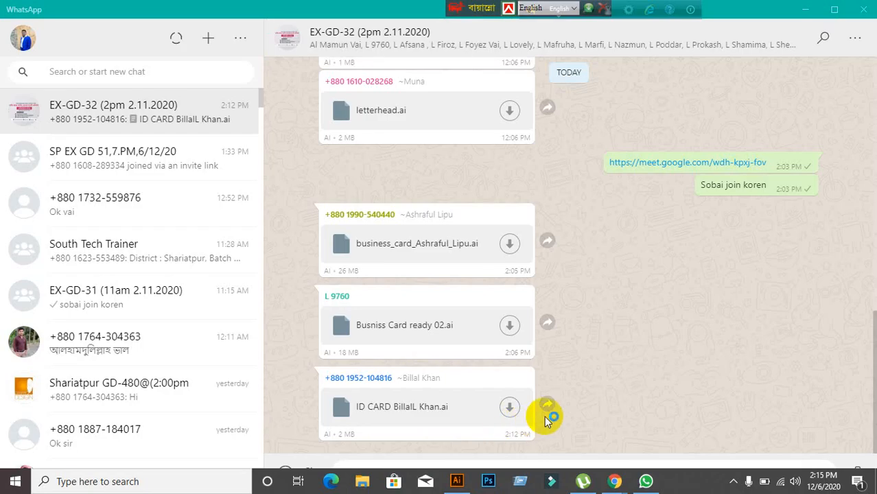
Step: Minimize Illustrator, WhatsApp and Meet, then drag the ID CARD .ai file onto Illustrator
{"action": "left_click", "coordinate": [454, 483]}
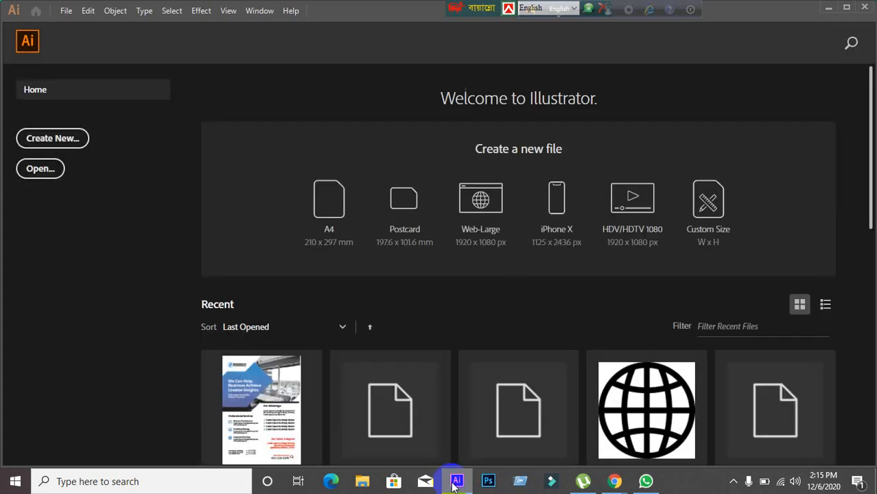
{"action": "left_click", "coordinate": [828, 7]}
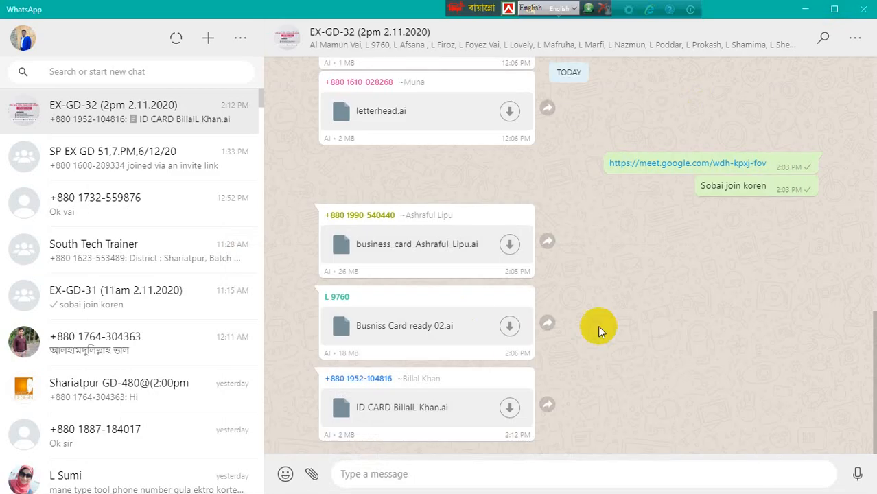
{"action": "left_click", "coordinate": [805, 9]}
{"action": "left_click", "coordinate": [806, 10]}
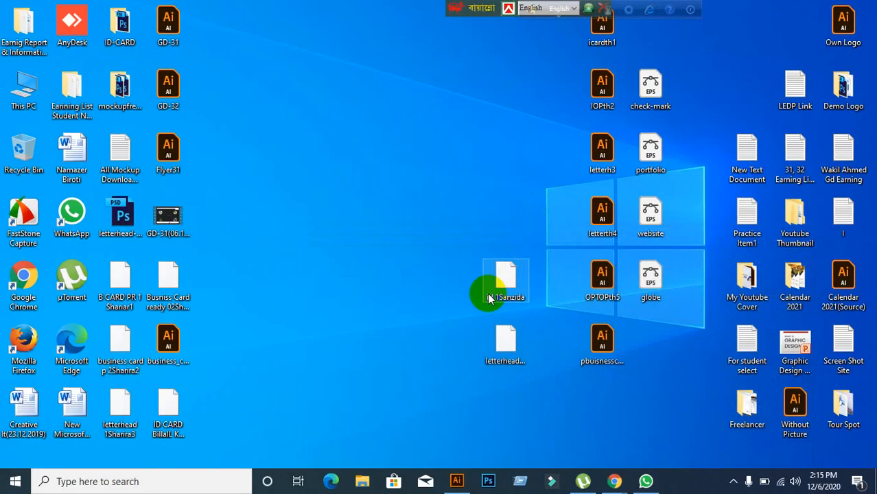
{"action": "left_click", "coordinate": [162, 410]}
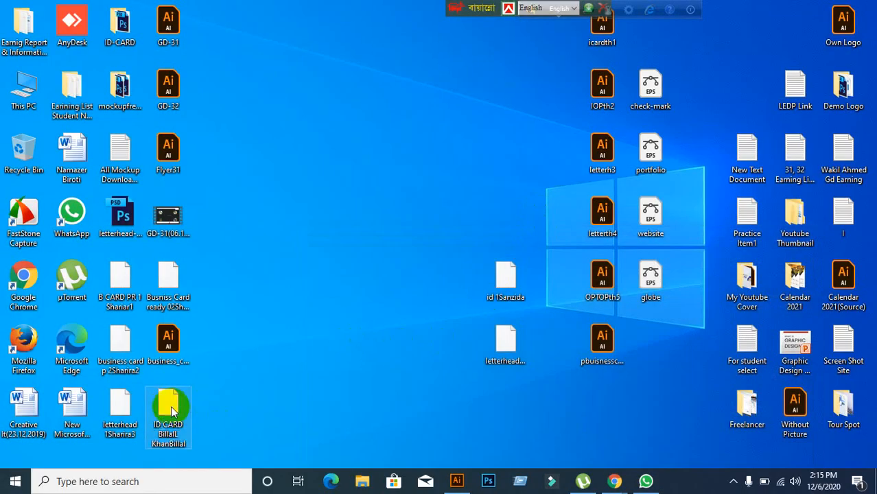
{"action": "mouse_move", "coordinate": [170, 407]}
{"action": "left_mouse_down"}
{"action": "mouse_move", "coordinate": [390, 325]}
{"action": "mouse_move", "coordinate": [462, 477]}
{"action": "mouse_move", "coordinate": [382, 6]}
{"action": "left_mouse_up"}
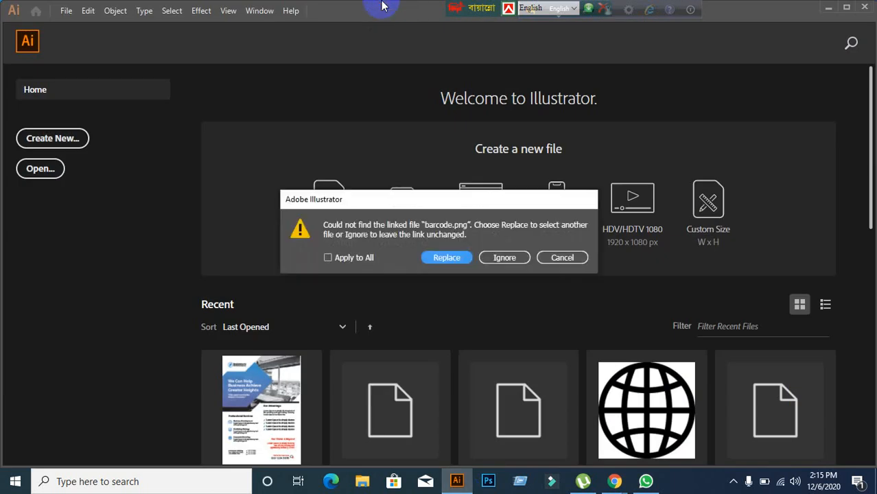
Step: Ignore the missing barcode.png and .jpg link warnings so the ID card document opens
{"action": "left_click", "coordinate": [508, 258]}
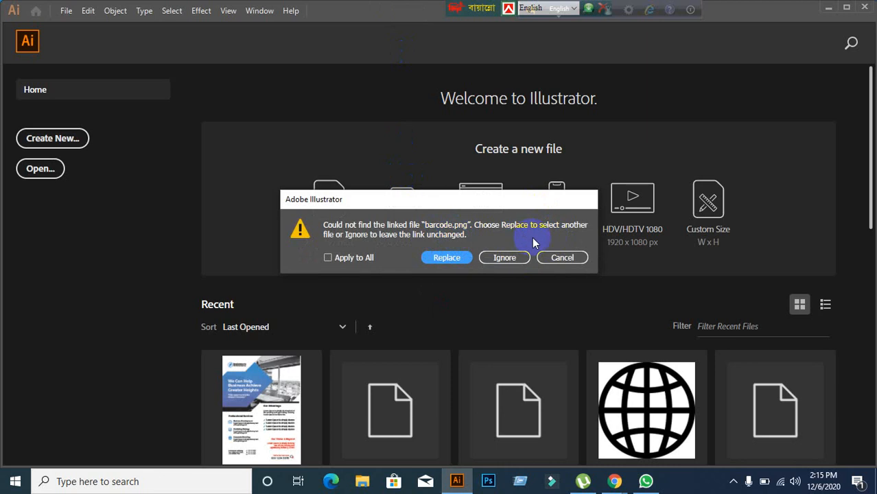
{"action": "left_click", "coordinate": [505, 256]}
{"action": "left_click", "coordinate": [505, 259]}
{"action": "left_click", "coordinate": [505, 259]}
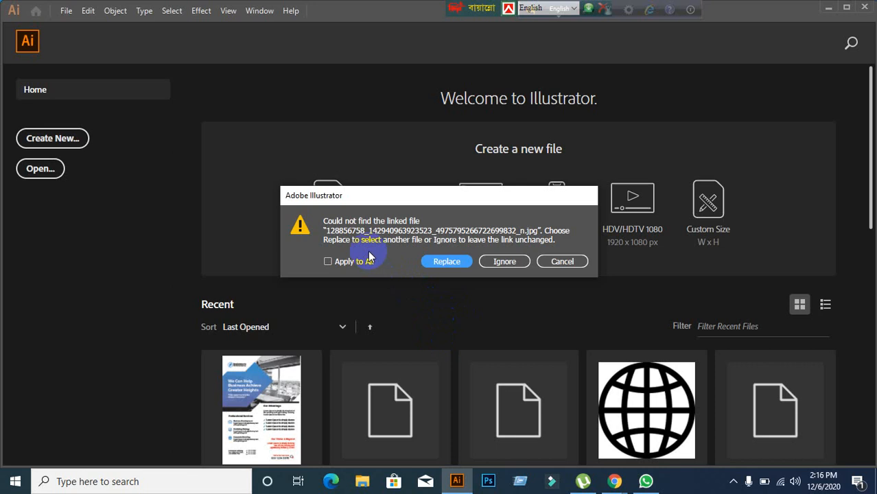
{"action": "left_click", "coordinate": [505, 263]}
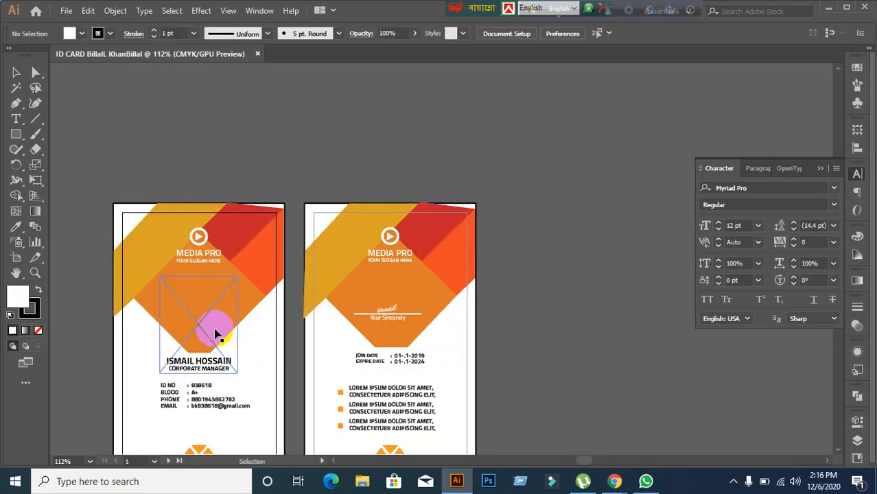
Step: Select and inspect the orange header and signature groups on both ID cards
{"action": "scroll", "coordinate": [216, 332], "scroll_direction": "down", "scroll_amount": 3}
{"action": "left_click", "coordinate": [204, 192]}
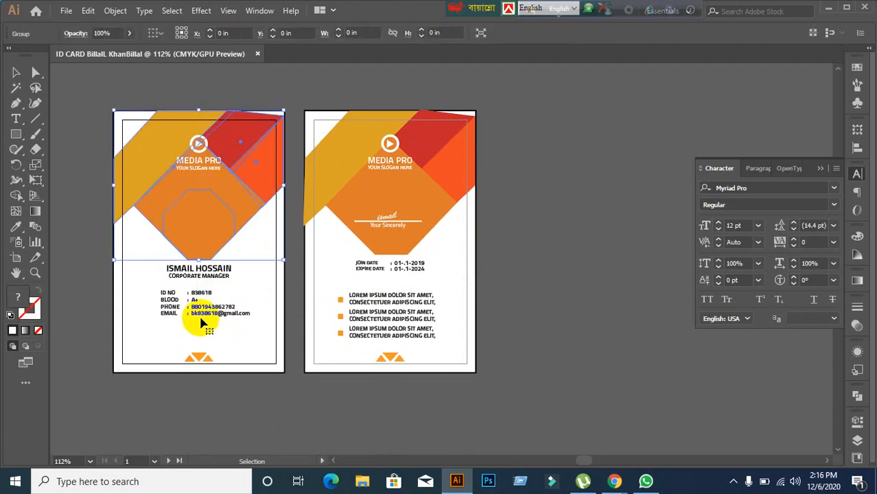
{"action": "left_click", "coordinate": [396, 220]}
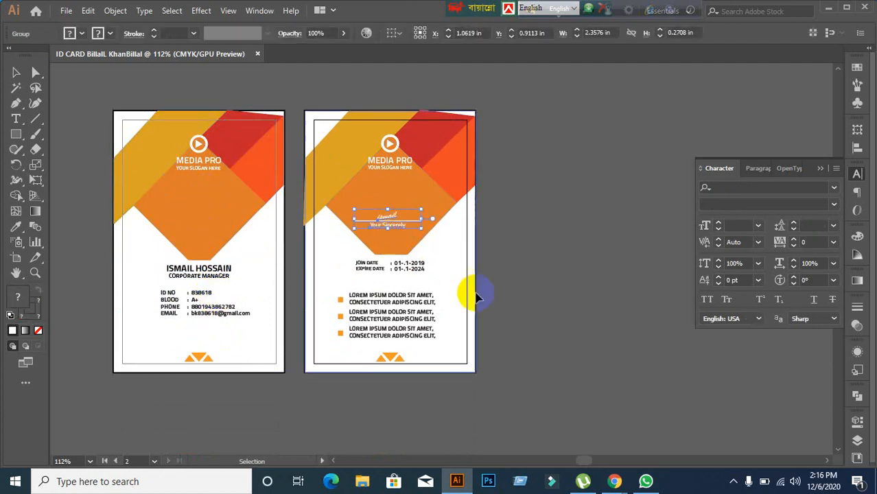
{"action": "left_click", "coordinate": [575, 277]}
{"action": "left_click", "coordinate": [217, 215]}
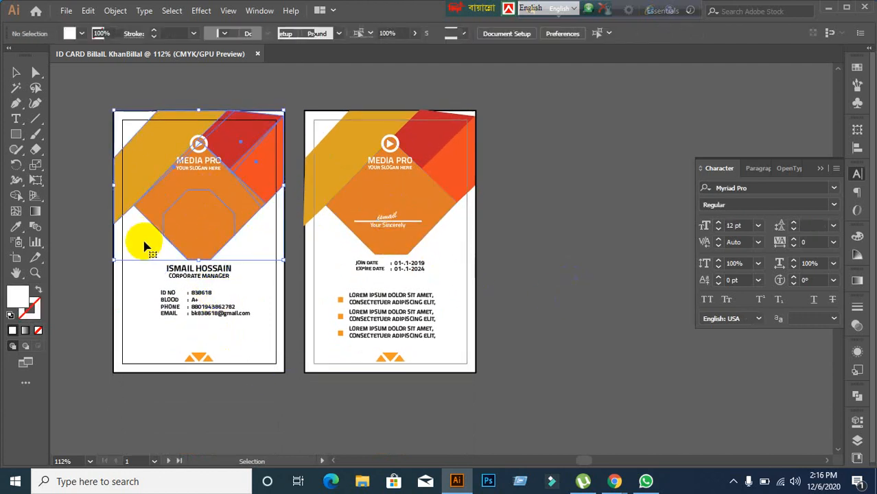
{"action": "left_click", "coordinate": [153, 249]}
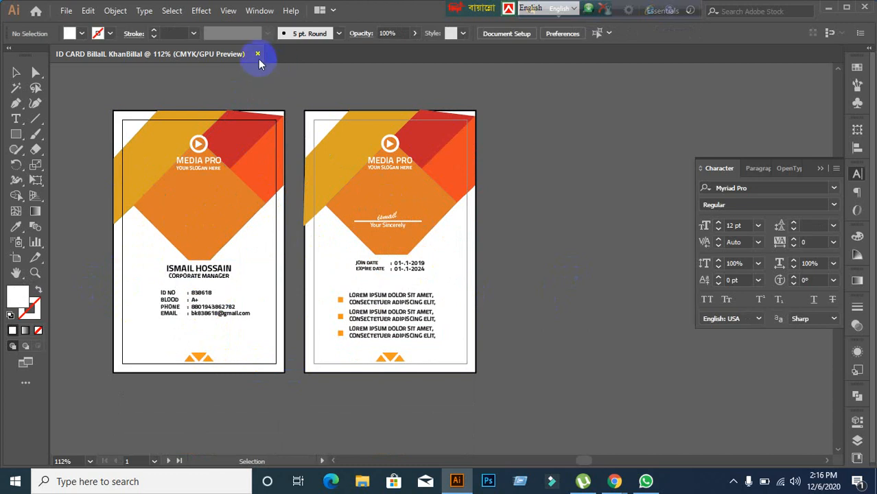
{"action": "scroll", "coordinate": [55, 149], "scroll_direction": "left", "scroll_amount": 2}
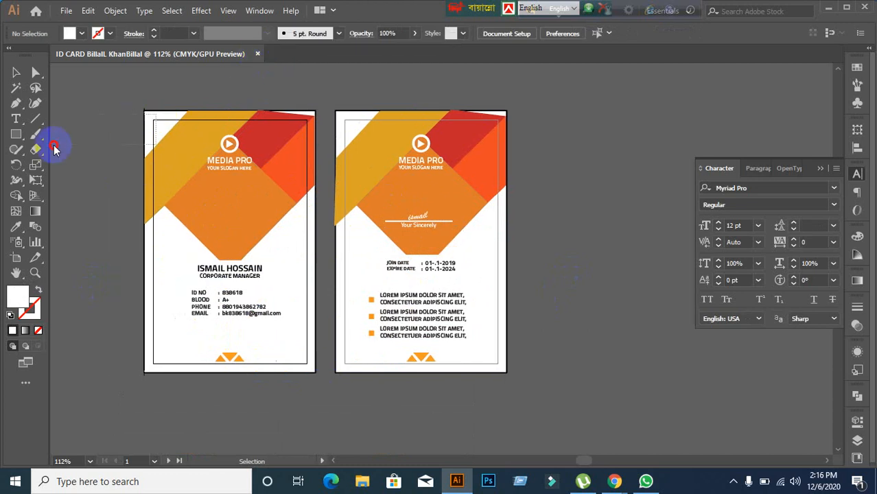
{"action": "left_click_drag", "start_coordinate": [54, 146], "coordinate": [195, 271]}
{"action": "left_click", "coordinate": [299, 290]}
Step: Drag the white card background with Direct Selection, then undo the move
{"action": "key", "text": "a"}
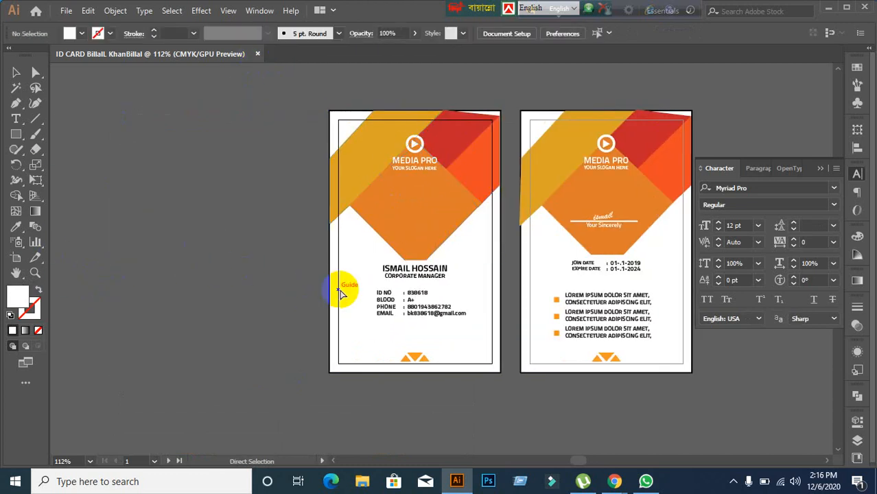
{"action": "left_click_drag", "start_coordinate": [348, 311], "coordinate": [201, 364]}
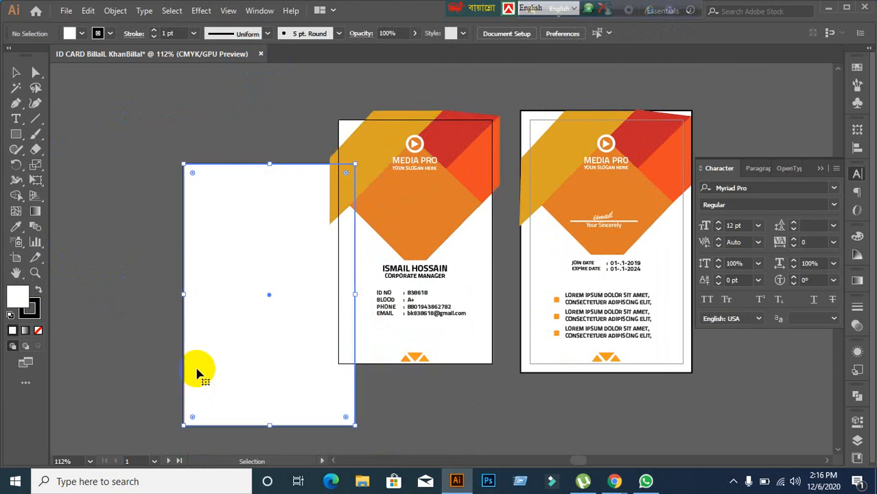
{"action": "key", "text": "ctrl+z"}
{"action": "key", "text": "v"}
{"action": "left_click", "coordinate": [243, 373]}
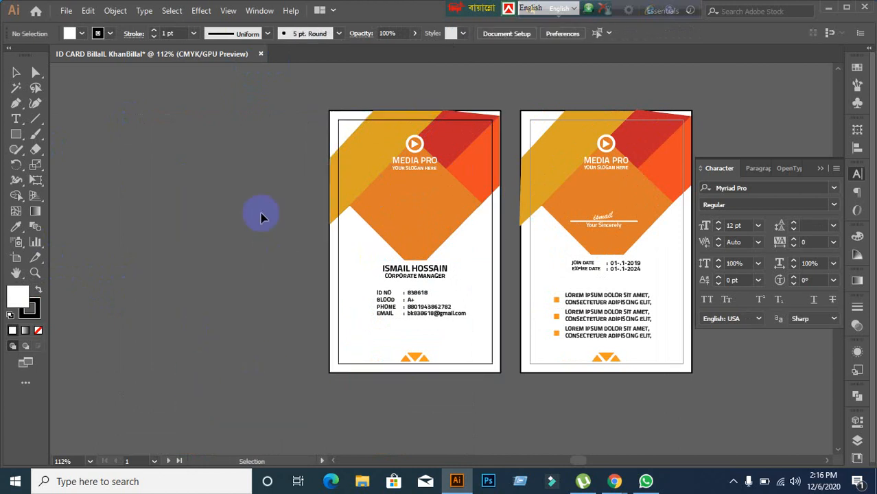
Step: Turn on View > Guides > Show Guides for both ID card artboards
{"action": "left_click", "coordinate": [228, 10]}
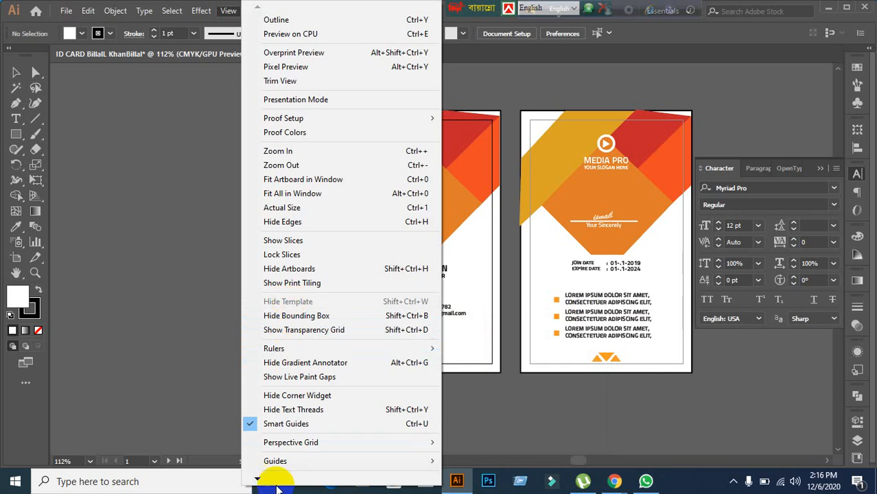
{"action": "mouse_move", "coordinate": [274, 461]}
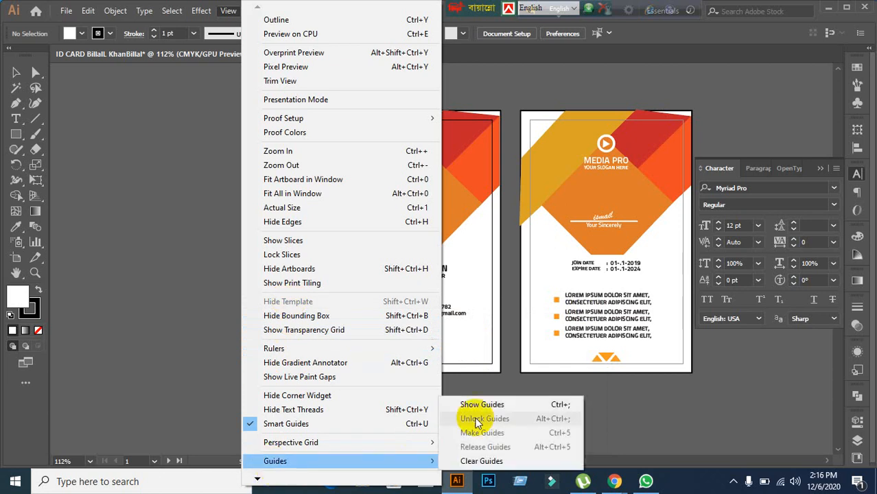
{"action": "left_click", "coordinate": [484, 406]}
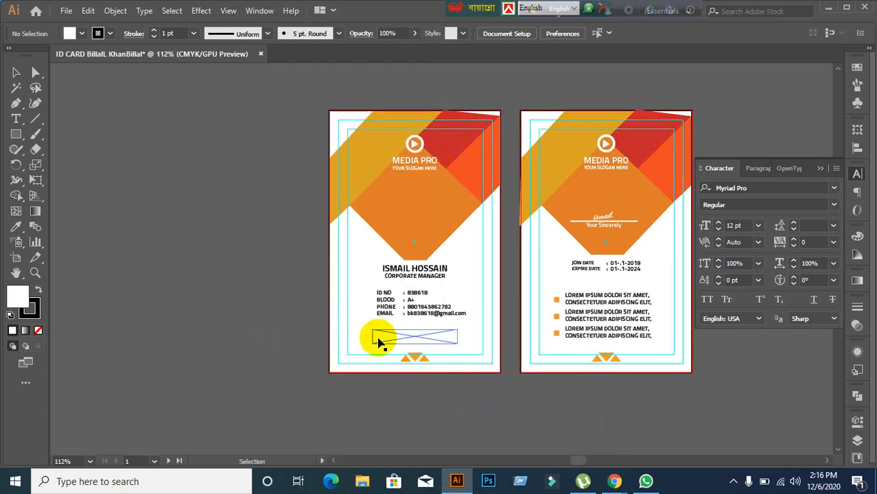
{"action": "left_click", "coordinate": [424, 234]}
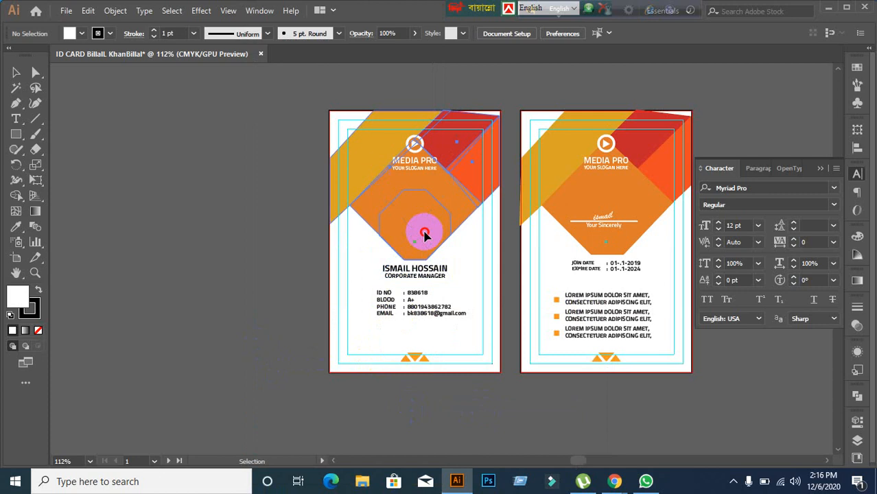
{"action": "left_click", "coordinate": [239, 304]}
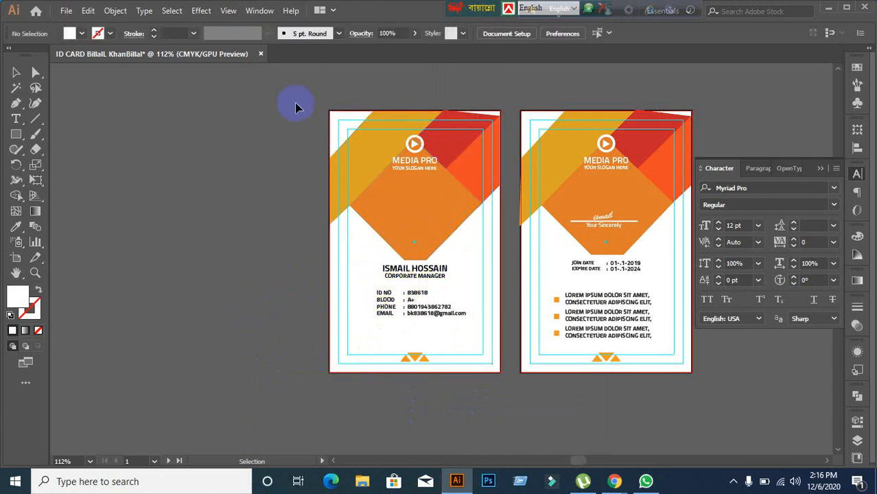
Step: Cancel the close prompt and inspect the front card's photo, header and text groups
{"action": "left_click", "coordinate": [261, 54]}
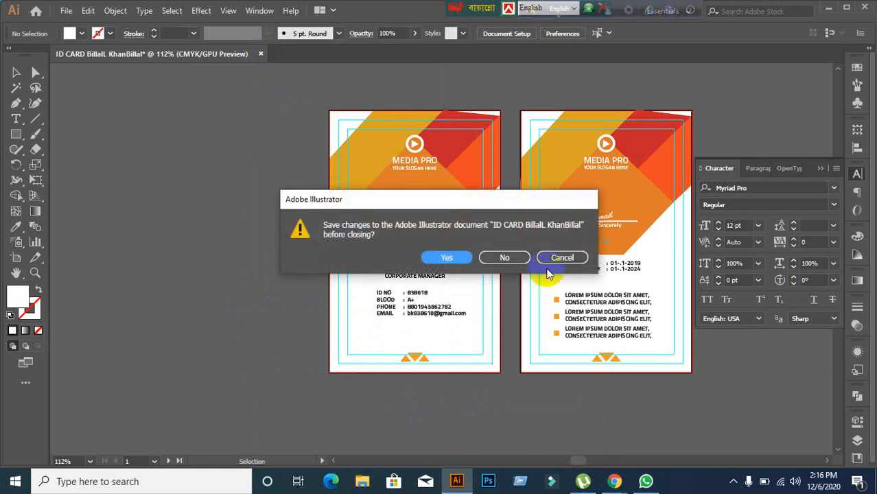
{"action": "left_click", "coordinate": [562, 257]}
{"action": "left_click", "coordinate": [421, 227]}
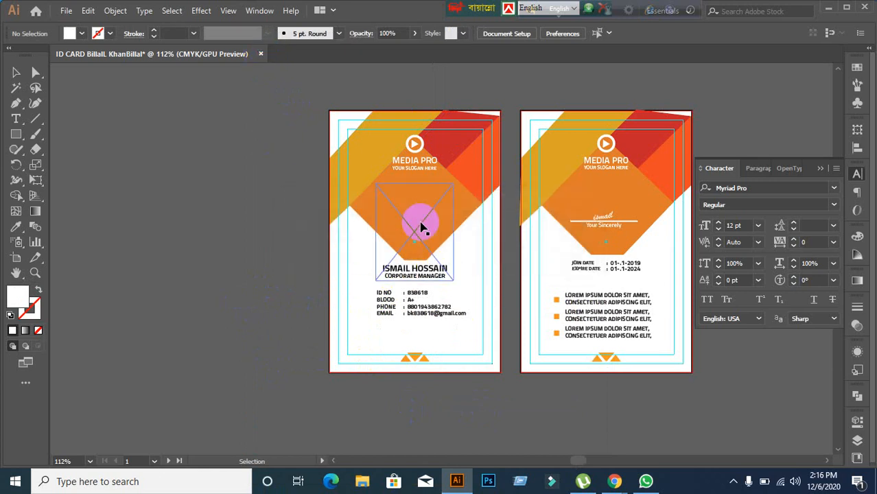
{"action": "left_click", "coordinate": [415, 235]}
{"action": "left_click", "coordinate": [402, 336]}
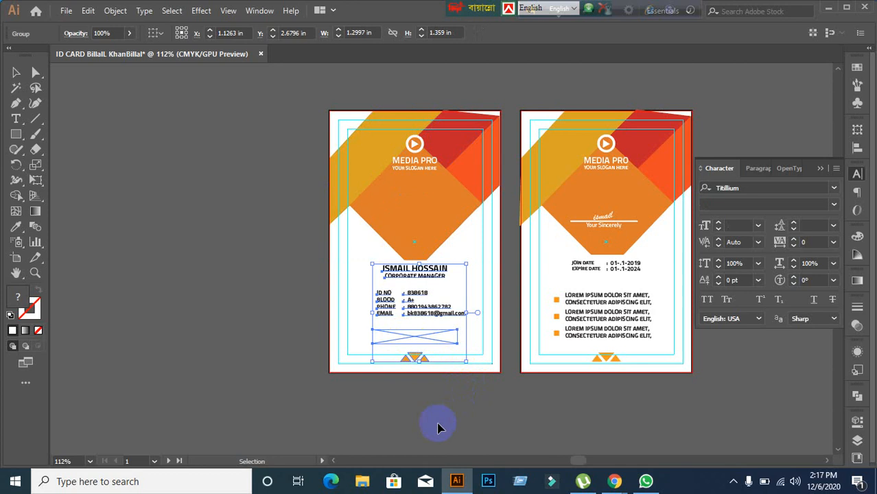
Step: Check the back card's contents, then close the document without saving
{"action": "left_click", "coordinate": [452, 417]}
{"action": "left_click", "coordinate": [587, 359]}
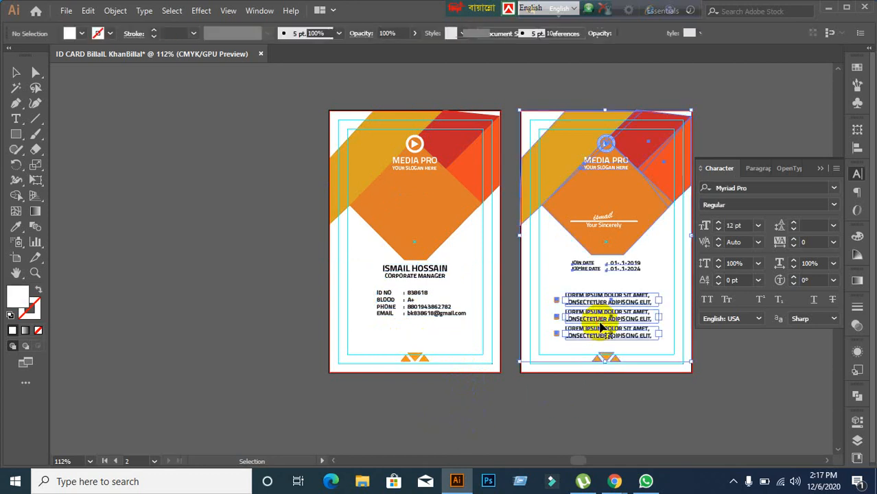
{"action": "left_click", "coordinate": [428, 422]}
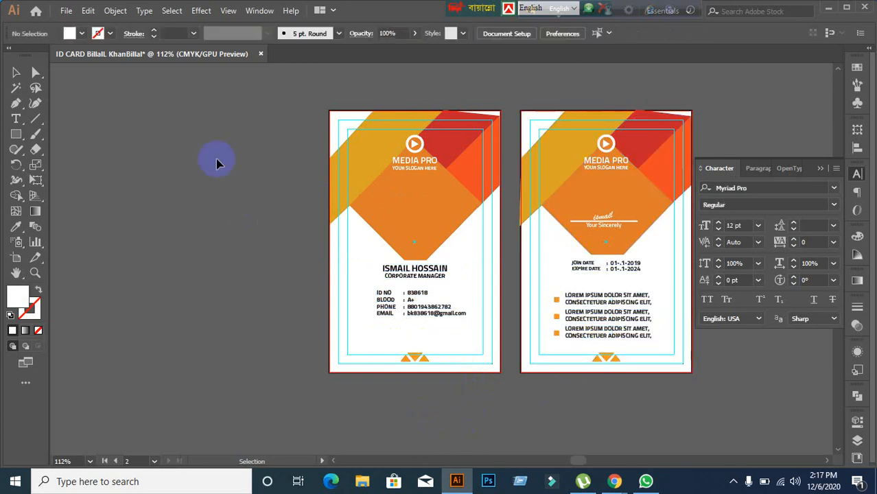
{"action": "left_click", "coordinate": [261, 53]}
{"action": "left_click", "coordinate": [506, 256]}
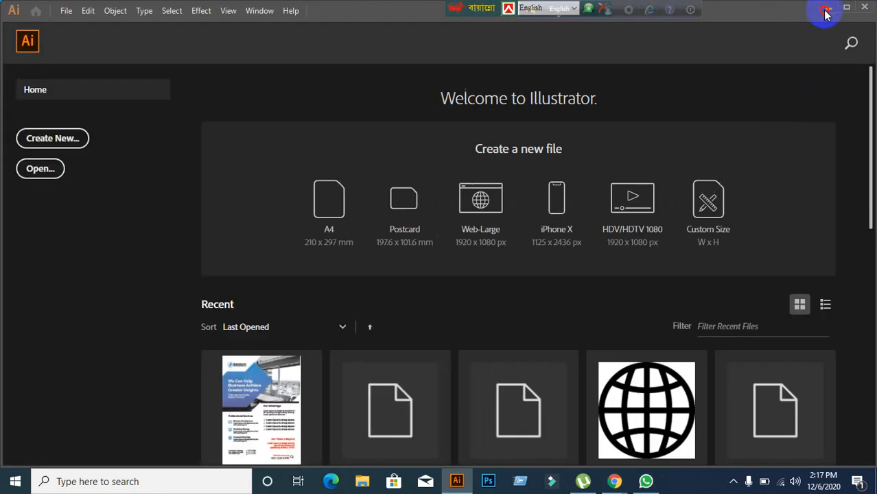
Step: Minimize Illustrator, select the ID CARD file icon on the desktop, and delete it
{"action": "left_click", "coordinate": [826, 13]}
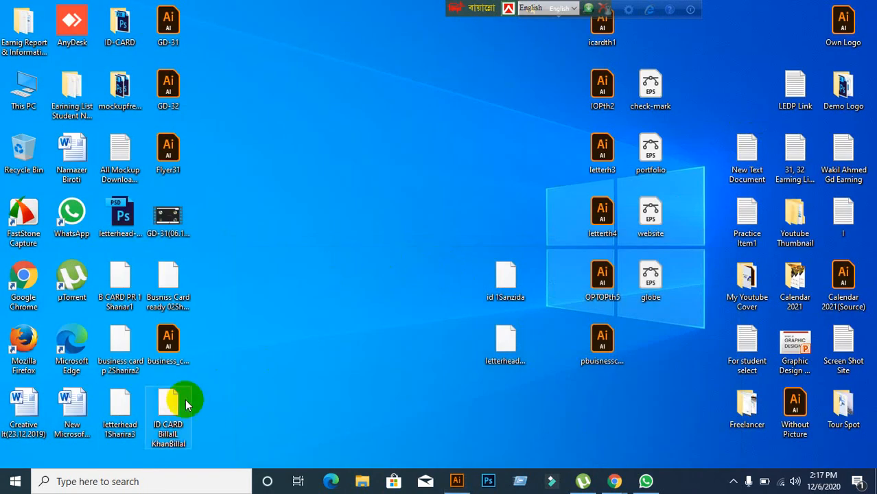
{"action": "left_click_drag", "start_coordinate": [167, 406], "coordinate": [410, 40]}
{"action": "left_click", "coordinate": [343, 223]}
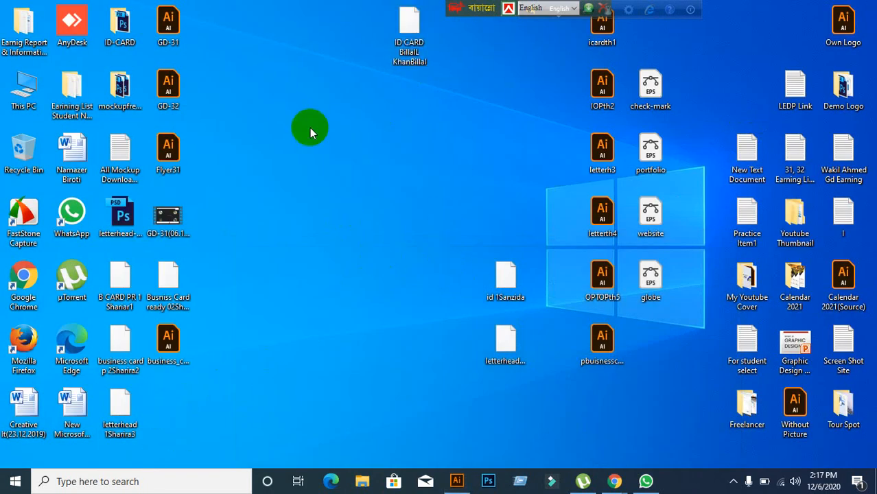
{"action": "left_click_drag", "start_coordinate": [335, 22], "coordinate": [454, 220]}
{"action": "left_click", "coordinate": [444, 199]}
{"action": "left_click_drag", "start_coordinate": [339, 3], "coordinate": [433, 166]}
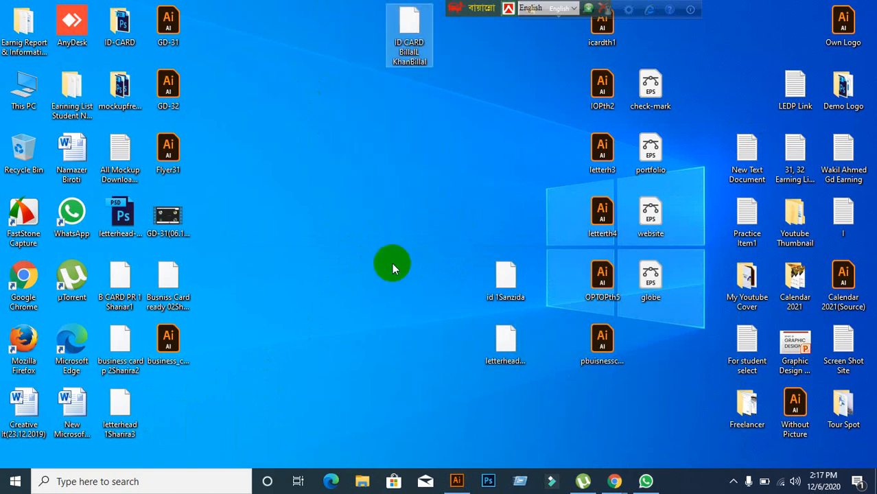
{"action": "key", "text": "Delete"}
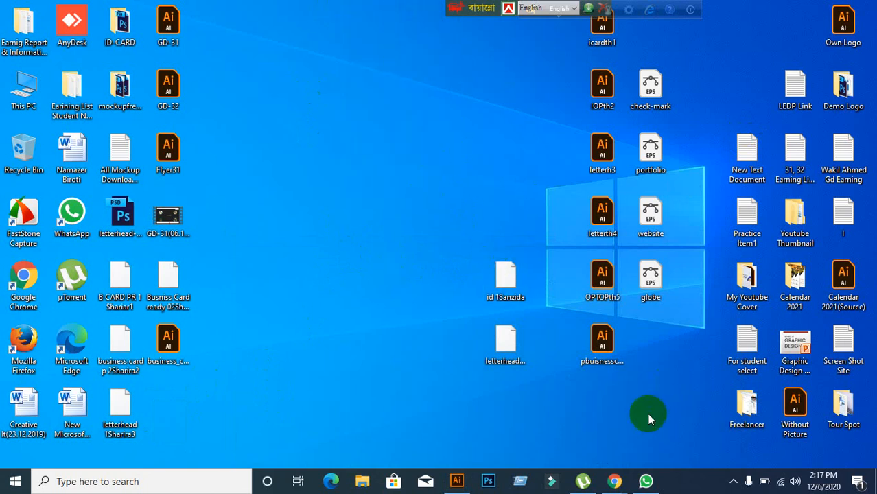
Step: In Meet's chat, draft an e-mail address, erase it unsent, and close the panel
{"action": "mouse_move", "coordinate": [614, 481]}
{"action": "left_click", "coordinate": [542, 420]}
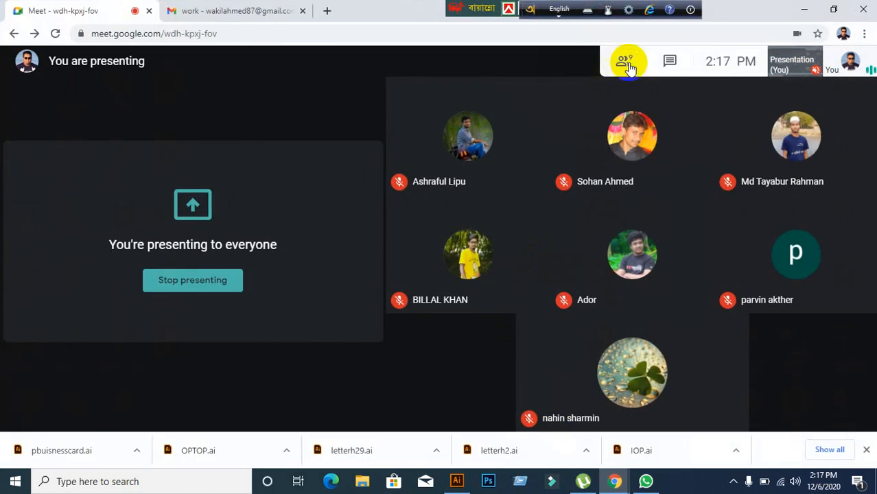
{"action": "left_click", "coordinate": [670, 61]}
{"action": "left_click", "coordinate": [742, 412]}
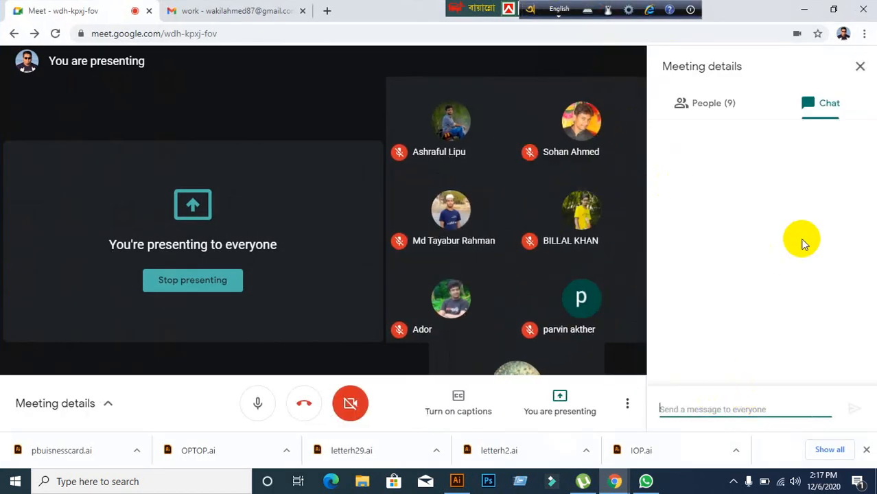
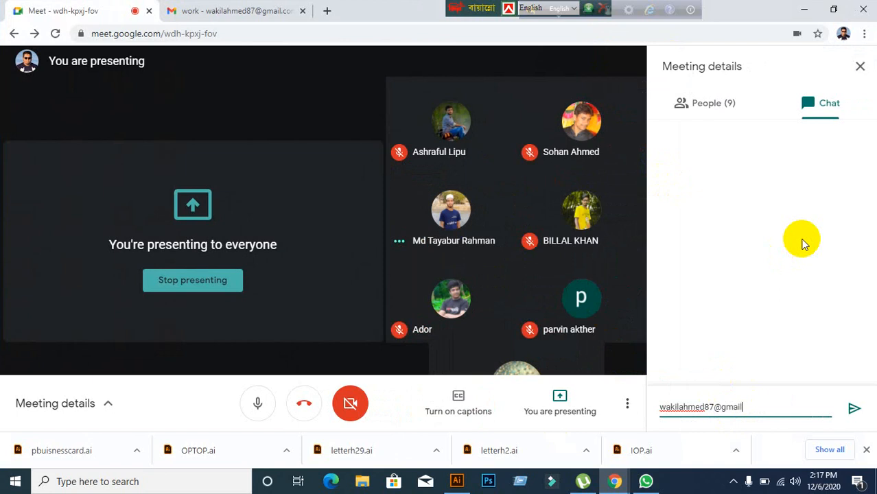
{"action": "type", "text": ".com"}
{"action": "key", "text": "BackSpace"}
{"action": "key", "text": "BackSpace"}
{"action": "key", "text": "BackSpace"}
{"action": "key", "text": "BackSpace"}
{"action": "key", "text": "BackSpace"}
{"action": "key", "text": "BackSpace"}
{"action": "key", "text": "BackSpace"}
{"action": "key", "text": "BackSpace"}
{"action": "key", "text": "BackSpace"}
{"action": "key", "text": "BackSpace"}
{"action": "key", "text": "BackSpace"}
{"action": "key", "text": "BackSpace"}
{"action": "key", "text": "BackSpace"}
{"action": "key", "text": "BackSpace"}
{"action": "key", "text": "BackSpace"}
{"action": "key", "text": "BackSpace"}
{"action": "key", "text": "BackSpace"}
{"action": "key", "text": "BackSpace"}
{"action": "key", "text": "BackSpace"}
{"action": "key", "text": "BackSpace"}
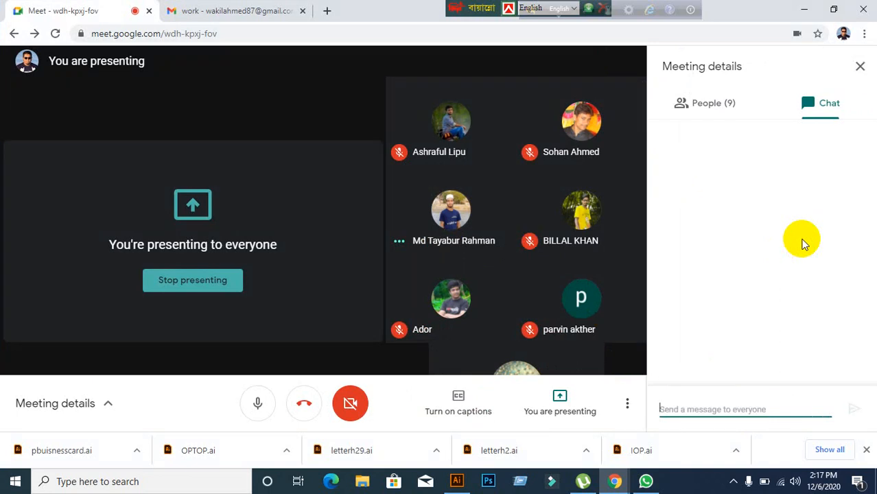
{"action": "left_click", "coordinate": [860, 66]}
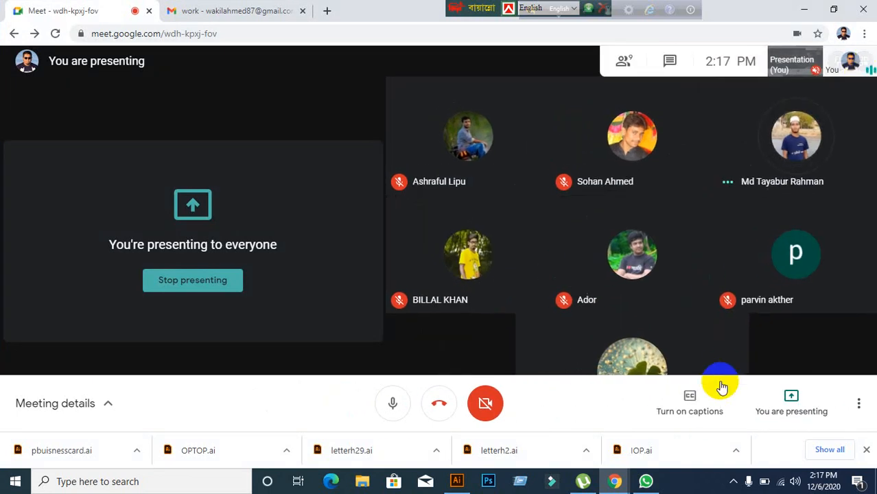
Step: Send an e-mail address to the EX-GD-32 WhatsApp group, then hide WhatsApp
{"action": "left_click", "coordinate": [647, 481]}
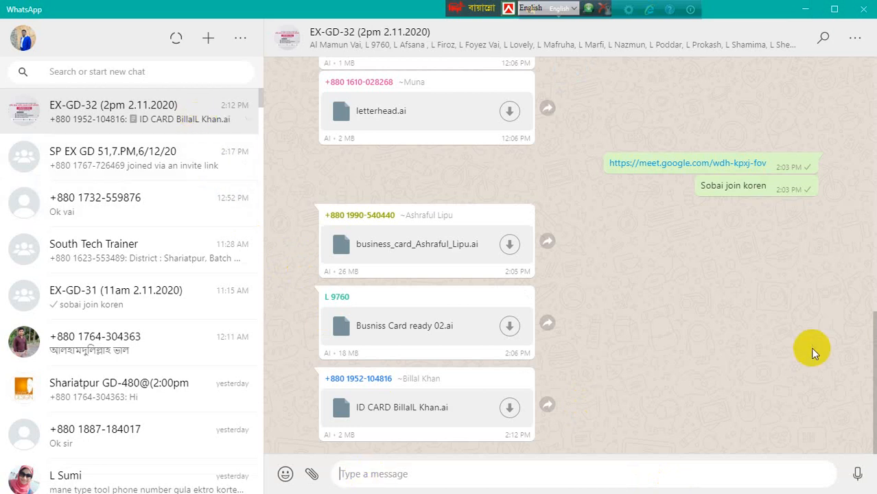
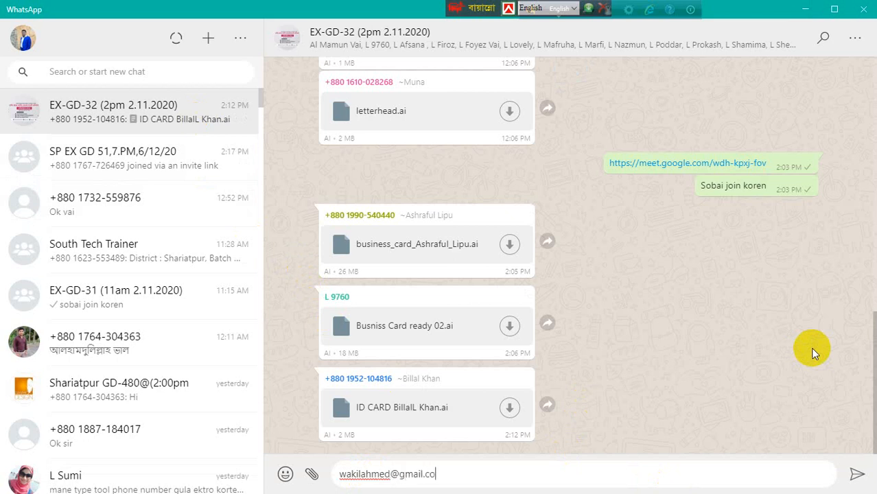
{"action": "left_click", "coordinate": [855, 476]}
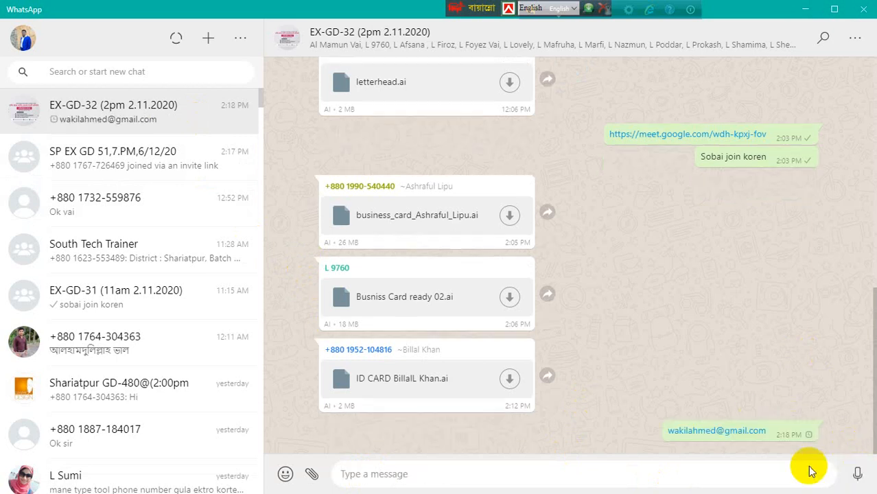
{"action": "left_click", "coordinate": [809, 8]}
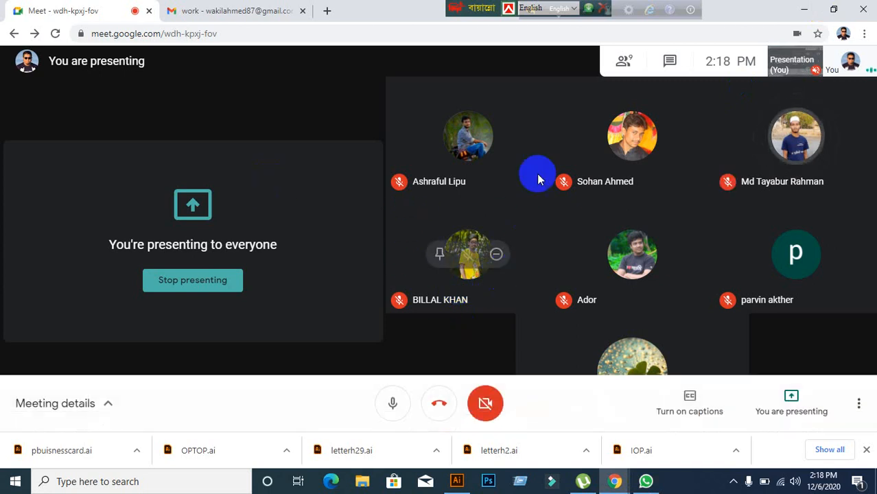
Step: Restore Illustrator from the taskbar, then minimize it again
{"action": "left_click", "coordinate": [458, 481]}
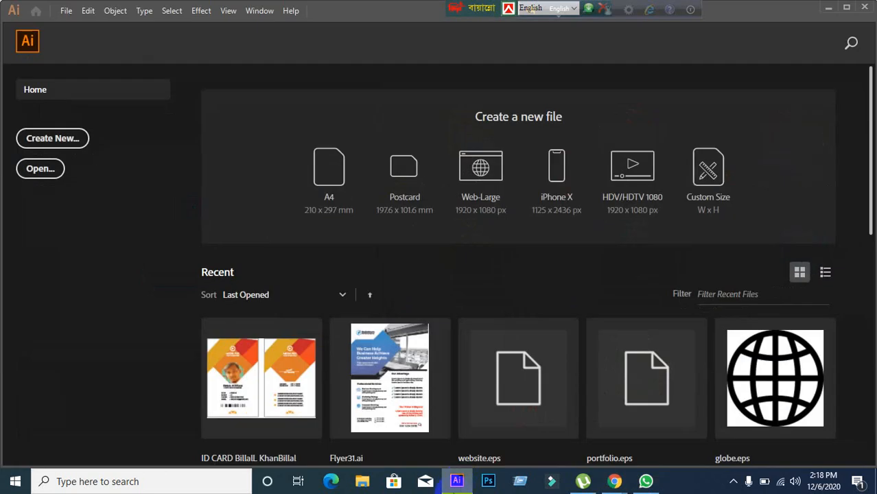
{"action": "left_click", "coordinate": [457, 481]}
Step: Minimize the meeting window and drag the business card .ai file into Illustrator
{"action": "left_click", "coordinate": [798, 9]}
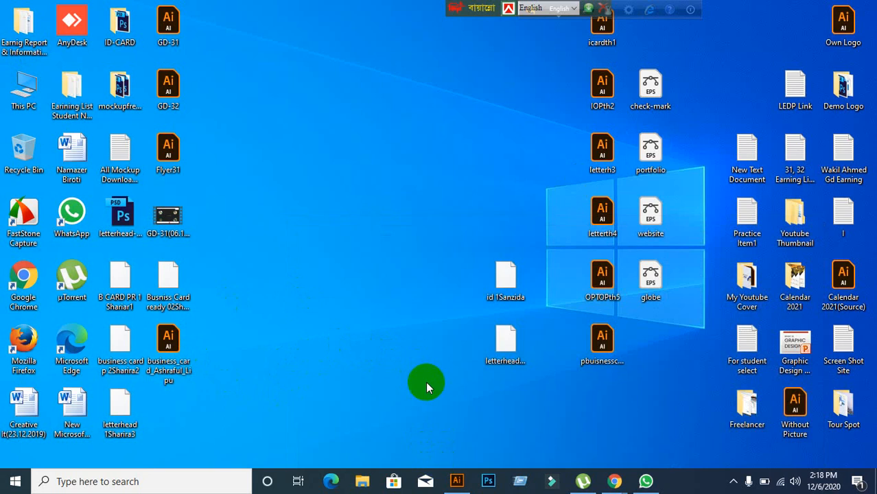
{"action": "left_click", "coordinate": [498, 342]}
{"action": "left_click", "coordinate": [495, 283]}
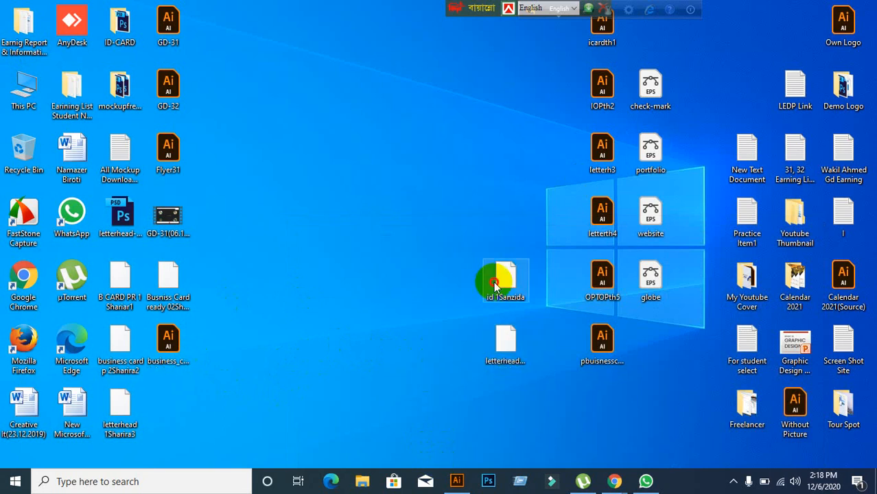
{"action": "left_click", "coordinate": [168, 343]}
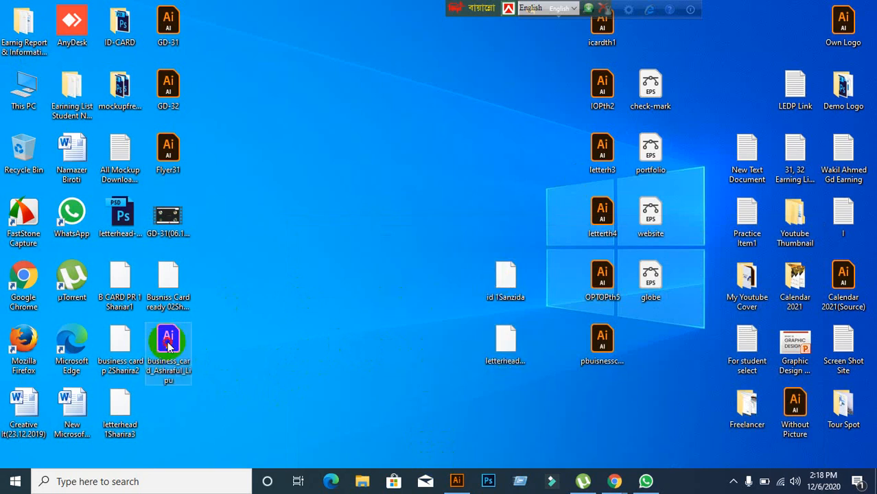
{"action": "left_click", "coordinate": [238, 346]}
{"action": "left_click", "coordinate": [453, 489]}
{"action": "left_click", "coordinate": [452, 489]}
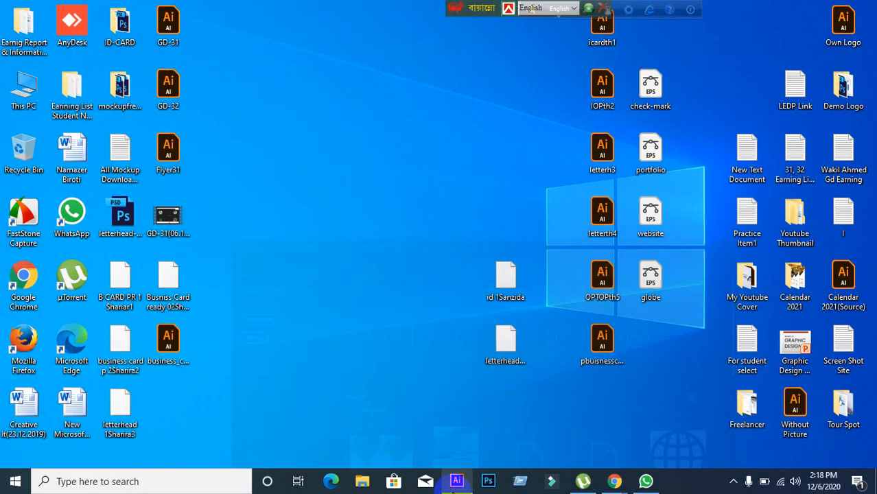
{"action": "left_click", "coordinate": [183, 351]}
{"action": "left_click_drag", "start_coordinate": [172, 355], "coordinate": [362, 8]}
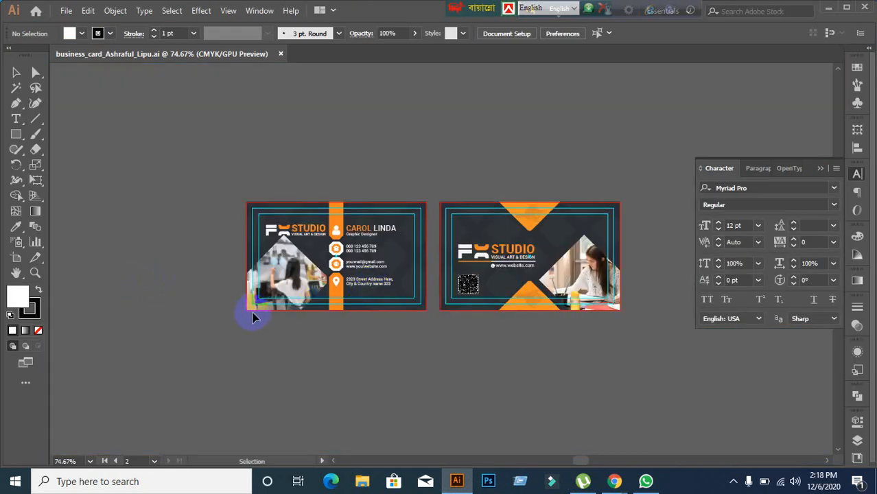
Step: Zoom in and out on the front business card and centre it in view
{"action": "scroll", "coordinate": [307, 304], "scroll_direction": "up", "scroll_amount": 3}
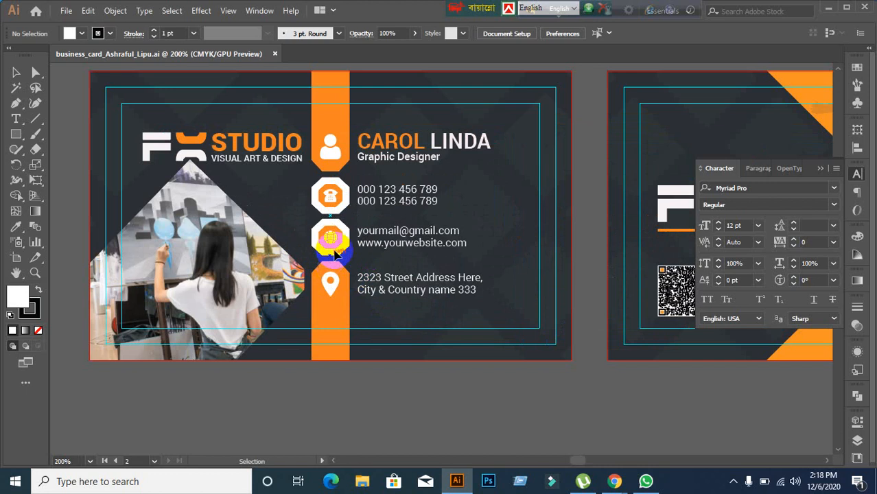
{"action": "scroll", "coordinate": [309, 207], "scroll_direction": "up", "scroll_amount": 2}
{"action": "scroll", "coordinate": [299, 206], "scroll_direction": "down", "scroll_amount": 1}
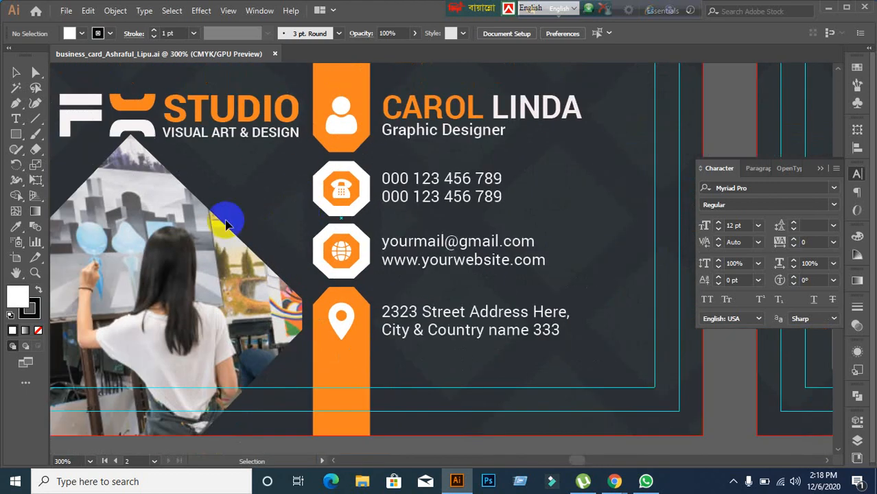
{"action": "scroll", "coordinate": [225, 219], "scroll_direction": "down", "scroll_amount": 1}
{"action": "left_click_drag", "start_coordinate": [207, 218], "coordinate": [285, 228]}
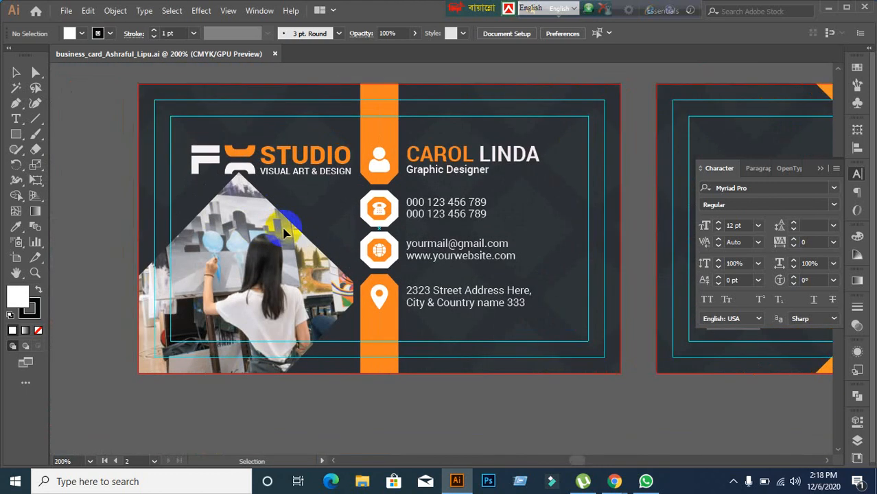
Step: Pan to the back card and zoom in on its logo and QR code
{"action": "left_click_drag", "start_coordinate": [614, 261], "coordinate": [159, 267]}
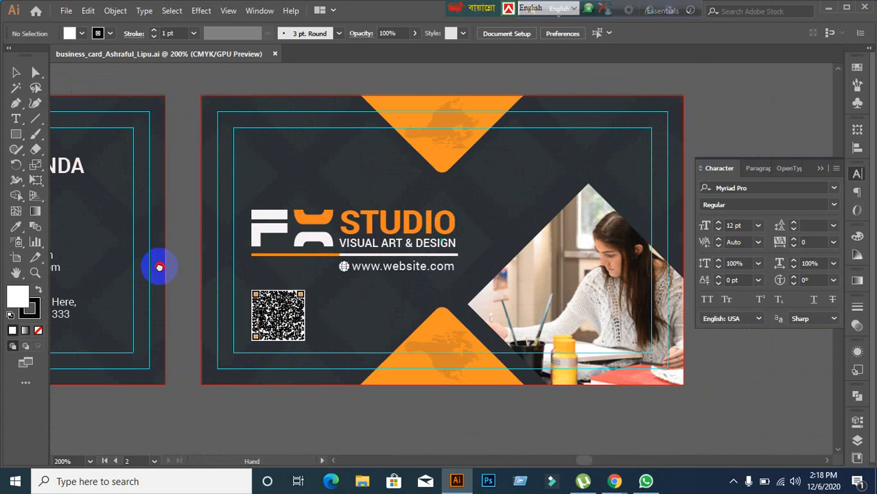
{"action": "scroll", "coordinate": [459, 144], "scroll_direction": "up", "scroll_amount": 1}
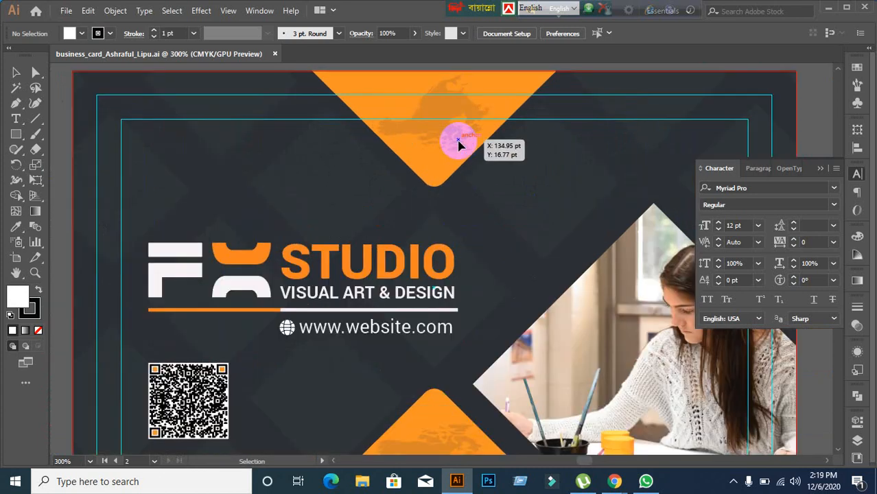
{"action": "scroll", "coordinate": [453, 212], "scroll_direction": "down", "scroll_amount": 2}
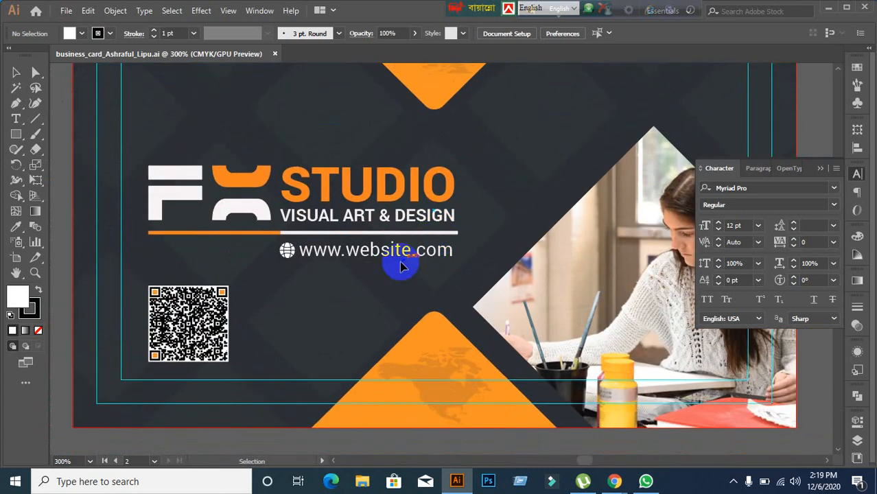
{"action": "scroll", "coordinate": [364, 281], "scroll_direction": "up", "scroll_amount": 3}
{"action": "scroll", "coordinate": [325, 294], "scroll_direction": "down", "scroll_amount": 1}
{"action": "left_click_drag", "start_coordinate": [297, 306], "coordinate": [336, 230]}
{"action": "scroll", "coordinate": [280, 255], "scroll_direction": "up", "scroll_amount": 1}
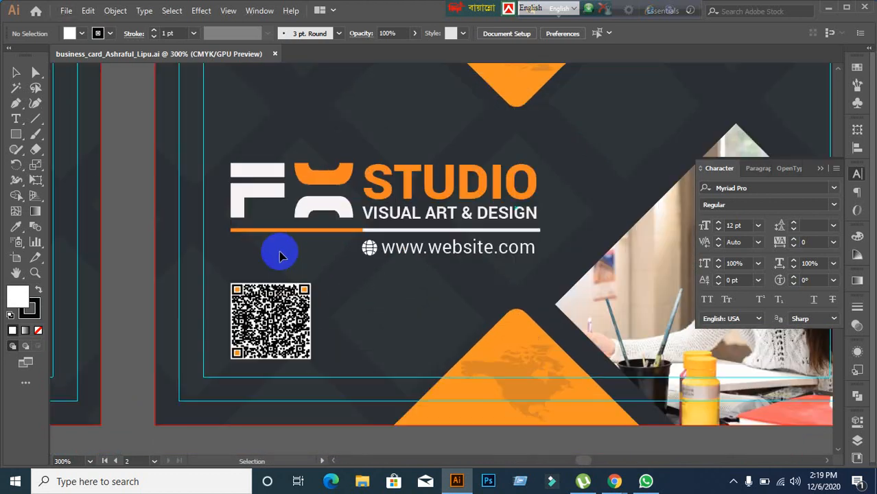
{"action": "scroll", "coordinate": [279, 255], "scroll_direction": "up", "scroll_amount": 3}
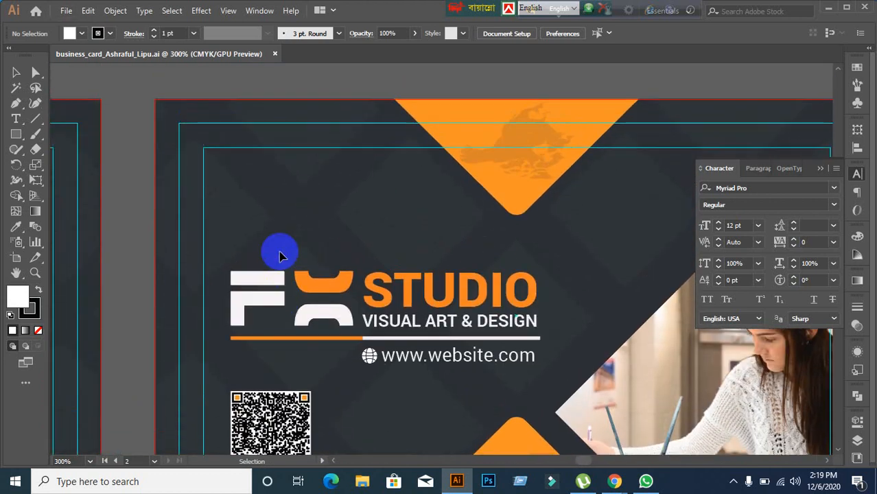
{"action": "scroll", "coordinate": [295, 177], "scroll_direction": "down", "scroll_amount": 3}
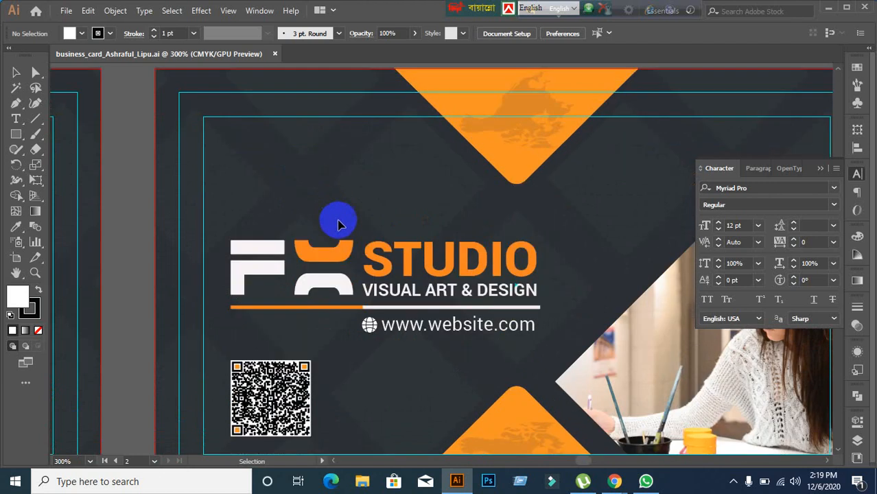
{"action": "scroll", "coordinate": [336, 430], "scroll_direction": "down", "scroll_amount": 1}
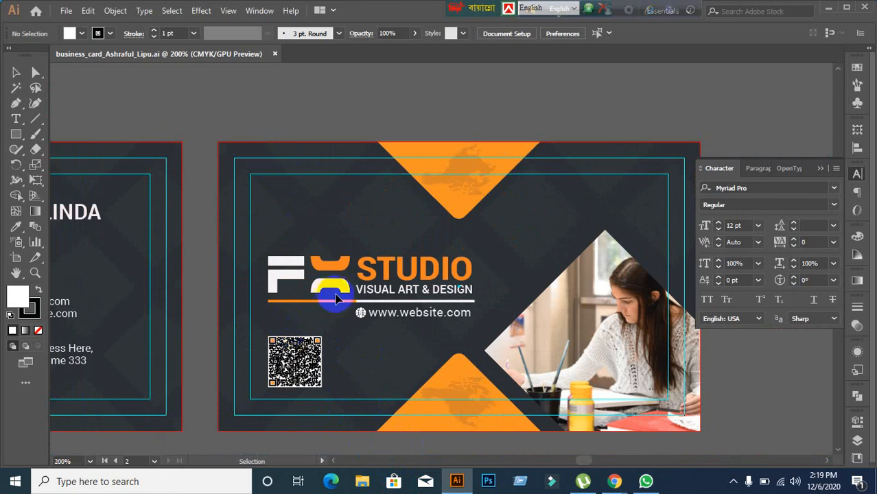
Step: Reposition the back card, then pan back to the front card's contact details
{"action": "left_click_drag", "start_coordinate": [427, 280], "coordinate": [369, 267]}
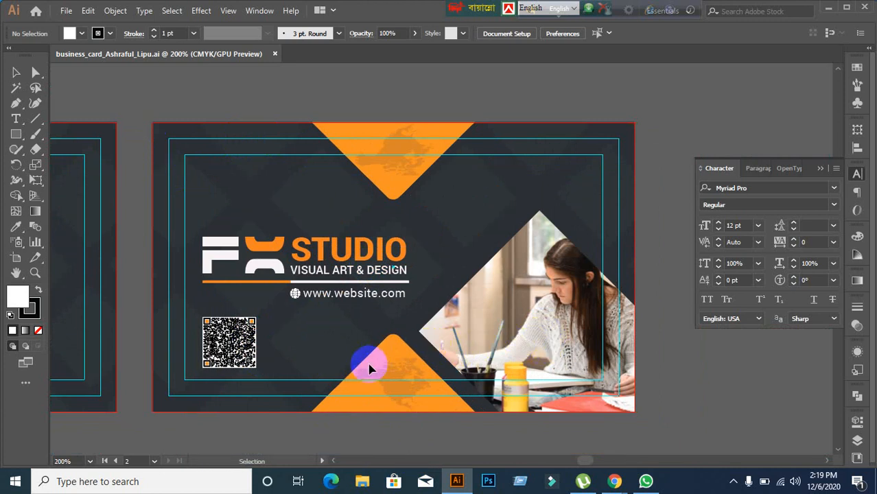
{"action": "left_click_drag", "start_coordinate": [303, 366], "coordinate": [748, 344]}
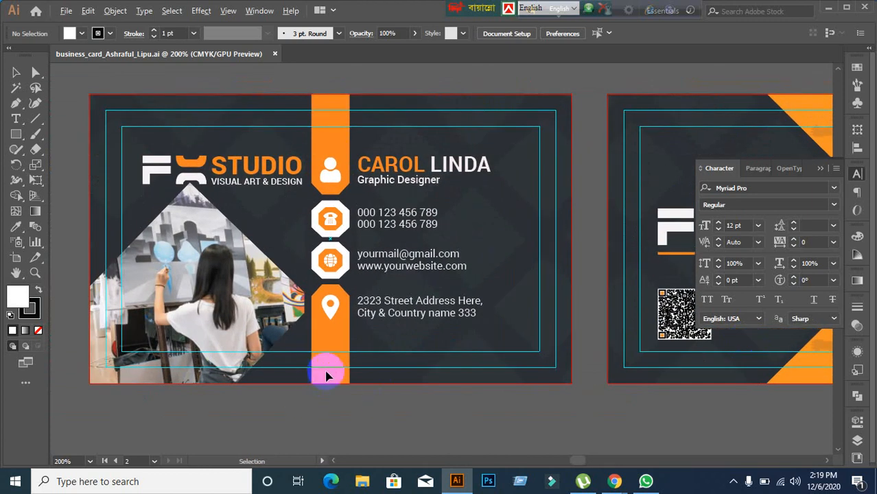
{"action": "scroll", "coordinate": [326, 376], "scroll_direction": "up", "scroll_amount": 1}
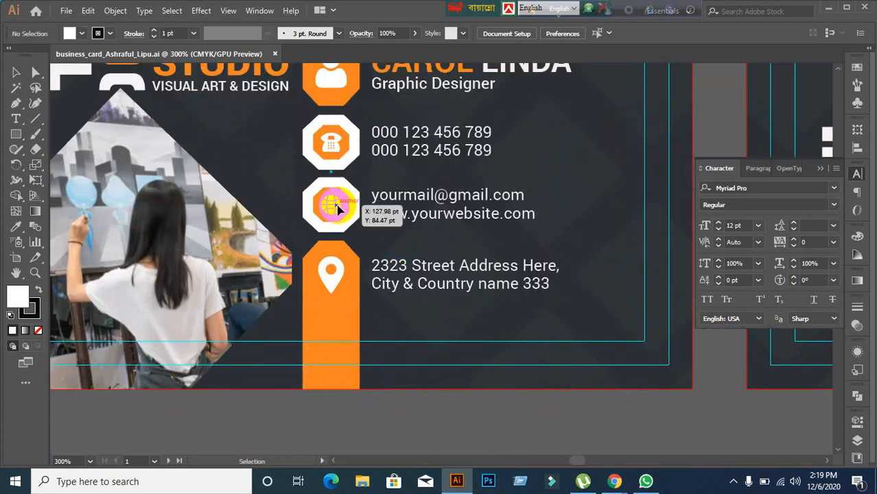
Step: Select the orange contact column group with its bar, icons and text, and ungroup it
{"action": "left_click_drag", "start_coordinate": [337, 209], "coordinate": [348, 223]}
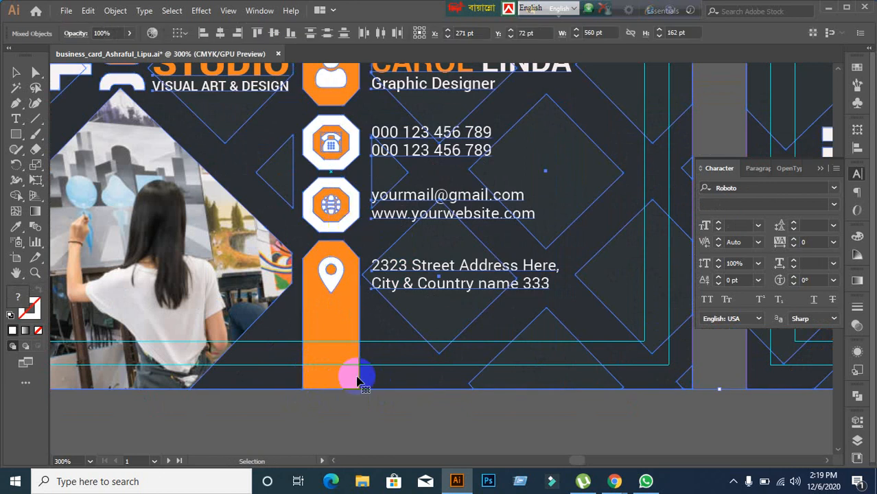
{"action": "left_click", "coordinate": [363, 420]}
{"action": "scroll", "coordinate": [363, 422], "scroll_direction": "down", "scroll_amount": 1}
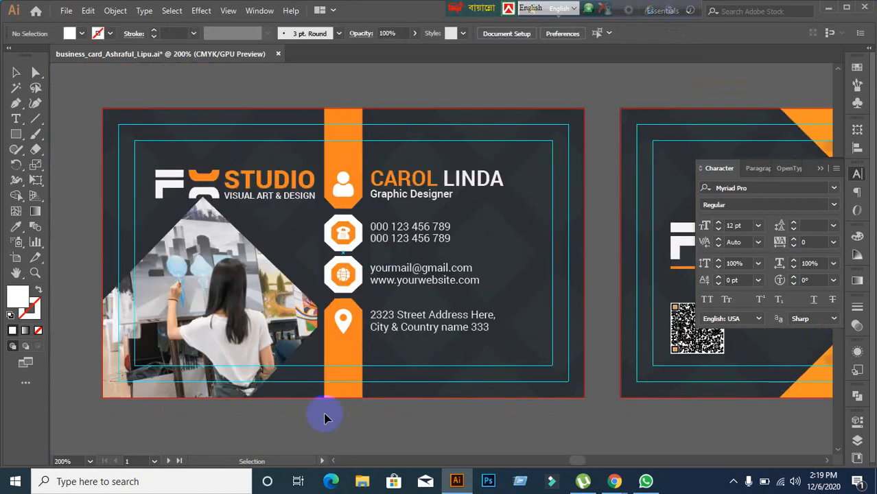
{"action": "left_click", "coordinate": [173, 360]}
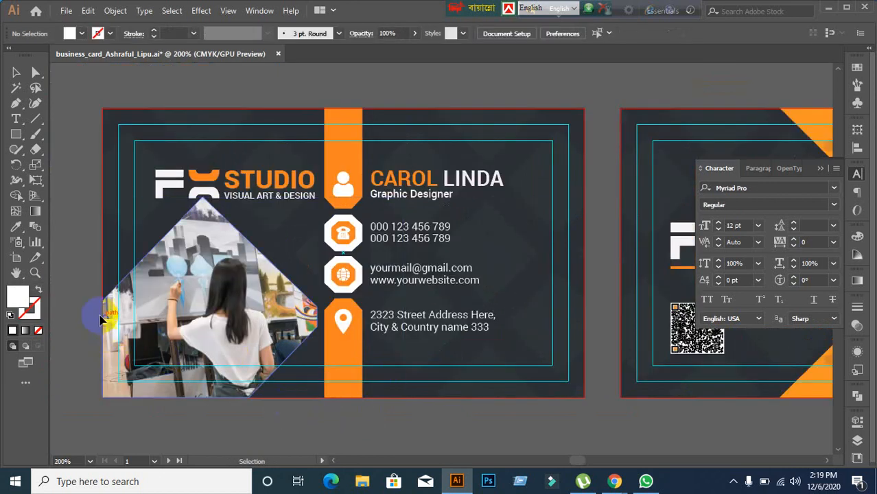
{"action": "left_click", "coordinate": [254, 198]}
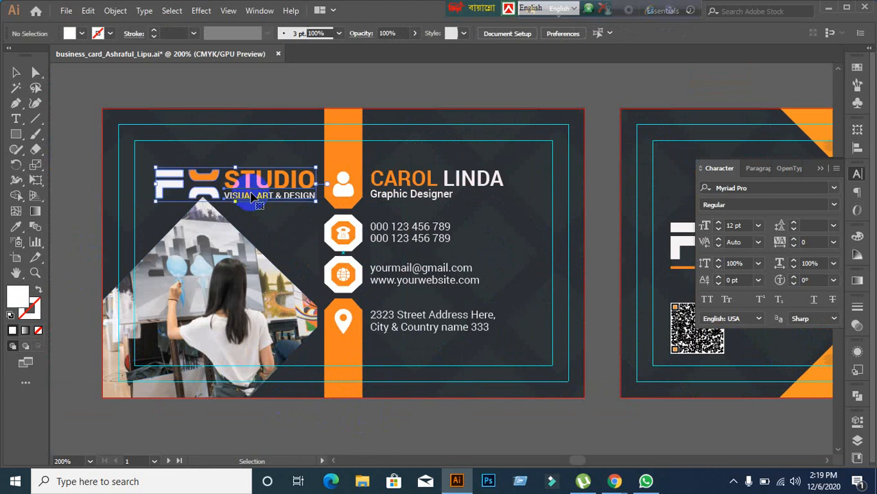
{"action": "left_click", "coordinate": [60, 265]}
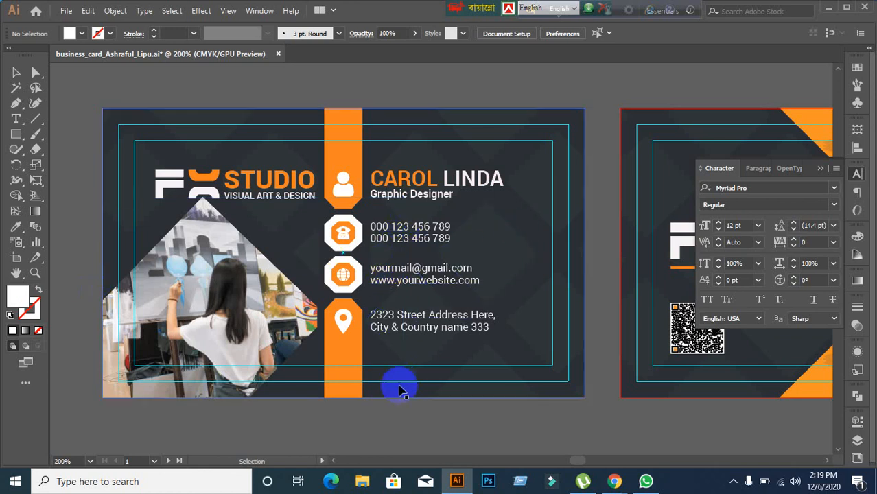
{"action": "left_click_drag", "start_coordinate": [341, 320], "coordinate": [347, 347]}
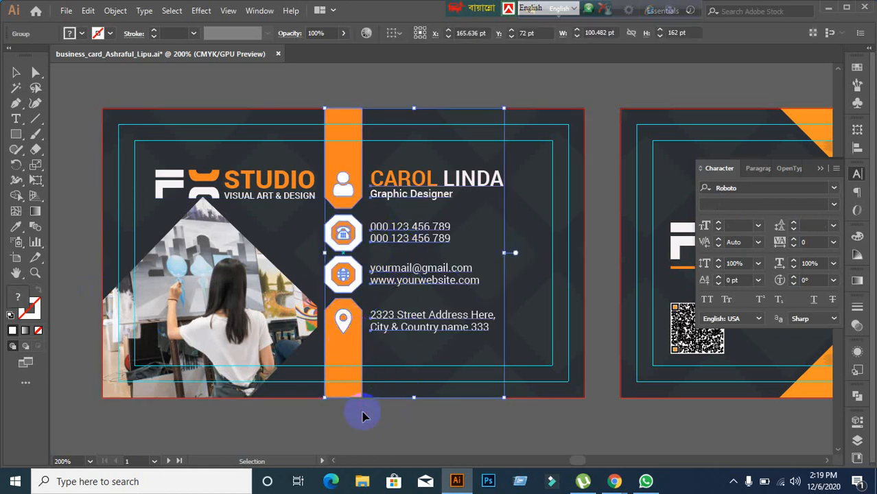
{"action": "left_click", "coordinate": [362, 417]}
{"action": "left_click", "coordinate": [338, 232]}
{"action": "right_click", "coordinate": [340, 278]}
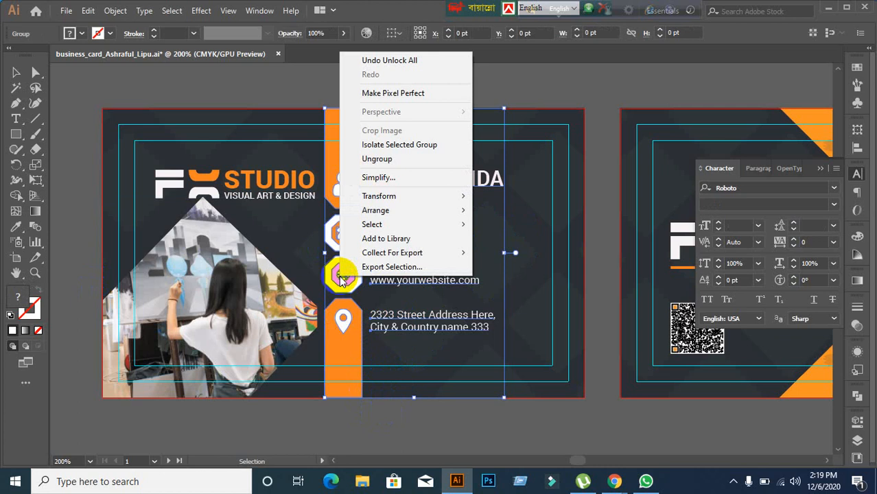
{"action": "left_click", "coordinate": [378, 158]}
{"action": "left_click", "coordinate": [345, 90]}
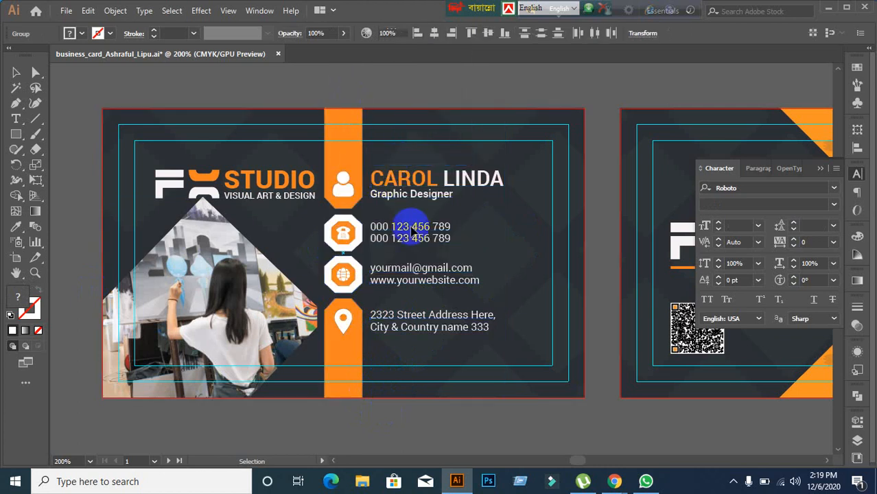
Step: Ungroup the phone icon group and the person icon group
{"action": "scroll", "coordinate": [413, 278], "scroll_direction": "up", "scroll_amount": 2}
{"action": "scroll", "coordinate": [414, 278], "scroll_direction": "down", "scroll_amount": 1}
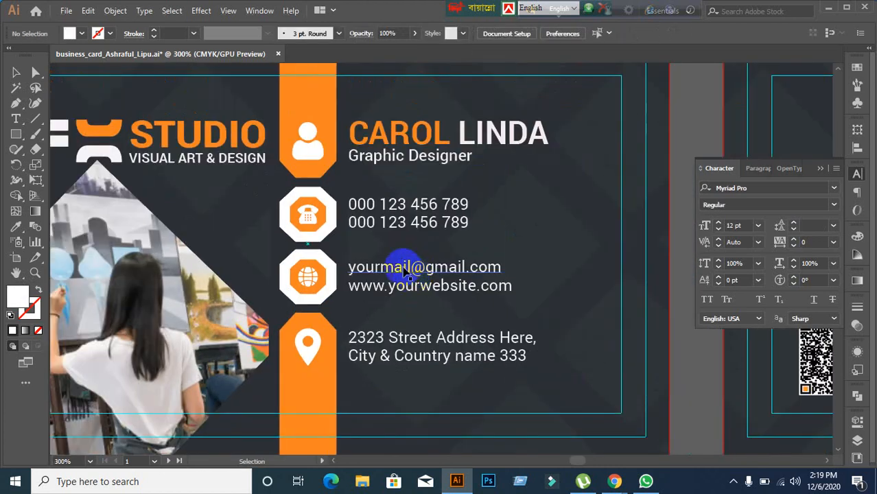
{"action": "left_click", "coordinate": [304, 212]}
{"action": "right_click", "coordinate": [313, 209]}
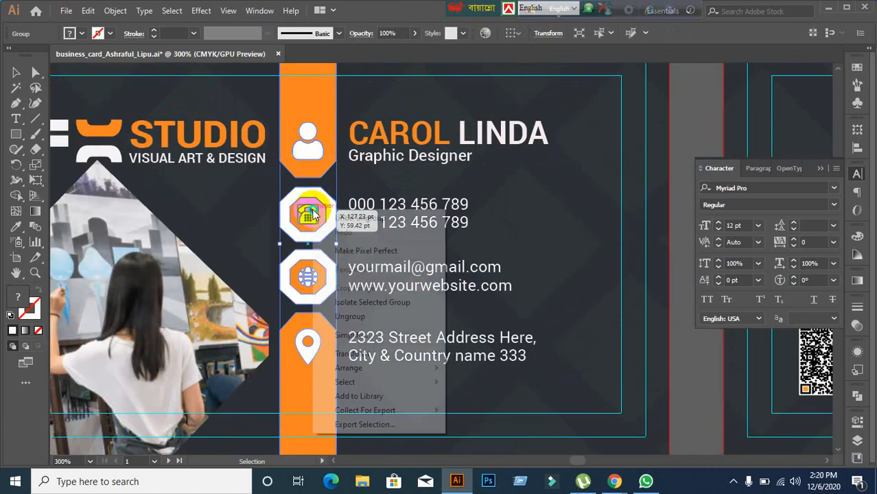
{"action": "left_click", "coordinate": [356, 316]}
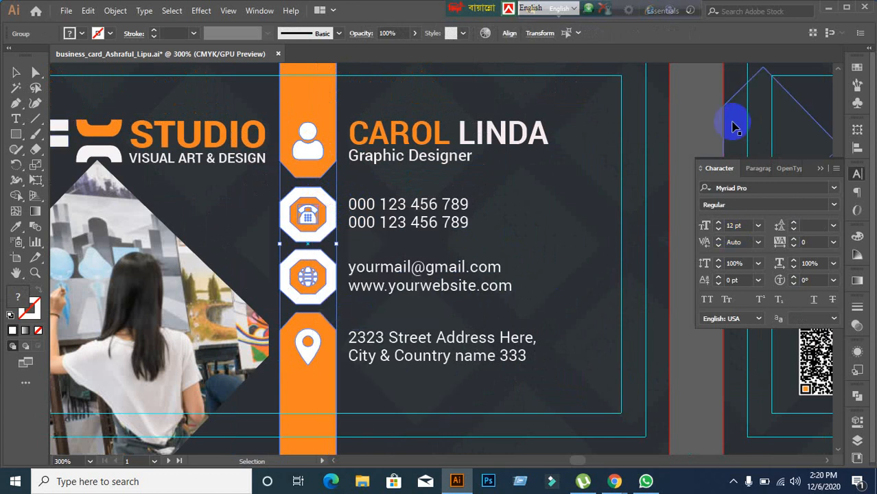
{"action": "left_click", "coordinate": [689, 107]}
{"action": "left_click", "coordinate": [309, 142]}
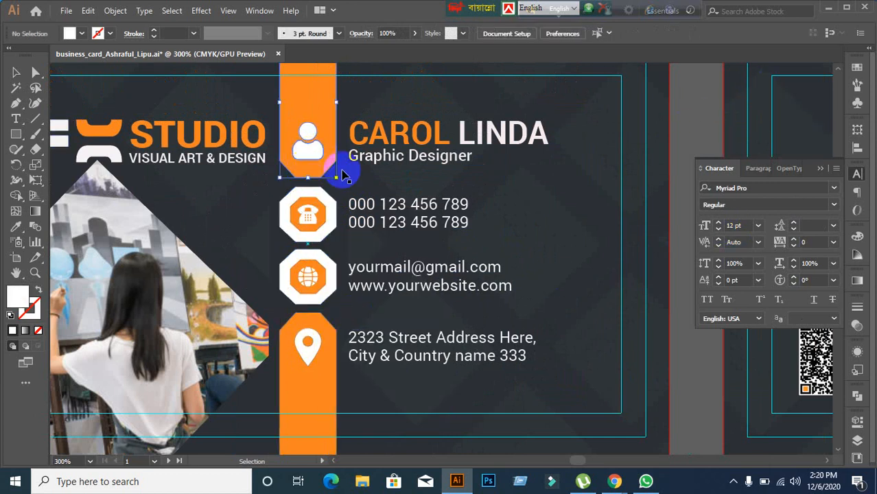
{"action": "right_click", "coordinate": [300, 146]}
{"action": "left_click", "coordinate": [323, 250]}
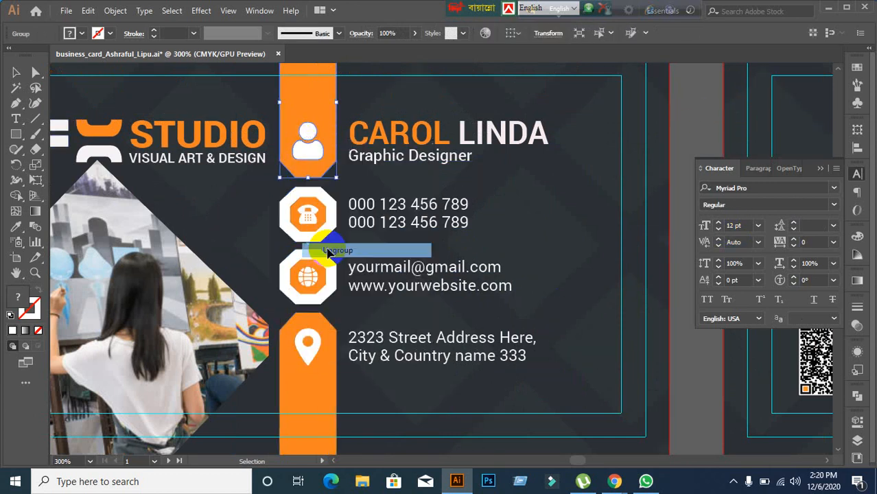
{"action": "left_click", "coordinate": [699, 111]}
Step: Ungroup the phone icon's parts and nudge the phone and person icons into place
{"action": "left_click", "coordinate": [308, 141]}
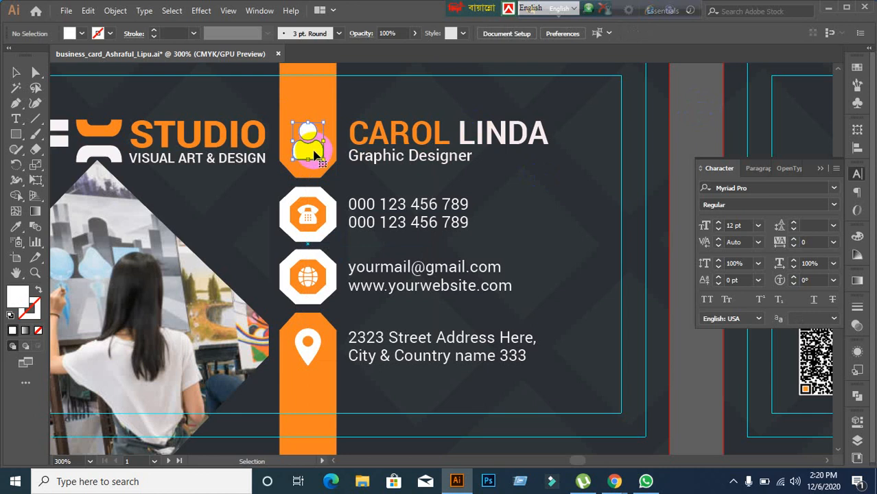
{"action": "left_click", "coordinate": [420, 143], "text": "shift"}
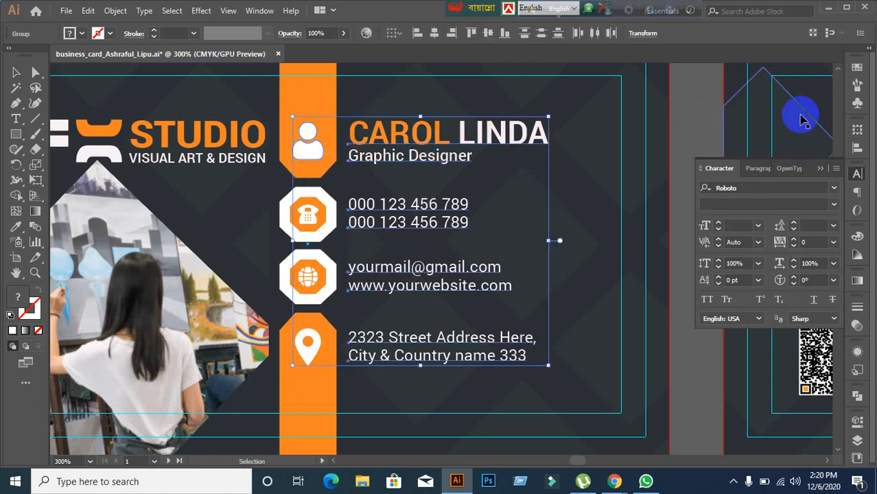
{"action": "left_click", "coordinate": [684, 125]}
{"action": "left_click_drag", "start_coordinate": [303, 231], "coordinate": [317, 220]}
{"action": "right_click", "coordinate": [317, 219]}
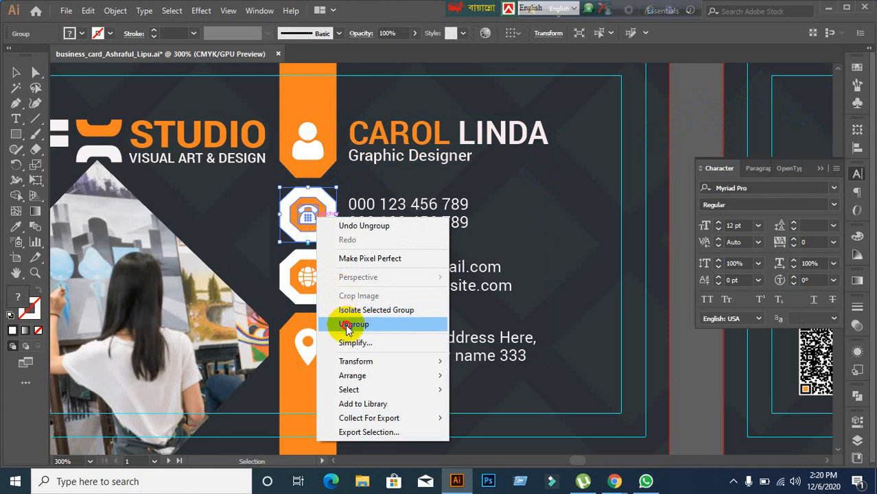
{"action": "left_click", "coordinate": [344, 325]}
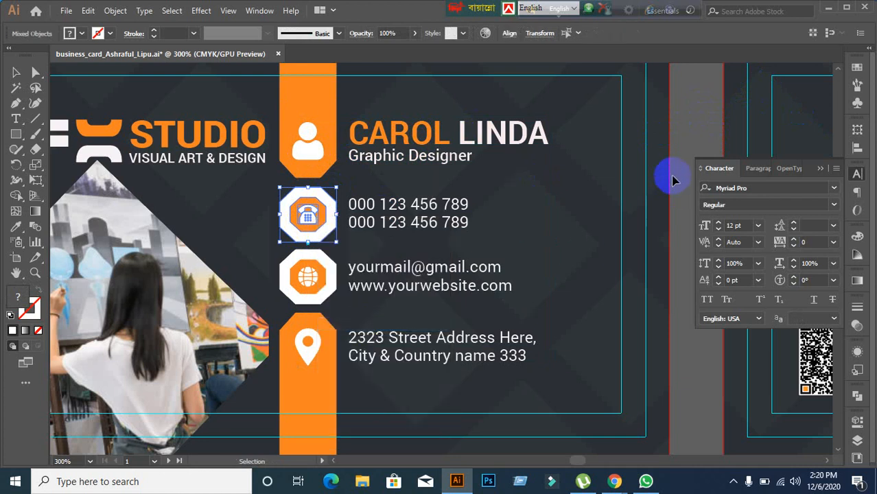
{"action": "left_click", "coordinate": [697, 137]}
{"action": "left_click_drag", "start_coordinate": [295, 136], "coordinate": [416, 141]}
{"action": "left_click", "coordinate": [417, 140], "text": "shift"}
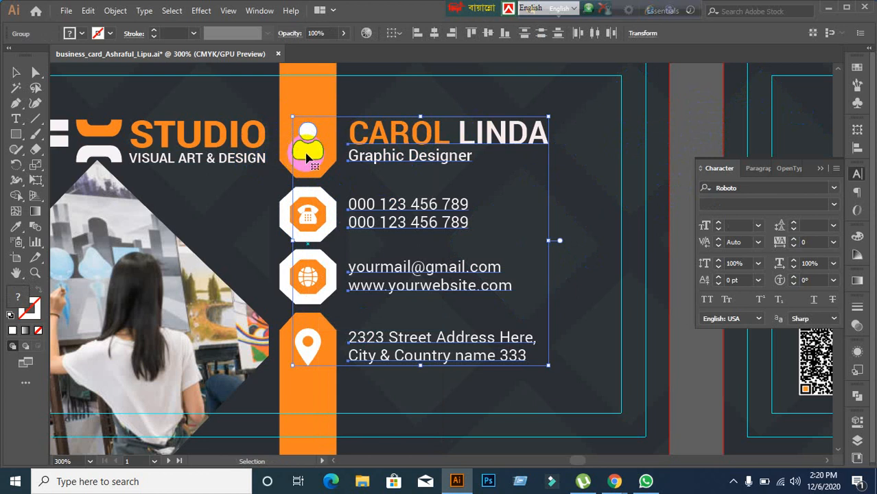
{"action": "left_click", "coordinate": [702, 117]}
{"action": "left_click", "coordinate": [305, 141]}
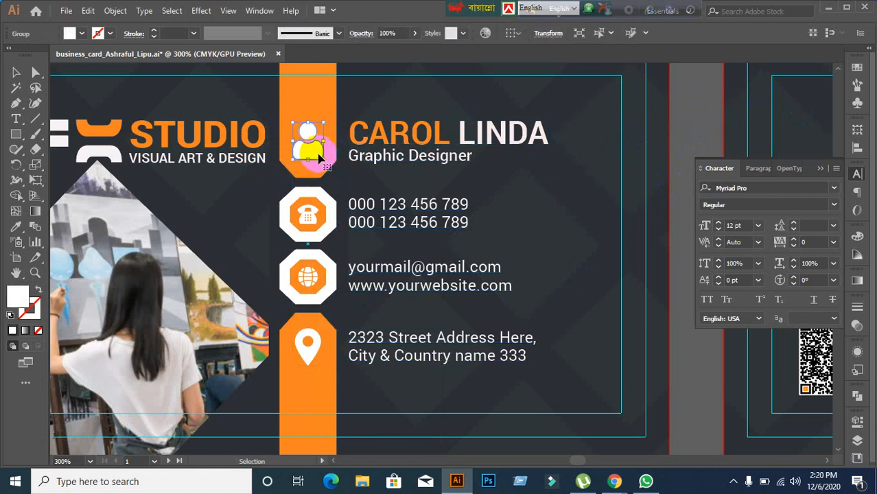
Step: Open the Align panel, trial and undo vertical centering of person icon and text, and check Align To
{"action": "left_click", "coordinate": [416, 141], "text": "shift"}
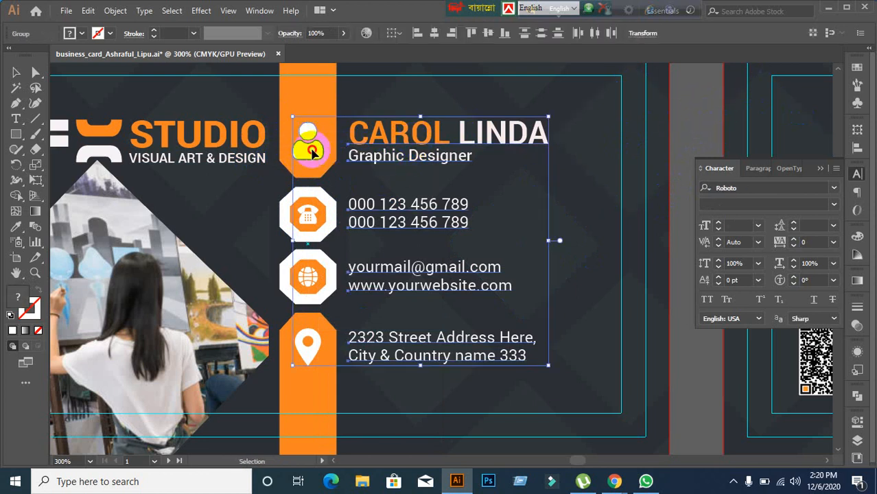
{"action": "left_click", "coordinate": [856, 146]}
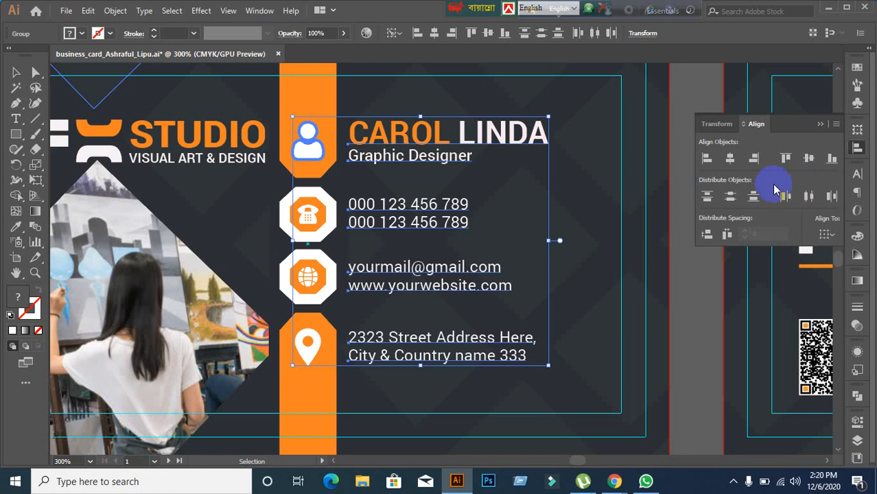
{"action": "left_click", "coordinate": [809, 159]}
{"action": "key", "text": "ctrl+z"}
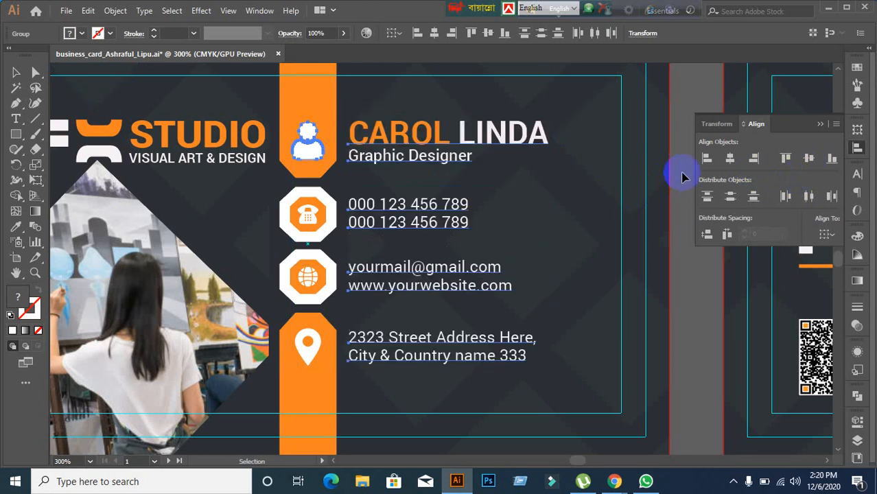
{"action": "left_click", "coordinate": [688, 94]}
{"action": "left_click", "coordinate": [829, 233]}
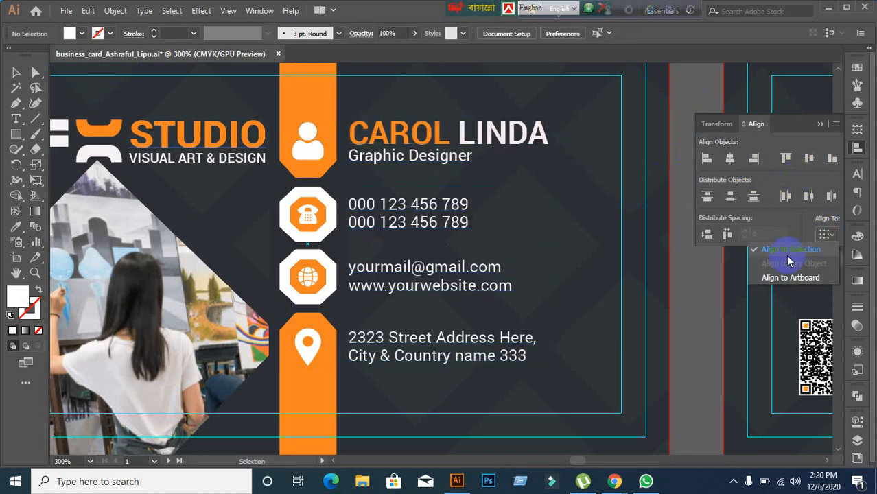
{"action": "left_click", "coordinate": [684, 321]}
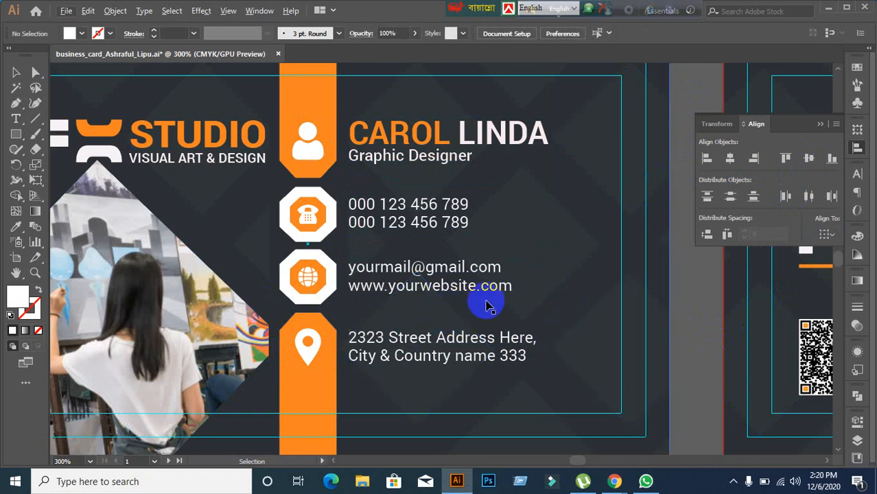
{"action": "left_click", "coordinate": [391, 353]}
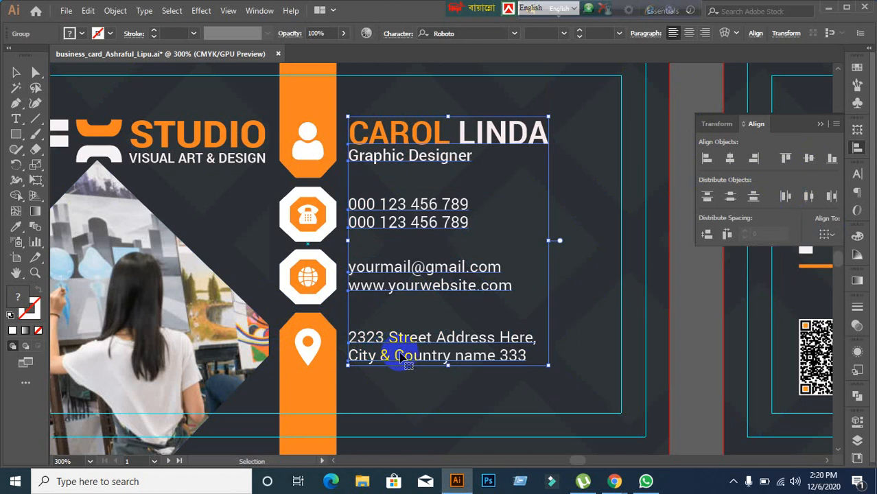
{"action": "right_click", "coordinate": [412, 343]}
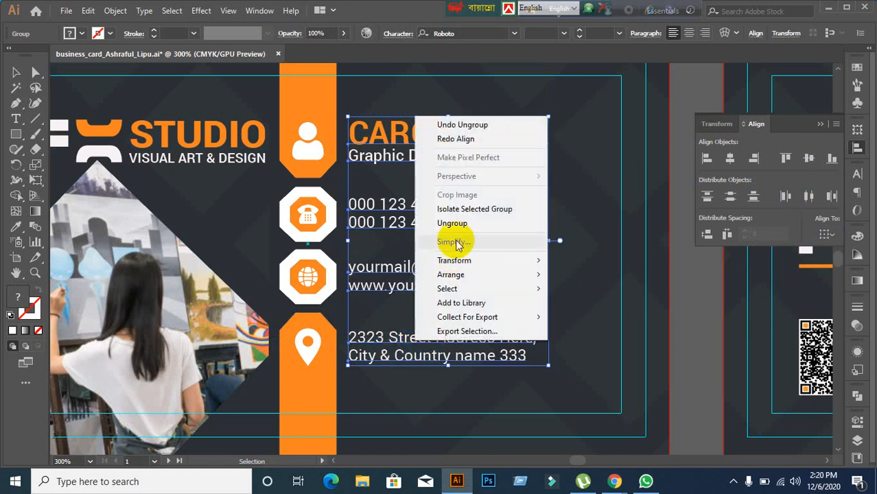
{"action": "left_click", "coordinate": [452, 224]}
{"action": "left_click", "coordinate": [700, 306]}
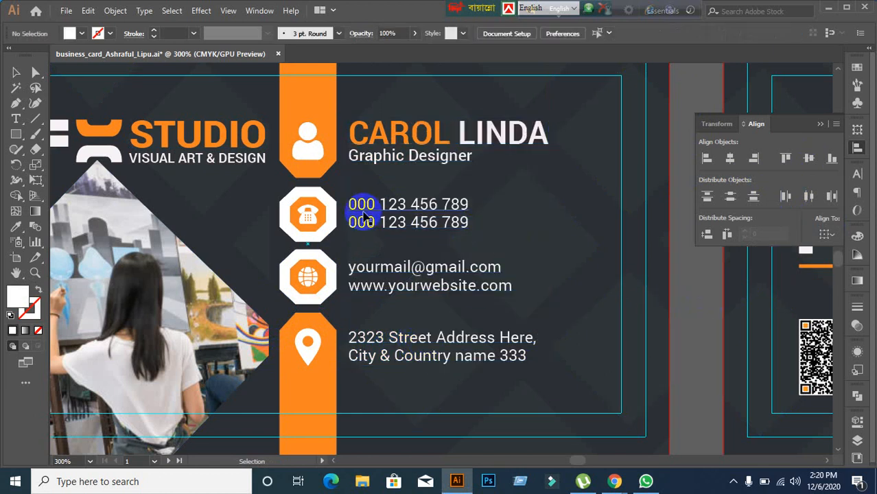
{"action": "left_click", "coordinate": [365, 216]}
{"action": "left_click", "coordinate": [396, 185]}
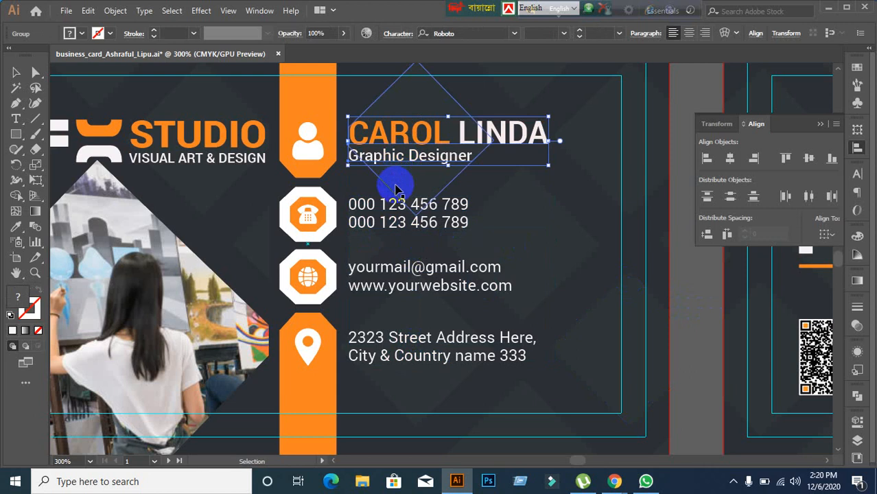
{"action": "left_click", "coordinate": [393, 206]}
{"action": "left_click", "coordinate": [396, 276]}
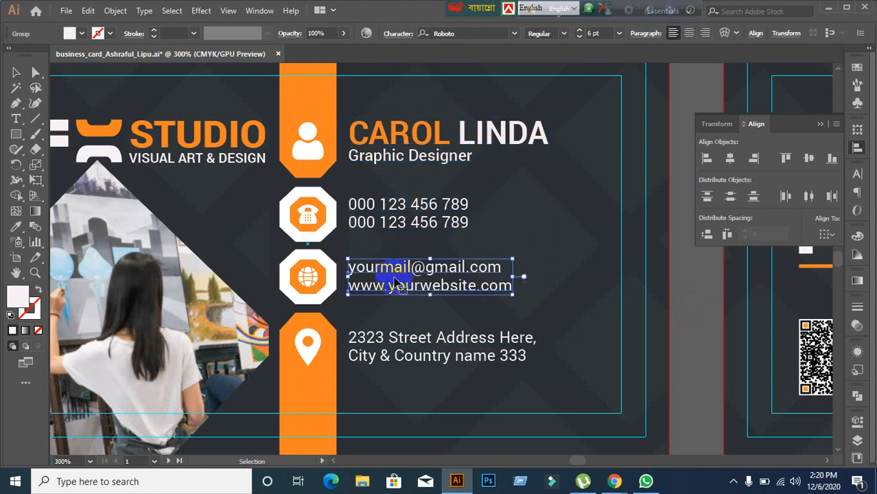
{"action": "left_click", "coordinate": [411, 355]}
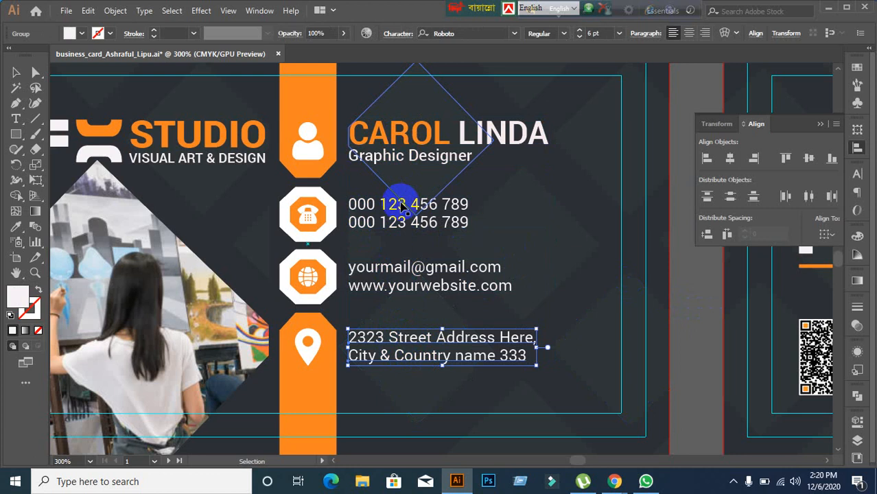
{"action": "left_click", "coordinate": [402, 279]}
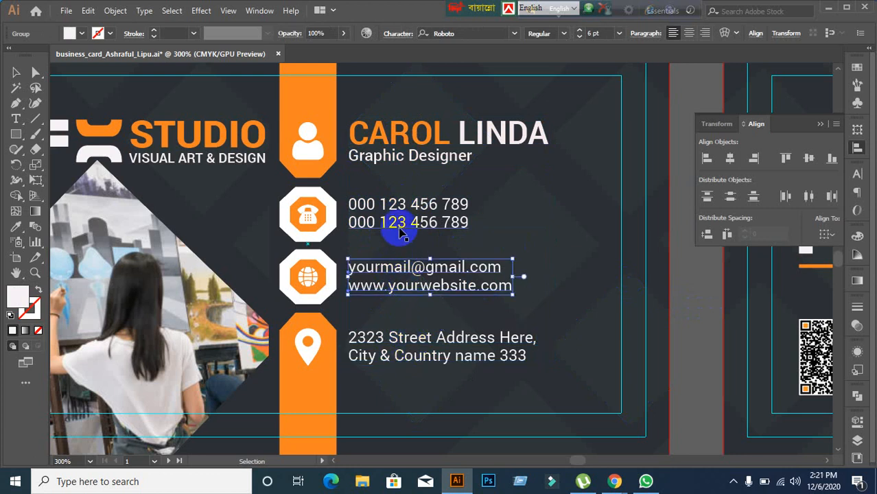
{"action": "left_click", "coordinate": [391, 222]}
{"action": "left_click", "coordinate": [374, 133]}
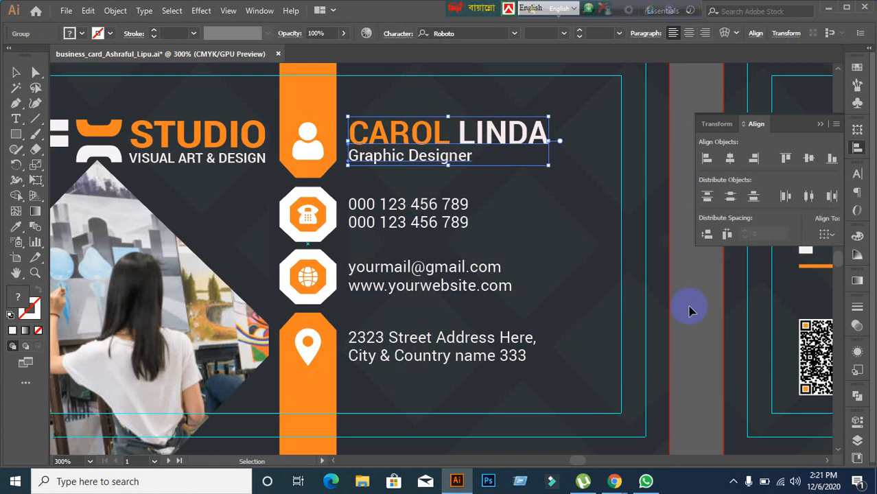
Step: Select the globe octagon with the email and website text and set a key object for alignment
{"action": "scroll", "coordinate": [308, 298], "scroll_direction": "up", "scroll_amount": 2}
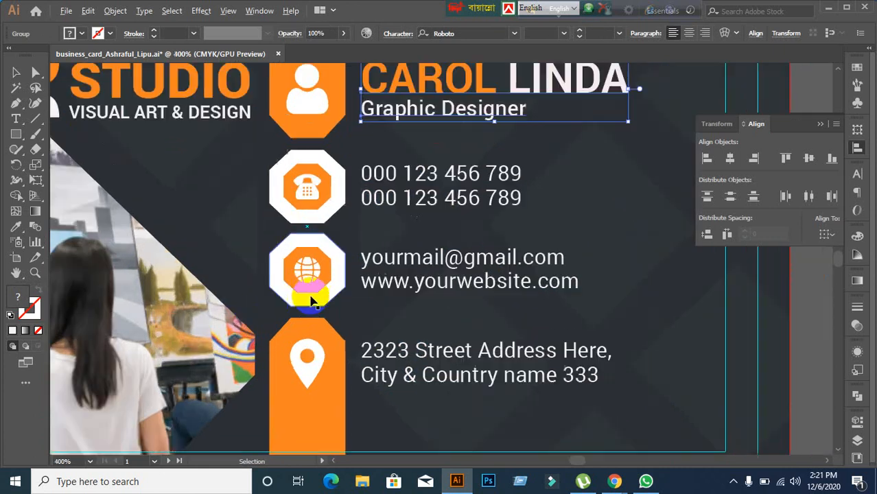
{"action": "left_click", "coordinate": [328, 314]}
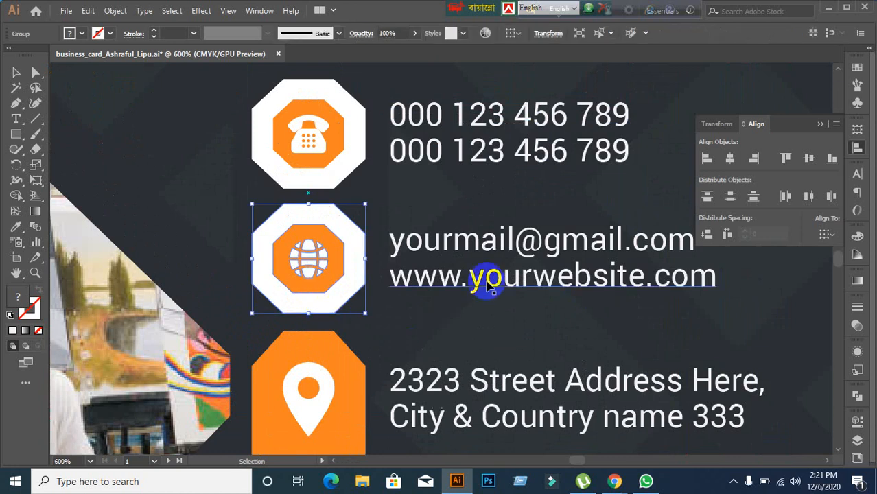
{"action": "left_click", "coordinate": [484, 277], "text": "shift"}
{"action": "left_click", "coordinate": [348, 304]}
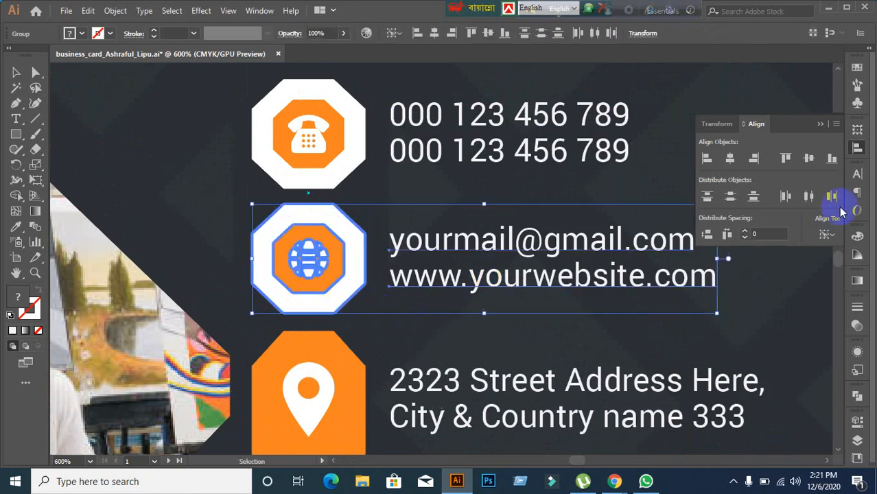
{"action": "left_click", "coordinate": [499, 295]}
{"action": "scroll", "coordinate": [499, 295], "scroll_direction": "down", "scroll_amount": 2}
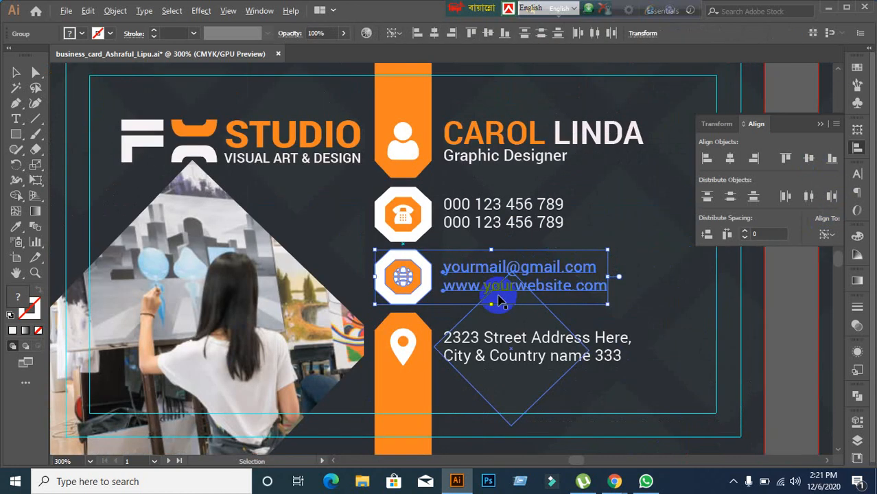
{"action": "scroll", "coordinate": [372, 245], "scroll_direction": "up", "scroll_amount": 3}
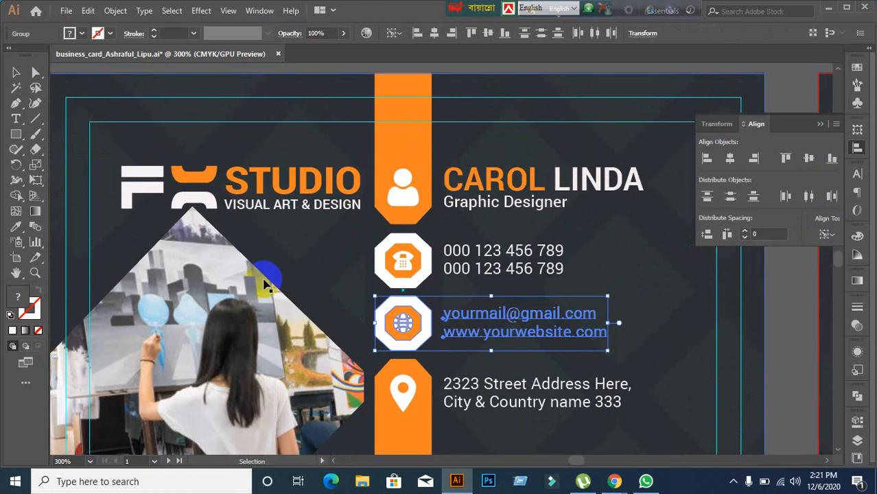
{"action": "scroll", "coordinate": [194, 271], "scroll_direction": "down", "scroll_amount": 1}
{"action": "scroll", "coordinate": [177, 288], "scroll_direction": "left", "scroll_amount": 4}
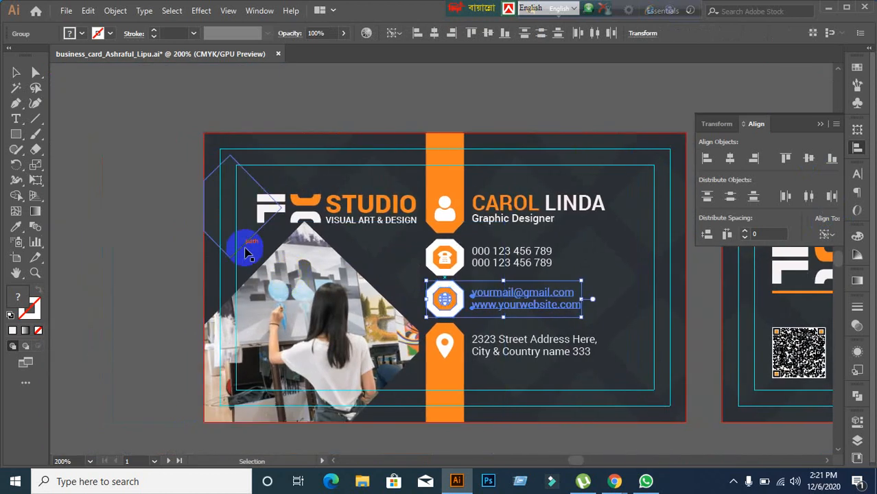
{"action": "scroll", "coordinate": [257, 245], "scroll_direction": "up", "scroll_amount": 1}
{"action": "scroll", "coordinate": [271, 244], "scroll_direction": "up", "scroll_amount": 1}
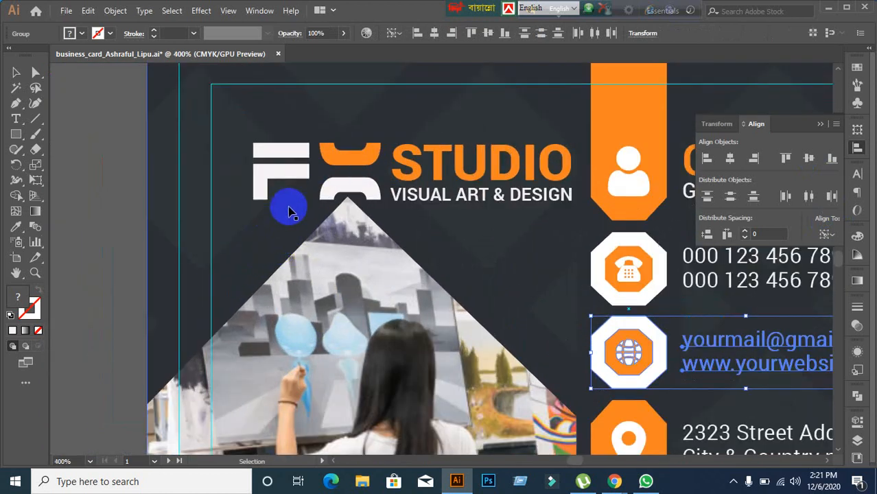
Step: Check the STUDIO logo group, then deselect everything and adjust the card view
{"action": "left_click", "coordinate": [302, 168]}
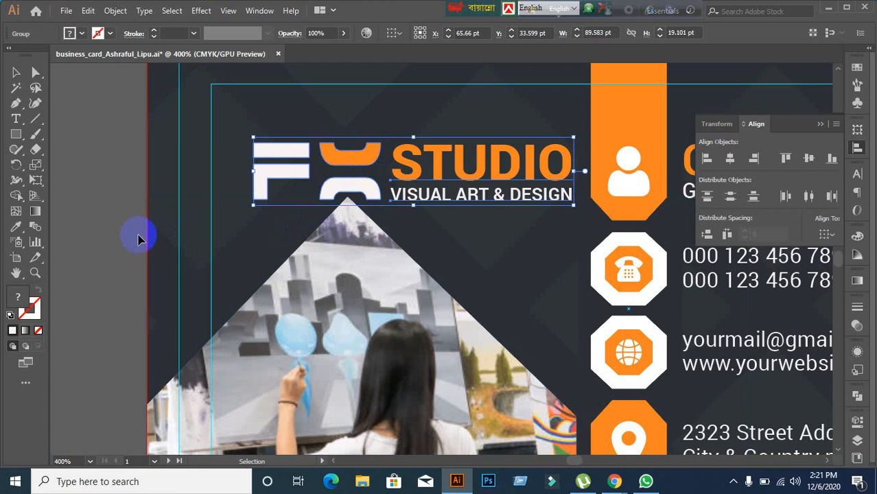
{"action": "left_click", "coordinate": [120, 240]}
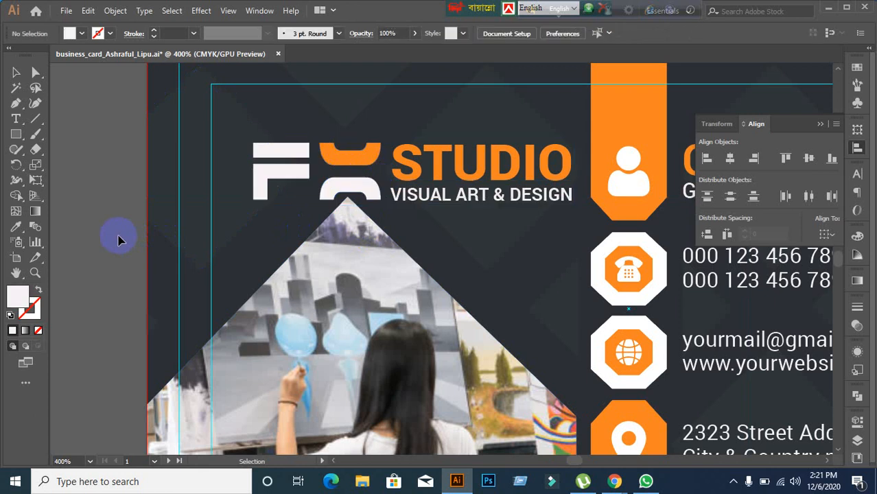
{"action": "scroll", "coordinate": [118, 240], "scroll_direction": "down", "scroll_amount": 1, "text": "alt"}
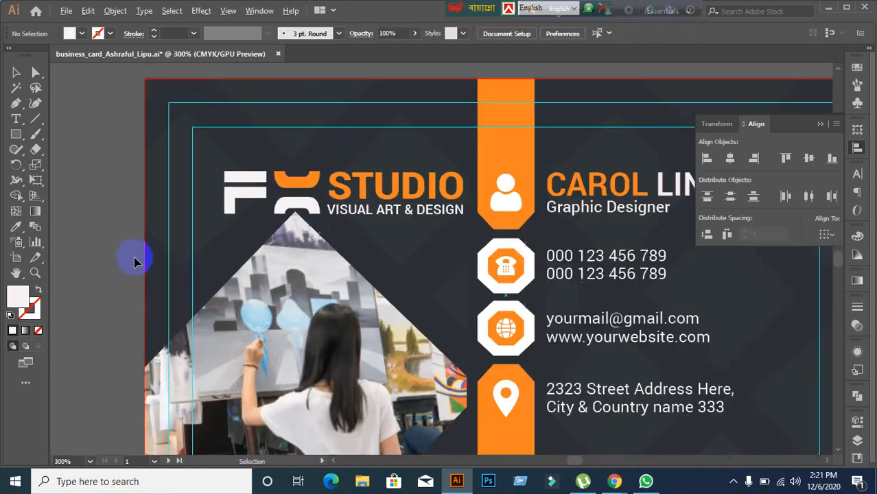
{"action": "left_click_drag", "start_coordinate": [268, 288], "coordinate": [255, 274]}
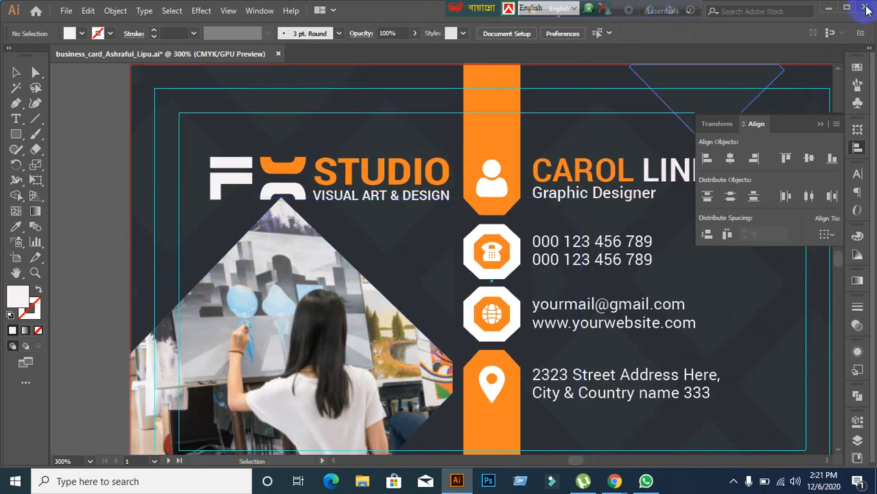
Step: Open the Practice Item1 link list from the desktop and admit the person waiting in the call
{"action": "left_click", "coordinate": [830, 9]}
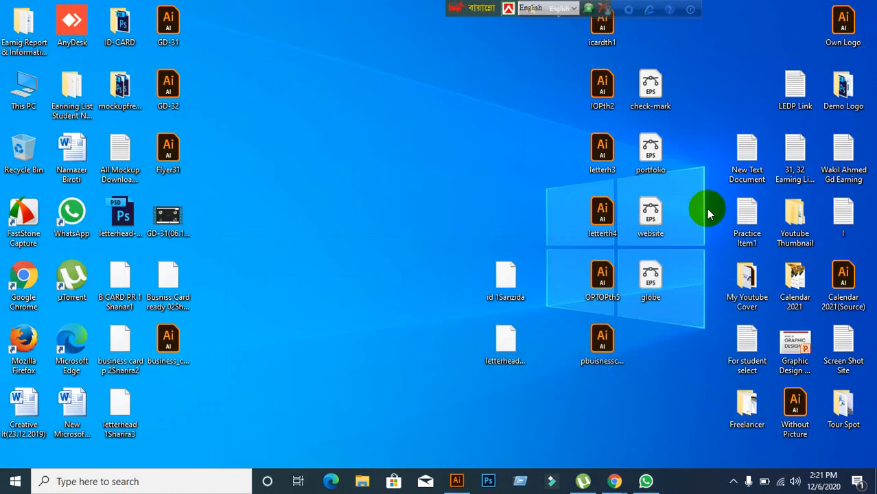
{"action": "double_click", "coordinate": [746, 235]}
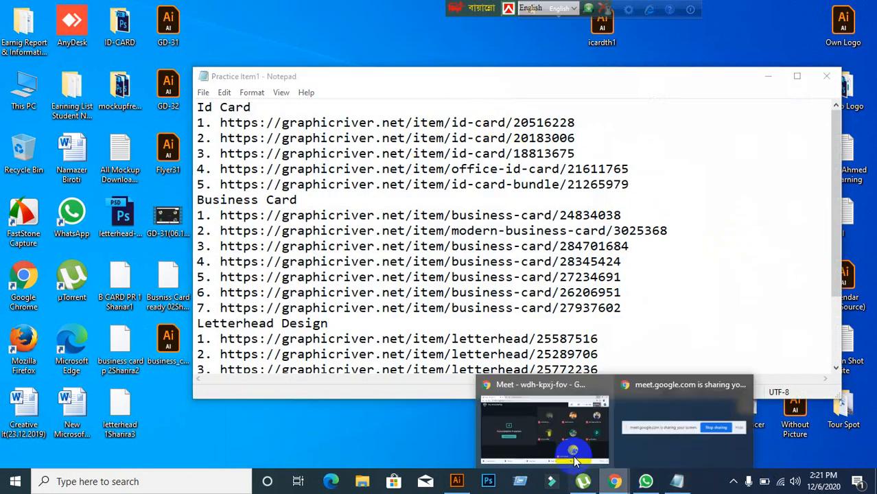
{"action": "left_click", "coordinate": [564, 427]}
{"action": "left_click", "coordinate": [564, 126]}
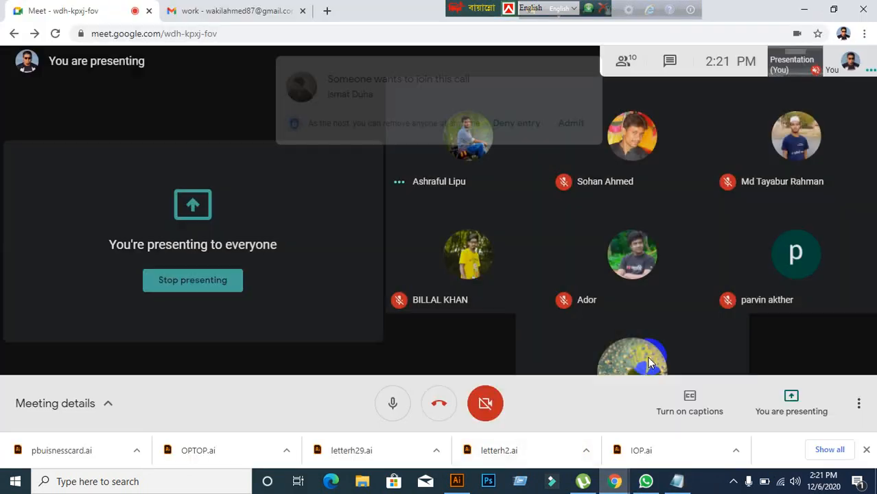
Step: Select and copy the first Business Card link, then close Notepad
{"action": "key", "text": "alt+Tab"}
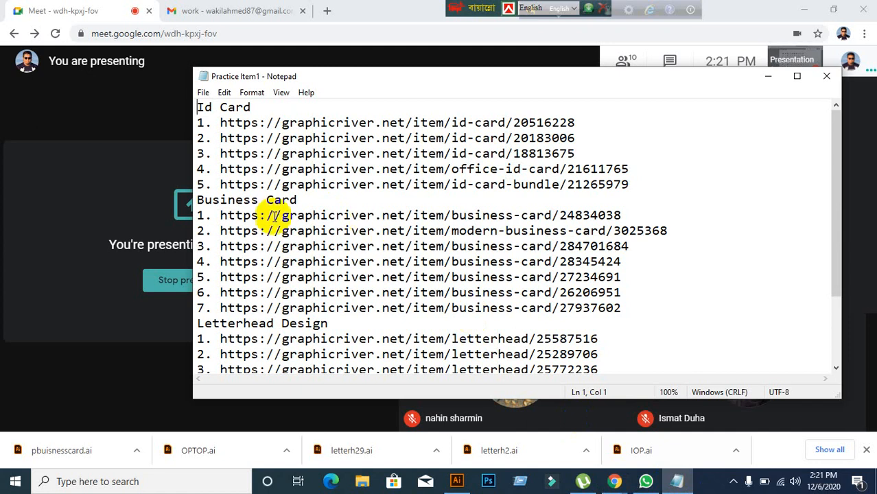
{"action": "left_click_drag", "start_coordinate": [220, 215], "coordinate": [645, 207]}
{"action": "key", "text": "ctrl+c"}
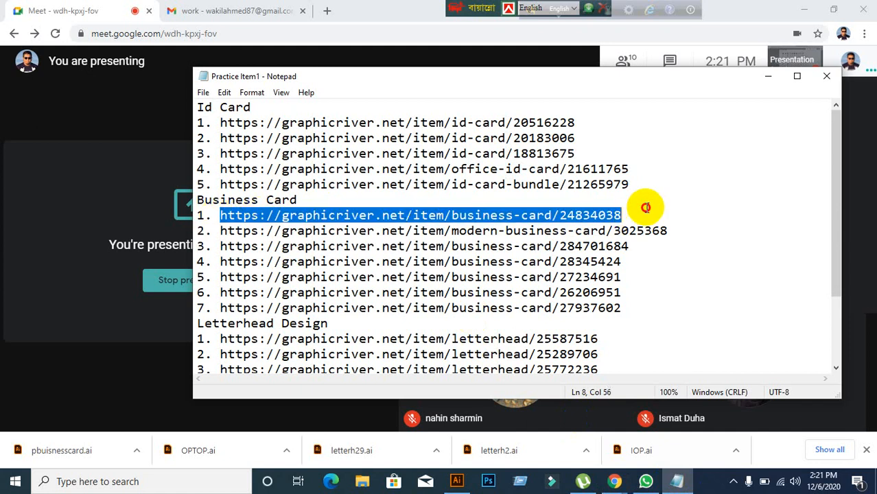
{"action": "left_click", "coordinate": [826, 77]}
Step: Load the GraphicRiver business card item page from the copied link in a new tab
{"action": "left_click", "coordinate": [329, 12]}
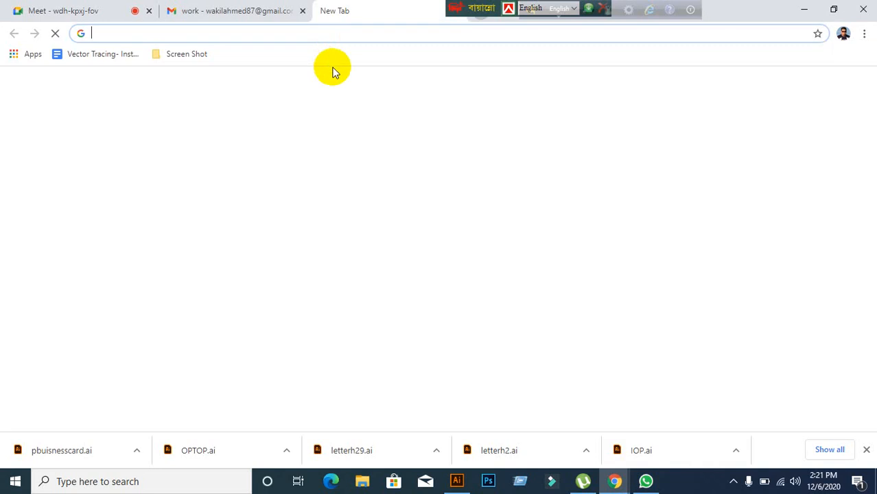
{"action": "key", "text": "ctrl+v"}
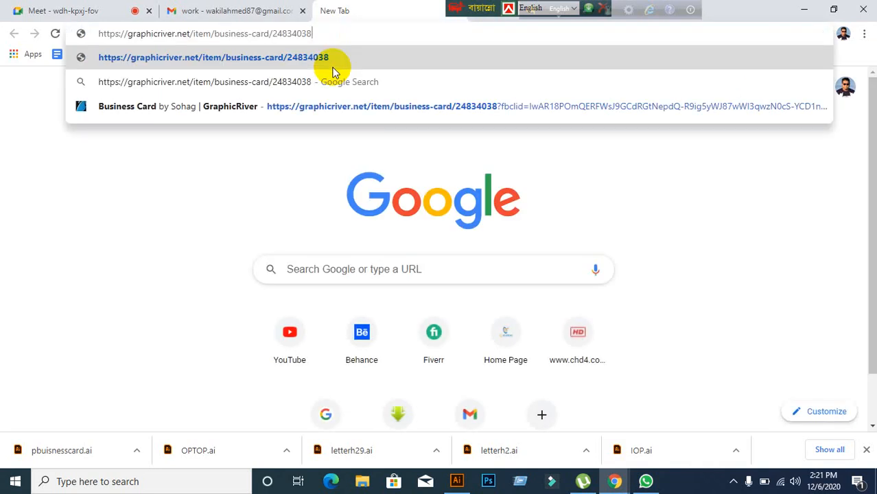
{"action": "left_click", "coordinate": [332, 71]}
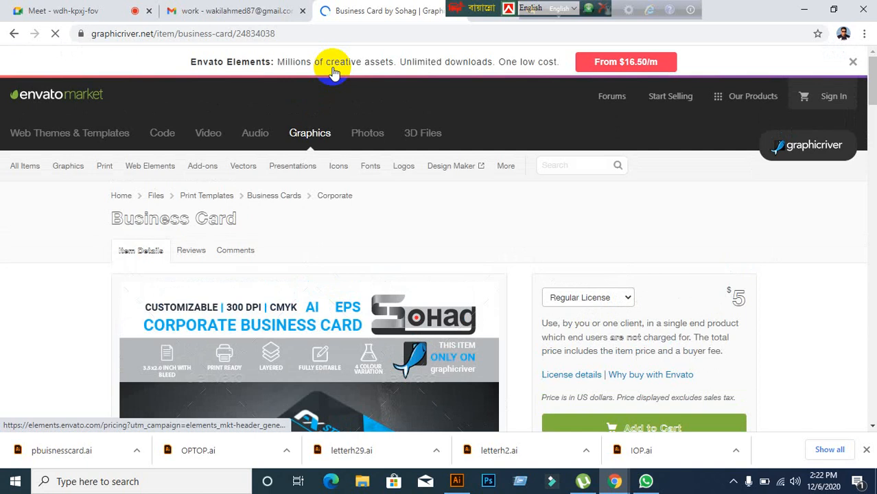
{"action": "scroll", "coordinate": [317, 196], "scroll_direction": "down", "scroll_amount": 6}
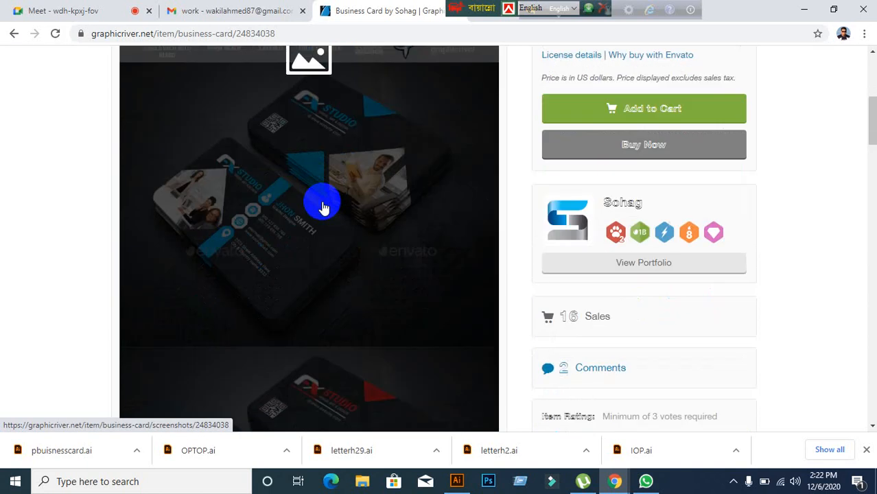
{"action": "scroll", "coordinate": [58, 264], "scroll_direction": "up", "scroll_amount": 1}
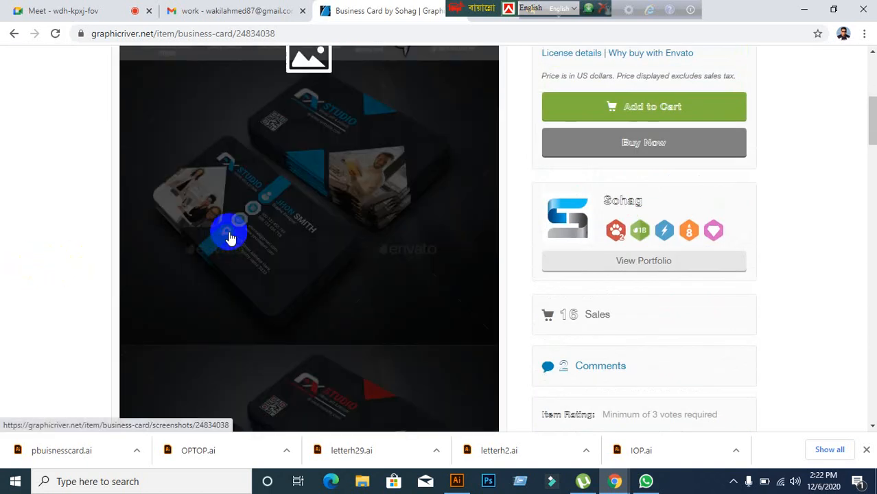
Step: View the enlarged blue card preview and the next red version, then leave the page
{"action": "left_click", "coordinate": [229, 237]}
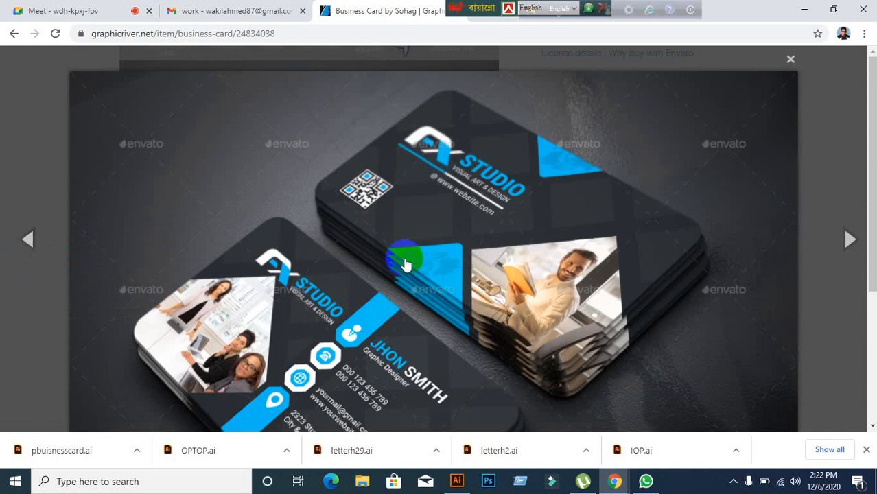
{"action": "scroll", "coordinate": [406, 264], "scroll_direction": "down", "scroll_amount": 3}
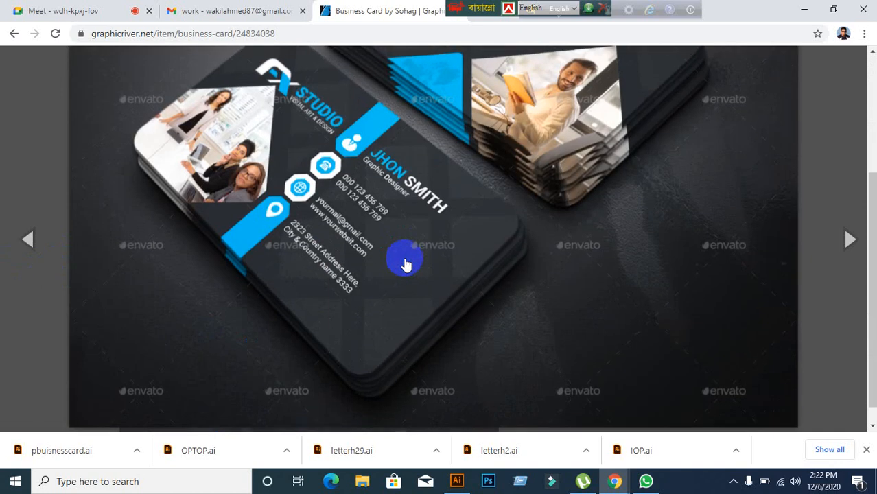
{"action": "scroll", "coordinate": [406, 265], "scroll_direction": "up", "scroll_amount": 3}
{"action": "scroll", "coordinate": [406, 264], "scroll_direction": "down", "scroll_amount": 3}
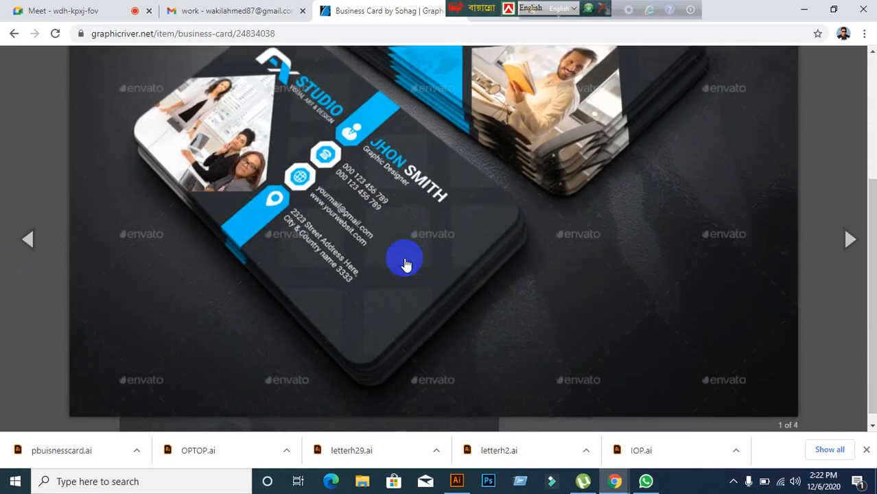
{"action": "left_click", "coordinate": [92, 148]}
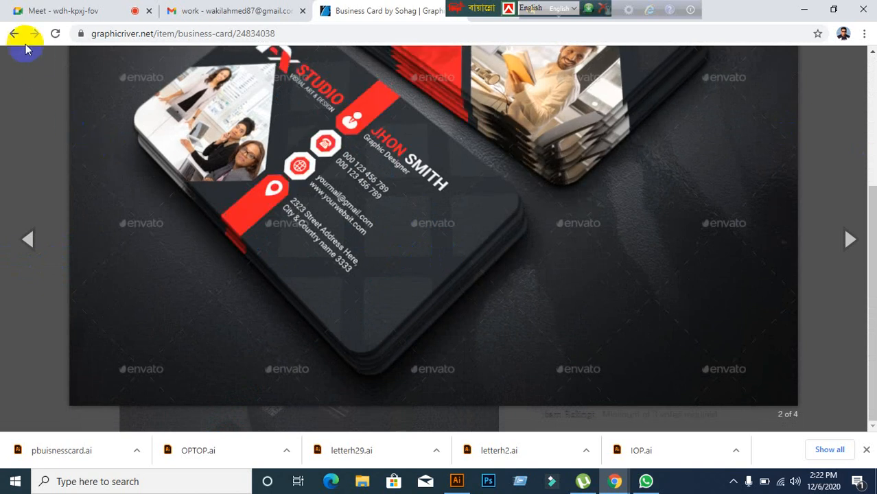
{"action": "left_click", "coordinate": [14, 36]}
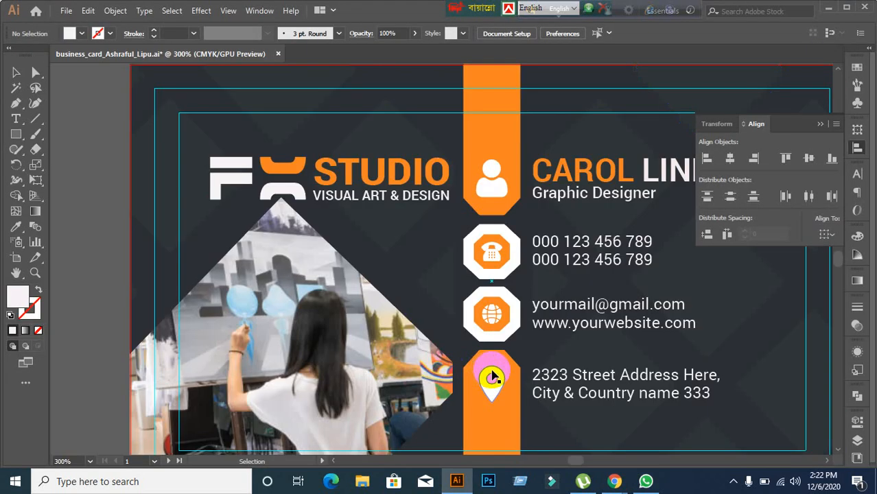
Step: Zoom out and pan so the front contact side and QR-code back are both visible
{"action": "scroll", "coordinate": [580, 382], "scroll_direction": "down", "scroll_amount": 1}
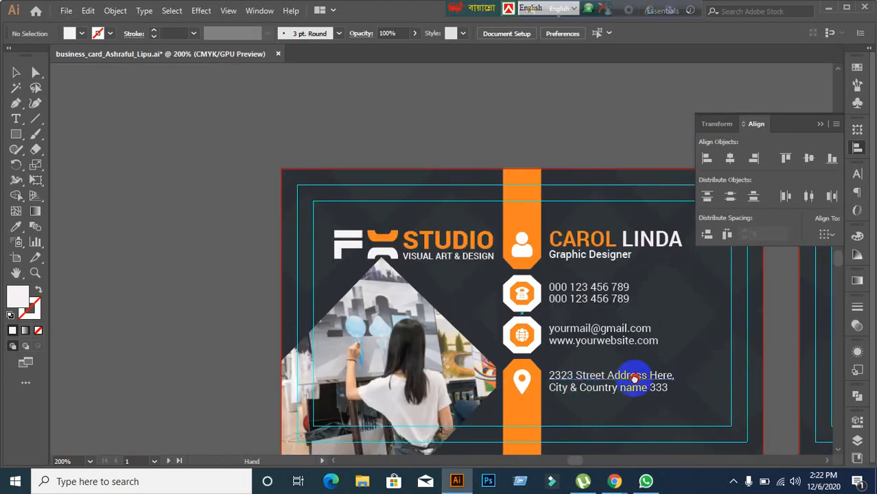
{"action": "left_click_drag", "start_coordinate": [622, 379], "coordinate": [278, 312]}
{"action": "scroll", "coordinate": [542, 336], "scroll_direction": "down", "scroll_amount": 1}
{"action": "left_click_drag", "start_coordinate": [556, 345], "coordinate": [378, 337]}
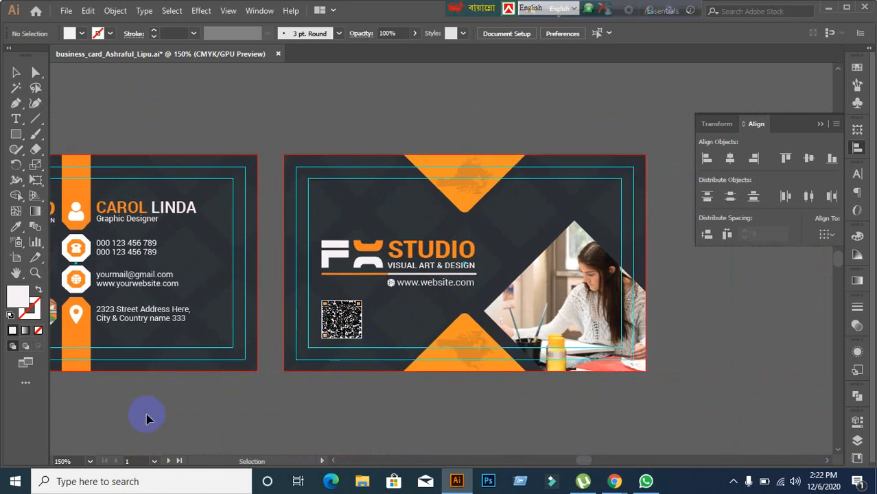
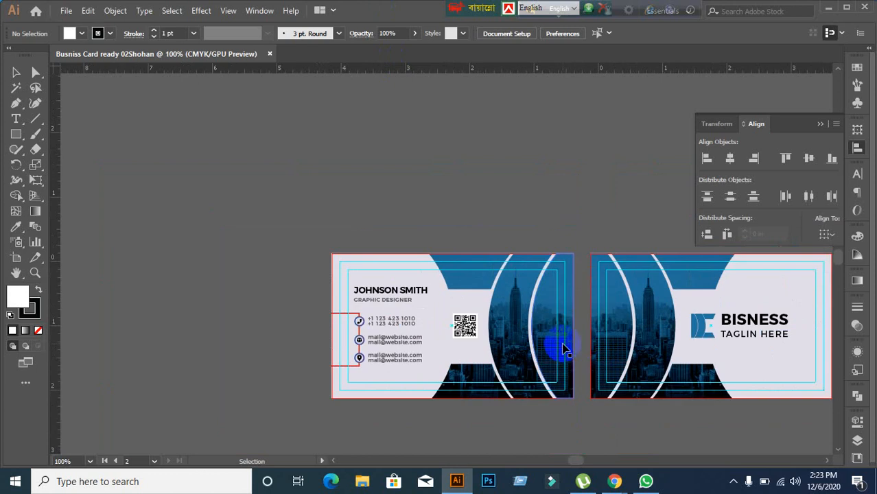
Step: Zoom to 150% on both card sides, then bring up the GraphicRiver business card page
{"action": "left_click_drag", "start_coordinate": [570, 346], "coordinate": [445, 309]}
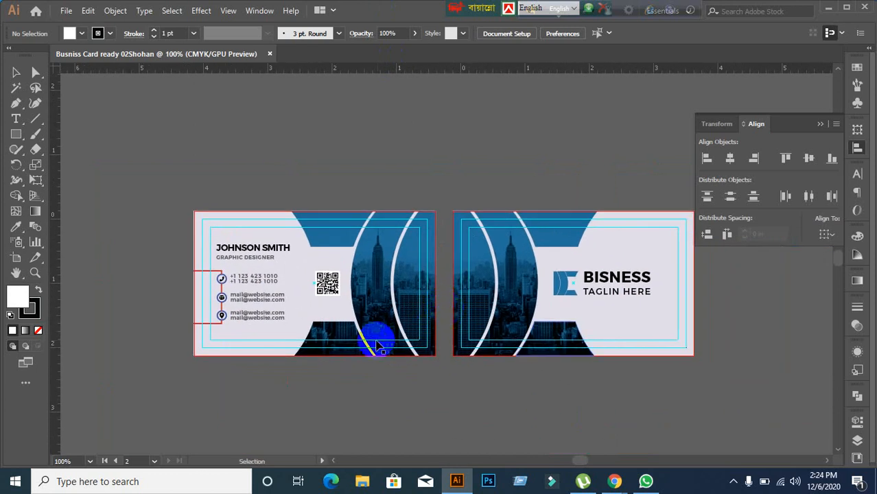
{"action": "scroll", "coordinate": [376, 341], "scroll_direction": "up", "scroll_amount": 1}
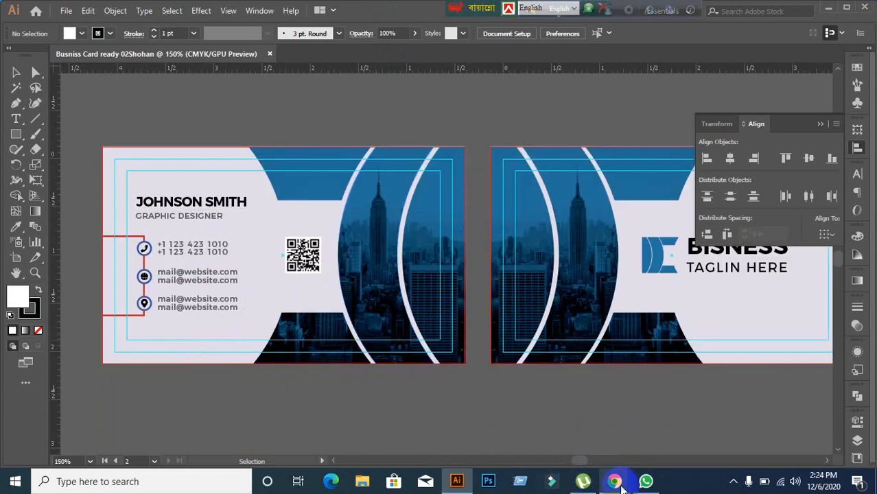
{"action": "mouse_move", "coordinate": [614, 481]}
{"action": "left_click", "coordinate": [538, 406]}
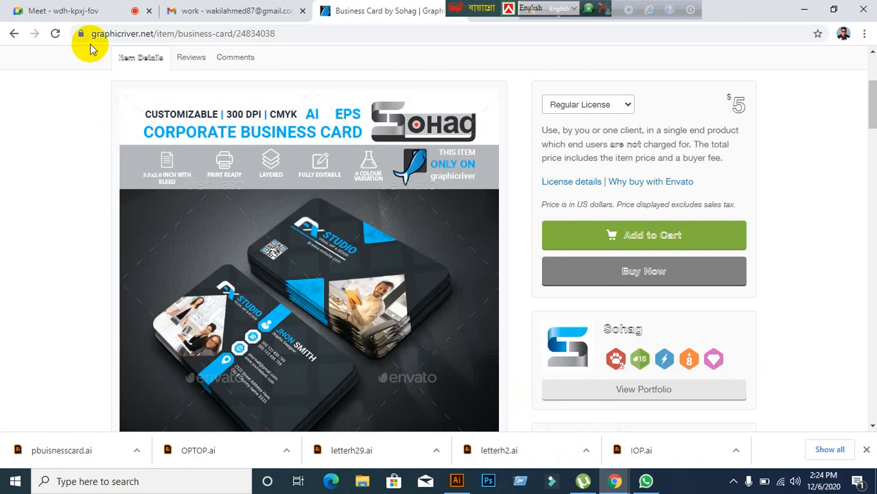
Step: Switch to the Meet call, then close the business card document in Illustrator
{"action": "left_click", "coordinate": [77, 11]}
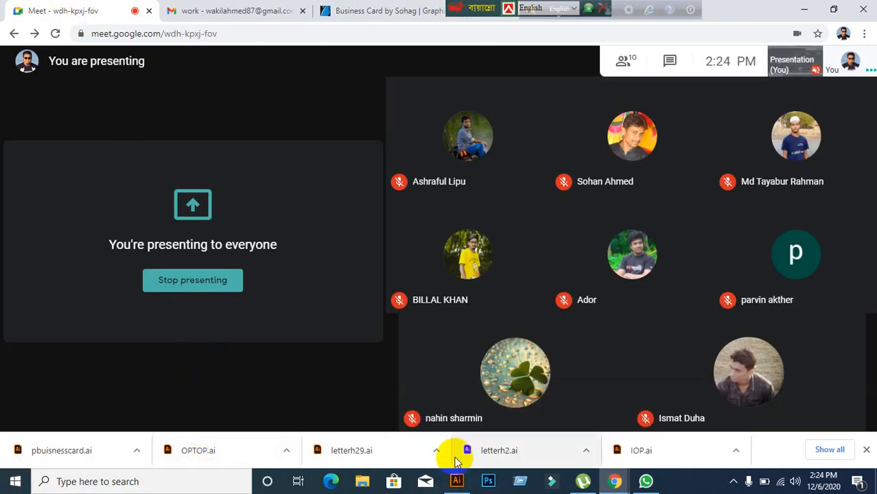
{"action": "mouse_move", "coordinate": [646, 482]}
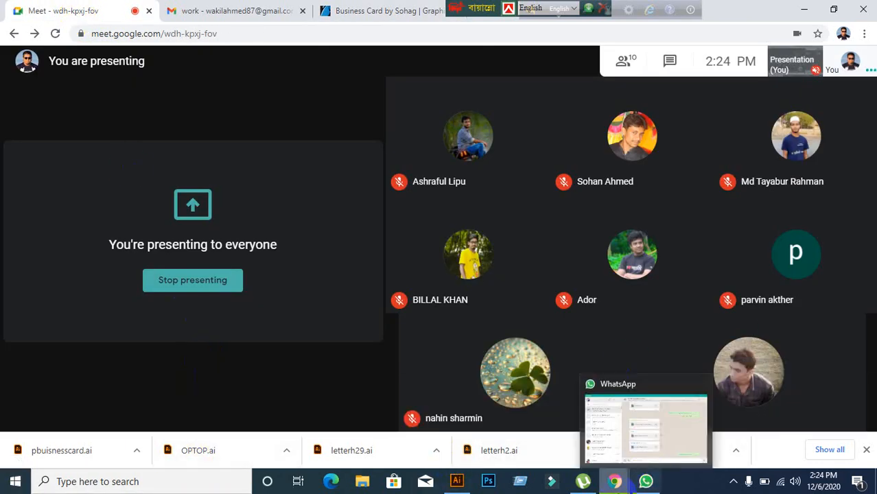
{"action": "left_click", "coordinate": [456, 481]}
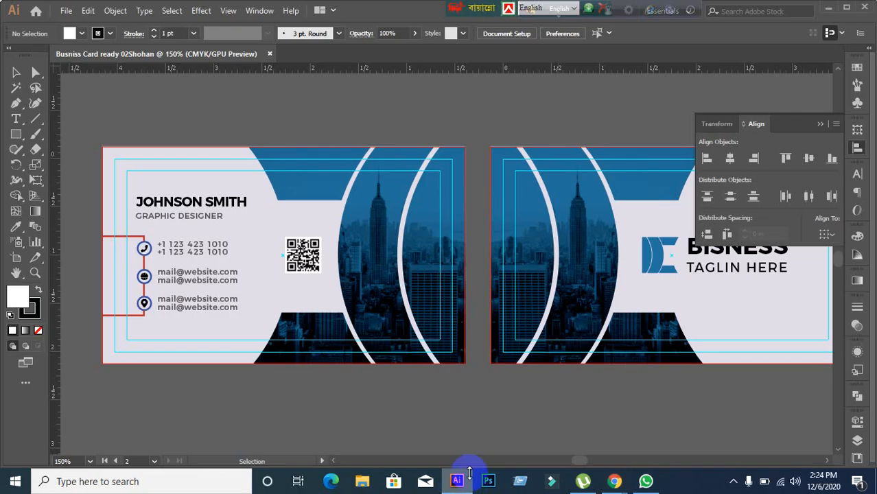
{"action": "left_click", "coordinate": [271, 55]}
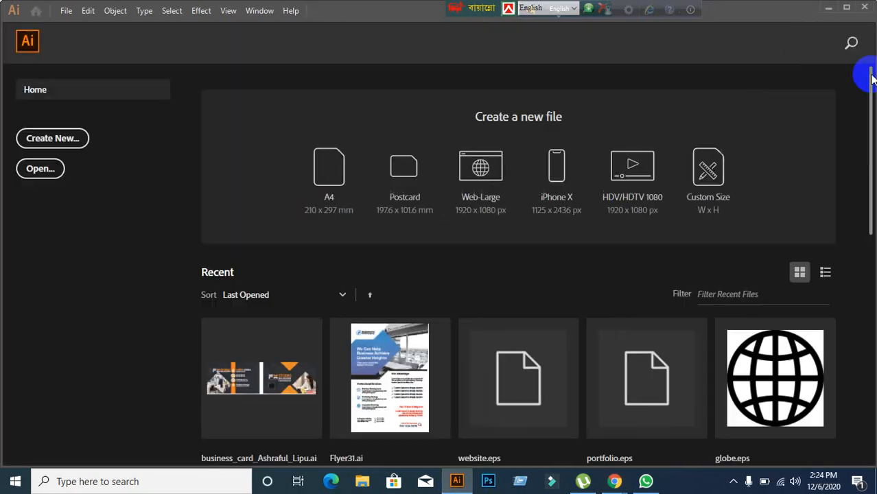
Step: Minimize the windows and reopen 'Busniss Card ready 02Shohan' from the desktop
{"action": "left_click", "coordinate": [828, 8]}
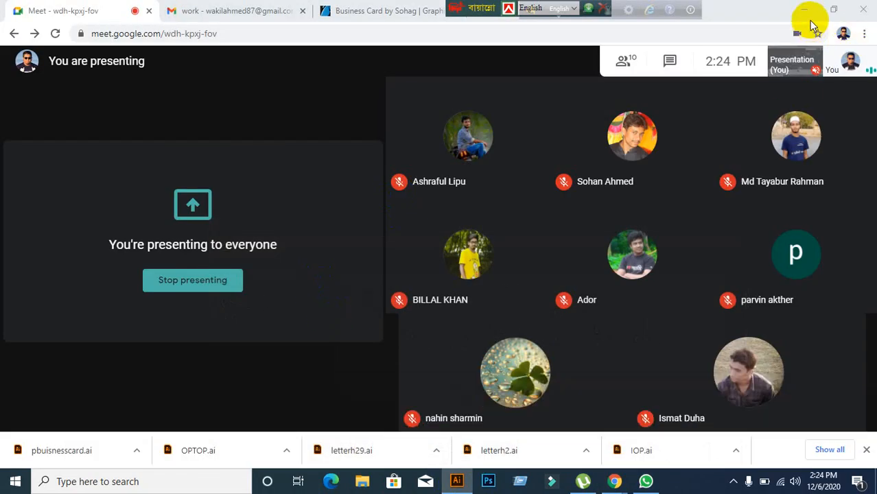
{"action": "left_click", "coordinate": [804, 9]}
{"action": "left_click_drag", "start_coordinate": [300, 327], "coordinate": [432, 22]}
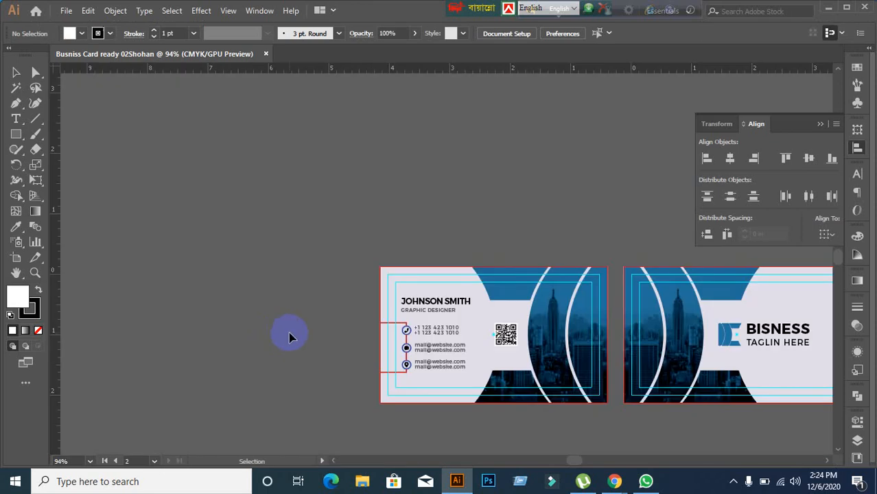
{"action": "scroll", "coordinate": [672, 410], "scroll_direction": "up", "scroll_amount": 1}
{"action": "left_click_drag", "start_coordinate": [657, 406], "coordinate": [496, 324]}
{"action": "scroll", "coordinate": [204, 271], "scroll_direction": "up", "scroll_amount": 2}
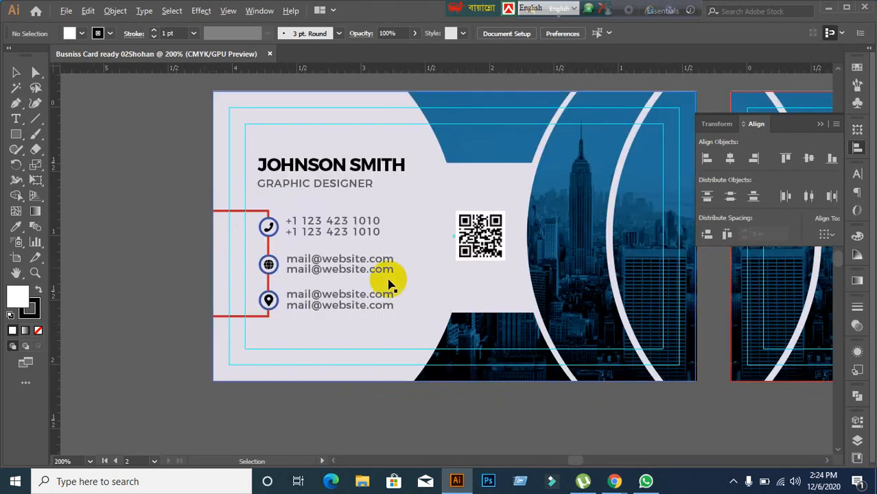
{"action": "left_click_drag", "start_coordinate": [586, 272], "coordinate": [464, 288]}
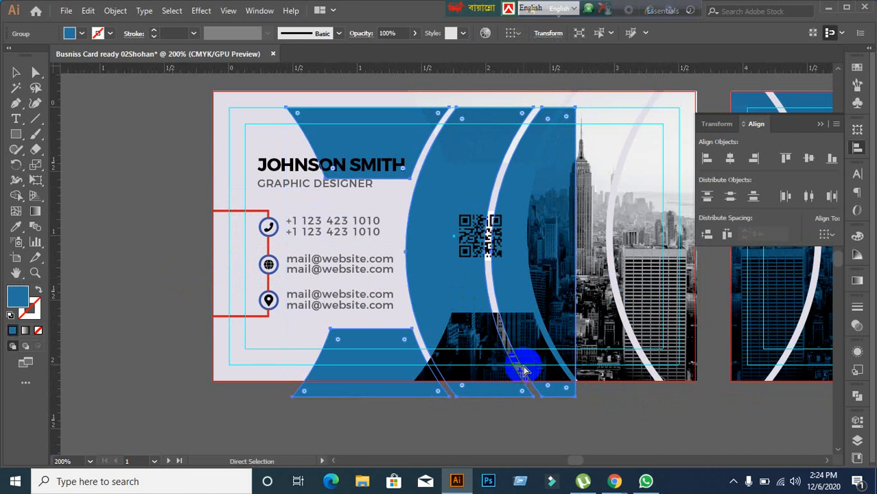
{"action": "key", "text": "ctrl+z"}
{"action": "left_click", "coordinate": [156, 326]}
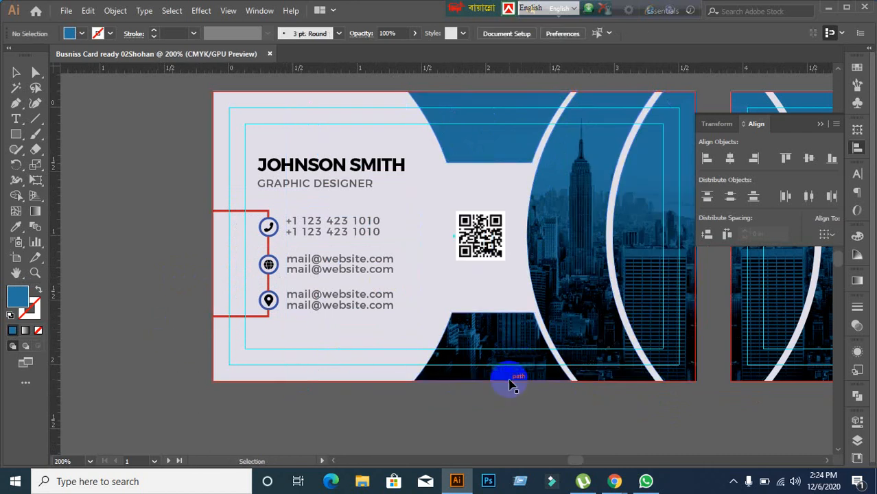
{"action": "scroll", "coordinate": [514, 381], "scroll_direction": "down", "scroll_amount": 1}
{"action": "left_click_drag", "start_coordinate": [645, 395], "coordinate": [472, 357]}
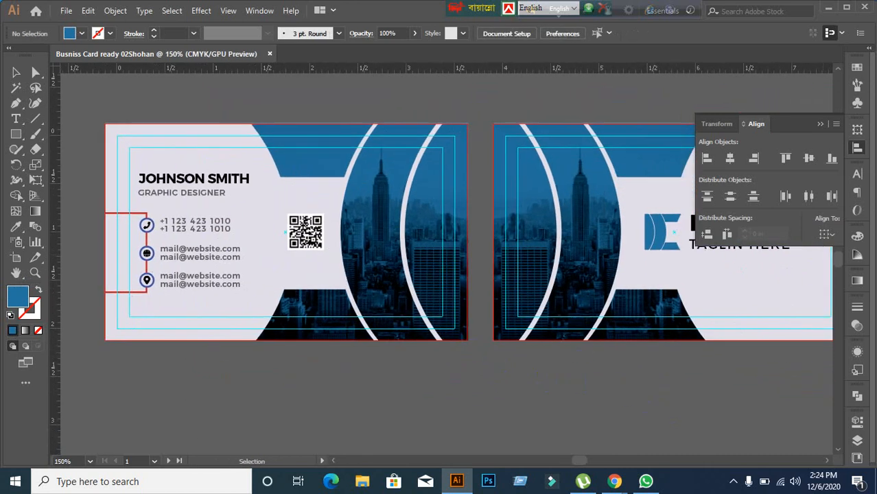
{"action": "left_click", "coordinate": [821, 125]}
{"action": "left_click", "coordinate": [617, 336]}
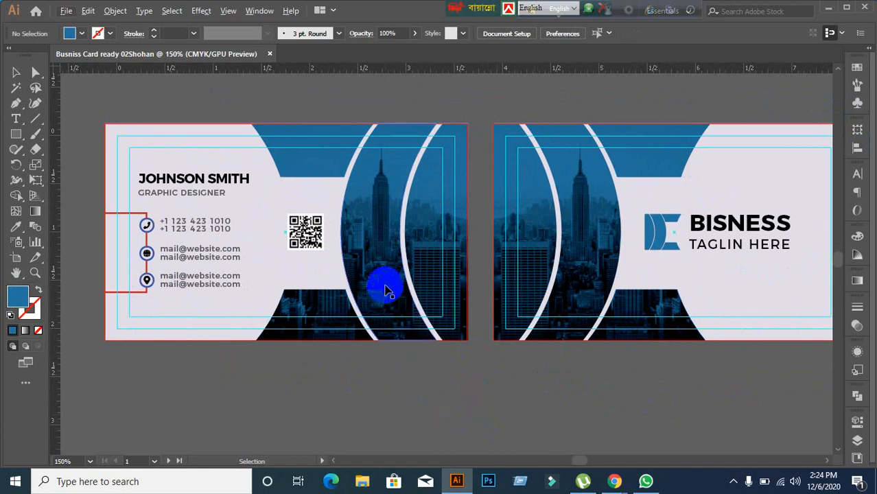
{"action": "left_click_drag", "start_coordinate": [384, 287], "coordinate": [496, 361]}
{"action": "key", "text": "ctrl+z"}
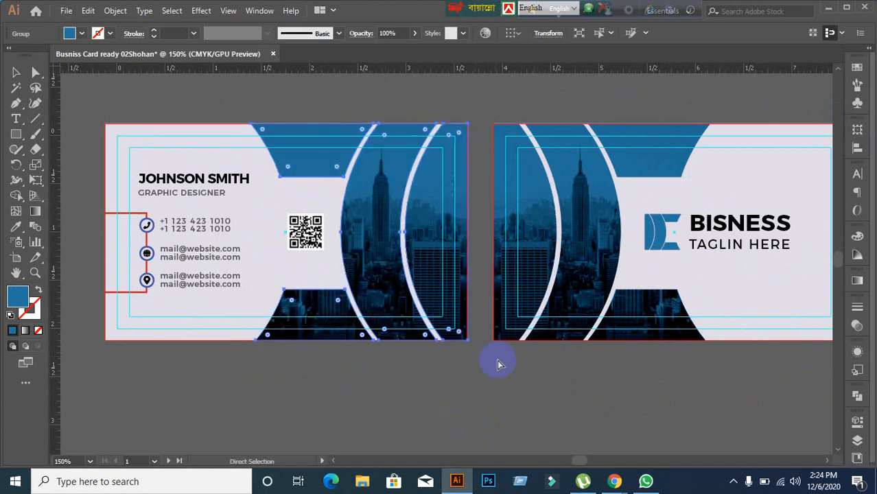
{"action": "key", "text": "v"}
{"action": "left_click_drag", "start_coordinate": [535, 266], "coordinate": [585, 350]}
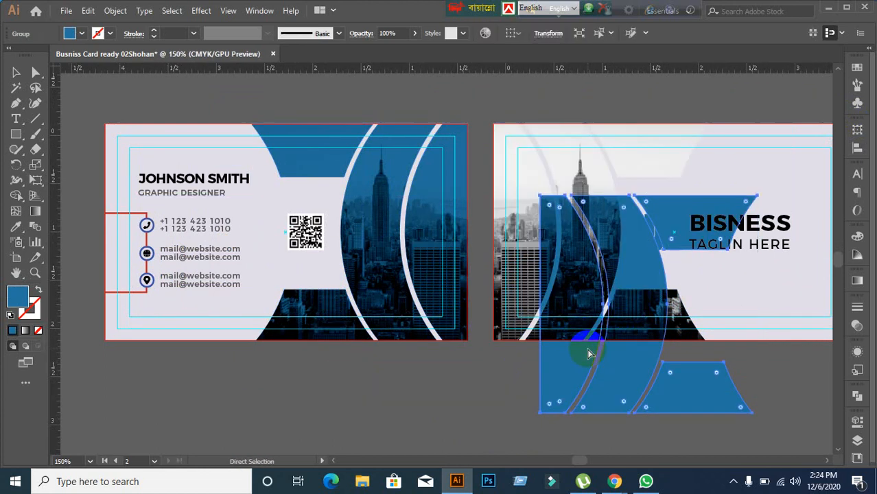
{"action": "key", "text": "ctrl+z"}
{"action": "left_click", "coordinate": [441, 401]}
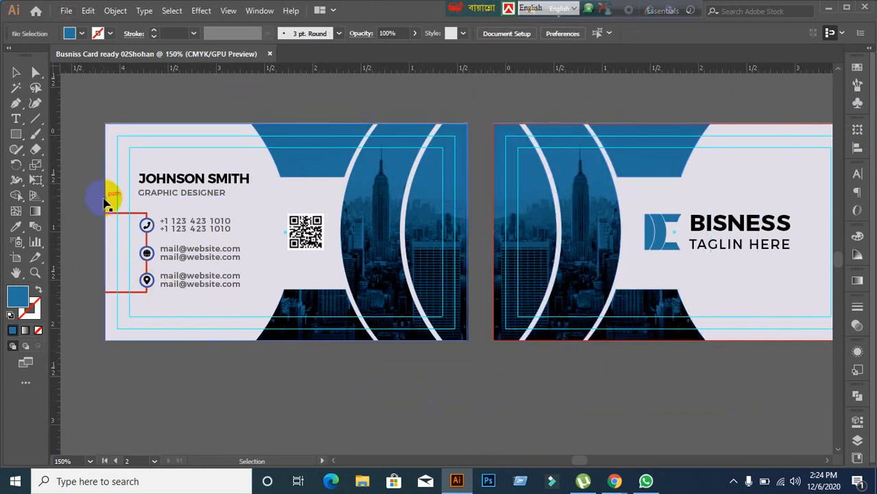
Step: Pan to the card's contact details, glance at the call window, and return
{"action": "scroll", "coordinate": [104, 201], "scroll_direction": "up", "scroll_amount": 1}
{"action": "left_click_drag", "start_coordinate": [93, 233], "coordinate": [209, 228]}
{"action": "scroll", "coordinate": [276, 262], "scroll_direction": "up", "scroll_amount": 1}
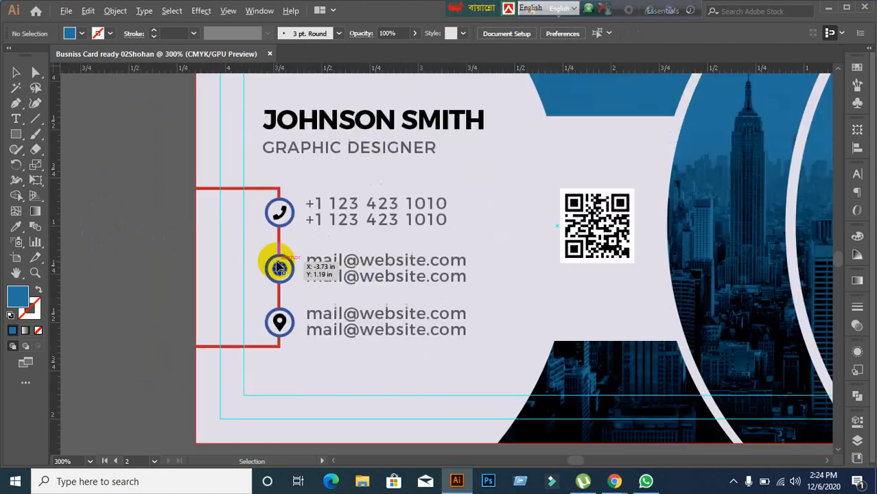
{"action": "scroll", "coordinate": [316, 278], "scroll_direction": "down", "scroll_amount": 1}
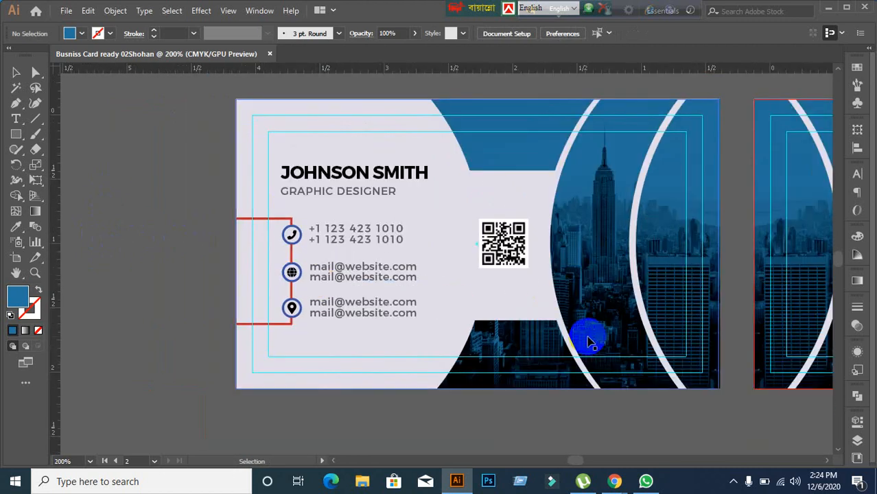
{"action": "left_click", "coordinate": [615, 481]}
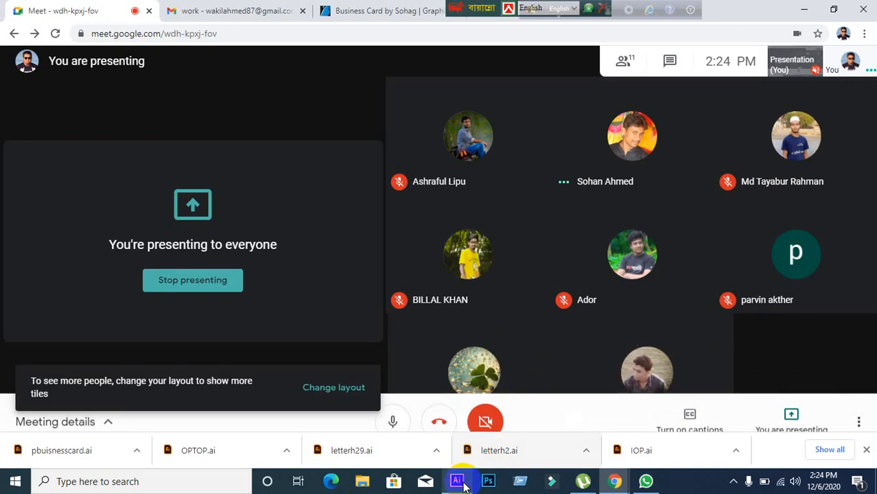
{"action": "left_click", "coordinate": [457, 481]}
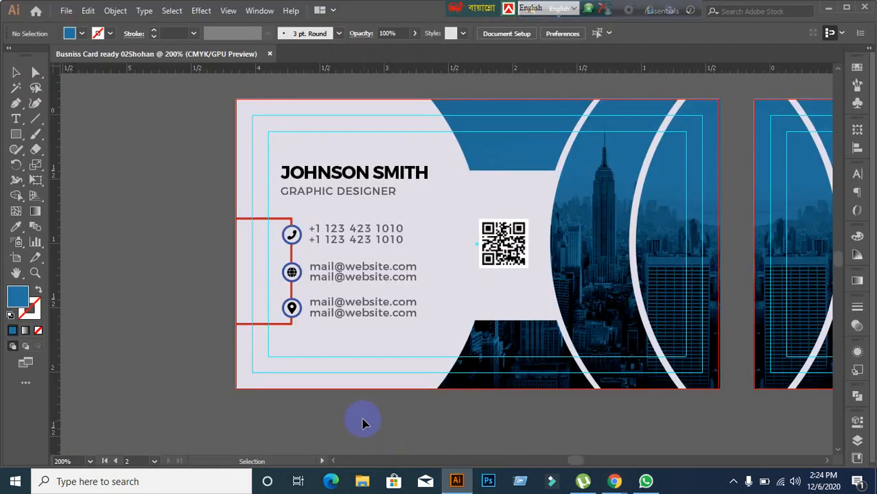
Step: Inspect the red contact bracket, card group and background shape, then deselect
{"action": "scroll", "coordinate": [371, 397], "scroll_direction": "up", "scroll_amount": 1}
{"action": "scroll", "coordinate": [370, 396], "scroll_direction": "down", "scroll_amount": 1}
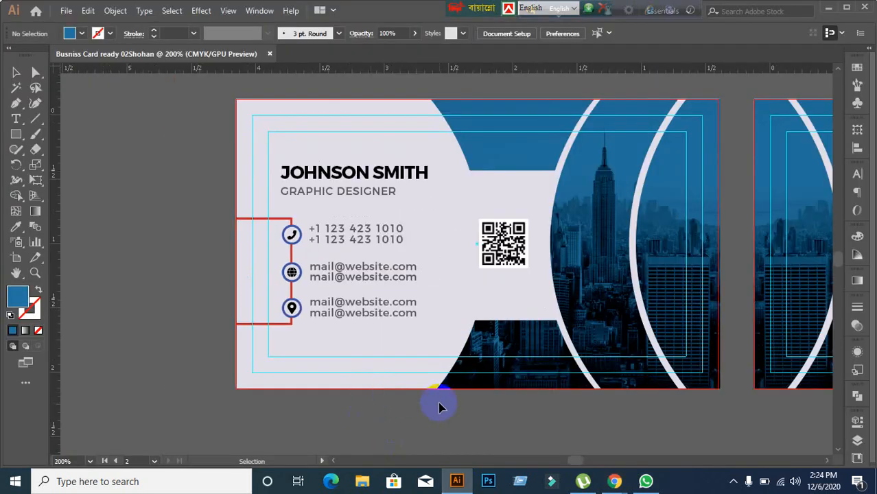
{"action": "left_click_drag", "start_coordinate": [439, 404], "coordinate": [366, 391]}
{"action": "left_click", "coordinate": [199, 312]}
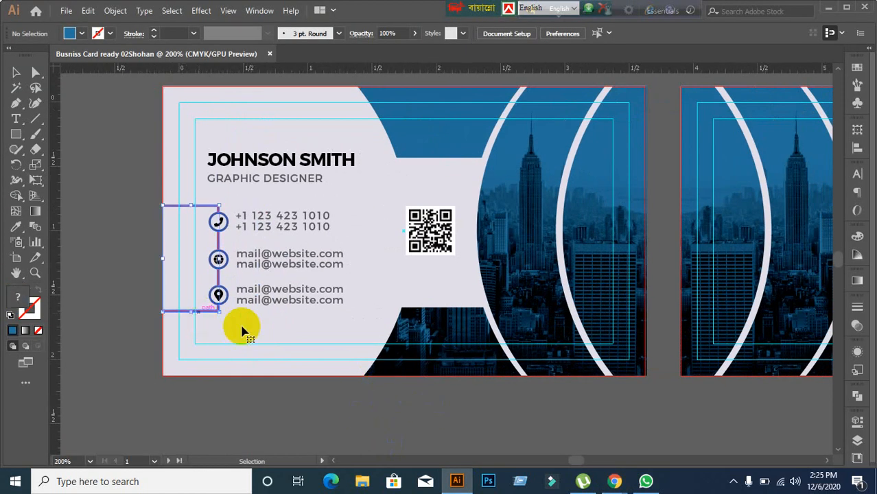
{"action": "left_click", "coordinate": [190, 376]}
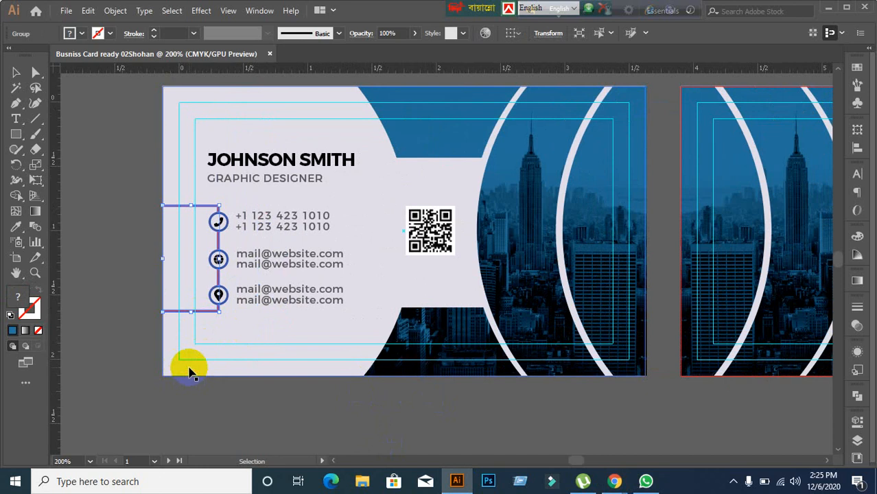
{"action": "left_click", "coordinate": [205, 355]}
{"action": "left_click", "coordinate": [207, 312]}
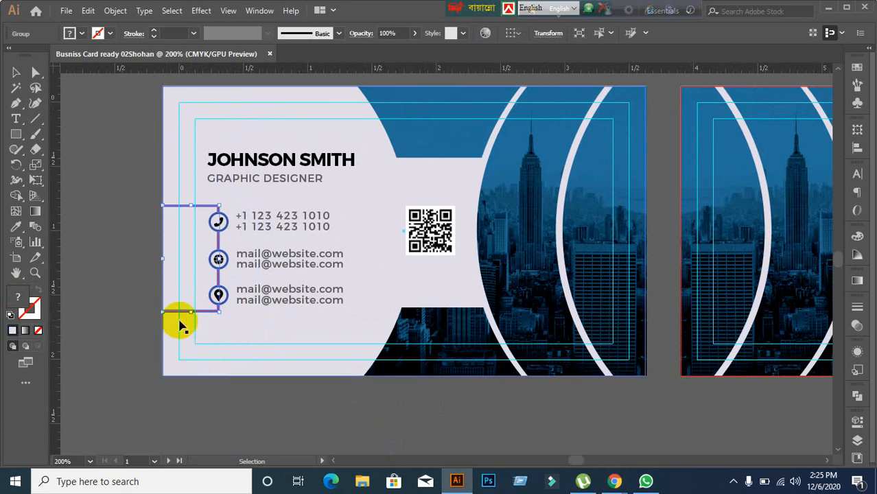
{"action": "left_click", "coordinate": [137, 280]}
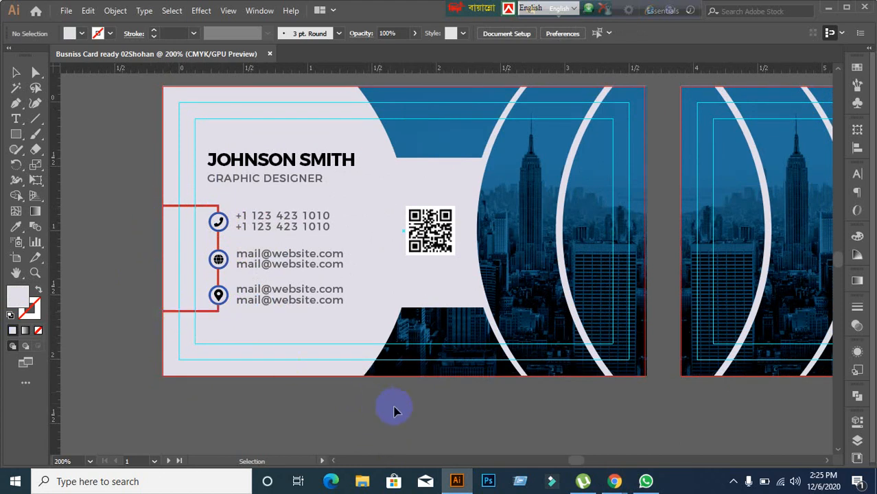
Step: Frame both card sides and bring the Google Meet window forward
{"action": "scroll", "coordinate": [440, 422], "scroll_direction": "down", "scroll_amount": 1}
{"action": "left_click_drag", "start_coordinate": [489, 411], "coordinate": [394, 378]}
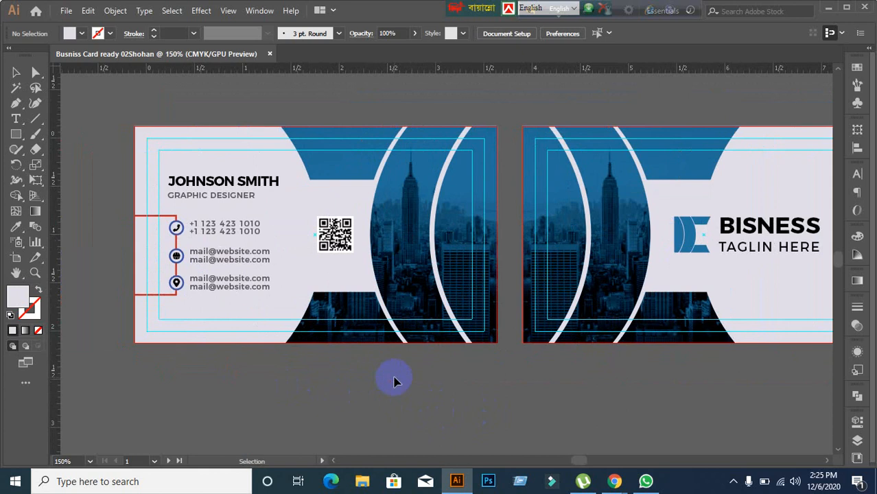
{"action": "mouse_move", "coordinate": [618, 484]}
{"action": "left_click", "coordinate": [508, 429]}
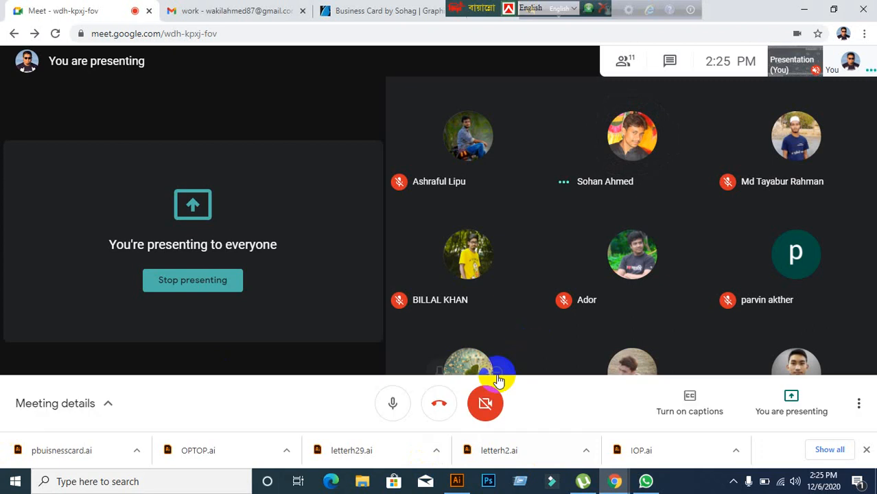
Step: Recolour the red contact bracket with the back logo's blue using the Eyedropper
{"action": "left_click", "coordinate": [461, 482]}
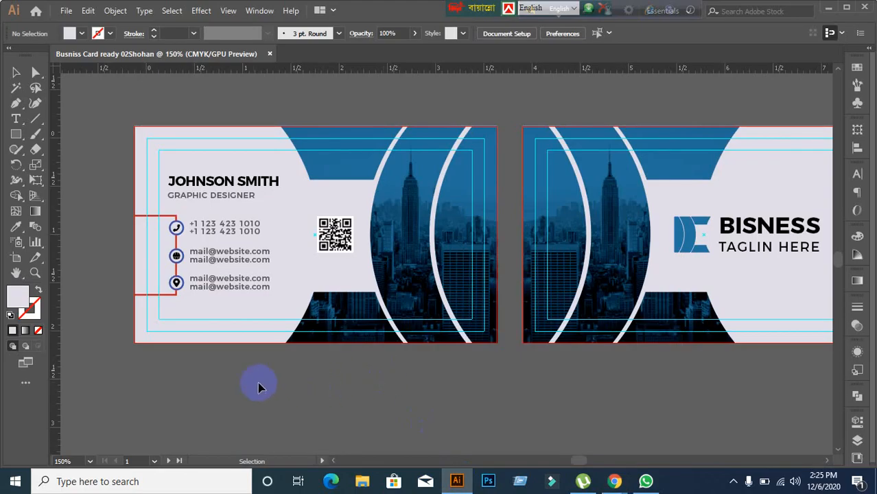
{"action": "scroll", "coordinate": [144, 331], "scroll_direction": "up", "scroll_amount": 1}
{"action": "scroll", "coordinate": [144, 331], "scroll_direction": "up", "scroll_amount": 1}
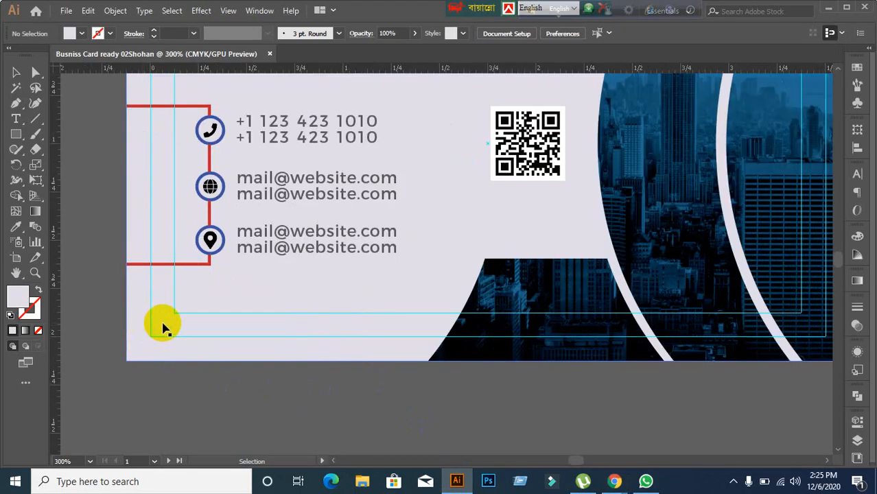
{"action": "left_click", "coordinate": [190, 265]}
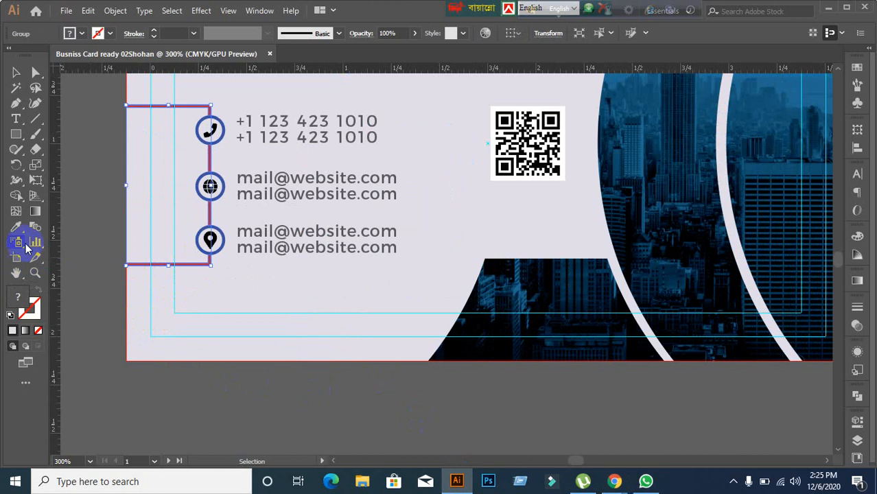
{"action": "scroll", "coordinate": [458, 358], "scroll_direction": "down", "scroll_amount": 1}
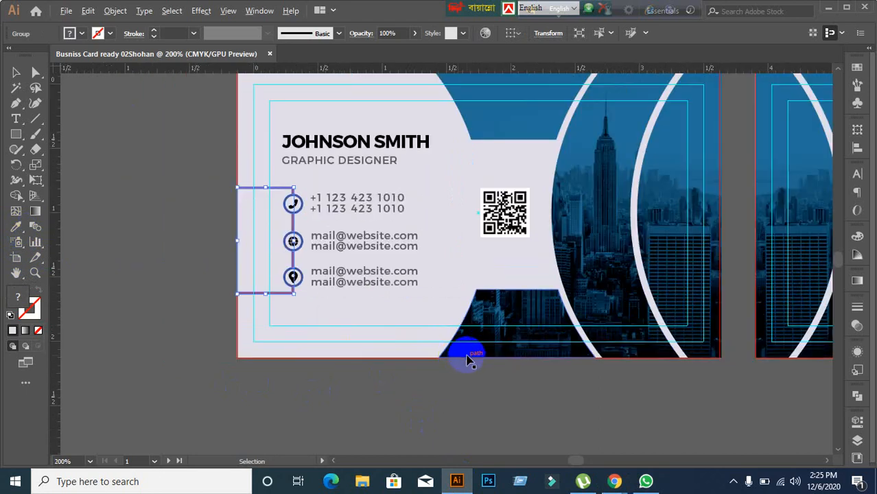
{"action": "scroll", "coordinate": [467, 360], "scroll_direction": "down", "scroll_amount": 1}
{"action": "left_click", "coordinate": [632, 409]}
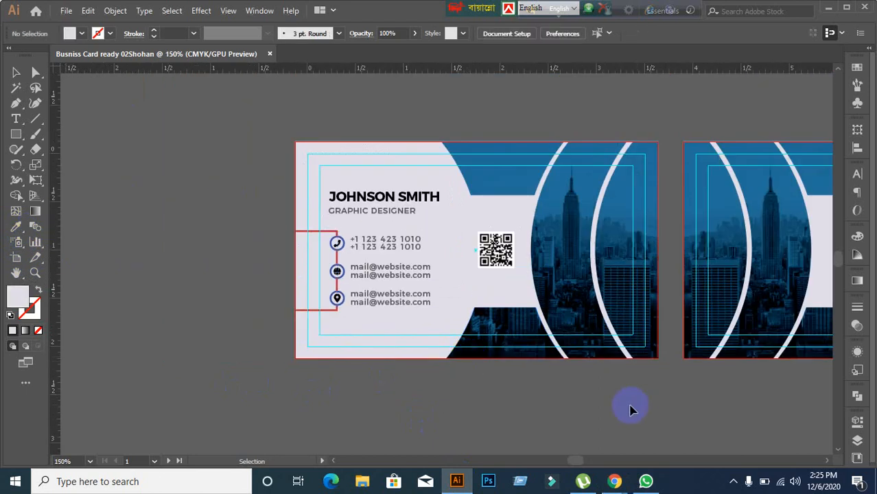
{"action": "left_click_drag", "start_coordinate": [630, 404], "coordinate": [462, 374]}
{"action": "left_click", "coordinate": [144, 270]}
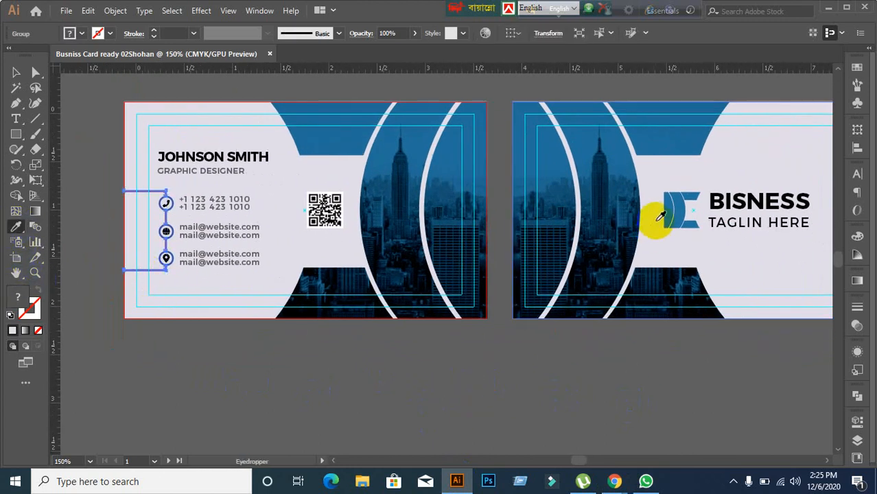
{"action": "left_click", "coordinate": [679, 203]}
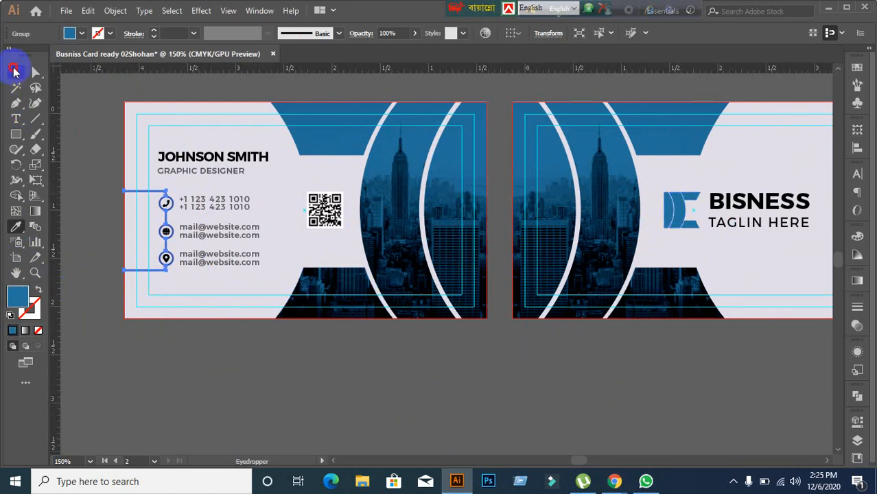
{"action": "left_click", "coordinate": [15, 71]}
{"action": "left_click", "coordinate": [607, 296]}
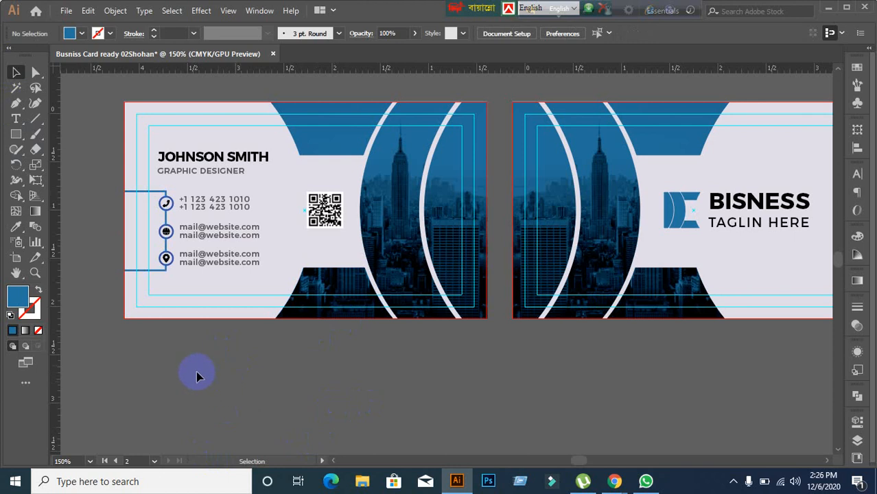
Step: Bring the contact icons into view and select the phone icon group
{"action": "scroll", "coordinate": [158, 255], "scroll_direction": "up", "scroll_amount": 1}
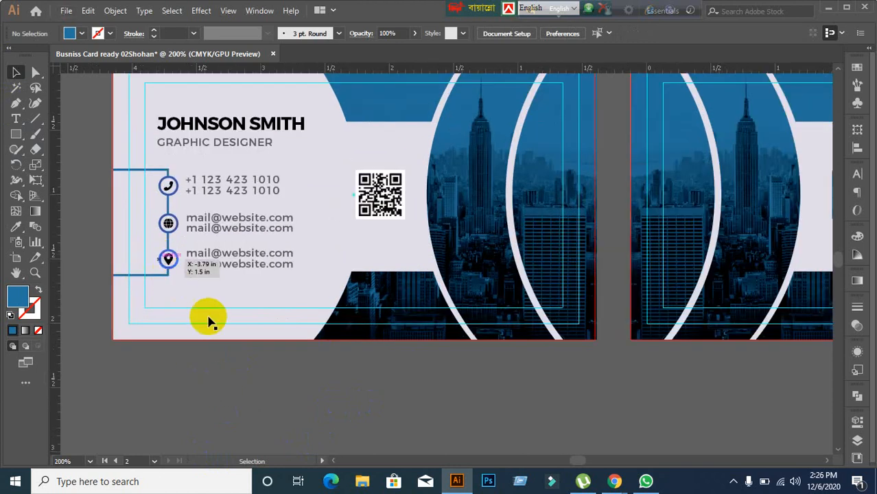
{"action": "left_click", "coordinate": [331, 323]}
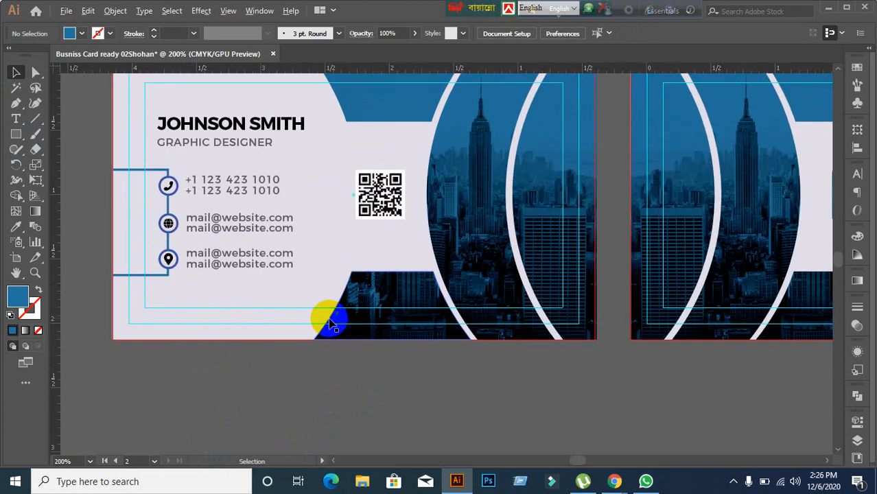
{"action": "scroll", "coordinate": [167, 260], "scroll_direction": "up", "scroll_amount": 2}
{"action": "scroll", "coordinate": [271, 250], "scroll_direction": "down", "scroll_amount": 2}
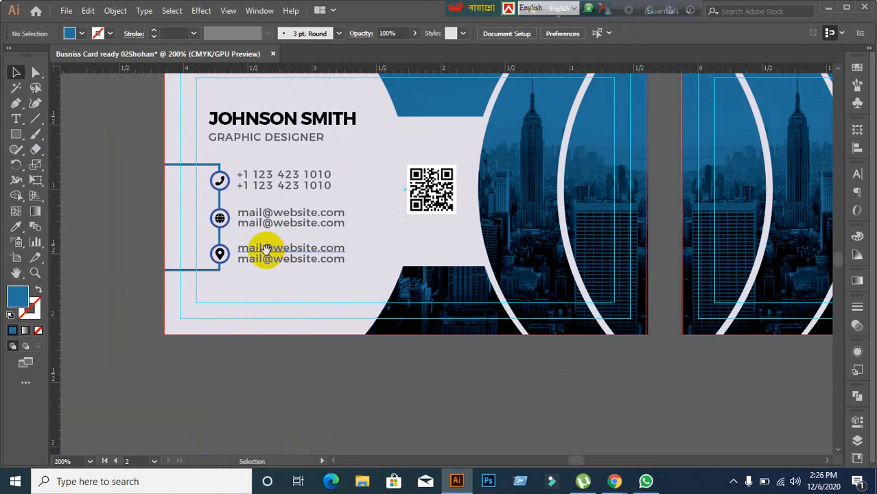
{"action": "left_click_drag", "start_coordinate": [267, 250], "coordinate": [318, 340]}
{"action": "scroll", "coordinate": [269, 312], "scroll_direction": "up", "scroll_amount": 1}
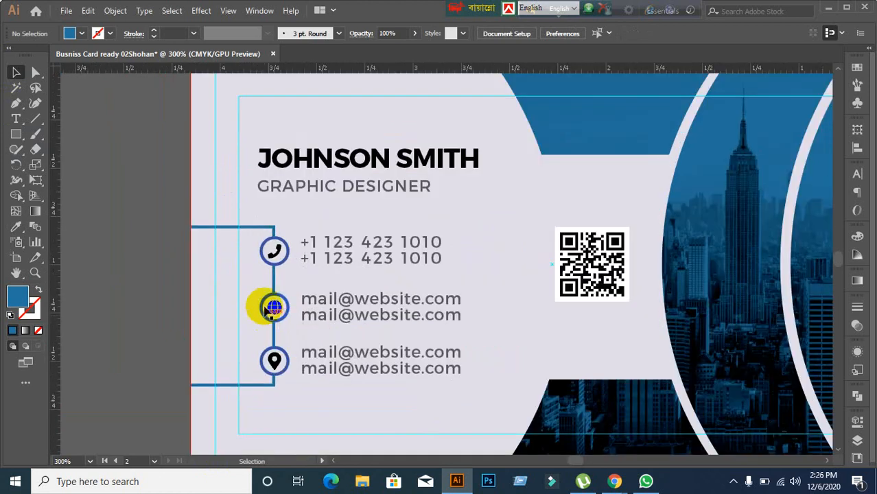
{"action": "left_click", "coordinate": [274, 256]}
{"action": "scroll", "coordinate": [269, 293], "scroll_direction": "up", "scroll_amount": 3}
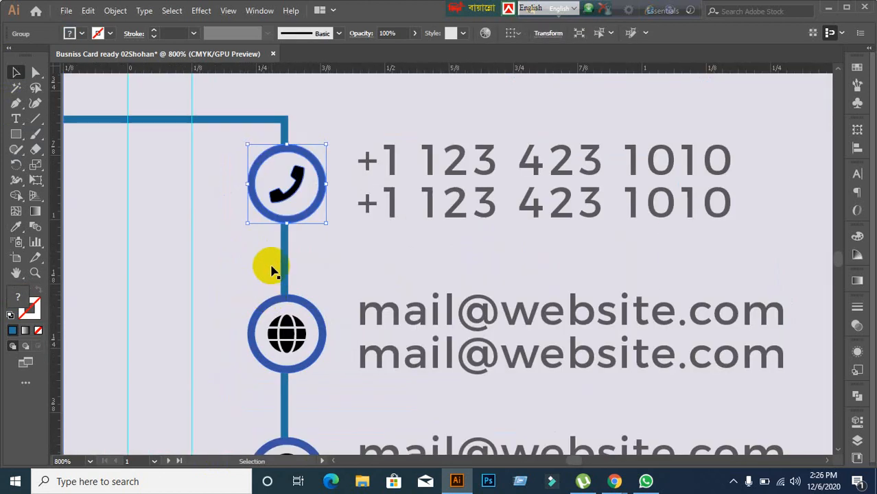
{"action": "scroll", "coordinate": [279, 219], "scroll_direction": "down", "scroll_amount": 2}
{"action": "right_click", "coordinate": [280, 206]}
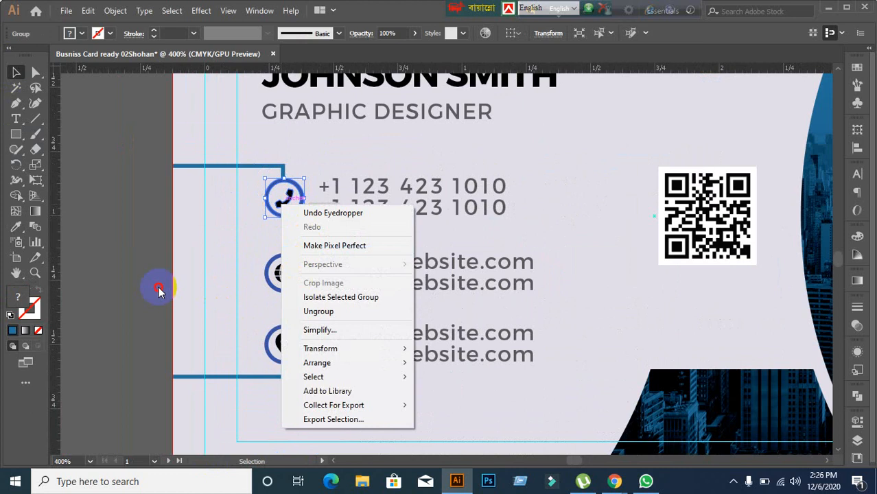
{"action": "left_click", "coordinate": [159, 292]}
Step: Ungroup the phone icon, make the handset black, and select it with its blue ring
{"action": "left_click", "coordinate": [293, 197]}
{"action": "right_click", "coordinate": [294, 197]}
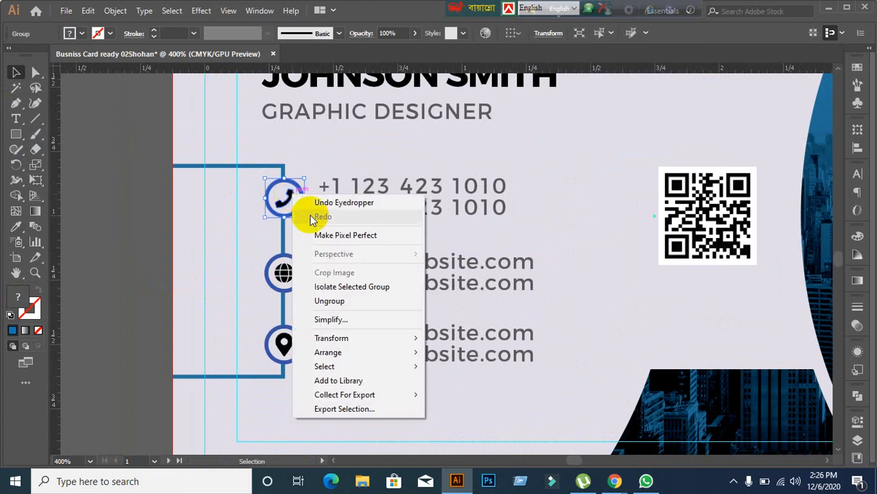
{"action": "left_click", "coordinate": [331, 302]}
{"action": "left_click", "coordinate": [143, 274]}
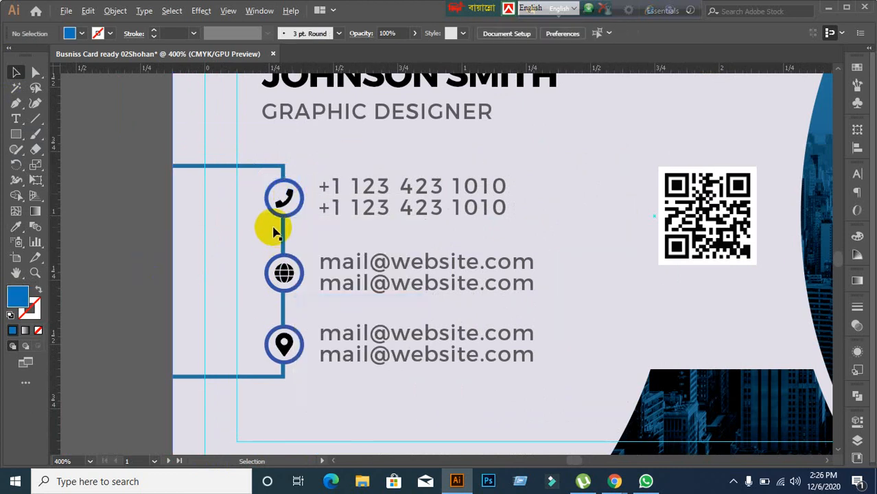
{"action": "scroll", "coordinate": [268, 229], "scroll_direction": "up", "scroll_amount": 2}
{"action": "left_click", "coordinate": [288, 191]}
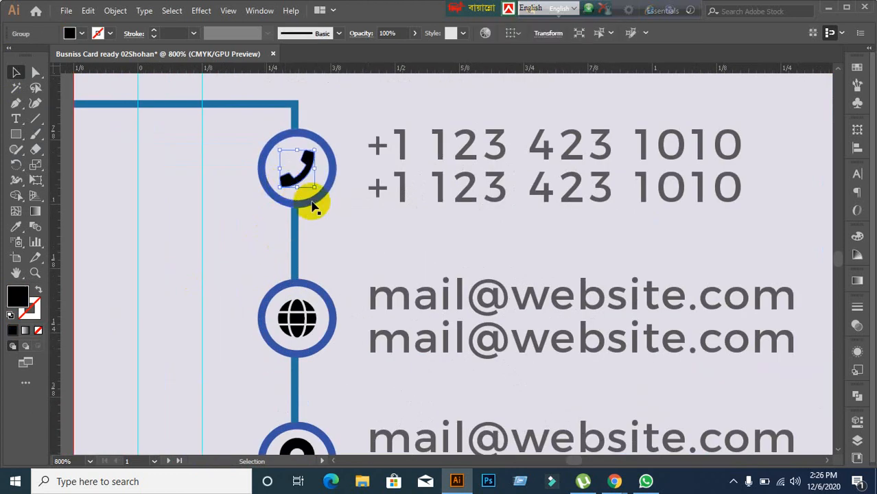
{"action": "left_click", "coordinate": [313, 202], "text": "shift"}
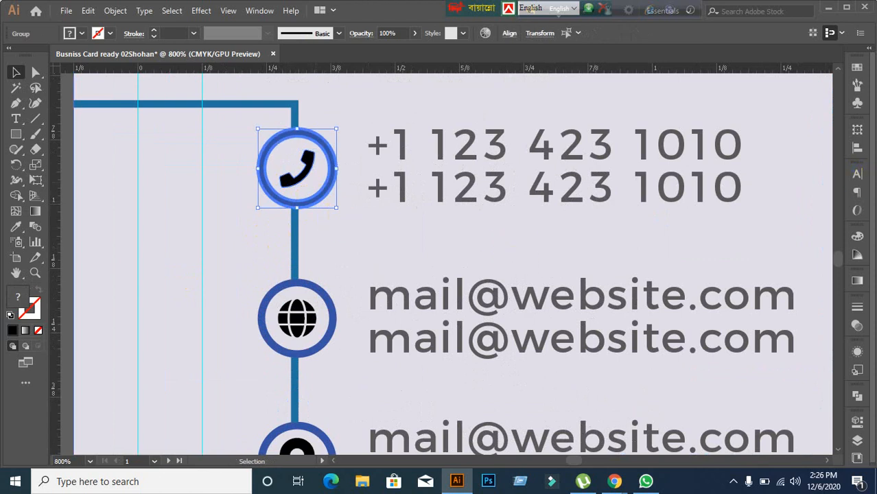
Step: Vertically centre the phone handset within its blue ring using Align
{"action": "left_click", "coordinate": [857, 149]}
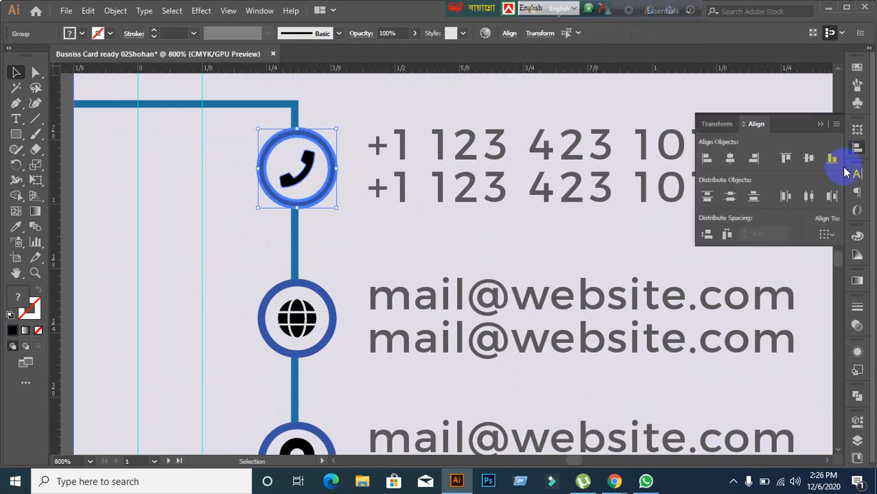
{"action": "left_click", "coordinate": [809, 159]}
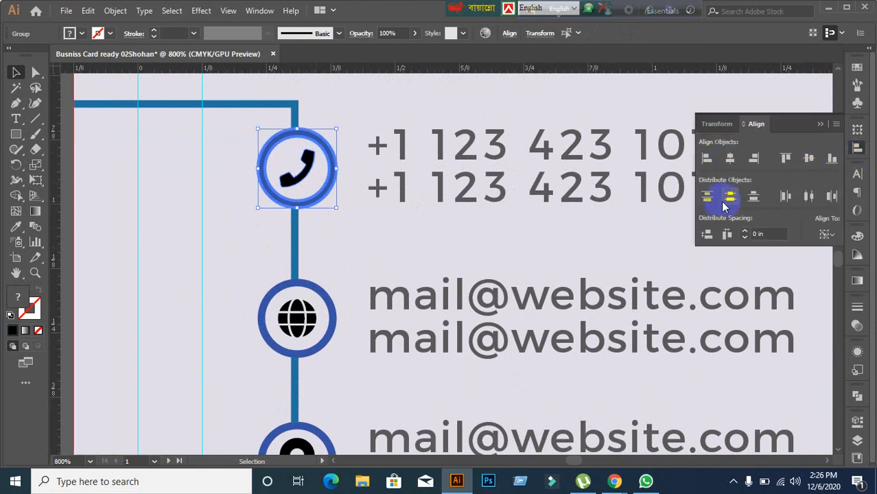
{"action": "left_click", "coordinate": [310, 162]}
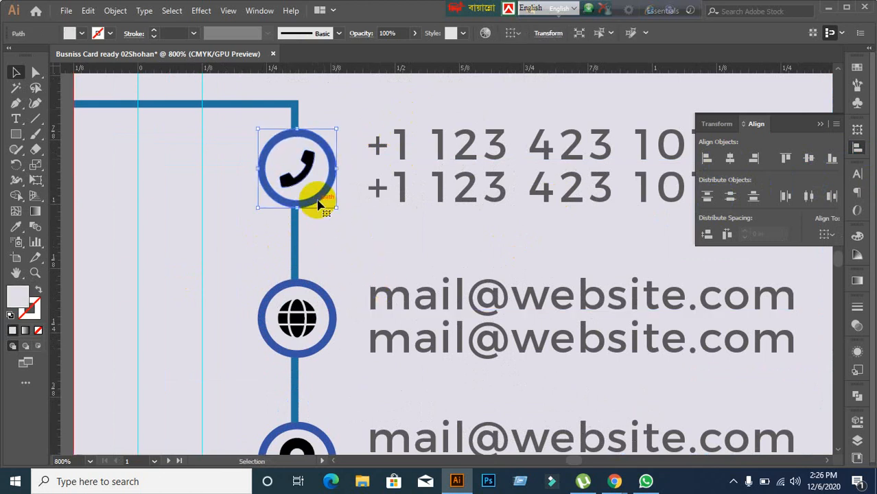
Step: Admit the person waiting in Google Meet and return to the card
{"action": "mouse_move", "coordinate": [617, 482]}
{"action": "left_click", "coordinate": [528, 406]}
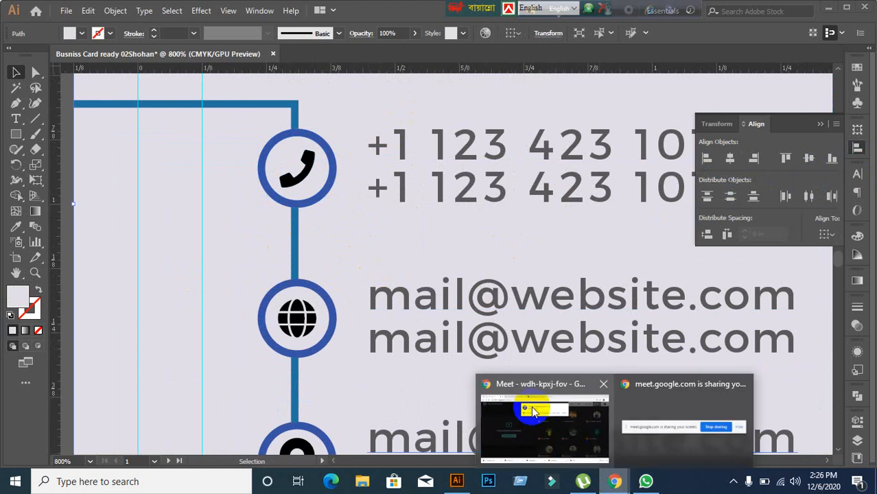
{"action": "left_click", "coordinate": [570, 124]}
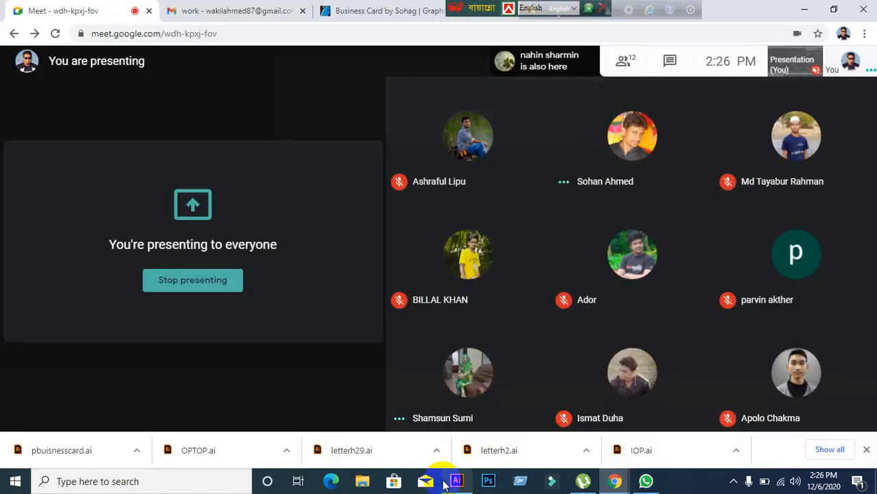
{"action": "left_click", "coordinate": [456, 481]}
Step: Zoom around the phone icon and inspect the connector line and background selections
{"action": "left_click", "coordinate": [319, 195]}
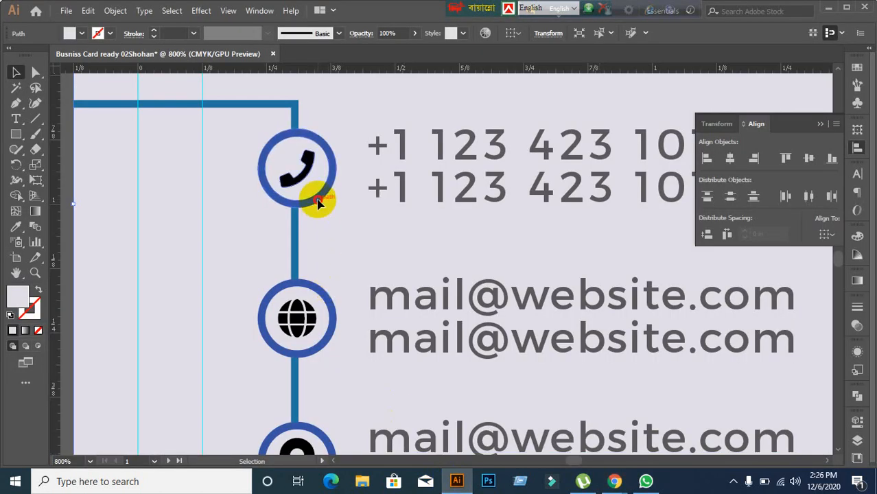
{"action": "scroll", "coordinate": [345, 260], "scroll_direction": "up", "scroll_amount": 1}
{"action": "left_click_drag", "start_coordinate": [344, 260], "coordinate": [457, 342]}
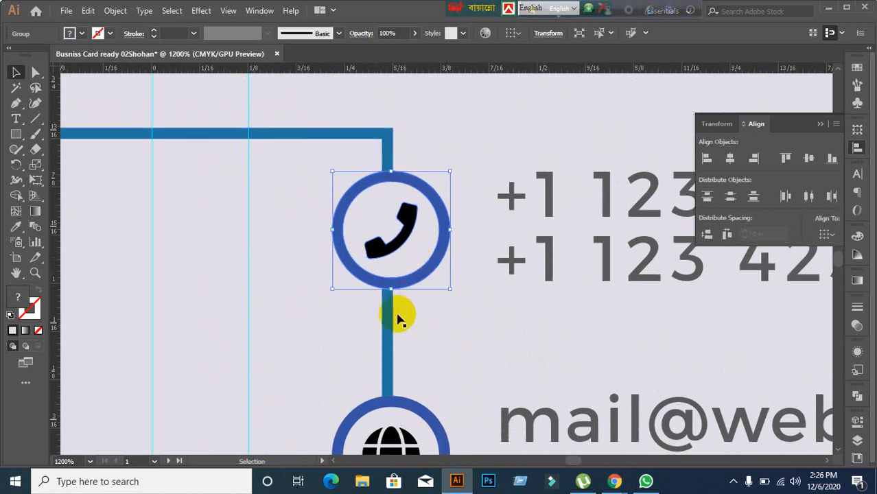
{"action": "left_click", "coordinate": [376, 142]}
{"action": "left_click", "coordinate": [473, 322]}
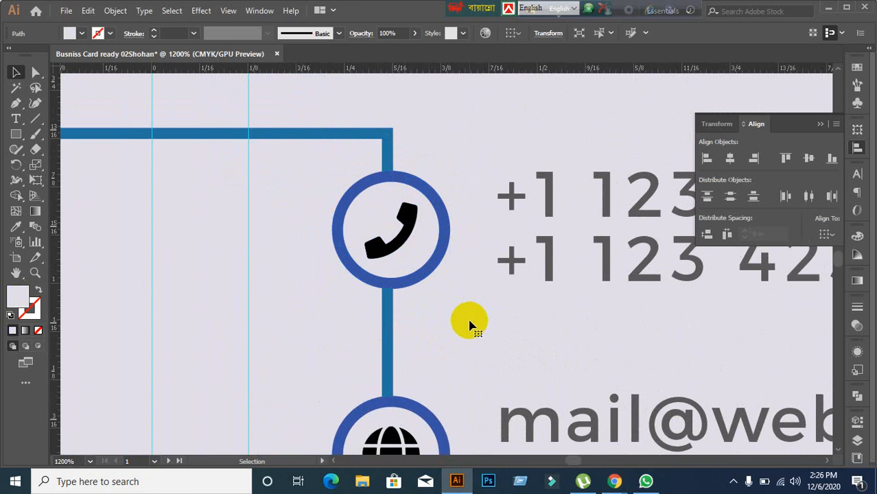
{"action": "left_click", "coordinate": [382, 184]}
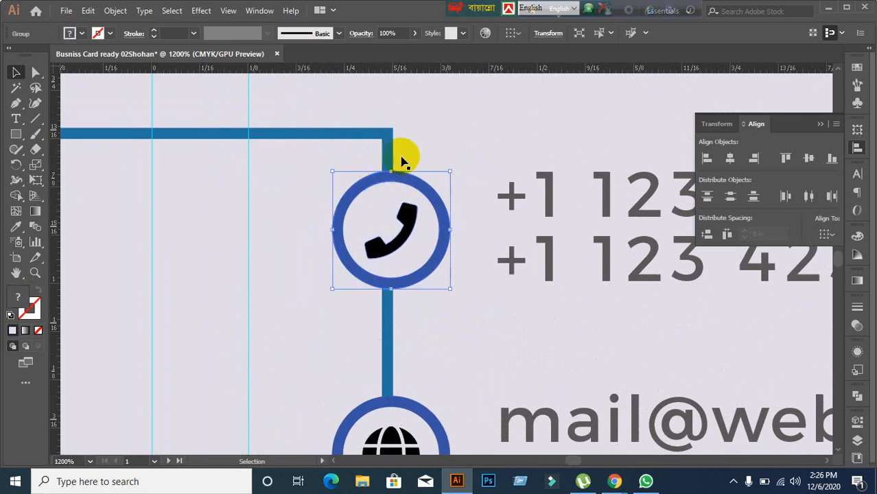
{"action": "left_click", "coordinate": [446, 336]}
{"action": "scroll", "coordinate": [447, 337], "scroll_direction": "down", "scroll_amount": 1}
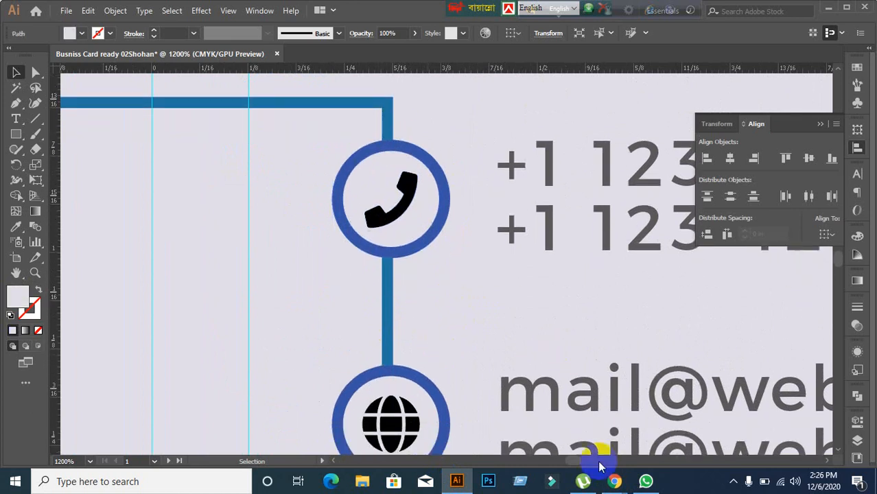
Step: Combine the location pin, globe and phone icons into one group with Ctrl+G
{"action": "left_click", "coordinate": [613, 483]}
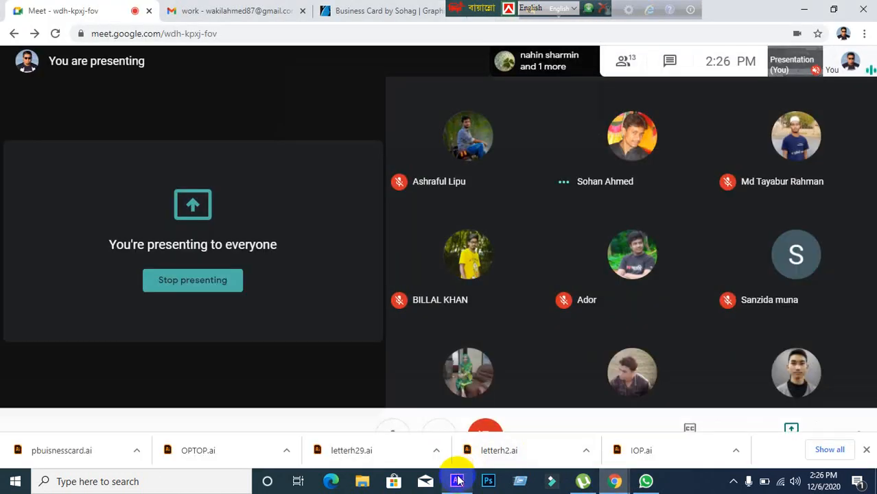
{"action": "left_click", "coordinate": [456, 481]}
{"action": "scroll", "coordinate": [441, 358], "scroll_direction": "down", "scroll_amount": 2}
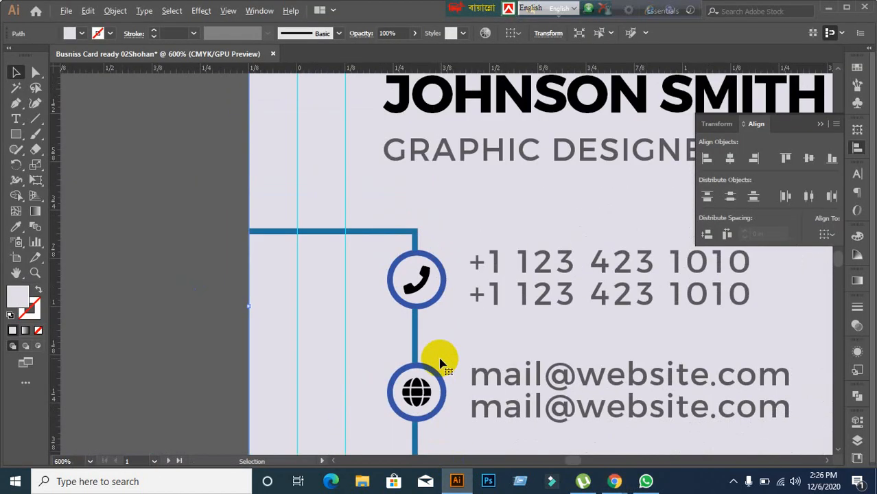
{"action": "left_click_drag", "start_coordinate": [441, 357], "coordinate": [438, 283]}
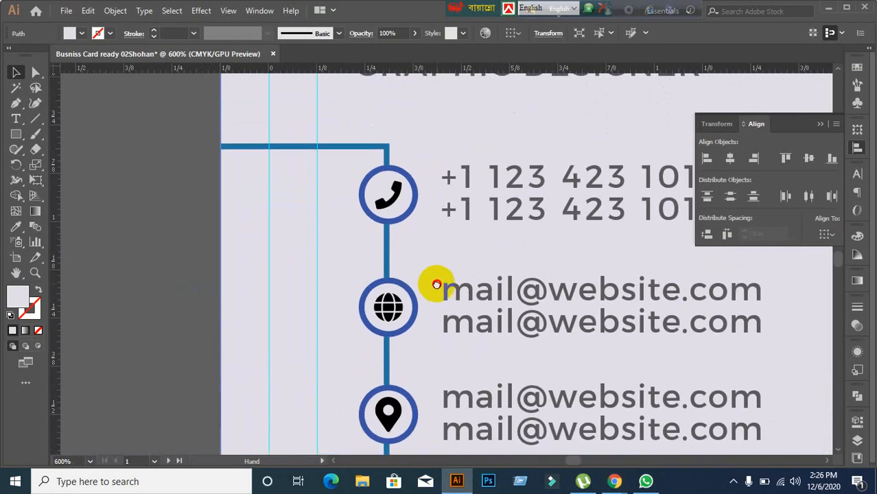
{"action": "left_click", "coordinate": [405, 315]}
{"action": "left_click", "coordinate": [390, 410]}
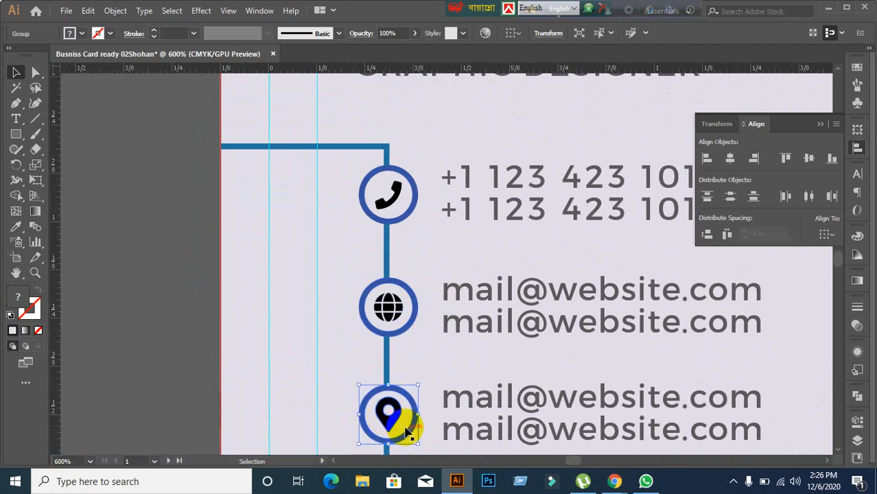
{"action": "left_click", "coordinate": [397, 319], "text": "shift"}
{"action": "left_click", "coordinate": [393, 186], "text": "shift"}
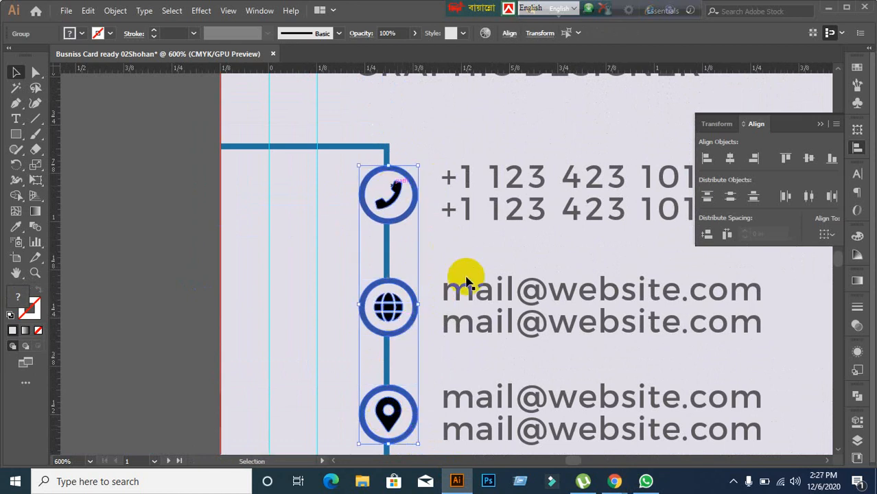
{"action": "key", "text": "ctrl+g"}
{"action": "left_click", "coordinate": [204, 323]}
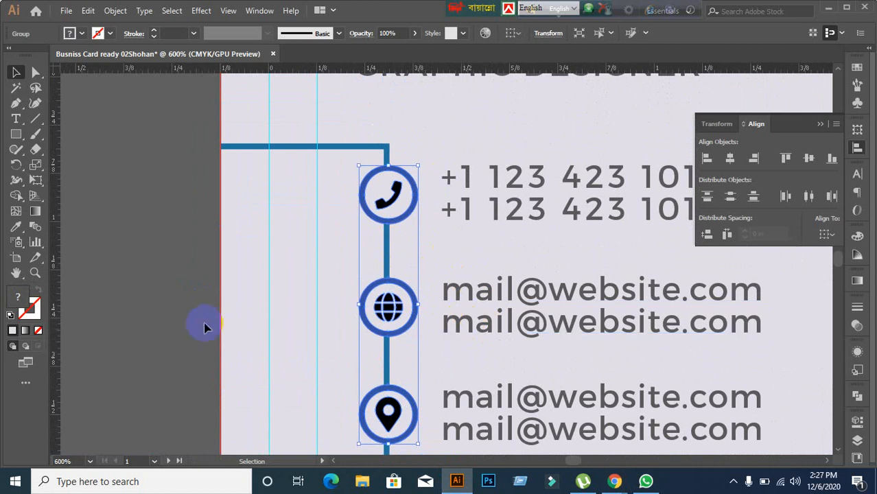
Step: Check the new icon group and zoom in on the connector line's corner
{"action": "scroll", "coordinate": [446, 395], "scroll_direction": "down", "scroll_amount": 3}
{"action": "left_click", "coordinate": [390, 343]}
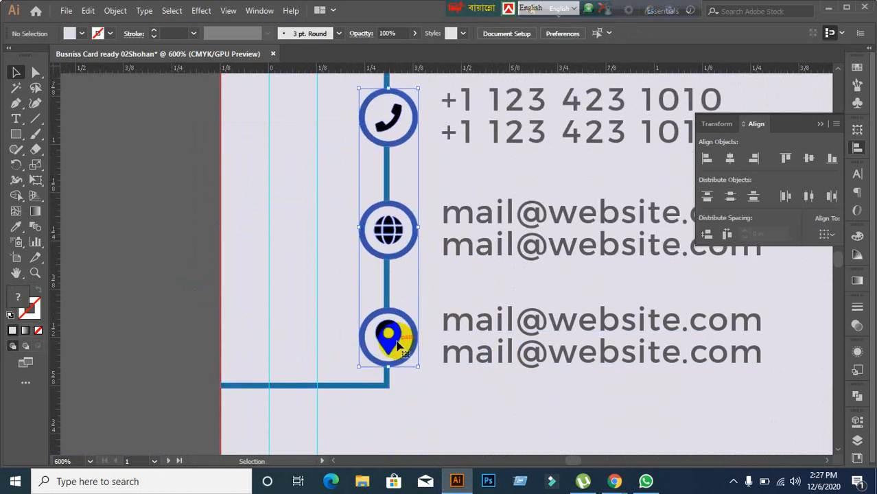
{"action": "left_click", "coordinate": [427, 409]}
{"action": "scroll", "coordinate": [427, 409], "scroll_direction": "down", "scroll_amount": 3}
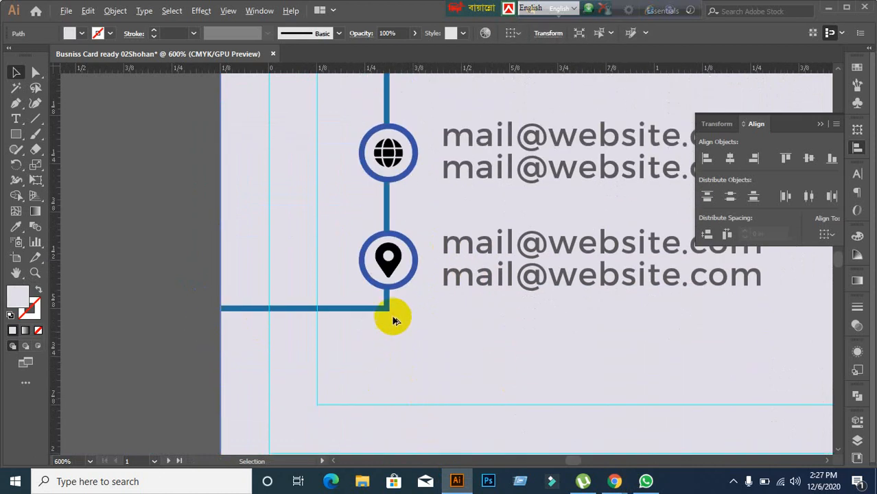
{"action": "scroll", "coordinate": [389, 323], "scroll_direction": "up", "scroll_amount": 3}
{"action": "scroll", "coordinate": [394, 302], "scroll_direction": "down", "scroll_amount": 1}
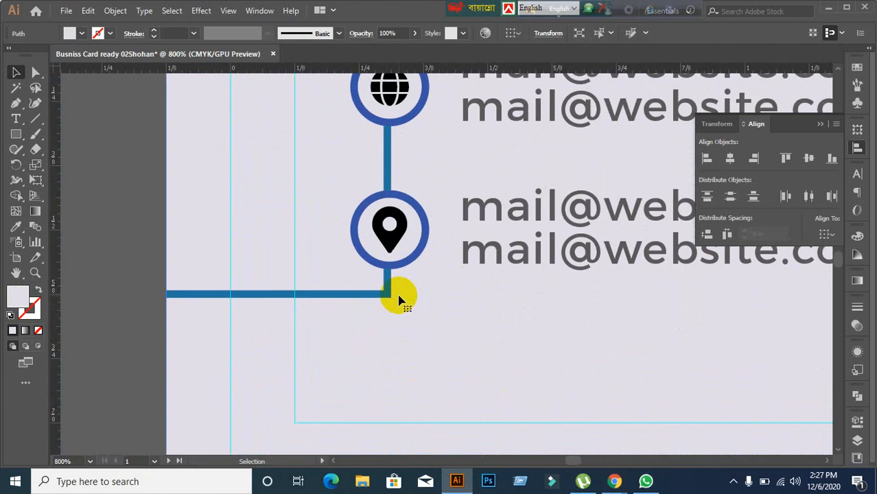
{"action": "scroll", "coordinate": [396, 300], "scroll_direction": "up", "scroll_amount": 1}
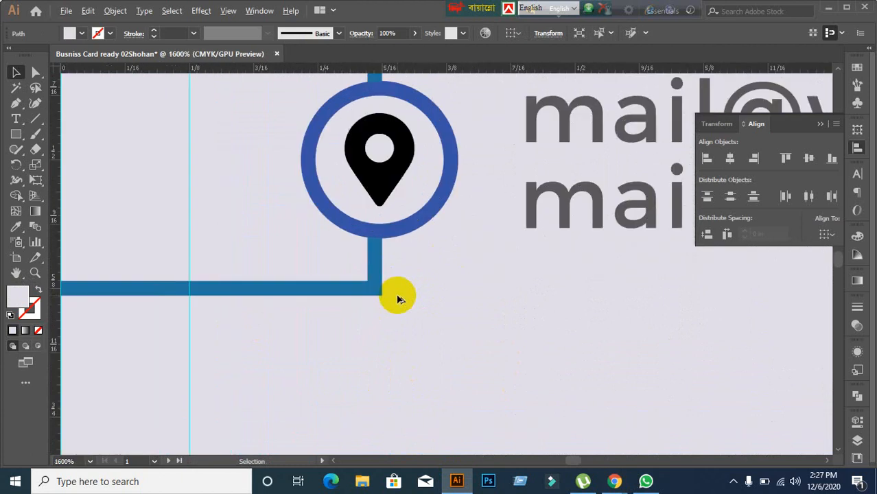
{"action": "left_click", "coordinate": [19, 135]}
{"action": "scroll", "coordinate": [386, 317], "scroll_direction": "down", "scroll_amount": 2}
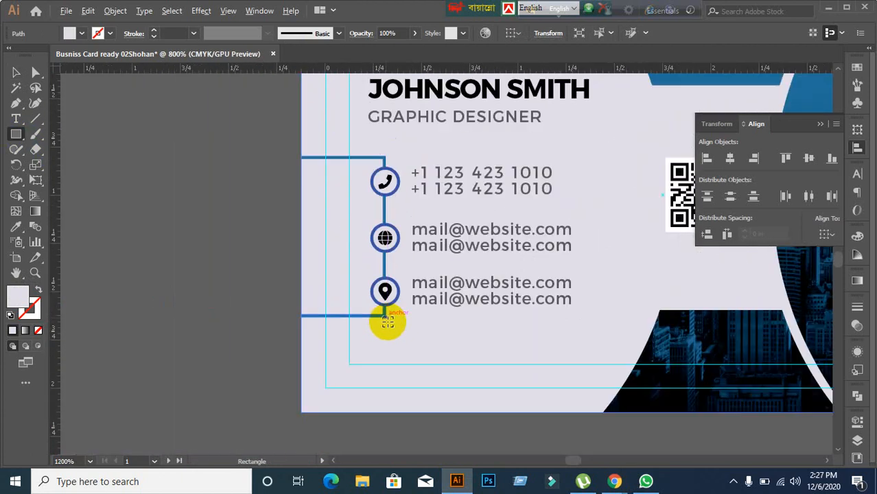
{"action": "scroll", "coordinate": [404, 314], "scroll_direction": "up", "scroll_amount": 4}
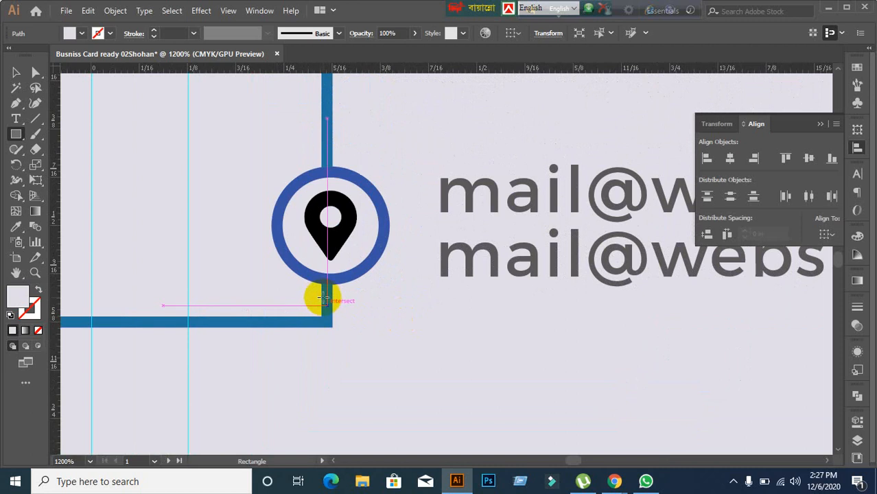
{"action": "scroll", "coordinate": [328, 317], "scroll_direction": "up", "scroll_amount": 3}
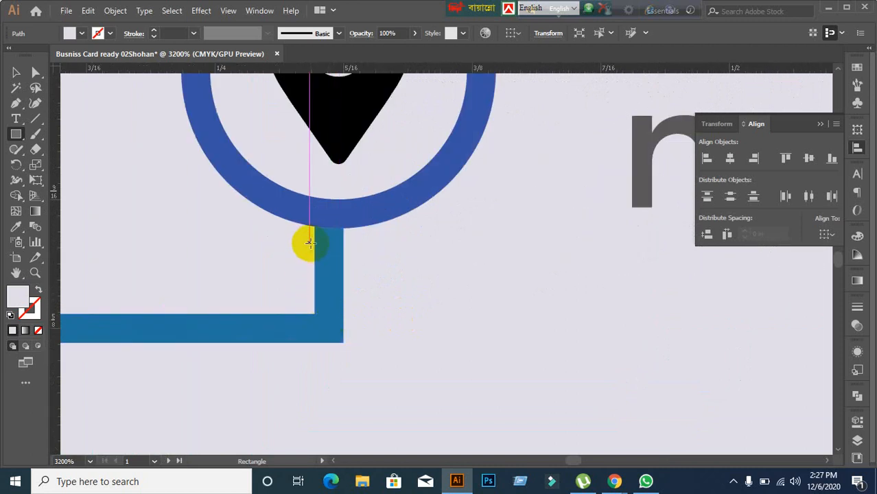
{"action": "left_click_drag", "start_coordinate": [312, 237], "coordinate": [353, 385]}
{"action": "key", "text": "ctrl+z"}
{"action": "scroll", "coordinate": [360, 325], "scroll_direction": "down", "scroll_amount": 5}
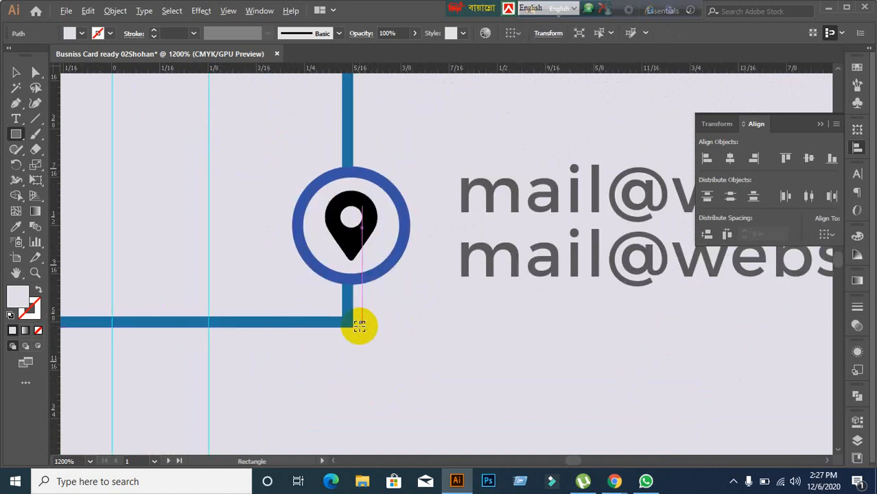
{"action": "left_click", "coordinate": [18, 74]}
{"action": "scroll", "coordinate": [63, 100], "scroll_direction": "down", "scroll_amount": 1}
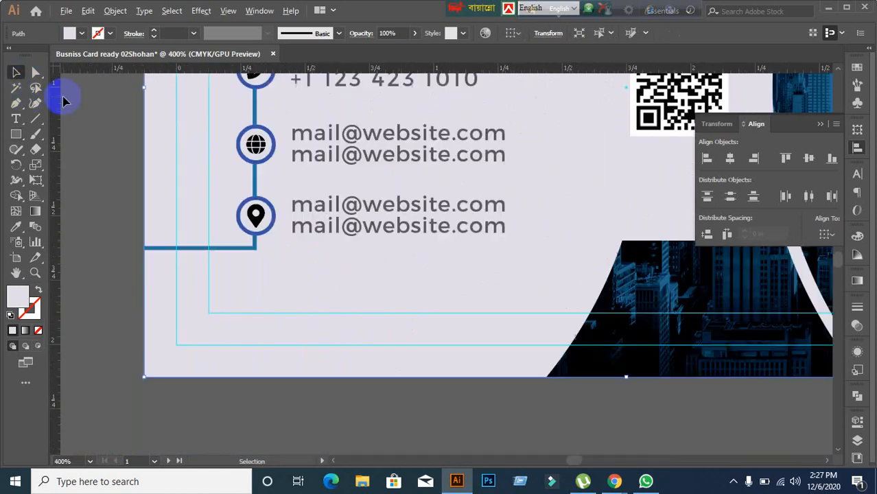
Step: Duplicate the blue connector line group straight down below the card
{"action": "left_click", "coordinate": [133, 253]}
{"action": "left_click", "coordinate": [157, 248]}
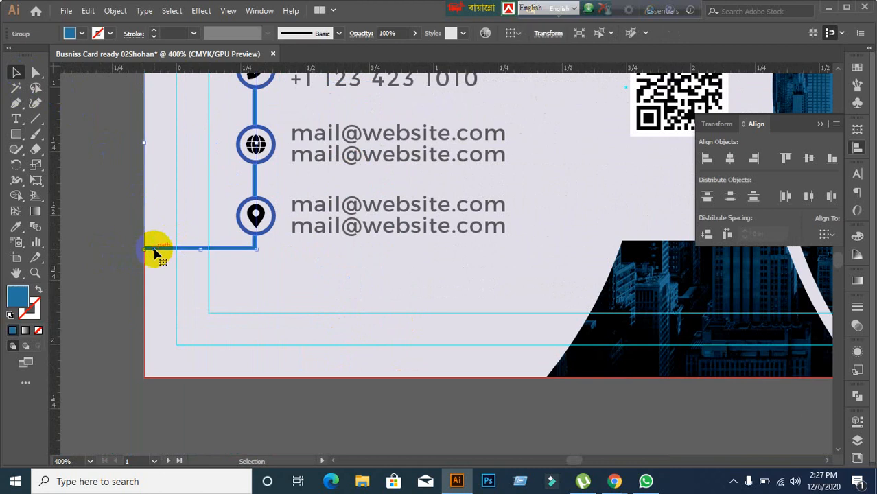
{"action": "left_click_drag", "start_coordinate": [157, 248], "coordinate": [278, 356]}
{"action": "key", "text": "ctrl+z"}
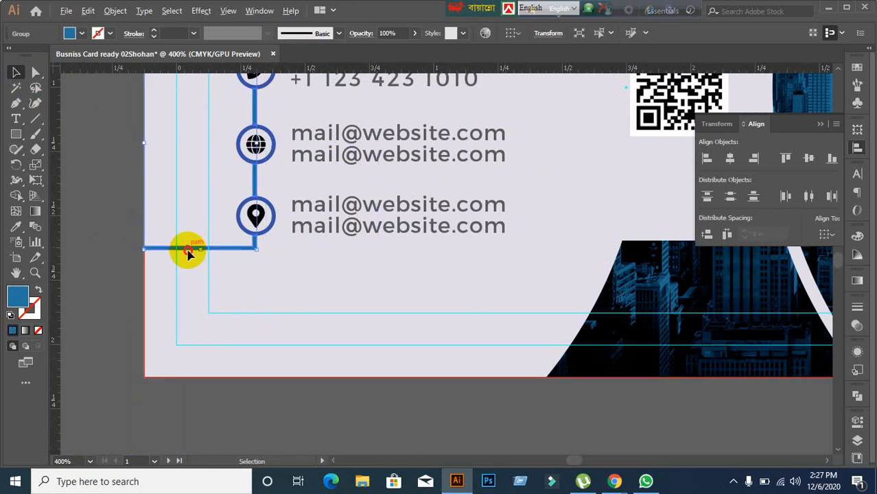
{"action": "left_click_drag", "start_coordinate": [188, 253], "coordinate": [203, 395]}
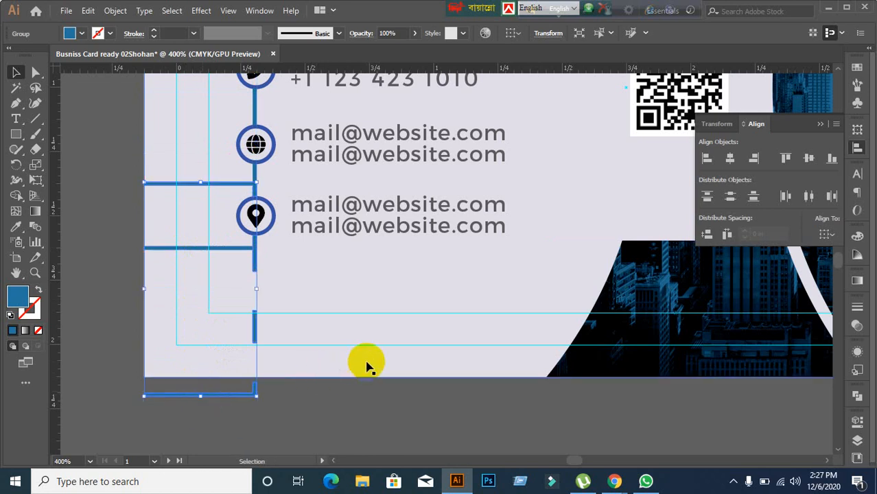
{"action": "left_click", "coordinate": [345, 410]}
Step: Ungroup the blue line group and try deleting the copy, then undo
{"action": "right_click", "coordinate": [219, 402]}
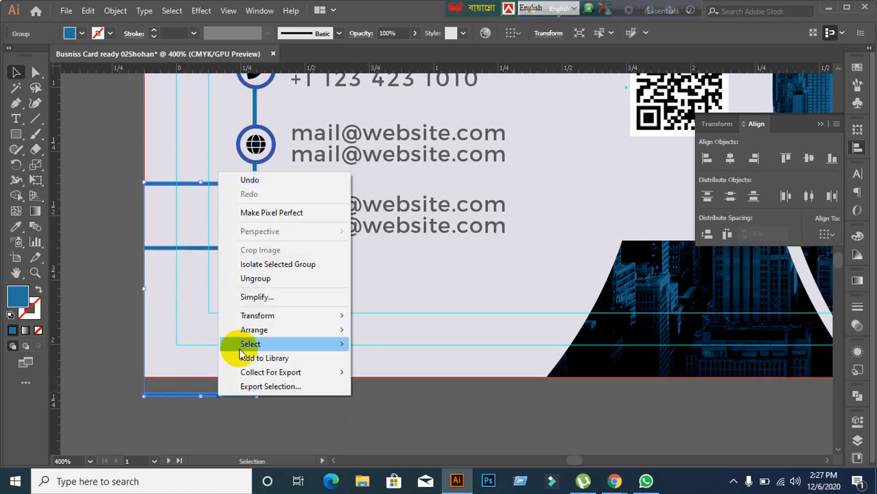
{"action": "left_click", "coordinate": [261, 296]}
{"action": "left_click", "coordinate": [216, 411]}
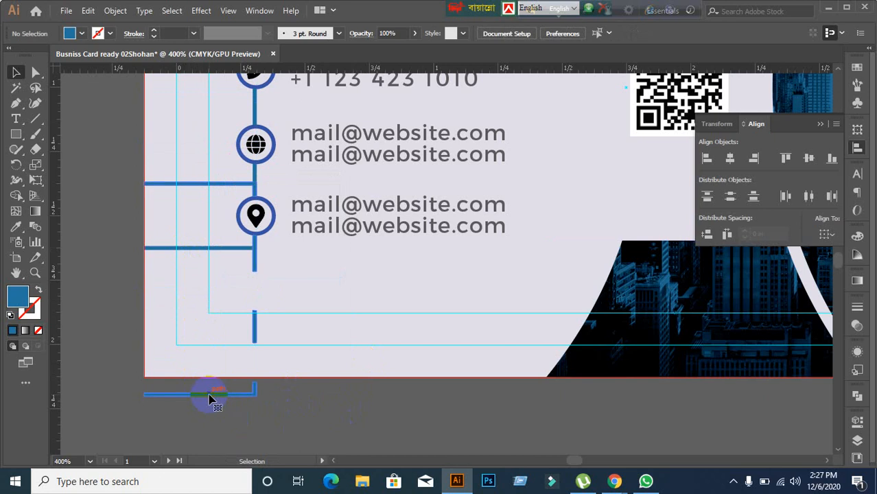
{"action": "left_click", "coordinate": [208, 395]}
{"action": "key", "text": "Delete"}
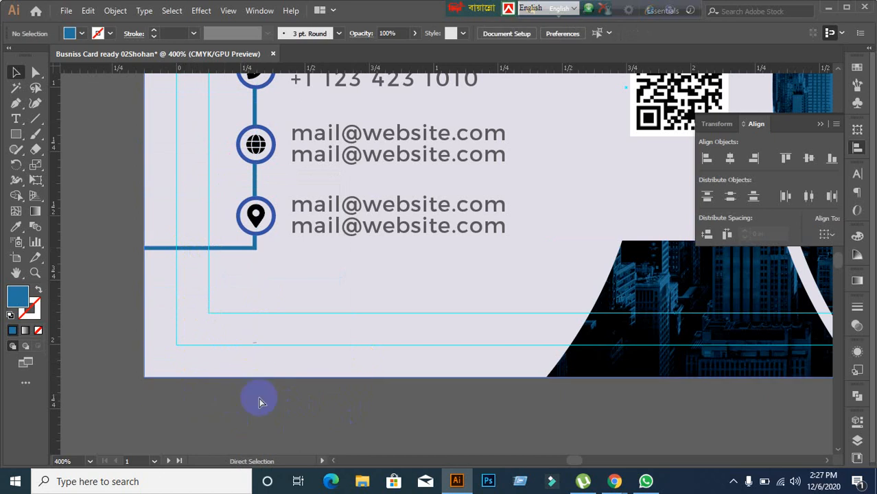
{"action": "key", "text": "ctrl+z"}
Step: Ungroup the copied lines and delete the horizontal segment below the card
{"action": "left_click", "coordinate": [221, 401]}
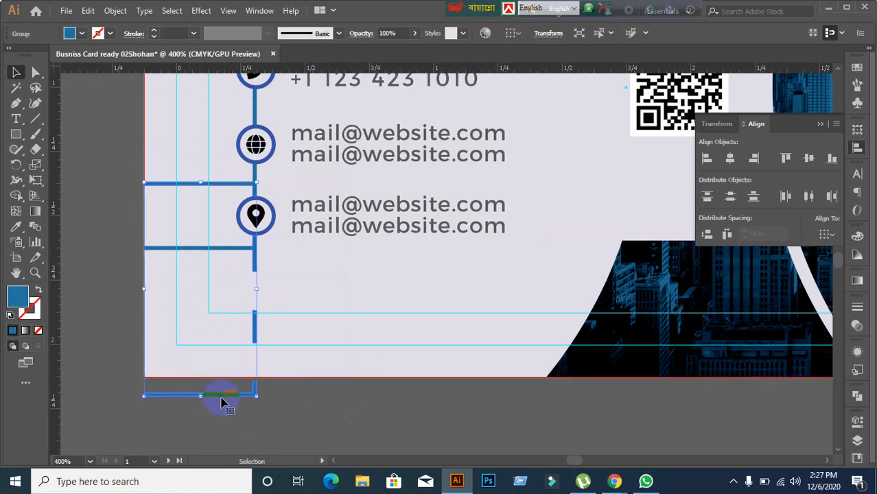
{"action": "right_click", "coordinate": [221, 402]}
{"action": "left_click", "coordinate": [268, 282]}
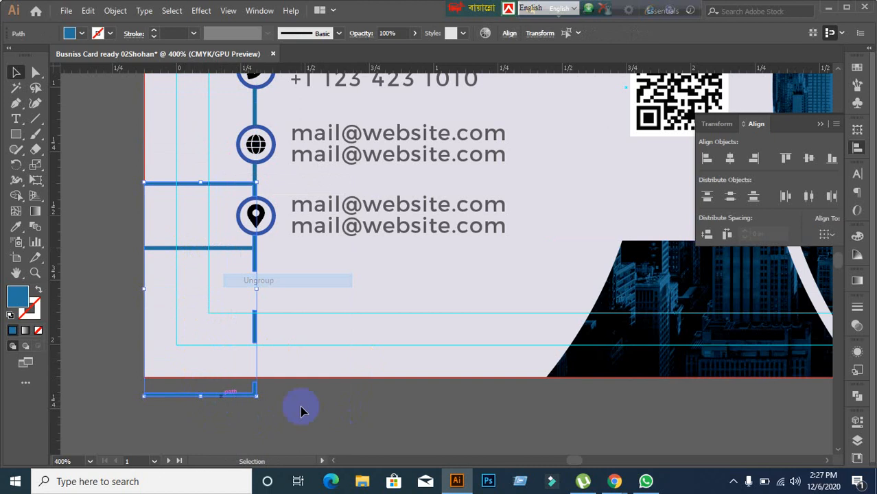
{"action": "left_click", "coordinate": [226, 408]}
{"action": "left_click", "coordinate": [227, 402]}
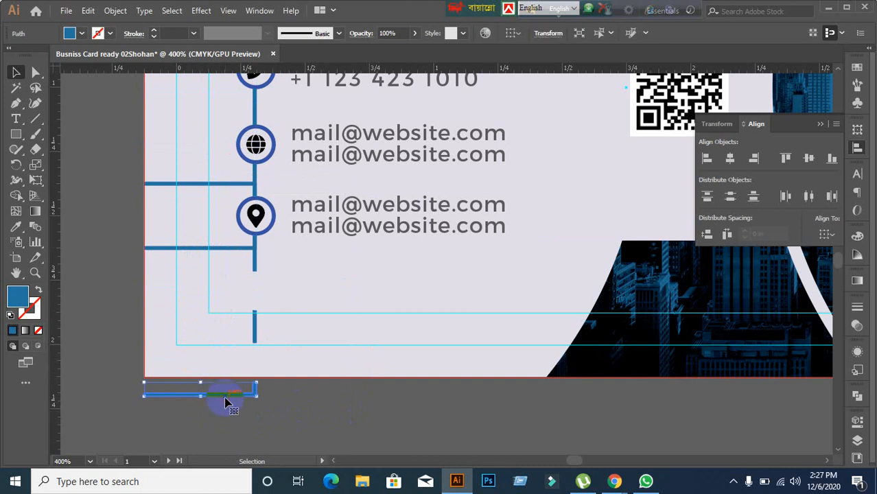
{"action": "key", "text": "Delete"}
Step: Horizontally centre the icon column on the short vertical blue segment
{"action": "left_click", "coordinate": [252, 332]}
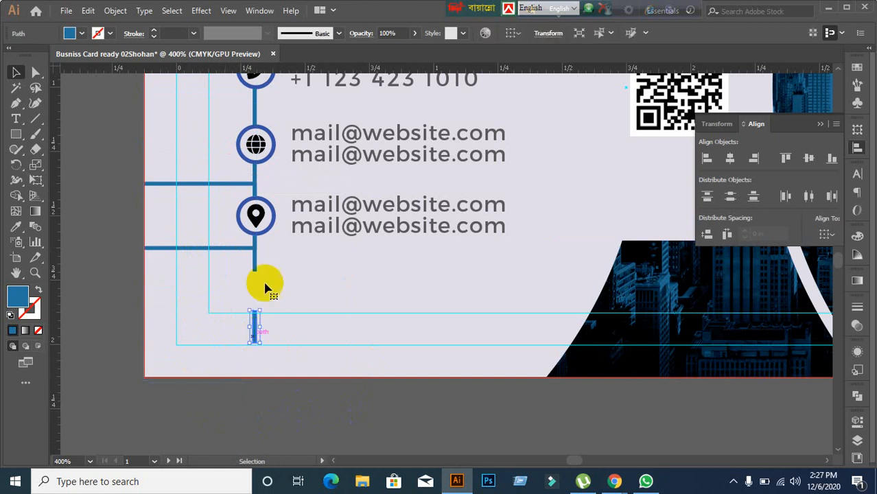
{"action": "left_click", "coordinate": [260, 226], "text": "shift"}
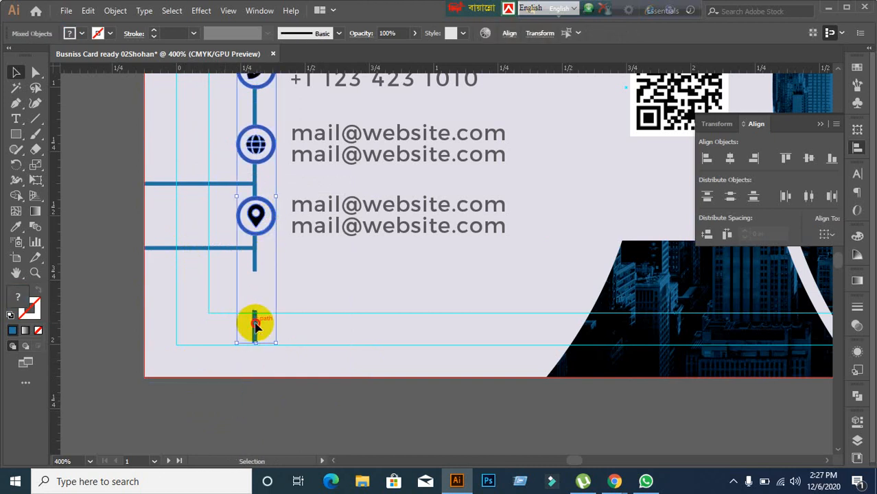
{"action": "left_click", "coordinate": [255, 327]}
{"action": "left_click", "coordinate": [730, 160]}
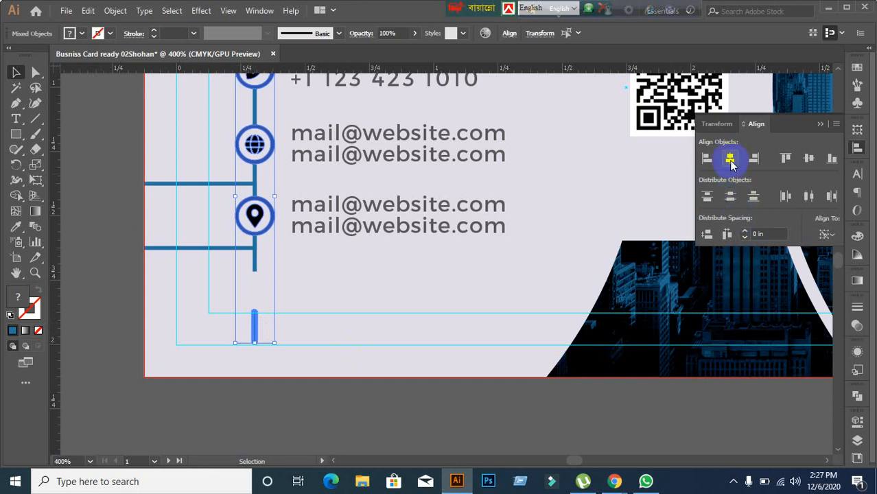
{"action": "left_click", "coordinate": [323, 327]}
{"action": "left_click", "coordinate": [257, 331]}
{"action": "left_click", "coordinate": [255, 328]}
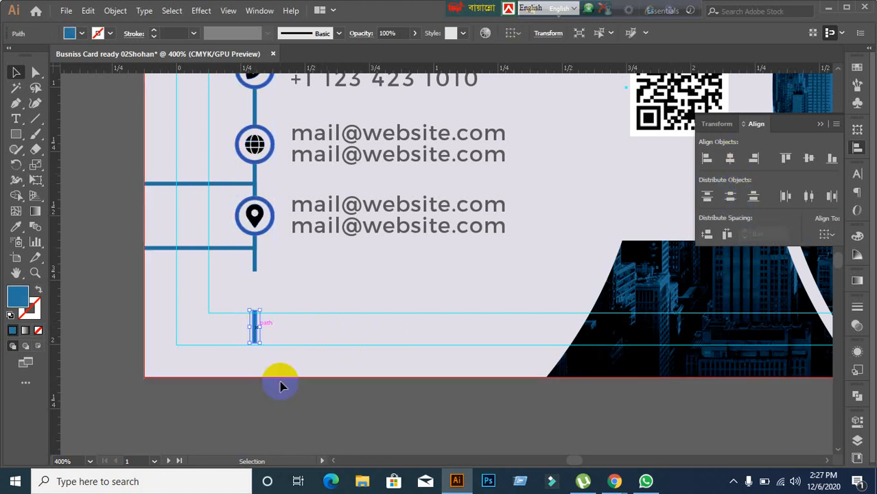
{"action": "left_click", "coordinate": [291, 393]}
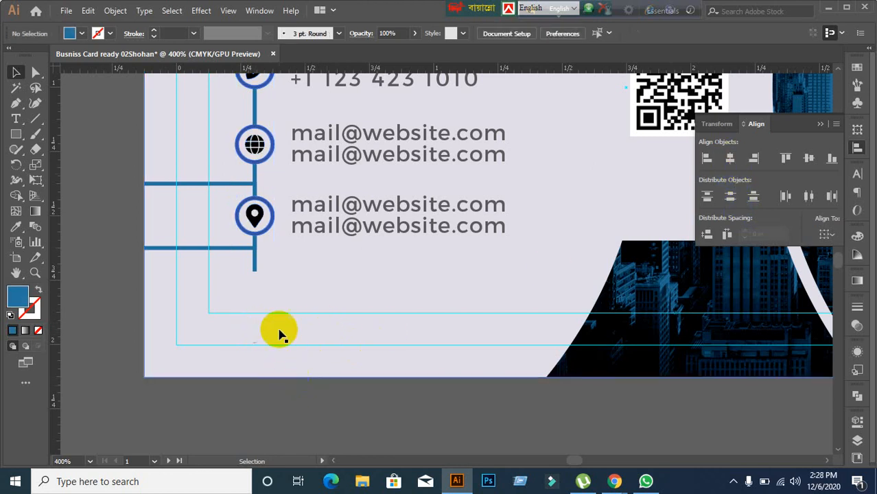
Step: Delete the short segment below the pin icon and the stray horizontal blue segment
{"action": "left_click", "coordinate": [257, 268]}
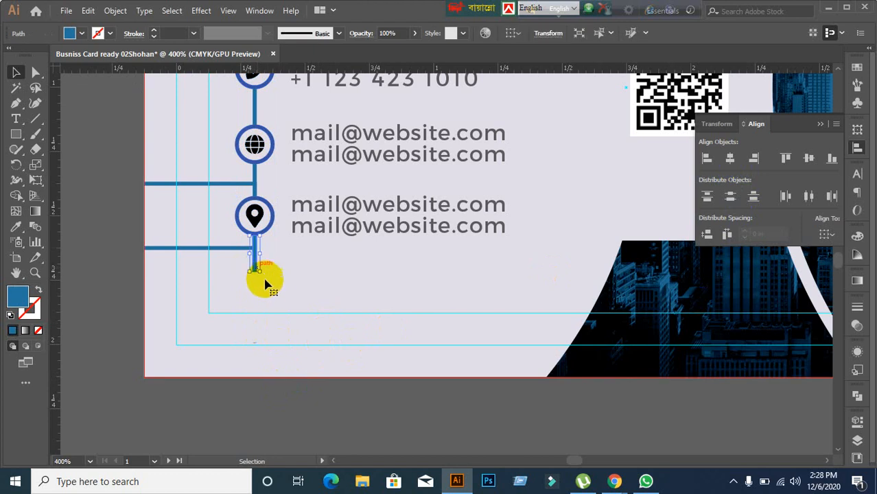
{"action": "key", "text": "Delete"}
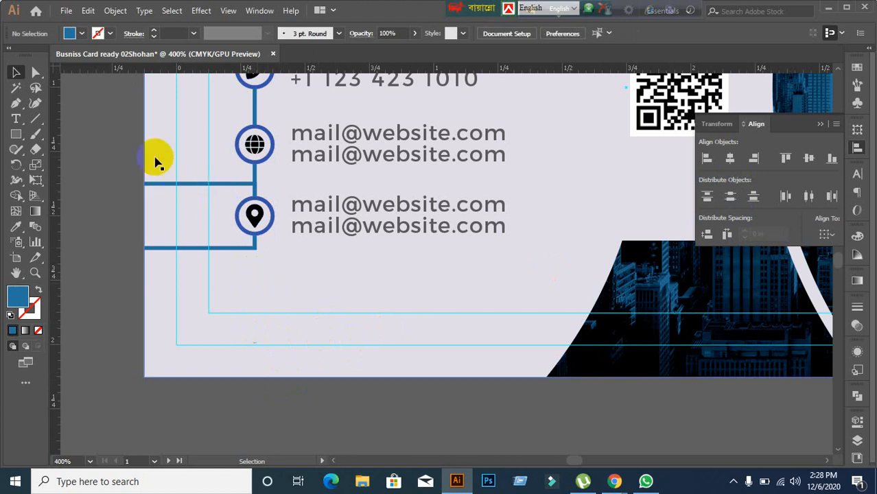
{"action": "left_click", "coordinate": [164, 184]}
{"action": "key", "text": "Delete"}
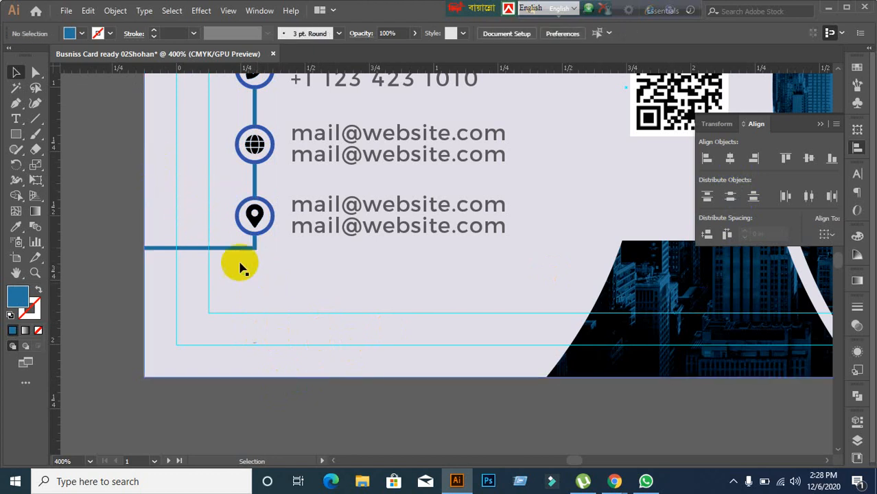
{"action": "scroll", "coordinate": [264, 280], "scroll_direction": "up", "scroll_amount": 2}
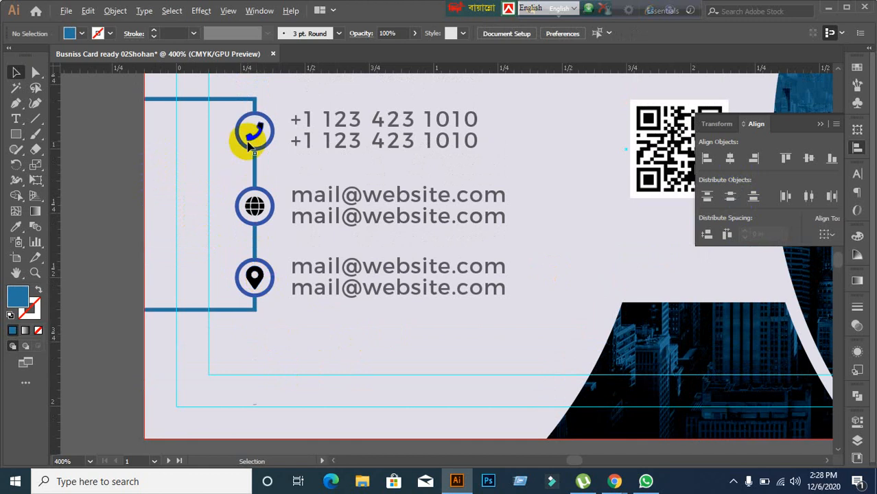
{"action": "scroll", "coordinate": [254, 149], "scroll_direction": "up", "scroll_amount": 2}
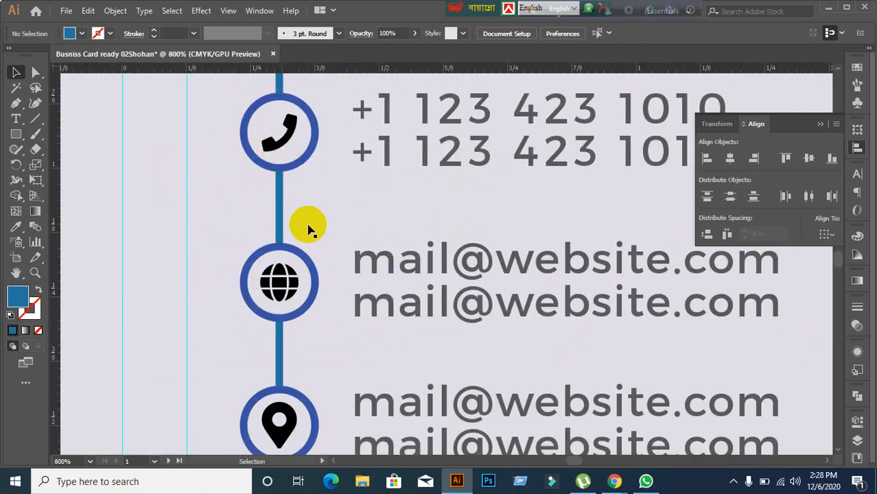
{"action": "scroll", "coordinate": [308, 228], "scroll_direction": "down", "scroll_amount": 1}
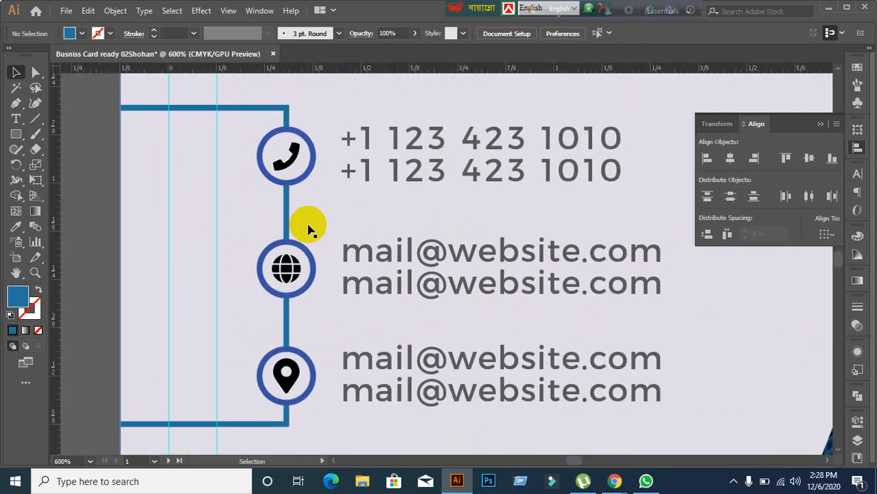
{"action": "scroll", "coordinate": [308, 228], "scroll_direction": "down", "scroll_amount": 4}
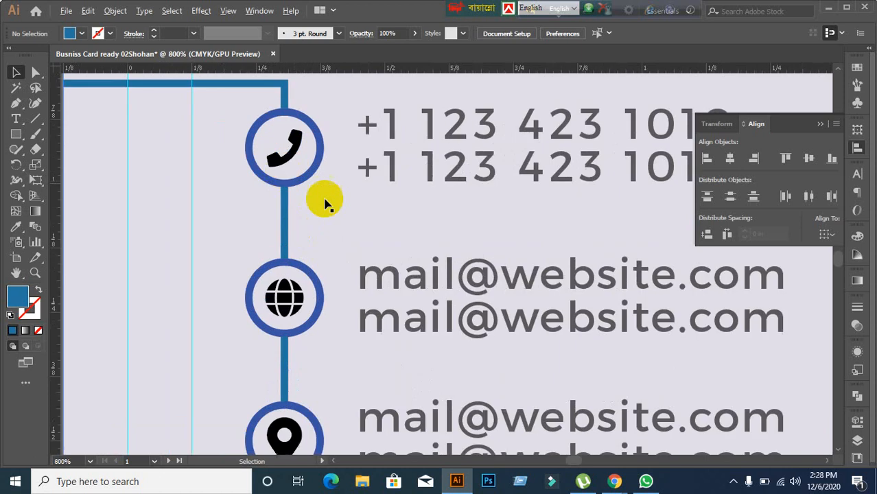
{"action": "scroll", "coordinate": [499, 232], "scroll_direction": "up", "scroll_amount": 2}
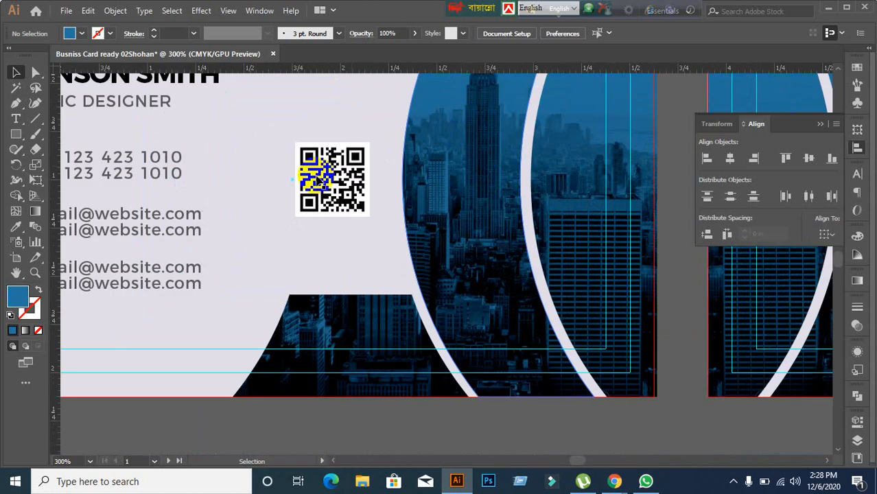
{"action": "scroll", "coordinate": [313, 172], "scroll_direction": "down", "scroll_amount": 1}
{"action": "scroll", "coordinate": [220, 248], "scroll_direction": "up", "scroll_amount": 2}
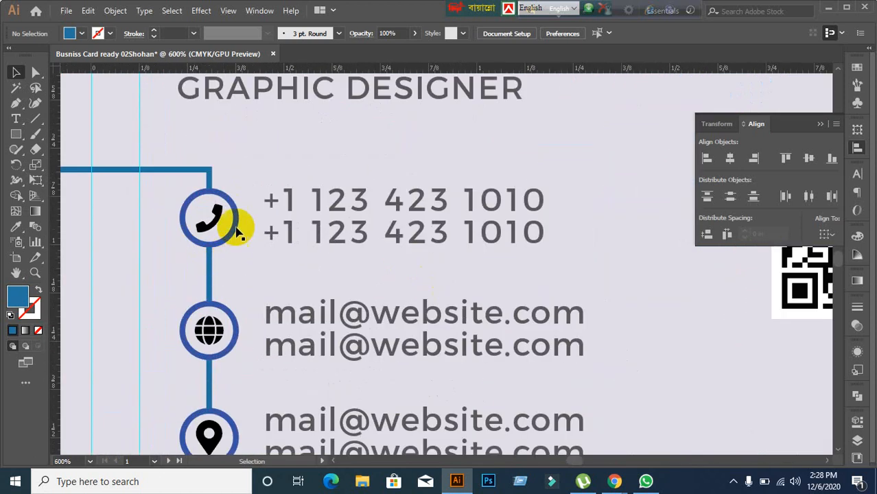
{"action": "scroll", "coordinate": [227, 215], "scroll_direction": "down", "scroll_amount": 1}
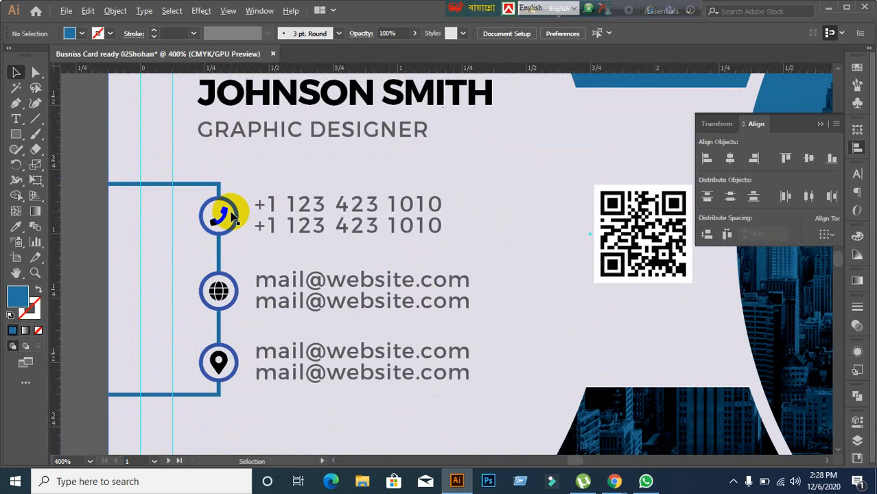
{"action": "scroll", "coordinate": [234, 217], "scroll_direction": "down", "scroll_amount": 1}
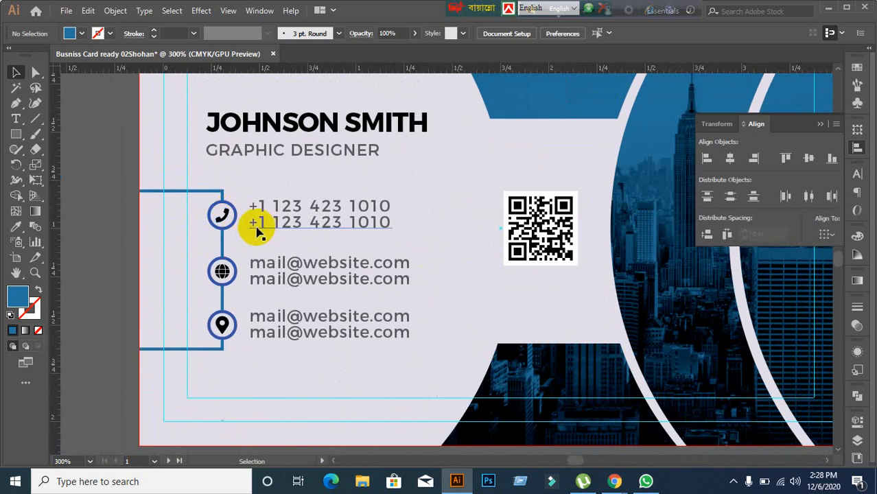
{"action": "scroll", "coordinate": [257, 232], "scroll_direction": "up", "scroll_amount": 1}
{"action": "scroll", "coordinate": [257, 232], "scroll_direction": "down", "scroll_amount": 1}
{"action": "scroll", "coordinate": [614, 351], "scroll_direction": "down", "scroll_amount": 1}
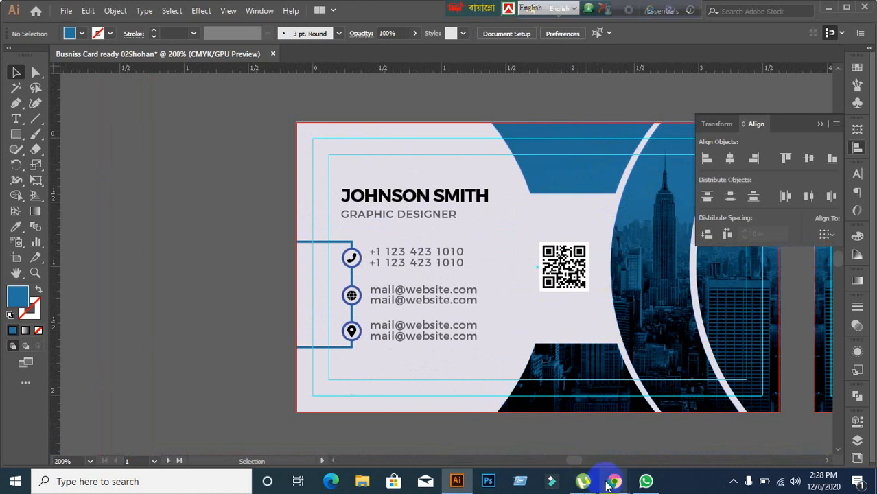
Step: Let the waiting participant into the Meet call, then go back to Illustrator
{"action": "mouse_move", "coordinate": [611, 483]}
{"action": "left_click", "coordinate": [582, 449]}
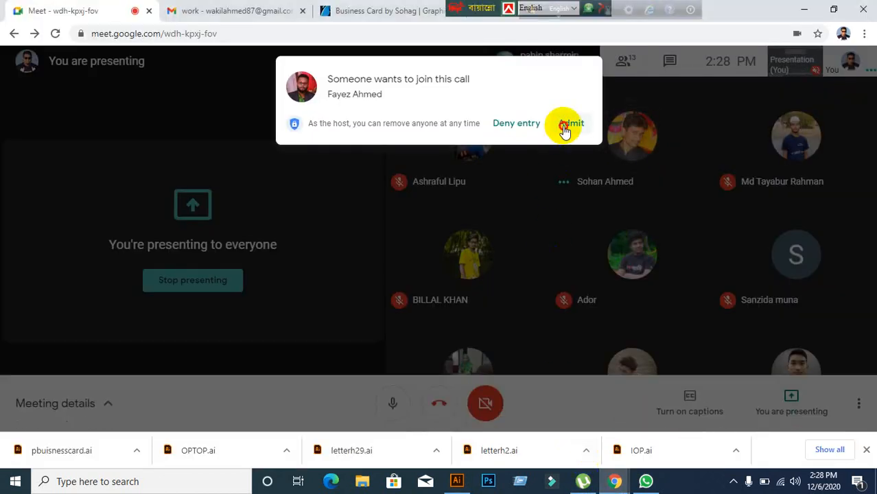
{"action": "left_click", "coordinate": [570, 123]}
{"action": "left_click", "coordinate": [456, 481]}
Step: Ungroup the group of three contact icons on the front card
{"action": "scroll", "coordinate": [248, 339], "scroll_direction": "up", "scroll_amount": 1}
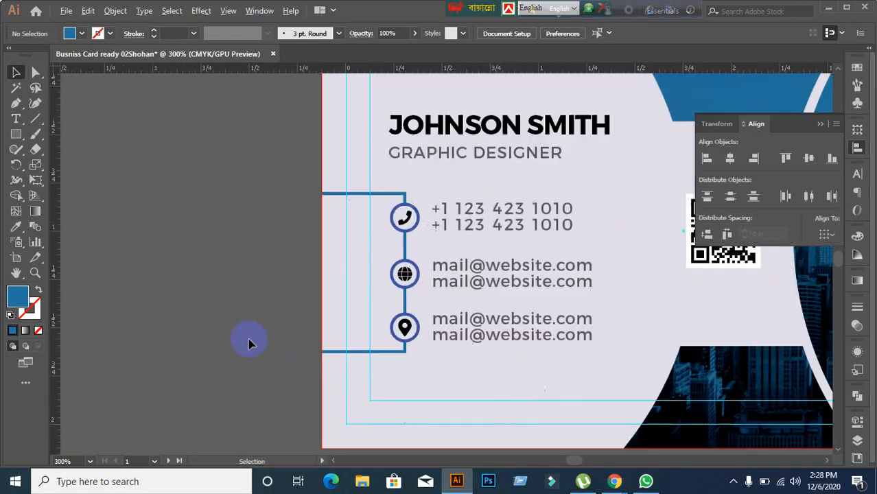
{"action": "left_click_drag", "start_coordinate": [519, 381], "coordinate": [299, 342]}
{"action": "scroll", "coordinate": [388, 366], "scroll_direction": "down", "scroll_amount": 1}
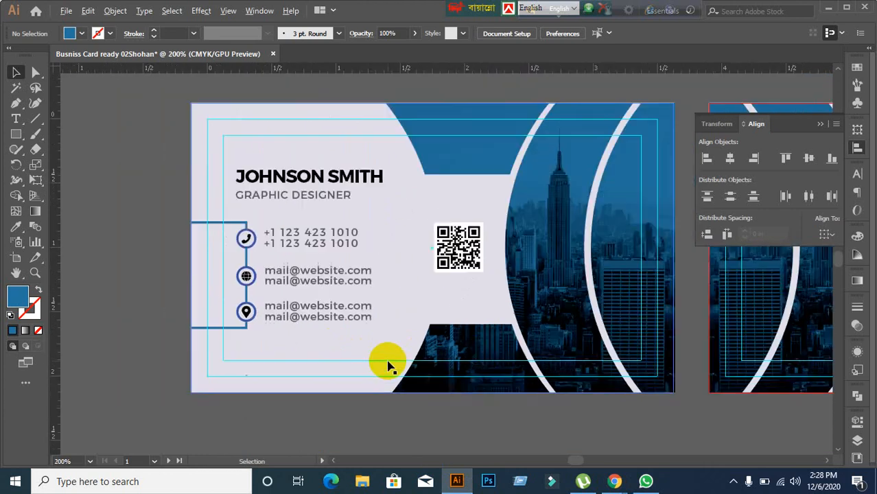
{"action": "scroll", "coordinate": [390, 357], "scroll_direction": "right", "scroll_amount": 2}
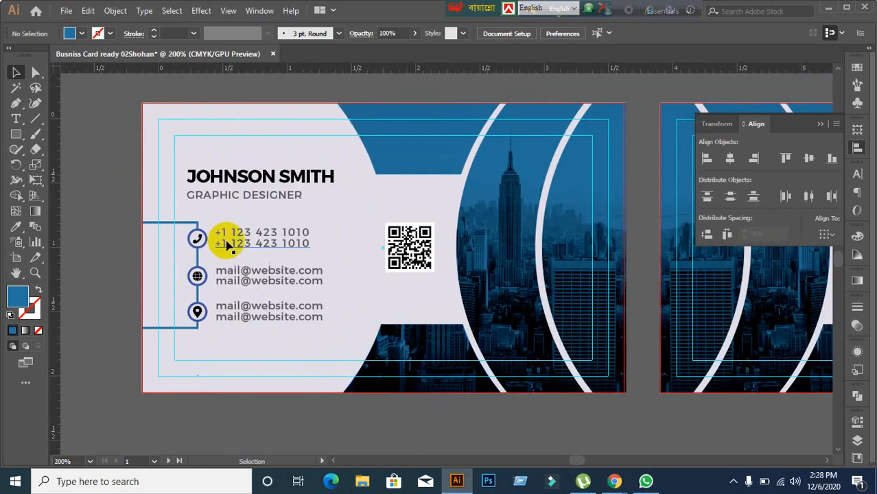
{"action": "scroll", "coordinate": [221, 277], "scroll_direction": "up", "scroll_amount": 2}
{"action": "left_click", "coordinate": [171, 202]}
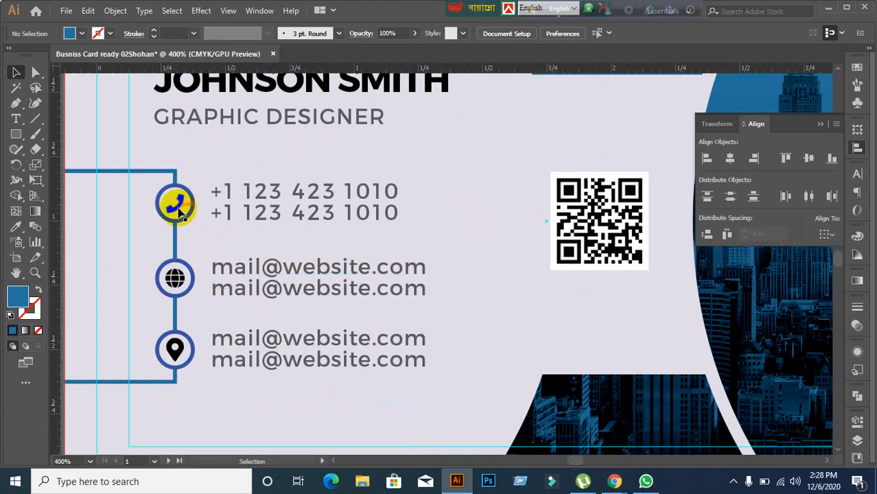
{"action": "right_click", "coordinate": [176, 198]}
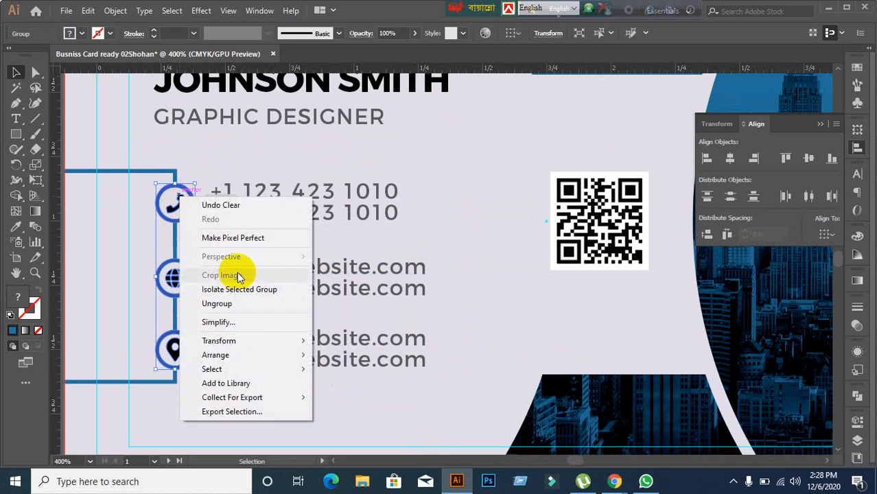
{"action": "left_click", "coordinate": [236, 305]}
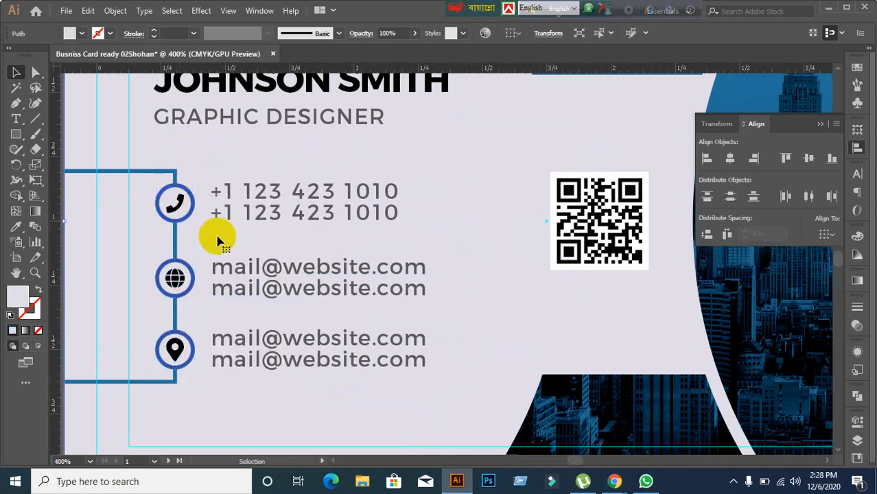
Step: Vertically centre the phone number and e-mail lines on their phone and globe icons, using each icon as key object
{"action": "left_click", "coordinate": [177, 208]}
{"action": "key", "text": "ctrl+g"}
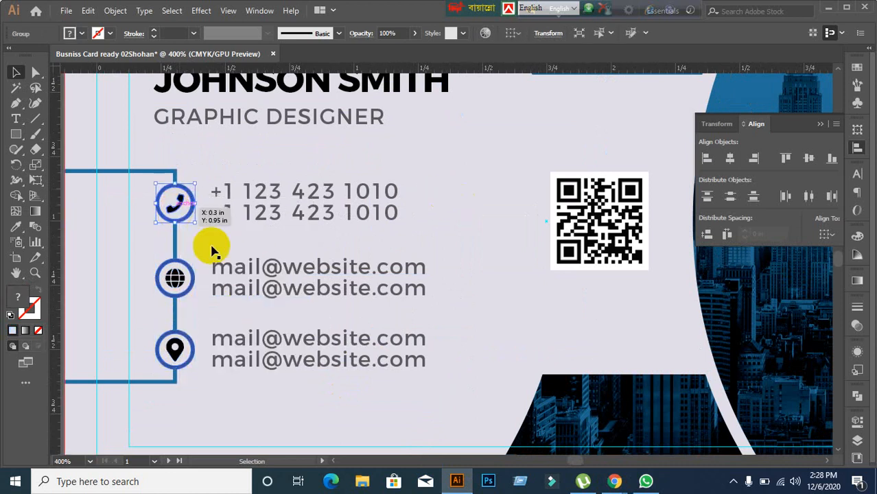
{"action": "left_click", "coordinate": [260, 227], "text": "shift"}
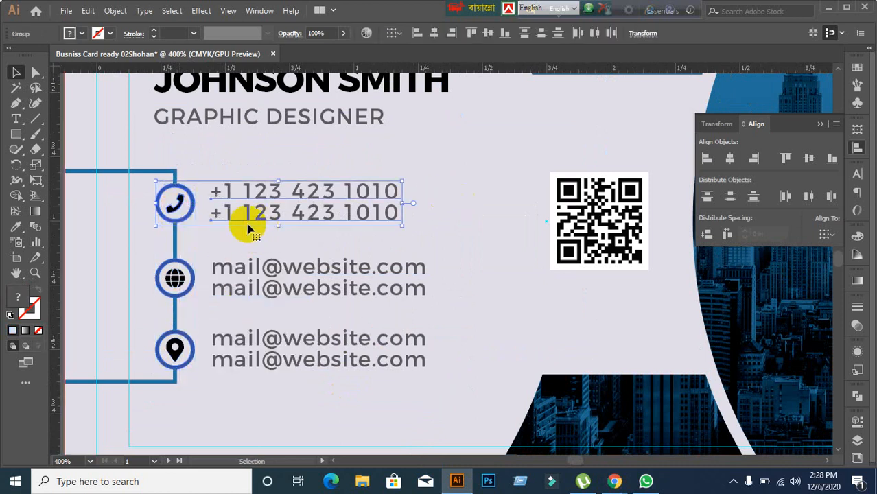
{"action": "left_click", "coordinate": [184, 209]}
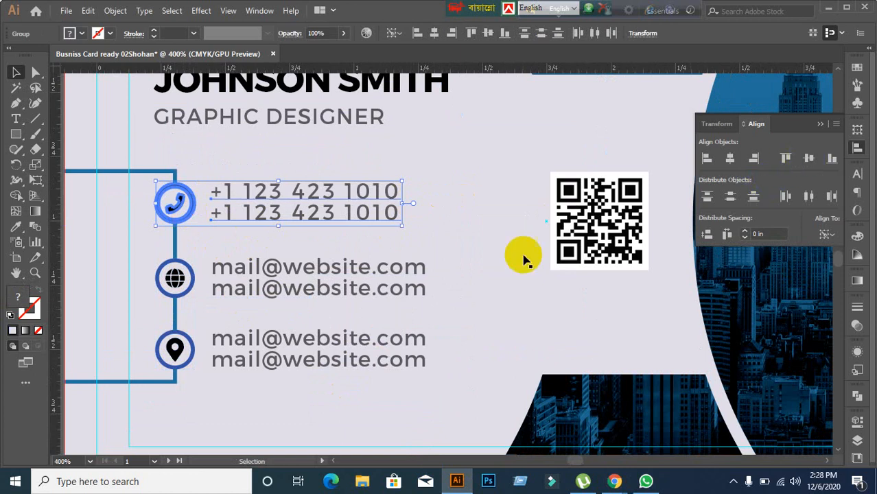
{"action": "left_click", "coordinate": [175, 284]}
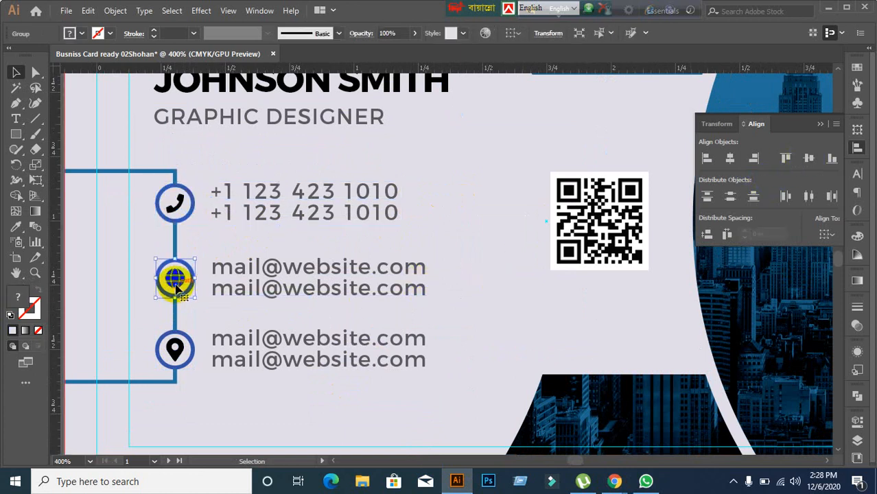
{"action": "left_click", "coordinate": [269, 292], "text": "shift"}
{"action": "left_click", "coordinate": [175, 278]}
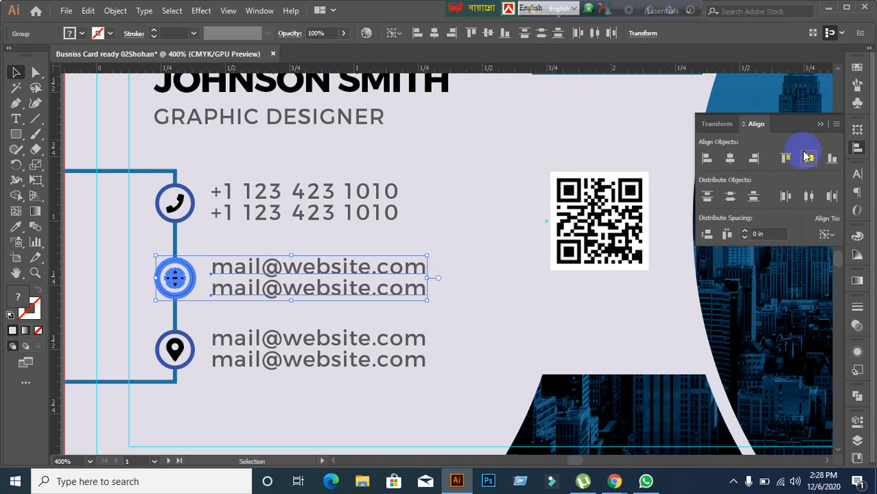
{"action": "left_click", "coordinate": [540, 310]}
{"action": "scroll", "coordinate": [502, 341], "scroll_direction": "down", "scroll_amount": 2}
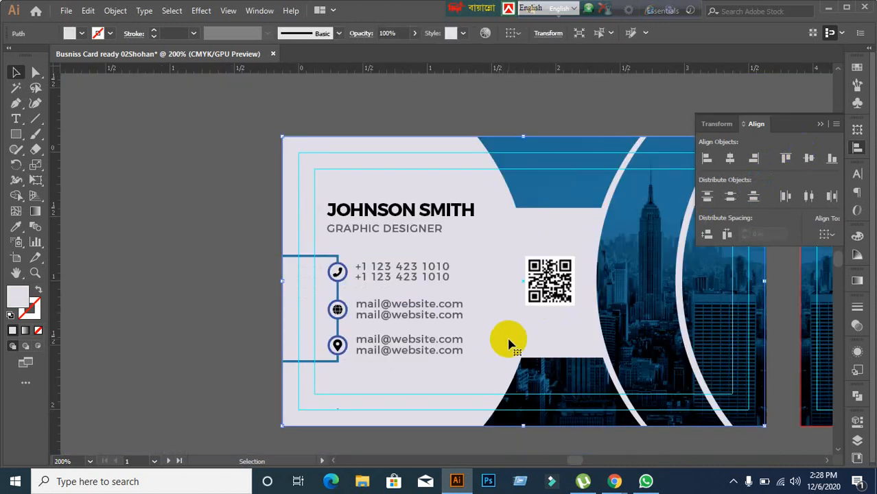
Step: Select JOHNSON SMITH and GRAPHIC DESIGNER together and apply Horizontal Align Left
{"action": "scroll", "coordinate": [509, 343], "scroll_direction": "up", "scroll_amount": 1}
{"action": "left_click", "coordinate": [374, 155]}
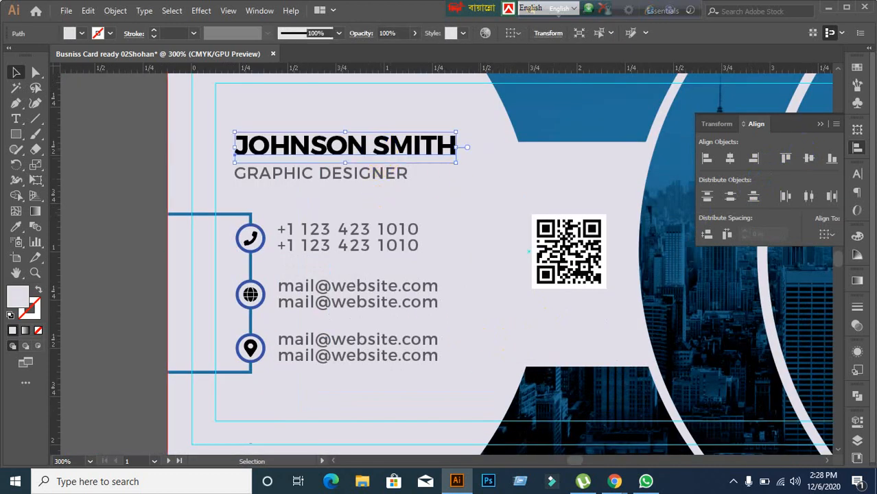
{"action": "left_click", "coordinate": [859, 180]}
{"action": "left_click", "coordinate": [752, 170]}
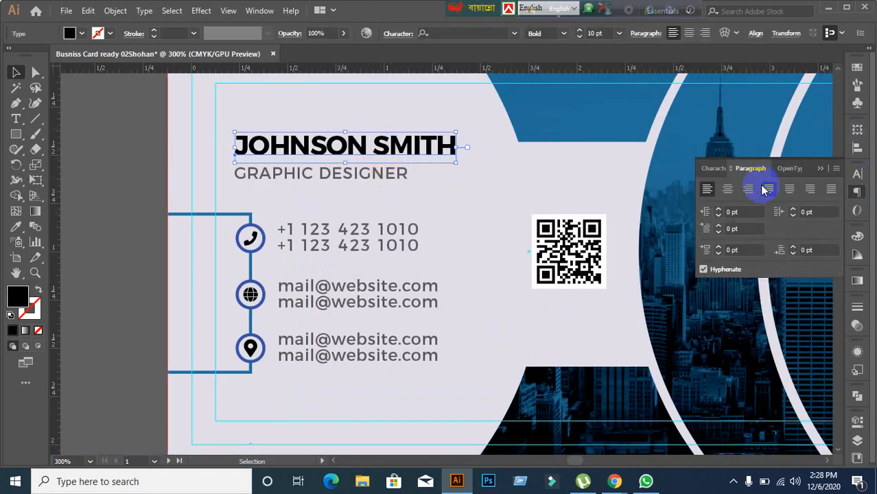
{"action": "left_click", "coordinate": [317, 176], "text": "shift"}
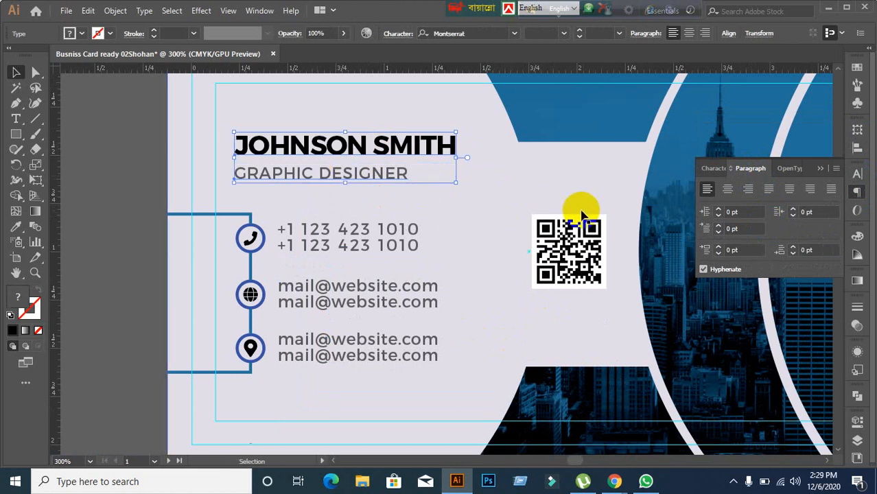
{"action": "left_click", "coordinate": [857, 148]}
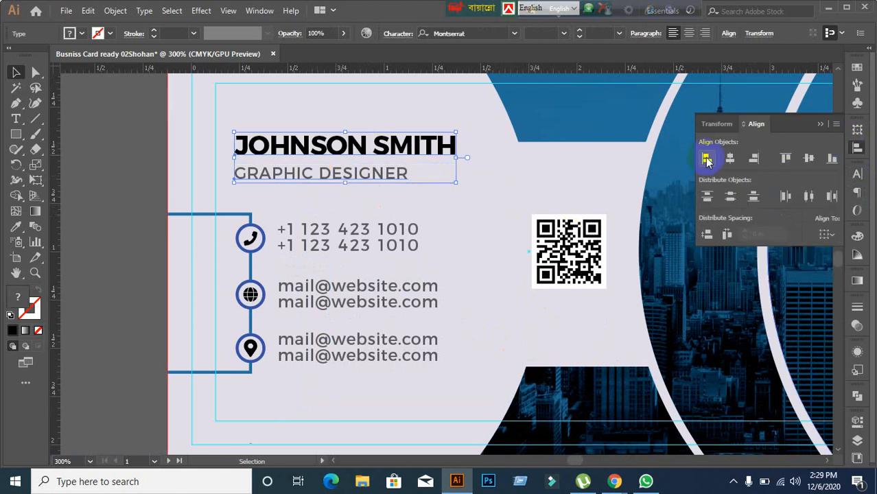
{"action": "left_click", "coordinate": [534, 199]}
{"action": "key", "text": "ctrl+minus"}
{"action": "key", "text": "ctrl+minus"}
{"action": "left_click_drag", "start_coordinate": [607, 258], "coordinate": [376, 242]}
{"action": "scroll", "coordinate": [475, 302], "scroll_direction": "up", "scroll_amount": 1}
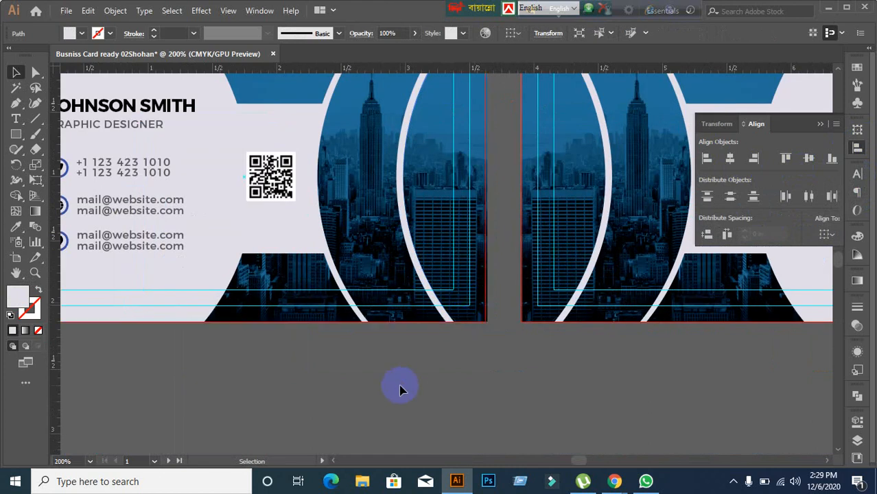
Step: Align the QR code's top to the contact bracket's top, with the bracket as key object
{"action": "left_click", "coordinate": [296, 203]}
{"action": "left_click", "coordinate": [313, 359]}
{"action": "scroll", "coordinate": [299, 355], "scroll_direction": "down", "scroll_amount": 1}
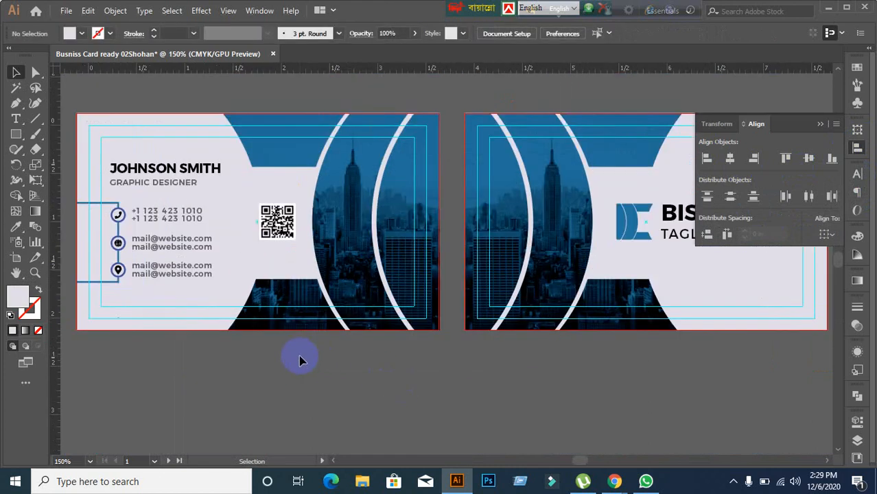
{"action": "left_click_drag", "start_coordinate": [231, 357], "coordinate": [359, 367]}
{"action": "scroll", "coordinate": [333, 337], "scroll_direction": "up", "scroll_amount": 1}
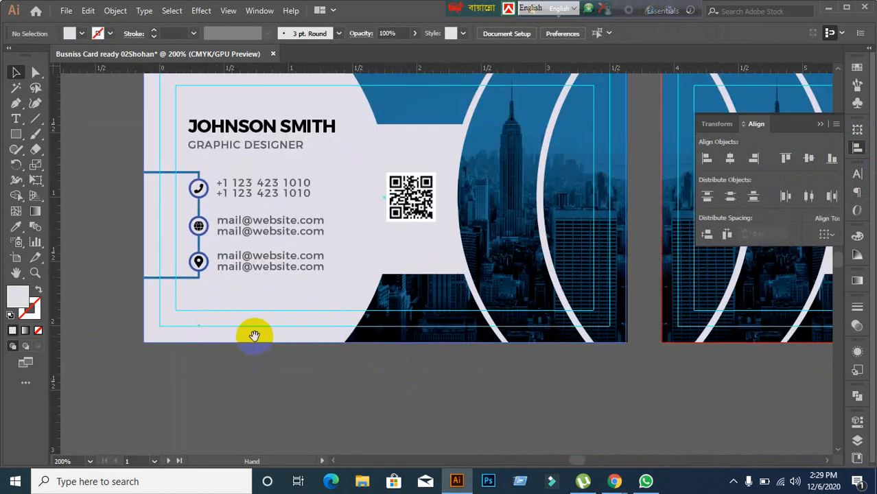
{"action": "left_click_drag", "start_coordinate": [254, 334], "coordinate": [297, 355]}
{"action": "left_click", "coordinate": [211, 190]}
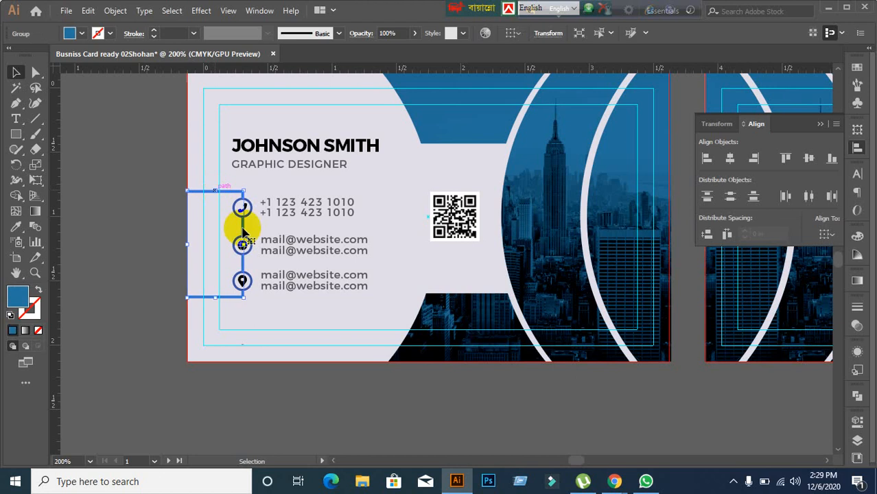
{"action": "left_click", "coordinate": [459, 231], "text": "shift"}
{"action": "left_click", "coordinate": [194, 193]}
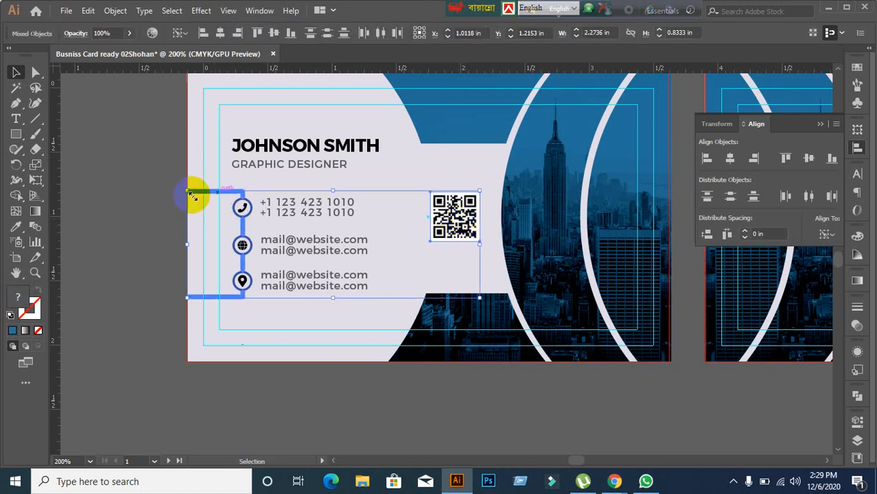
{"action": "left_click", "coordinate": [784, 157]}
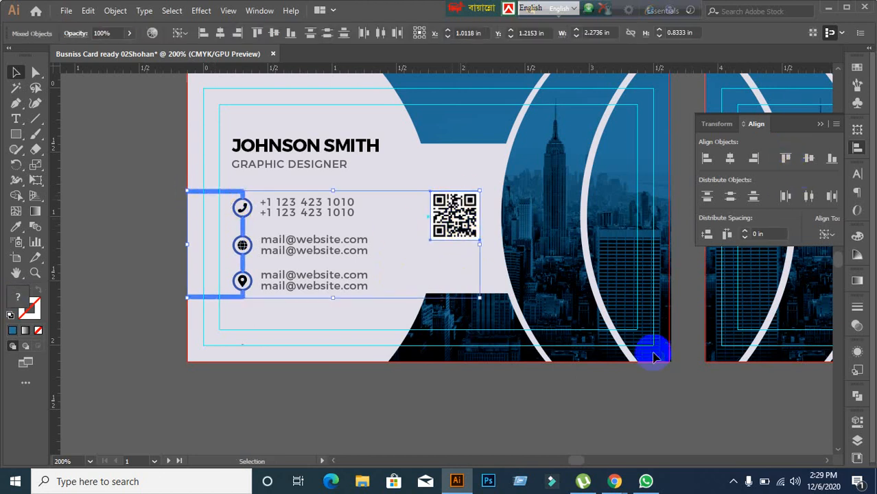
Step: Reselect the bracket and QR code to check the result, then deselect and return to the Selection tool
{"action": "left_click", "coordinate": [622, 405]}
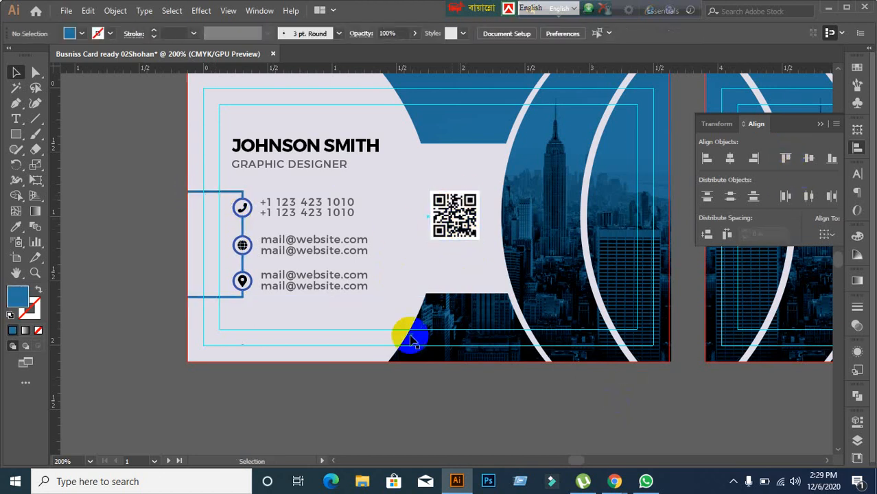
{"action": "left_click", "coordinate": [208, 190]}
{"action": "left_click", "coordinate": [465, 218], "text": "shift"}
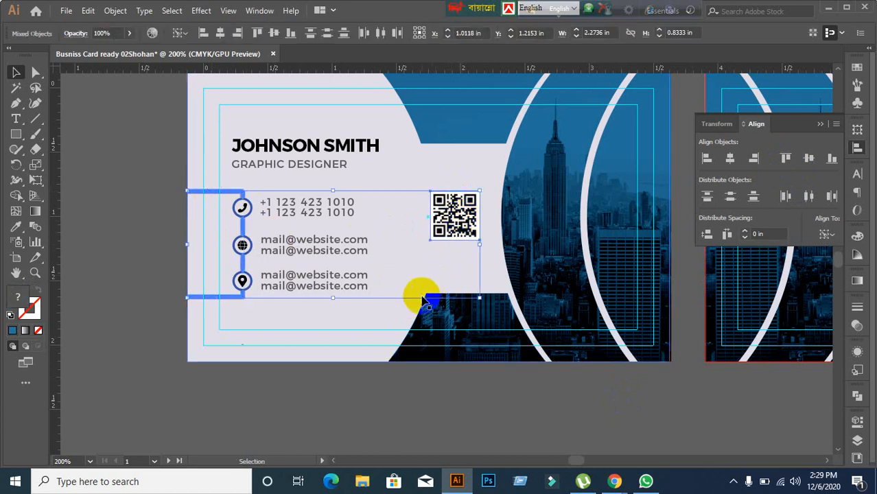
{"action": "left_click", "coordinate": [407, 373]}
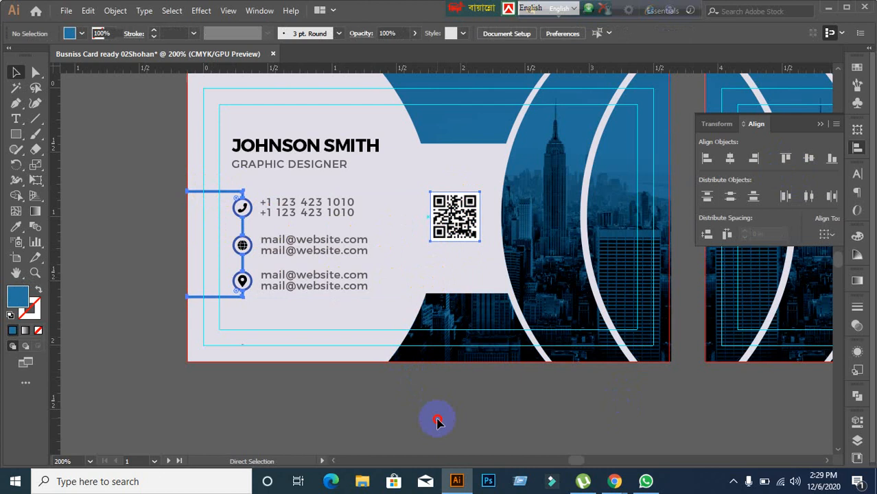
{"action": "key", "text": "v"}
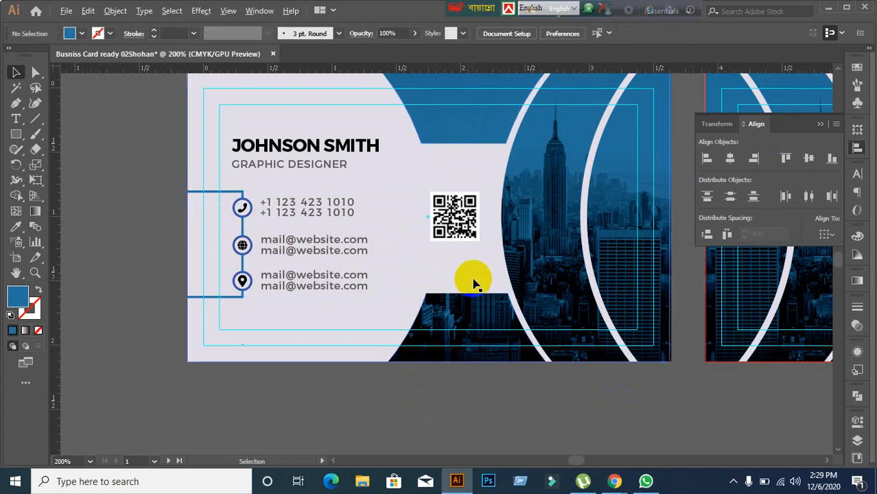
{"action": "scroll", "coordinate": [473, 280], "scroll_direction": "up", "scroll_amount": 1}
Step: Vertically centre the QR code on a temporary blue rectangle, then delete that rectangle
{"action": "scroll", "coordinate": [454, 246], "scroll_direction": "down", "scroll_amount": 1}
{"action": "left_click_drag", "start_coordinate": [422, 240], "coordinate": [319, 249]}
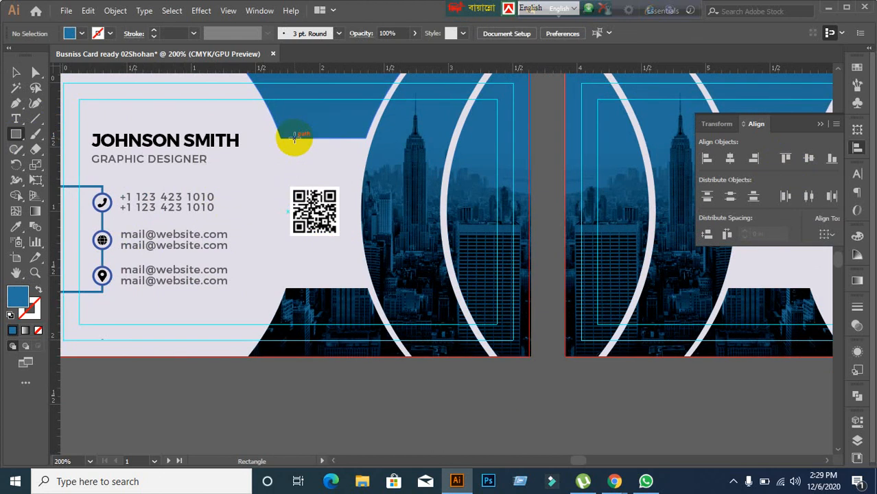
{"action": "scroll", "coordinate": [345, 251], "scroll_direction": "up", "scroll_amount": 1}
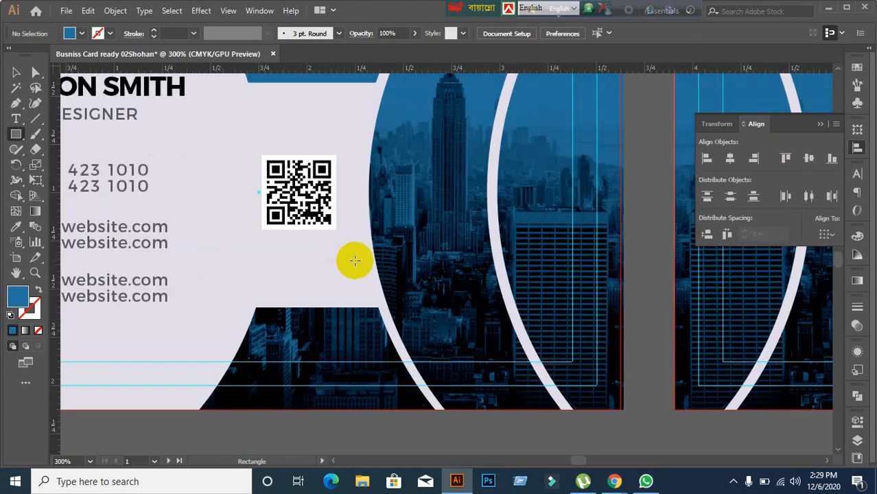
{"action": "scroll", "coordinate": [347, 260], "scroll_direction": "up", "scroll_amount": 1}
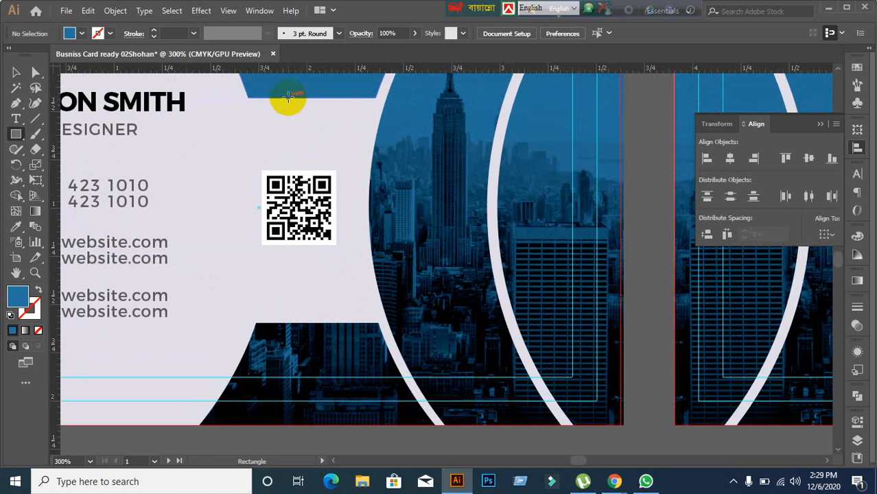
{"action": "left_click_drag", "start_coordinate": [289, 98], "coordinate": [369, 321]}
{"action": "left_click", "coordinate": [16, 73]}
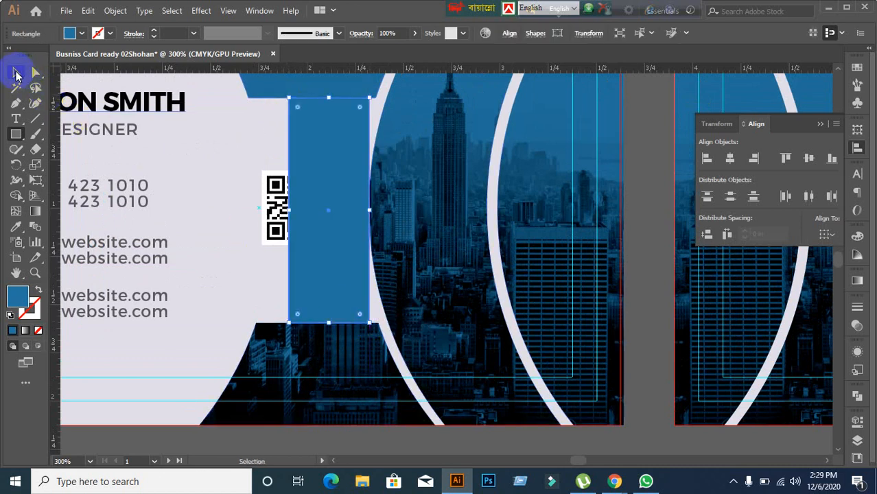
{"action": "left_click", "coordinate": [278, 216], "text": "shift"}
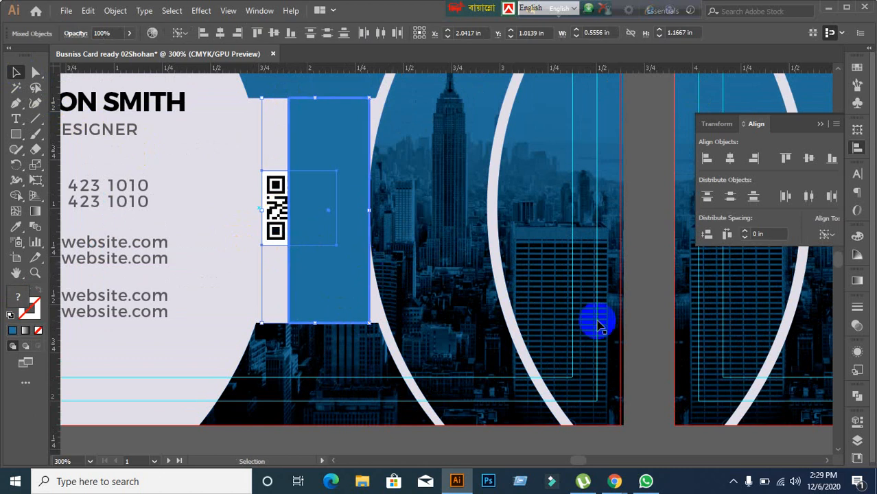
{"action": "left_click", "coordinate": [808, 160]}
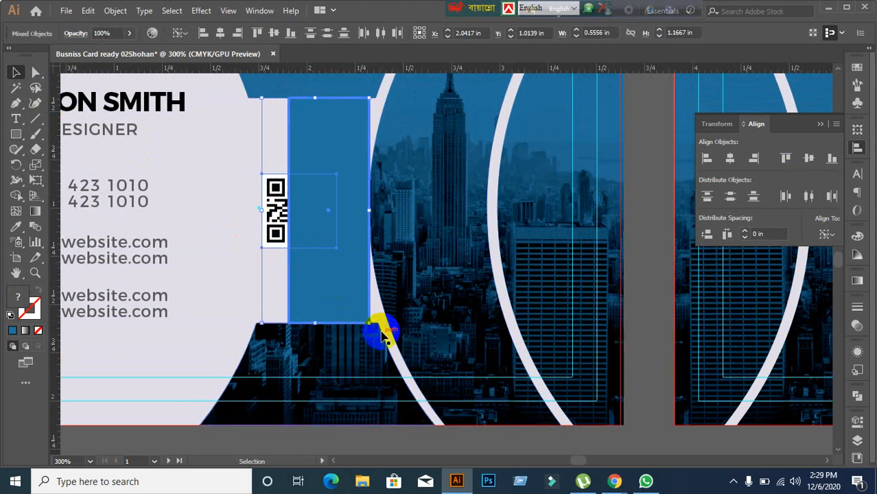
{"action": "left_click", "coordinate": [235, 307]}
{"action": "left_click", "coordinate": [307, 304]}
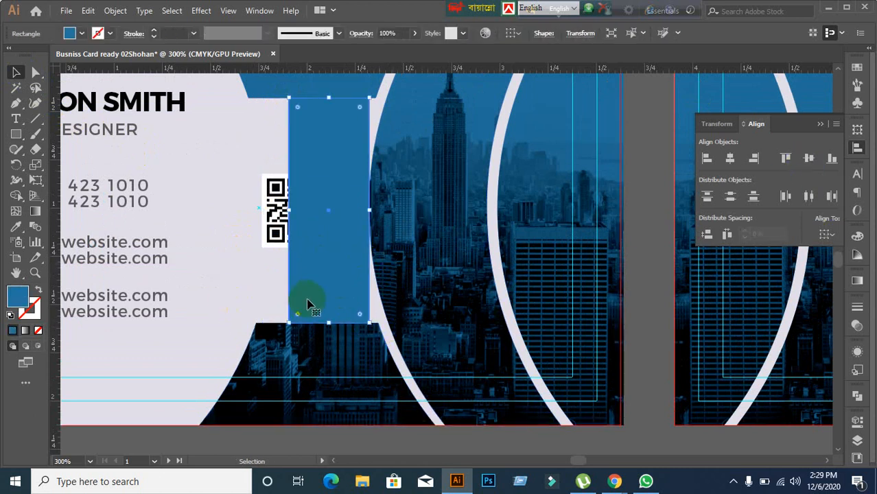
{"action": "key", "text": "Delete"}
Step: Draw a light rectangle along the lower edge of the top blue bar
{"action": "scroll", "coordinate": [309, 292], "scroll_direction": "up", "scroll_amount": 1}
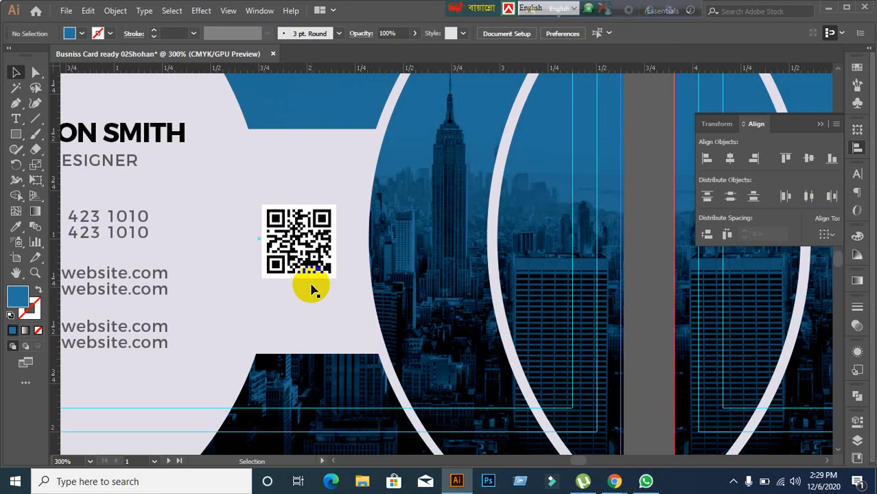
{"action": "left_click", "coordinate": [311, 288]}
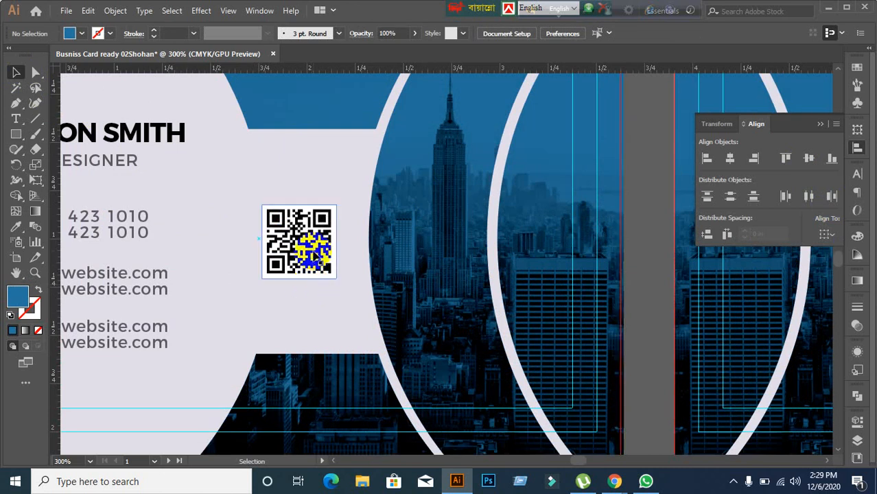
{"action": "left_click", "coordinate": [225, 229]}
{"action": "left_click", "coordinate": [15, 134]}
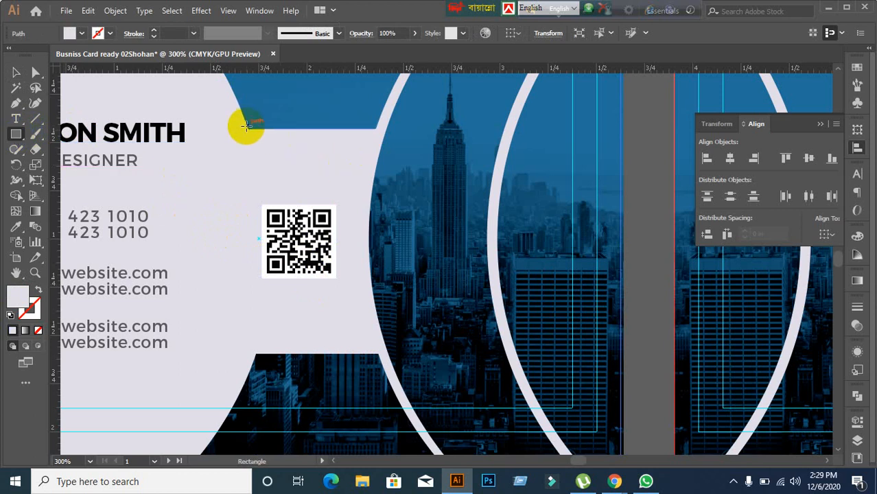
{"action": "scroll", "coordinate": [327, 230], "scroll_direction": "down", "scroll_amount": 2, "text": "alt"}
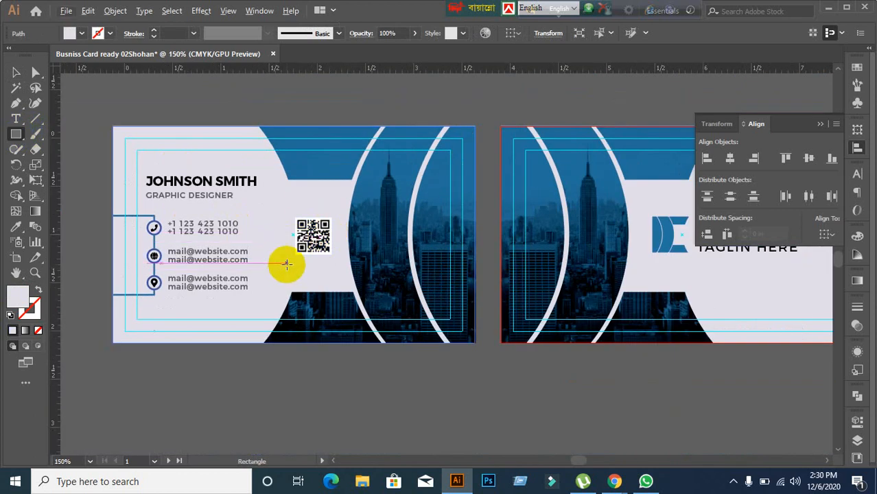
{"action": "scroll", "coordinate": [281, 264], "scroll_direction": "up", "scroll_amount": 2, "text": "alt"}
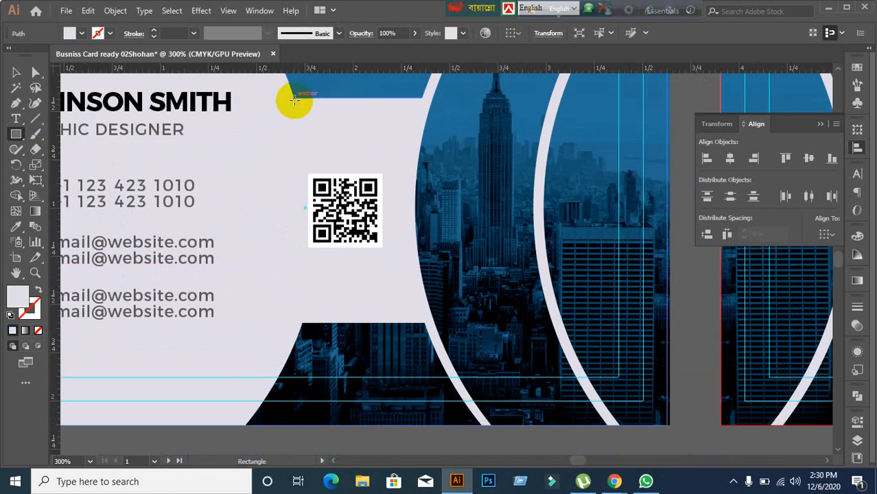
{"action": "scroll", "coordinate": [182, 229], "scroll_direction": "down", "scroll_amount": 2, "text": "alt"}
{"action": "scroll", "coordinate": [254, 199], "scroll_direction": "up", "scroll_amount": 1, "text": "alt"}
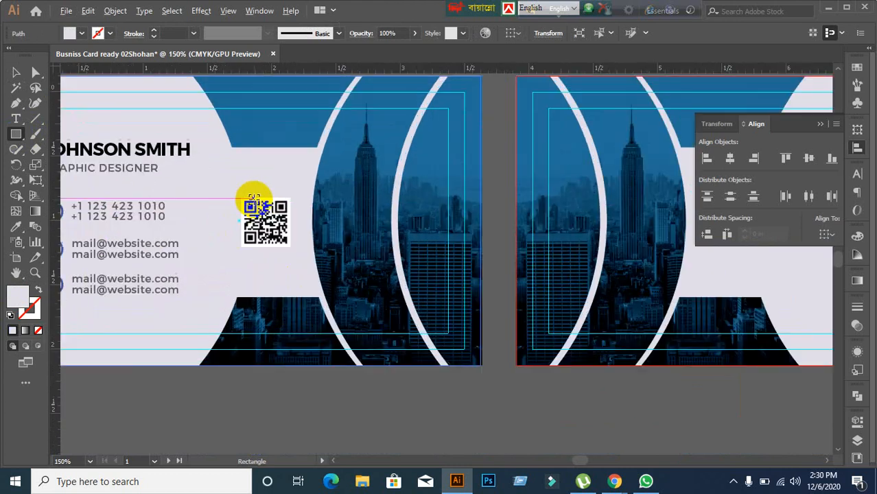
{"action": "scroll", "coordinate": [253, 199], "scroll_direction": "up", "scroll_amount": 4, "text": "alt"}
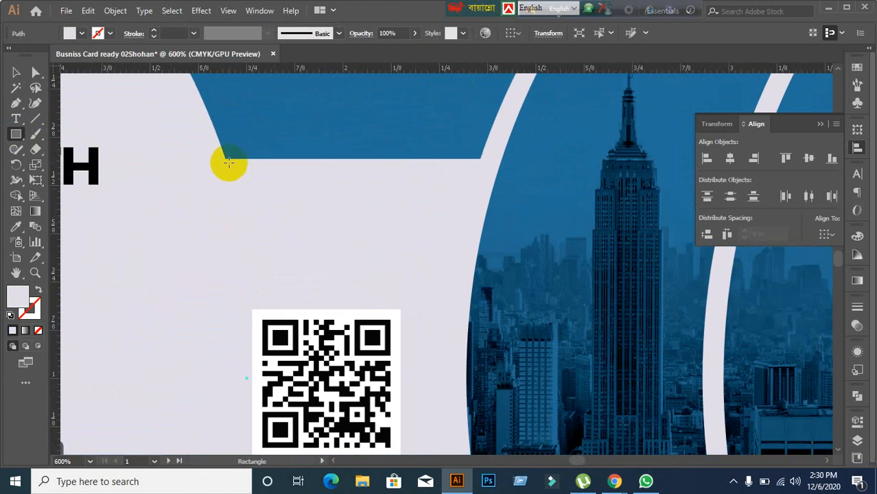
{"action": "scroll", "coordinate": [229, 163], "scroll_direction": "down", "scroll_amount": 1, "text": "alt"}
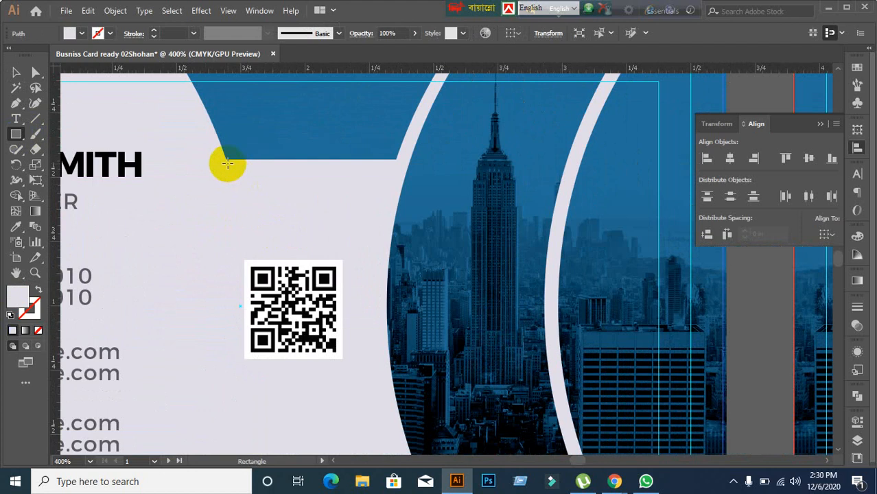
{"action": "left_click_drag", "start_coordinate": [226, 159], "coordinate": [397, 186]}
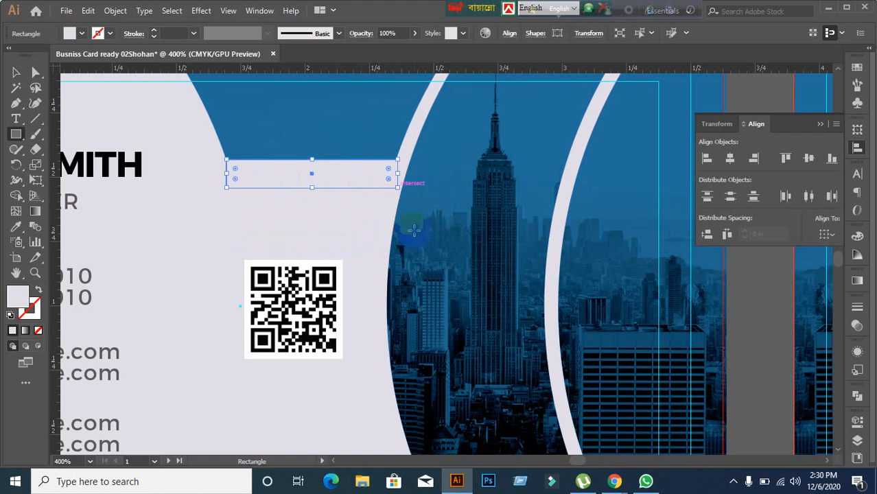
Step: Turn off Snap to Pixel and turn on Snap to Point in the View menu
{"action": "left_click", "coordinate": [228, 11]}
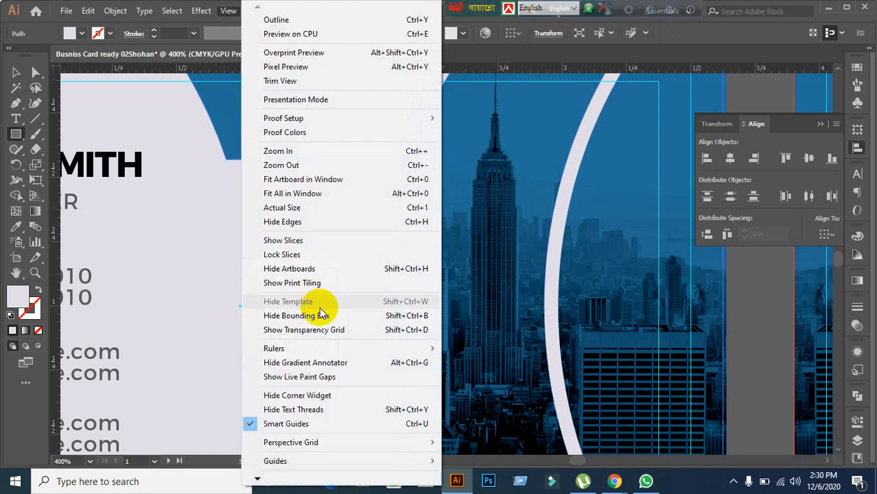
{"action": "mouse_move", "coordinate": [264, 462]}
{"action": "mouse_move", "coordinate": [257, 480]}
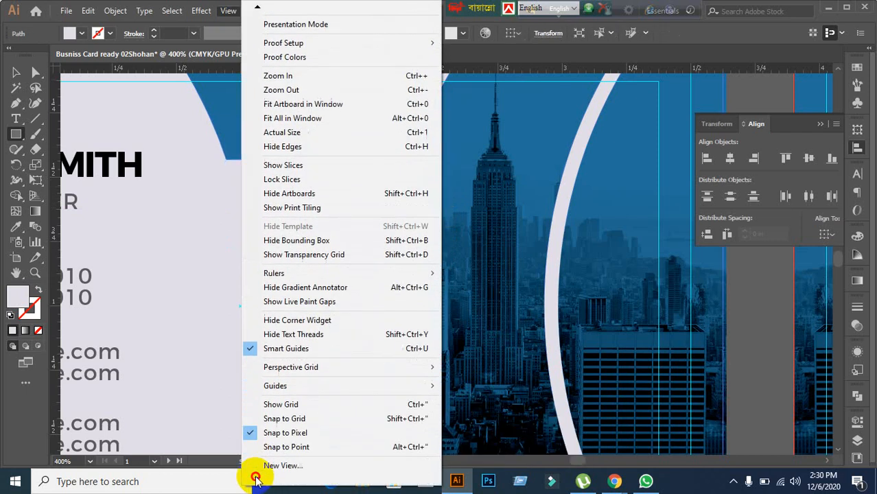
{"action": "left_click", "coordinate": [255, 414]}
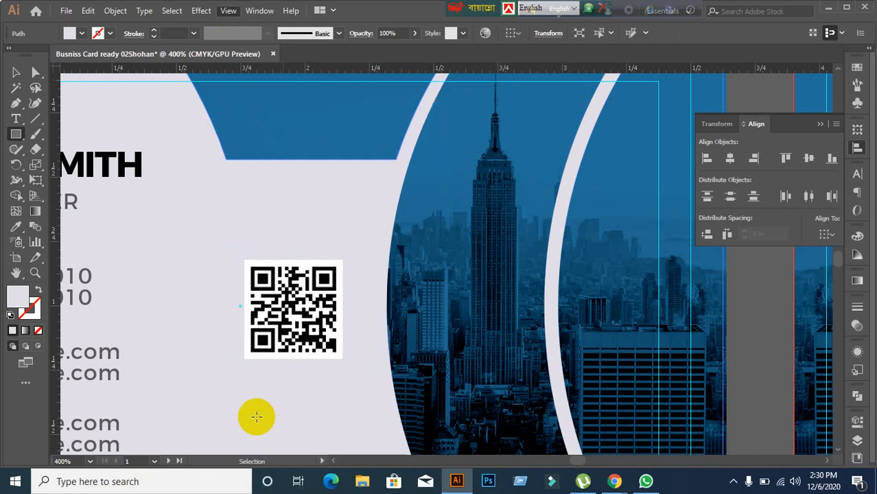
{"action": "left_click", "coordinate": [229, 11]}
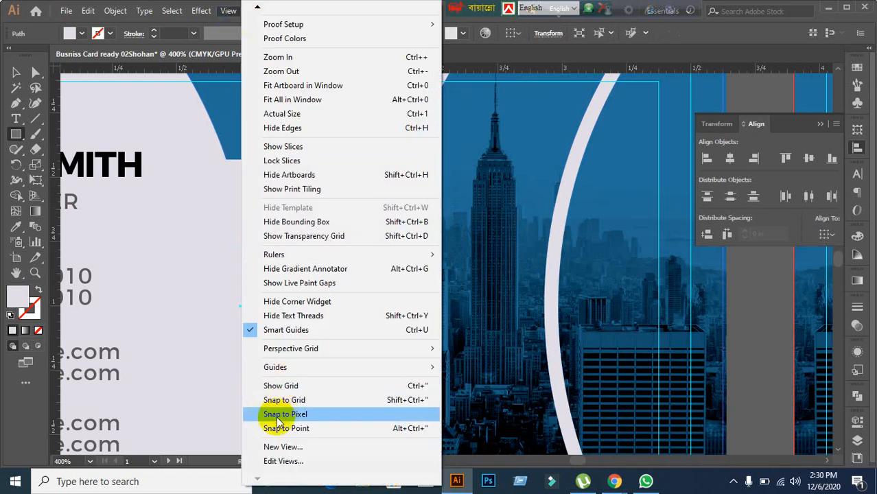
{"action": "left_click", "coordinate": [257, 429]}
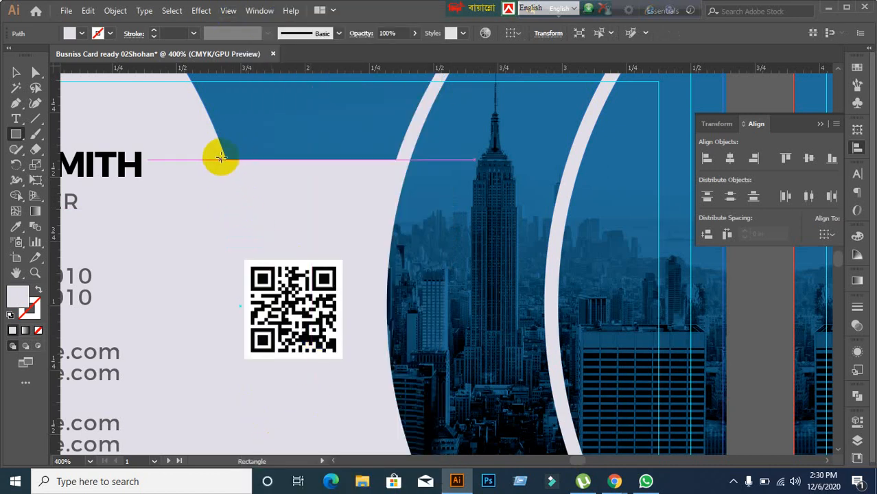
Step: Centre the QR code horizontally under a guide rectangle drawn across the notch, then delete the guide
{"action": "mouse_move", "coordinate": [227, 161]}
{"action": "left_mouse_down"}
{"action": "mouse_move", "coordinate": [370, 204]}
{"action": "mouse_move", "coordinate": [390, 217]}
{"action": "mouse_move", "coordinate": [392, 235]}
{"action": "mouse_move", "coordinate": [395, 199]}
{"action": "left_mouse_up"}
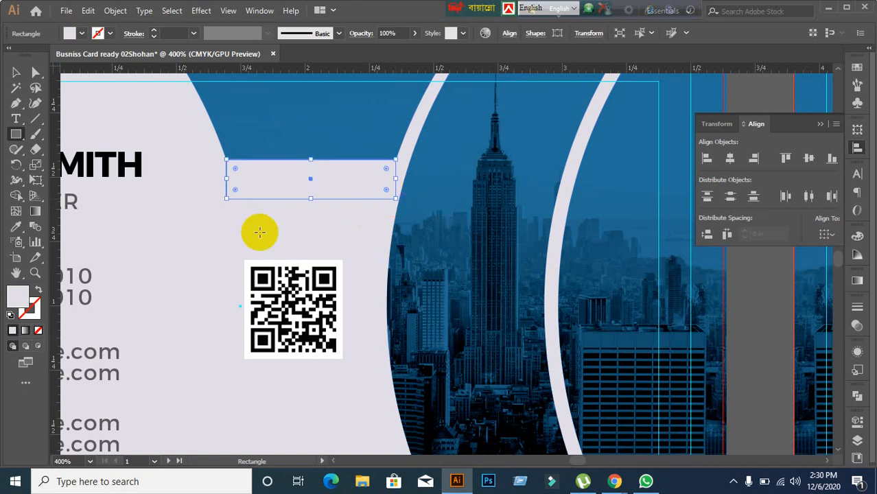
{"action": "left_click", "coordinate": [16, 72]}
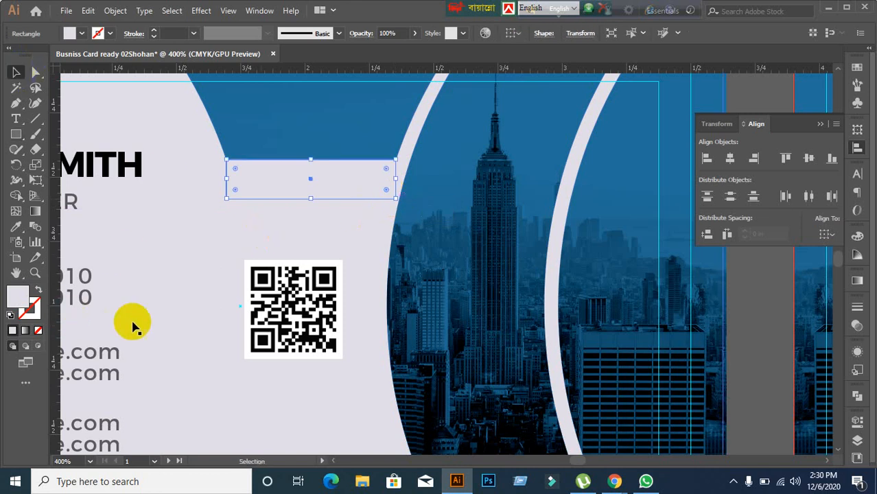
{"action": "left_click", "coordinate": [294, 326], "text": "shift"}
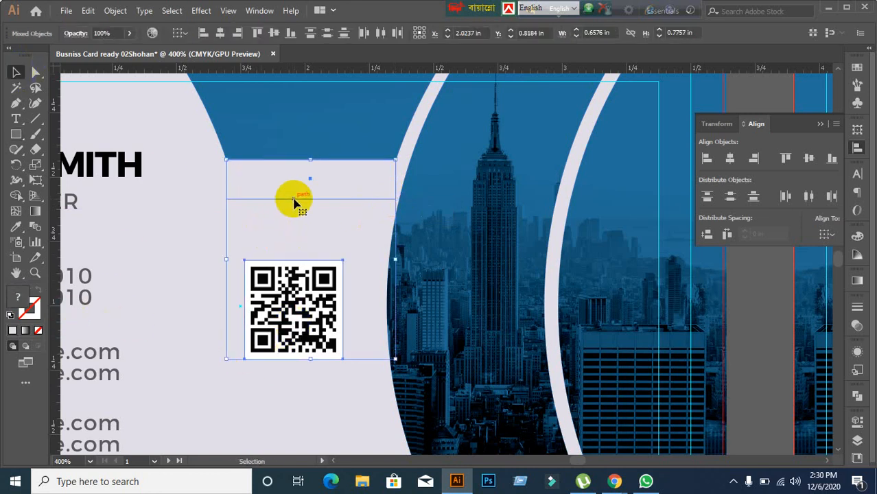
{"action": "left_click", "coordinate": [729, 158]}
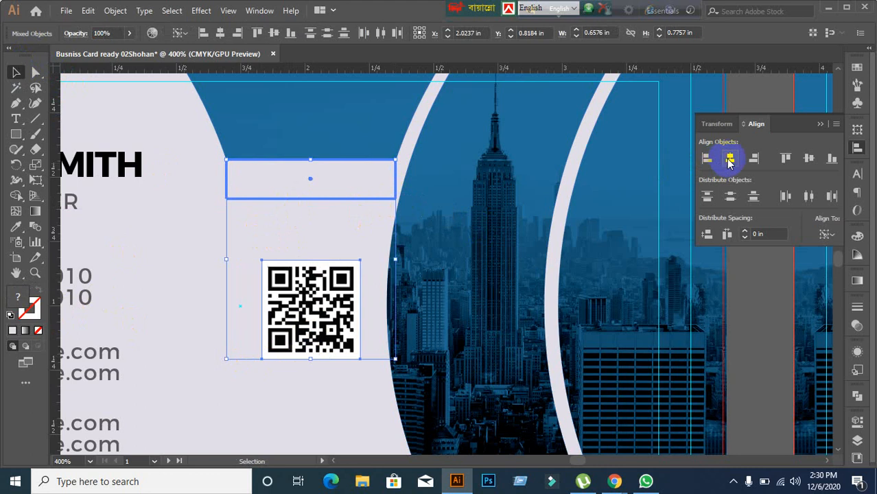
{"action": "left_click", "coordinate": [198, 280]}
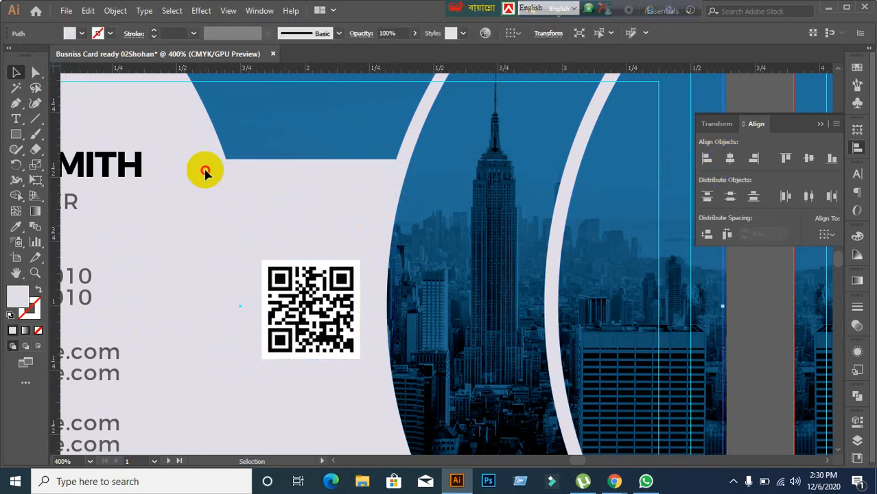
{"action": "left_click", "coordinate": [255, 193]}
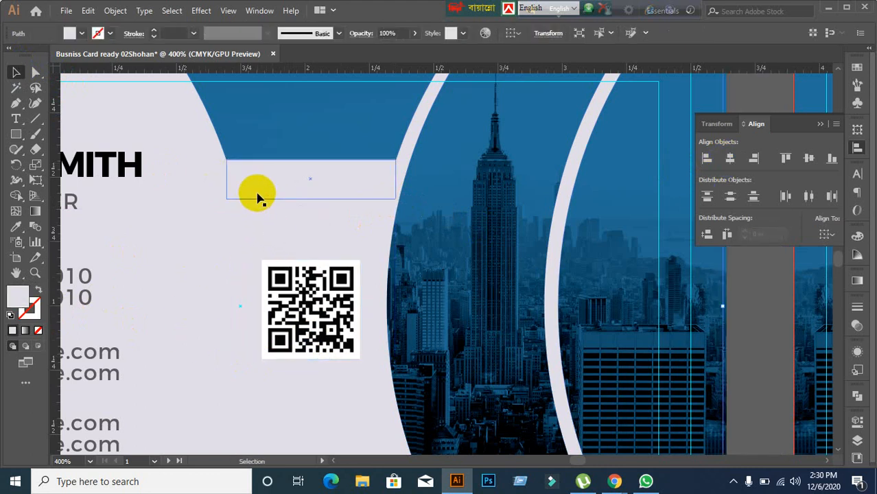
{"action": "key", "text": "Delete"}
Step: Pan the view across to the back of the business card
{"action": "scroll", "coordinate": [258, 193], "scroll_direction": "down", "scroll_amount": 3}
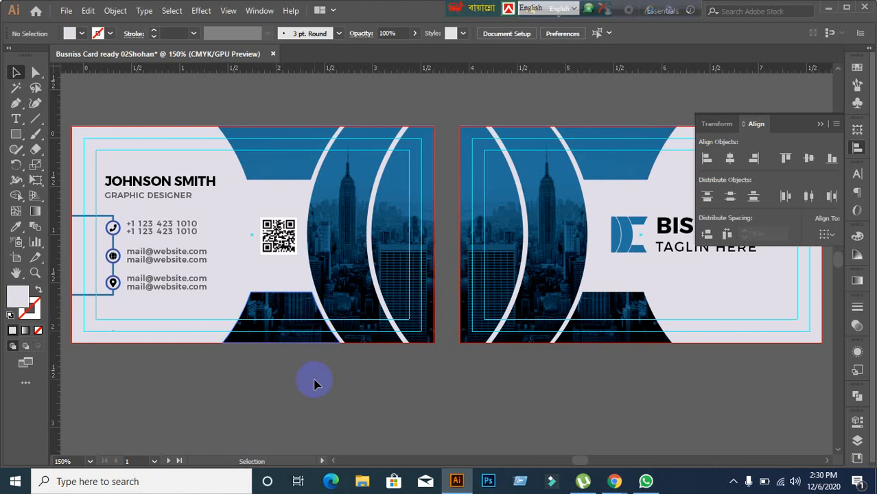
{"action": "scroll", "coordinate": [196, 343], "scroll_direction": "down", "scroll_amount": 1}
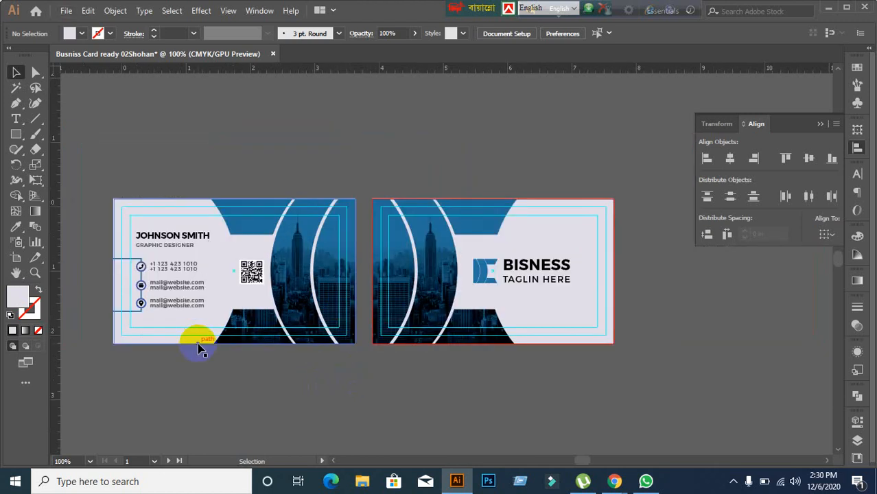
{"action": "scroll", "coordinate": [199, 349], "scroll_direction": "up", "scroll_amount": 2}
{"action": "scroll", "coordinate": [209, 340], "scroll_direction": "down", "scroll_amount": 1}
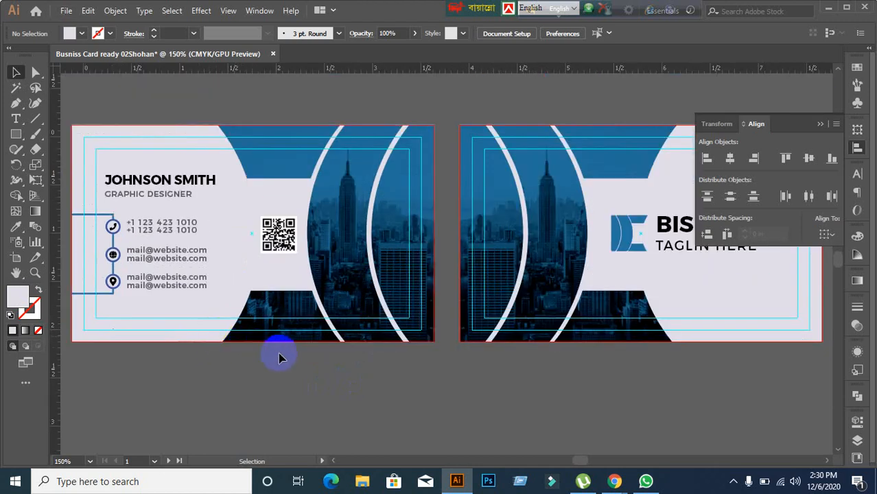
{"action": "left_click_drag", "start_coordinate": [397, 362], "coordinate": [53, 371]}
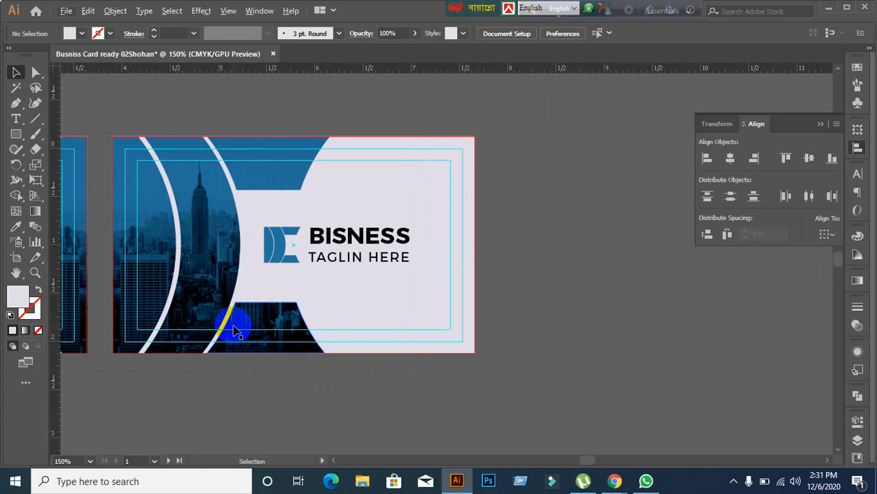
{"action": "scroll", "coordinate": [286, 294], "scroll_direction": "up", "scroll_amount": 1}
Step: Check the BISNESS logo group and the card background by selecting them, then clear the selection
{"action": "left_click", "coordinate": [275, 238]}
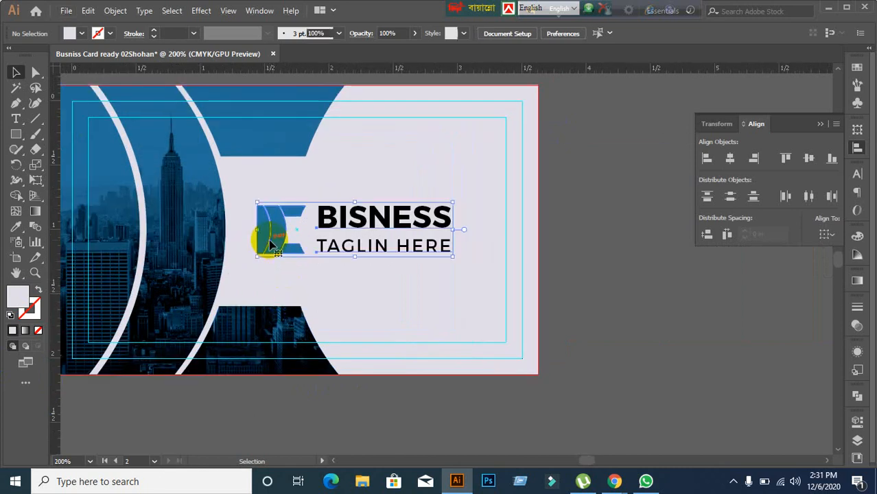
{"action": "left_click", "coordinate": [353, 295]}
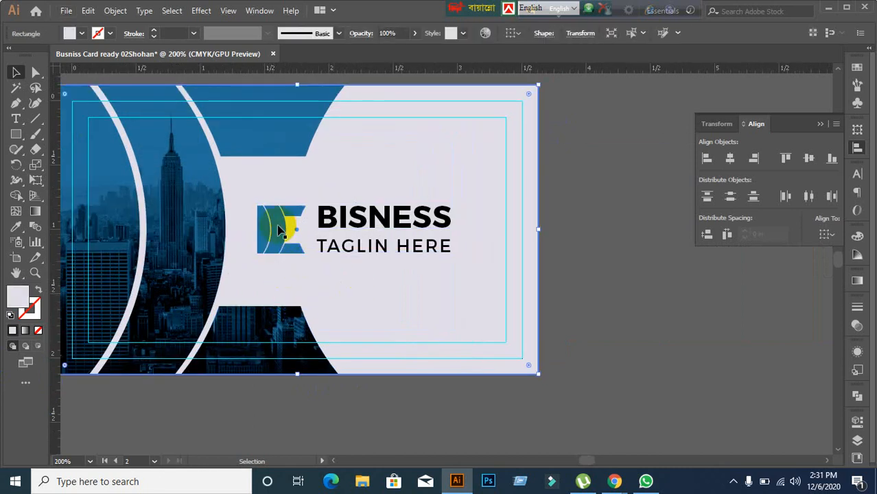
{"action": "left_click", "coordinate": [272, 223]}
{"action": "left_click", "coordinate": [605, 323]}
{"action": "left_click", "coordinate": [429, 330]}
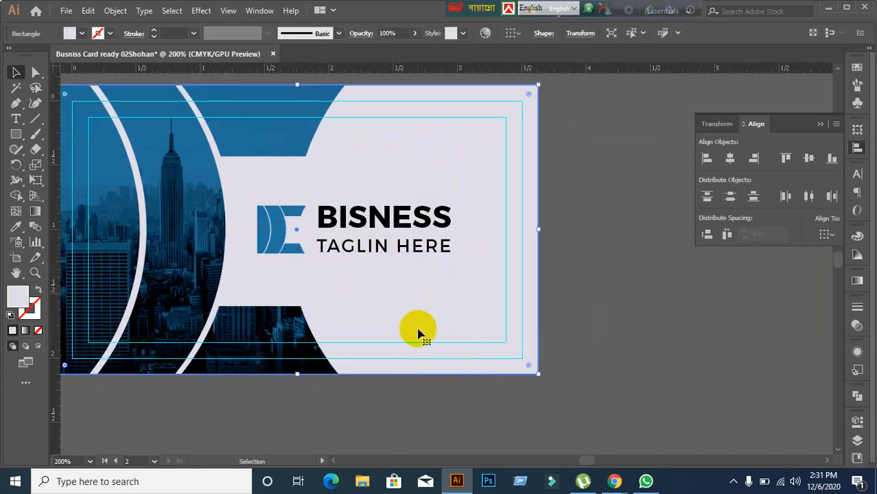
{"action": "left_click", "coordinate": [590, 327]}
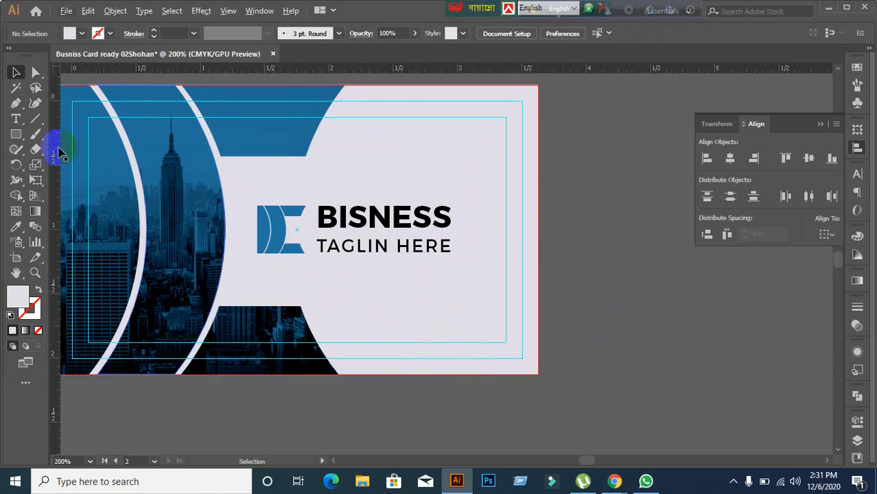
{"action": "left_click", "coordinate": [17, 135]}
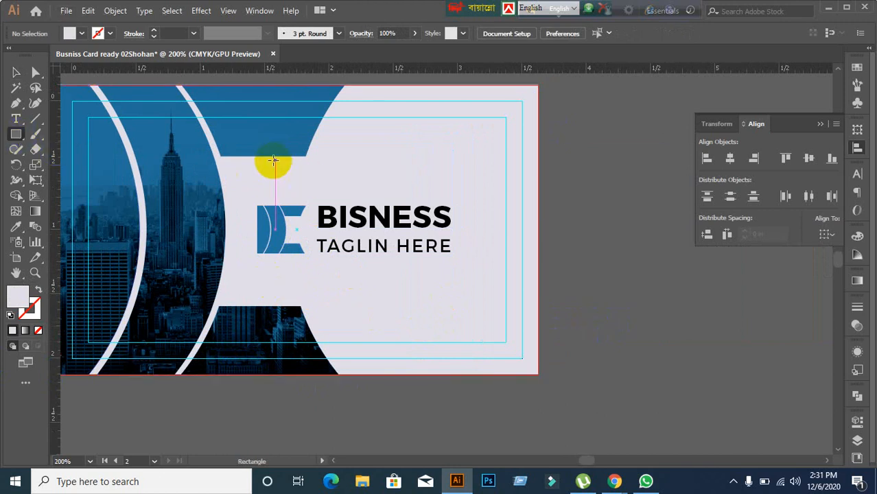
Step: Draw a red rectangle spanning the gap between the blue shapes and vertically centre the logo group on it
{"action": "left_click_drag", "start_coordinate": [275, 157], "coordinate": [358, 306]}
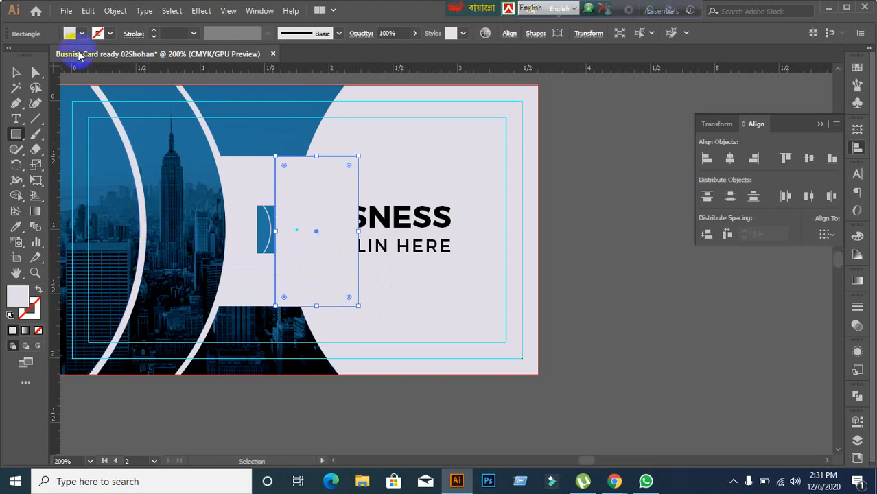
{"action": "left_click", "coordinate": [81, 34]}
{"action": "left_click", "coordinate": [45, 55]}
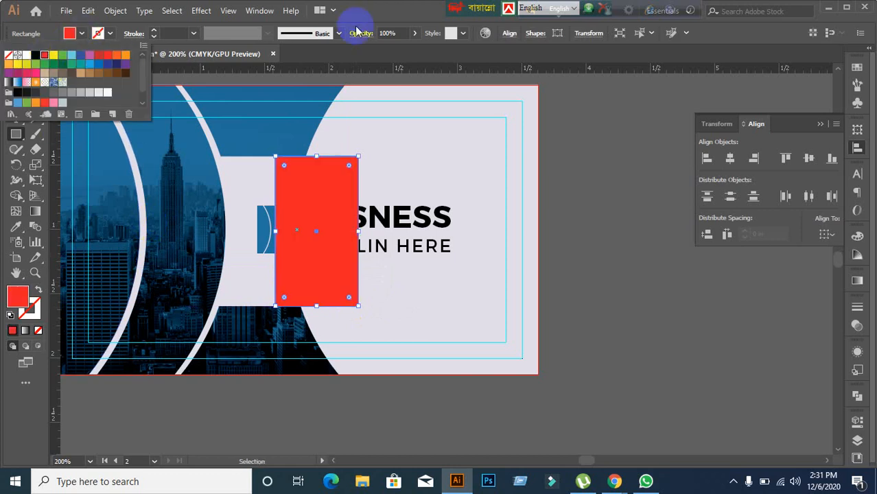
{"action": "left_click", "coordinate": [206, 68]}
{"action": "left_click", "coordinate": [16, 75]}
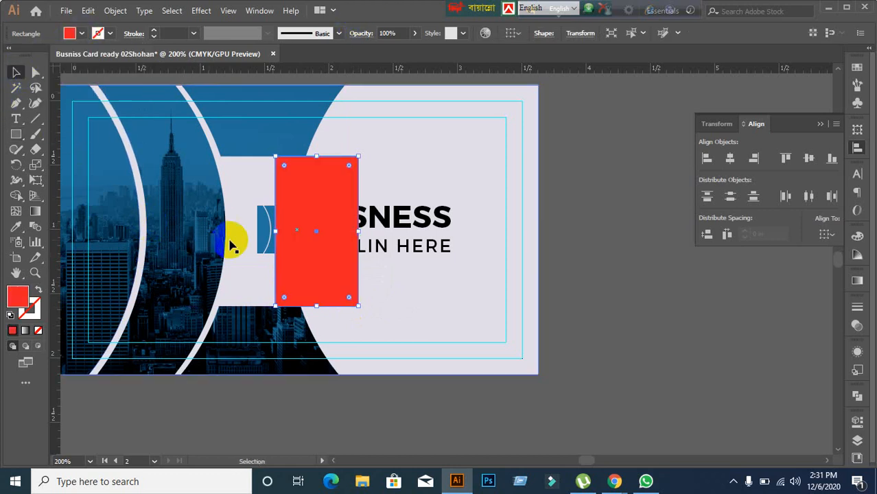
{"action": "left_click", "coordinate": [268, 235], "text": "shift"}
{"action": "left_click", "coordinate": [329, 280]}
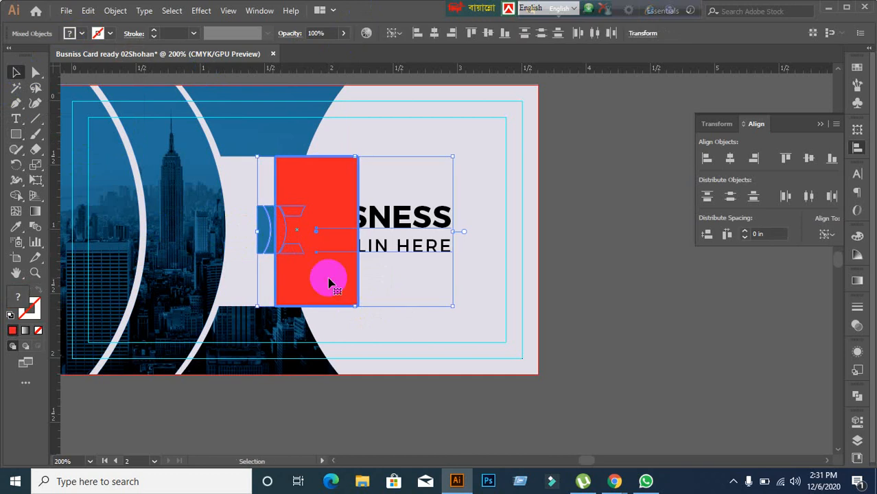
{"action": "left_click", "coordinate": [809, 159]}
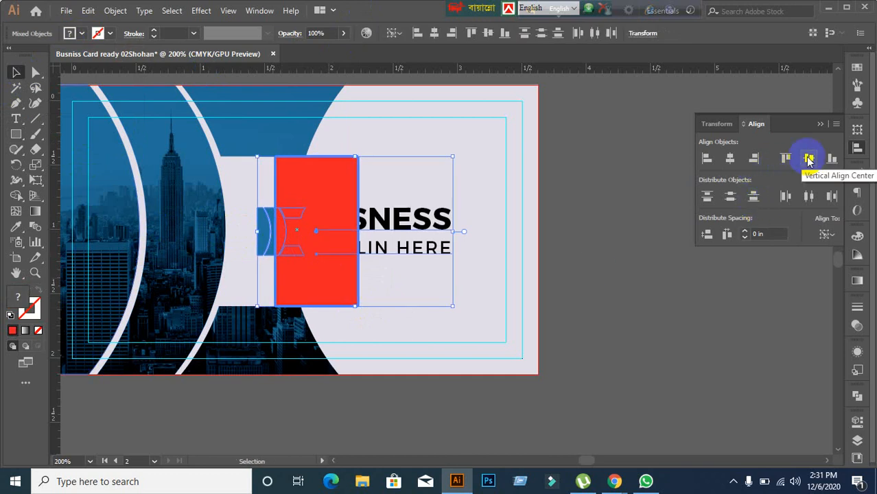
Step: Move the red reference rectangle off the card to the right
{"action": "left_click", "coordinate": [673, 309]}
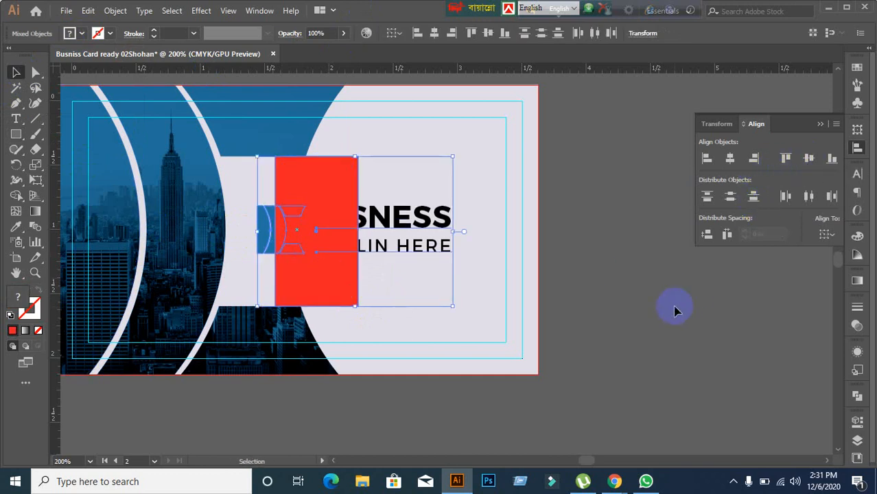
{"action": "left_click", "coordinate": [336, 296]}
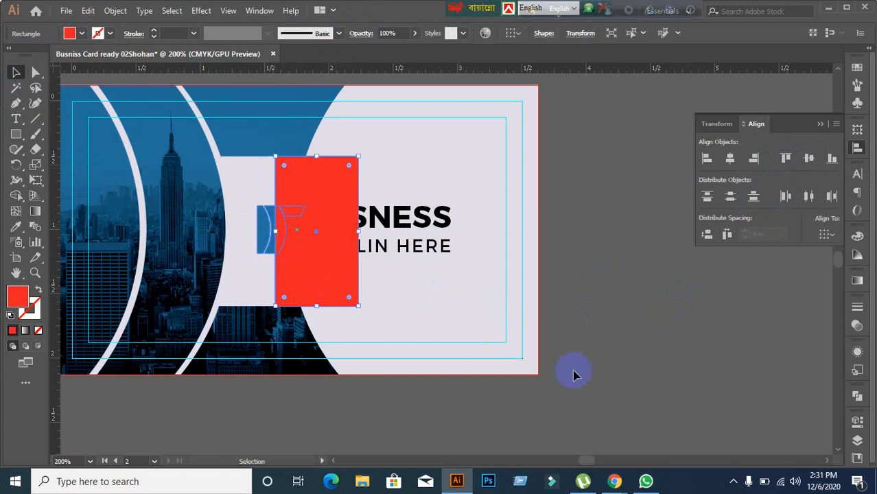
{"action": "left_click", "coordinate": [492, 288]}
{"action": "left_click", "coordinate": [357, 300]}
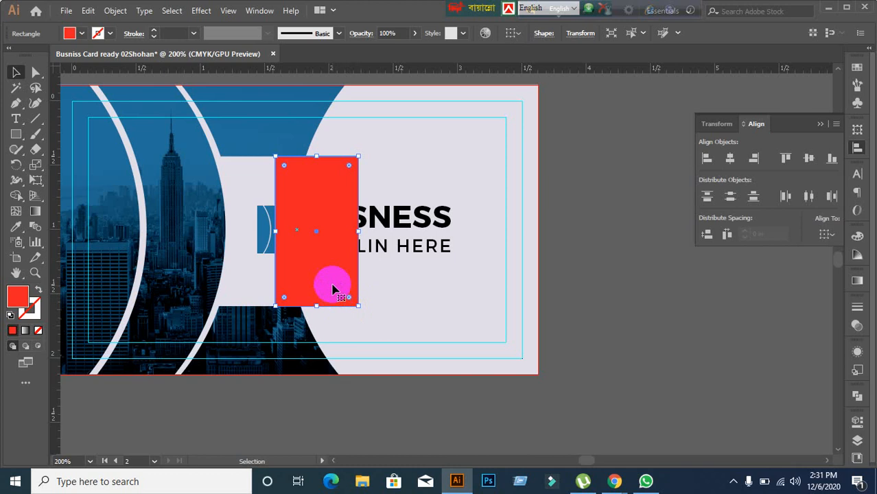
{"action": "left_click_drag", "start_coordinate": [332, 288], "coordinate": [574, 272]}
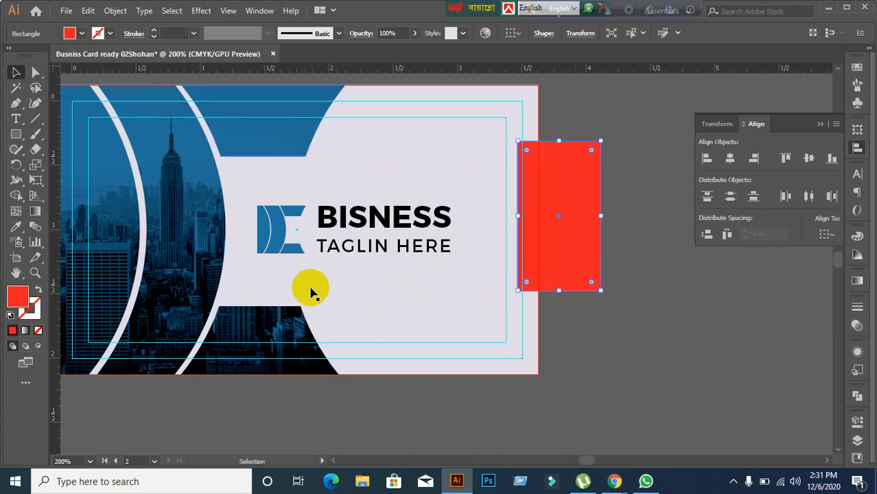
{"action": "left_click", "coordinate": [464, 413]}
Step: Set the logo group's Align To option to the artboard
{"action": "left_click", "coordinate": [385, 219]}
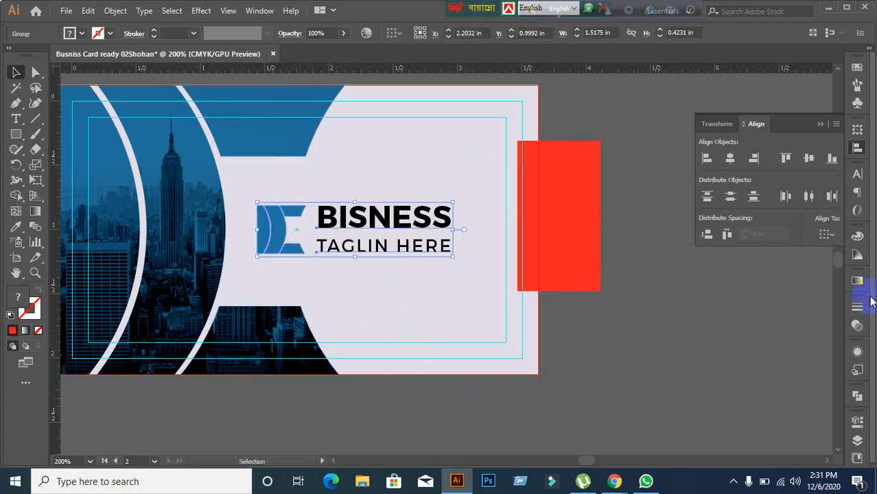
{"action": "left_click", "coordinate": [828, 238]}
{"action": "left_click", "coordinate": [796, 276]}
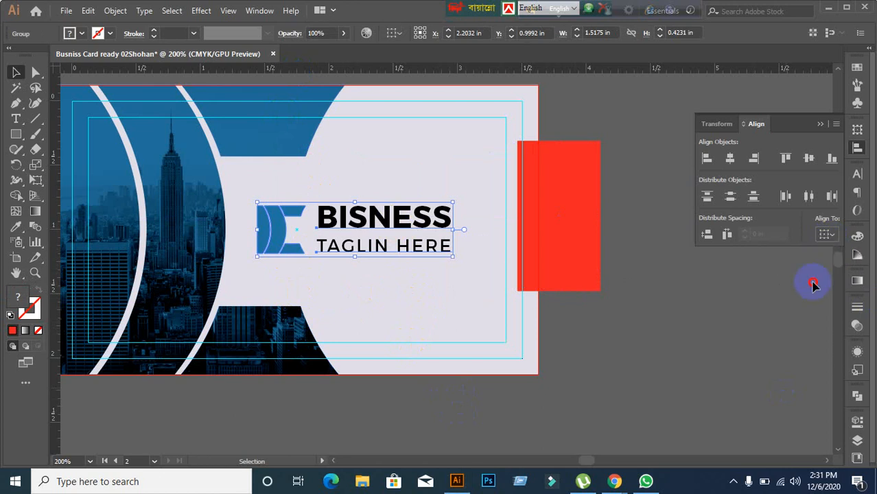
{"action": "left_click", "coordinate": [746, 344]}
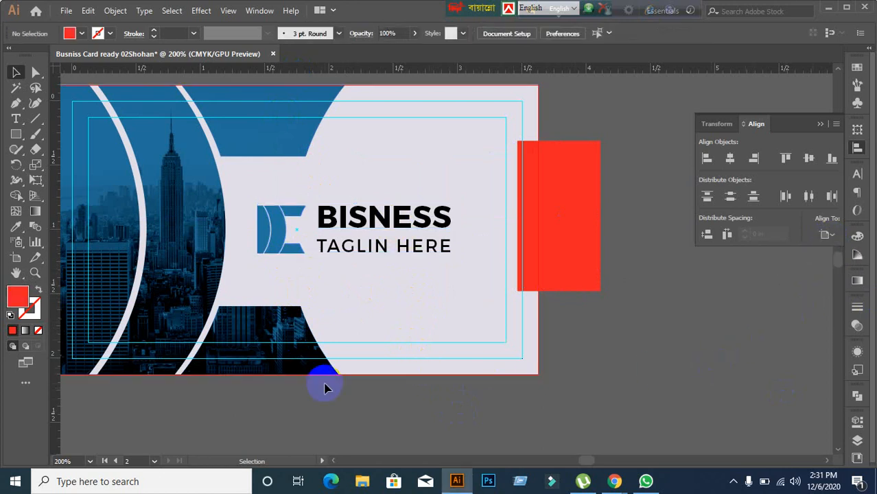
Step: Vertically centre the BISNESS logo and tagline group on the artboard
{"action": "left_click", "coordinate": [265, 156]}
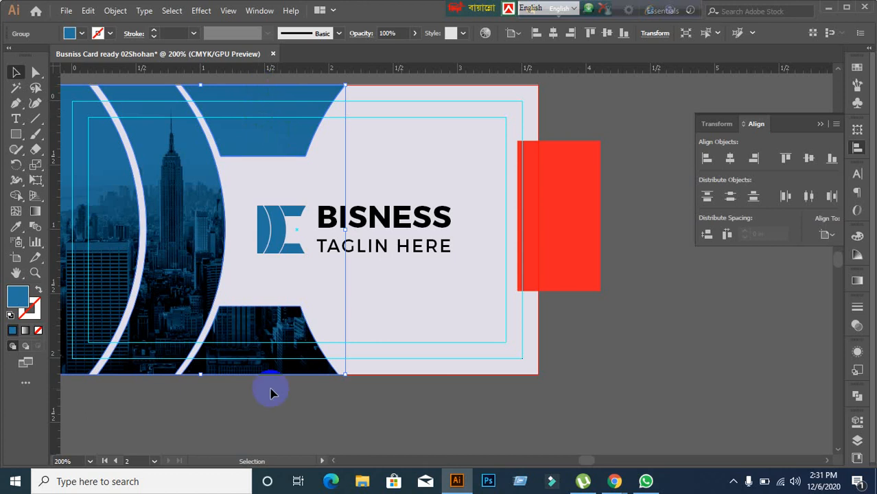
{"action": "left_click", "coordinate": [265, 443]}
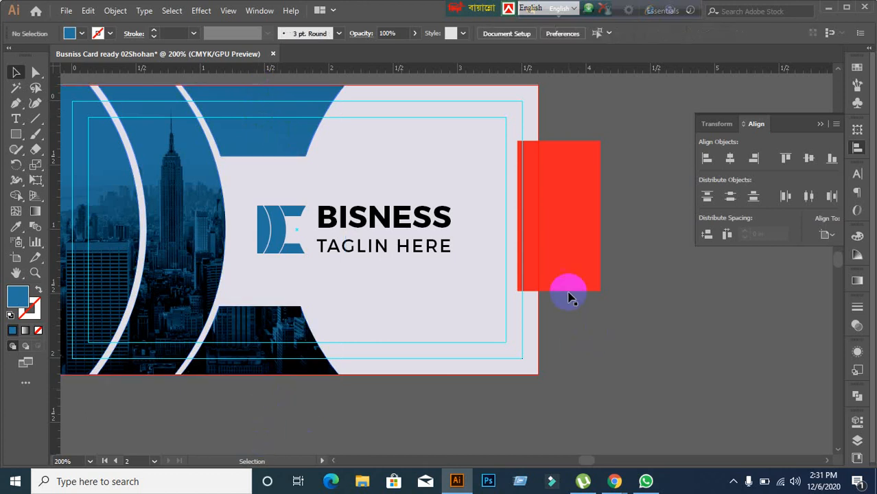
{"action": "left_click", "coordinate": [385, 207]}
{"action": "left_click", "coordinate": [823, 235]}
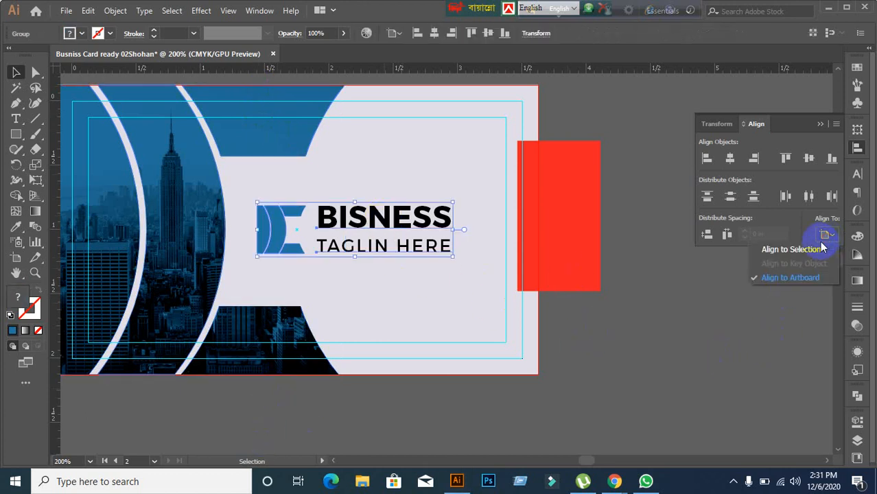
{"action": "left_click", "coordinate": [807, 271]}
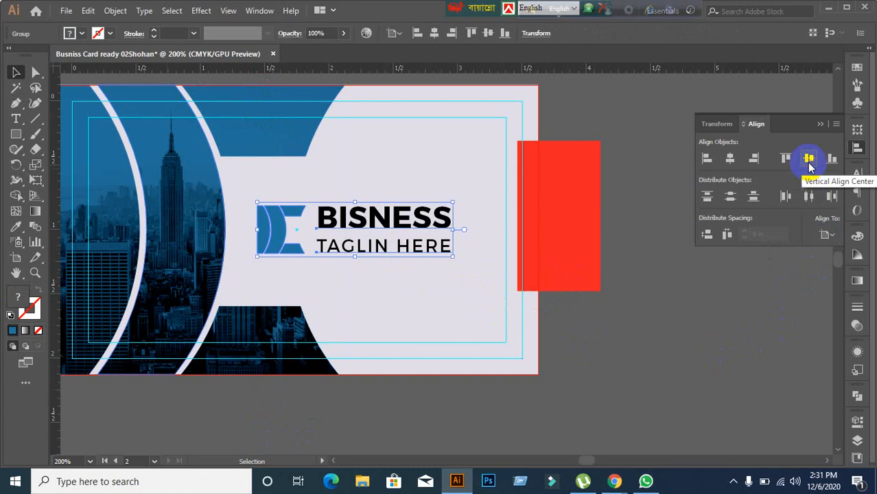
{"action": "left_click", "coordinate": [740, 317]}
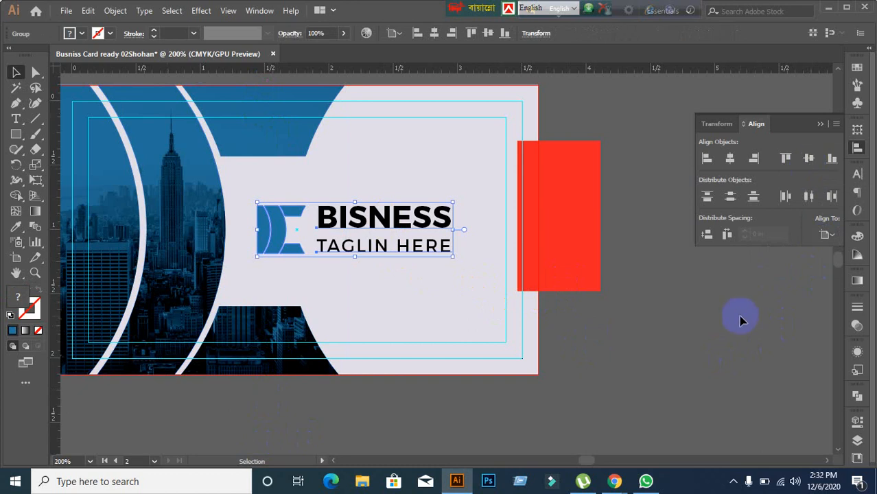
{"action": "left_click", "coordinate": [432, 298]}
{"action": "left_click", "coordinate": [624, 349]}
Step: Close the business card document without saving, then minimise Illustrator and Chrome
{"action": "scroll", "coordinate": [634, 356], "scroll_direction": "down", "scroll_amount": 1}
{"action": "scroll", "coordinate": [634, 355], "scroll_direction": "down", "scroll_amount": 1}
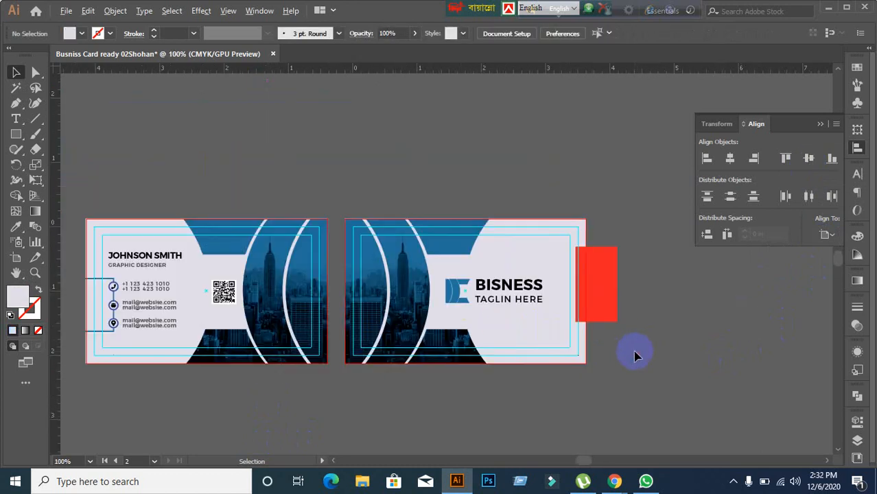
{"action": "left_click_drag", "start_coordinate": [397, 370], "coordinate": [401, 324]}
{"action": "scroll", "coordinate": [243, 328], "scroll_direction": "up", "scroll_amount": 1}
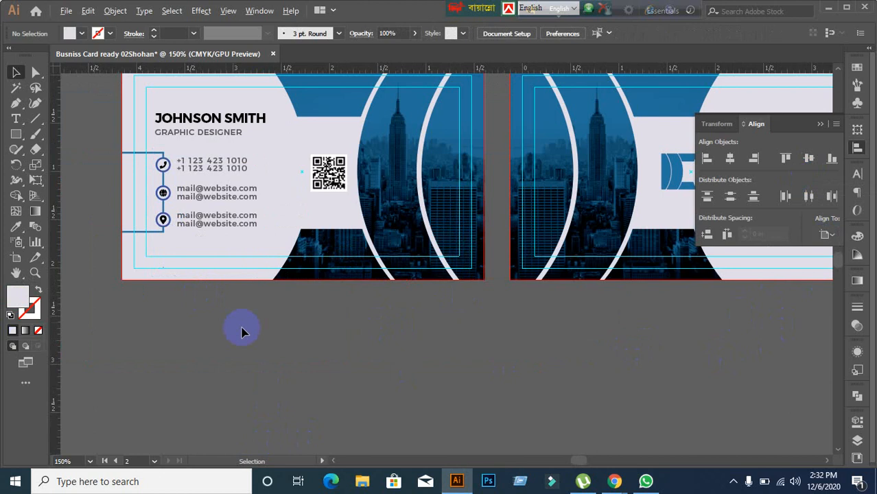
{"action": "scroll", "coordinate": [269, 334], "scroll_direction": "down", "scroll_amount": 1}
{"action": "left_click_drag", "start_coordinate": [442, 348], "coordinate": [345, 351]}
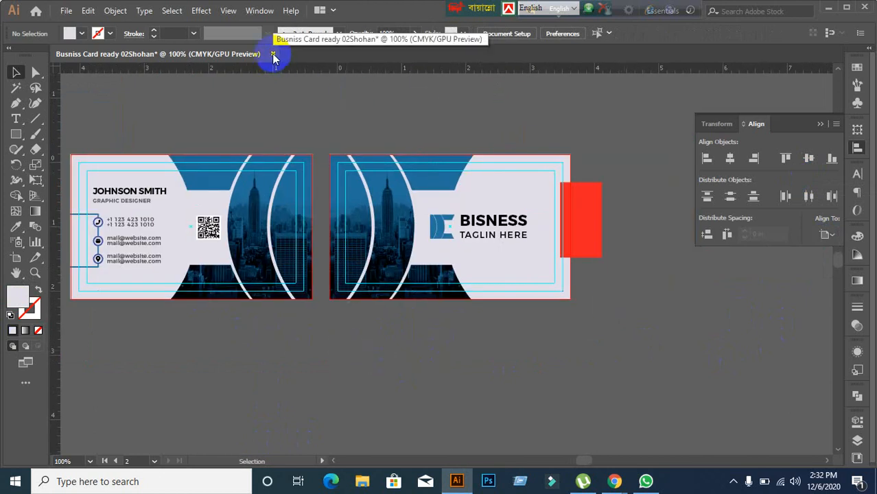
{"action": "left_click", "coordinate": [274, 55]}
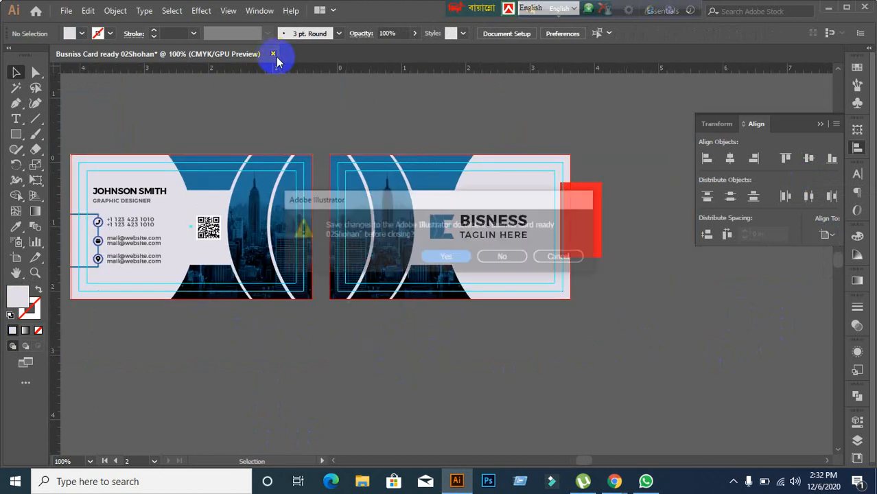
{"action": "left_click", "coordinate": [509, 263]}
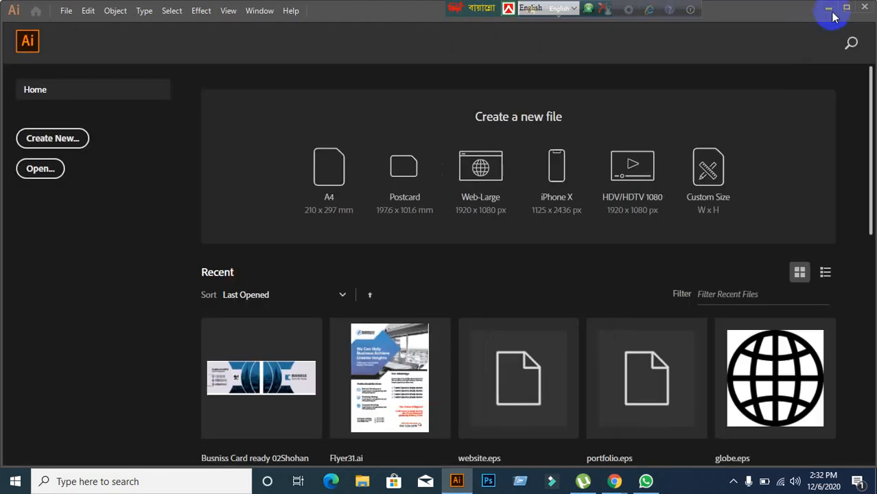
{"action": "left_click", "coordinate": [830, 10]}
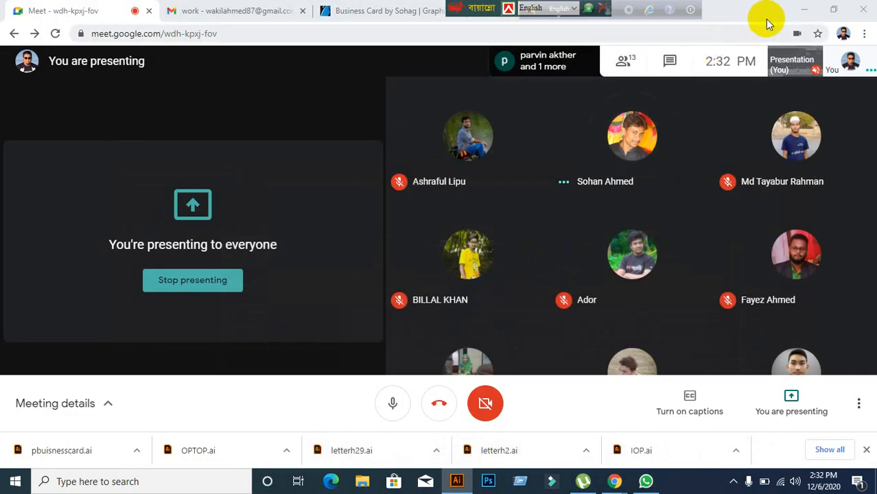
{"action": "left_click", "coordinate": [813, 11]}
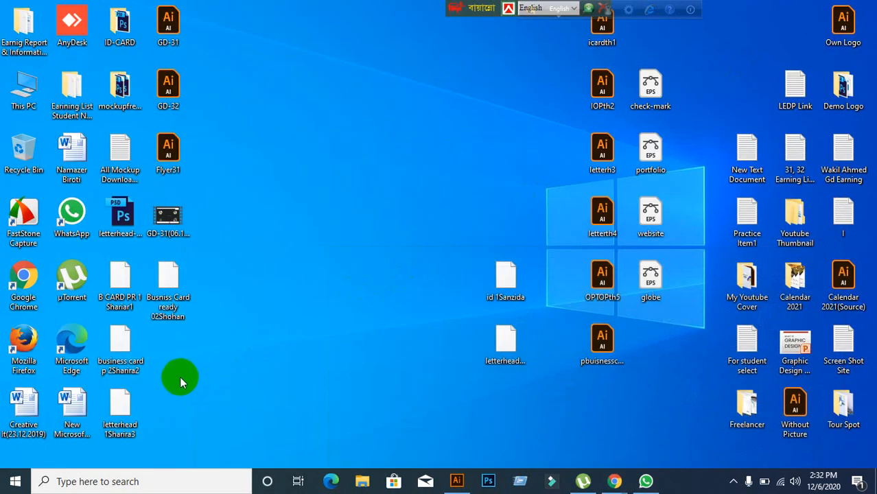
Step: Delete the business card file from the desktop and return to the Google Meet window in Chrome
{"action": "left_click", "coordinate": [168, 312]}
{"action": "key", "text": "Delete"}
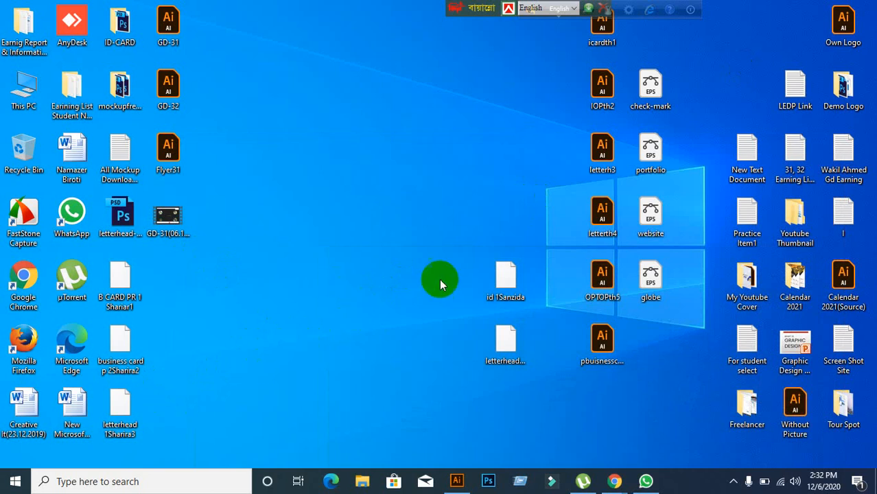
{"action": "mouse_move", "coordinate": [606, 483]}
{"action": "left_click", "coordinate": [541, 425]}
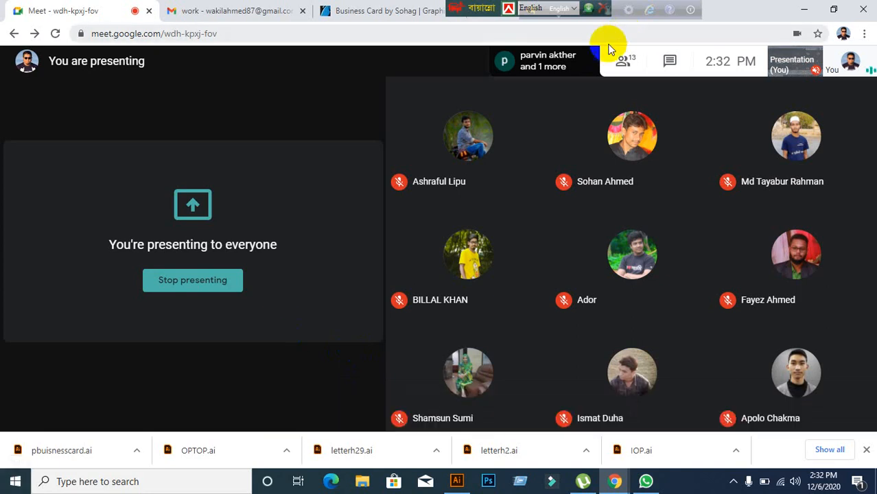
Step: Review the list of people in the call, then close the details panel
{"action": "left_click", "coordinate": [618, 60]}
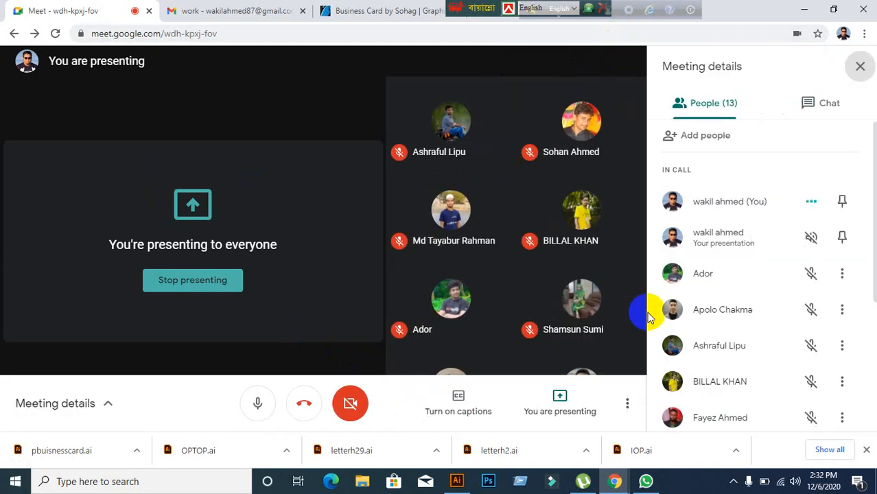
{"action": "scroll", "coordinate": [693, 258], "scroll_direction": "down", "scroll_amount": 1}
{"action": "scroll", "coordinate": [721, 275], "scroll_direction": "down", "scroll_amount": 2}
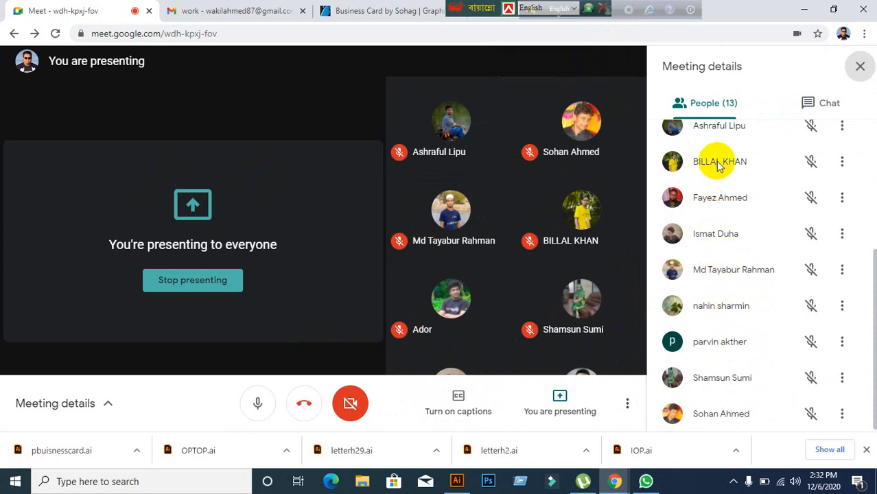
{"action": "scroll", "coordinate": [733, 175], "scroll_direction": "up", "scroll_amount": 2}
{"action": "scroll", "coordinate": [734, 179], "scroll_direction": "up", "scroll_amount": 3}
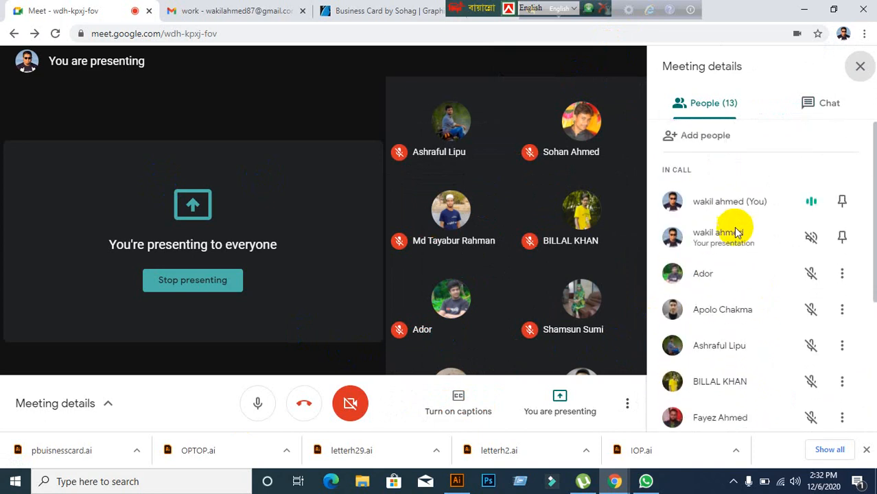
{"action": "scroll", "coordinate": [735, 234], "scroll_direction": "down", "scroll_amount": 5}
{"action": "left_click", "coordinate": [860, 66]}
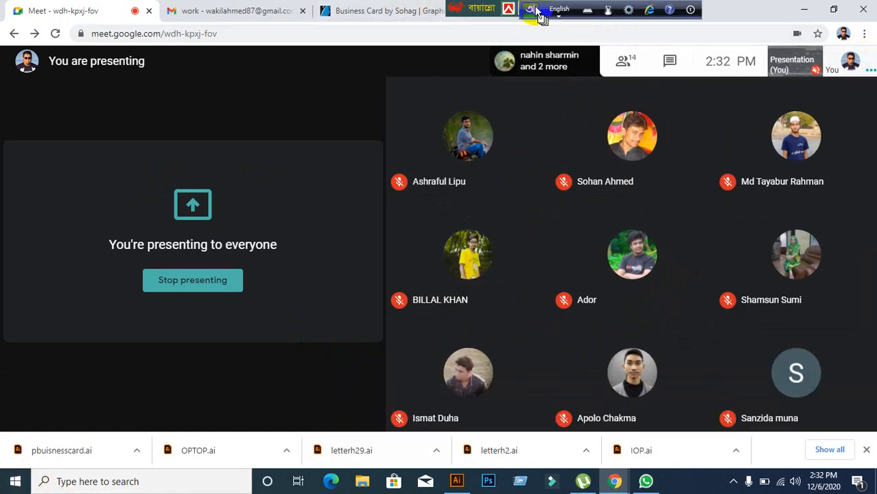
Step: Move the floating keyboard toolbars aside and admit the waiting student into the call
{"action": "left_click_drag", "start_coordinate": [537, 10], "coordinate": [682, 9]}
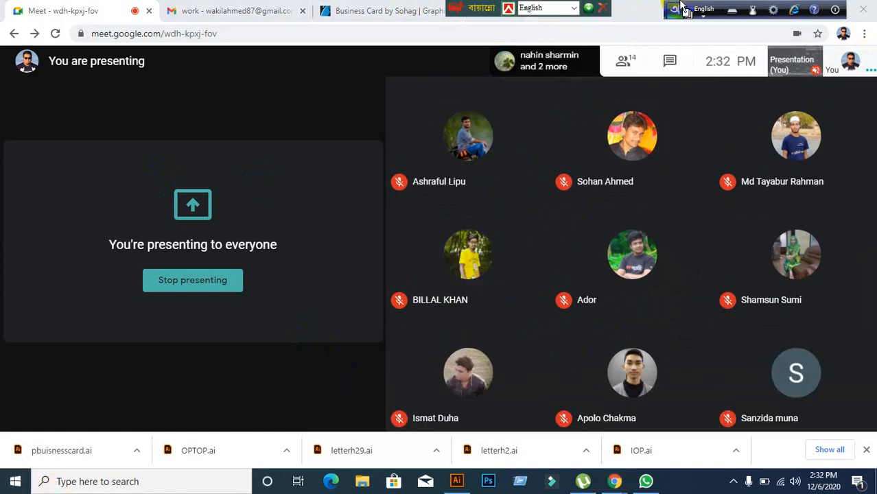
{"action": "left_click", "coordinate": [835, 10]}
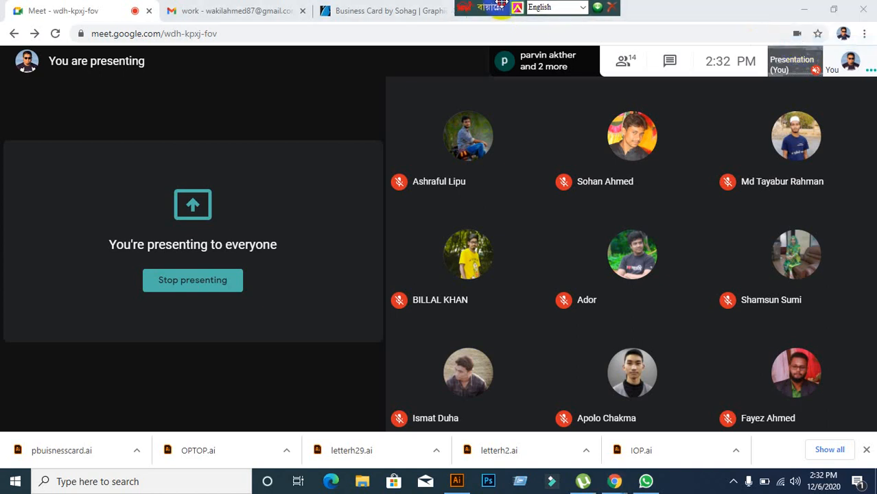
{"action": "left_click_drag", "start_coordinate": [501, 5], "coordinate": [609, 7]}
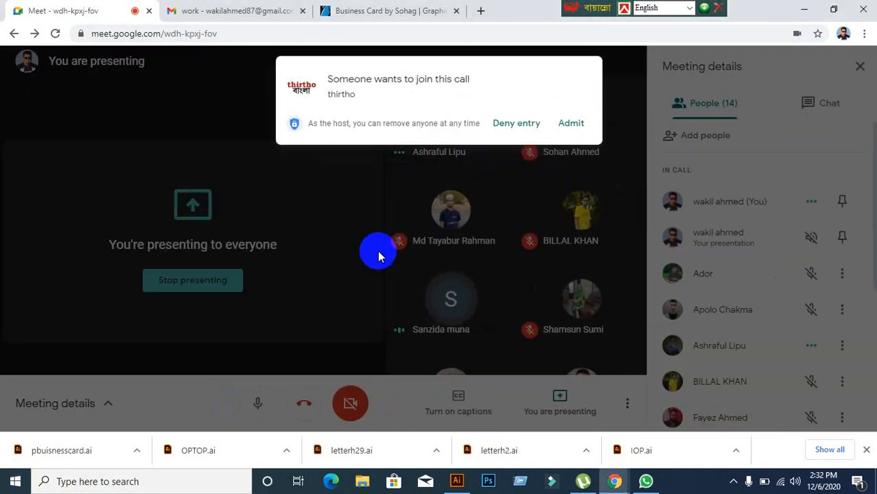
{"action": "left_click", "coordinate": [571, 123]}
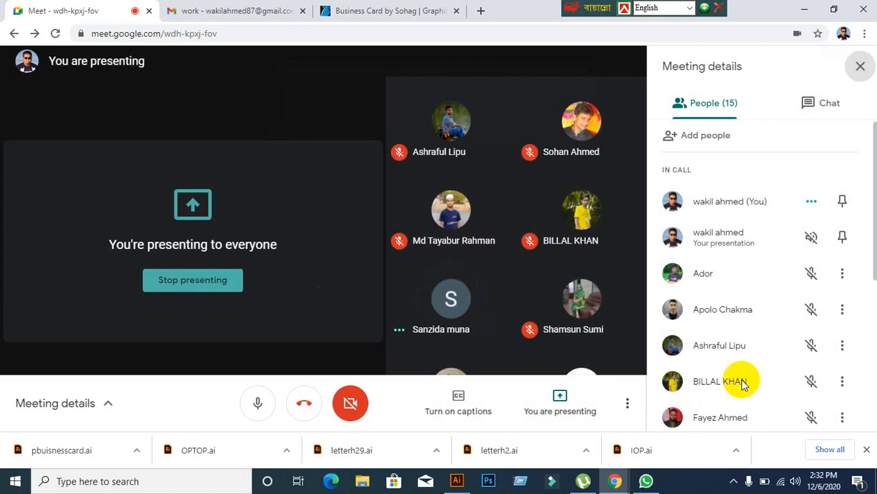
Step: Close the meeting details panel and minimise Chrome to reveal the desktop
{"action": "scroll", "coordinate": [741, 384], "scroll_direction": "down", "scroll_amount": 4}
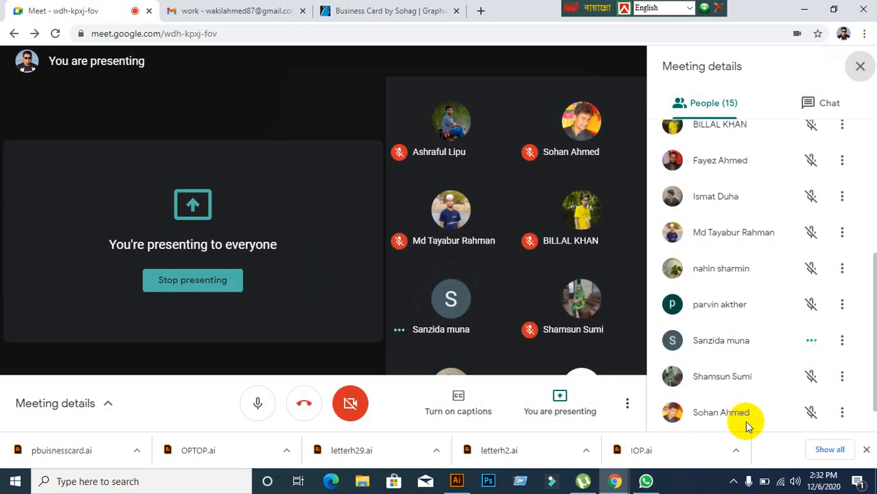
{"action": "scroll", "coordinate": [744, 420], "scroll_direction": "down", "scroll_amount": 1}
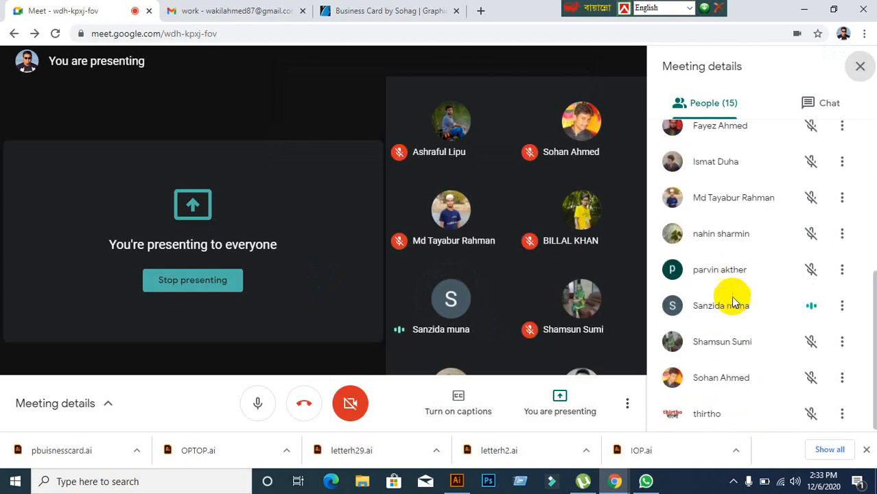
{"action": "left_click", "coordinate": [859, 67]}
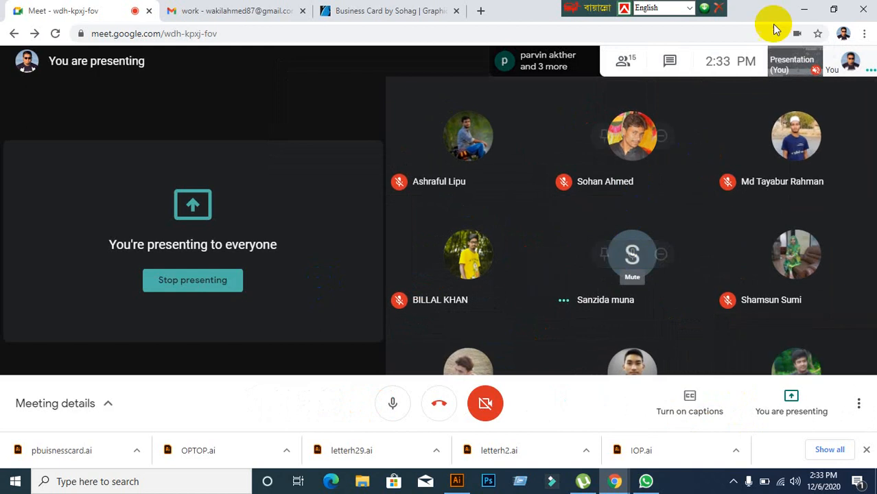
{"action": "left_click", "coordinate": [804, 9]}
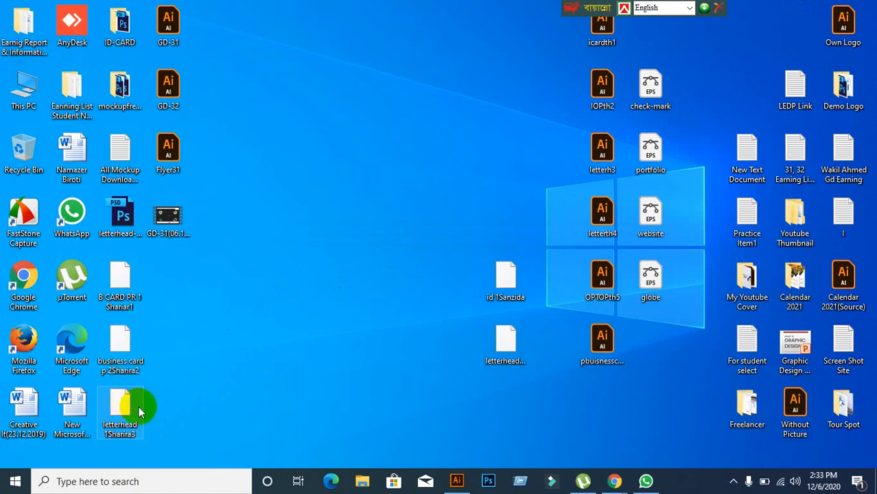
Step: Pick the student's ID card file on the desktop and drag it onto Illustrator to open it
{"action": "left_click", "coordinate": [72, 426]}
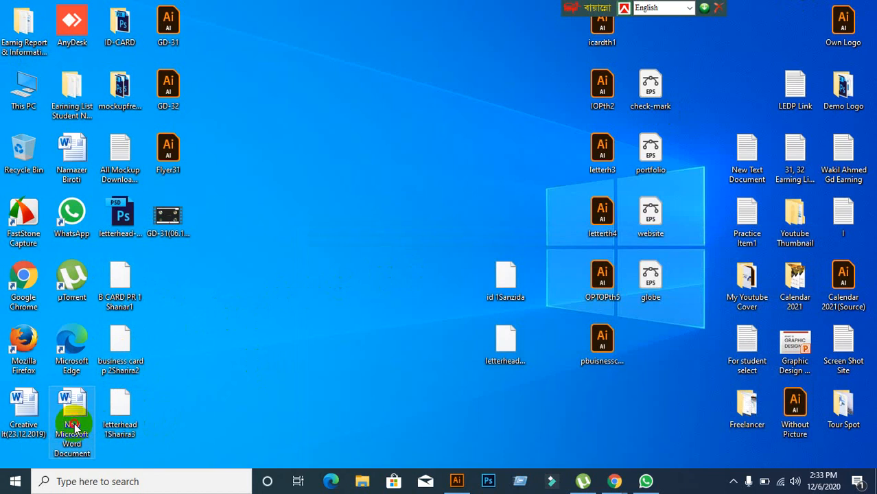
{"action": "left_click", "coordinate": [505, 346]}
{"action": "left_click", "coordinate": [500, 279]}
{"action": "left_click", "coordinate": [500, 346]}
{"action": "left_click", "coordinate": [503, 279]}
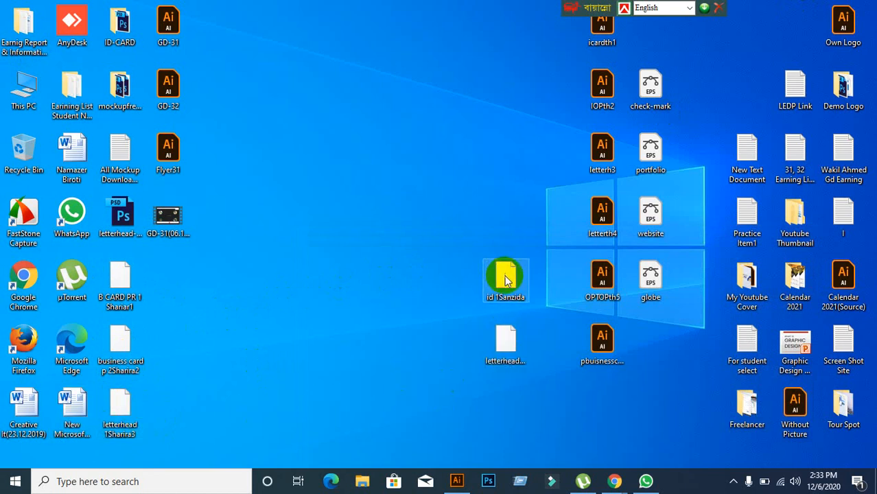
{"action": "left_click", "coordinate": [508, 338]}
{"action": "left_click", "coordinate": [515, 279]}
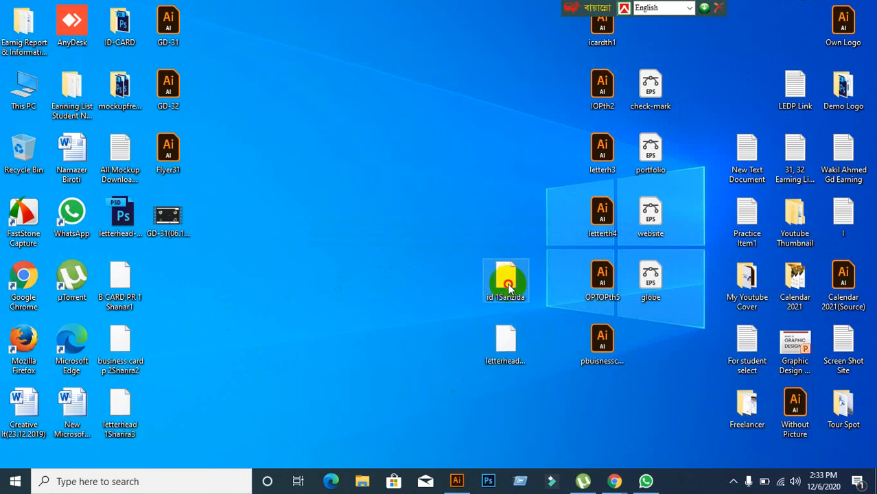
{"action": "left_click_drag", "start_coordinate": [508, 288], "coordinate": [421, 6]}
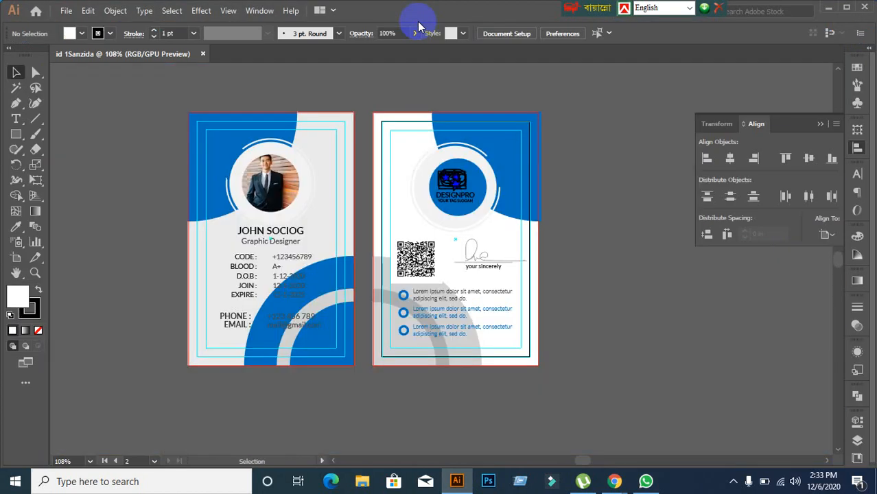
{"action": "scroll", "coordinate": [265, 270], "scroll_direction": "up", "scroll_amount": 1}
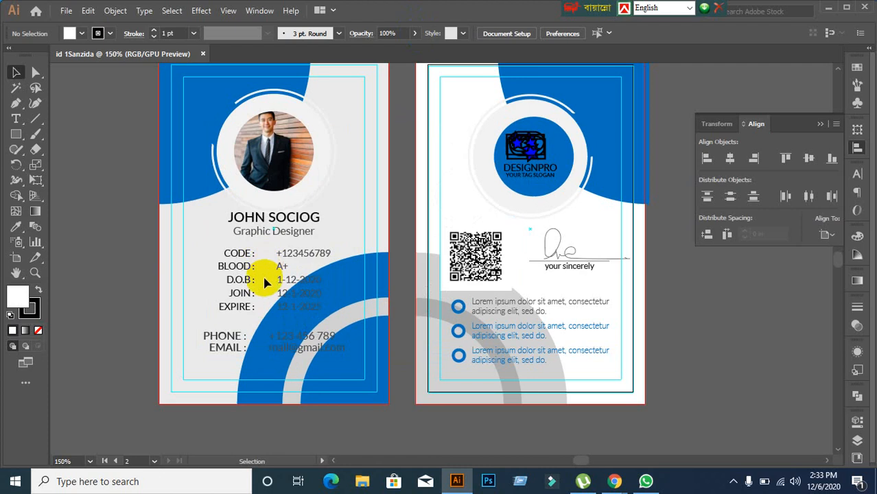
{"action": "scroll", "coordinate": [254, 250], "scroll_direction": "up", "scroll_amount": 1}
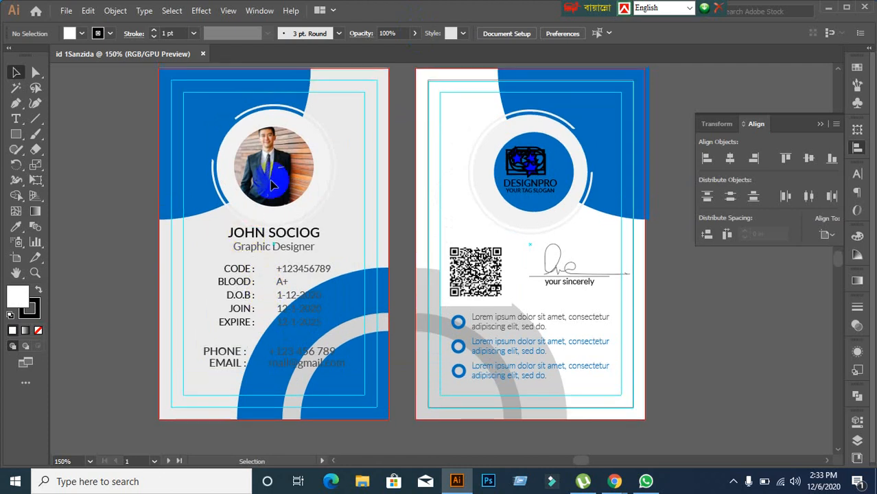
{"action": "left_click", "coordinate": [135, 245]}
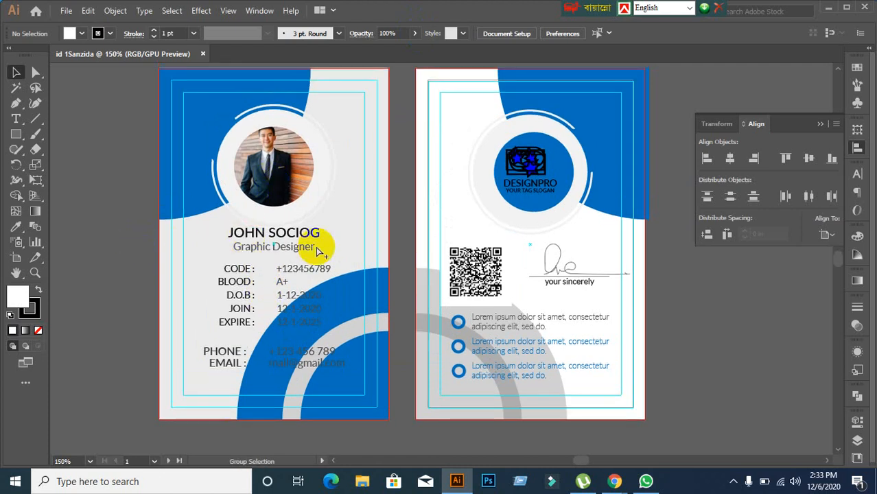
{"action": "key", "text": "ctrl+alt+2"}
{"action": "left_click", "coordinate": [144, 268]}
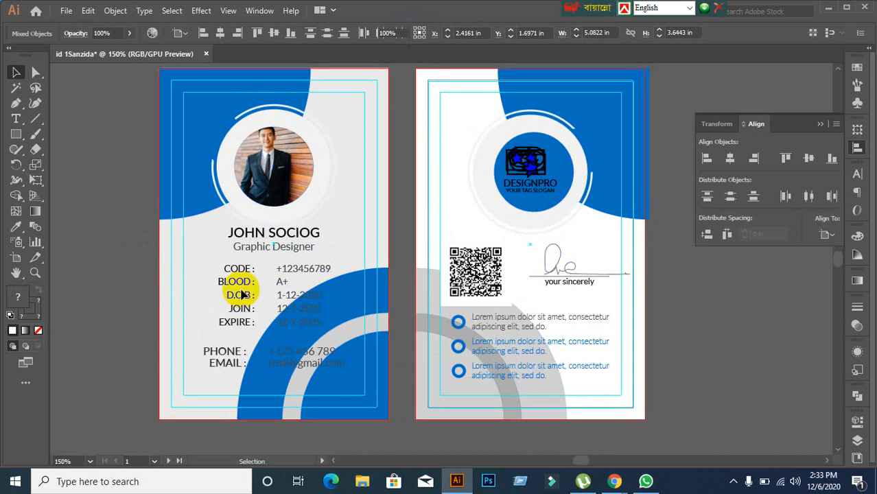
{"action": "scroll", "coordinate": [556, 199], "scroll_direction": "up", "scroll_amount": 1}
{"action": "left_click", "coordinate": [521, 157]}
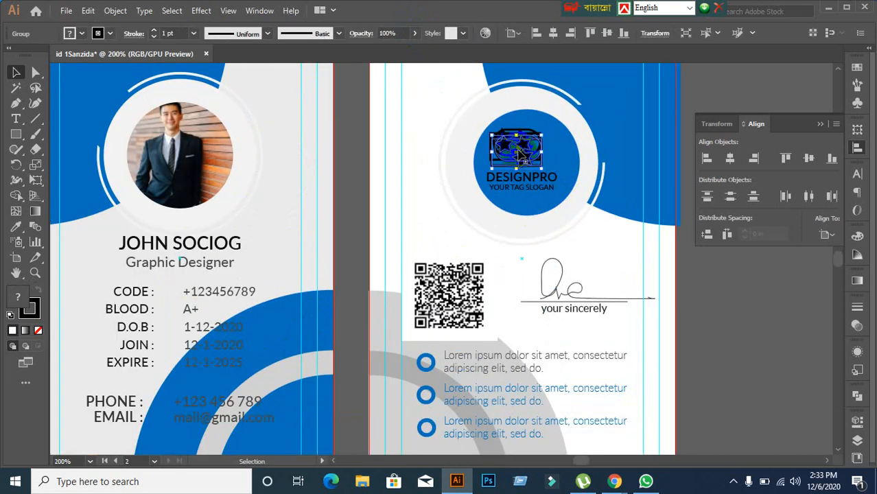
{"action": "left_click_drag", "start_coordinate": [520, 152], "coordinate": [677, 260]}
{"action": "key", "text": "ctrl+z"}
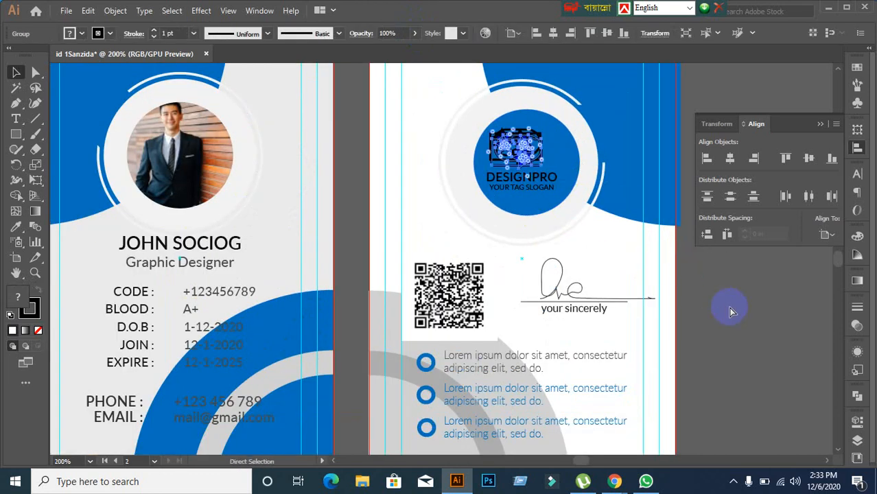
{"action": "left_click", "coordinate": [729, 311]}
{"action": "left_click_drag", "start_coordinate": [514, 157], "coordinate": [683, 278]}
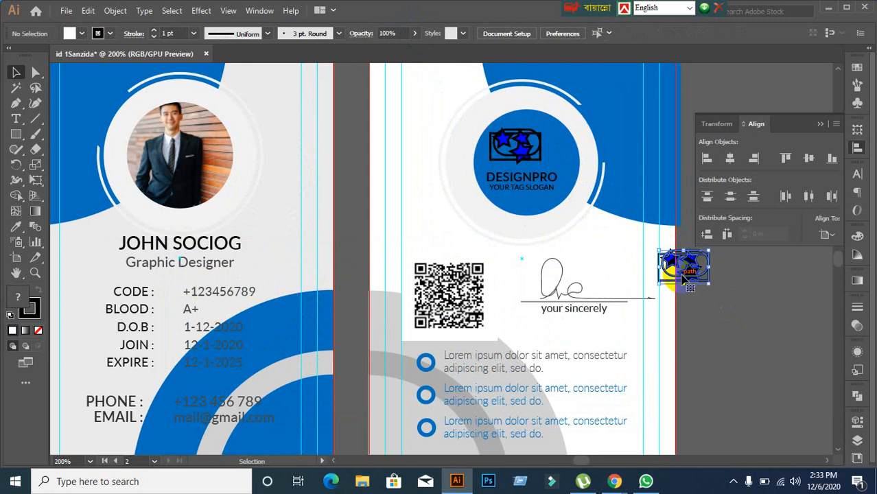
{"action": "key", "text": "ctrl+z"}
{"action": "left_click", "coordinate": [728, 298]}
{"action": "scroll", "coordinate": [331, 290], "scroll_direction": "down", "scroll_amount": 1}
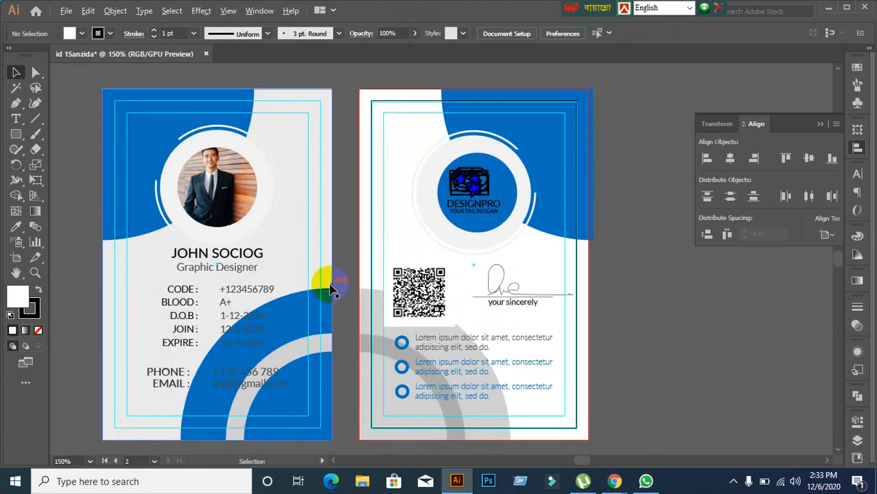
{"action": "scroll", "coordinate": [294, 294], "scroll_direction": "up", "scroll_amount": 1}
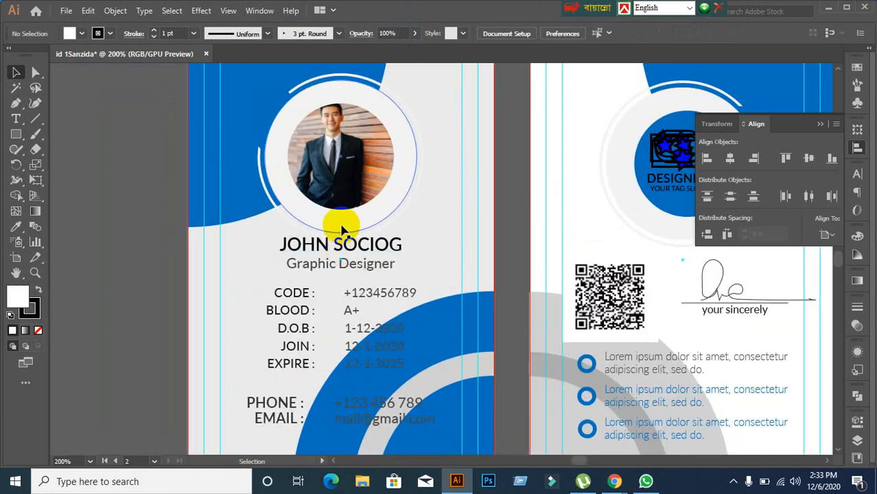
{"action": "scroll", "coordinate": [342, 231], "scroll_direction": "up", "scroll_amount": 1}
{"action": "left_click", "coordinate": [316, 193]}
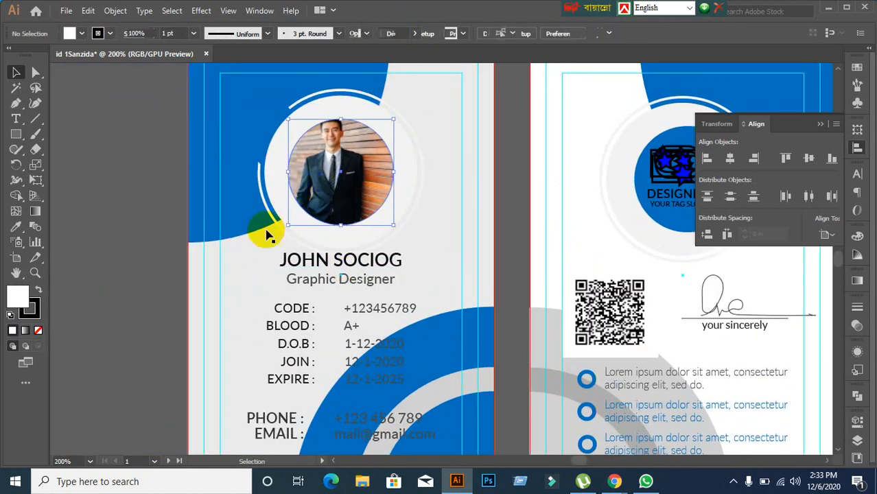
{"action": "left_click", "coordinate": [153, 247]}
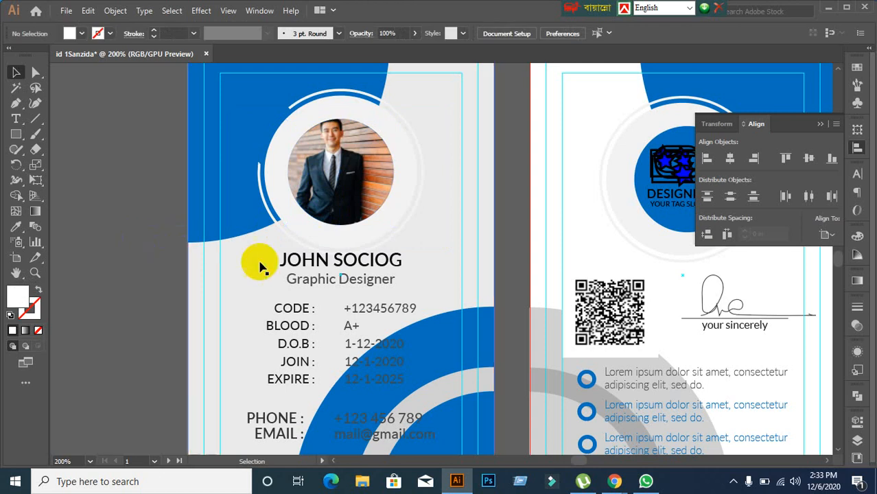
{"action": "scroll", "coordinate": [340, 255], "scroll_direction": "down", "scroll_amount": 1}
{"action": "left_click_drag", "start_coordinate": [411, 254], "coordinate": [289, 229]}
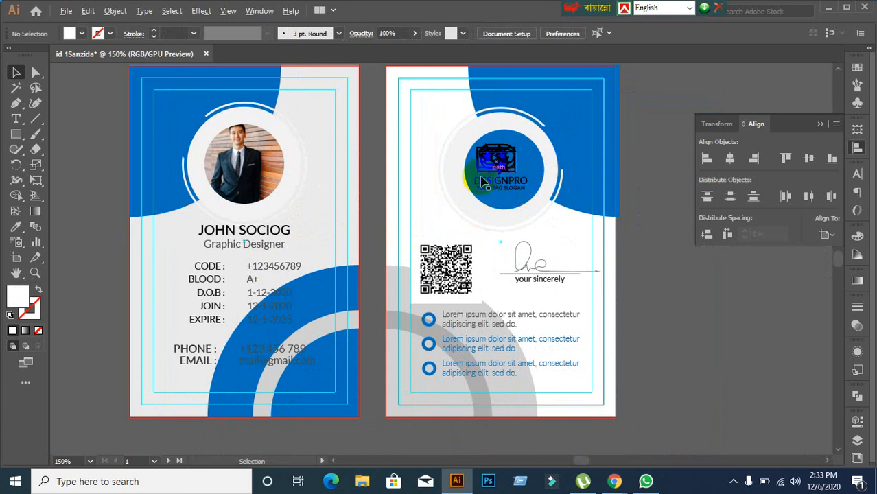
Step: Inspect the stacked logo on the back card and pan so both ID cards show
{"action": "scroll", "coordinate": [511, 170], "scroll_direction": "up", "scroll_amount": 1}
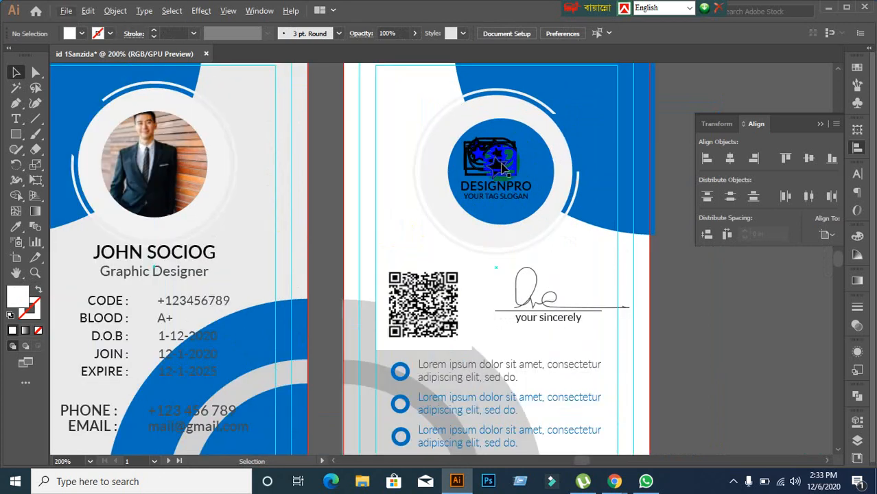
{"action": "scroll", "coordinate": [504, 168], "scroll_direction": "up", "scroll_amount": 1}
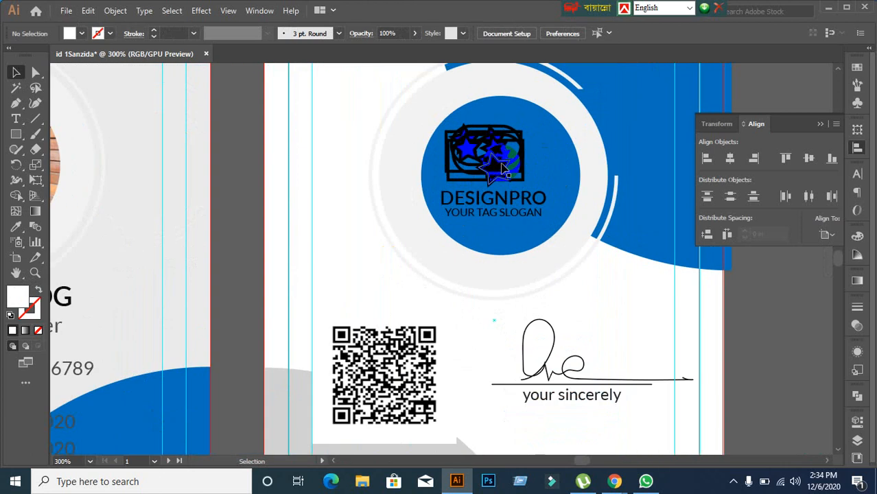
{"action": "left_click", "coordinate": [504, 168]}
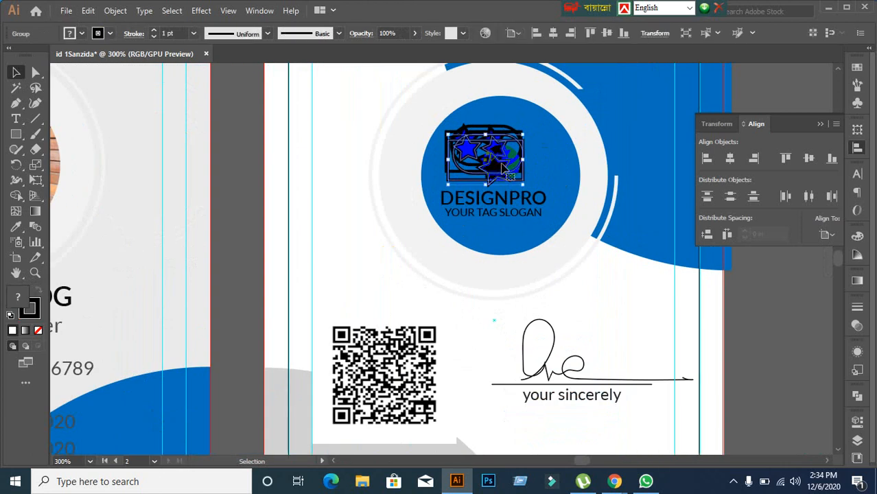
{"action": "left_click", "coordinate": [233, 288]}
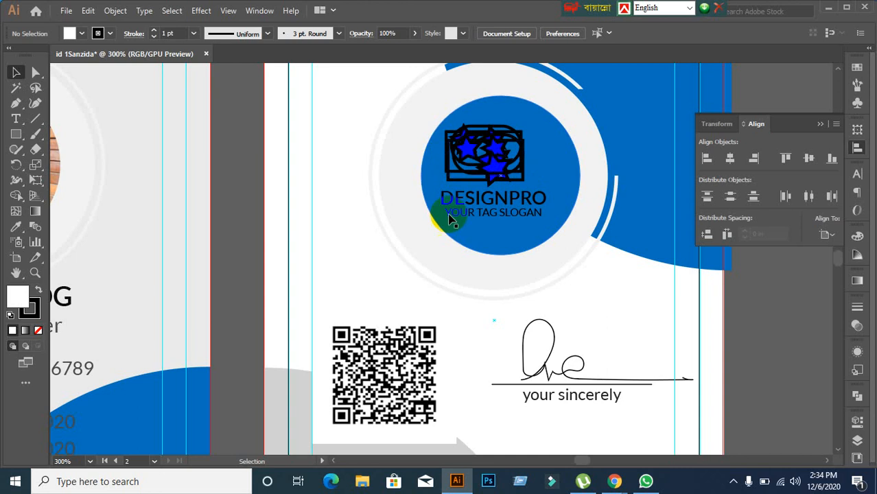
{"action": "scroll", "coordinate": [260, 299], "scroll_direction": "down", "scroll_amount": 1}
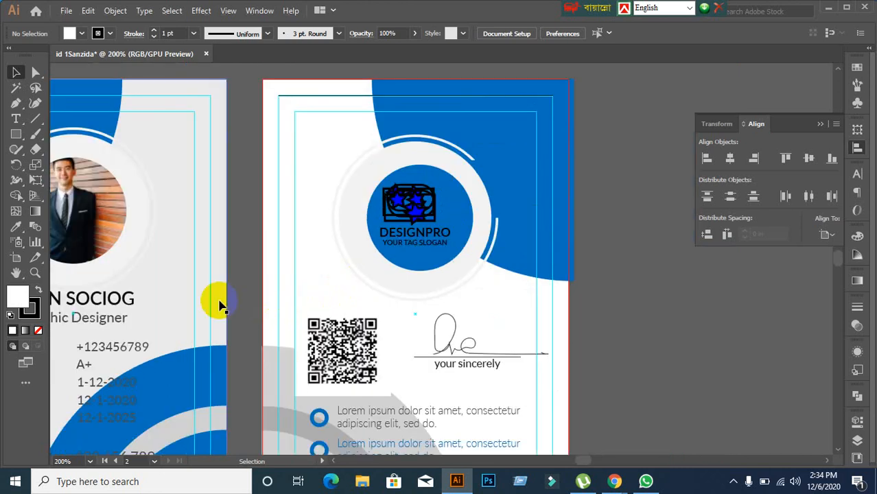
{"action": "left_click_drag", "start_coordinate": [215, 297], "coordinate": [303, 275]}
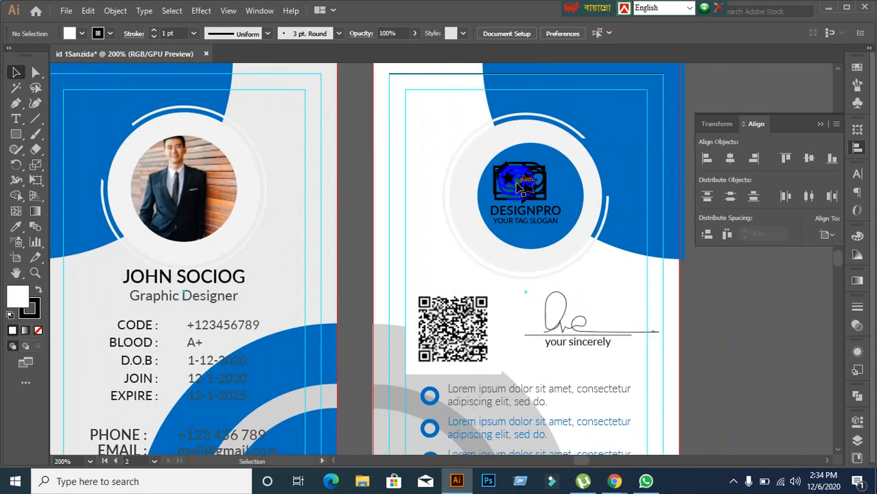
Step: Pull the duplicate logo off the circle, undo the stray move, and delete the extra copy
{"action": "left_click_drag", "start_coordinate": [520, 185], "coordinate": [750, 314]}
{"action": "left_click_drag", "start_coordinate": [525, 189], "coordinate": [749, 358]}
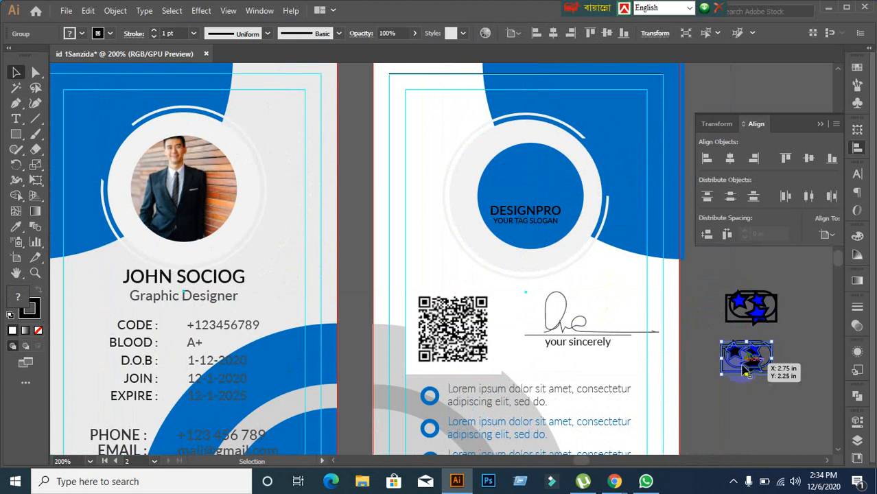
{"action": "key", "text": "ctrl+z"}
{"action": "left_click", "coordinate": [601, 288]}
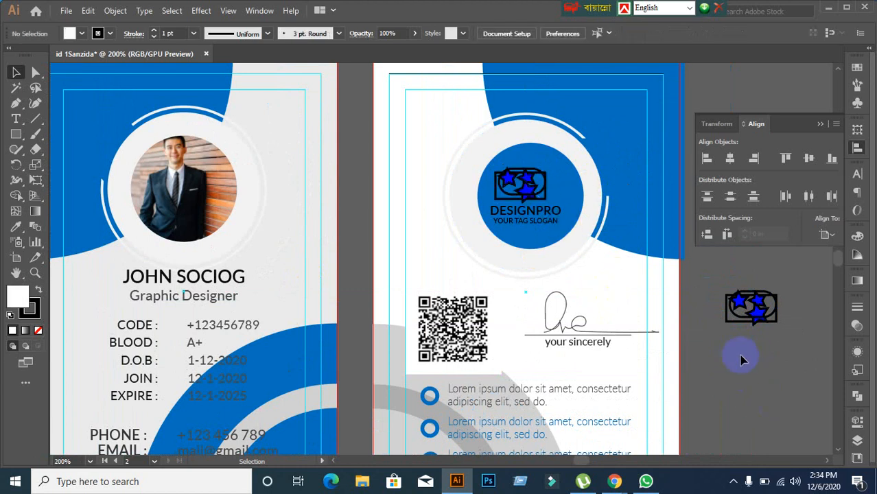
{"action": "left_click", "coordinate": [748, 308]}
{"action": "left_click", "coordinate": [777, 384]}
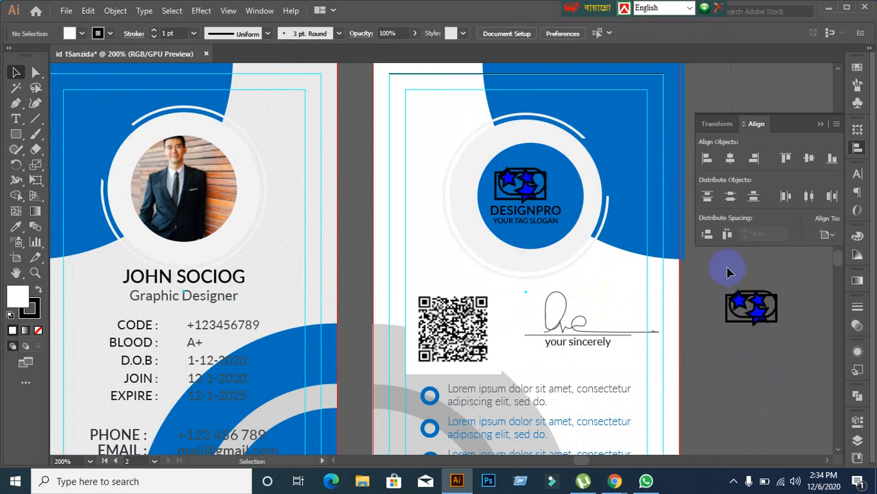
{"action": "left_click_drag", "start_coordinate": [728, 269], "coordinate": [807, 407]}
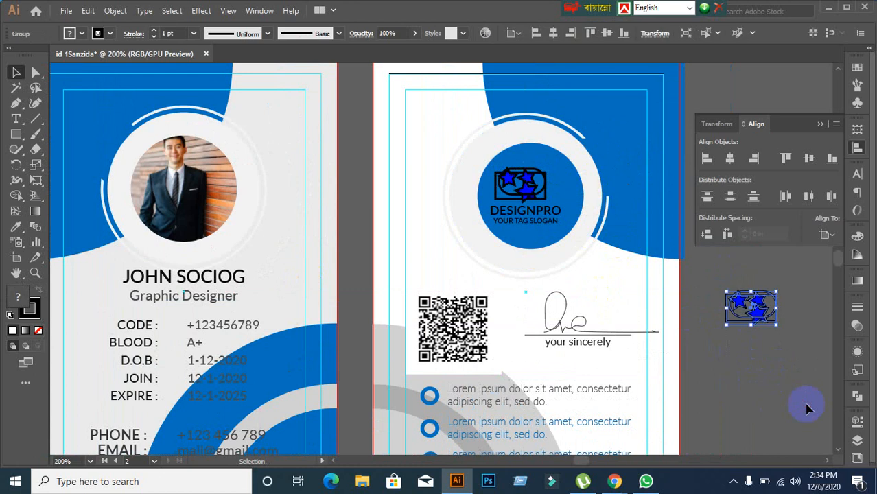
{"action": "key", "text": "Delete"}
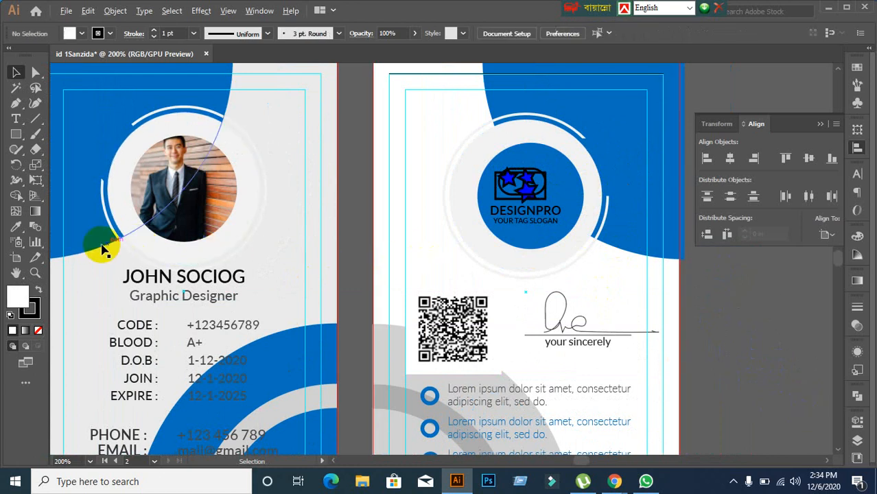
{"action": "scroll", "coordinate": [102, 248], "scroll_direction": "up", "scroll_amount": 1}
{"action": "scroll", "coordinate": [173, 250], "scroll_direction": "down", "scroll_amount": 1}
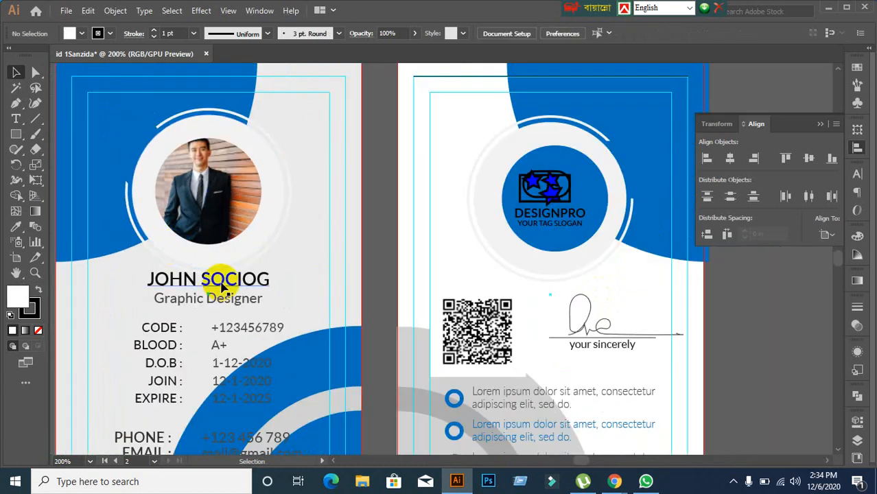
{"action": "left_click_drag", "start_coordinate": [222, 287], "coordinate": [350, 278]}
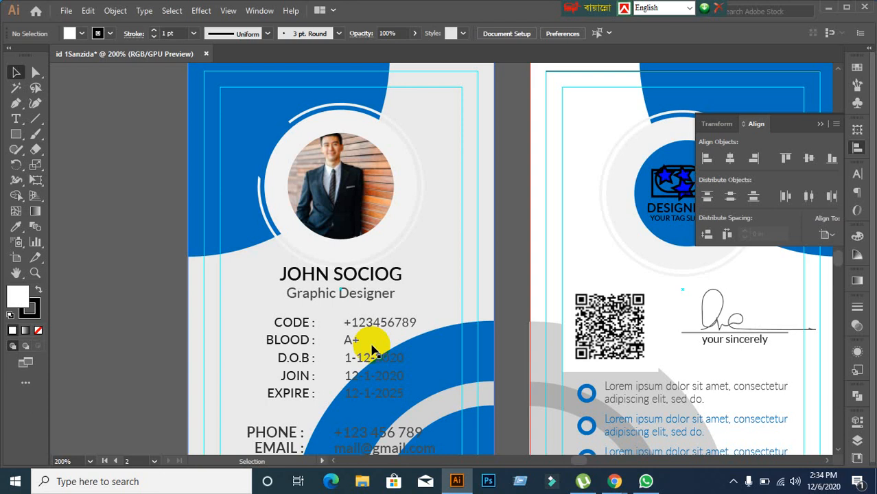
Step: Release the photo's circular mask, undo it, and pan the card rightward
{"action": "left_click", "coordinate": [355, 199]}
{"action": "right_click", "coordinate": [362, 205]}
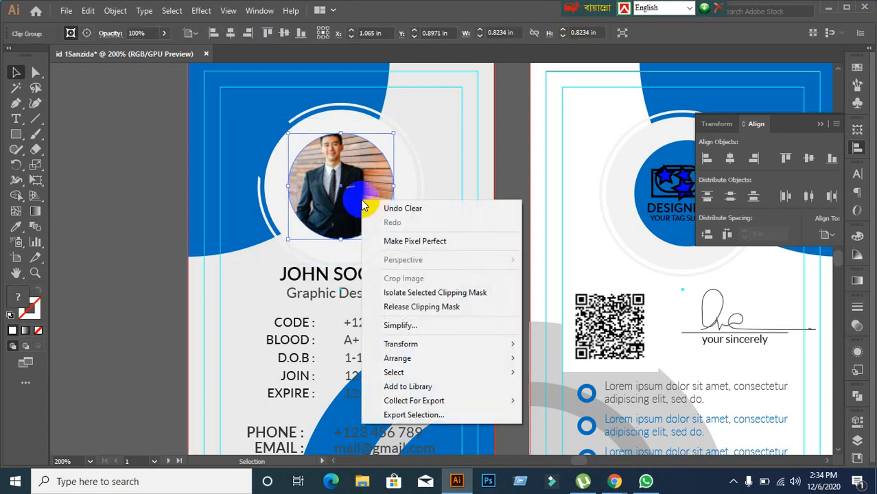
{"action": "left_click", "coordinate": [388, 307]}
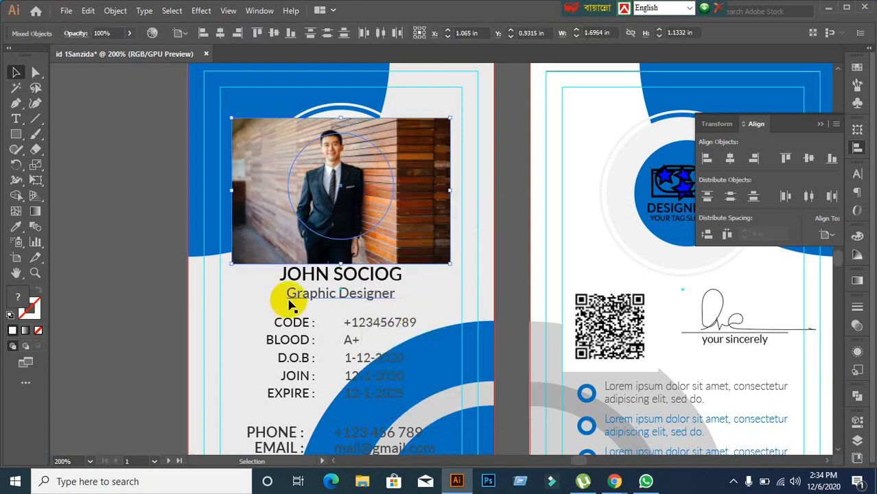
{"action": "left_click", "coordinate": [175, 296]}
{"action": "key", "text": "ctrl+z"}
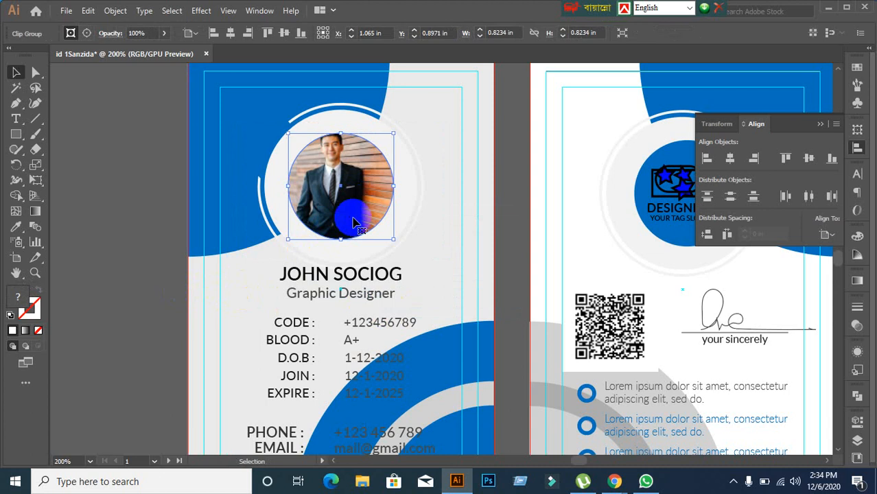
{"action": "left_click", "coordinate": [144, 273]}
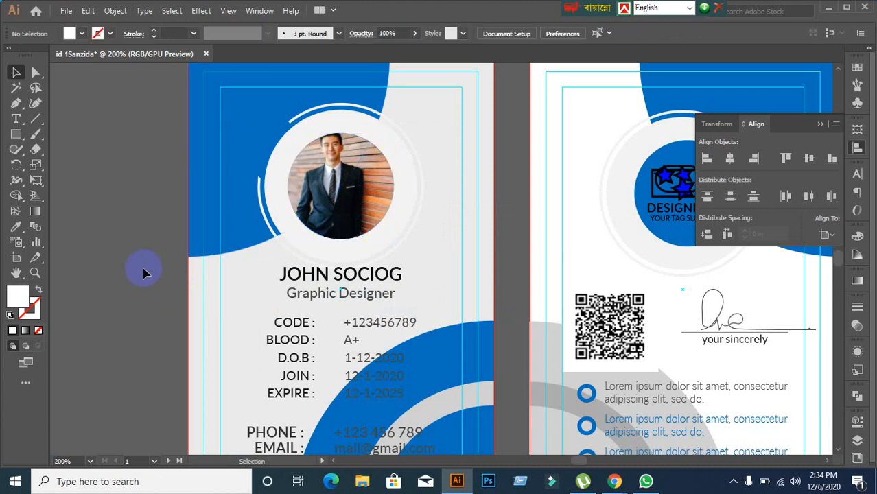
{"action": "left_click_drag", "start_coordinate": [92, 231], "coordinate": [200, 231]}
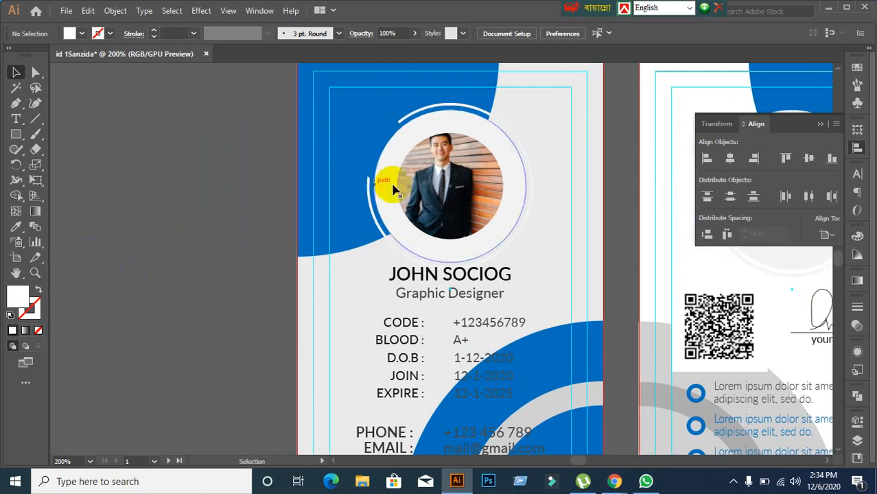
Step: Release the photo's mask again, then undo to restore the circular clip
{"action": "left_click", "coordinate": [443, 197]}
{"action": "right_click", "coordinate": [442, 196]}
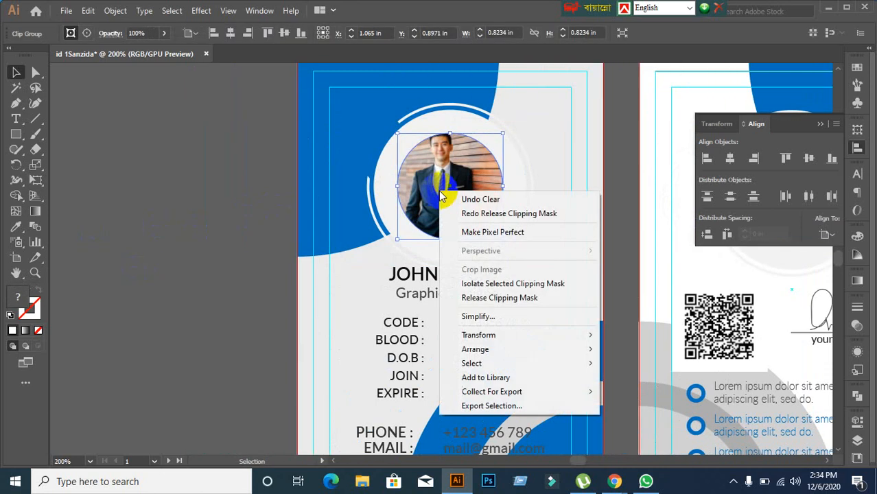
{"action": "left_click", "coordinate": [499, 298]}
{"action": "left_click", "coordinate": [225, 284]}
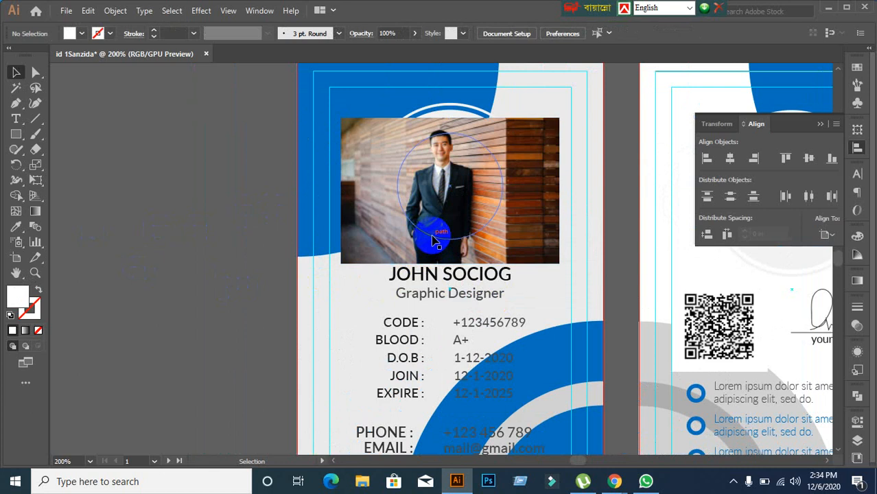
{"action": "left_click", "coordinate": [225, 289]}
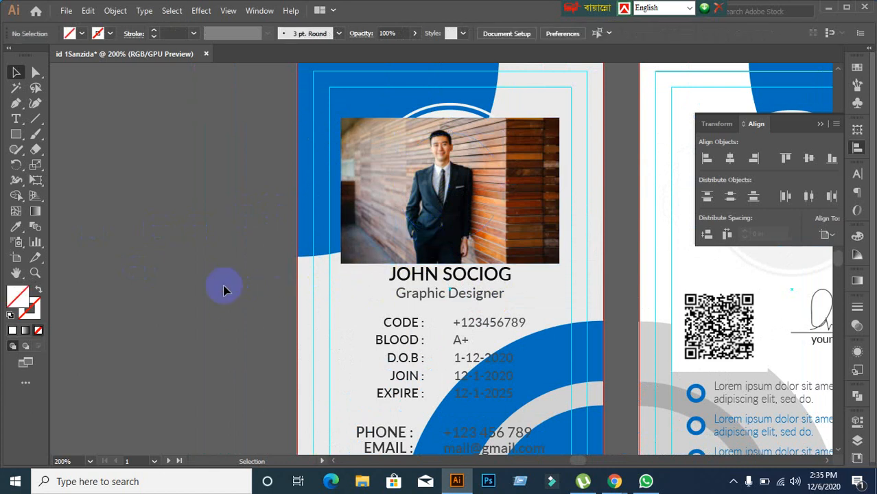
{"action": "key", "text": "ctrl+z"}
{"action": "left_click", "coordinate": [479, 217]}
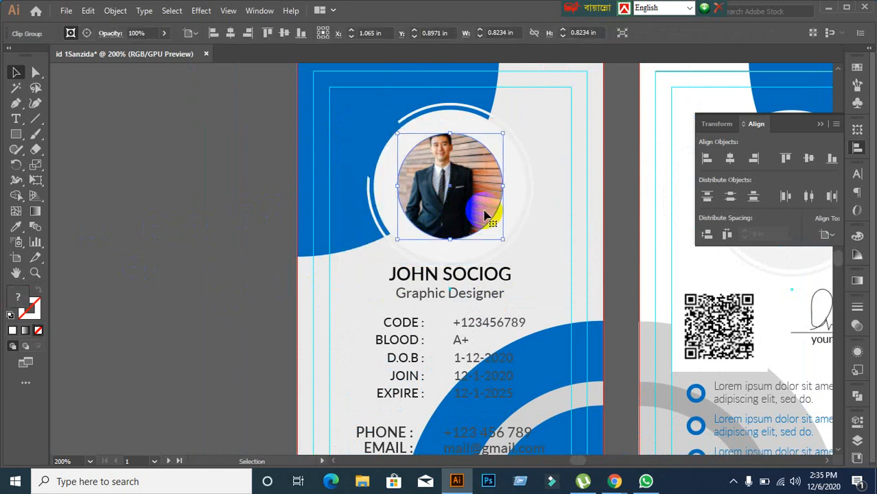
{"action": "left_click", "coordinate": [197, 308]}
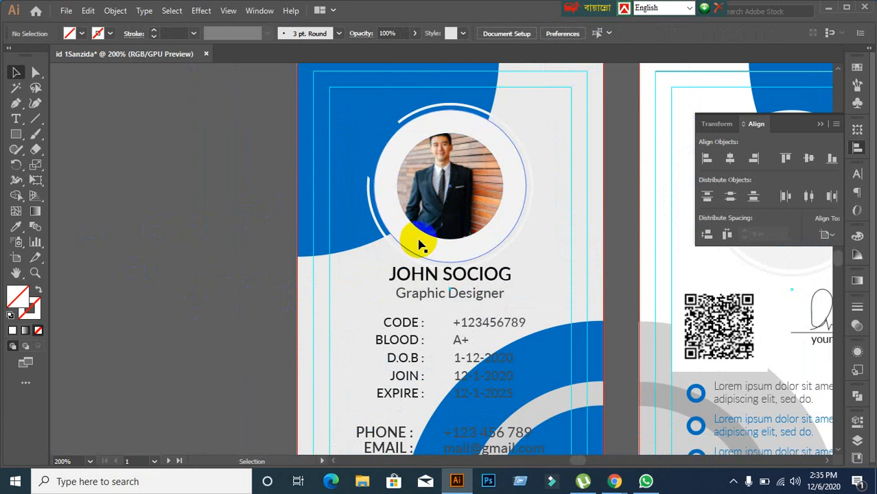
{"action": "left_click", "coordinate": [450, 194]}
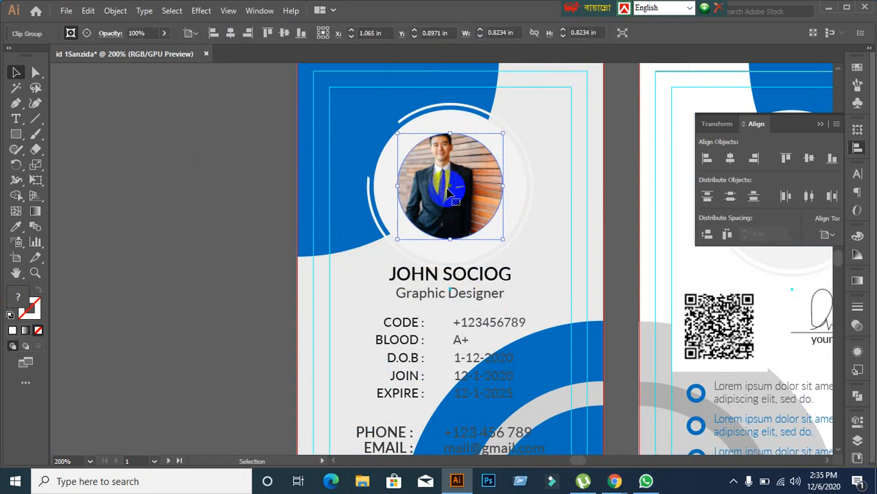
{"action": "left_click", "coordinate": [196, 248]}
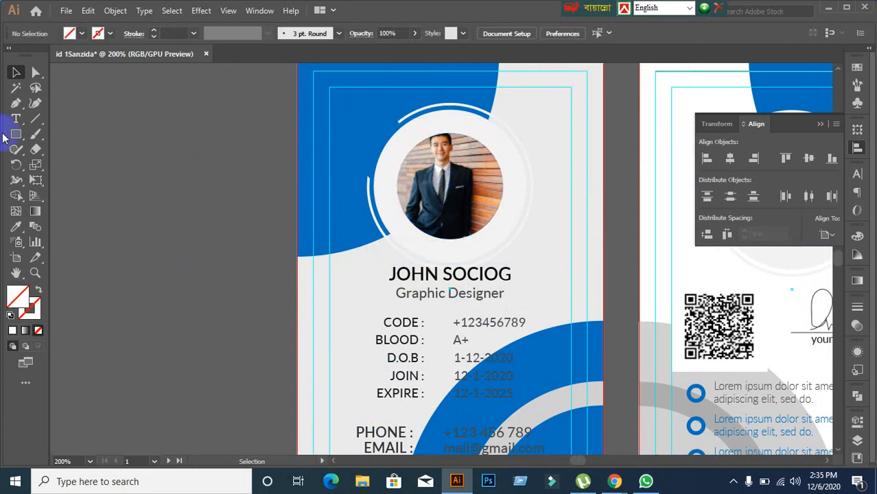
Step: Draw a circle on the pasteboard left of the card, trying yellow then black fills
{"action": "right_click", "coordinate": [16, 134]}
{"action": "left_click", "coordinate": [53, 166]}
{"action": "left_click_drag", "start_coordinate": [111, 146], "coordinate": [207, 243]}
{"action": "left_click", "coordinate": [12, 330]}
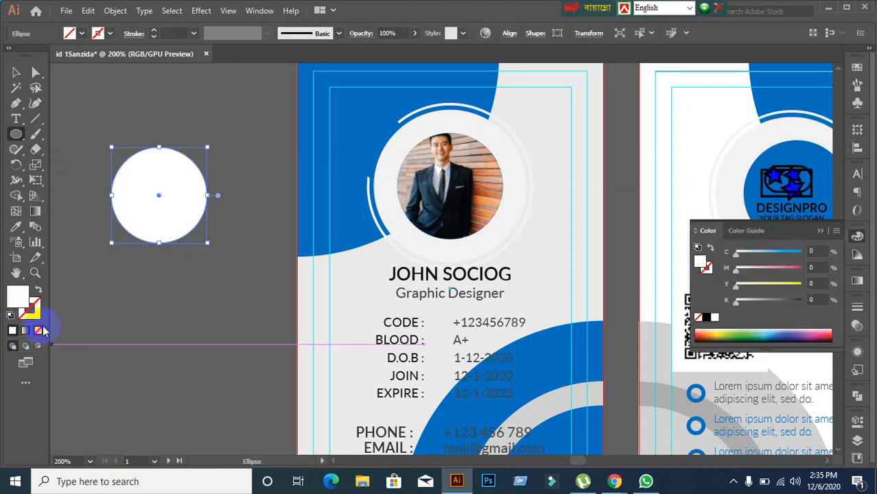
{"action": "left_click", "coordinate": [69, 33]}
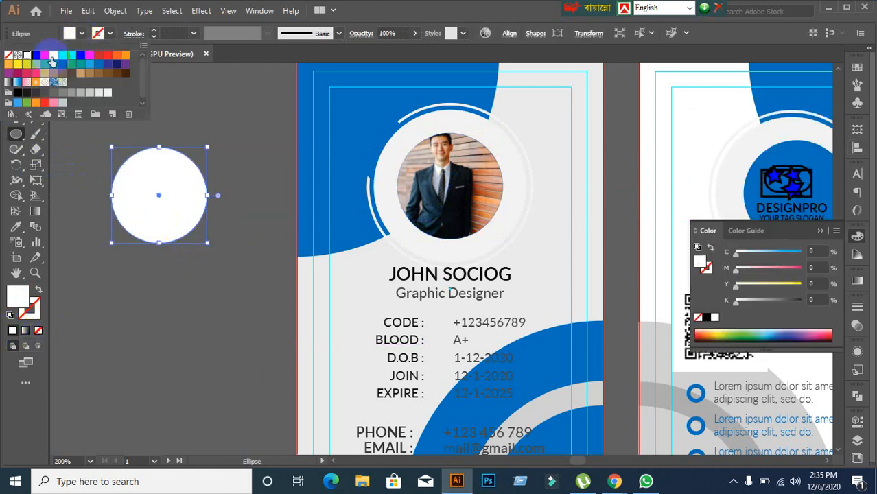
{"action": "left_click", "coordinate": [53, 55]}
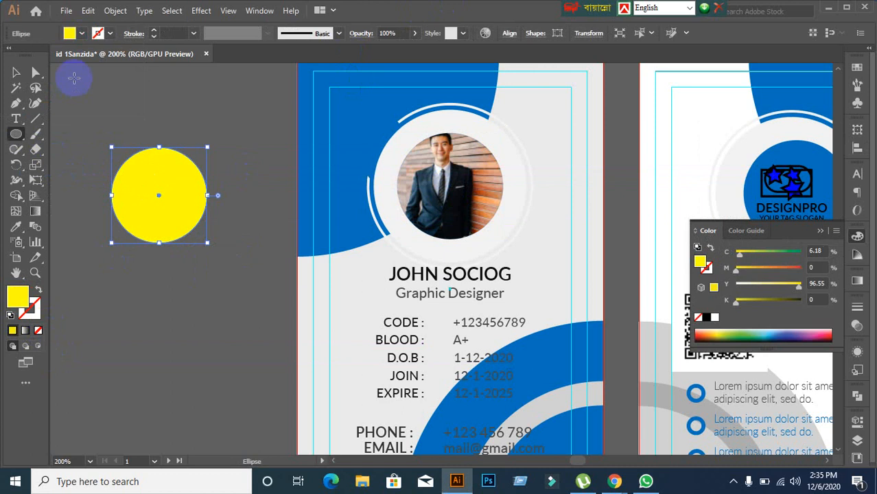
{"action": "left_click", "coordinate": [81, 33]}
{"action": "left_click", "coordinate": [35, 55]}
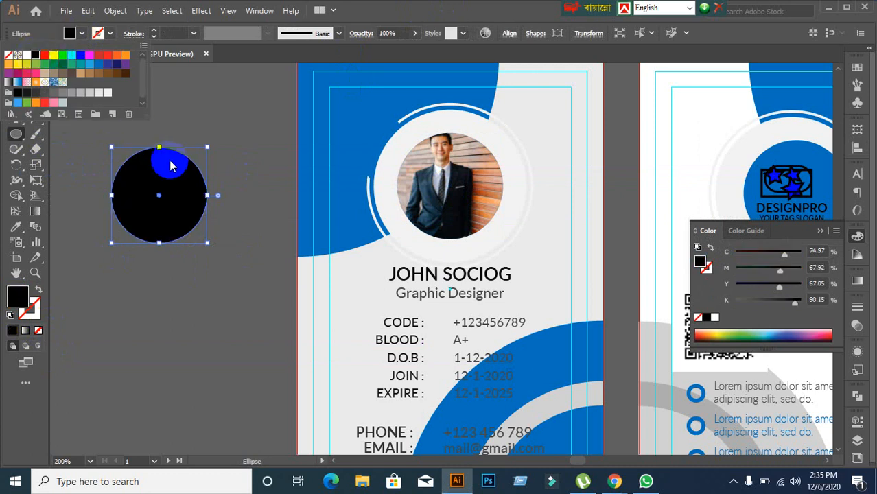
Step: Fill the circle cyan and give it a 2 pt black outline
{"action": "left_click", "coordinate": [29, 322]}
{"action": "left_click", "coordinate": [14, 330]}
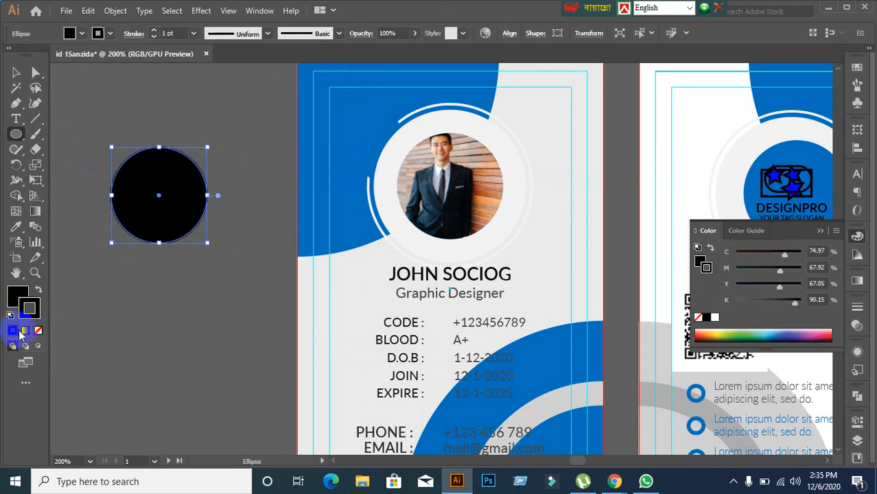
{"action": "left_click", "coordinate": [82, 33]}
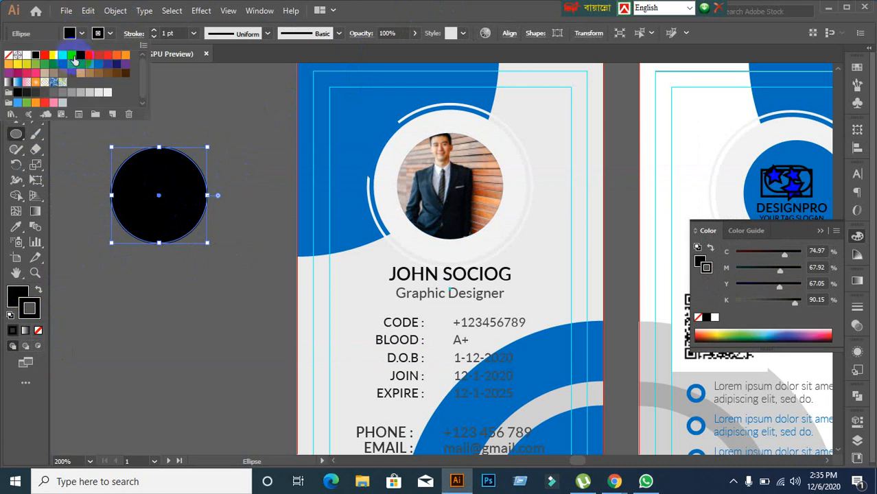
{"action": "left_click", "coordinate": [72, 55]}
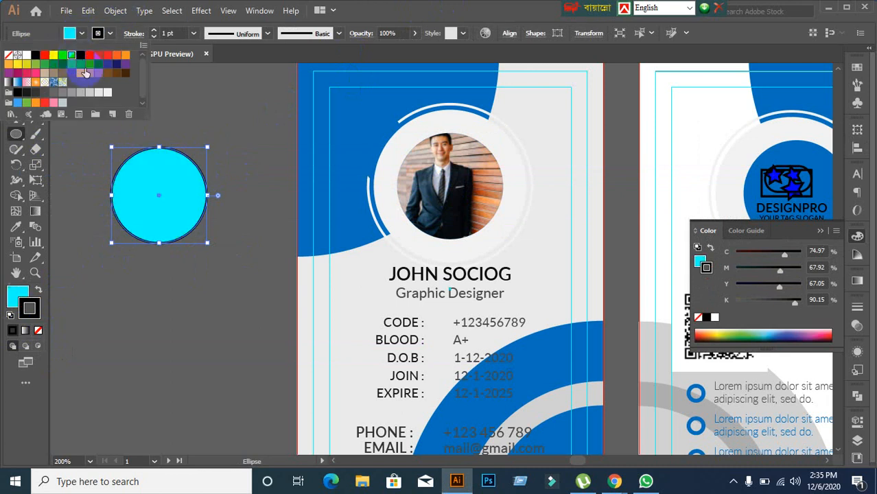
{"action": "left_click", "coordinate": [180, 34]}
{"action": "key", "text": "Up"}
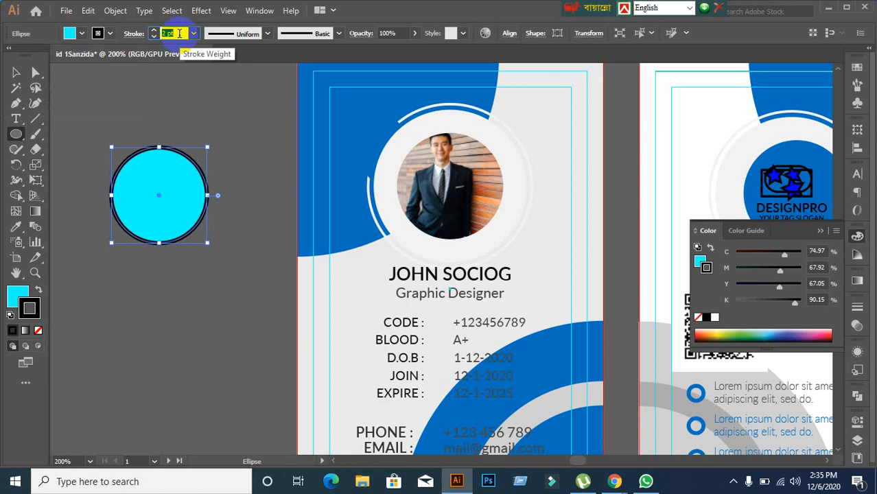
{"action": "left_click", "coordinate": [14, 73]}
Step: Glance at Google Meet, then nudge the cyan circle slightly right
{"action": "left_click", "coordinate": [153, 112]}
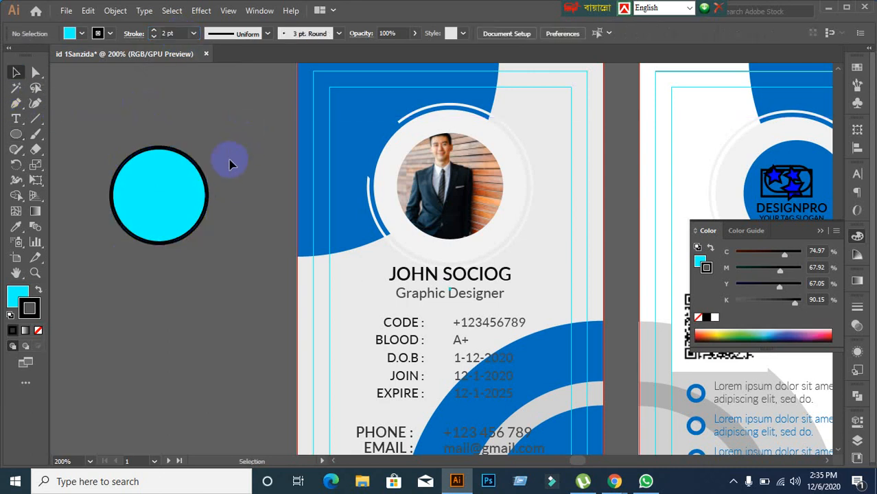
{"action": "left_click", "coordinate": [162, 190]}
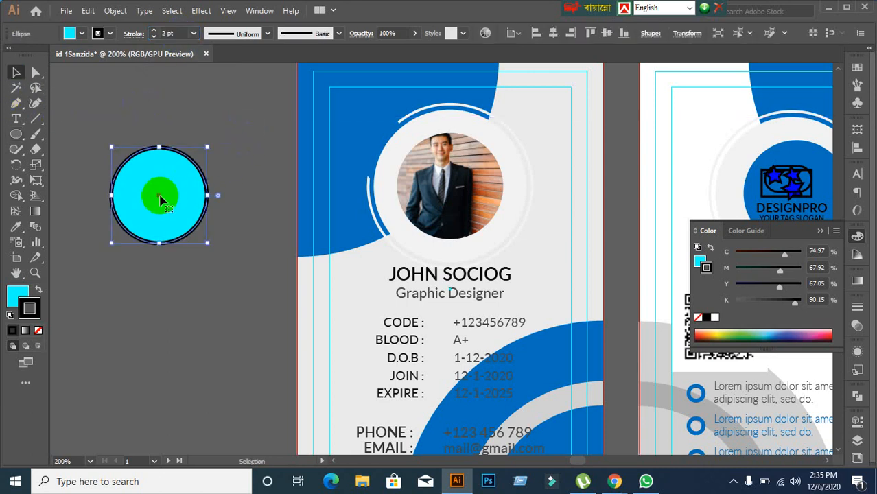
{"action": "left_click", "coordinate": [172, 374]}
{"action": "mouse_move", "coordinate": [614, 481]}
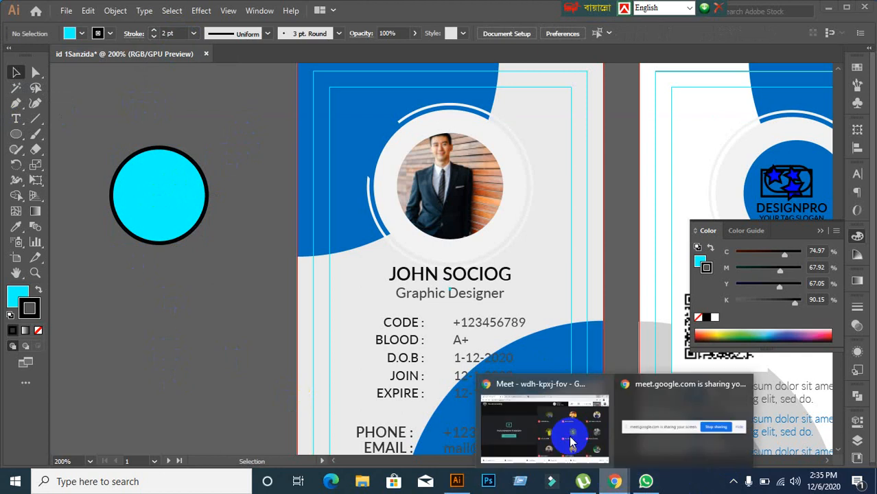
{"action": "left_click", "coordinate": [570, 442]}
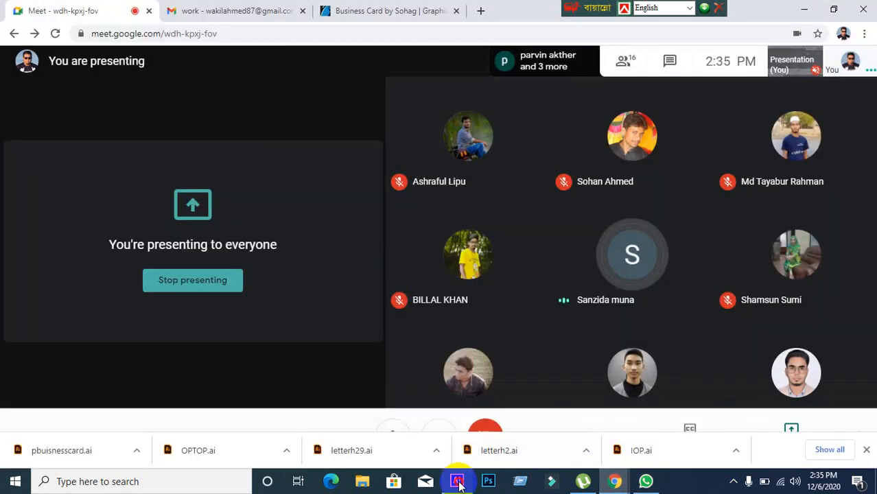
{"action": "left_click", "coordinate": [457, 481]}
{"action": "left_click_drag", "start_coordinate": [168, 221], "coordinate": [199, 221]}
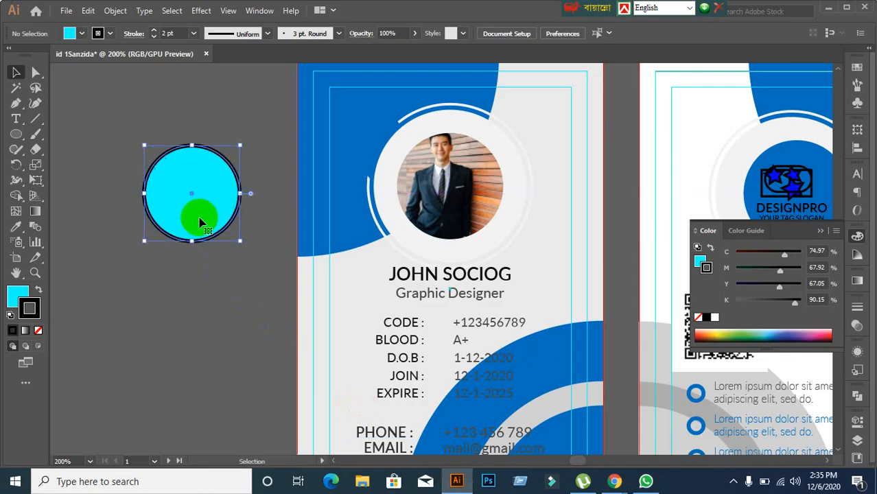
Step: Expand the cyan circle via Object > Expand, then undo the expansion
{"action": "left_click", "coordinate": [206, 304]}
{"action": "right_click", "coordinate": [179, 177]}
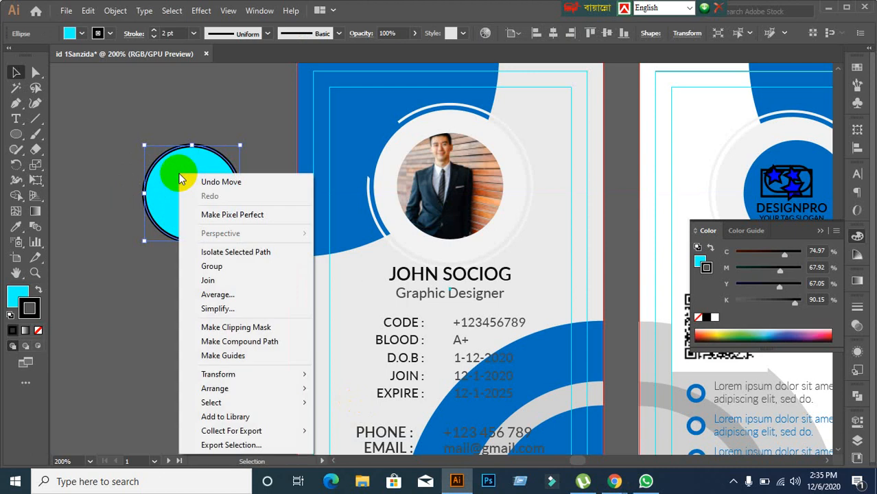
{"action": "left_click", "coordinate": [112, 258]}
{"action": "left_click", "coordinate": [200, 182]}
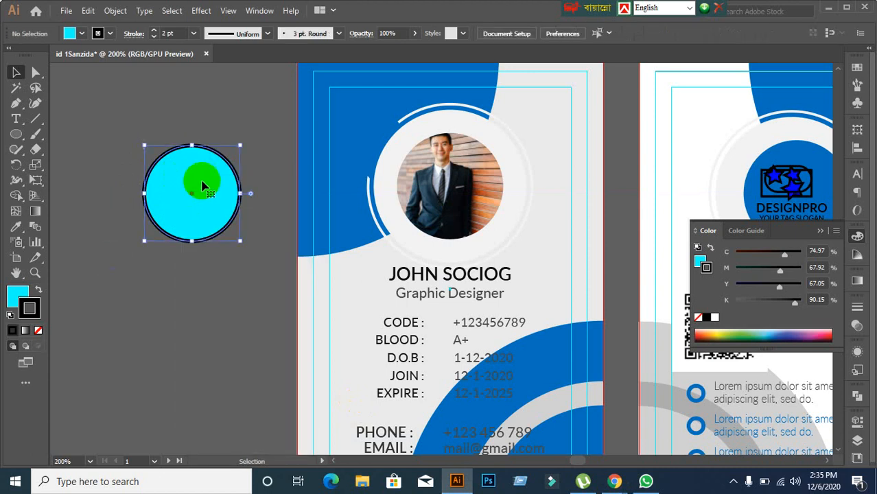
{"action": "left_click", "coordinate": [114, 10]}
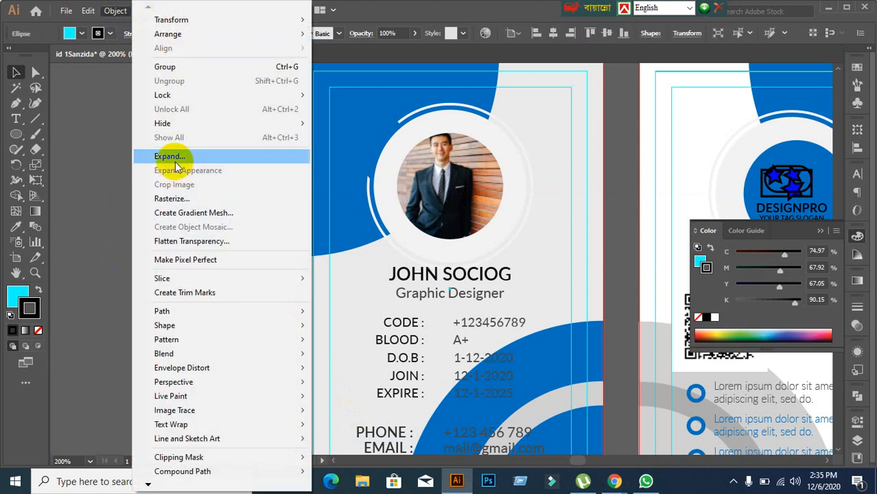
{"action": "left_click", "coordinate": [176, 160]}
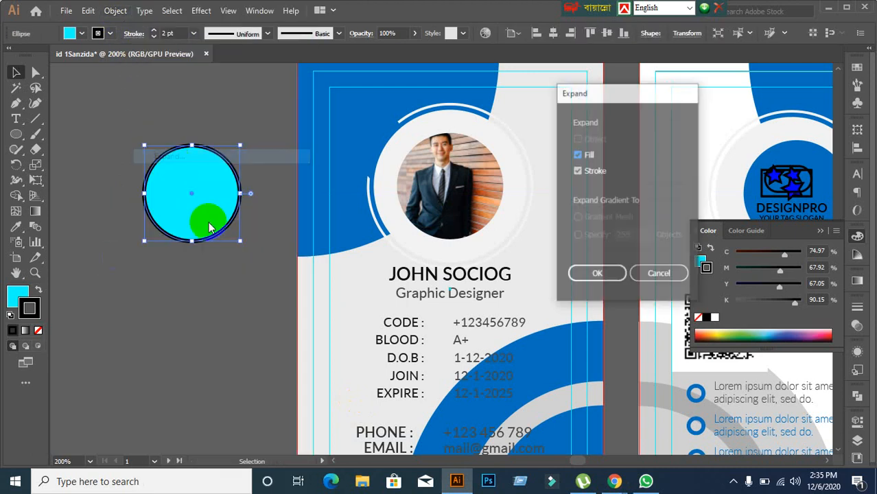
{"action": "left_click", "coordinate": [596, 277]}
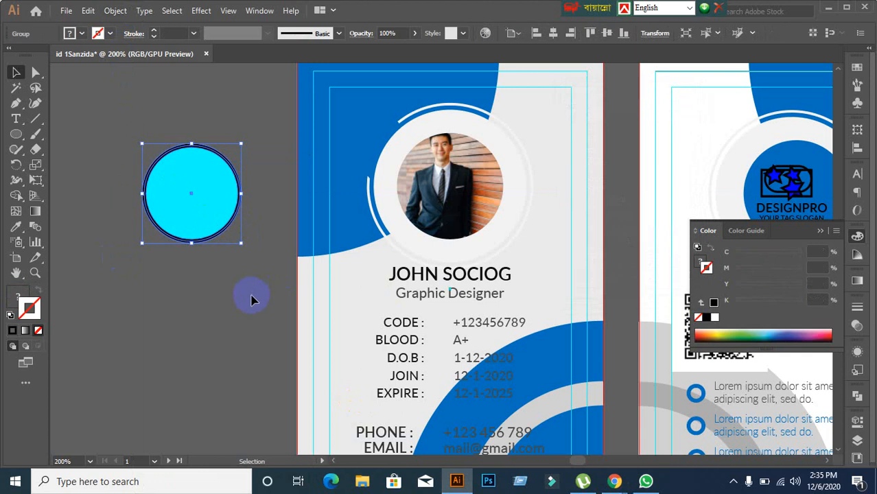
{"action": "key", "text": "ctrl+z"}
Step: Check the single cyan circle, switch to Google Meet, and return to Illustrator
{"action": "left_click", "coordinate": [239, 314]}
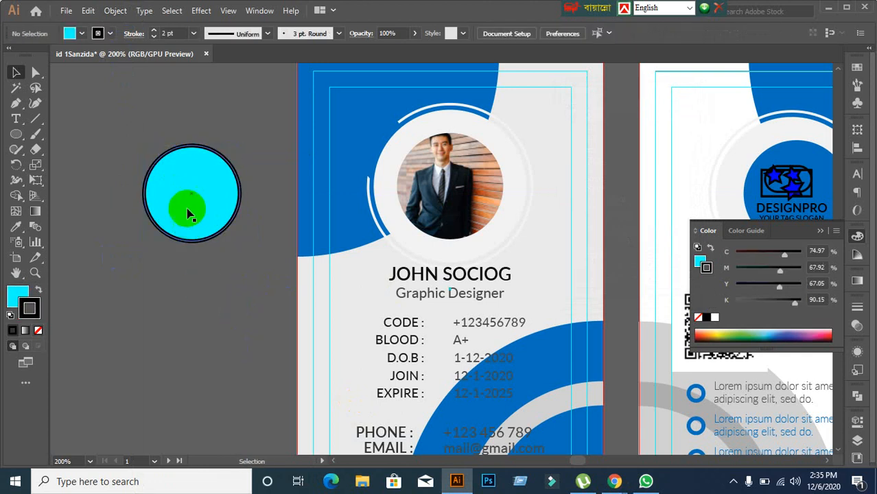
{"action": "left_click", "coordinate": [201, 229]}
{"action": "left_click", "coordinate": [92, 209]}
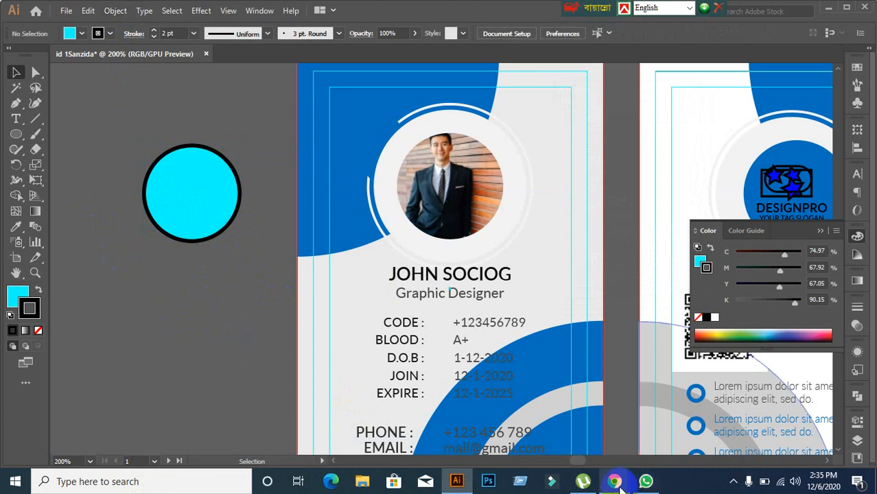
{"action": "mouse_move", "coordinate": [615, 483]}
{"action": "left_click", "coordinate": [548, 414]}
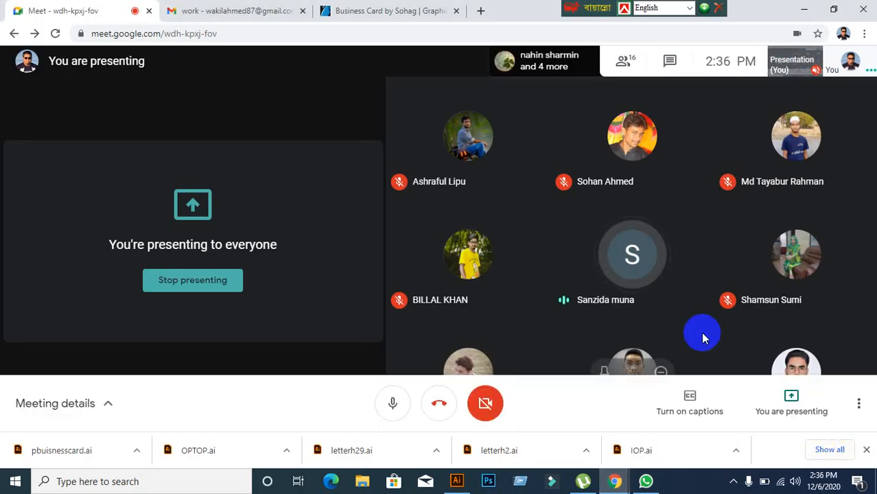
{"action": "left_click", "coordinate": [475, 479]}
{"action": "left_click", "coordinate": [171, 338]}
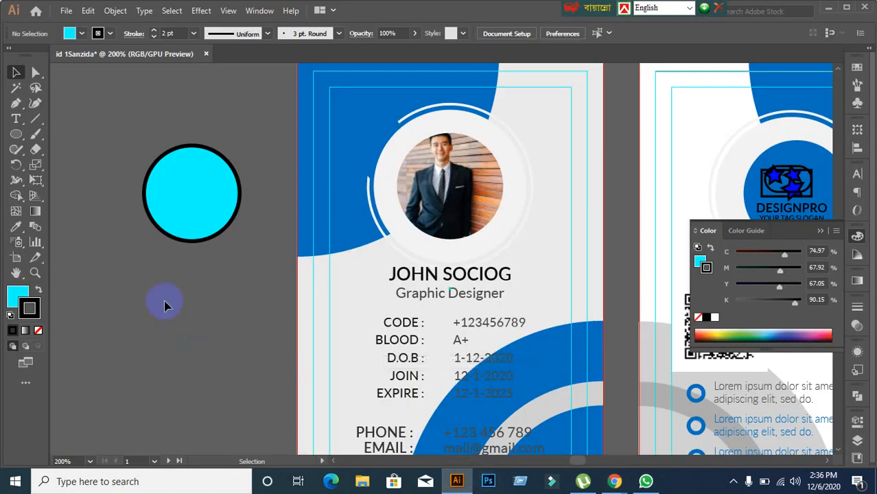
Step: Marquee-select the cyan circle and expand its fill and stroke into separate shapes
{"action": "left_click", "coordinate": [172, 190]}
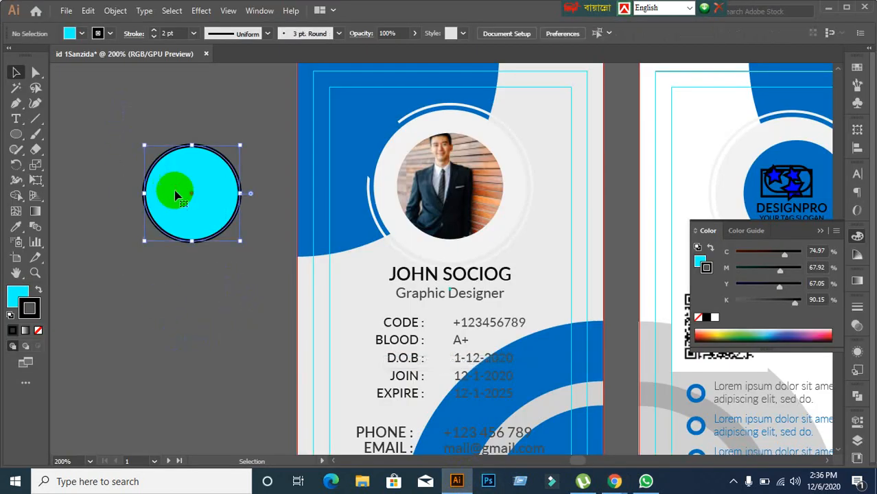
{"action": "left_click", "coordinate": [179, 295]}
{"action": "left_click_drag", "start_coordinate": [117, 120], "coordinate": [247, 269]}
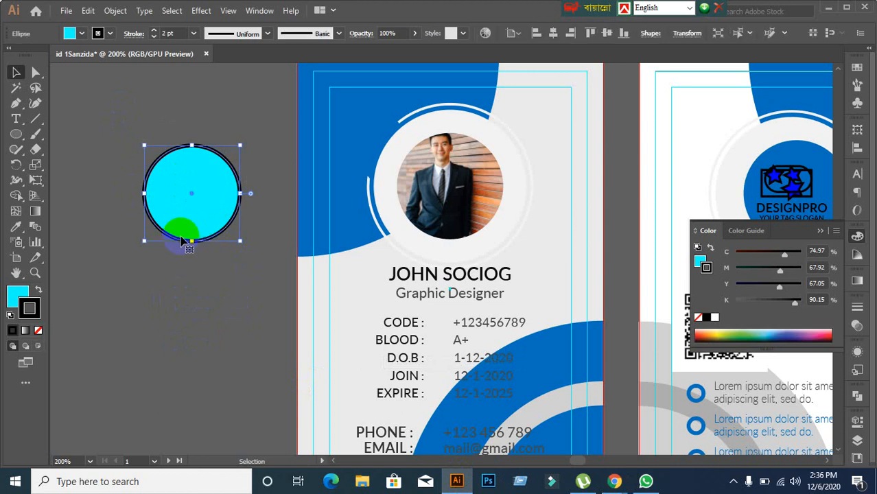
{"action": "left_click", "coordinate": [115, 10]}
{"action": "left_click", "coordinate": [167, 153]}
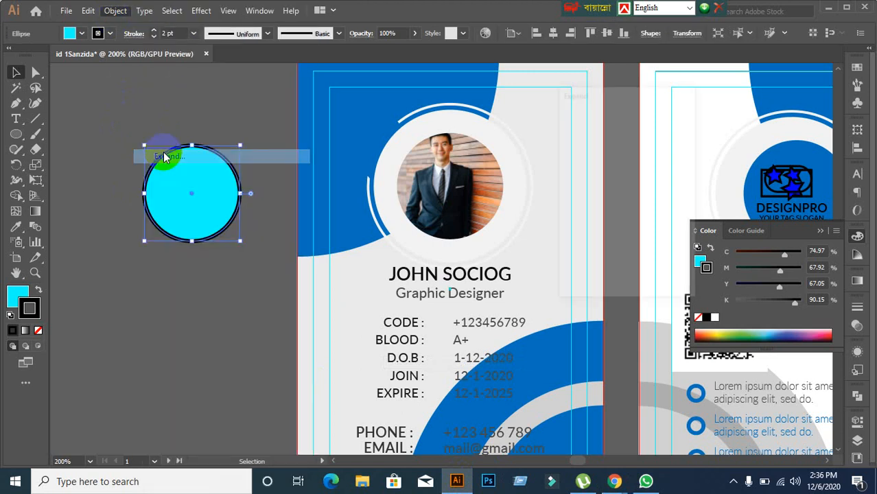
{"action": "left_click", "coordinate": [597, 274]}
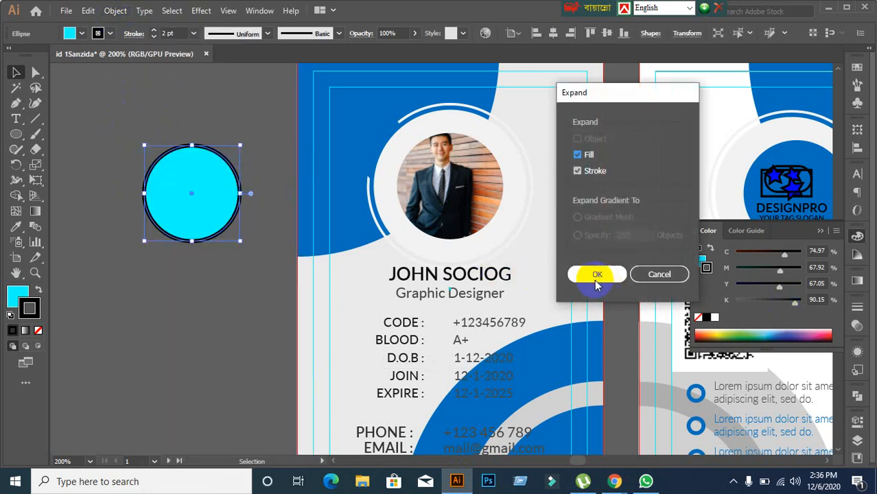
{"action": "left_click", "coordinate": [230, 298]}
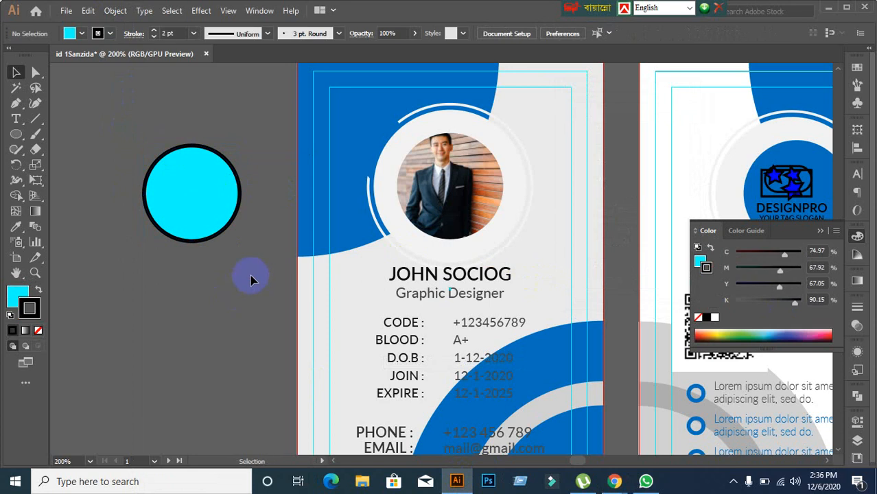
Step: Reselect the expanded circle, then select the clipped profile photo
{"action": "left_click", "coordinate": [175, 196]}
{"action": "left_click", "coordinate": [216, 302]}
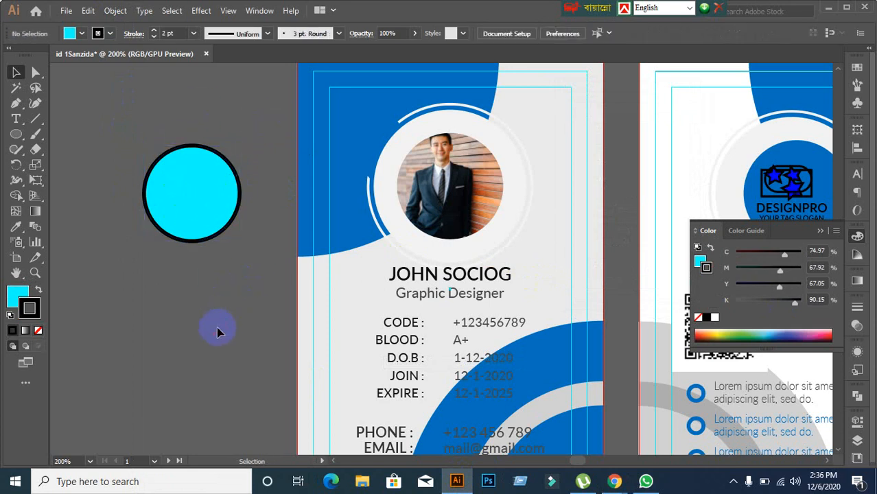
{"action": "left_click", "coordinate": [191, 226]}
{"action": "left_click", "coordinate": [444, 197]}
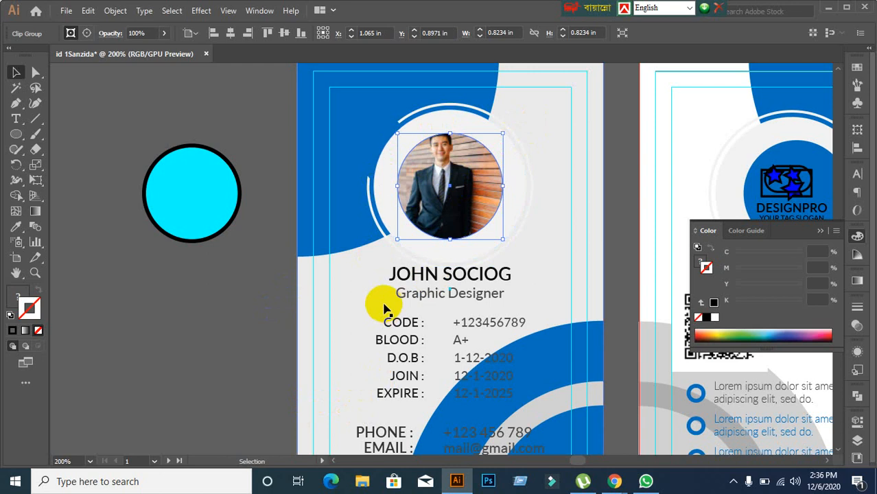
Step: Release the circular clipping mask on the ID card's profile photo
{"action": "left_click", "coordinate": [518, 216]}
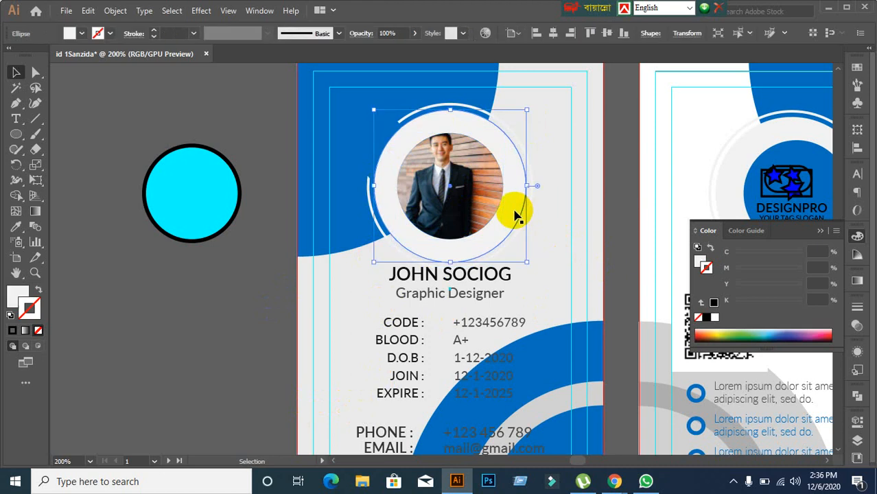
{"action": "left_click", "coordinate": [196, 226]}
{"action": "left_click", "coordinate": [113, 11]}
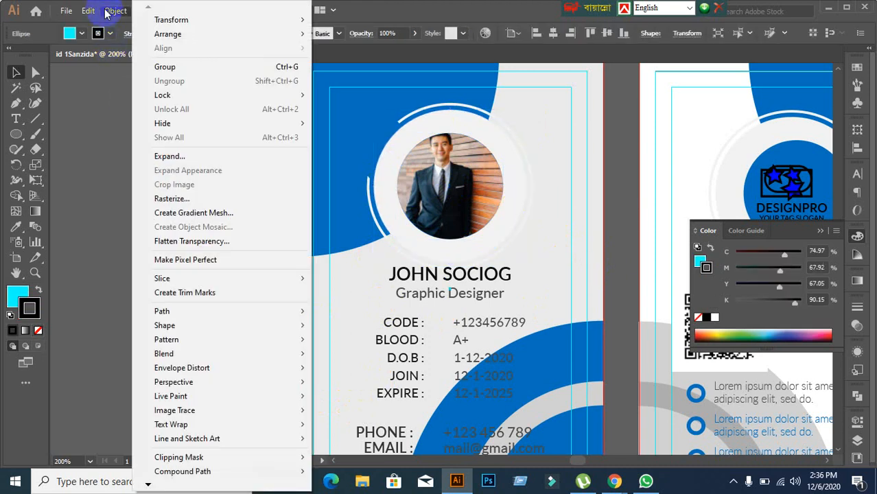
{"action": "left_click", "coordinate": [79, 156]}
{"action": "left_click", "coordinate": [407, 161]}
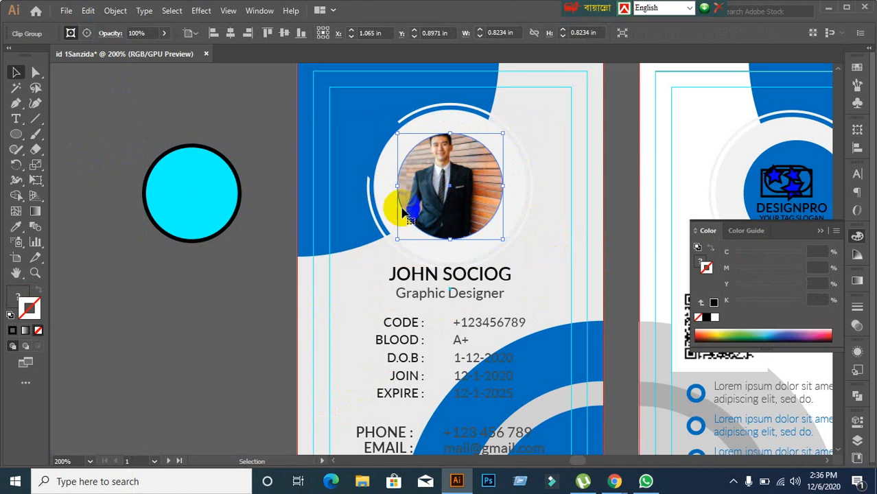
{"action": "left_click", "coordinate": [241, 328]}
{"action": "right_click", "coordinate": [440, 206]}
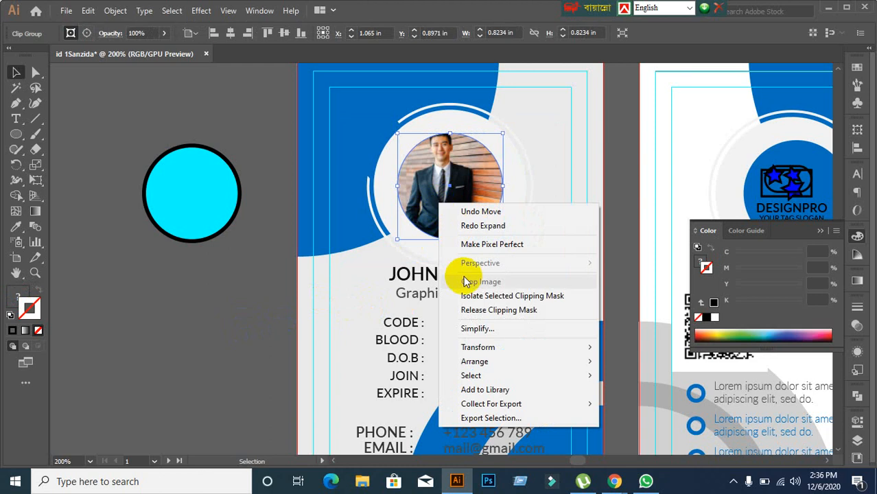
{"action": "left_click", "coordinate": [473, 309]}
Step: Fill the released circle over the photo solid red and check it in outline view
{"action": "left_click", "coordinate": [372, 323]}
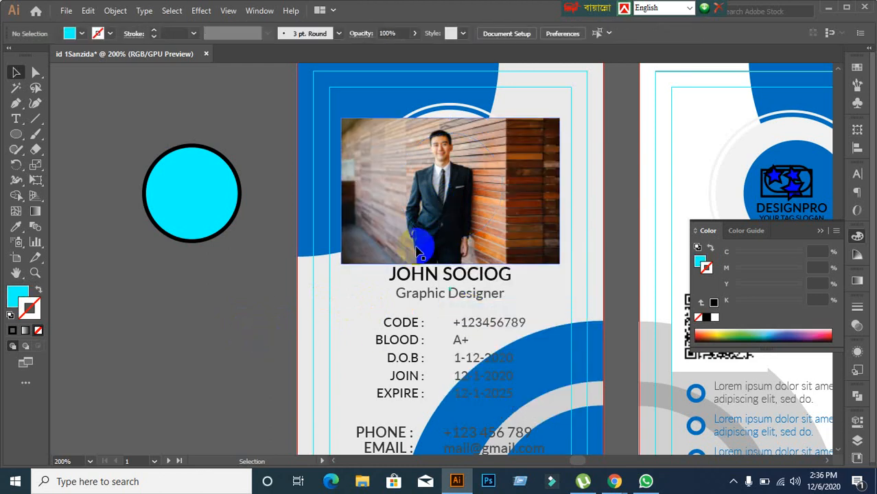
{"action": "left_click", "coordinate": [424, 235]}
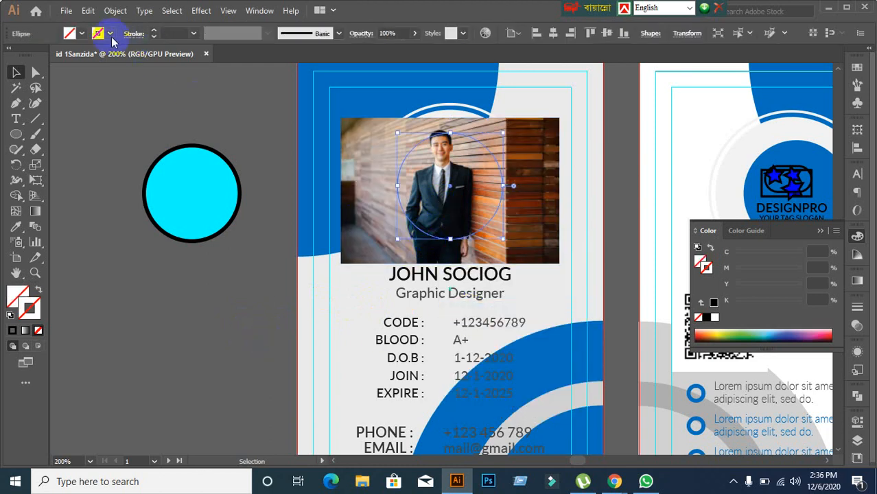
{"action": "left_click", "coordinate": [82, 33]}
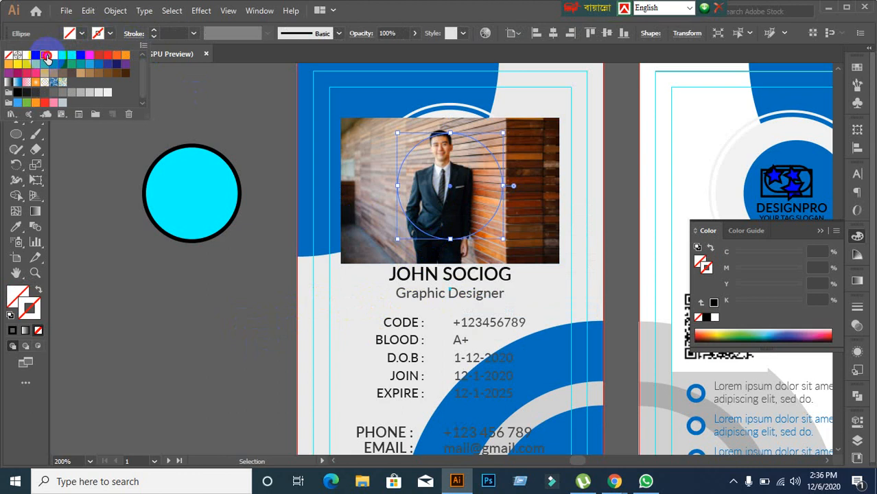
{"action": "left_click", "coordinate": [46, 59]}
{"action": "left_click", "coordinate": [428, 164]}
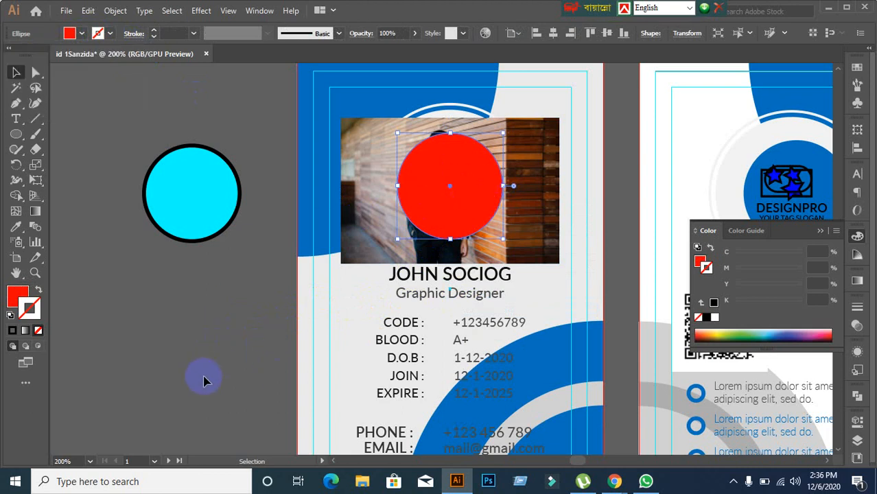
{"action": "left_click", "coordinate": [204, 379]}
{"action": "left_click", "coordinate": [446, 191]}
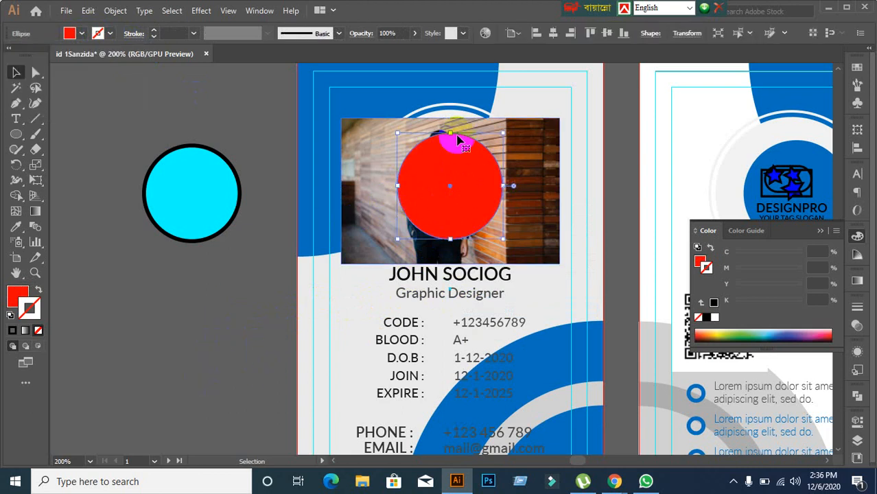
{"action": "key", "text": "ctrl+y"}
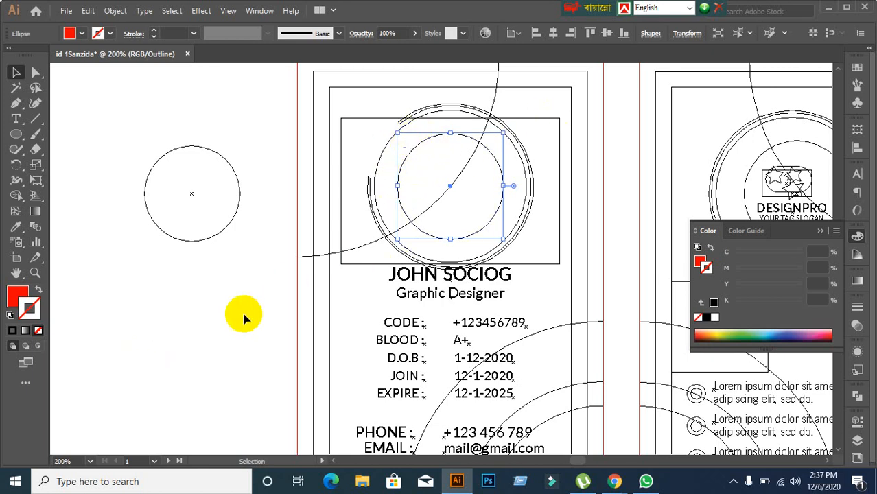
{"action": "key", "text": "ctrl+y"}
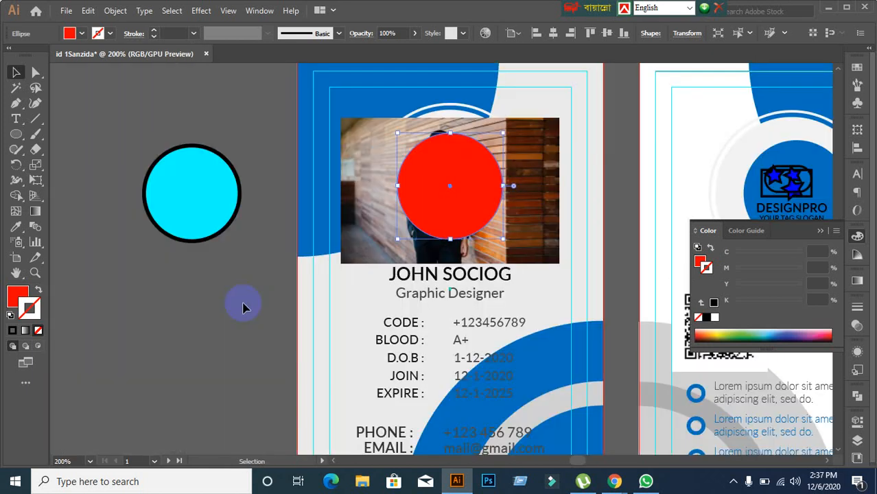
{"action": "left_click", "coordinate": [244, 306]}
Step: Expand the cyan circle and ungroup it into a separate cyan disc and black ring
{"action": "left_click", "coordinate": [174, 165]}
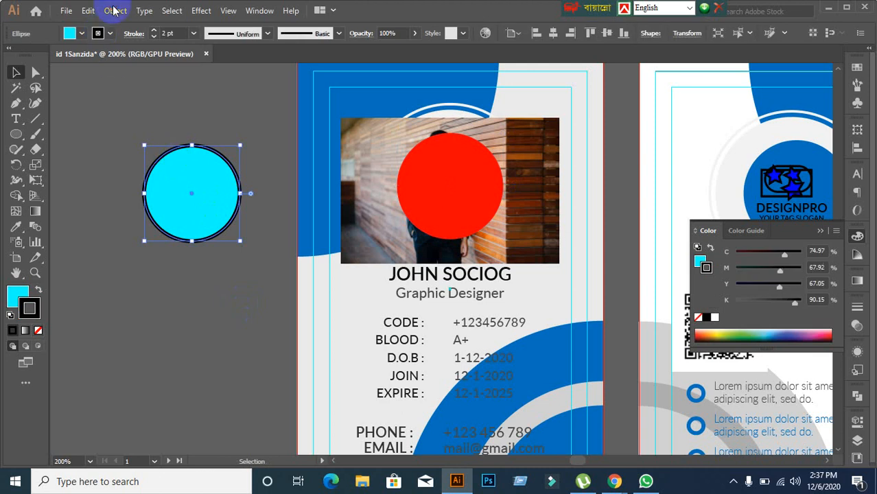
{"action": "left_click", "coordinate": [114, 10]}
{"action": "left_click", "coordinate": [203, 162]}
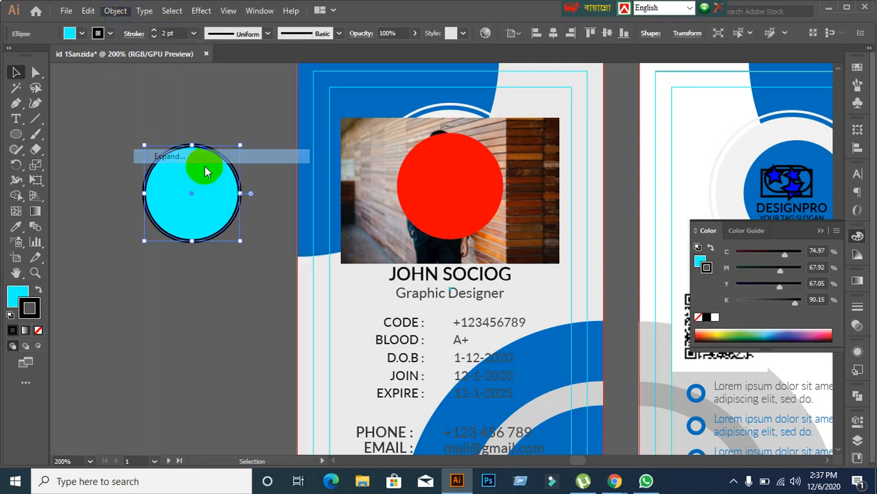
{"action": "left_click", "coordinate": [603, 275]}
{"action": "right_click", "coordinate": [165, 200]}
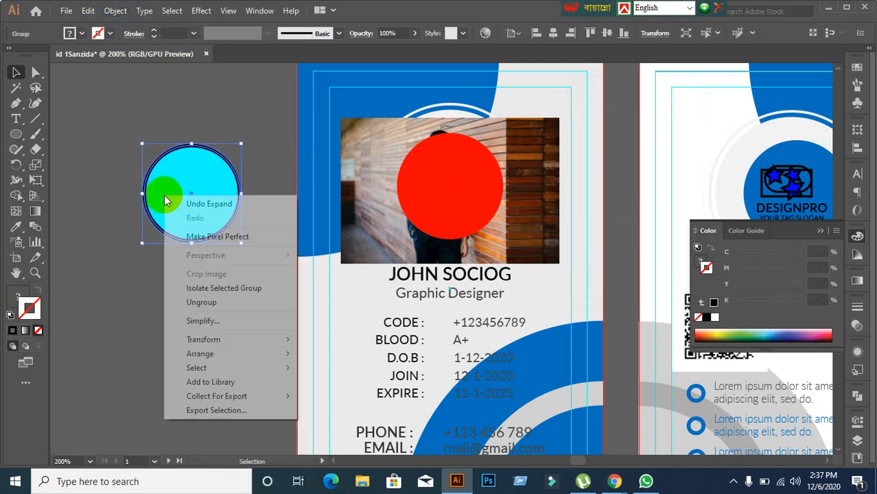
{"action": "left_click", "coordinate": [202, 302]}
{"action": "left_click_drag", "start_coordinate": [186, 201], "coordinate": [213, 323]}
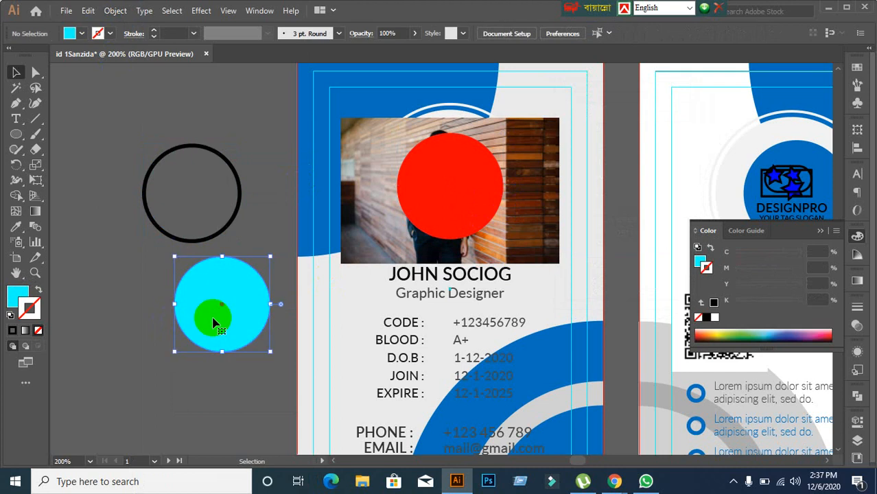
{"action": "key", "text": "ctrl+z"}
{"action": "left_click", "coordinate": [204, 333]}
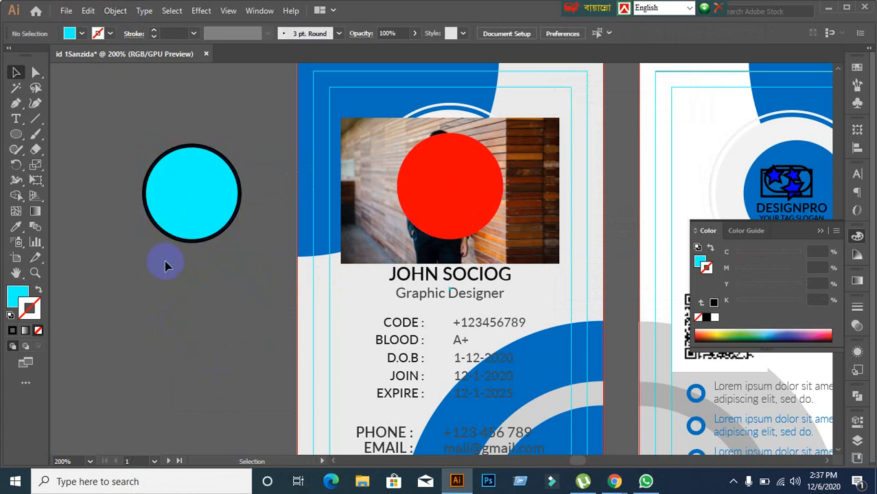
{"action": "key", "text": "ctrl+y"}
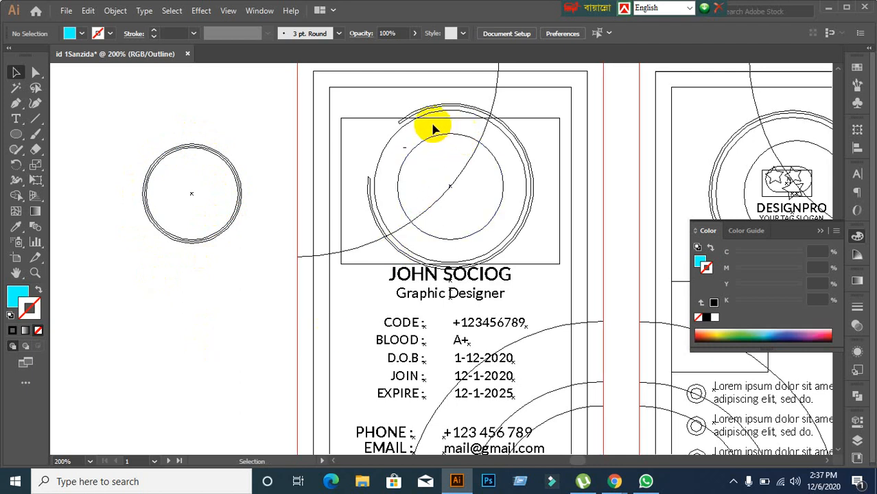
{"action": "key", "text": "ctrl+y"}
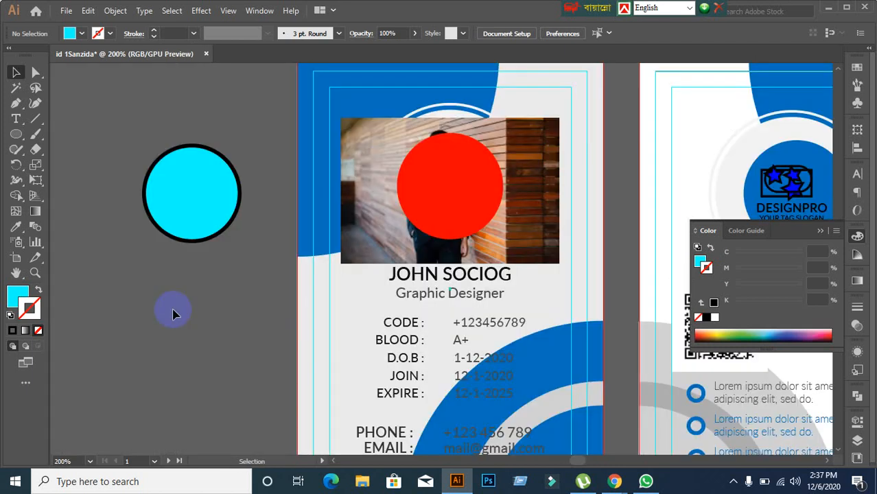
Step: Admit a participant in Google Meet, then return and select the cyan circle
{"action": "left_click", "coordinate": [611, 483]}
{"action": "left_click", "coordinate": [542, 435]}
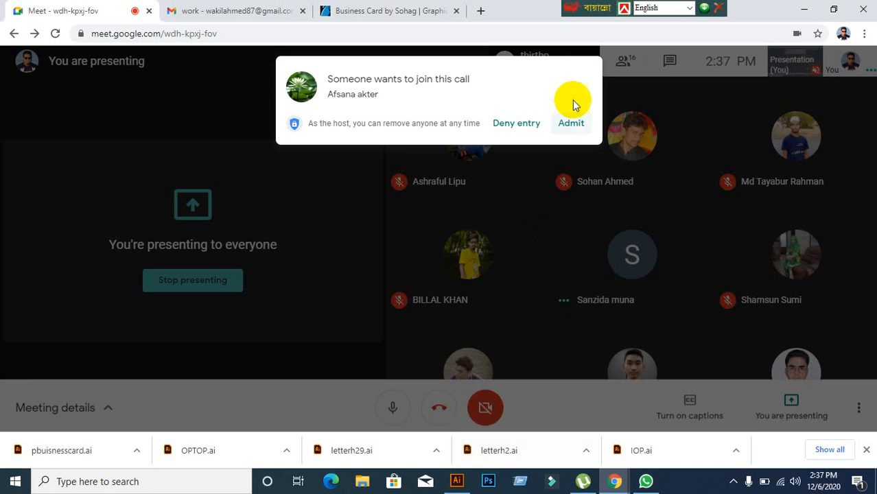
{"action": "left_click", "coordinate": [571, 122]}
{"action": "left_click", "coordinate": [456, 481]}
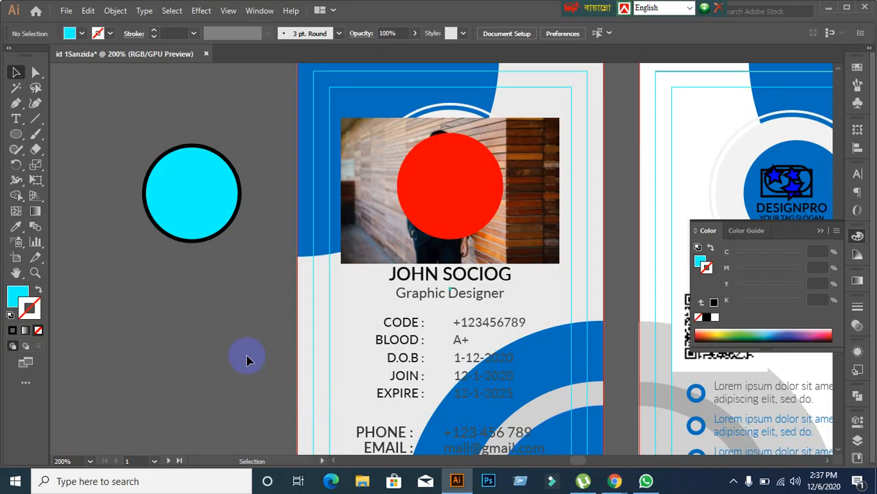
{"action": "left_click", "coordinate": [190, 209]}
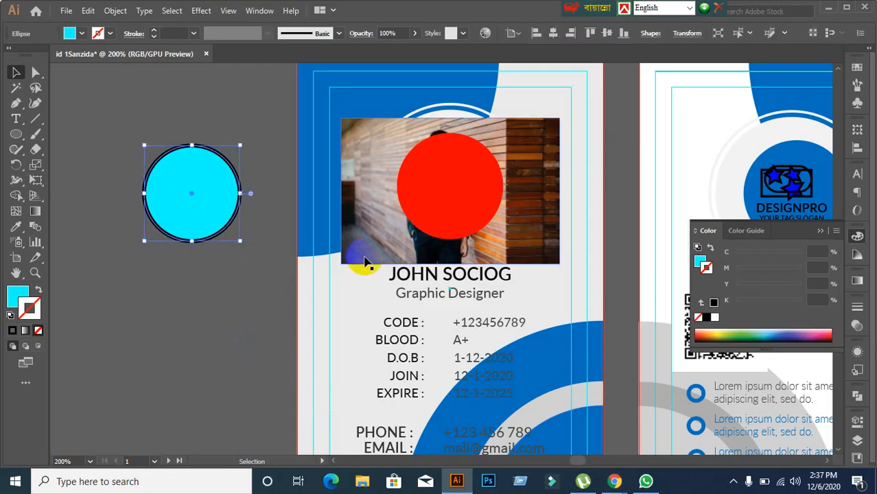
Step: Move the card photo behind the cyan circle and clip it into the circle
{"action": "left_click", "coordinate": [308, 280]}
{"action": "left_click_drag", "start_coordinate": [376, 245], "coordinate": [104, 254]}
{"action": "left_click", "coordinate": [184, 387]}
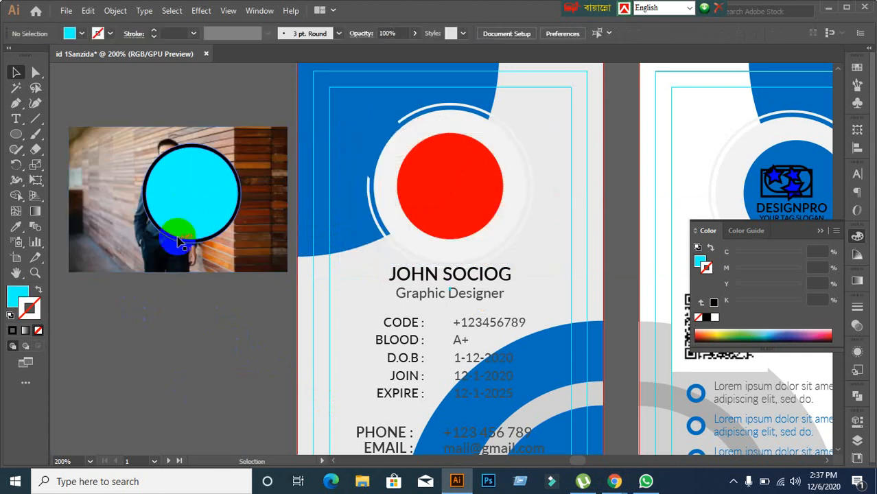
{"action": "left_click", "coordinate": [178, 240]}
{"action": "left_click", "coordinate": [269, 240], "text": "shift"}
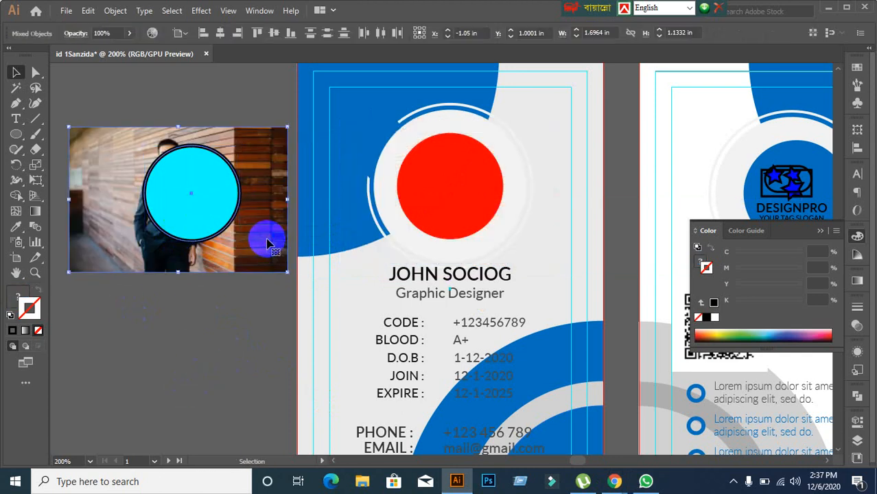
{"action": "right_click", "coordinate": [268, 241]}
{"action": "left_click", "coordinate": [286, 347]}
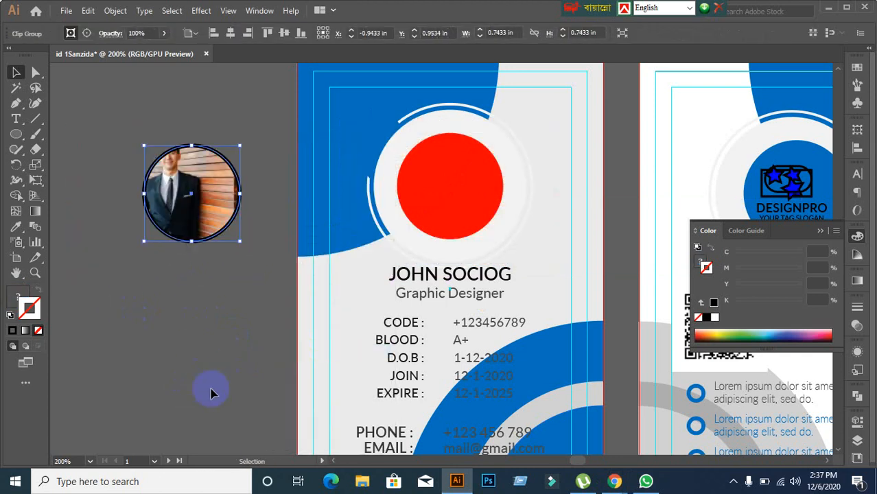
Step: Reposition the photo inside the round clip and exit isolation mode
{"action": "double_click", "coordinate": [206, 219]}
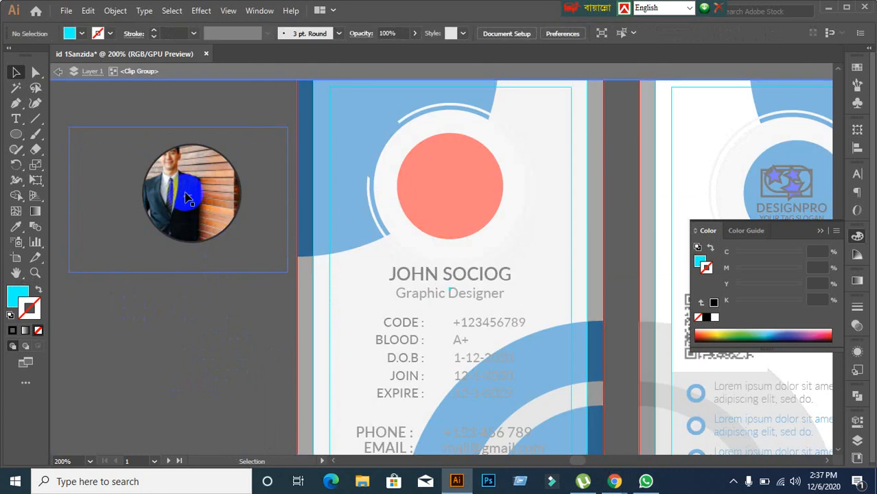
{"action": "left_click_drag", "start_coordinate": [187, 194], "coordinate": [207, 184]}
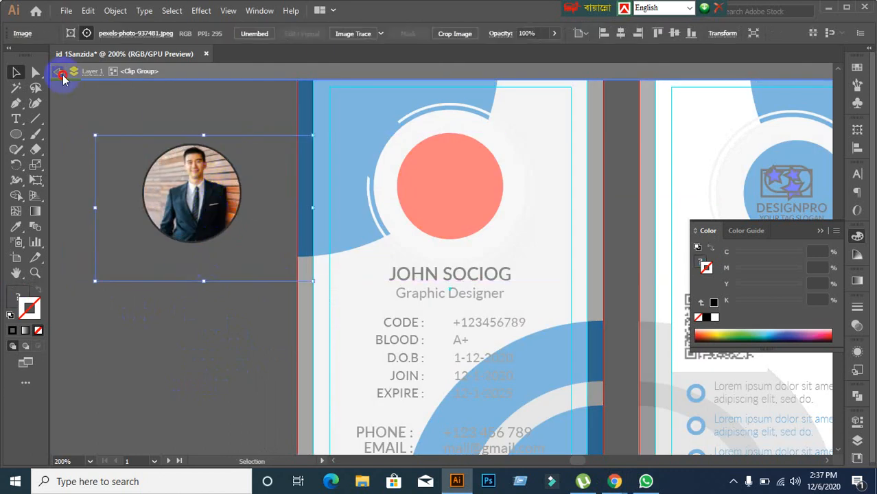
{"action": "left_click", "coordinate": [61, 74]}
{"action": "left_click", "coordinate": [171, 280]}
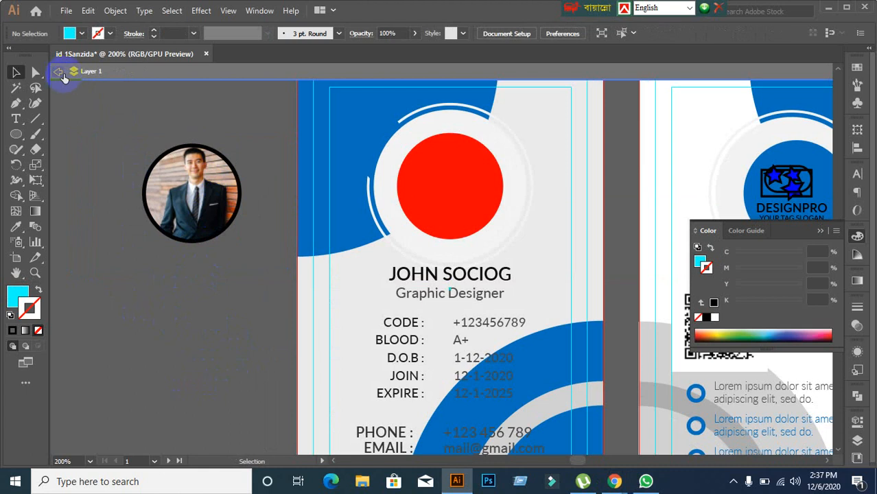
{"action": "left_click", "coordinate": [62, 74]}
{"action": "left_click", "coordinate": [217, 175]}
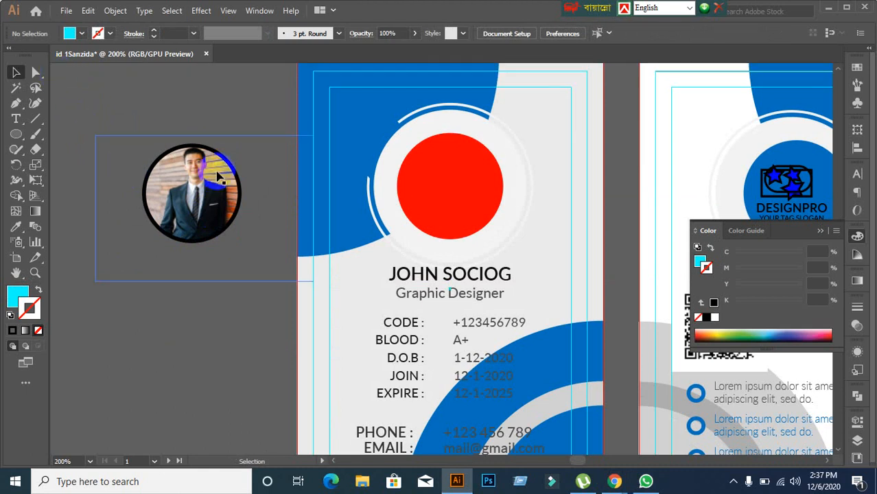
{"action": "left_click", "coordinate": [175, 310]}
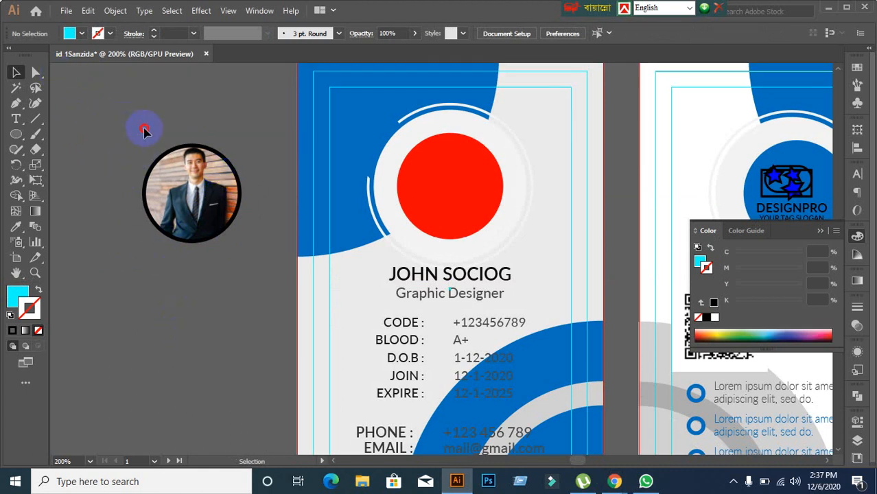
Step: Delete the round portrait, then step back to the circle-clipped photo on the card
{"action": "left_click", "coordinate": [467, 190]}
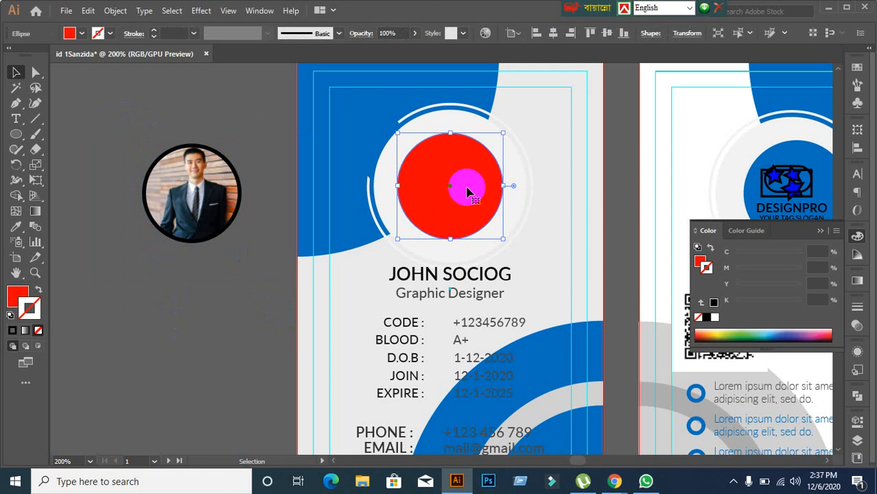
{"action": "left_click", "coordinate": [145, 131]}
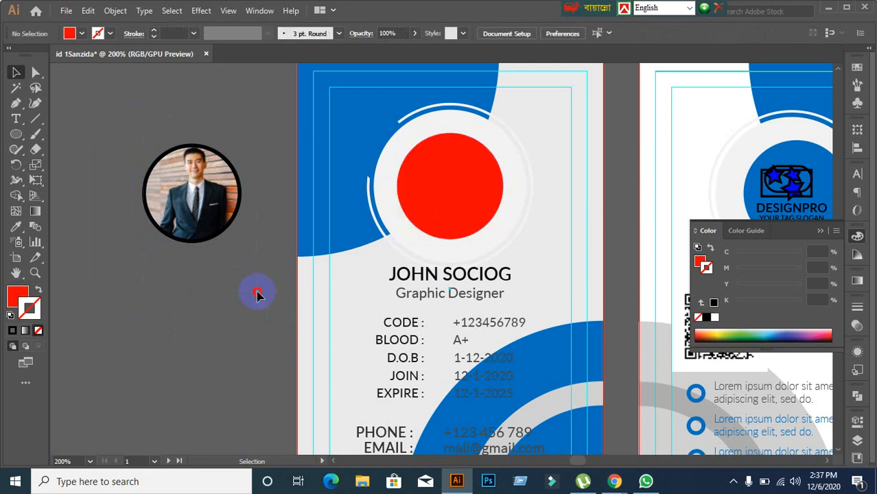
{"action": "left_click_drag", "start_coordinate": [257, 293], "coordinate": [262, 328]}
{"action": "key", "text": "Delete"}
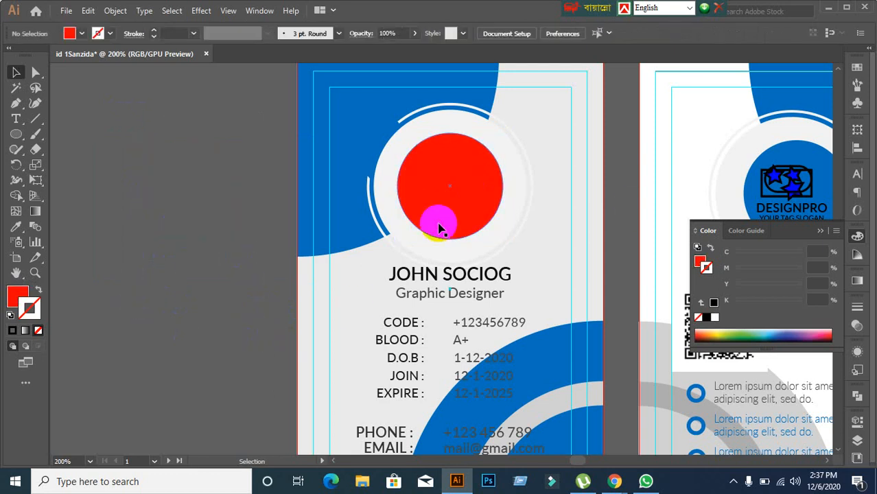
{"action": "left_click", "coordinate": [439, 228]}
{"action": "key", "text": "ctrl+z"}
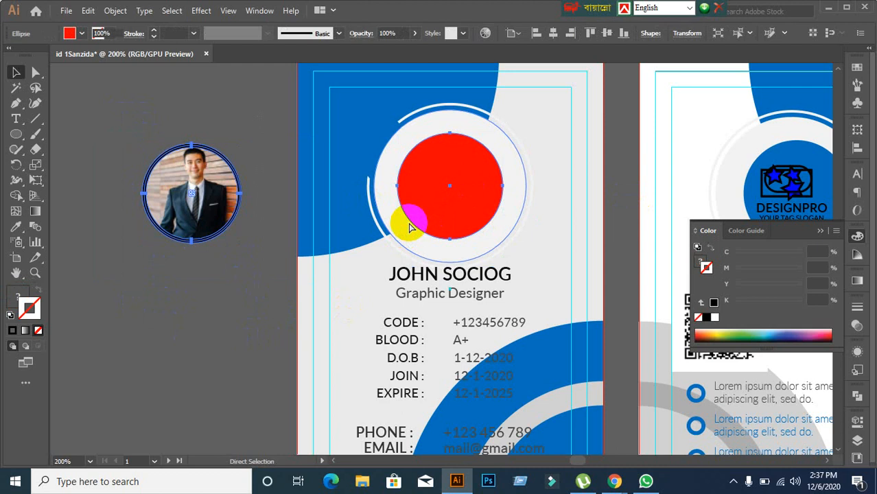
{"action": "key", "text": "ctrl+z"}
{"action": "key", "text": "ctrl+z"}
{"action": "key", "text": "ctrl+z"}
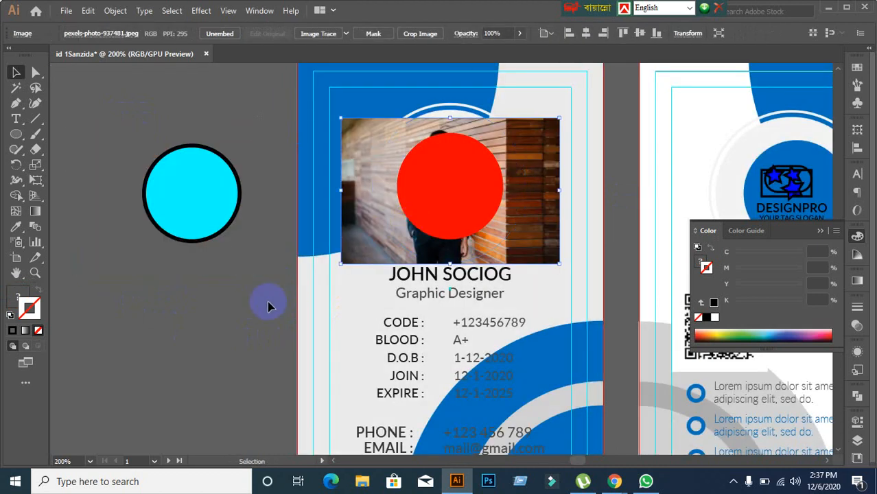
{"action": "key", "text": "ctrl+z"}
{"action": "key", "text": "ctrl+z"}
{"action": "key", "text": "ctrl+z"}
{"action": "key", "text": "ctrl+z"}
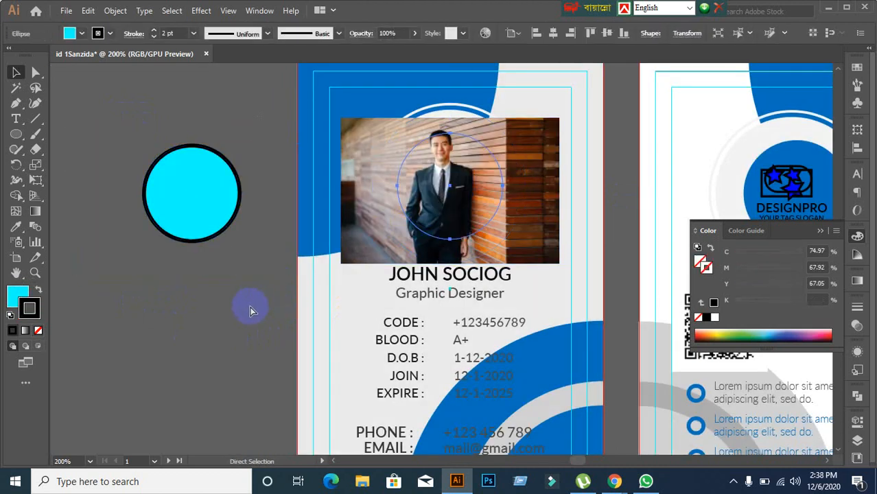
{"action": "key", "text": "ctrl+z"}
{"action": "key", "text": "ctrl+shift+z"}
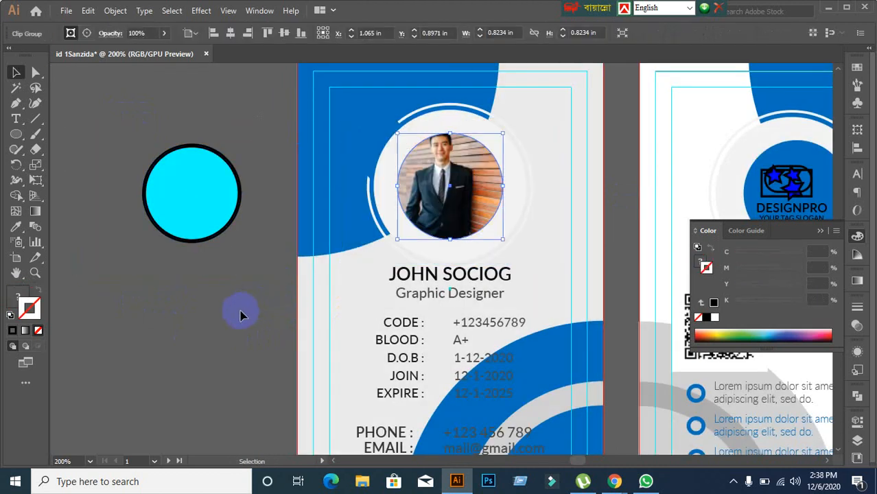
Step: Delete the cyan circle and release the clipping mask on the card's photo
{"action": "left_click", "coordinate": [193, 230]}
{"action": "key", "text": "Delete"}
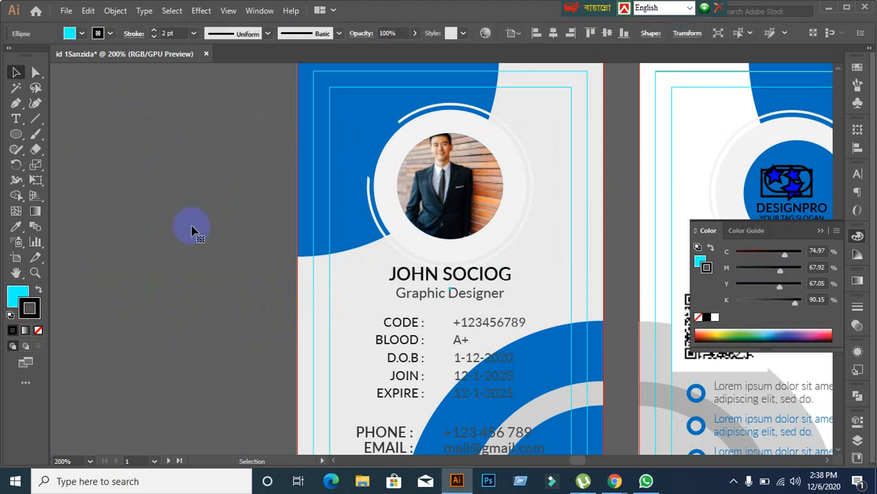
{"action": "left_click", "coordinate": [457, 188]}
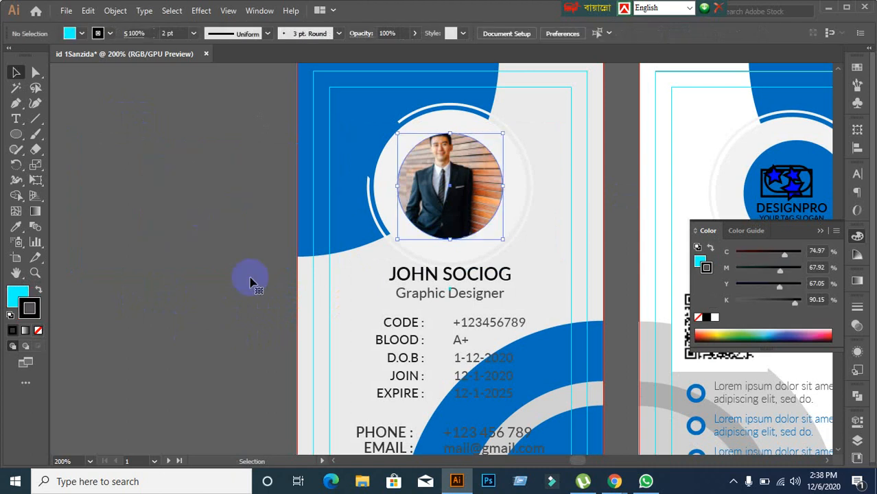
{"action": "right_click", "coordinate": [420, 205]}
{"action": "left_click", "coordinate": [458, 312]}
Step: Fill the empty circle over the photo with solid red
{"action": "left_click", "coordinate": [255, 255]}
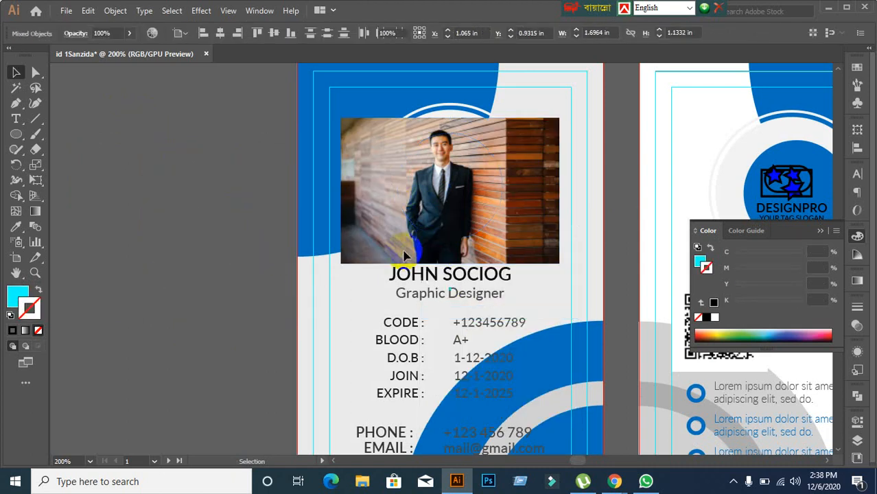
{"action": "left_click", "coordinate": [414, 243]}
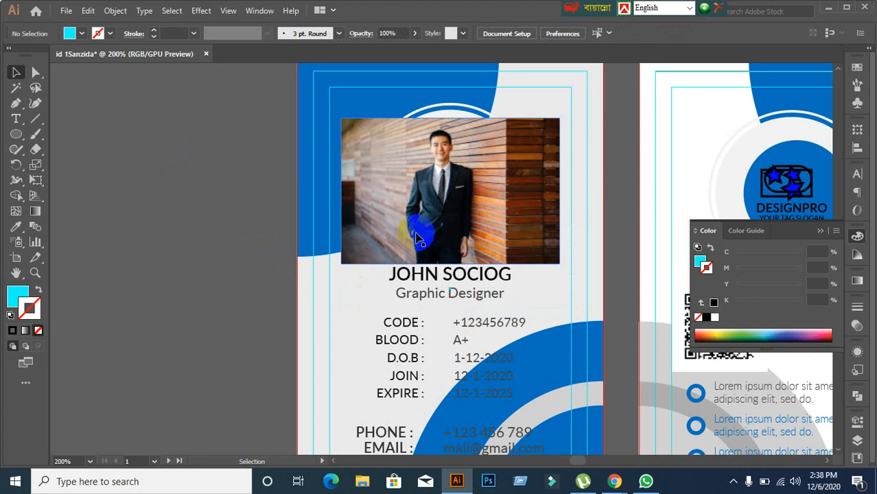
{"action": "left_click", "coordinate": [416, 238]}
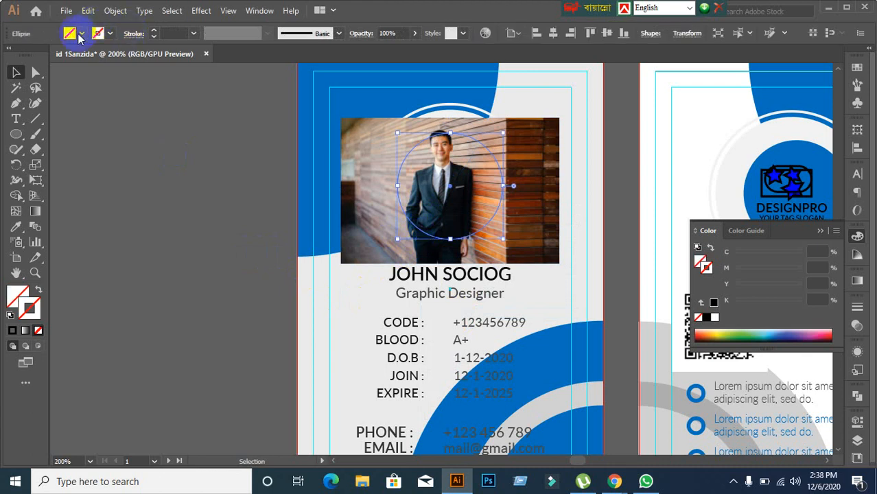
{"action": "left_click", "coordinate": [80, 33]}
{"action": "left_click", "coordinate": [44, 57]}
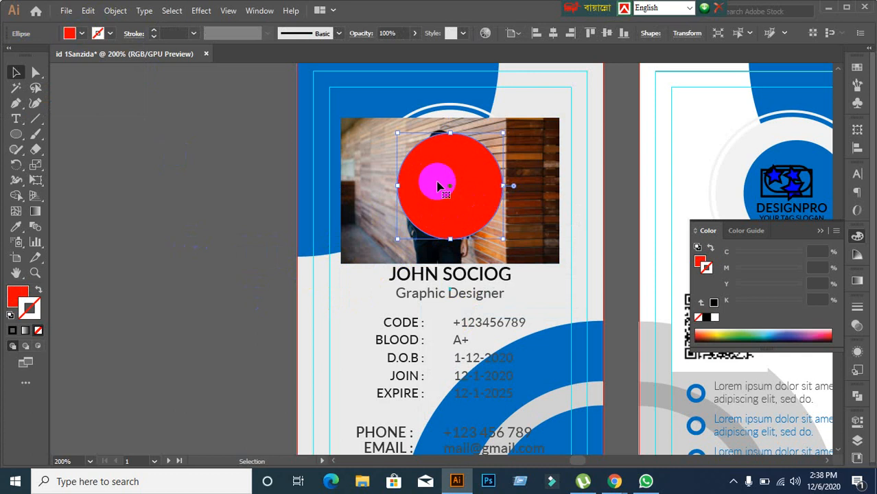
{"action": "left_click", "coordinate": [254, 111]}
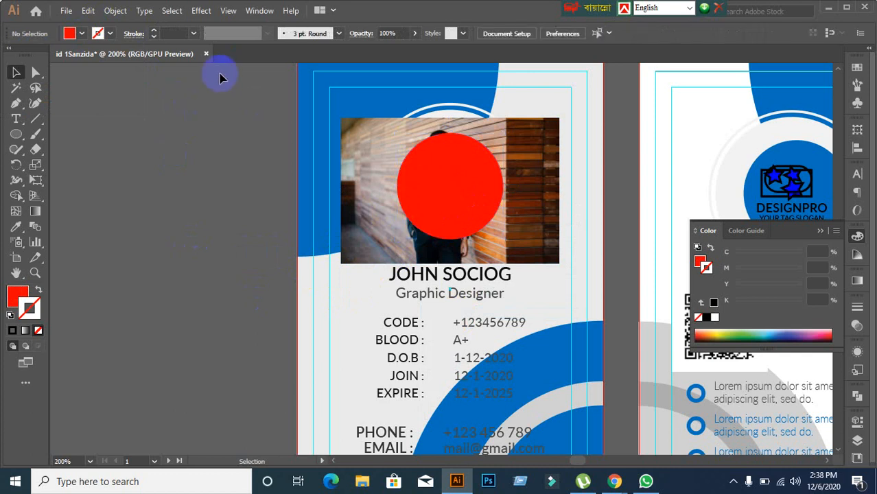
Step: Close the ID card design without saving, then minimize Illustrator and the browser
{"action": "left_click", "coordinate": [206, 54]}
{"action": "left_click", "coordinate": [493, 258]}
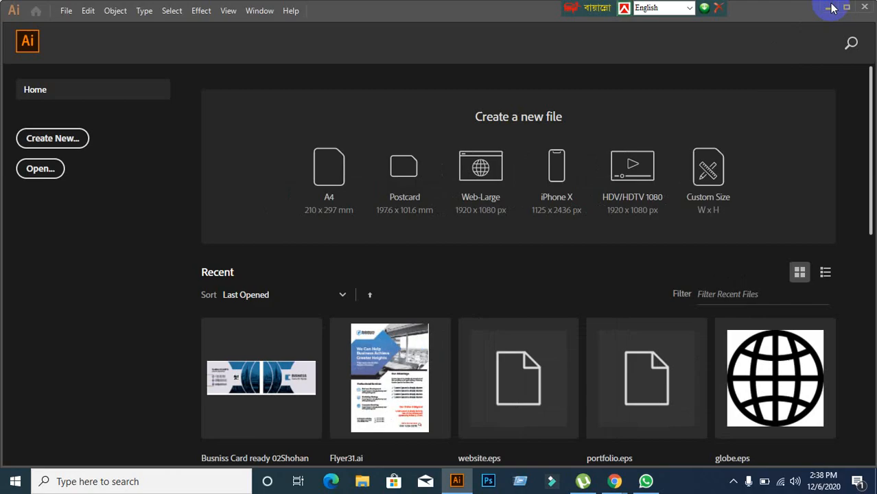
{"action": "left_click", "coordinate": [829, 8]}
{"action": "left_click", "coordinate": [794, 13]}
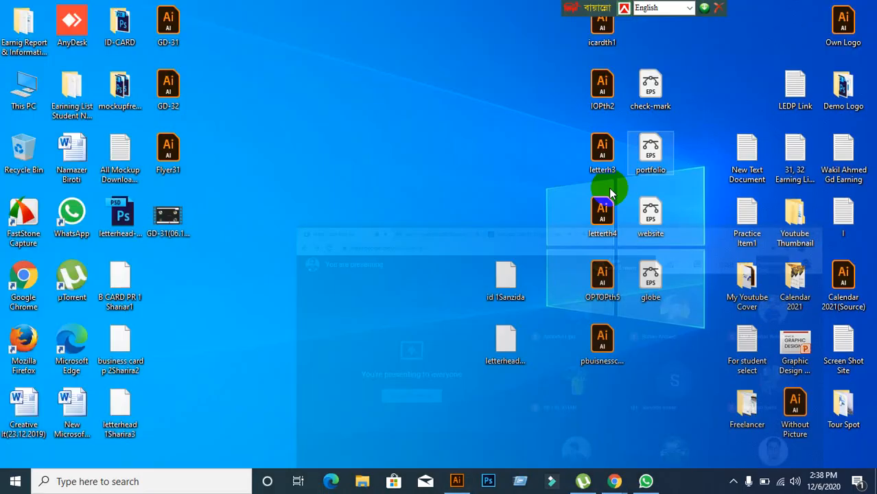
Step: Open the blue letterhead .ai file in Illustrator from the desktop
{"action": "left_click", "coordinate": [519, 291]}
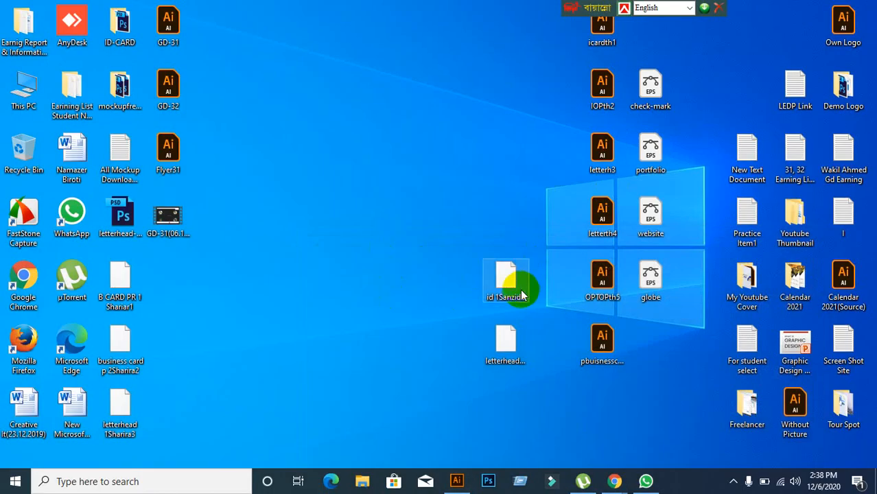
{"action": "left_click_drag", "start_coordinate": [522, 291], "coordinate": [483, 204]}
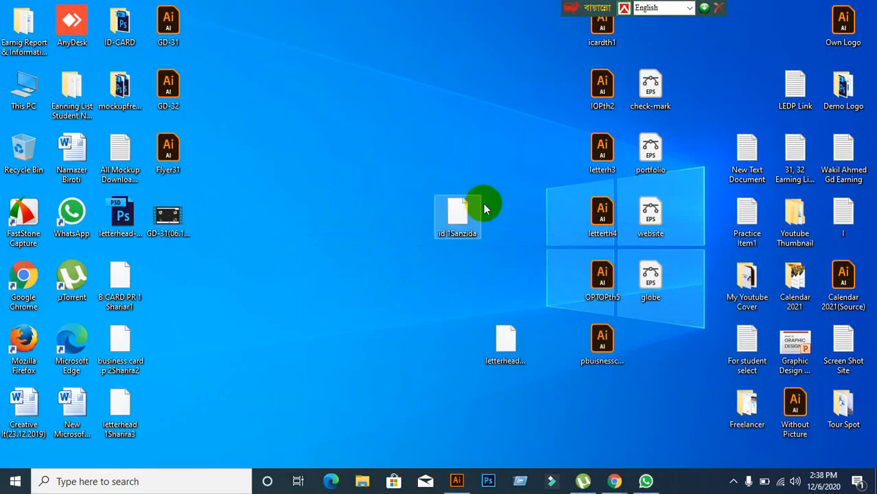
{"action": "left_click_drag", "start_coordinate": [497, 344], "coordinate": [362, 5]}
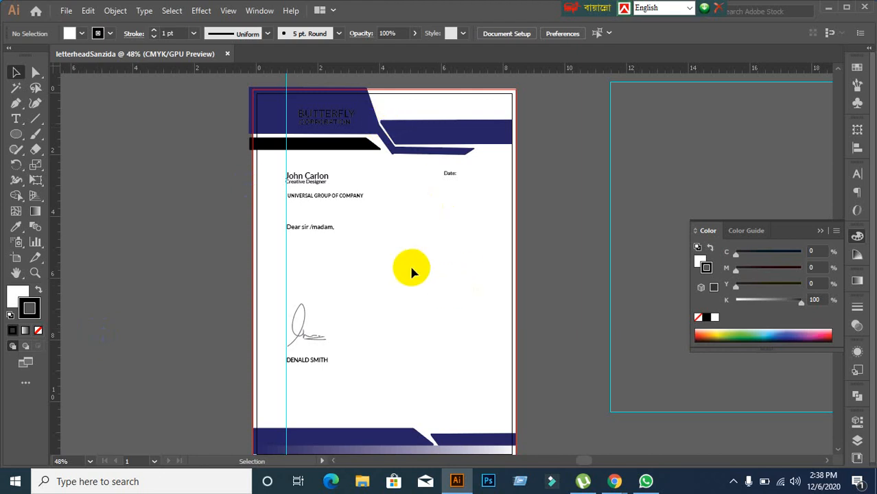
Step: Zoom and pan around the letterhead to inspect the header stripes, signature block and footer
{"action": "scroll", "coordinate": [412, 269], "scroll_direction": "down", "scroll_amount": 1}
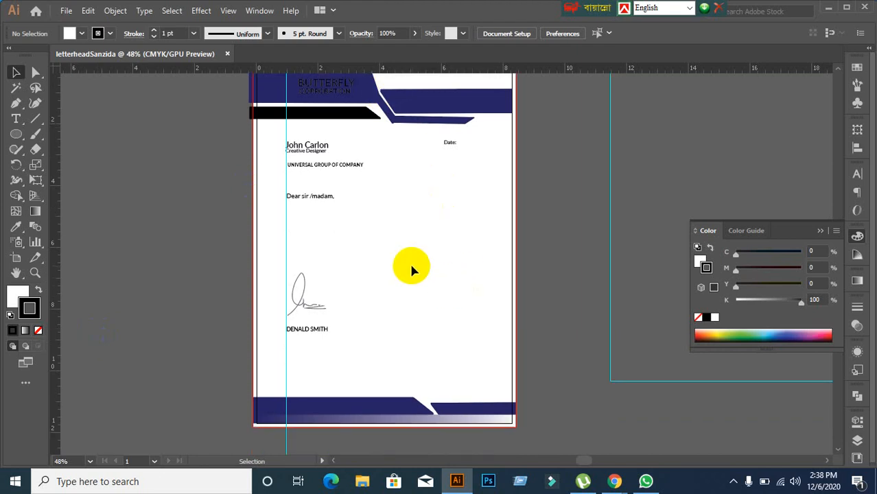
{"action": "scroll", "coordinate": [411, 267], "scroll_direction": "down", "scroll_amount": 1}
{"action": "scroll", "coordinate": [411, 267], "scroll_direction": "up", "scroll_amount": 3}
{"action": "scroll", "coordinate": [411, 267], "scroll_direction": "down", "scroll_amount": 2}
{"action": "scroll", "coordinate": [412, 270], "scroll_direction": "down", "scroll_amount": 1}
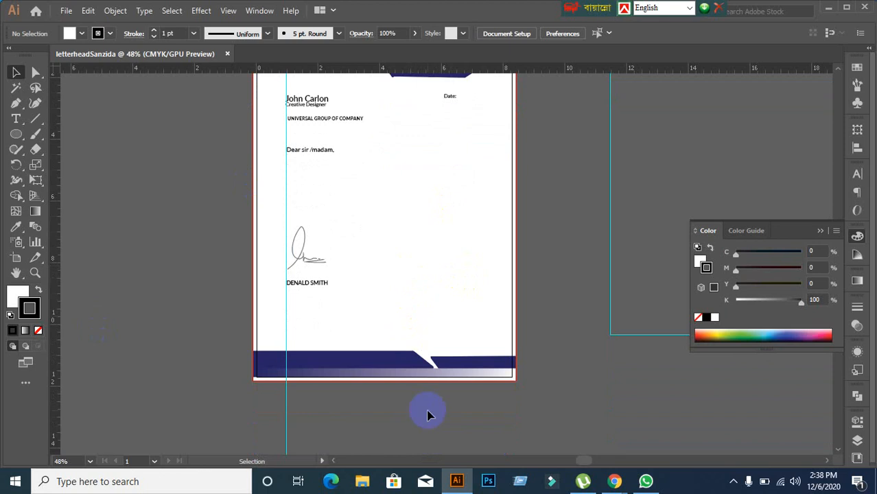
{"action": "scroll", "coordinate": [348, 398], "scroll_direction": "up", "scroll_amount": 3}
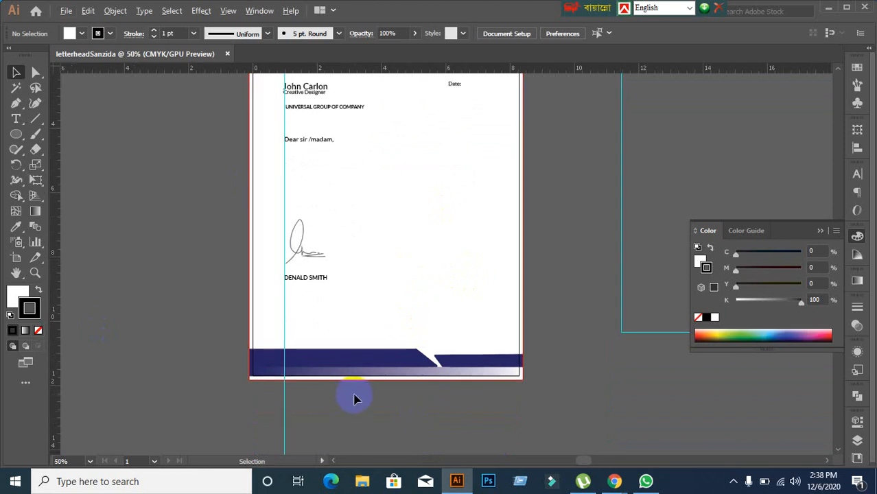
{"action": "scroll", "coordinate": [375, 394], "scroll_direction": "down", "scroll_amount": 3}
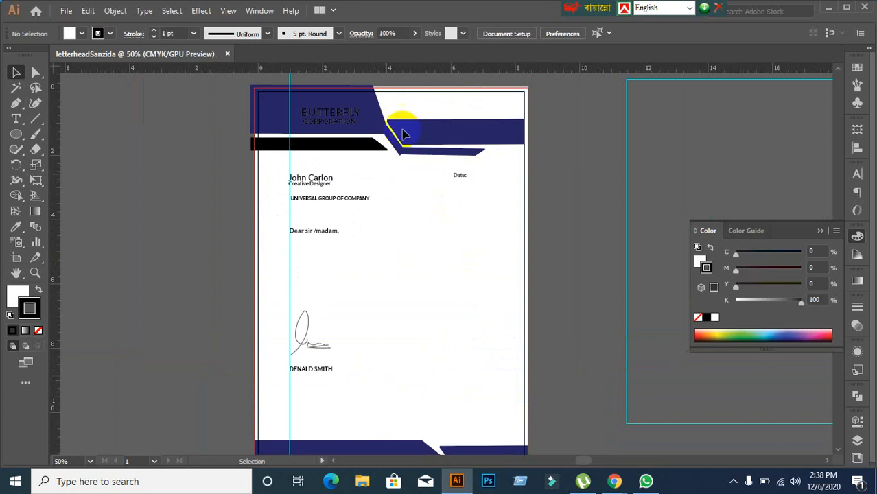
{"action": "scroll", "coordinate": [401, 125], "scroll_direction": "up", "scroll_amount": 3}
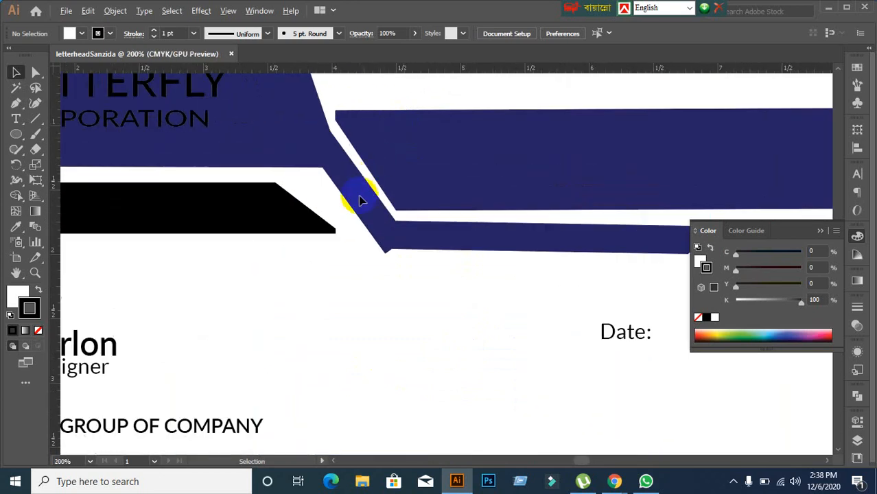
{"action": "scroll", "coordinate": [362, 201], "scroll_direction": "down", "scroll_amount": 2}
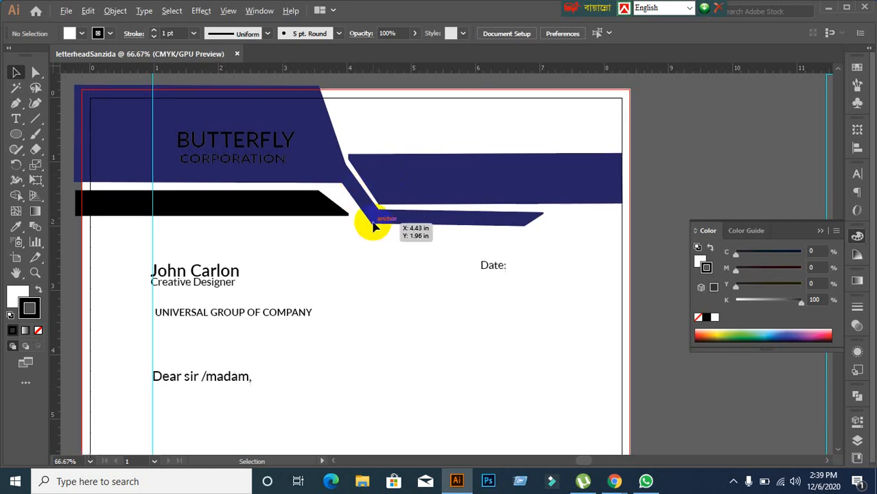
{"action": "scroll", "coordinate": [370, 189], "scroll_direction": "up", "scroll_amount": 2}
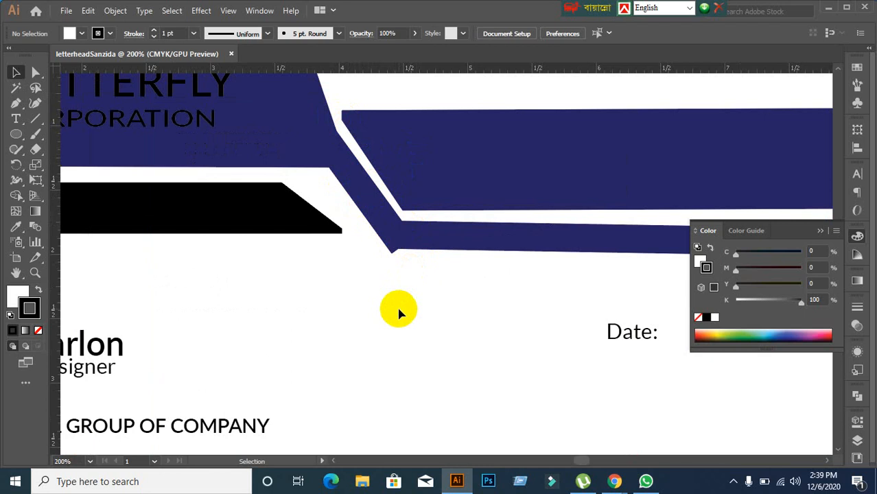
{"action": "scroll", "coordinate": [400, 313], "scroll_direction": "down", "scroll_amount": 2}
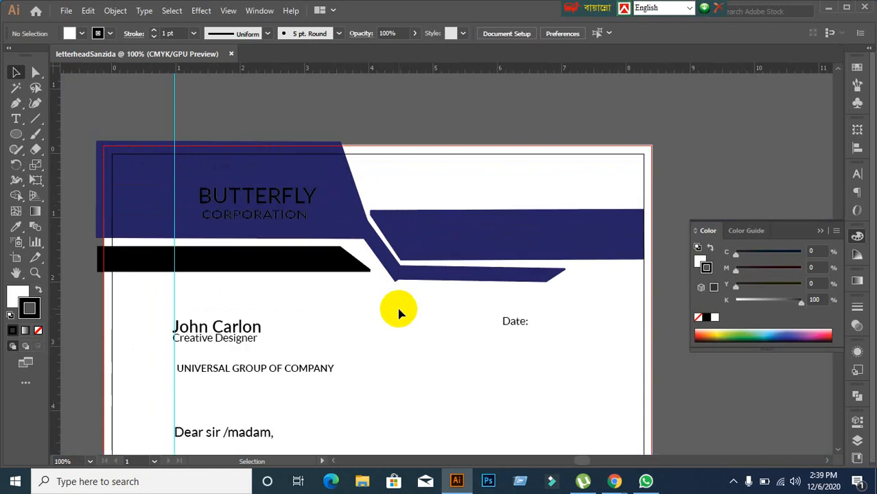
{"action": "scroll", "coordinate": [399, 313], "scroll_direction": "down", "scroll_amount": 3}
{"action": "scroll", "coordinate": [400, 313], "scroll_direction": "down", "scroll_amount": 1}
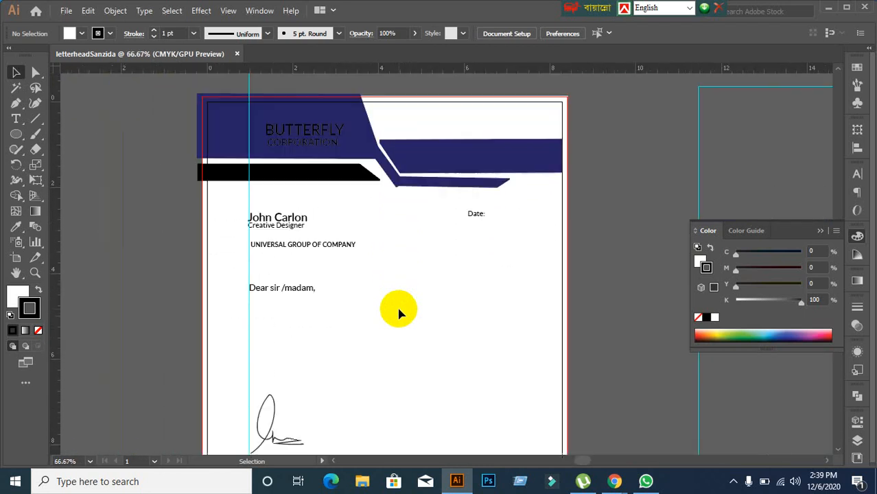
{"action": "left_click_drag", "start_coordinate": [421, 323], "coordinate": [452, 192]}
{"action": "scroll", "coordinate": [502, 316], "scroll_direction": "down", "scroll_amount": 2}
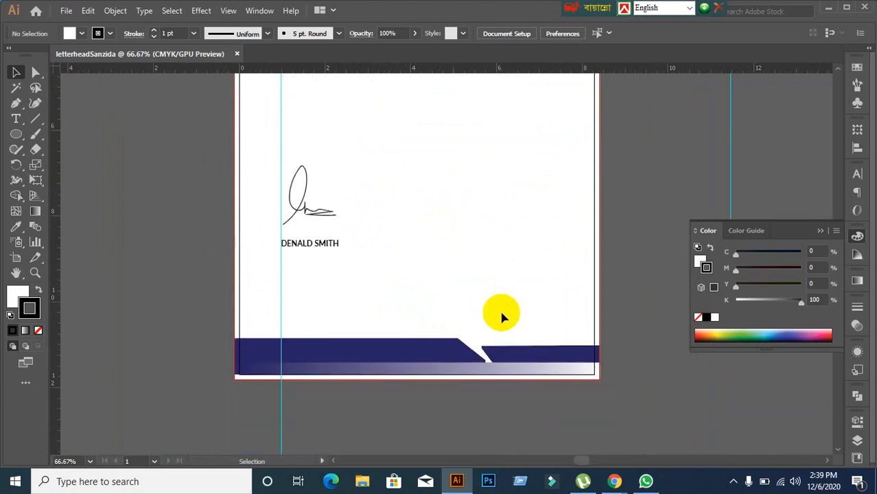
{"action": "scroll", "coordinate": [501, 317], "scroll_direction": "down", "scroll_amount": 1}
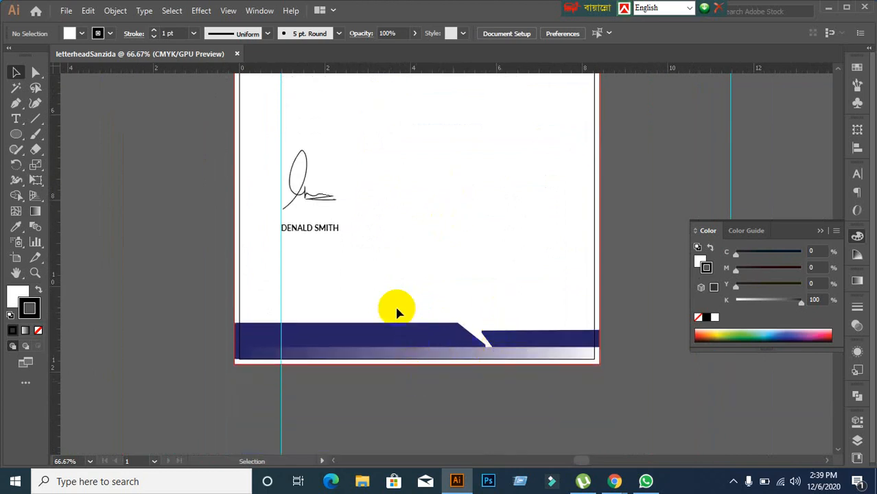
{"action": "scroll", "coordinate": [395, 278], "scroll_direction": "up", "scroll_amount": 6}
{"action": "scroll", "coordinate": [396, 277], "scroll_direction": "up", "scroll_amount": 3}
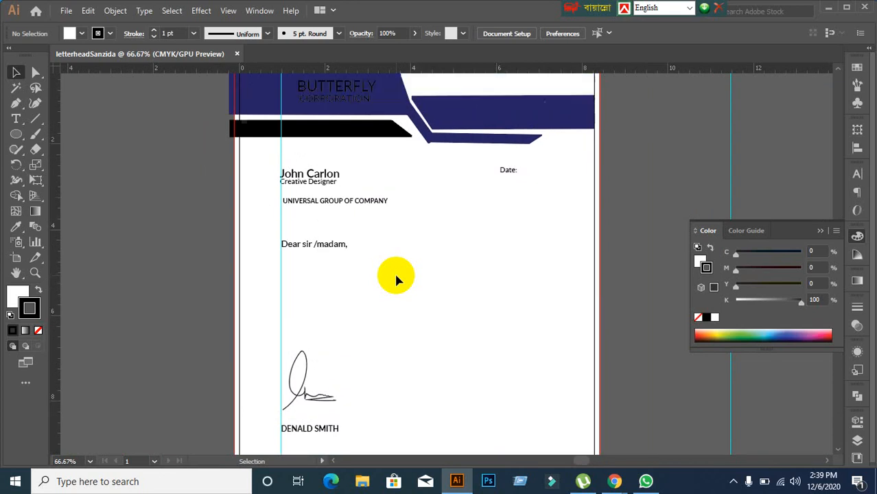
{"action": "scroll", "coordinate": [442, 136], "scroll_direction": "up", "scroll_amount": 3}
{"action": "left_click_drag", "start_coordinate": [425, 138], "coordinate": [390, 254]}
{"action": "scroll", "coordinate": [344, 236], "scroll_direction": "up", "scroll_amount": 2}
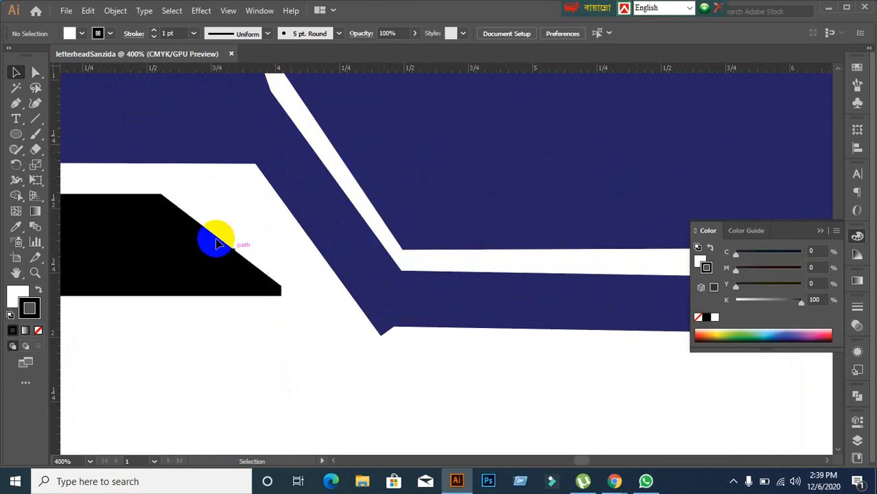
{"action": "scroll", "coordinate": [375, 264], "scroll_direction": "down", "scroll_amount": 4}
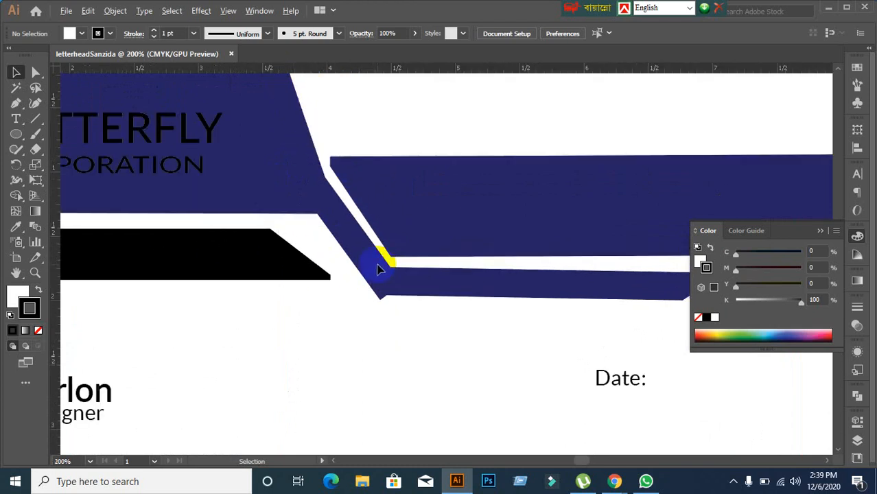
{"action": "left_click_drag", "start_coordinate": [323, 298], "coordinate": [427, 297]}
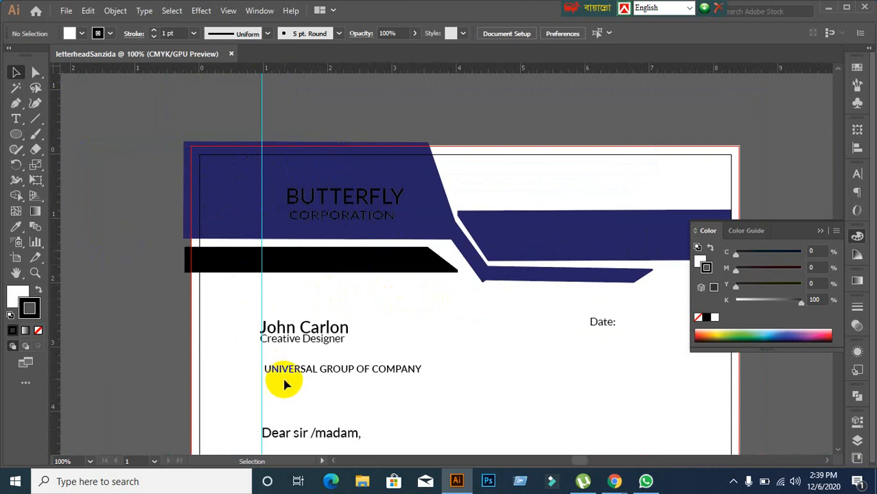
{"action": "scroll", "coordinate": [384, 351], "scroll_direction": "down", "scroll_amount": 2}
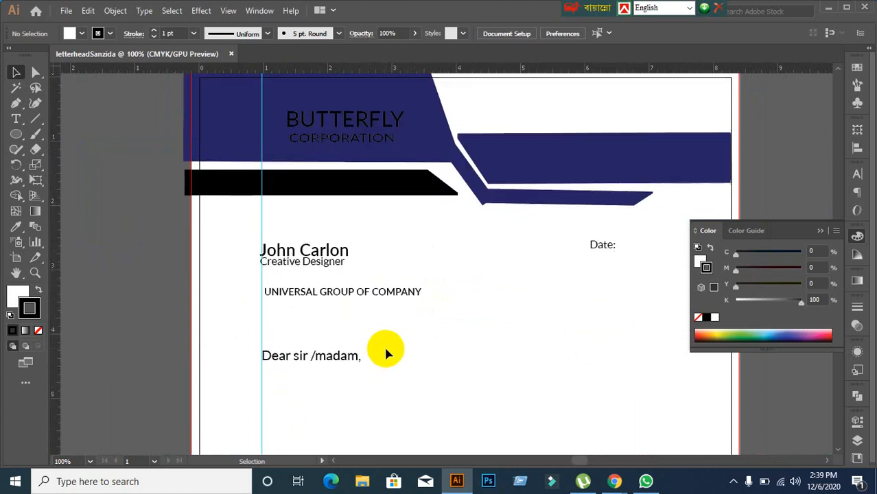
Step: Close the letterhead document and minimize Illustrator
{"action": "left_click", "coordinate": [230, 54]}
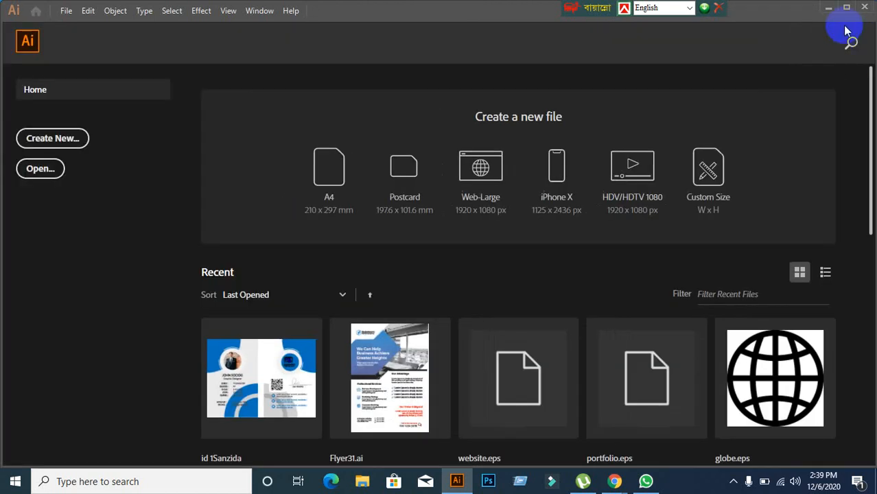
{"action": "left_click", "coordinate": [827, 8]}
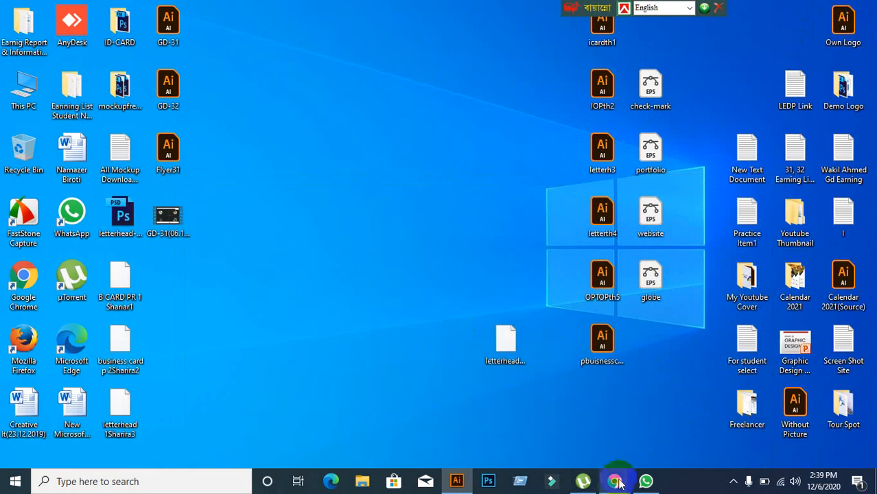
{"action": "mouse_move", "coordinate": [614, 481]}
{"action": "left_click", "coordinate": [498, 446]}
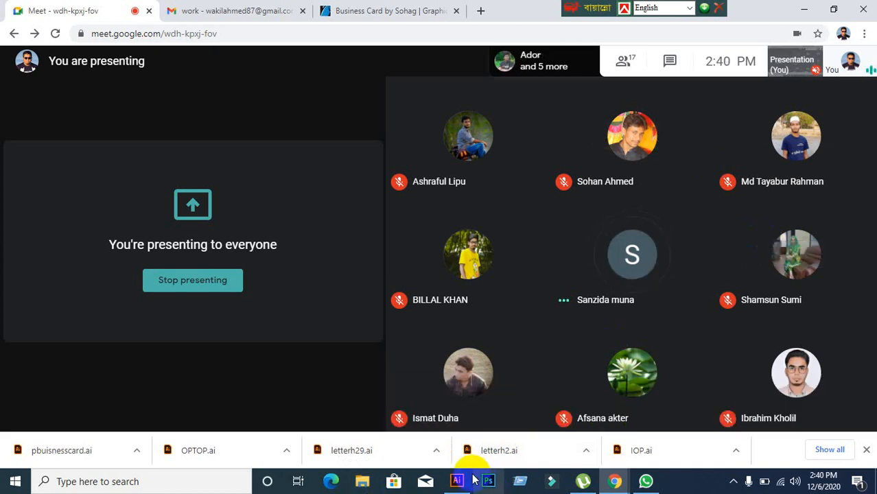
{"action": "mouse_move", "coordinate": [455, 488]}
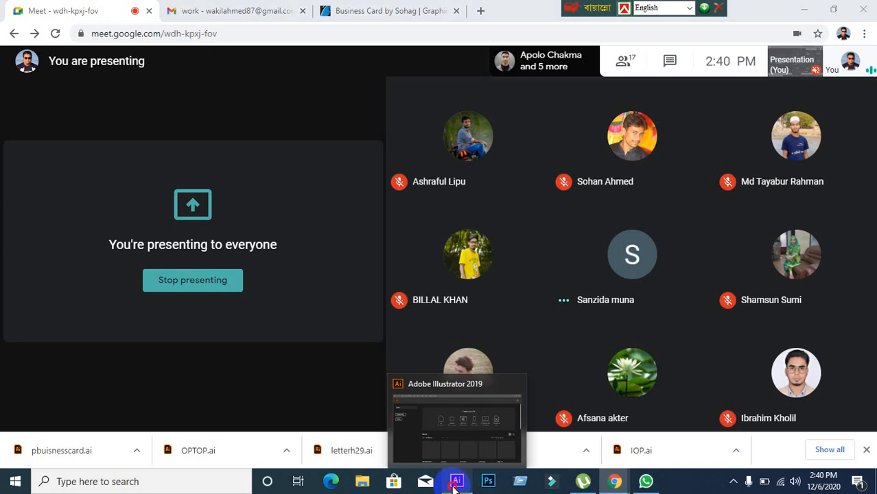
{"action": "left_click", "coordinate": [455, 486]}
{"action": "left_click", "coordinate": [455, 485]}
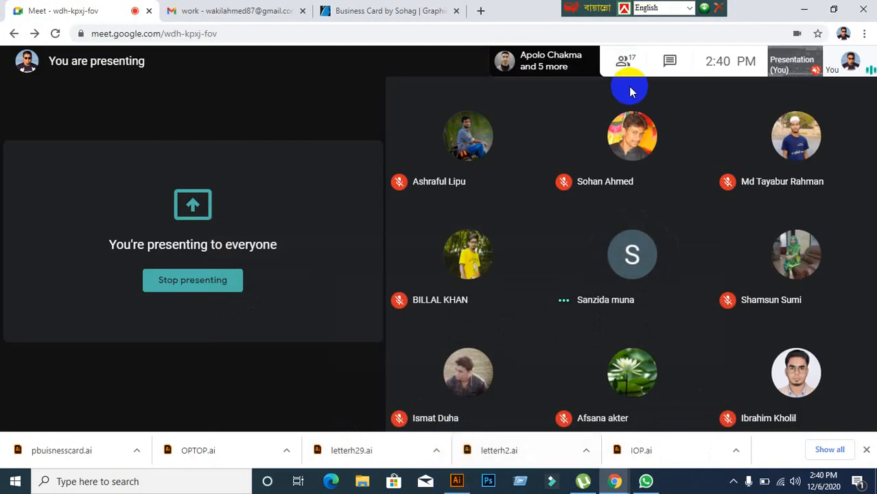
{"action": "mouse_move", "coordinate": [362, 393]}
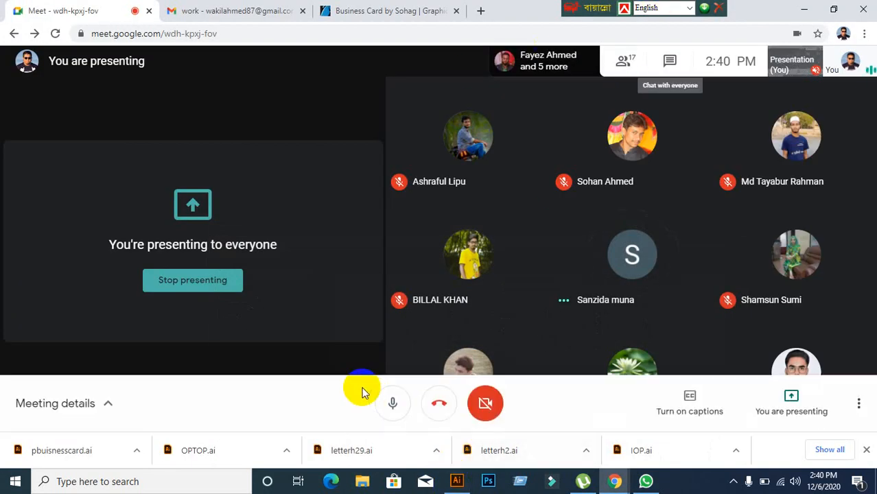
{"action": "mouse_move", "coordinate": [426, 230]}
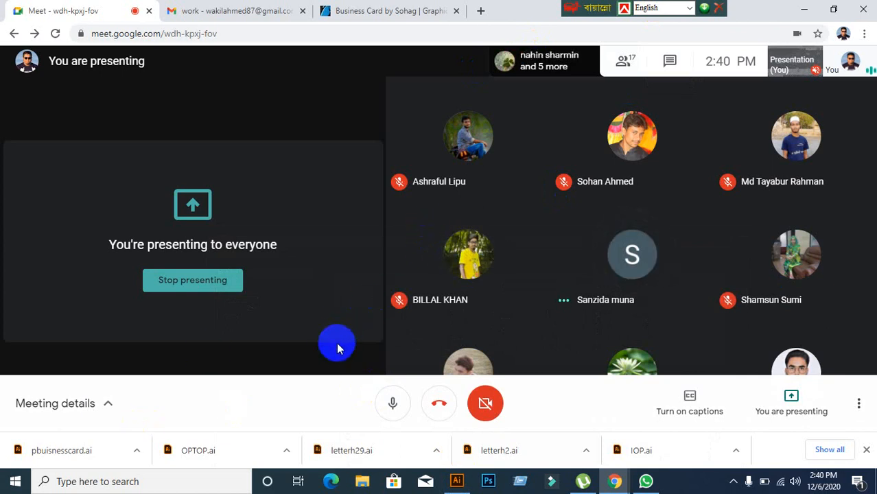
{"action": "left_click", "coordinate": [806, 8]}
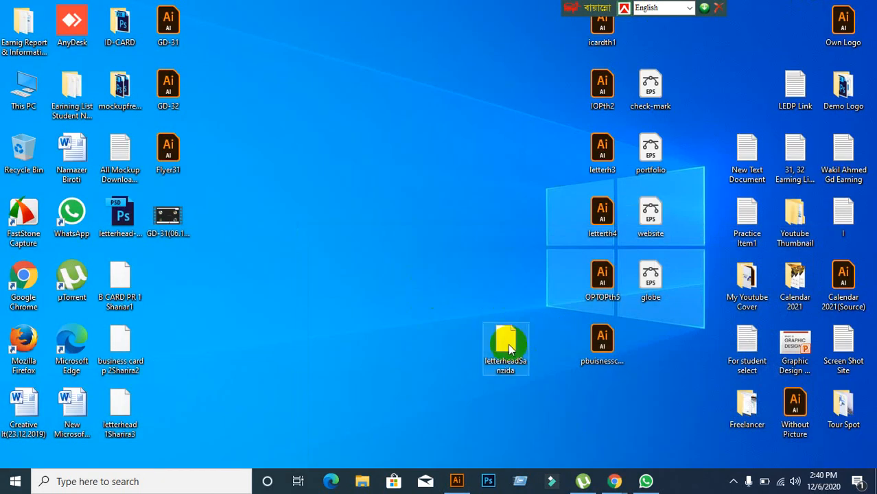
Step: Delete the letterhead file from the desktop and open icardth1.ai in Illustrator
{"action": "left_click_drag", "start_coordinate": [508, 347], "coordinate": [412, 287]}
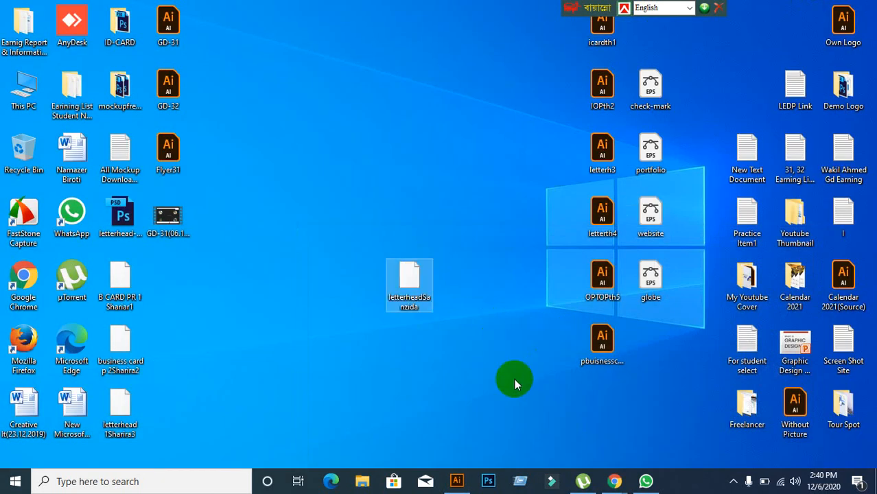
{"action": "key", "text": "Delete"}
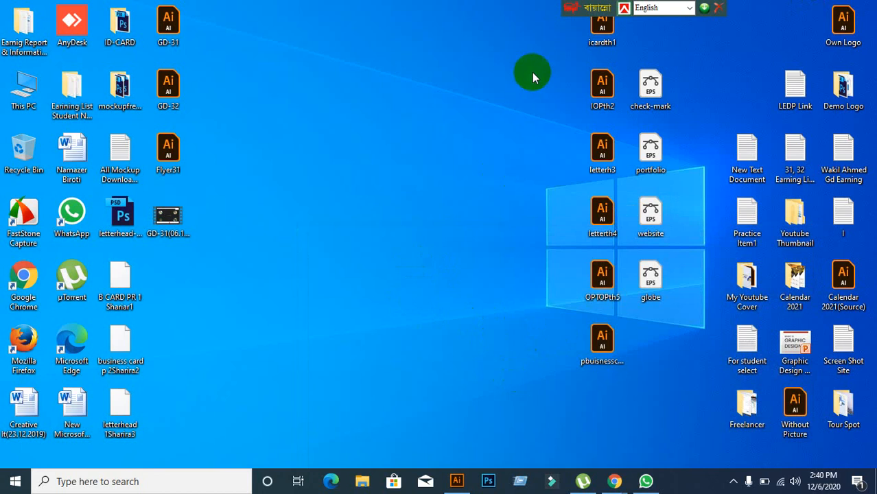
{"action": "left_click_drag", "start_coordinate": [596, 31], "coordinate": [378, 190]}
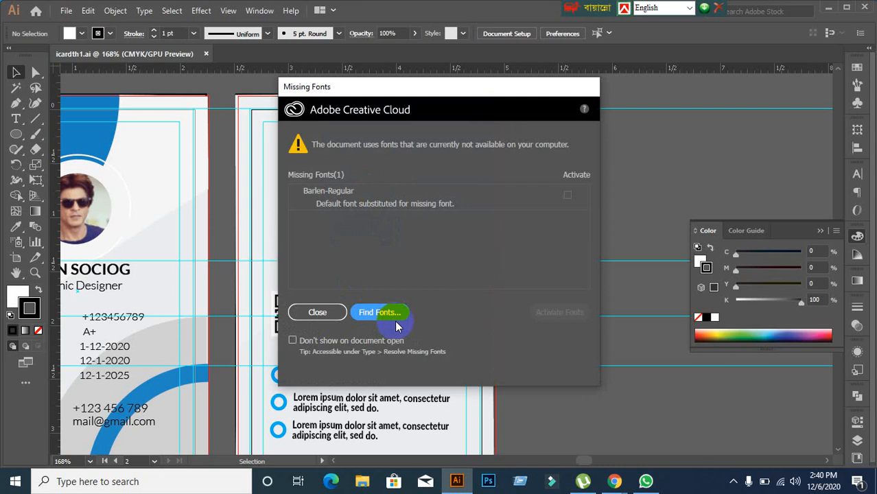
Step: Dismiss the Missing Fonts notice and centre both ID cards in view
{"action": "left_click", "coordinate": [329, 317]}
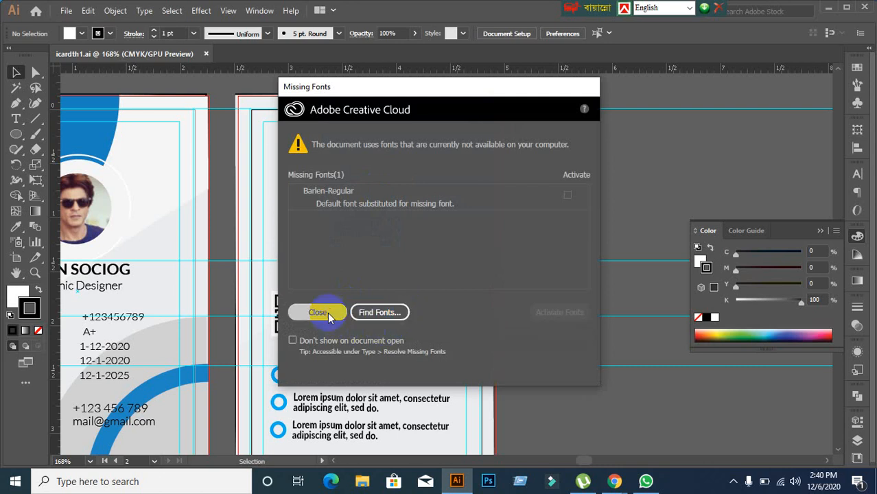
{"action": "scroll", "coordinate": [294, 312], "scroll_direction": "down", "scroll_amount": 1, "text": "alt"}
{"action": "scroll", "coordinate": [294, 313], "scroll_direction": "down", "scroll_amount": 1}
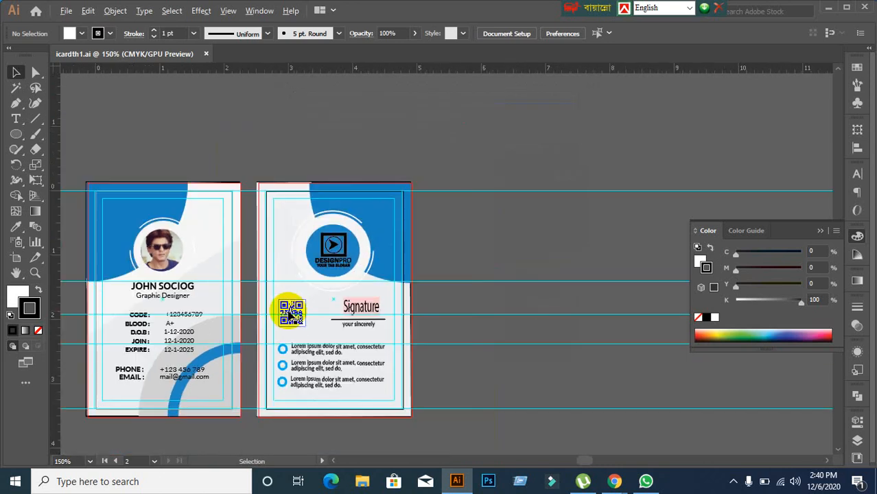
{"action": "left_click_drag", "start_coordinate": [221, 337], "coordinate": [371, 332]}
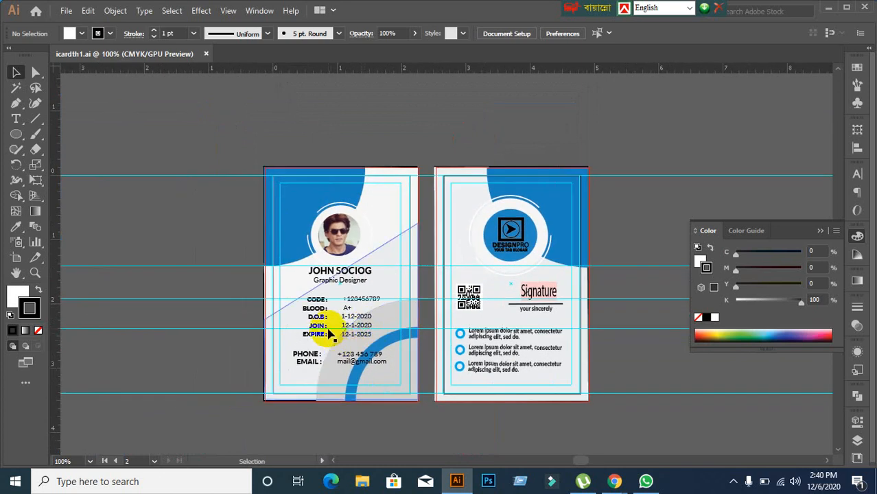
{"action": "scroll", "coordinate": [330, 332], "scroll_direction": "up", "scroll_amount": 1}
{"action": "scroll", "coordinate": [330, 332], "scroll_direction": "up", "scroll_amount": 1}
{"action": "scroll", "coordinate": [313, 314], "scroll_direction": "up", "scroll_amount": 1}
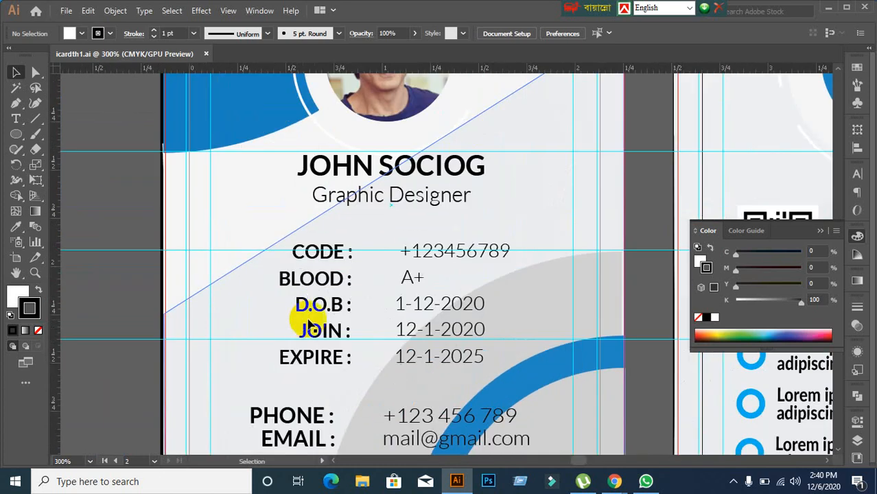
{"action": "scroll", "coordinate": [542, 287], "scroll_direction": "down", "scroll_amount": 2}
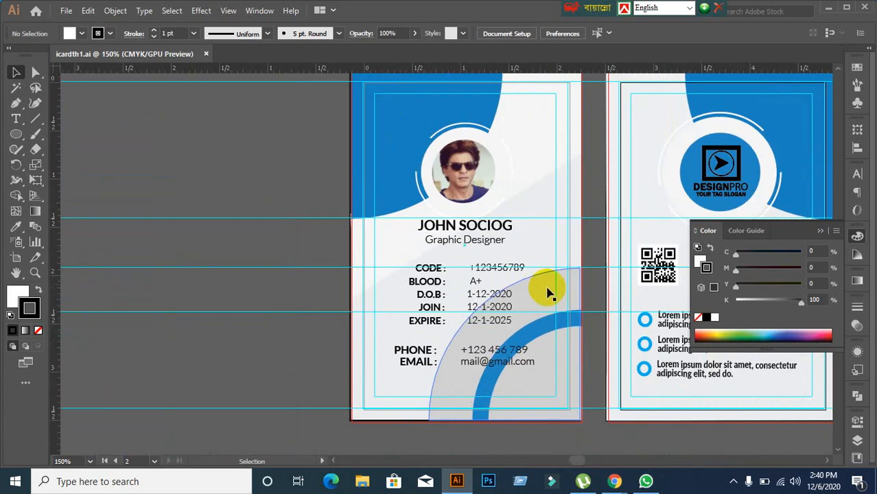
{"action": "scroll", "coordinate": [406, 256], "scroll_direction": "down", "scroll_amount": 1}
{"action": "left_click", "coordinate": [157, 288]}
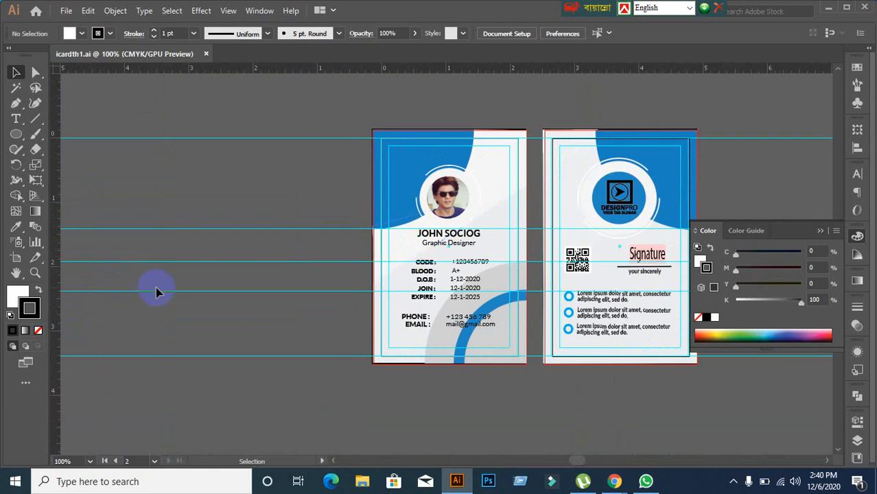
Step: Unlock the guides and marquee-select them across the cards
{"action": "right_click", "coordinate": [190, 273]}
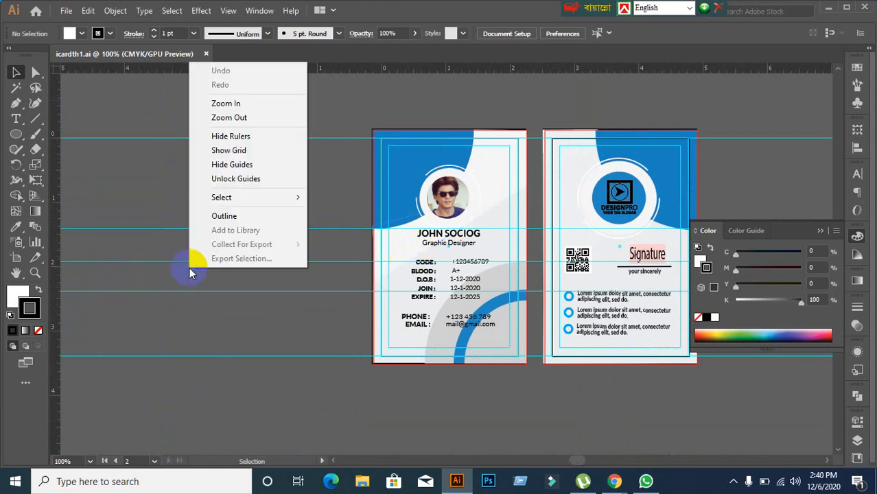
{"action": "left_click", "coordinate": [221, 179]}
{"action": "left_click", "coordinate": [214, 205]}
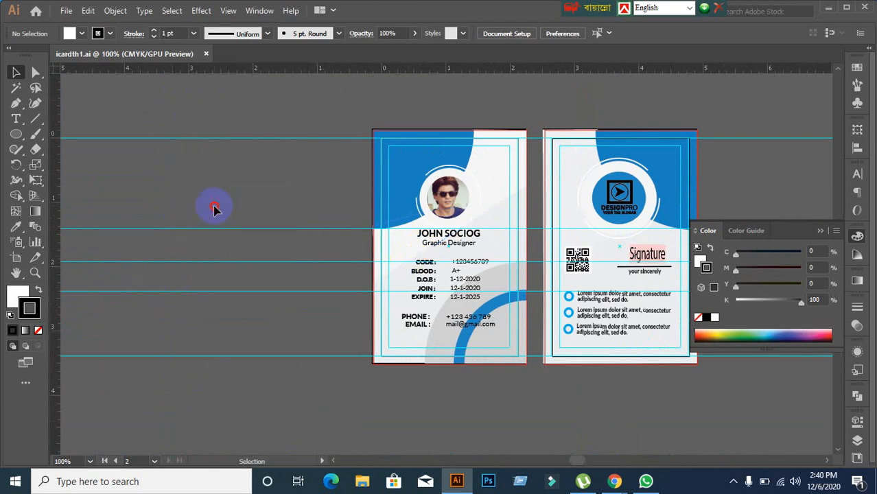
{"action": "left_click_drag", "start_coordinate": [223, 389], "coordinate": [228, 415]}
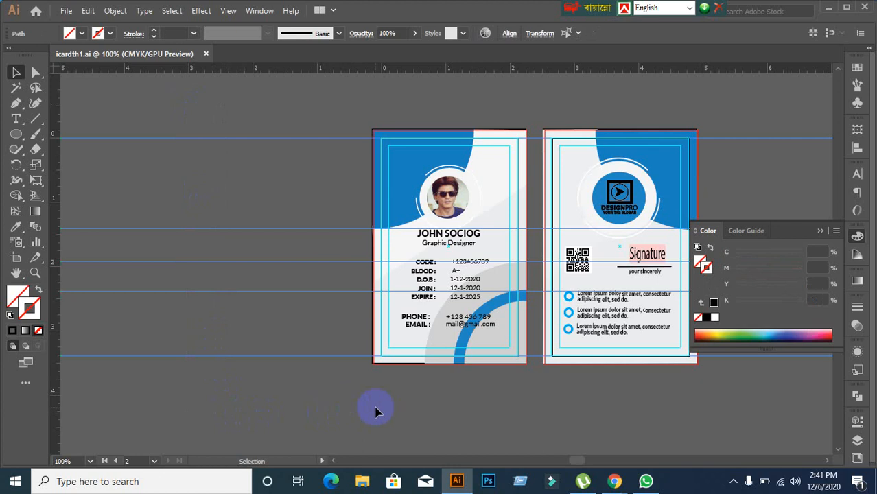
Step: Select all the guide lines on both cards and delete them
{"action": "key", "text": "space"}
{"action": "left_click_drag", "start_coordinate": [388, 409], "coordinate": [318, 389]}
{"action": "left_click", "coordinate": [243, 384]}
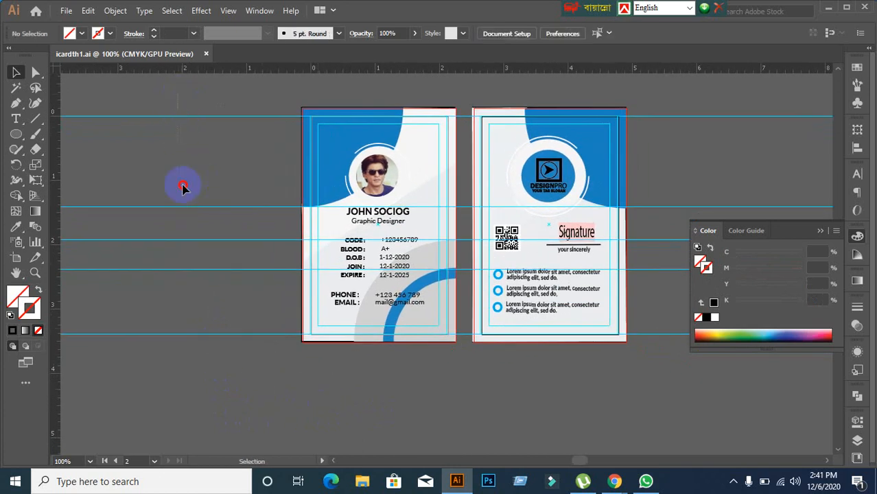
{"action": "key", "text": "ctrl+a"}
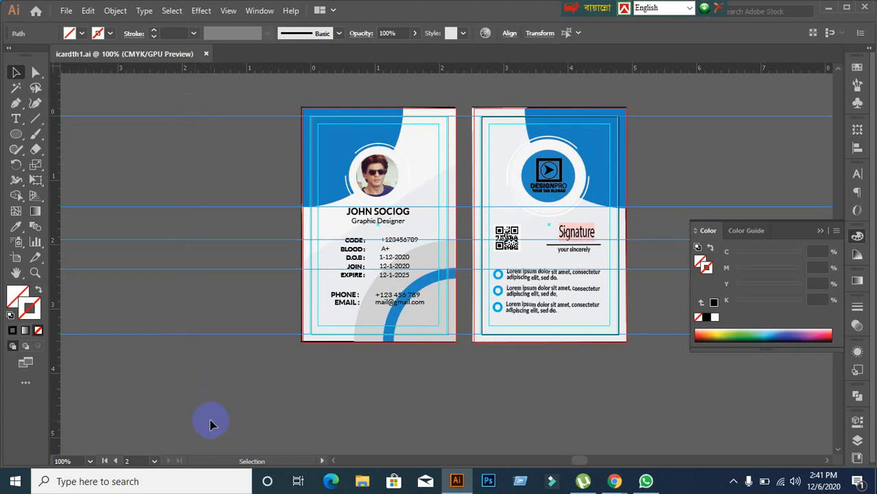
{"action": "key", "text": "Delete"}
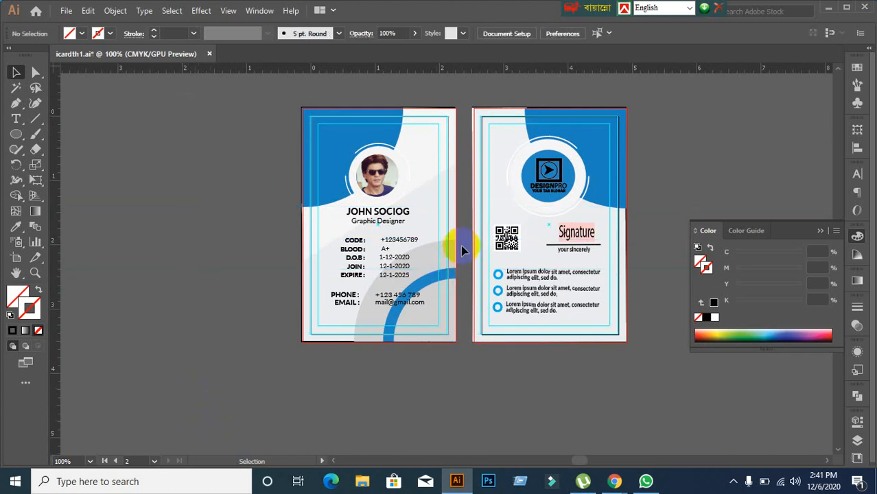
{"action": "scroll", "coordinate": [653, 195], "scroll_direction": "up", "scroll_amount": 2}
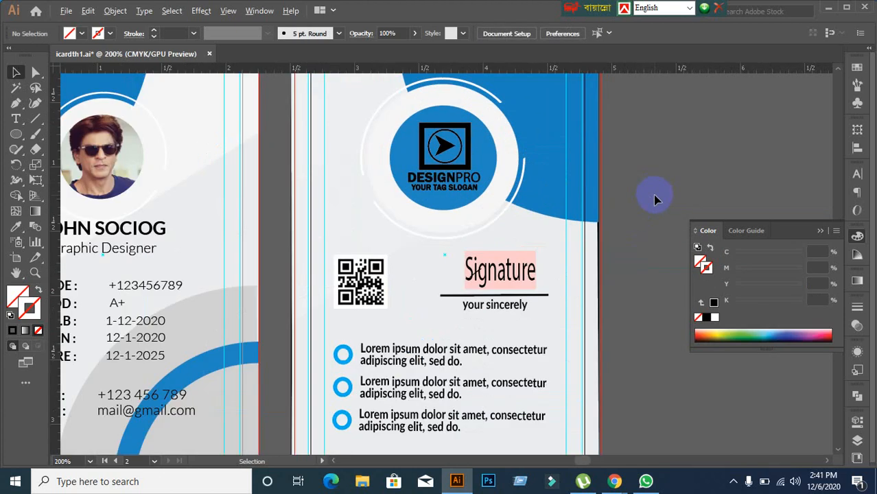
{"action": "scroll", "coordinate": [654, 195], "scroll_direction": "down", "scroll_amount": 1}
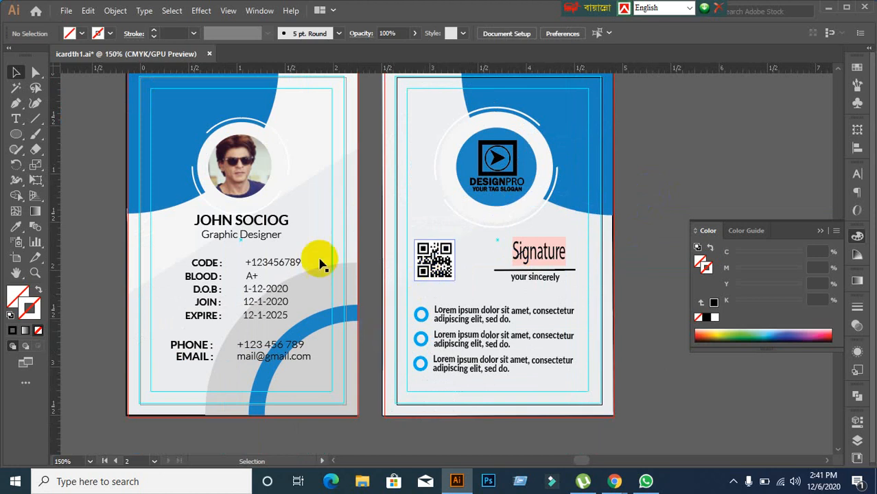
Step: Check the front card's blue header and round clipped photo, then pick the Ellipse tool
{"action": "left_click", "coordinate": [280, 255]}
{"action": "left_click", "coordinate": [158, 202]}
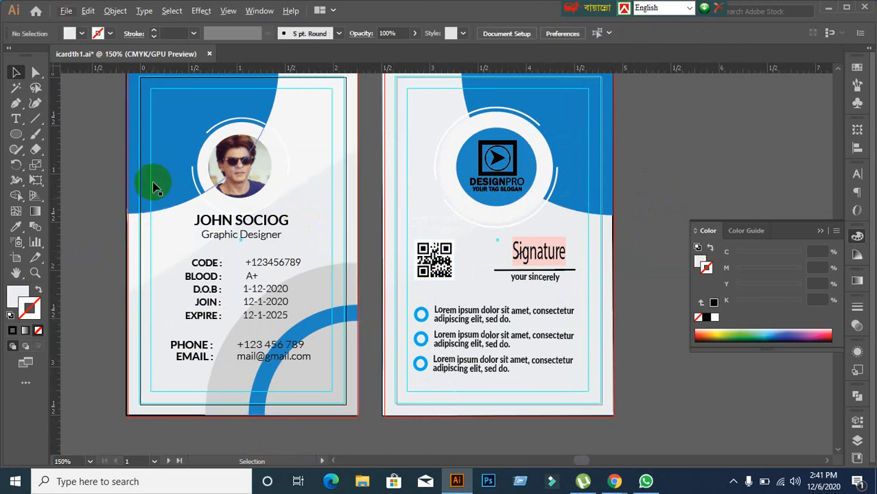
{"action": "scroll", "coordinate": [103, 206], "scroll_direction": "up", "scroll_amount": 1}
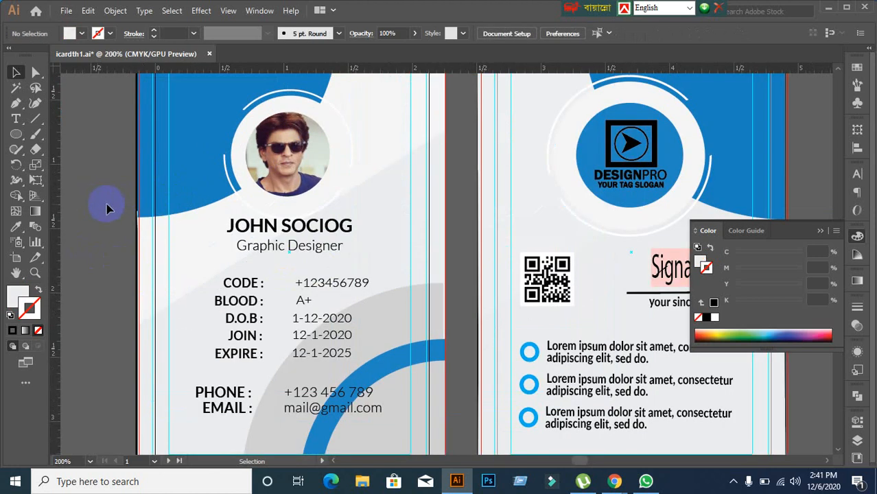
{"action": "scroll", "coordinate": [106, 208], "scroll_direction": "up", "scroll_amount": 1}
{"action": "left_click", "coordinate": [190, 196]}
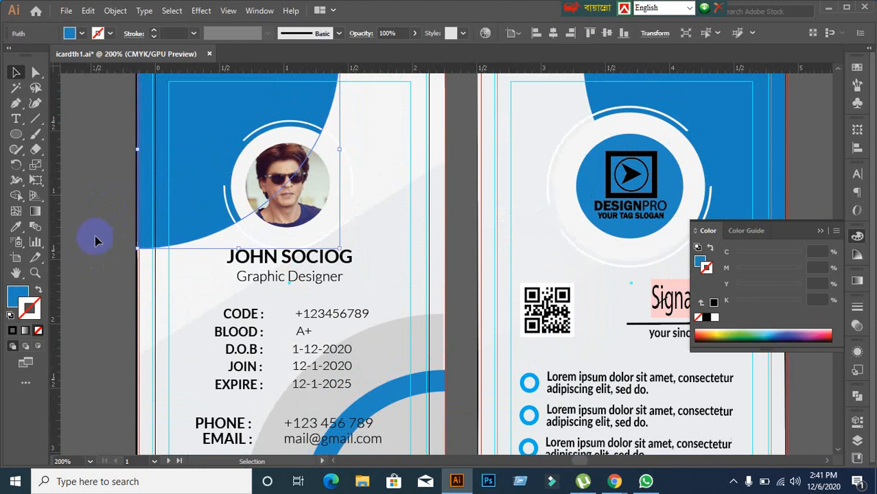
{"action": "left_click", "coordinate": [94, 239]}
{"action": "left_click", "coordinate": [275, 213]}
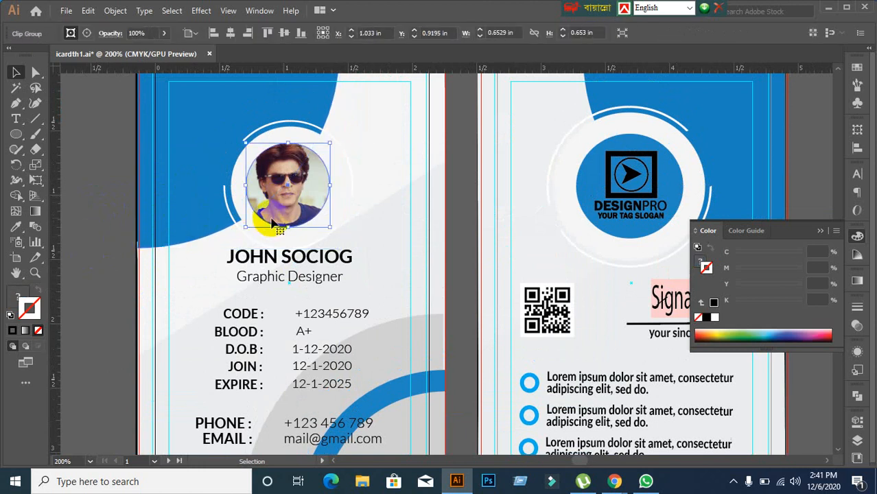
{"action": "scroll", "coordinate": [140, 239], "scroll_direction": "down", "scroll_amount": 1}
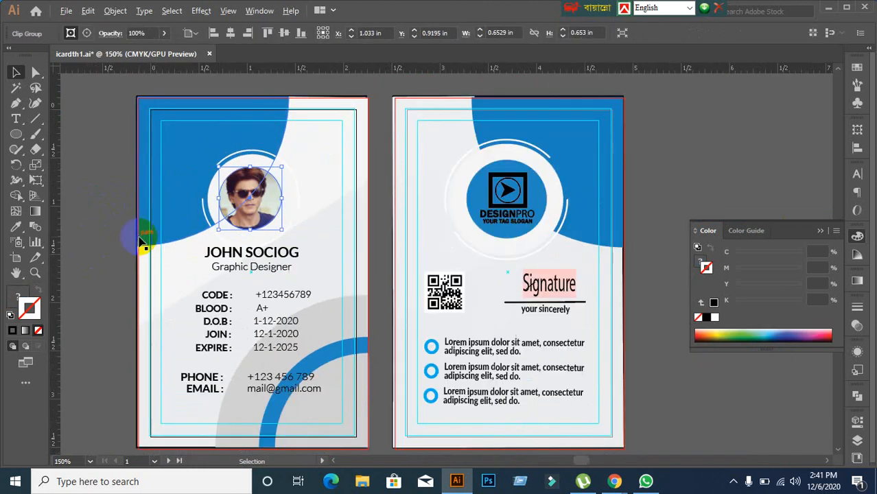
{"action": "left_click_drag", "start_coordinate": [184, 259], "coordinate": [222, 250]}
{"action": "left_click", "coordinate": [206, 249]}
{"action": "left_click", "coordinate": [16, 135]}
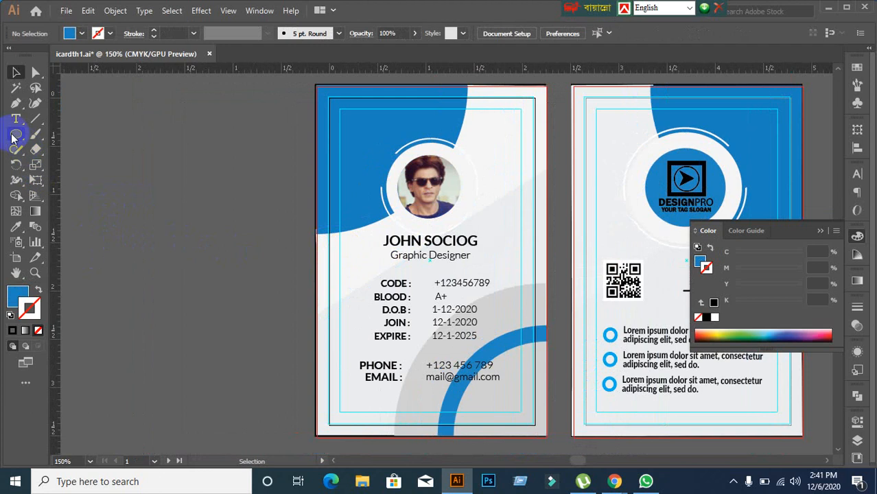
Step: Draw a blue circle left of the cards and give it a 3 pt black outline
{"action": "left_click_drag", "start_coordinate": [126, 147], "coordinate": [221, 243]}
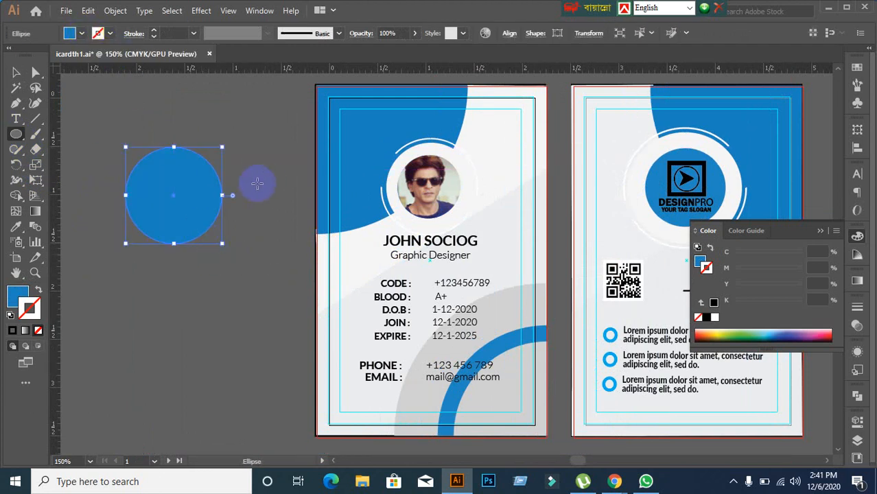
{"action": "left_click", "coordinate": [18, 74]}
{"action": "left_click", "coordinate": [200, 204]}
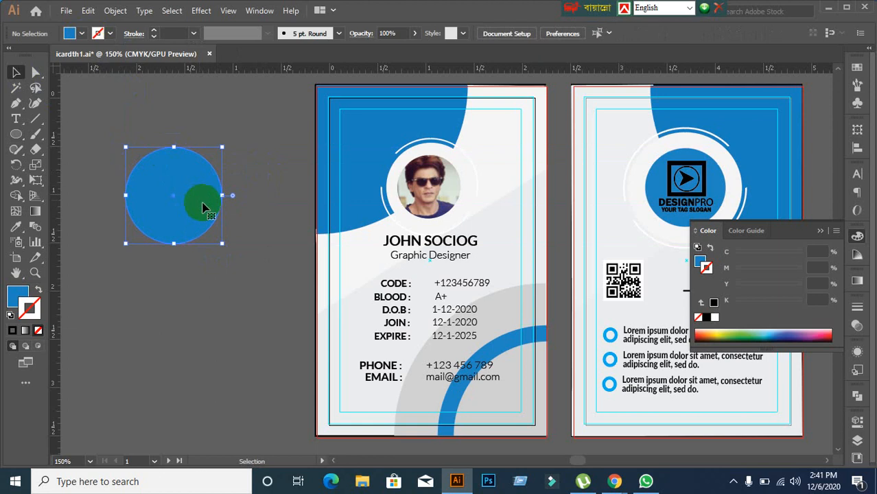
{"action": "left_click", "coordinate": [13, 330]}
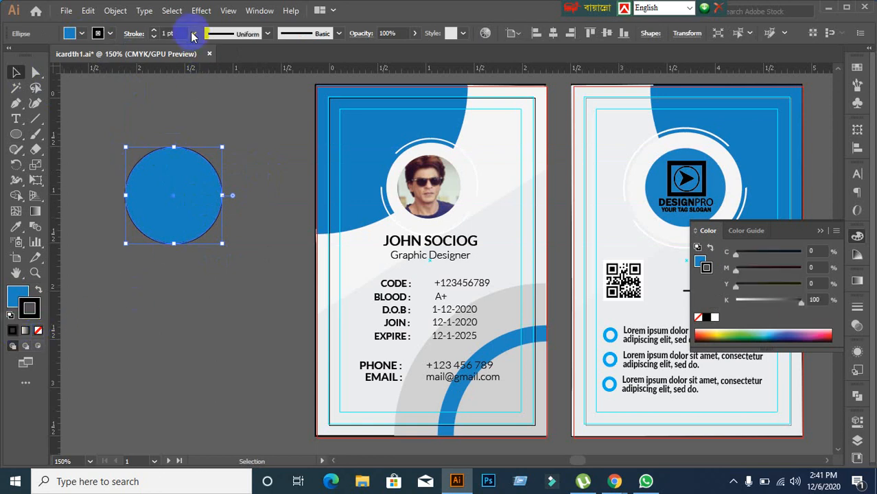
{"action": "key", "text": "Up"}
{"action": "key", "text": "Up"}
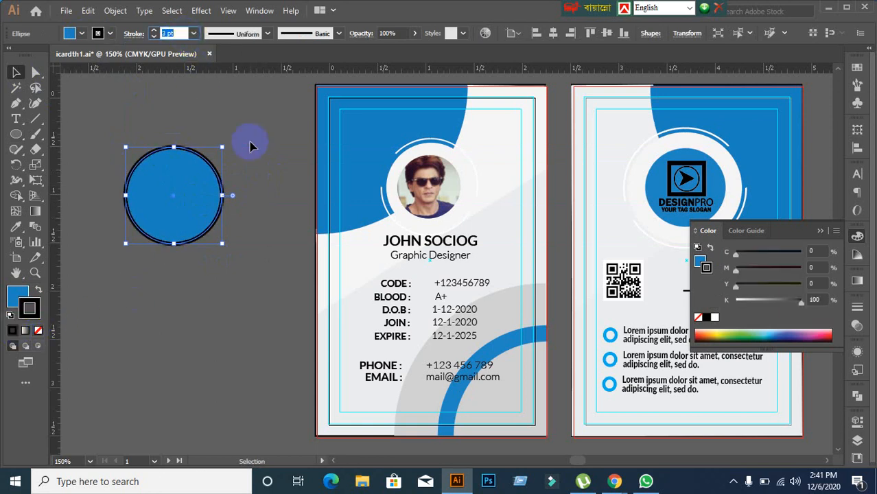
{"action": "left_click", "coordinate": [199, 203]}
{"action": "left_click", "coordinate": [200, 204]}
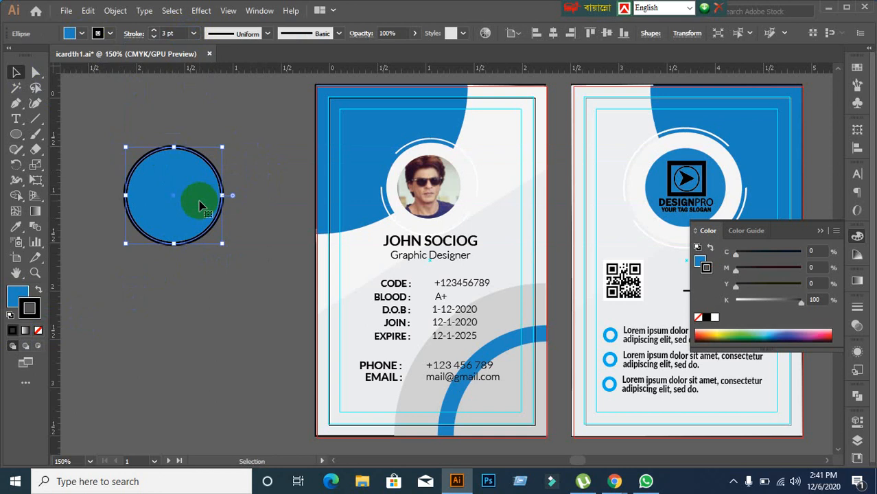
Step: Expand the circle's fill and stroke into separate shapes with Object > Expand
{"action": "right_click", "coordinate": [200, 204]}
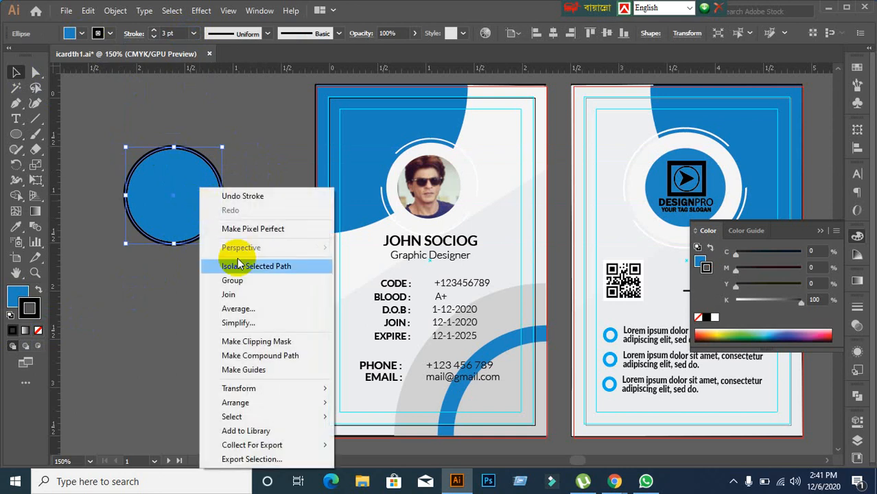
{"action": "left_click", "coordinate": [148, 297]}
{"action": "left_click", "coordinate": [165, 200]}
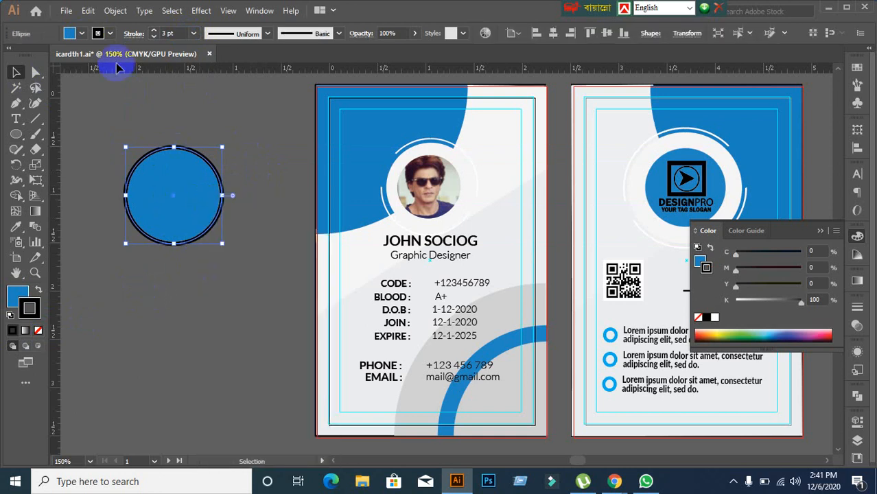
{"action": "left_click", "coordinate": [115, 11]}
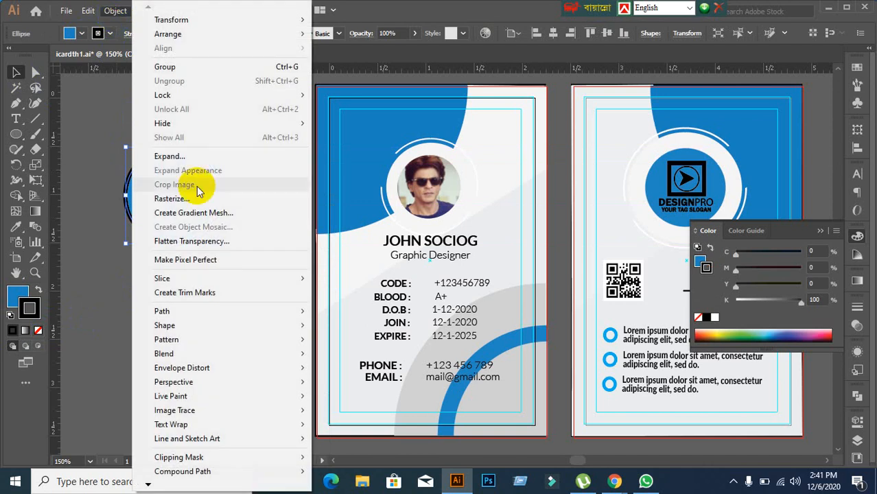
{"action": "left_click", "coordinate": [85, 255]}
{"action": "left_click", "coordinate": [86, 255]}
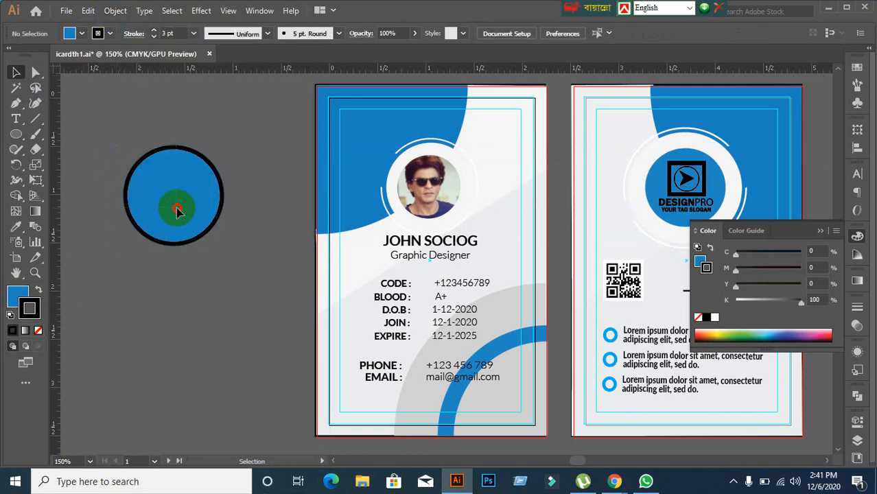
{"action": "left_click", "coordinate": [172, 202]}
{"action": "left_click", "coordinate": [115, 11]}
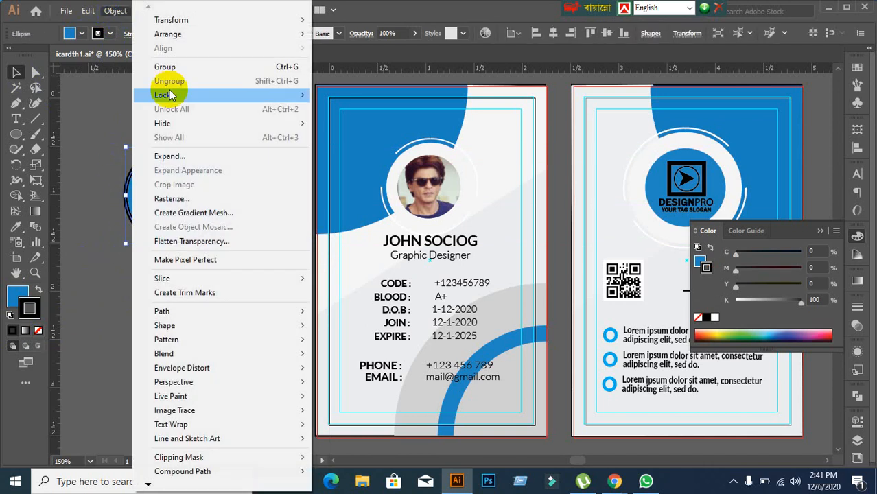
{"action": "left_click", "coordinate": [171, 153]}
{"action": "left_click", "coordinate": [588, 274]}
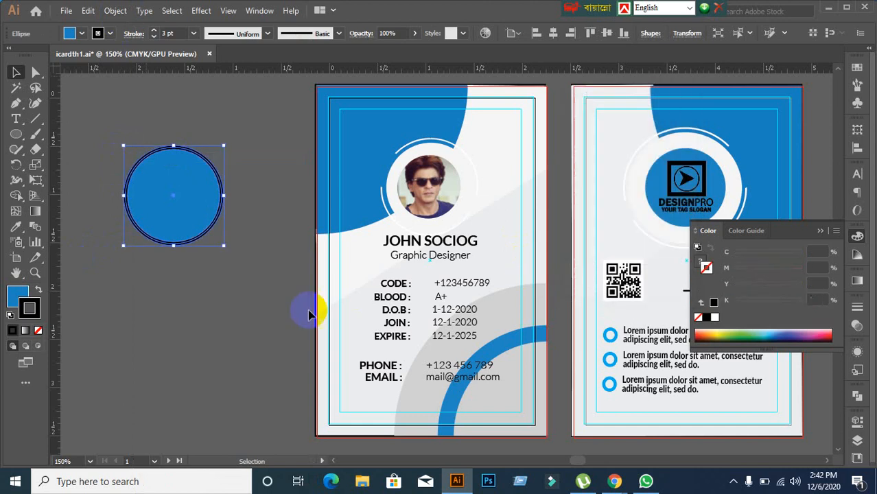
Step: Check the expanded circle group and pan over to the Signature block
{"action": "left_click", "coordinate": [295, 308]}
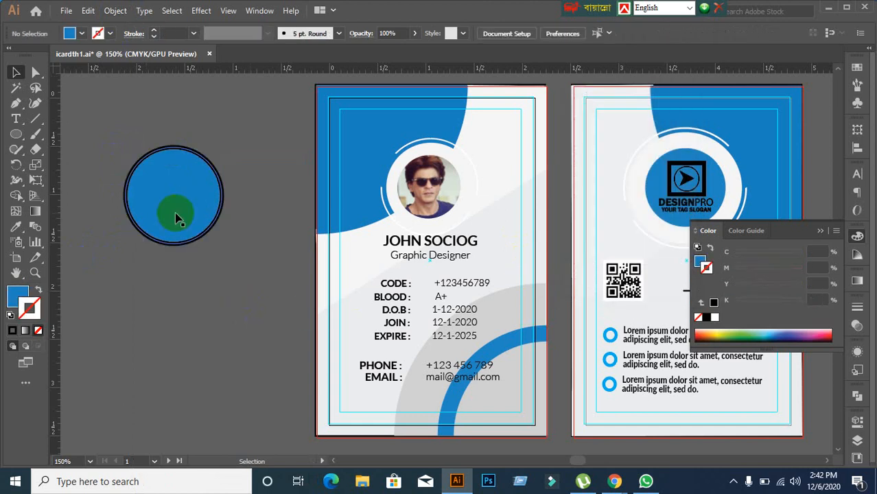
{"action": "left_click", "coordinate": [176, 218]}
{"action": "left_click", "coordinate": [182, 337]}
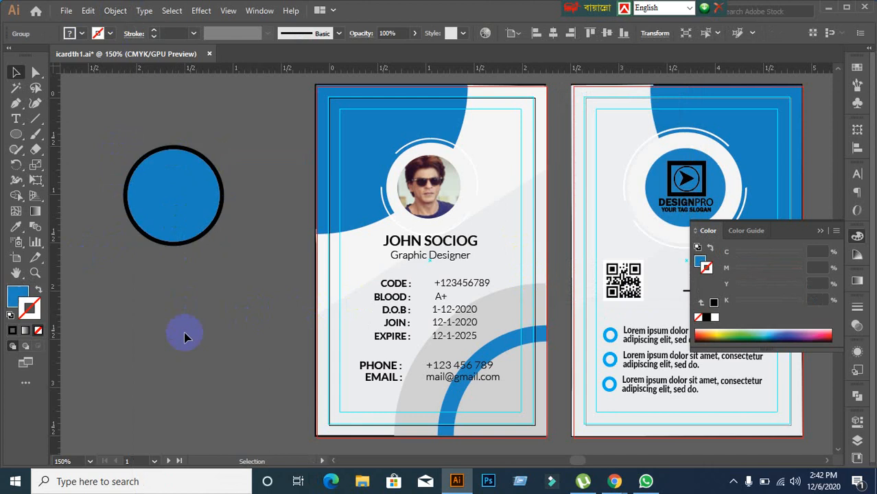
{"action": "left_click_drag", "start_coordinate": [122, 140], "coordinate": [210, 265]}
{"action": "left_click", "coordinate": [547, 312]}
{"action": "mouse_move", "coordinate": [547, 313]}
{"action": "left_mouse_down"}
{"action": "mouse_move", "coordinate": [443, 240]}
{"action": "mouse_move", "coordinate": [427, 219]}
{"action": "left_mouse_up"}
{"action": "left_click", "coordinate": [613, 189]}
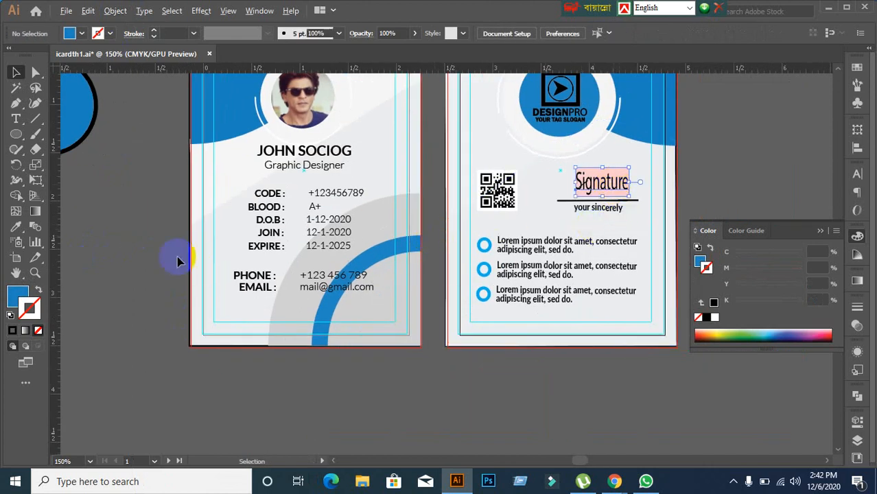
{"action": "left_click", "coordinate": [159, 250]}
{"action": "scroll", "coordinate": [171, 247], "scroll_direction": "down", "scroll_amount": 1}
{"action": "scroll", "coordinate": [171, 248], "scroll_direction": "down", "scroll_amount": 1}
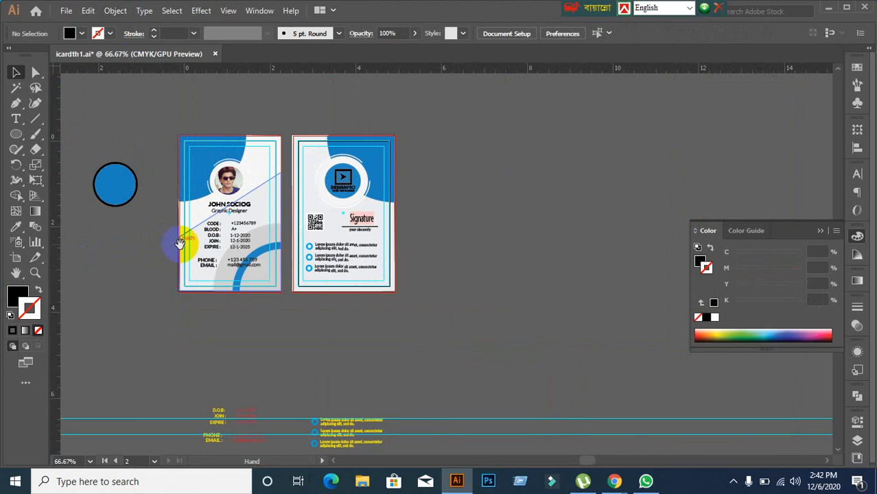
Step: Close the ID card document without saving changes
{"action": "left_click_drag", "start_coordinate": [172, 243], "coordinate": [274, 273]}
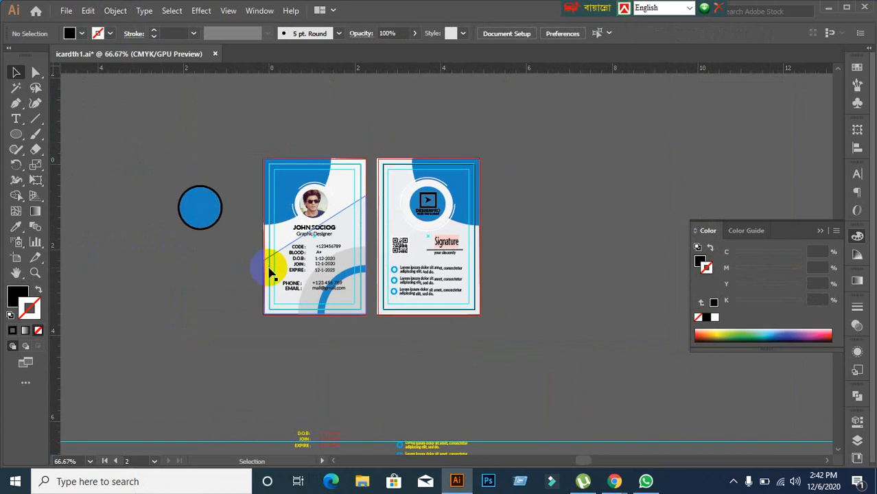
{"action": "left_click", "coordinate": [215, 54]}
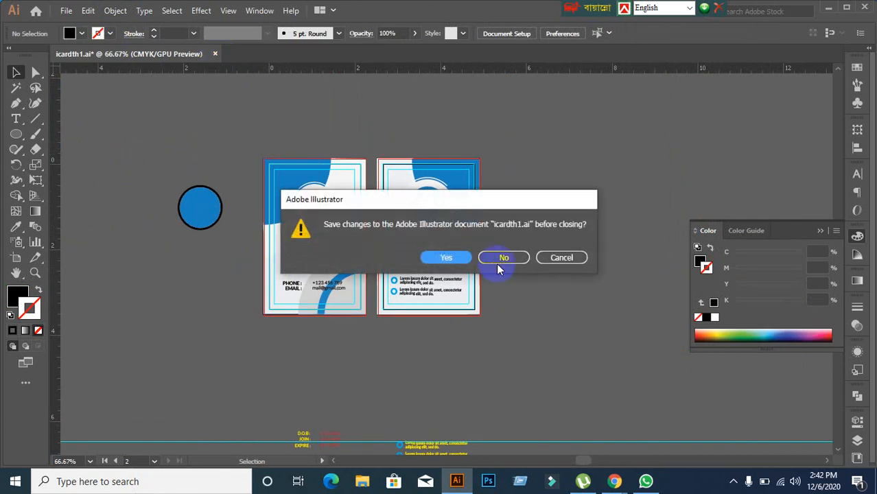
{"action": "left_click", "coordinate": [503, 258]}
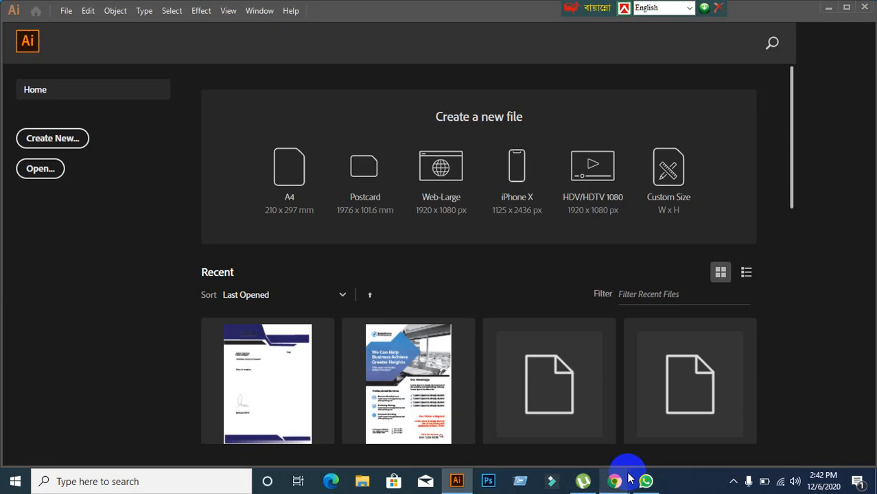
Step: Minimize the Meet window and Illustrator Home, then open IOPth2.ai in Illustrator
{"action": "mouse_move", "coordinate": [616, 478]}
{"action": "left_click", "coordinate": [549, 451]}
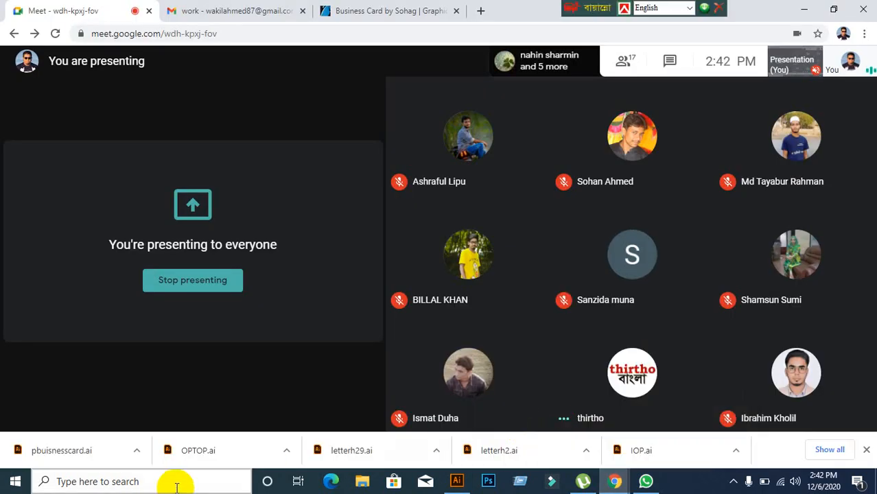
{"action": "left_click", "coordinate": [801, 11]}
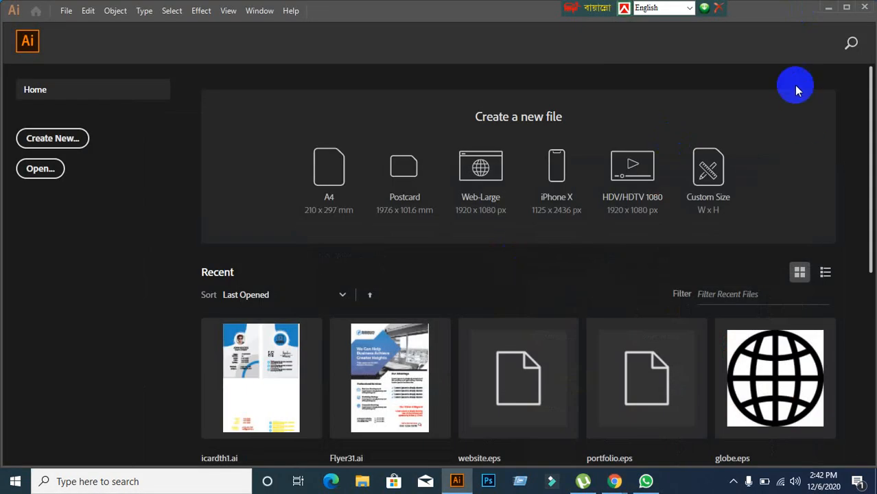
{"action": "left_click", "coordinate": [827, 9]}
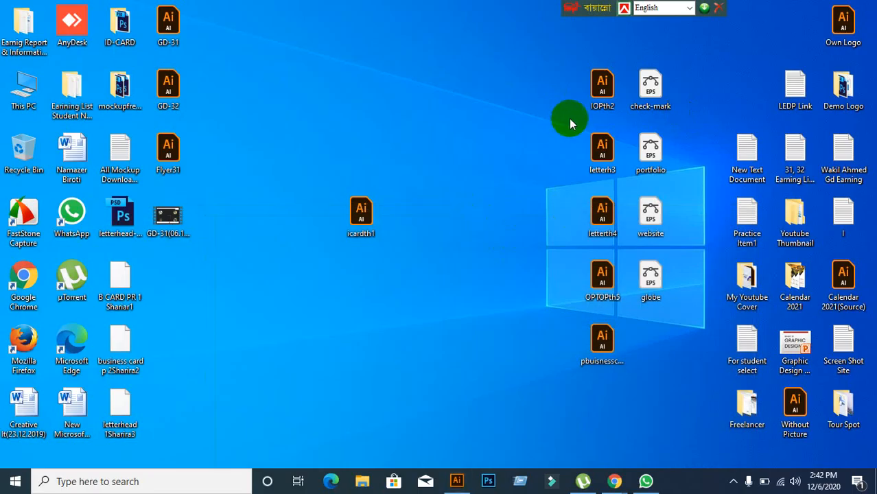
{"action": "left_click_drag", "start_coordinate": [595, 85], "coordinate": [396, 6]}
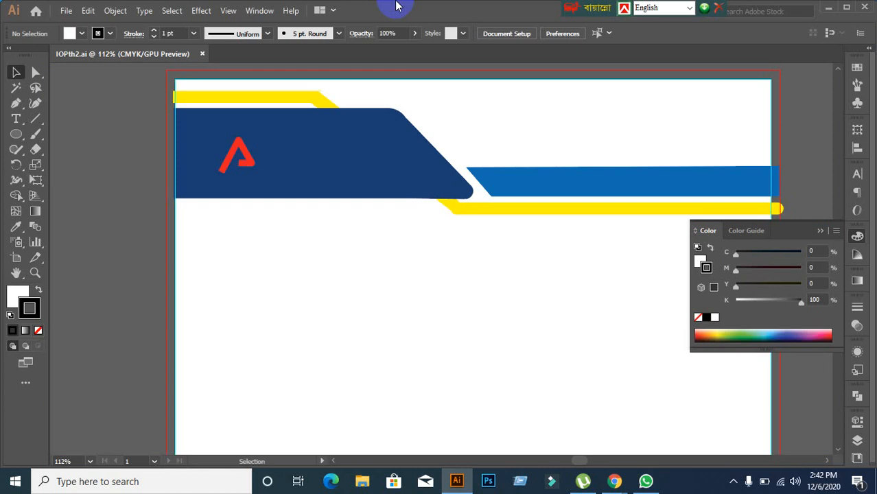
Step: Select and delete the 0%-opacity red rectangle below the header
{"action": "scroll", "coordinate": [472, 225], "scroll_direction": "down", "scroll_amount": 2}
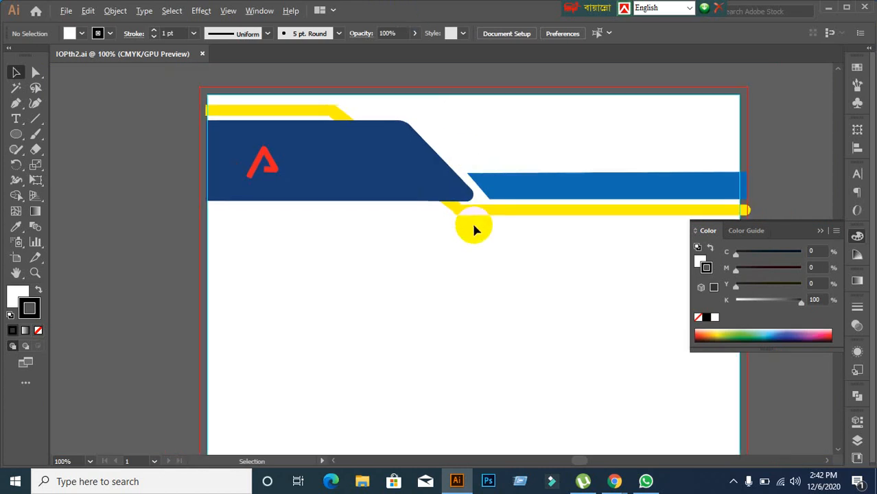
{"action": "scroll", "coordinate": [480, 257], "scroll_direction": "down", "scroll_amount": 5}
{"action": "scroll", "coordinate": [516, 199], "scroll_direction": "up", "scroll_amount": 3}
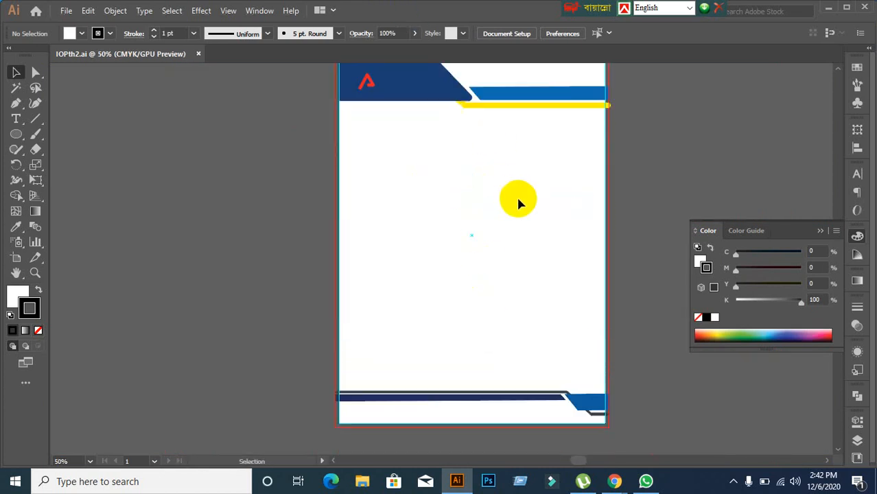
{"action": "scroll", "coordinate": [518, 201], "scroll_direction": "up", "scroll_amount": 1}
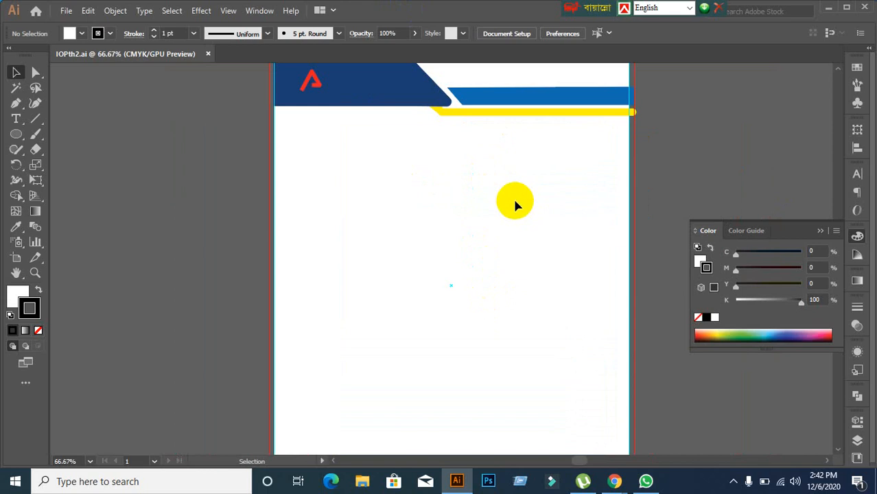
{"action": "scroll", "coordinate": [514, 202], "scroll_direction": "up", "scroll_amount": 1}
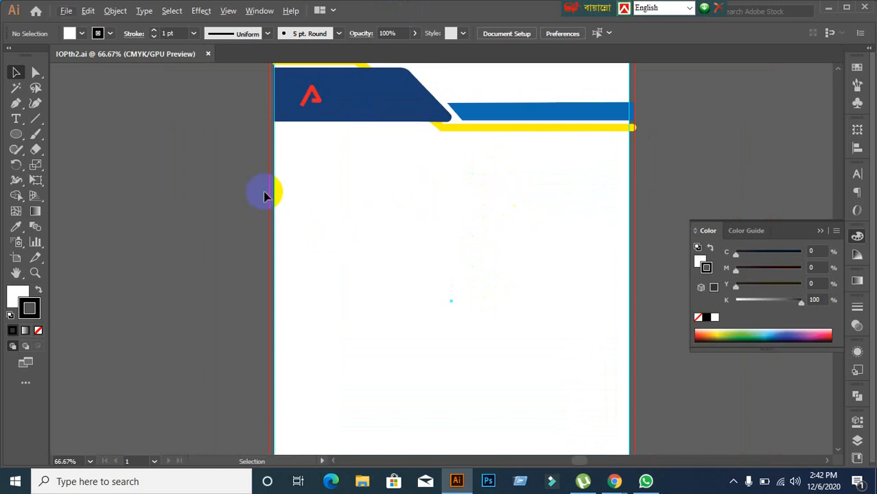
{"action": "left_click_drag", "start_coordinate": [263, 191], "coordinate": [369, 298]}
{"action": "left_click", "coordinate": [317, 180]}
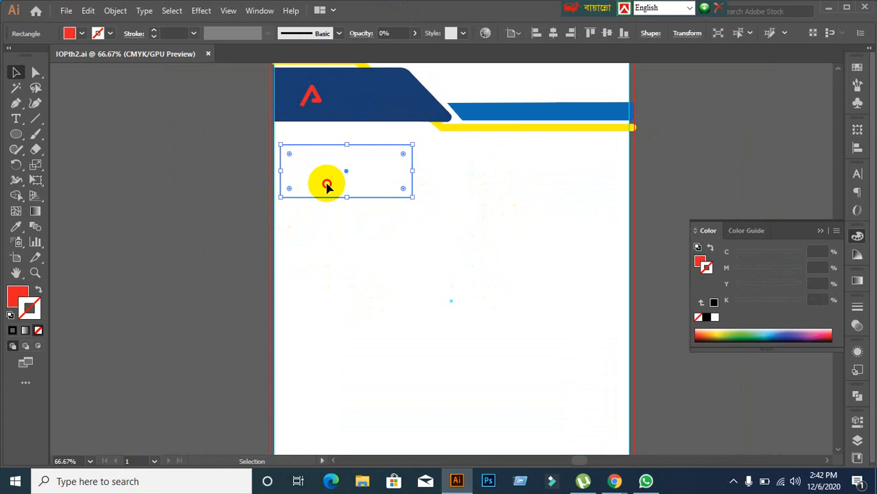
{"action": "left_click", "coordinate": [409, 249]}
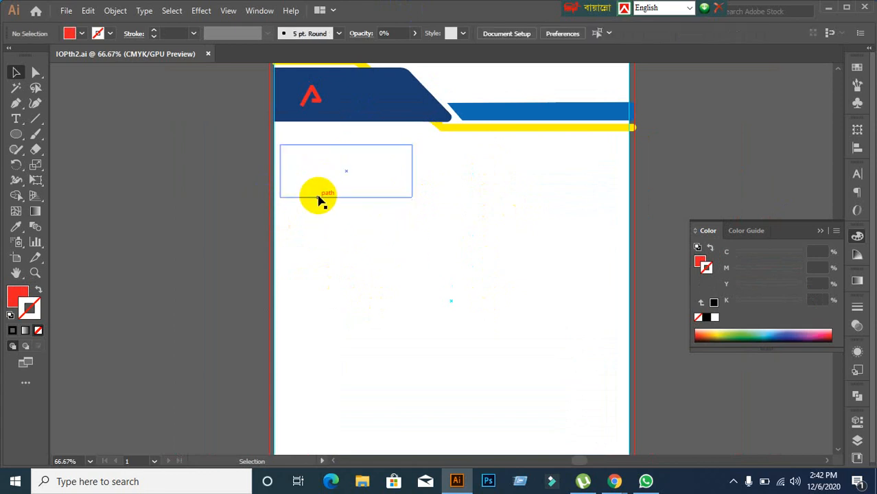
{"action": "left_click", "coordinate": [317, 195]}
{"action": "key", "text": "Delete"}
Step: View the whole letterhead page and marquee-check it for other hidden objects
{"action": "scroll", "coordinate": [390, 274], "scroll_direction": "down", "scroll_amount": 3}
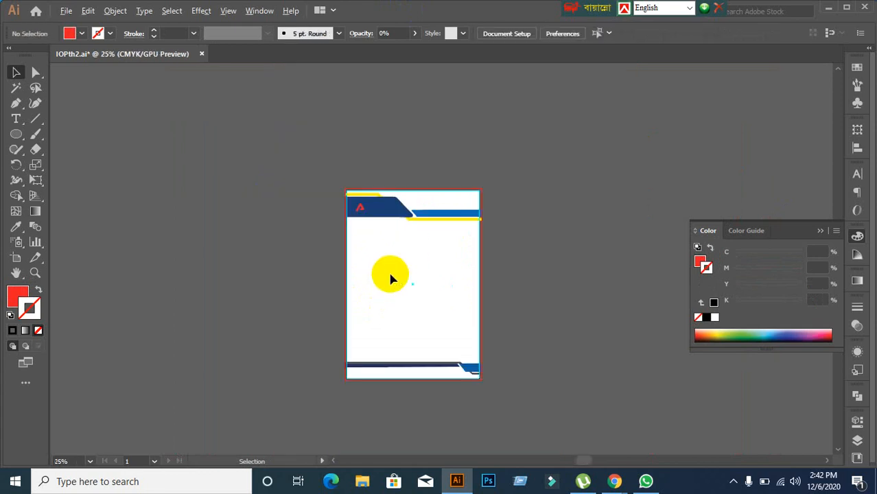
{"action": "left_click_drag", "start_coordinate": [421, 315], "coordinate": [405, 255]}
{"action": "scroll", "coordinate": [404, 292], "scroll_direction": "up", "scroll_amount": 1}
{"action": "scroll", "coordinate": [403, 295], "scroll_direction": "up", "scroll_amount": 2}
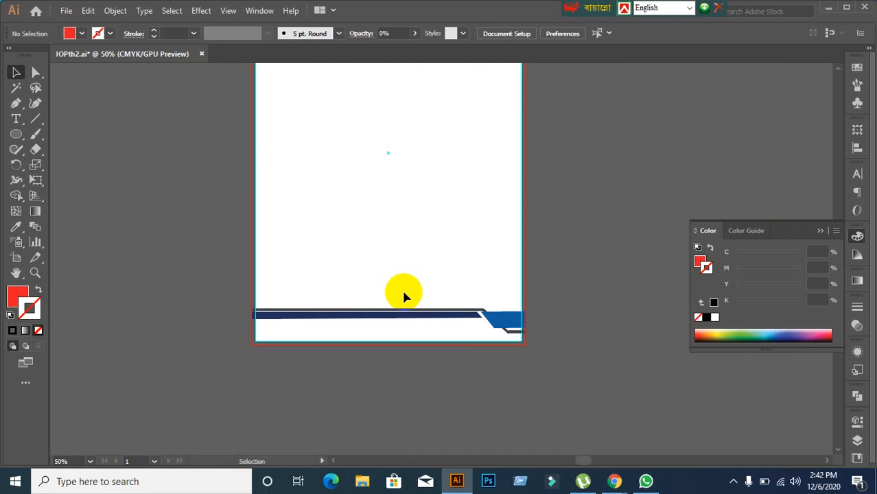
{"action": "scroll", "coordinate": [403, 295], "scroll_direction": "up", "scroll_amount": 1}
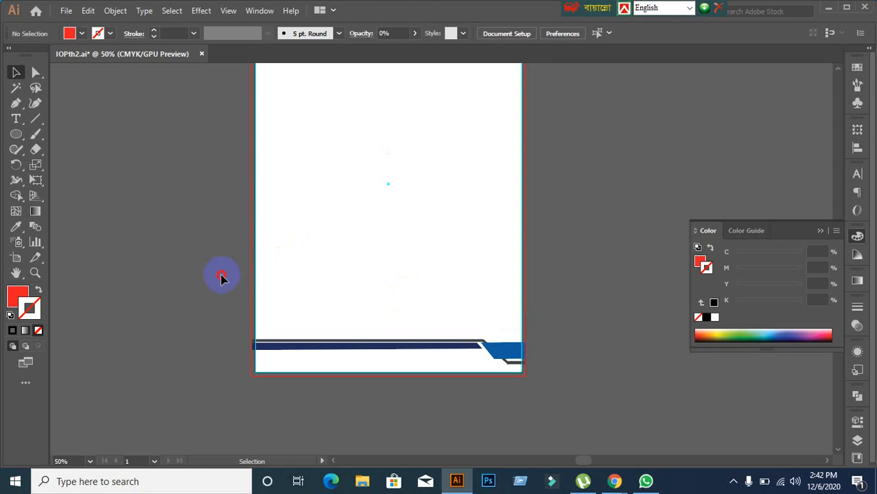
{"action": "left_click_drag", "start_coordinate": [221, 276], "coordinate": [480, 358]}
{"action": "left_click", "coordinate": [493, 429]}
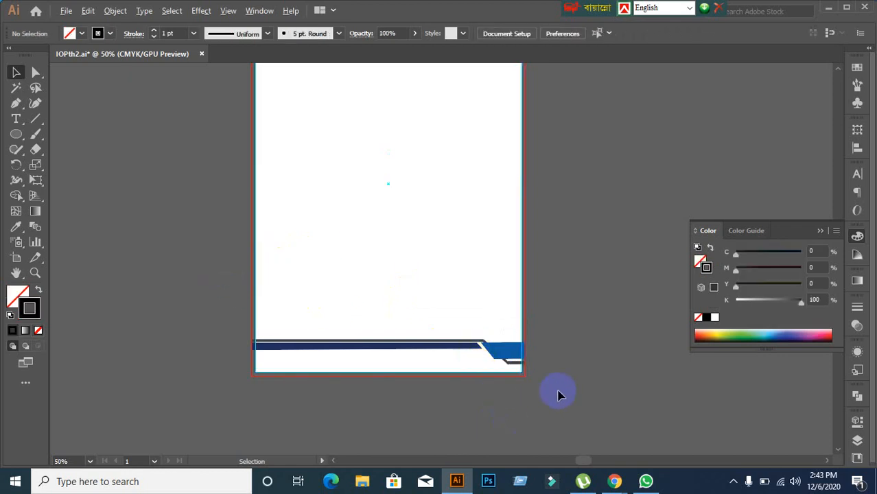
{"action": "scroll", "coordinate": [558, 390], "scroll_direction": "up", "scroll_amount": 3}
{"action": "scroll", "coordinate": [391, 384], "scroll_direction": "down", "scroll_amount": 1}
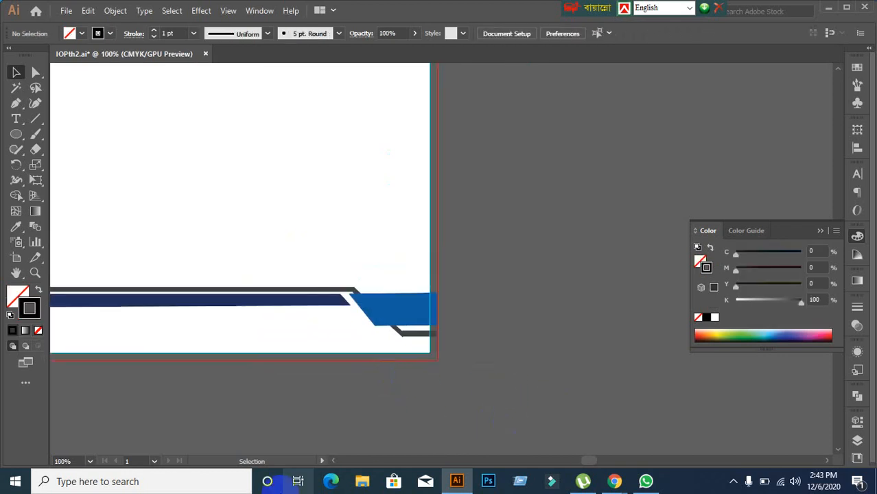
Step: Inspect the dark diagonal stripe at the footer's right end, undoing an accidental nudge
{"action": "scroll", "coordinate": [396, 357], "scroll_direction": "up", "scroll_amount": 3}
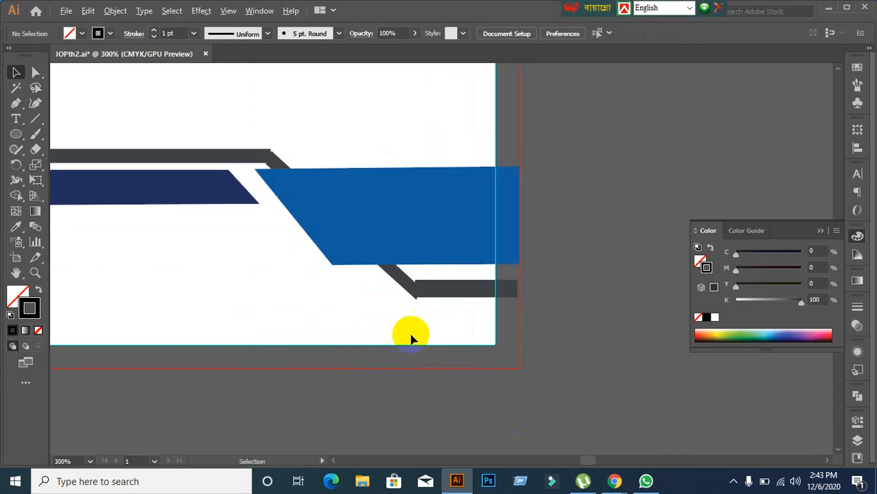
{"action": "scroll", "coordinate": [411, 337], "scroll_direction": "up", "scroll_amount": 1}
{"action": "left_click", "coordinate": [405, 280]}
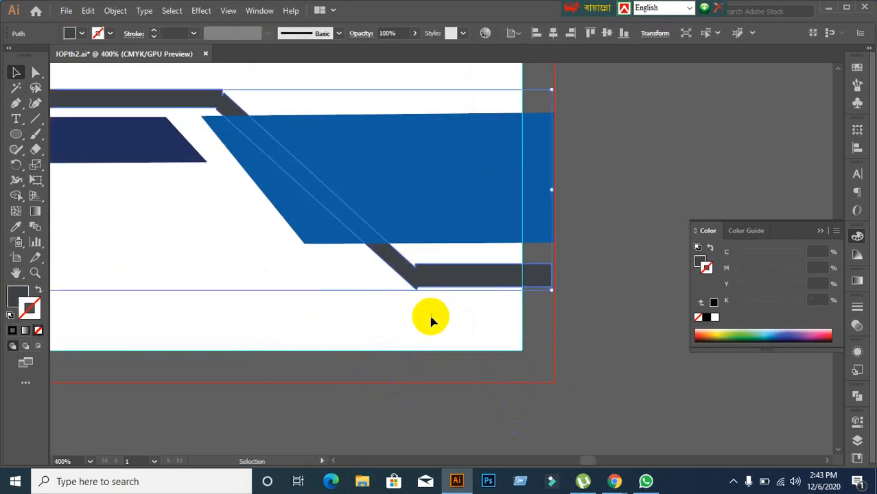
{"action": "left_click", "coordinate": [240, 318]}
{"action": "left_click_drag", "start_coordinate": [227, 287], "coordinate": [338, 336]}
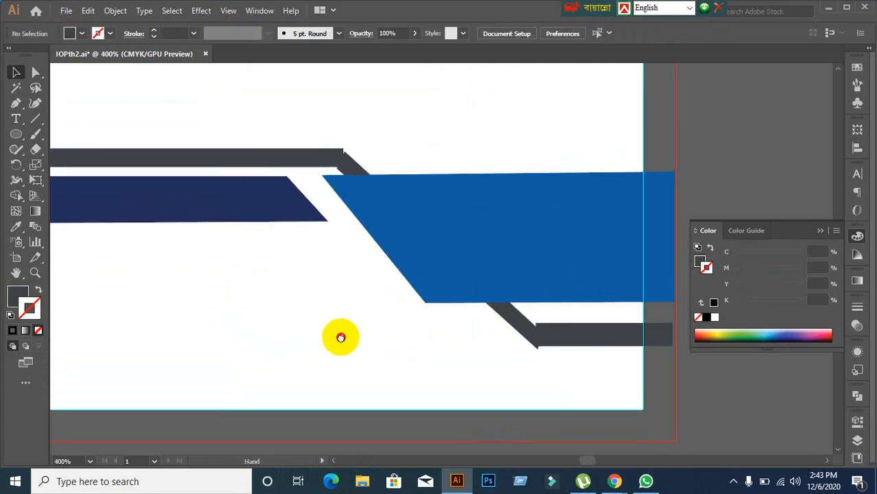
{"action": "scroll", "coordinate": [346, 347], "scroll_direction": "down", "scroll_amount": 1}
{"action": "scroll", "coordinate": [341, 349], "scroll_direction": "down", "scroll_amount": 3}
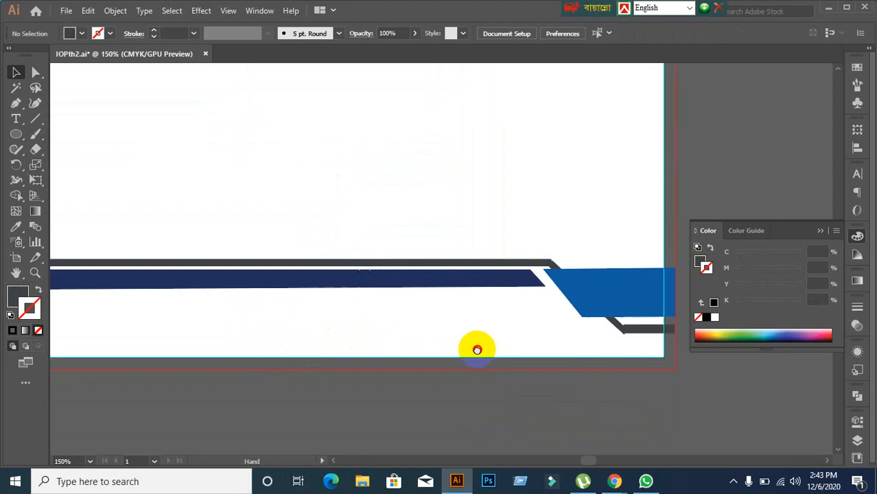
{"action": "scroll", "coordinate": [589, 343], "scroll_direction": "up", "scroll_amount": 3}
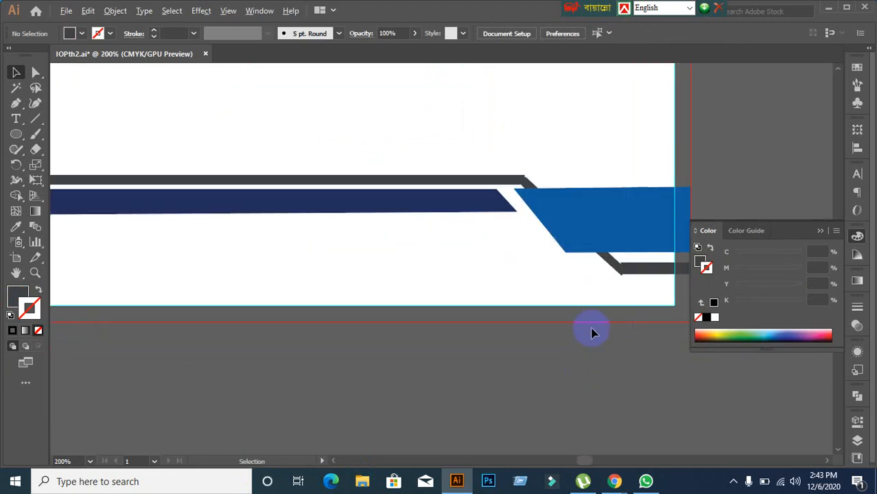
{"action": "left_click_drag", "start_coordinate": [540, 288], "coordinate": [386, 333]}
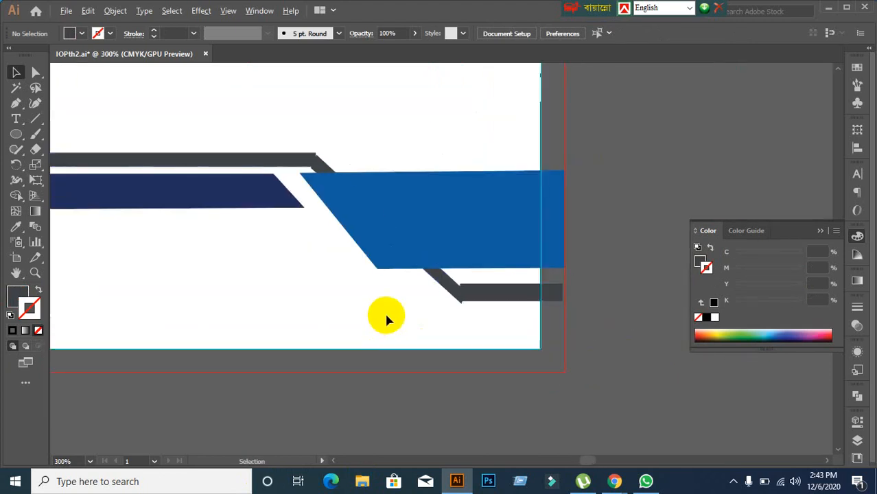
{"action": "scroll", "coordinate": [386, 317], "scroll_direction": "up", "scroll_amount": 1}
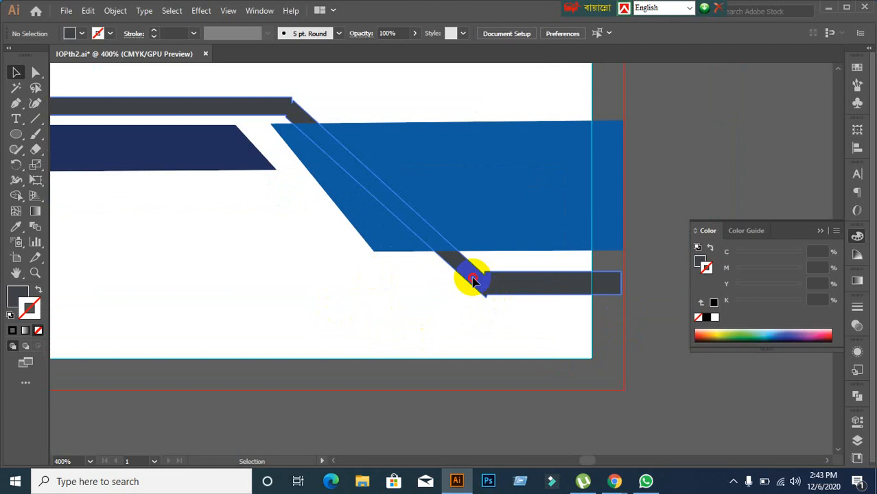
{"action": "left_click_drag", "start_coordinate": [473, 281], "coordinate": [457, 277]}
{"action": "key", "text": "ctrl+z"}
{"action": "left_click", "coordinate": [460, 323]}
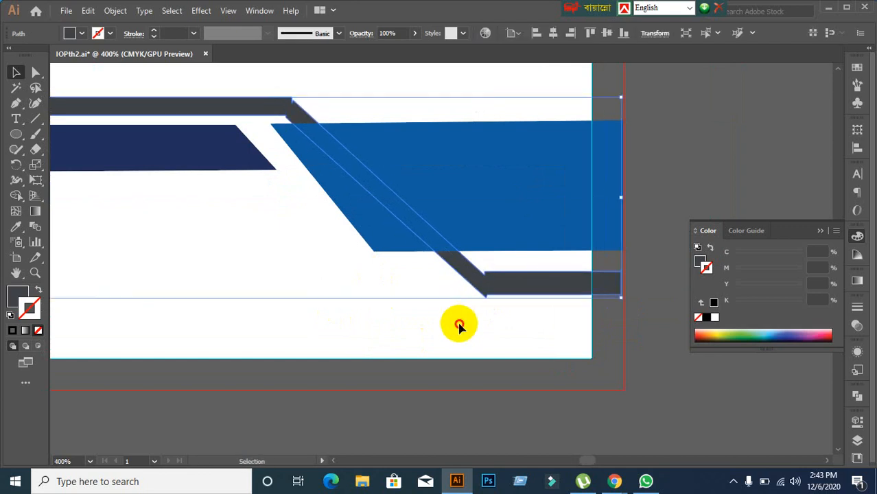
Step: Reselect the dark stripe, check its context options, then deselect it
{"action": "left_click", "coordinate": [465, 277]}
{"action": "right_click", "coordinate": [465, 278]}
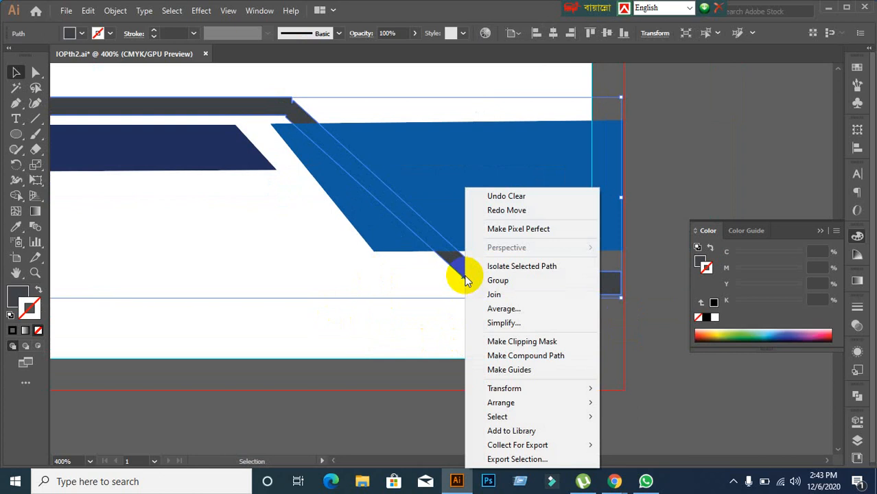
{"action": "left_click", "coordinate": [392, 409]}
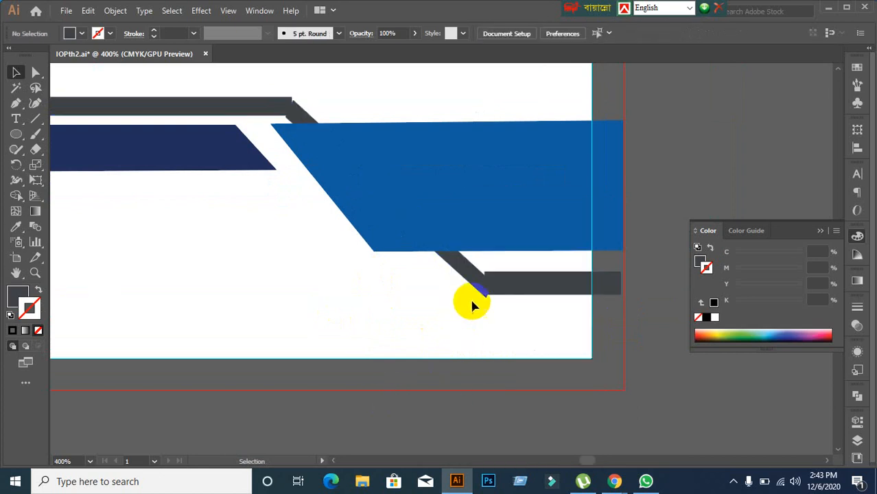
{"action": "left_click", "coordinate": [480, 291]}
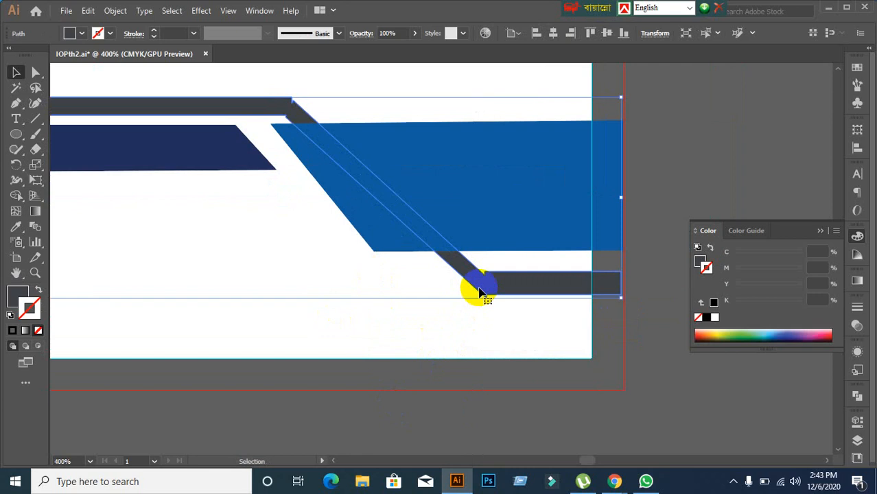
{"action": "left_click", "coordinate": [462, 362]}
{"action": "left_click", "coordinate": [476, 273]}
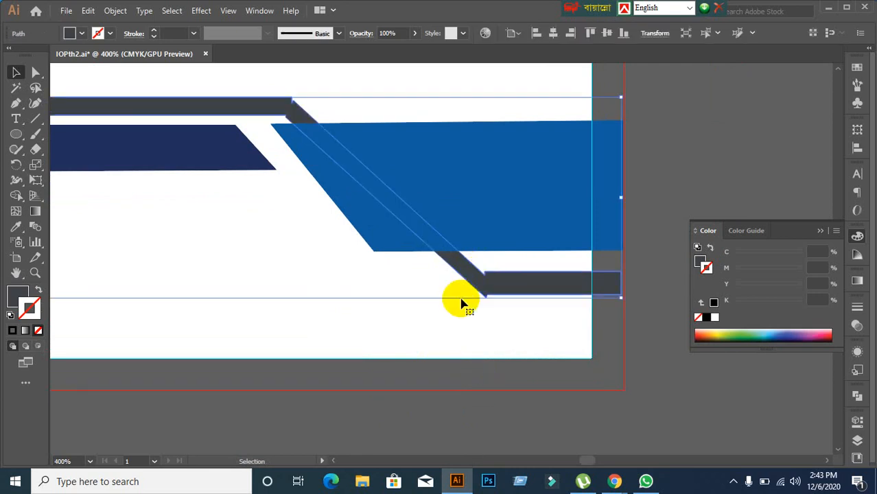
{"action": "left_click", "coordinate": [397, 345]}
Step: Delete the blue parallelogram and cut away the dark navy band
{"action": "left_click", "coordinate": [404, 155]}
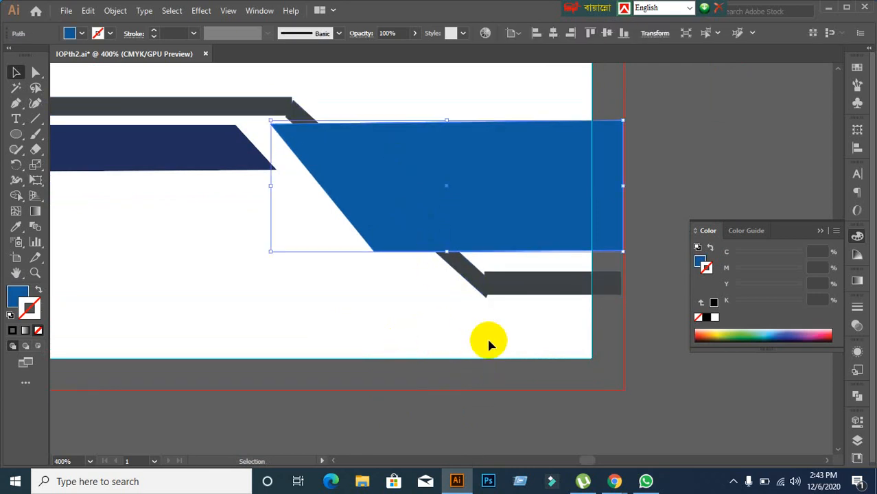
{"action": "key", "text": "Delete"}
{"action": "left_click", "coordinate": [417, 244]}
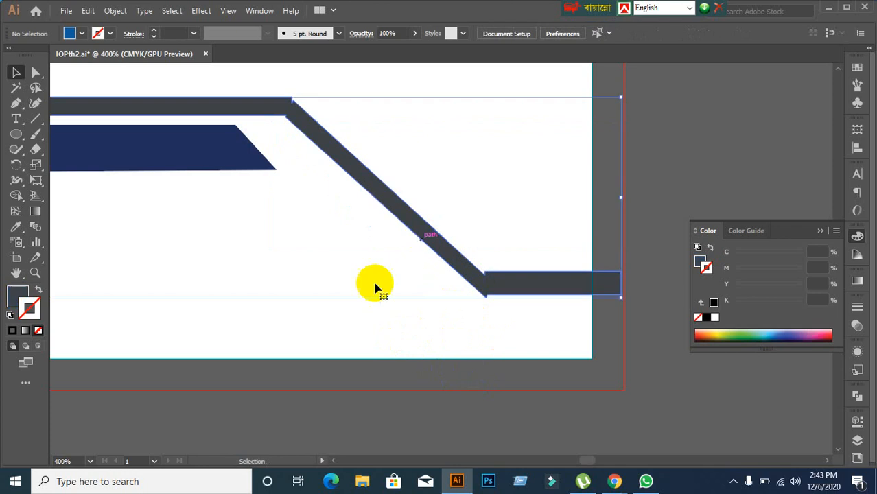
{"action": "left_click", "coordinate": [327, 321]}
{"action": "left_click", "coordinate": [216, 170]}
{"action": "key", "text": "ctrl+x"}
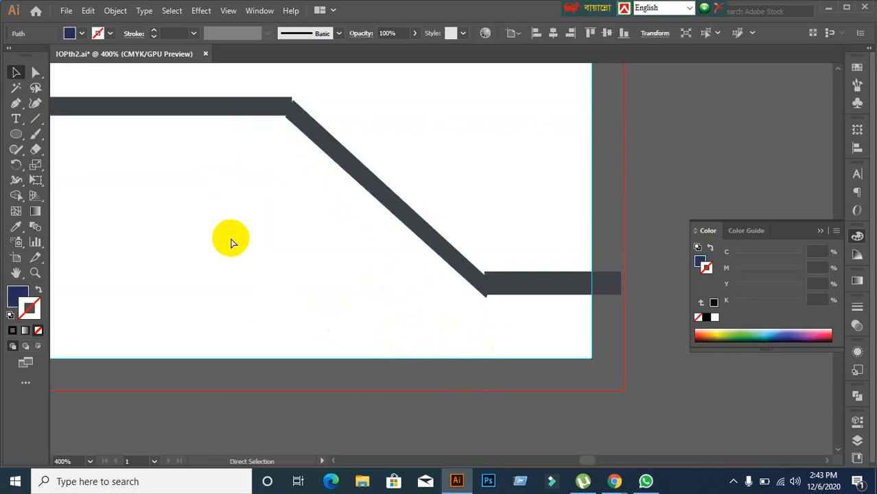
Step: Check the bent grey strip, deselect it, and pick the Line Segment tool
{"action": "left_click", "coordinate": [262, 104]}
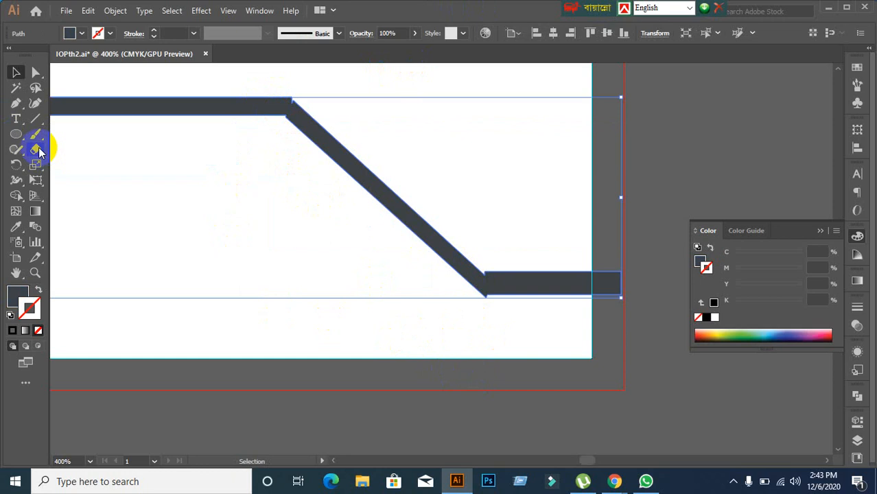
{"action": "left_click", "coordinate": [36, 118]}
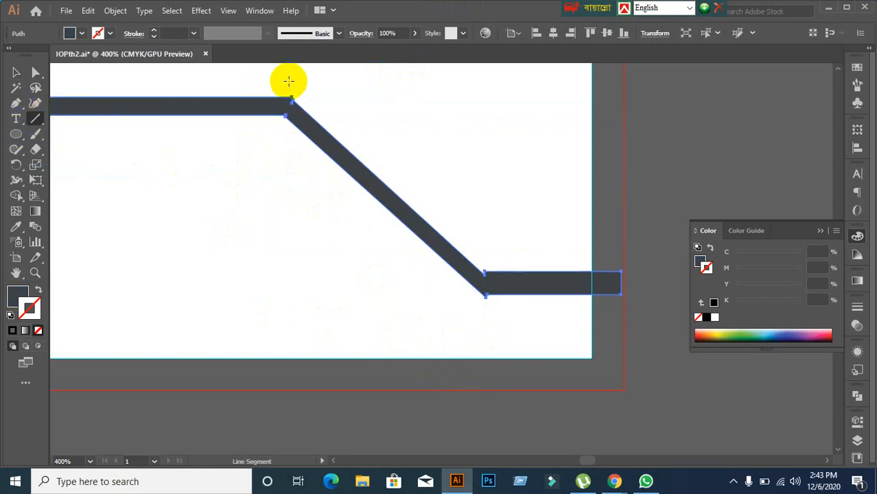
{"action": "left_click", "coordinate": [19, 73]}
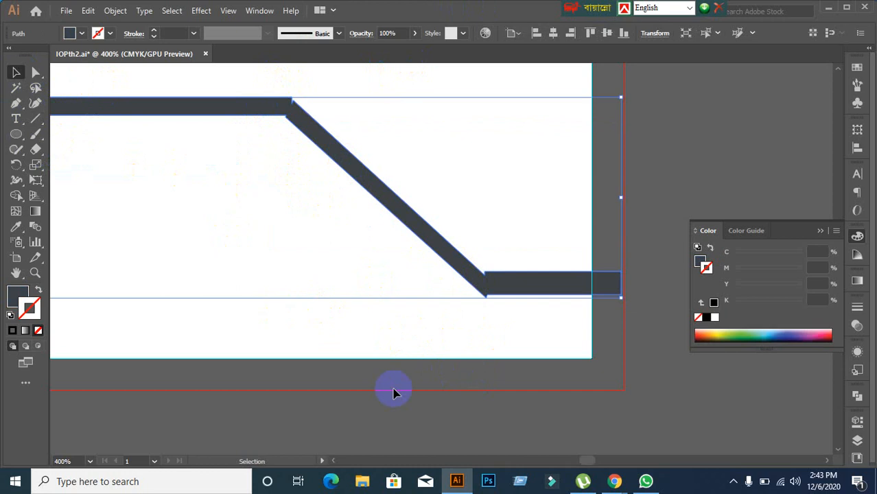
{"action": "left_click", "coordinate": [671, 380]}
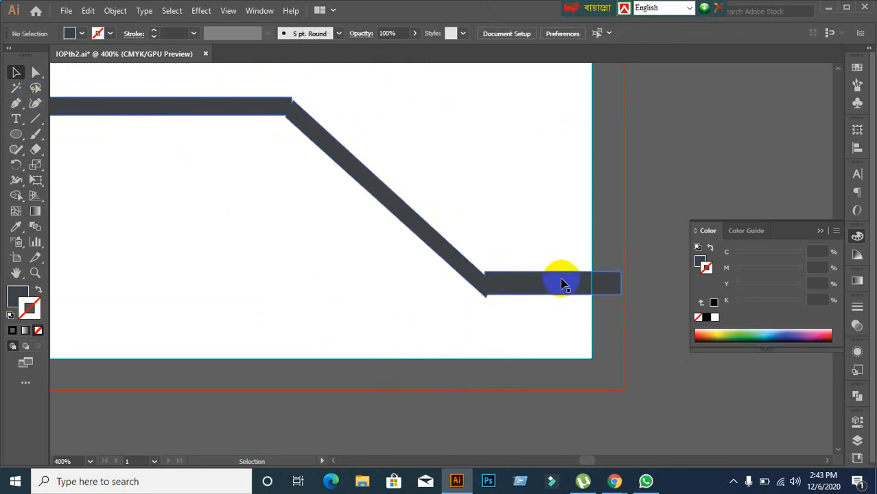
{"action": "left_click", "coordinate": [36, 121]}
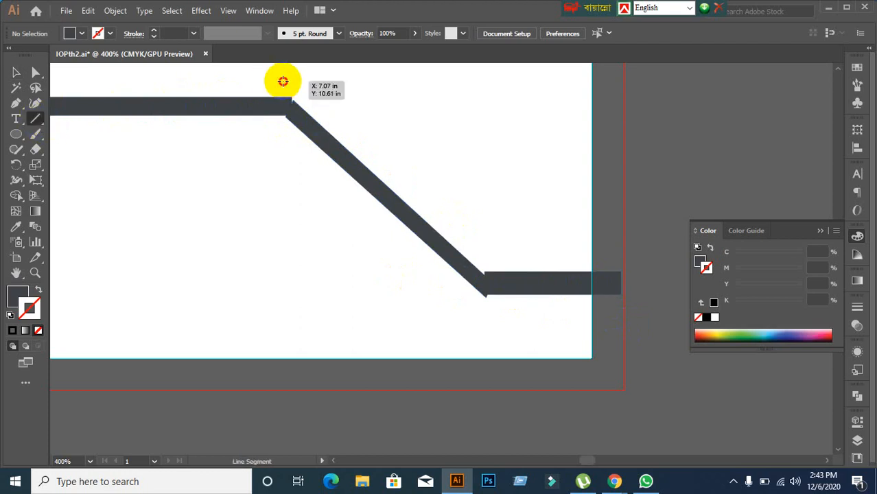
Step: Cut the grey strip at its upper bend with a vertical line, deleting the diagonal and lower-right parts
{"action": "left_click_drag", "start_coordinate": [282, 82], "coordinate": [276, 211]}
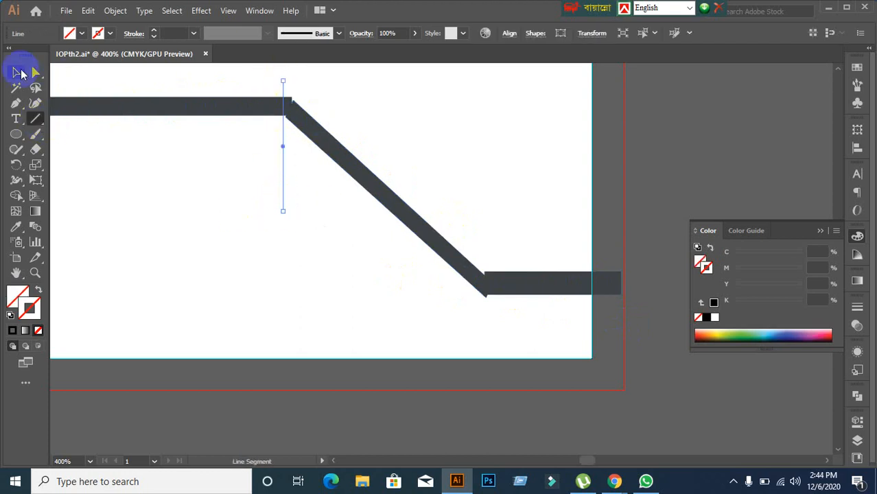
{"action": "left_click", "coordinate": [21, 73]}
{"action": "left_click_drag", "start_coordinate": [245, 78], "coordinate": [353, 170]}
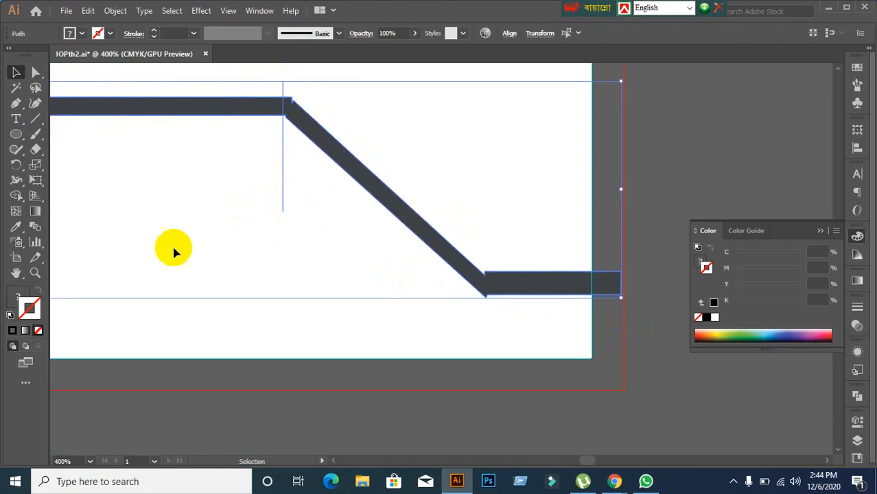
{"action": "left_click", "coordinate": [15, 197]}
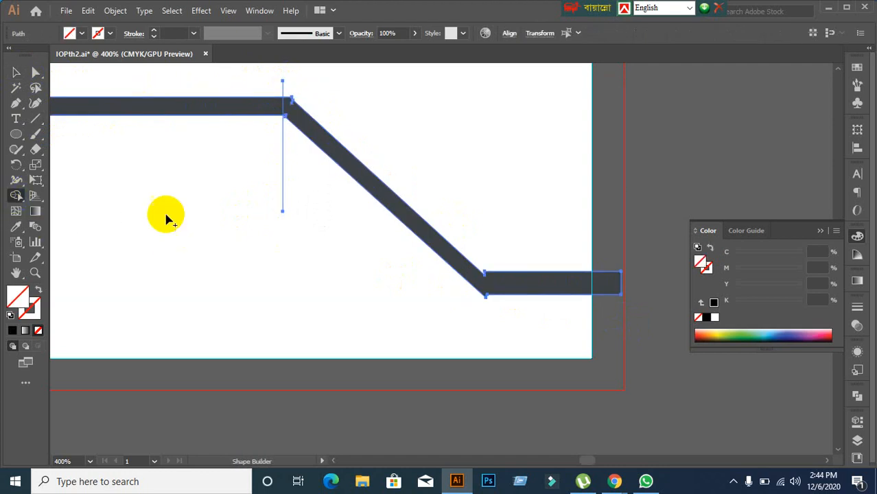
{"action": "left_click", "coordinate": [354, 180], "text": "alt"}
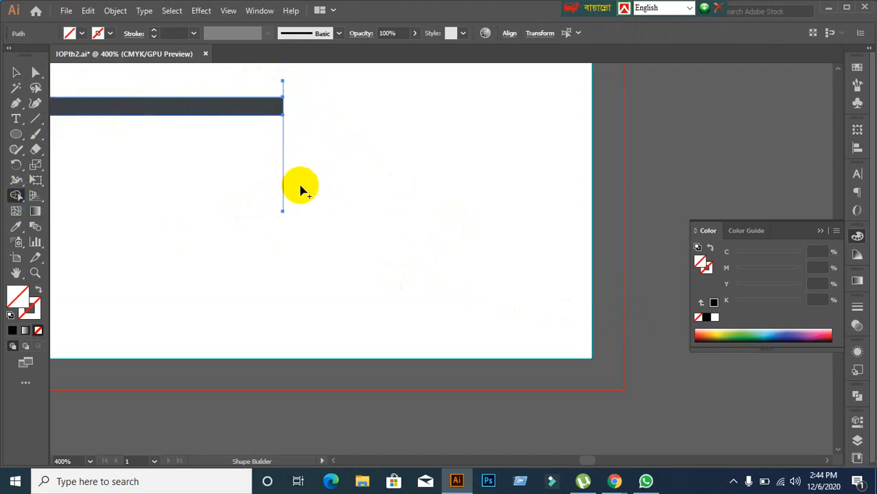
Step: Remove the leftover cutting line with Shape Builder and Show All to reveal the blue and navy bands
{"action": "left_click", "coordinate": [17, 80]}
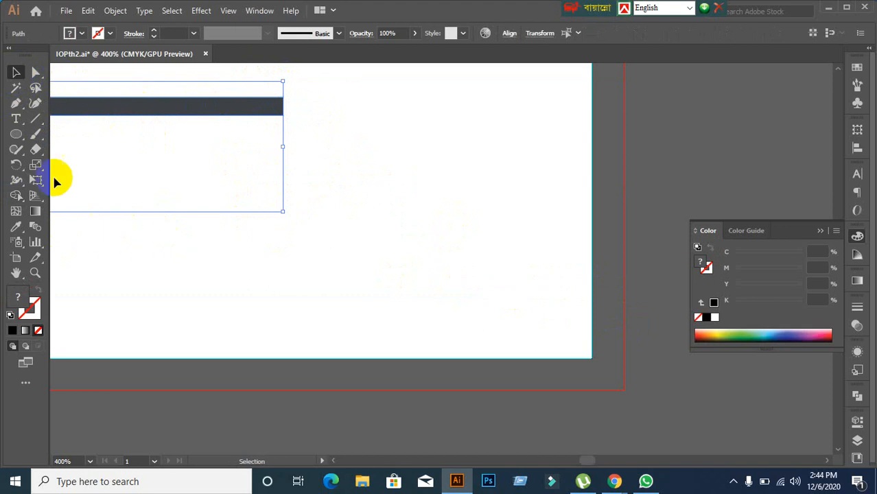
{"action": "left_click", "coordinate": [17, 181]}
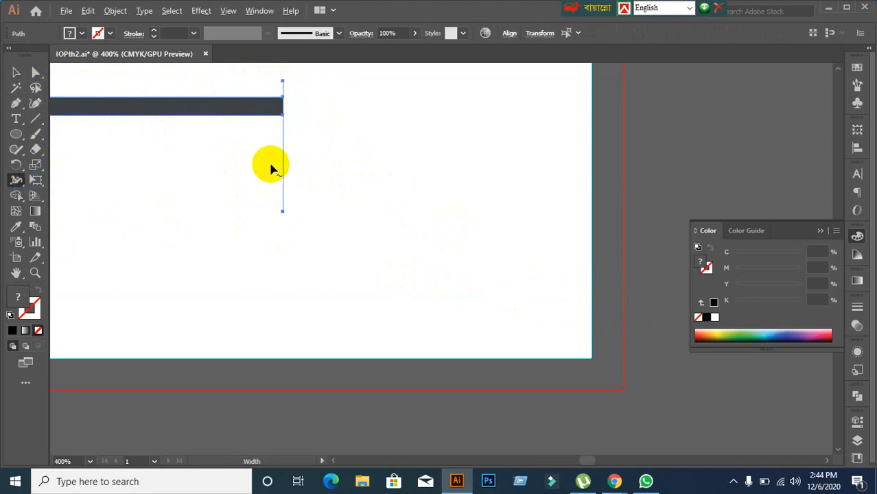
{"action": "left_click", "coordinate": [16, 73]}
{"action": "left_click", "coordinate": [341, 140]}
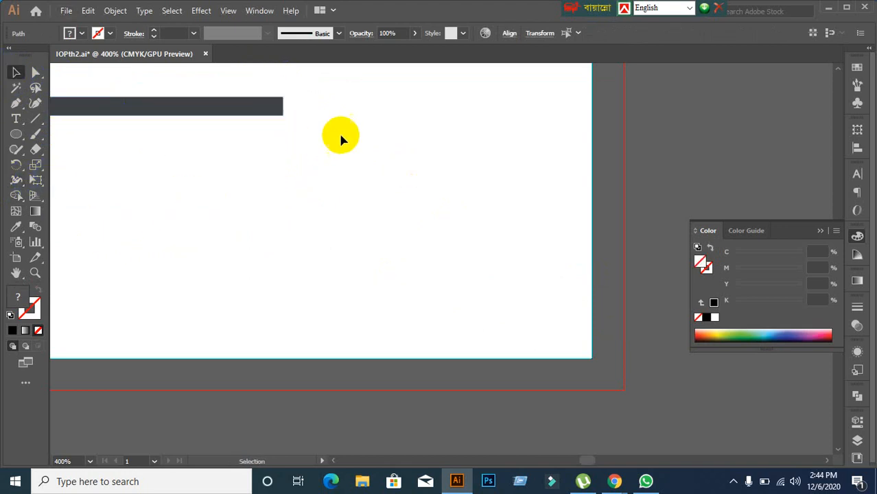
{"action": "left_click", "coordinate": [271, 106]}
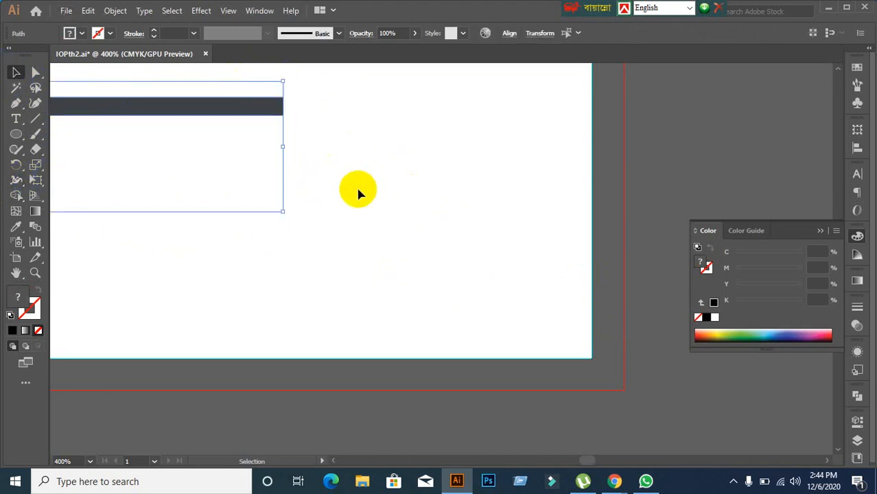
{"action": "left_click", "coordinate": [18, 197]}
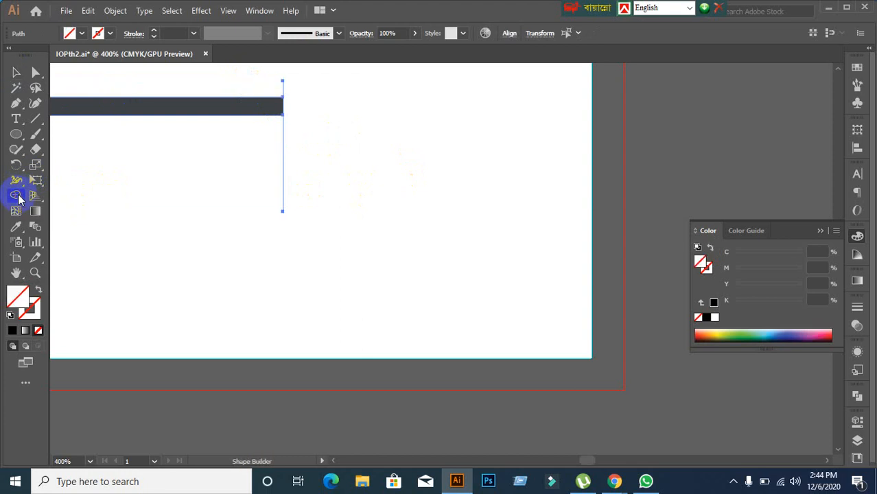
{"action": "left_click_drag", "start_coordinate": [259, 167], "coordinate": [345, 190]}
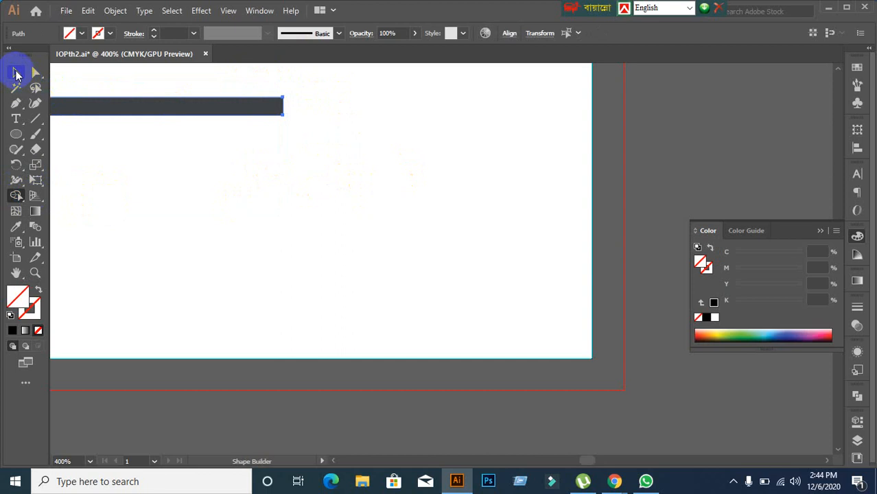
{"action": "left_click", "coordinate": [16, 72]}
{"action": "key", "text": "ctrl+alt+3"}
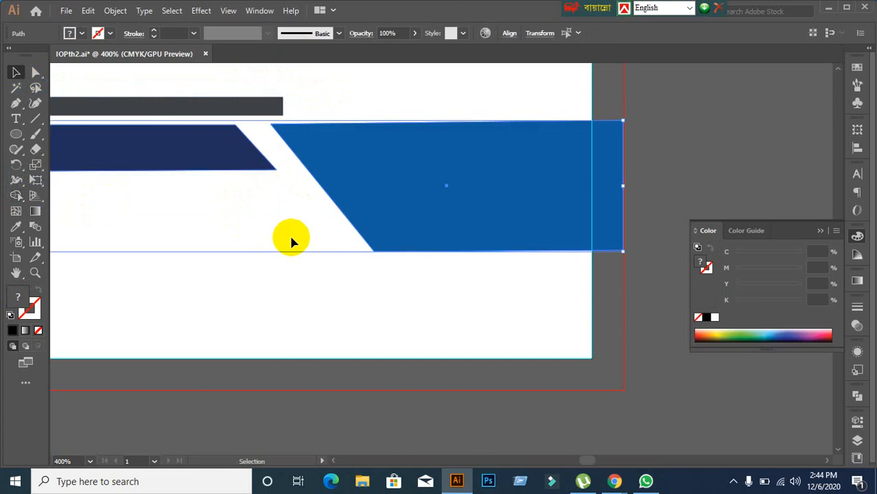
Step: Undo back to the full bent grey strip, then redo to restore the blue bands
{"action": "left_click", "coordinate": [412, 308]}
{"action": "scroll", "coordinate": [414, 300], "scroll_direction": "down", "scroll_amount": 3}
{"action": "scroll", "coordinate": [413, 302], "scroll_direction": "down", "scroll_amount": 1}
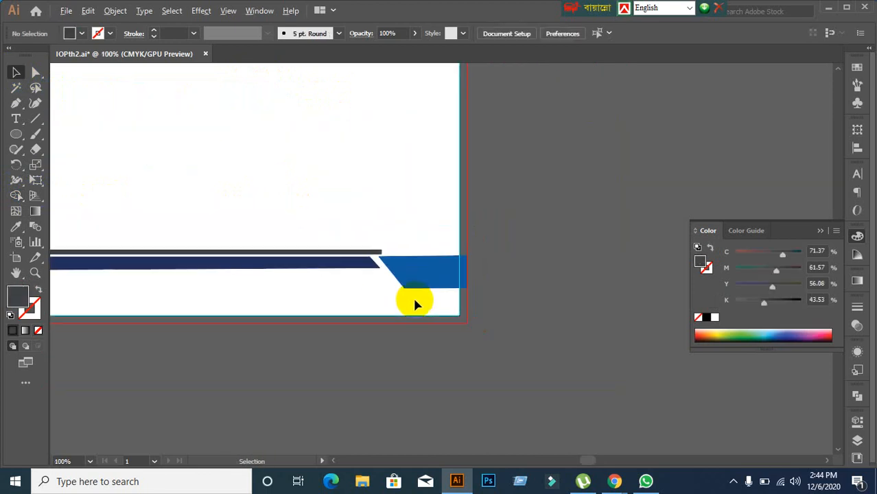
{"action": "scroll", "coordinate": [414, 302], "scroll_direction": "up", "scroll_amount": 2}
{"action": "key", "text": "ctrl+z"}
{"action": "key", "text": "ctrl+z"}
{"action": "key", "text": "ctrl+z"}
{"action": "key", "text": "ctrl+z"}
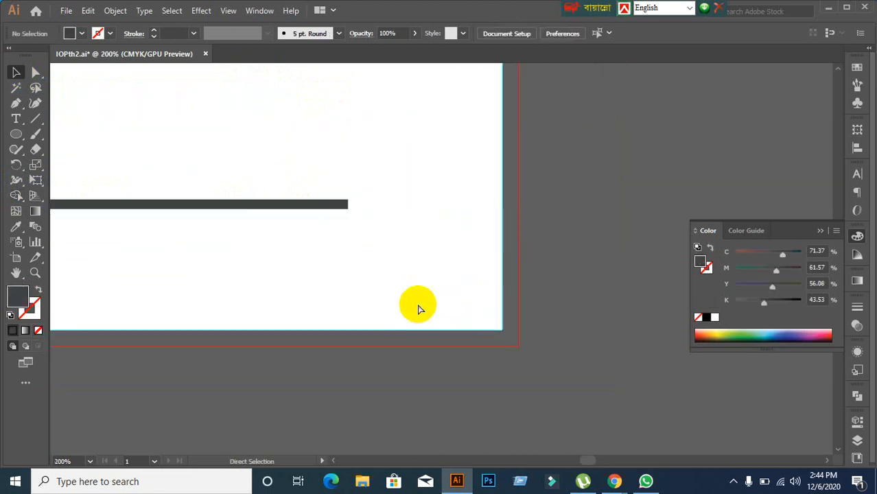
{"action": "key", "text": "ctrl+shift+z"}
{"action": "key", "text": "ctrl+shift+z"}
{"action": "key", "text": "ctrl+shift+z"}
{"action": "key", "text": "ctrl+shift+z"}
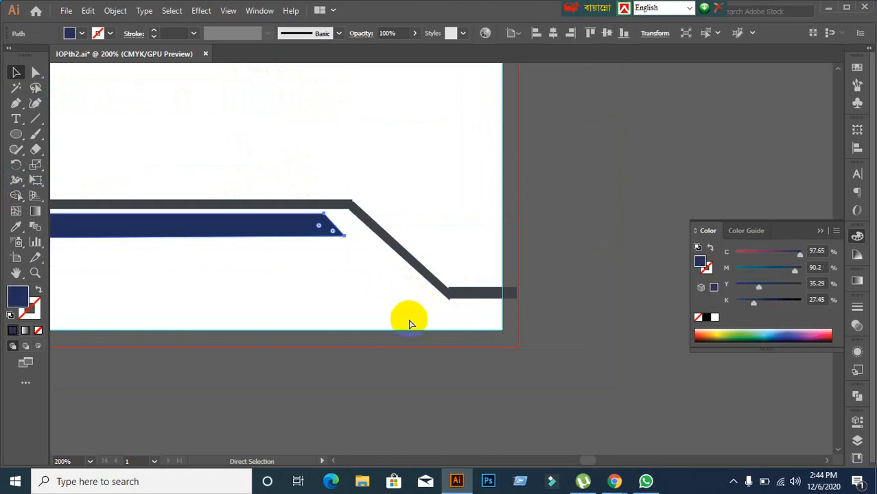
{"action": "left_click", "coordinate": [455, 296]}
{"action": "left_click", "coordinate": [443, 364]}
Step: Place a copy of the footer bars up and to the right, then select the grey strip path
{"action": "scroll", "coordinate": [444, 363], "scroll_direction": "down", "scroll_amount": 2}
{"action": "key", "text": "space"}
{"action": "left_click_drag", "start_coordinate": [383, 391], "coordinate": [373, 346]}
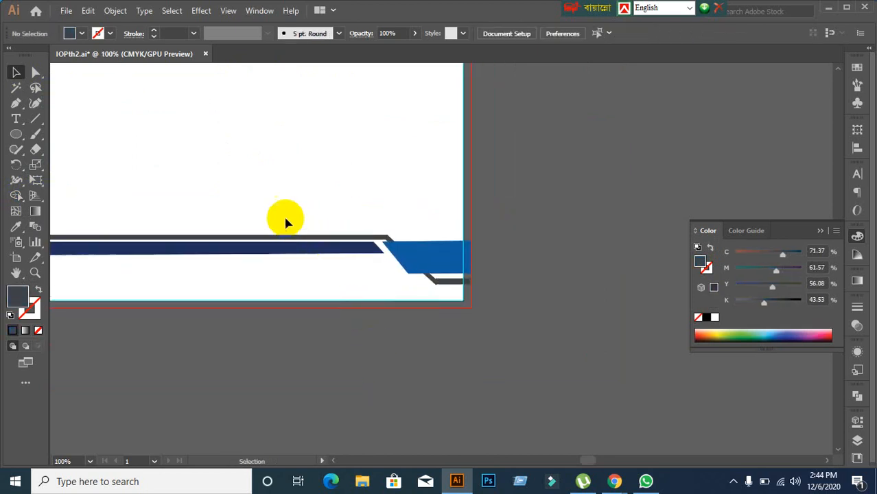
{"action": "left_click_drag", "start_coordinate": [286, 221], "coordinate": [419, 294]}
{"action": "left_click_drag", "start_coordinate": [363, 255], "coordinate": [647, 130]}
{"action": "left_click", "coordinate": [601, 293]}
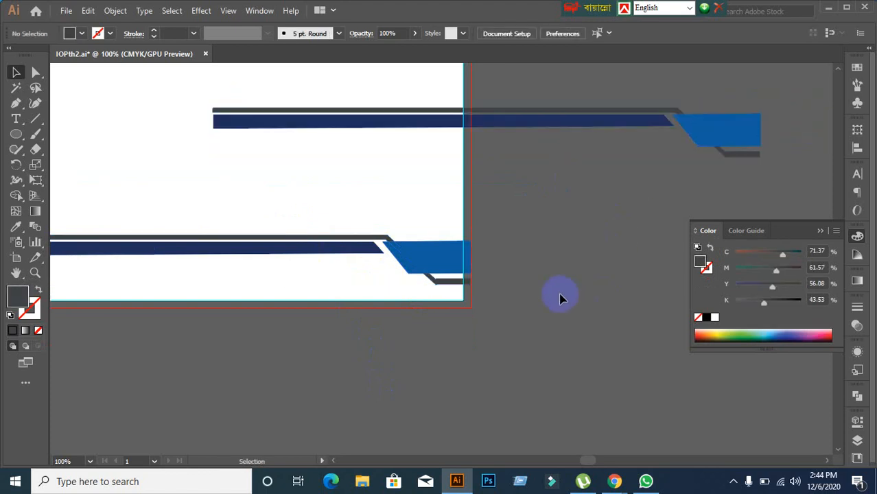
{"action": "key", "text": "space"}
{"action": "left_click_drag", "start_coordinate": [560, 298], "coordinate": [462, 274]}
{"action": "scroll", "coordinate": [357, 245], "scroll_direction": "up", "scroll_amount": 3}
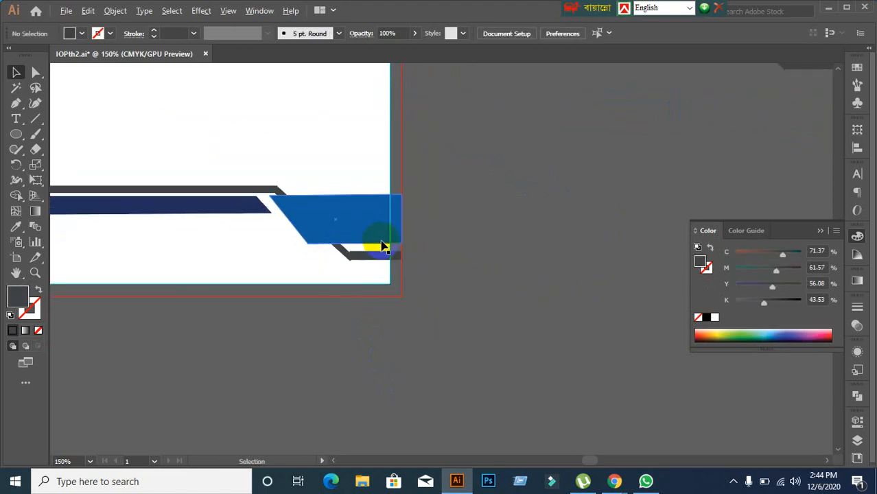
{"action": "left_click", "coordinate": [395, 274]}
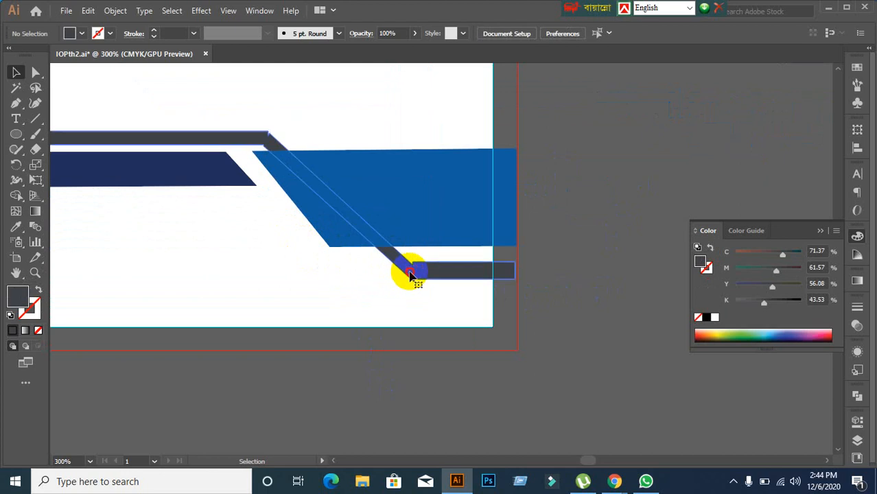
Step: Slant the grey bar's end by pulling its lower-left anchor up and right
{"action": "left_click", "coordinate": [35, 72]}
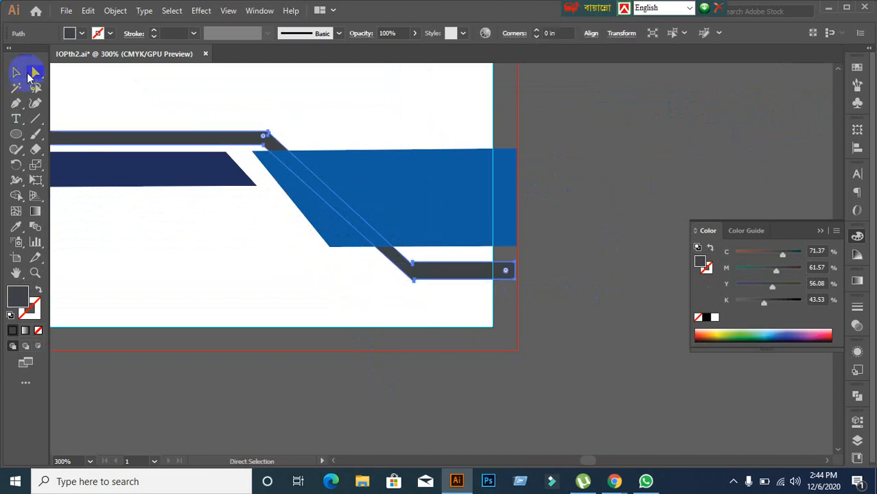
{"action": "left_click", "coordinate": [274, 158]}
{"action": "scroll", "coordinate": [276, 161], "scroll_direction": "up", "scroll_amount": 2}
{"action": "scroll", "coordinate": [246, 126], "scroll_direction": "up", "scroll_amount": 3}
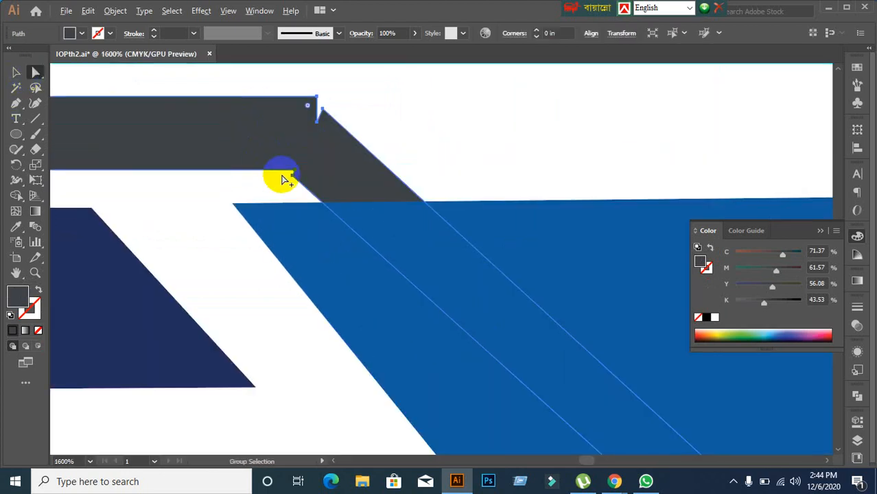
{"action": "scroll", "coordinate": [323, 191], "scroll_direction": "up", "scroll_amount": 1}
{"action": "scroll", "coordinate": [308, 184], "scroll_direction": "up", "scroll_amount": 2}
{"action": "scroll", "coordinate": [309, 187], "scroll_direction": "down", "scroll_amount": 1}
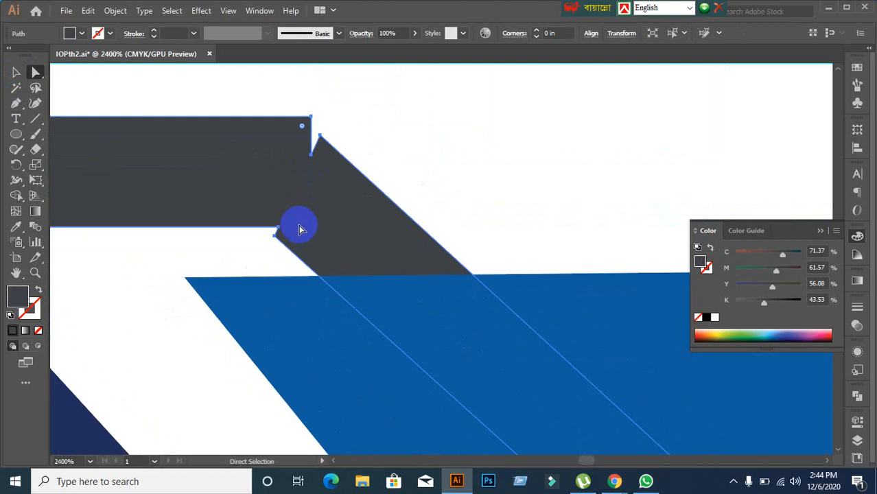
{"action": "left_click", "coordinate": [276, 230]}
{"action": "left_click_drag", "start_coordinate": [277, 233], "coordinate": [276, 101]}
{"action": "key", "text": "ctrl+z"}
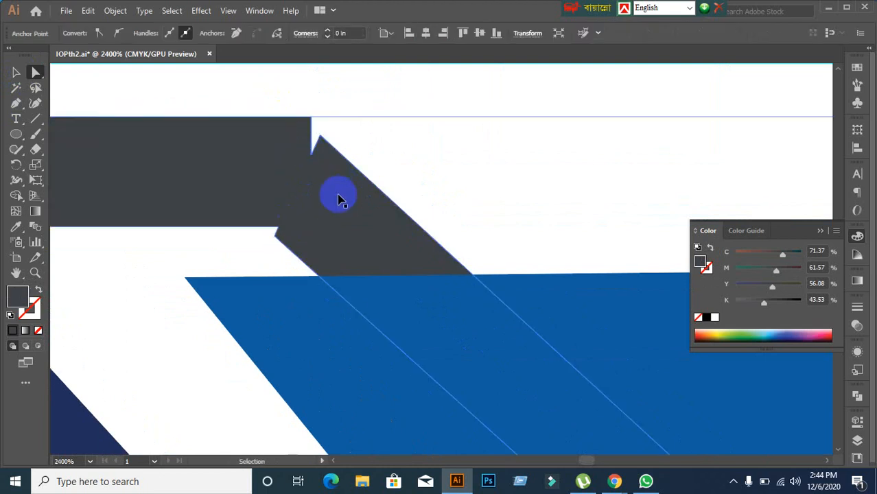
{"action": "left_click_drag", "start_coordinate": [275, 238], "coordinate": [330, 92]}
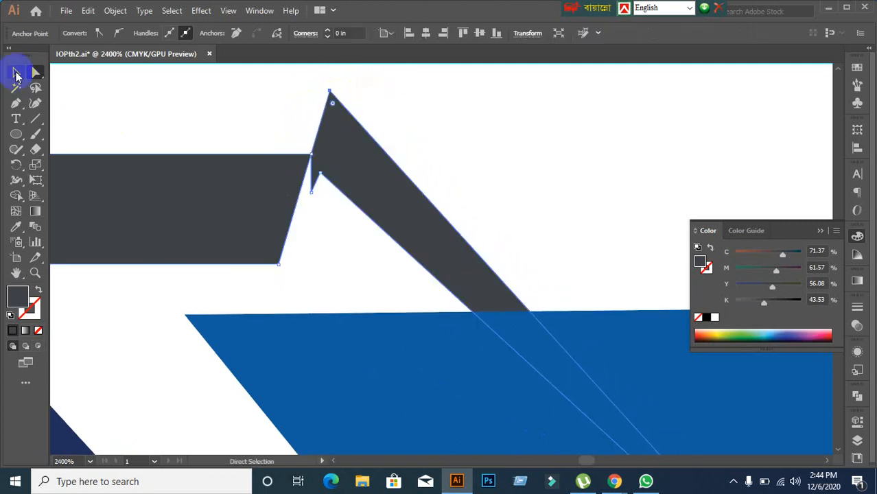
Step: Split the overlapping grey shapes with Pathfinder Divide, ungroup them, and delete the diagonal piece
{"action": "left_click", "coordinate": [15, 72]}
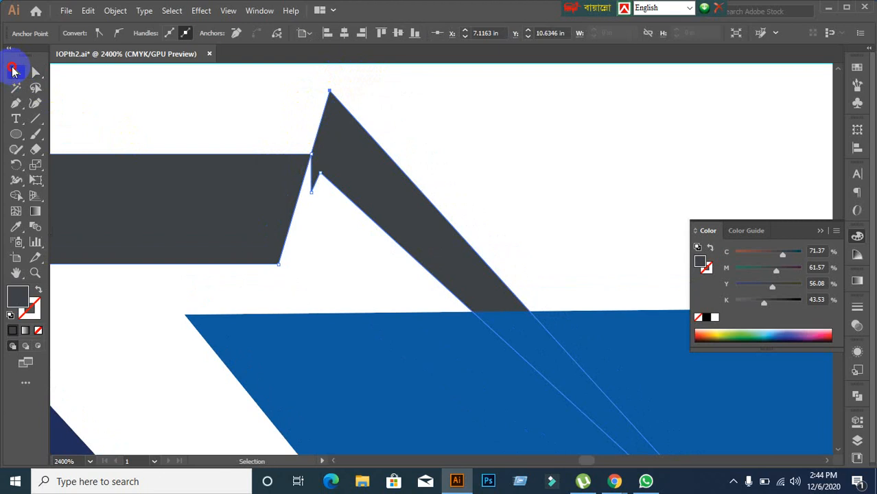
{"action": "left_click", "coordinate": [856, 397]}
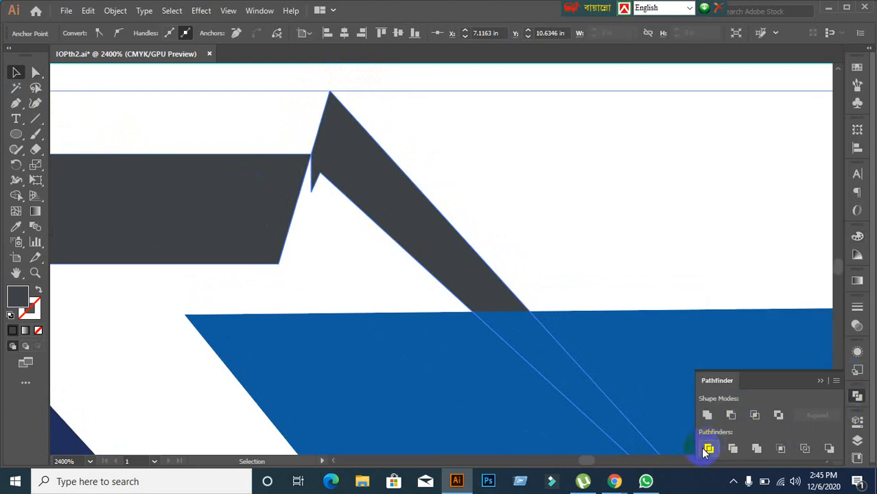
{"action": "left_click", "coordinate": [708, 448]}
{"action": "right_click", "coordinate": [199, 184]}
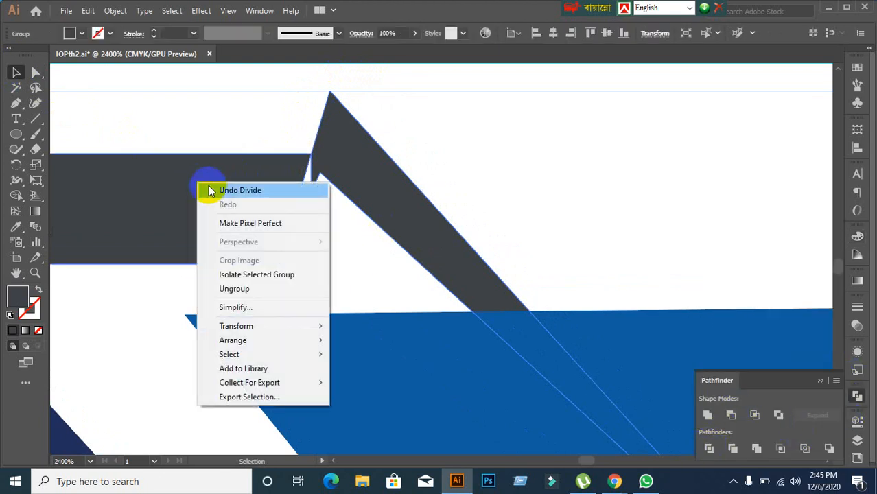
{"action": "left_click", "coordinate": [240, 291]}
{"action": "left_click", "coordinate": [421, 275]}
{"action": "key", "text": "Delete"}
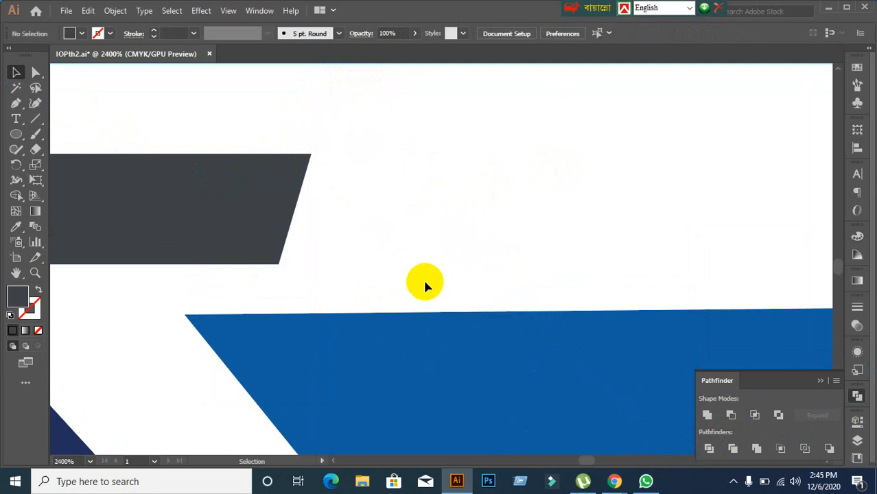
{"action": "scroll", "coordinate": [451, 267], "scroll_direction": "down", "scroll_amount": 8}
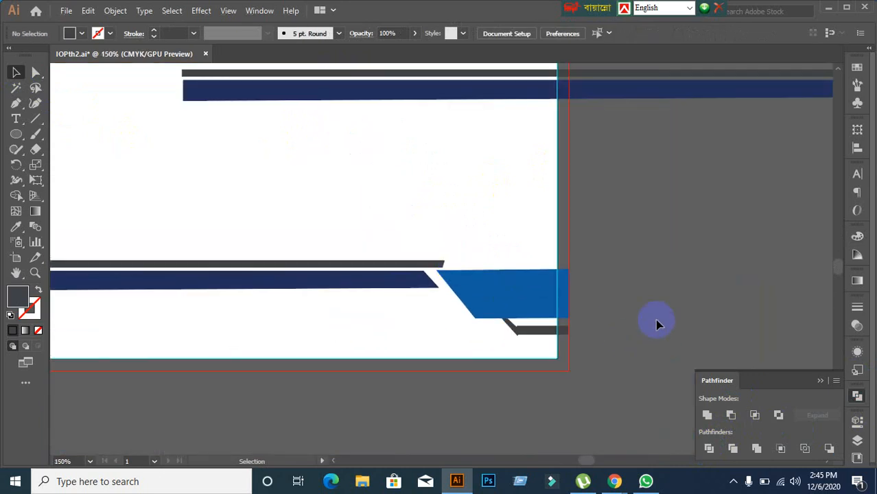
Step: Delete the small angled grey piece under the lower blue block at the artboard's bottom edge
{"action": "left_click_drag", "start_coordinate": [657, 320], "coordinate": [599, 316]}
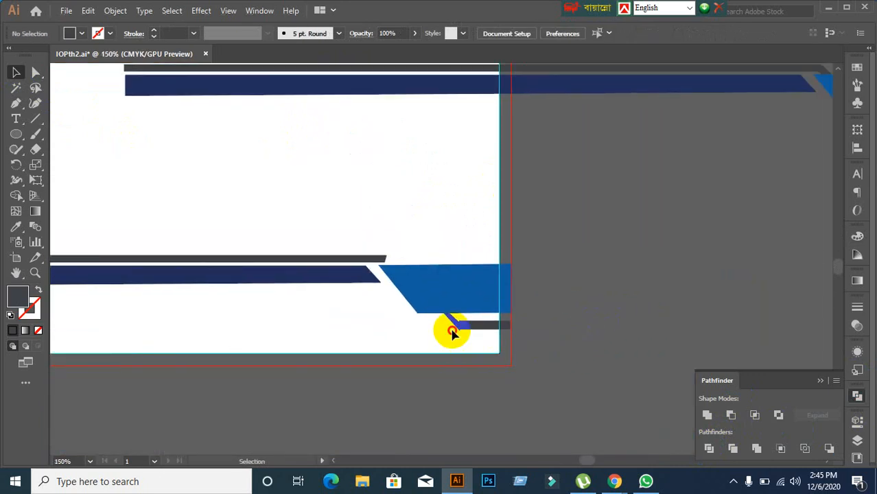
{"action": "left_click", "coordinate": [481, 323]}
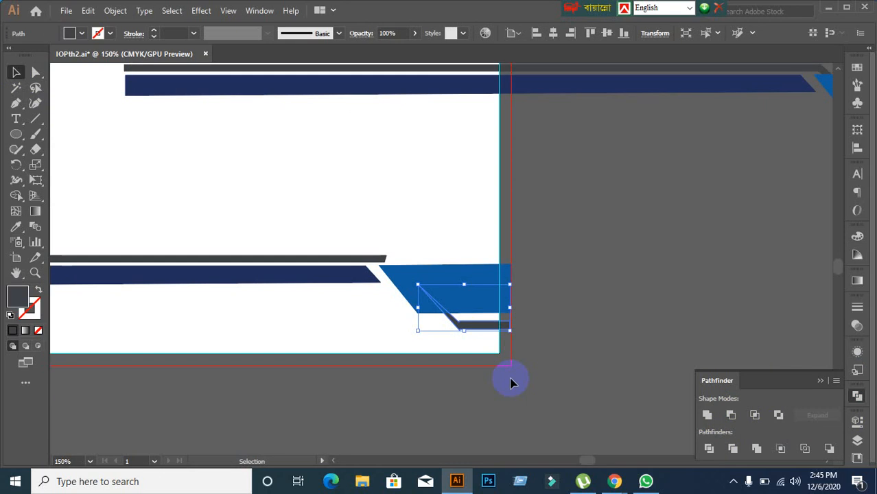
{"action": "scroll", "coordinate": [574, 349], "scroll_direction": "down", "scroll_amount": 1}
{"action": "left_click", "coordinate": [574, 353]}
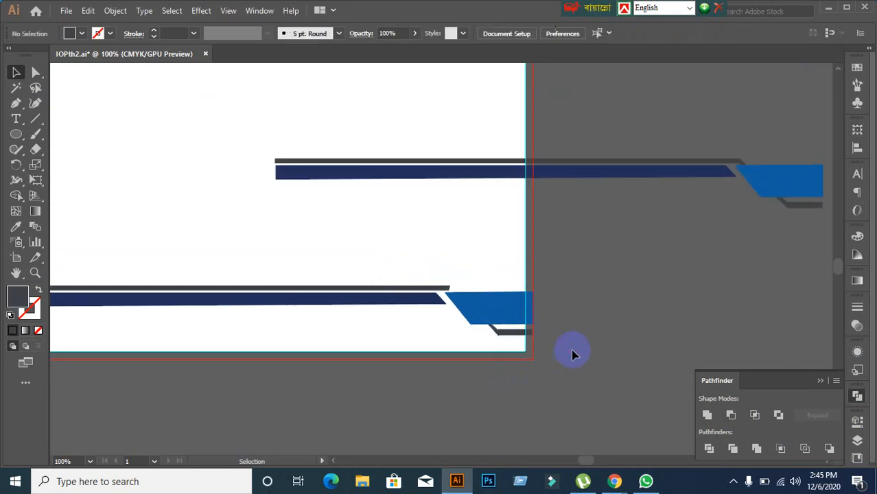
{"action": "scroll", "coordinate": [273, 376], "scroll_direction": "down", "scroll_amount": 2}
{"action": "left_click_drag", "start_coordinate": [251, 376], "coordinate": [420, 322]}
{"action": "scroll", "coordinate": [564, 356], "scroll_direction": "up", "scroll_amount": 2}
{"action": "scroll", "coordinate": [540, 360], "scroll_direction": "up", "scroll_amount": 1}
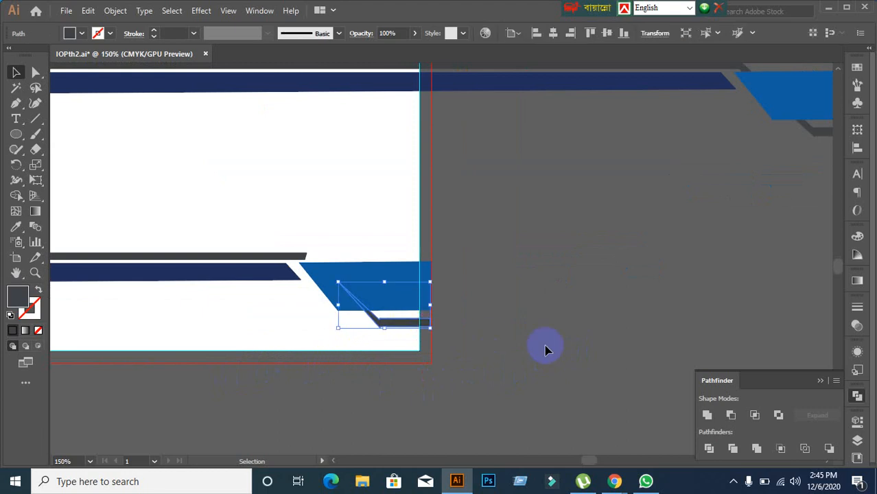
{"action": "key", "text": "Delete"}
{"action": "scroll", "coordinate": [302, 317], "scroll_direction": "up", "scroll_amount": 1}
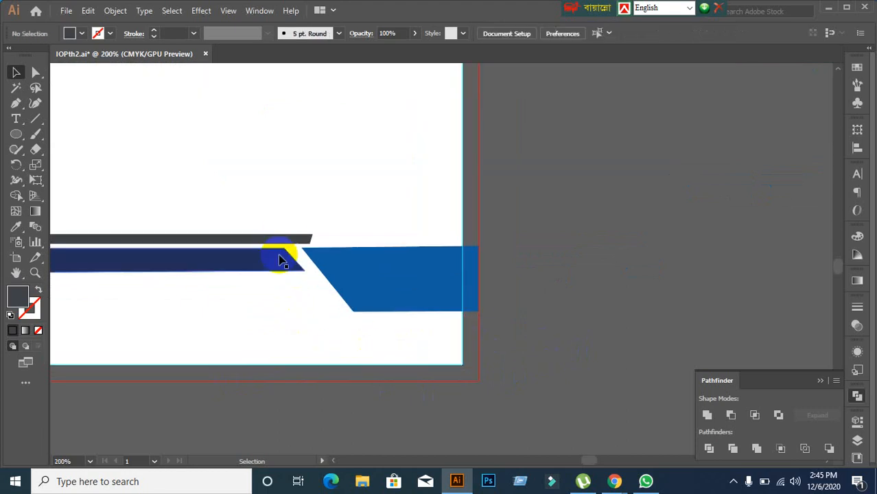
{"action": "scroll", "coordinate": [257, 226], "scroll_direction": "down", "scroll_amount": 2}
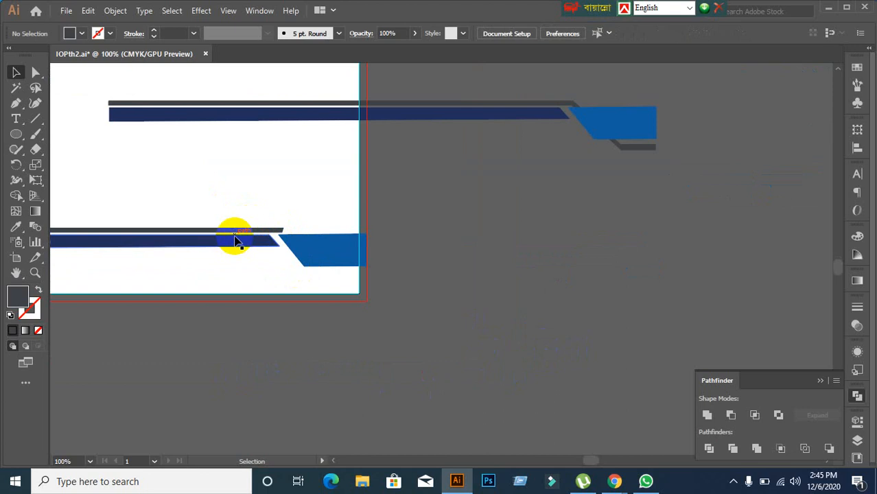
{"action": "left_click", "coordinate": [235, 233]}
Step: Duplicate the thin grey bar and rotate the copy to 315°
{"action": "left_click_drag", "start_coordinate": [235, 234], "coordinate": [567, 275]}
{"action": "scroll", "coordinate": [487, 315], "scroll_direction": "up", "scroll_amount": 1}
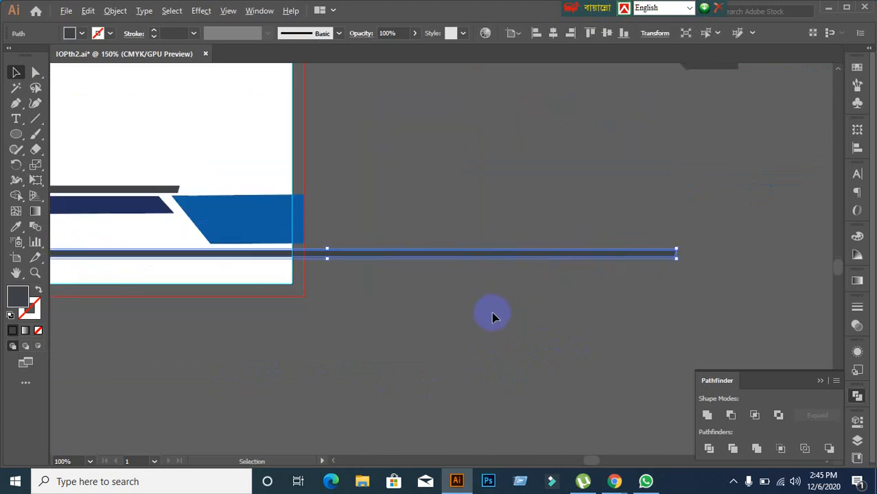
{"action": "left_click", "coordinate": [468, 317]}
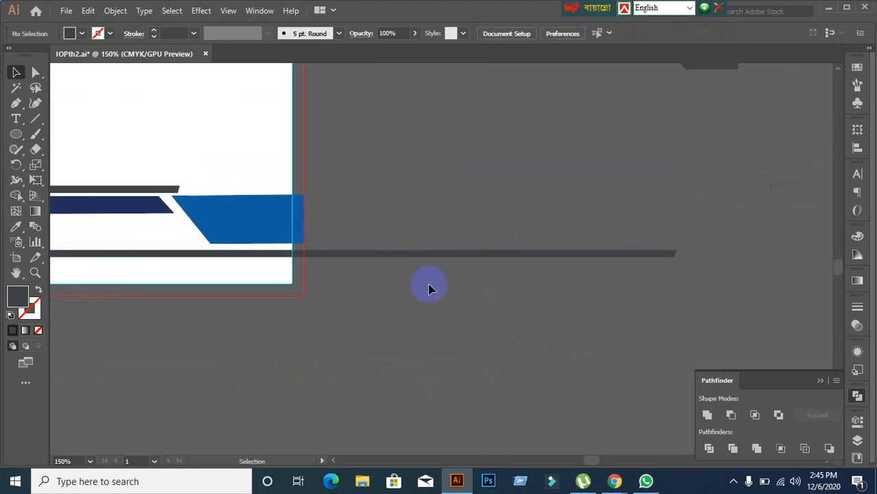
{"action": "left_click", "coordinate": [427, 255]}
{"action": "scroll", "coordinate": [508, 325], "scroll_direction": "down", "scroll_amount": 1}
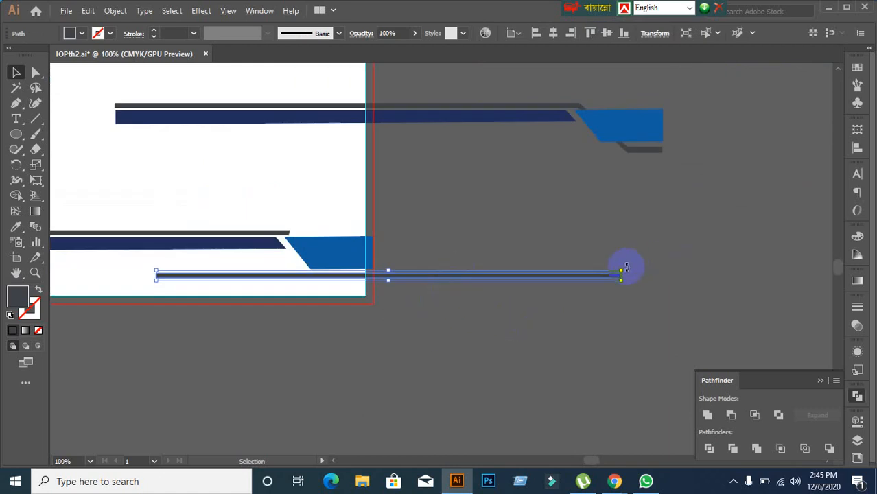
{"action": "left_click_drag", "start_coordinate": [626, 267], "coordinate": [595, 388]}
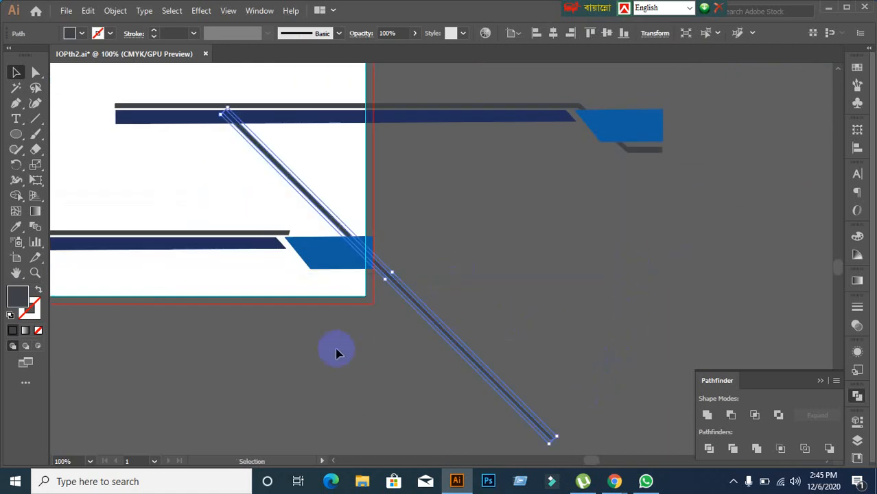
{"action": "left_click", "coordinate": [337, 353]}
Step: Move the diagonal grey copy down into position over the footer
{"action": "scroll", "coordinate": [381, 334], "scroll_direction": "up", "scroll_amount": 2}
{"action": "left_click_drag", "start_coordinate": [401, 229], "coordinate": [302, 242]}
{"action": "left_click", "coordinate": [345, 329]}
{"action": "left_click", "coordinate": [359, 309]}
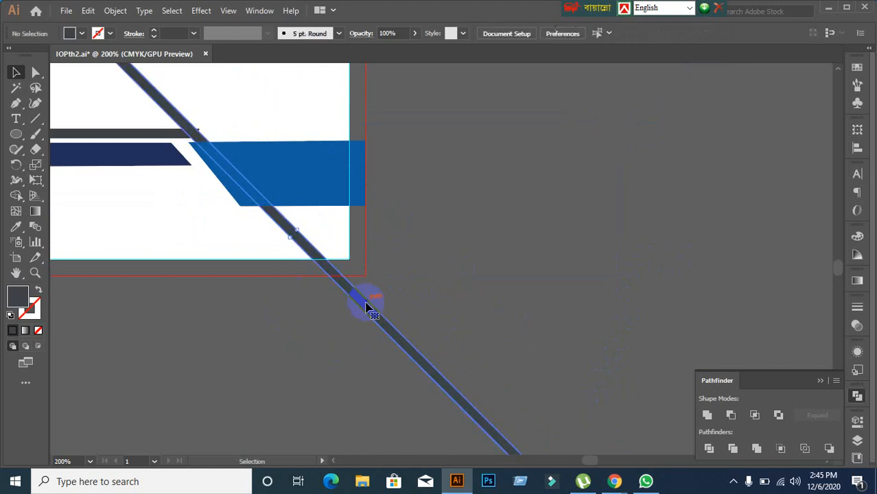
{"action": "left_click", "coordinate": [270, 212]}
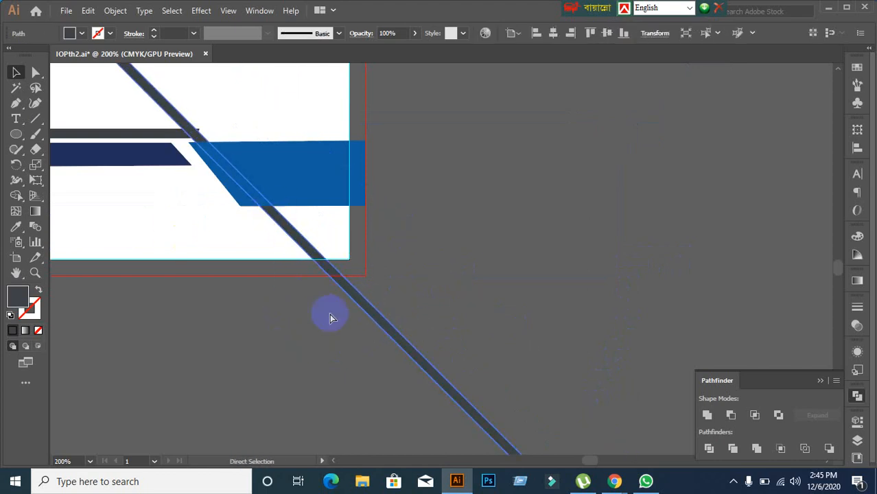
{"action": "scroll", "coordinate": [329, 318], "scroll_direction": "down", "scroll_amount": 1}
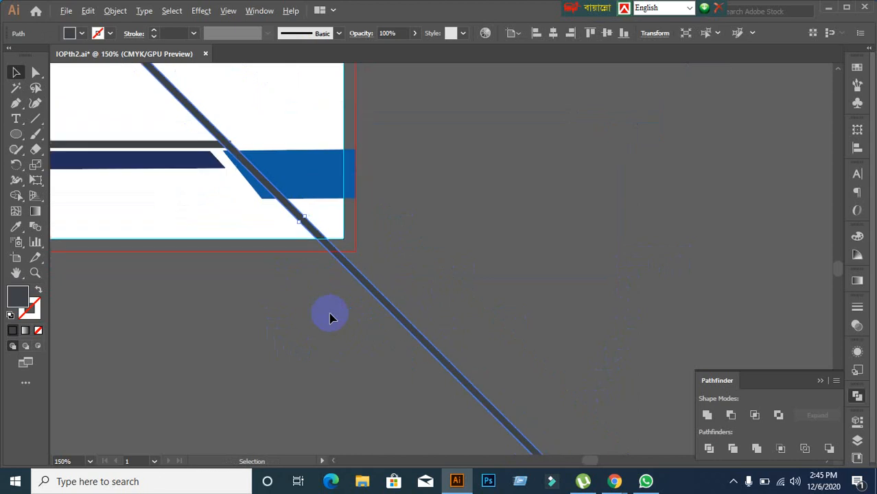
{"action": "scroll", "coordinate": [308, 328], "scroll_direction": "up", "scroll_amount": 2}
{"action": "scroll", "coordinate": [374, 365], "scroll_direction": "down", "scroll_amount": 1}
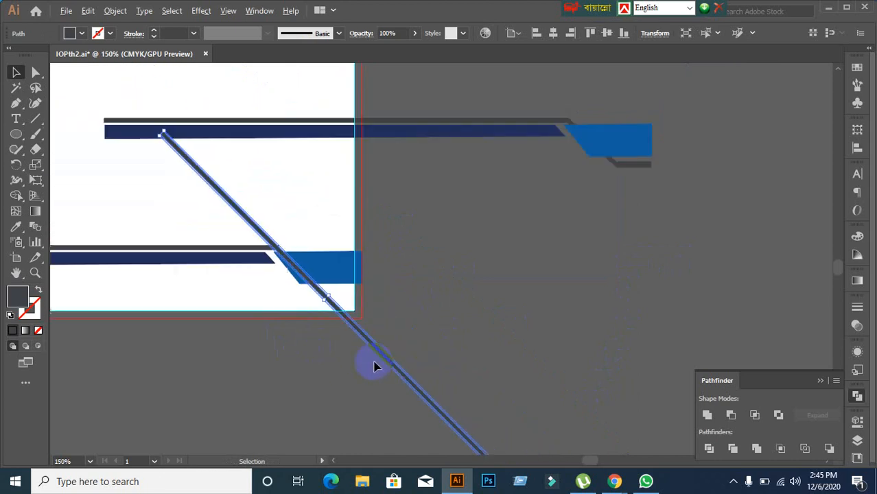
{"action": "scroll", "coordinate": [174, 184], "scroll_direction": "up", "scroll_amount": 2}
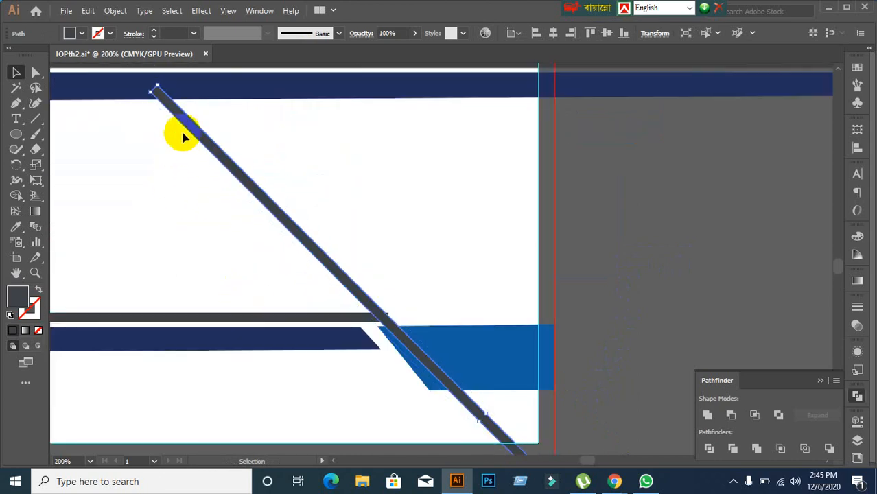
{"action": "left_click_drag", "start_coordinate": [187, 124], "coordinate": [216, 177]}
{"action": "left_click", "coordinate": [181, 193]}
{"action": "left_click", "coordinate": [197, 151]}
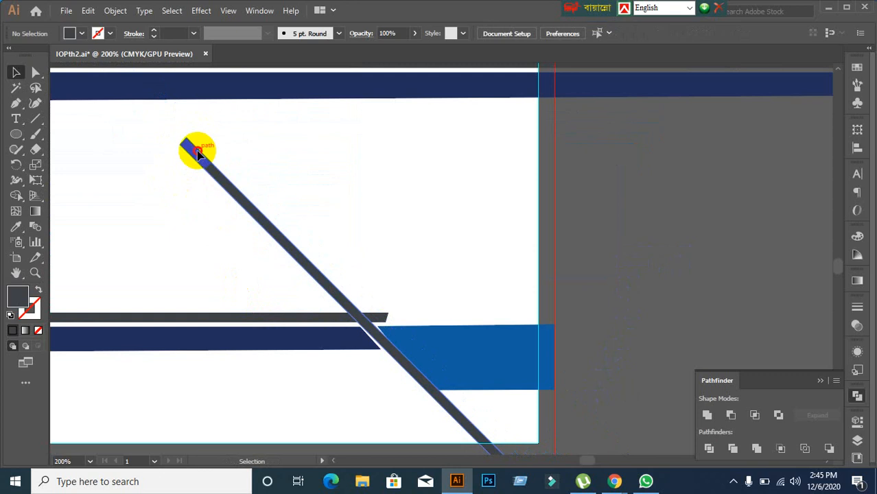
Step: Adjust the strip's anchors so it snaps to the blue shape's corner, and shorten its lower end
{"action": "left_click", "coordinate": [34, 75]}
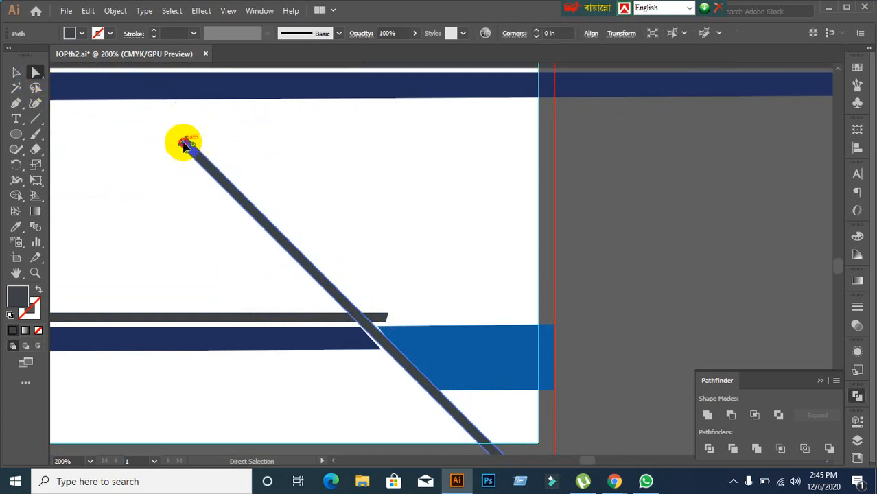
{"action": "left_click_drag", "start_coordinate": [184, 144], "coordinate": [404, 371]}
{"action": "scroll", "coordinate": [405, 372], "scroll_direction": "down", "scroll_amount": 3}
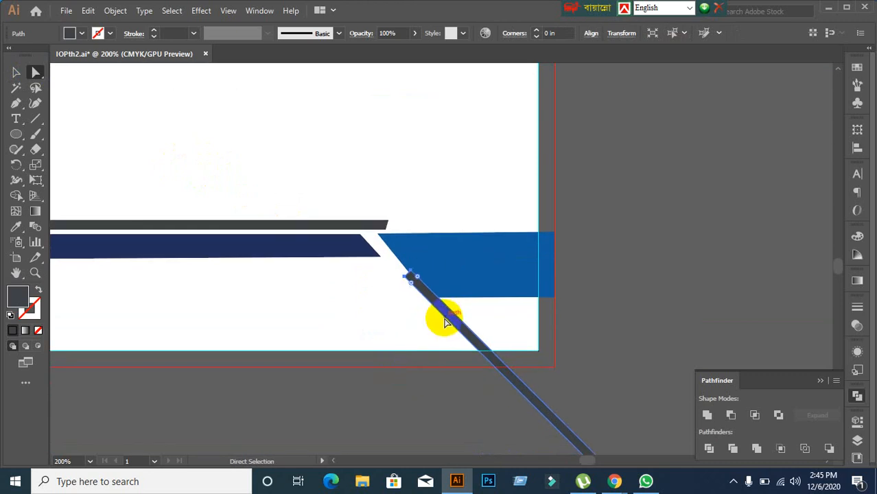
{"action": "left_click_drag", "start_coordinate": [445, 323], "coordinate": [417, 275]}
{"action": "scroll", "coordinate": [403, 329], "scroll_direction": "down", "scroll_amount": 1}
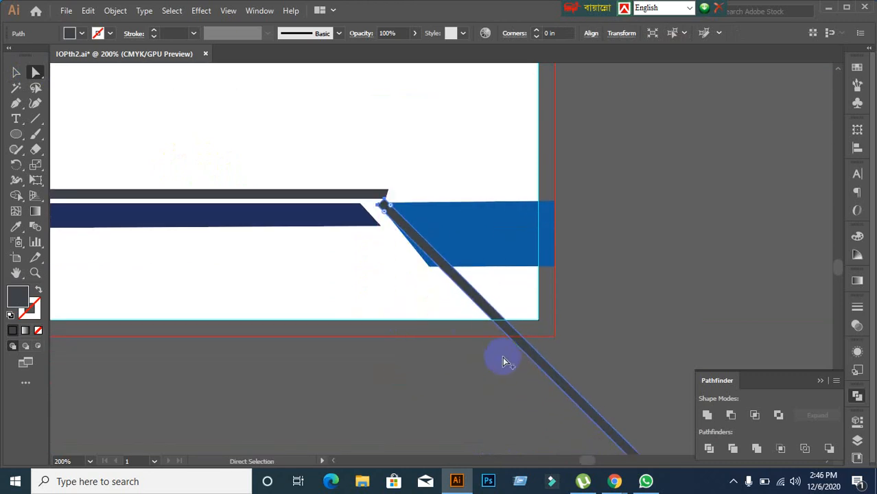
{"action": "scroll", "coordinate": [504, 361], "scroll_direction": "up", "scroll_amount": 1}
{"action": "scroll", "coordinate": [502, 360], "scroll_direction": "down", "scroll_amount": 1}
{"action": "left_click_drag", "start_coordinate": [500, 397], "coordinate": [399, 208]}
{"action": "scroll", "coordinate": [454, 272], "scroll_direction": "down", "scroll_amount": 1}
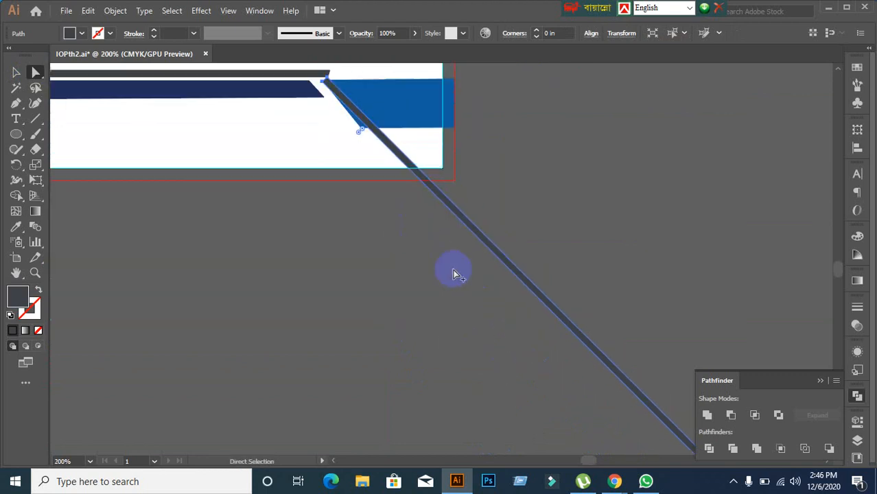
{"action": "scroll", "coordinate": [454, 273], "scroll_direction": "down", "scroll_amount": 4}
{"action": "scroll", "coordinate": [580, 389], "scroll_direction": "up", "scroll_amount": 5}
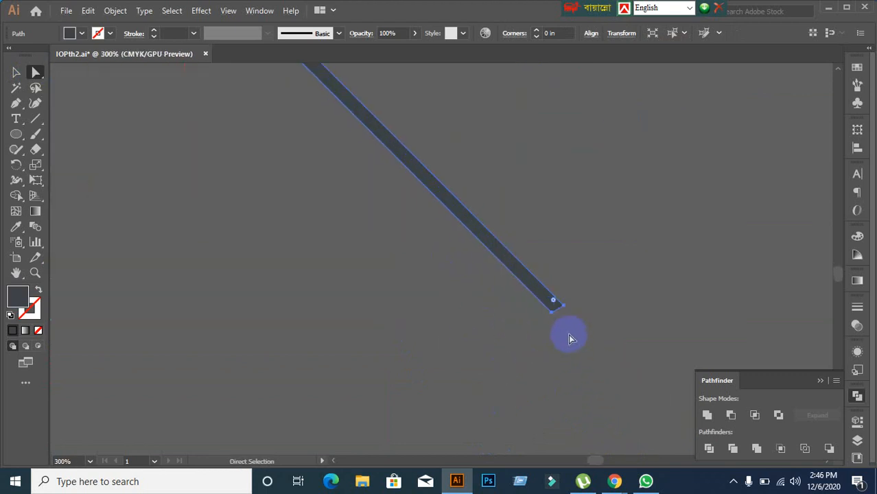
{"action": "left_click_drag", "start_coordinate": [559, 310], "coordinate": [345, 143]}
{"action": "scroll", "coordinate": [334, 218], "scroll_direction": "down", "scroll_amount": 7}
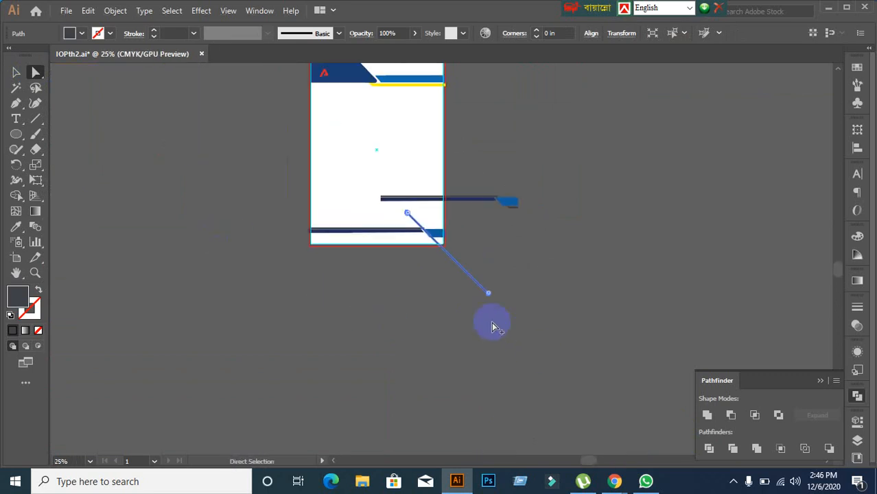
{"action": "scroll", "coordinate": [491, 327], "scroll_direction": "up", "scroll_amount": 4}
{"action": "left_click_drag", "start_coordinate": [345, 207], "coordinate": [495, 416]}
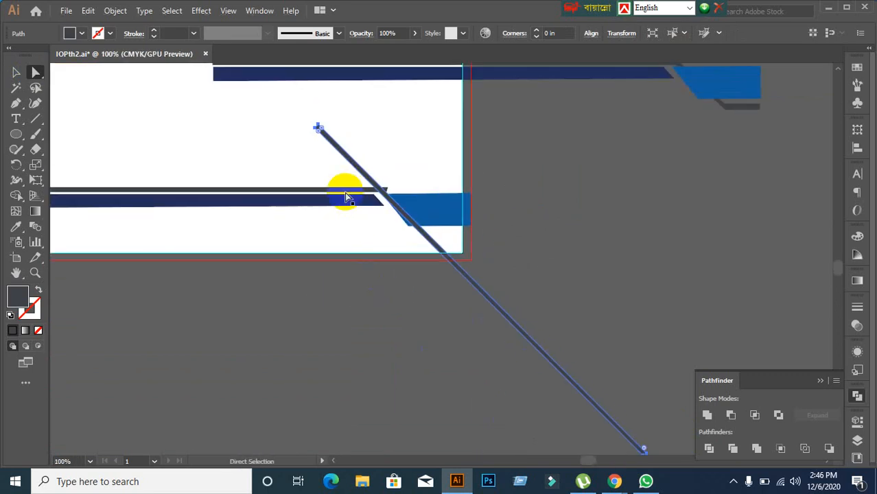
{"action": "scroll", "coordinate": [339, 151], "scroll_direction": "up", "scroll_amount": 1}
Step: Drag the diagonal strip's top anchor onto the right end of the grey horizontal bar
{"action": "left_click", "coordinate": [314, 141]}
{"action": "left_click", "coordinate": [320, 134]}
{"action": "scroll", "coordinate": [219, 147], "scroll_direction": "up", "scroll_amount": 1}
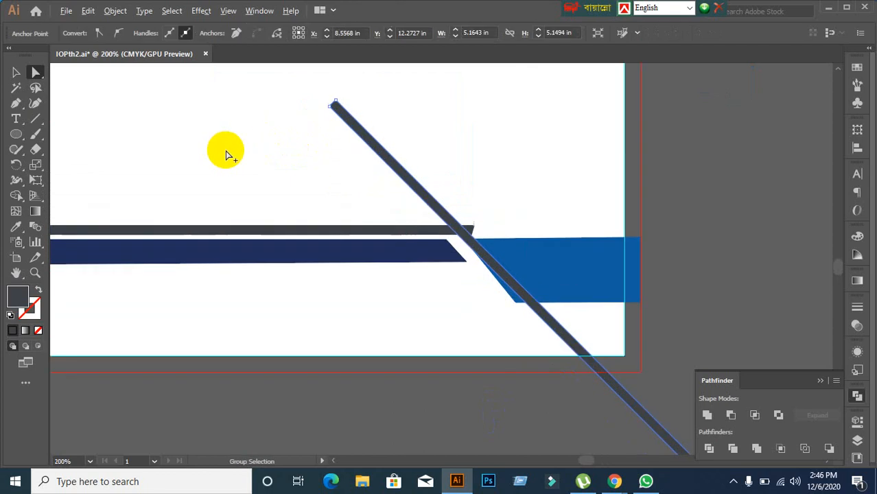
{"action": "scroll", "coordinate": [288, 129], "scroll_direction": "up", "scroll_amount": 2}
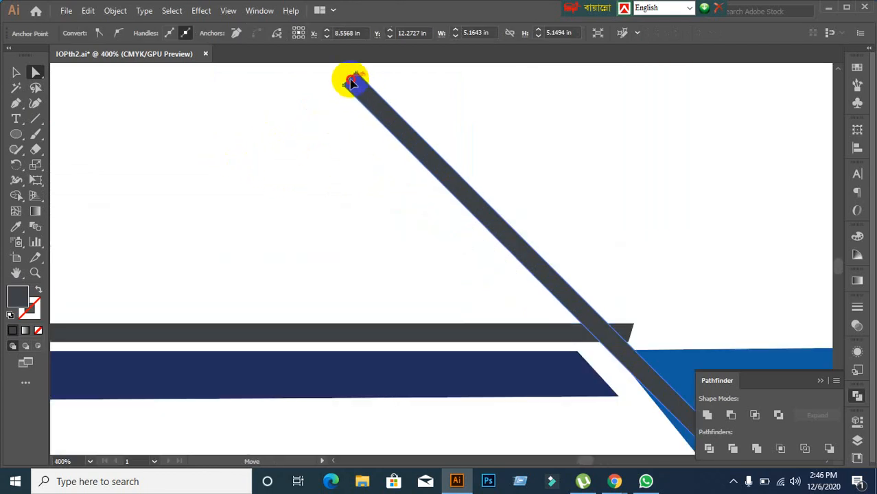
{"action": "left_click_drag", "start_coordinate": [351, 82], "coordinate": [622, 332]}
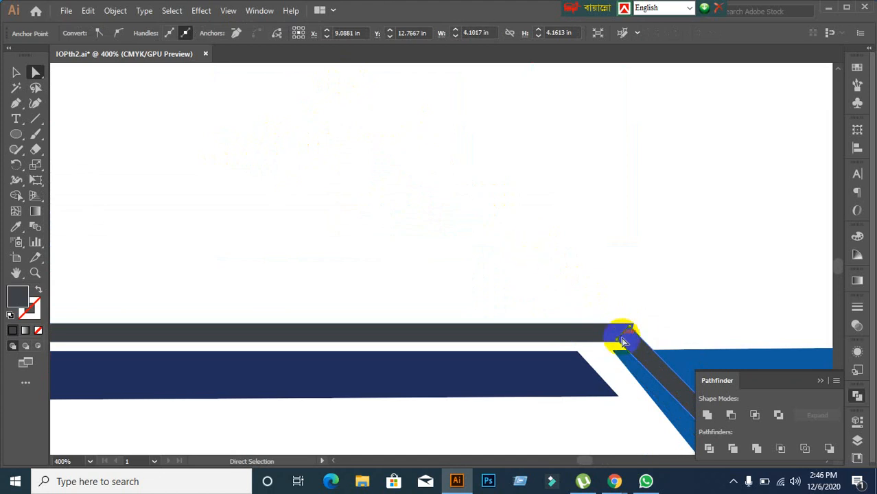
{"action": "left_click_drag", "start_coordinate": [622, 341], "coordinate": [605, 330]}
Step: Move the strip's lower end point slightly down and to the left
{"action": "scroll", "coordinate": [608, 340], "scroll_direction": "down", "scroll_amount": 2}
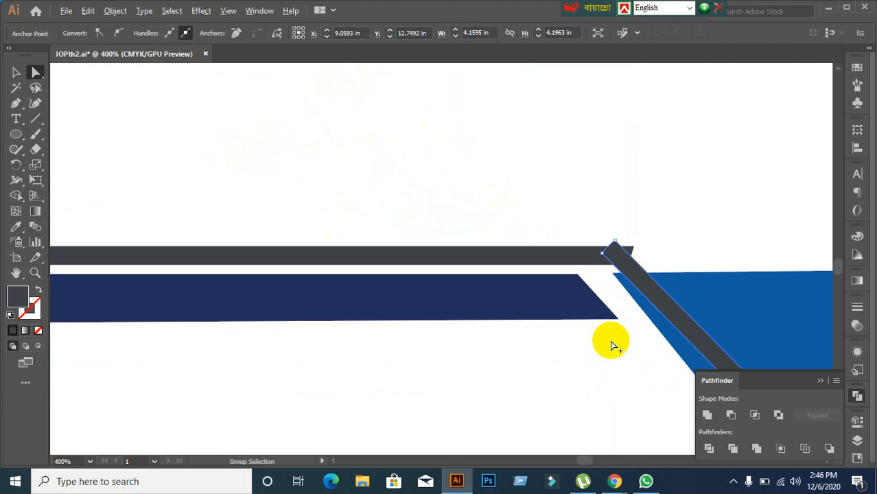
{"action": "scroll", "coordinate": [613, 346], "scroll_direction": "down", "scroll_amount": 1}
{"action": "left_click_drag", "start_coordinate": [619, 395], "coordinate": [347, 120]}
{"action": "scroll", "coordinate": [457, 250], "scroll_direction": "down", "scroll_amount": 2}
{"action": "scroll", "coordinate": [549, 321], "scroll_direction": "down", "scroll_amount": 2}
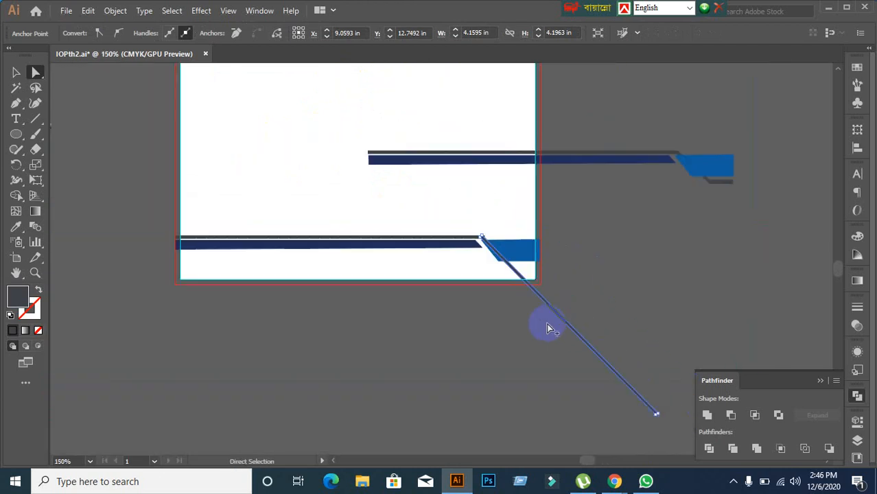
{"action": "left_click_drag", "start_coordinate": [626, 414], "coordinate": [535, 354]}
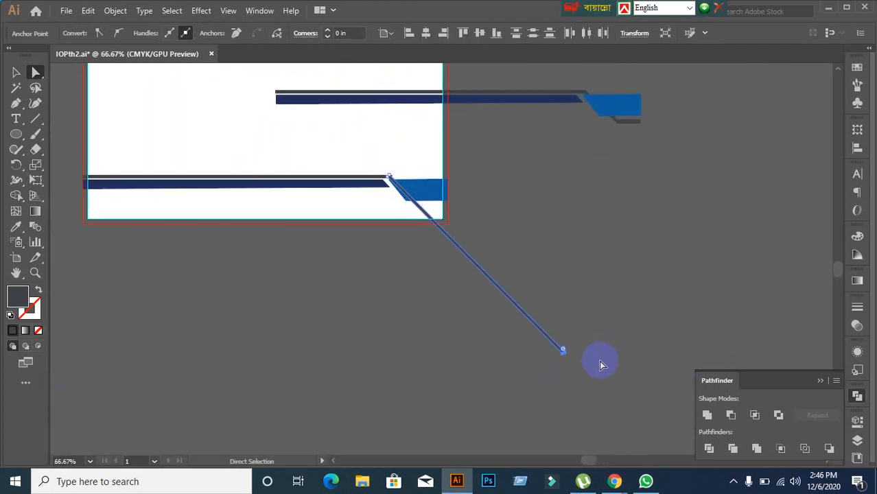
{"action": "scroll", "coordinate": [596, 360], "scroll_direction": "up", "scroll_amount": 1}
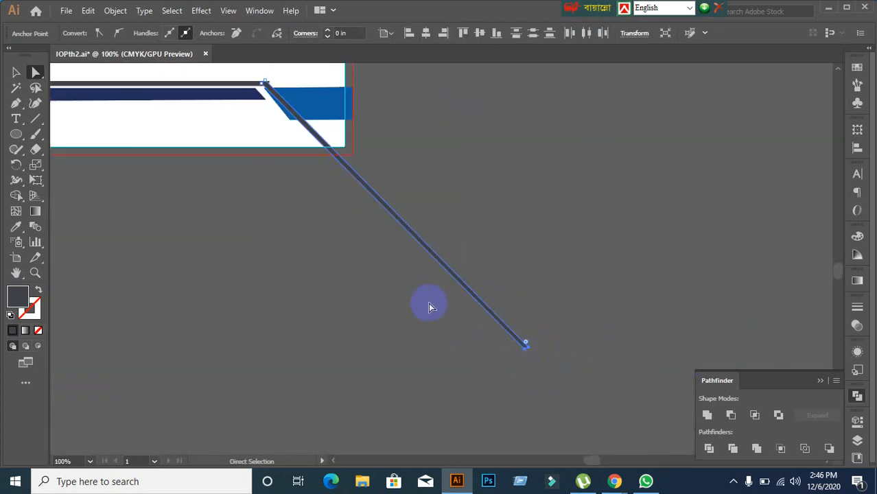
{"action": "left_click", "coordinate": [367, 308]}
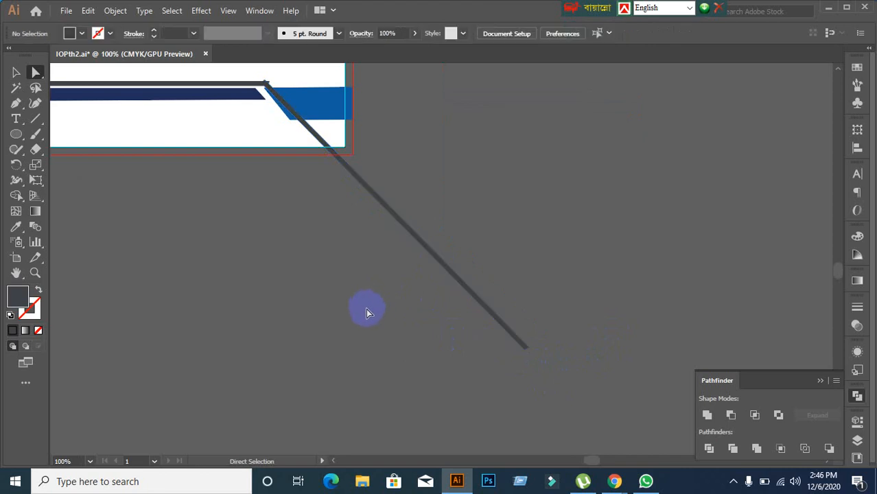
{"action": "left_click_drag", "start_coordinate": [564, 379], "coordinate": [495, 345]}
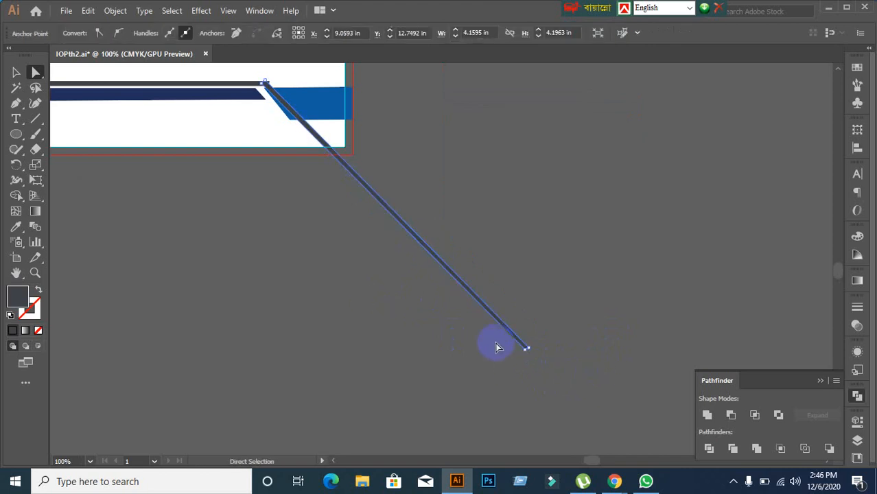
{"action": "scroll", "coordinate": [534, 364], "scroll_direction": "up", "scroll_amount": 1}
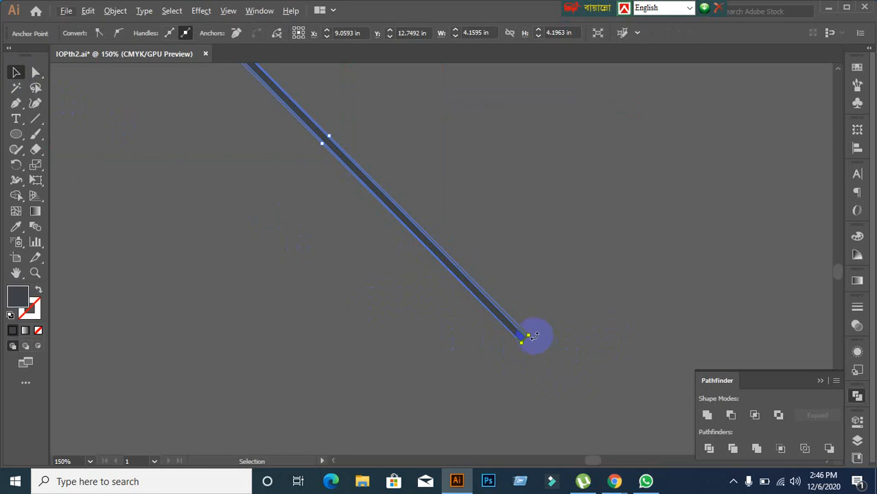
{"action": "left_click_drag", "start_coordinate": [533, 335], "coordinate": [521, 349]}
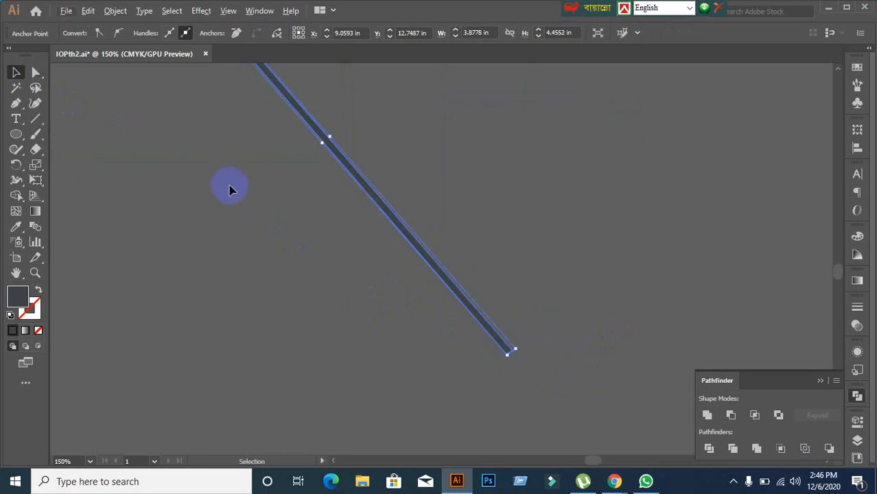
Step: Reposition the whole diagonal bar so it meets the grey bar's end
{"action": "scroll", "coordinate": [220, 183], "scroll_direction": "down", "scroll_amount": 2}
{"action": "scroll", "coordinate": [321, 303], "scroll_direction": "up", "scroll_amount": 2}
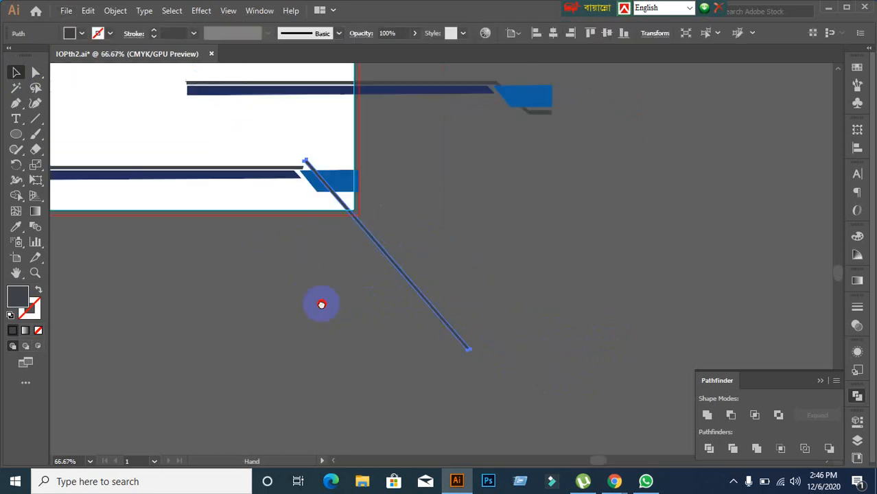
{"action": "left_click", "coordinate": [363, 294]}
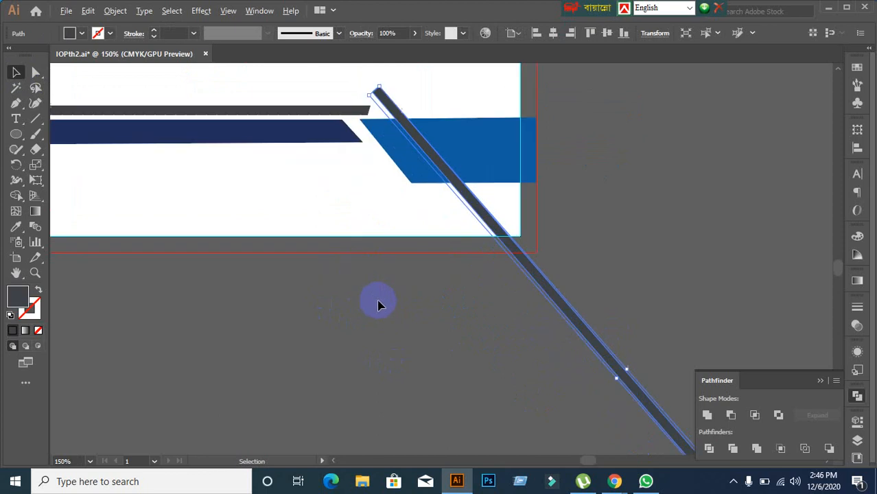
{"action": "scroll", "coordinate": [364, 232], "scroll_direction": "up", "scroll_amount": 2}
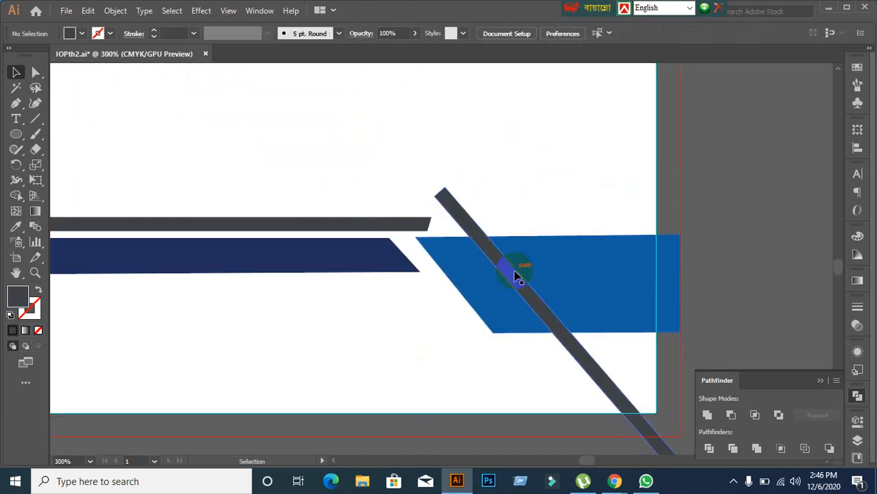
{"action": "left_click_drag", "start_coordinate": [505, 280], "coordinate": [472, 294]}
Step: Rotate the diagonal bar around its top end, settling on the steeper angle along the blue edge
{"action": "left_click", "coordinate": [510, 339]}
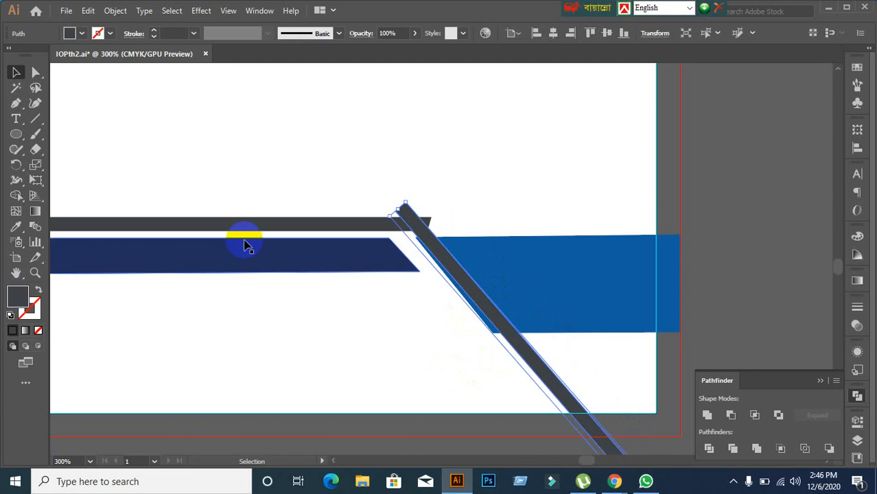
{"action": "left_click", "coordinate": [16, 166]}
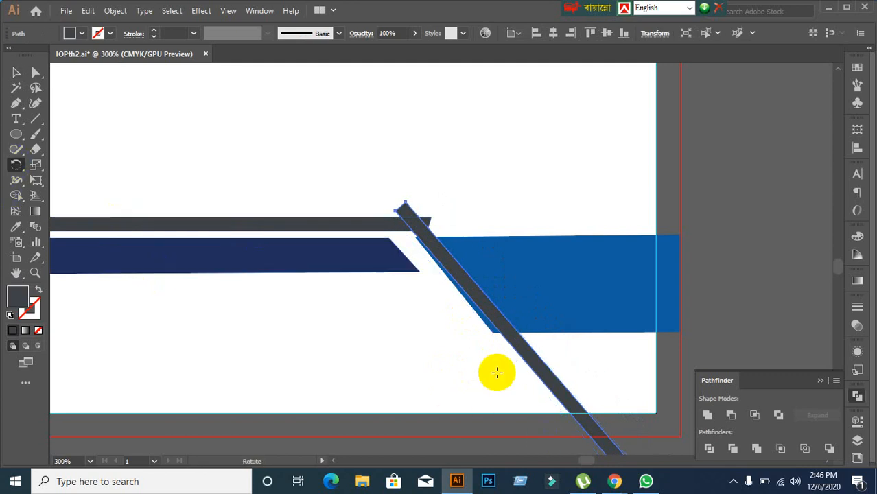
{"action": "left_click", "coordinate": [400, 209]}
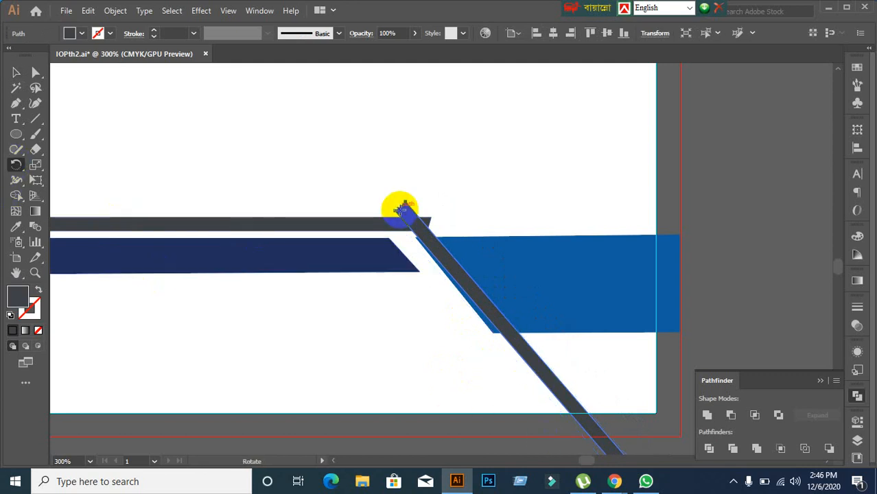
{"action": "left_click", "coordinate": [400, 206]}
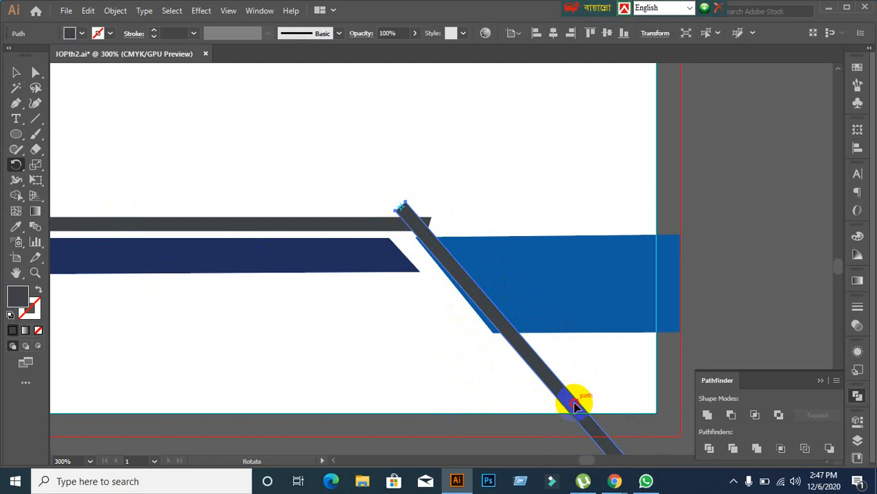
{"action": "left_click_drag", "start_coordinate": [575, 406], "coordinate": [548, 407]}
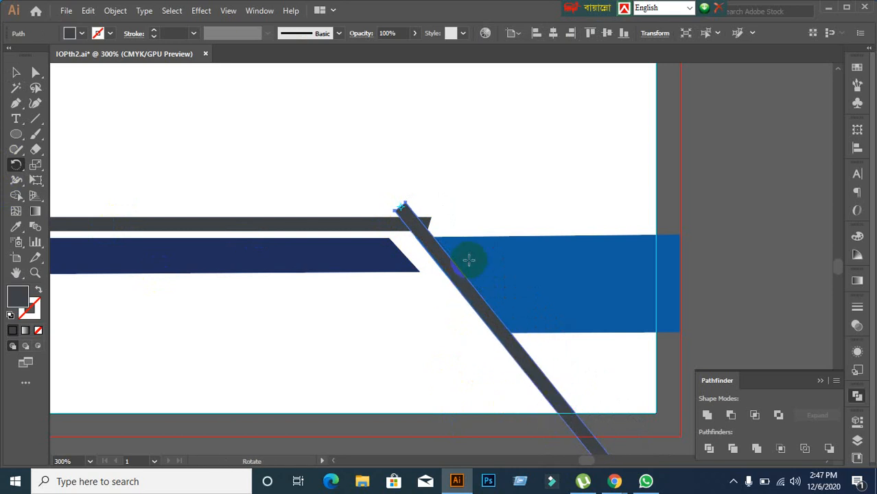
{"action": "scroll", "coordinate": [462, 288], "scroll_direction": "up", "scroll_amount": 2}
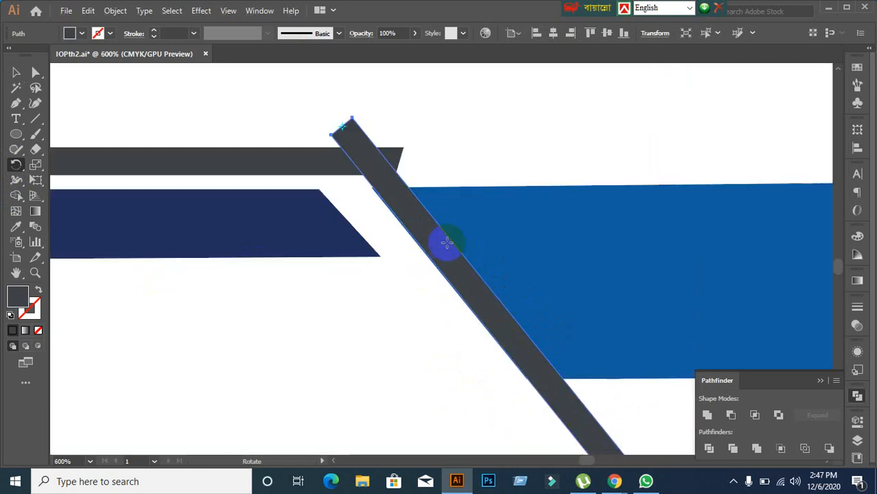
{"action": "scroll", "coordinate": [442, 240], "scroll_direction": "up", "scroll_amount": 1}
{"action": "scroll", "coordinate": [472, 291], "scroll_direction": "down", "scroll_amount": 1}
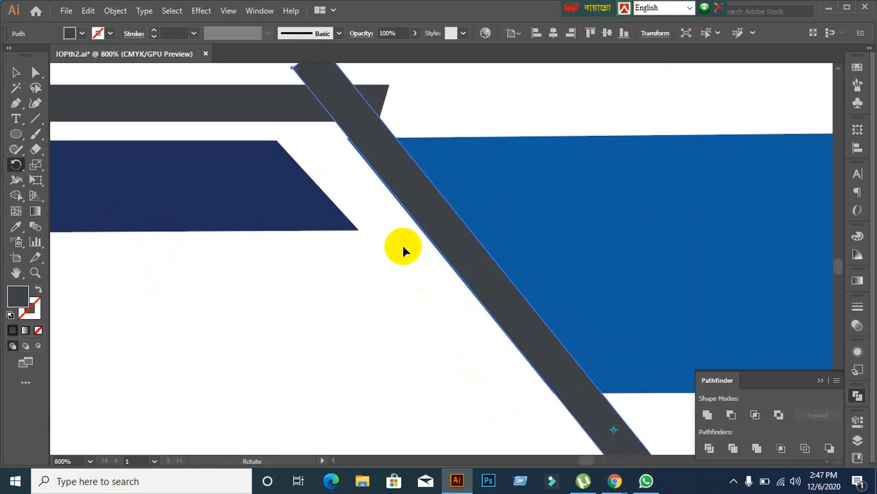
{"action": "key", "text": "ctrl+z"}
{"action": "key", "text": "ctrl+z"}
{"action": "key", "text": "ctrl+shift+z"}
{"action": "key", "text": "ctrl+shift+z"}
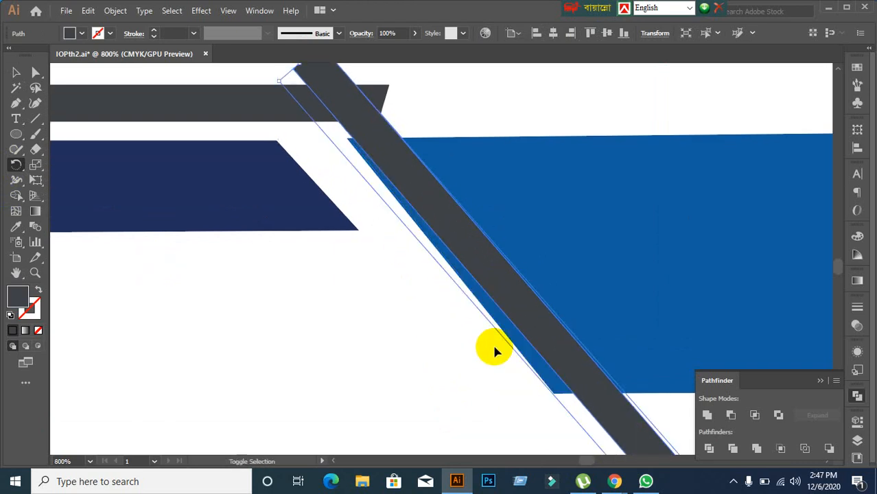
Step: Try nudging the grey diagonal bar down-left, then undo that move
{"action": "left_click", "coordinate": [15, 72]}
{"action": "left_click", "coordinate": [349, 161]}
{"action": "left_click", "coordinate": [355, 139]}
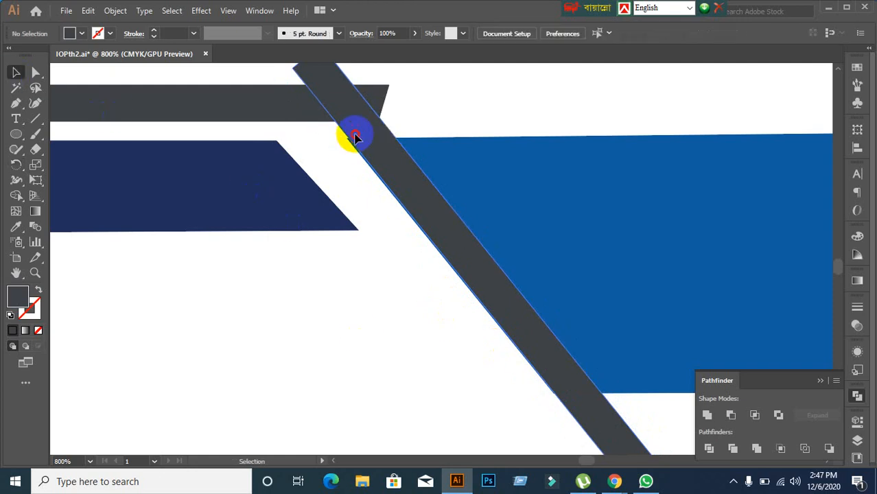
{"action": "left_click_drag", "start_coordinate": [354, 135], "coordinate": [396, 277]}
{"action": "key", "text": "ctrl+z"}
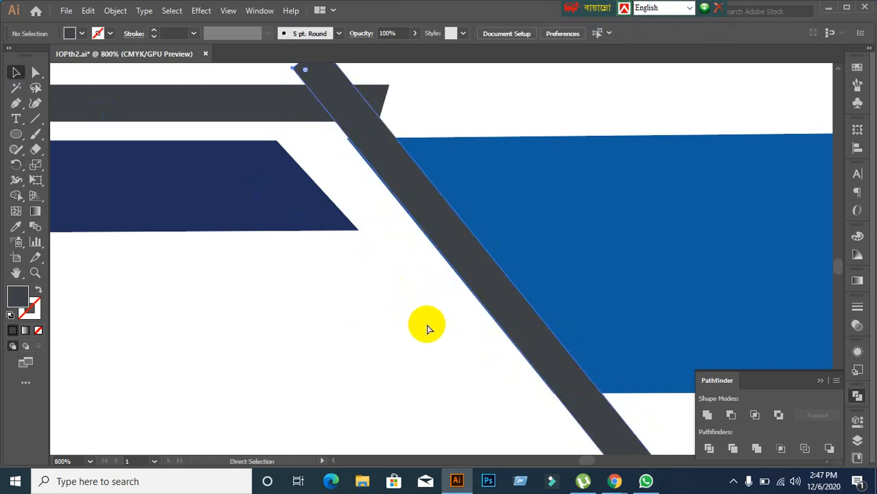
{"action": "key", "text": "ctrl+z"}
{"action": "key", "text": "ctrl+z"}
Step: Select the diagonal stripe with the top horizontal bar for rotation, then recheck their junction
{"action": "left_click", "coordinate": [402, 171]}
{"action": "left_click", "coordinate": [195, 102], "text": "shift"}
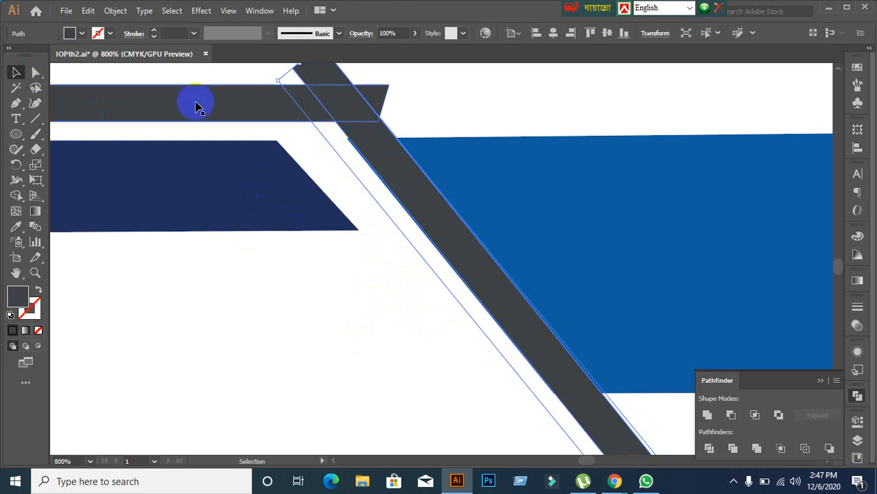
{"action": "left_click", "coordinate": [16, 167]}
{"action": "scroll", "coordinate": [342, 217], "scroll_direction": "up", "scroll_amount": 1}
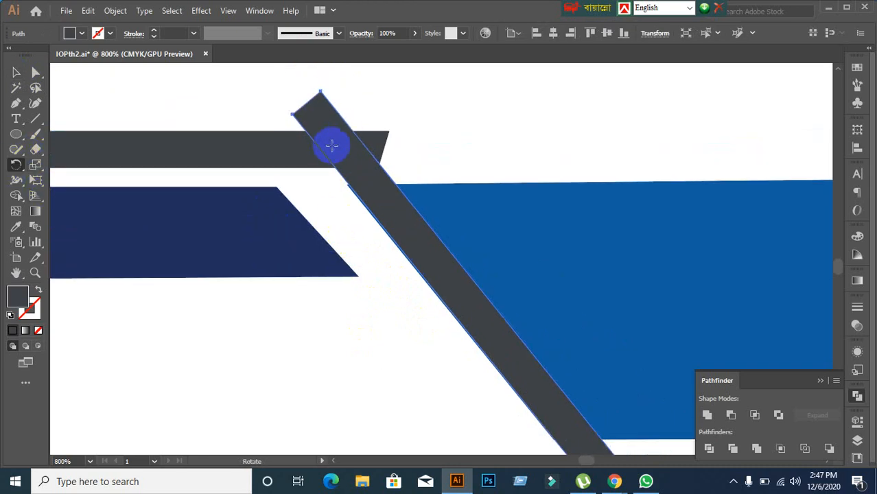
{"action": "scroll", "coordinate": [414, 196], "scroll_direction": "down", "scroll_amount": 2}
{"action": "scroll", "coordinate": [414, 195], "scroll_direction": "down", "scroll_amount": 2}
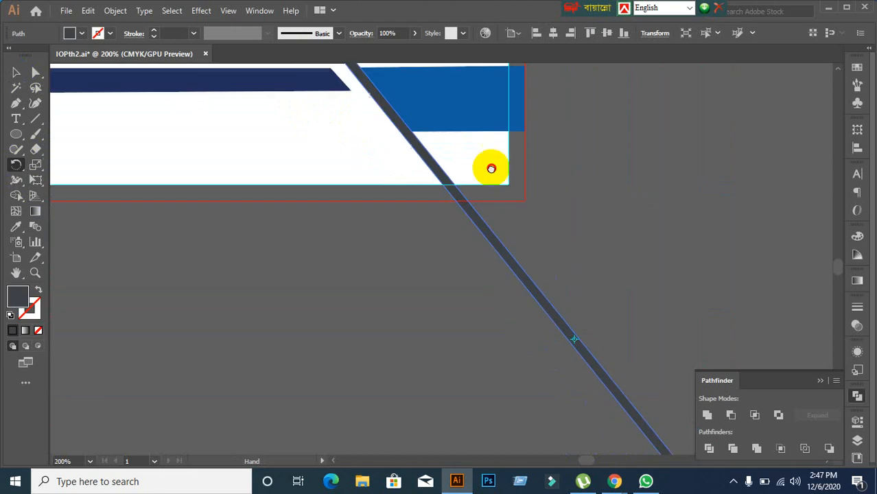
{"action": "scroll", "coordinate": [495, 246], "scroll_direction": "down", "scroll_amount": 3}
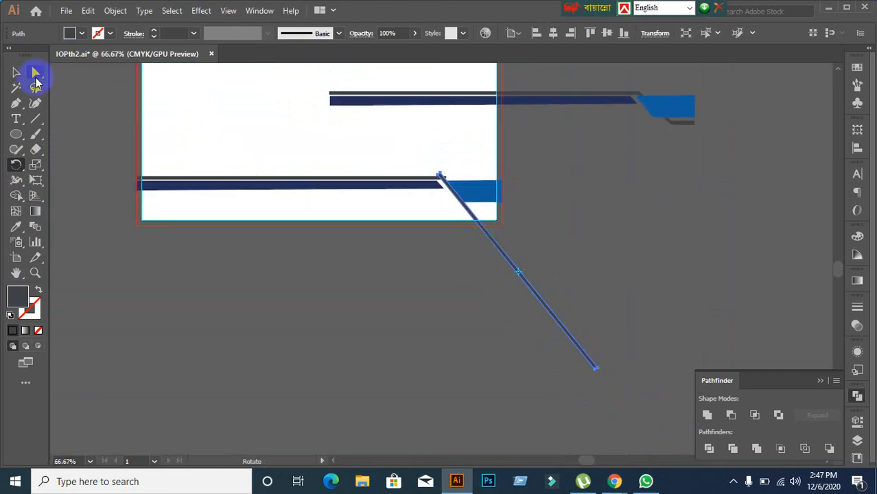
{"action": "left_click", "coordinate": [16, 72]}
{"action": "left_click", "coordinate": [525, 358]}
{"action": "scroll", "coordinate": [496, 243], "scroll_direction": "up", "scroll_amount": 3}
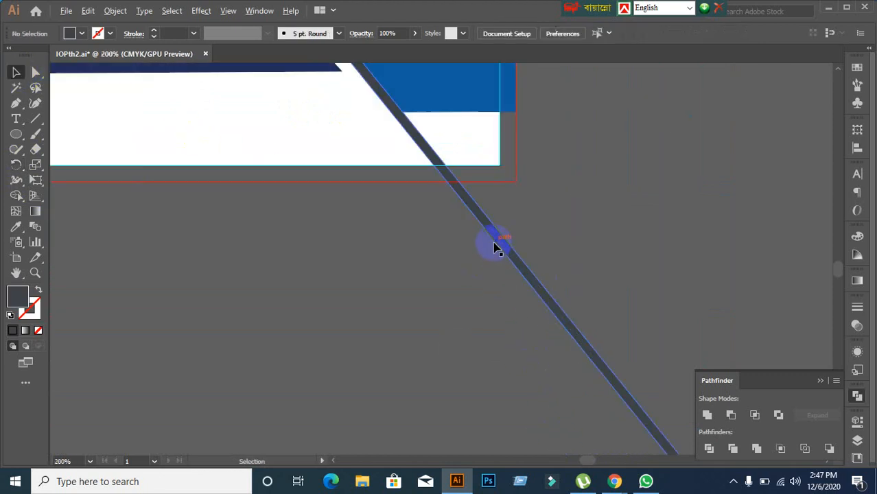
{"action": "left_click_drag", "start_coordinate": [405, 208], "coordinate": [376, 305]}
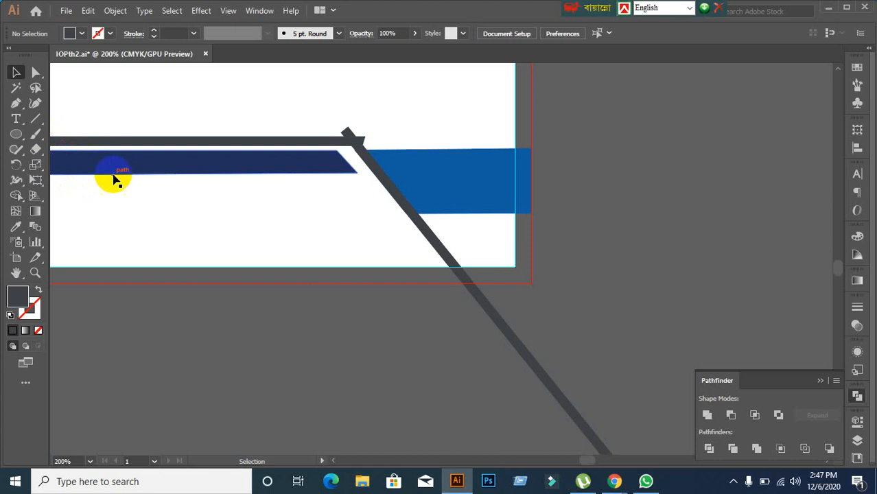
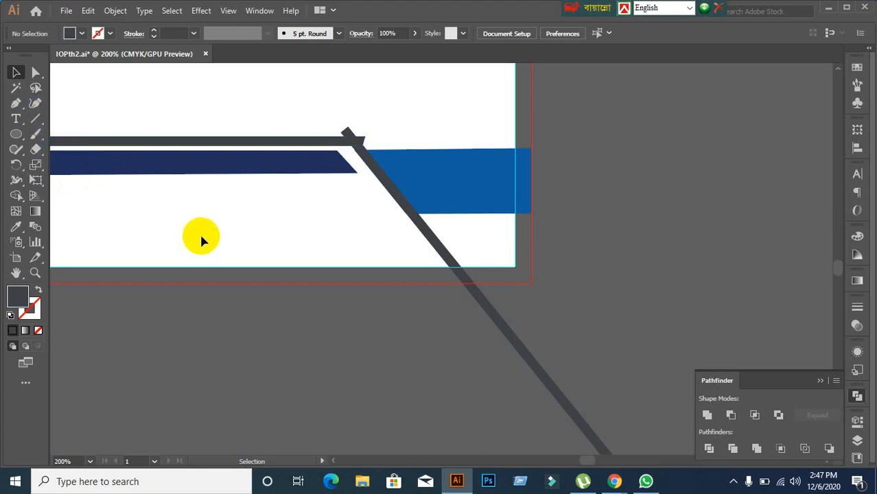
Step: Draw a horizontal cutting line across the diagonal stripe and Divide them with Pathfinder
{"action": "left_click", "coordinate": [37, 121]}
{"action": "left_click_drag", "start_coordinate": [357, 194], "coordinate": [715, 194]}
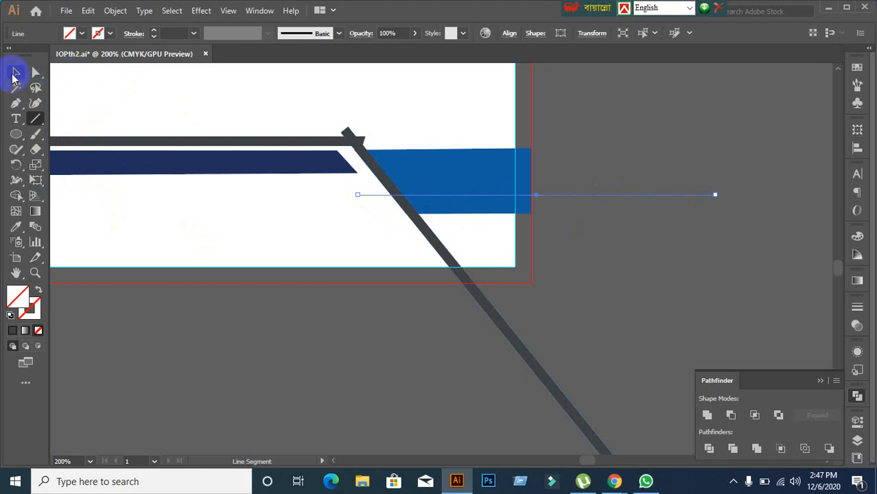
{"action": "left_click", "coordinate": [16, 72]}
{"action": "left_click", "coordinate": [509, 339], "text": "shift"}
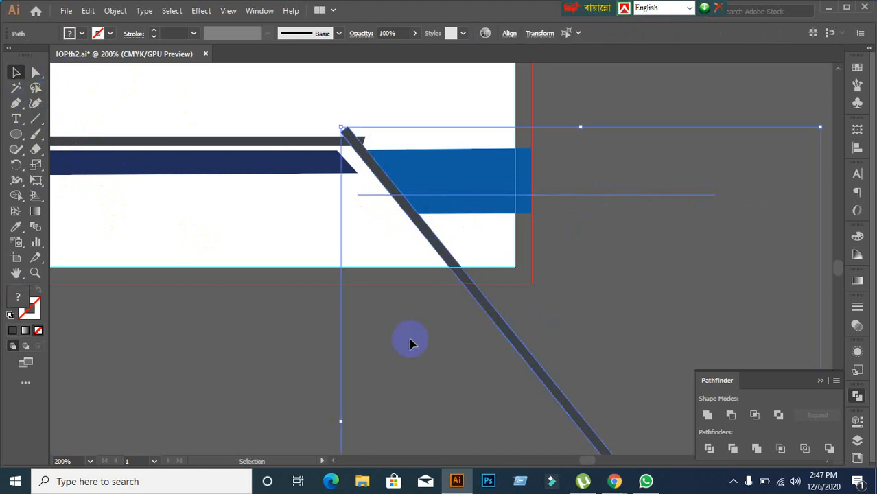
{"action": "left_click", "coordinate": [858, 395]}
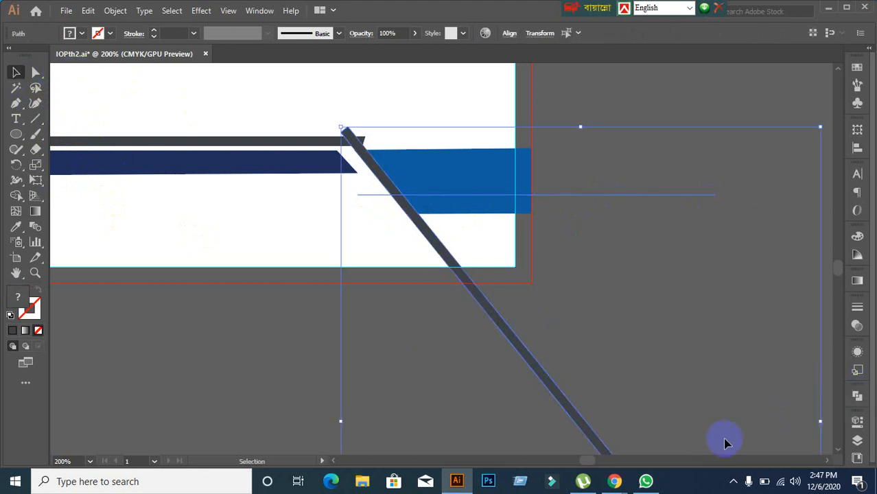
{"action": "left_click", "coordinate": [858, 396]}
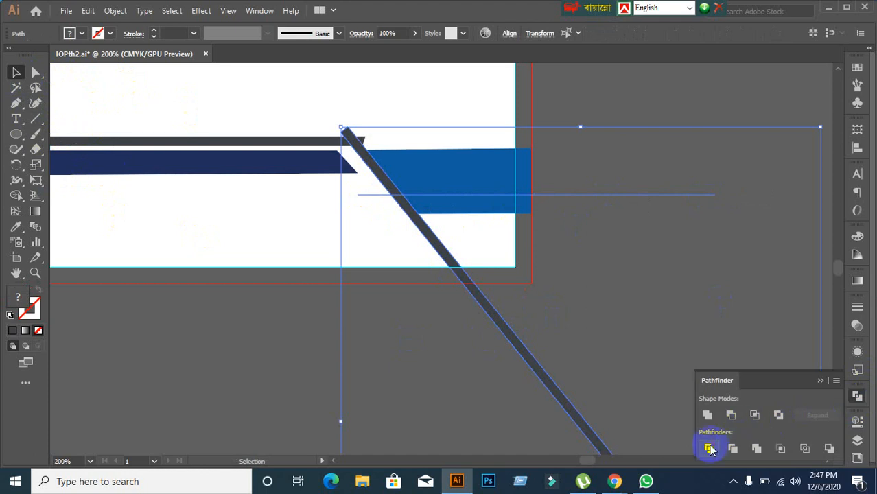
{"action": "left_click", "coordinate": [709, 448]}
Step: Ungroup the divided pieces and delete the lower leftover part of the diagonal
{"action": "right_click", "coordinate": [549, 357]}
{"action": "left_click", "coordinate": [586, 171]}
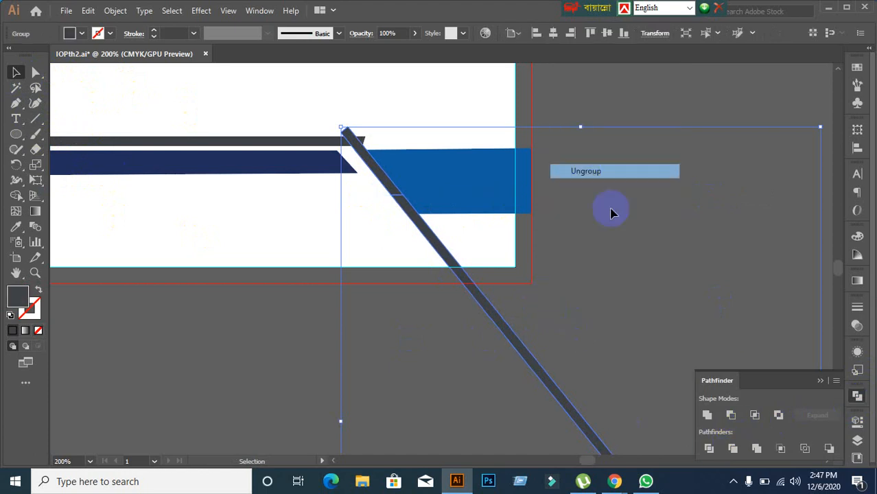
{"action": "left_click", "coordinate": [613, 212]}
{"action": "left_click", "coordinate": [707, 331]}
{"action": "key", "text": "Delete"}
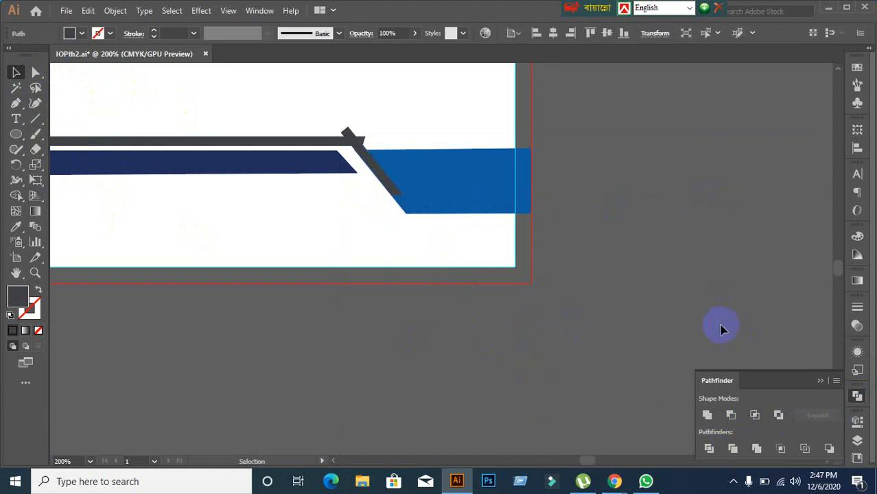
{"action": "scroll", "coordinate": [321, 191], "scroll_direction": "up", "scroll_amount": 1}
Step: Tilt the trimmed diagonal stripe slightly around its bottom corner
{"action": "scroll", "coordinate": [348, 177], "scroll_direction": "up", "scroll_amount": 1}
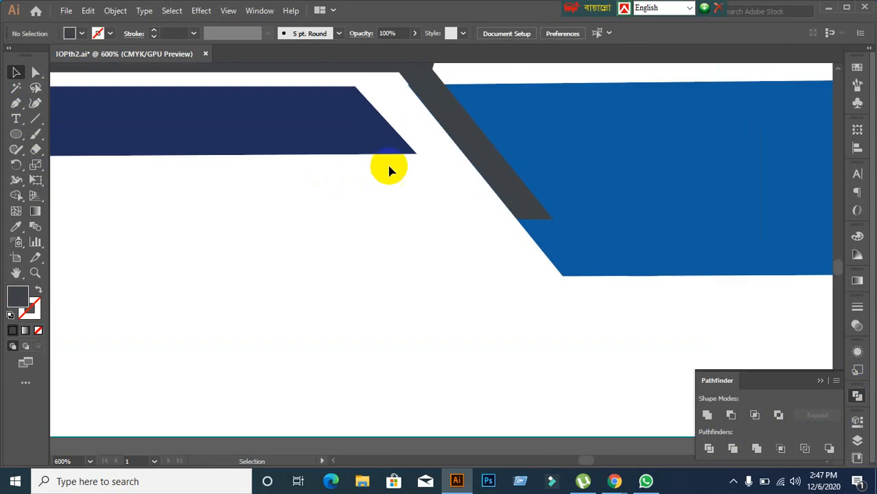
{"action": "scroll", "coordinate": [388, 168], "scroll_direction": "up", "scroll_amount": 1}
{"action": "left_click", "coordinate": [523, 245]}
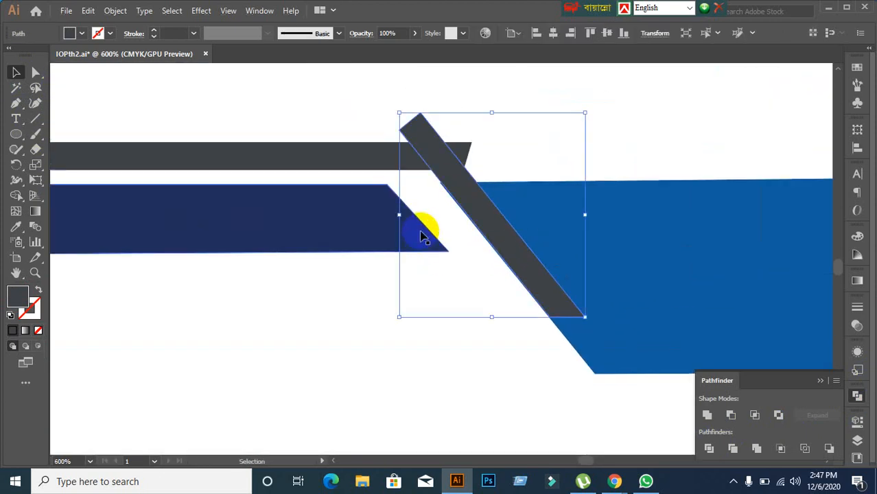
{"action": "scroll", "coordinate": [480, 216], "scroll_direction": "up", "scroll_amount": 2}
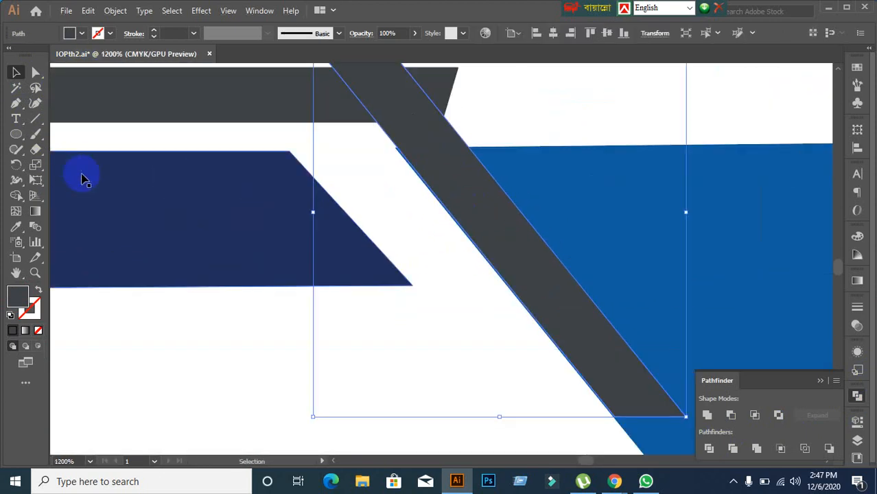
{"action": "left_click", "coordinate": [16, 166]}
{"action": "scroll", "coordinate": [368, 303], "scroll_direction": "down", "scroll_amount": 1}
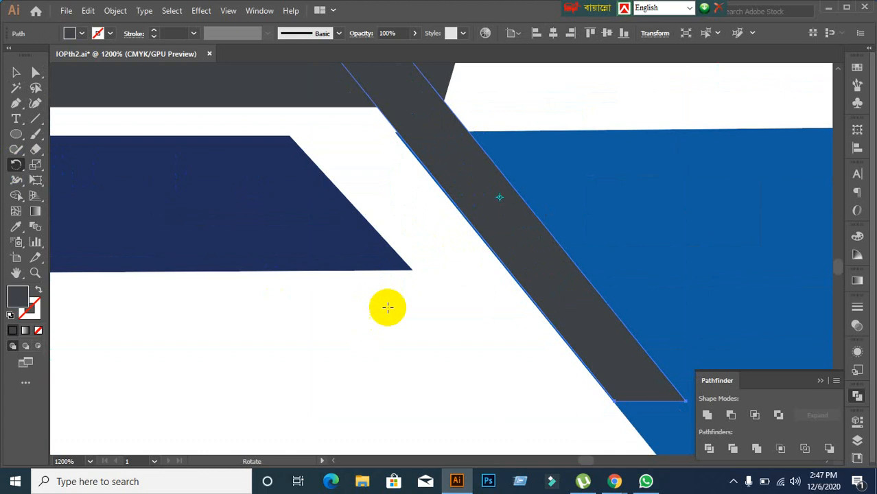
{"action": "left_click", "coordinate": [648, 400]}
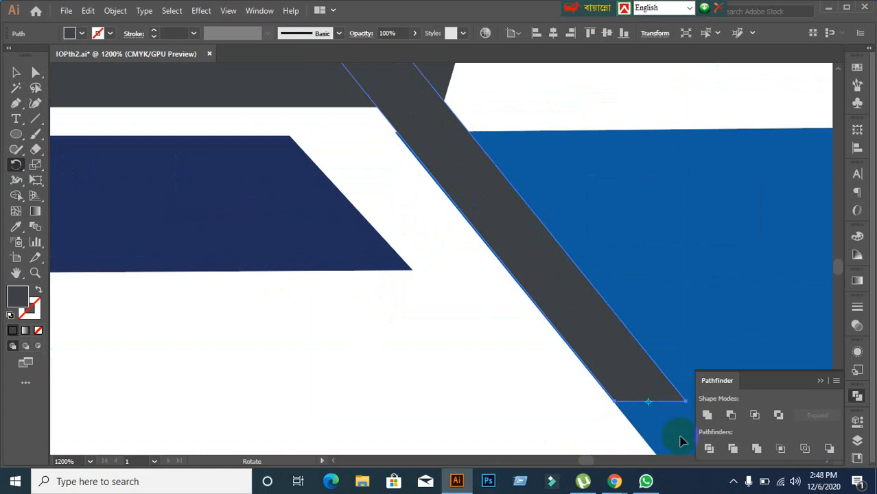
{"action": "left_click_drag", "start_coordinate": [403, 89], "coordinate": [390, 87]}
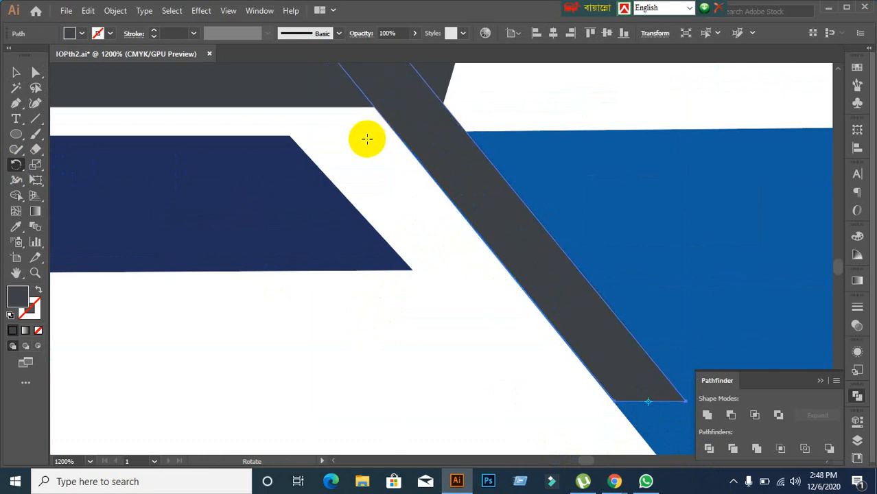
Step: Nudge the diagonal stripe two steps right so it lines up with the blue band's slanted edge
{"action": "left_click", "coordinate": [15, 72]}
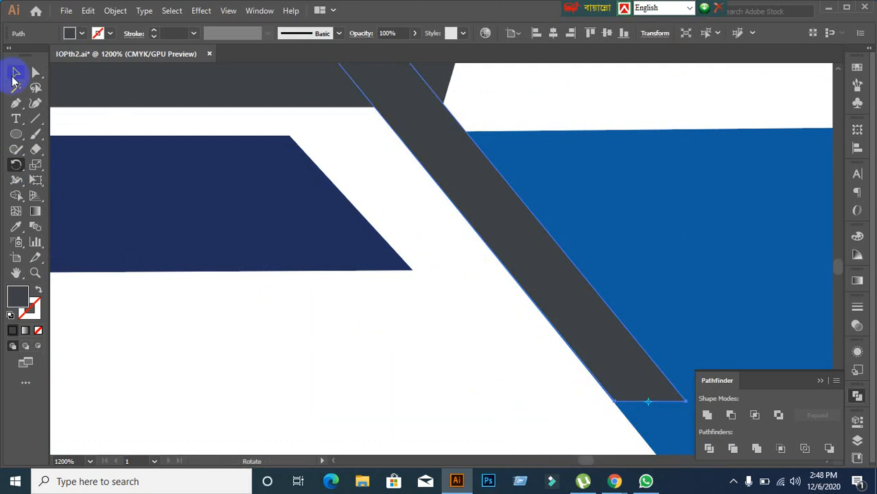
{"action": "left_click", "coordinate": [386, 357]}
{"action": "scroll", "coordinate": [405, 355], "scroll_direction": "down", "scroll_amount": 2}
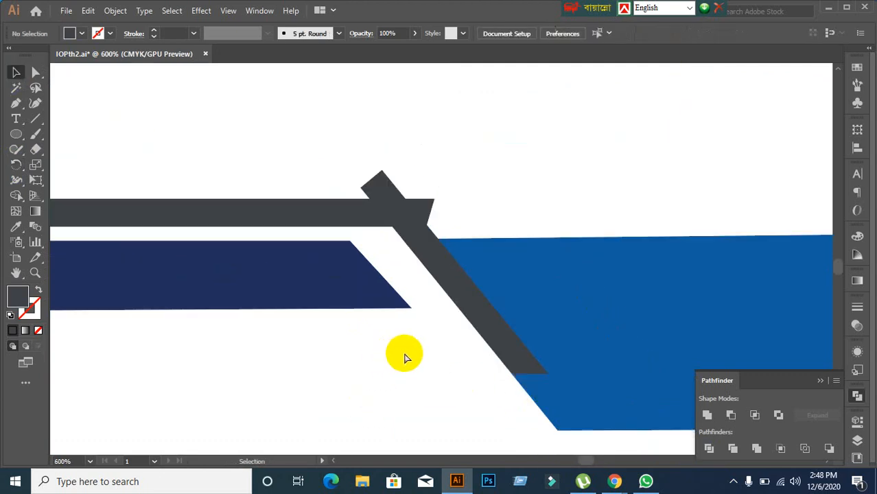
{"action": "key", "text": "ctrl+1"}
{"action": "scroll", "coordinate": [424, 361], "scroll_direction": "down", "scroll_amount": 3}
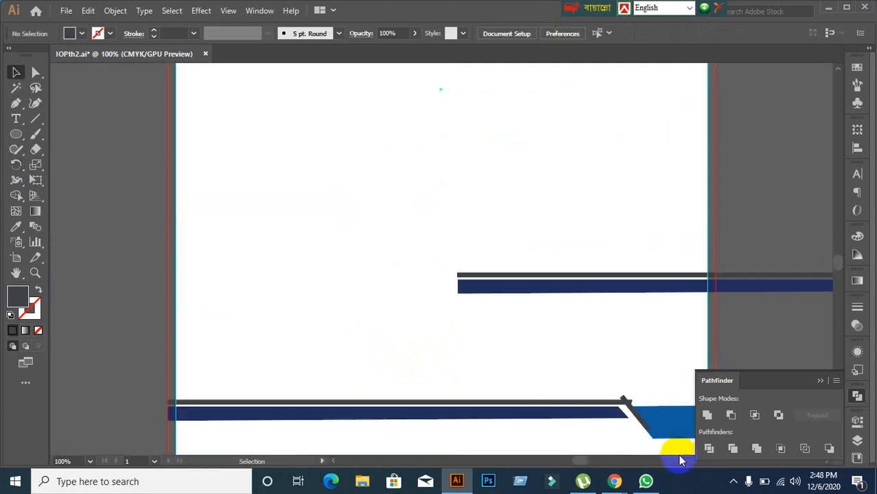
{"action": "left_click_drag", "start_coordinate": [678, 449], "coordinate": [538, 345]}
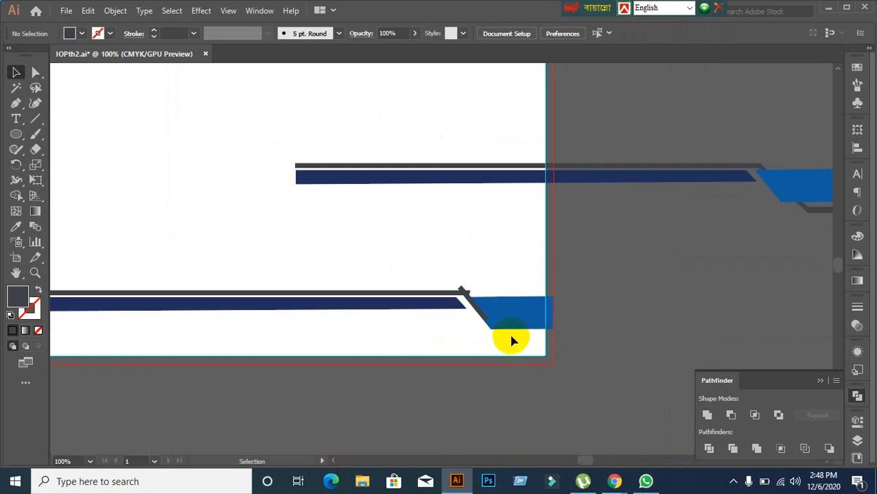
{"action": "scroll", "coordinate": [480, 329], "scroll_direction": "up", "scroll_amount": 5}
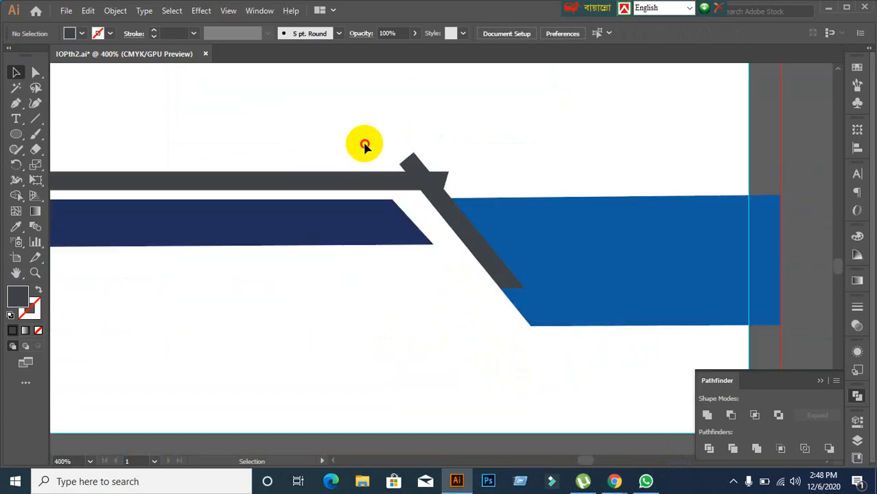
{"action": "left_click", "coordinate": [457, 238]}
{"action": "left_click", "coordinate": [573, 147]}
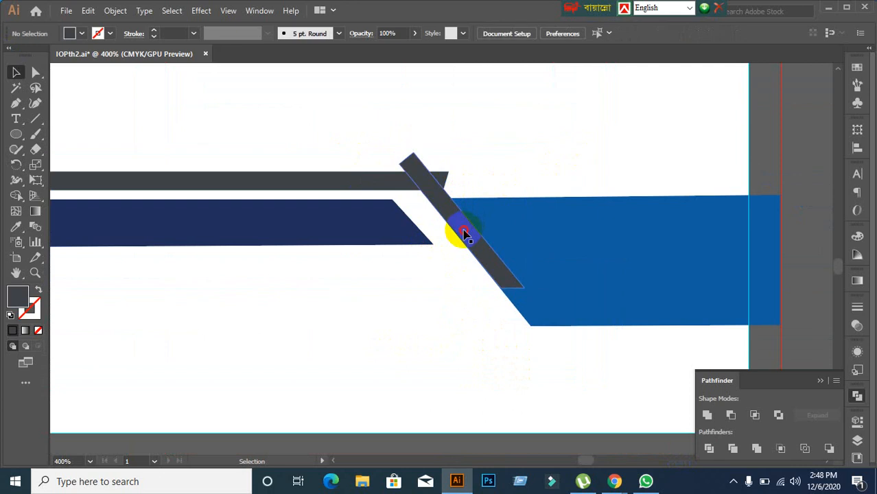
{"action": "left_click", "coordinate": [465, 234]}
{"action": "key", "text": "Right"}
{"action": "key", "text": "Right"}
{"action": "key", "text": "Right"}
{"action": "key", "text": "Right"}
{"action": "key", "text": "Right"}
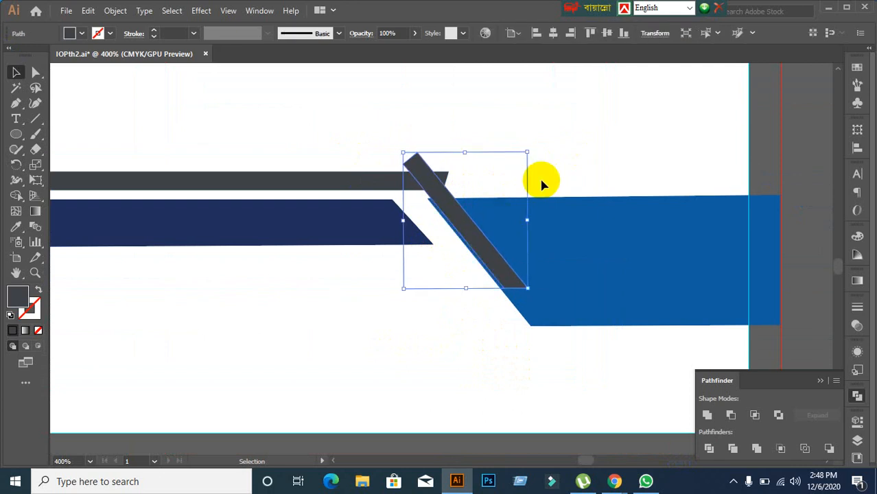
{"action": "key", "text": "Right"}
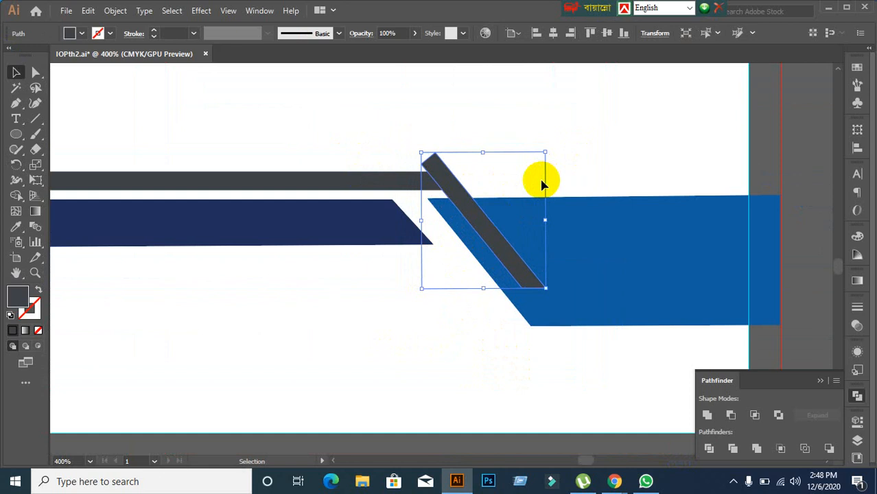
Step: Stretch the horizontal dark bar's right end past the diagonal stripe
{"action": "left_click", "coordinate": [336, 195]}
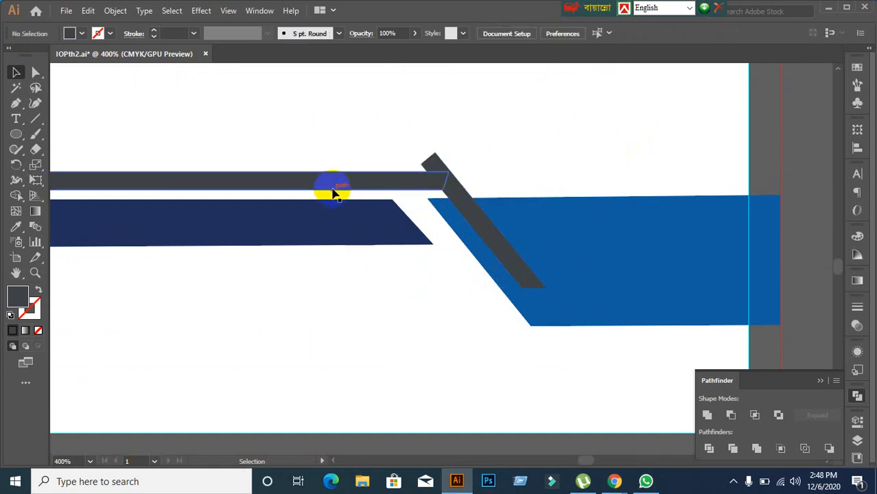
{"action": "left_click", "coordinate": [333, 183]}
{"action": "left_click", "coordinate": [35, 72]}
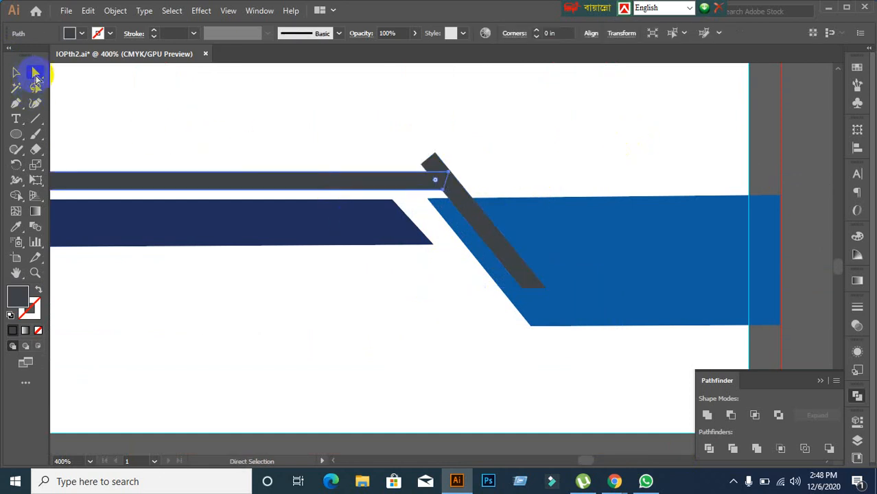
{"action": "left_click", "coordinate": [442, 185]}
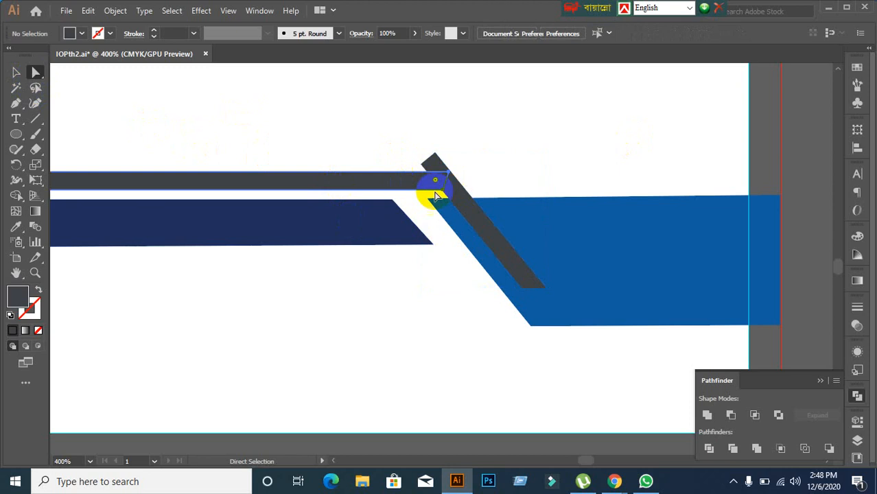
{"action": "left_click", "coordinate": [436, 190]}
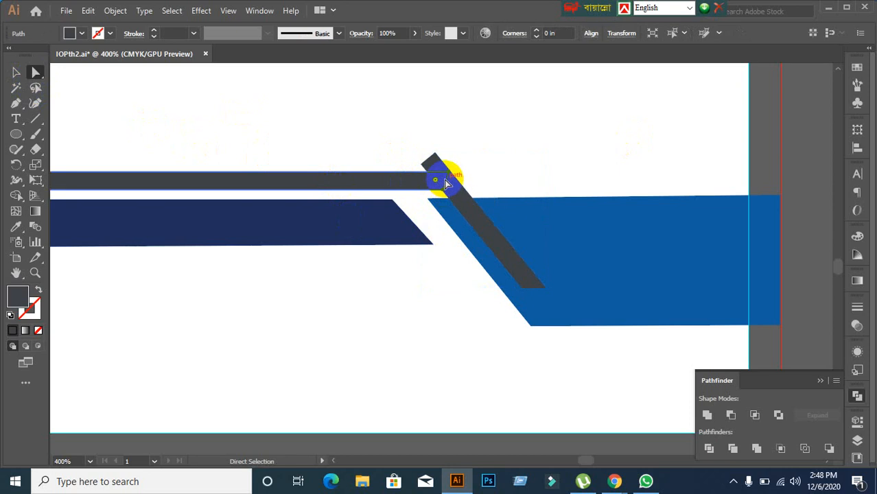
{"action": "left_click_drag", "start_coordinate": [445, 181], "coordinate": [487, 180]}
Step: Remove the stub and overhanging bar end at the junction of the two dark bars
{"action": "left_click", "coordinate": [15, 72]}
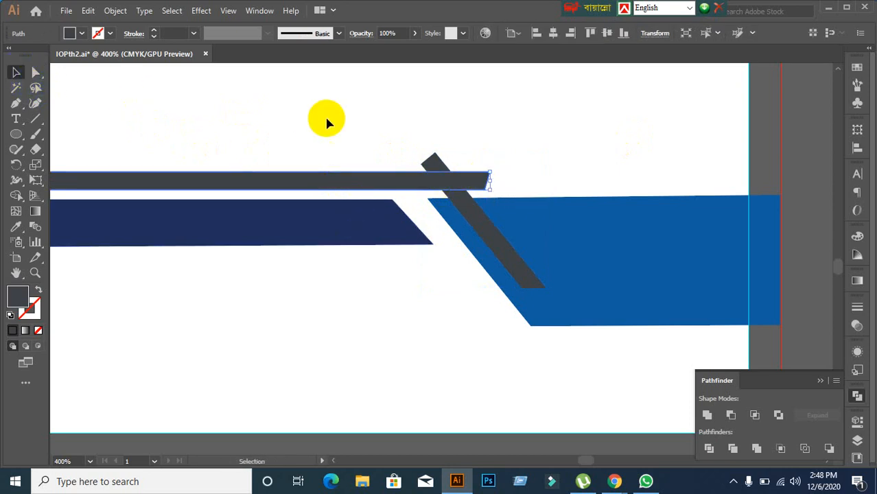
{"action": "left_click_drag", "start_coordinate": [396, 129], "coordinate": [475, 177]}
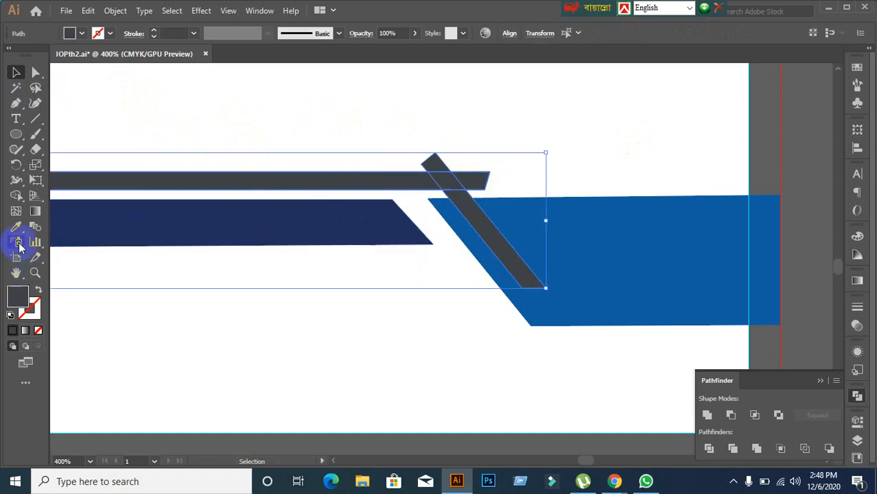
{"action": "left_click", "coordinate": [16, 194]}
{"action": "left_click", "coordinate": [435, 168], "text": "alt"}
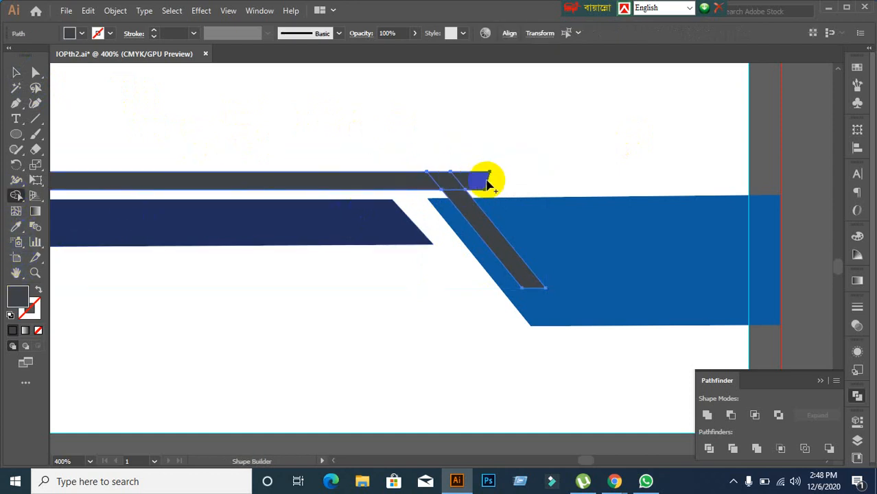
{"action": "left_click", "coordinate": [478, 181], "text": "alt"}
{"action": "left_click", "coordinate": [16, 72]}
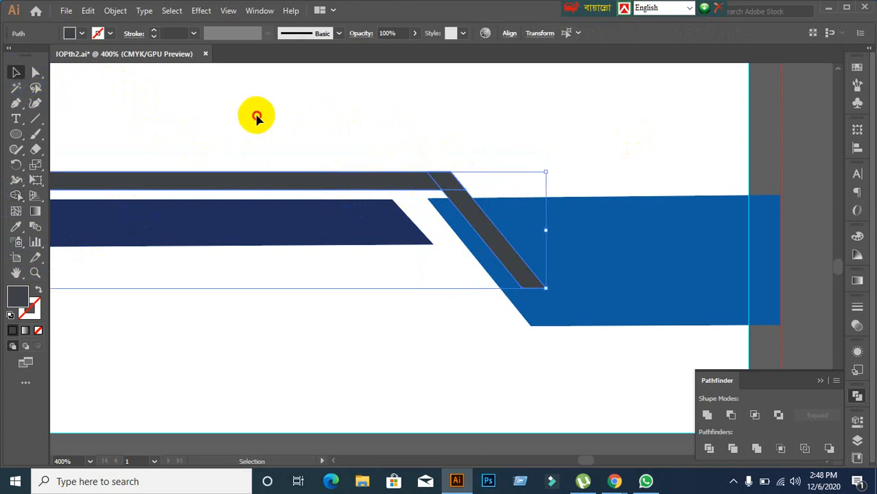
{"action": "left_click", "coordinate": [254, 117]}
Step: Unite the joined dark bar pieces into one shape and expand it
{"action": "scroll", "coordinate": [446, 177], "scroll_direction": "up", "scroll_amount": 3}
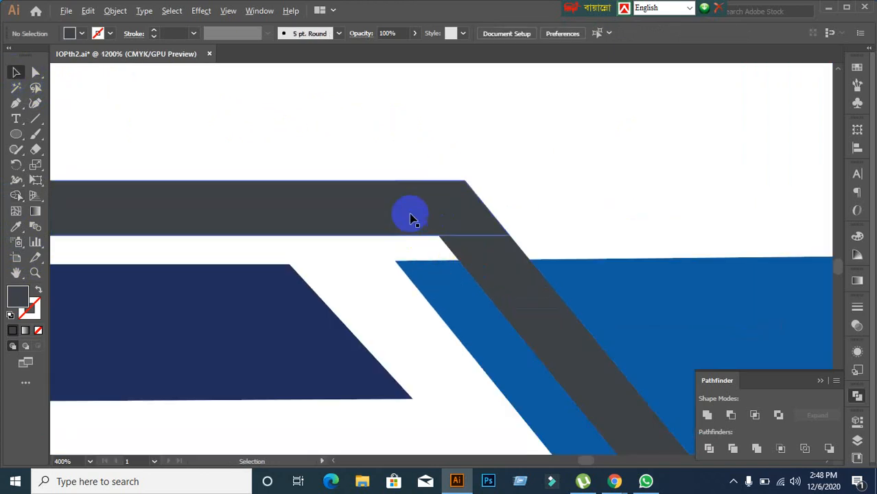
{"action": "scroll", "coordinate": [414, 221], "scroll_direction": "up", "scroll_amount": 3}
{"action": "scroll", "coordinate": [411, 264], "scroll_direction": "down", "scroll_amount": 3}
{"action": "scroll", "coordinate": [417, 264], "scroll_direction": "down", "scroll_amount": 3}
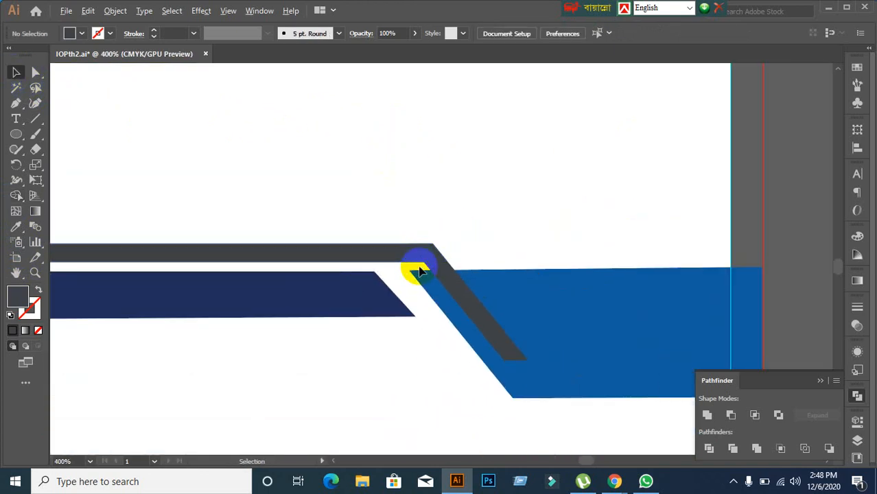
{"action": "left_click_drag", "start_coordinate": [392, 218], "coordinate": [453, 275]}
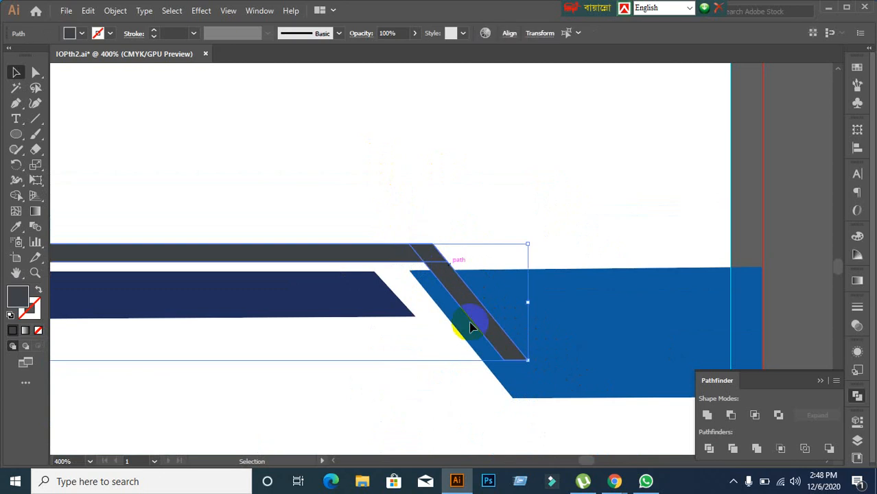
{"action": "scroll", "coordinate": [417, 359], "scroll_direction": "down", "scroll_amount": 2}
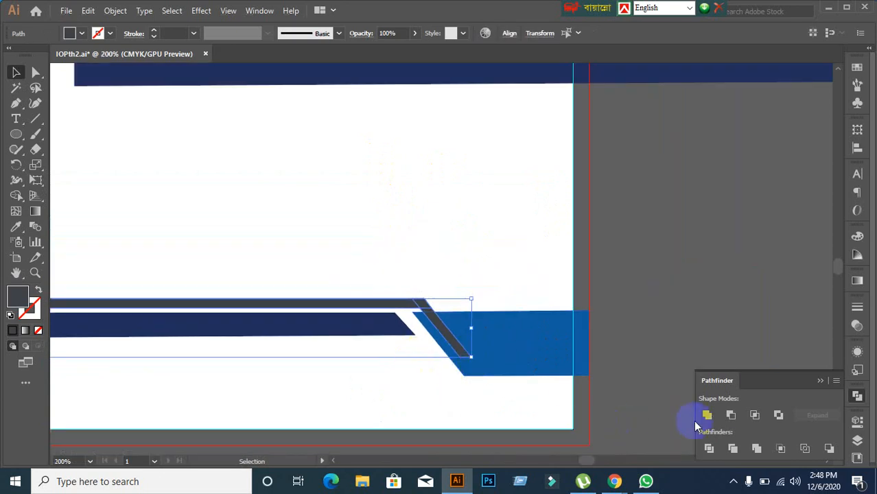
{"action": "left_click", "coordinate": [709, 417], "text": "alt"}
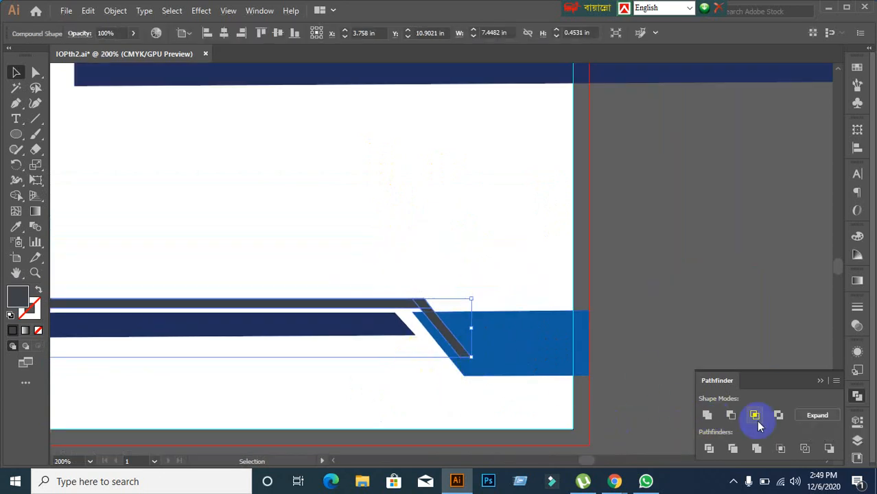
{"action": "left_click", "coordinate": [807, 417]}
{"action": "left_click", "coordinate": [618, 328]}
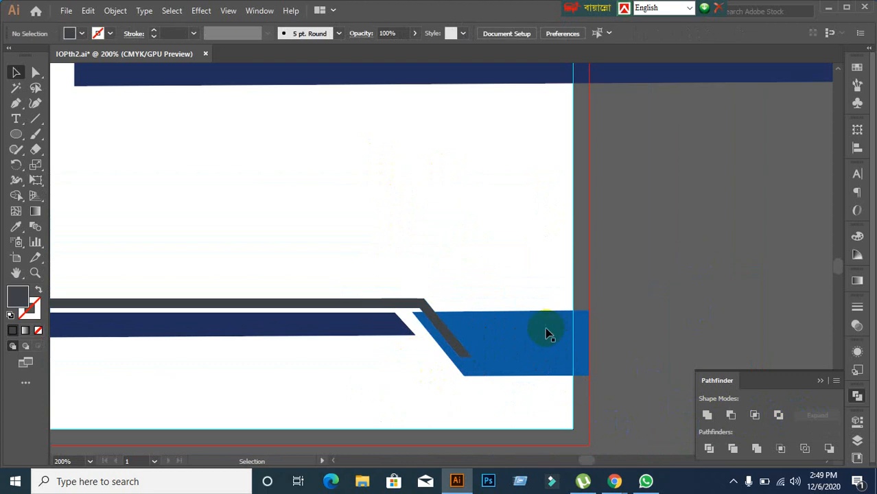
{"action": "scroll", "coordinate": [546, 333], "scroll_direction": "down", "scroll_amount": 2}
{"action": "left_click", "coordinate": [480, 371]}
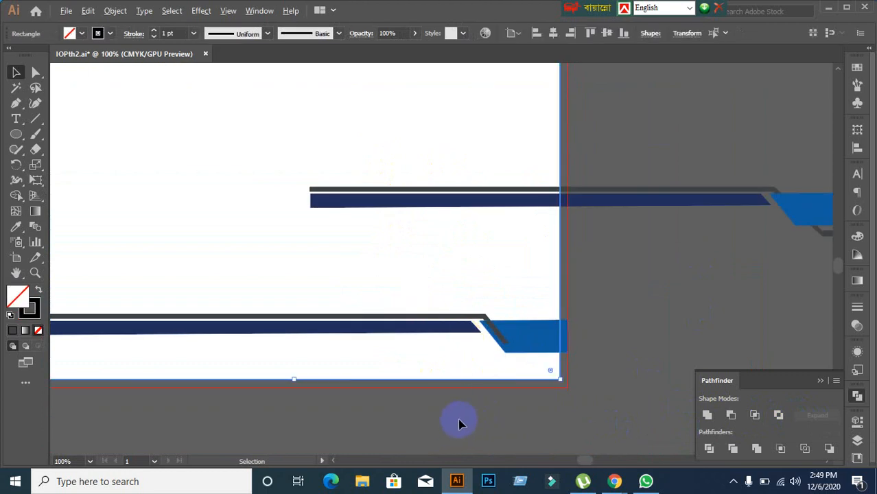
Step: Check the grey stripe's Arrange options from its context menu
{"action": "scroll", "coordinate": [446, 420], "scroll_direction": "up", "scroll_amount": 3}
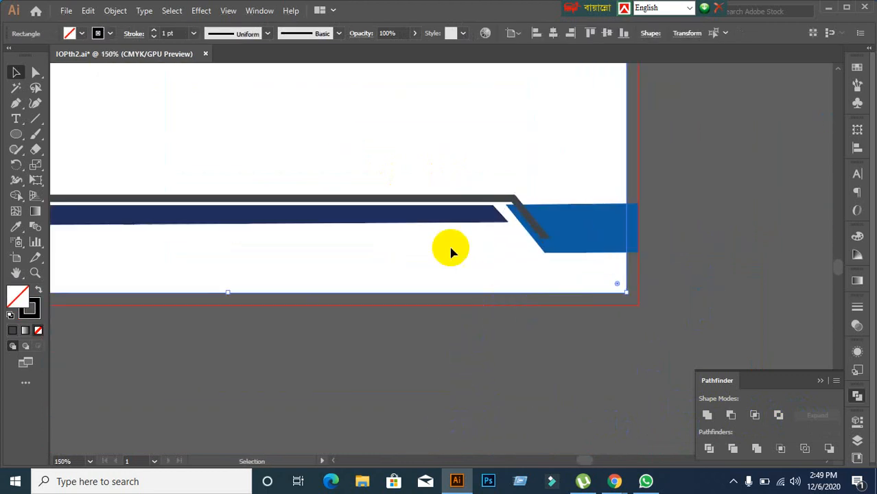
{"action": "left_click", "coordinate": [436, 198]}
{"action": "right_click", "coordinate": [436, 198]}
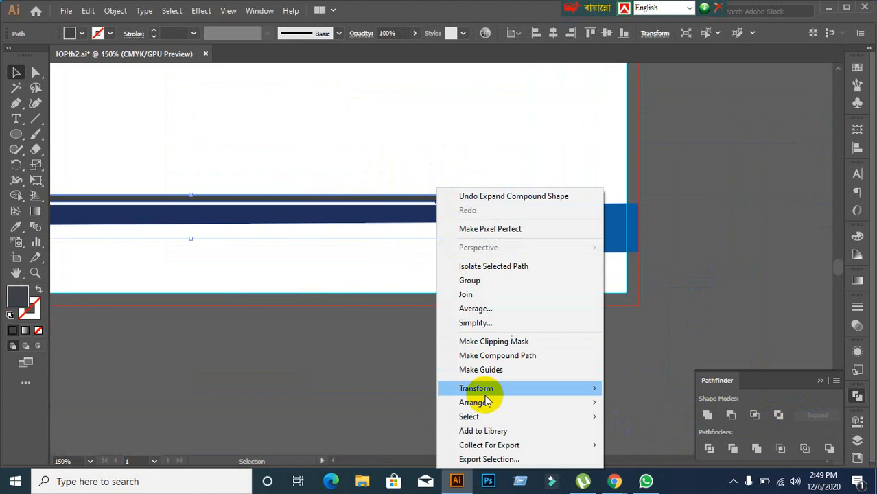
{"action": "mouse_move", "coordinate": [494, 402]}
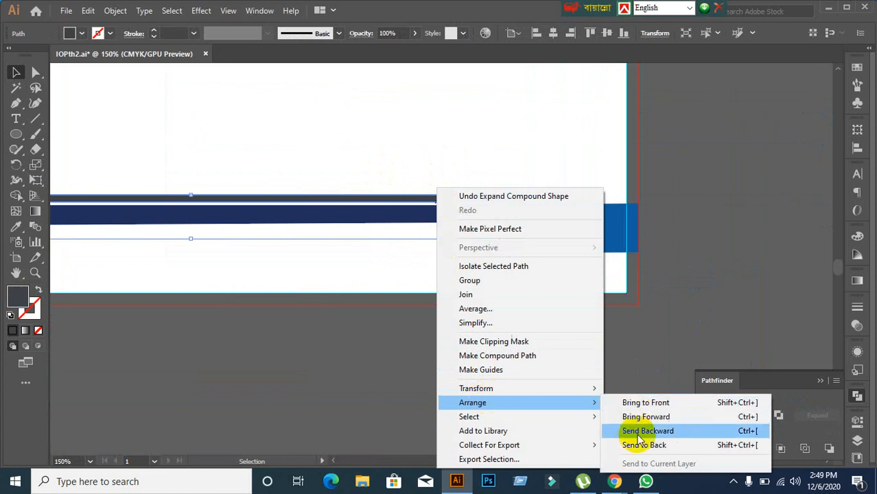
{"action": "left_click", "coordinate": [303, 368]}
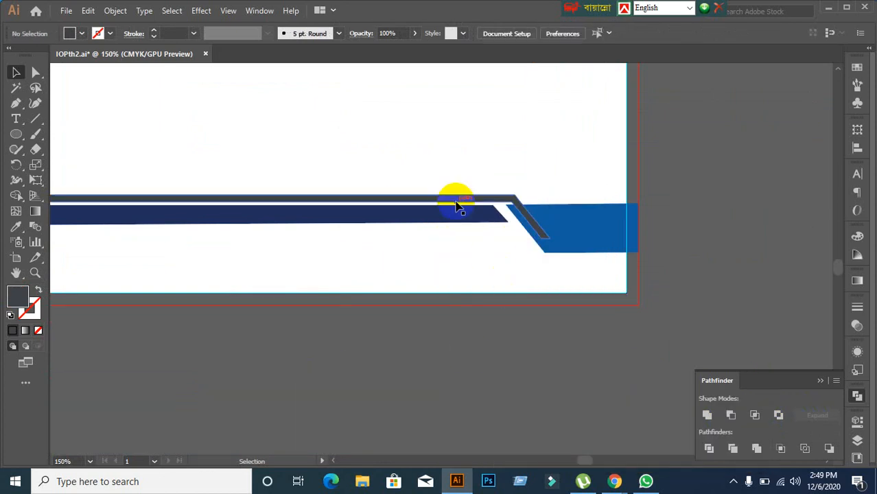
Step: Select the grey diagonal stripe together with the blue footer block
{"action": "left_click", "coordinate": [457, 205]}
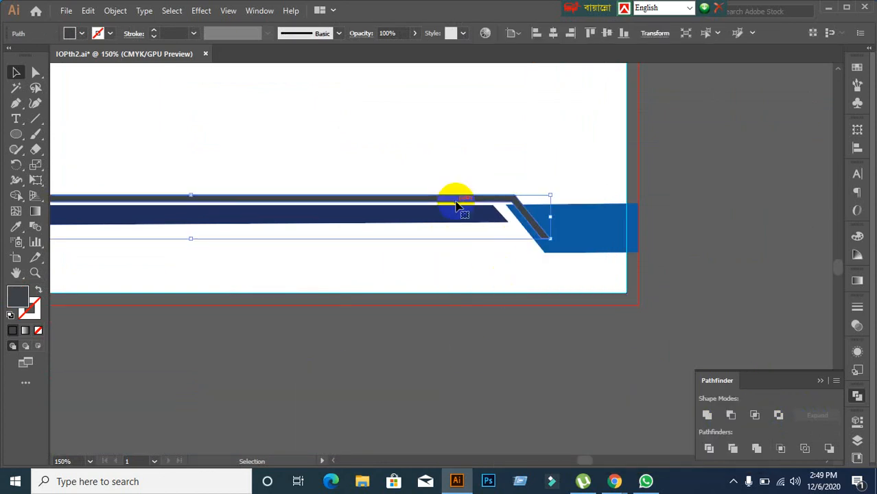
{"action": "left_click", "coordinate": [504, 306]}
{"action": "scroll", "coordinate": [519, 226], "scroll_direction": "up", "scroll_amount": 5}
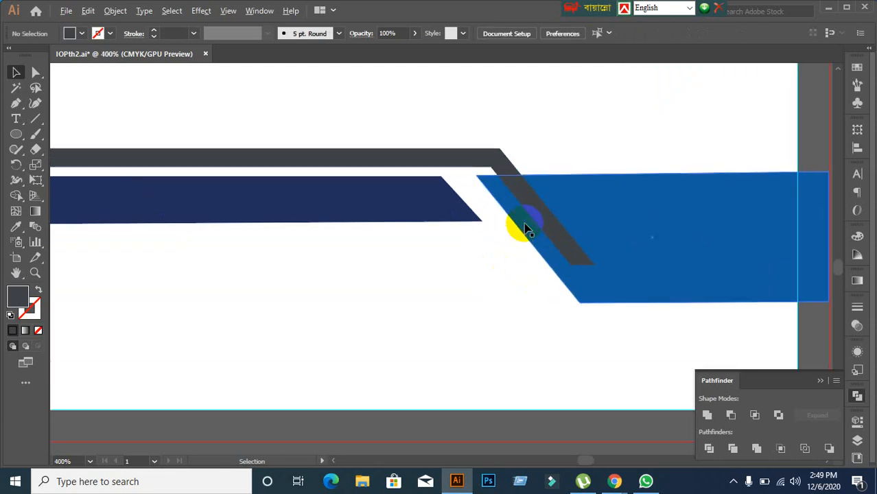
{"action": "left_click", "coordinate": [505, 153]}
{"action": "left_click", "coordinate": [462, 349]}
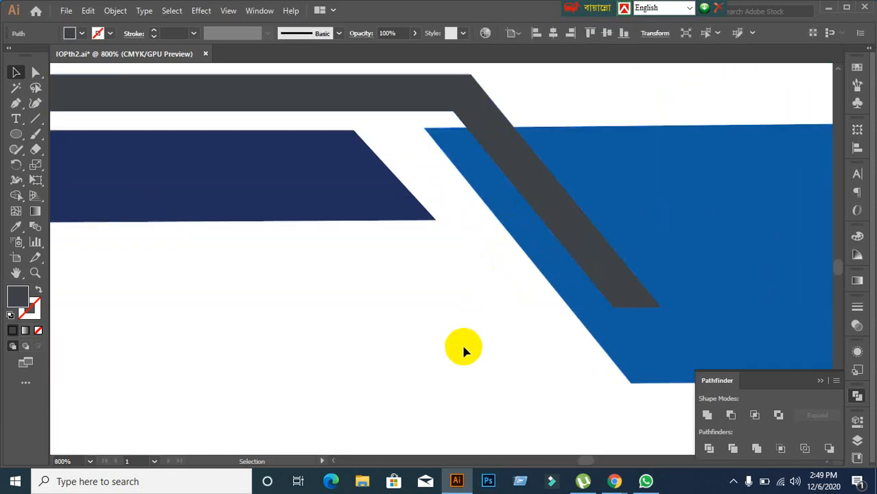
{"action": "left_click", "coordinate": [401, 85]}
{"action": "left_click", "coordinate": [726, 286], "text": "shift"}
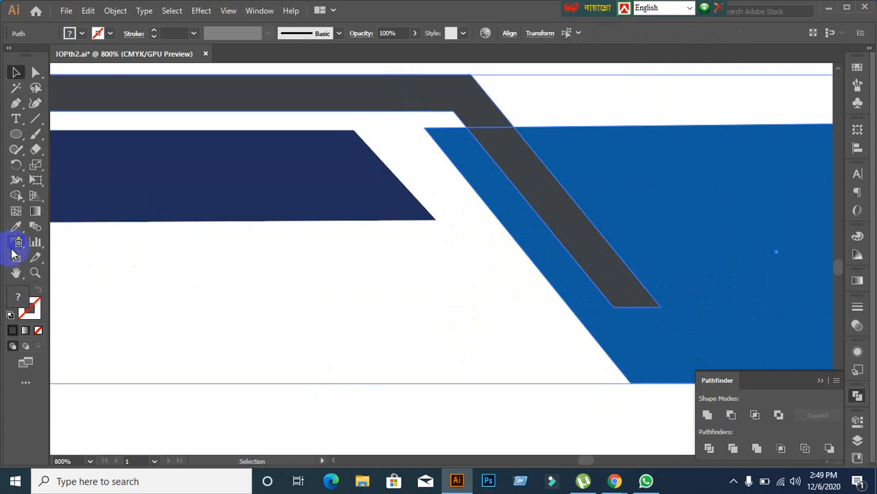
{"action": "left_click", "coordinate": [15, 197]}
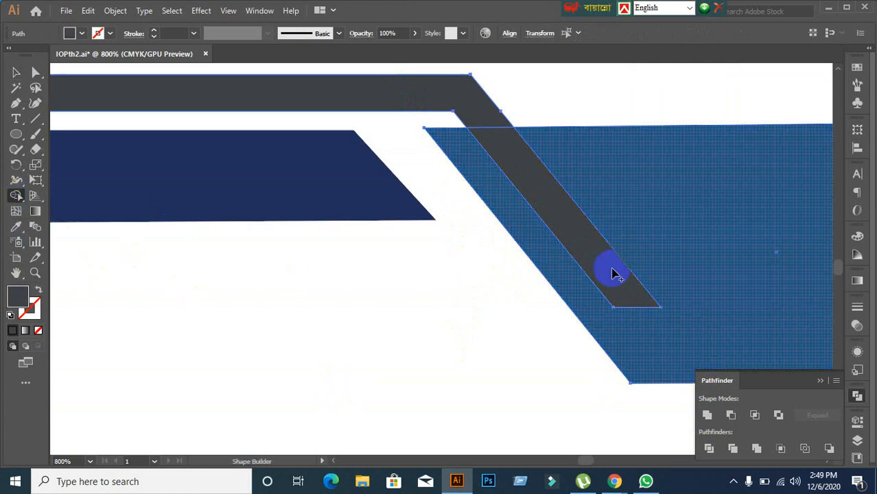
{"action": "left_click", "coordinate": [529, 191]}
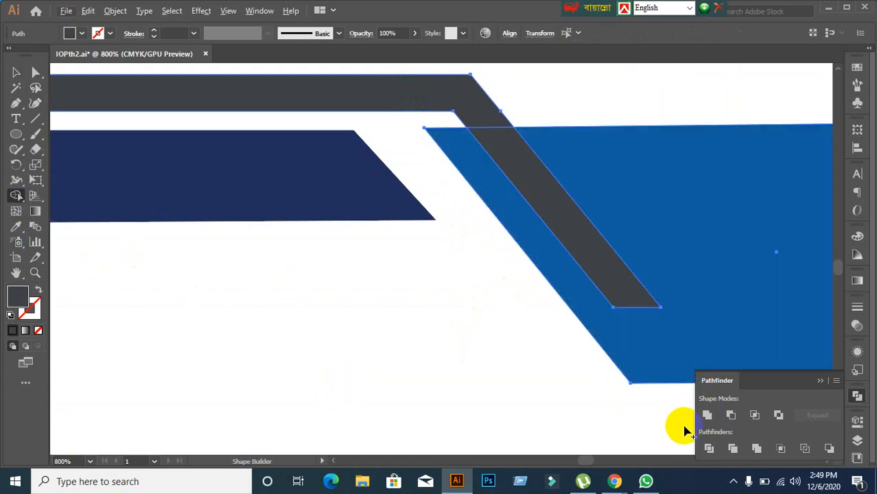
{"action": "left_click", "coordinate": [503, 151], "text": "alt"}
{"action": "key", "text": "ctrl+z"}
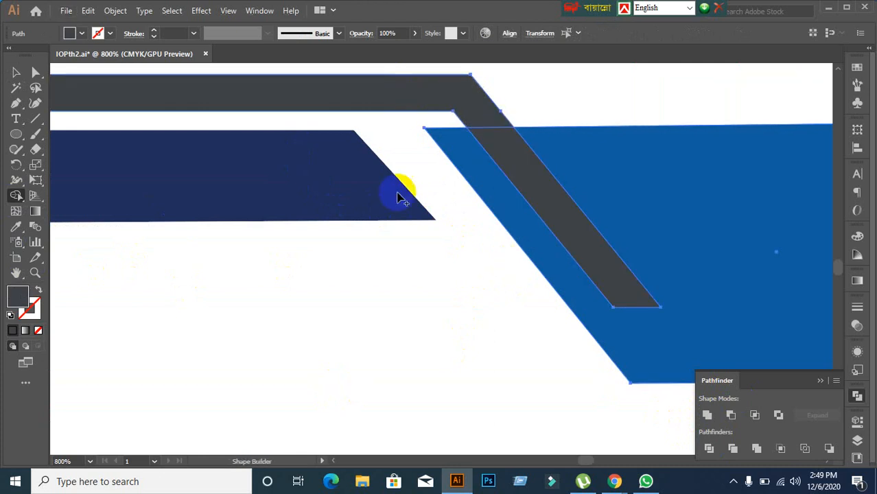
{"action": "left_click", "coordinate": [15, 72]}
{"action": "left_click", "coordinate": [171, 274]}
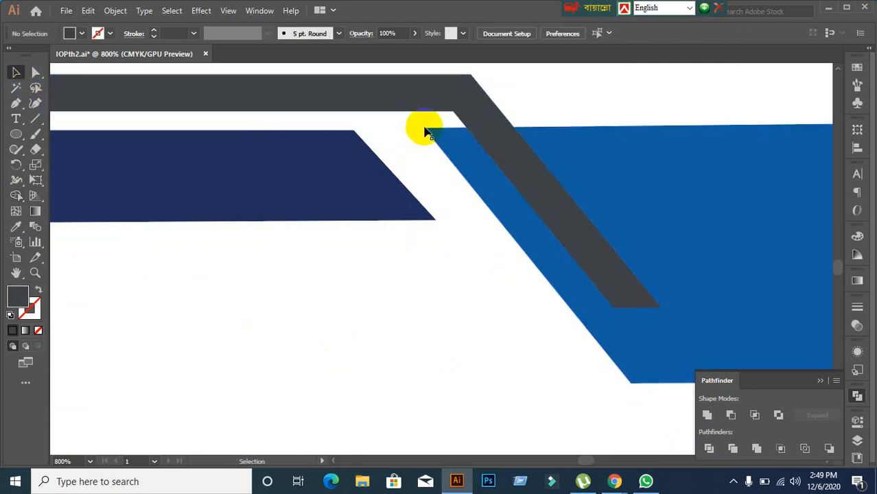
{"action": "mouse_move", "coordinate": [418, 94]}
{"action": "left_mouse_down"}
{"action": "mouse_move", "coordinate": [407, 58]}
{"action": "mouse_move", "coordinate": [417, 94]}
{"action": "left_mouse_up"}
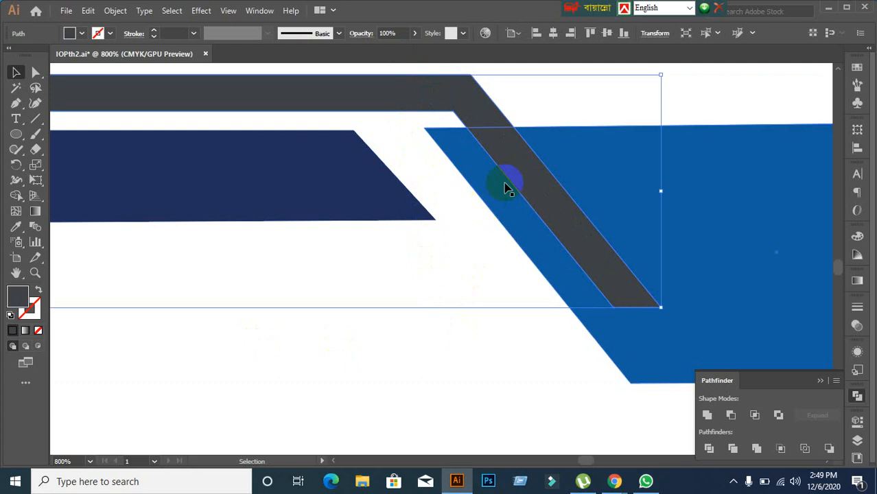
{"action": "left_click_drag", "start_coordinate": [505, 186], "coordinate": [459, 310]}
{"action": "key", "text": "ctrl+z"}
{"action": "left_click", "coordinate": [416, 236]}
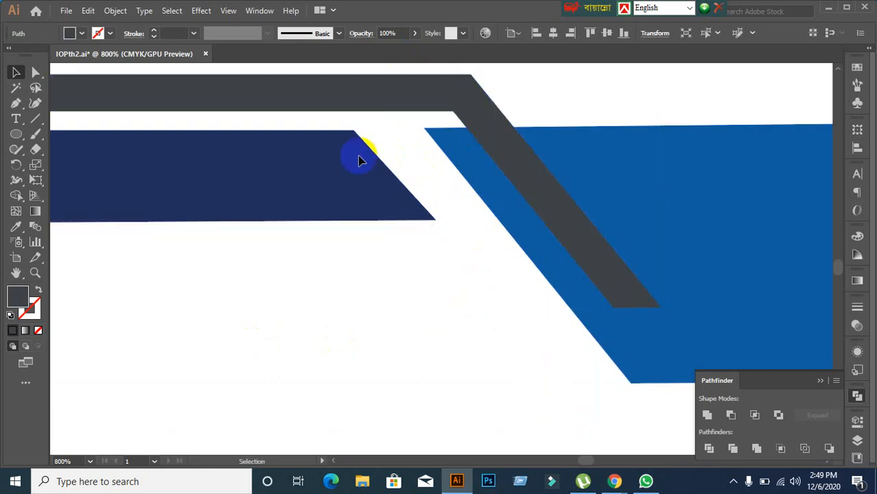
{"action": "left_click", "coordinate": [346, 103]}
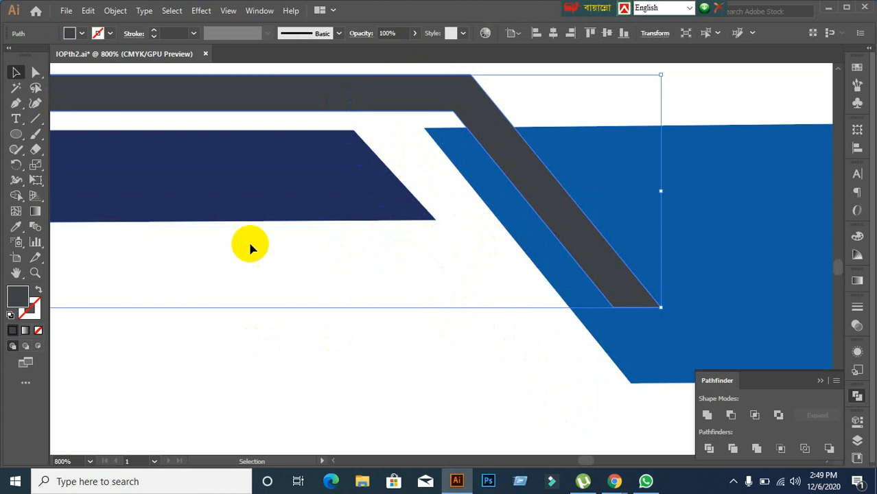
{"action": "left_click", "coordinate": [355, 347]}
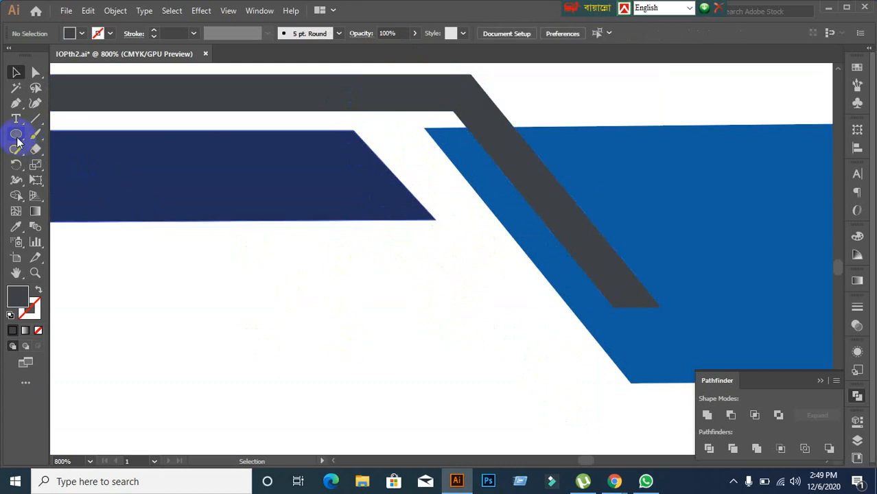
Step: Subtract a rectangle over the grey stripe's diagonal tail with Minus Front, then expand the result
{"action": "left_click_drag", "start_coordinate": [17, 142], "coordinate": [71, 136]}
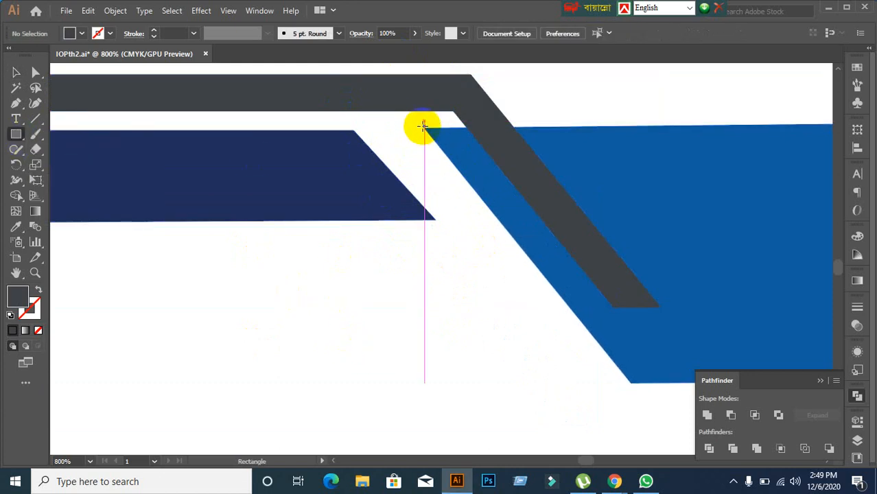
{"action": "left_click_drag", "start_coordinate": [427, 128], "coordinate": [740, 360]}
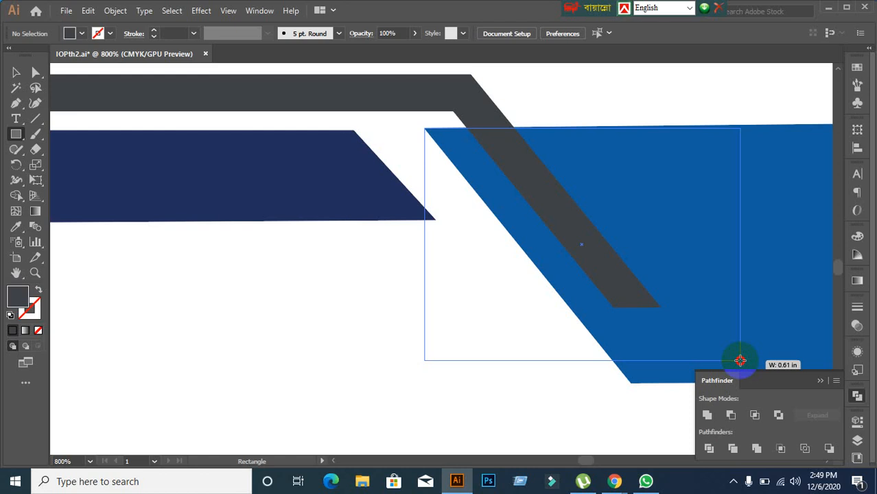
{"action": "left_click_drag", "start_coordinate": [740, 361], "coordinate": [739, 360]}
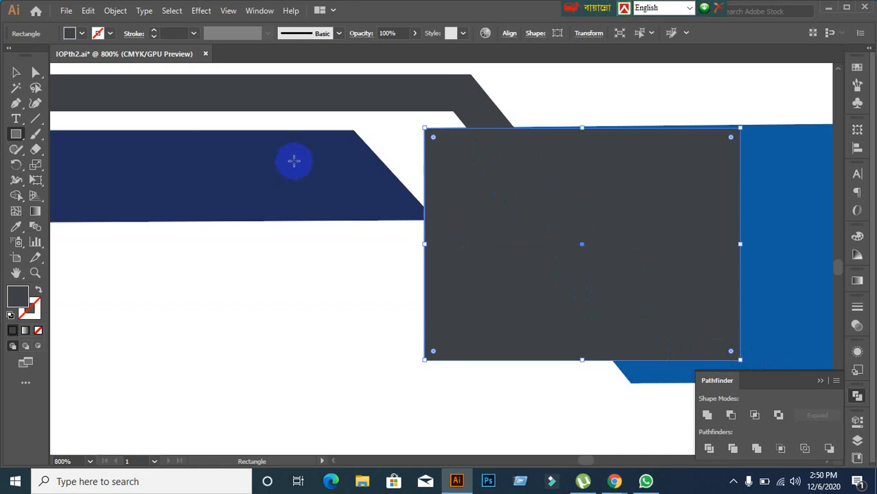
{"action": "left_click", "coordinate": [17, 73]}
{"action": "left_click", "coordinate": [299, 92], "text": "shift"}
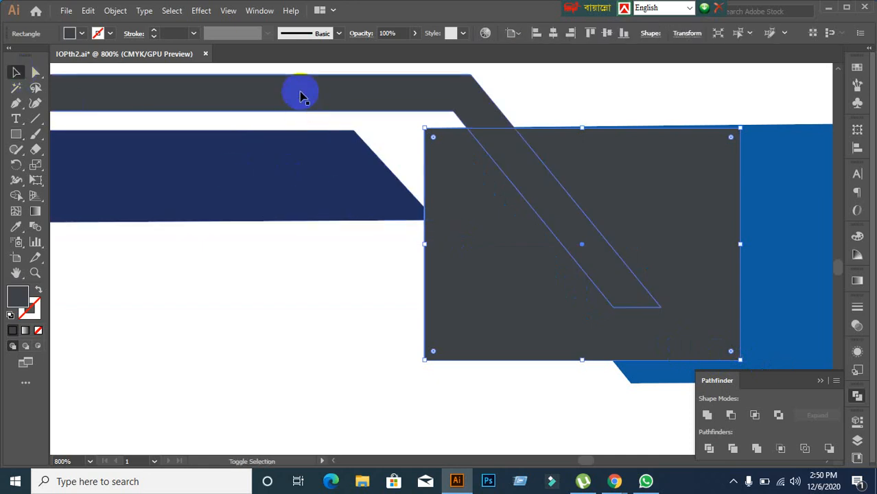
{"action": "left_click", "coordinate": [387, 178], "text": "shift"}
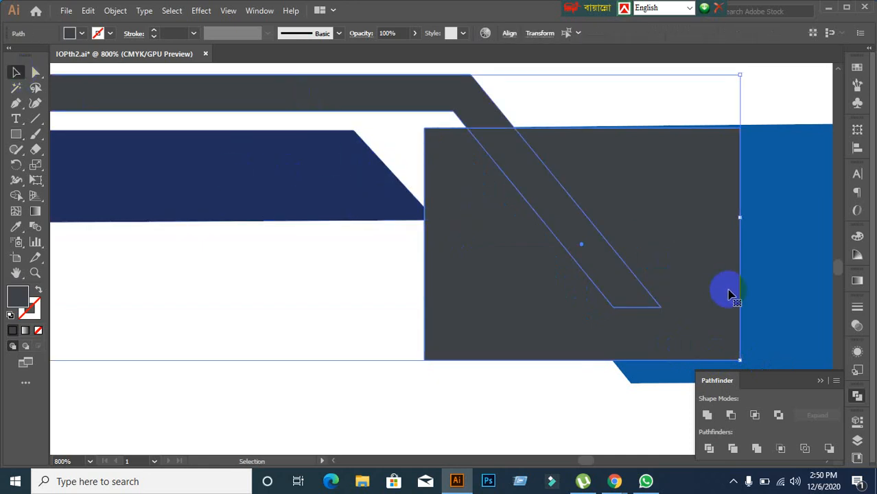
{"action": "left_click", "coordinate": [731, 416]}
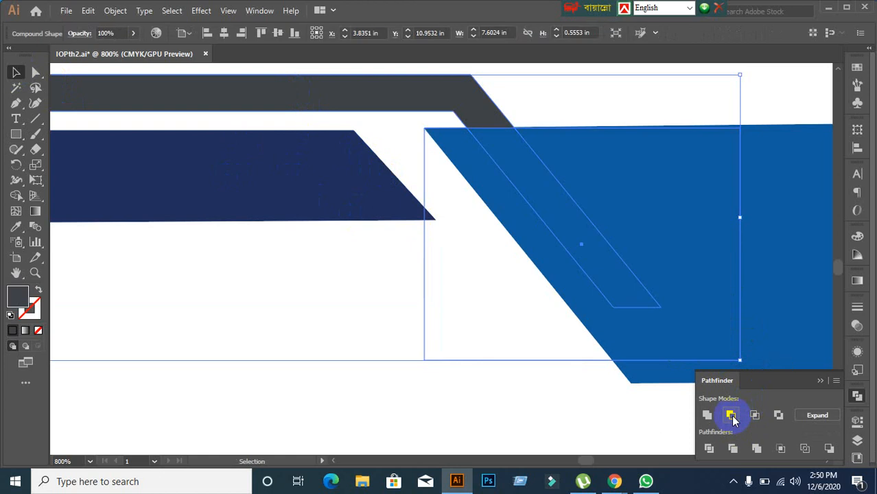
{"action": "left_click", "coordinate": [814, 416]}
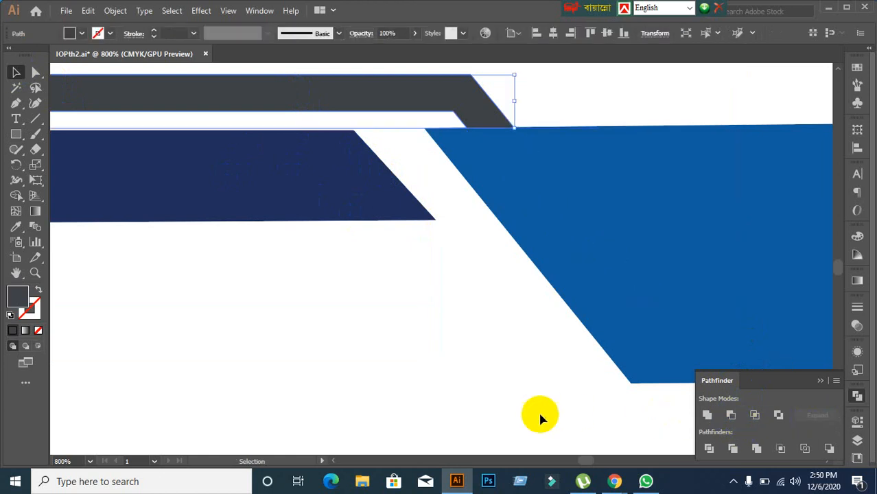
{"action": "left_click", "coordinate": [502, 405]}
Step: Duplicate the thin dark grey bar downward so the copy sits below the navy and blue bars
{"action": "scroll", "coordinate": [501, 409], "scroll_direction": "down", "scroll_amount": 2}
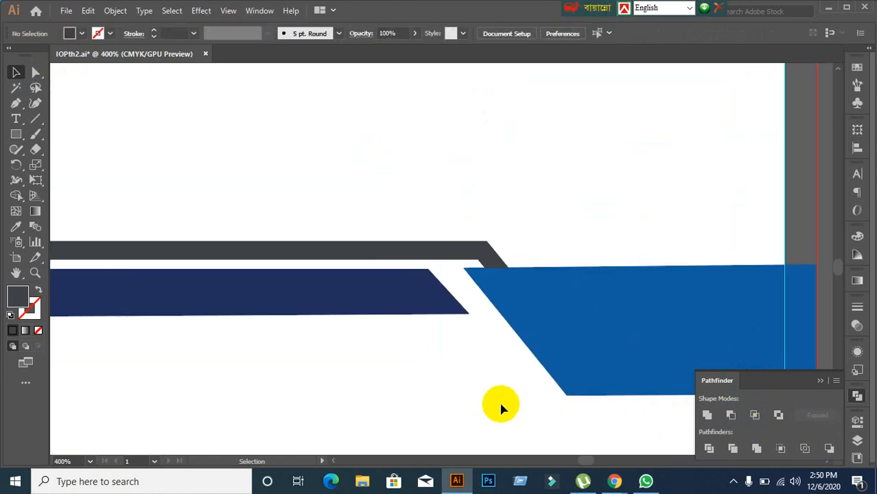
{"action": "scroll", "coordinate": [501, 405], "scroll_direction": "down", "scroll_amount": 1}
{"action": "left_click_drag", "start_coordinate": [500, 404], "coordinate": [478, 298]}
{"action": "scroll", "coordinate": [479, 295], "scroll_direction": "up", "scroll_amount": 1}
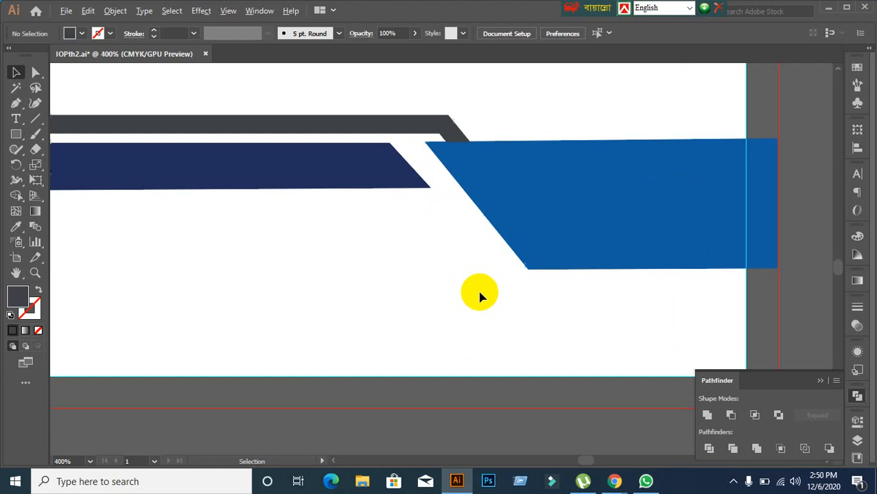
{"action": "scroll", "coordinate": [479, 293], "scroll_direction": "down", "scroll_amount": 1}
{"action": "left_click", "coordinate": [384, 174]}
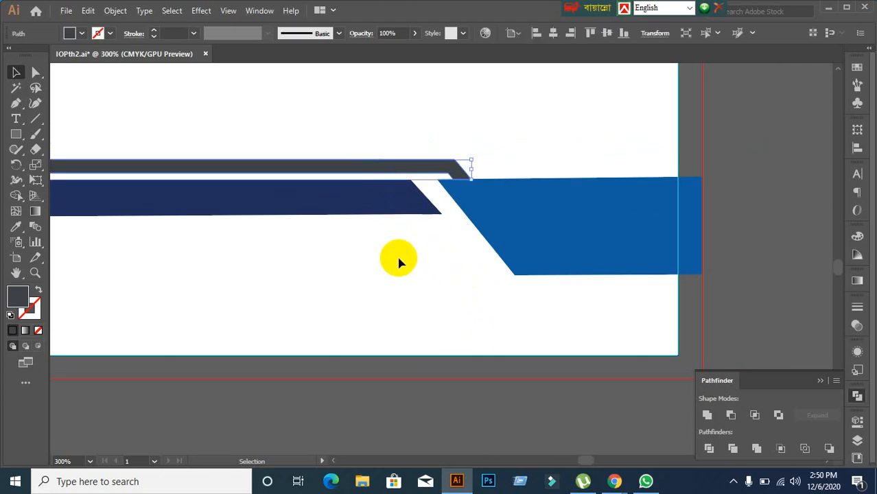
{"action": "left_click", "coordinate": [413, 288]}
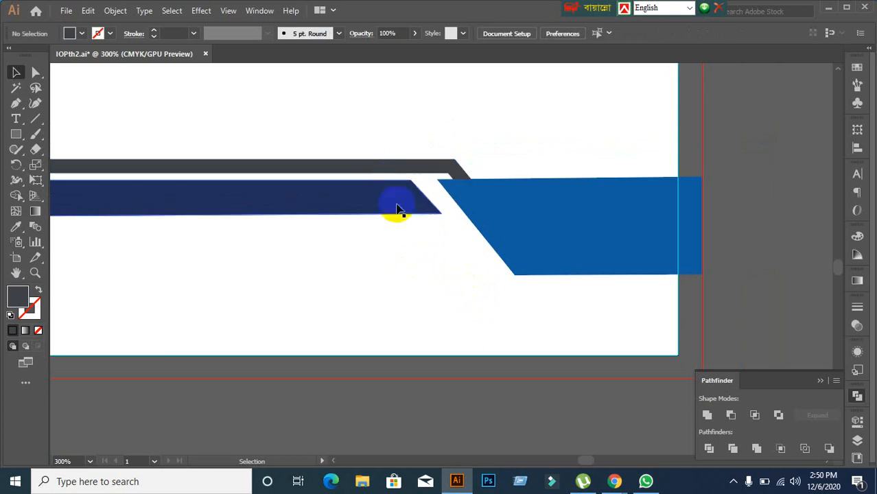
{"action": "left_click", "coordinate": [391, 173]}
{"action": "left_click", "coordinate": [423, 283]}
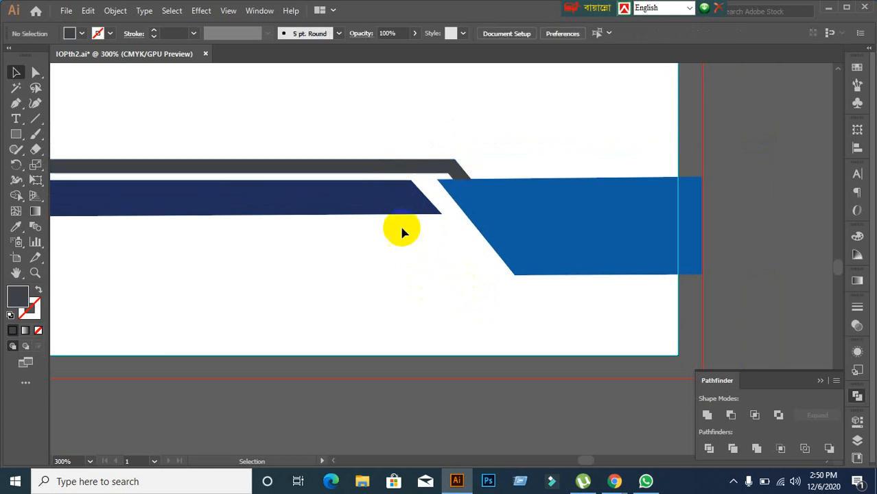
{"action": "left_click", "coordinate": [389, 177]}
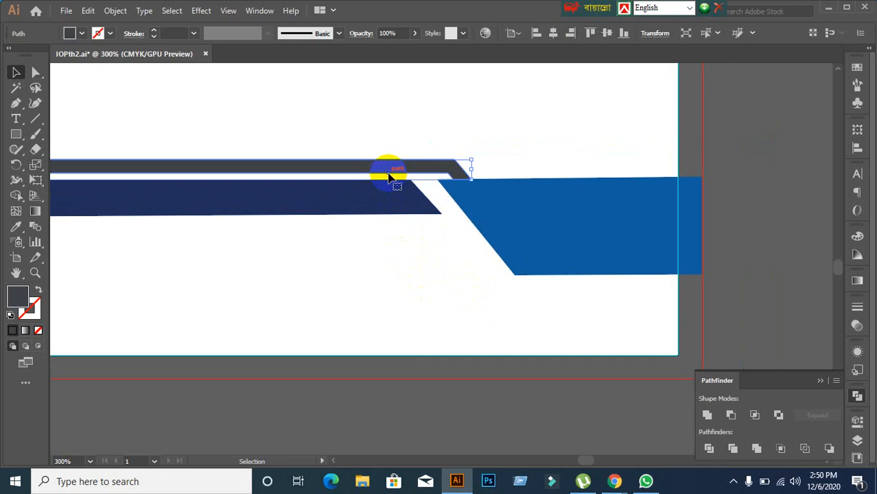
{"action": "scroll", "coordinate": [389, 177], "scroll_direction": "down", "scroll_amount": 2}
{"action": "scroll", "coordinate": [390, 185], "scroll_direction": "up", "scroll_amount": 1}
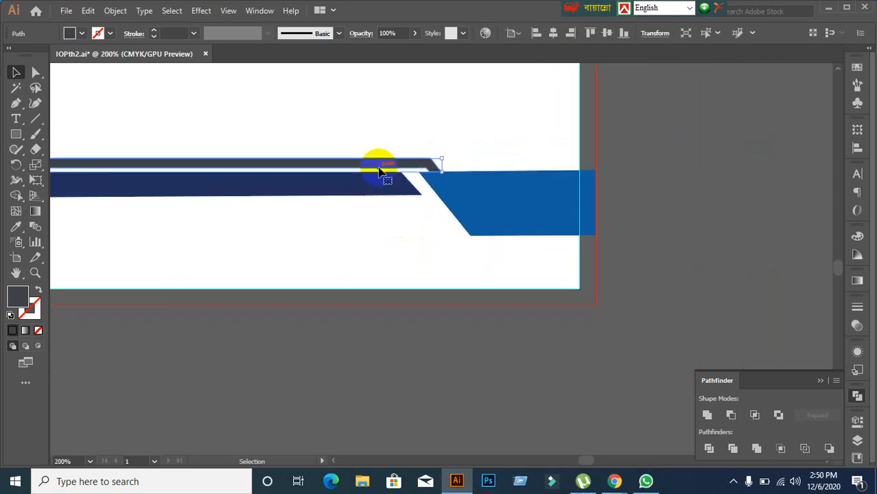
{"action": "left_click_drag", "start_coordinate": [381, 171], "coordinate": [404, 244]}
Step: Reflect the copied stripe across the vertical axis and move it right and lower
{"action": "right_click", "coordinate": [403, 241]}
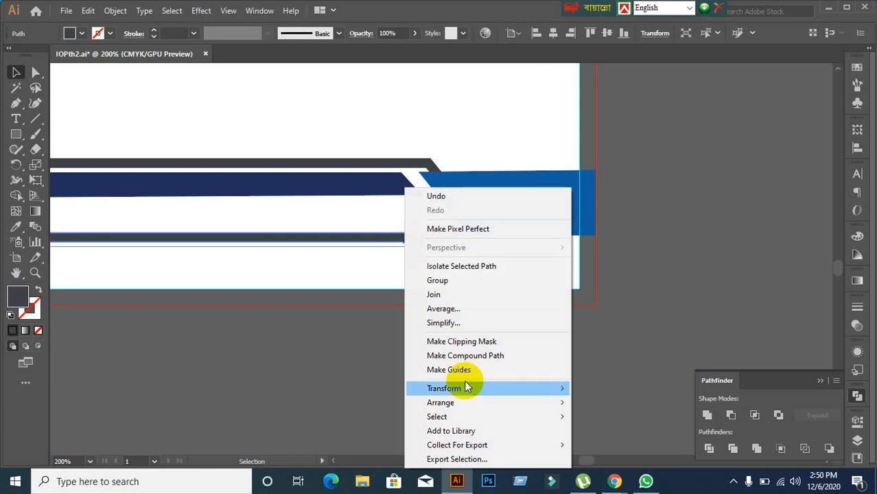
{"action": "mouse_move", "coordinate": [466, 388]}
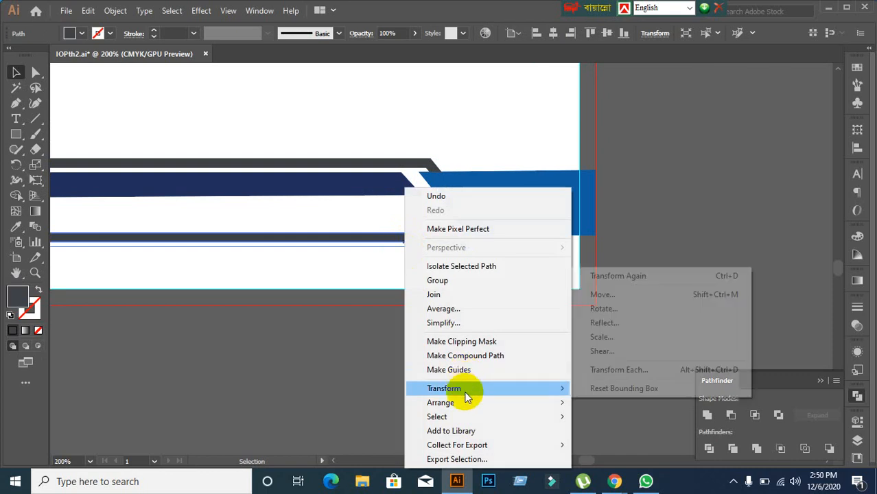
{"action": "left_click", "coordinate": [601, 323]}
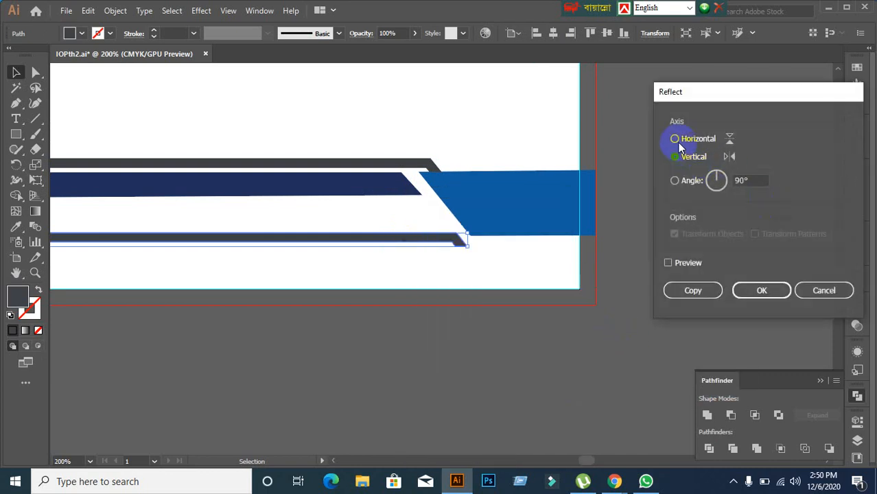
{"action": "left_click", "coordinate": [668, 263]}
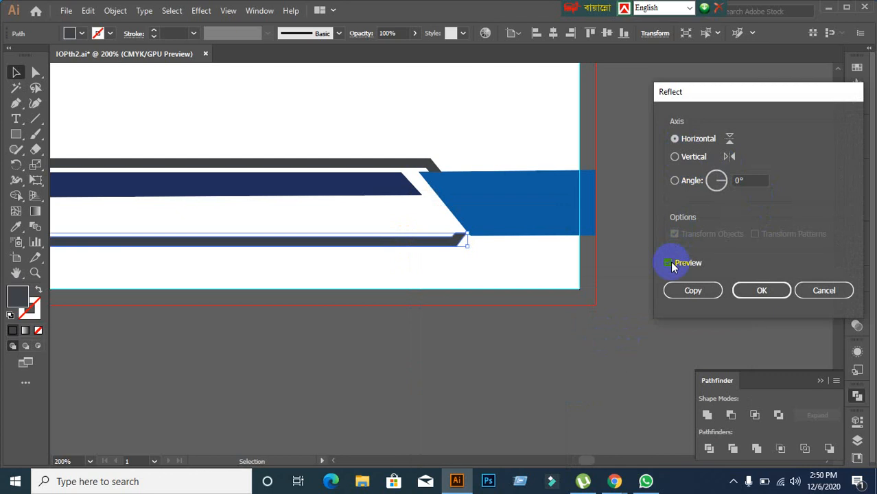
{"action": "left_click", "coordinate": [674, 157]}
{"action": "left_click", "coordinate": [762, 290]}
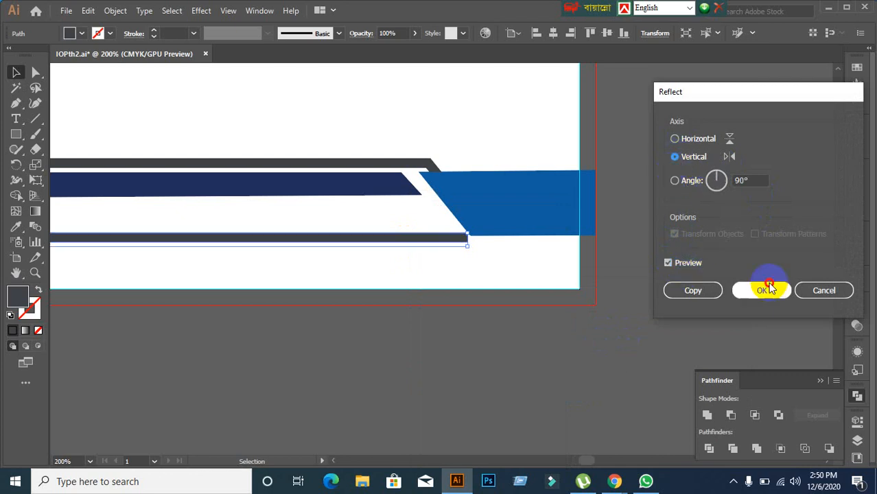
{"action": "left_click_drag", "start_coordinate": [405, 237], "coordinate": [753, 229]}
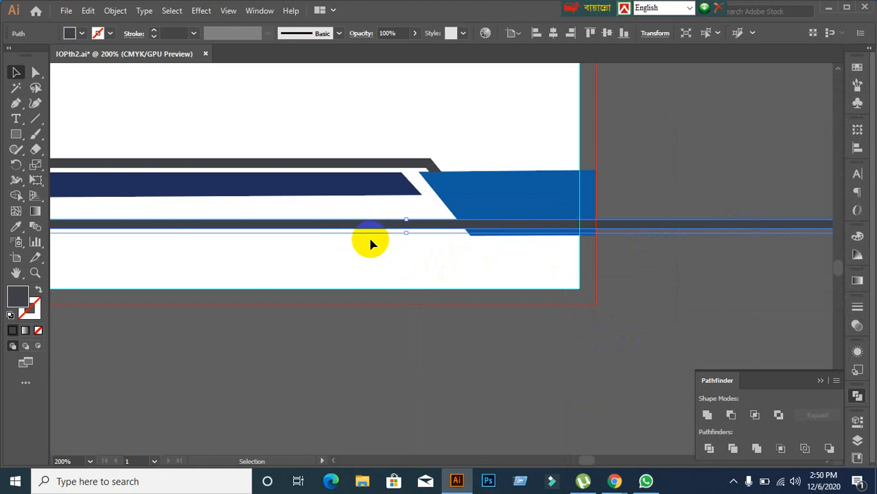
{"action": "left_click_drag", "start_coordinate": [336, 229], "coordinate": [619, 251]}
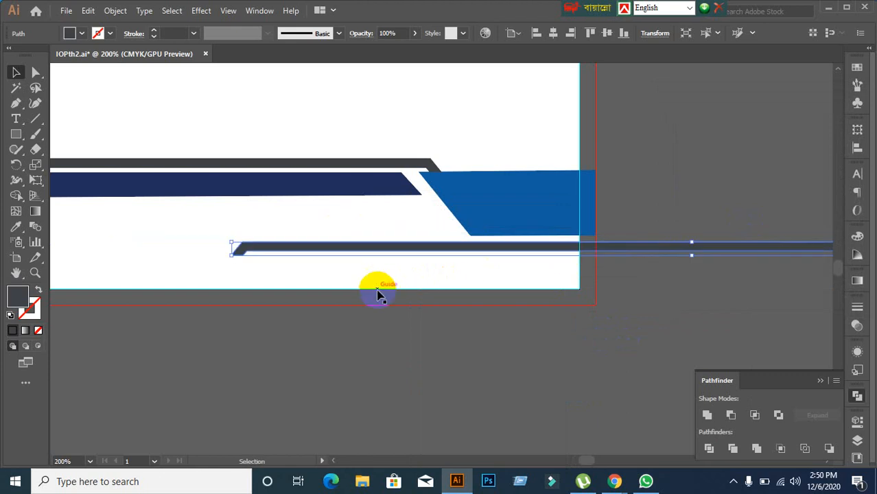
Step: Reflect the stripe across the horizontal axis as well
{"action": "right_click", "coordinate": [367, 248]}
{"action": "mouse_move", "coordinate": [473, 395]}
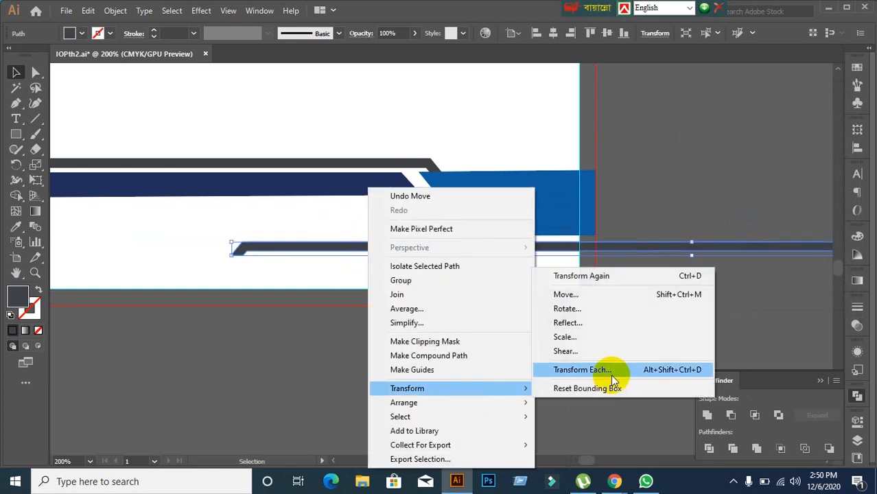
{"action": "left_click", "coordinate": [594, 324]}
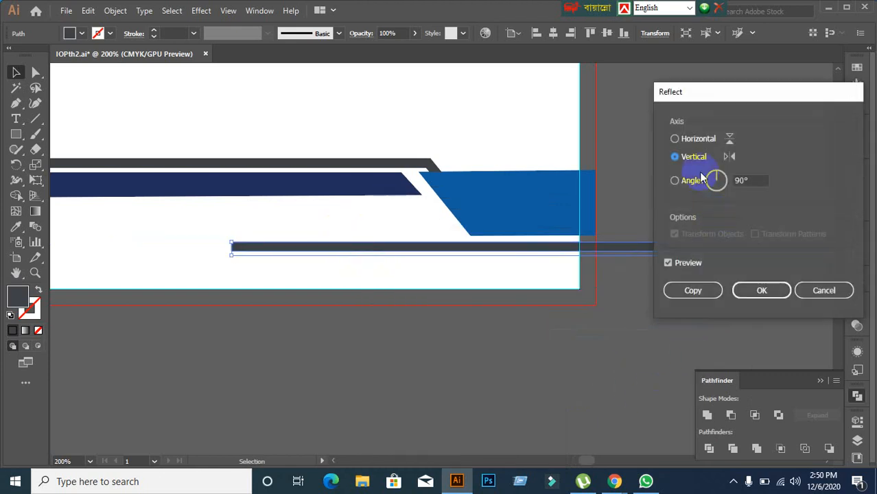
{"action": "left_click", "coordinate": [693, 140]}
{"action": "left_click", "coordinate": [760, 289]}
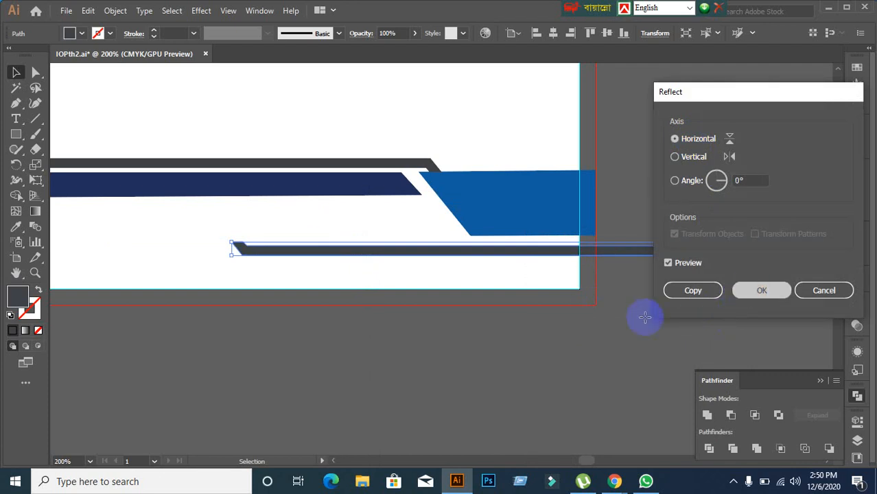
{"action": "scroll", "coordinate": [327, 293], "scroll_direction": "up", "scroll_amount": 1}
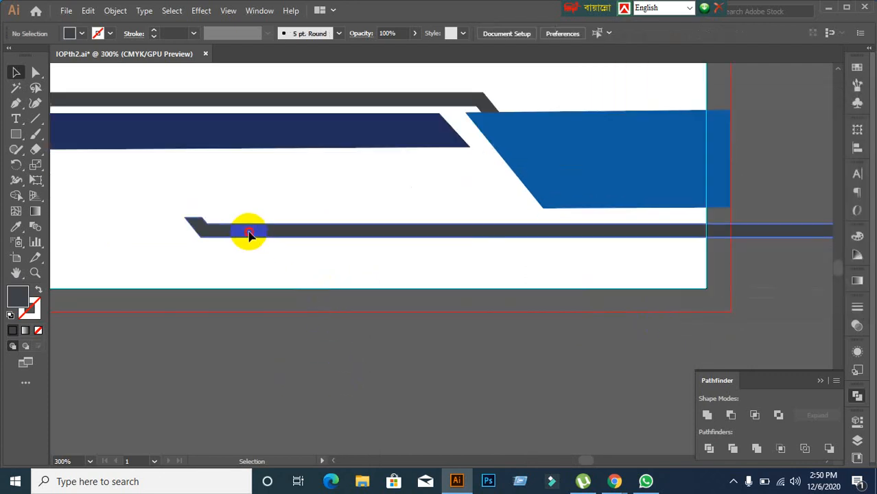
{"action": "left_click_drag", "start_coordinate": [248, 235], "coordinate": [618, 221]}
{"action": "scroll", "coordinate": [542, 245], "scroll_direction": "up", "scroll_amount": 1}
{"action": "left_click_drag", "start_coordinate": [513, 225], "coordinate": [475, 293]}
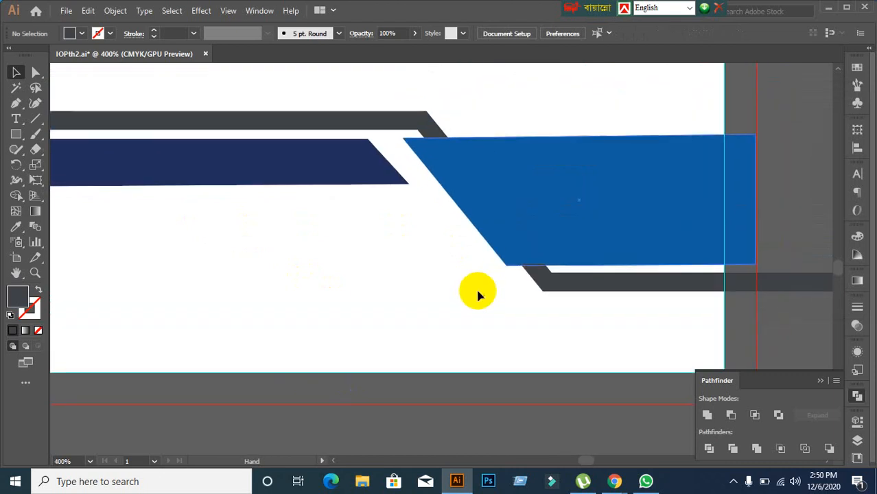
{"action": "left_click", "coordinate": [416, 130]}
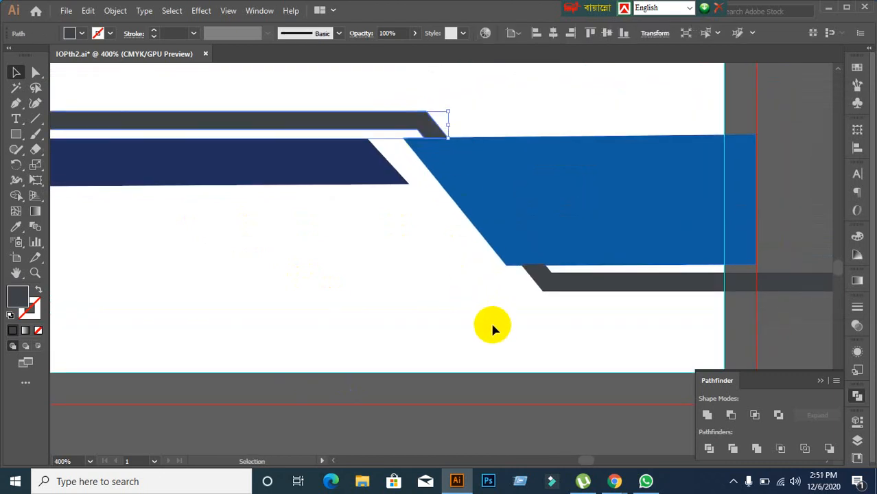
{"action": "left_click", "coordinate": [388, 99]}
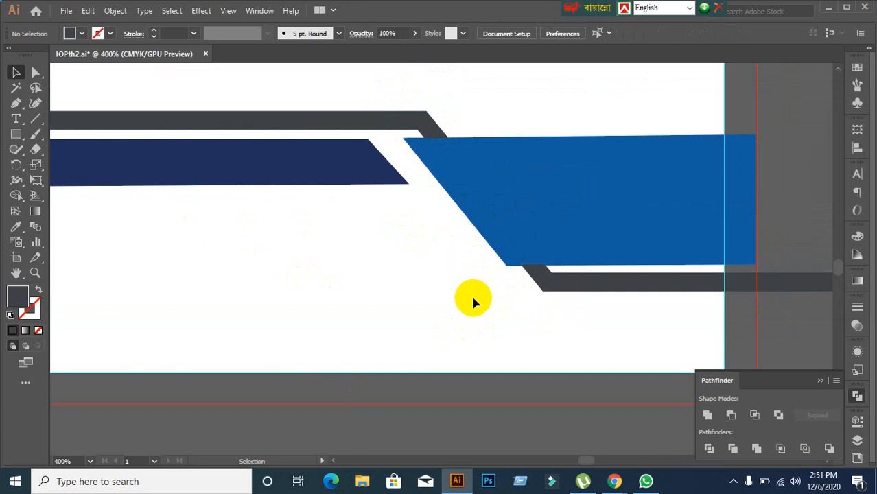
{"action": "left_click", "coordinate": [34, 121]}
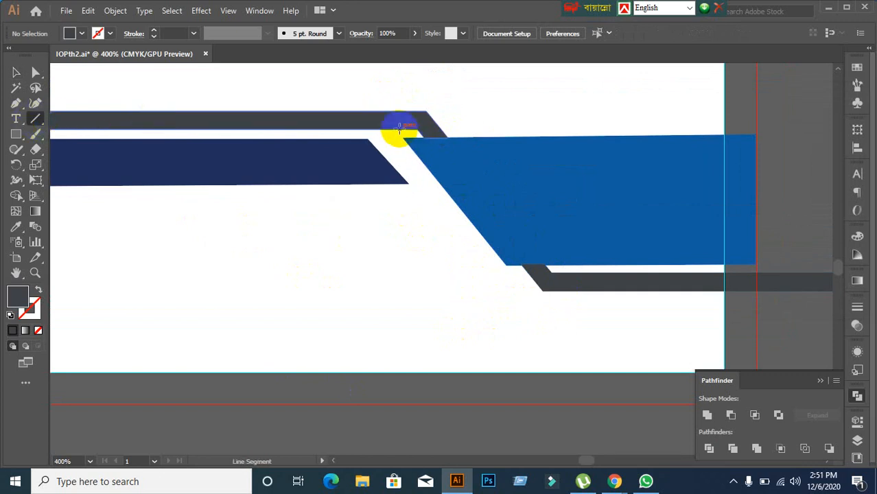
{"action": "mouse_move", "coordinate": [395, 89]}
{"action": "left_mouse_down"}
{"action": "mouse_move", "coordinate": [532, 306]}
{"action": "mouse_move", "coordinate": [606, 367]}
{"action": "mouse_move", "coordinate": [621, 362]}
{"action": "mouse_move", "coordinate": [591, 365]}
{"action": "mouse_move", "coordinate": [611, 361]}
{"action": "left_mouse_up"}
{"action": "left_click", "coordinate": [15, 71]}
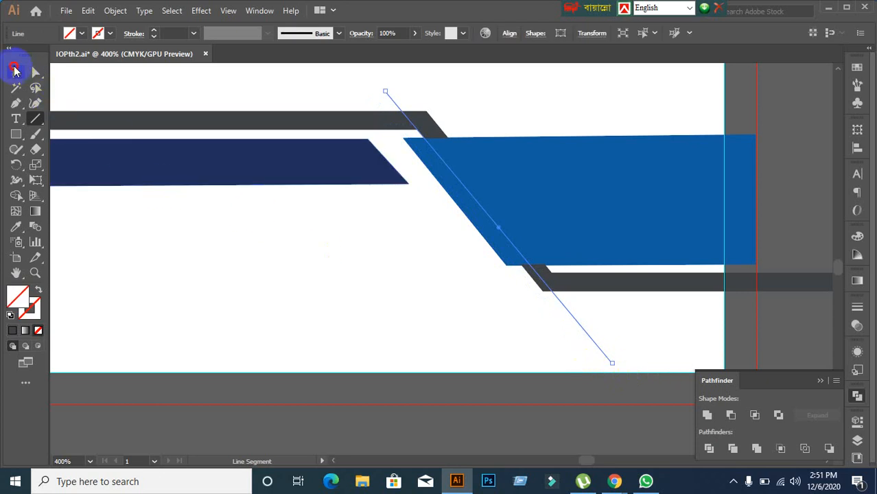
{"action": "right_click", "coordinate": [551, 339]}
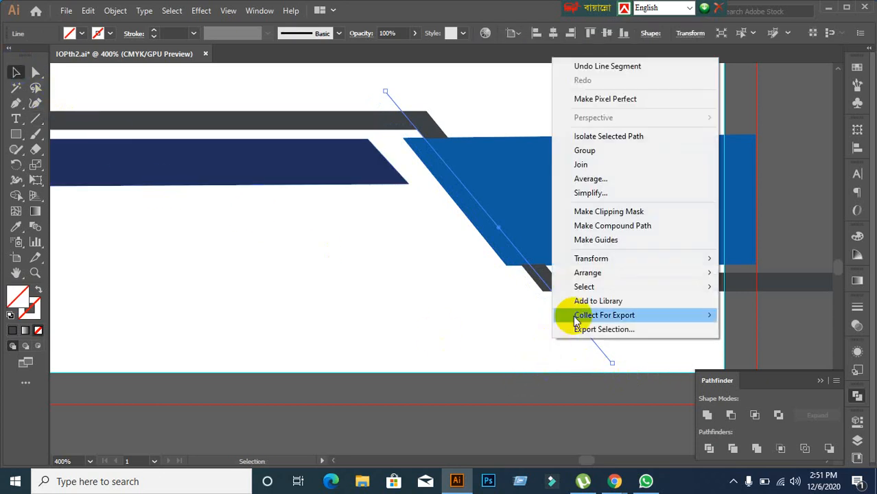
{"action": "left_click", "coordinate": [605, 240]}
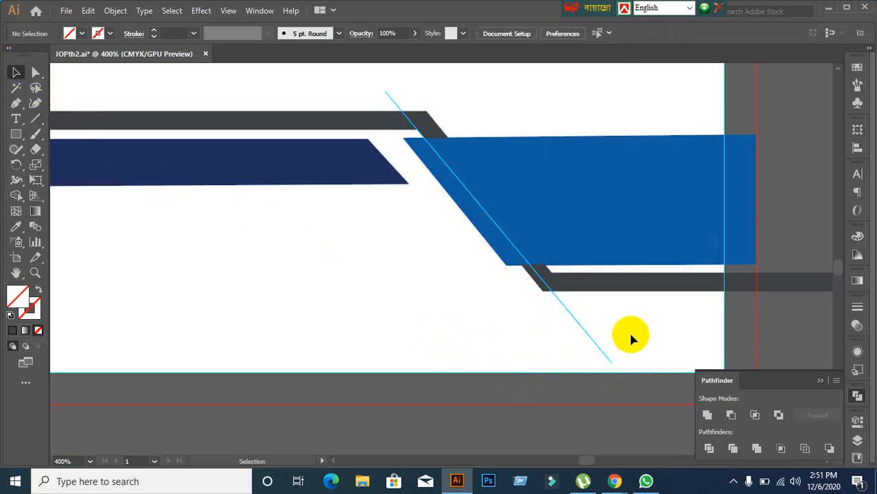
{"action": "scroll", "coordinate": [629, 338], "scroll_direction": "up", "scroll_amount": 1}
{"action": "scroll", "coordinate": [628, 338], "scroll_direction": "down", "scroll_amount": 1}
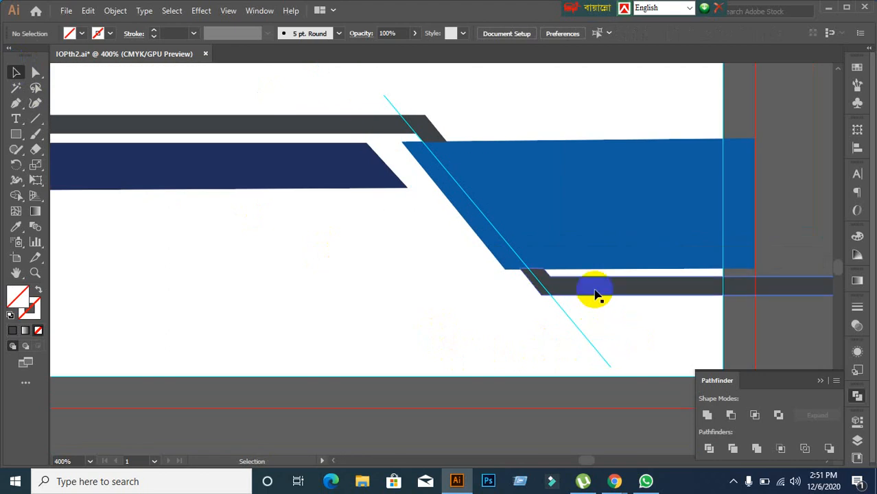
{"action": "mouse_move", "coordinate": [595, 294]}
{"action": "left_mouse_down"}
{"action": "mouse_move", "coordinate": [573, 290]}
{"action": "mouse_move", "coordinate": [585, 291]}
{"action": "left_mouse_up"}
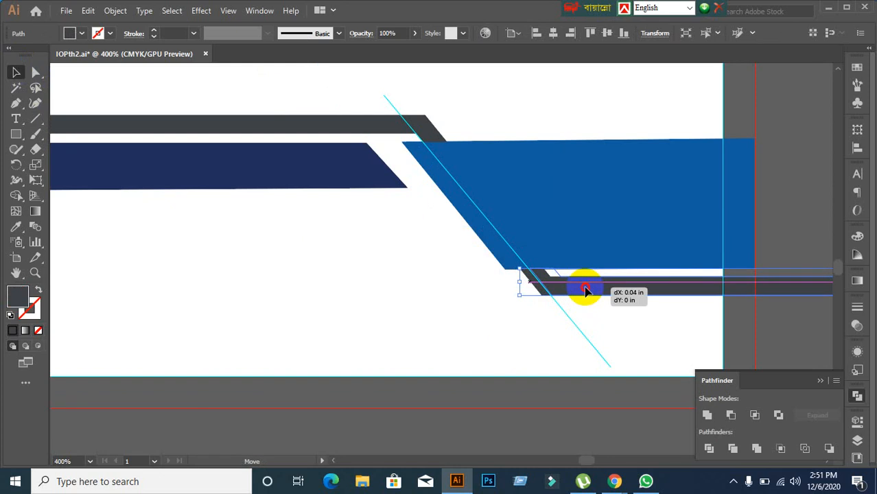
{"action": "left_click_drag", "start_coordinate": [585, 291], "coordinate": [585, 291]}
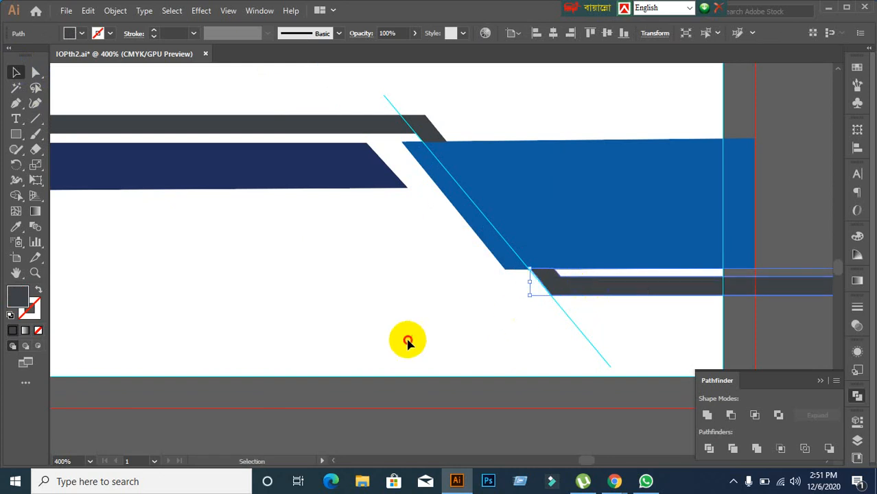
{"action": "left_click", "coordinate": [407, 340]}
{"action": "scroll", "coordinate": [624, 308], "scroll_direction": "down", "scroll_amount": 1}
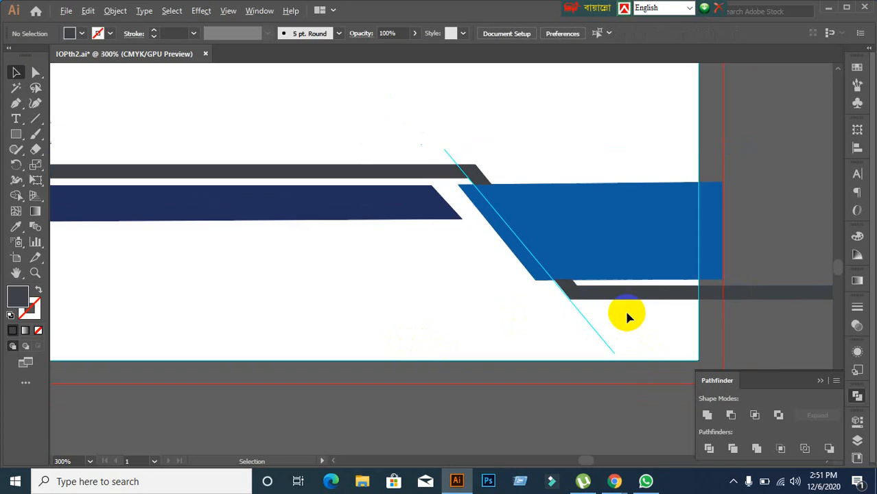
{"action": "scroll", "coordinate": [622, 337], "scroll_direction": "down", "scroll_amount": 1}
{"action": "scroll", "coordinate": [543, 332], "scroll_direction": "up", "scroll_amount": 2}
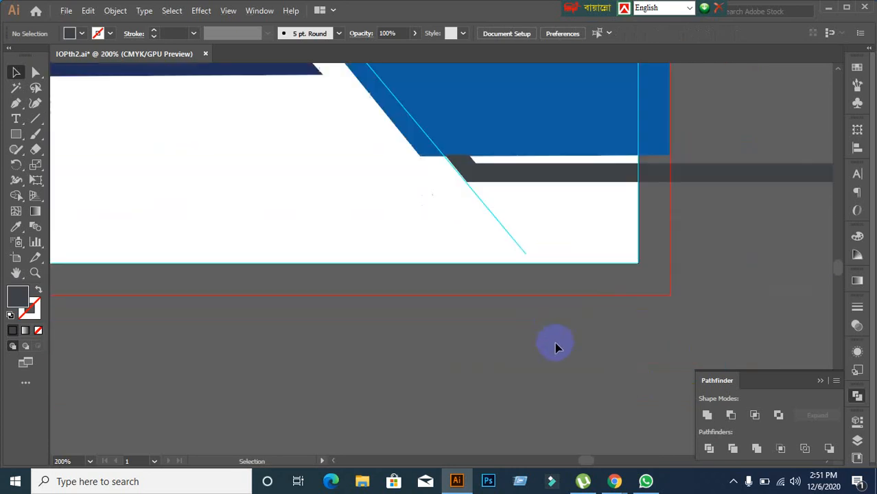
{"action": "left_click", "coordinate": [517, 242]}
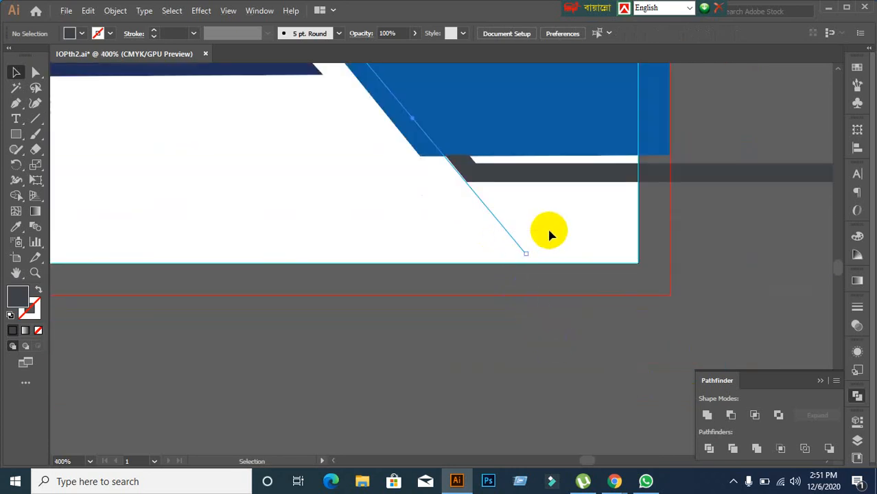
{"action": "left_click", "coordinate": [439, 256]}
{"action": "left_click_drag", "start_coordinate": [403, 253], "coordinate": [549, 237]}
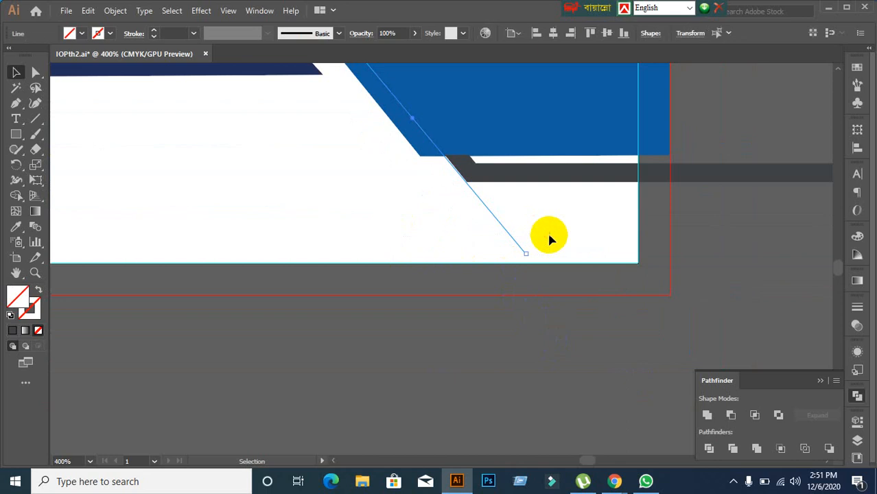
{"action": "left_click", "coordinate": [558, 384]}
{"action": "scroll", "coordinate": [556, 379], "scroll_direction": "down", "scroll_amount": 2}
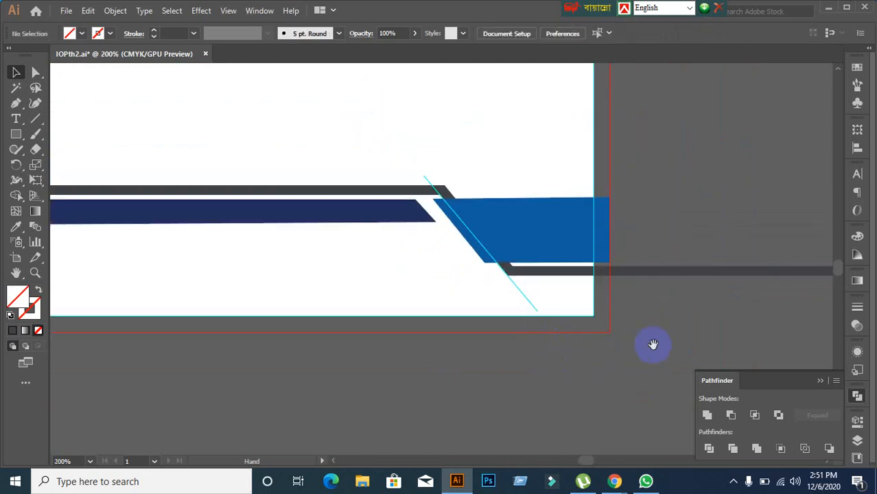
{"action": "left_click_drag", "start_coordinate": [652, 345], "coordinate": [591, 340]}
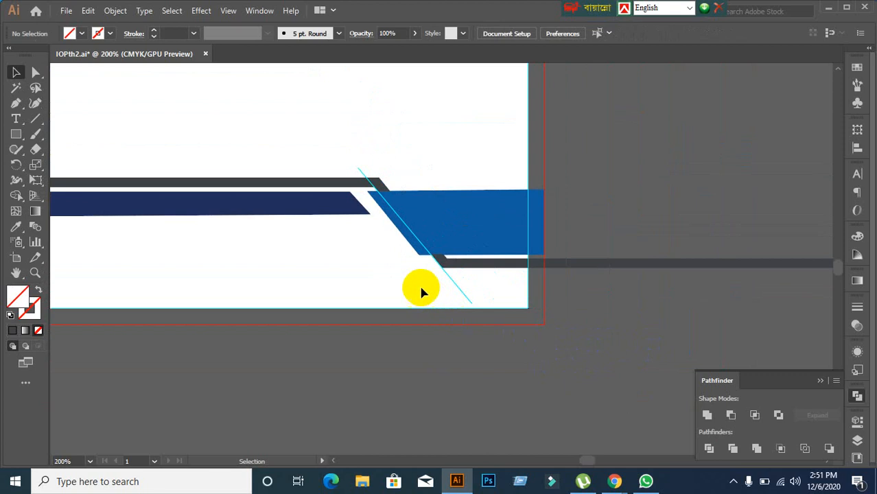
{"action": "left_click_drag", "start_coordinate": [419, 291], "coordinate": [475, 292]}
{"action": "left_click", "coordinate": [510, 337]}
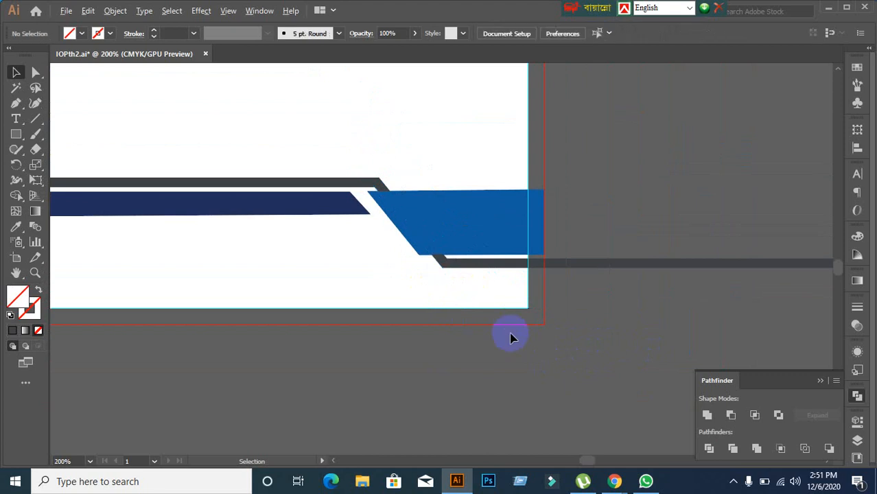
{"action": "scroll", "coordinate": [516, 337], "scroll_direction": "down", "scroll_amount": 2}
{"action": "left_click_drag", "start_coordinate": [559, 371], "coordinate": [500, 274]}
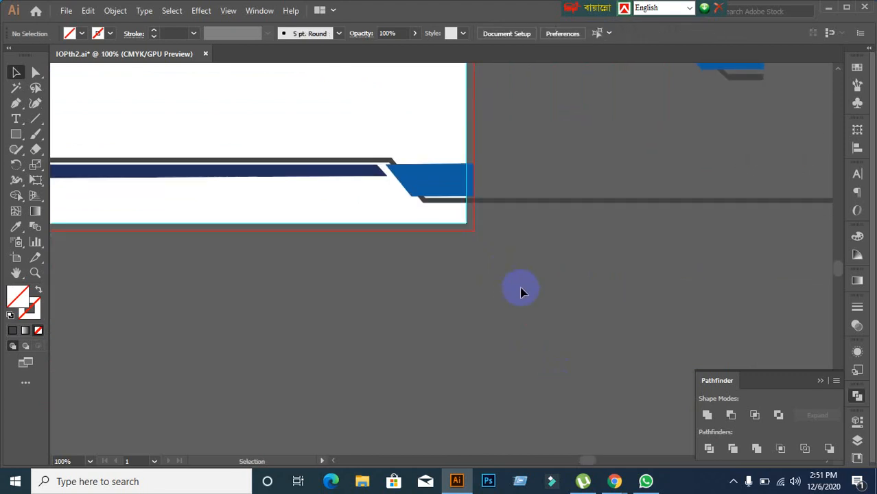
{"action": "scroll", "coordinate": [518, 268], "scroll_direction": "up", "scroll_amount": 3}
{"action": "left_click", "coordinate": [441, 236]}
{"action": "left_click", "coordinate": [423, 263]}
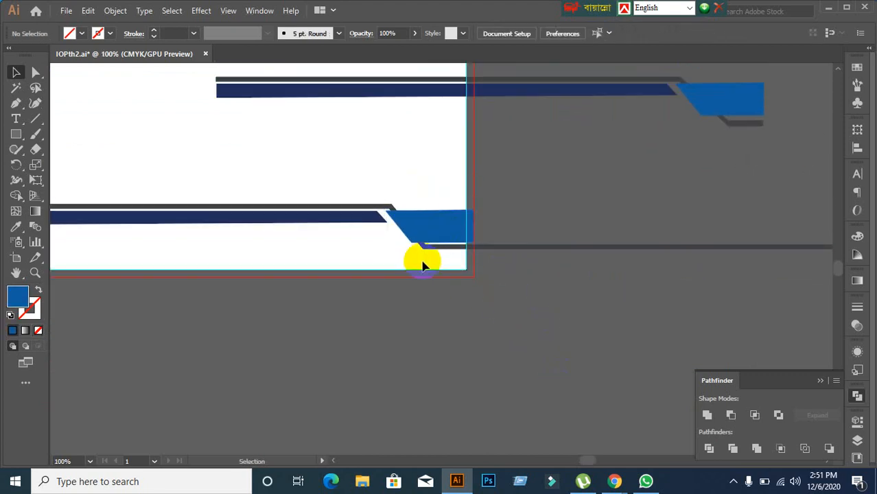
{"action": "left_click", "coordinate": [472, 254]}
{"action": "left_click", "coordinate": [466, 368]}
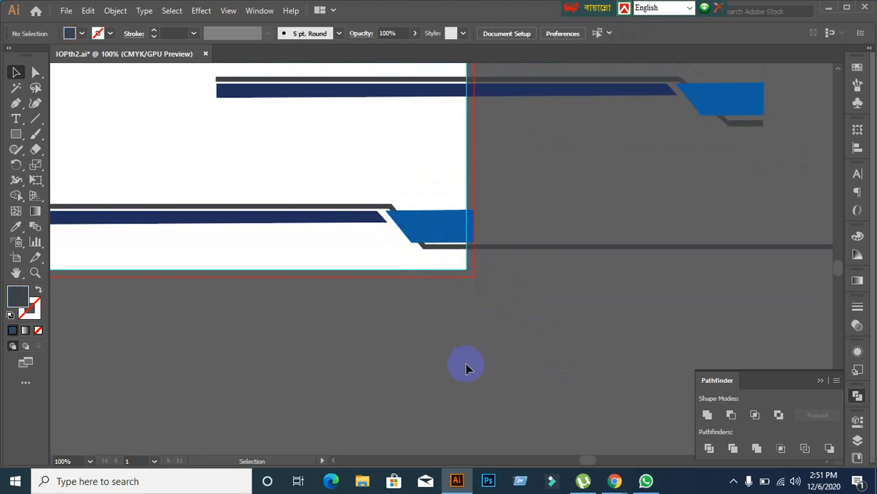
{"action": "scroll", "coordinate": [499, 304], "scroll_direction": "up", "scroll_amount": 2}
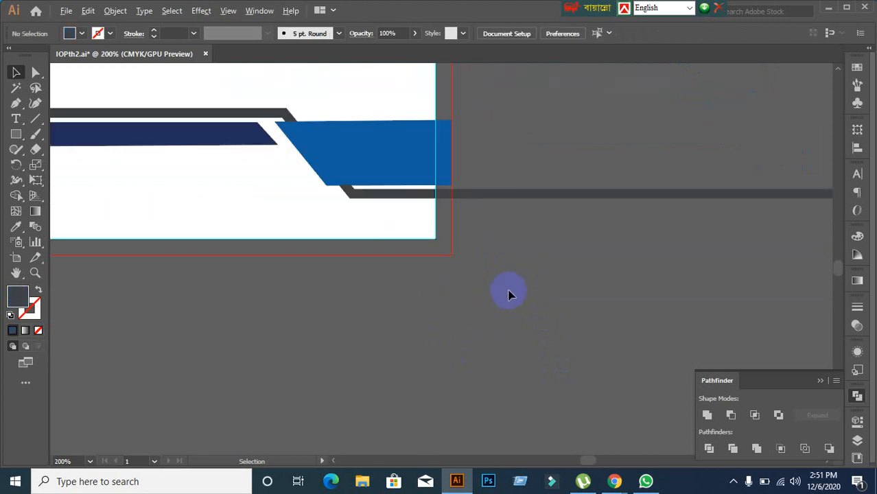
{"action": "left_click", "coordinate": [495, 194]}
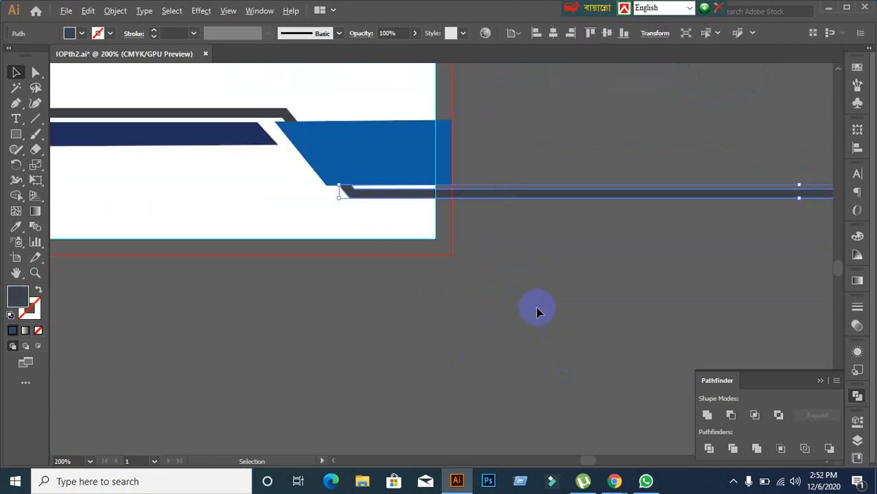
Step: Divide the gray footer line with a vertical line at the artboard's right edge
{"action": "scroll", "coordinate": [513, 308], "scroll_direction": "down", "scroll_amount": 1}
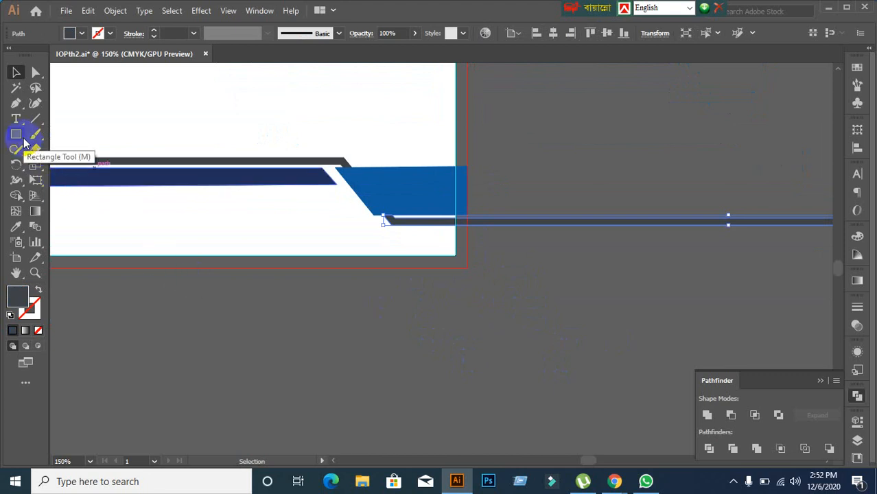
{"action": "left_click", "coordinate": [35, 118]}
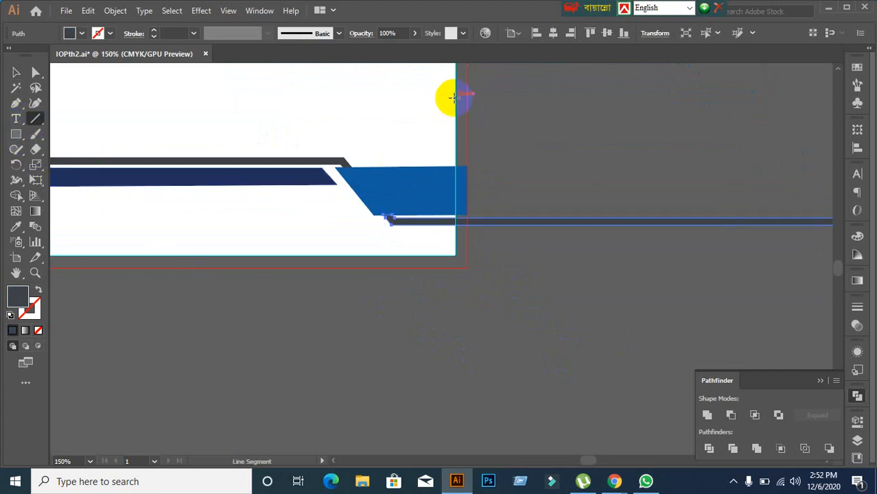
{"action": "left_click_drag", "start_coordinate": [455, 97], "coordinate": [455, 370]}
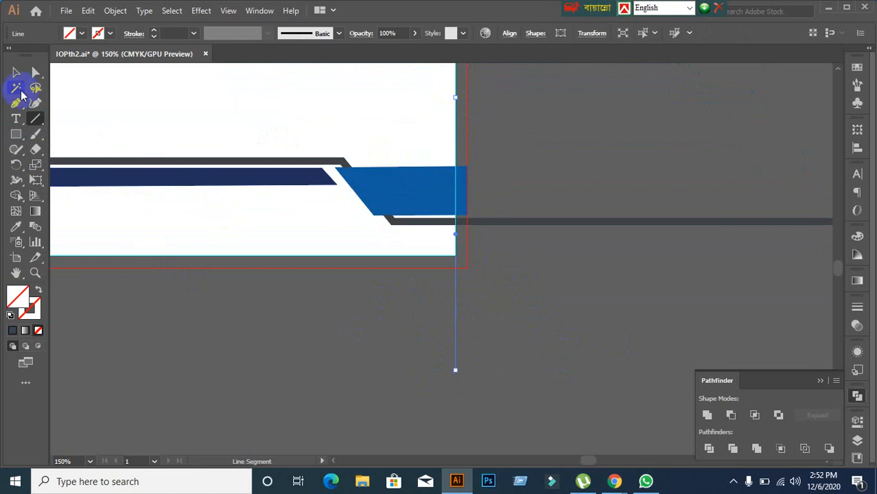
{"action": "left_click", "coordinate": [15, 73]}
{"action": "left_click", "coordinate": [566, 222], "text": "shift"}
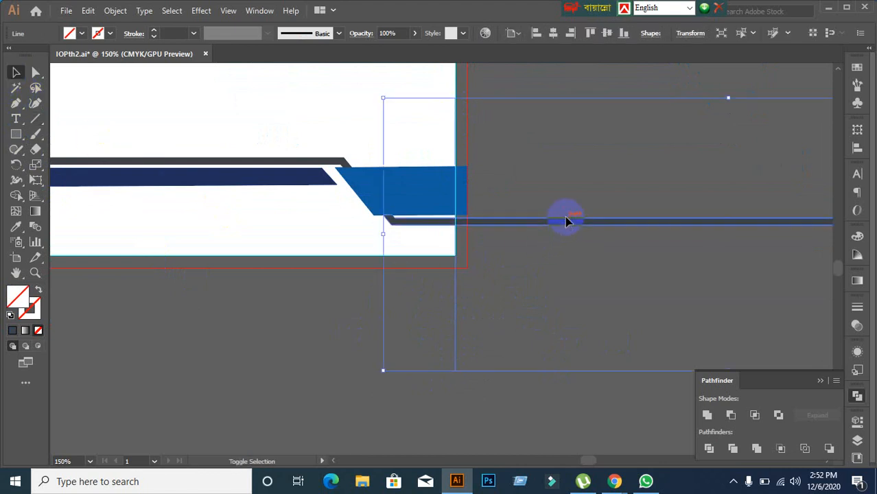
{"action": "left_click", "coordinate": [856, 399]}
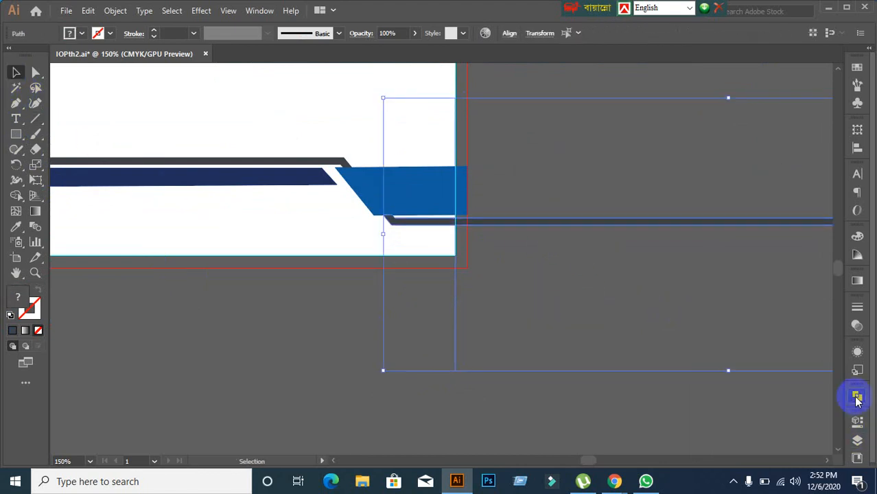
{"action": "left_click", "coordinate": [856, 399]}
{"action": "left_click", "coordinate": [709, 448]}
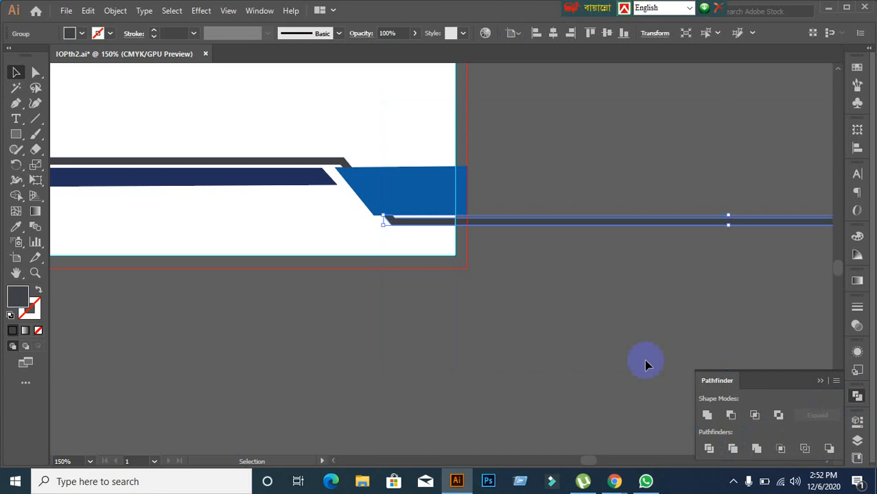
Step: Delete the stray banner copy sitting beside the page
{"action": "left_click", "coordinate": [573, 275]}
{"action": "key", "text": "ctrl+z"}
{"action": "scroll", "coordinate": [523, 334], "scroll_direction": "down", "scroll_amount": 5}
{"action": "scroll", "coordinate": [527, 330], "scroll_direction": "up", "scroll_amount": 1}
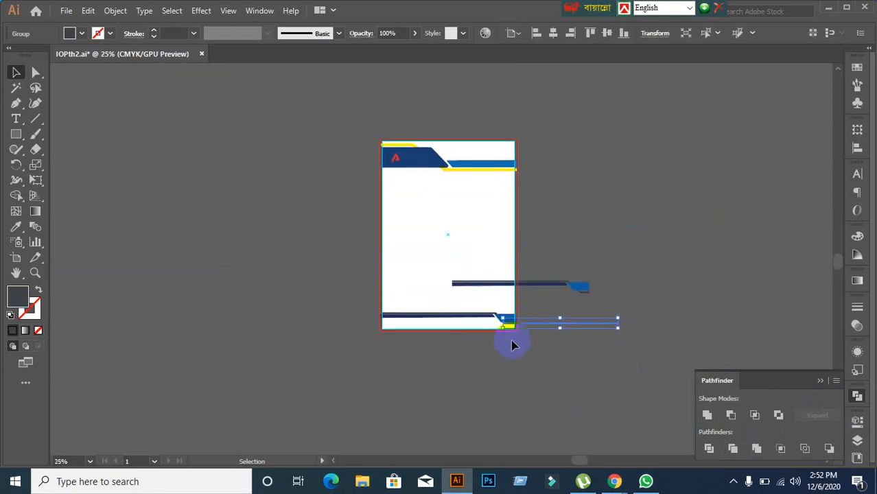
{"action": "scroll", "coordinate": [456, 339], "scroll_direction": "up", "scroll_amount": 3}
{"action": "scroll", "coordinate": [446, 329], "scroll_direction": "up", "scroll_amount": 1}
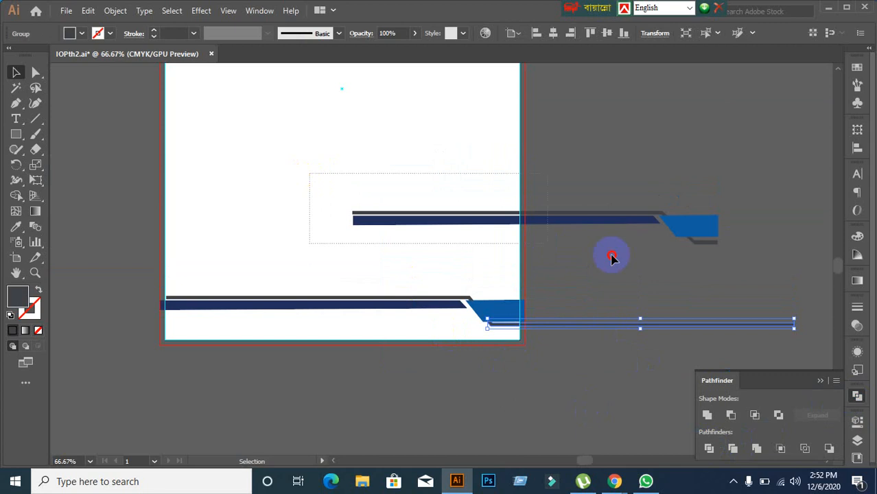
{"action": "left_click_drag", "start_coordinate": [611, 257], "coordinate": [720, 262]}
{"action": "key", "text": "Delete"}
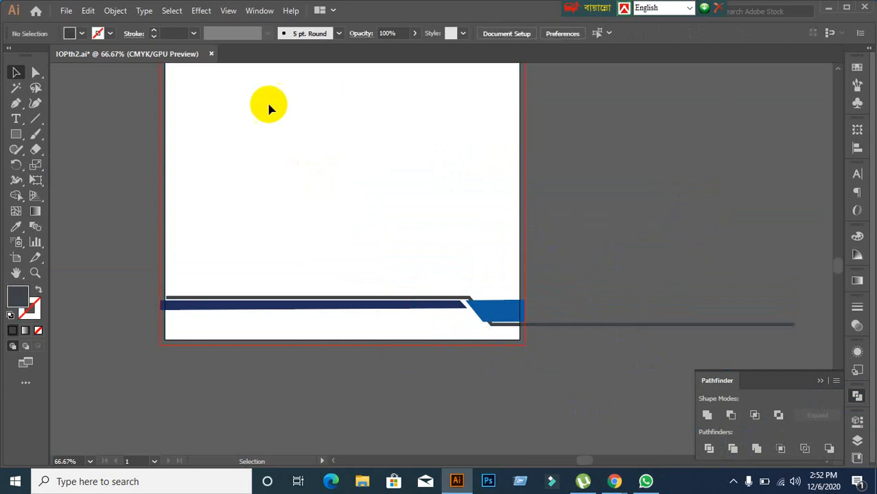
Step: Close IOPth2.ai without saving and minimize Illustrator
{"action": "left_click", "coordinate": [211, 54]}
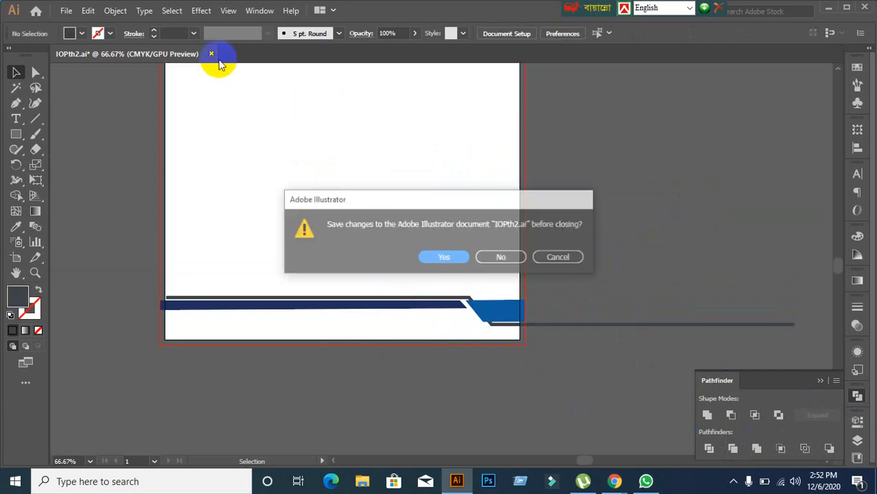
{"action": "left_click", "coordinate": [494, 256]}
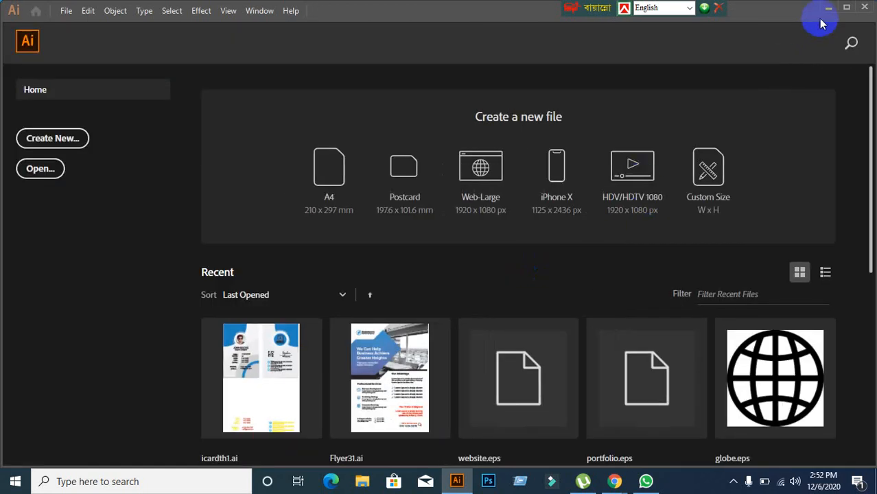
{"action": "left_click", "coordinate": [828, 9]}
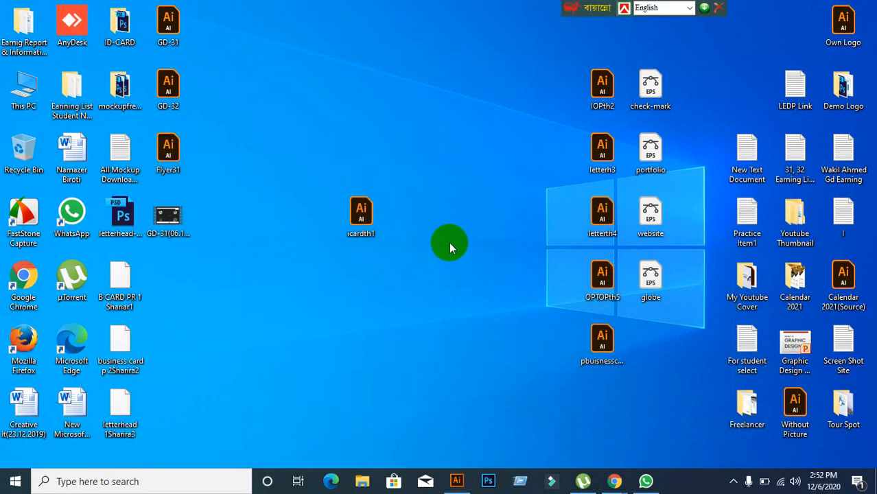
Step: Delete the IOPth2 desktop file, glance at the Meet window, then drag letterh3.ai onto Illustrator
{"action": "left_click_drag", "start_coordinate": [596, 92], "coordinate": [405, 91]}
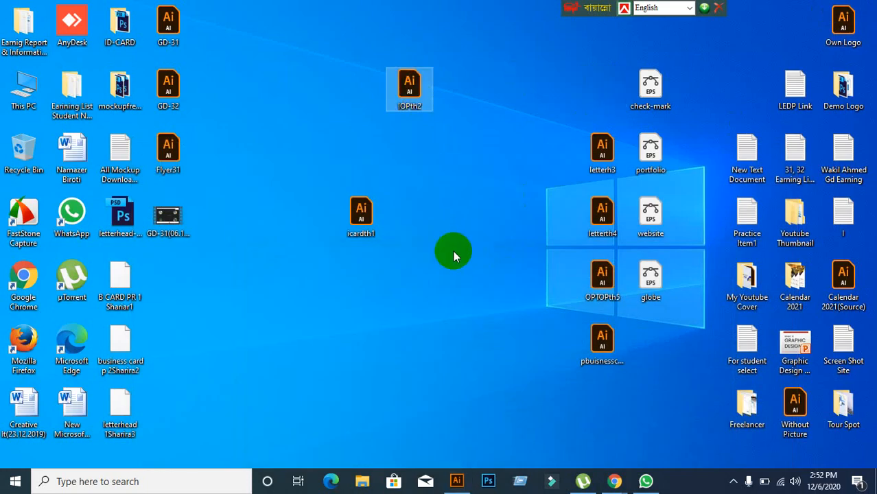
{"action": "key", "text": "Delete"}
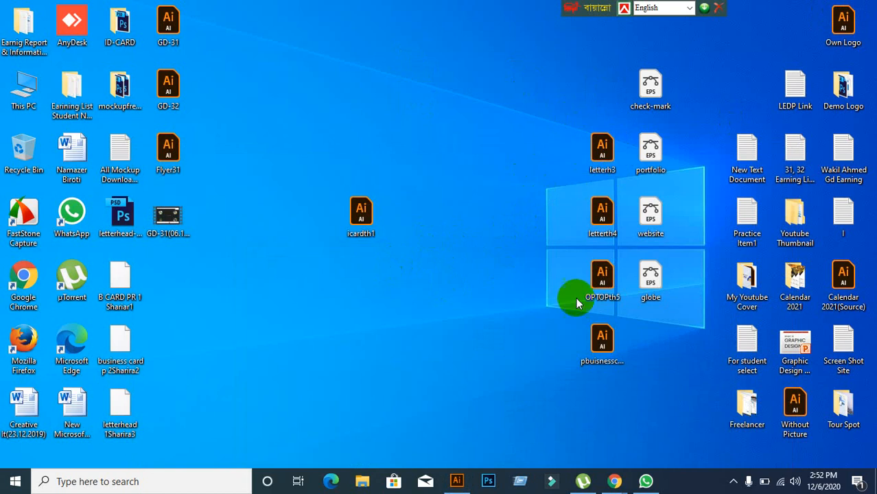
{"action": "mouse_move", "coordinate": [614, 481]}
{"action": "left_click", "coordinate": [540, 444]}
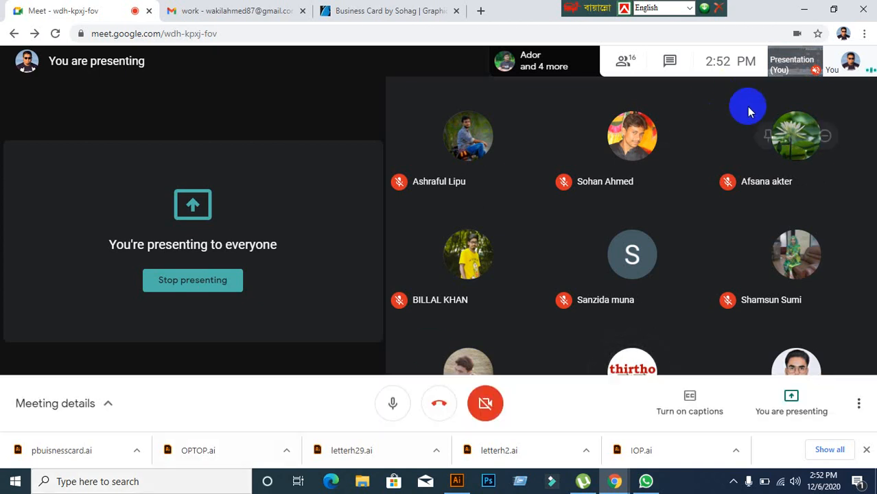
{"action": "left_click", "coordinate": [804, 15]}
{"action": "left_click_drag", "start_coordinate": [604, 151], "coordinate": [444, 249]}
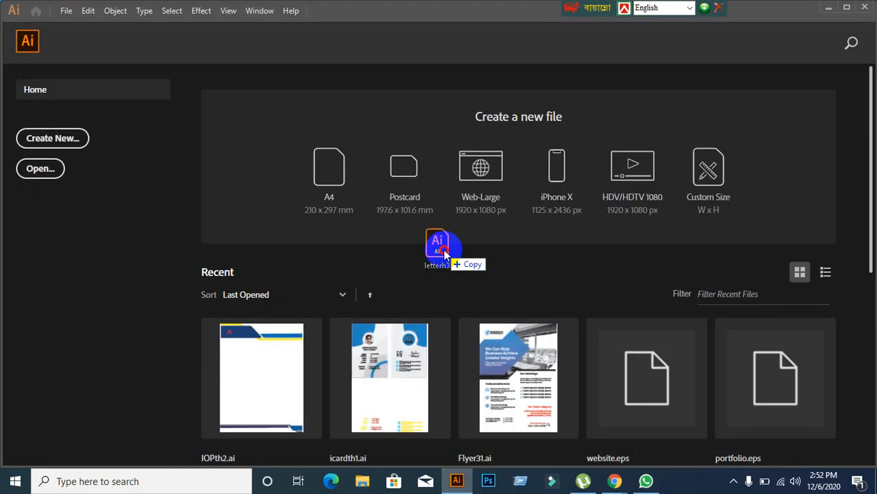
Step: Open letterh3.ai by dropping it into Illustrator and zoom around the artboard
{"action": "left_click_drag", "start_coordinate": [432, 5], "coordinate": [198, 332]}
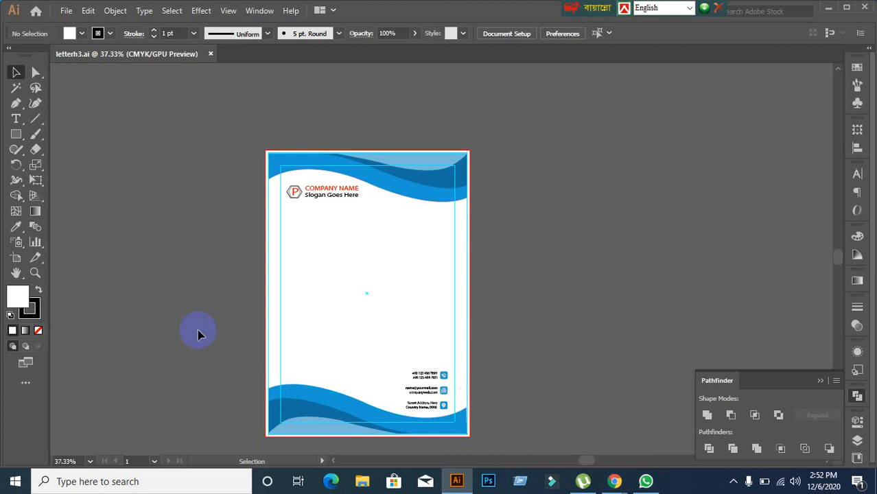
{"action": "scroll", "coordinate": [360, 199], "scroll_direction": "down", "scroll_amount": 1}
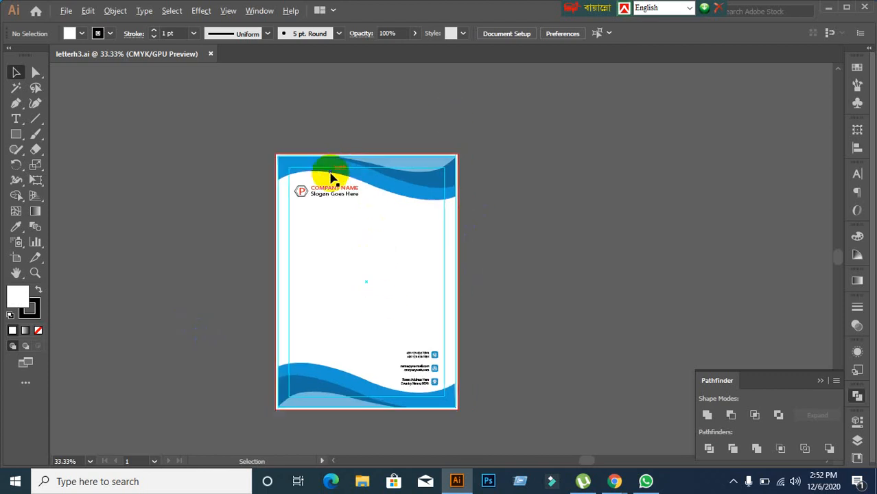
{"action": "scroll", "coordinate": [339, 400], "scroll_direction": "up", "scroll_amount": 3}
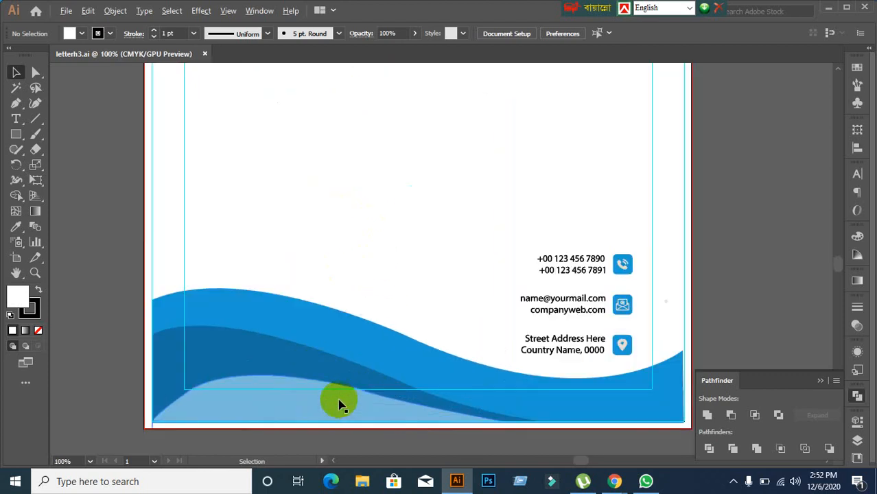
{"action": "scroll", "coordinate": [225, 310], "scroll_direction": "up", "scroll_amount": 1}
{"action": "scroll", "coordinate": [253, 314], "scroll_direction": "down", "scroll_amount": 1}
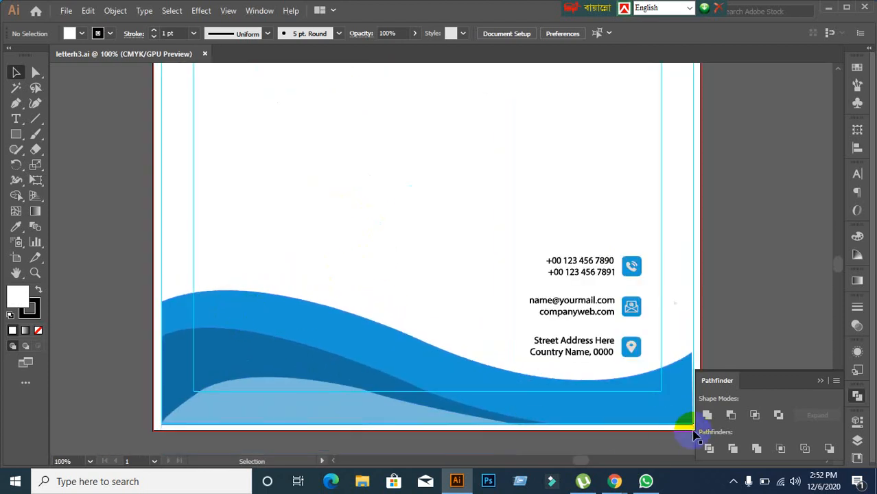
{"action": "scroll", "coordinate": [660, 401], "scroll_direction": "down", "scroll_amount": 1}
{"action": "scroll", "coordinate": [624, 385], "scroll_direction": "up", "scroll_amount": 1}
{"action": "scroll", "coordinate": [393, 367], "scroll_direction": "down", "scroll_amount": 1}
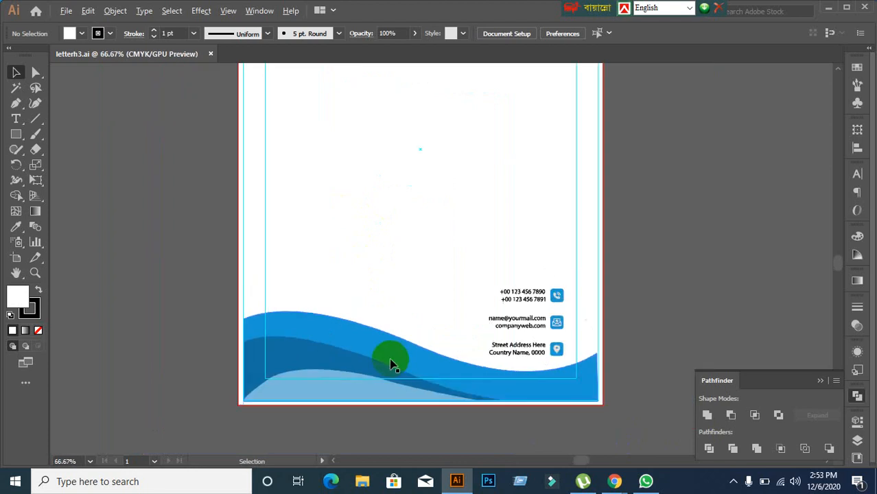
Step: Select the blue wave header group at the top of the letterhead
{"action": "scroll", "coordinate": [405, 347], "scroll_direction": "up", "scroll_amount": 3}
{"action": "scroll", "coordinate": [408, 339], "scroll_direction": "up", "scroll_amount": 3}
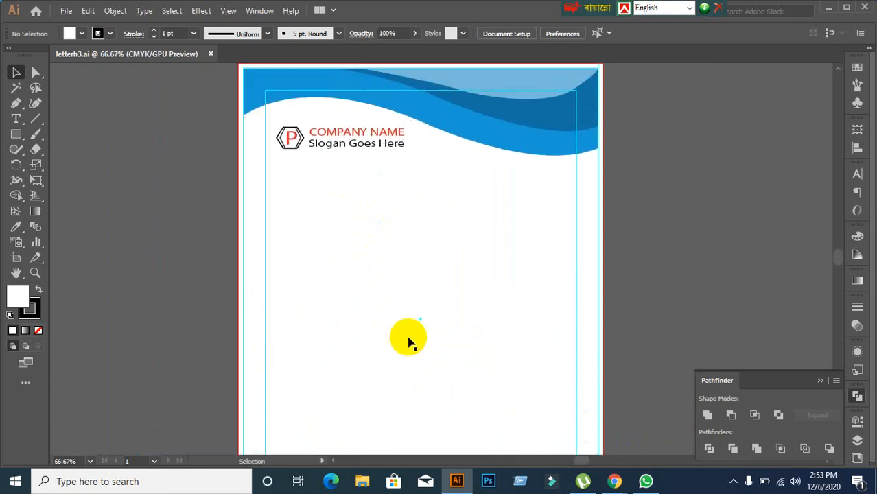
{"action": "scroll", "coordinate": [540, 189], "scroll_direction": "up", "scroll_amount": 1}
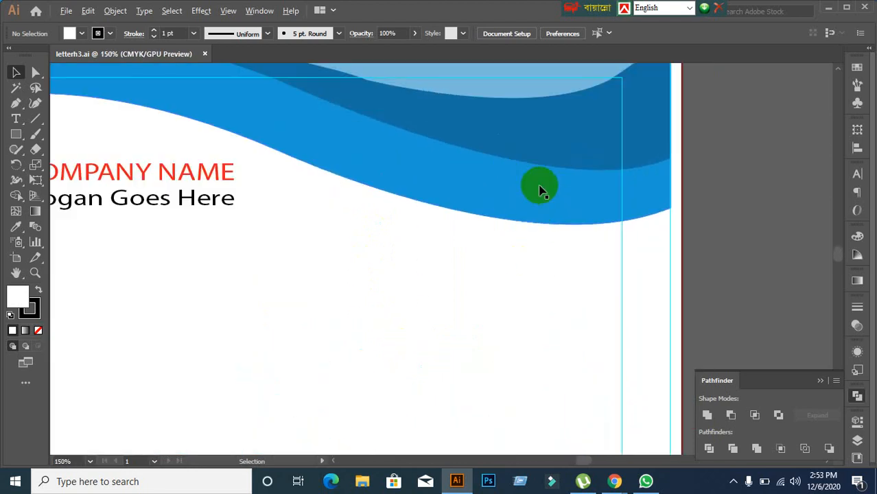
{"action": "scroll", "coordinate": [540, 189], "scroll_direction": "down", "scroll_amount": 1}
{"action": "left_click", "coordinate": [622, 197]}
{"action": "left_click", "coordinate": [149, 192]}
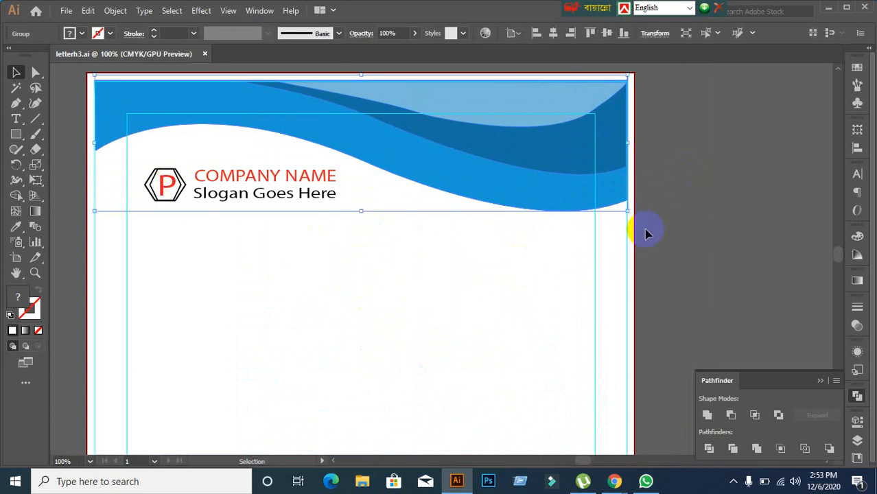
Step: Deselect the header waves and look over the anchor point editing options
{"action": "left_click", "coordinate": [607, 237]}
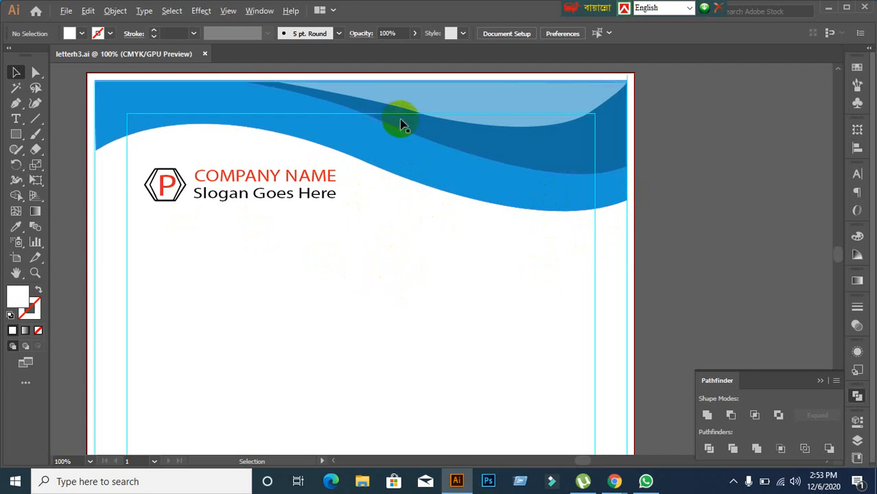
{"action": "scroll", "coordinate": [401, 123], "scroll_direction": "up", "scroll_amount": 1}
{"action": "scroll", "coordinate": [403, 124], "scroll_direction": "down", "scroll_amount": 1}
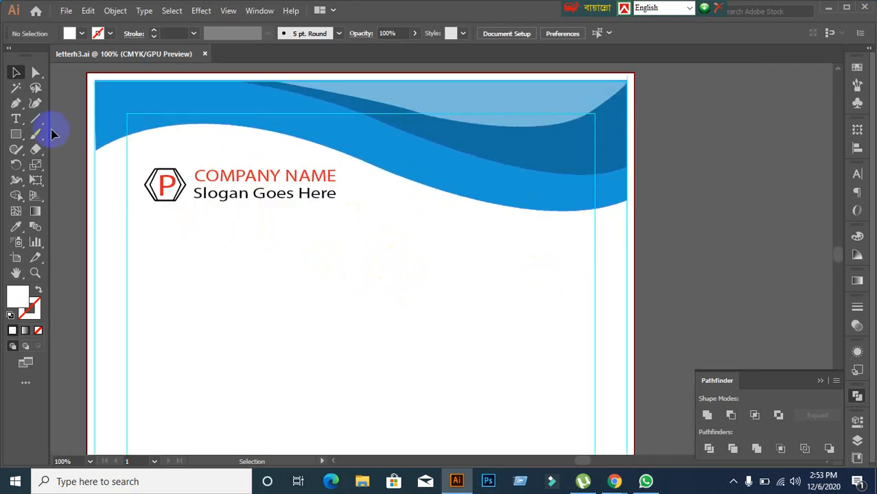
{"action": "left_click", "coordinate": [15, 106]}
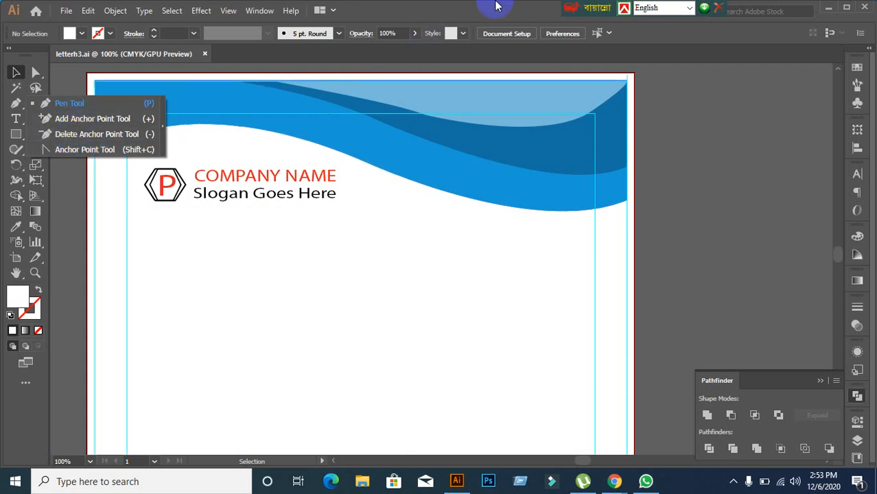
{"action": "left_click", "coordinate": [423, 108]}
Step: Zoom in where the light and dark blue waves meet, undoing an accidental wave move
{"action": "scroll", "coordinate": [303, 151], "scroll_direction": "up", "scroll_amount": 2}
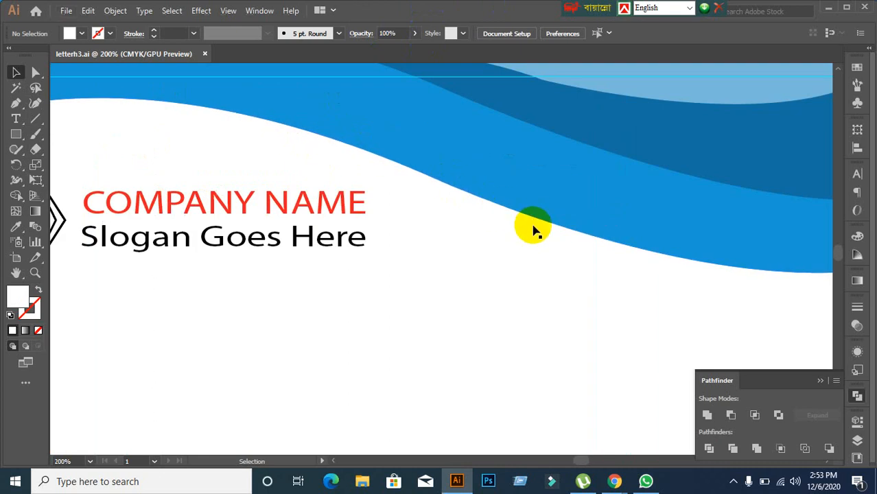
{"action": "scroll", "coordinate": [535, 231], "scroll_direction": "down", "scroll_amount": 3}
{"action": "scroll", "coordinate": [597, 235], "scroll_direction": "up", "scroll_amount": 2}
{"action": "scroll", "coordinate": [481, 213], "scroll_direction": "down", "scroll_amount": 2}
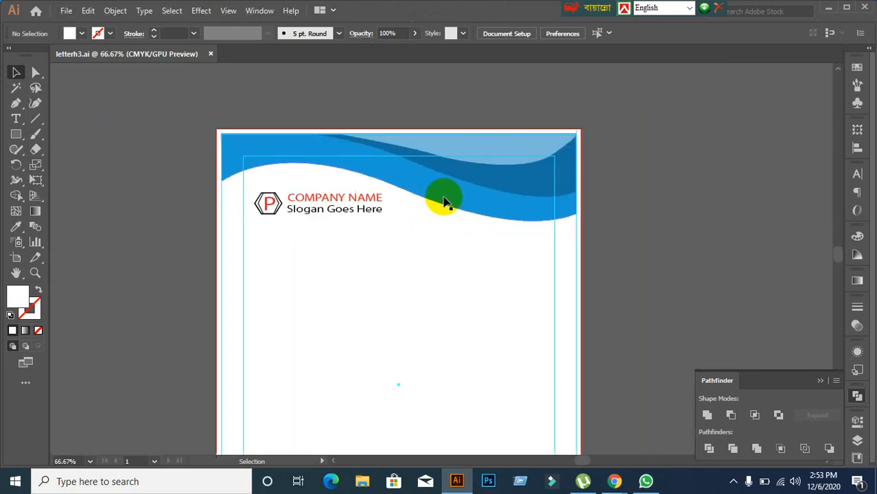
{"action": "scroll", "coordinate": [407, 225], "scroll_direction": "up", "scroll_amount": 2}
{"action": "left_click_drag", "start_coordinate": [448, 114], "coordinate": [460, 73]}
{"action": "key", "text": "ctrl+z"}
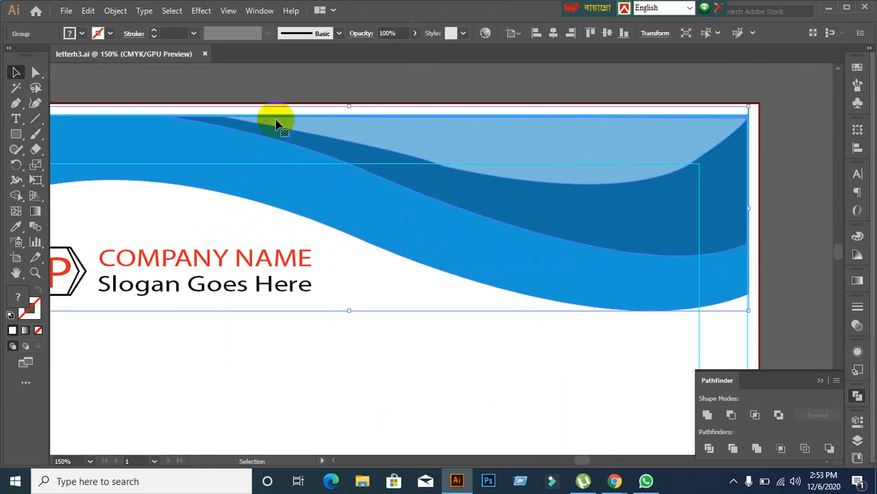
{"action": "left_click", "coordinate": [458, 93]}
Step: Zoom out and select the header wave group again
{"action": "scroll", "coordinate": [449, 199], "scroll_direction": "up", "scroll_amount": 2}
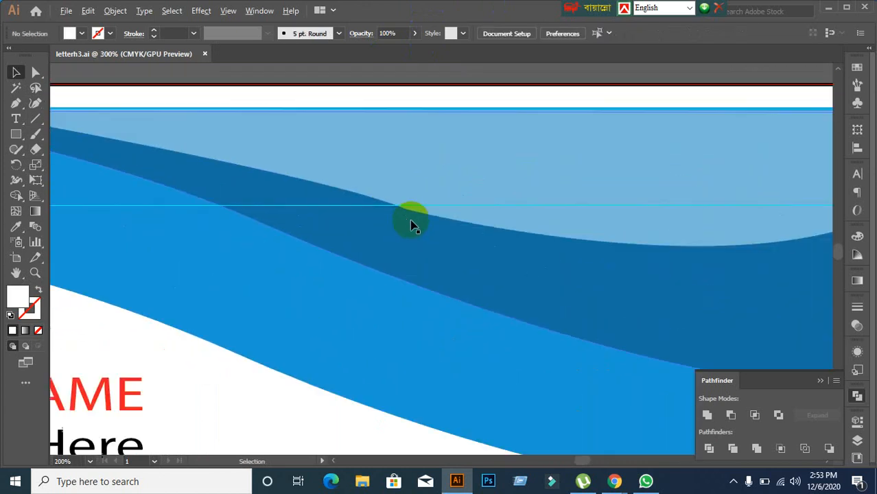
{"action": "scroll", "coordinate": [412, 226], "scroll_direction": "up", "scroll_amount": 1}
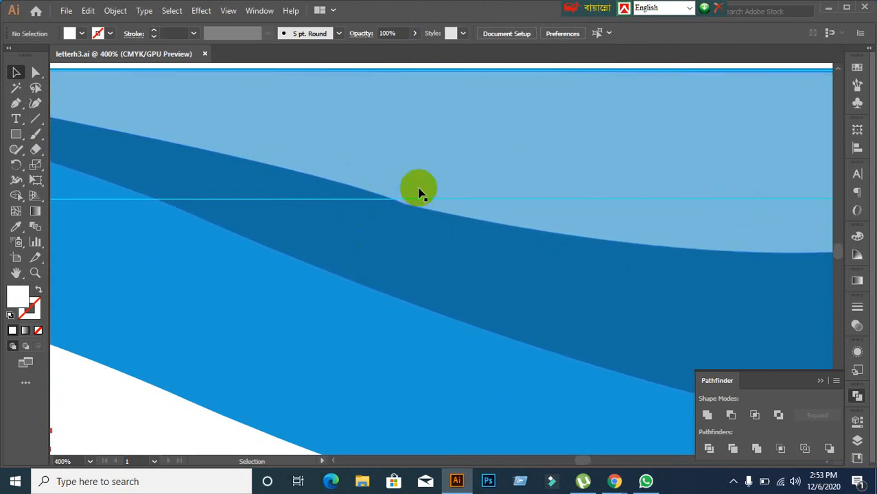
{"action": "left_click", "coordinate": [434, 193]}
{"action": "scroll", "coordinate": [427, 229], "scroll_direction": "down", "scroll_amount": 3}
{"action": "right_click", "coordinate": [400, 204]}
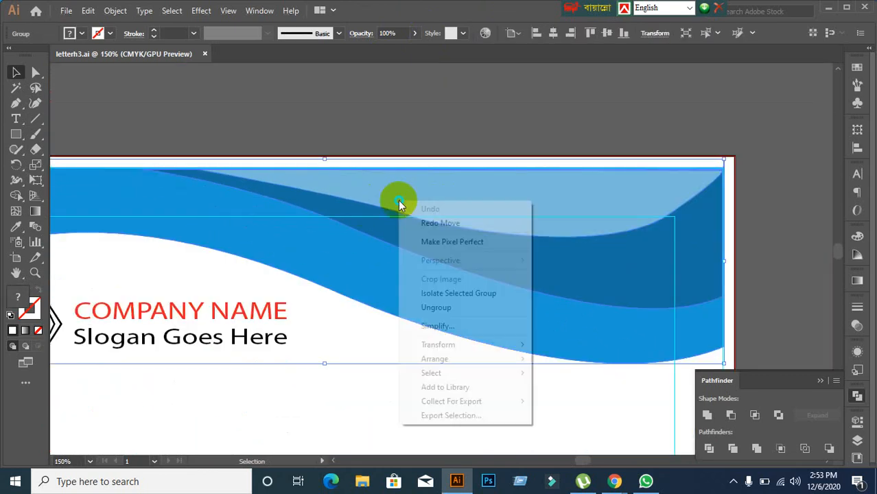
{"action": "left_click", "coordinate": [437, 308]}
{"action": "left_click", "coordinate": [352, 98]}
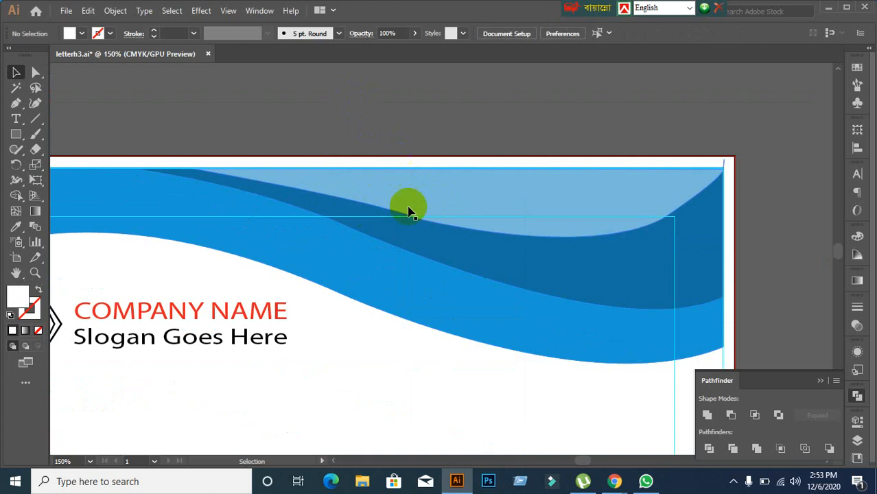
{"action": "left_click", "coordinate": [408, 211]}
{"action": "left_click_drag", "start_coordinate": [32, 76], "coordinate": [67, 73]}
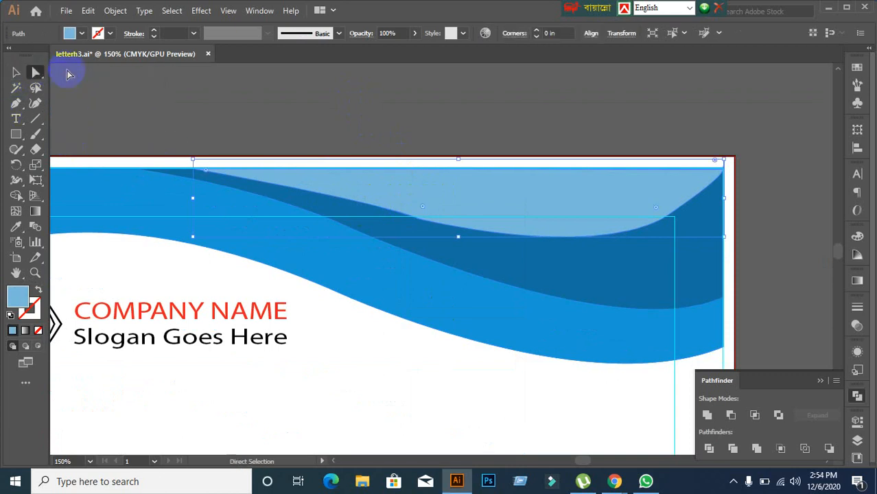
{"action": "left_click", "coordinate": [434, 245]}
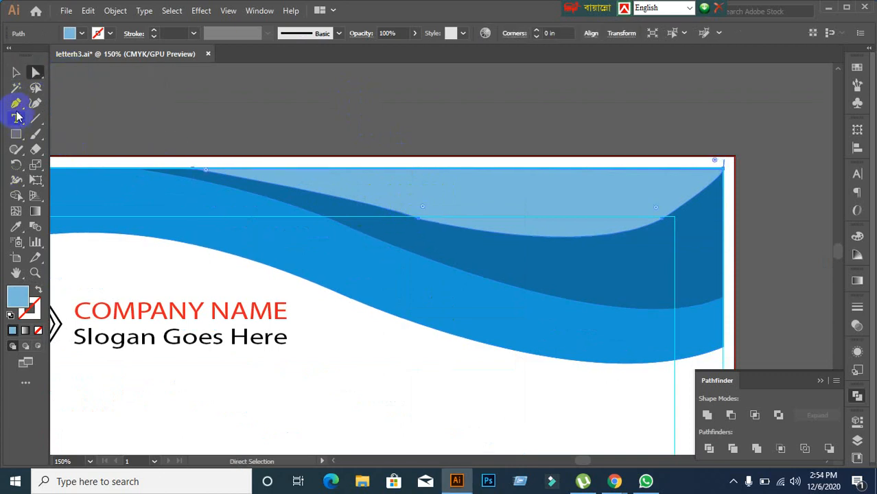
{"action": "left_click_drag", "start_coordinate": [19, 108], "coordinate": [64, 133]}
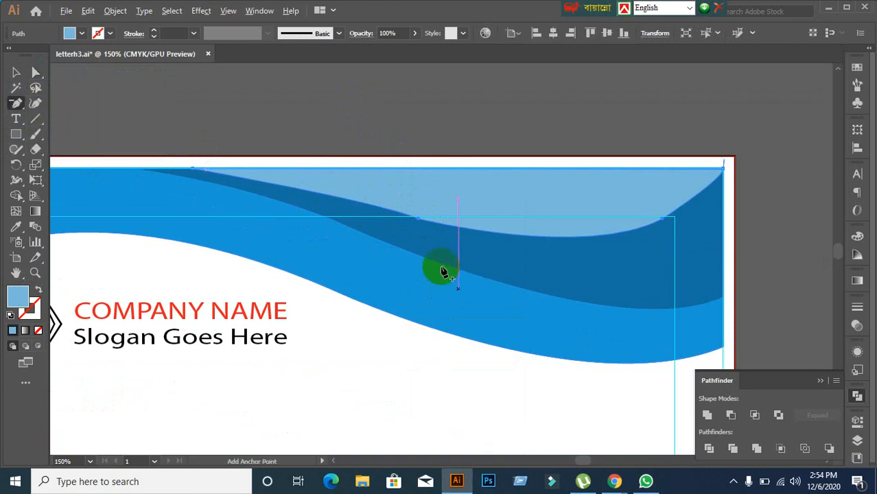
{"action": "key", "text": "ctrl+="}
{"action": "left_click", "coordinate": [413, 210]}
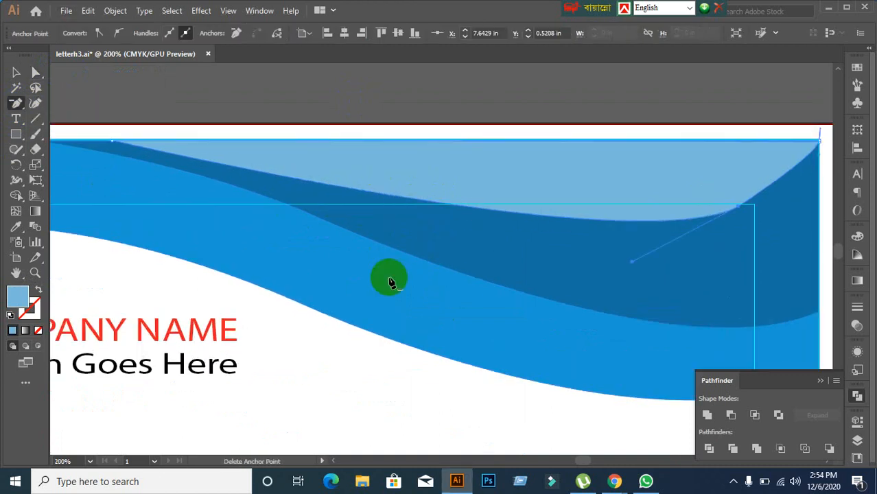
{"action": "left_click", "coordinate": [388, 277]}
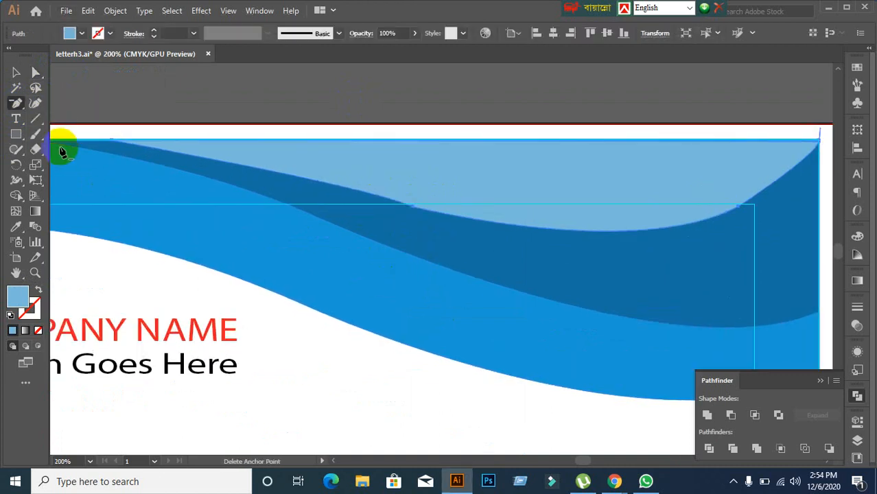
{"action": "left_click_drag", "start_coordinate": [19, 108], "coordinate": [83, 148]}
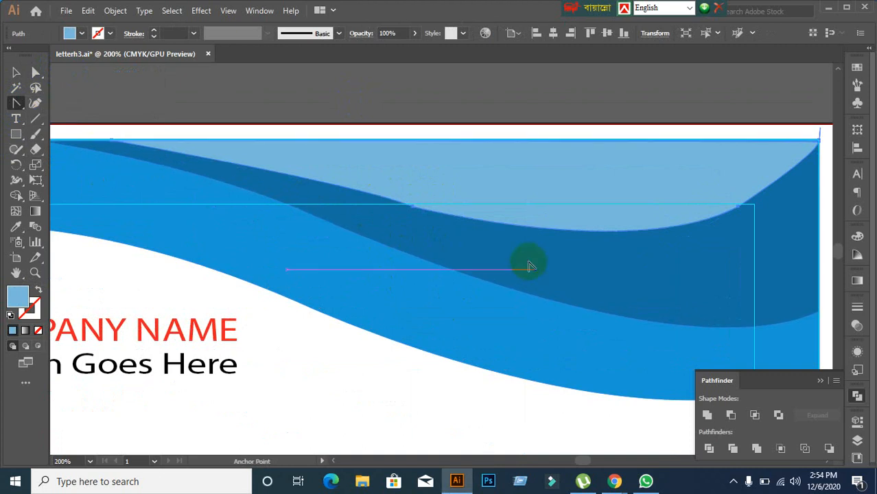
{"action": "left_click_drag", "start_coordinate": [413, 209], "coordinate": [481, 214]}
{"action": "key", "text": "ctrl+z"}
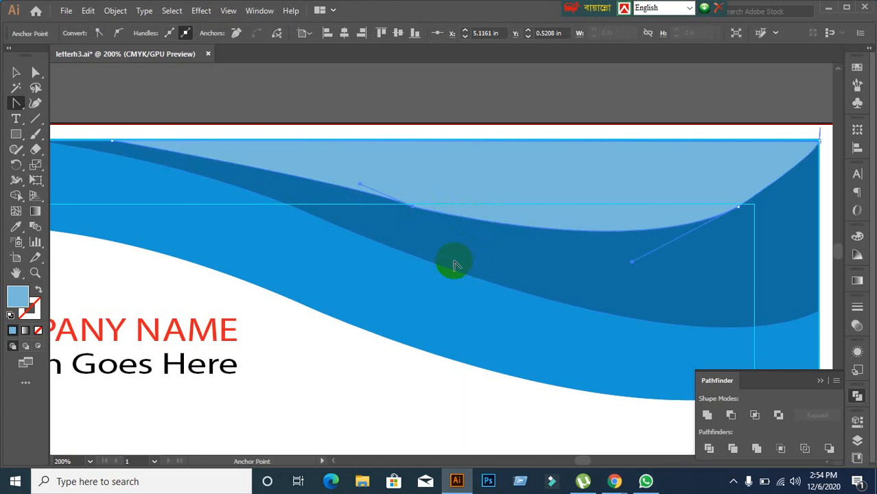
{"action": "key", "text": "ctrl+z"}
{"action": "key", "text": "ctrl+s"}
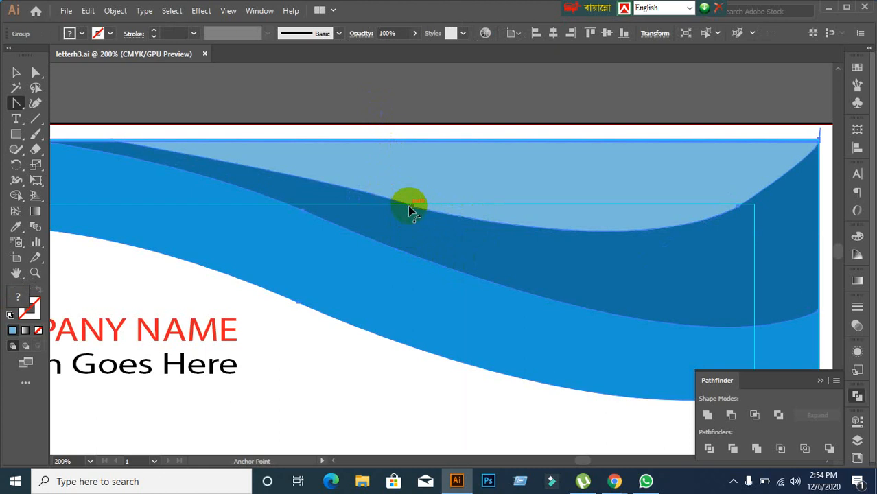
{"action": "scroll", "coordinate": [412, 213], "scroll_direction": "up", "scroll_amount": 2}
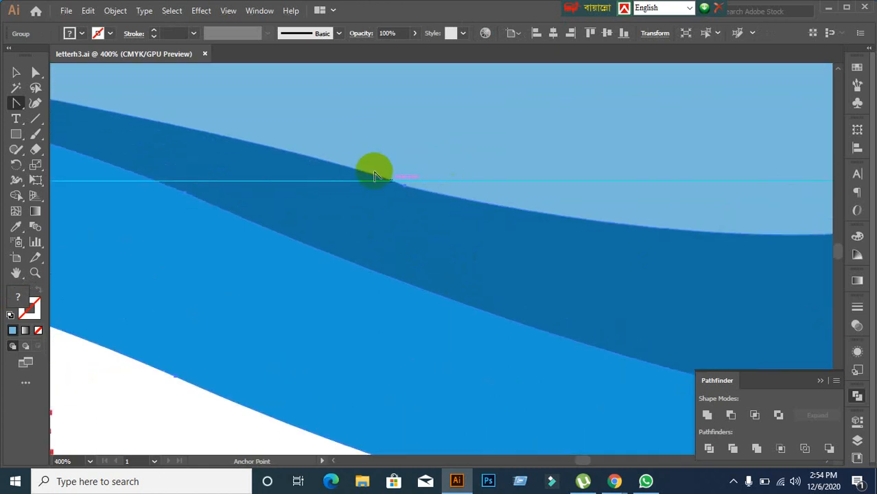
{"action": "scroll", "coordinate": [405, 196], "scroll_direction": "down", "scroll_amount": 4}
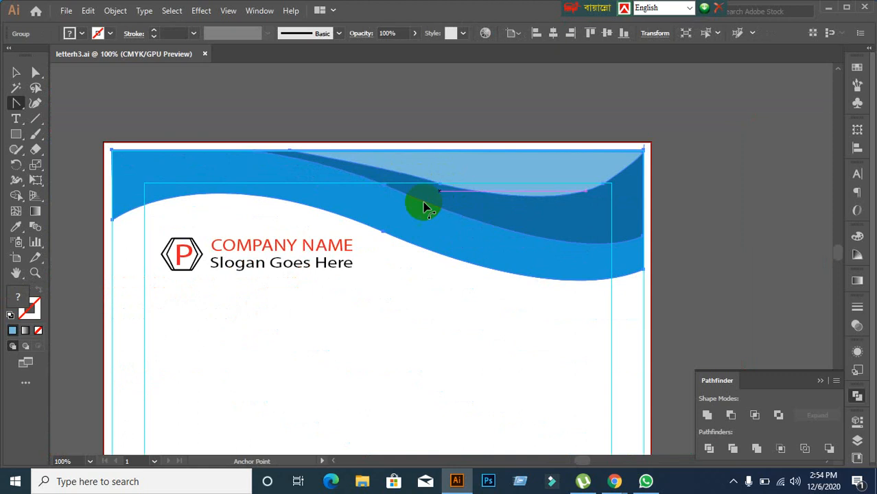
{"action": "left_click", "coordinate": [15, 74]}
Step: Clear the selection and frame the whole letterhead in view
{"action": "left_click", "coordinate": [668, 234]}
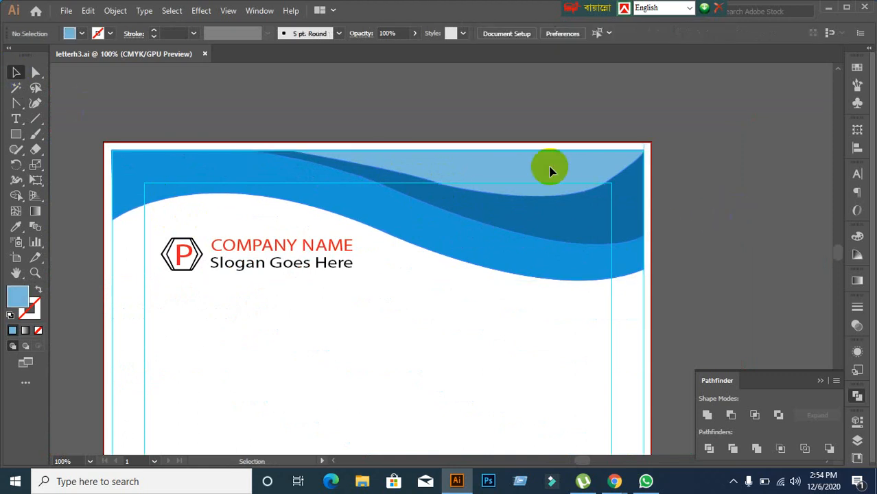
{"action": "left_click", "coordinate": [550, 171]}
{"action": "left_click", "coordinate": [765, 223]}
{"action": "scroll", "coordinate": [682, 227], "scroll_direction": "down", "scroll_amount": 2}
{"action": "left_click_drag", "start_coordinate": [588, 317], "coordinate": [460, 205]}
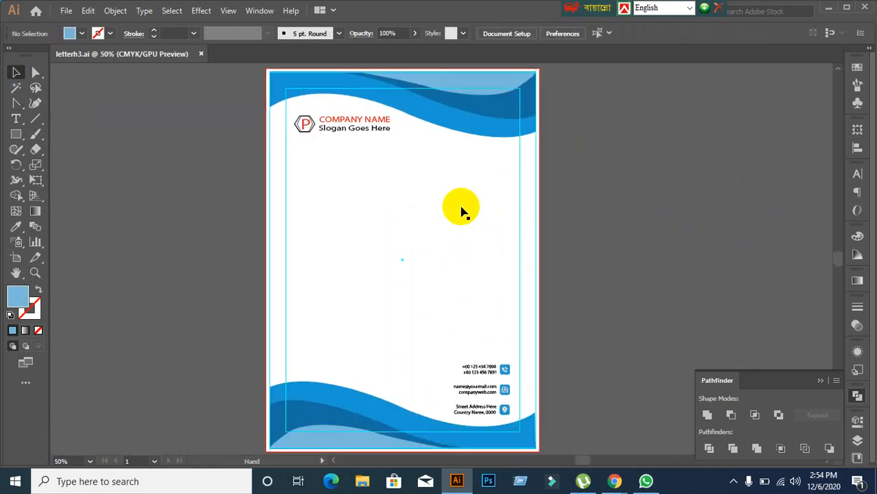
{"action": "scroll", "coordinate": [478, 192], "scroll_direction": "up", "scroll_amount": 1}
{"action": "scroll", "coordinate": [516, 196], "scroll_direction": "up", "scroll_amount": 1}
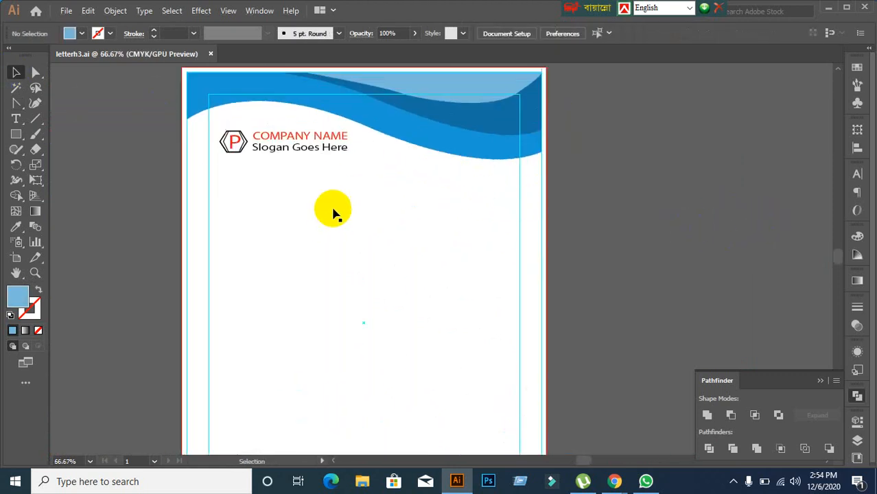
{"action": "scroll", "coordinate": [332, 216], "scroll_direction": "down", "scroll_amount": 1}
{"action": "left_click_drag", "start_coordinate": [325, 252], "coordinate": [301, 220]}
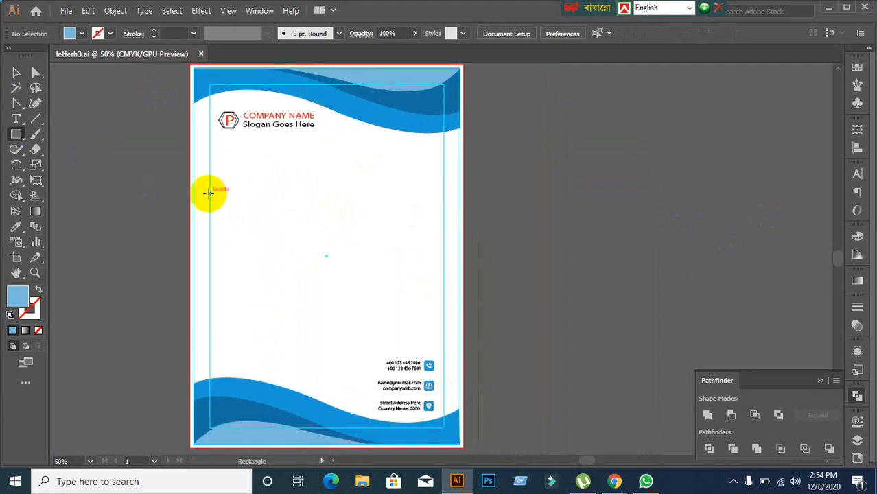
Step: Draw a wide light-blue rectangle across the middle of the page, reaching its right edge
{"action": "left_click_drag", "start_coordinate": [190, 194], "coordinate": [461, 297]}
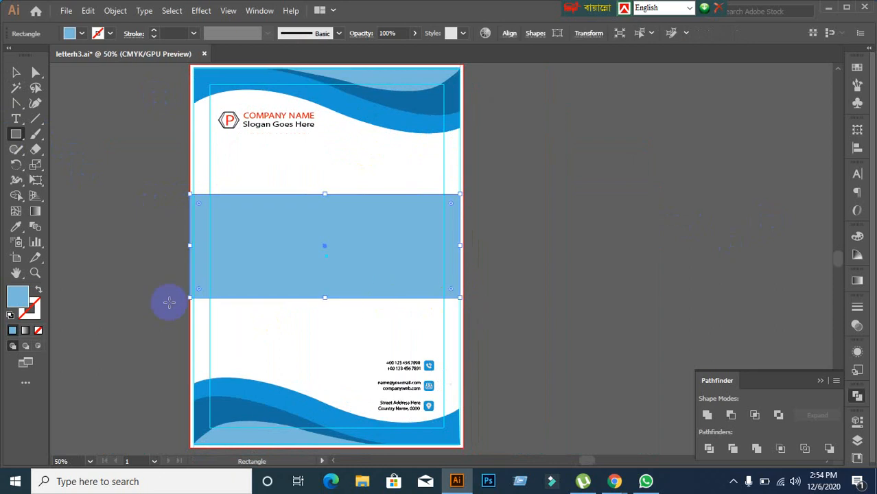
{"action": "scroll", "coordinate": [248, 327], "scroll_direction": "up", "scroll_amount": 1}
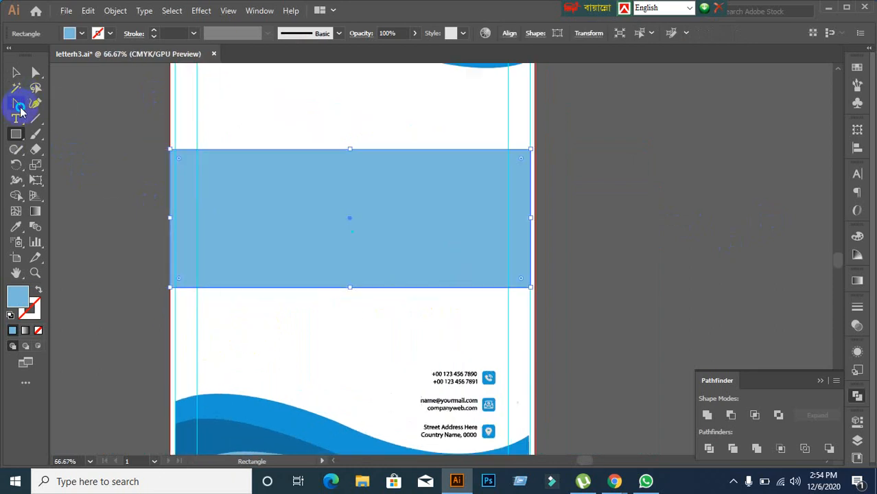
{"action": "left_click_drag", "start_coordinate": [20, 111], "coordinate": [49, 118]}
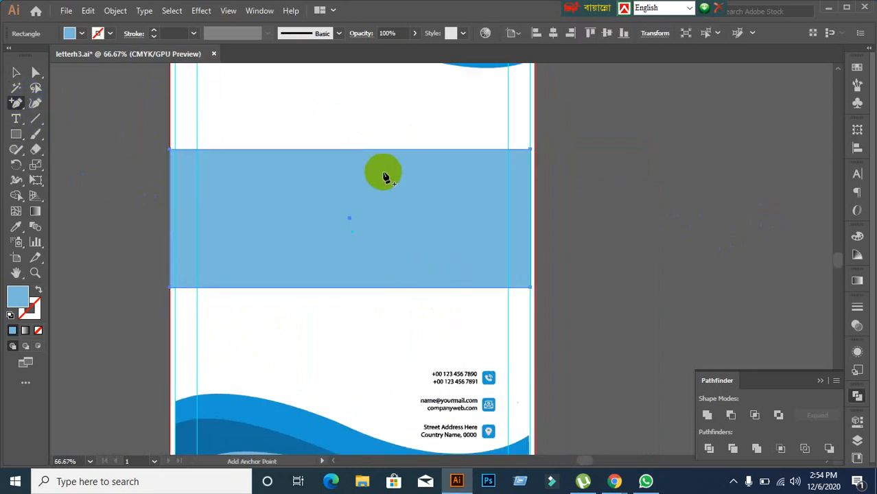
{"action": "scroll", "coordinate": [383, 177], "scroll_direction": "up", "scroll_amount": 1}
{"action": "scroll", "coordinate": [382, 177], "scroll_direction": "down", "scroll_amount": 1}
{"action": "left_click", "coordinate": [15, 72]}
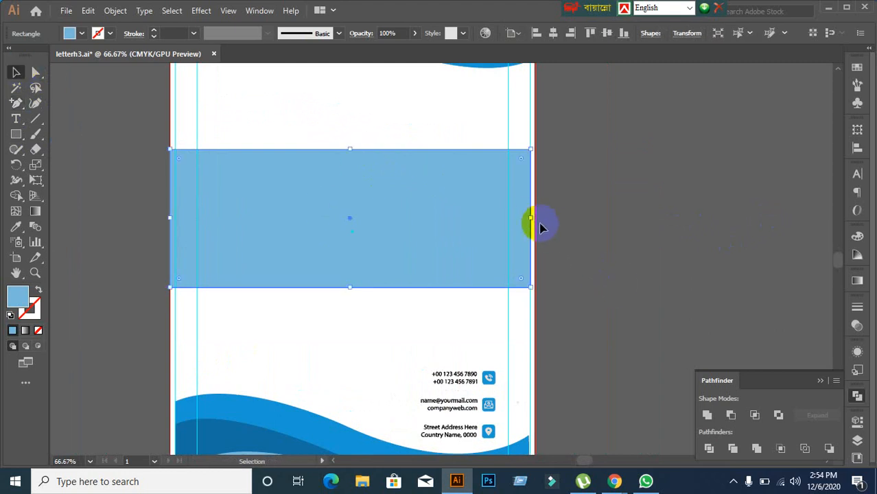
{"action": "left_click_drag", "start_coordinate": [534, 218], "coordinate": [534, 217]}
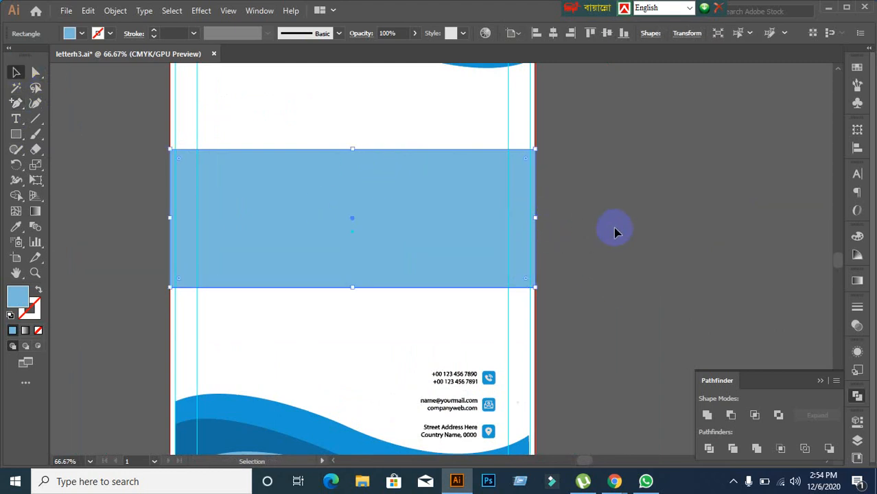
{"action": "left_click", "coordinate": [614, 231]}
{"action": "left_click", "coordinate": [419, 225]}
Step: Add an anchor at the rectangle's top centre and bend it into a wavy top edge
{"action": "left_click", "coordinate": [16, 103]}
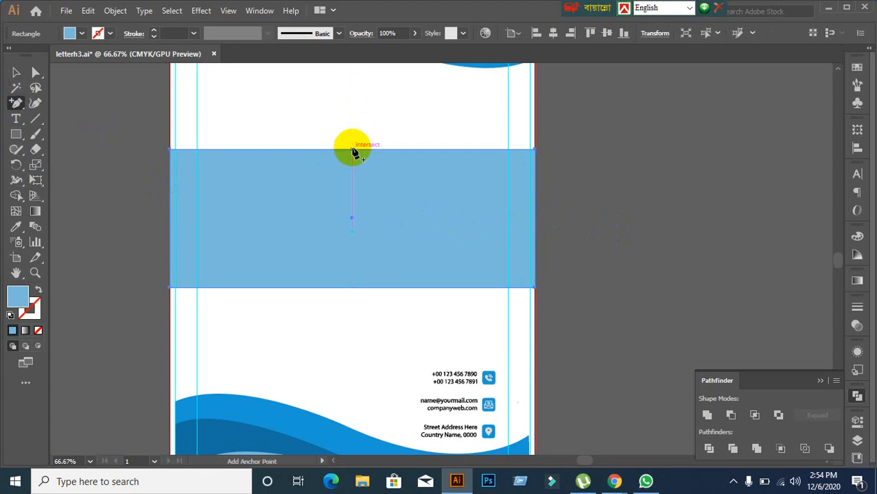
{"action": "left_click", "coordinate": [352, 149]}
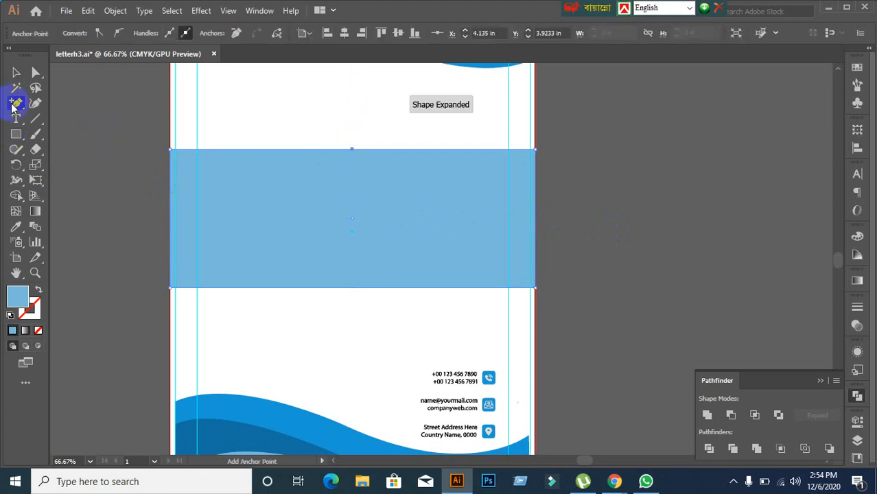
{"action": "left_click_drag", "start_coordinate": [13, 107], "coordinate": [106, 152]}
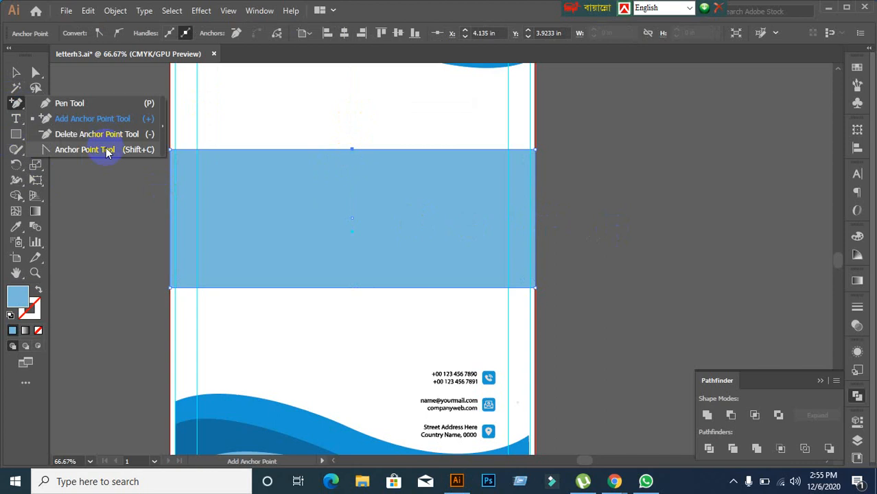
{"action": "left_click", "coordinate": [106, 151]}
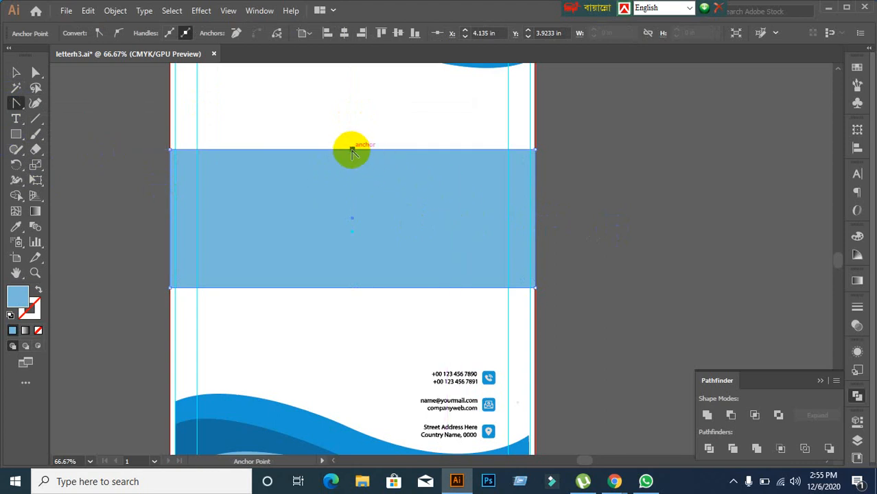
{"action": "left_click_drag", "start_coordinate": [352, 149], "coordinate": [454, 213]}
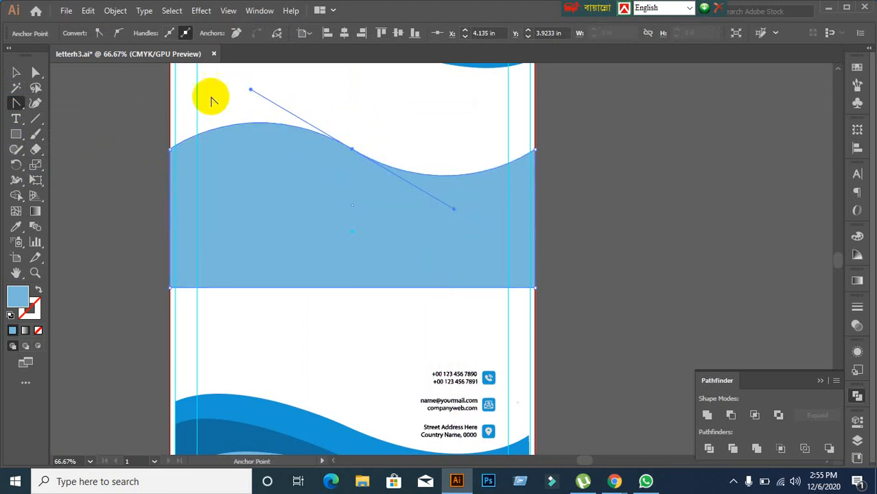
{"action": "left_click", "coordinate": [15, 73]}
{"action": "left_click", "coordinate": [113, 149]}
Step: Select the new light-blue wave shape, then switch back to the Google Meet call
{"action": "scroll", "coordinate": [171, 217], "scroll_direction": "up", "scroll_amount": 3}
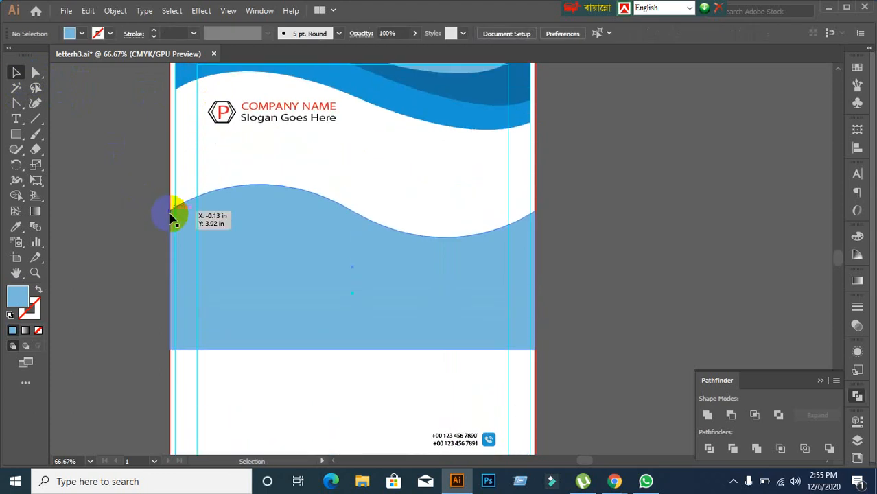
{"action": "left_click", "coordinate": [378, 283]}
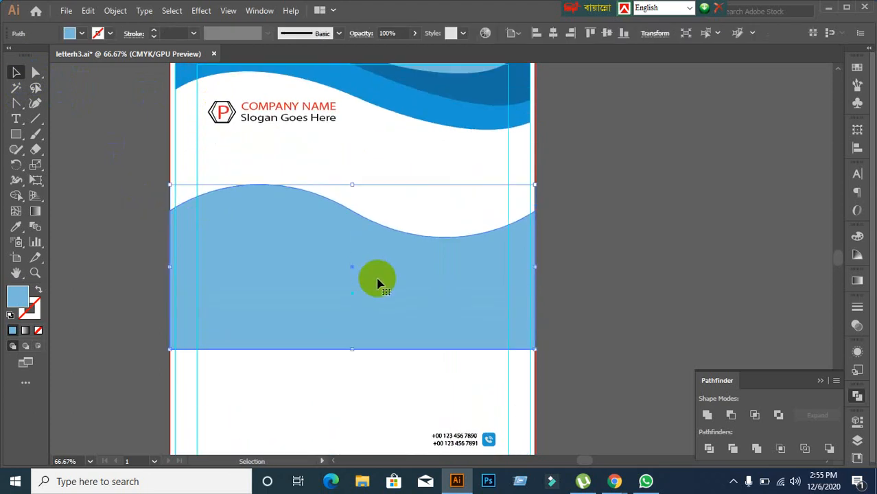
{"action": "mouse_move", "coordinate": [614, 480]}
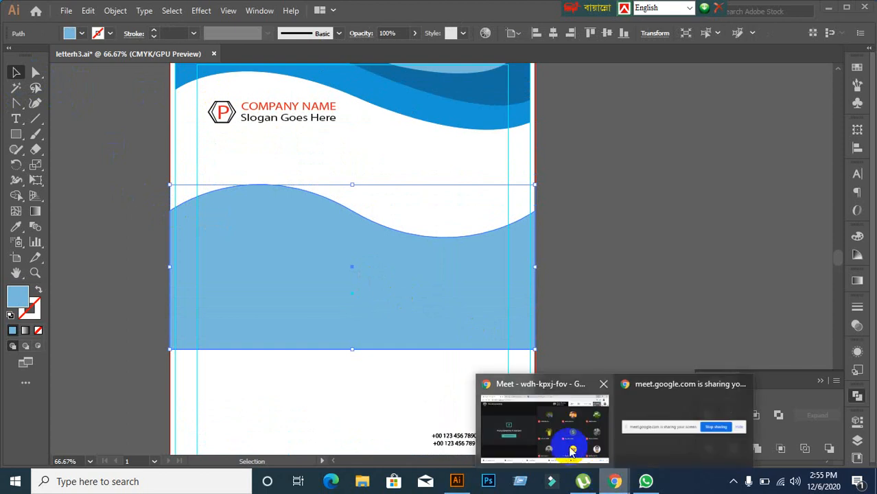
{"action": "left_click", "coordinate": [556, 420]}
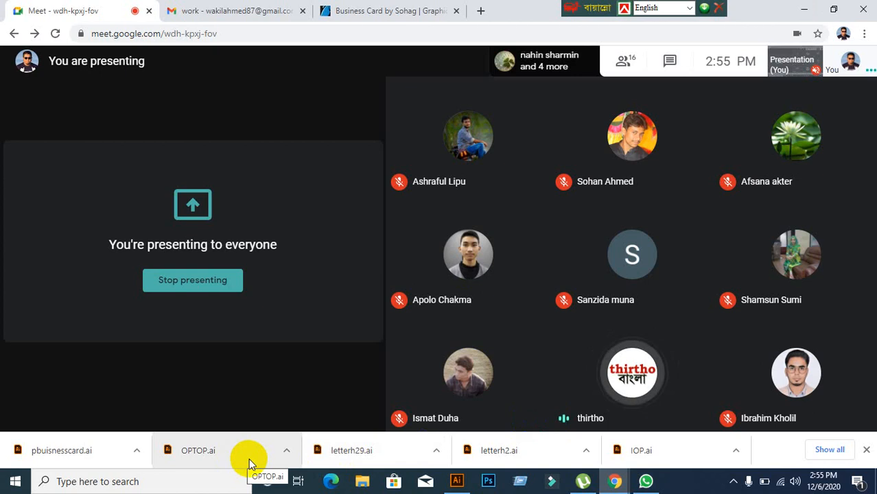
Step: Back in Illustrator, delete the light-blue wave from the middle of the letterhead
{"action": "left_click", "coordinate": [455, 480]}
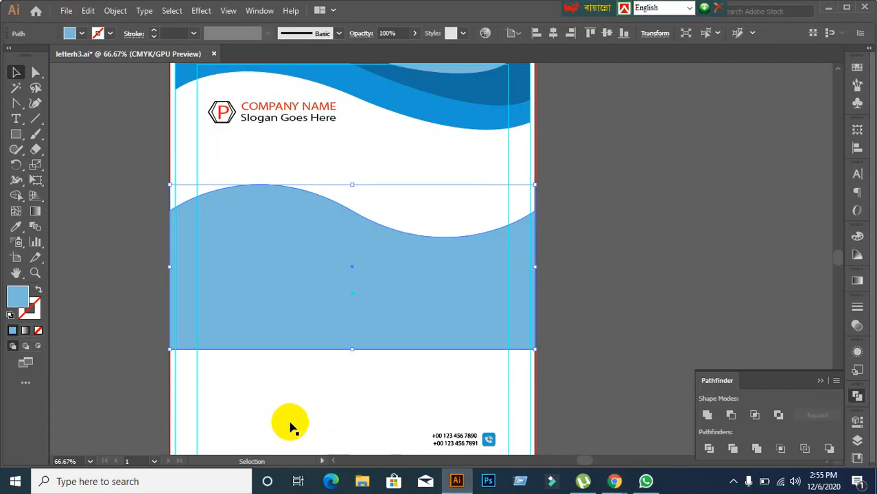
{"action": "left_click", "coordinate": [240, 333]}
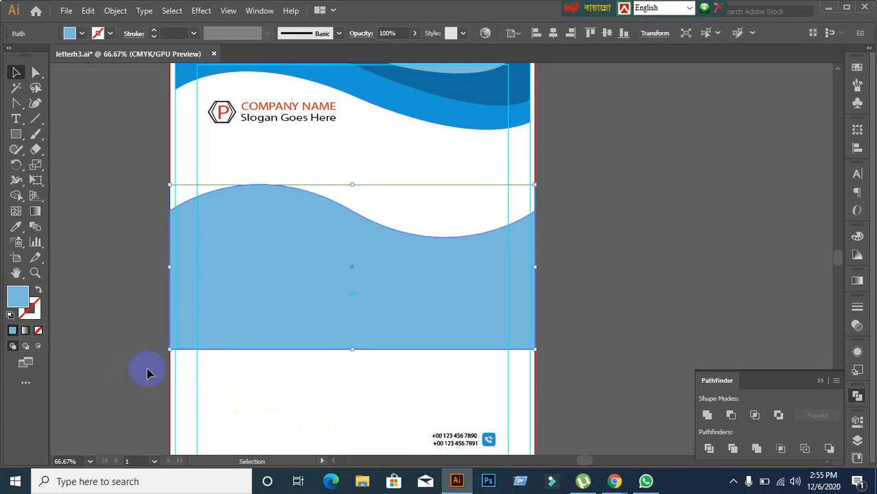
{"action": "scroll", "coordinate": [243, 349], "scroll_direction": "up", "scroll_amount": 1}
{"action": "scroll", "coordinate": [244, 348], "scroll_direction": "down", "scroll_amount": 5}
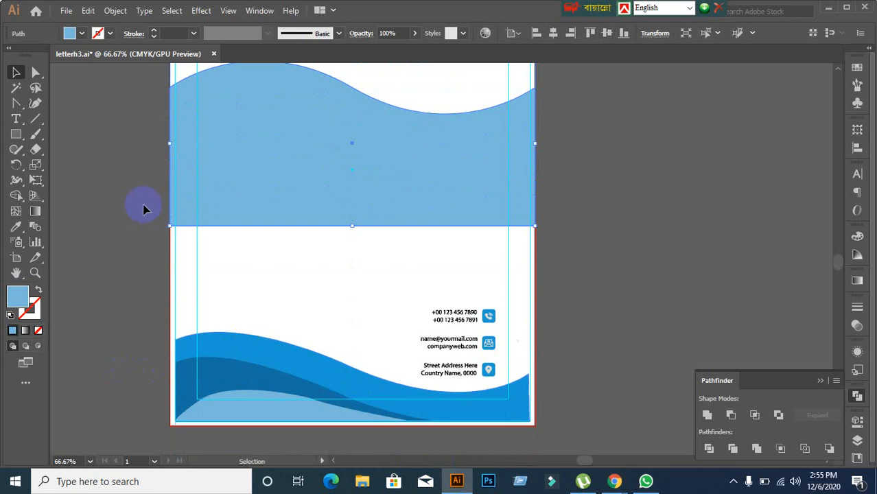
{"action": "scroll", "coordinate": [175, 250], "scroll_direction": "up", "scroll_amount": 4}
{"action": "scroll", "coordinate": [123, 268], "scroll_direction": "up", "scroll_amount": 2}
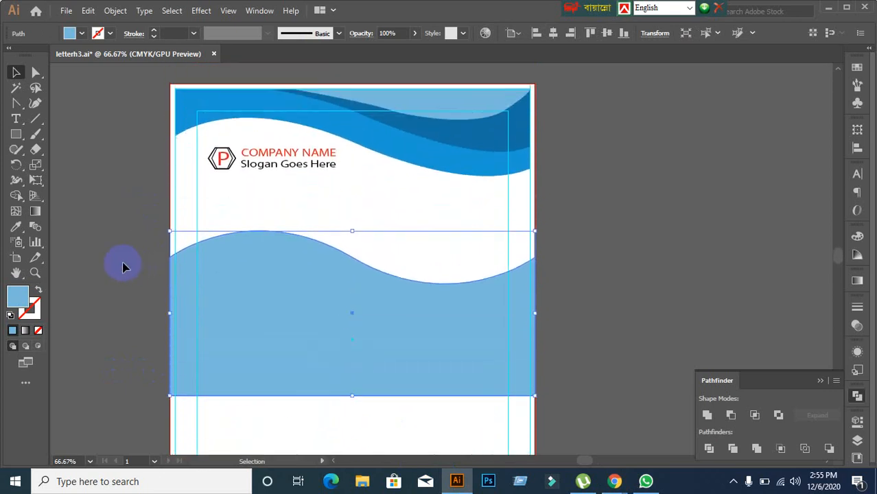
{"action": "left_click", "coordinate": [104, 274]}
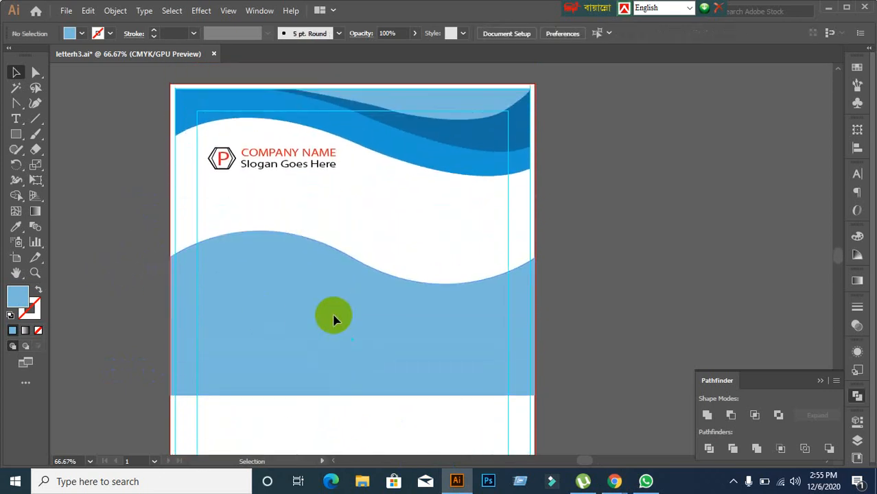
{"action": "scroll", "coordinate": [376, 333], "scroll_direction": "down", "scroll_amount": 1}
{"action": "left_click_drag", "start_coordinate": [540, 342], "coordinate": [548, 231]}
{"action": "left_click", "coordinate": [469, 230]}
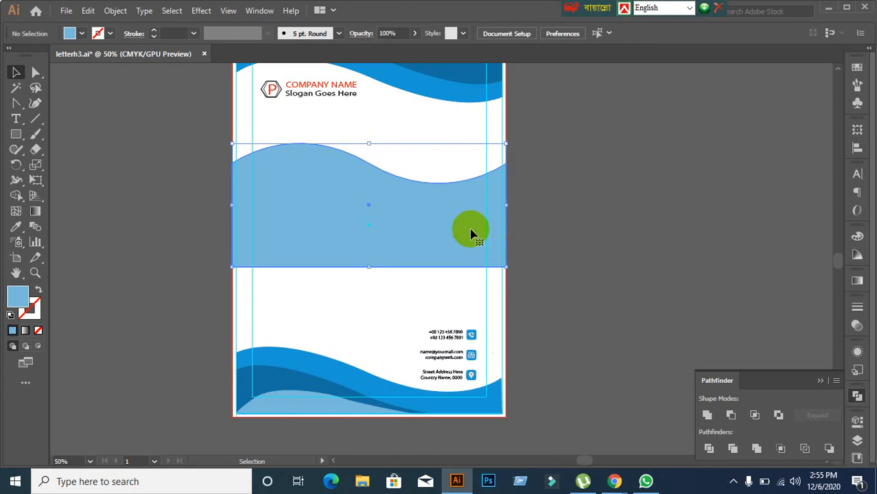
{"action": "key", "text": "Delete"}
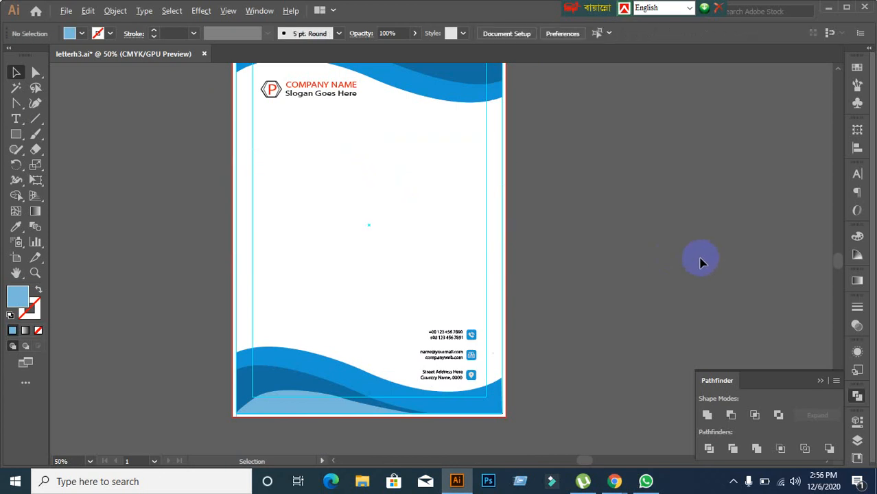
Step: Close letterh3 without saving and minimise Illustrator and Chrome to show the desktop
{"action": "scroll", "coordinate": [704, 262], "scroll_direction": "down", "scroll_amount": 1}
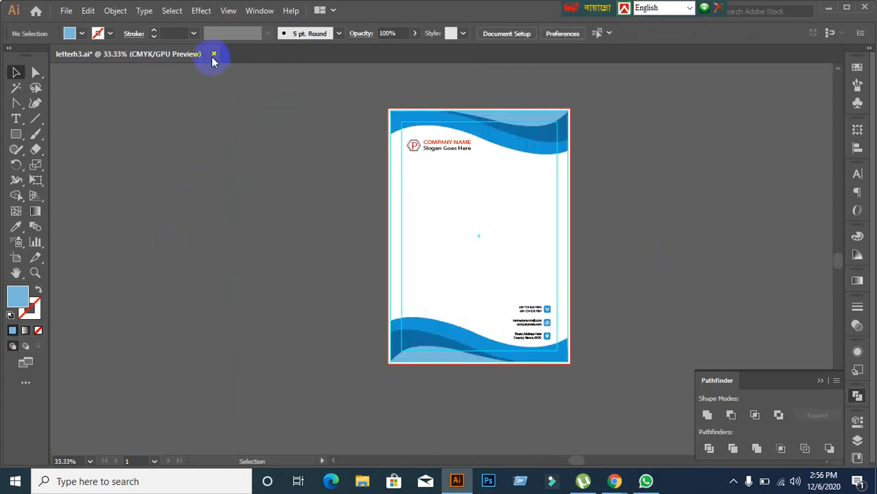
{"action": "scroll", "coordinate": [636, 221], "scroll_direction": "up", "scroll_amount": 1}
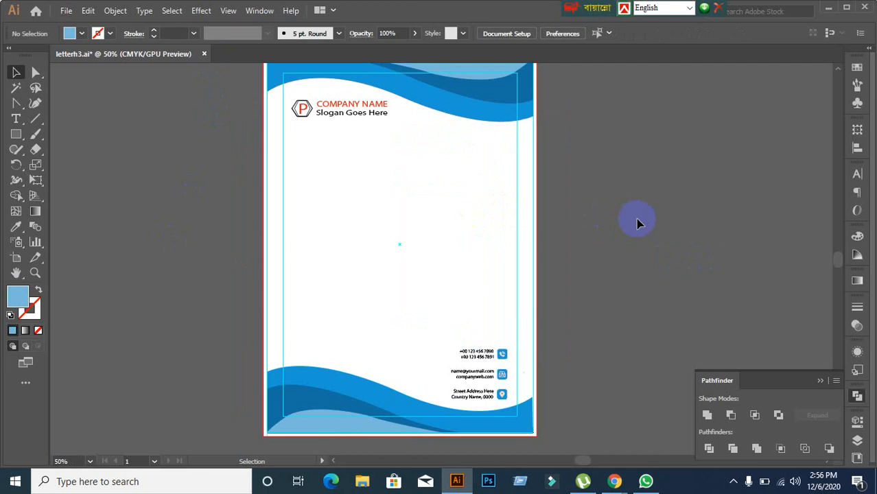
{"action": "left_click", "coordinate": [203, 53]}
{"action": "left_click", "coordinate": [504, 256]}
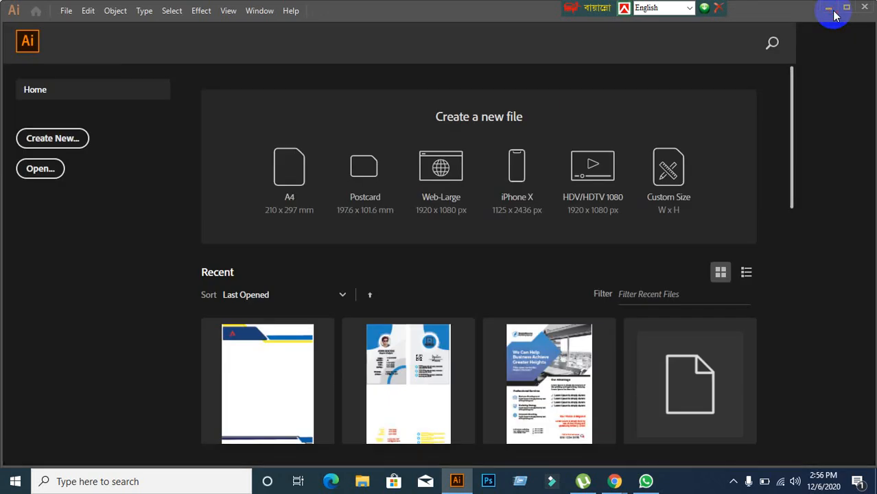
{"action": "left_click", "coordinate": [829, 9]}
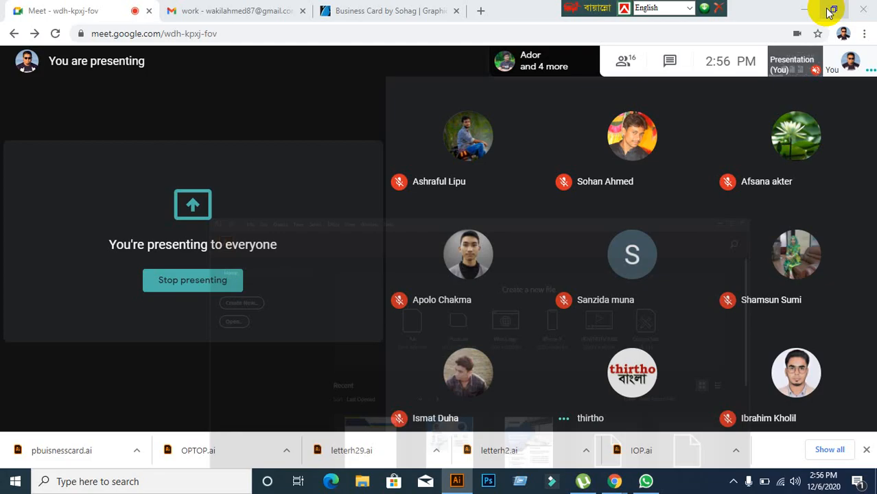
{"action": "left_click", "coordinate": [803, 10]}
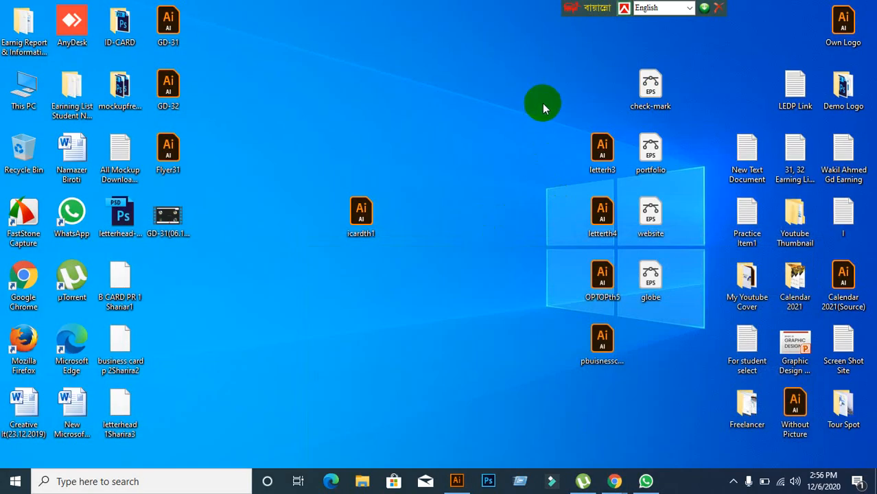
Step: Delete the letterh3 file from the desktop and open letterh4.ai in Illustrator
{"action": "left_click", "coordinate": [596, 165]}
{"action": "key", "text": "Delete"}
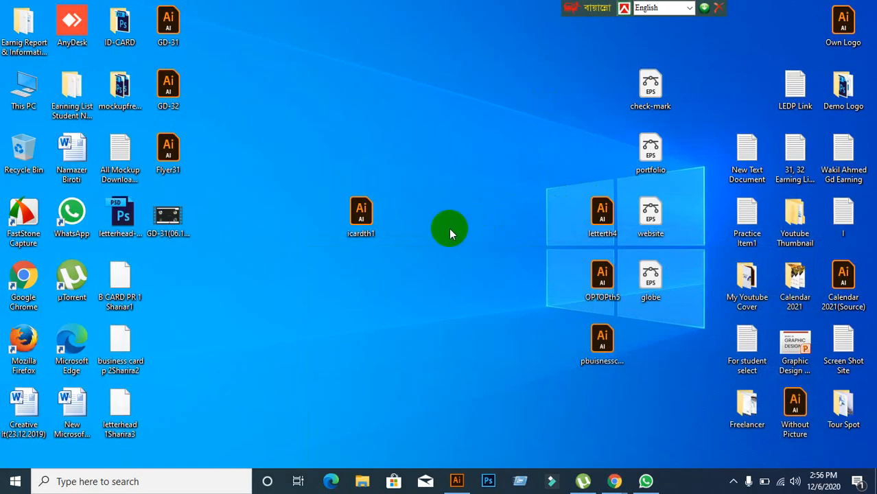
{"action": "left_click_drag", "start_coordinate": [601, 212], "coordinate": [415, 14]}
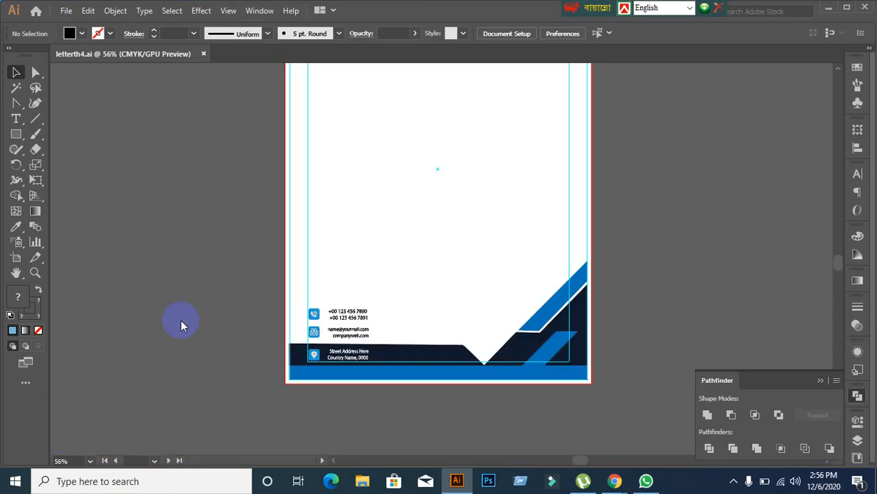
{"action": "scroll", "coordinate": [508, 277], "scroll_direction": "up", "scroll_amount": 5}
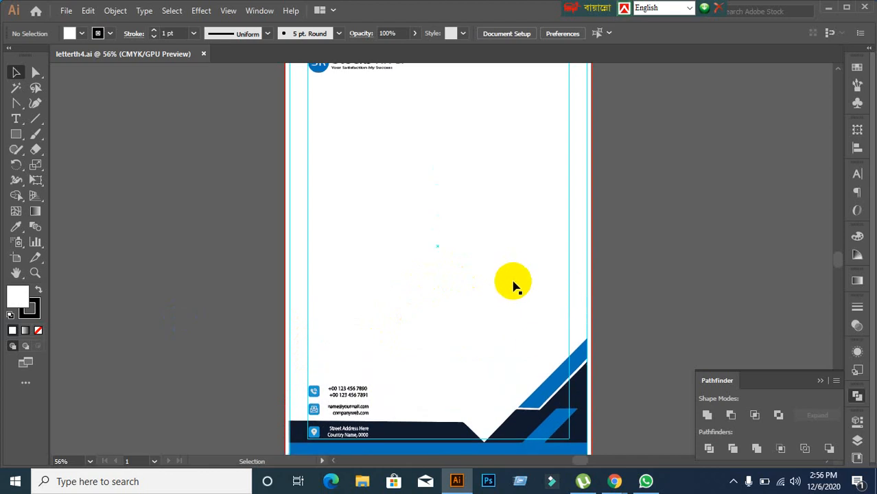
{"action": "scroll", "coordinate": [513, 283], "scroll_direction": "down", "scroll_amount": 2}
{"action": "scroll", "coordinate": [557, 402], "scroll_direction": "up", "scroll_amount": 2}
{"action": "scroll", "coordinate": [558, 411], "scroll_direction": "up", "scroll_amount": 3}
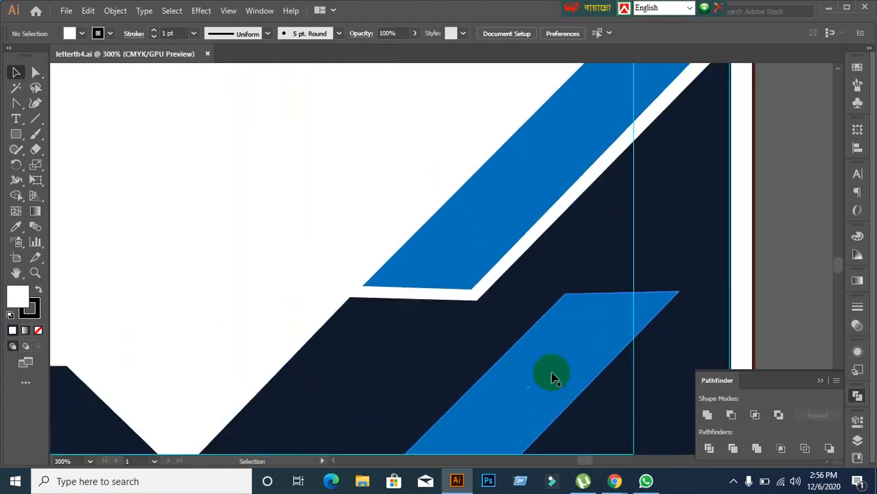
{"action": "scroll", "coordinate": [552, 376], "scroll_direction": "down", "scroll_amount": 2}
{"action": "key", "text": "space"}
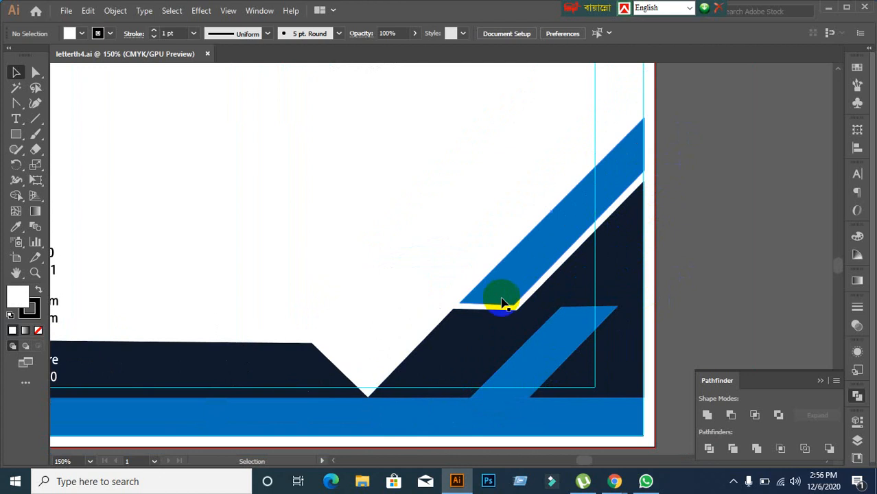
{"action": "scroll", "coordinate": [493, 325], "scroll_direction": "down", "scroll_amount": 1}
{"action": "scroll", "coordinate": [397, 378], "scroll_direction": "down", "scroll_amount": 2}
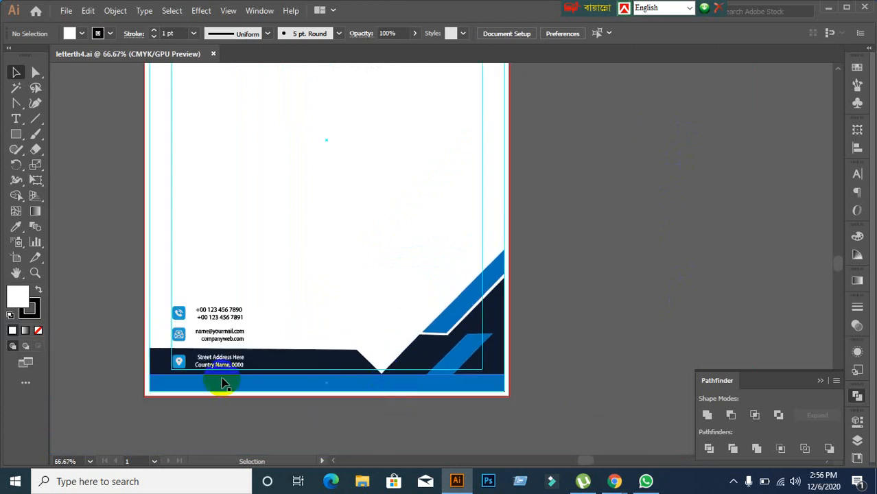
{"action": "scroll", "coordinate": [479, 370], "scroll_direction": "up", "scroll_amount": 1}
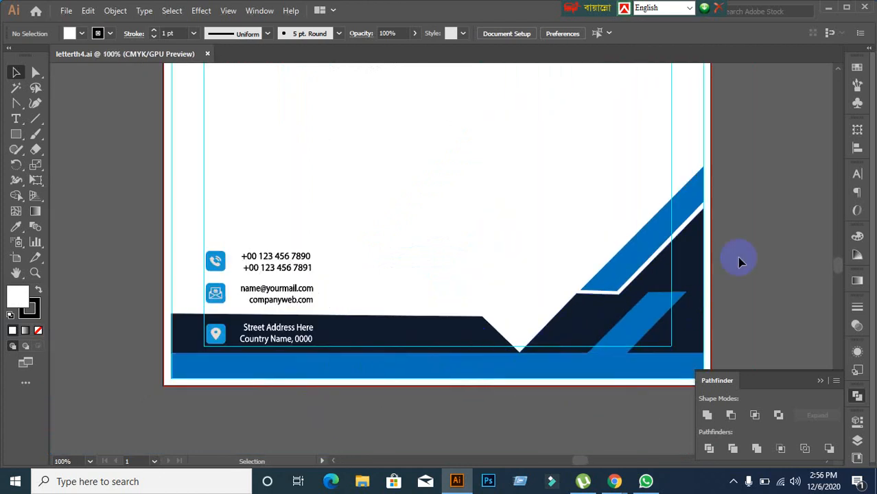
{"action": "scroll", "coordinate": [746, 254], "scroll_direction": "down", "scroll_amount": 1}
{"action": "left_click_drag", "start_coordinate": [755, 230], "coordinate": [511, 245]}
{"action": "scroll", "coordinate": [494, 243], "scroll_direction": "up", "scroll_amount": 3}
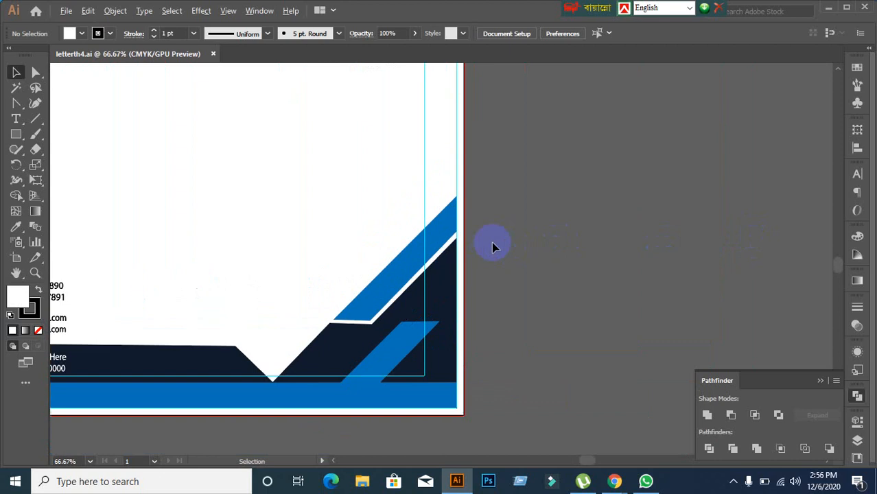
{"action": "left_click", "coordinate": [446, 200]}
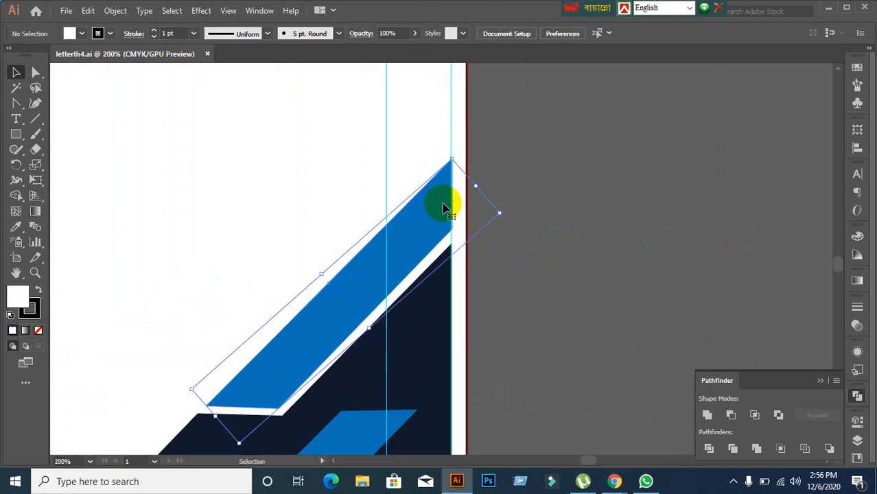
{"action": "left_click", "coordinate": [562, 195]}
{"action": "left_click", "coordinate": [417, 248]}
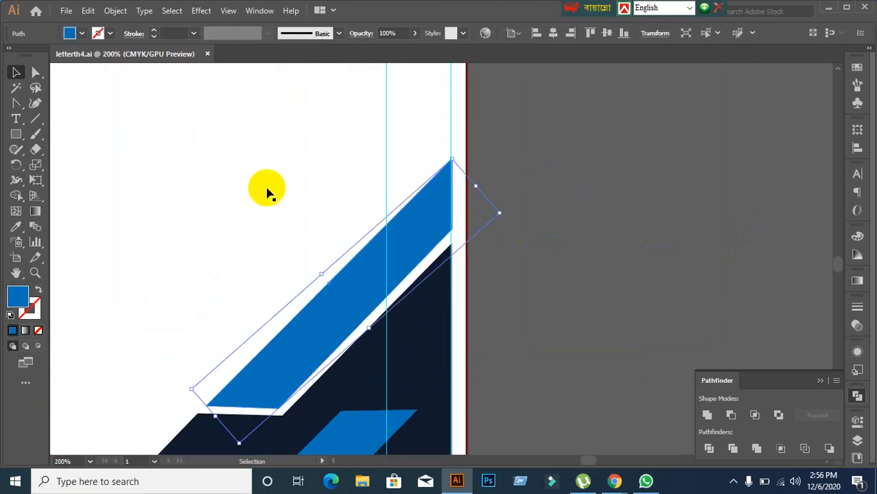
{"action": "left_click", "coordinate": [33, 73]}
{"action": "left_click", "coordinate": [599, 186]}
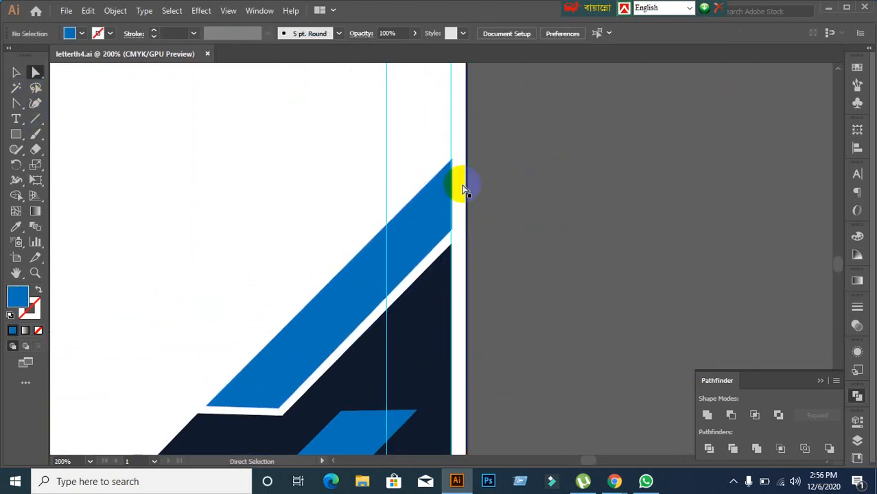
{"action": "left_click", "coordinate": [450, 167]}
{"action": "left_click", "coordinate": [452, 162]}
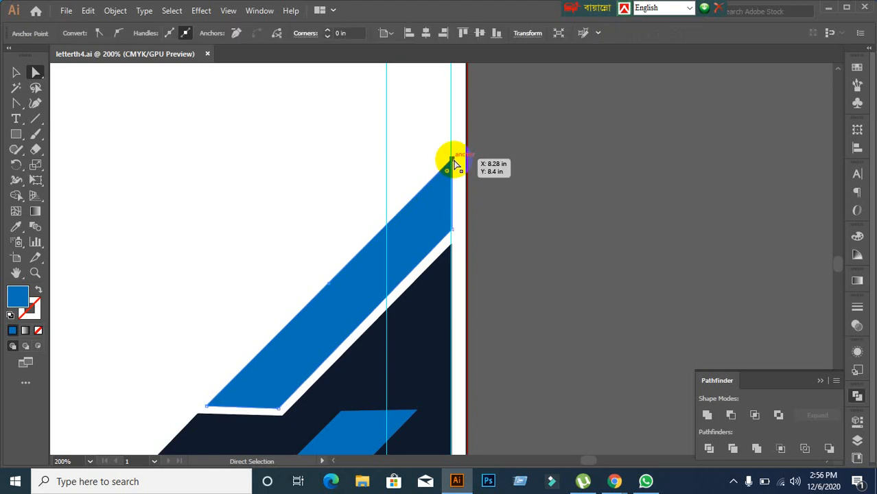
{"action": "left_click_drag", "start_coordinate": [453, 163], "coordinate": [466, 145]}
{"action": "left_click", "coordinate": [452, 231]}
{"action": "left_click_drag", "start_coordinate": [453, 234], "coordinate": [467, 218]}
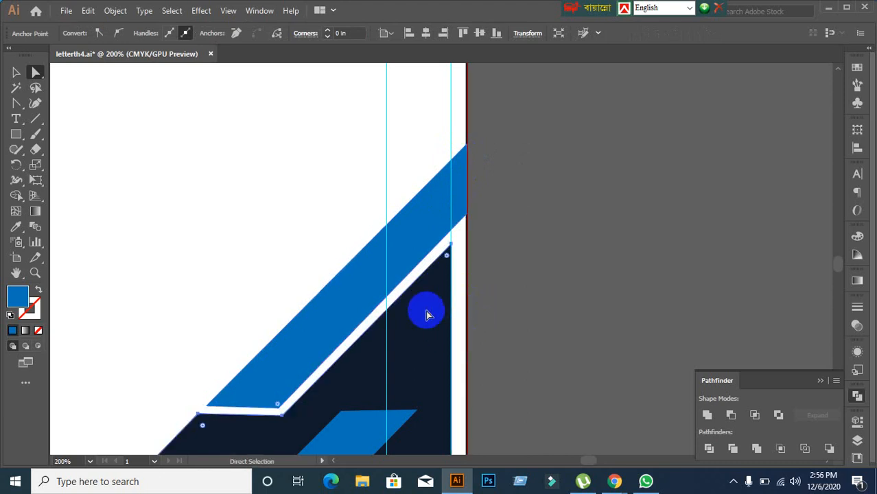
{"action": "left_click", "coordinate": [446, 252]}
{"action": "left_click_drag", "start_coordinate": [446, 253], "coordinate": [466, 232]}
{"action": "scroll", "coordinate": [532, 318], "scroll_direction": "down", "scroll_amount": 3}
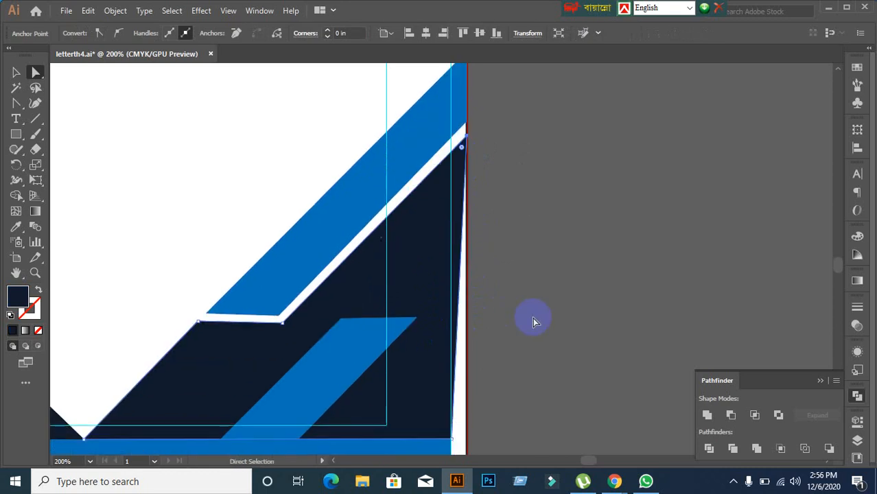
{"action": "scroll", "coordinate": [534, 320], "scroll_direction": "down", "scroll_amount": 4}
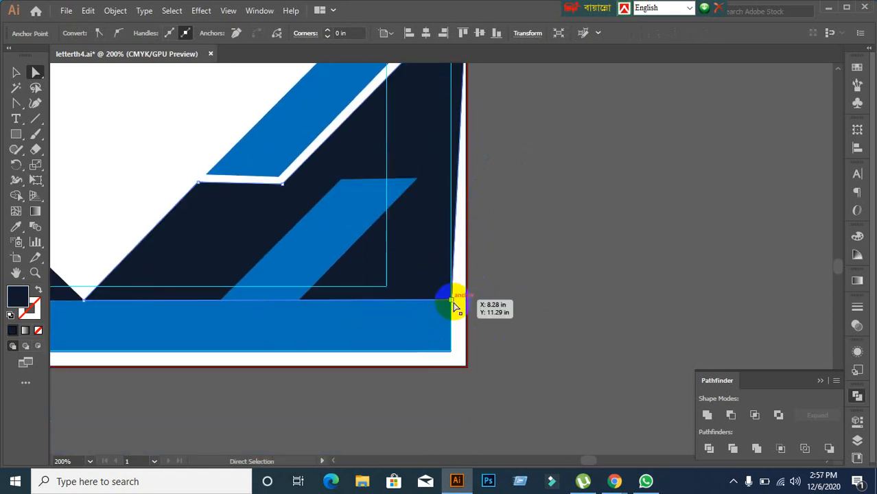
{"action": "left_click_drag", "start_coordinate": [452, 302], "coordinate": [466, 301]}
{"action": "left_click", "coordinate": [405, 345]}
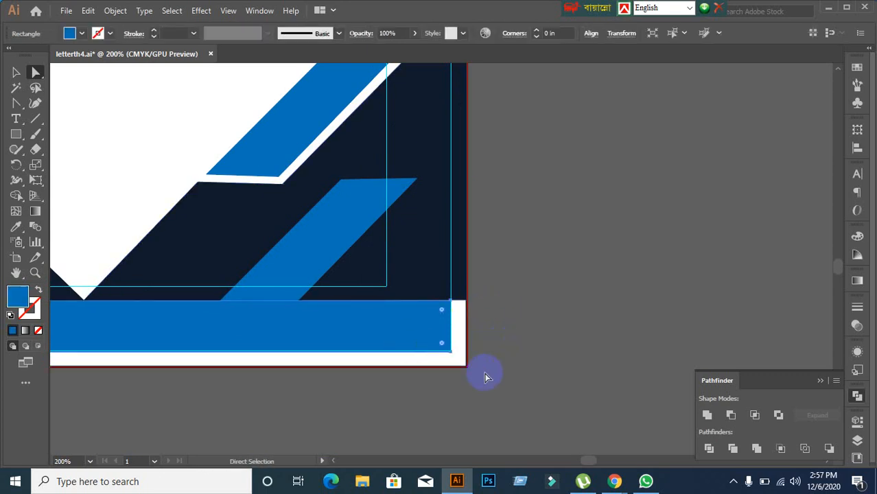
{"action": "scroll", "coordinate": [486, 373], "scroll_direction": "up", "scroll_amount": 2}
{"action": "scroll", "coordinate": [488, 375], "scroll_direction": "down", "scroll_amount": 3}
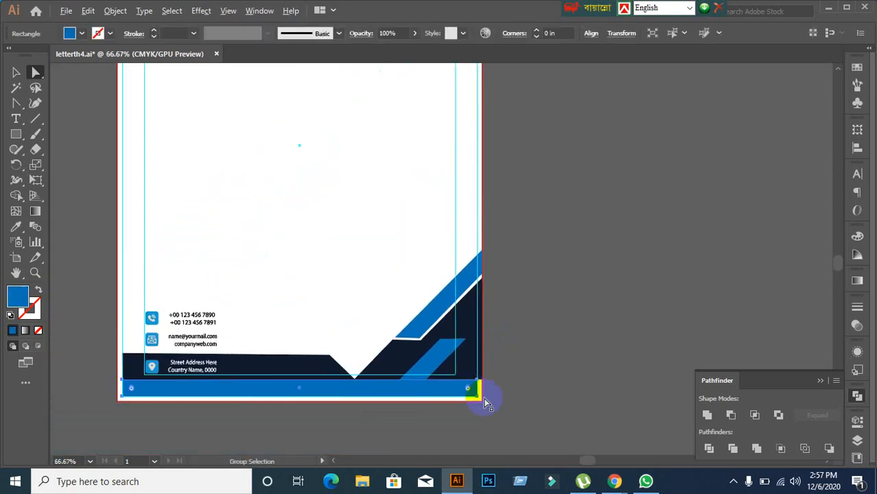
{"action": "scroll", "coordinate": [162, 310], "scroll_direction": "up", "scroll_amount": 3}
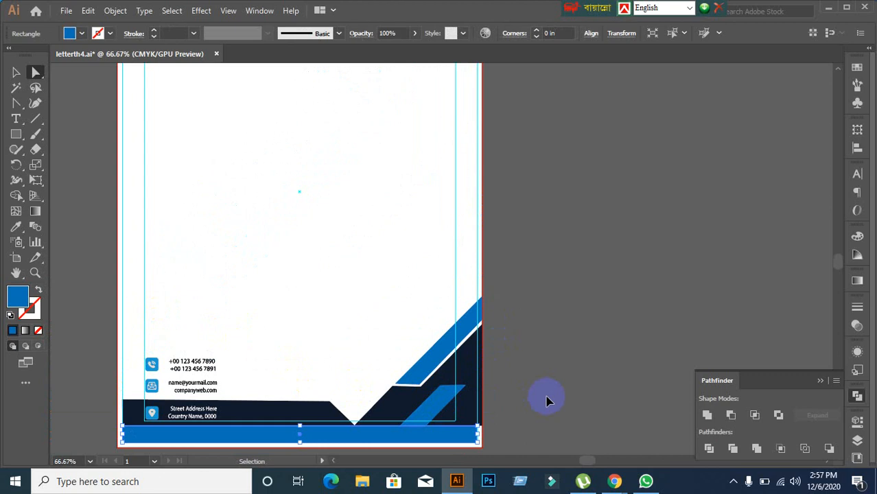
{"action": "key", "text": "ctrl+z"}
{"action": "key", "text": "ctrl+z"}
{"action": "key", "text": "ctrl+z"}
{"action": "key", "text": "ctrl+z"}
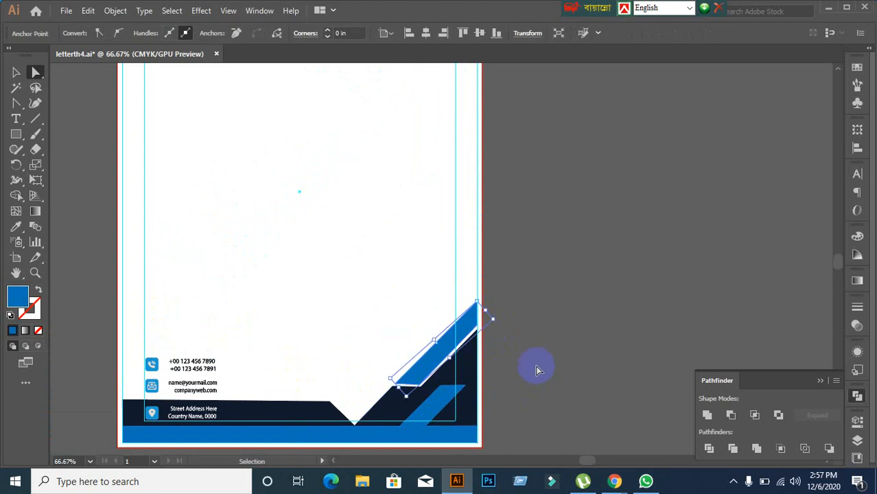
{"action": "scroll", "coordinate": [514, 233], "scroll_direction": "down", "scroll_amount": 2}
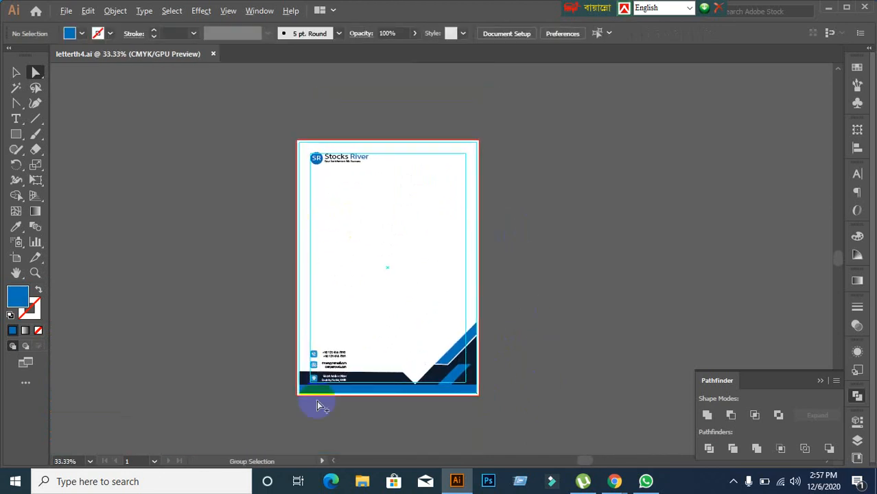
{"action": "scroll", "coordinate": [317, 409], "scroll_direction": "up", "scroll_amount": 2}
{"action": "scroll", "coordinate": [316, 362], "scroll_direction": "up", "scroll_amount": 1}
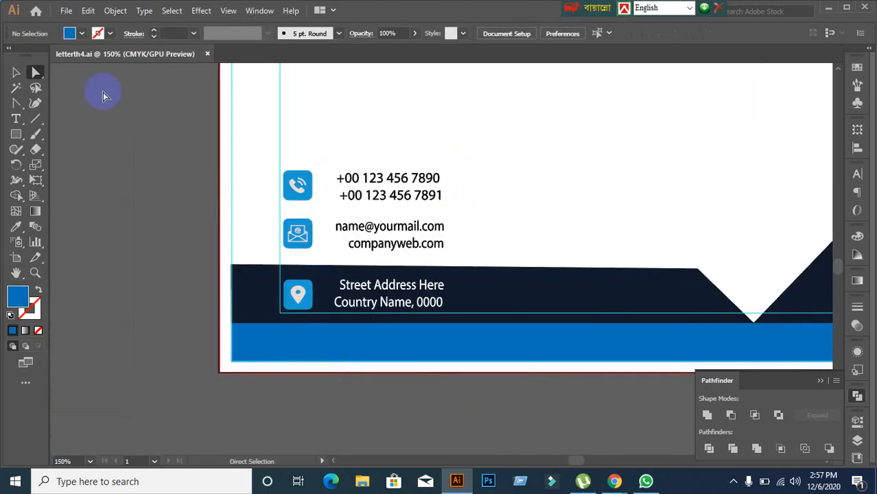
Step: Select the Street Address and Country Name text group in the footer, zooming in on it
{"action": "left_click", "coordinate": [15, 72]}
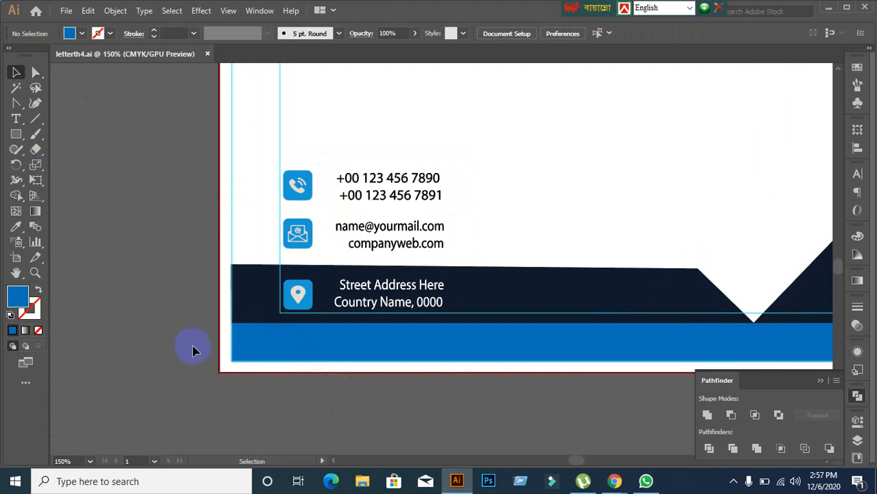
{"action": "left_click", "coordinate": [331, 286]}
{"action": "key", "text": "ctrl+plus"}
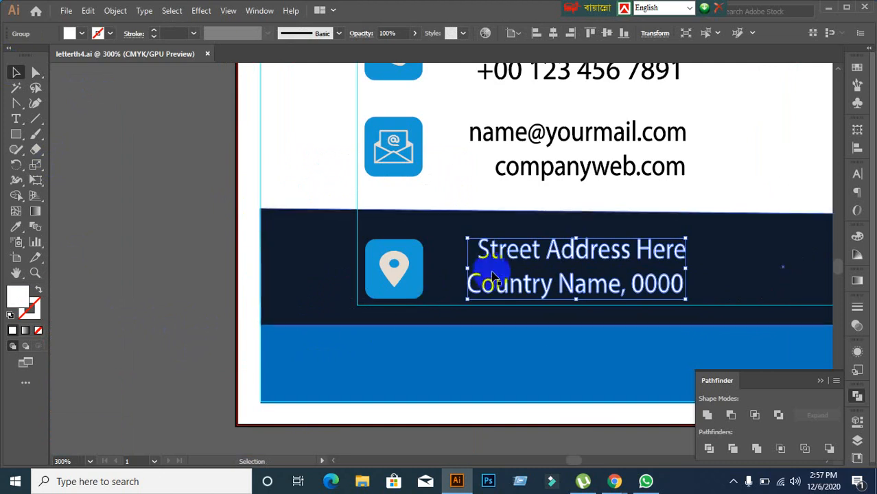
{"action": "left_click", "coordinate": [193, 291]}
{"action": "left_click", "coordinate": [490, 257]}
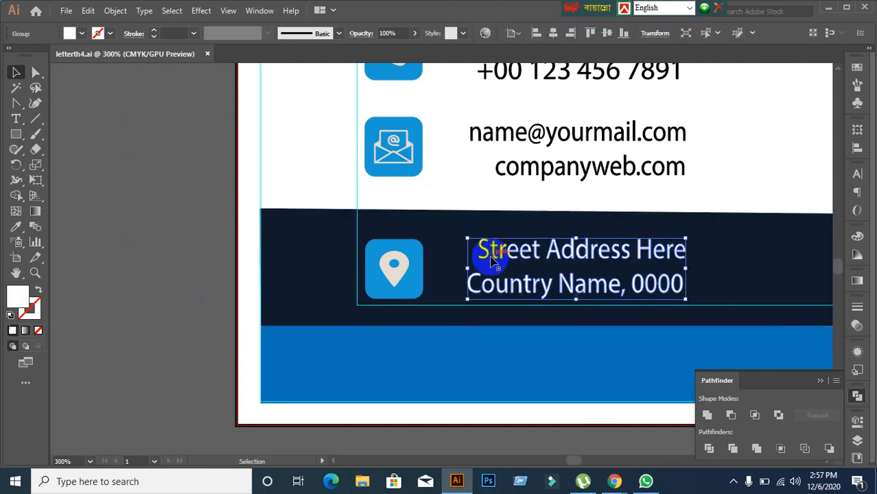
{"action": "left_click", "coordinate": [539, 302]}
{"action": "left_click", "coordinate": [484, 290]}
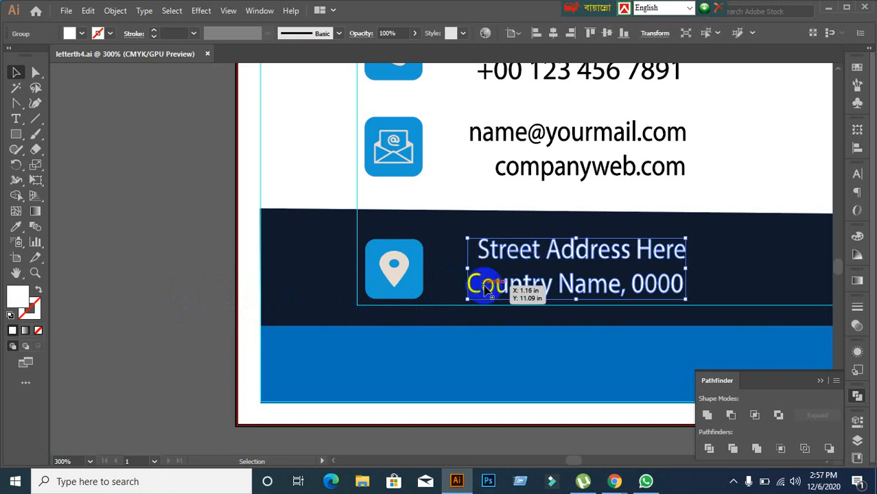
Step: Ungroup the address text so individual pieces can be selected
{"action": "right_click", "coordinate": [484, 290]}
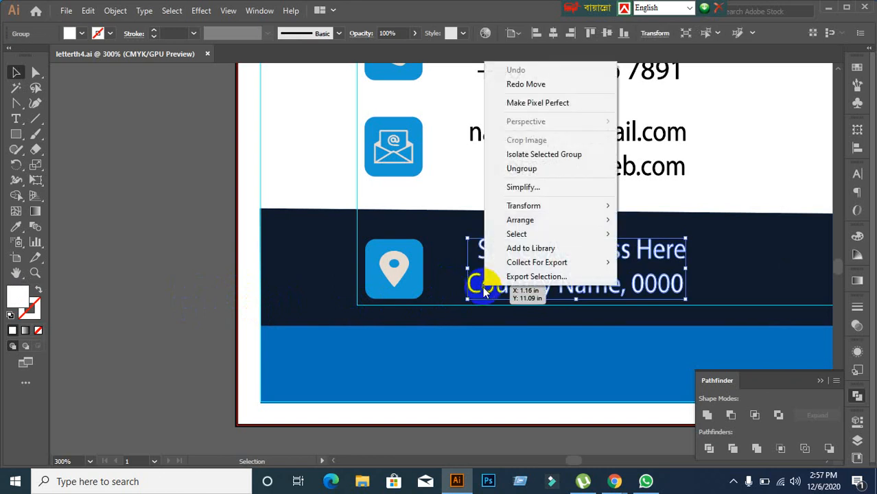
{"action": "left_click", "coordinate": [521, 176]}
{"action": "left_click", "coordinate": [221, 260]}
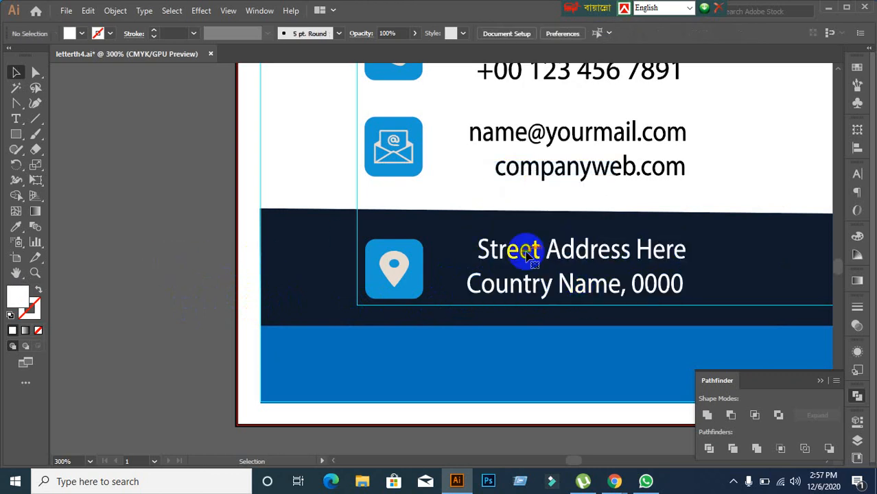
{"action": "left_click", "coordinate": [503, 261]}
{"action": "left_click", "coordinate": [233, 282]}
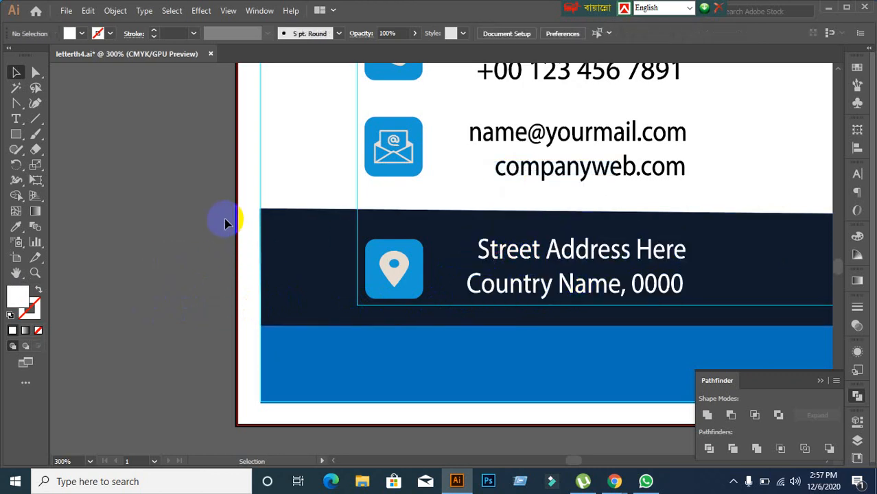
Step: Inspect the navy and blue footer bands and individual letters of the address
{"action": "left_click", "coordinate": [271, 309]}
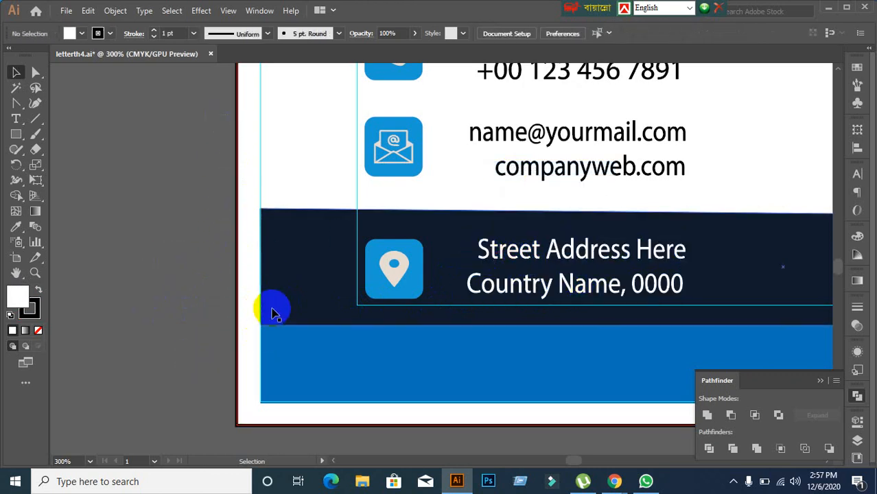
{"action": "left_click", "coordinate": [292, 388], "text": "shift"}
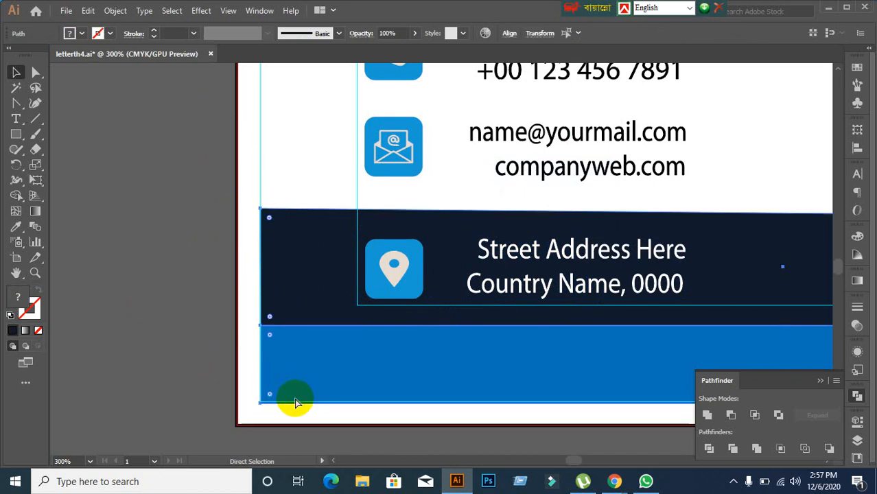
{"action": "left_click", "coordinate": [254, 366]}
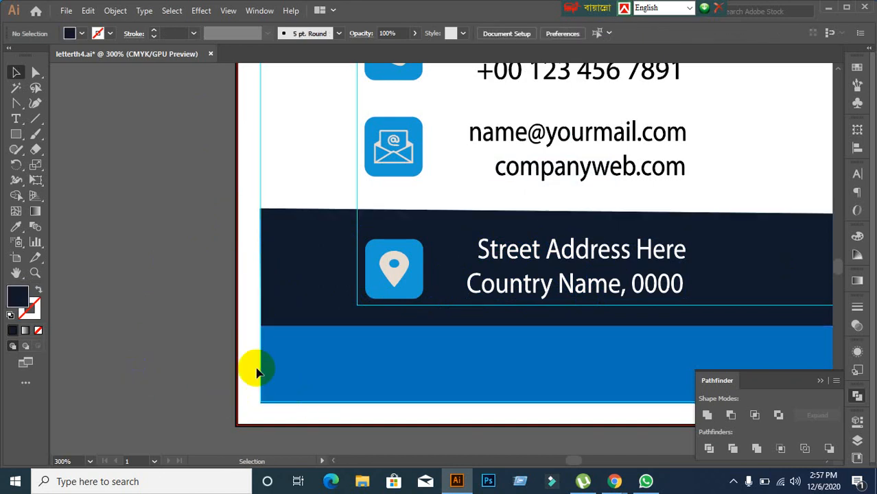
{"action": "left_click", "coordinate": [513, 261]}
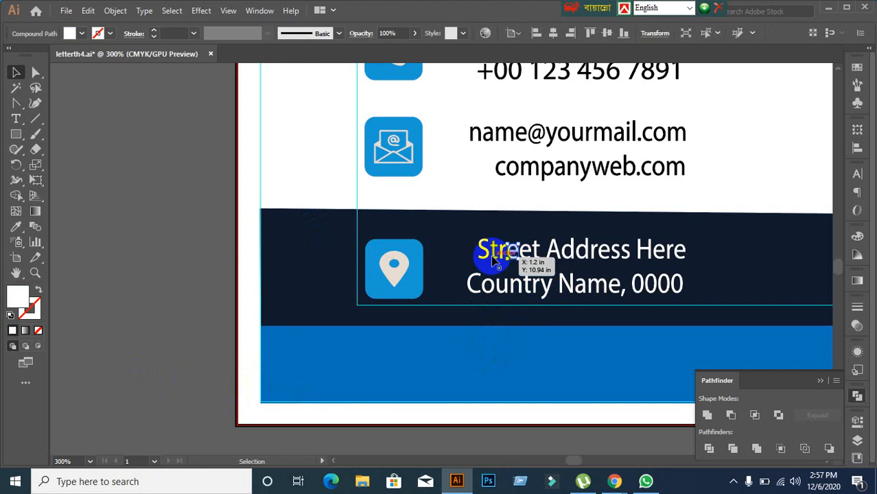
{"action": "left_click", "coordinate": [492, 257]}
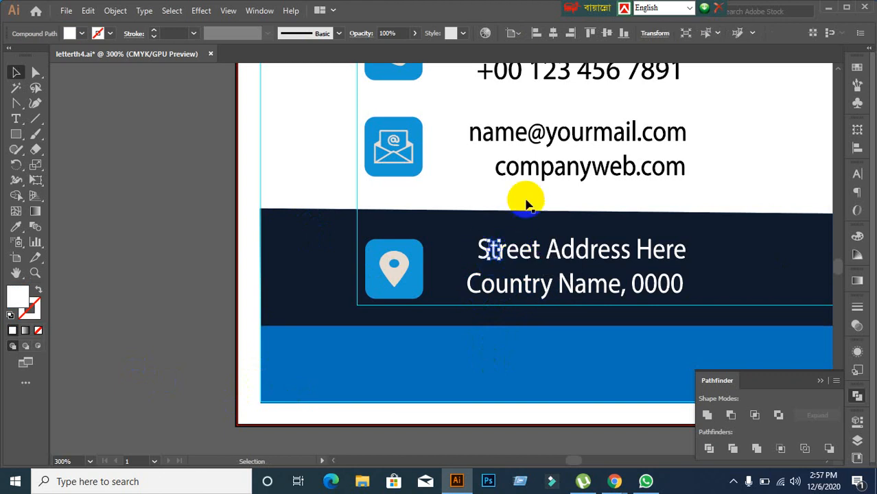
Step: Check the email and website text group's actions, leaving it unchanged
{"action": "left_click", "coordinate": [528, 171]}
{"action": "right_click", "coordinate": [528, 172]}
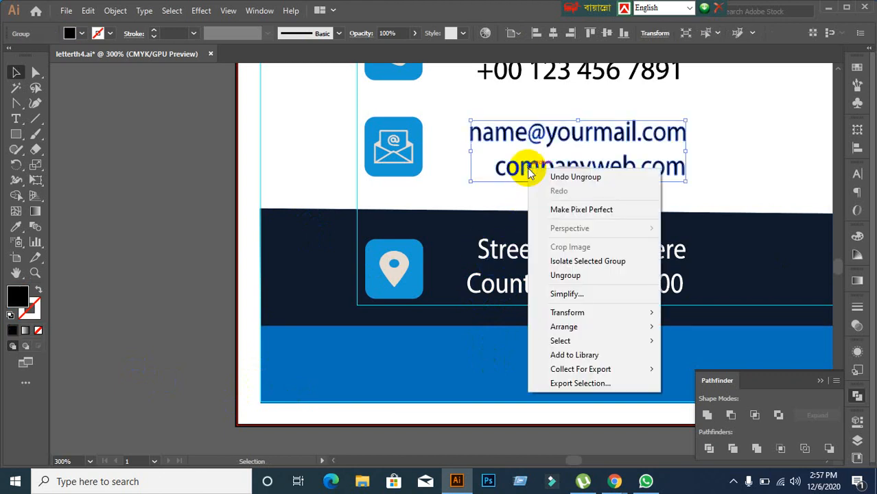
{"action": "left_click", "coordinate": [445, 202]}
{"action": "scroll", "coordinate": [525, 205], "scroll_direction": "down", "scroll_amount": 1}
{"action": "left_click_drag", "start_coordinate": [525, 206], "coordinate": [474, 353]}
{"action": "left_click", "coordinate": [512, 336]}
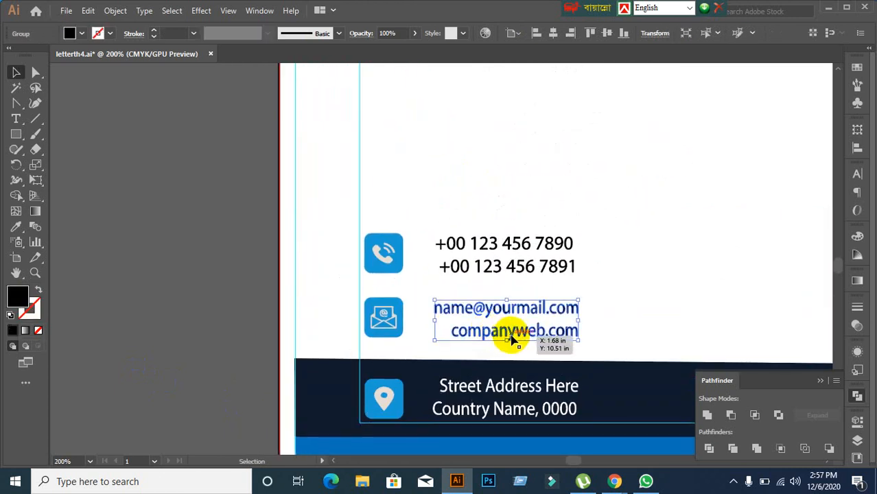
{"action": "left_click", "coordinate": [662, 281]}
{"action": "scroll", "coordinate": [660, 278], "scroll_direction": "down", "scroll_amount": 1}
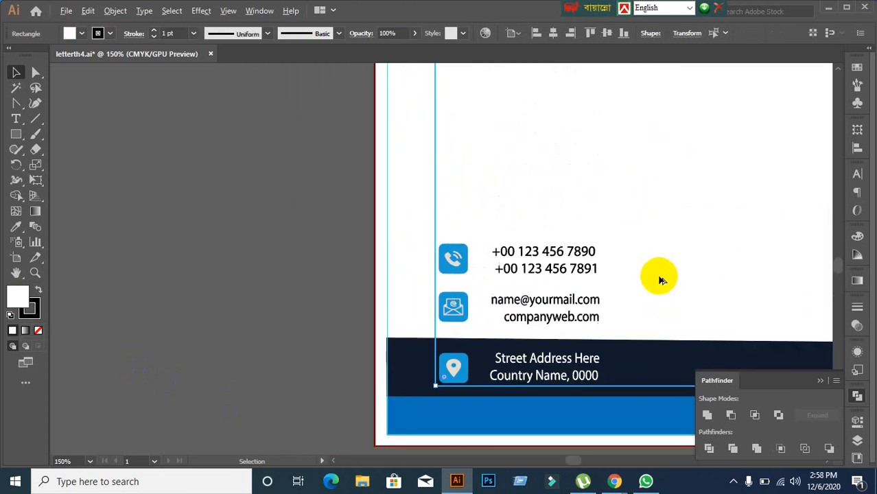
{"action": "left_click", "coordinate": [588, 300]}
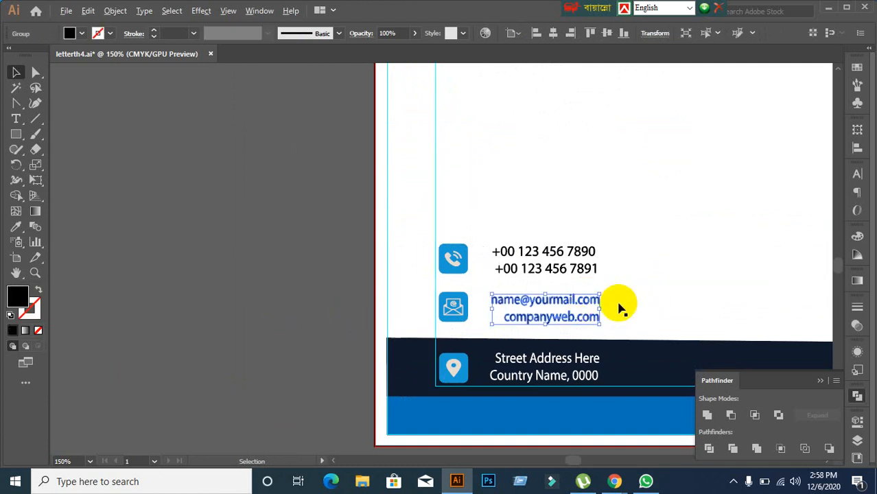
{"action": "right_click", "coordinate": [540, 313]}
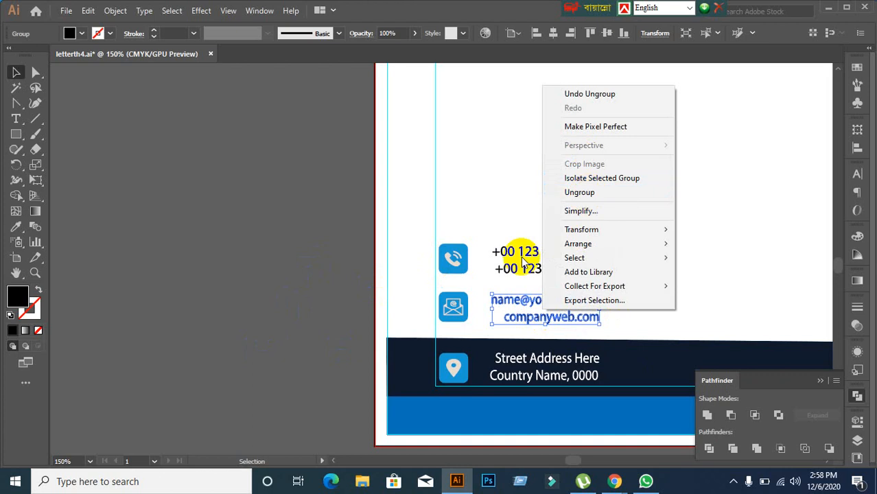
{"action": "left_click", "coordinate": [336, 298]}
{"action": "scroll", "coordinate": [672, 227], "scroll_direction": "down", "scroll_amount": 2}
{"action": "left_click_drag", "start_coordinate": [661, 184], "coordinate": [402, 405]}
{"action": "scroll", "coordinate": [392, 276], "scroll_direction": "up", "scroll_amount": 1}
{"action": "scroll", "coordinate": [368, 159], "scroll_direction": "up", "scroll_amount": 2}
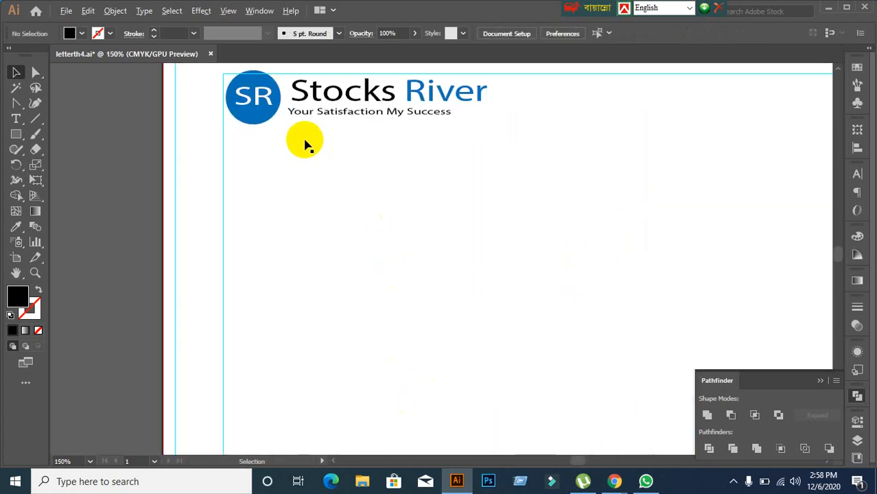
{"action": "scroll", "coordinate": [309, 132], "scroll_direction": "up", "scroll_amount": 2}
{"action": "scroll", "coordinate": [393, 226], "scroll_direction": "down", "scroll_amount": 2}
{"action": "scroll", "coordinate": [425, 333], "scroll_direction": "down", "scroll_amount": 1}
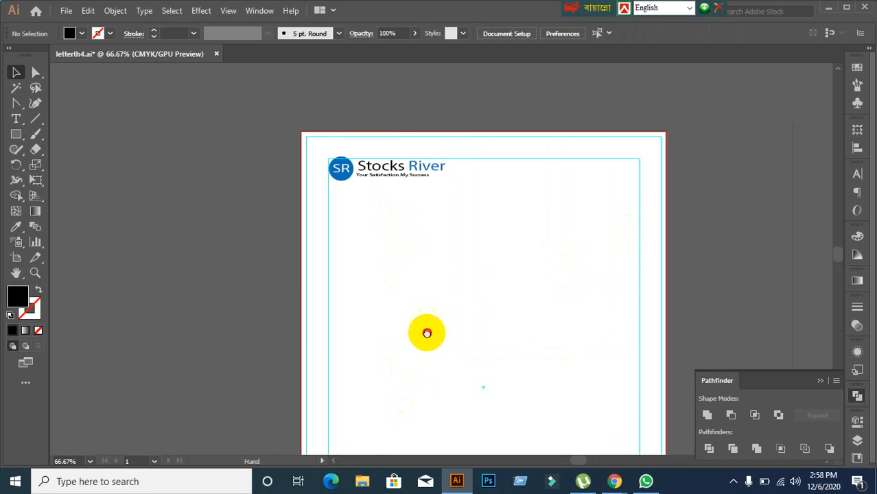
{"action": "scroll", "coordinate": [486, 275], "scroll_direction": "down", "scroll_amount": 4}
{"action": "scroll", "coordinate": [374, 307], "scroll_direction": "up", "scroll_amount": 2}
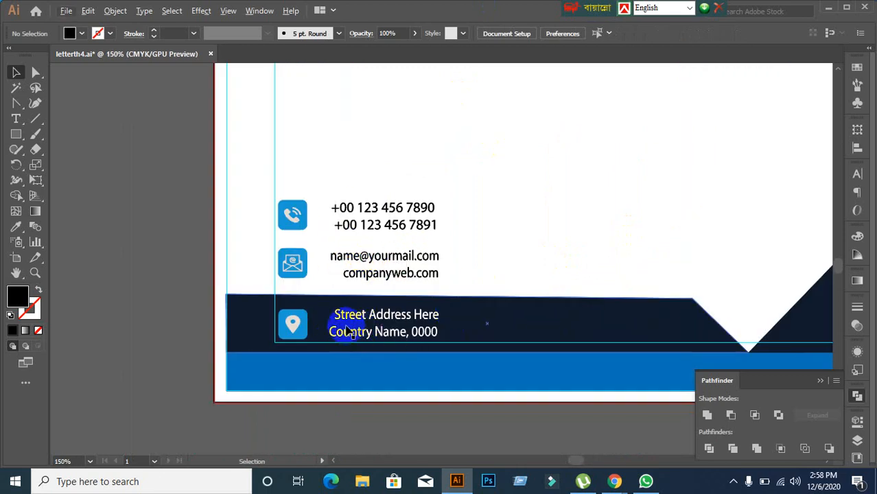
{"action": "left_click", "coordinate": [253, 297]}
{"action": "left_click", "coordinate": [278, 240]}
{"action": "scroll", "coordinate": [279, 241], "scroll_direction": "down", "scroll_amount": 1}
{"action": "left_click_drag", "start_coordinate": [368, 190], "coordinate": [414, 477]}
{"action": "scroll", "coordinate": [432, 303], "scroll_direction": "down", "scroll_amount": 2}
{"action": "left_click_drag", "start_coordinate": [455, 258], "coordinate": [387, 361]}
{"action": "left_click", "coordinate": [246, 278]}
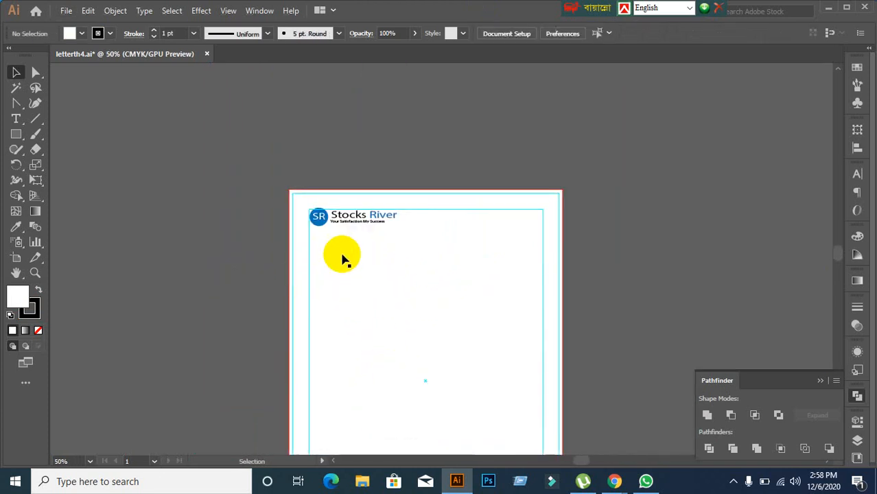
{"action": "scroll", "coordinate": [343, 258], "scroll_direction": "up", "scroll_amount": 4}
Step: Select the tagline and set its Horizontal Scale to 100% in the Character panel
{"action": "left_click", "coordinate": [363, 152]}
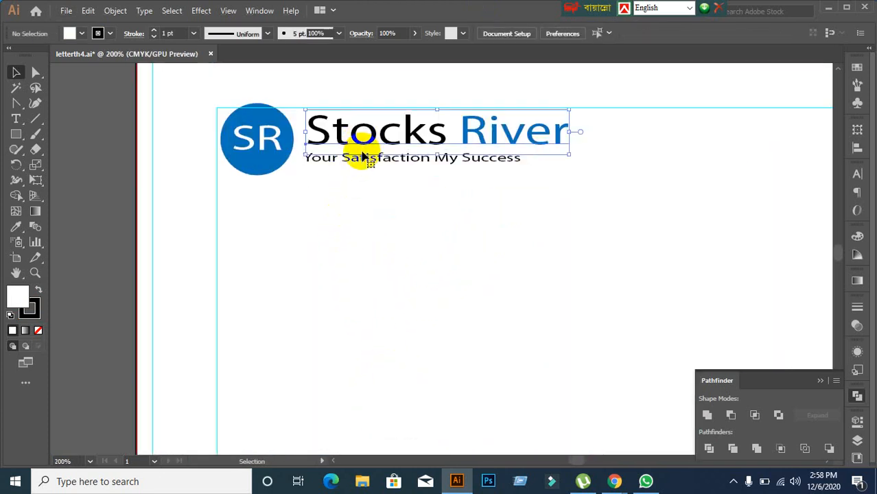
{"action": "left_click", "coordinate": [364, 159]}
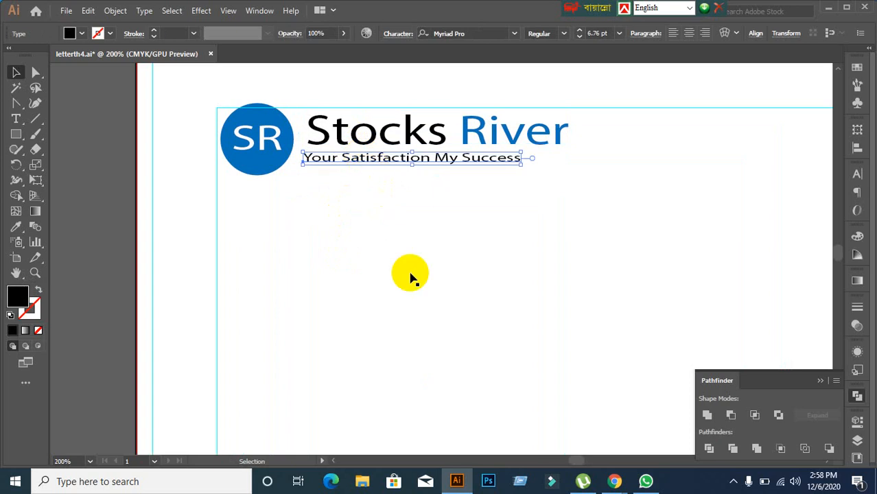
{"action": "left_click", "coordinate": [858, 177]}
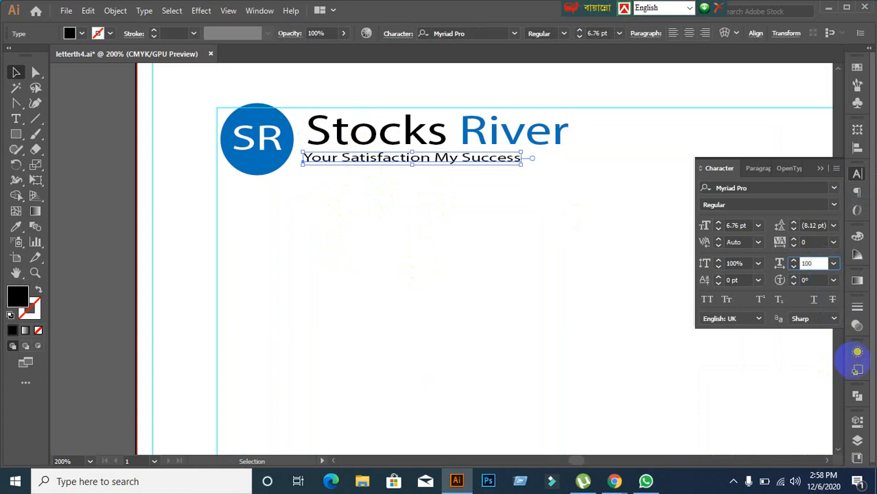
{"action": "key", "text": "Return"}
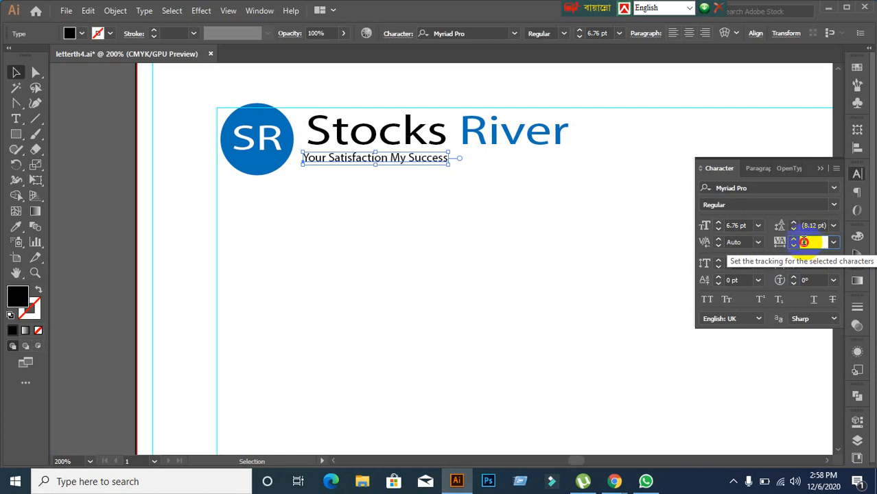
Step: Try tracking 50 on the tagline, then reset its tracking to 0
{"action": "left_click", "coordinate": [779, 247]}
{"action": "key", "text": "Return"}
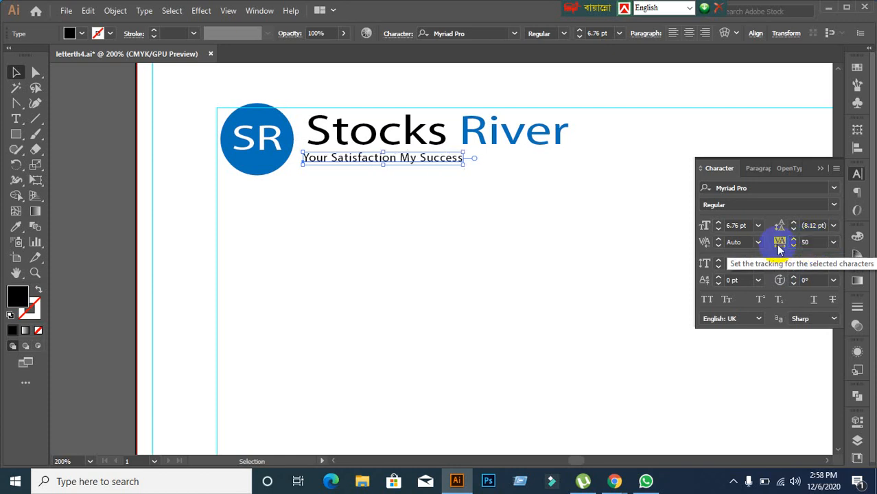
{"action": "left_click", "coordinate": [821, 242]}
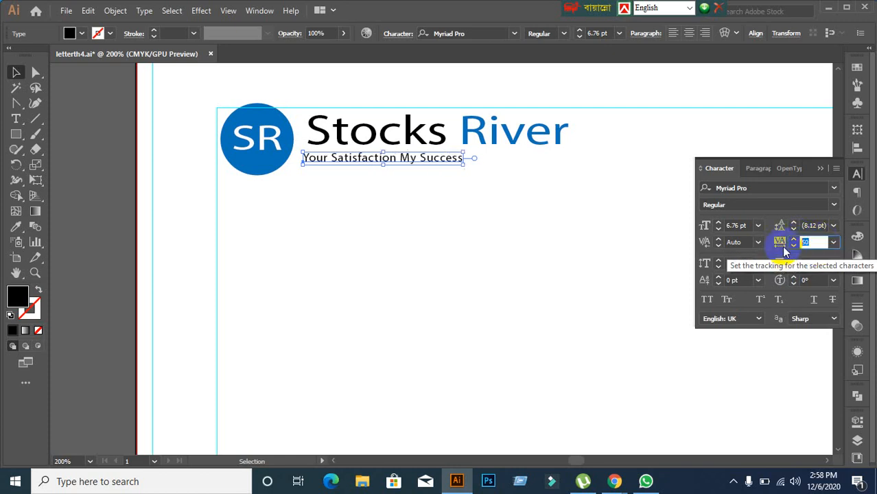
{"action": "type", "text": "0"}
{"action": "key", "text": "Return"}
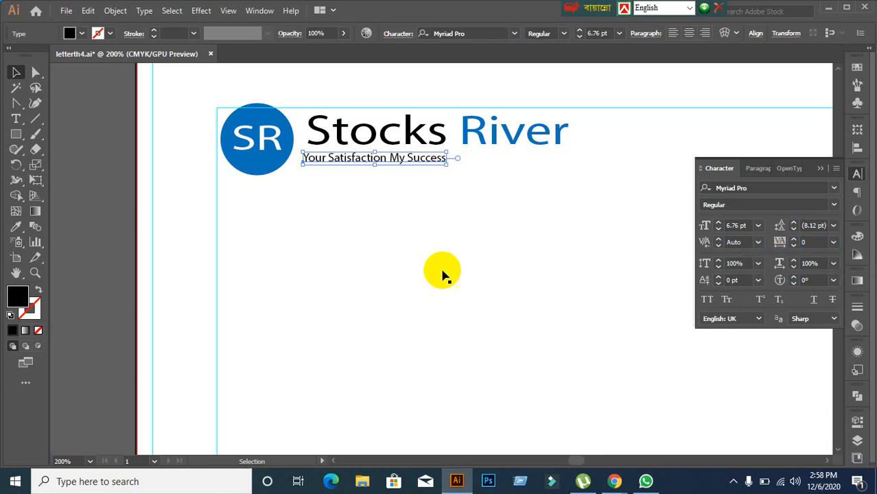
{"action": "left_click", "coordinate": [425, 240]}
{"action": "left_click", "coordinate": [374, 141]}
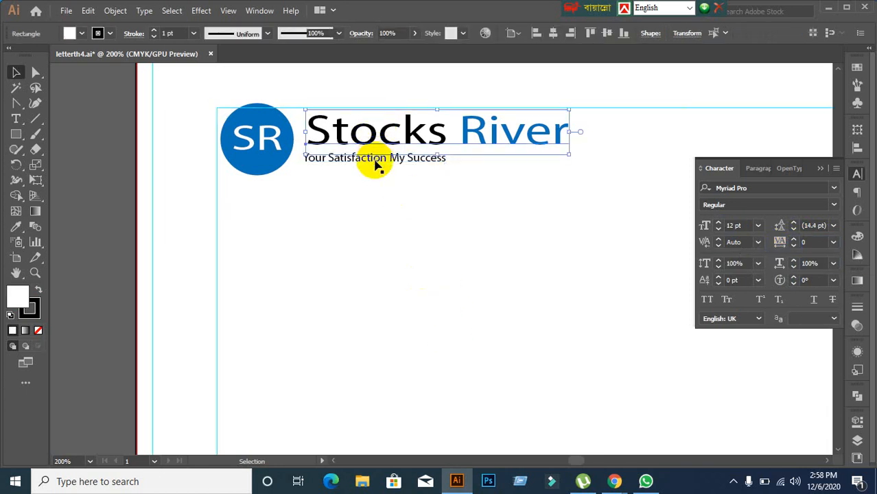
Step: Left-align the tagline with Stocks River using the Align panel
{"action": "left_click", "coordinate": [374, 162], "text": "shift"}
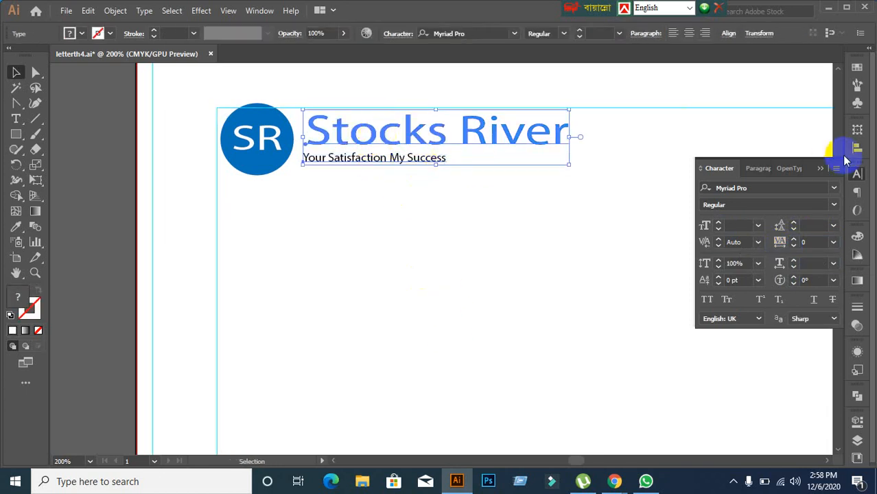
{"action": "left_click", "coordinate": [857, 147]}
{"action": "left_click", "coordinate": [706, 158]}
{"action": "left_click", "coordinate": [384, 230]}
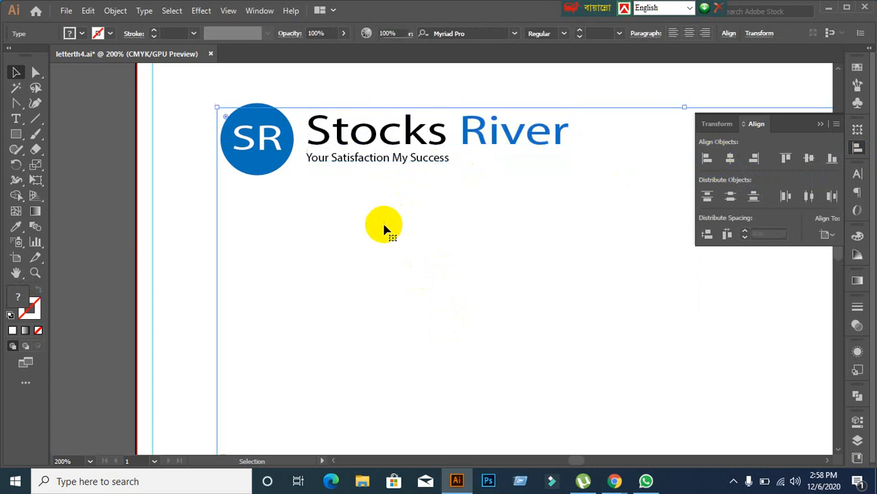
{"action": "left_click", "coordinate": [264, 148]}
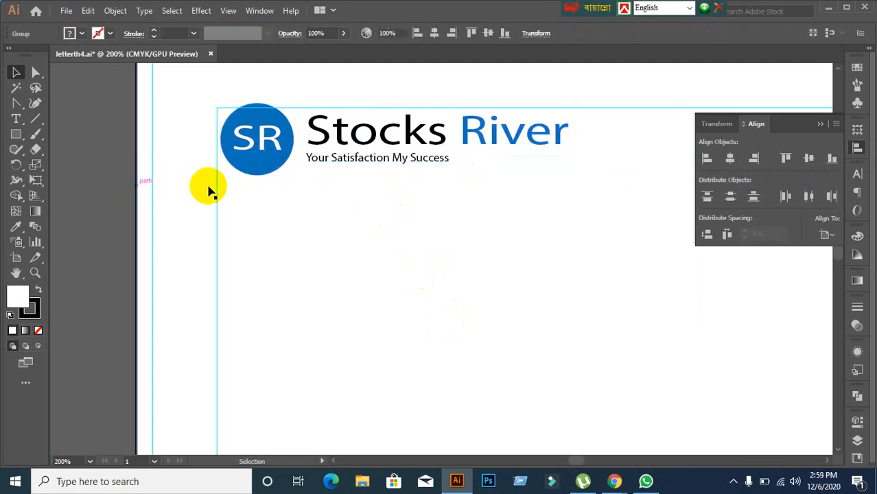
{"action": "left_click", "coordinate": [262, 175]}
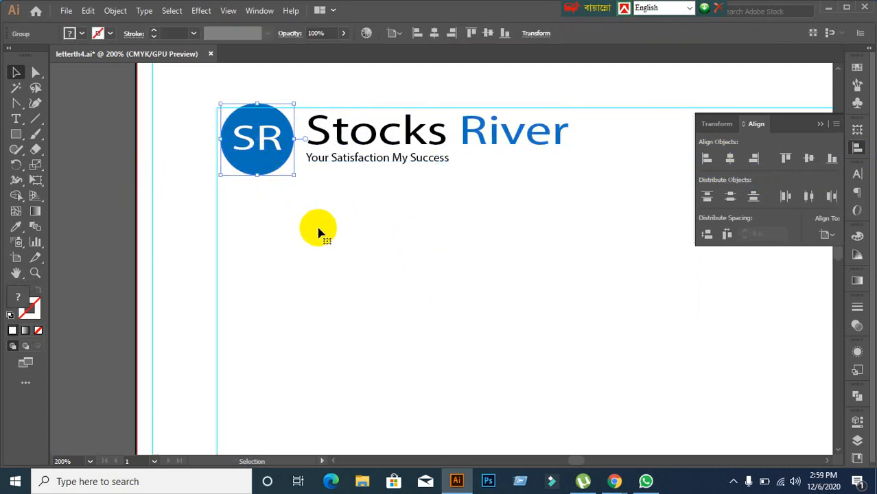
{"action": "left_click", "coordinate": [332, 241]}
Step: Frame the whole letterhead, deselect everything, and bring the Google Meet call forward
{"action": "scroll", "coordinate": [335, 245], "scroll_direction": "down", "scroll_amount": 4}
{"action": "left_click_drag", "start_coordinate": [451, 338], "coordinate": [441, 211]}
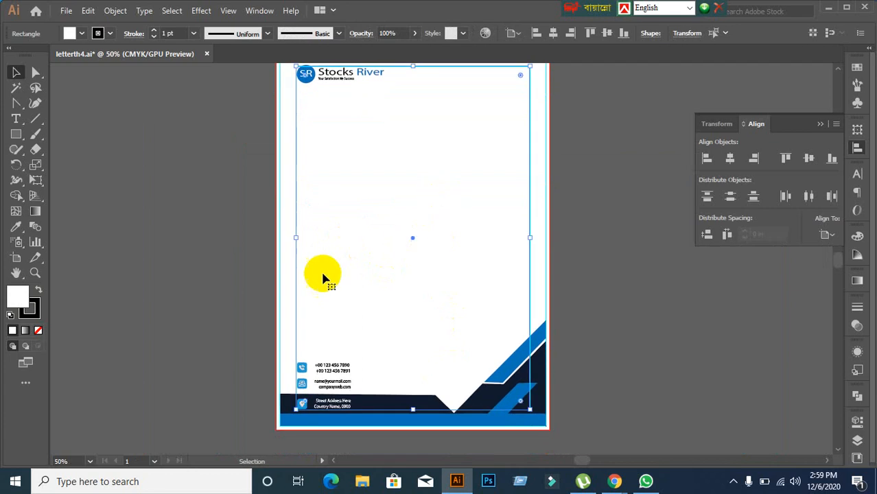
{"action": "left_click", "coordinate": [238, 275]}
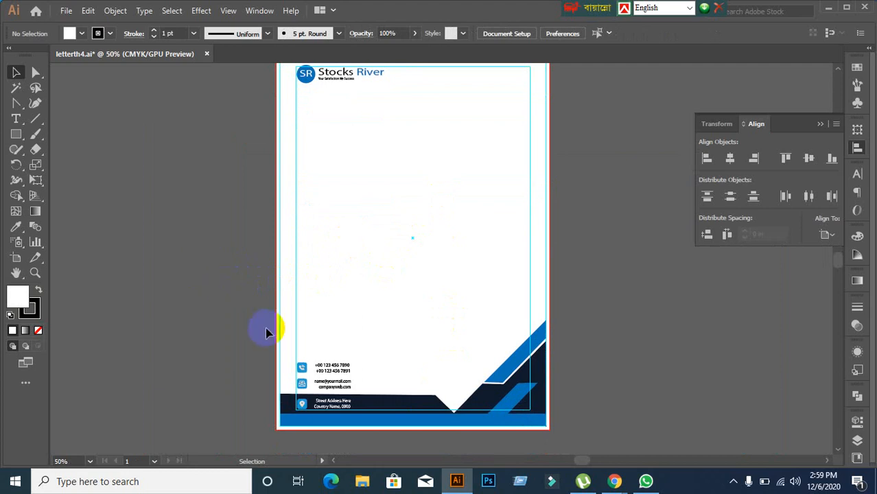
{"action": "scroll", "coordinate": [260, 311], "scroll_direction": "up", "scroll_amount": 2}
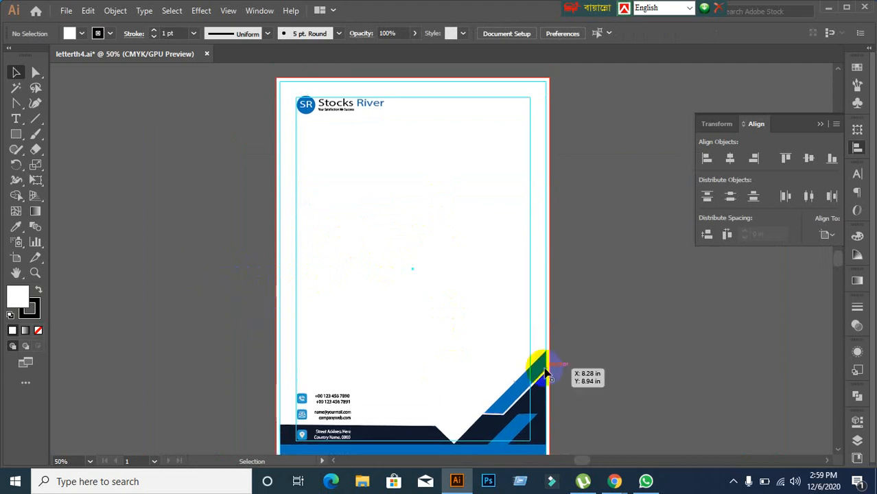
{"action": "mouse_move", "coordinate": [613, 482]}
{"action": "left_click", "coordinate": [538, 417]}
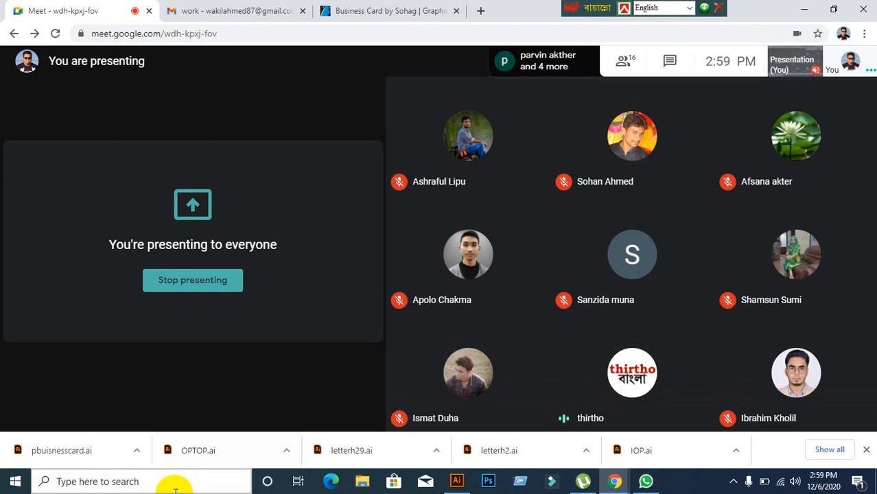
Step: Close the letterth4.ai letterhead without saving its changes
{"action": "left_click", "coordinate": [323, 446]}
{"action": "left_click", "coordinate": [190, 255]}
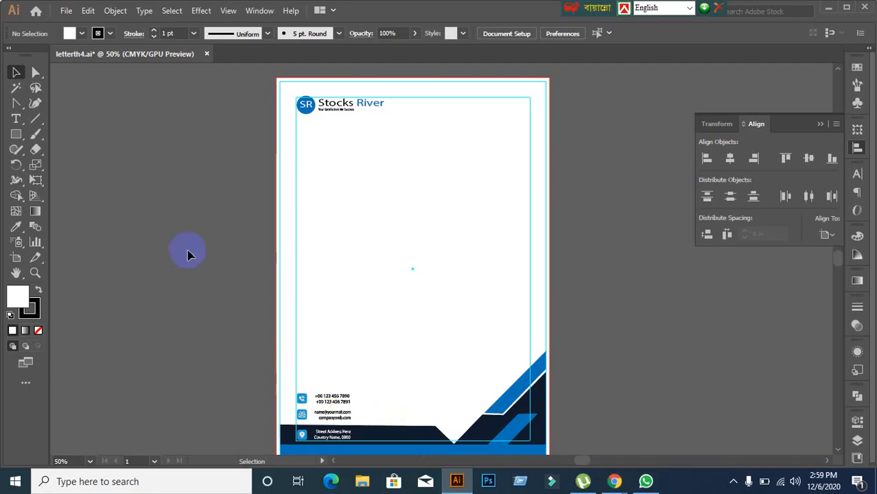
{"action": "left_click", "coordinate": [206, 54]}
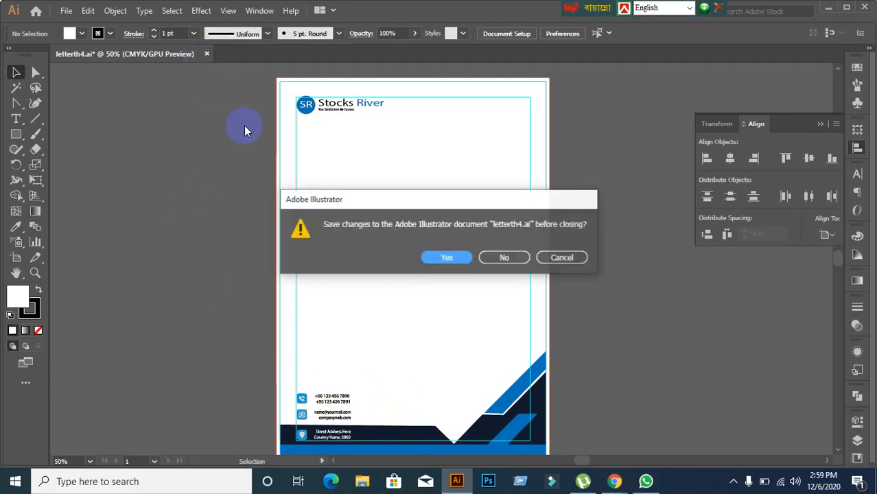
{"action": "left_click", "coordinate": [518, 260]}
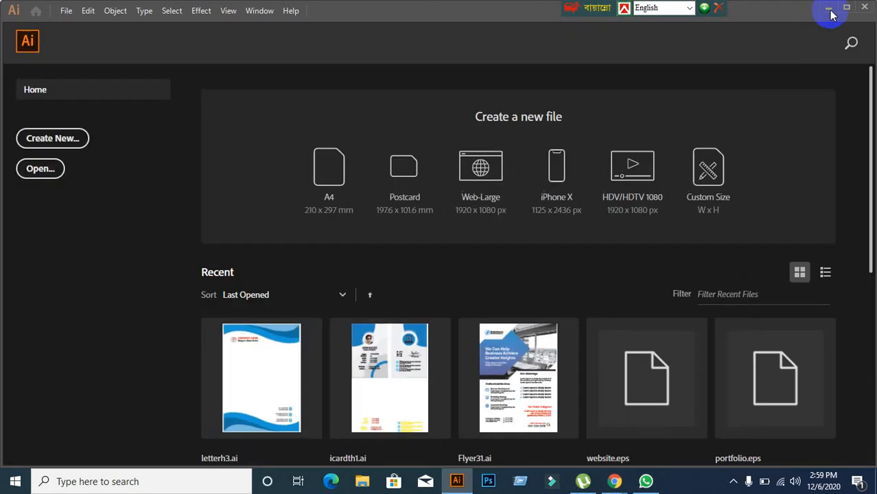
Step: Delete letterth4 from the desktop and open OPTOPth5.ai in Illustrator
{"action": "left_click", "coordinate": [829, 13]}
{"action": "left_click", "coordinate": [816, 14]}
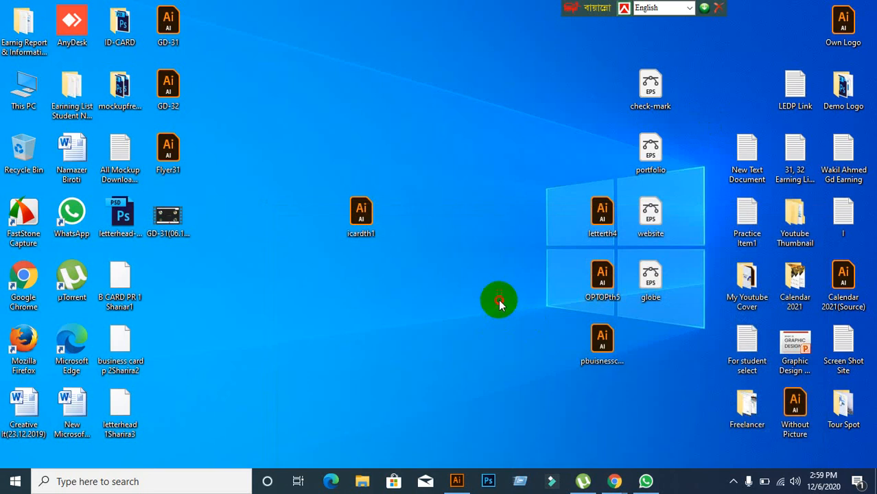
{"action": "left_click_drag", "start_coordinate": [560, 162], "coordinate": [382, 16]}
{"action": "key", "text": "Delete"}
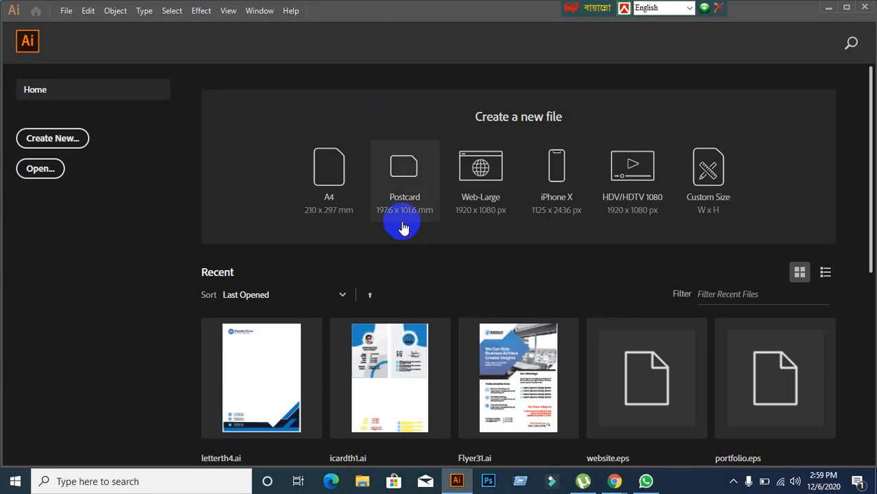
{"action": "mouse_move", "coordinate": [614, 481]}
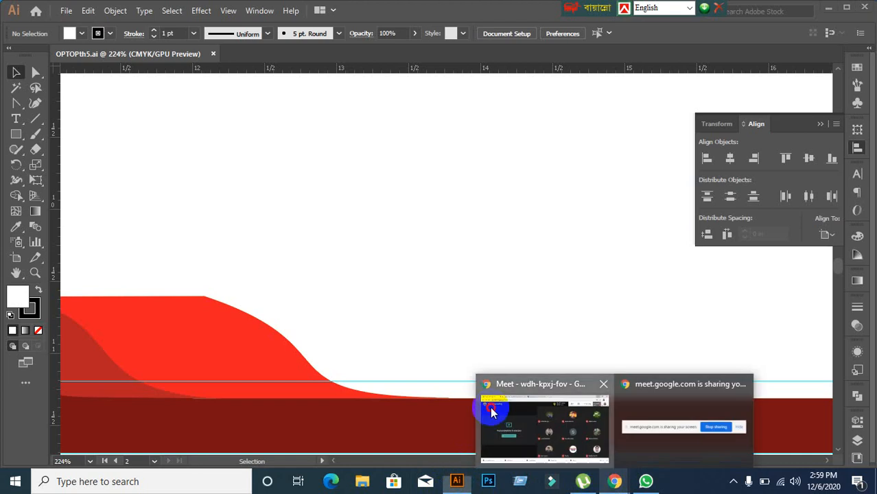
Step: Return to OPTOPth5 and zoom out to show both letterhead artboards
{"action": "left_click", "coordinate": [495, 408]}
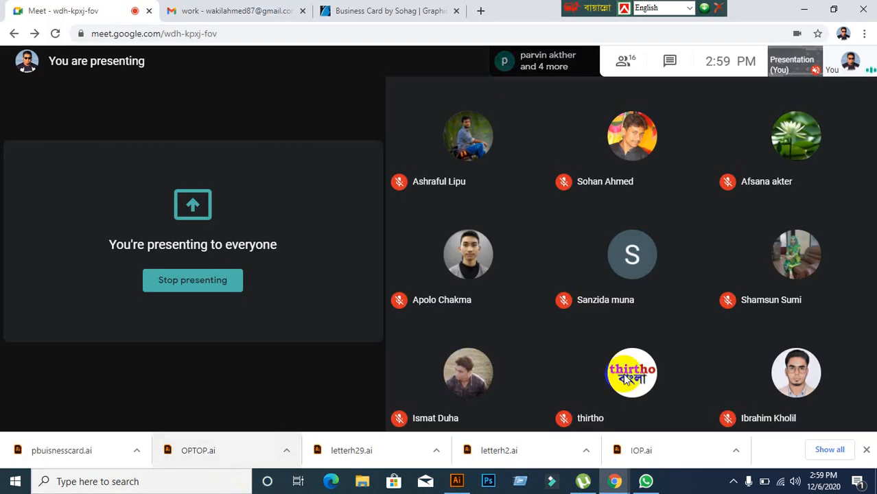
{"action": "mouse_move", "coordinate": [815, 341]}
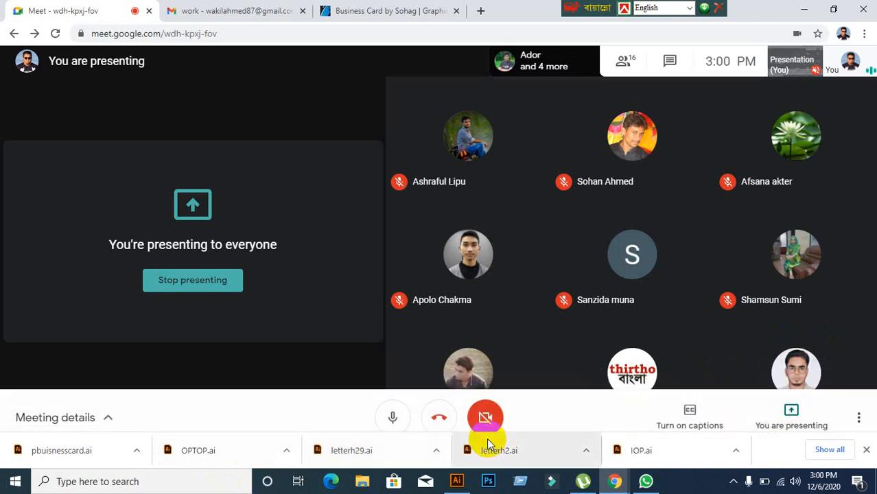
{"action": "left_click", "coordinate": [454, 480]}
{"action": "scroll", "coordinate": [341, 359], "scroll_direction": "down", "scroll_amount": 3}
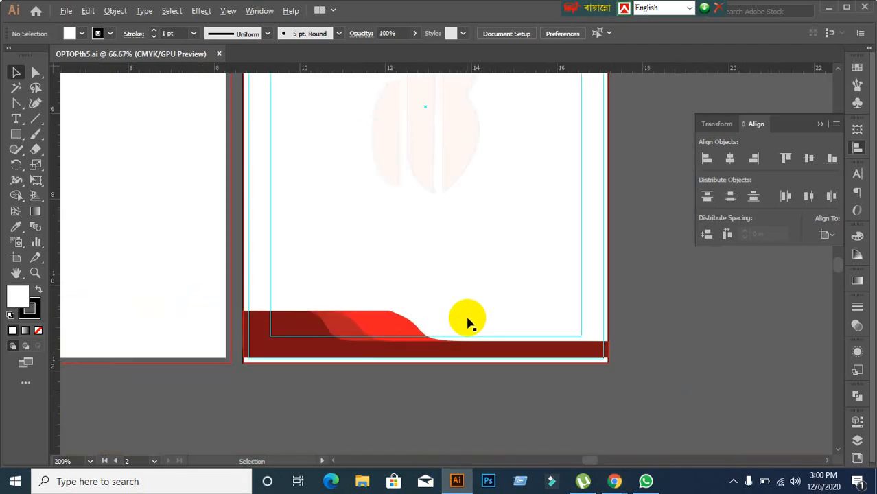
{"action": "scroll", "coordinate": [328, 328], "scroll_direction": "down", "scroll_amount": 2}
{"action": "left_click_drag", "start_coordinate": [303, 225], "coordinate": [325, 298]}
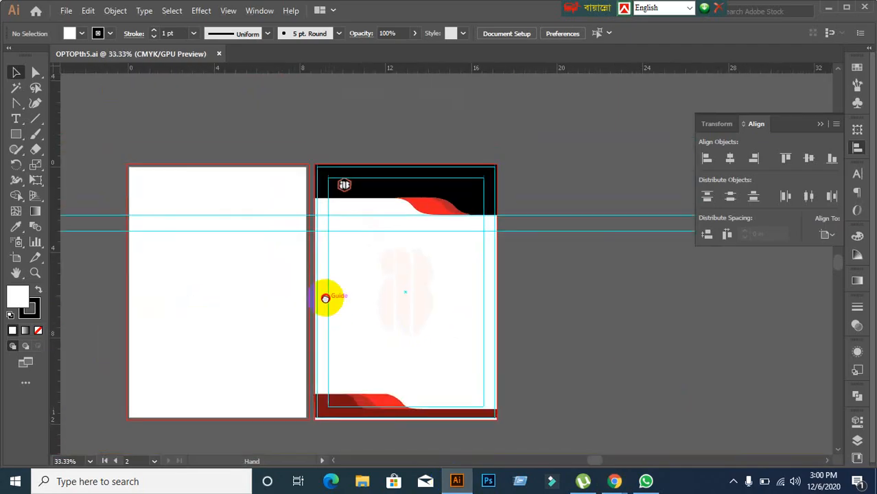
{"action": "scroll", "coordinate": [386, 205], "scroll_direction": "up", "scroll_amount": 3}
{"action": "scroll", "coordinate": [319, 216], "scroll_direction": "down", "scroll_amount": 2}
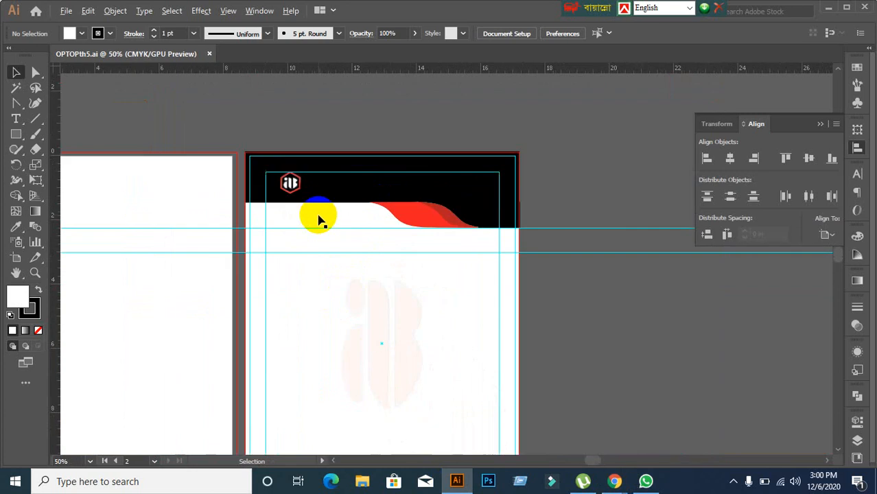
{"action": "scroll", "coordinate": [362, 306], "scroll_direction": "down", "scroll_amount": 3}
Step: Select and deselect the faint iB logo in the page centre to inspect it
{"action": "left_click", "coordinate": [343, 276]}
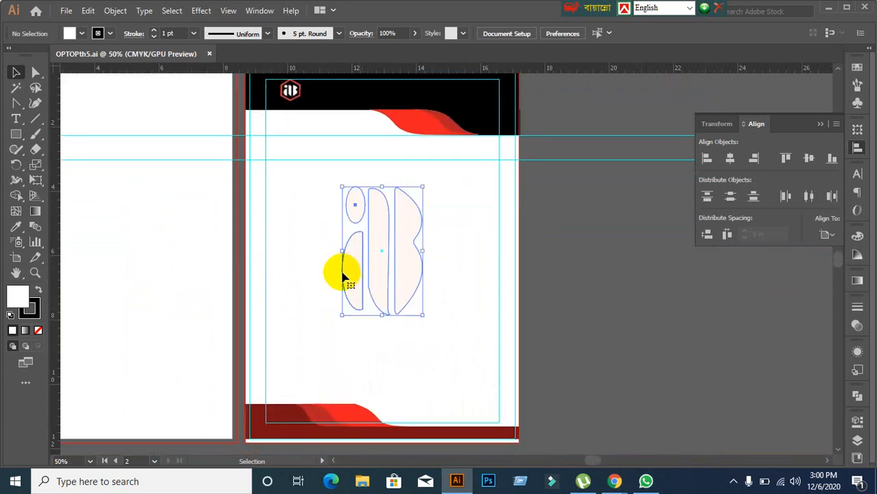
{"action": "left_click", "coordinate": [606, 319]}
{"action": "left_click", "coordinate": [392, 264]}
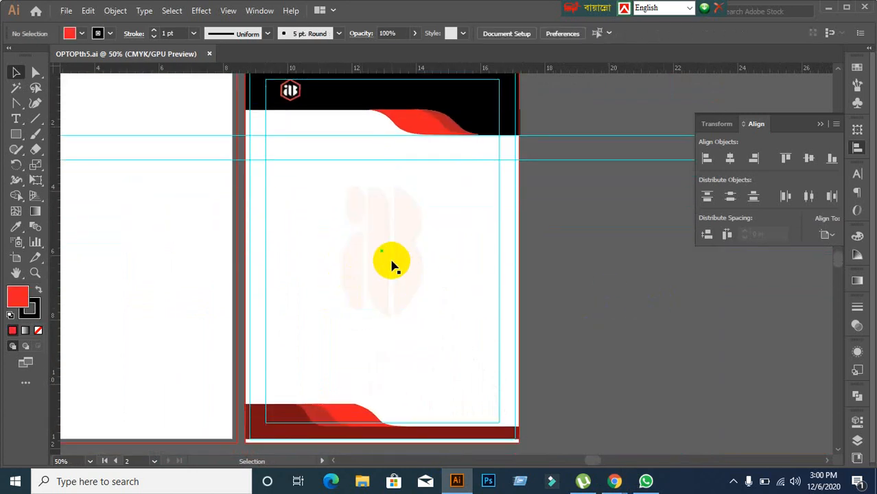
{"action": "left_click", "coordinate": [658, 315]}
Step: Pan across both pages, then close OPTOPth5.ai with Ctrl+W
{"action": "scroll", "coordinate": [431, 305], "scroll_direction": "down", "scroll_amount": 1}
{"action": "scroll", "coordinate": [353, 300], "scroll_direction": "up", "scroll_amount": 1}
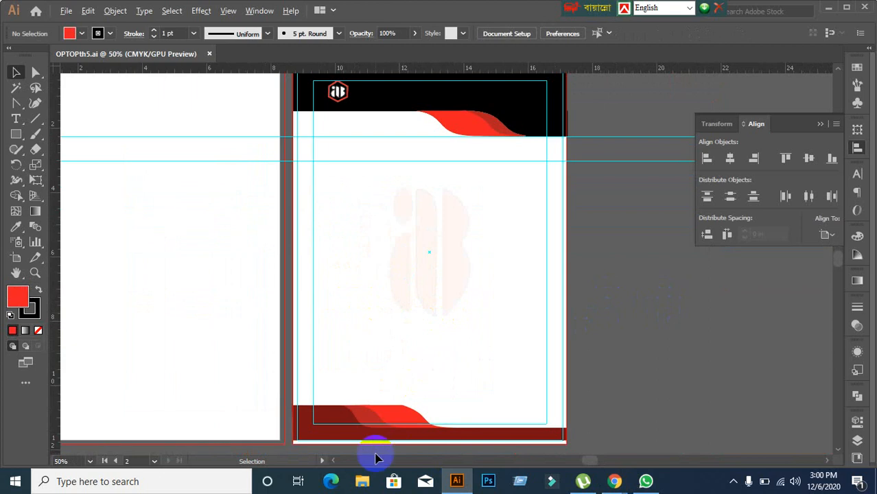
{"action": "scroll", "coordinate": [372, 443], "scroll_direction": "down", "scroll_amount": 1}
{"action": "scroll", "coordinate": [374, 442], "scroll_direction": "up", "scroll_amount": 5}
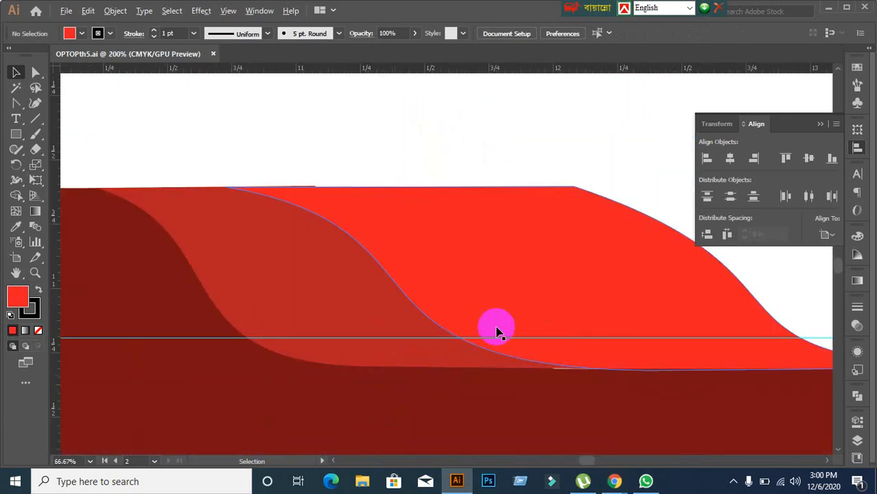
{"action": "scroll", "coordinate": [574, 320], "scroll_direction": "up", "scroll_amount": 1}
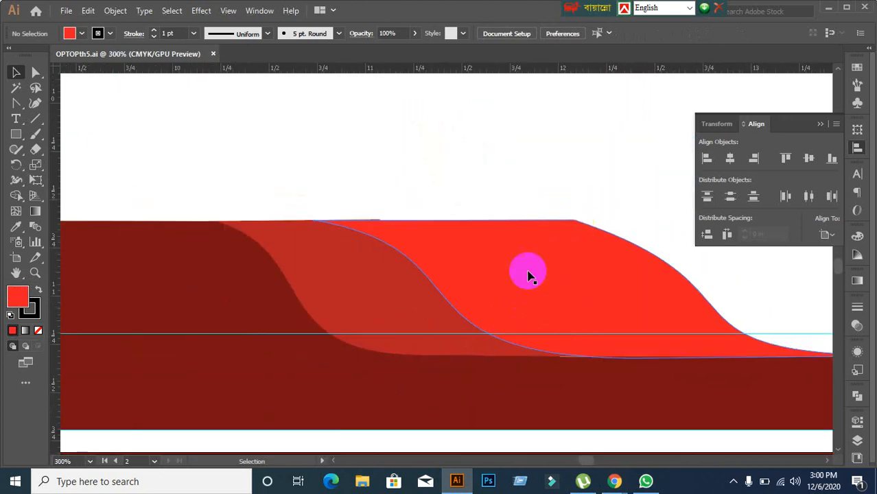
{"action": "scroll", "coordinate": [529, 275], "scroll_direction": "down", "scroll_amount": 7}
{"action": "left_click_drag", "start_coordinate": [617, 284], "coordinate": [510, 272]}
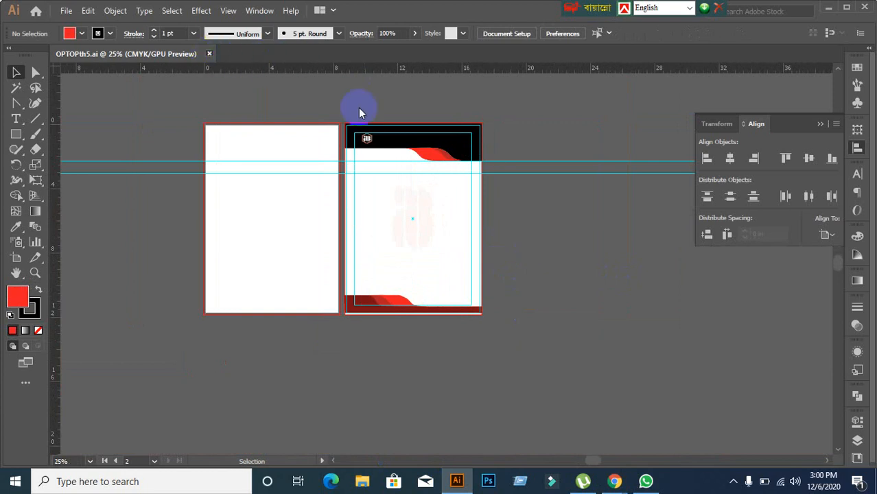
{"action": "key", "text": "ctrl+w"}
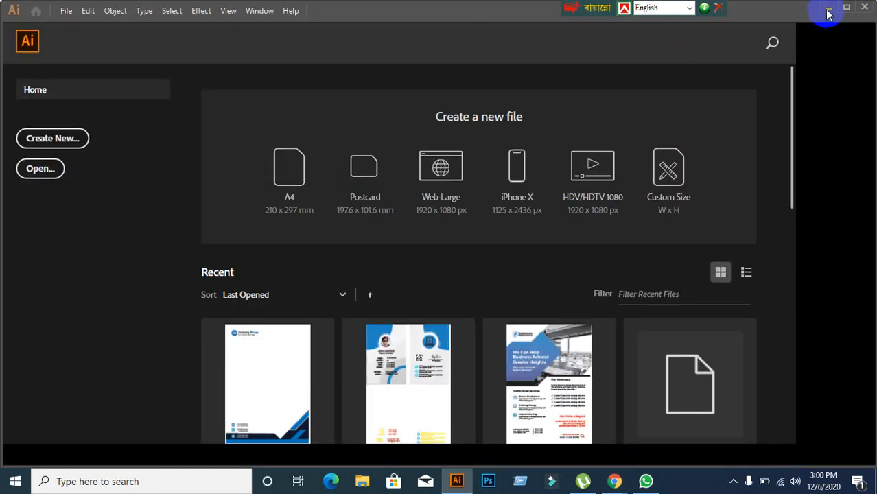
Step: Delete the OPTOPth5 file from the desktop
{"action": "left_click", "coordinate": [828, 14]}
{"action": "left_click", "coordinate": [807, 10]}
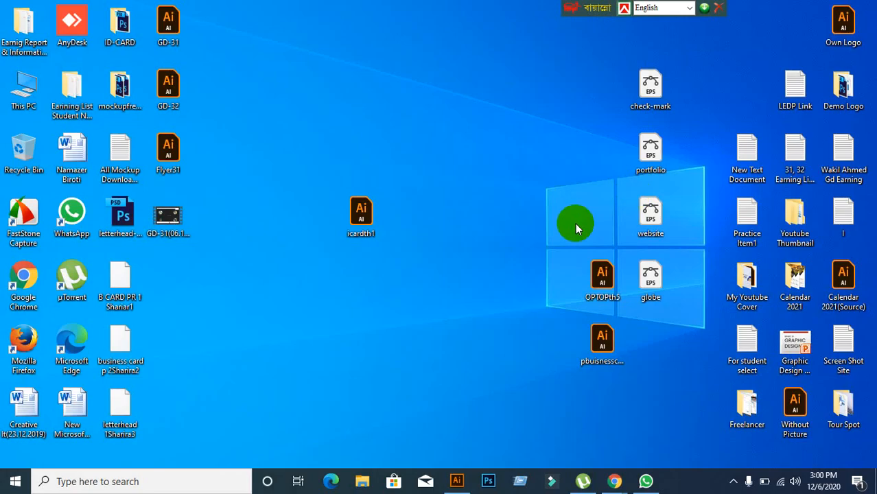
{"action": "left_click_drag", "start_coordinate": [547, 215], "coordinate": [606, 305]}
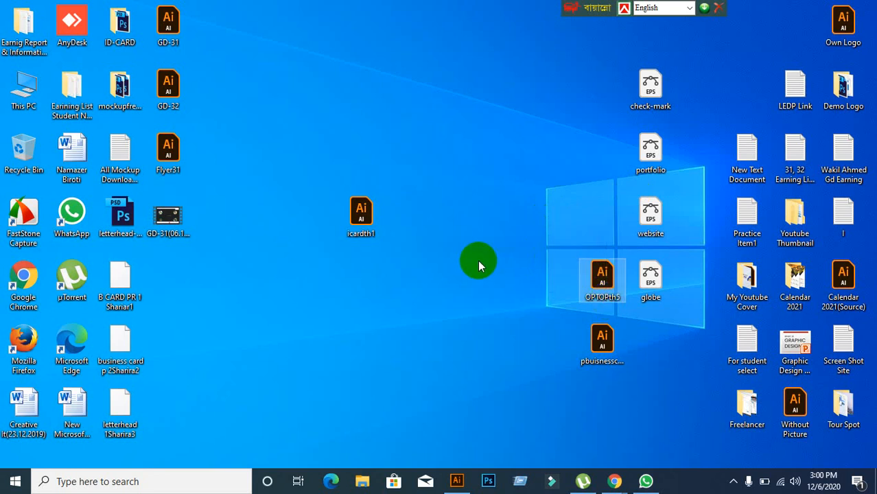
{"action": "key", "text": "Delete"}
Step: Open pbuisnesscardth6.ai in Illustrator and dismiss the Missing Fonts warning
{"action": "left_click_drag", "start_coordinate": [614, 349], "coordinate": [426, 4]}
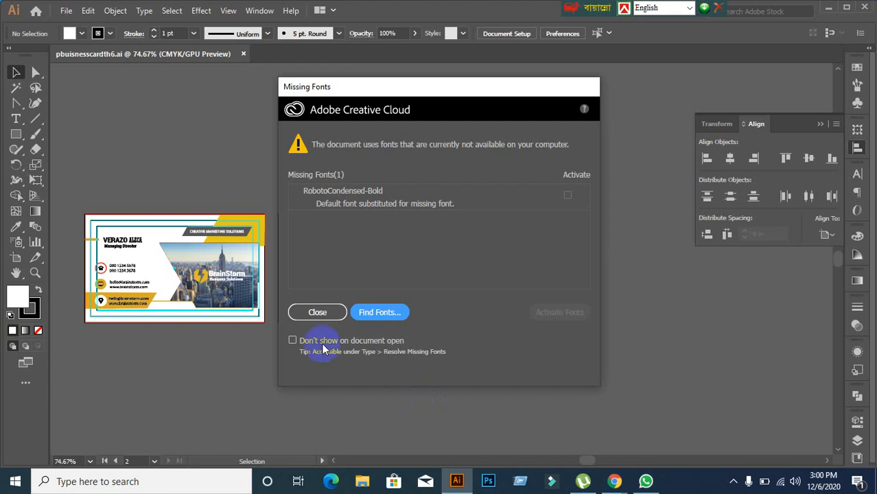
{"action": "left_click", "coordinate": [317, 312]}
{"action": "scroll", "coordinate": [92, 289], "scroll_direction": "up", "scroll_amount": 2}
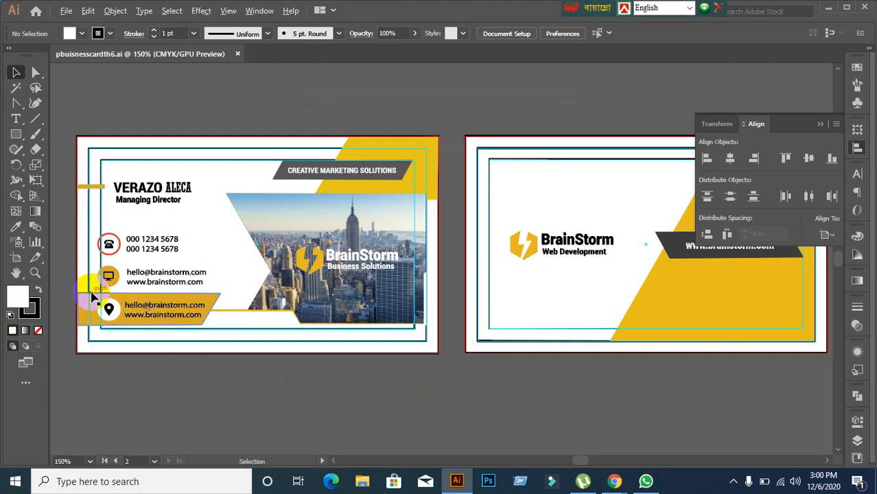
{"action": "scroll", "coordinate": [92, 295], "scroll_direction": "up", "scroll_amount": 2}
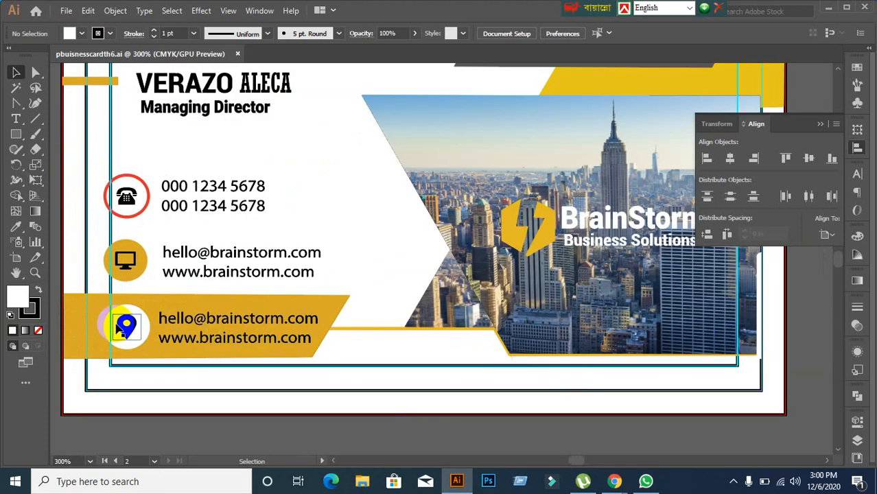
{"action": "scroll", "coordinate": [118, 329], "scroll_direction": "down", "scroll_amount": 1}
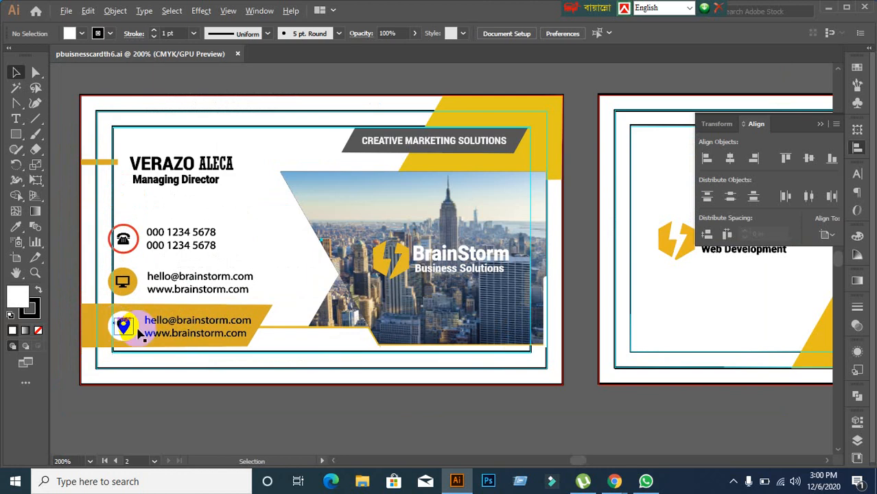
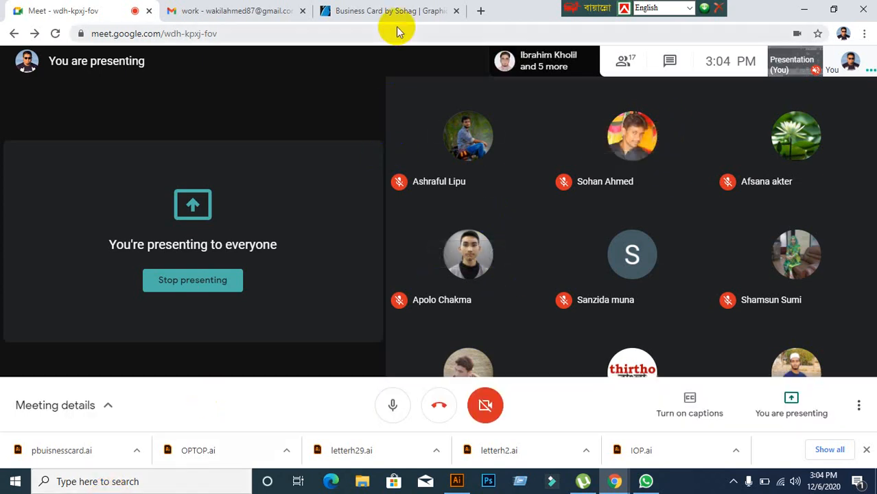
Step: Close the Gmail and Business Card browser tabs
{"action": "left_click", "coordinate": [231, 16]}
{"action": "left_click", "coordinate": [80, 13]}
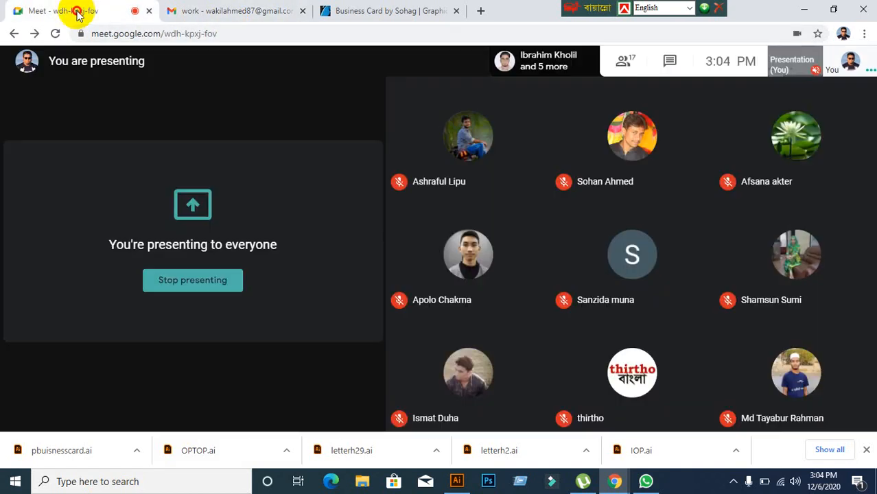
{"action": "left_click", "coordinate": [301, 11]}
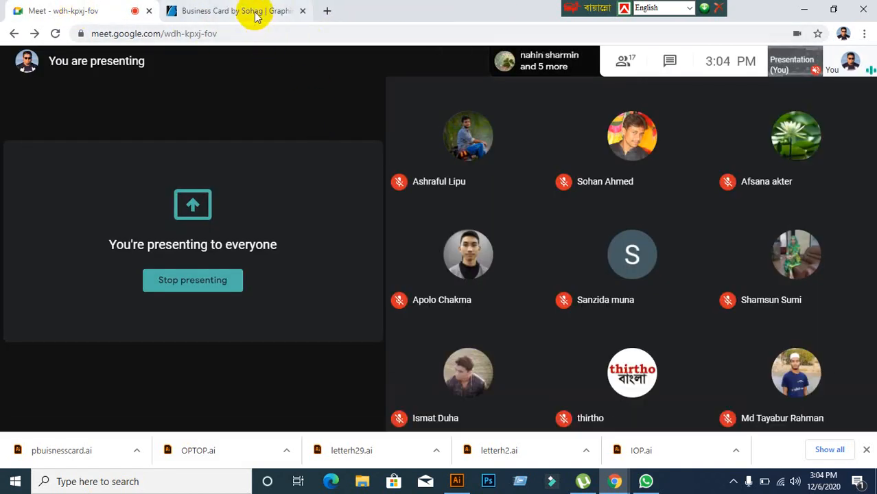
{"action": "left_click", "coordinate": [255, 16]}
{"action": "left_click", "coordinate": [303, 11]}
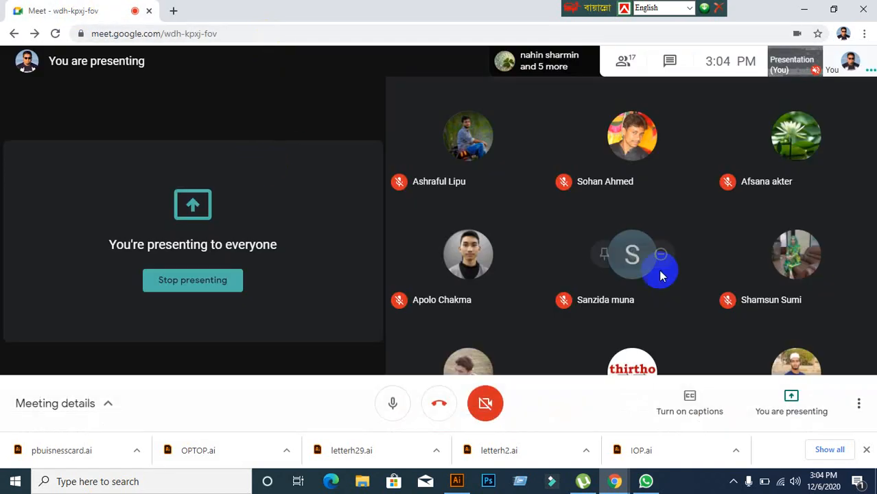
Step: Stop presenting in Google Meet and minimize Chrome to the desktop
{"action": "left_click", "coordinate": [770, 393]}
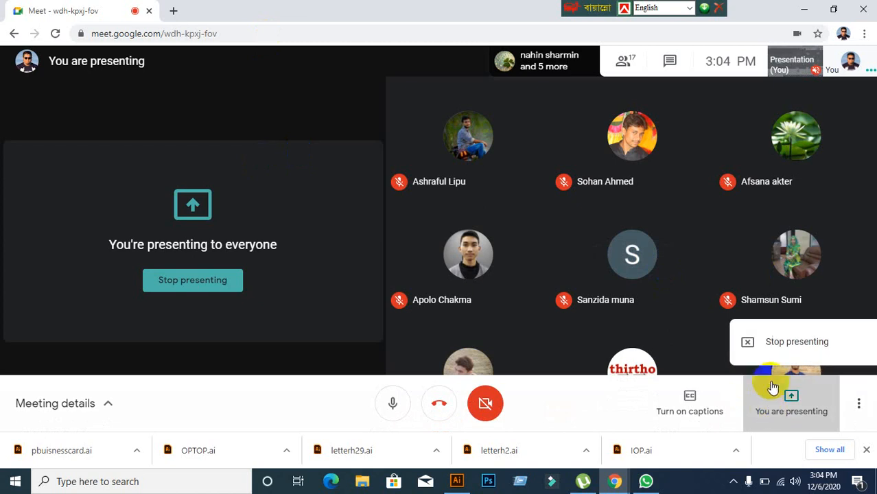
{"action": "left_click", "coordinate": [773, 351]}
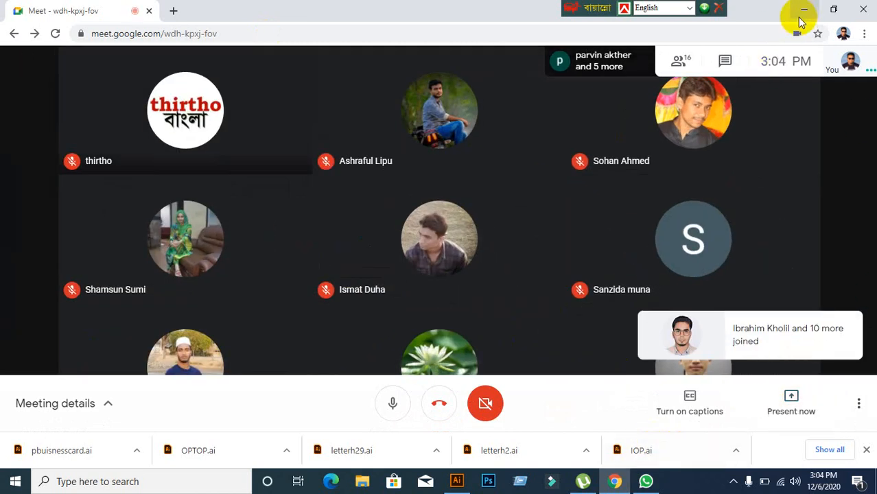
{"action": "left_click", "coordinate": [802, 11]}
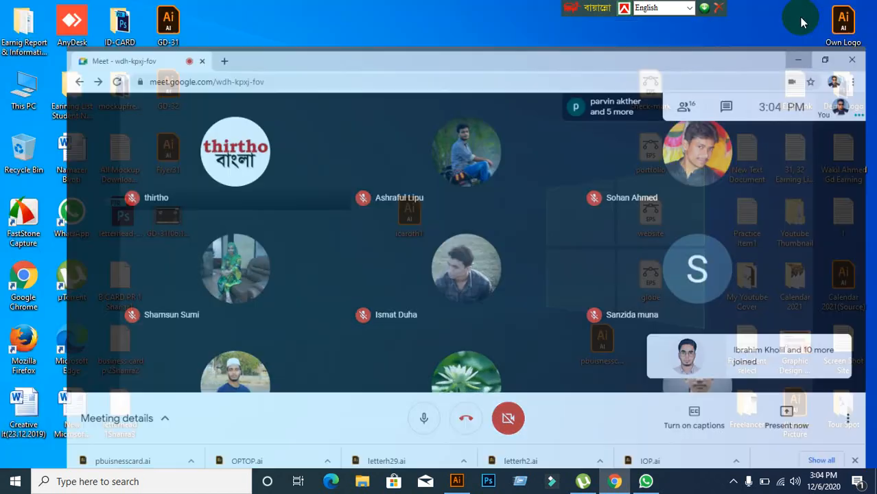
Step: Move GD-31 aside and drag GD-32 onto Illustrator to open it
{"action": "left_click_drag", "start_coordinate": [165, 219], "coordinate": [357, 96]}
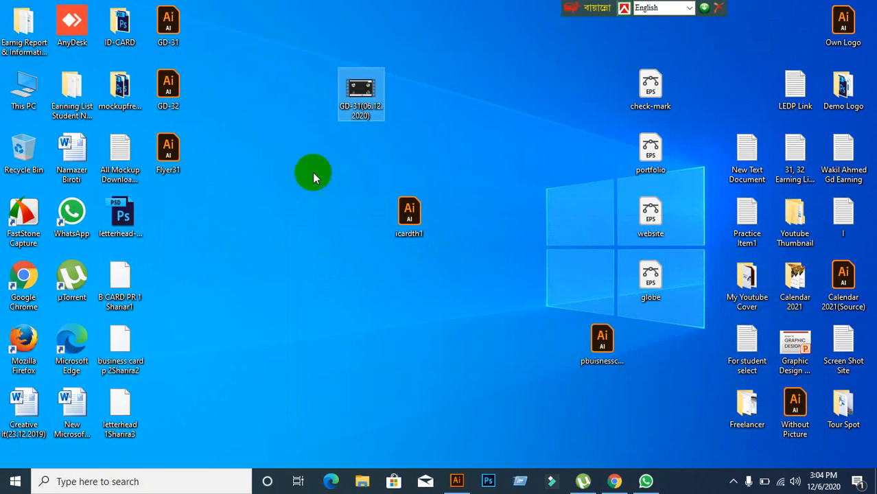
{"action": "left_click", "coordinate": [188, 95]}
{"action": "left_click", "coordinate": [248, 218]}
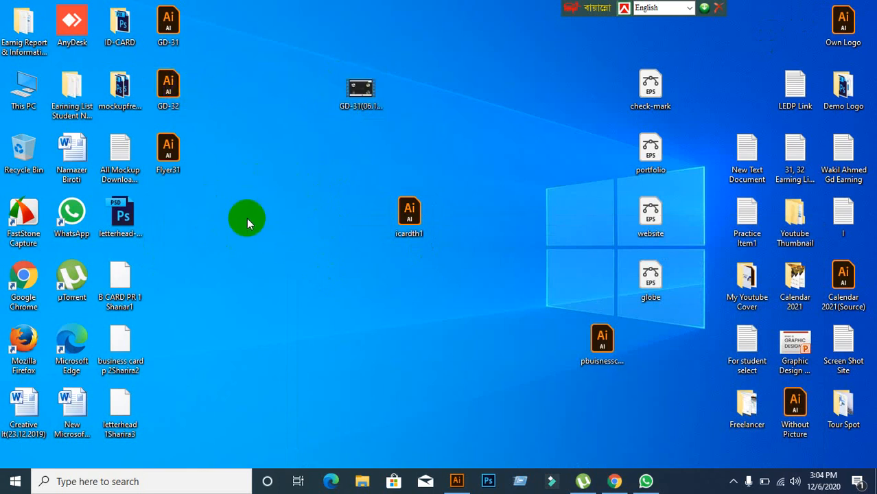
{"action": "left_click_drag", "start_coordinate": [170, 95], "coordinate": [403, 5]}
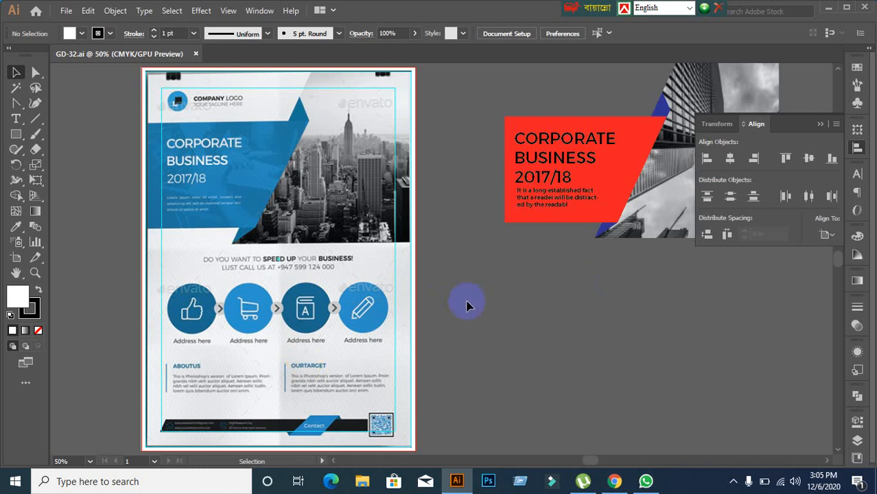
Step: Zoom and pan GD-32.ai to show the blue flyer beside the red header artwork, then return to Meet
{"action": "scroll", "coordinate": [519, 297], "scroll_direction": "down", "scroll_amount": 1}
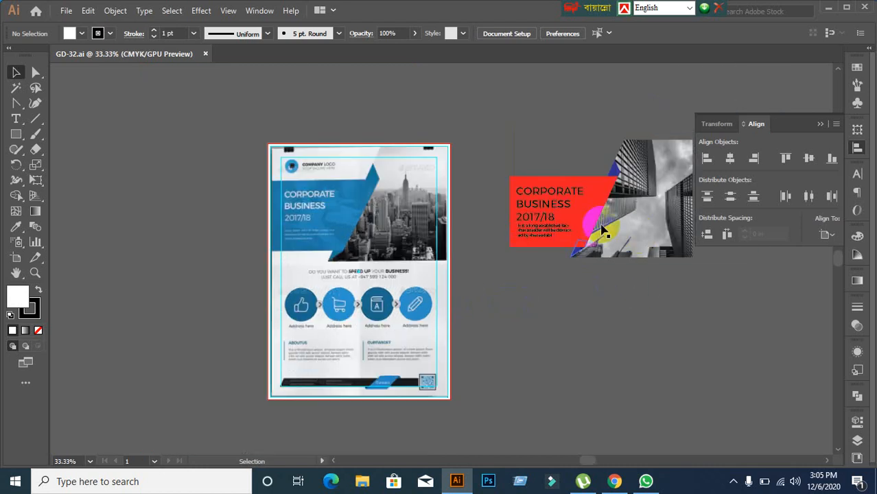
{"action": "left_click_drag", "start_coordinate": [685, 326], "coordinate": [563, 297]}
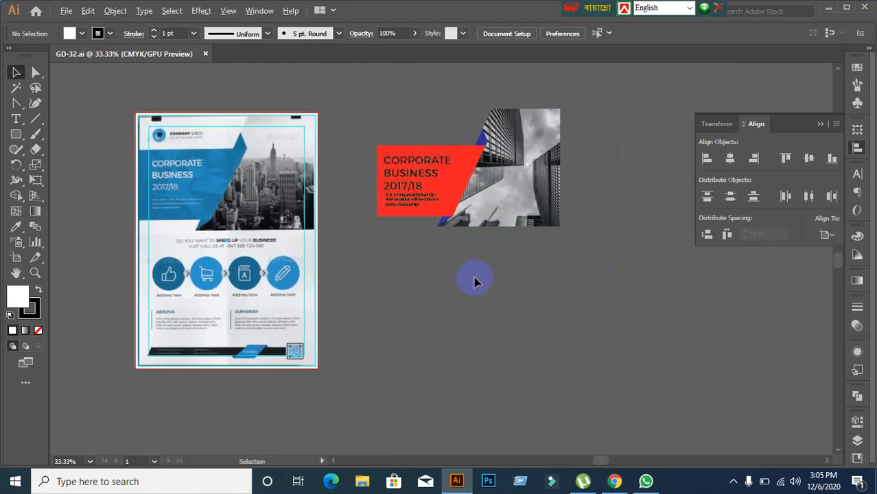
{"action": "scroll", "coordinate": [415, 284], "scroll_direction": "up", "scroll_amount": 1}
{"action": "scroll", "coordinate": [414, 283], "scroll_direction": "down", "scroll_amount": 1}
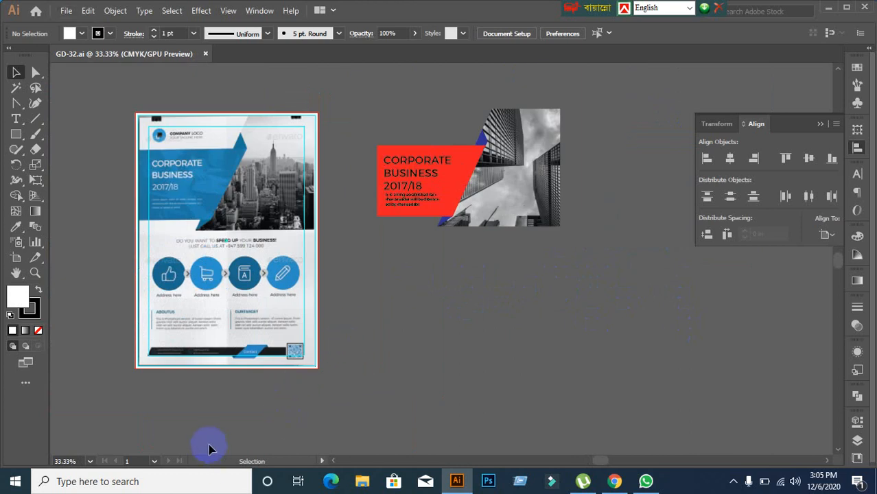
{"action": "scroll", "coordinate": [212, 409], "scroll_direction": "up", "scroll_amount": 1}
{"action": "scroll", "coordinate": [213, 311], "scroll_direction": "down", "scroll_amount": 1}
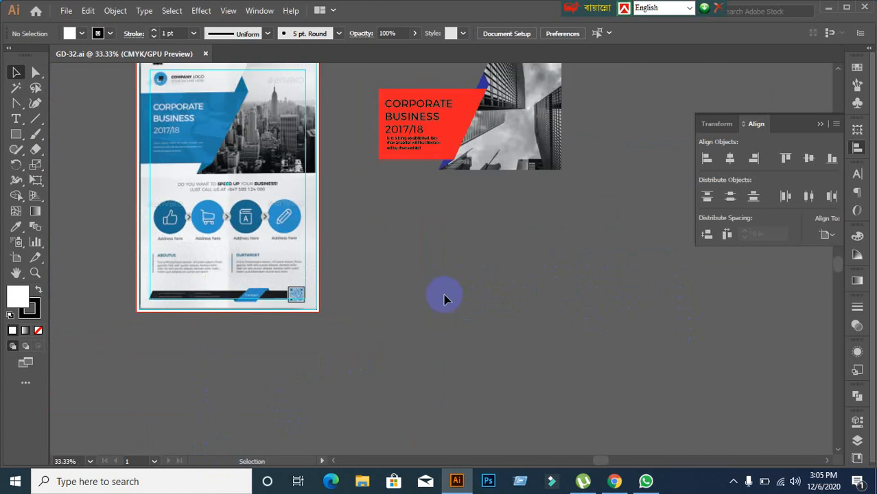
{"action": "scroll", "coordinate": [444, 299], "scroll_direction": "up", "scroll_amount": 1}
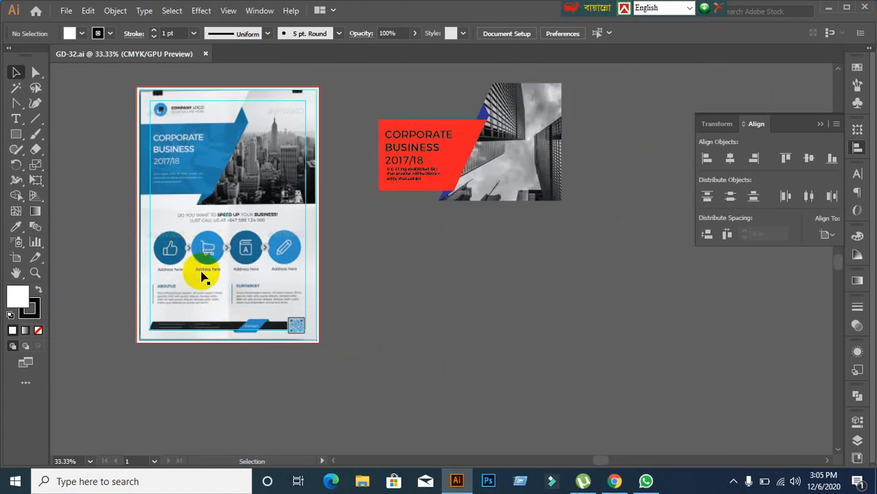
{"action": "left_click", "coordinate": [614, 481]}
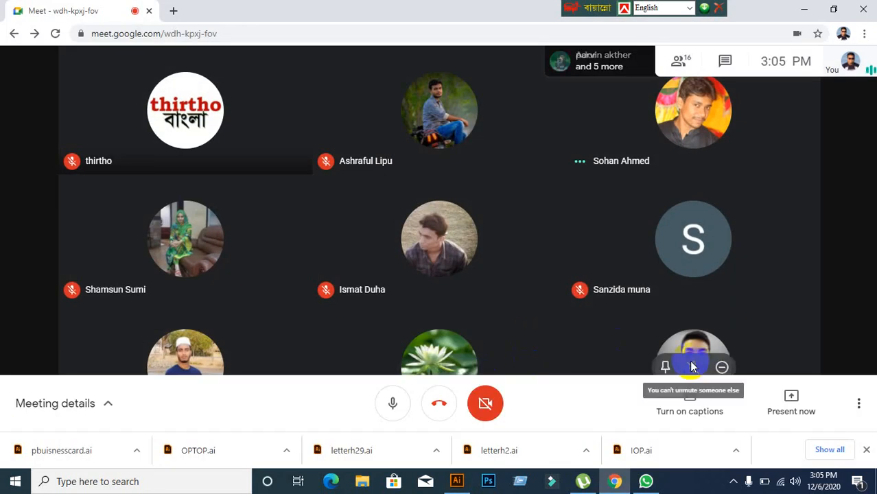
Step: Present the entire screen in Meet again, hide the sharing notice, and bring Illustrator forward
{"action": "left_click", "coordinate": [787, 398]}
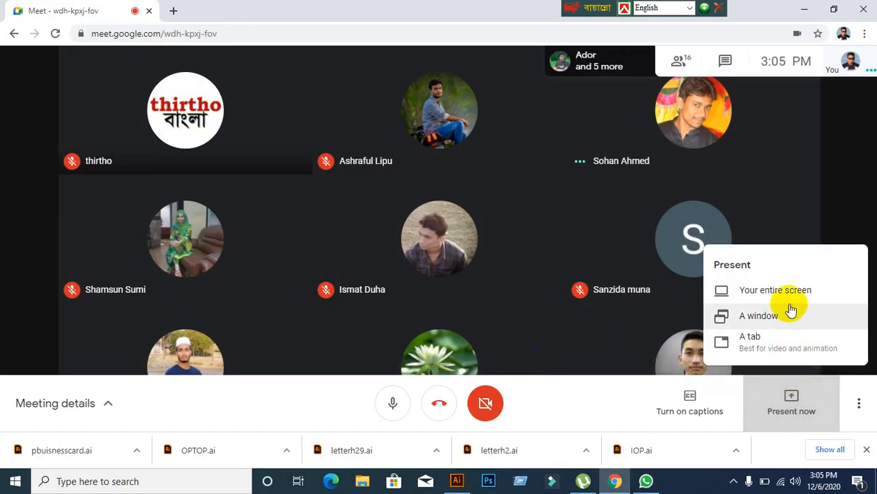
{"action": "left_click", "coordinate": [754, 294]}
{"action": "left_click", "coordinate": [420, 186]}
{"action": "left_click", "coordinate": [559, 313]}
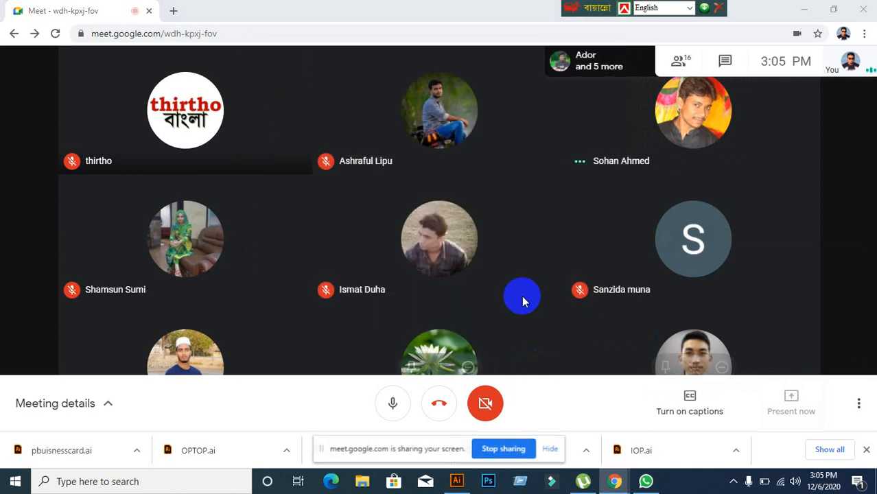
{"action": "left_click", "coordinate": [550, 449]}
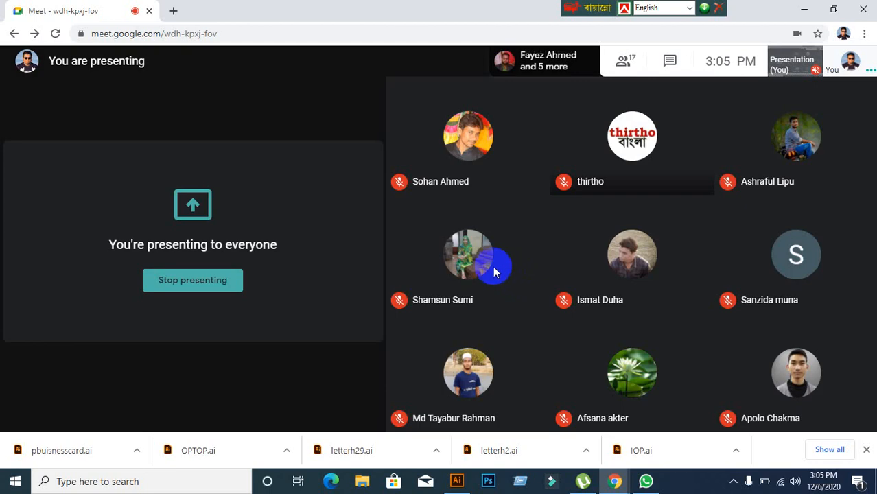
{"action": "left_click", "coordinate": [456, 481]}
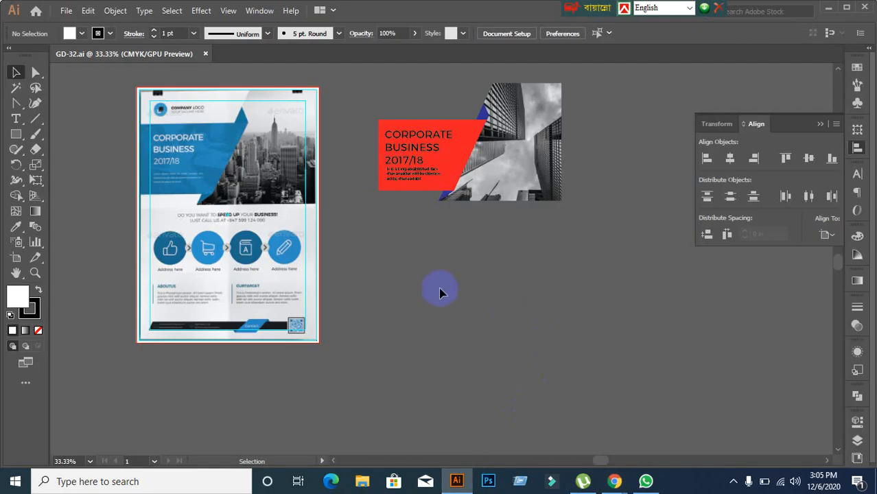
Step: Group the red CORPORATE BUSINESS header artwork into one object
{"action": "left_click_drag", "start_coordinate": [372, 288], "coordinate": [430, 290]}
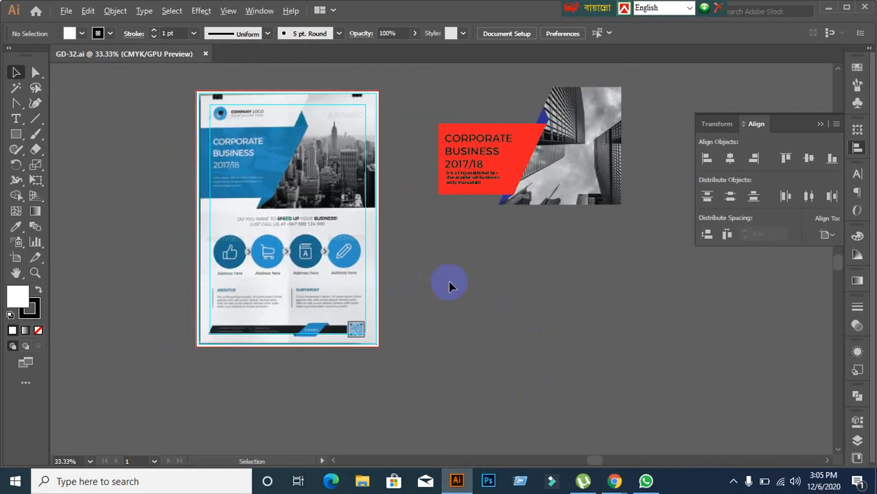
{"action": "left_click", "coordinate": [476, 140]}
{"action": "left_click", "coordinate": [450, 92]}
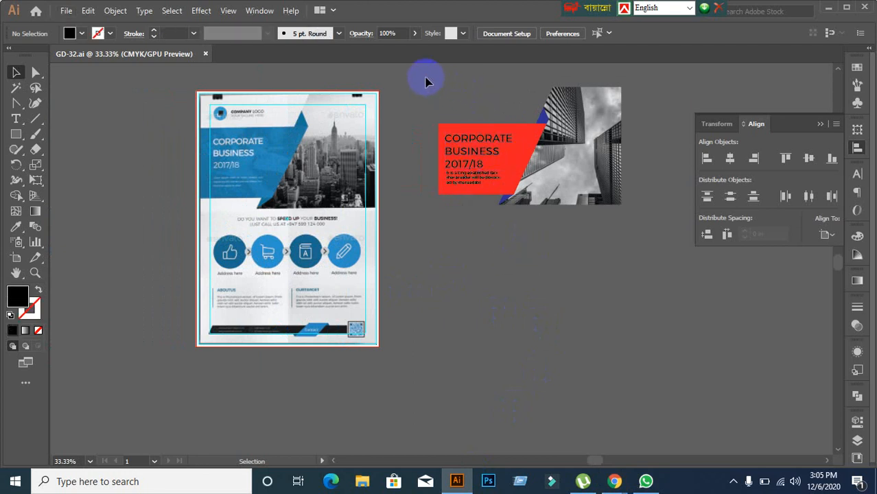
{"action": "left_click_drag", "start_coordinate": [695, 230], "coordinate": [694, 235]}
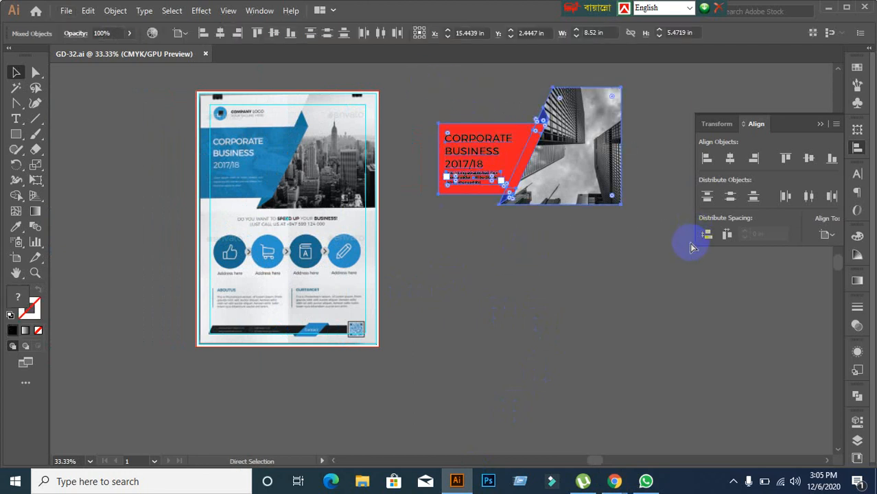
{"action": "key", "text": "ctrl+g"}
{"action": "left_click", "coordinate": [537, 306]}
{"action": "left_click", "coordinate": [480, 166]}
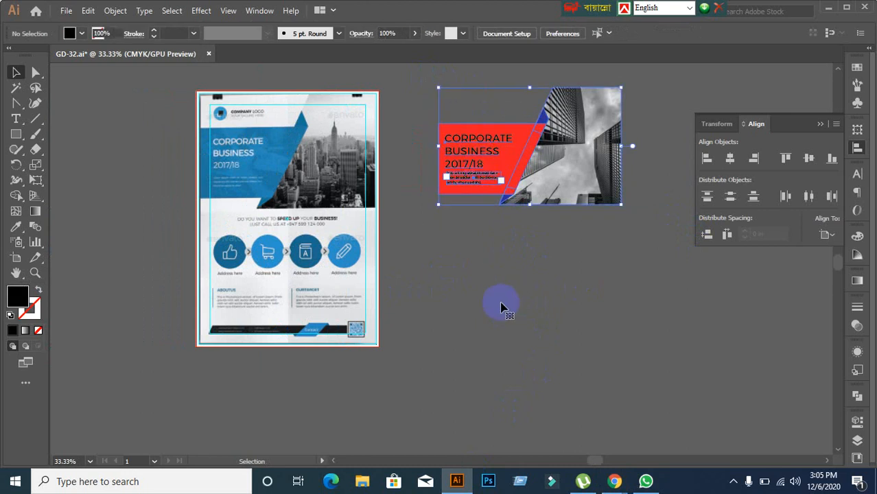
Step: Move the red header group onto the flyer's top, try sending it backward, then undo
{"action": "left_click_drag", "start_coordinate": [282, 241], "coordinate": [375, 271]}
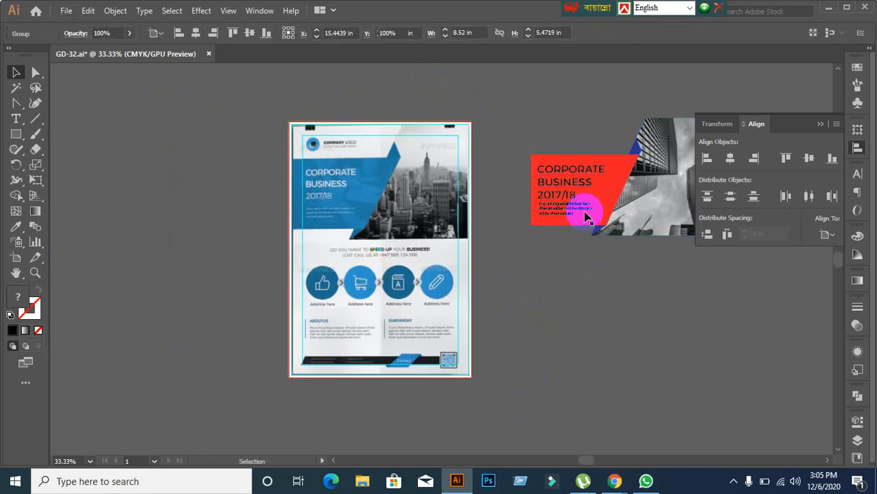
{"action": "left_click_drag", "start_coordinate": [581, 206], "coordinate": [341, 205]}
{"action": "left_click", "coordinate": [216, 254]}
{"action": "scroll", "coordinate": [349, 233], "scroll_direction": "up", "scroll_amount": 1}
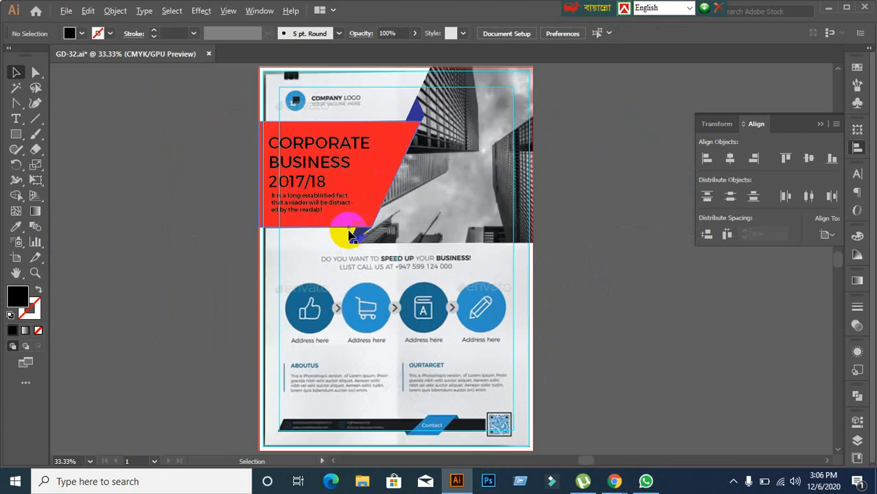
{"action": "left_click", "coordinate": [327, 200]}
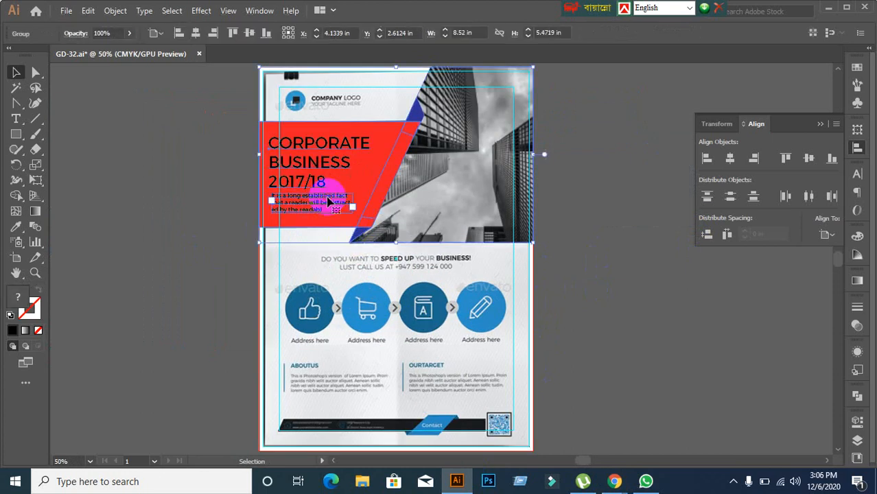
{"action": "key", "text": "ctrl+["}
{"action": "key", "text": "ctrl+["}
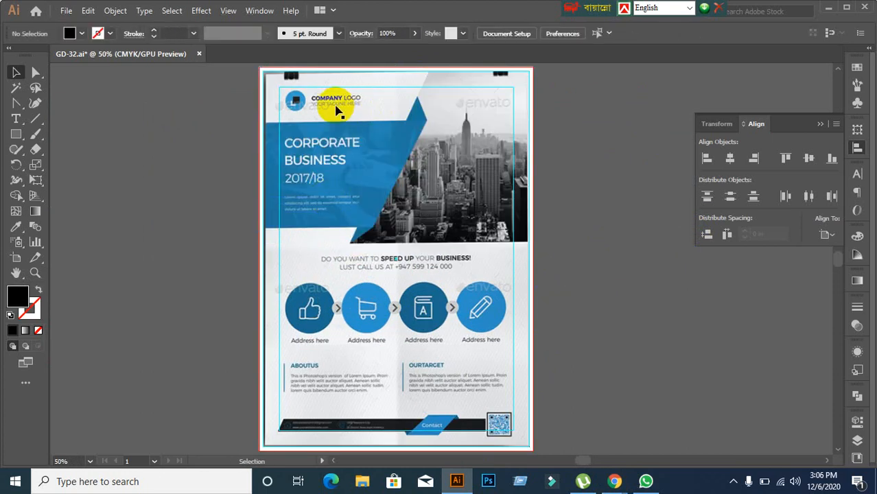
{"action": "left_click_drag", "start_coordinate": [336, 96], "coordinate": [603, 204]}
{"action": "scroll", "coordinate": [676, 294], "scroll_direction": "down", "scroll_amount": 1}
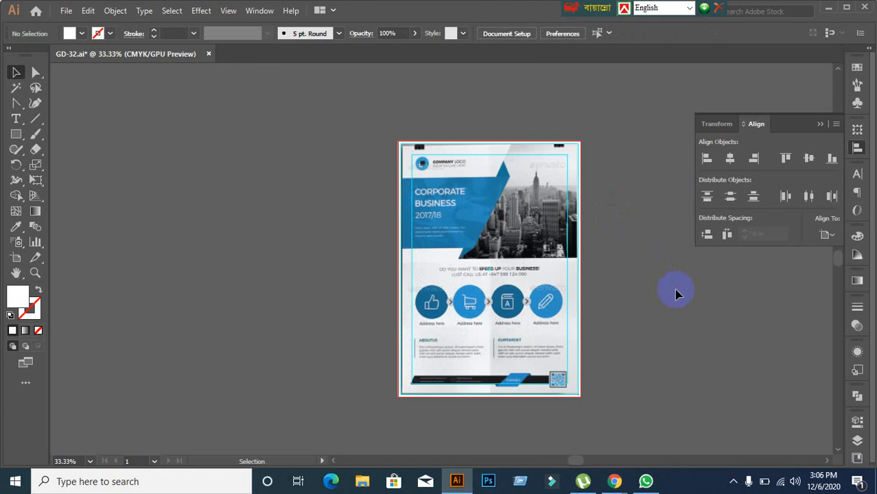
{"action": "key", "text": "ctrl+z"}
{"action": "key", "text": "ctrl+z"}
Step: Delete the red header overlay from the flyer
{"action": "left_click", "coordinate": [675, 294]}
{"action": "scroll", "coordinate": [705, 330], "scroll_direction": "down", "scroll_amount": 1}
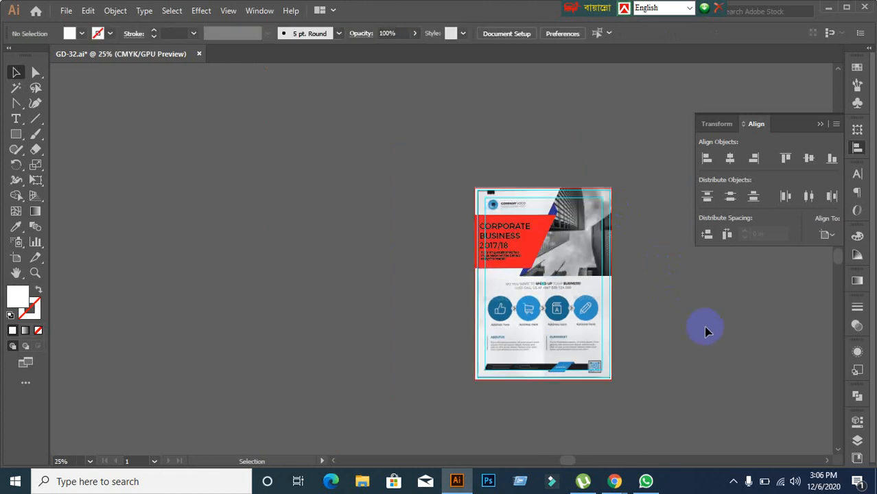
{"action": "left_click_drag", "start_coordinate": [705, 329], "coordinate": [530, 319]}
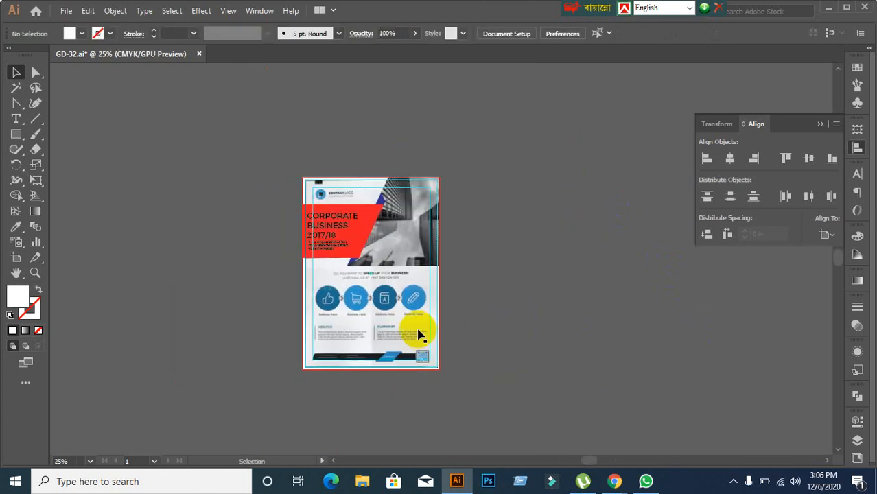
{"action": "left_click", "coordinate": [336, 247]}
{"action": "key", "text": "Delete"}
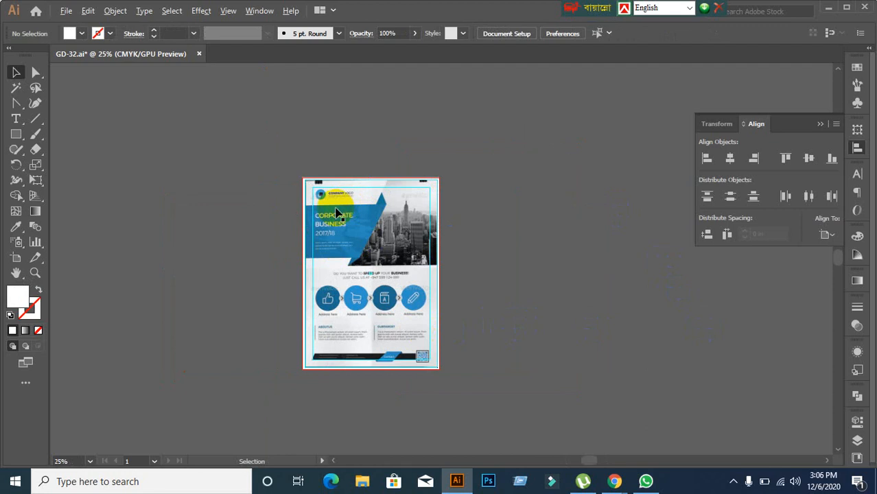
{"action": "scroll", "coordinate": [335, 206], "scroll_direction": "up", "scroll_amount": 1}
Step: Lock the guides from the canvas context menu
{"action": "scroll", "coordinate": [312, 195], "scroll_direction": "up", "scroll_amount": 1}
{"action": "scroll", "coordinate": [292, 199], "scroll_direction": "up", "scroll_amount": 3}
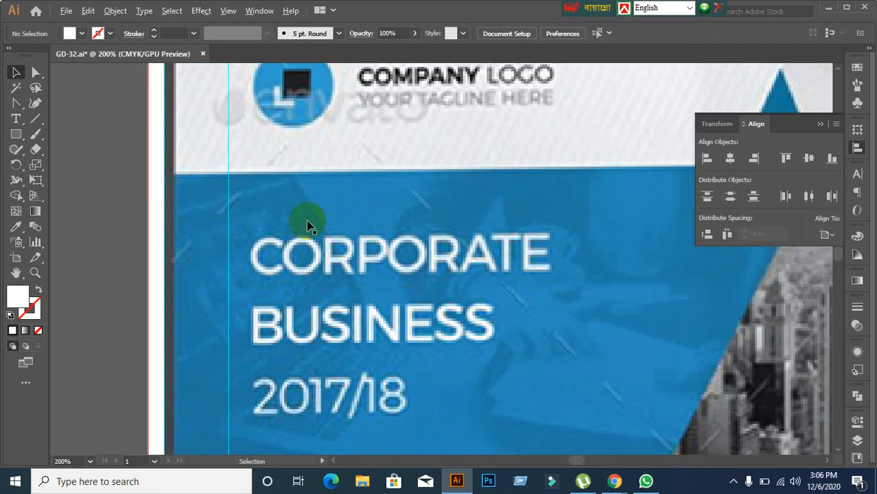
{"action": "scroll", "coordinate": [280, 132], "scroll_direction": "down", "scroll_amount": 2}
{"action": "left_click", "coordinate": [215, 134]}
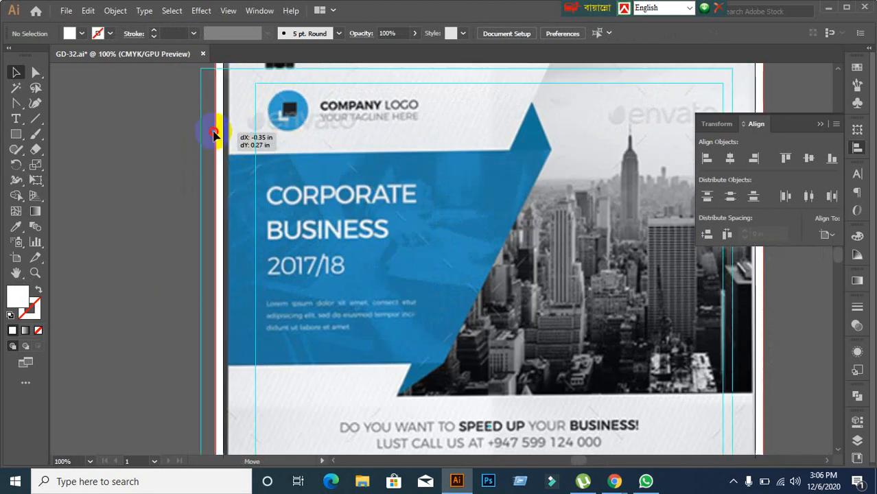
{"action": "left_click", "coordinate": [286, 226]}
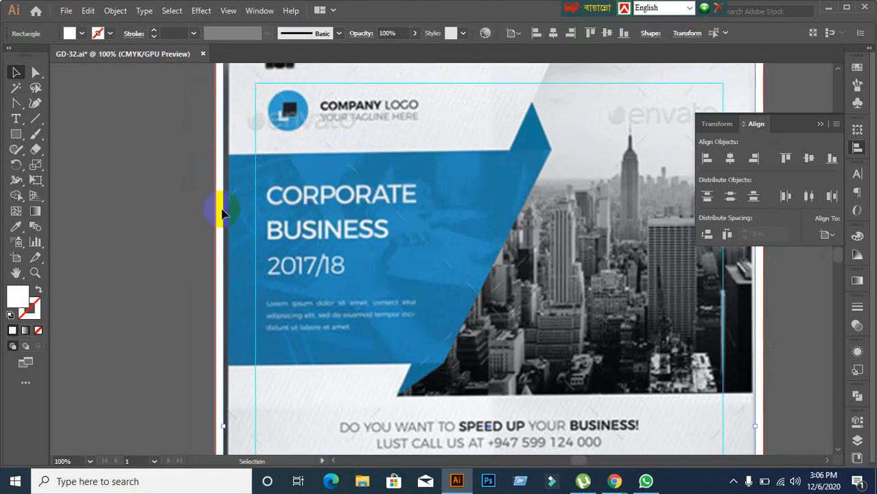
{"action": "right_click", "coordinate": [348, 161]}
{"action": "left_click", "coordinate": [395, 254]}
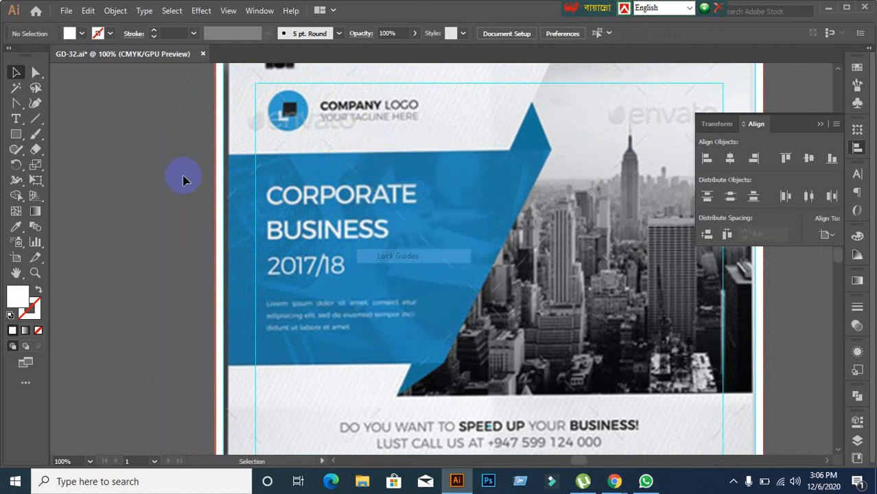
{"action": "left_click_drag", "start_coordinate": [248, 113], "coordinate": [212, 122]}
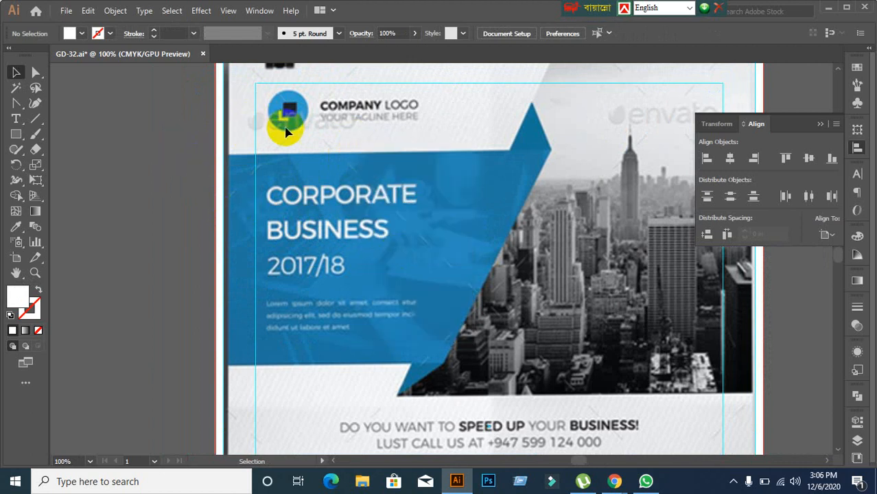
{"action": "scroll", "coordinate": [285, 118], "scroll_direction": "up", "scroll_amount": 1}
{"action": "scroll", "coordinate": [296, 135], "scroll_direction": "up", "scroll_amount": 1}
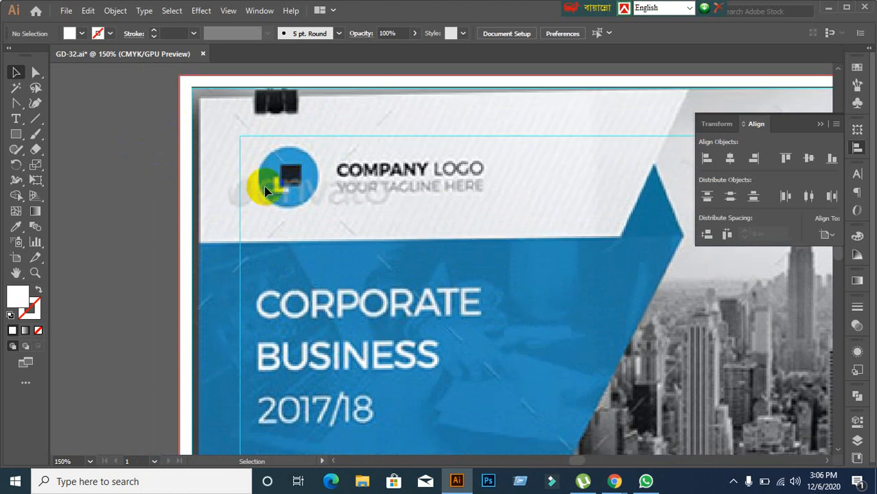
Step: Draw a white circle matching the round logo and move it left off the artboard
{"action": "left_click", "coordinate": [15, 134]}
{"action": "left_click", "coordinate": [69, 164]}
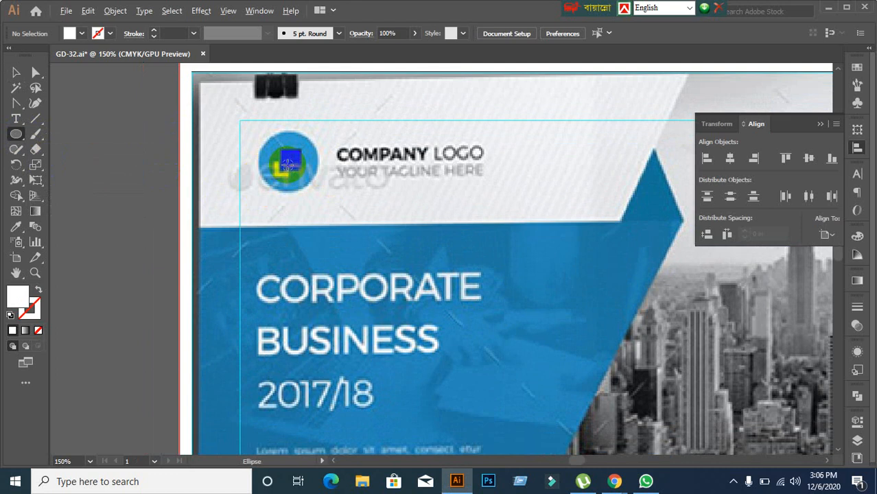
{"action": "left_click_drag", "start_coordinate": [286, 165], "coordinate": [314, 192]}
{"action": "left_click", "coordinate": [15, 72]}
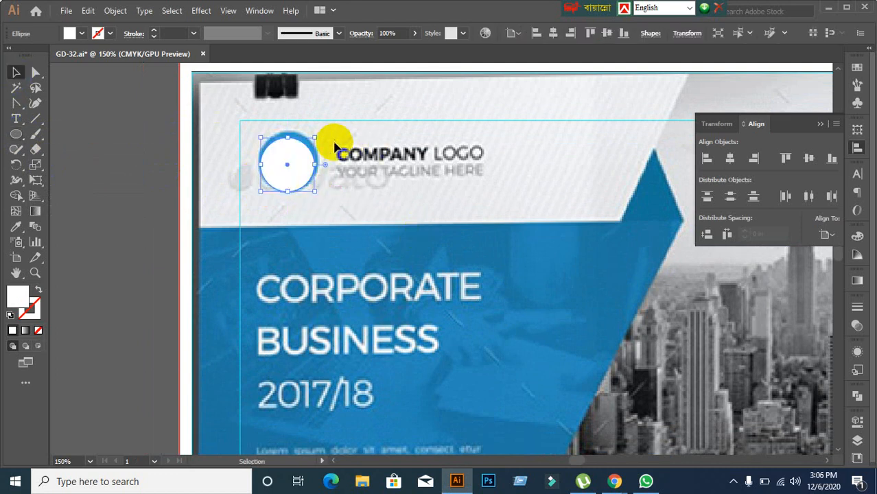
{"action": "left_click_drag", "start_coordinate": [315, 139], "coordinate": [319, 127]}
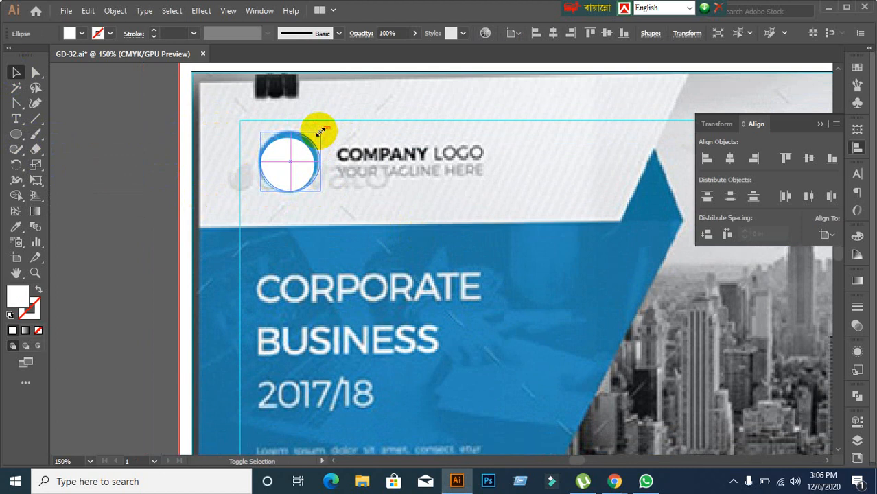
{"action": "left_click", "coordinate": [337, 210]}
{"action": "left_click", "coordinate": [291, 180]}
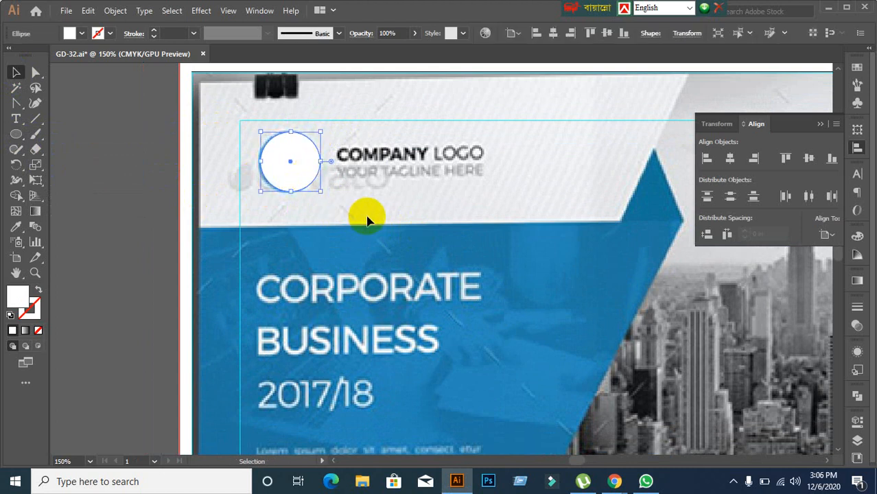
{"action": "scroll", "coordinate": [363, 217], "scroll_direction": "down", "scroll_amount": 1}
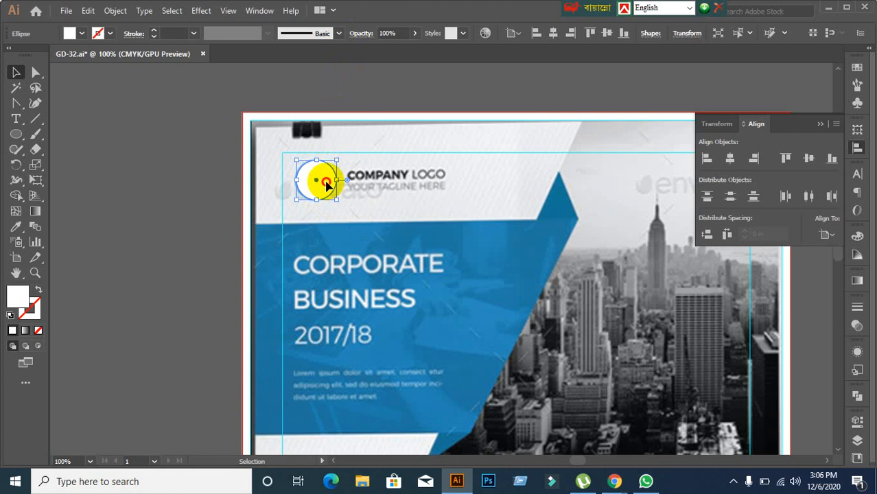
{"action": "left_click_drag", "start_coordinate": [319, 180], "coordinate": [193, 184]}
{"action": "left_click", "coordinate": [180, 260]}
{"action": "scroll", "coordinate": [193, 261], "scroll_direction": "up", "scroll_amount": 1}
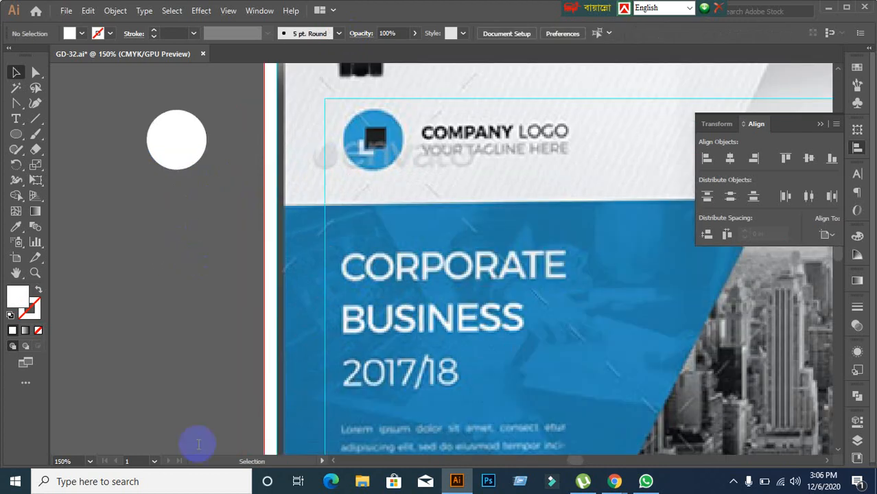
Step: Draw a small 0.3 in square below the circle and fill it with the logo's dark colour
{"action": "left_click_drag", "start_coordinate": [22, 136], "coordinate": [61, 138]}
{"action": "left_click_drag", "start_coordinate": [139, 240], "coordinate": [155, 255]}
{"action": "left_click", "coordinate": [21, 74]}
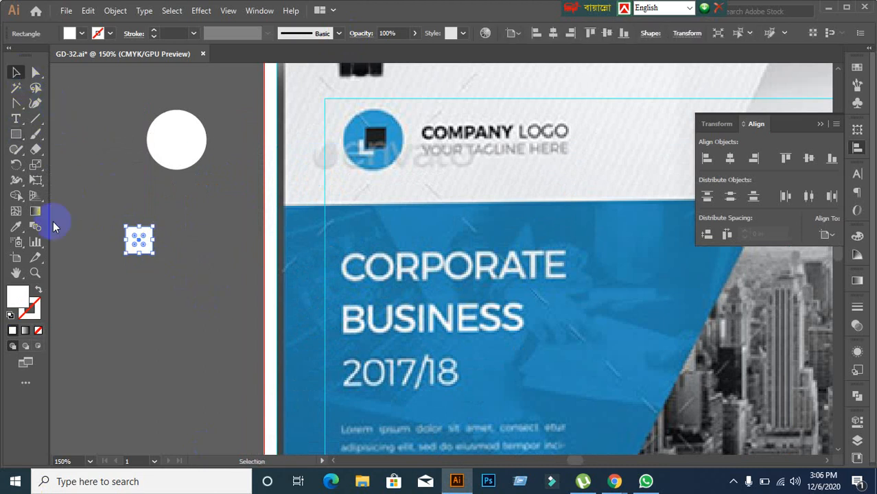
{"action": "left_click", "coordinate": [16, 229]}
{"action": "left_click", "coordinate": [377, 136]}
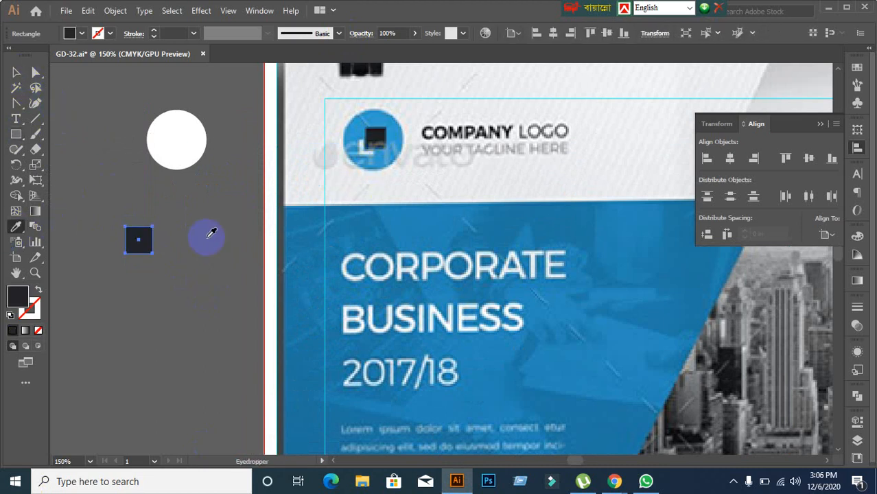
{"action": "left_click", "coordinate": [18, 74]}
{"action": "left_click", "coordinate": [135, 292]}
{"action": "scroll", "coordinate": [141, 282], "scroll_direction": "down", "scroll_amount": 1}
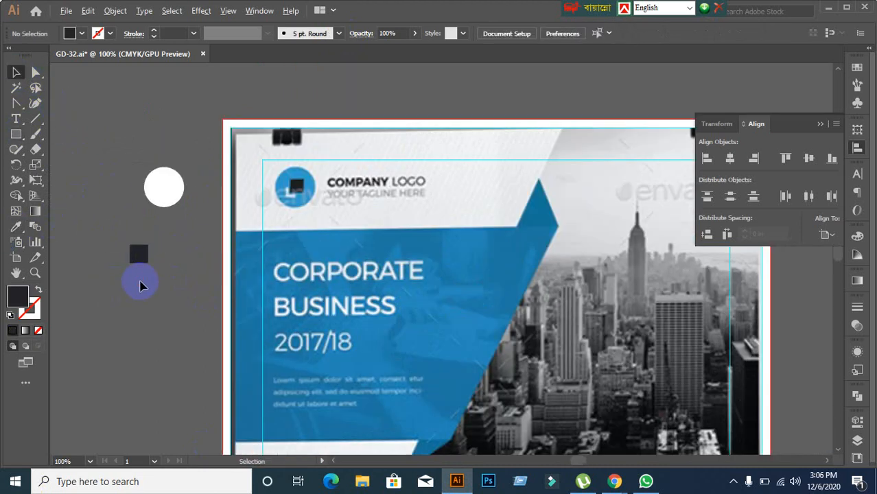
{"action": "scroll", "coordinate": [131, 287], "scroll_direction": "up", "scroll_amount": 2}
{"action": "scroll", "coordinate": [124, 287], "scroll_direction": "left", "scroll_amount": 2}
{"action": "left_click", "coordinate": [207, 230]}
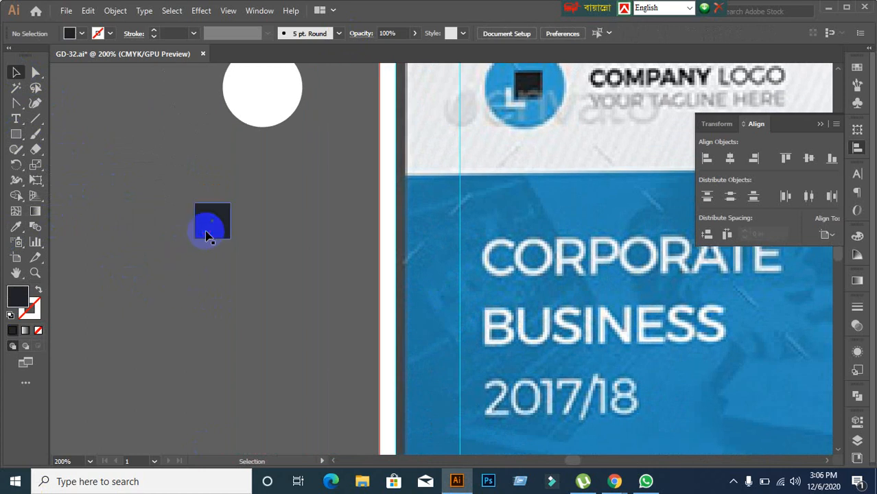
Step: Alt-drag a duplicate of the dark square toward the lower left
{"action": "left_click", "coordinate": [177, 273]}
{"action": "left_click", "coordinate": [224, 223]}
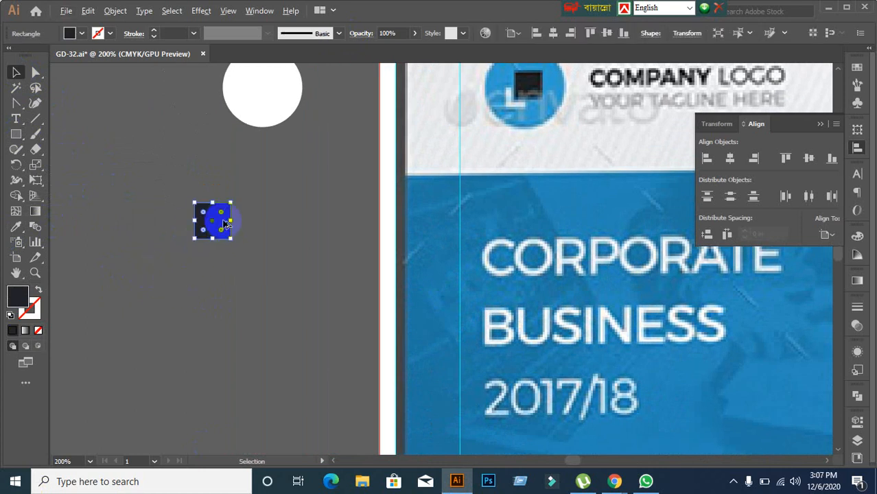
{"action": "mouse_move", "coordinate": [226, 223]}
{"action": "left_mouse_down"}
{"action": "mouse_move", "coordinate": [198, 251]}
{"action": "mouse_move", "coordinate": [213, 232]}
{"action": "left_mouse_up"}
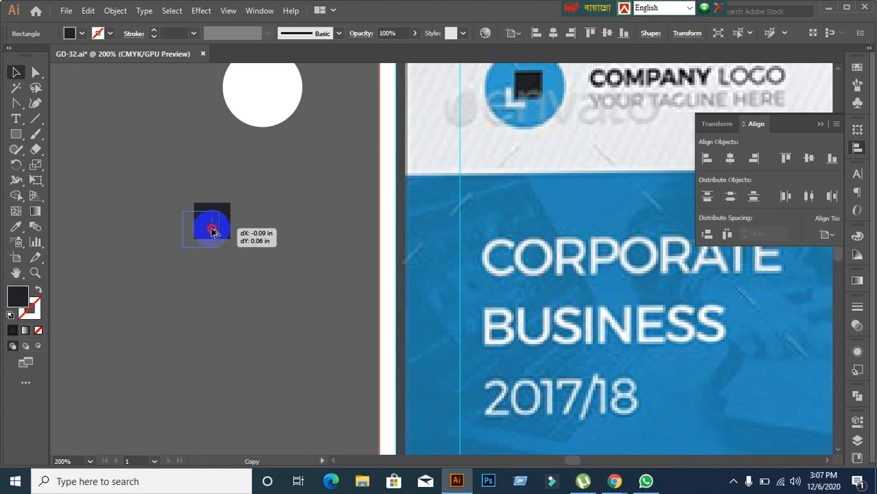
{"action": "left_click_drag", "start_coordinate": [213, 231], "coordinate": [213, 232]}
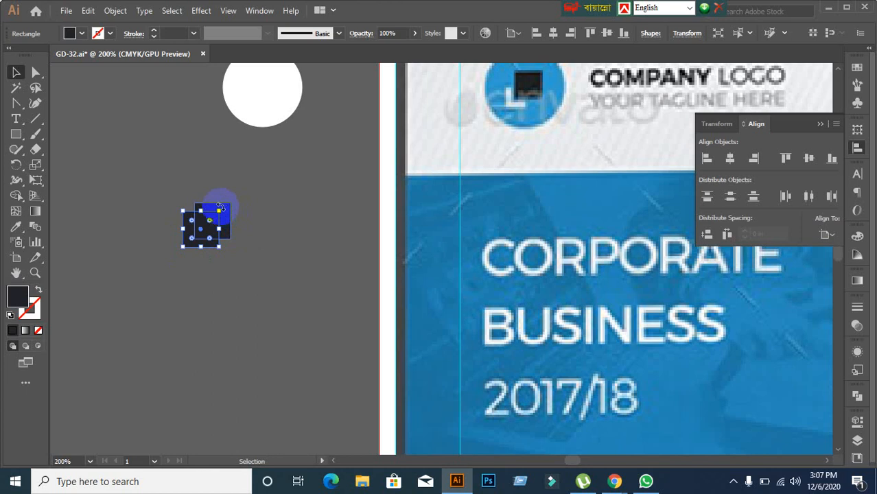
{"action": "left_click", "coordinate": [239, 266]}
Step: Snap the small square copy into the large square's bottom-left corner
{"action": "scroll", "coordinate": [190, 282], "scroll_direction": "up", "scroll_amount": 5}
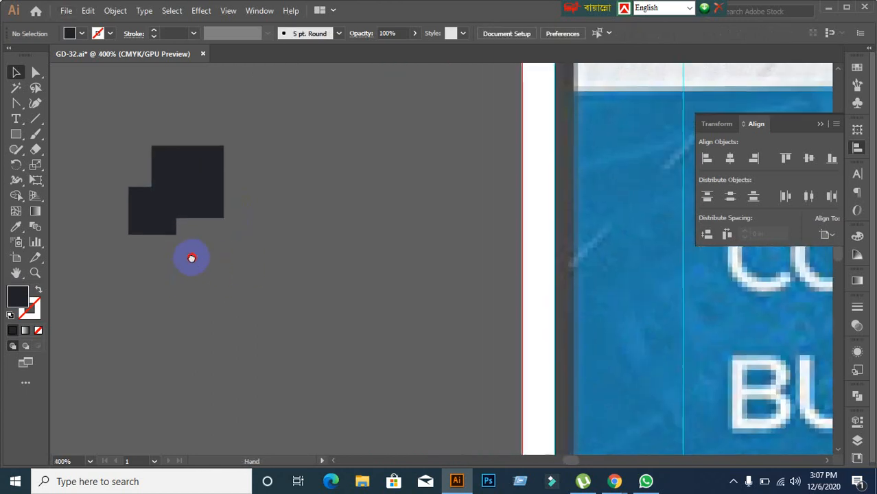
{"action": "left_click_drag", "start_coordinate": [169, 285], "coordinate": [180, 273]}
{"action": "left_click", "coordinate": [206, 314]}
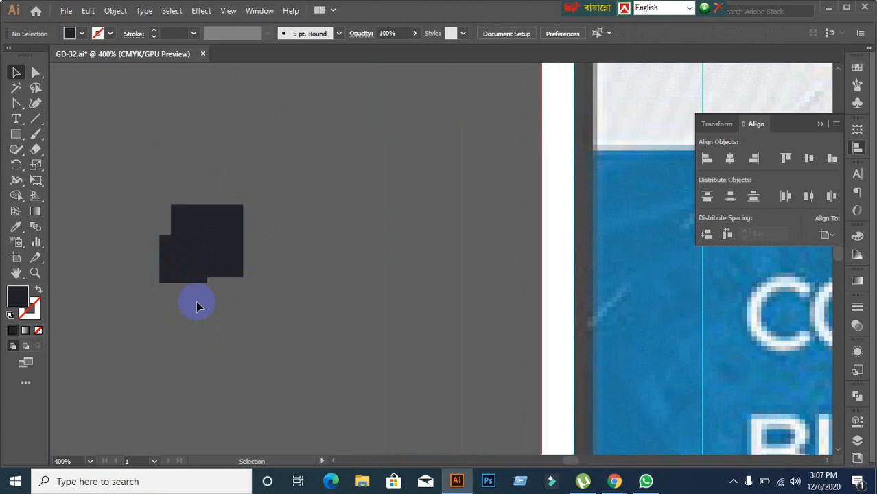
{"action": "left_click_drag", "start_coordinate": [146, 215], "coordinate": [336, 389]}
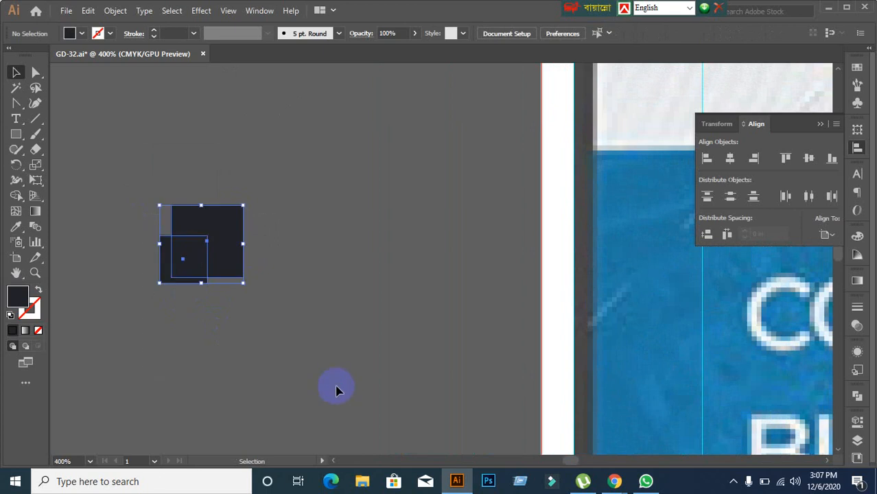
{"action": "left_click", "coordinate": [172, 313]}
{"action": "scroll", "coordinate": [171, 332], "scroll_direction": "up", "scroll_amount": 2}
{"action": "left_click_drag", "start_coordinate": [169, 232], "coordinate": [186, 223]}
{"action": "left_click", "coordinate": [202, 234]}
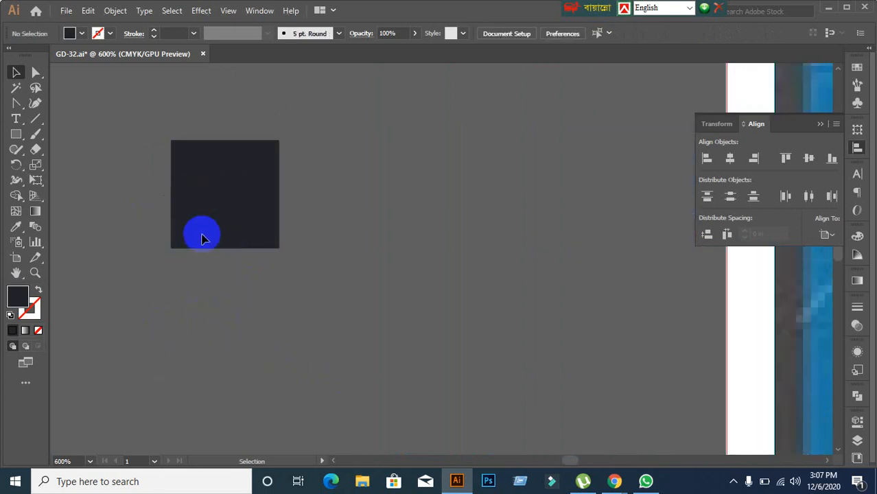
Step: Set the general measurement unit to Pixels in Preferences
{"action": "key", "text": "ctrl+k"}
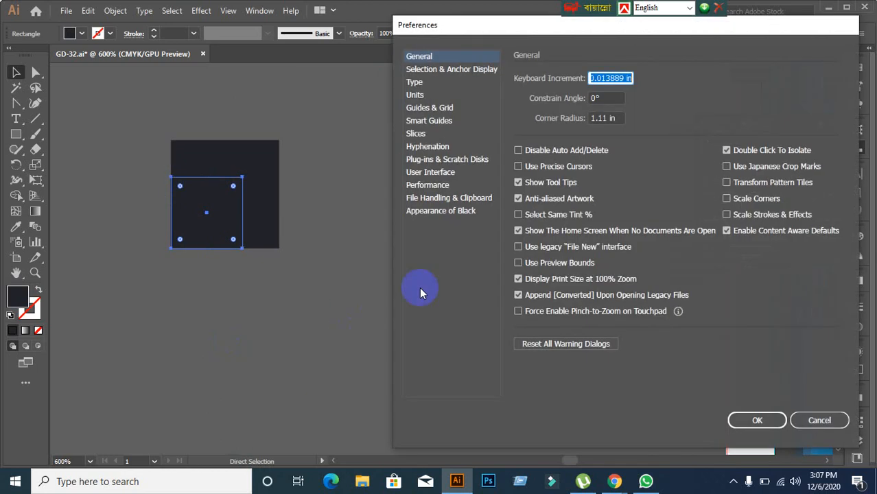
{"action": "left_click", "coordinate": [414, 95]}
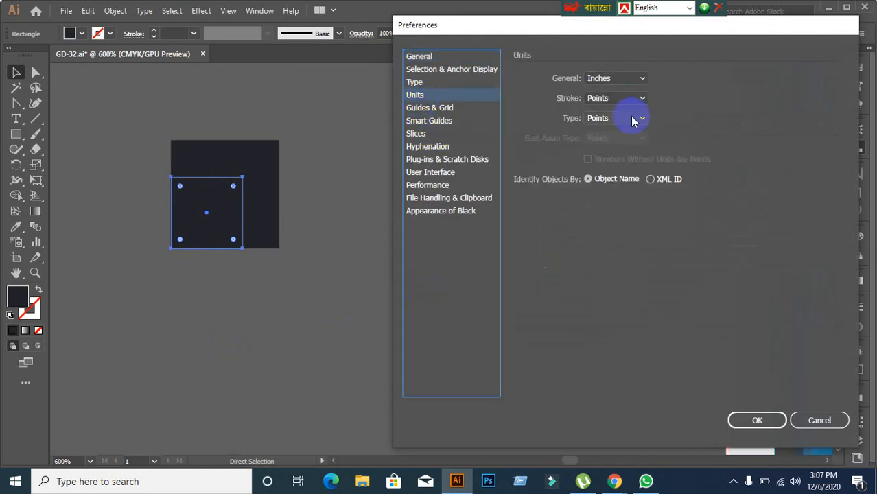
{"action": "left_click", "coordinate": [636, 83]}
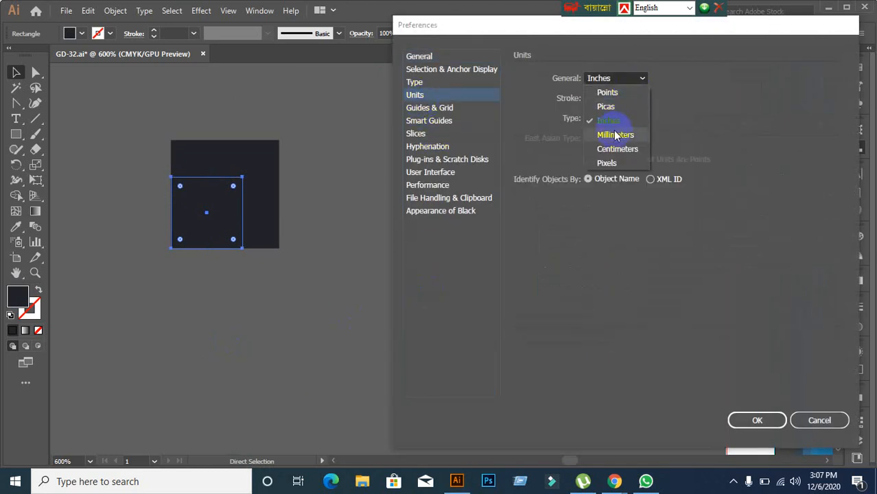
{"action": "left_click", "coordinate": [613, 164]}
{"action": "left_click", "coordinate": [419, 56]}
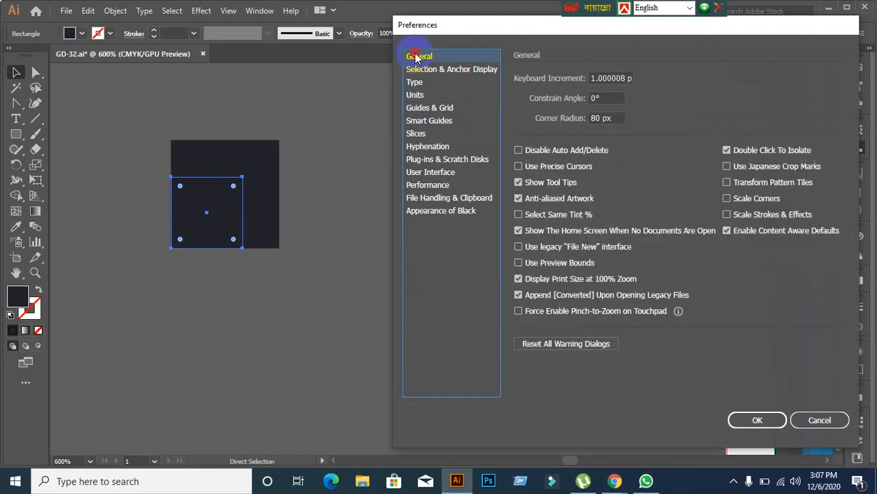
{"action": "left_click", "coordinate": [776, 420]}
Step: Nudge the small square two steps left and two steps down
{"action": "left_click", "coordinate": [254, 354]}
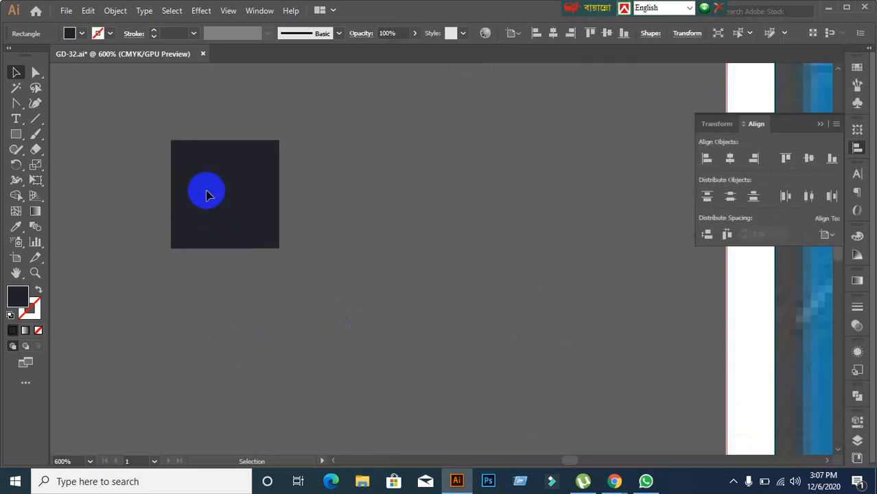
{"action": "left_click", "coordinate": [206, 192]}
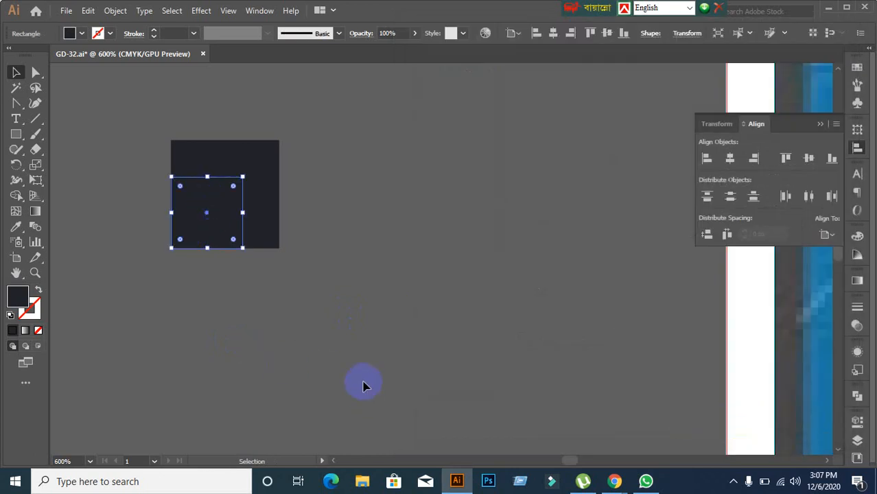
{"action": "key", "text": "Left"}
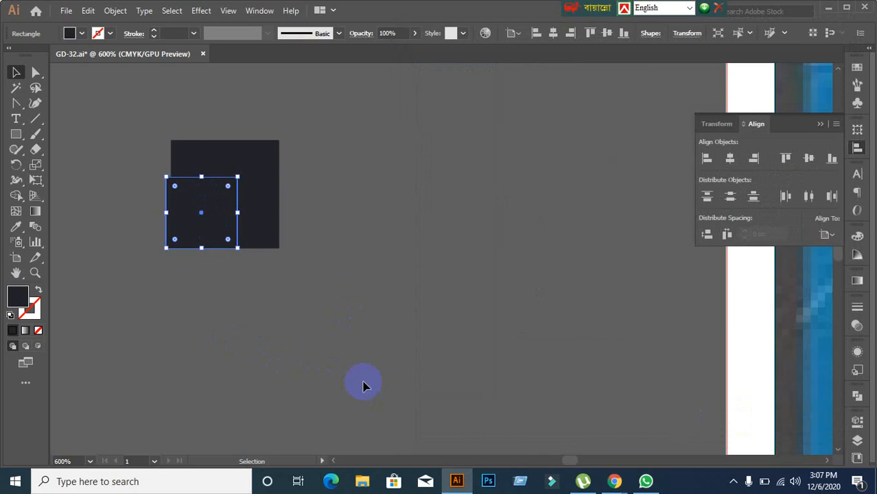
{"action": "key", "text": "Left"}
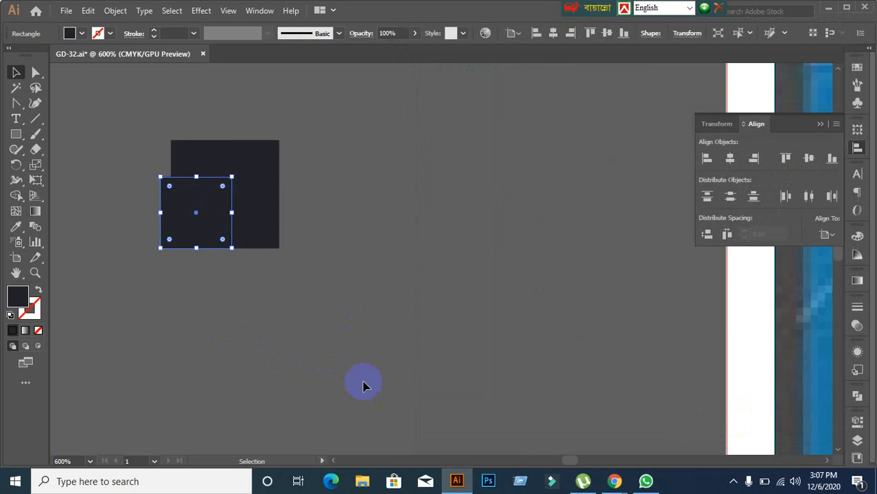
{"action": "key", "text": "Down"}
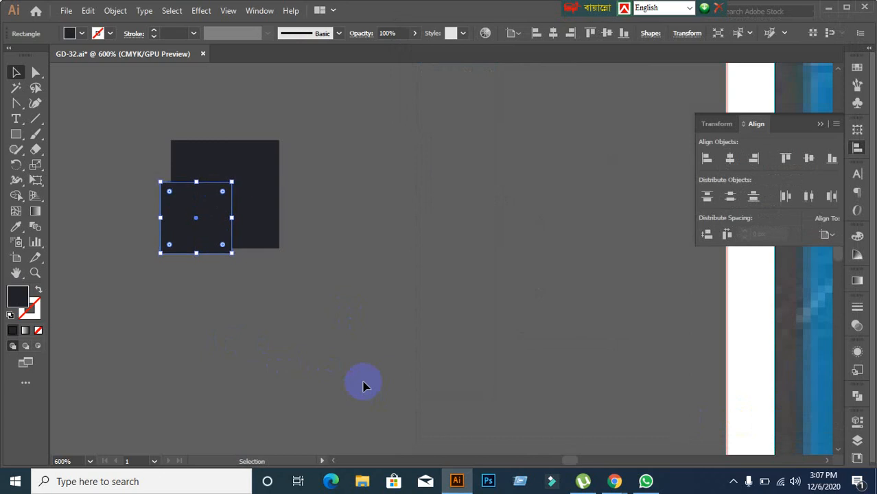
{"action": "key", "text": "Down"}
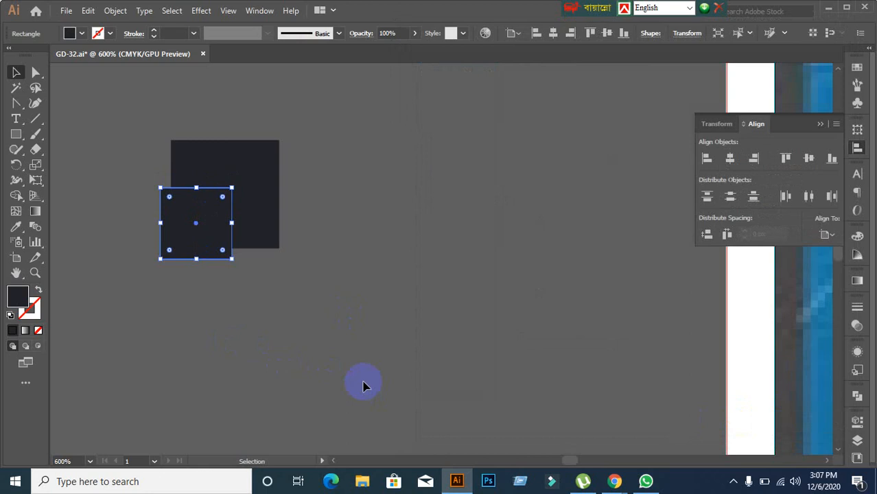
Step: Select only the large dark square
{"action": "left_click", "coordinate": [282, 344]}
{"action": "left_click_drag", "start_coordinate": [114, 163], "coordinate": [202, 221]}
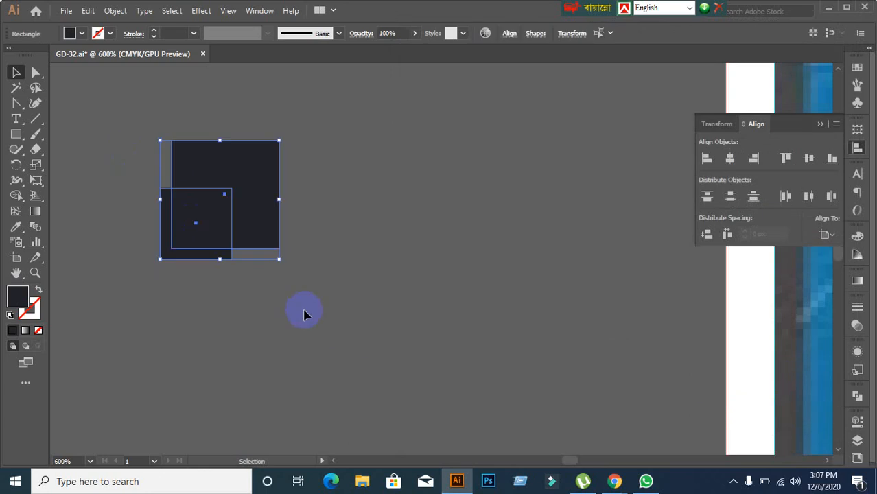
{"action": "left_click", "coordinate": [290, 314]}
{"action": "left_click_drag", "start_coordinate": [153, 140], "coordinate": [349, 319]}
{"action": "left_click", "coordinate": [288, 236]}
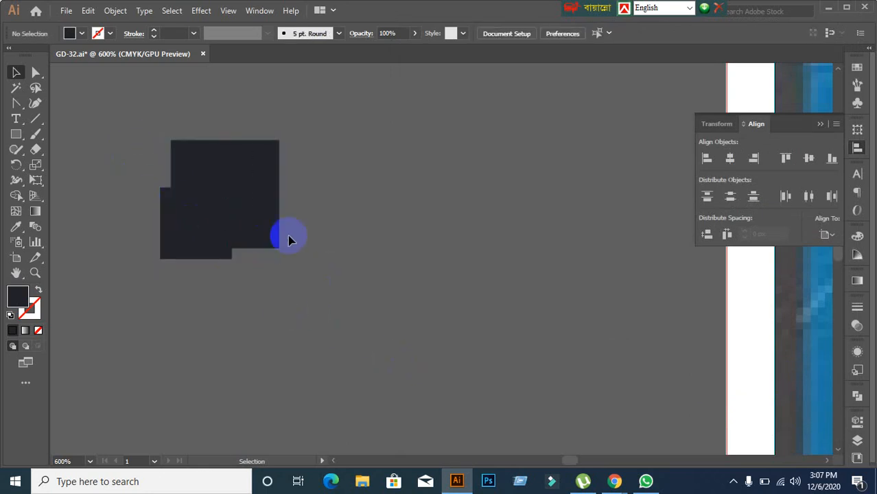
{"action": "left_click_drag", "start_coordinate": [288, 237], "coordinate": [236, 165]}
{"action": "left_click", "coordinate": [108, 10]}
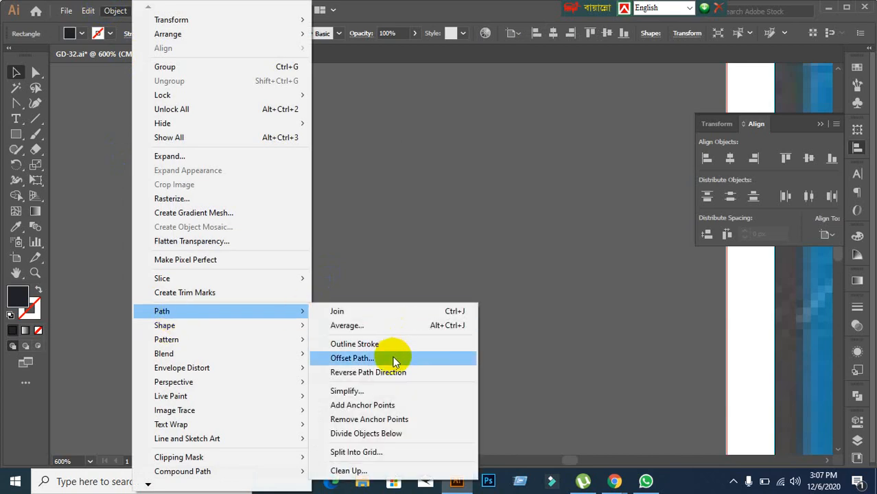
Step: Create a 1 px Offset Path copy of the large square
{"action": "left_click", "coordinate": [391, 358]}
{"action": "left_click", "coordinate": [546, 257]}
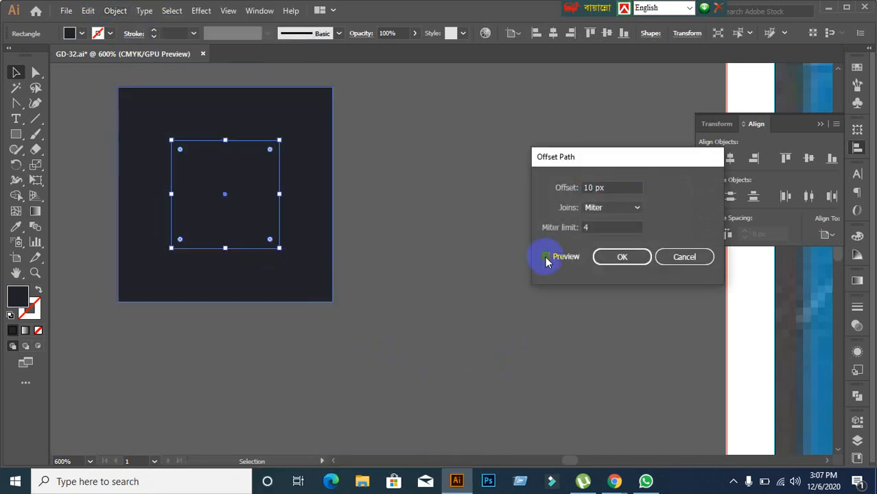
{"action": "left_click", "coordinate": [618, 190]}
{"action": "key", "text": "Down"}
{"action": "key", "text": "Down"}
{"action": "key", "text": "Down"}
{"action": "key", "text": "Down"}
{"action": "key", "text": "Down"}
{"action": "key", "text": "Down"}
{"action": "key", "text": "Down"}
{"action": "key", "text": "Down"}
{"action": "key", "text": "Down"}
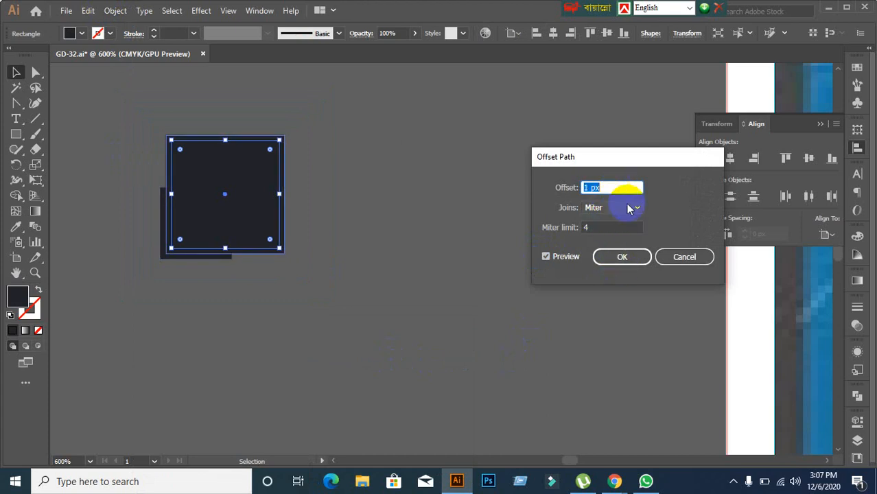
{"action": "left_click", "coordinate": [622, 256]}
Step: Use the Shape Builder on the overlapping squares to carve out the thin L-shaped strip
{"action": "left_click", "coordinate": [351, 298]}
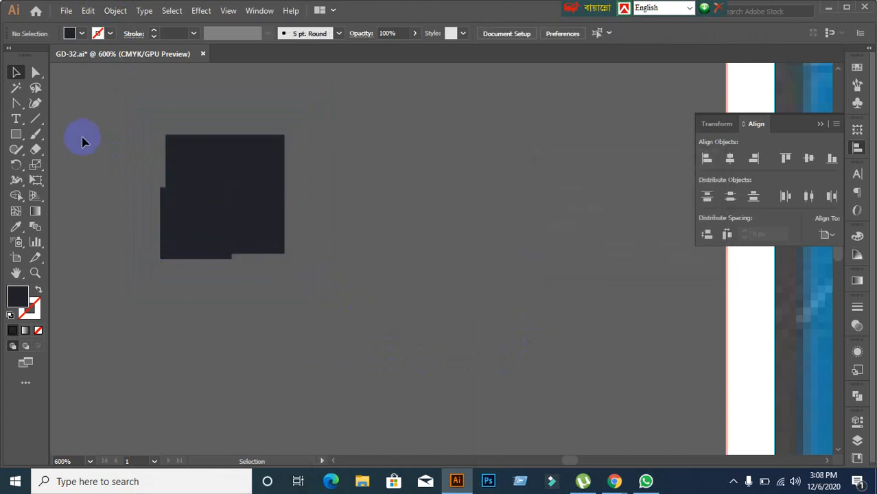
{"action": "left_click_drag", "start_coordinate": [82, 137], "coordinate": [319, 319]}
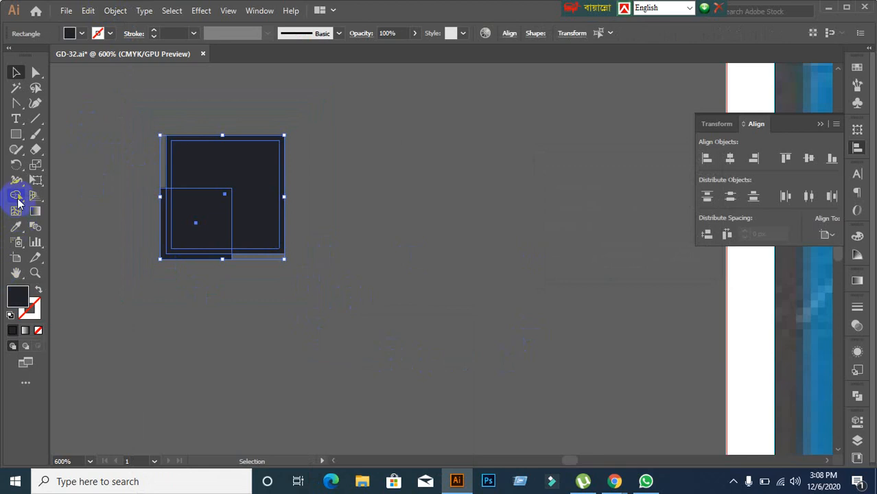
{"action": "left_click", "coordinate": [16, 196]}
{"action": "scroll", "coordinate": [166, 291], "scroll_direction": "up", "scroll_amount": 2}
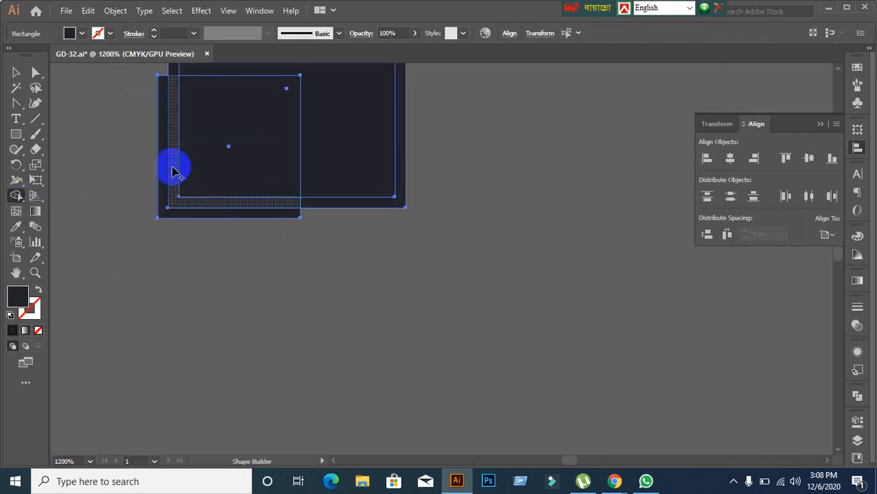
{"action": "left_click_drag", "start_coordinate": [174, 170], "coordinate": [180, 203]}
{"action": "left_click", "coordinate": [15, 72]}
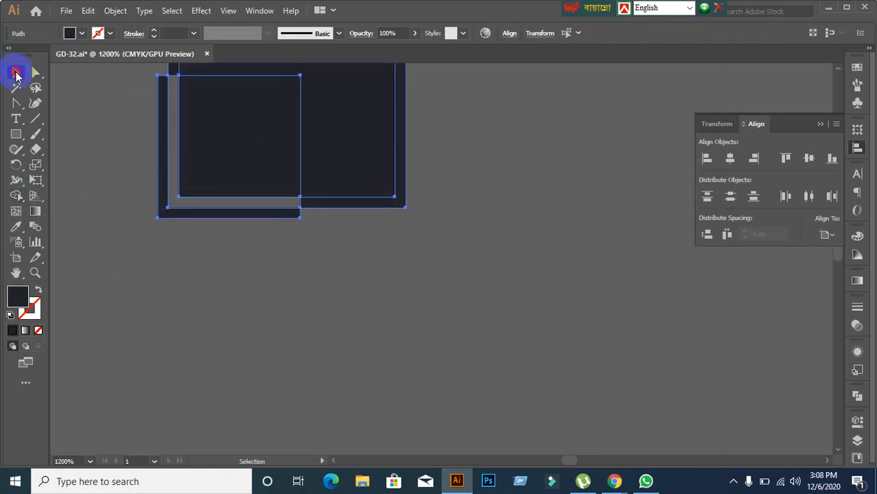
Step: Select and inspect the resulting dark square and corner strip
{"action": "left_click", "coordinate": [119, 244]}
{"action": "scroll", "coordinate": [174, 254], "scroll_direction": "down", "scroll_amount": 4}
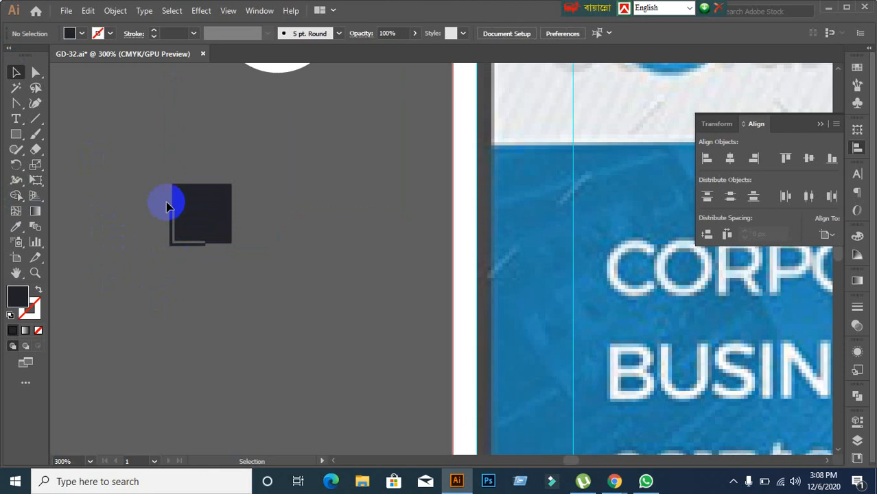
{"action": "left_click", "coordinate": [177, 201]}
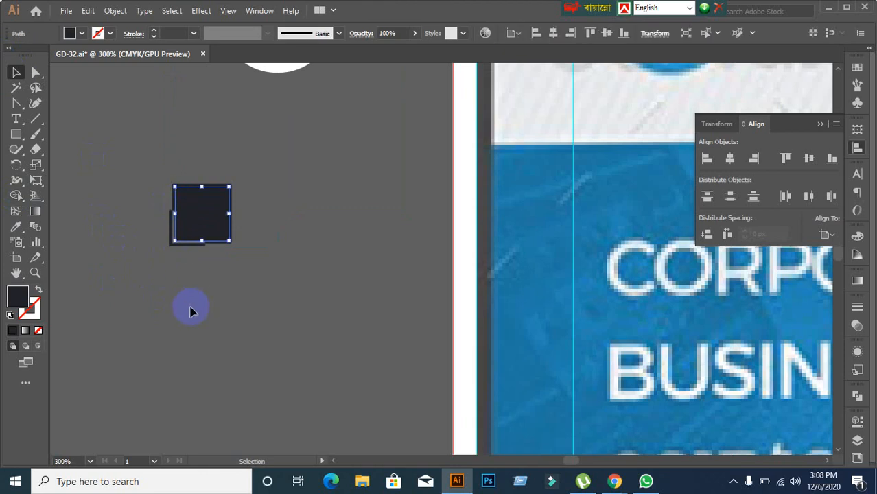
{"action": "left_click", "coordinate": [191, 312]}
{"action": "scroll", "coordinate": [143, 231], "scroll_direction": "up", "scroll_amount": 2}
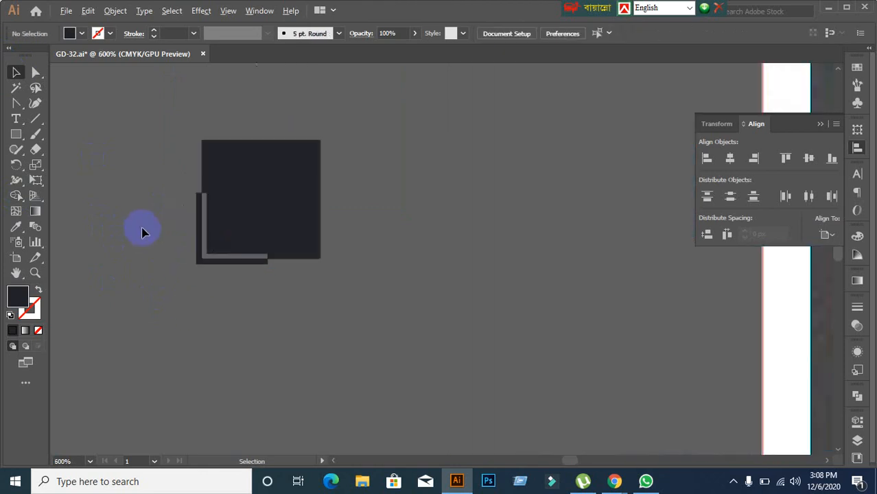
{"action": "left_click", "coordinate": [207, 155]}
{"action": "left_click", "coordinate": [71, 182]}
{"action": "scroll", "coordinate": [176, 163], "scroll_direction": "down", "scroll_amount": 4}
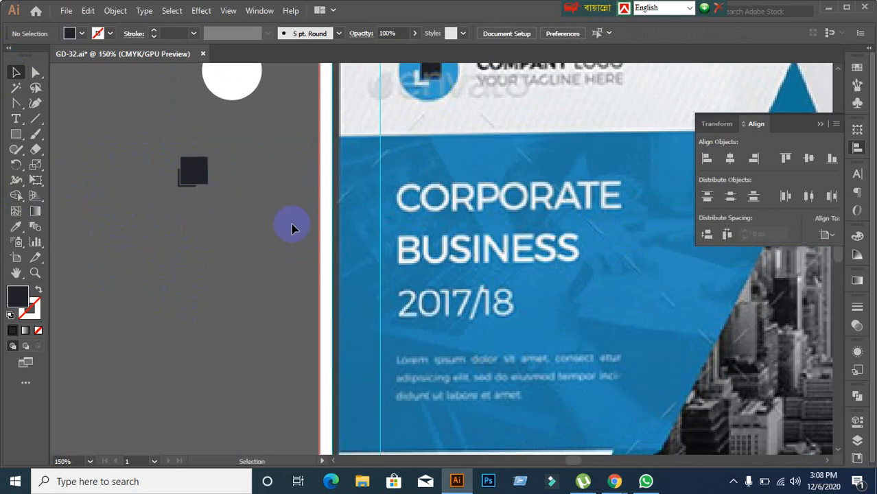
Step: Give the thin offset shape behind the dark square the white circle's fill
{"action": "left_click_drag", "start_coordinate": [136, 154], "coordinate": [268, 245]}
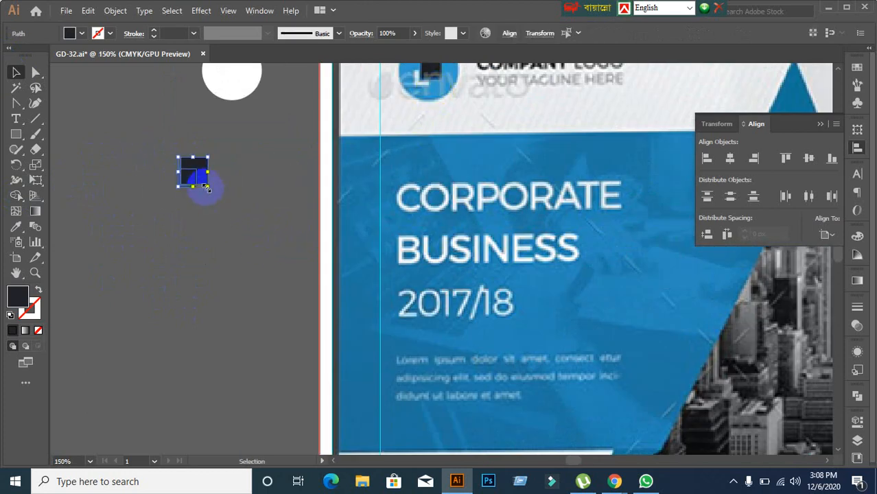
{"action": "left_click", "coordinate": [192, 221]}
{"action": "scroll", "coordinate": [186, 206], "scroll_direction": "up", "scroll_amount": 2}
{"action": "left_click_drag", "start_coordinate": [235, 202], "coordinate": [204, 142]}
{"action": "scroll", "coordinate": [271, 206], "scroll_direction": "down", "scroll_amount": 3}
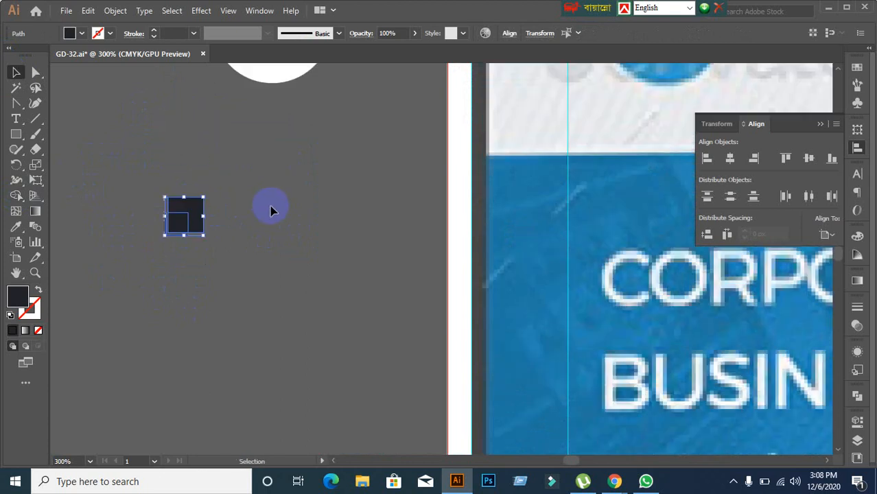
{"action": "left_click_drag", "start_coordinate": [314, 224], "coordinate": [287, 241]}
{"action": "scroll", "coordinate": [230, 279], "scroll_direction": "up", "scroll_amount": 2}
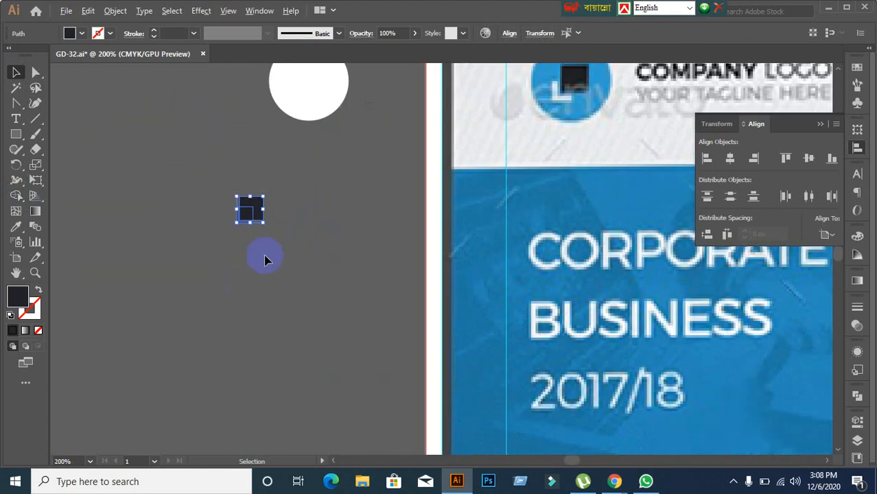
{"action": "left_click", "coordinate": [278, 245]}
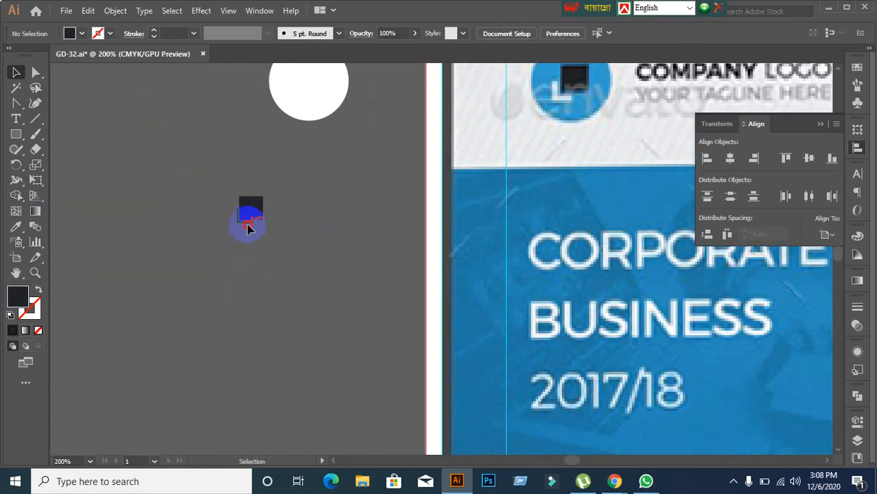
{"action": "left_click", "coordinate": [247, 226]}
{"action": "left_click", "coordinate": [16, 227]}
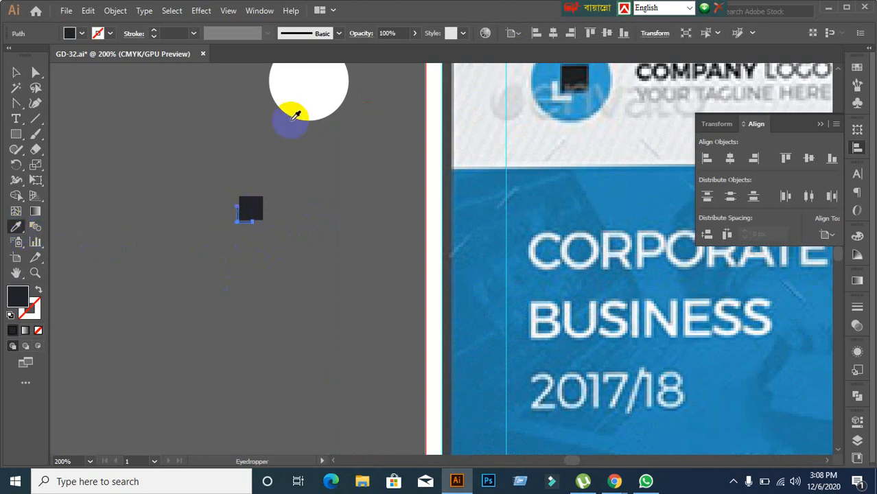
{"action": "left_click", "coordinate": [291, 111]}
{"action": "left_click", "coordinate": [17, 72]}
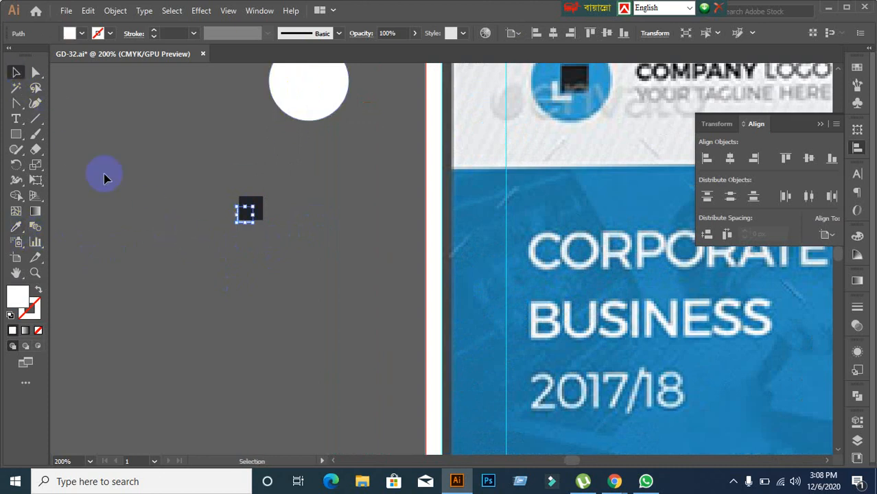
{"action": "left_click", "coordinate": [135, 204]}
Step: Move the small dark square mark into the white circle
{"action": "left_click", "coordinate": [246, 213]}
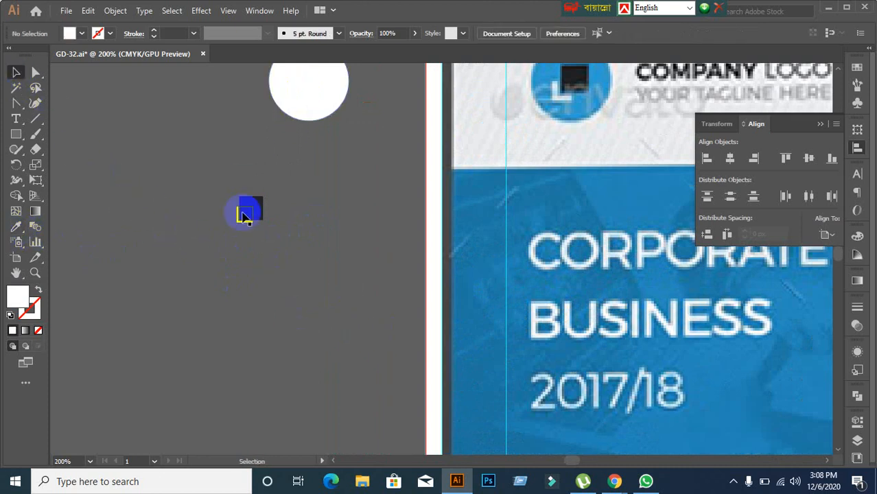
{"action": "left_click", "coordinate": [326, 275]}
{"action": "scroll", "coordinate": [282, 260], "scroll_direction": "up", "scroll_amount": 1}
{"action": "left_click_drag", "start_coordinate": [252, 229], "coordinate": [311, 102]}
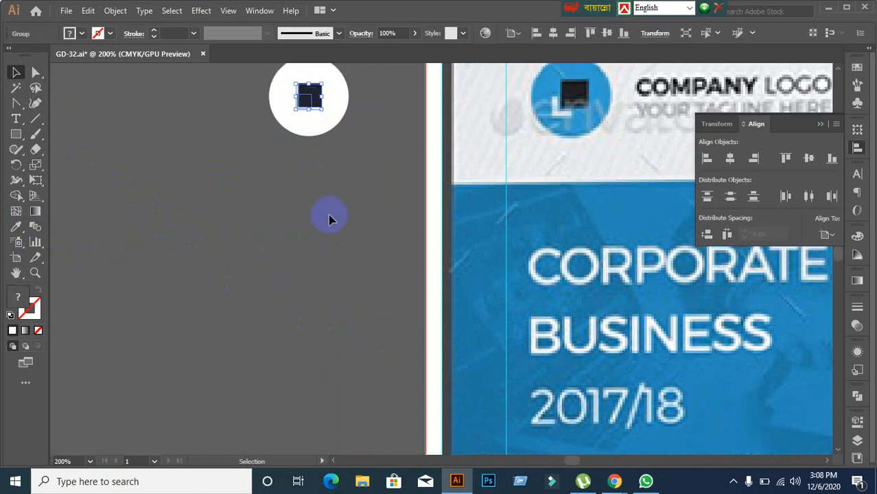
{"action": "left_click", "coordinate": [328, 215]}
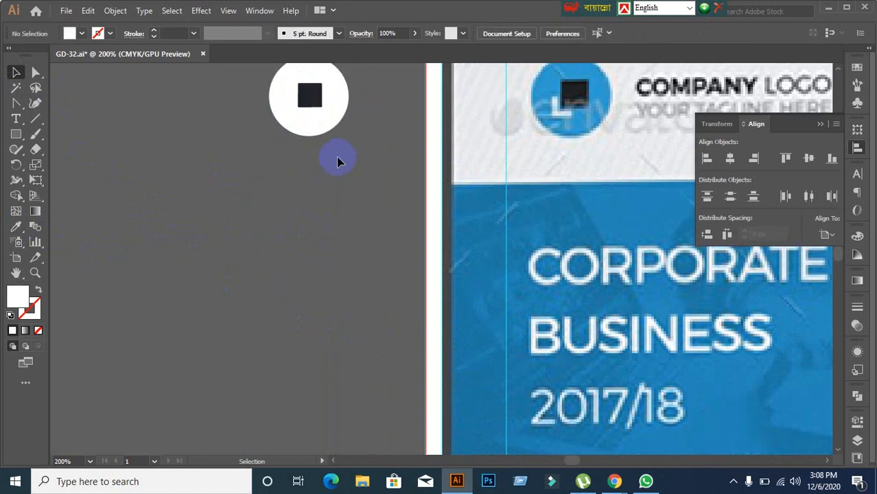
Step: Fill the circle with the logo's blue by sampling it from the artwork
{"action": "left_click", "coordinate": [307, 123]}
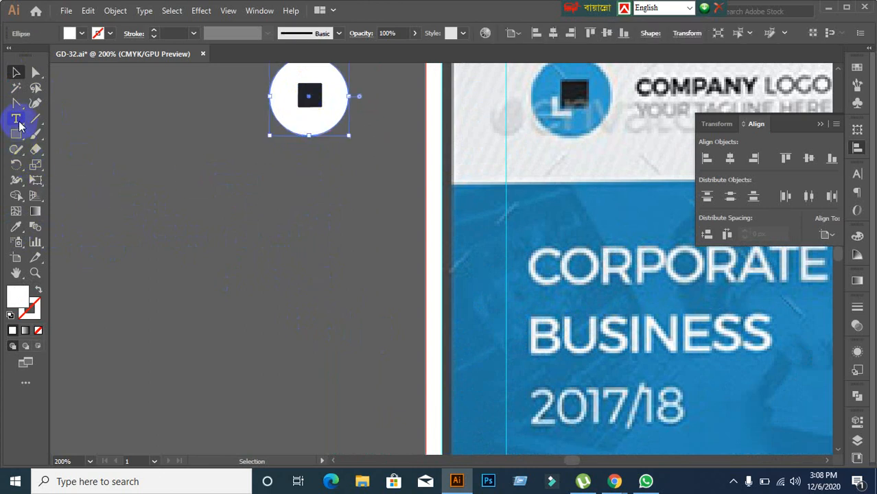
{"action": "left_click", "coordinate": [16, 226]}
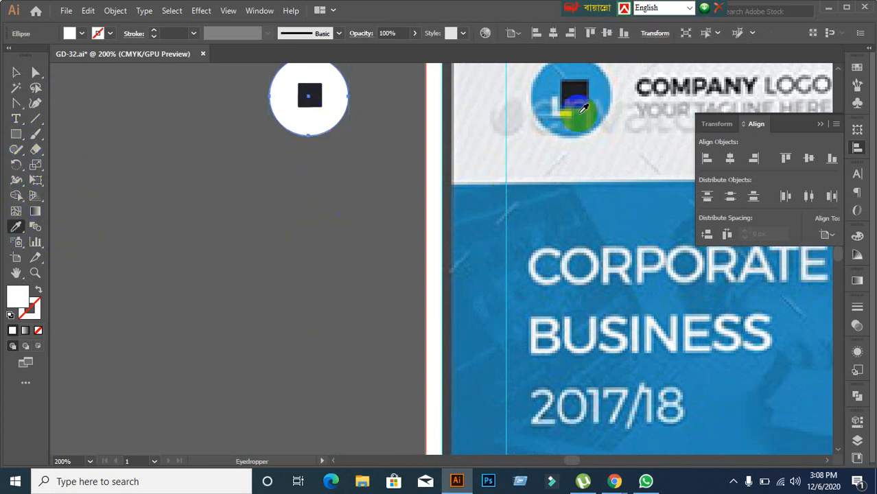
{"action": "left_click", "coordinate": [579, 66]}
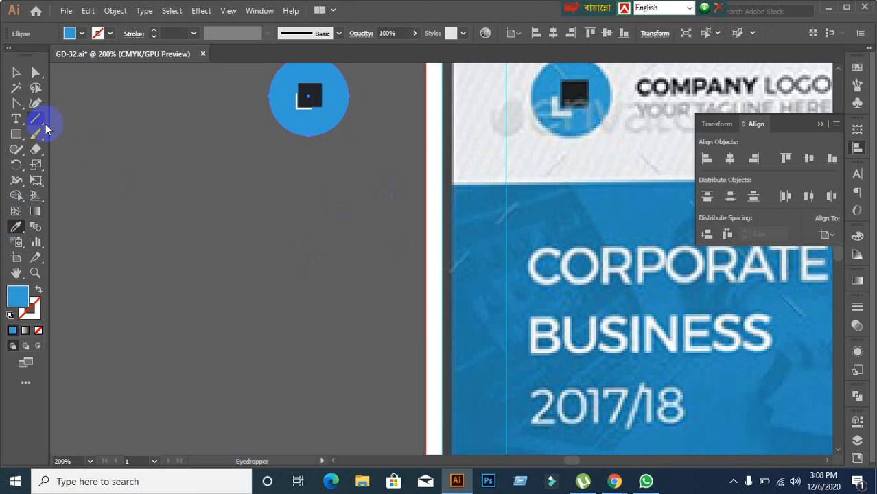
{"action": "left_click", "coordinate": [16, 72]}
{"action": "left_click", "coordinate": [349, 243]}
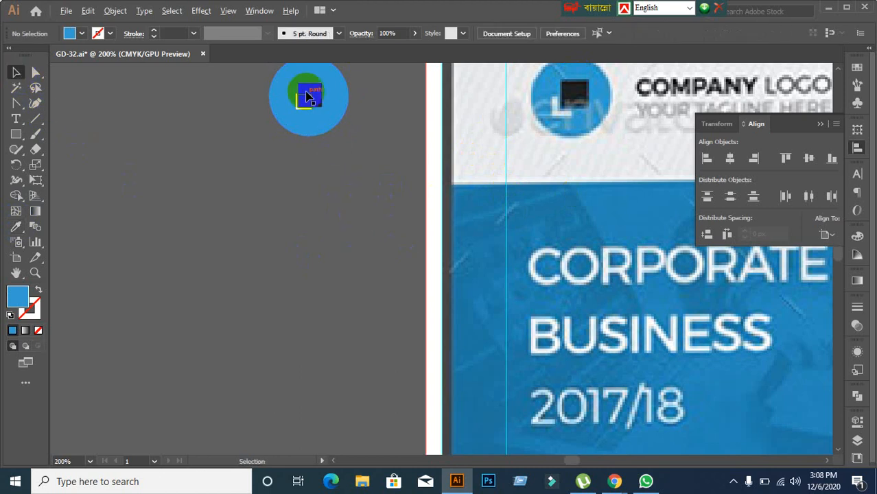
Step: Select circle and square with the circle as key object, and center them vertically
{"action": "left_click_drag", "start_coordinate": [319, 174], "coordinate": [295, 255]}
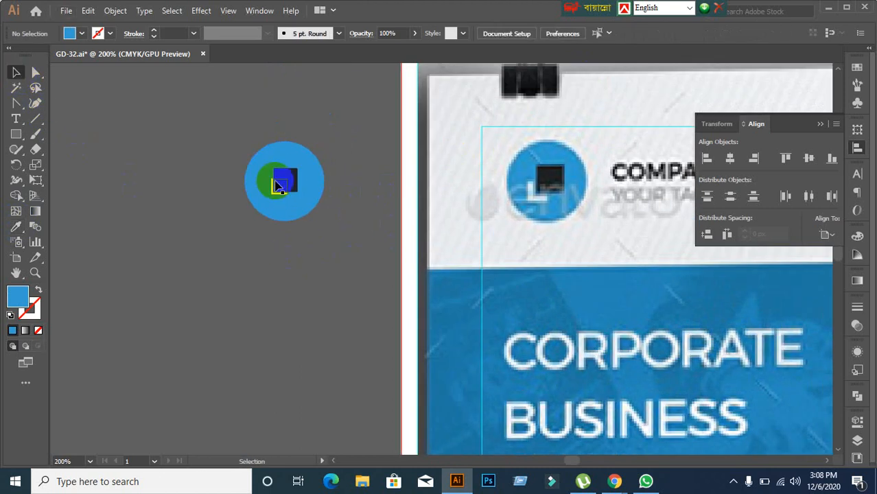
{"action": "left_click_drag", "start_coordinate": [219, 140], "coordinate": [298, 240]}
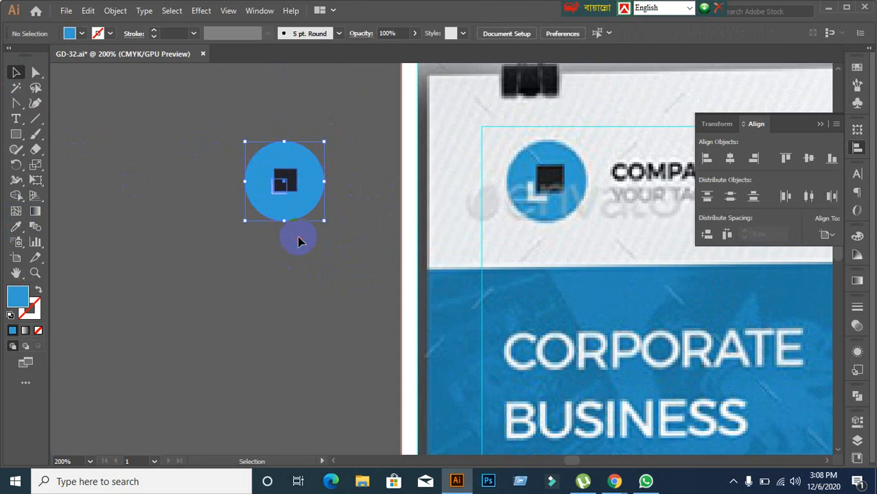
{"action": "left_click", "coordinate": [288, 207]}
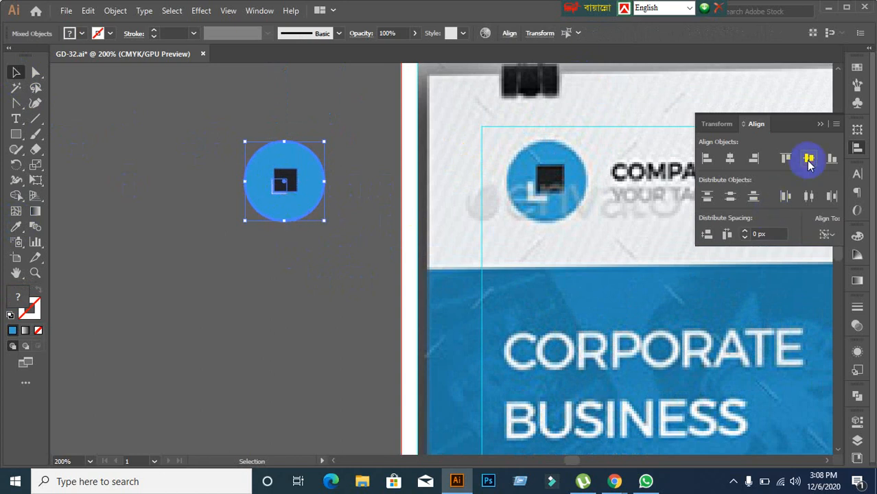
{"action": "left_click", "coordinate": [729, 158]}
Step: Center the square horizontally on the circle and group both with Ctrl+G
{"action": "left_click", "coordinate": [240, 214]}
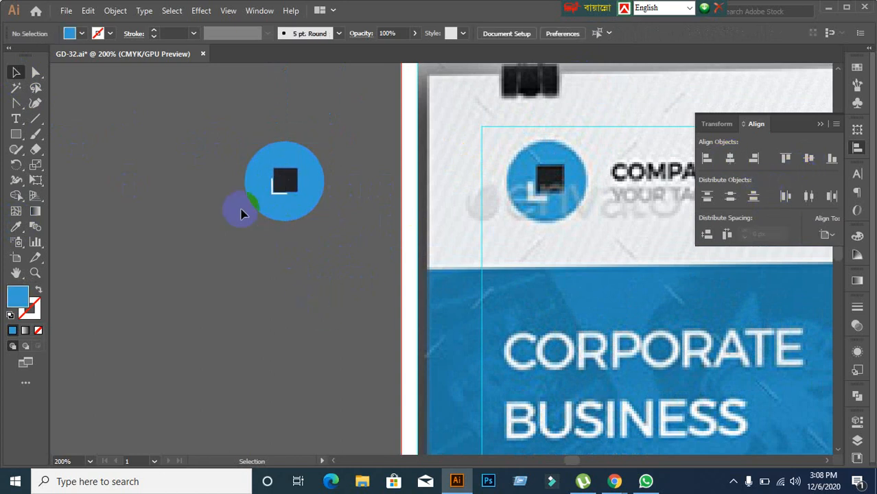
{"action": "left_click", "coordinate": [284, 184]}
{"action": "key", "text": "ctrl+g"}
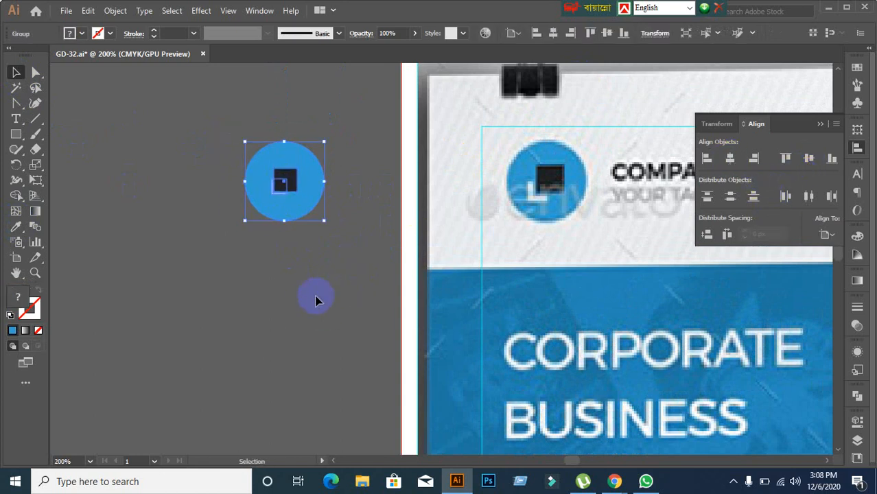
{"action": "left_click", "coordinate": [300, 295]}
Step: Drag the logo group onto the flyer's logo beside COMPANY LOGO and zoom in to 150%
{"action": "left_click", "coordinate": [279, 187]}
{"action": "left_click_drag", "start_coordinate": [280, 186], "coordinate": [542, 188]}
{"action": "left_click", "coordinate": [313, 284]}
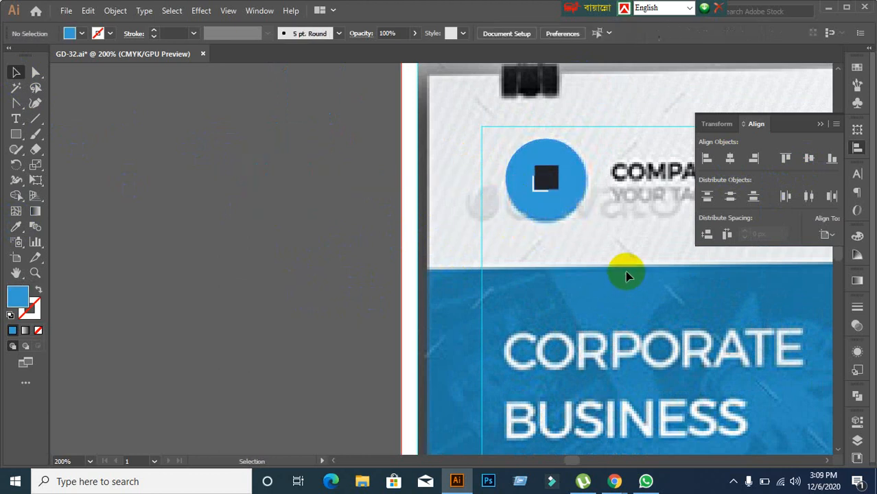
{"action": "scroll", "coordinate": [625, 276], "scroll_direction": "down", "scroll_amount": 1}
{"action": "left_click_drag", "start_coordinate": [695, 302], "coordinate": [313, 315]}
{"action": "scroll", "coordinate": [253, 333], "scroll_direction": "up", "scroll_amount": 1}
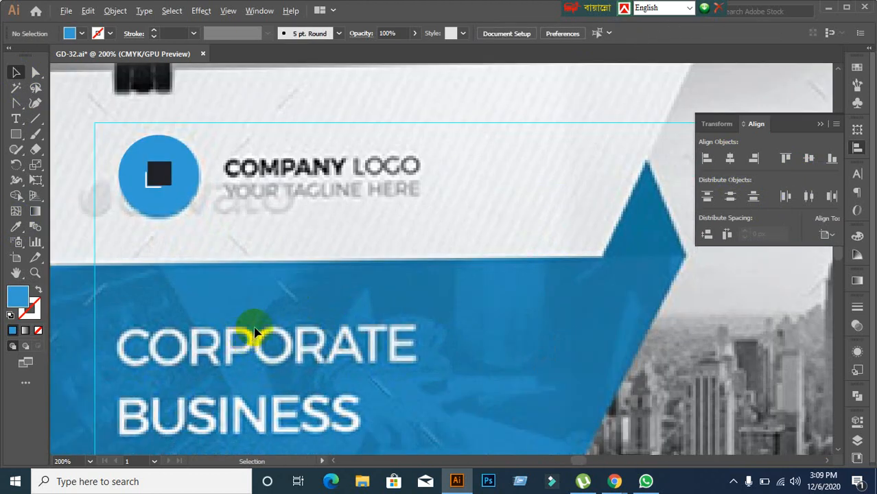
{"action": "scroll", "coordinate": [253, 333], "scroll_direction": "down", "scroll_amount": 1}
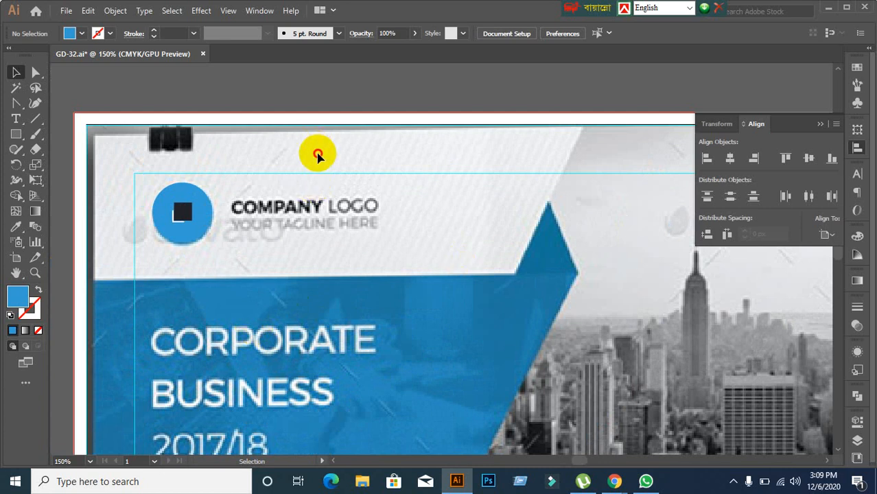
{"action": "scroll", "coordinate": [366, 204], "scroll_direction": "down", "scroll_amount": 1}
{"action": "scroll", "coordinate": [366, 204], "scroll_direction": "down", "scroll_amount": 2}
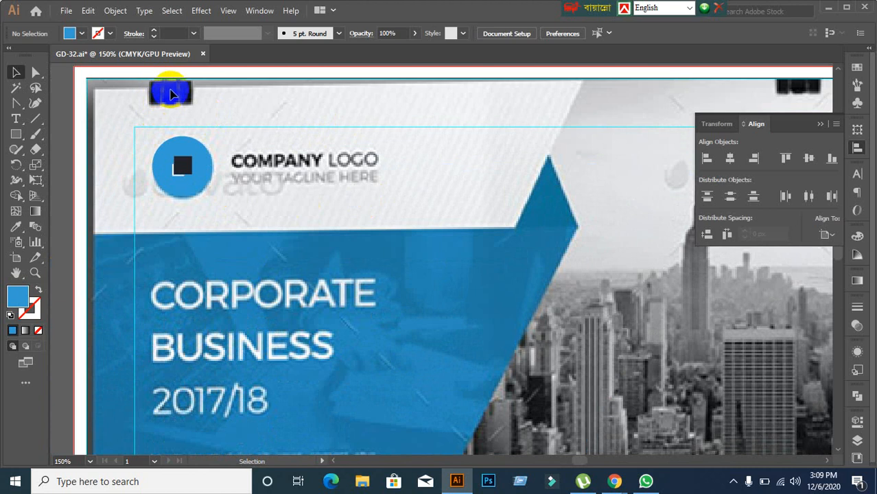
{"action": "scroll", "coordinate": [439, 293], "scroll_direction": "down", "scroll_amount": 4}
{"action": "scroll", "coordinate": [439, 294], "scroll_direction": "down", "scroll_amount": 3}
{"action": "scroll", "coordinate": [532, 117], "scroll_direction": "down", "scroll_amount": 5}
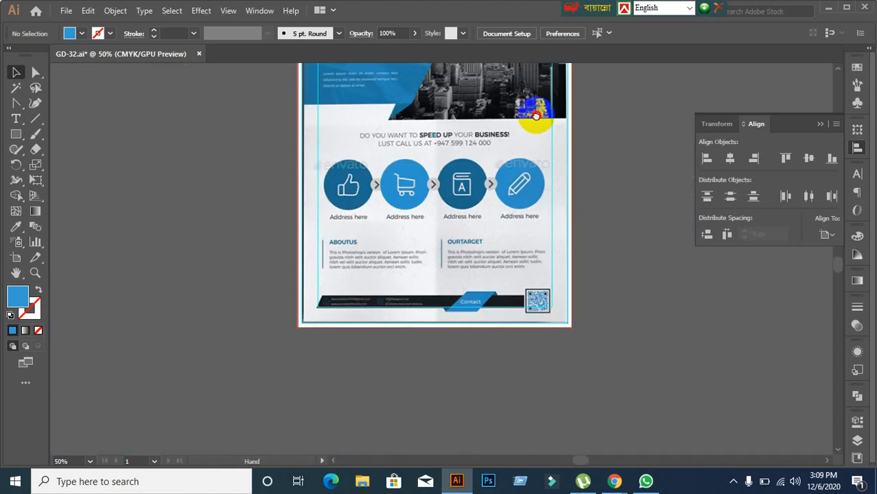
{"action": "scroll", "coordinate": [538, 121], "scroll_direction": "up", "scroll_amount": 5}
{"action": "scroll", "coordinate": [447, 234], "scroll_direction": "up", "scroll_amount": 2}
{"action": "scroll", "coordinate": [457, 239], "scroll_direction": "right", "scroll_amount": 3}
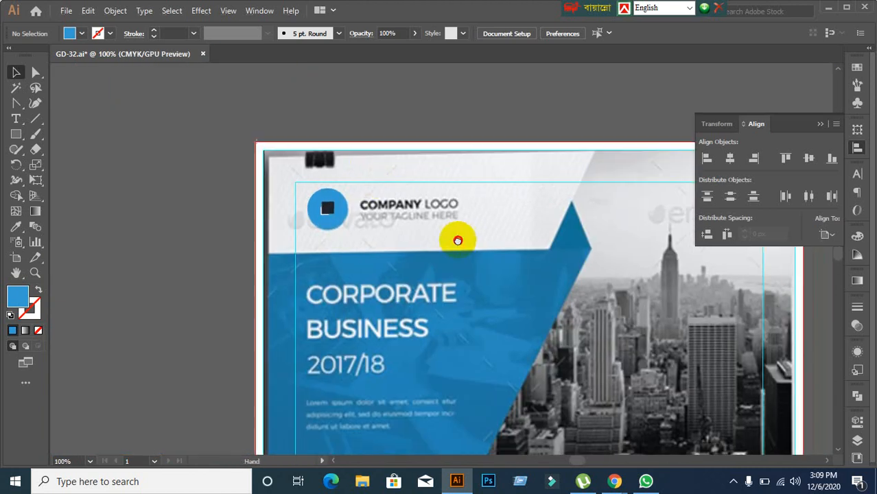
{"action": "scroll", "coordinate": [396, 233], "scroll_direction": "up", "scroll_amount": 1}
{"action": "scroll", "coordinate": [397, 230], "scroll_direction": "down", "scroll_amount": 1}
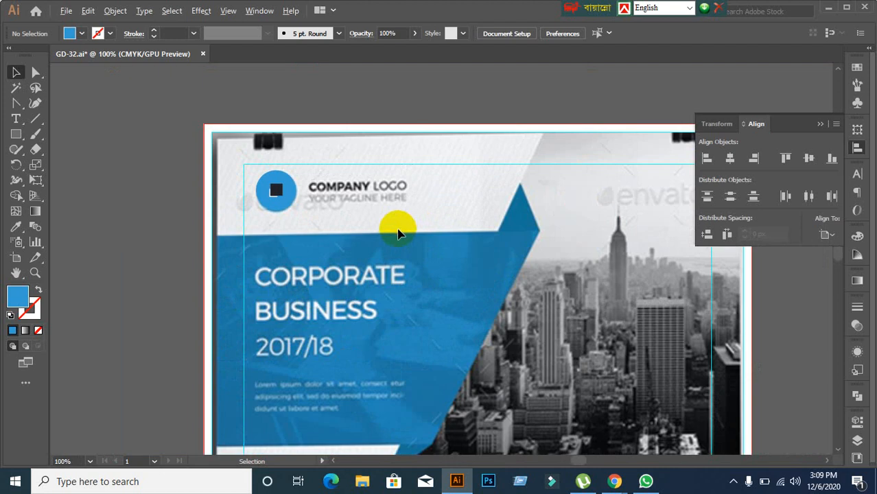
{"action": "scroll", "coordinate": [412, 251], "scroll_direction": "up", "scroll_amount": 1}
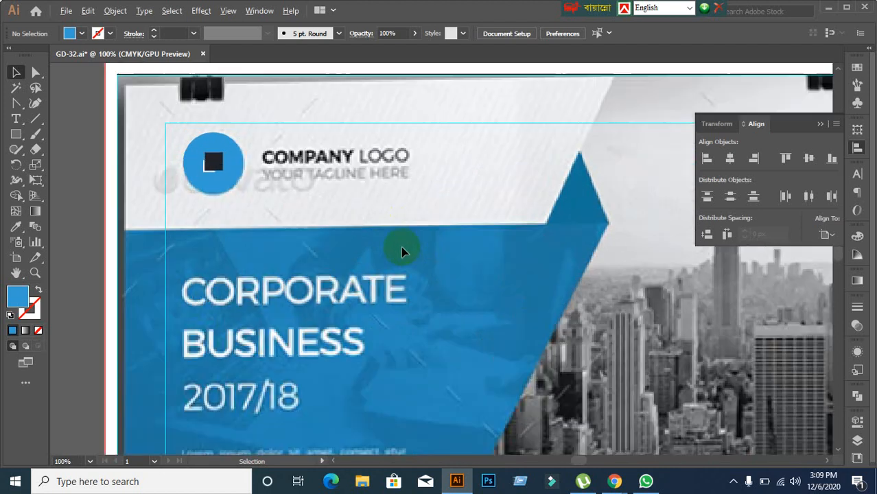
{"action": "scroll", "coordinate": [343, 223], "scroll_direction": "right", "scroll_amount": 2}
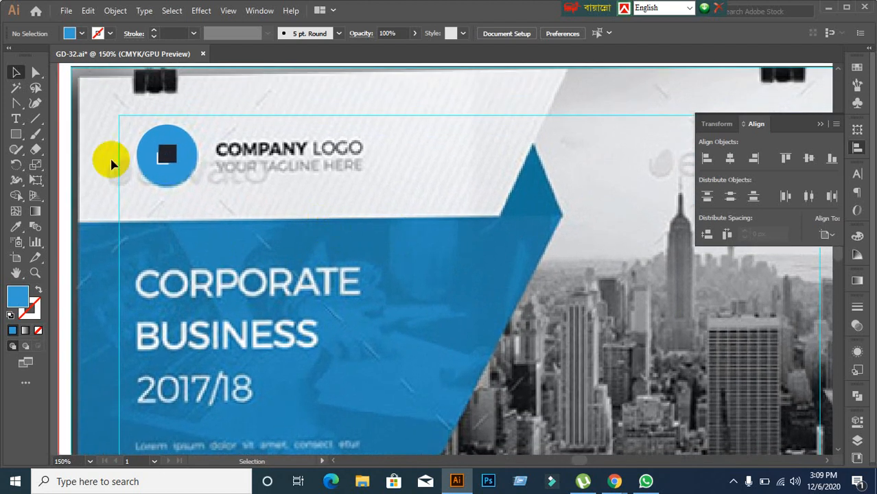
{"action": "left_click", "coordinate": [31, 148]}
Step: Add the text 'Company Logo' above the logo and make it all caps
{"action": "left_click", "coordinate": [17, 120]}
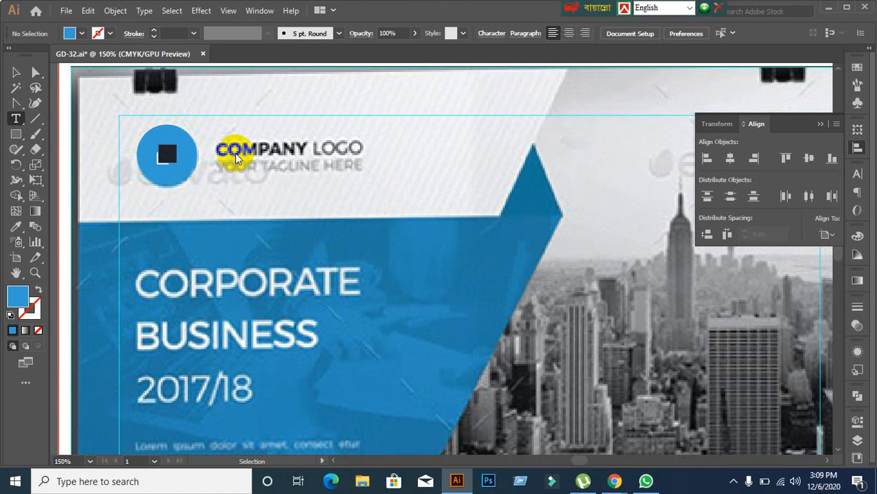
{"action": "left_click", "coordinate": [238, 131]}
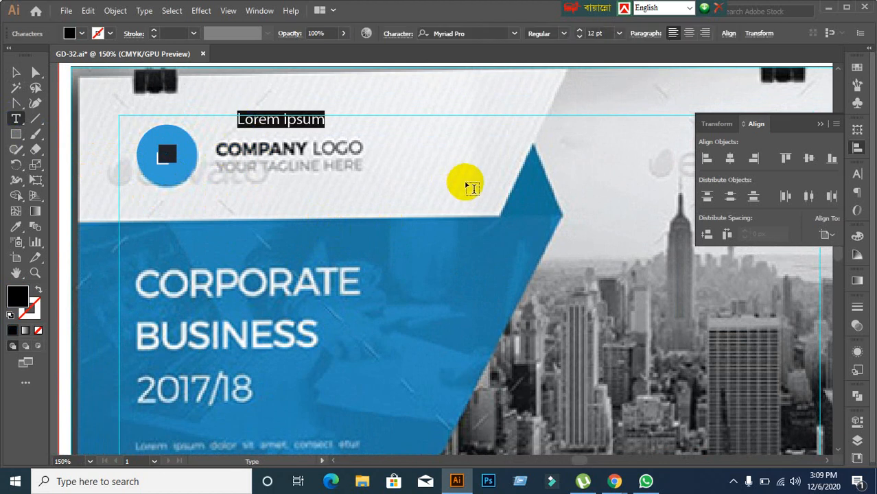
{"action": "type", "text": "C"}
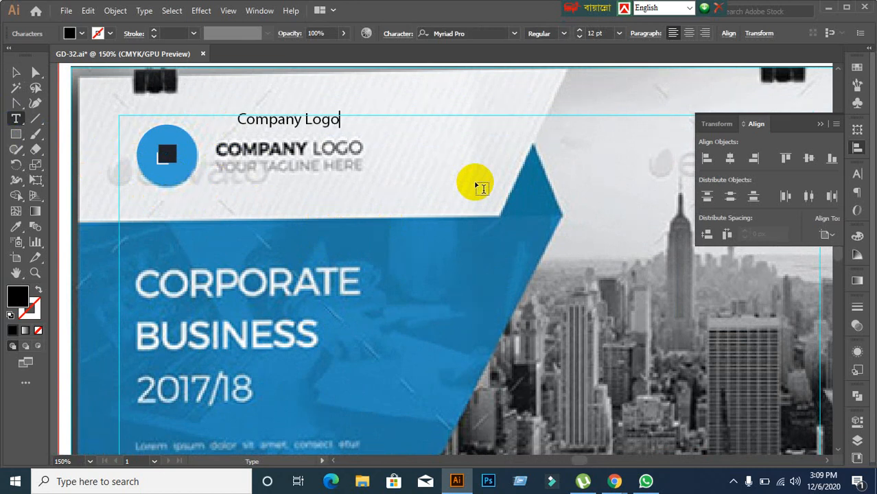
{"action": "type", "text": "ompany Logo"}
{"action": "left_click", "coordinate": [15, 72]}
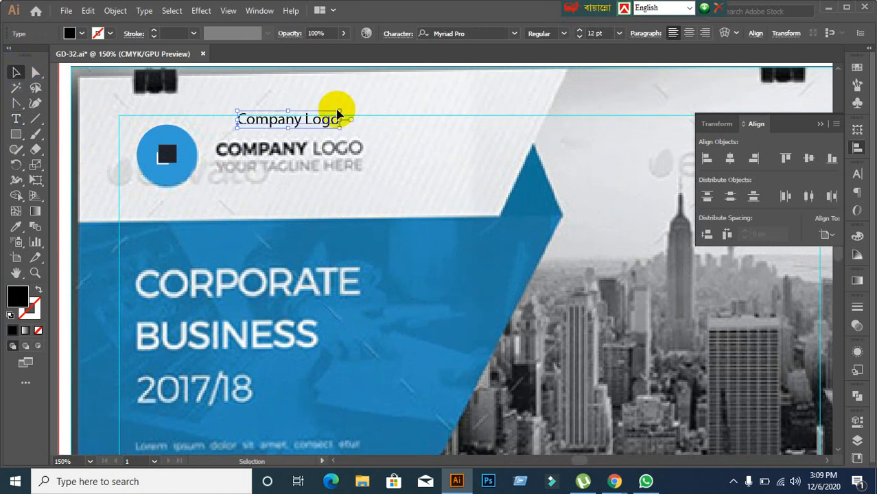
{"action": "left_click", "coordinate": [856, 175]}
{"action": "left_click", "coordinate": [708, 300]}
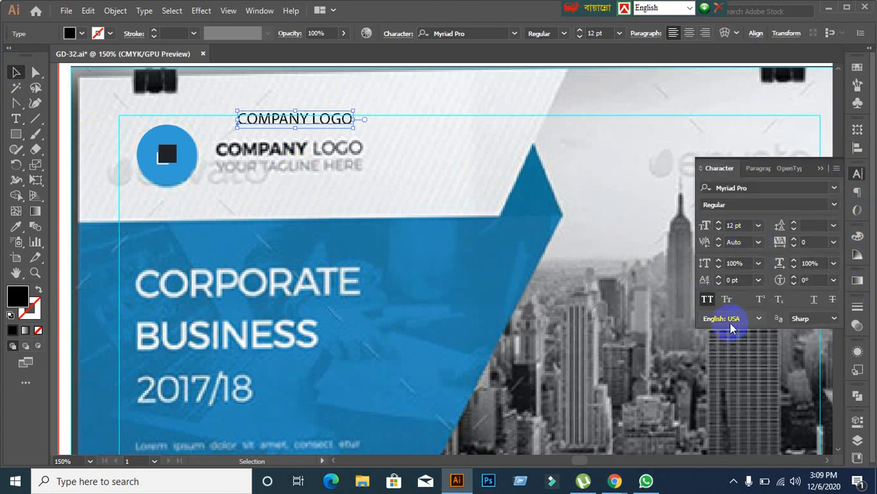
Step: Try Montserrat Regular, then Montserrat ExtraLight, as the COMPANY LOGO font
{"action": "left_click", "coordinate": [798, 190]}
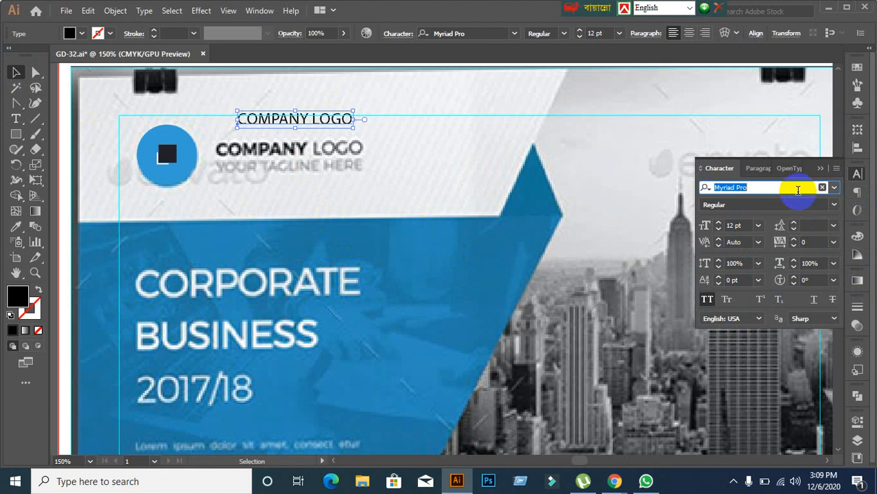
{"action": "type", "text": "Mon"}
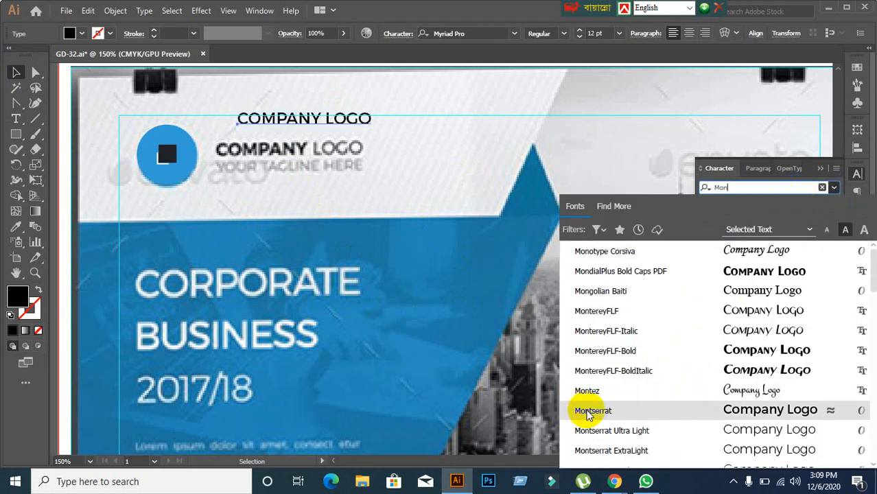
{"action": "left_click", "coordinate": [587, 410]}
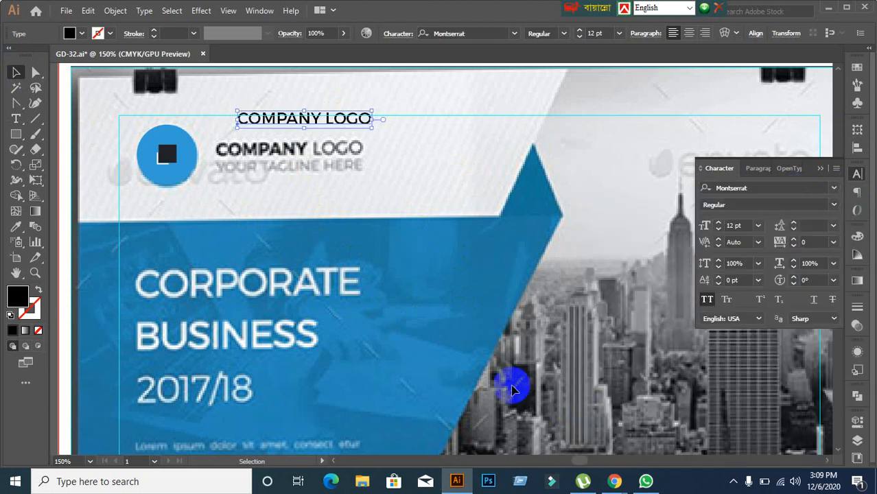
{"action": "left_click", "coordinate": [833, 204]}
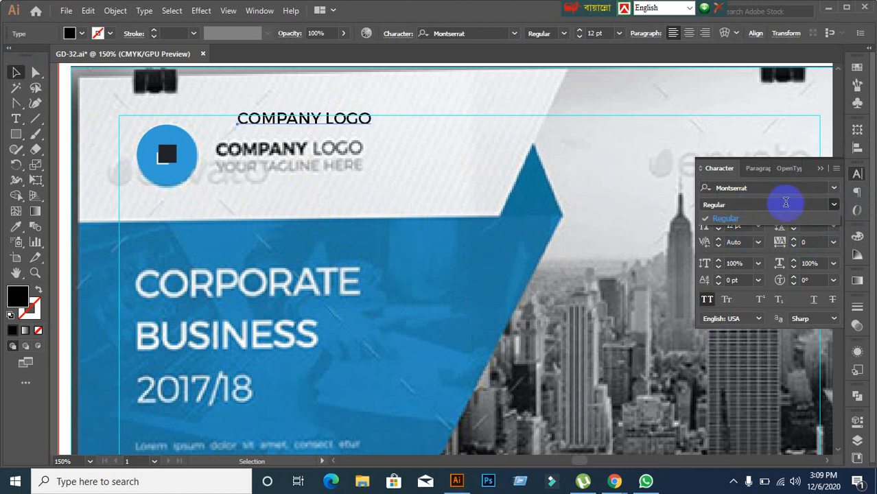
{"action": "left_click", "coordinate": [833, 205]}
{"action": "left_click", "coordinate": [354, 166]}
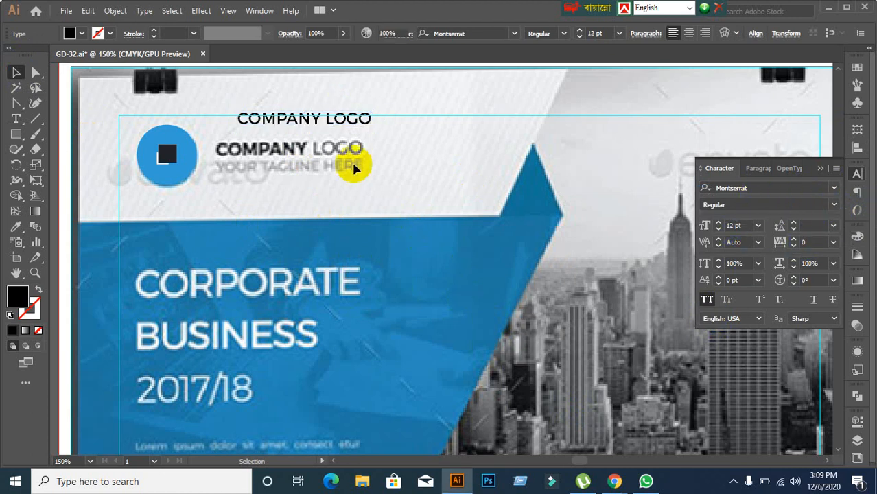
{"action": "left_click", "coordinate": [341, 125]}
{"action": "left_click", "coordinate": [755, 187]}
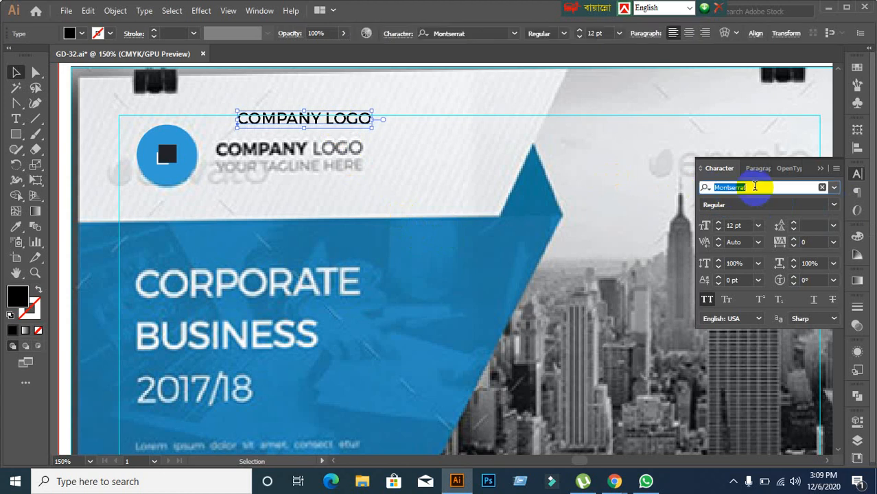
{"action": "type", "text": "Mo"}
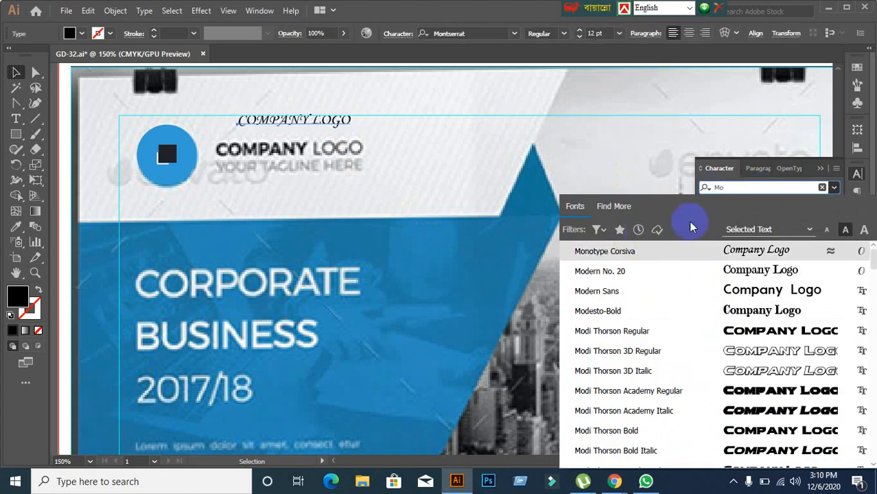
{"action": "type", "text": "n"}
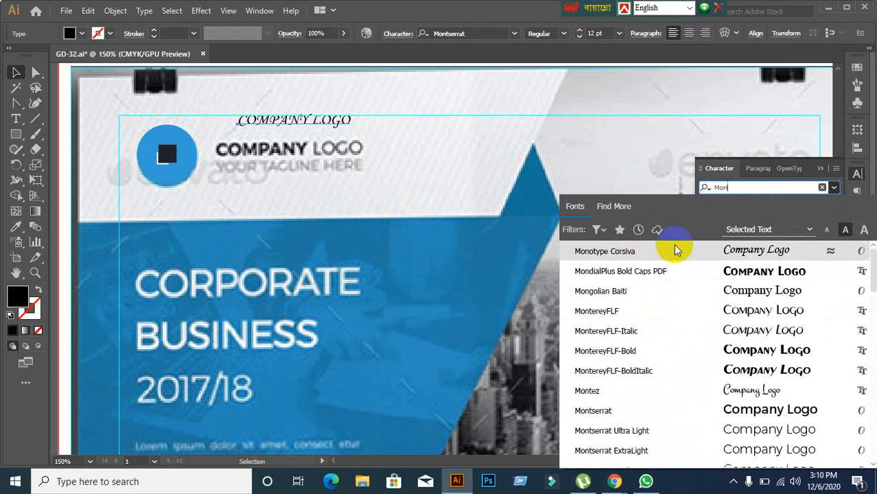
{"action": "left_click", "coordinate": [619, 448]}
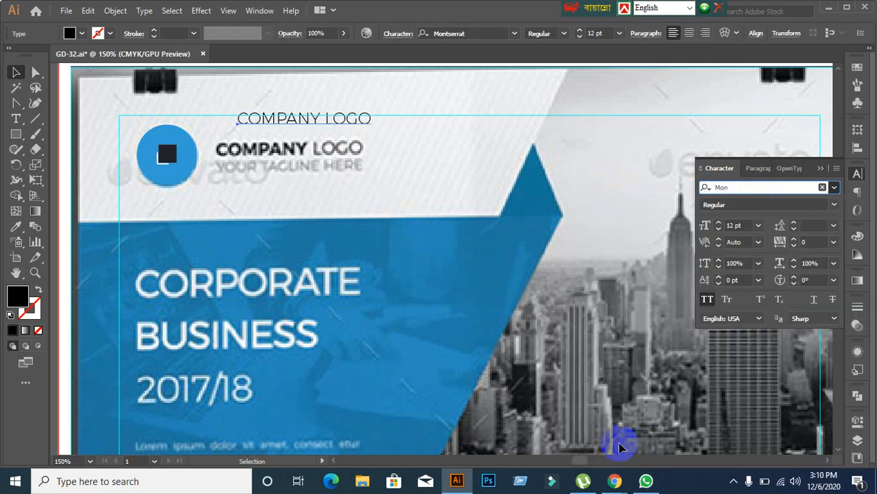
{"action": "left_click", "coordinate": [834, 205]}
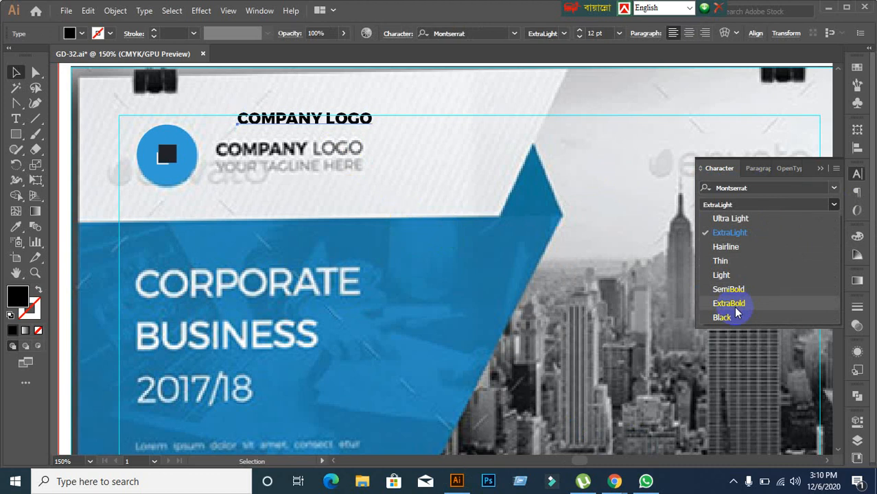
{"action": "left_click", "coordinate": [784, 192]}
Step: Set the COMPANY LOGO text to Montserrat ExtraBold
{"action": "left_click", "coordinate": [782, 186]}
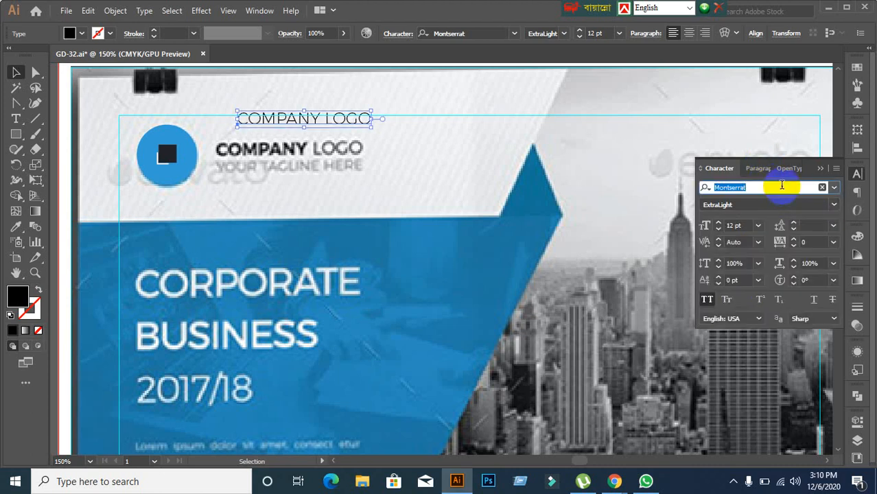
{"action": "type", "text": "Mon"}
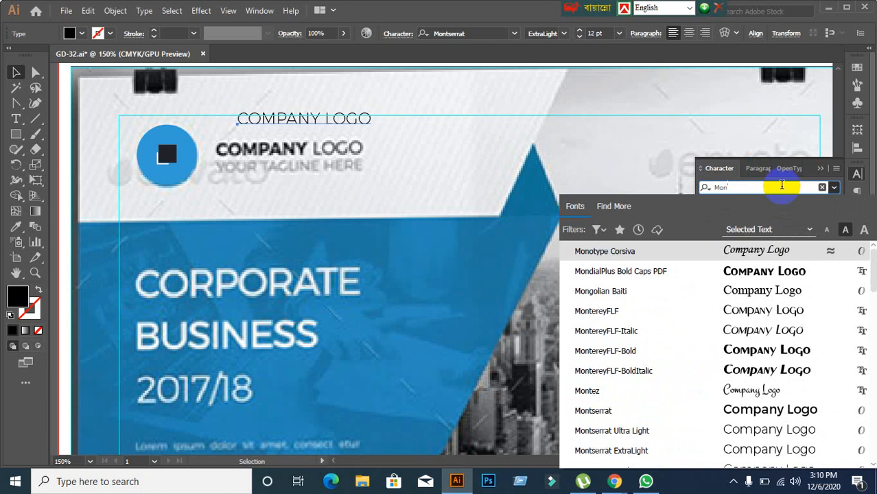
{"action": "scroll", "coordinate": [646, 427], "scroll_direction": "down", "scroll_amount": 3}
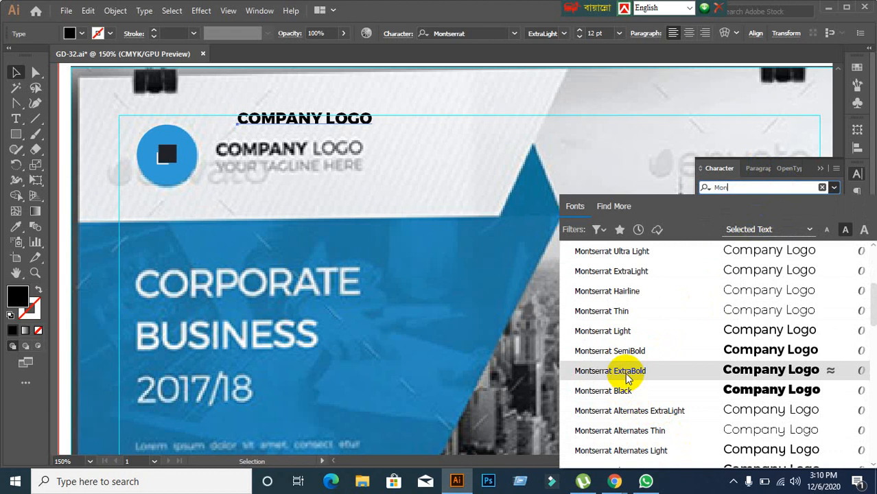
{"action": "left_click", "coordinate": [614, 331]}
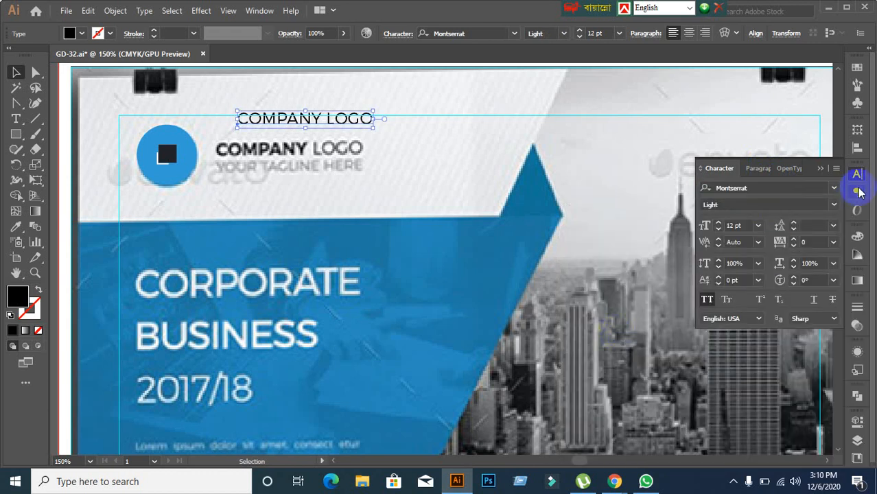
{"action": "left_click", "coordinate": [837, 205]}
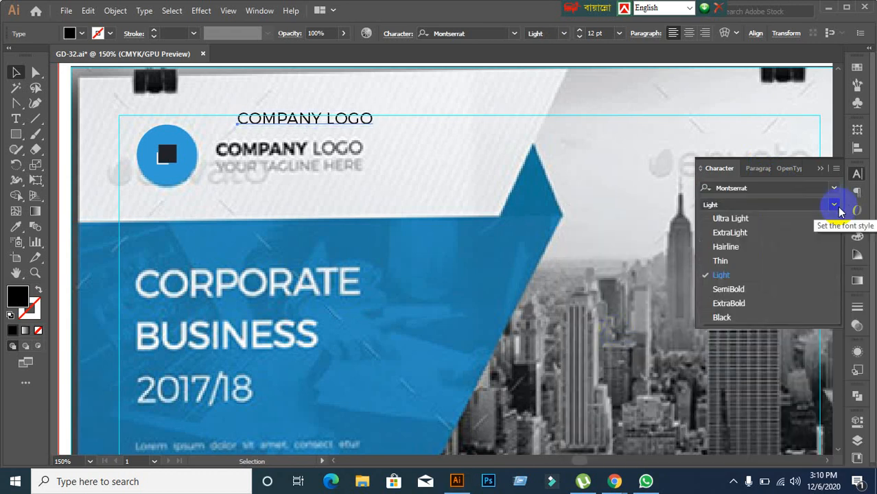
{"action": "left_click", "coordinate": [729, 304]}
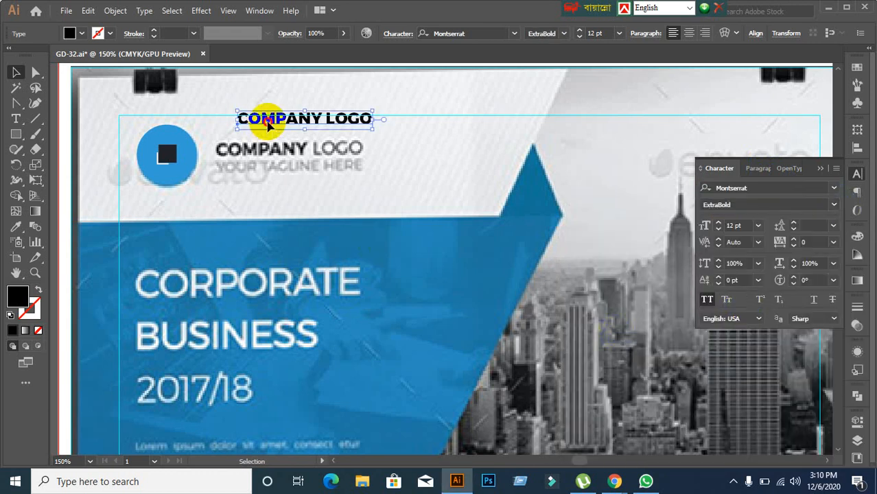
Step: Place the COMPANY LOGO text over the original wordmark, undoing the extra resize and upward nudge
{"action": "left_click_drag", "start_coordinate": [264, 127], "coordinate": [249, 157]}
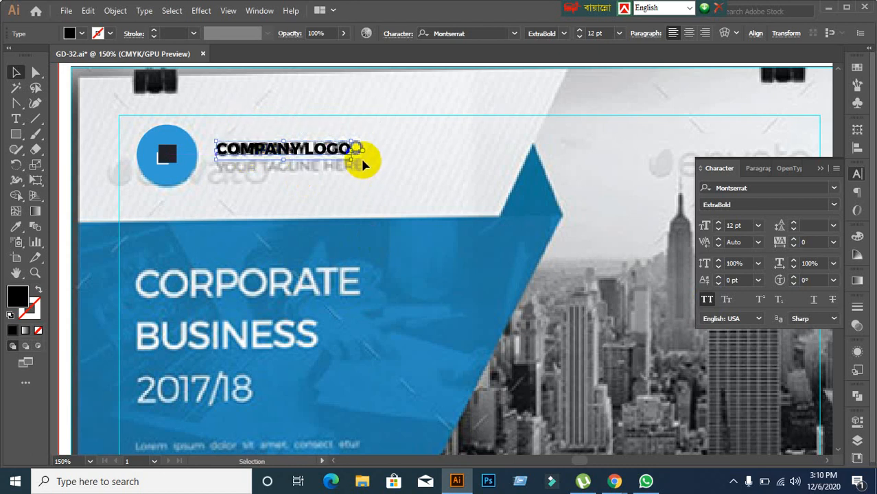
{"action": "left_click_drag", "start_coordinate": [354, 160], "coordinate": [358, 165]}
{"action": "left_click", "coordinate": [376, 219]}
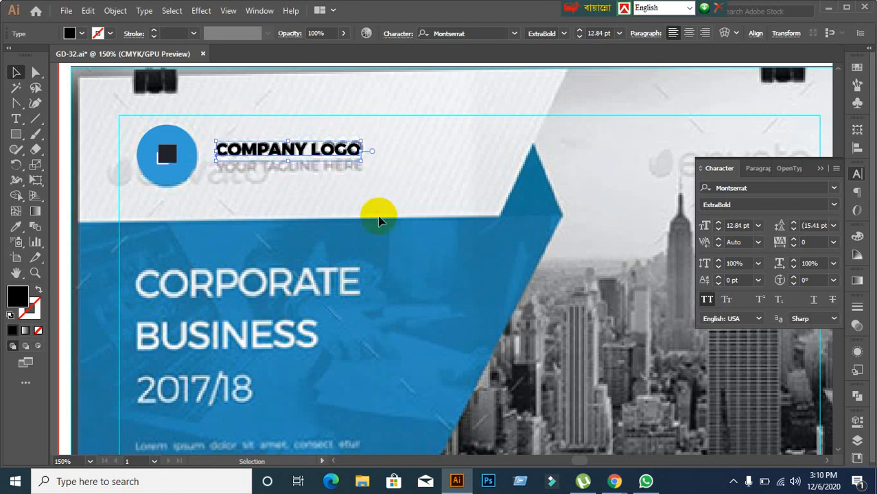
{"action": "left_click", "coordinate": [312, 159]}
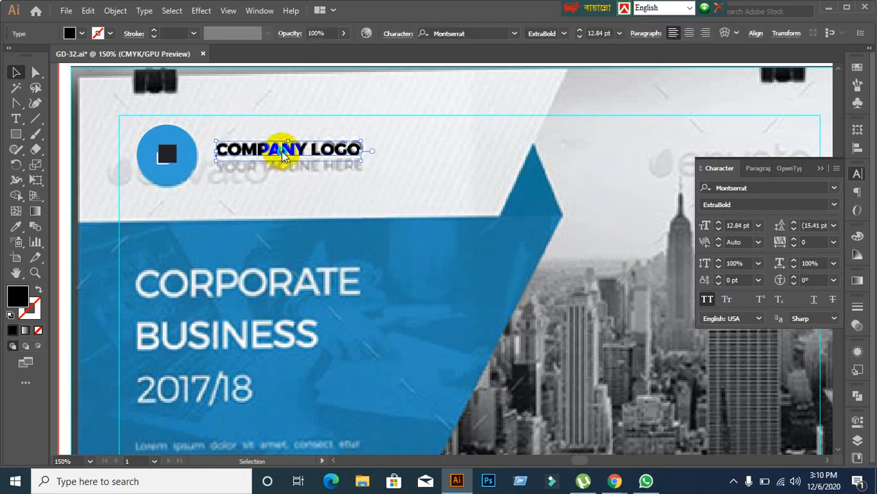
{"action": "right_click", "coordinate": [282, 155]}
{"action": "left_click", "coordinate": [273, 221]}
{"action": "key", "text": "ctrl+z"}
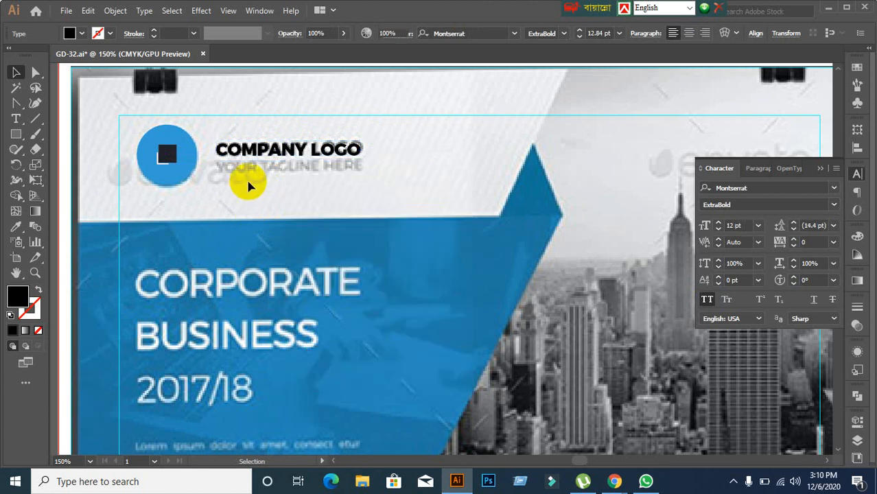
{"action": "left_click", "coordinate": [246, 181]}
{"action": "scroll", "coordinate": [248, 184], "scroll_direction": "down", "scroll_amount": 1}
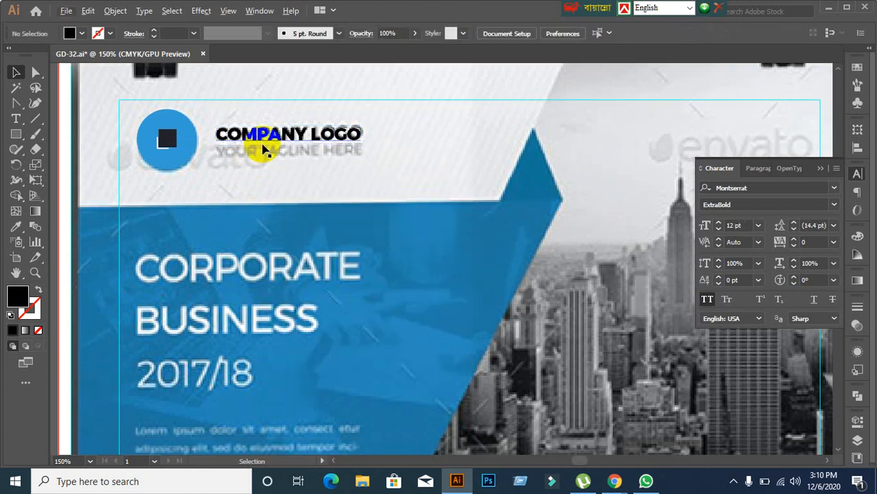
{"action": "left_click_drag", "start_coordinate": [262, 148], "coordinate": [257, 100]}
{"action": "key", "text": "ctrl+z"}
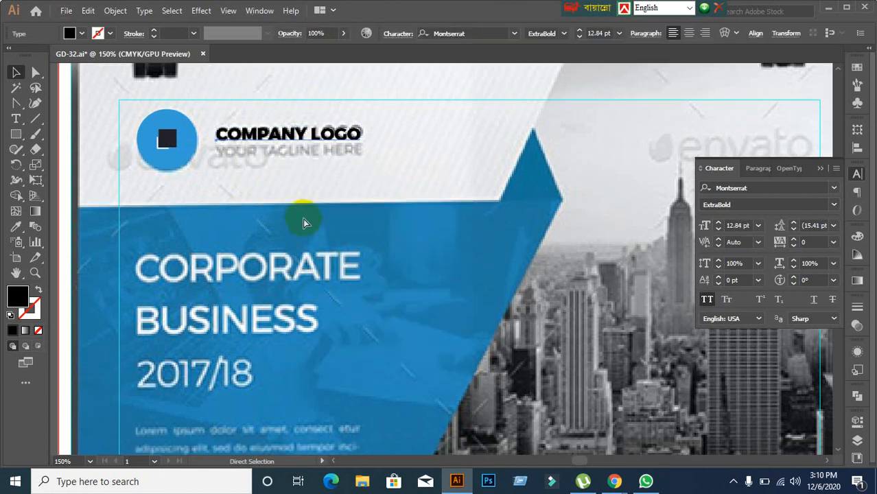
{"action": "key", "text": "ctrl+shift+a"}
Step: Type a YOUR TAGLINE HERE line under COMPANY LOGO
{"action": "left_click", "coordinate": [17, 121]}
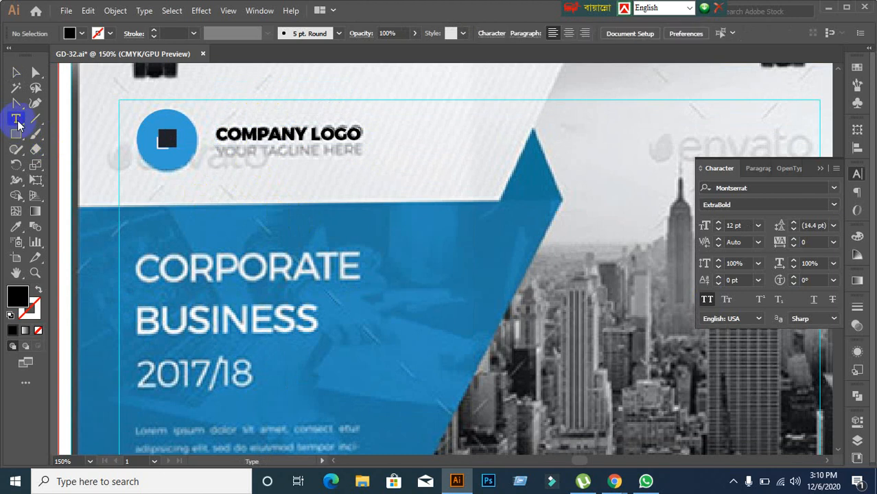
{"action": "left_click", "coordinate": [225, 155]}
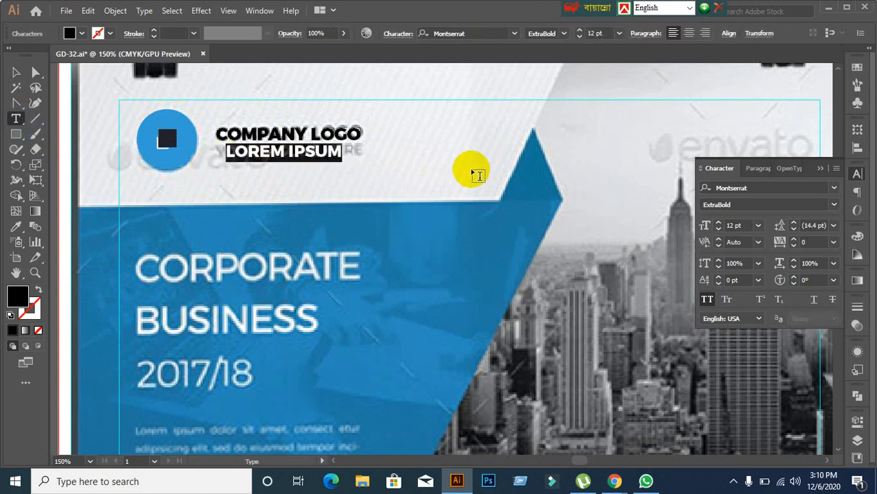
{"action": "type", "text": "YOUR TAGLINE HERE"}
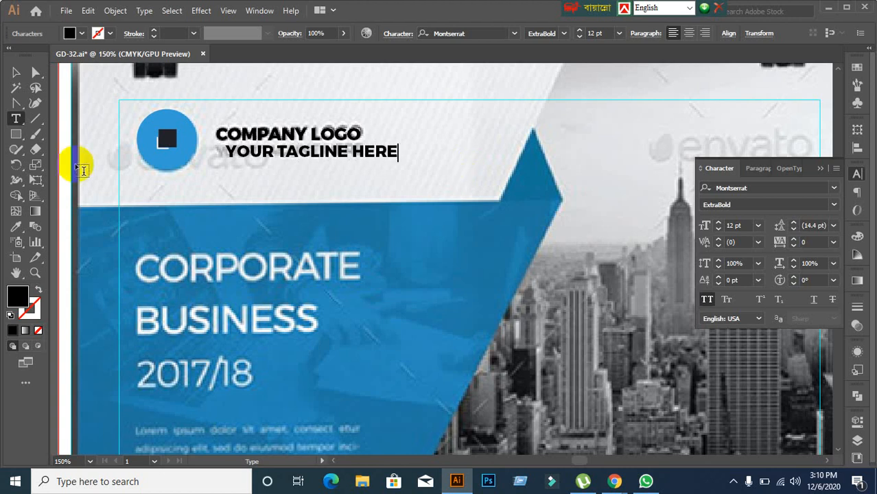
{"action": "left_click", "coordinate": [16, 72]}
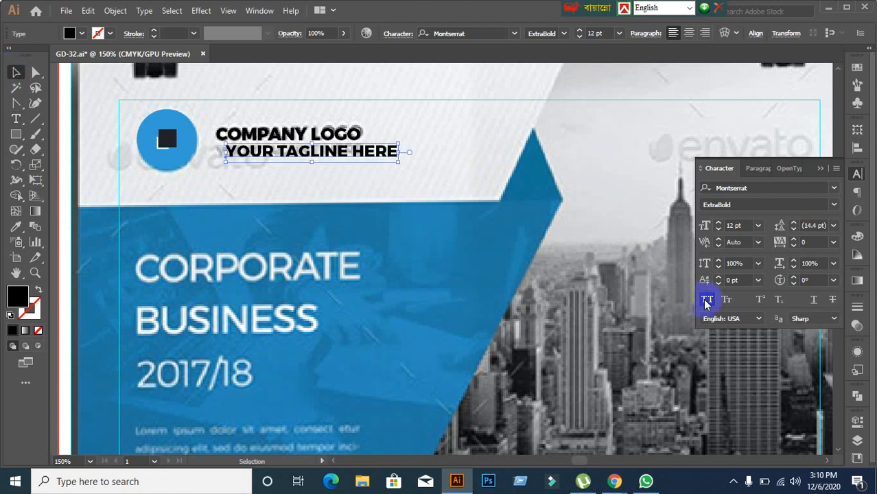
Step: Try Montserrat Light as the tagline's font
{"action": "left_click", "coordinate": [833, 206]}
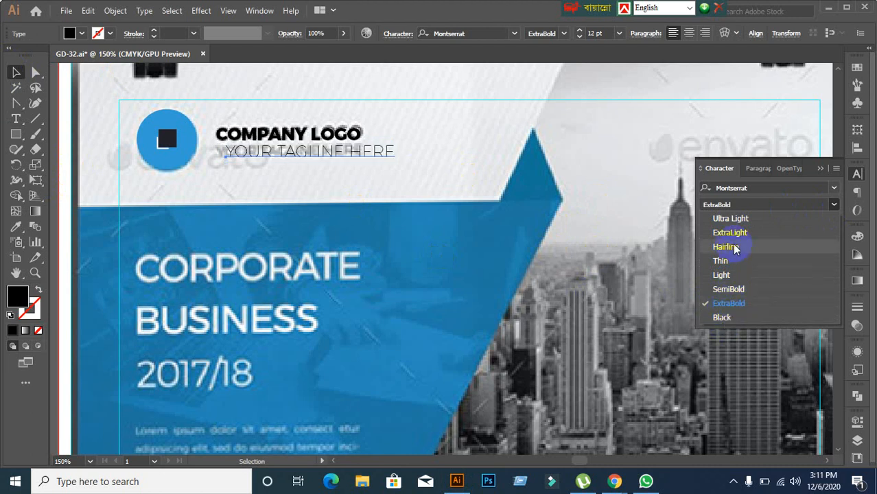
{"action": "left_click", "coordinate": [757, 188]}
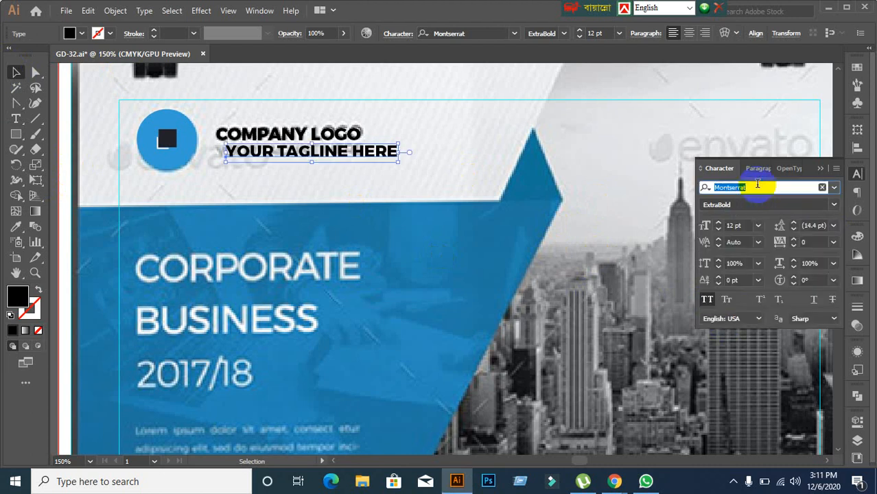
{"action": "type", "text": "dMon"}
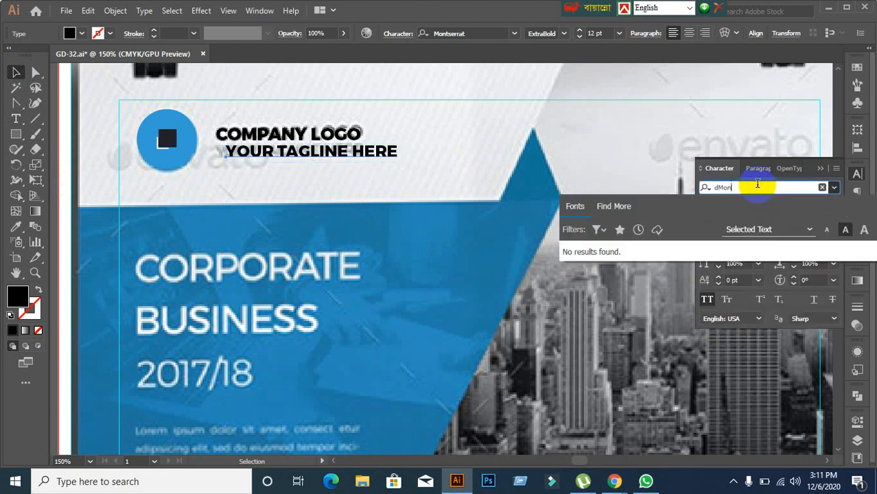
{"action": "key", "text": "BackSpace"}
{"action": "key", "text": "BackSpace"}
{"action": "key", "text": "BackSpace"}
{"action": "key", "text": "BackSpace"}
{"action": "type", "text": "MOn"}
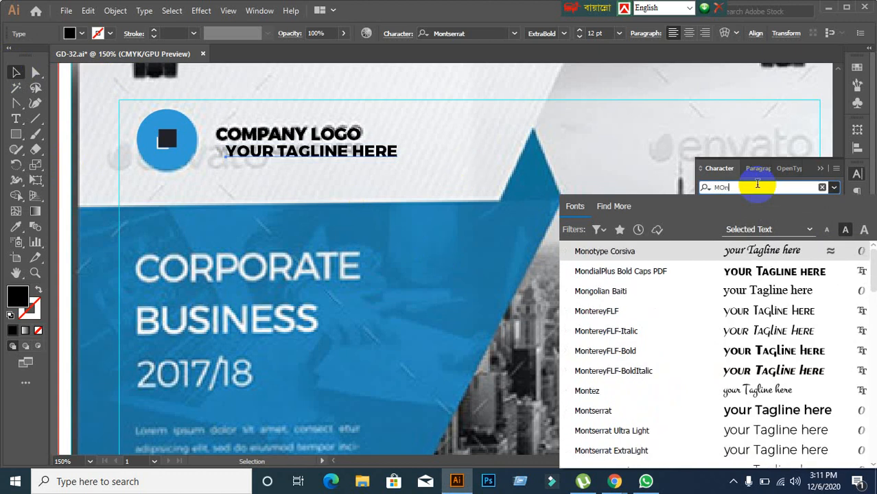
{"action": "key", "text": "BackSpace"}
{"action": "key", "text": "BackSpace"}
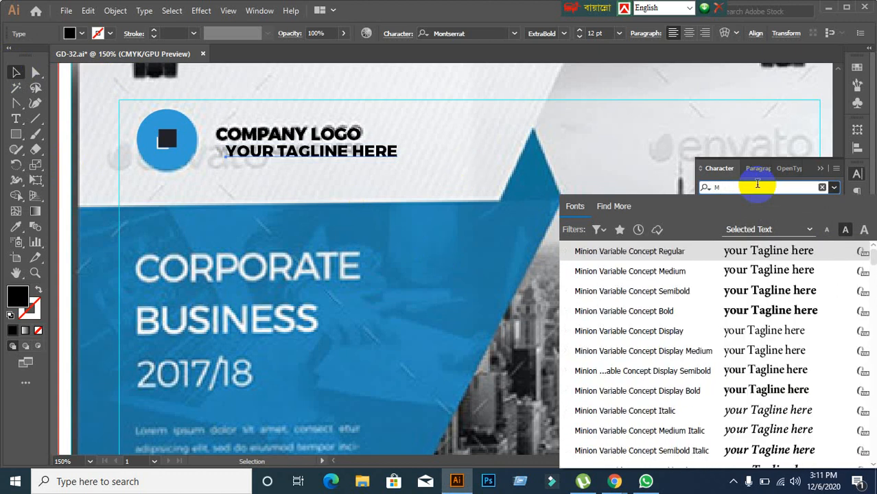
{"action": "type", "text": "on"}
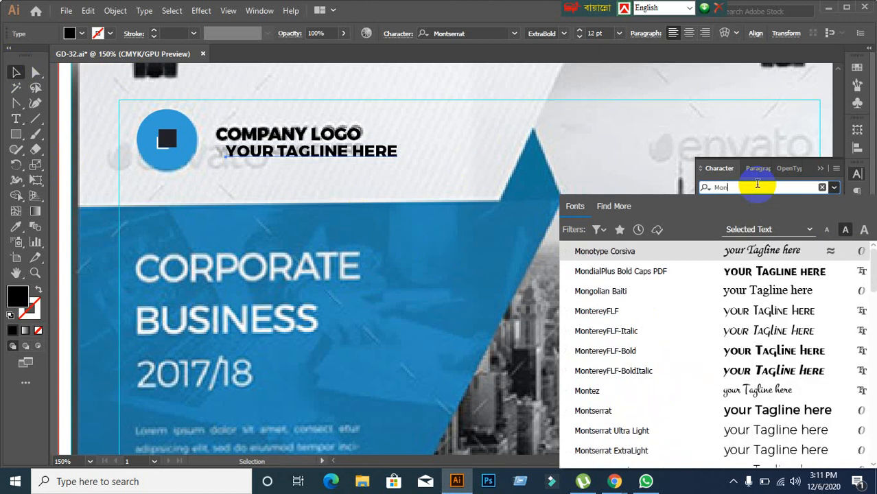
{"action": "scroll", "coordinate": [690, 357], "scroll_direction": "down", "scroll_amount": 1}
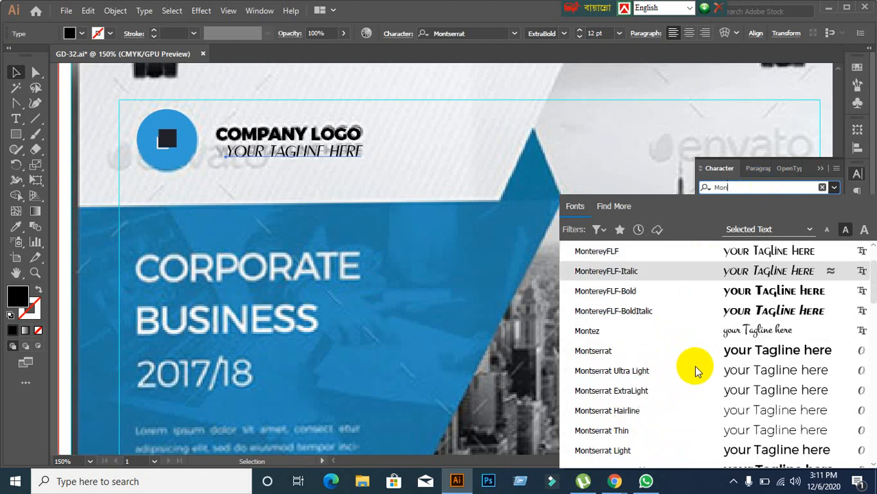
{"action": "scroll", "coordinate": [696, 368], "scroll_direction": "down", "scroll_amount": 1}
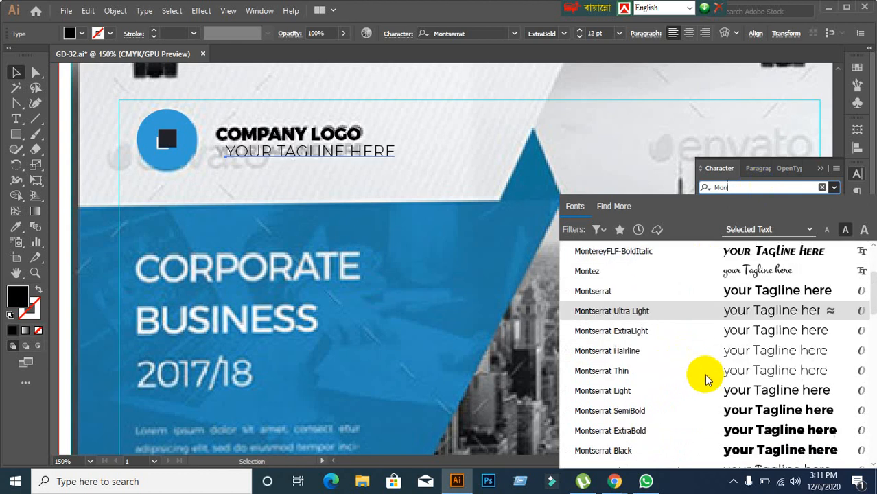
{"action": "left_click", "coordinate": [663, 393]}
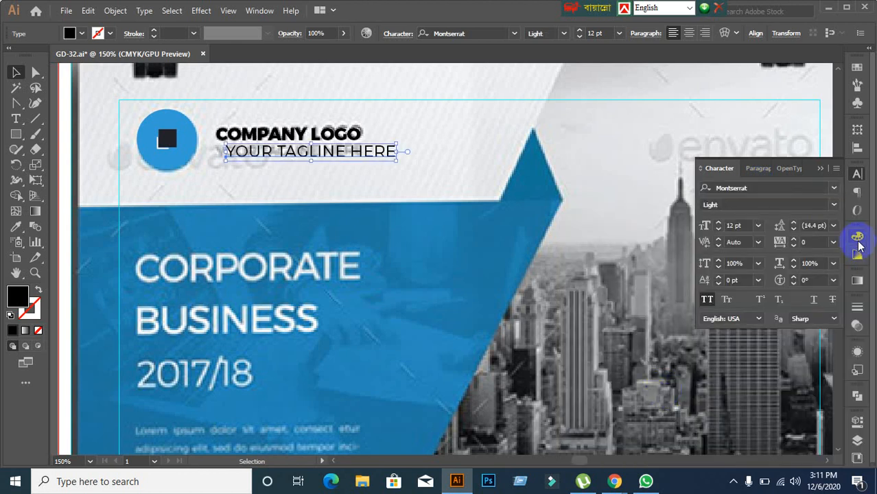
{"action": "left_click", "coordinate": [832, 207]}
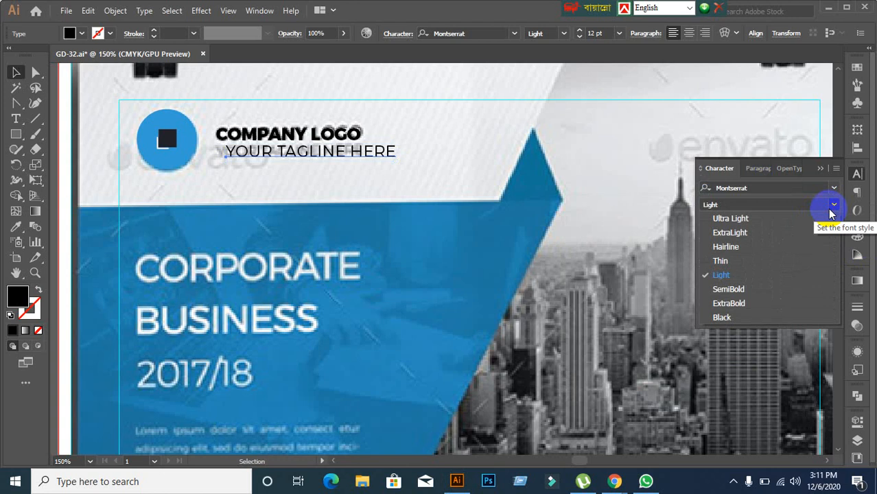
{"action": "left_click", "coordinate": [831, 206]}
Step: Set the tagline to Roboto Regular at 7 pt
{"action": "left_click", "coordinate": [753, 190]}
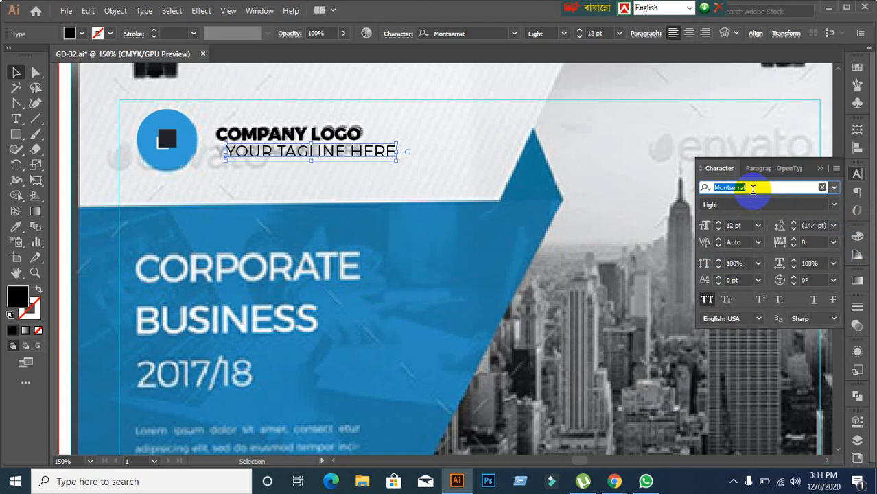
{"action": "type", "text": "Robo"}
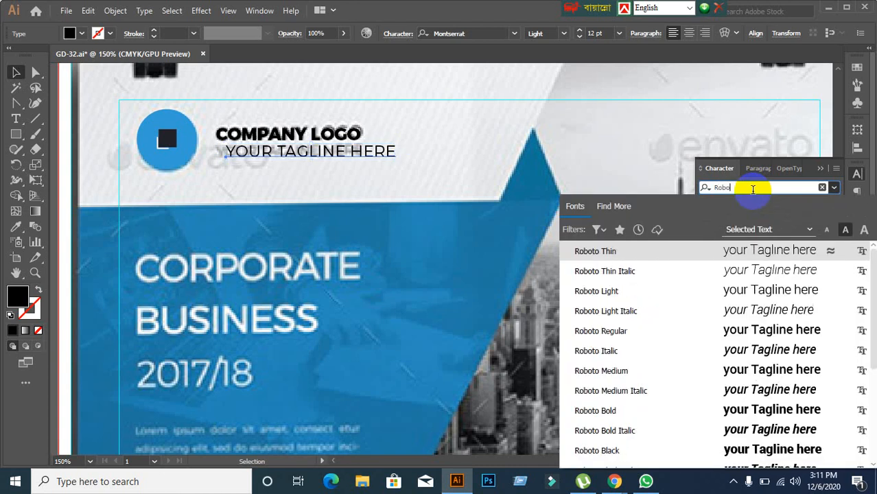
{"action": "left_click", "coordinate": [593, 295]}
{"action": "left_click", "coordinate": [830, 205]}
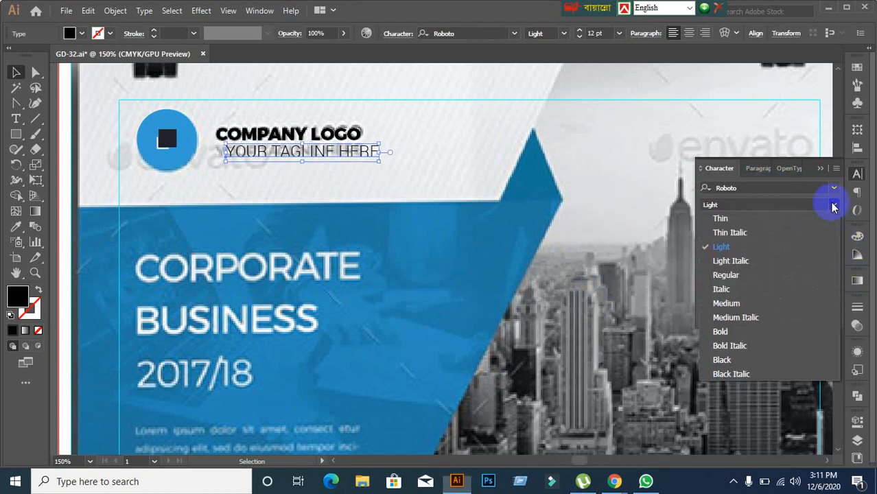
{"action": "left_click", "coordinate": [728, 274]}
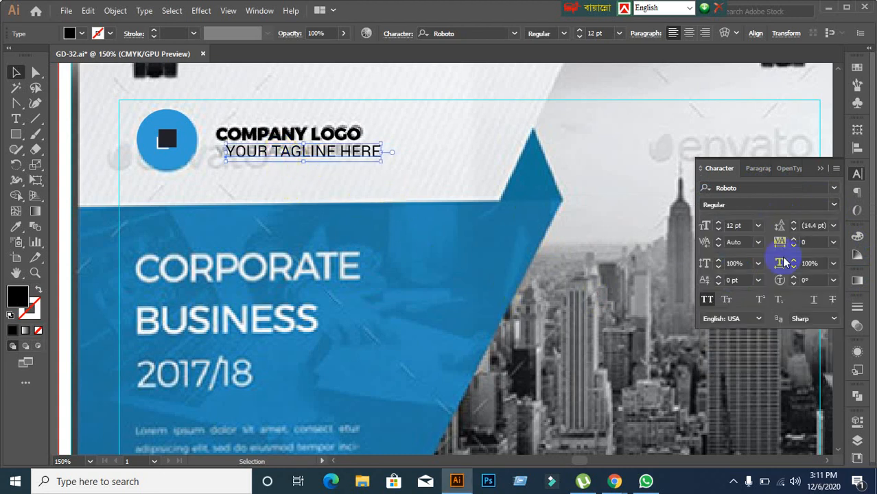
{"action": "left_click", "coordinate": [748, 225]}
{"action": "key", "text": "Down"}
{"action": "key", "text": "Down"}
{"action": "key", "text": "Down"}
{"action": "key", "text": "Down"}
{"action": "key", "text": "Down"}
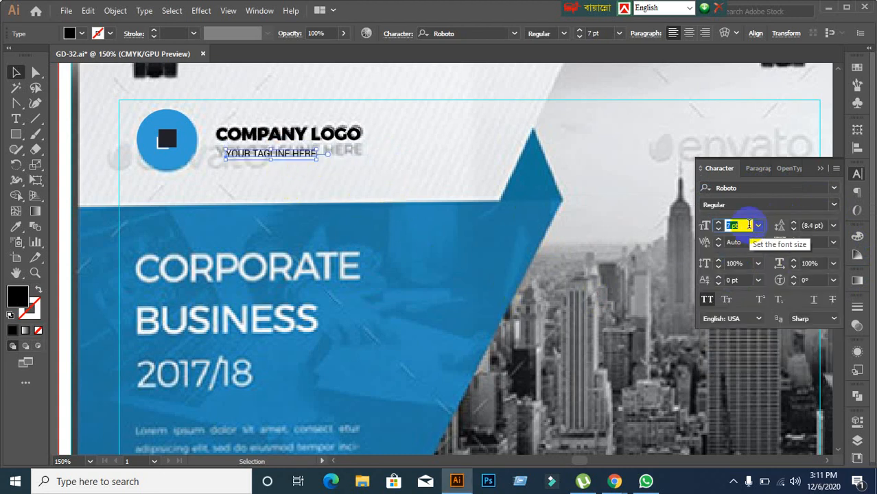
Step: Set the tagline's font size to 9 pt, undoing an accidental move
{"action": "left_click", "coordinate": [447, 232]}
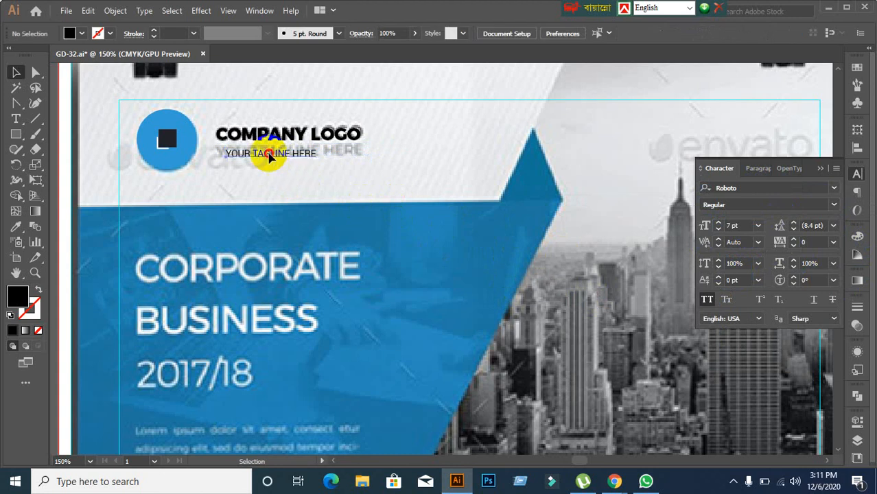
{"action": "left_click_drag", "start_coordinate": [269, 156], "coordinate": [297, 186]}
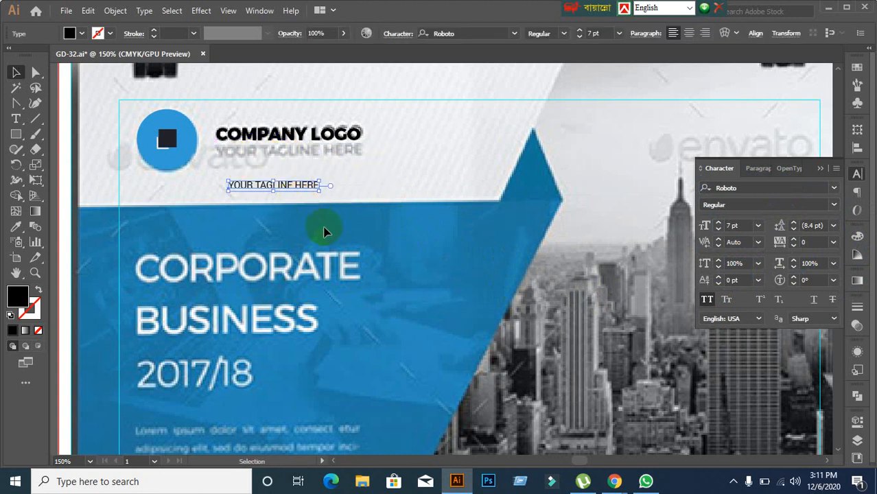
{"action": "key", "text": "ctrl+z"}
{"action": "left_click", "coordinate": [748, 226]}
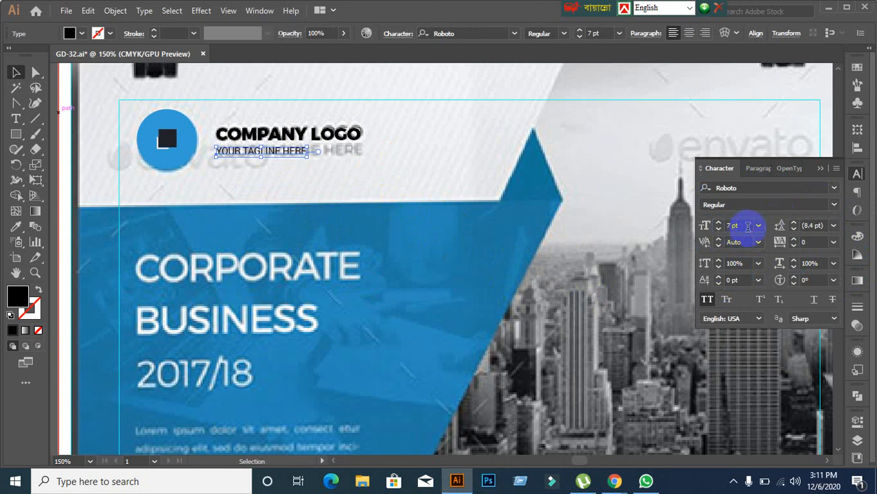
{"action": "key", "text": "Up"}
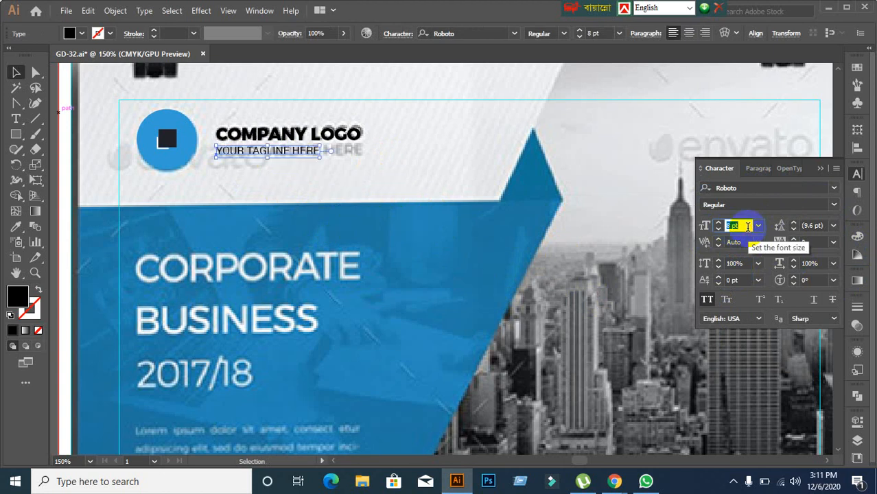
{"action": "key", "text": "Up"}
Step: Set the tagline's tracking to 30
{"action": "left_click", "coordinate": [815, 242]}
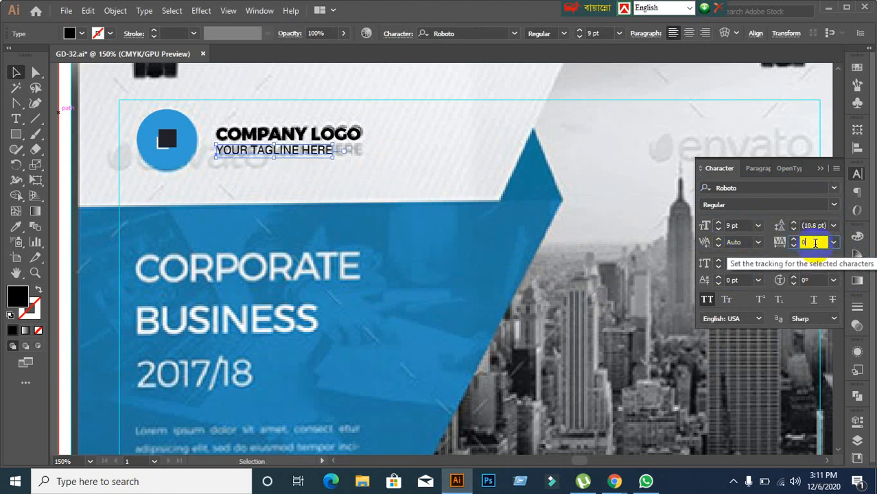
{"action": "key", "text": "Up"}
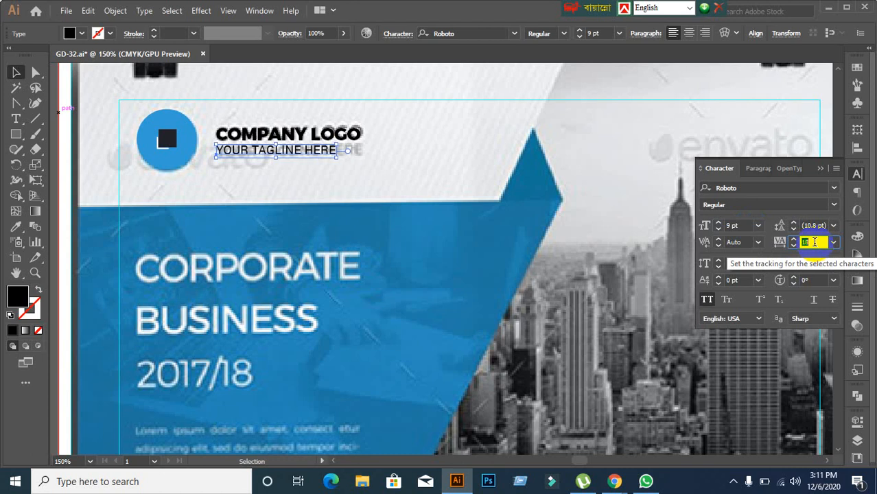
{"action": "key", "text": "Up"}
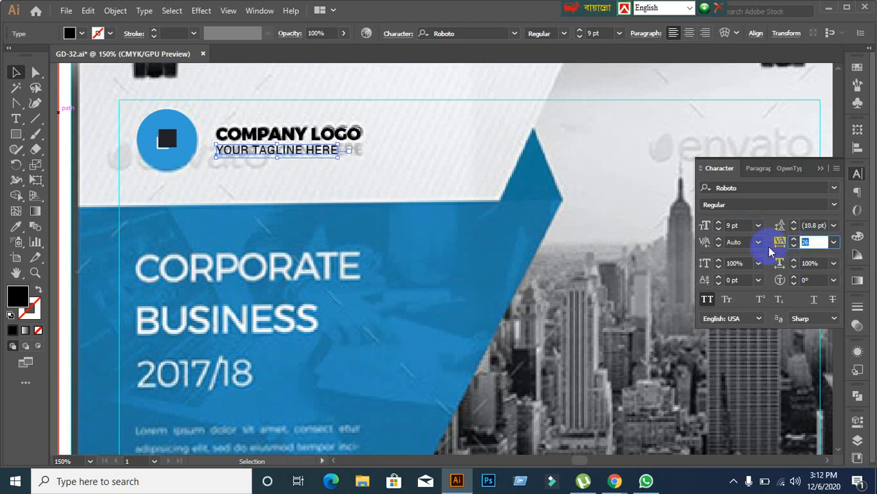
{"action": "type", "text": "30"}
{"action": "key", "text": "Return"}
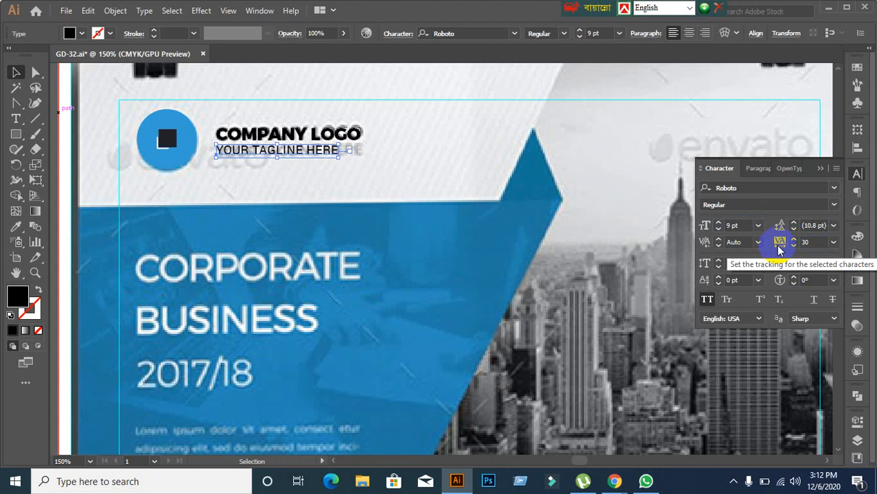
Step: Raise the tagline's tracking step by step to 141 so it spans COMPANY LOGO
{"action": "left_click", "coordinate": [813, 241]}
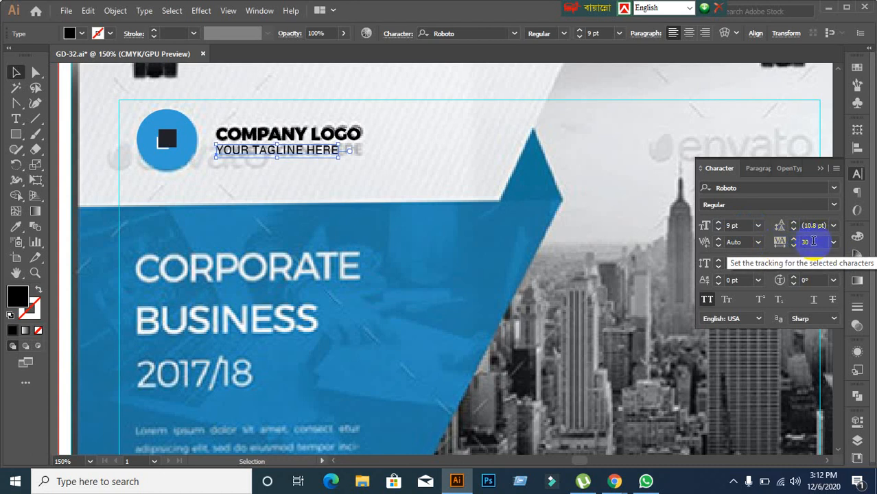
{"action": "left_click", "coordinate": [794, 239]}
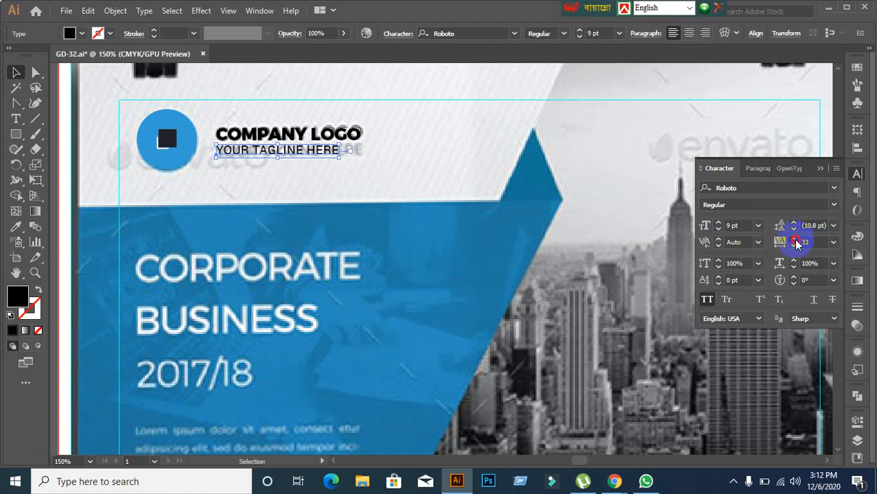
{"action": "left_click", "coordinate": [795, 239]}
{"action": "left_click", "coordinate": [795, 239]}
{"action": "left_click", "coordinate": [796, 242]}
{"action": "left_click", "coordinate": [796, 241]}
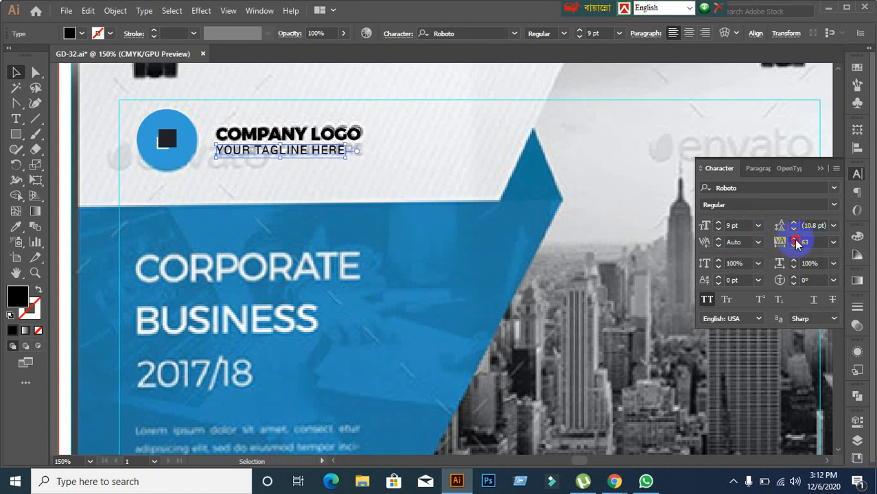
{"action": "left_click", "coordinate": [796, 241]}
{"action": "left_click", "coordinate": [796, 241]}
{"action": "left_click", "coordinate": [796, 241]}
{"action": "left_click", "coordinate": [796, 241]}
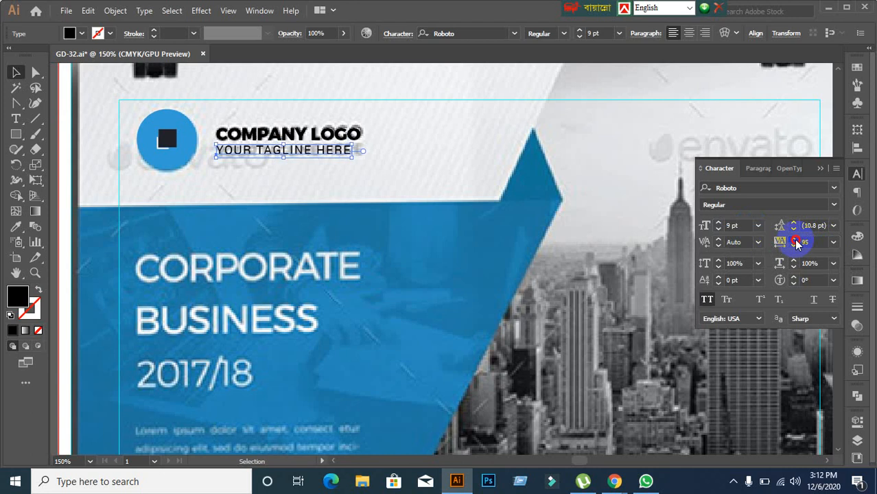
{"action": "left_click", "coordinate": [796, 241]}
{"action": "left_click", "coordinate": [796, 241]}
{"action": "left_click", "coordinate": [796, 242]}
{"action": "left_click", "coordinate": [796, 241]}
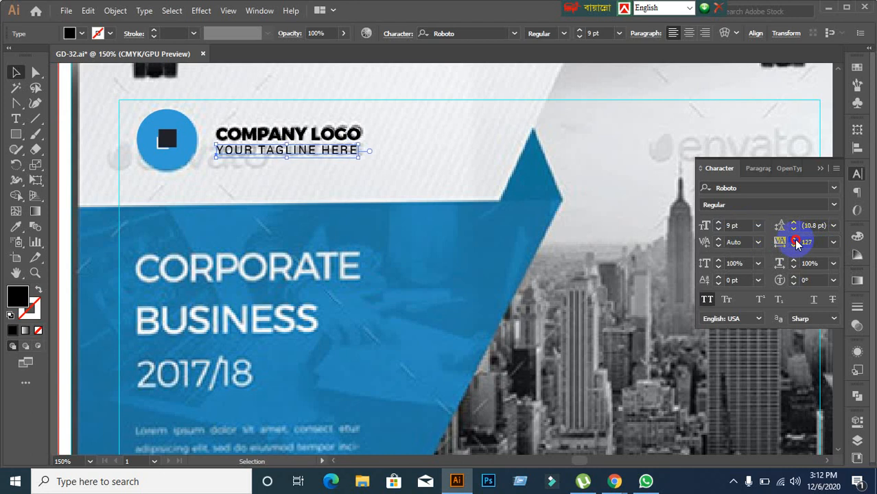
{"action": "left_click", "coordinate": [796, 241]}
{"action": "left_click", "coordinate": [796, 242]}
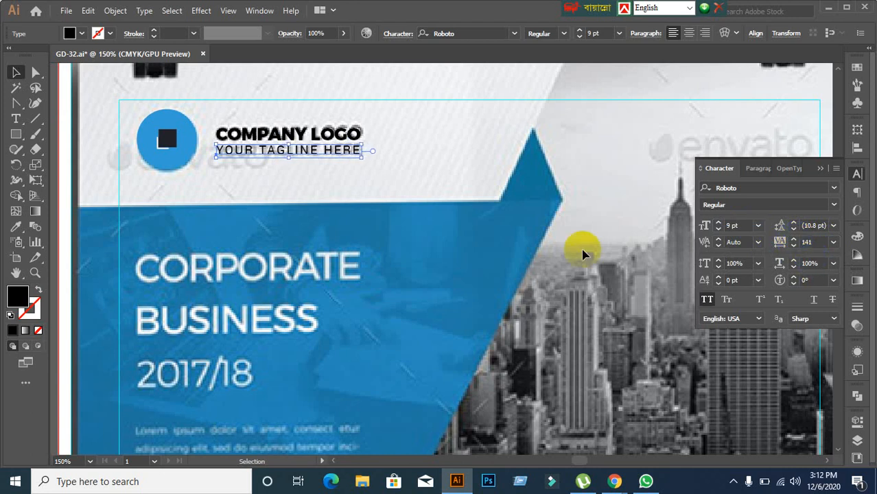
{"action": "left_click", "coordinate": [384, 202]}
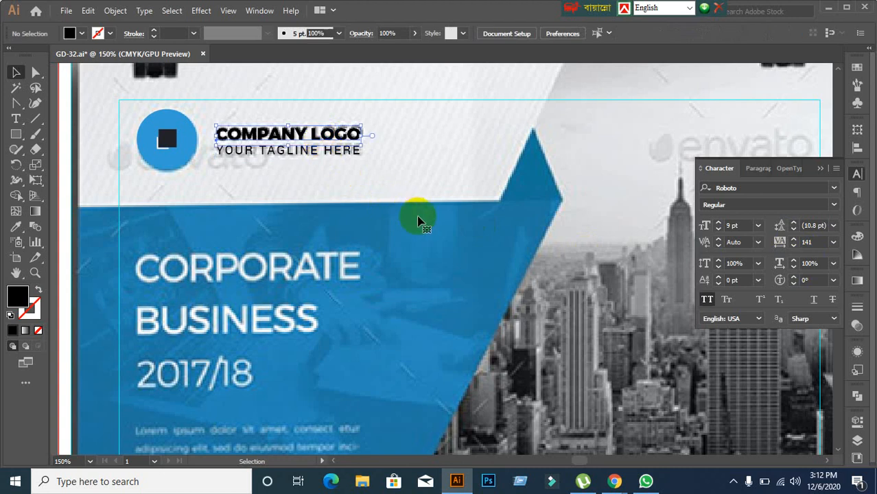
Step: Convert the COMPANY LOGO and tagline text to outlines
{"action": "left_click", "coordinate": [327, 162]}
{"action": "left_click", "coordinate": [413, 211]}
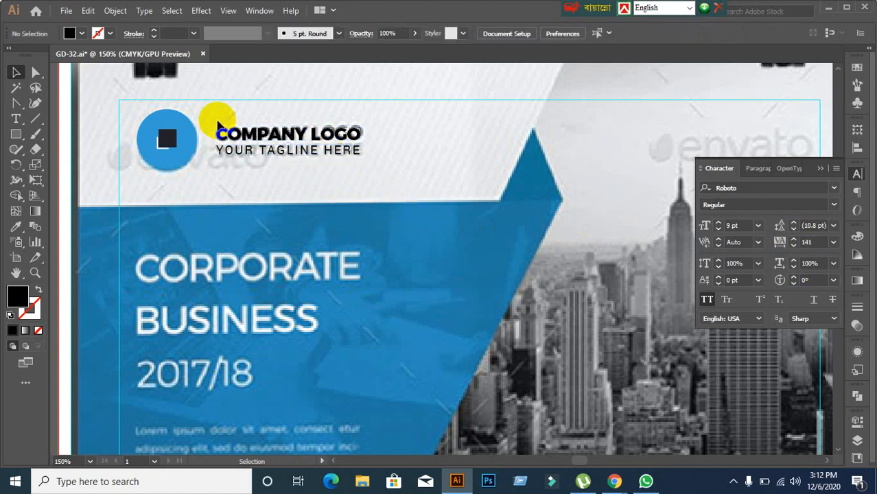
{"action": "left_click", "coordinate": [295, 162]}
{"action": "right_click", "coordinate": [255, 140]}
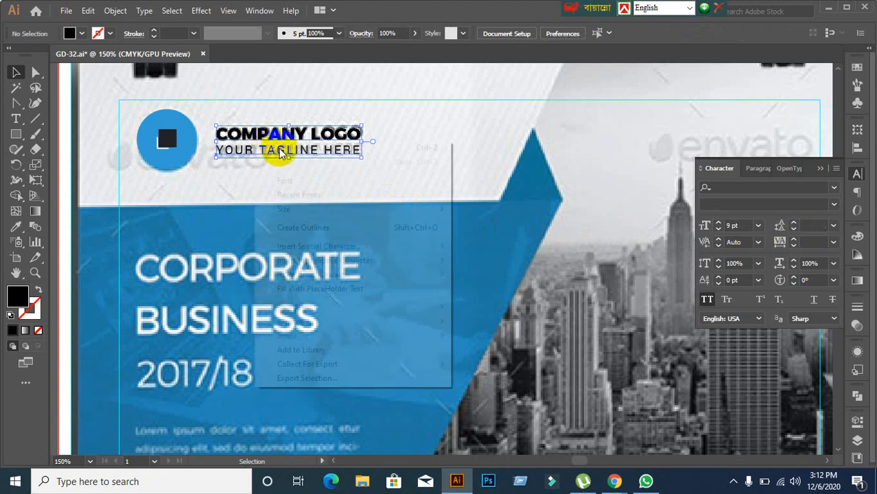
{"action": "left_click", "coordinate": [236, 180]}
{"action": "left_click", "coordinate": [239, 145]}
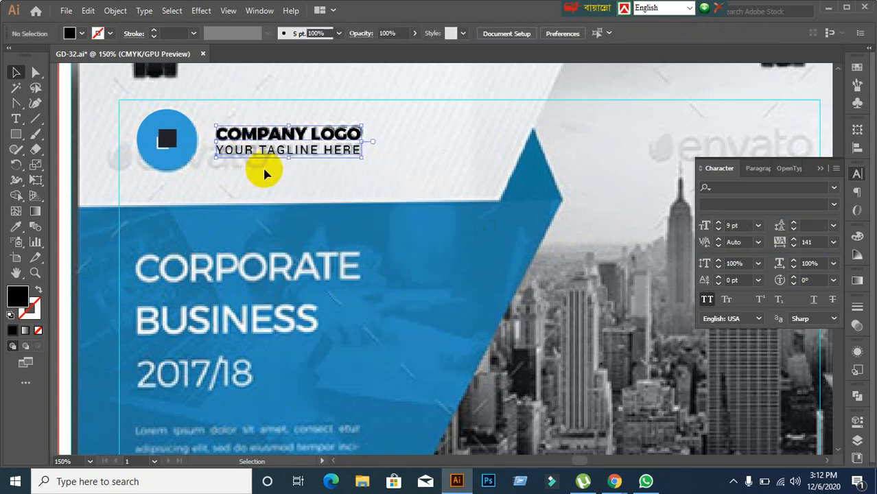
{"action": "right_click", "coordinate": [255, 141]}
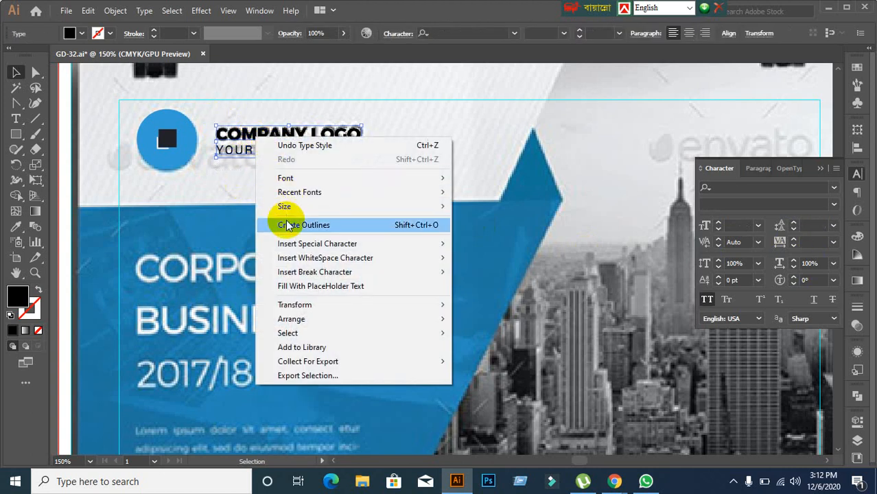
{"action": "left_click", "coordinate": [283, 225]}
Step: Select all the outlined logo text and group it together
{"action": "left_click", "coordinate": [249, 185]}
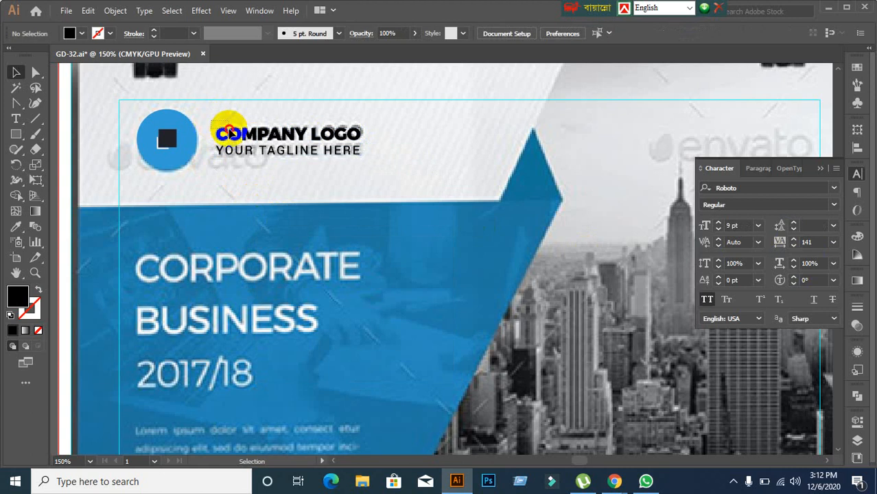
{"action": "left_click", "coordinate": [226, 135]}
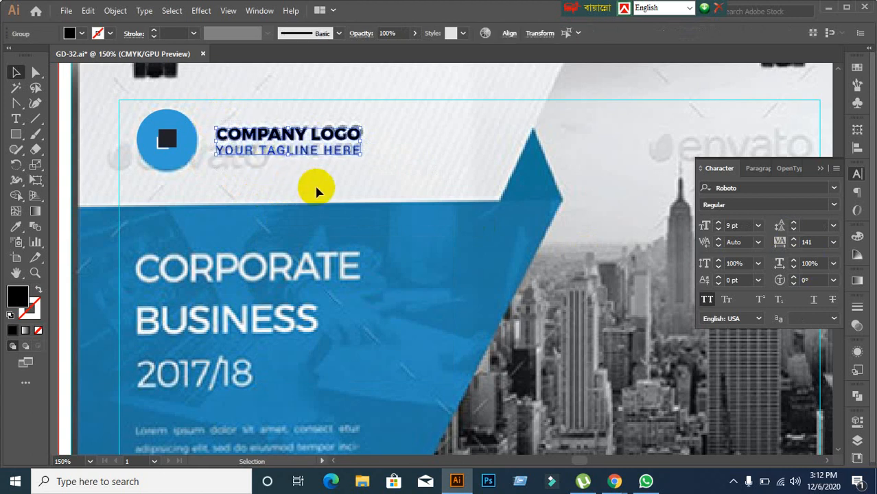
{"action": "left_click", "coordinate": [316, 190]}
{"action": "left_click_drag", "start_coordinate": [221, 114], "coordinate": [304, 182]}
{"action": "left_click", "coordinate": [290, 190]}
{"action": "left_click_drag", "start_coordinate": [214, 125], "coordinate": [292, 184]}
{"action": "left_click", "coordinate": [267, 197]}
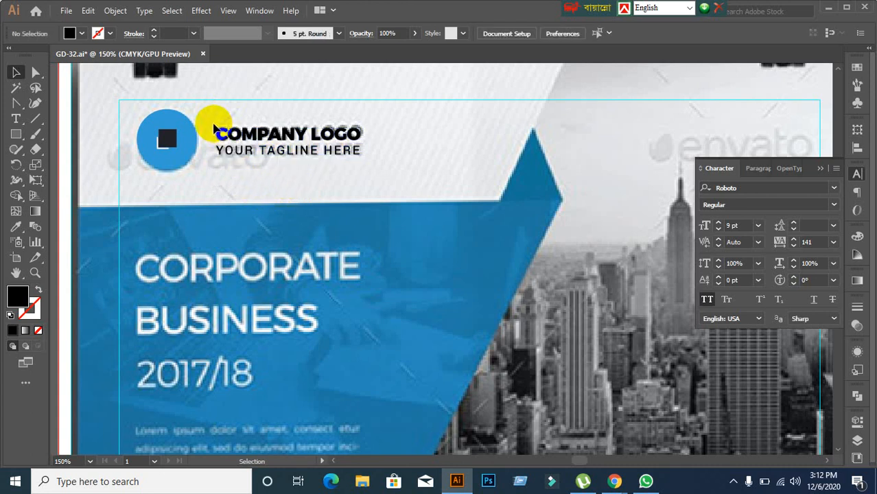
{"action": "left_click_drag", "start_coordinate": [212, 123], "coordinate": [293, 173]}
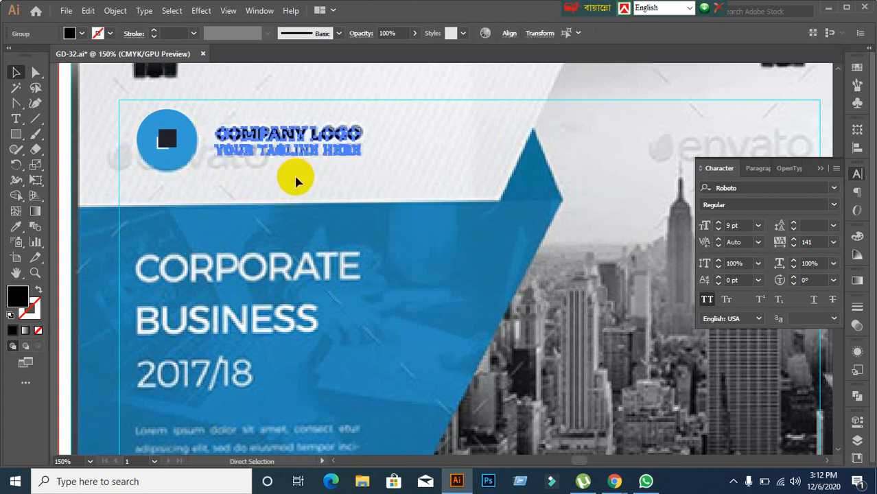
{"action": "key", "text": "ctrl+shift+g"}
{"action": "left_click", "coordinate": [294, 181]}
Step: Vertically centre the grouped logo text against the blue circle icon
{"action": "left_click", "coordinate": [177, 139]}
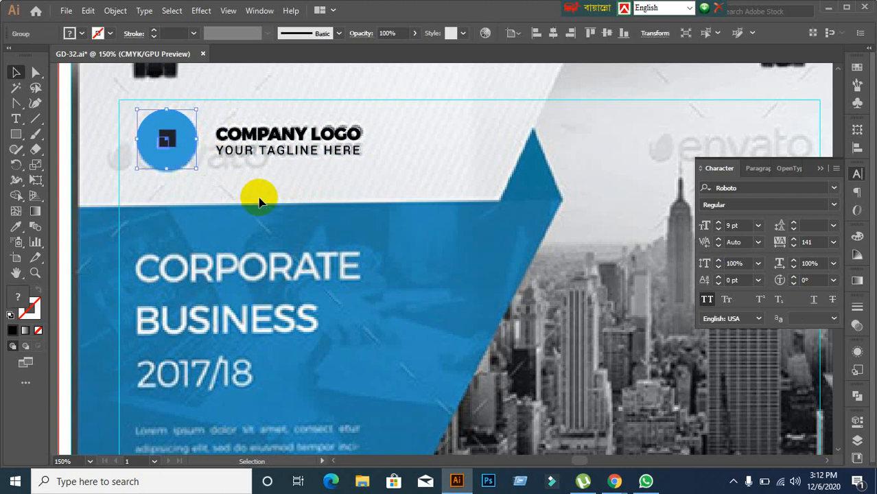
{"action": "left_click", "coordinate": [288, 137], "text": "shift"}
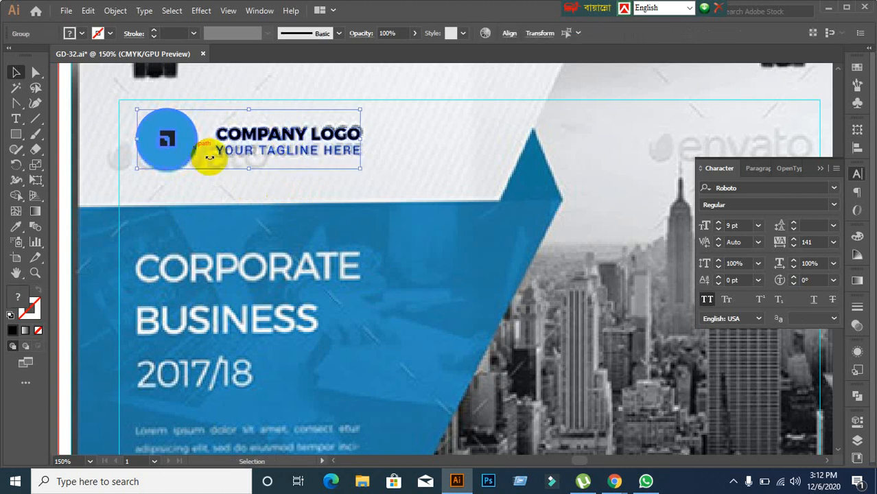
{"action": "left_click", "coordinate": [856, 147]}
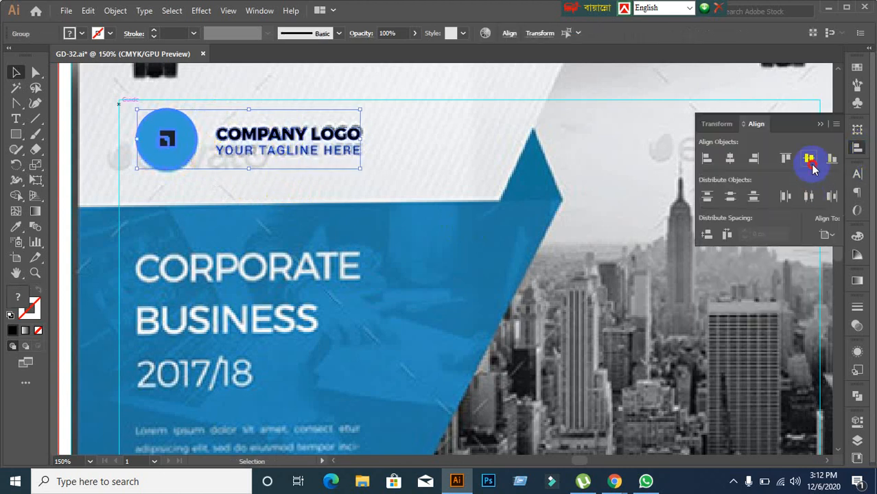
{"action": "left_click", "coordinate": [808, 159]}
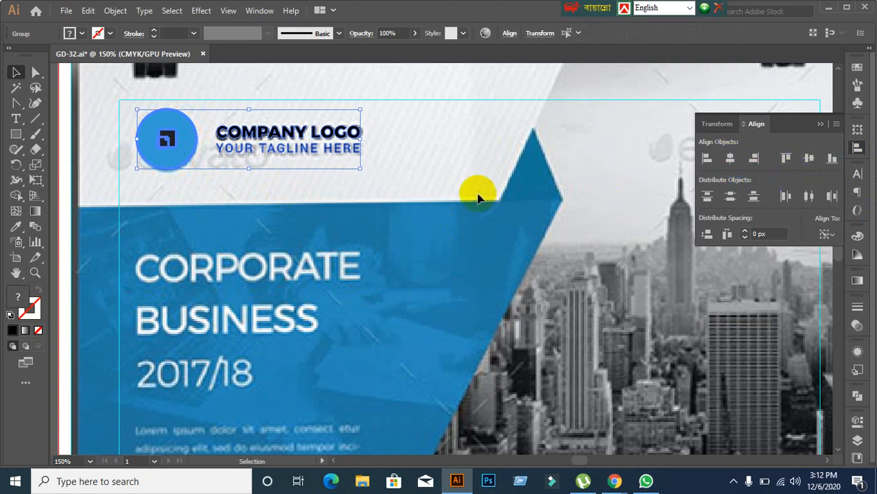
{"action": "left_click", "coordinate": [435, 174]}
{"action": "left_click", "coordinate": [302, 130]}
{"action": "left_click", "coordinate": [282, 189]}
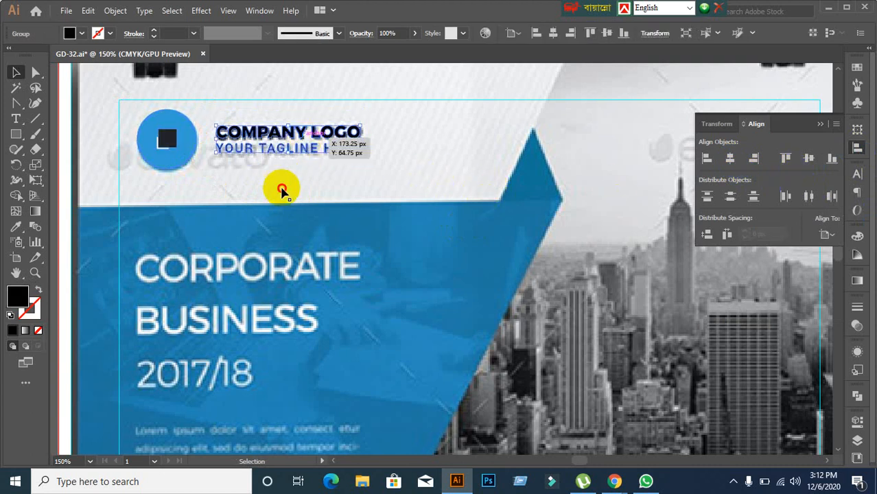
{"action": "scroll", "coordinate": [282, 213], "scroll_direction": "down", "scroll_amount": 1}
Step: Reposition the flyer in view, briefly revealing and re-hiding the hidden header artwork
{"action": "scroll", "coordinate": [293, 327], "scroll_direction": "down", "scroll_amount": 1}
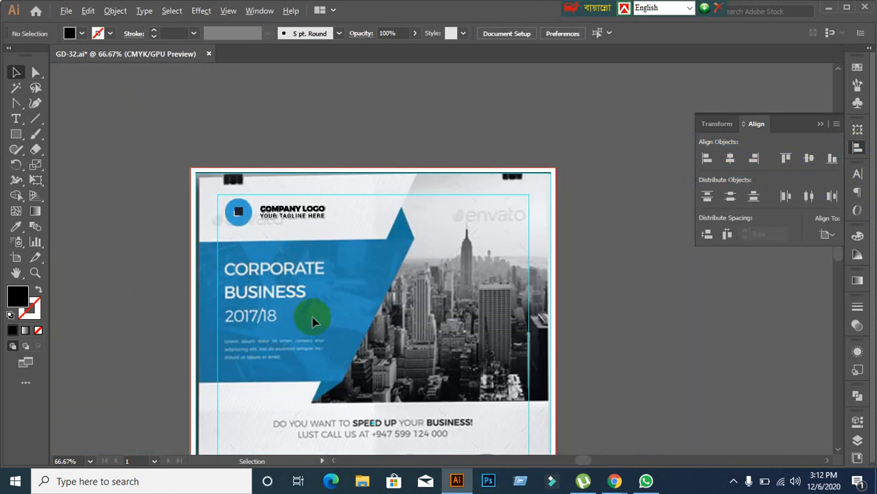
{"action": "left_click_drag", "start_coordinate": [344, 361], "coordinate": [303, 202]}
{"action": "scroll", "coordinate": [271, 180], "scroll_direction": "up", "scroll_amount": 1}
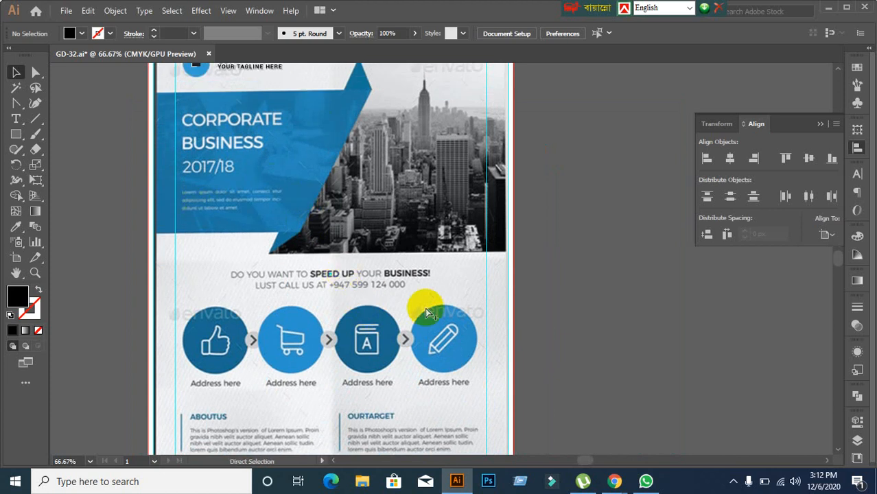
{"action": "key", "text": "ctrl"}
{"action": "key", "text": "ctrl+alt+3"}
{"action": "key", "text": "ctrl+3"}
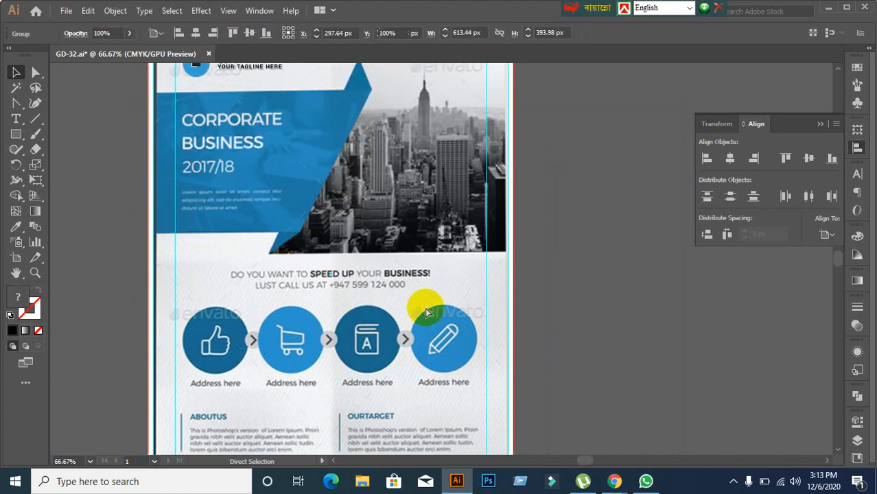
Step: Zoom in on the icon row and pick the Ellipse Tool
{"action": "scroll", "coordinate": [242, 312], "scroll_direction": "up", "scroll_amount": 2}
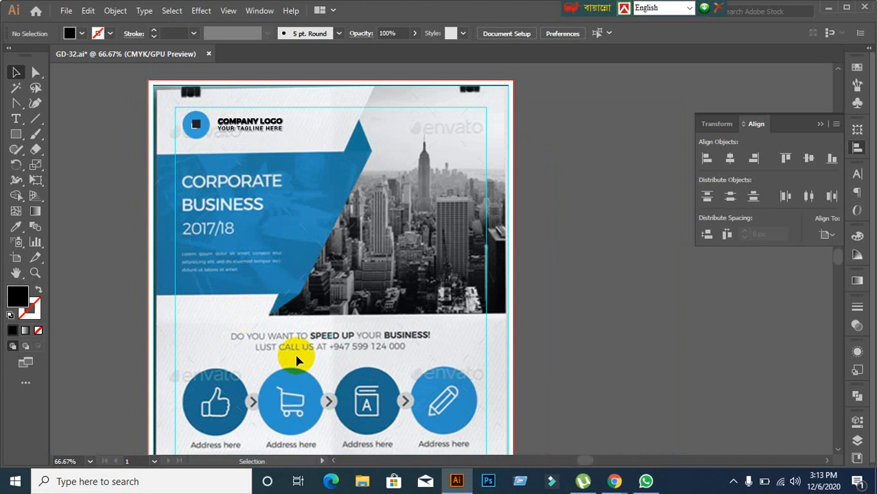
{"action": "scroll", "coordinate": [293, 371], "scroll_direction": "down", "scroll_amount": 2}
{"action": "scroll", "coordinate": [274, 336], "scroll_direction": "up", "scroll_amount": 1}
{"action": "scroll", "coordinate": [284, 337], "scroll_direction": "up", "scroll_amount": 1}
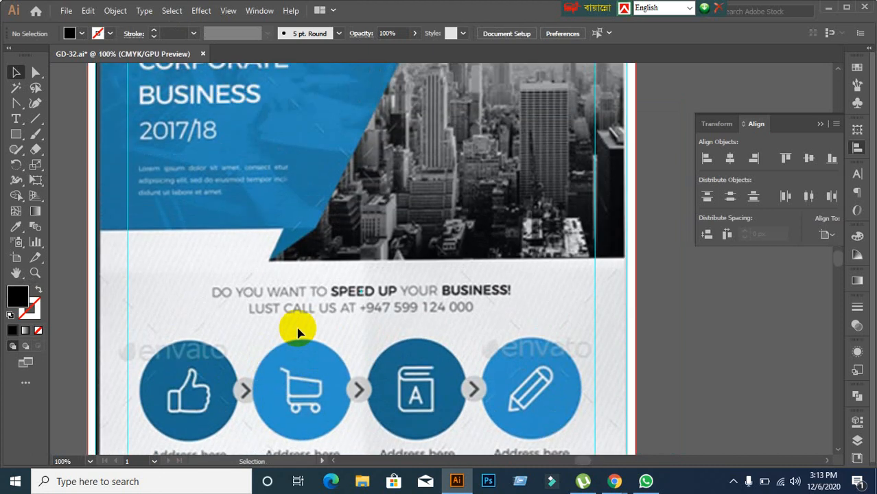
{"action": "scroll", "coordinate": [300, 336], "scroll_direction": "down", "scroll_amount": 1}
{"action": "scroll", "coordinate": [334, 341], "scroll_direction": "down", "scroll_amount": 1}
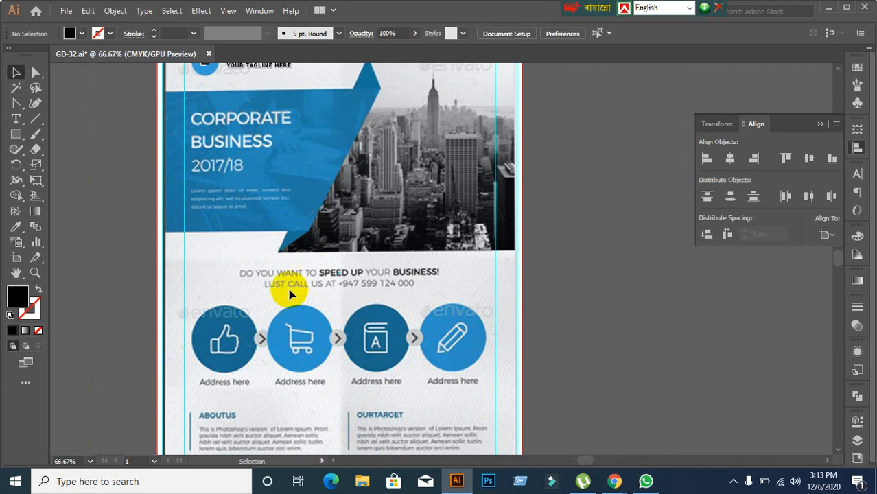
{"action": "scroll", "coordinate": [364, 305], "scroll_direction": "down", "scroll_amount": 4}
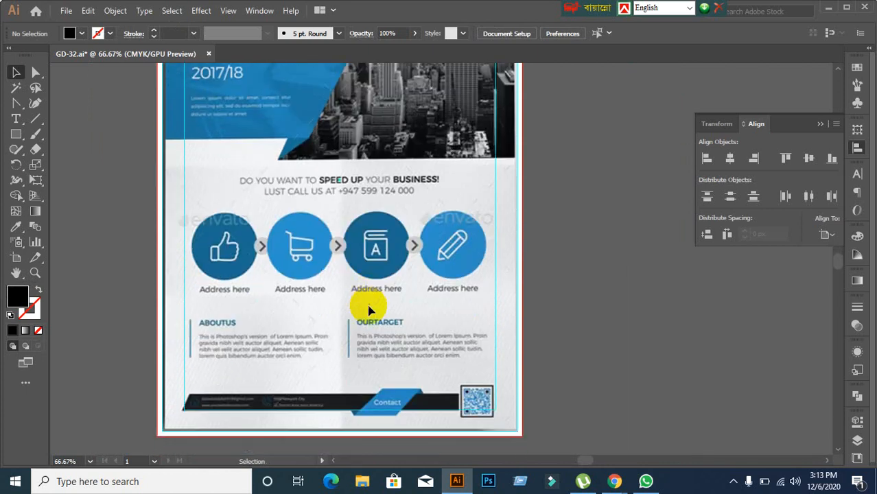
{"action": "scroll", "coordinate": [384, 288], "scroll_direction": "up", "scroll_amount": 1}
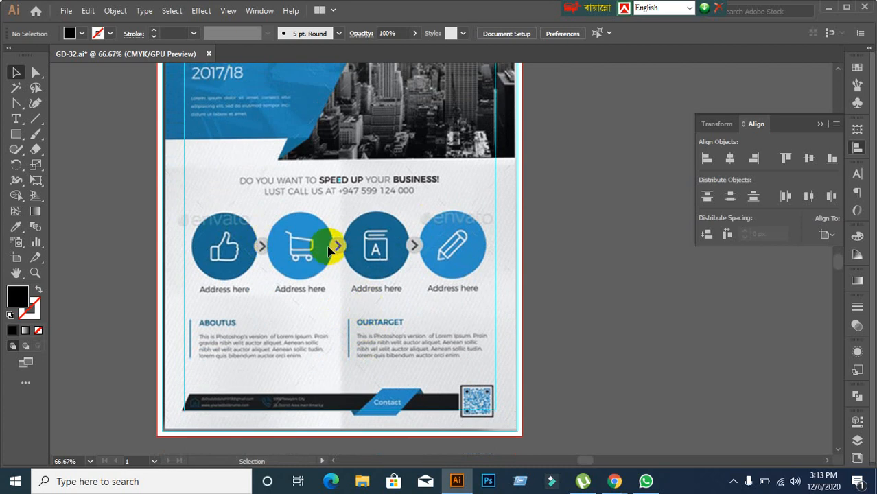
{"action": "scroll", "coordinate": [234, 263], "scroll_direction": "up", "scroll_amount": 1}
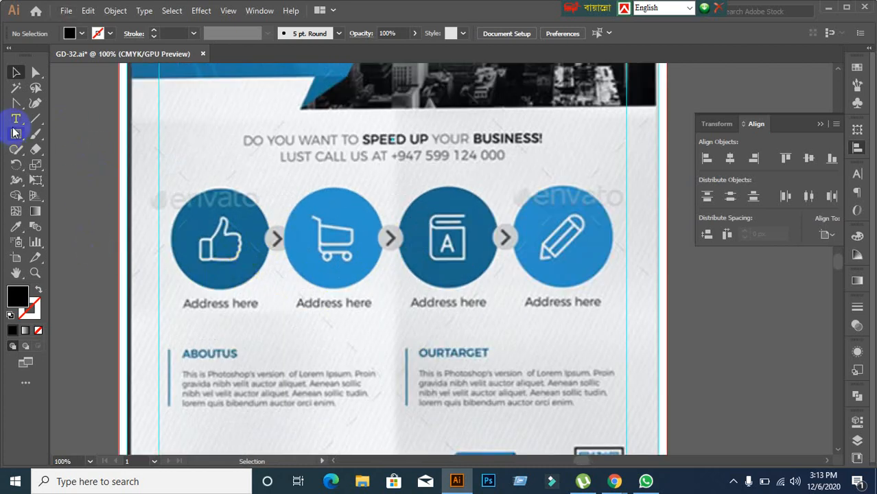
{"action": "left_click_drag", "start_coordinate": [16, 133], "coordinate": [48, 166]}
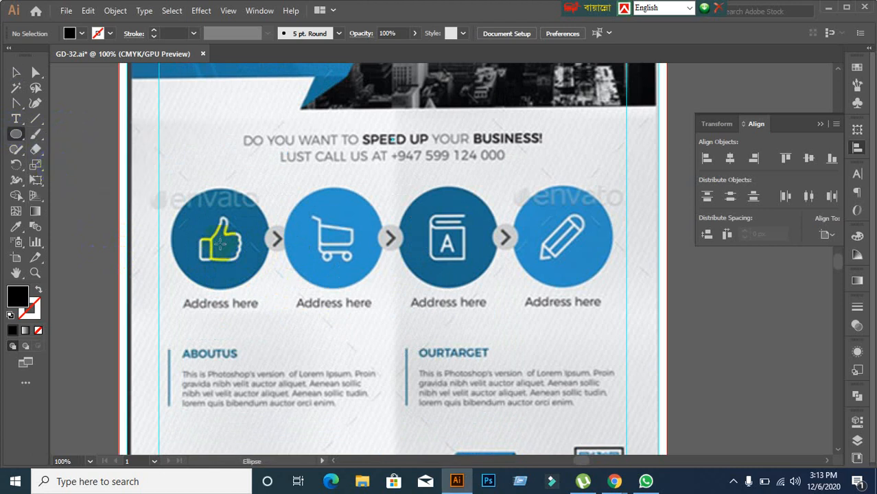
Step: Draw a black circle over the thumbs-up icon and shrink it to fit
{"action": "left_click_drag", "start_coordinate": [219, 244], "coordinate": [274, 288]}
{"action": "left_click", "coordinate": [16, 72]}
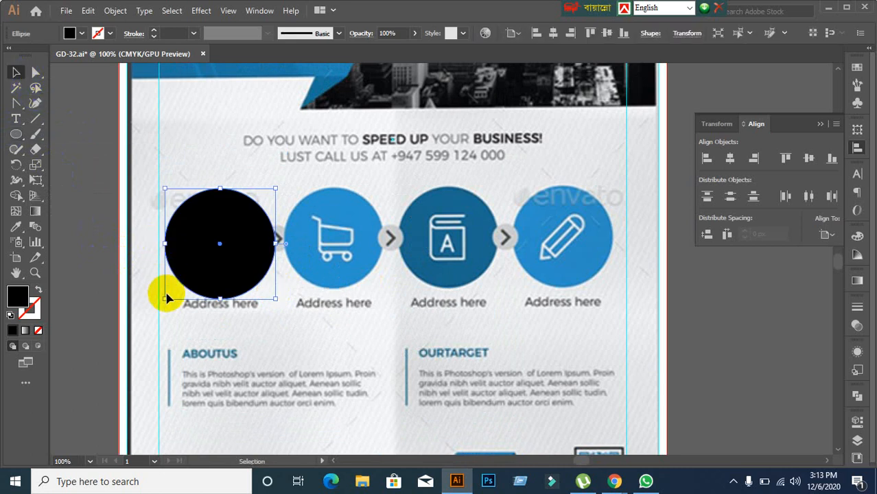
{"action": "left_click_drag", "start_coordinate": [165, 298], "coordinate": [171, 292]}
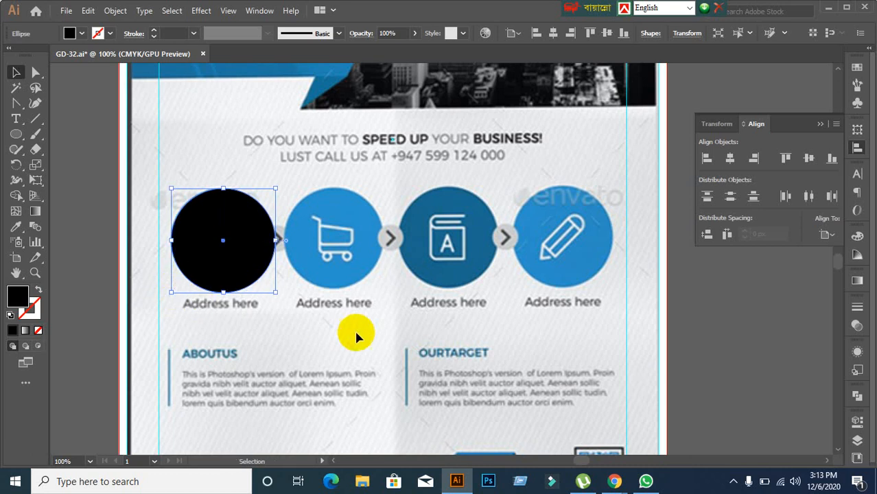
{"action": "scroll", "coordinate": [323, 314], "scroll_direction": "down", "scroll_amount": 2}
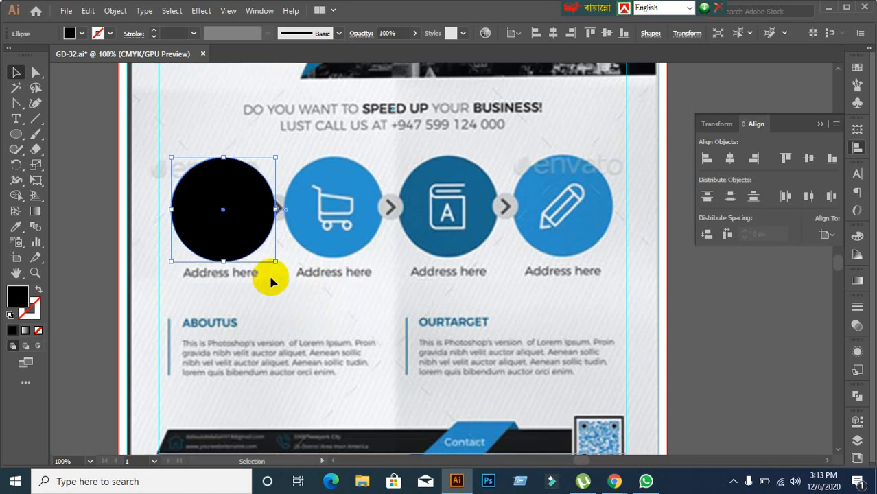
Step: Set the circle to 60% opacity and resize it to match the thumbs-up circle
{"action": "left_click", "coordinate": [857, 325]}
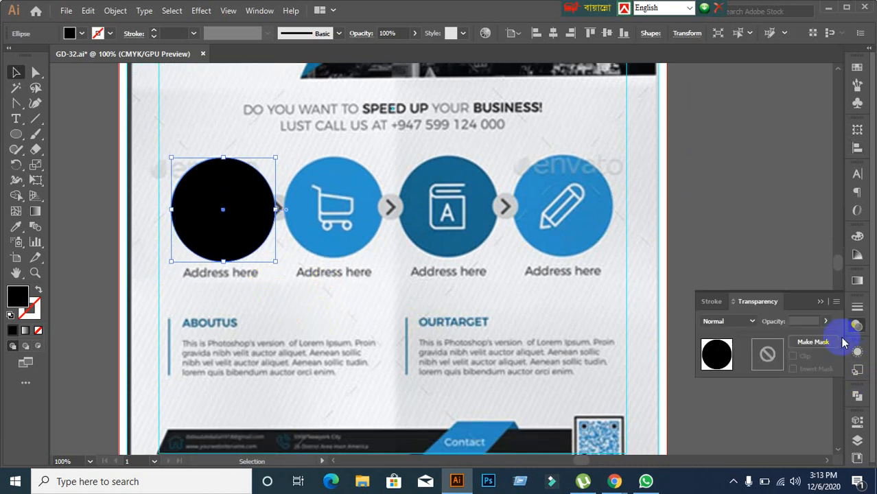
{"action": "left_click", "coordinate": [804, 321]}
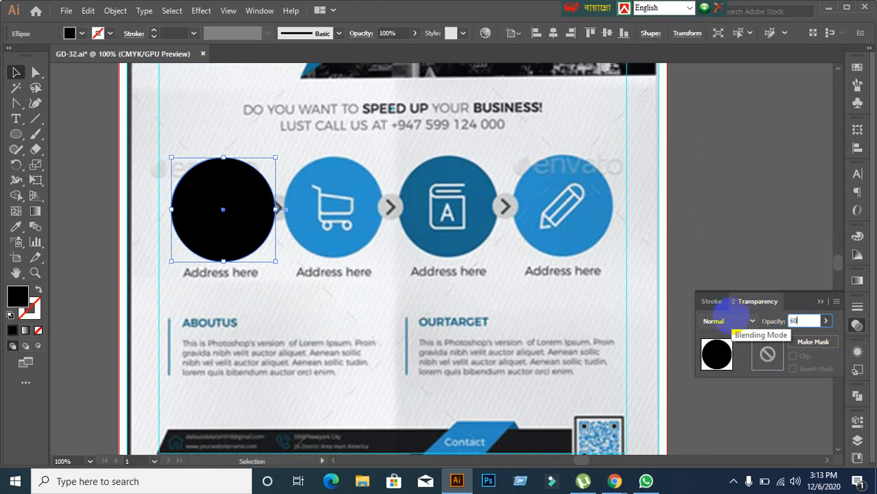
{"action": "key", "text": "Return"}
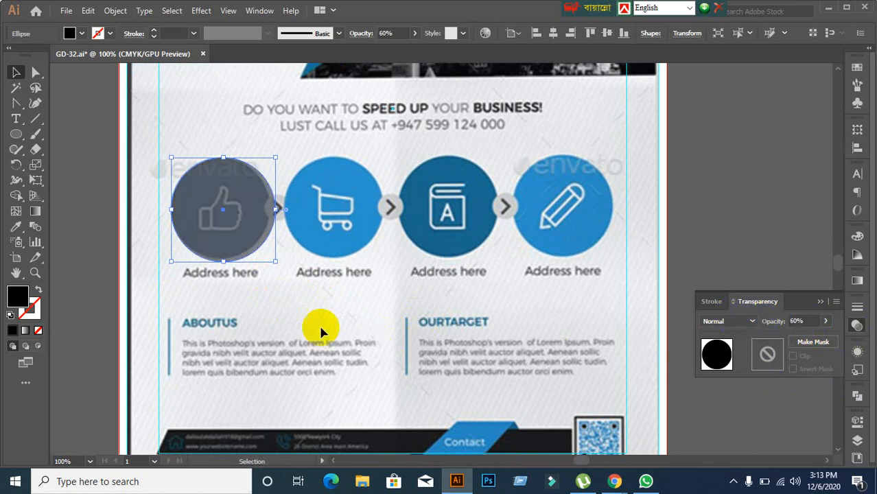
{"action": "left_click", "coordinate": [266, 252]}
{"action": "left_click_drag", "start_coordinate": [251, 228], "coordinate": [306, 290]}
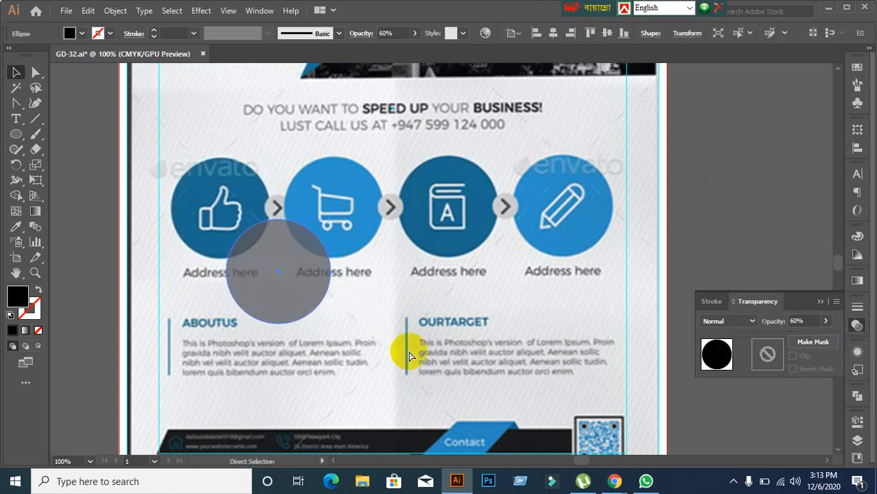
{"action": "key", "text": "ctrl+z"}
{"action": "scroll", "coordinate": [249, 295], "scroll_direction": "up", "scroll_amount": 1}
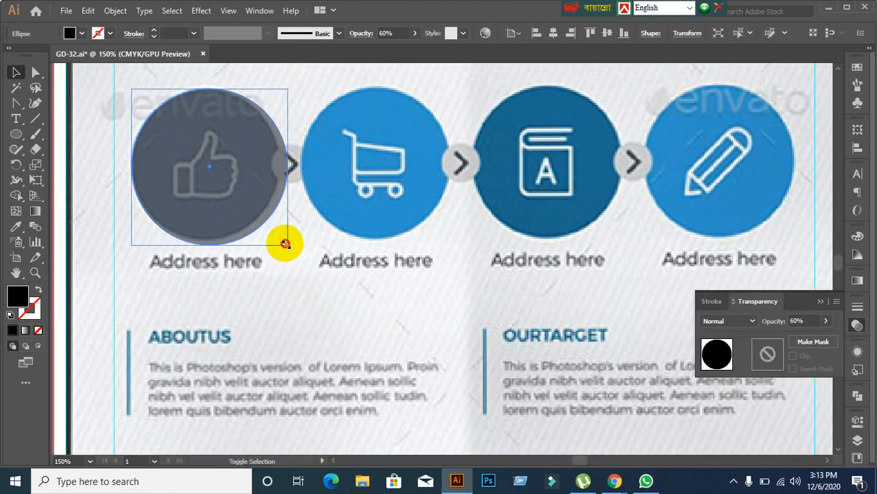
{"action": "left_click_drag", "start_coordinate": [285, 244], "coordinate": [280, 235]}
{"action": "left_click", "coordinate": [331, 292]}
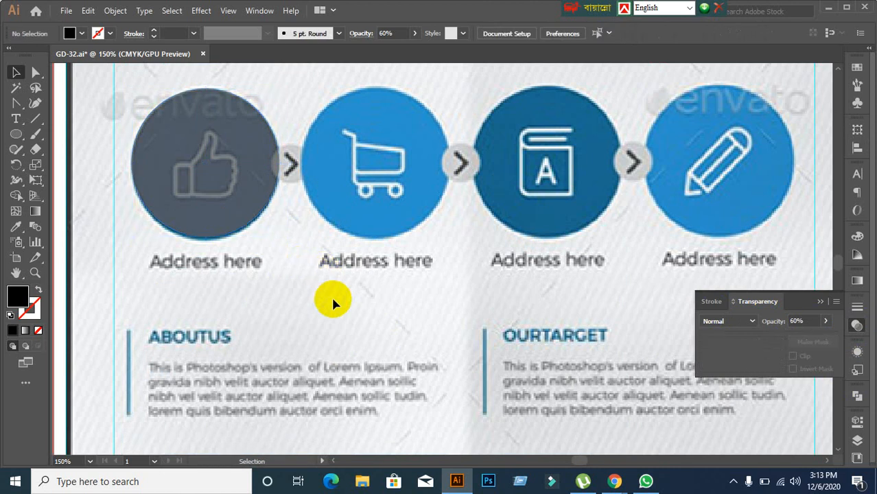
{"action": "scroll", "coordinate": [330, 295], "scroll_direction": "down", "scroll_amount": 1}
Step: Duplicate the thumbs-up circle onto the cart and book icons
{"action": "left_click", "coordinate": [287, 248]}
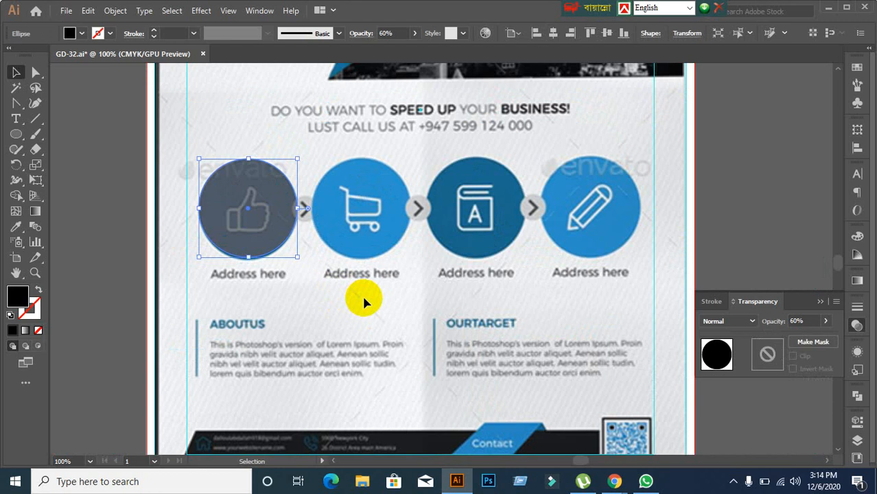
{"action": "left_click", "coordinate": [363, 300]}
{"action": "left_click", "coordinate": [269, 226]}
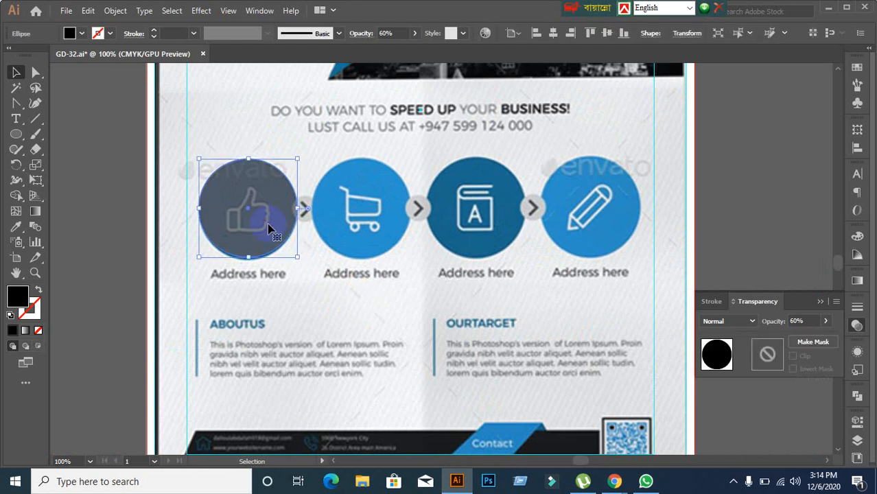
{"action": "left_click", "coordinate": [364, 297]}
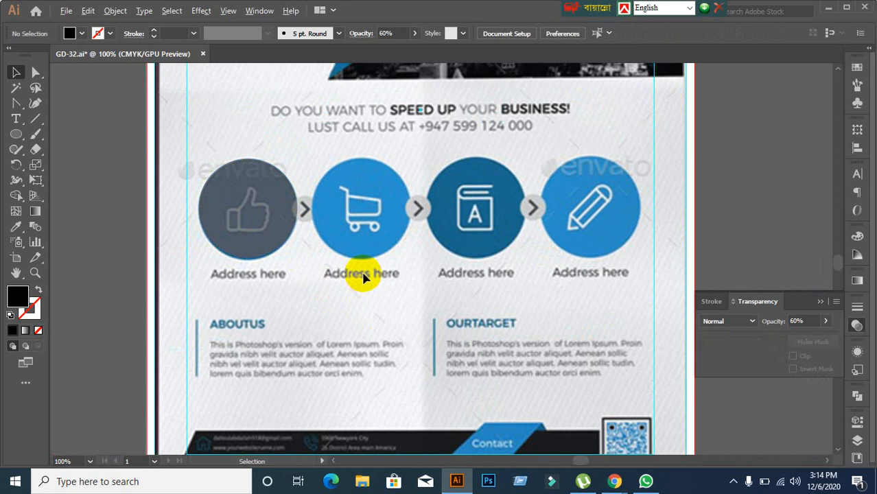
{"action": "scroll", "coordinate": [362, 277], "scroll_direction": "up", "scroll_amount": 1}
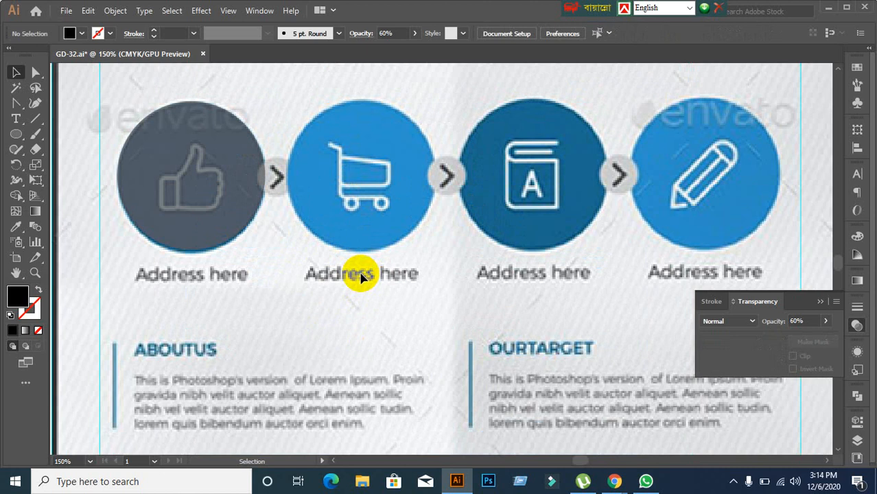
{"action": "left_click", "coordinate": [197, 180]}
{"action": "left_click_drag", "start_coordinate": [226, 207], "coordinate": [395, 214]}
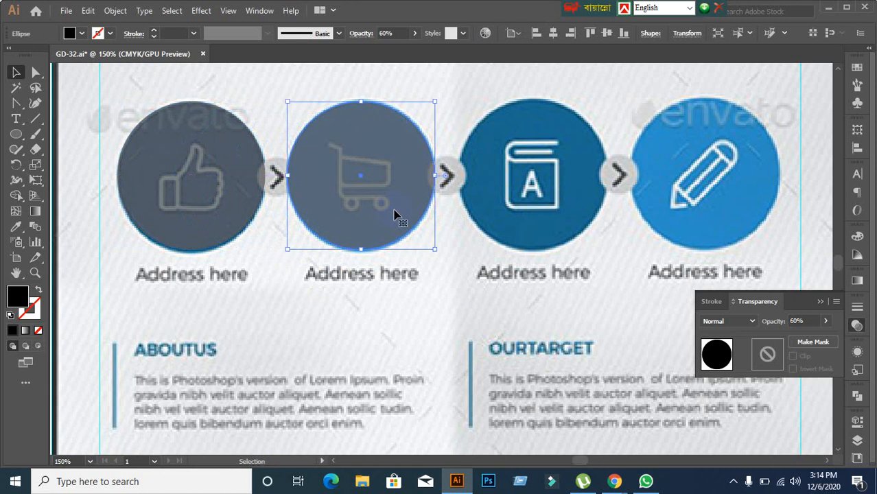
{"action": "key", "text": "ctrl+d"}
{"action": "key", "text": "ctrl+d"}
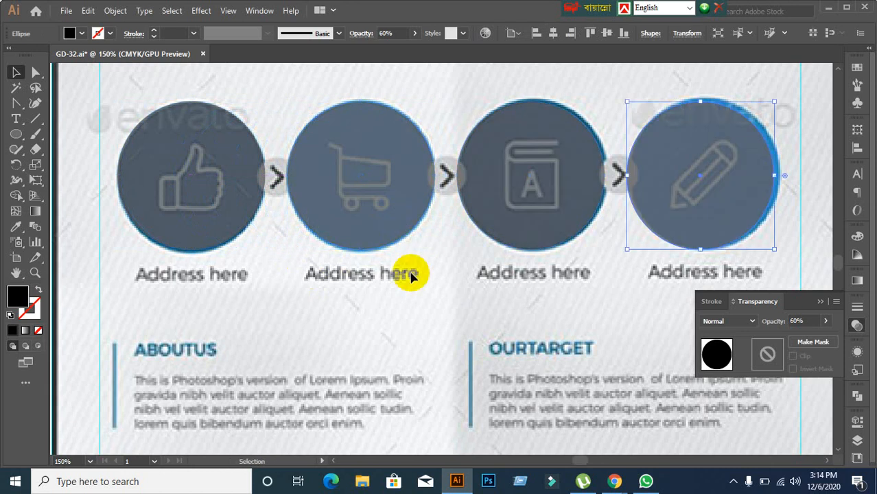
{"action": "left_click", "coordinate": [372, 294]}
Step: Make the first circle fully opaque and eyedropper its solid fill onto the cart circle
{"action": "left_click", "coordinate": [214, 218]}
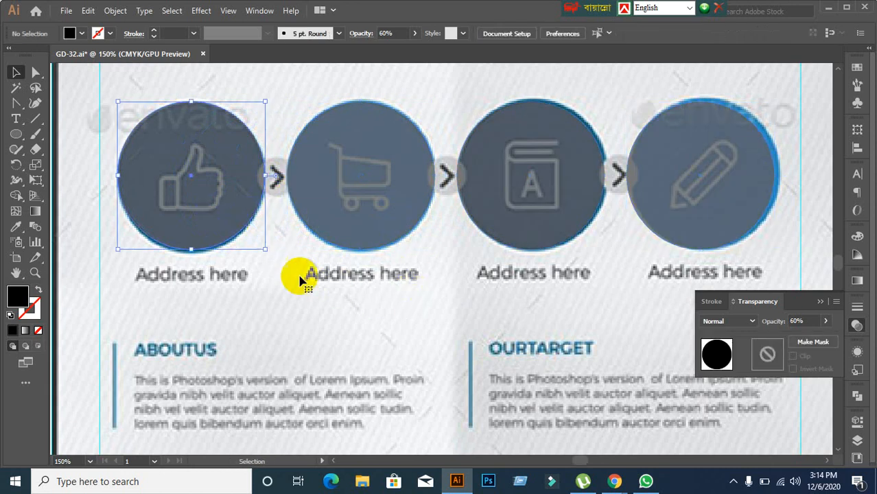
{"action": "left_click", "coordinate": [798, 321]}
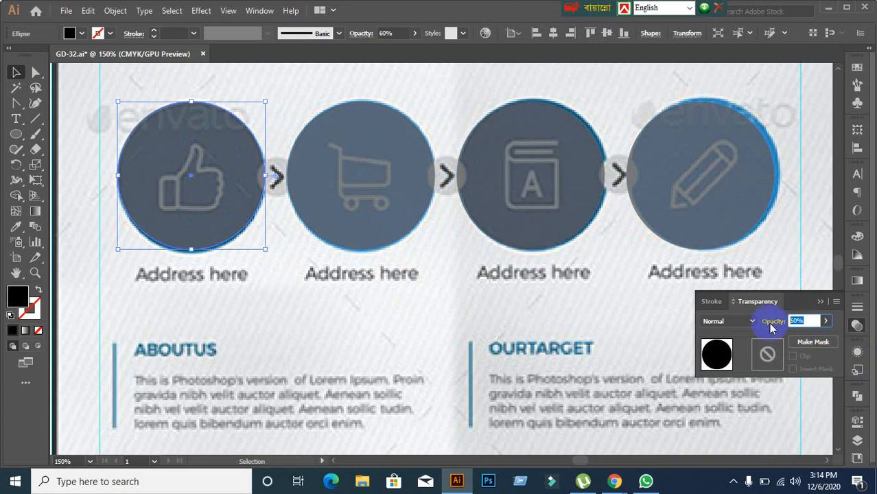
{"action": "key", "text": "Return"}
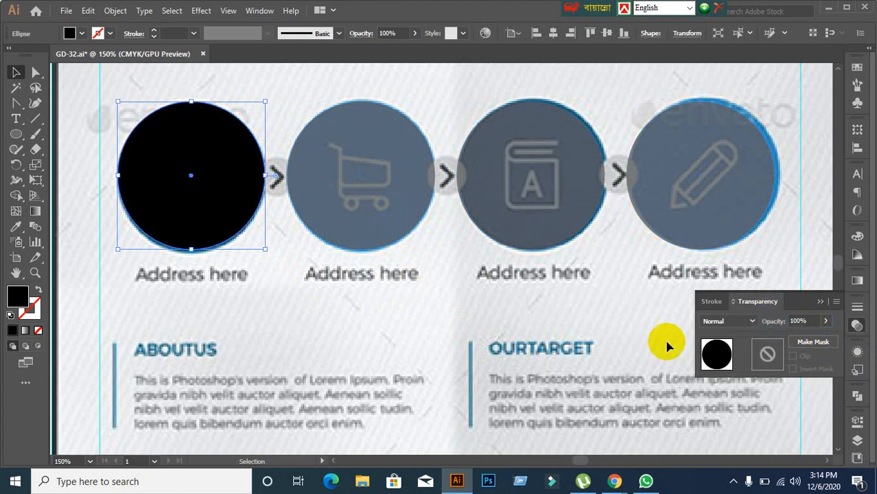
{"action": "left_click", "coordinate": [346, 237]}
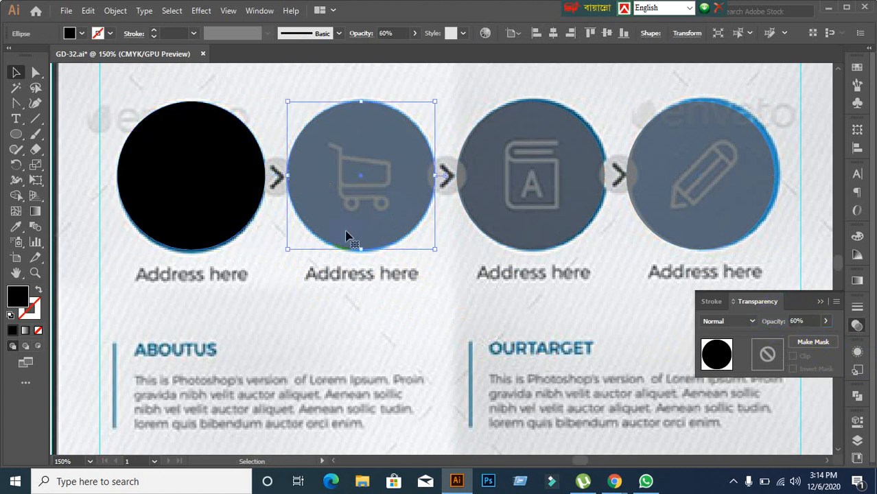
{"action": "left_click", "coordinate": [16, 227]}
{"action": "left_click", "coordinate": [147, 207]}
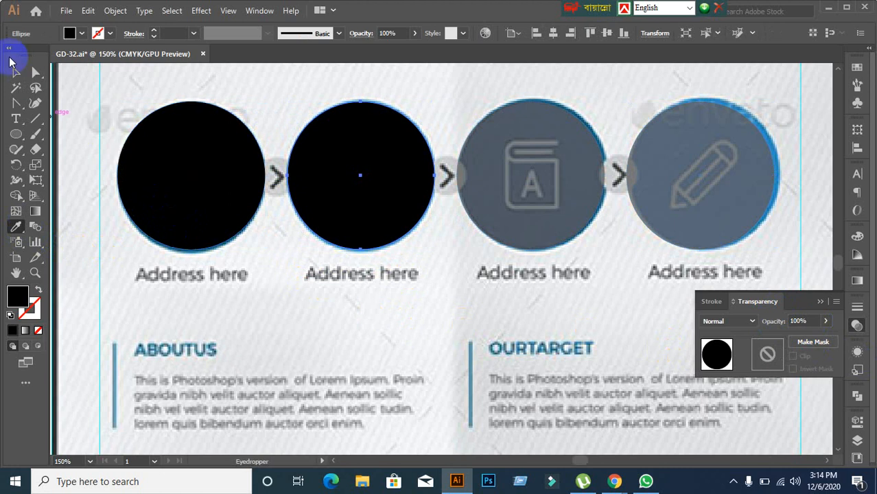
{"action": "left_click", "coordinate": [12, 69]}
Step: Apply the solid black fill to the book and pencil circles with the Eyedropper
{"action": "left_click", "coordinate": [527, 212]}
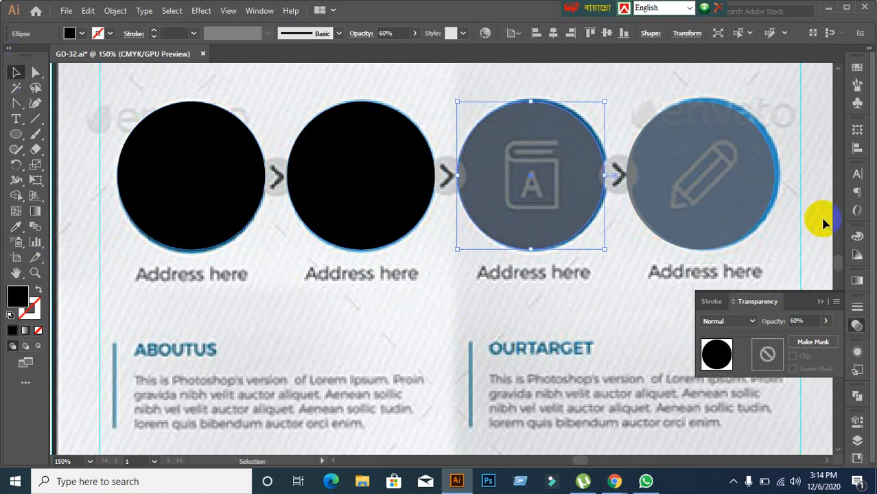
{"action": "left_click", "coordinate": [740, 207], "text": "shift"}
{"action": "left_click", "coordinate": [16, 229]}
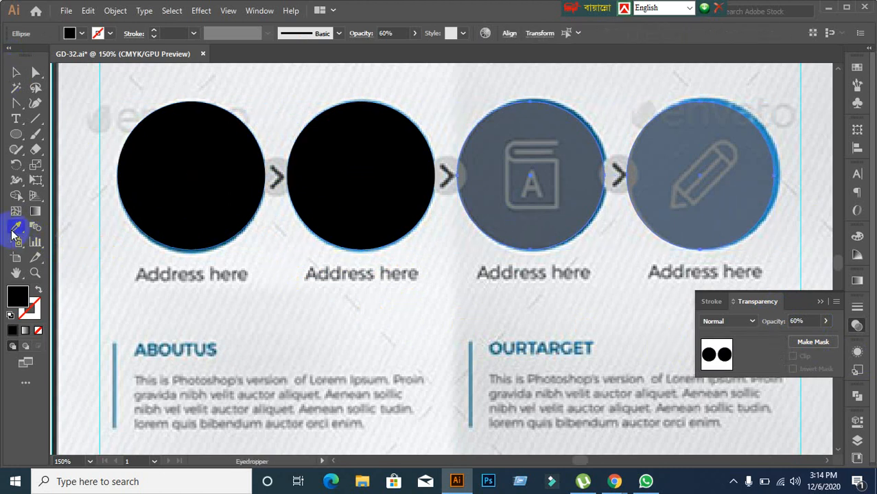
{"action": "left_click", "coordinate": [204, 199]}
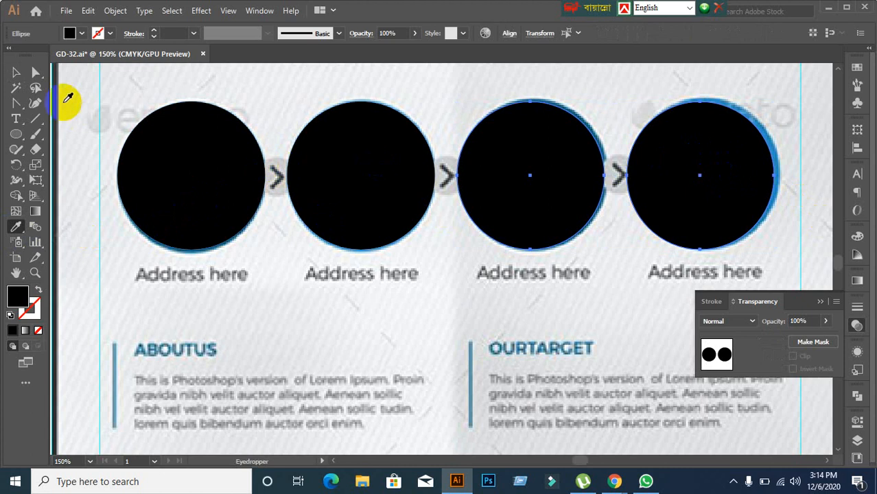
{"action": "left_click", "coordinate": [11, 73]}
{"action": "left_click", "coordinate": [271, 276]}
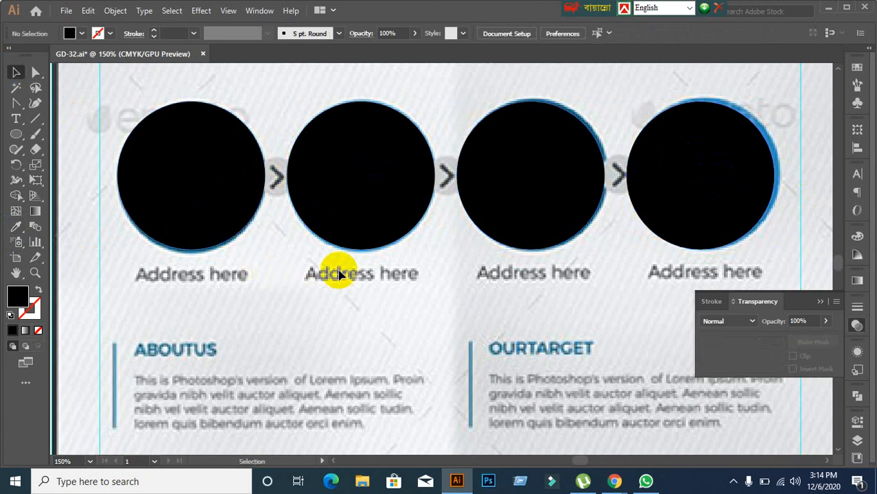
{"action": "scroll", "coordinate": [336, 271], "scroll_direction": "up", "scroll_amount": 1}
{"action": "scroll", "coordinate": [333, 257], "scroll_direction": "down", "scroll_amount": 4}
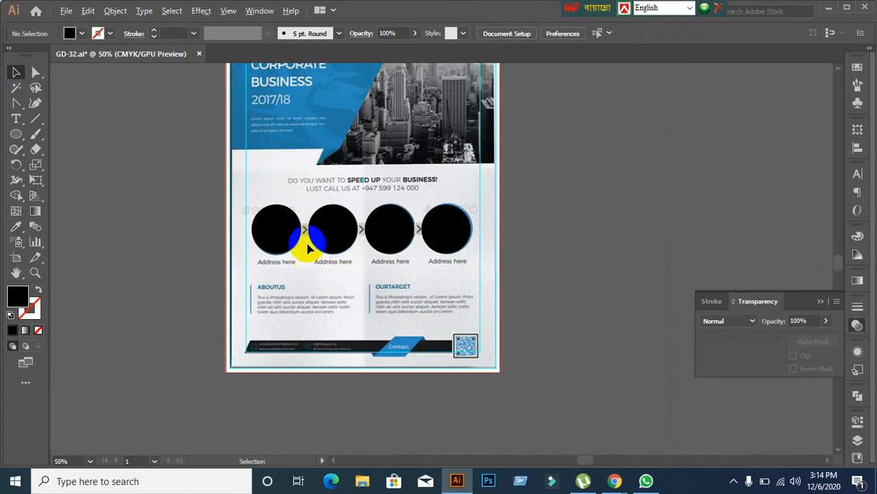
Step: Delete the first black circle, then restore it with undo
{"action": "scroll", "coordinate": [307, 249], "scroll_direction": "up", "scroll_amount": 2}
{"action": "left_click", "coordinate": [260, 232]}
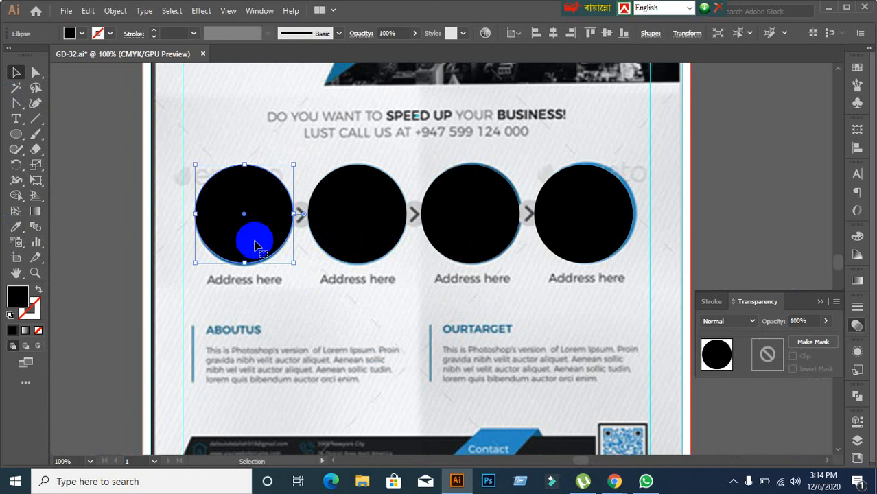
{"action": "key", "text": "Delete"}
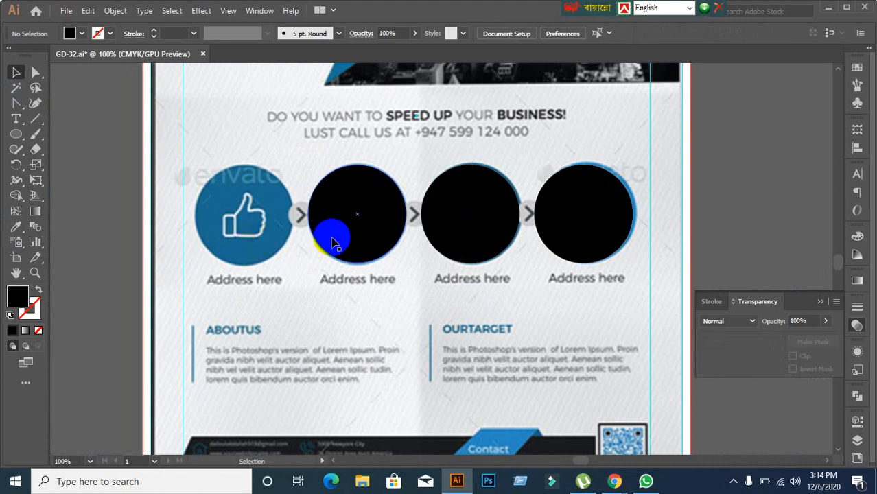
{"action": "key", "text": "ctrl+z"}
{"action": "left_click", "coordinate": [298, 260]}
{"action": "scroll", "coordinate": [296, 257], "scroll_direction": "up", "scroll_amount": 1}
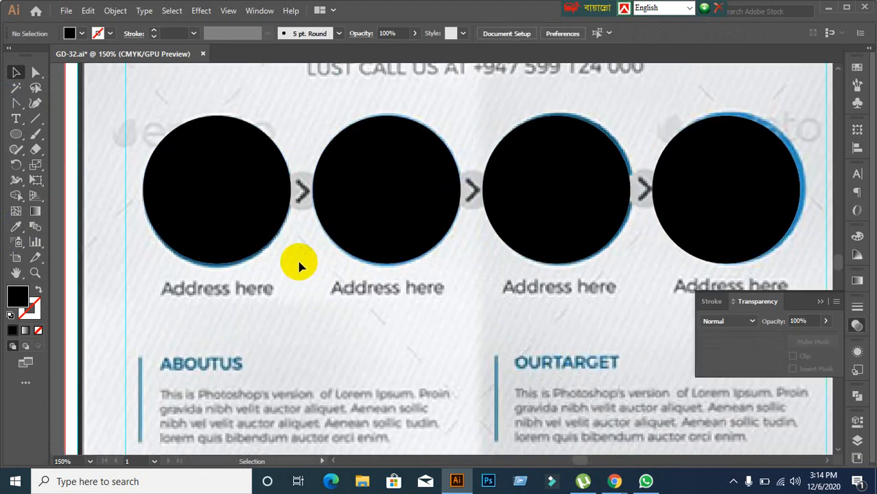
{"action": "scroll", "coordinate": [296, 258], "scroll_direction": "down", "scroll_amount": 1}
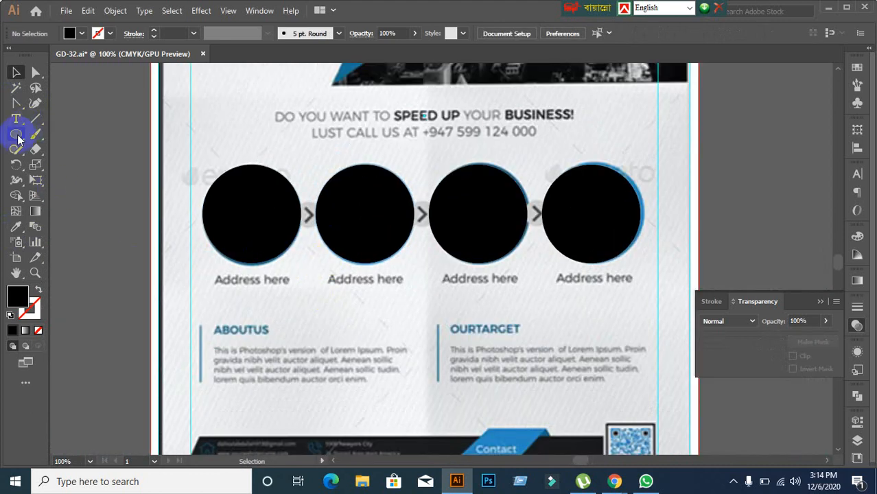
Step: Draw a small white-filled circle, about 39.48 px wide, over the first arrow connector
{"action": "left_click_drag", "start_coordinate": [17, 136], "coordinate": [72, 163]}
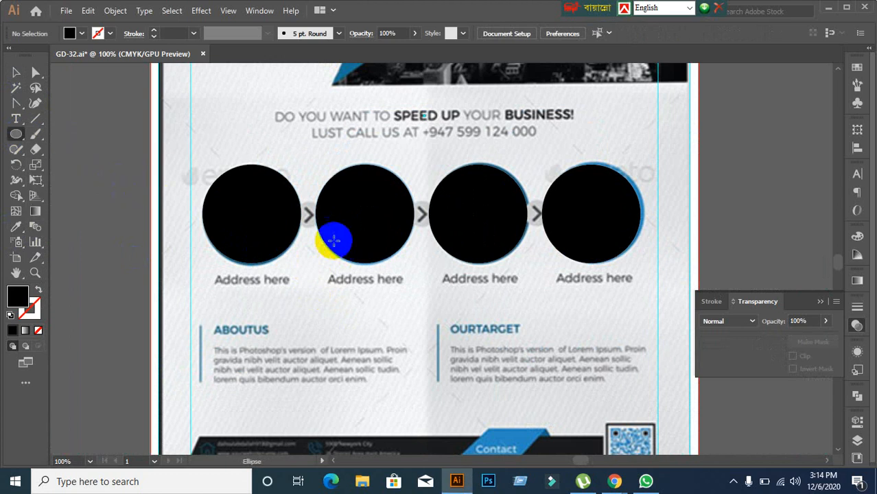
{"action": "left_click_drag", "start_coordinate": [308, 215], "coordinate": [317, 232]}
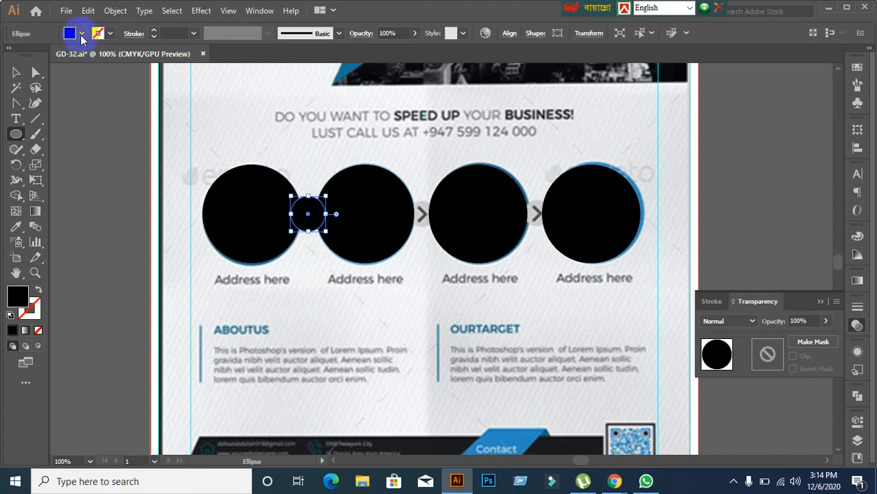
{"action": "left_click", "coordinate": [81, 33]}
{"action": "left_click", "coordinate": [25, 57]}
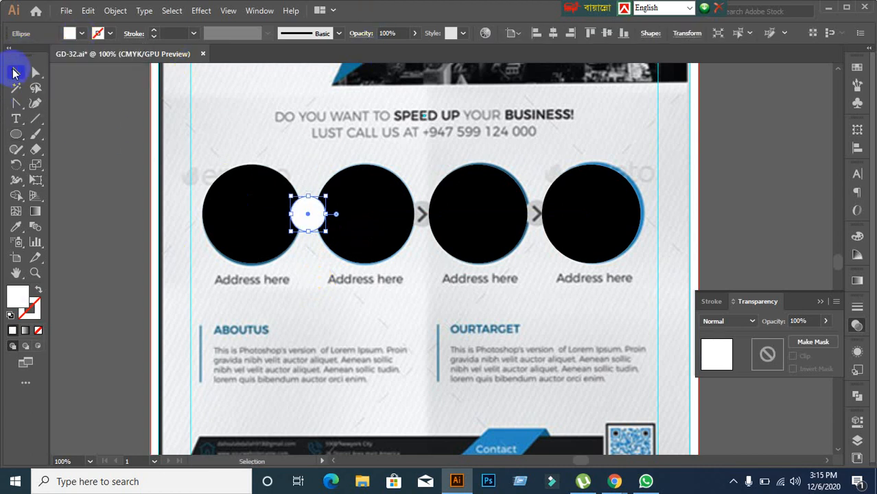
{"action": "left_click", "coordinate": [13, 73]}
{"action": "left_click", "coordinate": [127, 317]}
{"action": "left_click", "coordinate": [245, 232]}
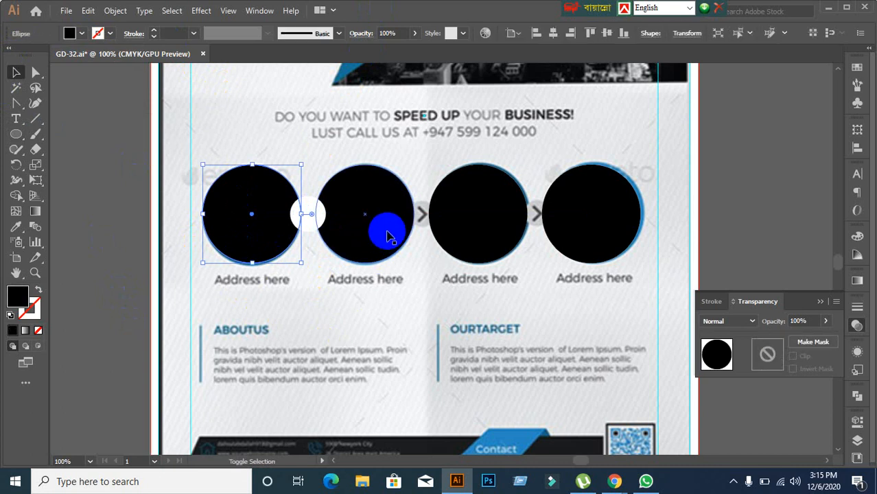
{"action": "left_click", "coordinate": [373, 348]}
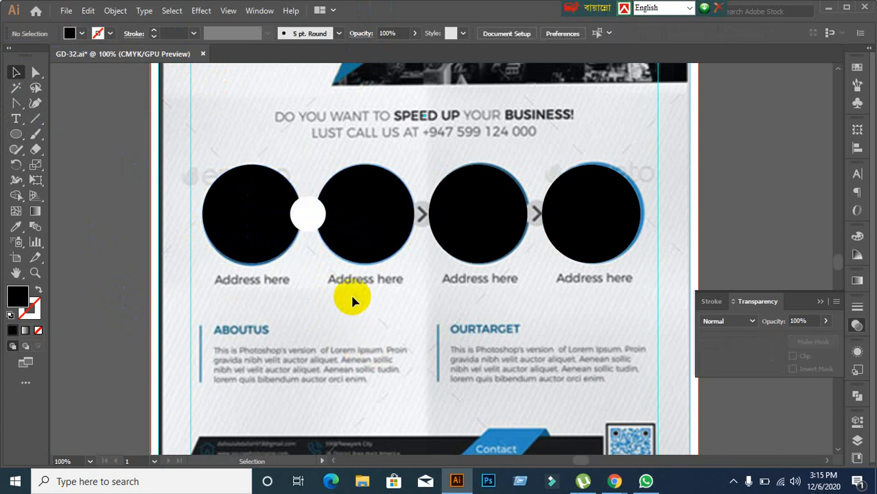
{"action": "left_click", "coordinate": [305, 217]}
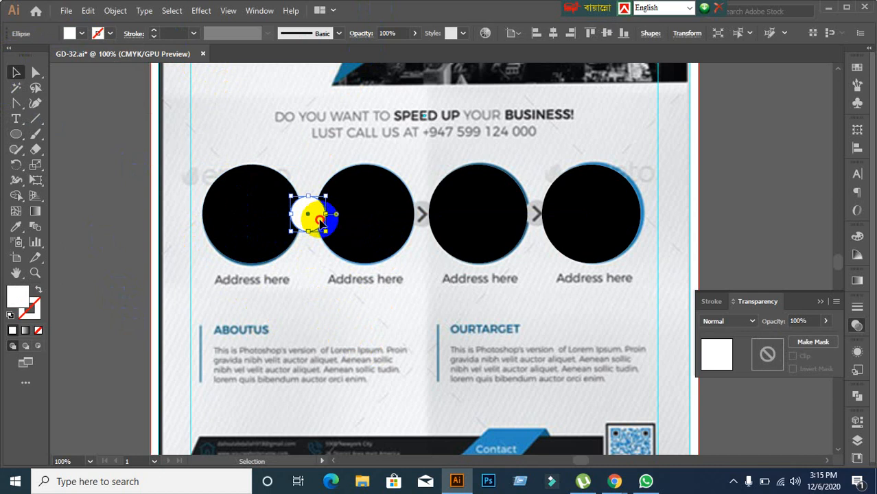
Step: Copy the white circle between circles two and three and set it to 90% opacity
{"action": "left_click_drag", "start_coordinate": [310, 220], "coordinate": [326, 283]}
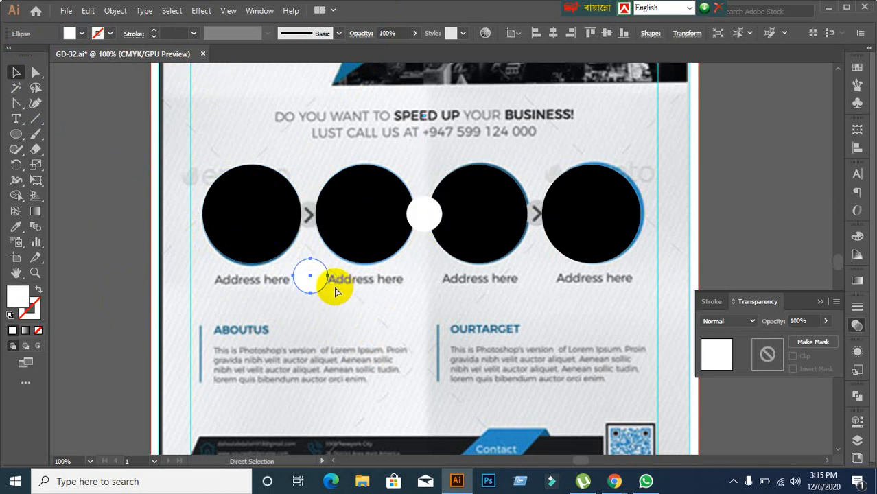
{"action": "key", "text": "ctrl+z"}
{"action": "scroll", "coordinate": [327, 254], "scroll_direction": "up", "scroll_amount": 1}
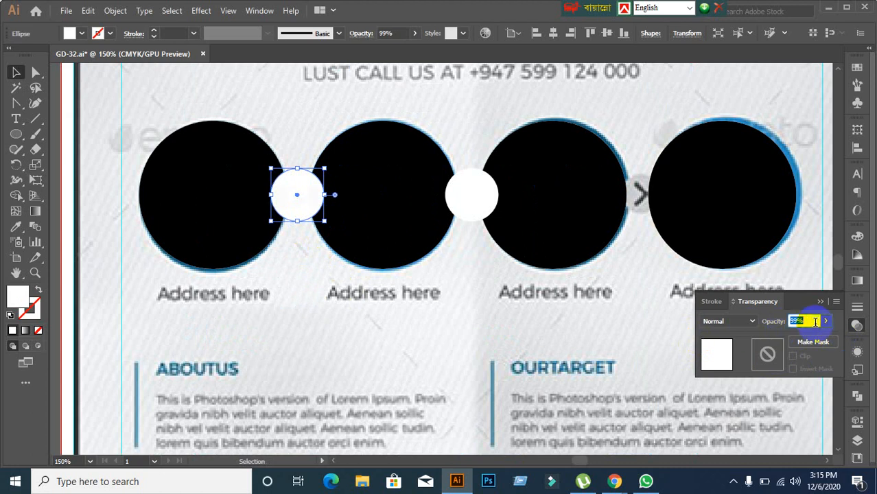
{"action": "type", "text": "90"}
{"action": "key", "text": "Return"}
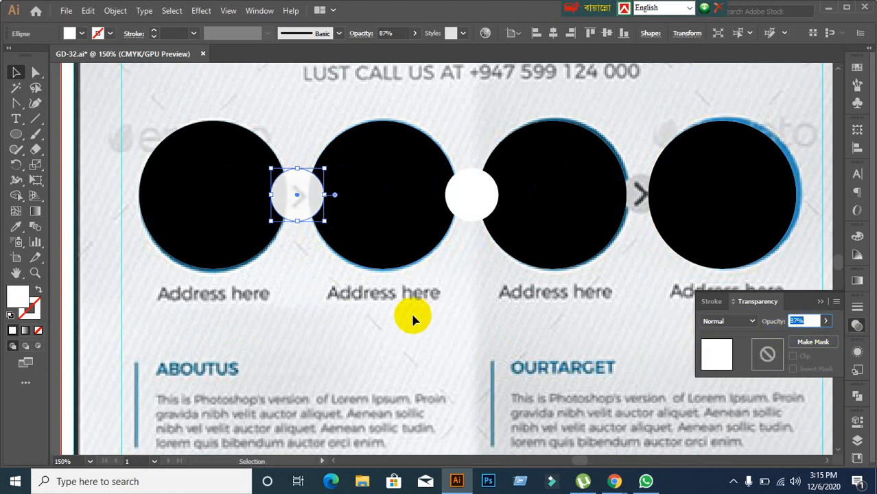
{"action": "scroll", "coordinate": [810, 322], "scroll_direction": "up", "scroll_amount": 1}
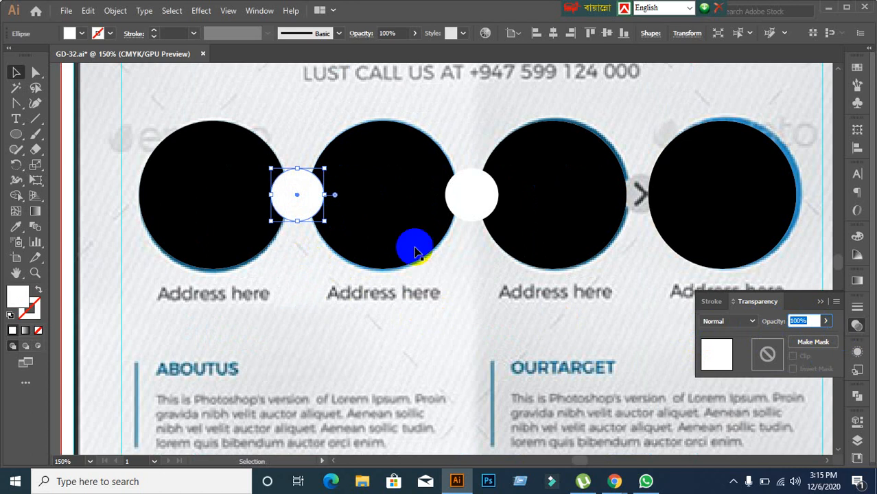
Step: Fill the first connector circle red at 81% opacity and shrink it around its centre
{"action": "left_click", "coordinate": [69, 33]}
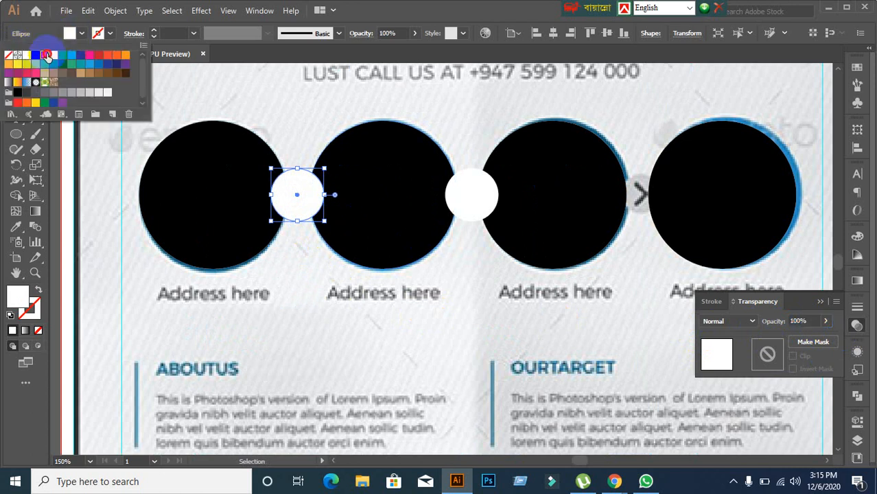
{"action": "left_click", "coordinate": [47, 55]}
{"action": "left_click", "coordinate": [809, 322]}
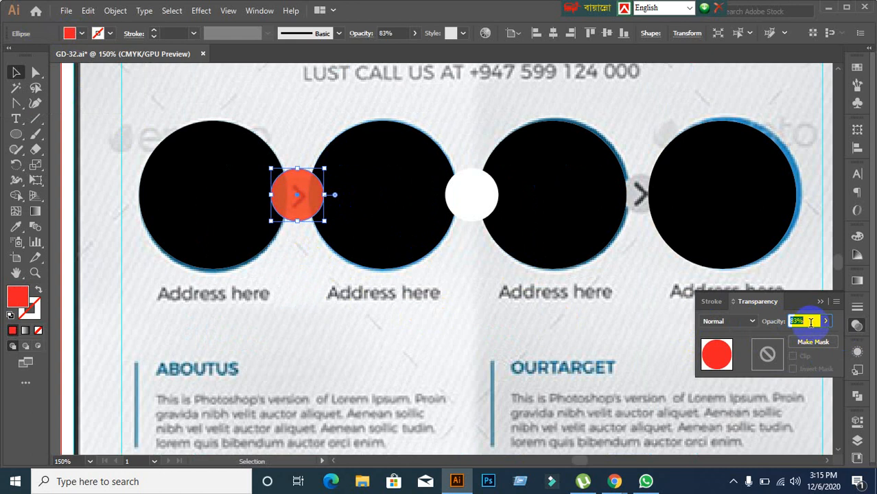
{"action": "type", "text": "81"}
{"action": "key", "text": "Return"}
{"action": "left_click_drag", "start_coordinate": [325, 219], "coordinate": [320, 218]}
Step: Delete the extra white circle between circles two and three
{"action": "left_click", "coordinate": [291, 274]}
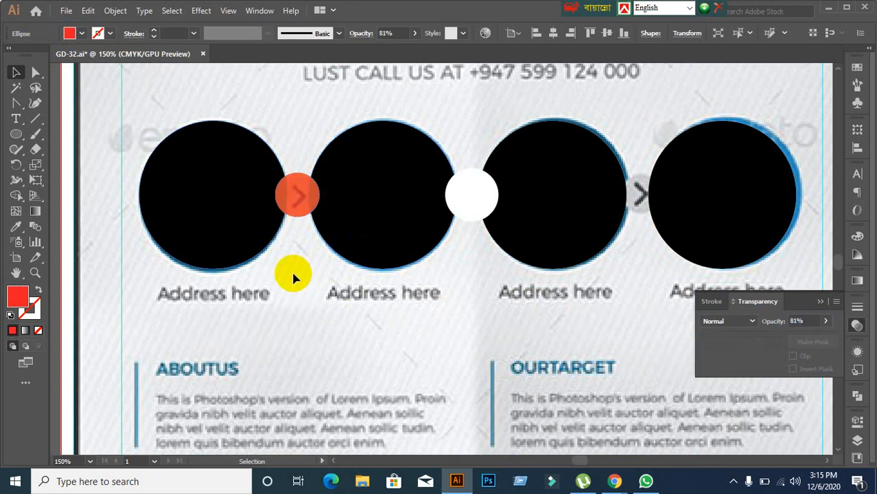
{"action": "left_click", "coordinate": [297, 216]}
{"action": "left_click", "coordinate": [482, 208]}
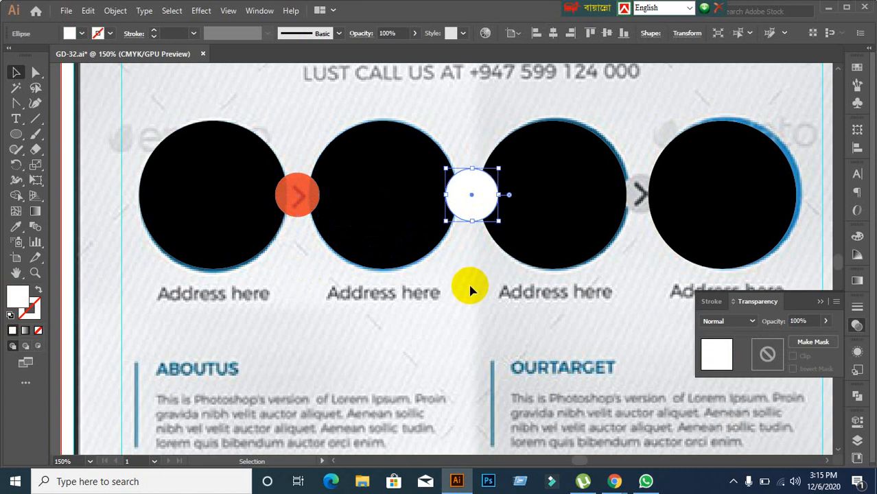
{"action": "key", "text": "Delete"}
{"action": "left_click", "coordinate": [227, 239]}
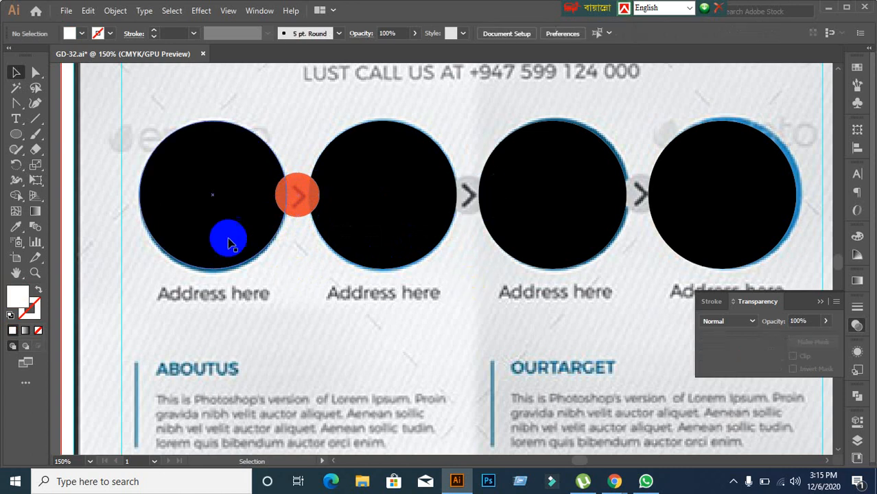
{"action": "left_click", "coordinate": [296, 212]}
{"action": "left_click", "coordinate": [313, 292]}
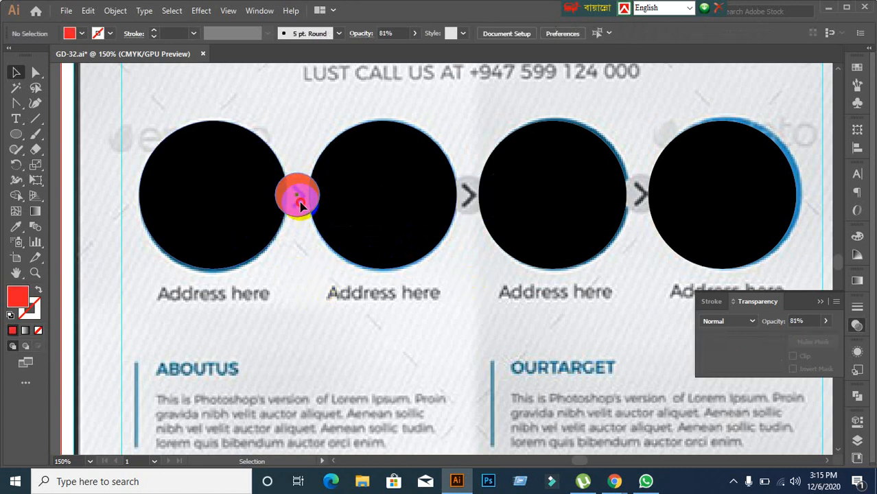
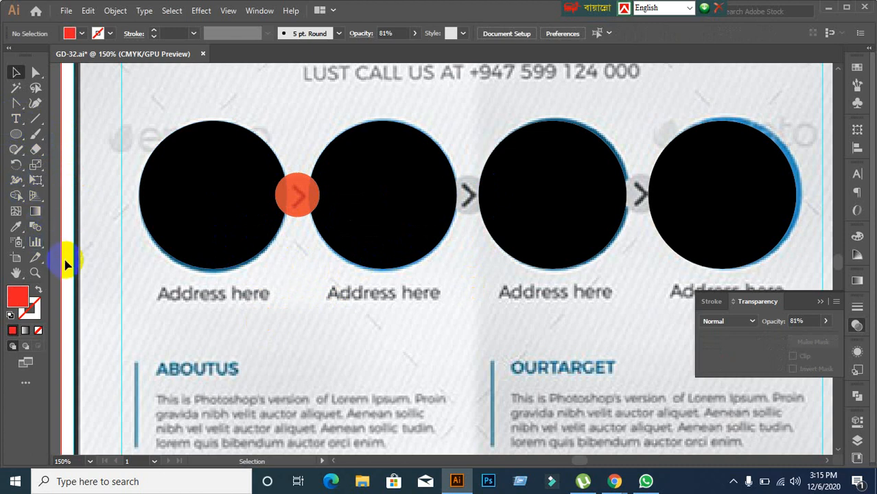
Step: Draw a red 3-sided polygon (triangle) below the circles
{"action": "left_click", "coordinate": [14, 136]}
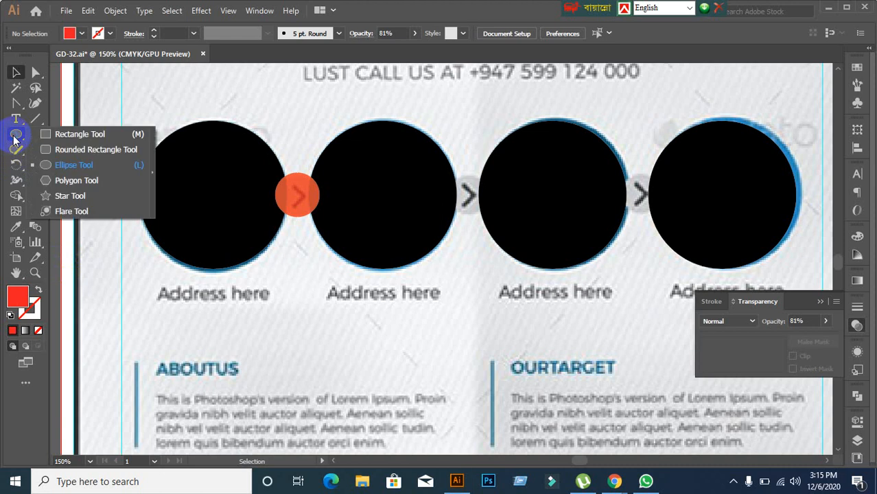
{"action": "left_click", "coordinate": [235, 281]}
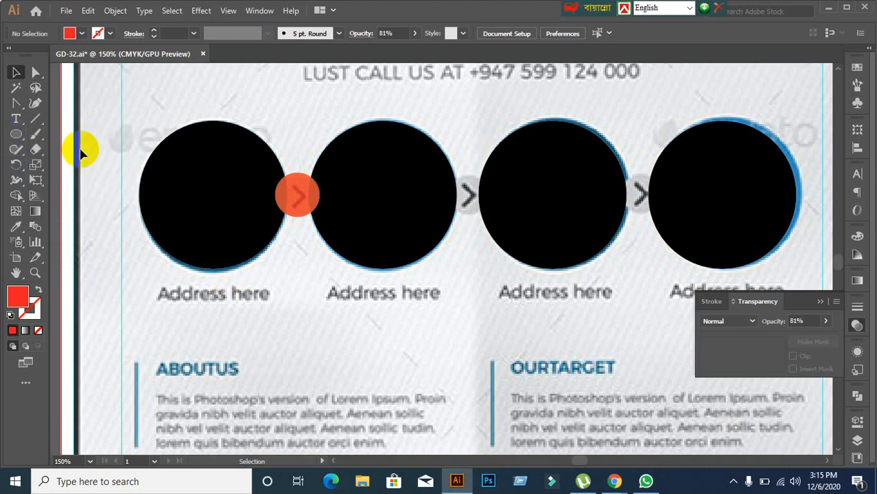
{"action": "left_click", "coordinate": [855, 317]}
{"action": "left_click", "coordinate": [856, 317]}
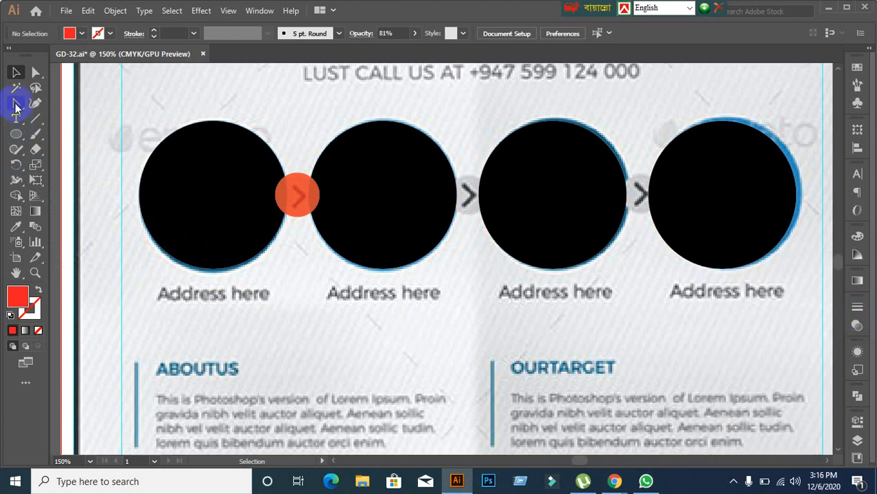
{"action": "left_click", "coordinate": [17, 135]}
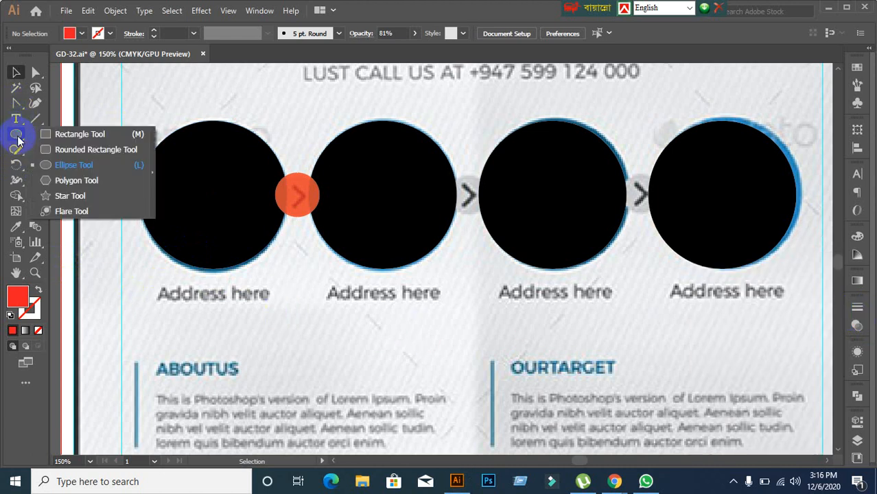
{"action": "left_click", "coordinate": [79, 181]}
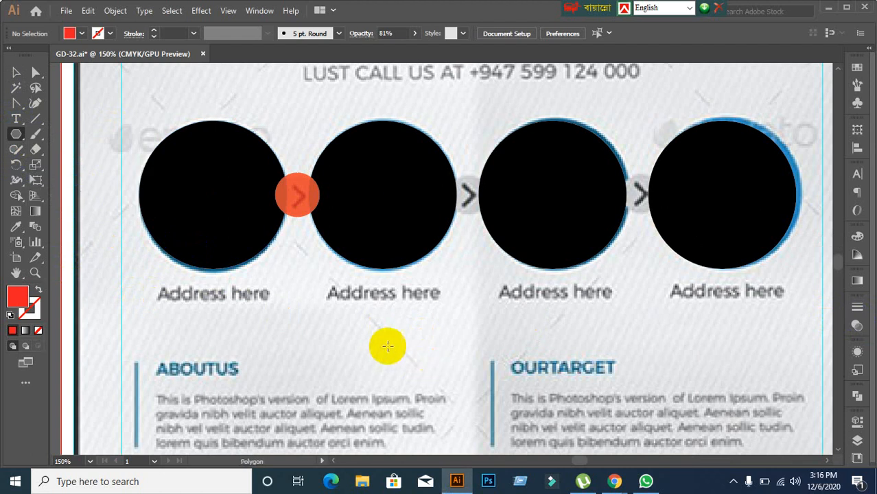
{"action": "left_click", "coordinate": [383, 346]}
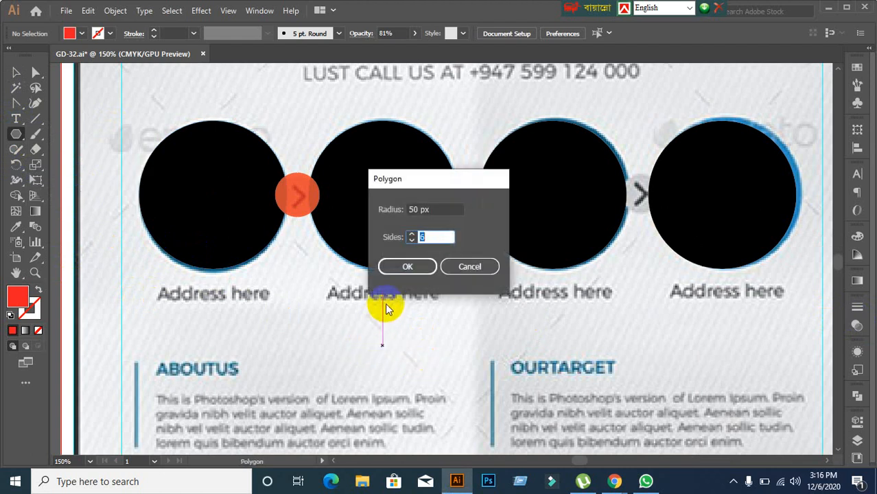
{"action": "type", "text": "3"}
{"action": "left_click", "coordinate": [404, 266]}
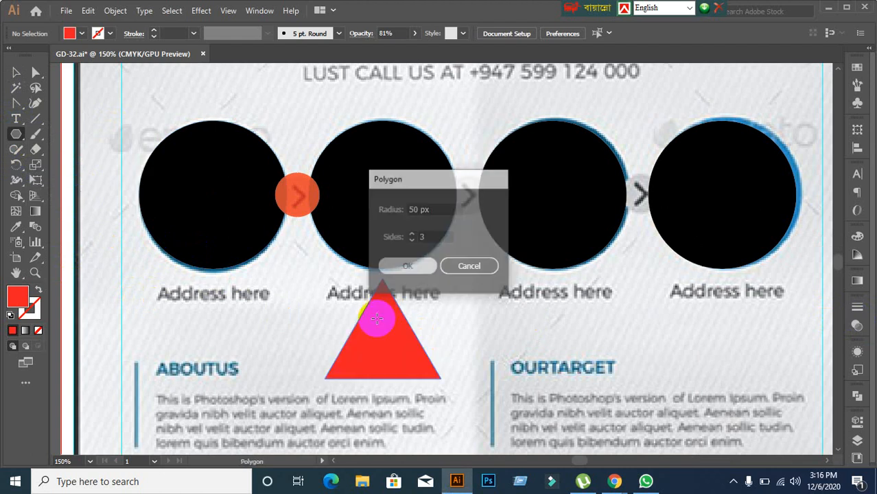
Step: Rotate the triangle to point right and nudge it up and slightly left
{"action": "left_click", "coordinate": [15, 72]}
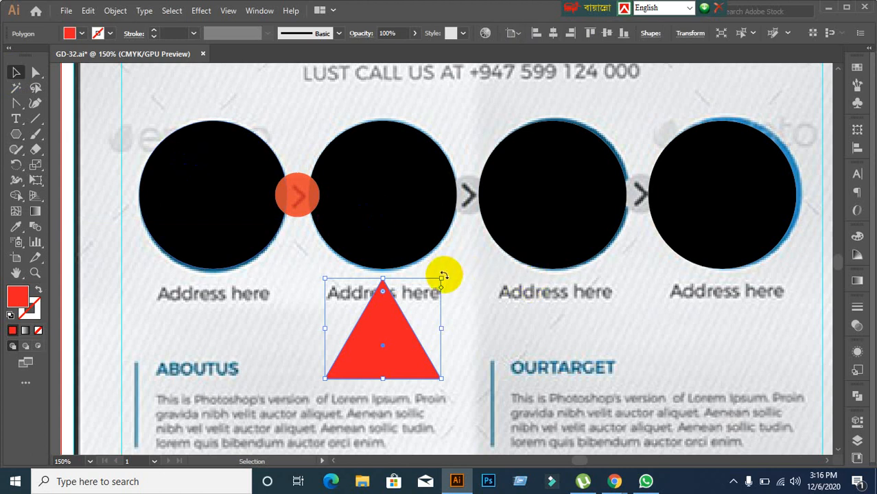
{"action": "left_click_drag", "start_coordinate": [443, 276], "coordinate": [507, 406]}
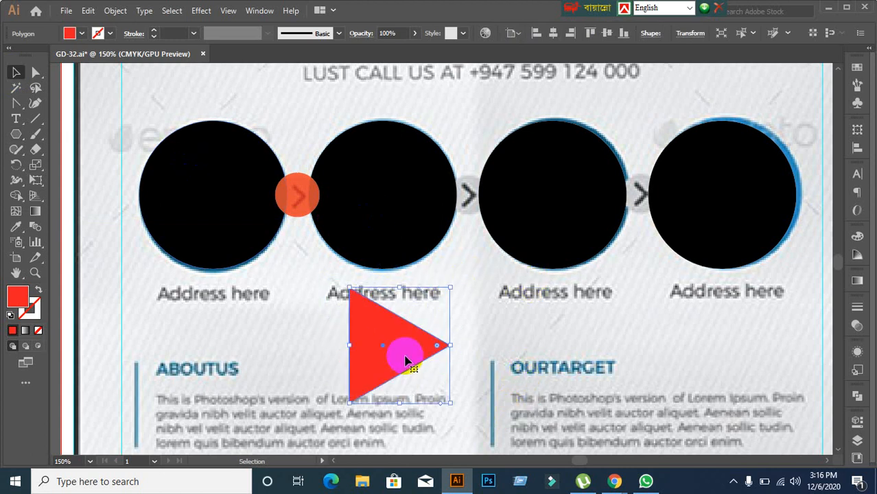
{"action": "left_click_drag", "start_coordinate": [405, 360], "coordinate": [399, 335]}
{"action": "left_click_drag", "start_coordinate": [345, 356], "coordinate": [307, 372]}
{"action": "scroll", "coordinate": [310, 385], "scroll_direction": "down", "scroll_amount": 2}
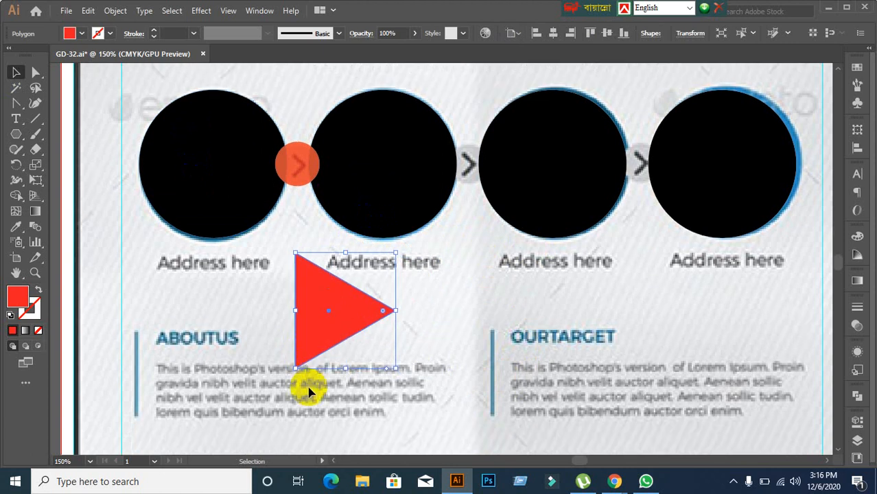
{"action": "left_click", "coordinate": [267, 323]}
{"action": "left_click", "coordinate": [317, 320]}
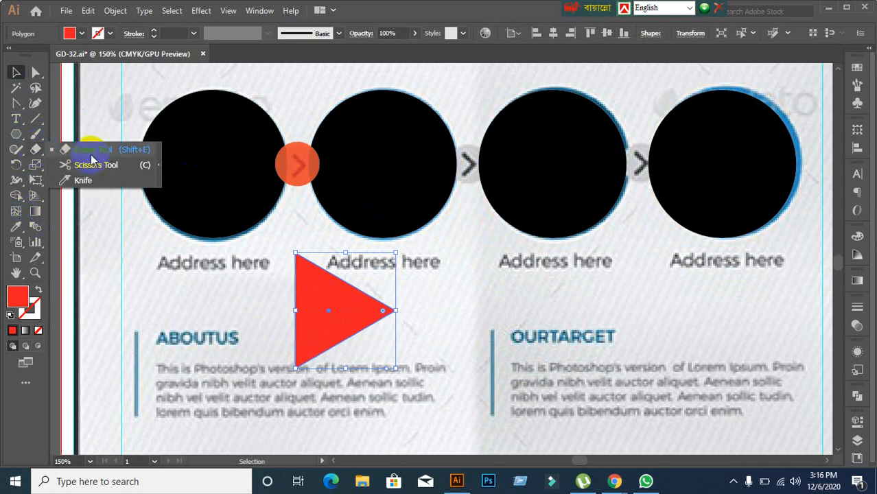
Step: Try erasing strips of the triangle with the Eraser tool, undoing each attempt
{"action": "key", "text": "shift+e"}
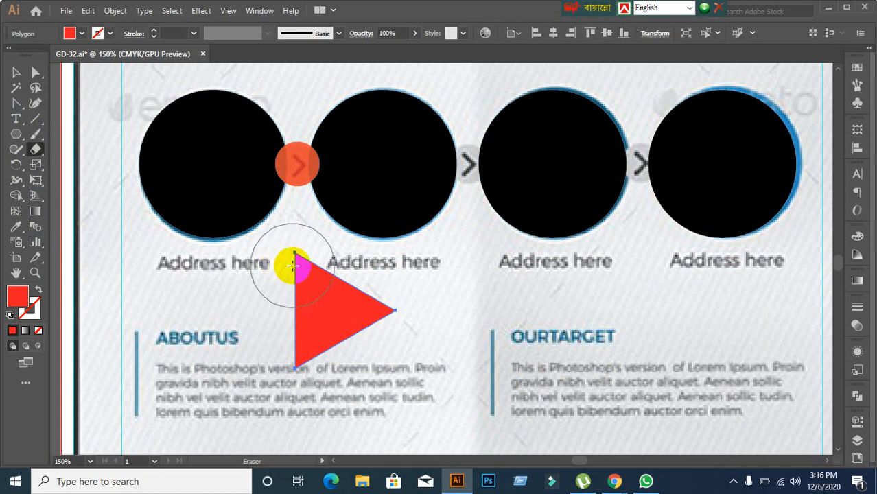
{"action": "mouse_move", "coordinate": [293, 266]}
{"action": "left_mouse_down"}
{"action": "mouse_move", "coordinate": [311, 354]}
{"action": "mouse_move", "coordinate": [354, 418]}
{"action": "mouse_move", "coordinate": [344, 395]}
{"action": "mouse_move", "coordinate": [372, 411]}
{"action": "left_mouse_up"}
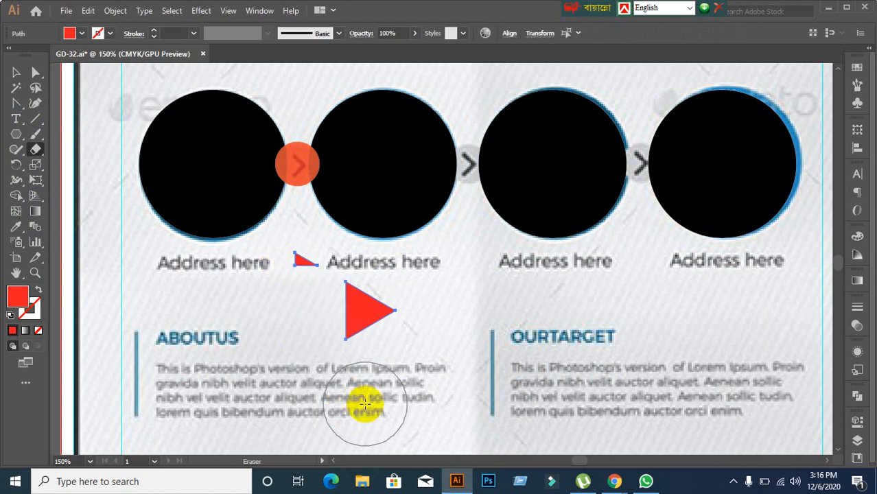
{"action": "key", "text": "ctrl+z"}
{"action": "mouse_move", "coordinate": [302, 269]}
{"action": "left_mouse_down"}
{"action": "mouse_move", "coordinate": [298, 285]}
{"action": "mouse_move", "coordinate": [326, 364]}
{"action": "mouse_move", "coordinate": [361, 400]}
{"action": "left_mouse_up"}
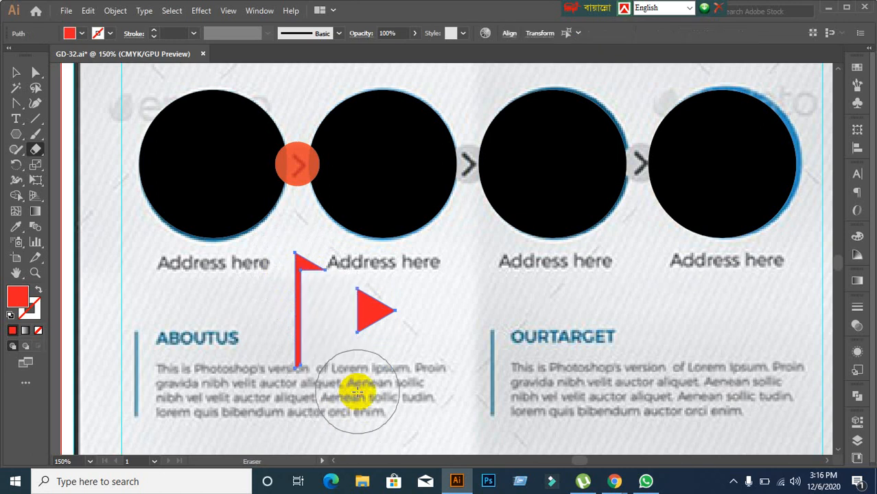
{"action": "key", "text": "ctrl+z"}
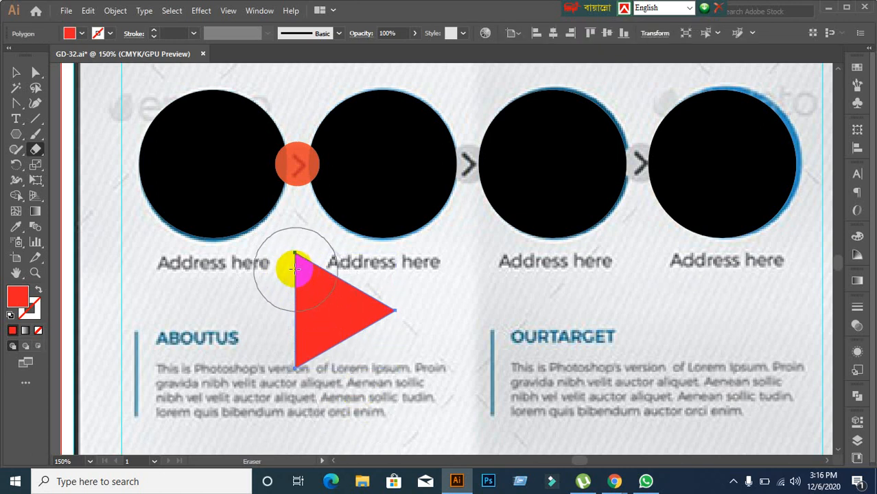
{"action": "mouse_move", "coordinate": [285, 259]}
{"action": "left_mouse_down"}
{"action": "mouse_move", "coordinate": [309, 312]}
{"action": "mouse_move", "coordinate": [377, 410]}
{"action": "left_mouse_up"}
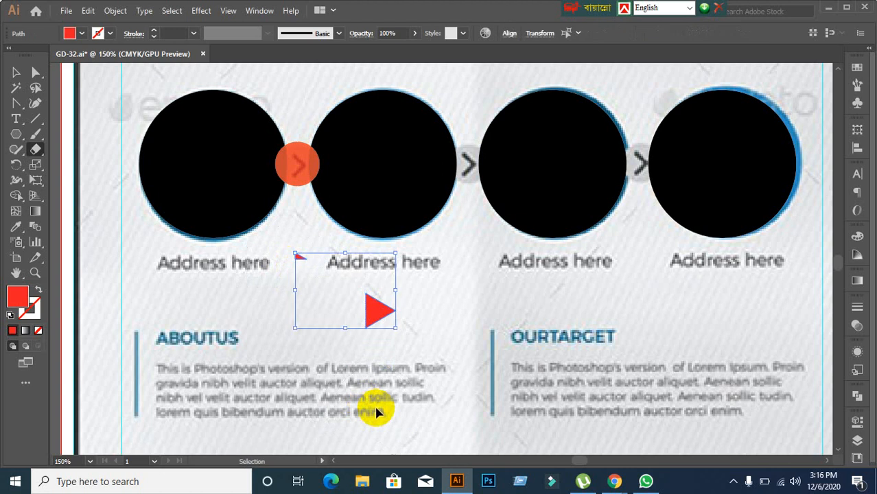
{"action": "key", "text": "ctrl+z"}
Step: Delete the trial red triangle
{"action": "left_click", "coordinate": [16, 72]}
{"action": "left_click", "coordinate": [307, 320]}
{"action": "scroll", "coordinate": [307, 320], "scroll_direction": "down", "scroll_amount": 2}
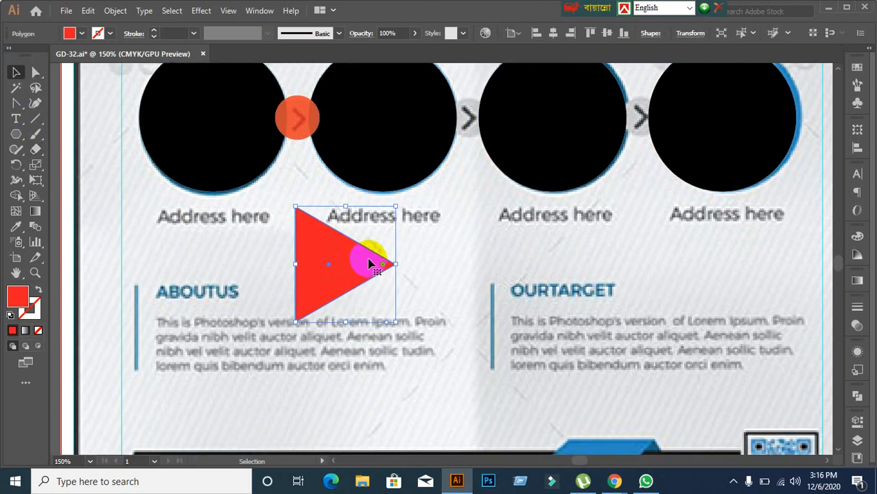
{"action": "left_click_drag", "start_coordinate": [368, 256], "coordinate": [376, 287]}
{"action": "left_click", "coordinate": [459, 282]}
{"action": "left_click", "coordinate": [389, 299]}
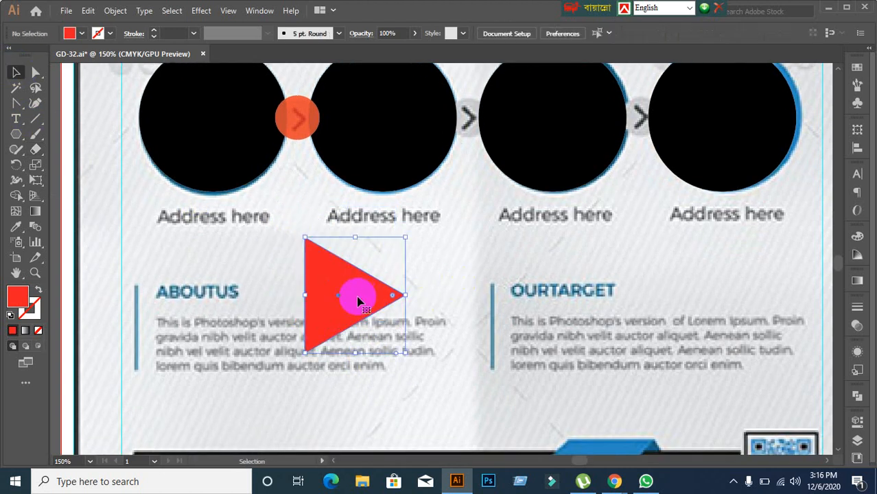
{"action": "key", "text": "Delete"}
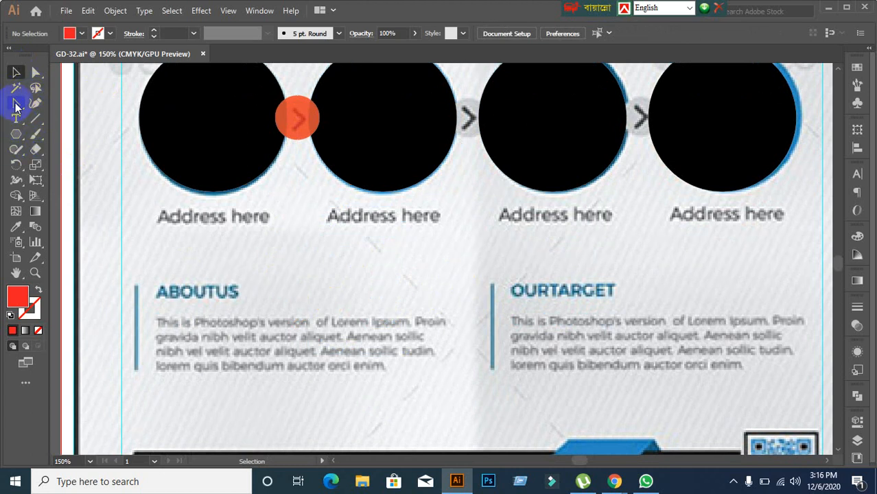
Step: Draw a short diagonal red-stroke line with the Pen tool below the first 'Address here'
{"action": "left_click", "coordinate": [35, 103]}
{"action": "left_click", "coordinate": [62, 104]}
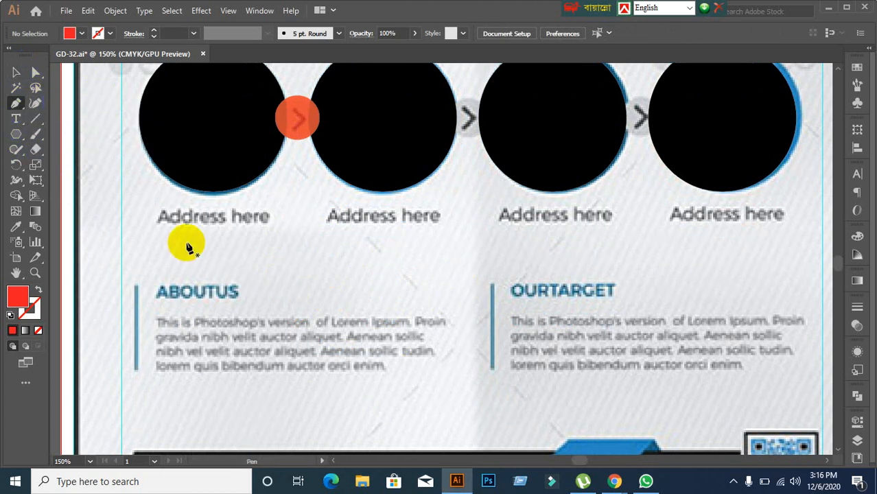
{"action": "left_click", "coordinate": [39, 292]}
{"action": "left_click", "coordinate": [30, 307]}
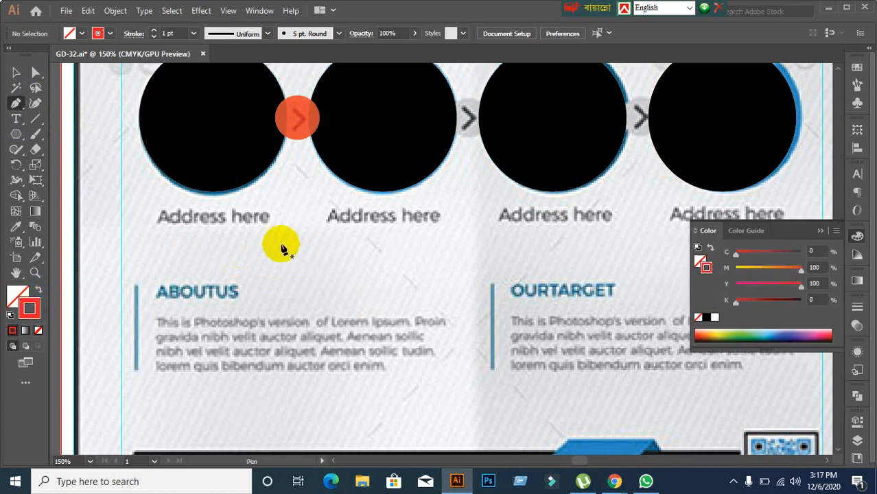
{"action": "left_click", "coordinate": [275, 235]}
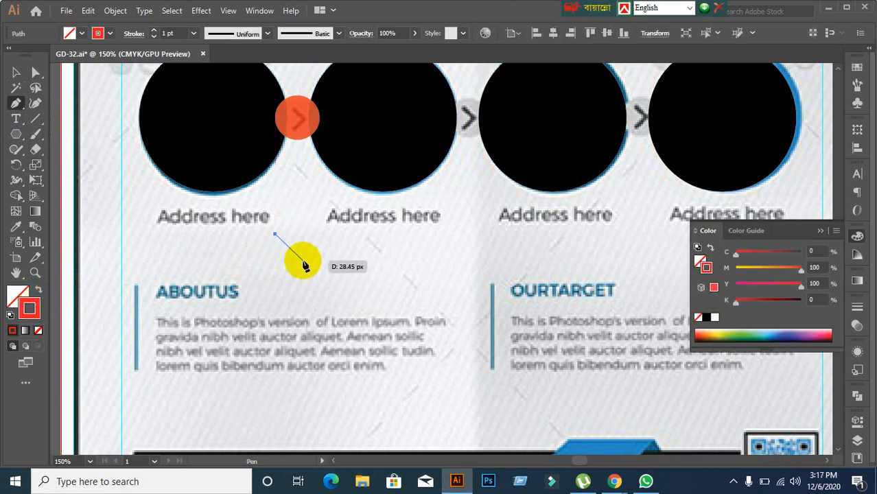
{"action": "left_click", "coordinate": [303, 262]}
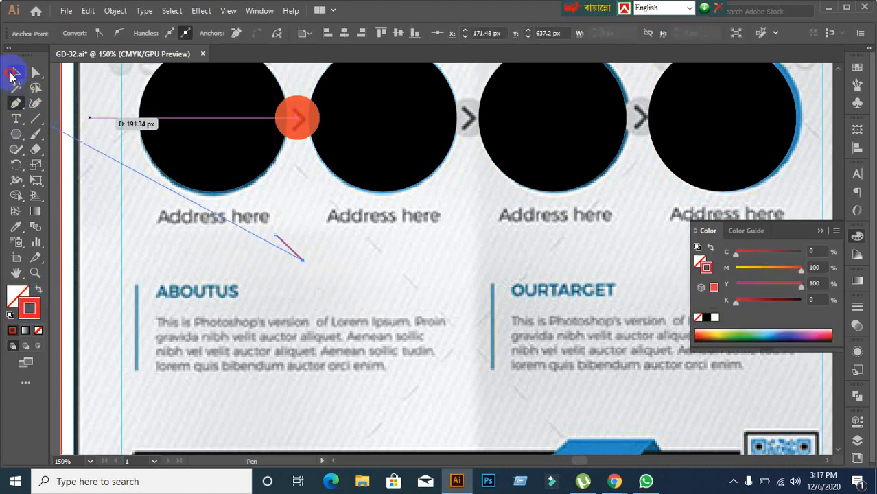
{"action": "left_click", "coordinate": [14, 73]}
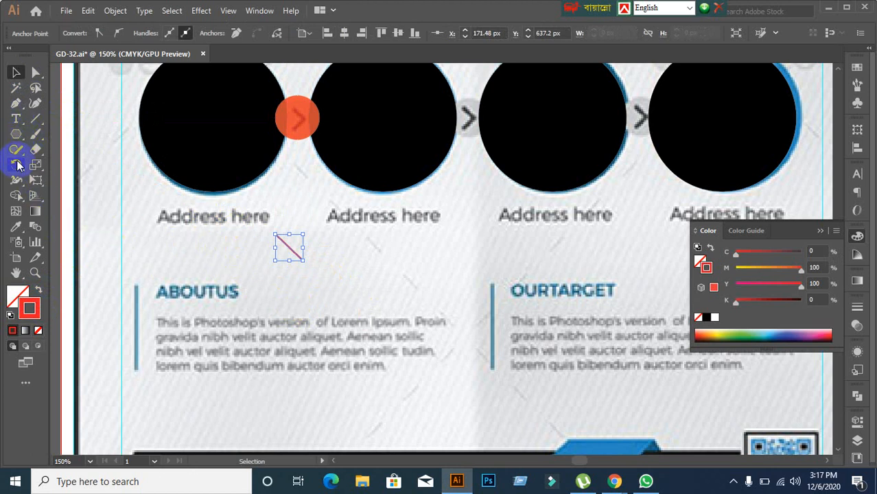
Step: Try vertical and horizontal axes in the Reflect dialog, then cancel without changes
{"action": "left_click_drag", "start_coordinate": [16, 165], "coordinate": [69, 180]}
{"action": "scroll", "coordinate": [309, 299], "scroll_direction": "up", "scroll_amount": 1}
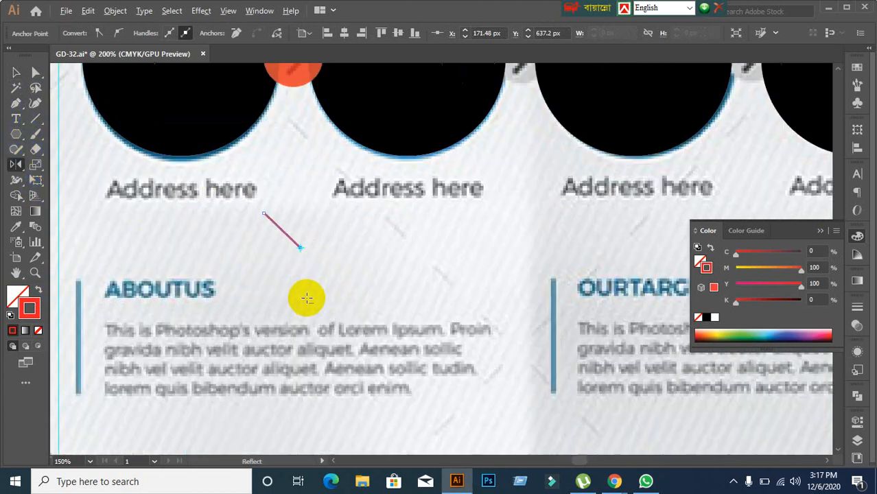
{"action": "left_click", "coordinate": [301, 246], "text": "alt"}
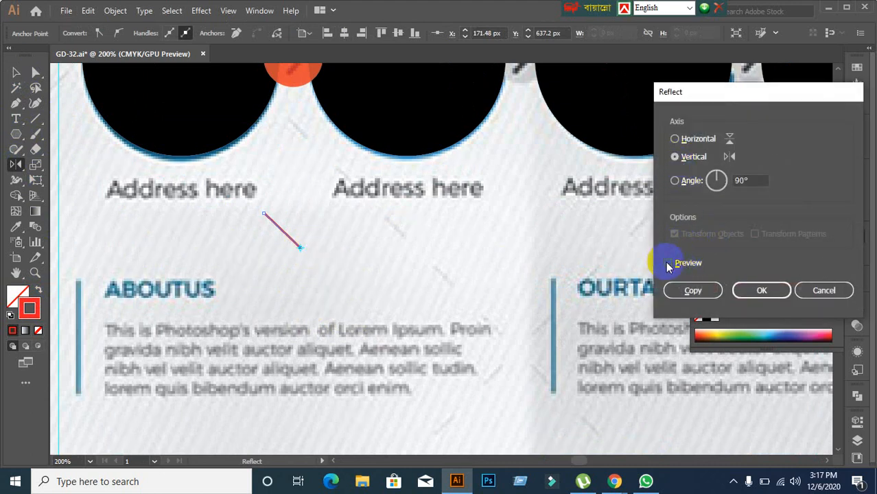
{"action": "left_click", "coordinate": [675, 157]}
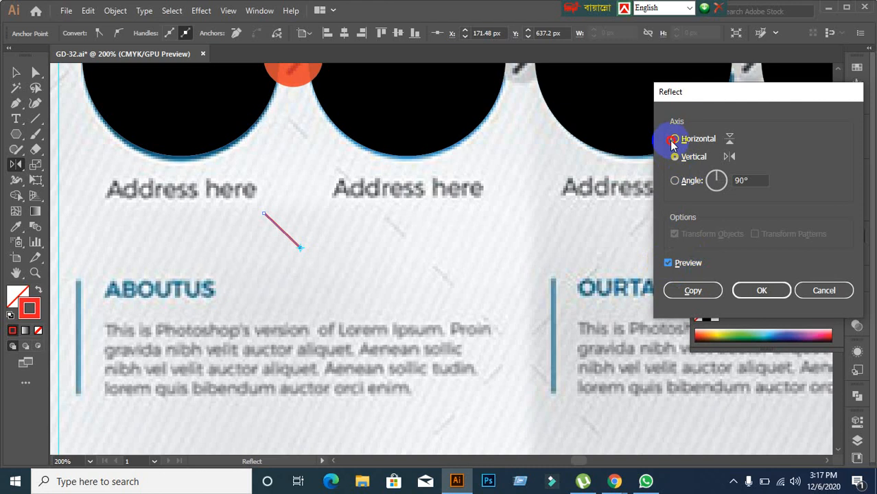
{"action": "left_click", "coordinate": [672, 261]}
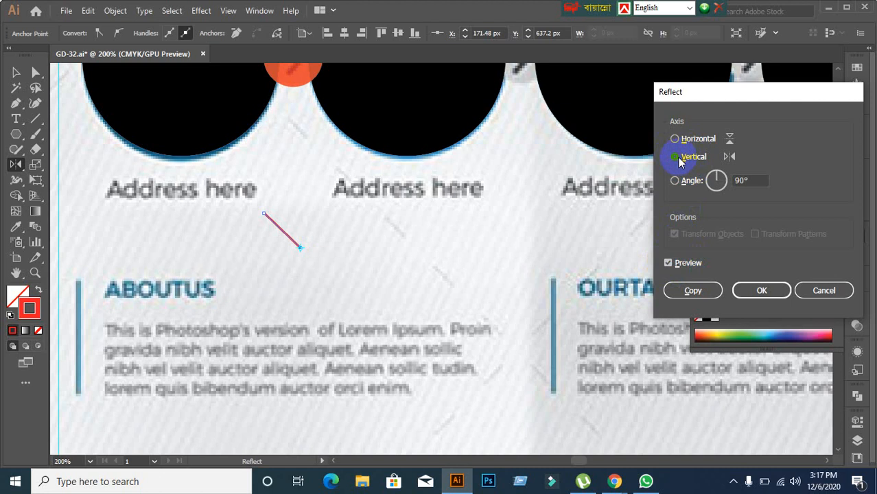
{"action": "left_click", "coordinate": [822, 290]}
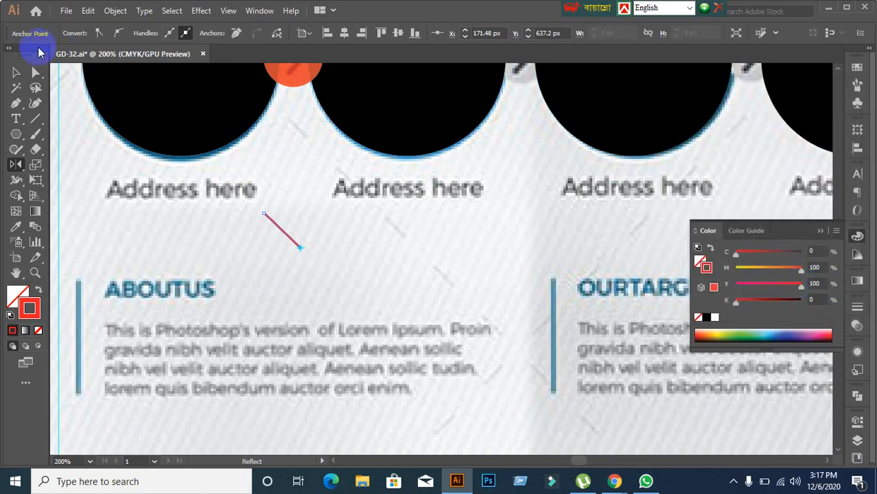
{"action": "left_click", "coordinate": [16, 72]}
Step: Alt-drag a copy of the red line below it and reflect the copy horizontally
{"action": "left_click", "coordinate": [292, 251]}
{"action": "left_click", "coordinate": [290, 240]}
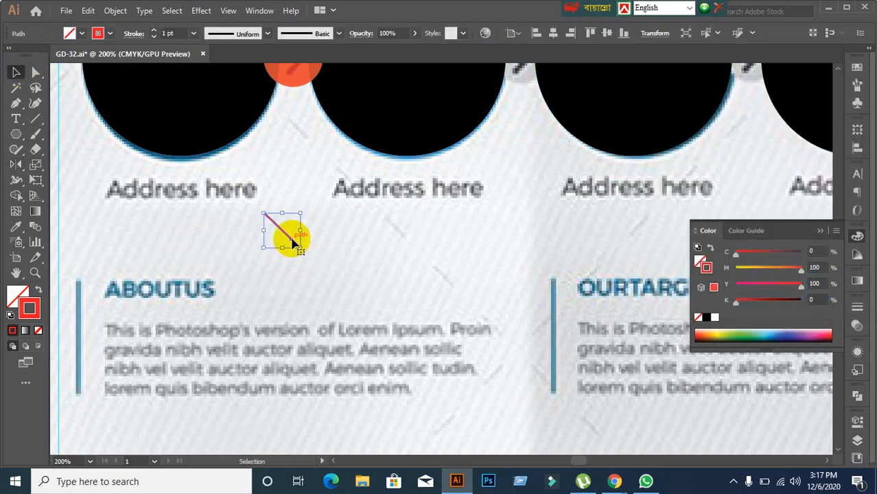
{"action": "left_click_drag", "start_coordinate": [292, 240], "coordinate": [285, 265]}
{"action": "right_click", "coordinate": [277, 254]}
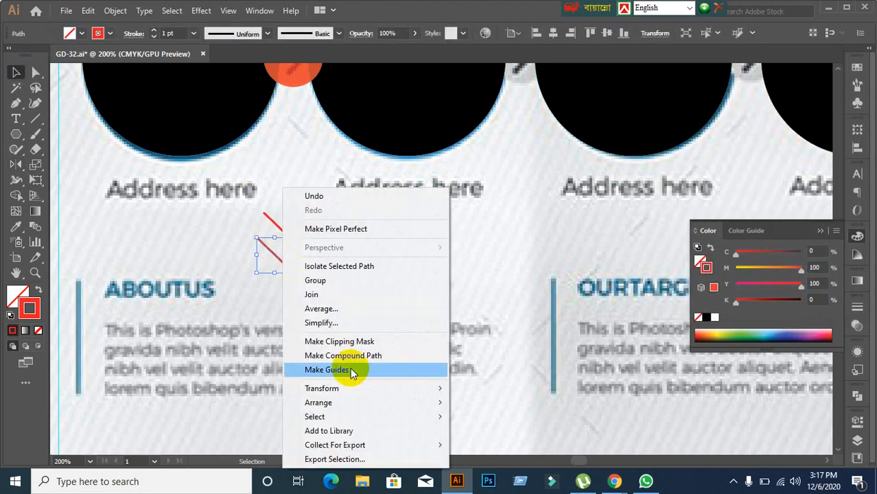
{"action": "mouse_move", "coordinate": [354, 389]}
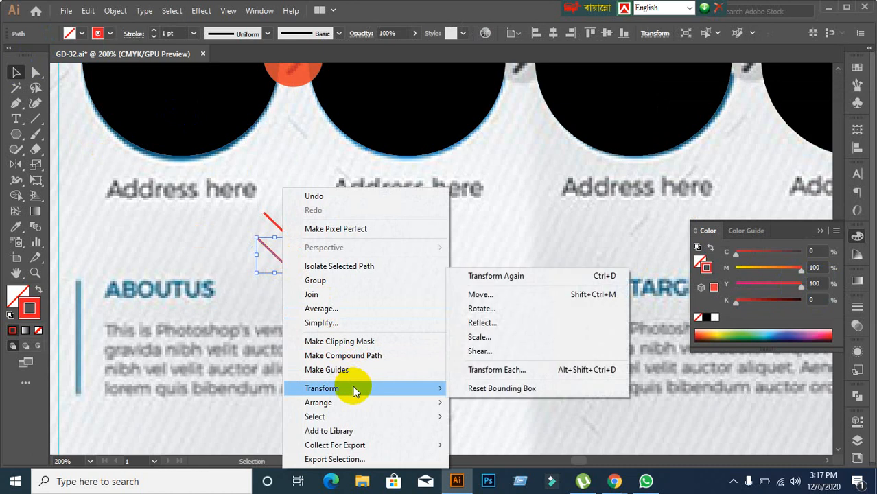
{"action": "left_click", "coordinate": [499, 329]}
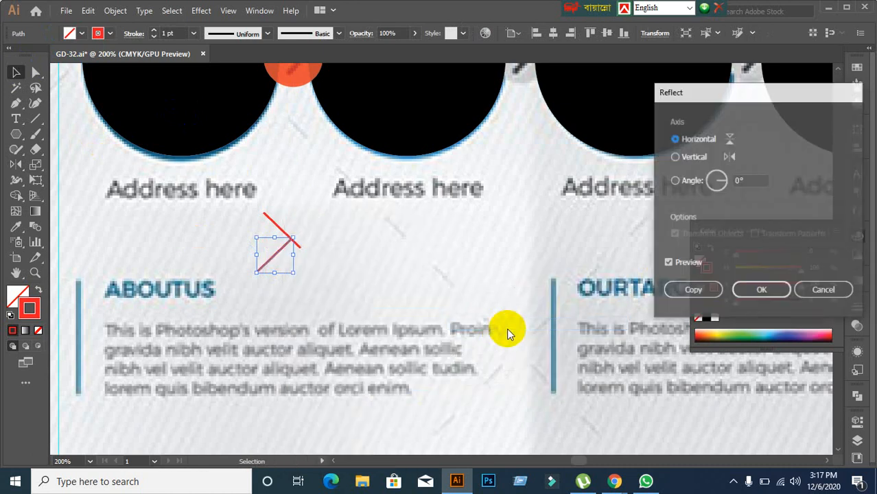
{"action": "left_click", "coordinate": [745, 293]}
Step: Move the mirrored line so its end meets the original, forming a chevron
{"action": "left_click", "coordinate": [473, 286]}
{"action": "scroll", "coordinate": [298, 289], "scroll_direction": "up", "scroll_amount": 2}
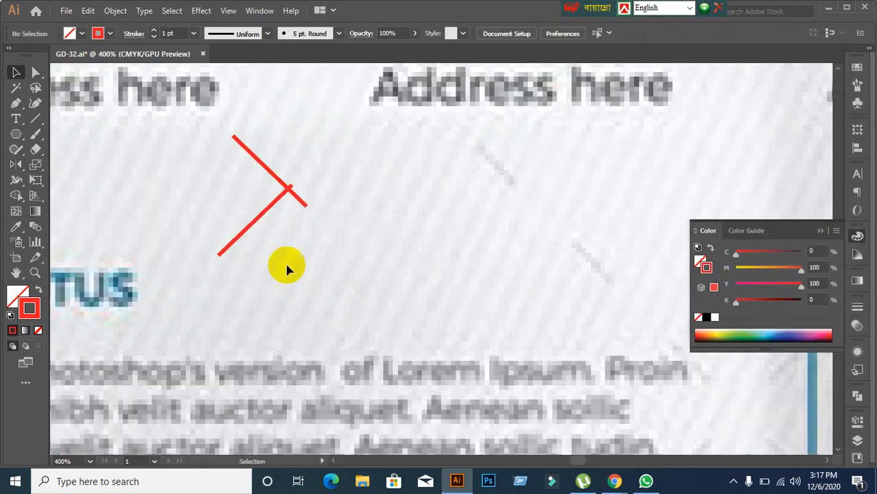
{"action": "left_click_drag", "start_coordinate": [260, 221], "coordinate": [274, 237]}
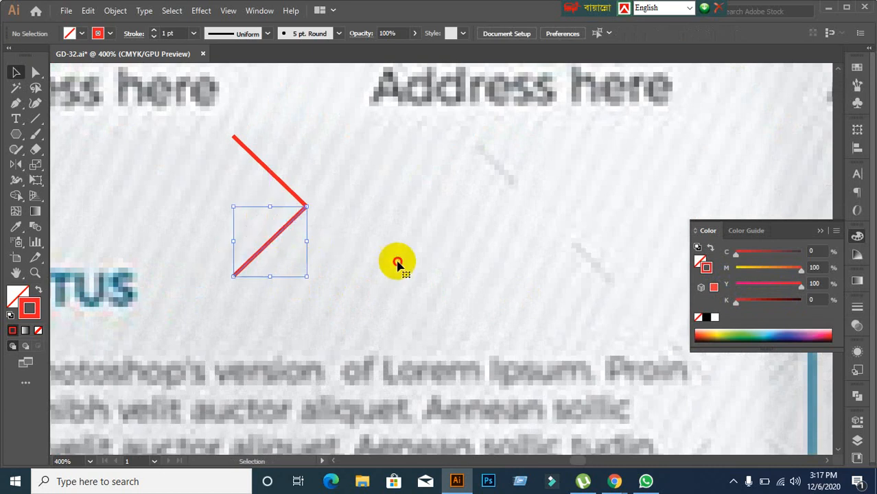
{"action": "left_click", "coordinate": [397, 262]}
{"action": "scroll", "coordinate": [321, 237], "scroll_direction": "up", "scroll_amount": 3}
{"action": "scroll", "coordinate": [321, 238], "scroll_direction": "down", "scroll_amount": 2}
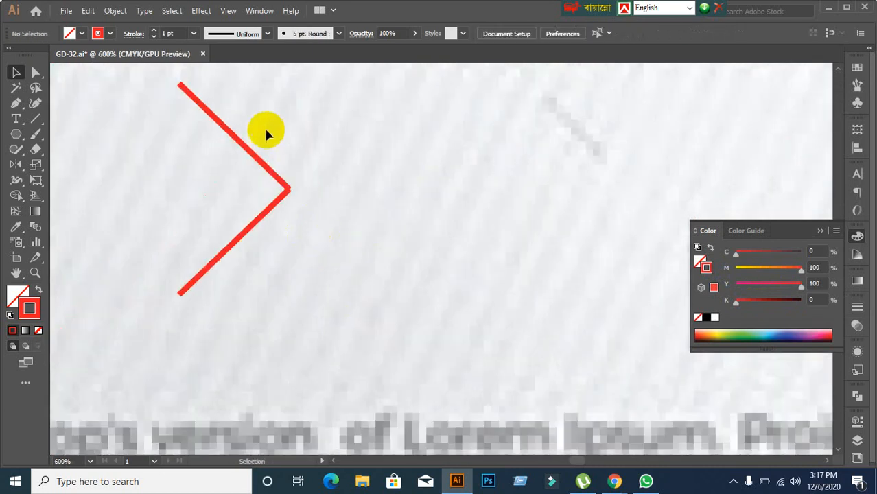
Step: Join the two red lines into a single chevron path
{"action": "left_click_drag", "start_coordinate": [267, 131], "coordinate": [332, 267]}
{"action": "left_click", "coordinate": [309, 209]}
{"action": "left_click_drag", "start_coordinate": [264, 149], "coordinate": [325, 229]}
{"action": "scroll", "coordinate": [321, 223], "scroll_direction": "up", "scroll_amount": 1}
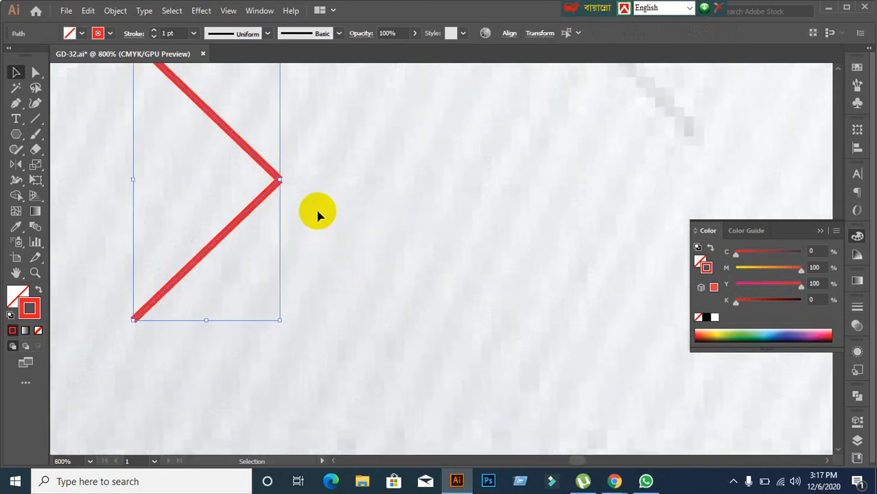
{"action": "key", "text": "ctrl+h"}
{"action": "key", "text": "ctrl+h"}
{"action": "key", "text": "ctrl+h"}
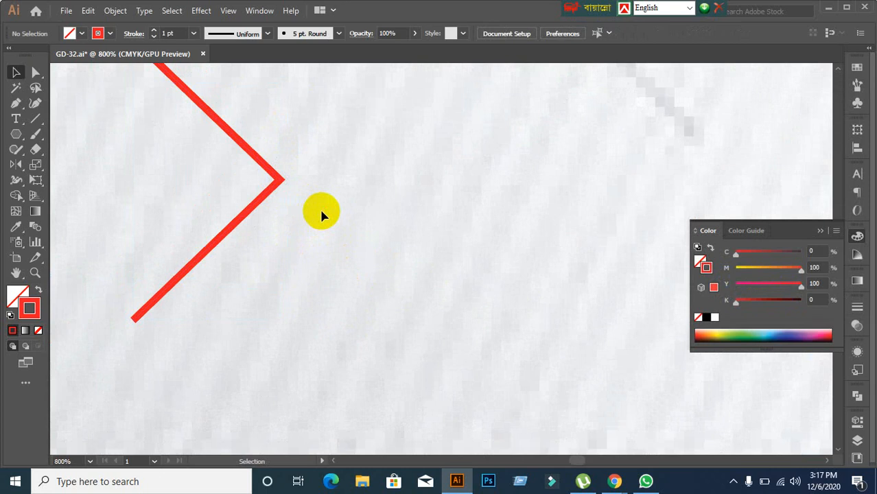
{"action": "key", "text": "ctrl+z"}
{"action": "left_click", "coordinate": [321, 210]}
{"action": "left_click_drag", "start_coordinate": [271, 127], "coordinate": [272, 225]}
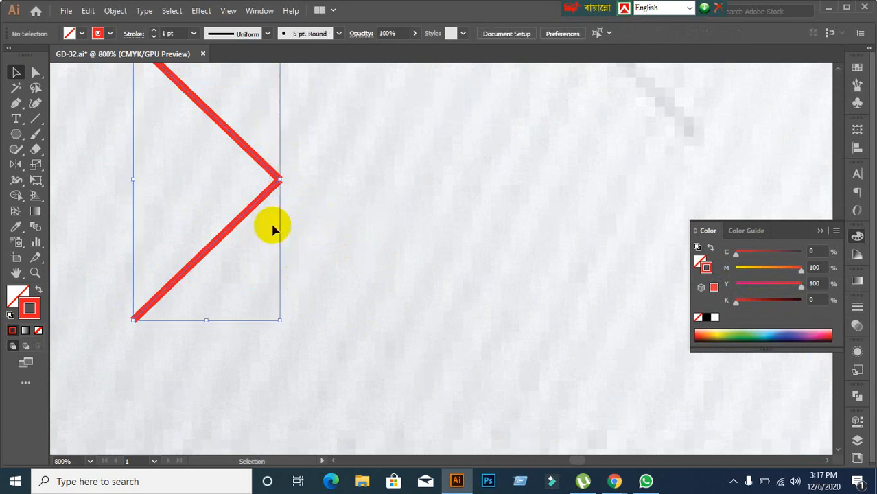
{"action": "right_click", "coordinate": [280, 191]}
{"action": "left_click", "coordinate": [305, 284]}
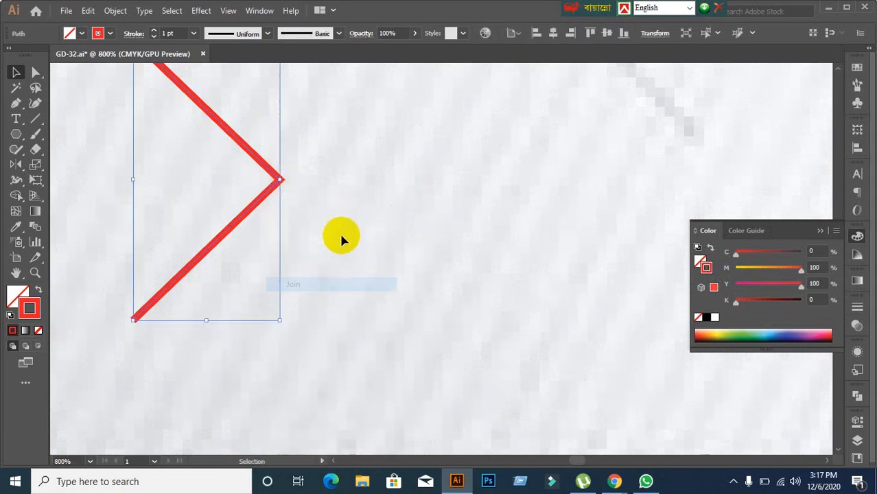
{"action": "left_click", "coordinate": [354, 243]}
Step: Set the chevron's stroke weight to 2 pt
{"action": "key", "text": "ctrl+minus"}
{"action": "left_click", "coordinate": [273, 223]}
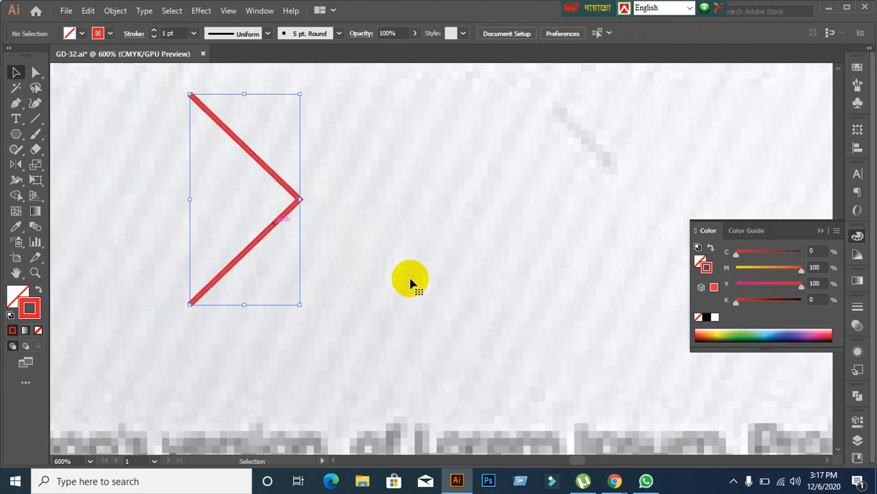
{"action": "left_click", "coordinate": [409, 282]}
{"action": "scroll", "coordinate": [408, 282], "scroll_direction": "down", "scroll_amount": 4}
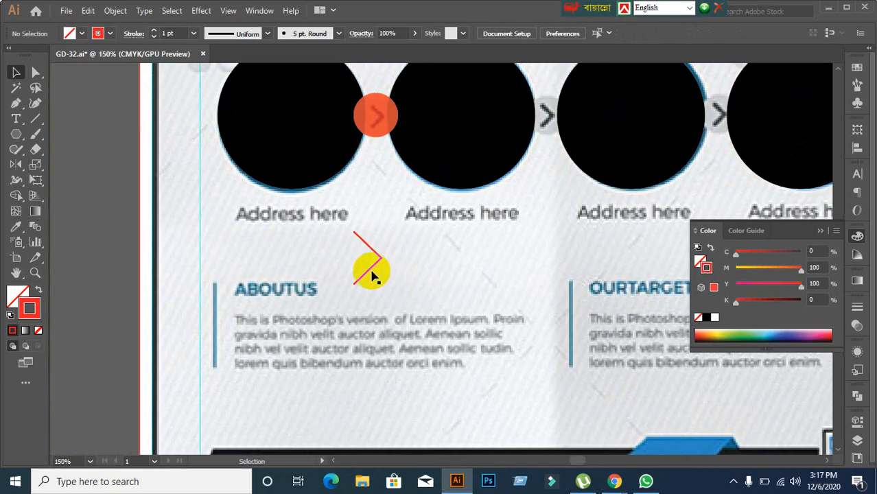
{"action": "left_click", "coordinate": [375, 274]}
{"action": "left_click", "coordinate": [175, 32]}
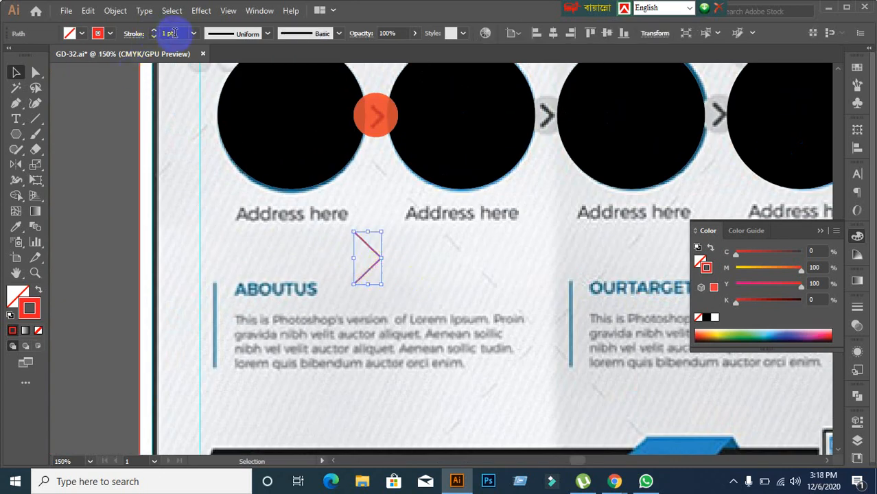
{"action": "key", "text": "Up"}
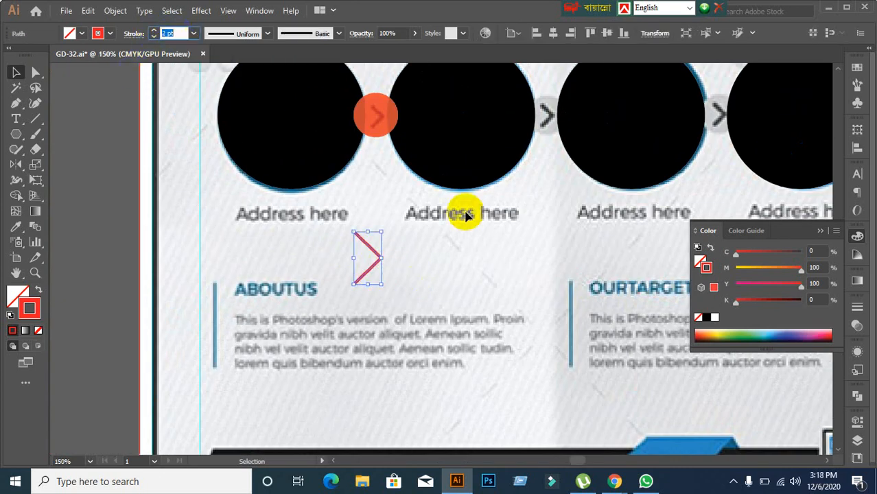
Step: Scale the chevron down and move it into the orange circle
{"action": "left_click", "coordinate": [446, 241]}
{"action": "key", "text": "ctrl+minus"}
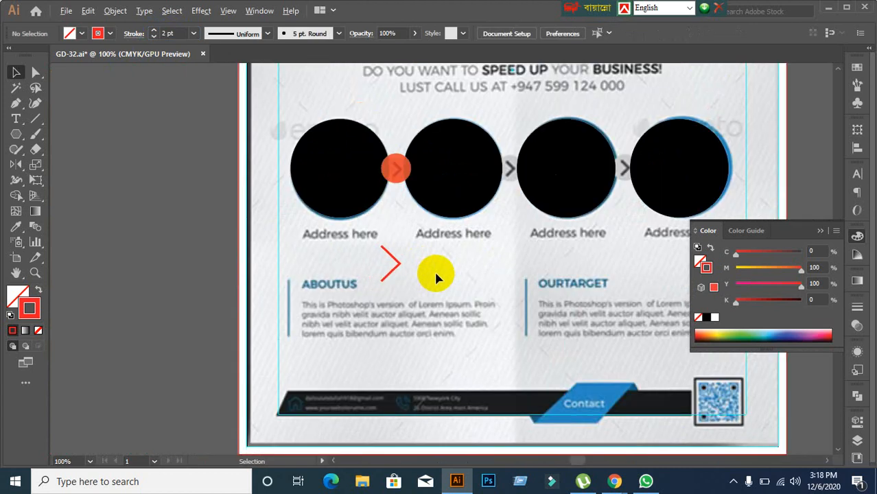
{"action": "left_click_drag", "start_coordinate": [432, 270], "coordinate": [352, 270]}
{"action": "left_click", "coordinate": [286, 233]}
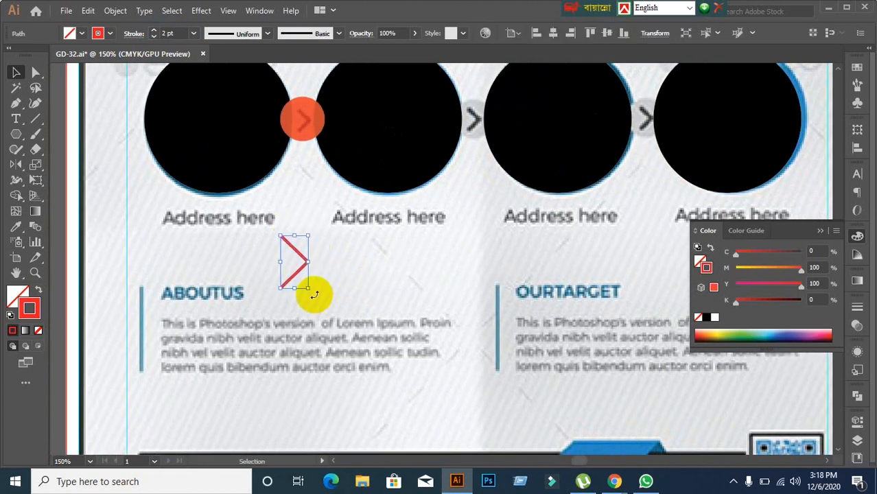
{"action": "left_click_drag", "start_coordinate": [308, 291], "coordinate": [305, 127]}
{"action": "left_click", "coordinate": [303, 299]}
{"action": "scroll", "coordinate": [337, 177], "scroll_direction": "up", "scroll_amount": 2}
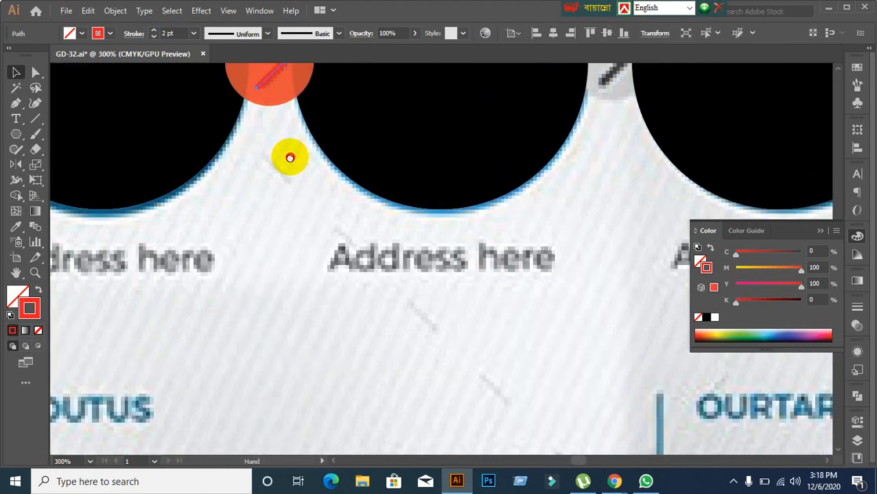
{"action": "left_click_drag", "start_coordinate": [290, 157], "coordinate": [353, 341]}
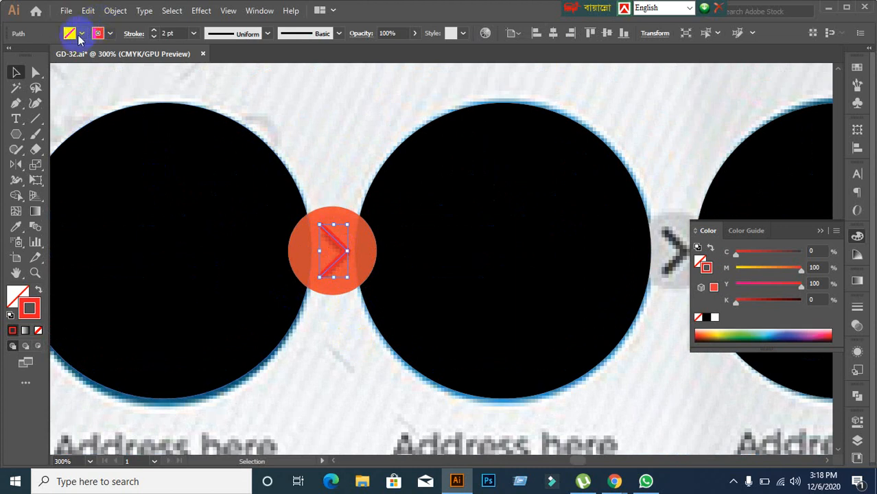
Step: Give the chevron a blue 100% cyan stroke and shrink it slightly more
{"action": "left_click", "coordinate": [111, 35]}
{"action": "left_click", "coordinate": [89, 54]}
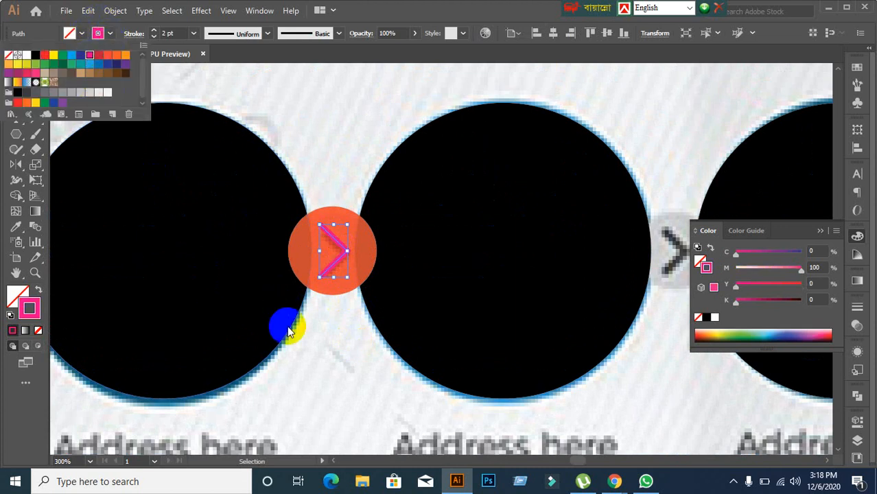
{"action": "left_click", "coordinate": [72, 57]}
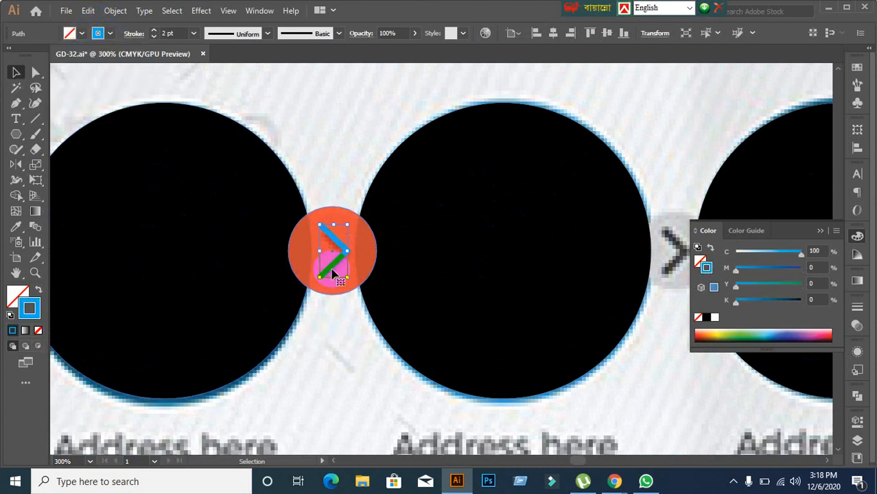
{"action": "left_click", "coordinate": [341, 244]}
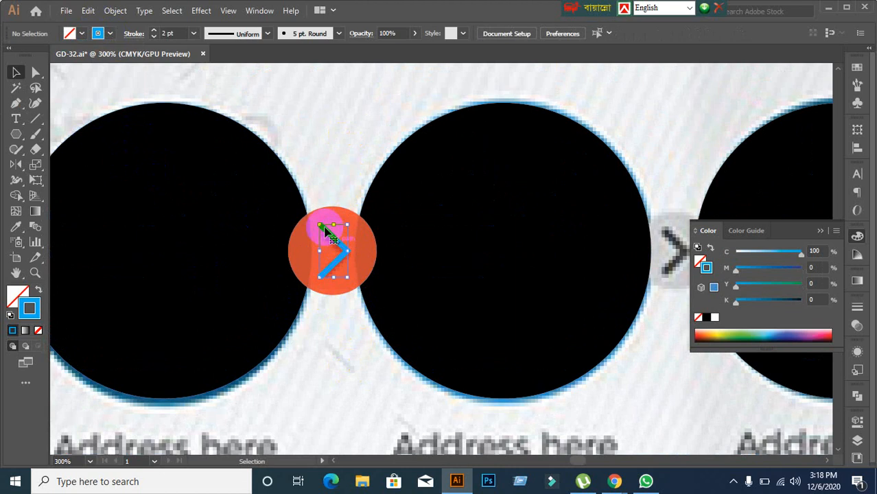
{"action": "left_click_drag", "start_coordinate": [318, 223], "coordinate": [324, 230]}
{"action": "left_click", "coordinate": [334, 140]}
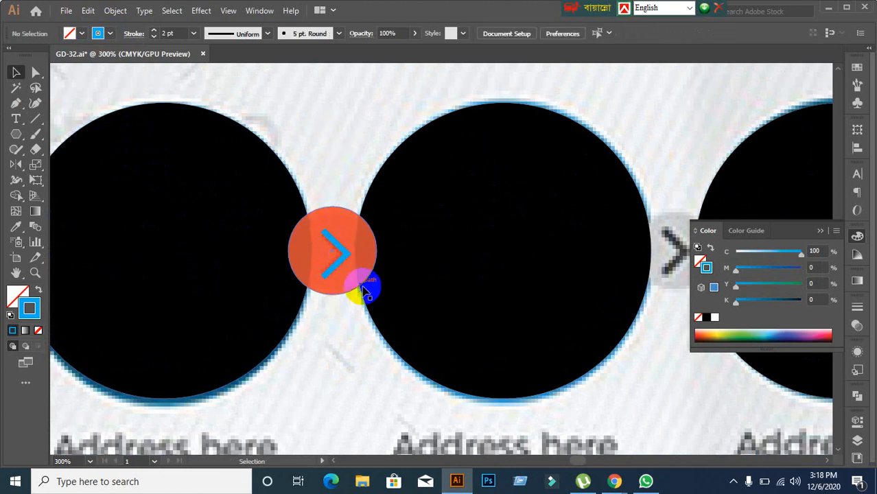
{"action": "scroll", "coordinate": [364, 291], "scroll_direction": "up", "scroll_amount": 2}
{"action": "scroll", "coordinate": [332, 270], "scroll_direction": "up", "scroll_amount": 1}
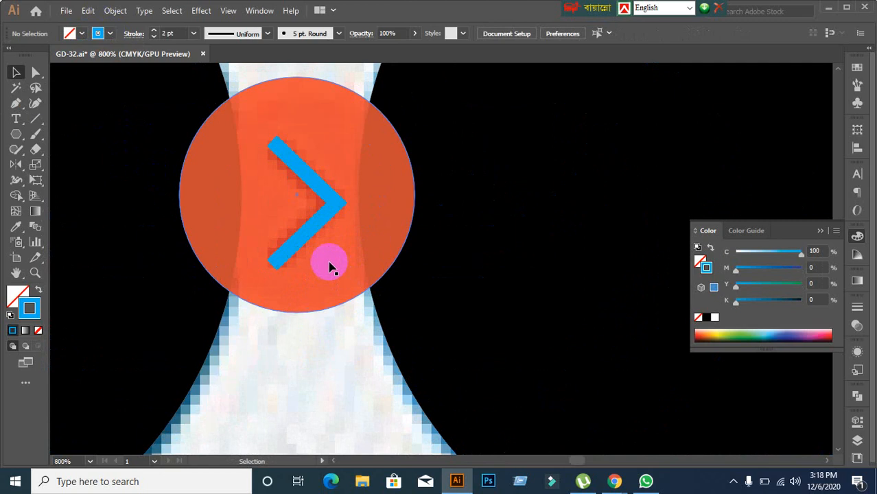
{"action": "scroll", "coordinate": [330, 268], "scroll_direction": "down", "scroll_amount": 3}
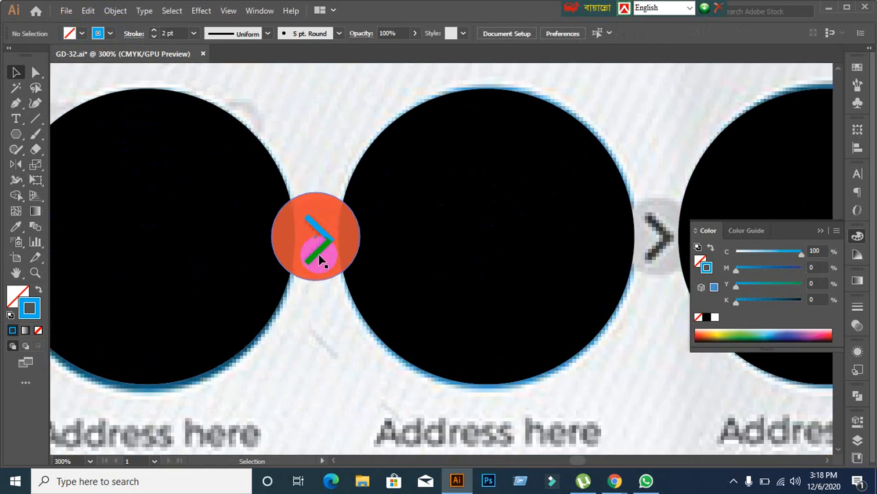
{"action": "left_click", "coordinate": [319, 258]}
Step: Expand the chevron's stroke into a filled shape via Object > Expand
{"action": "left_click", "coordinate": [116, 10]}
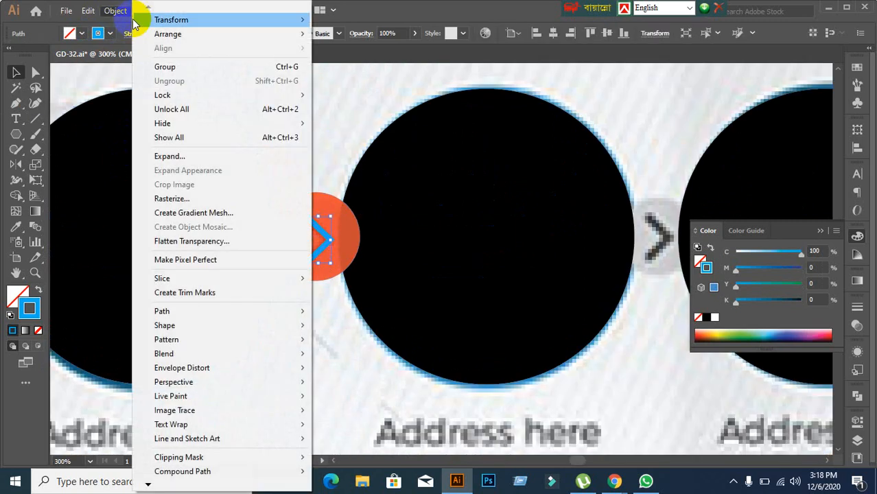
{"action": "left_click", "coordinate": [180, 156]}
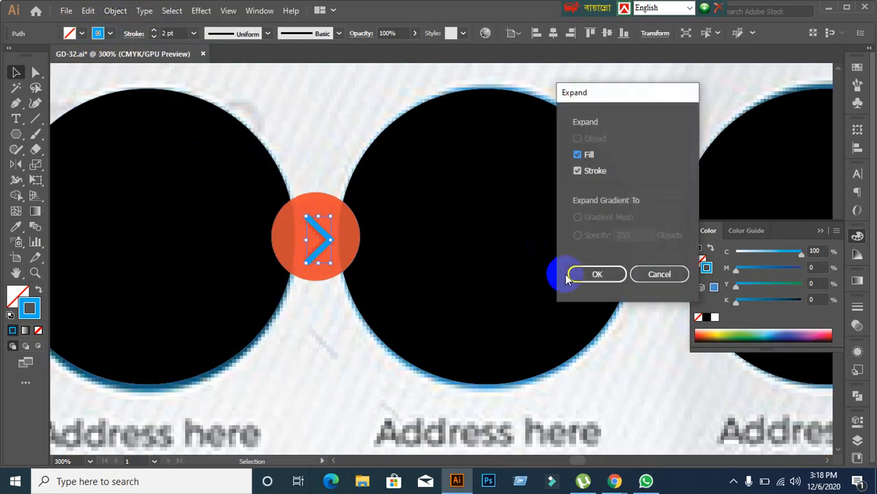
{"action": "left_click", "coordinate": [589, 274]}
{"action": "left_click", "coordinate": [371, 331]}
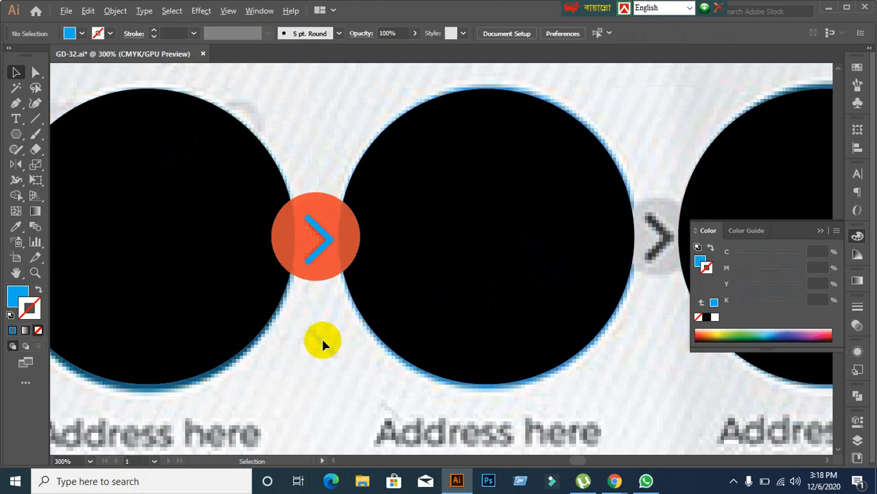
{"action": "scroll", "coordinate": [320, 335], "scroll_direction": "down", "scroll_amount": 1}
Step: Raise the red circle's opacity from 81% to 100%
{"action": "left_click", "coordinate": [315, 287]}
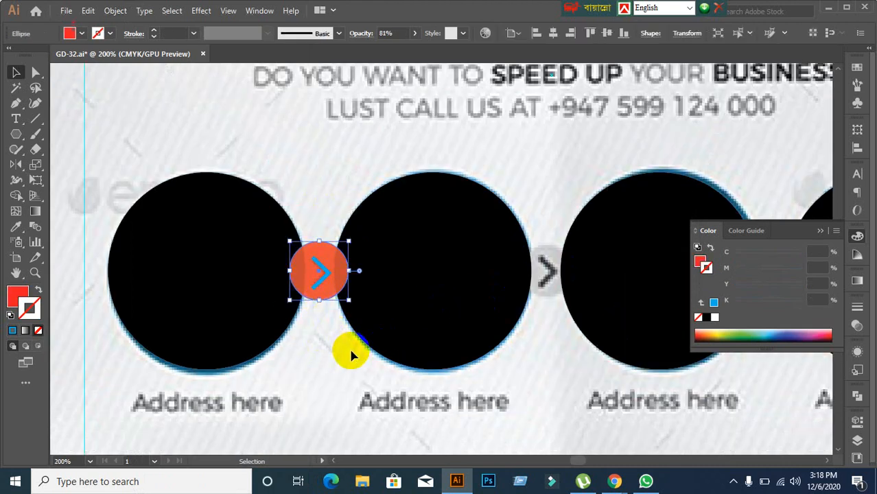
{"action": "left_click", "coordinate": [860, 328]}
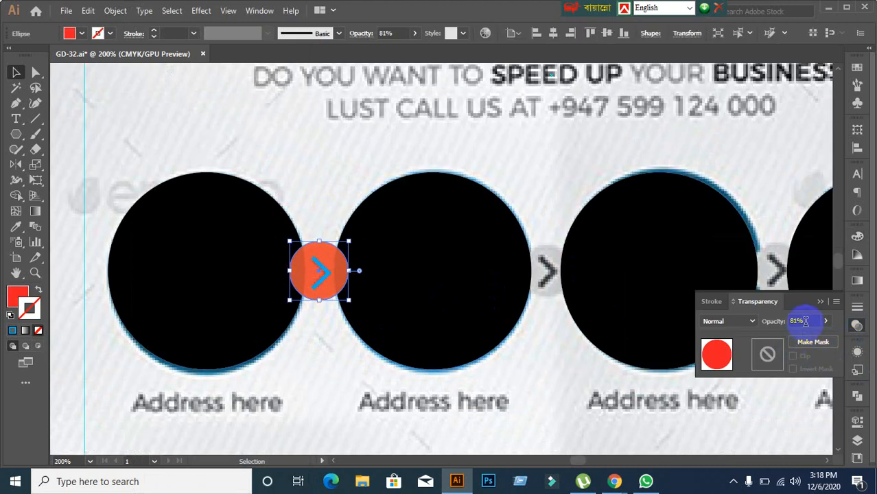
{"action": "left_click_drag", "start_coordinate": [805, 321], "coordinate": [765, 323]}
{"action": "key", "text": "Return"}
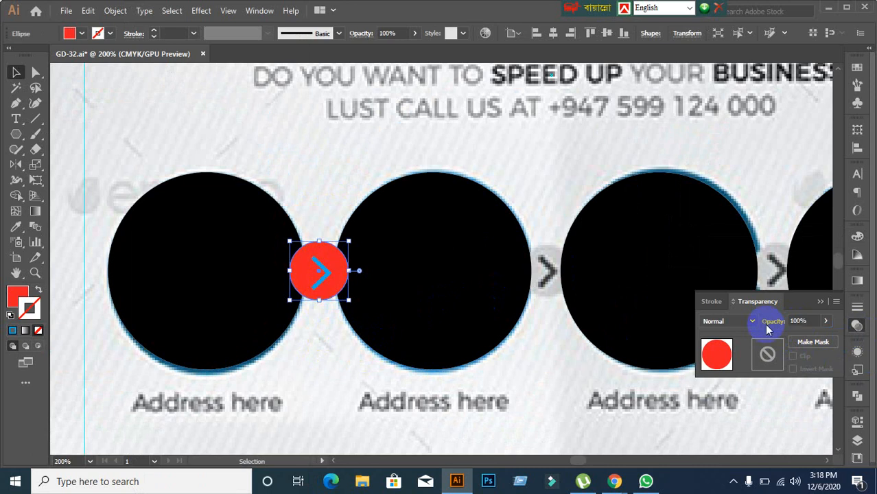
{"action": "left_click", "coordinate": [314, 370]}
{"action": "scroll", "coordinate": [291, 335], "scroll_direction": "up", "scroll_amount": 1}
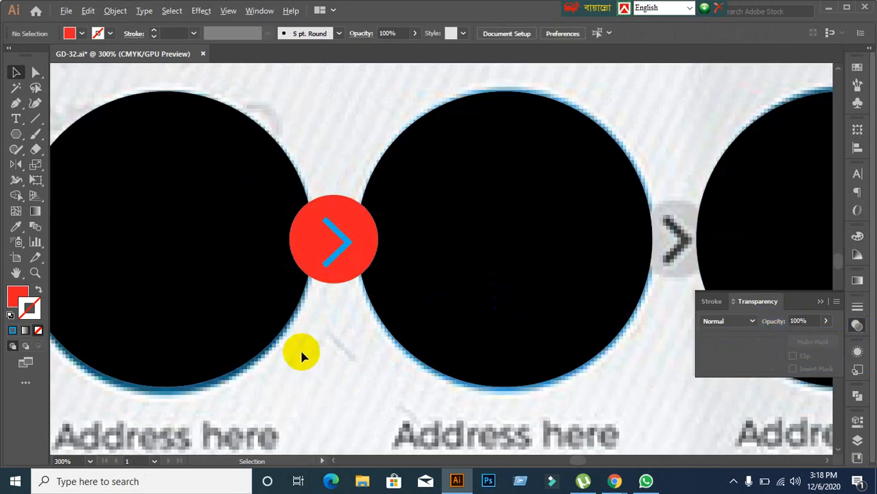
Step: Centre the arrow horizontally and vertically inside the red circle with the Align panel
{"action": "left_click_drag", "start_coordinate": [334, 262], "coordinate": [364, 237]}
{"action": "left_click", "coordinate": [366, 237], "text": "shift"}
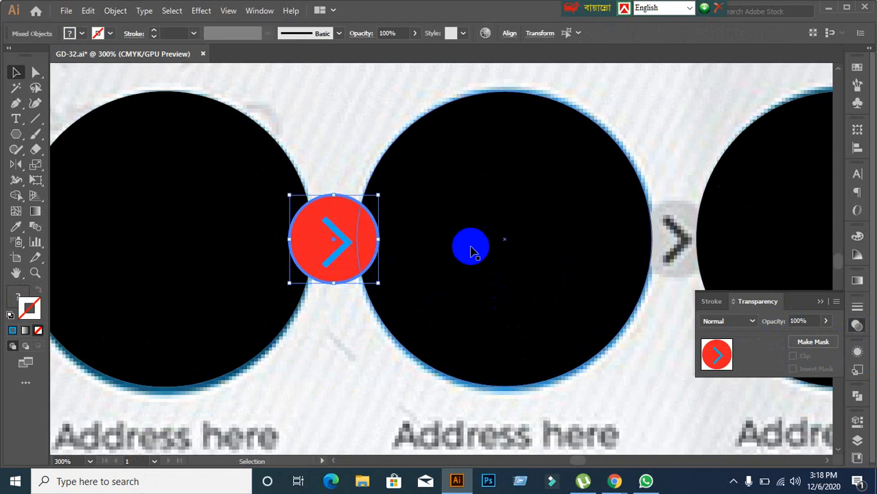
{"action": "left_click", "coordinate": [857, 147]}
{"action": "left_click", "coordinate": [803, 161]}
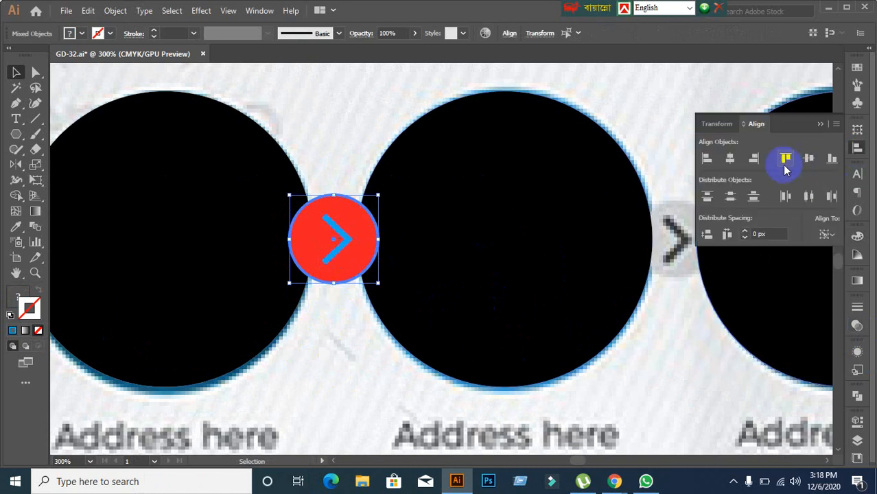
{"action": "left_click", "coordinate": [732, 161]}
{"action": "left_click", "coordinate": [332, 355]}
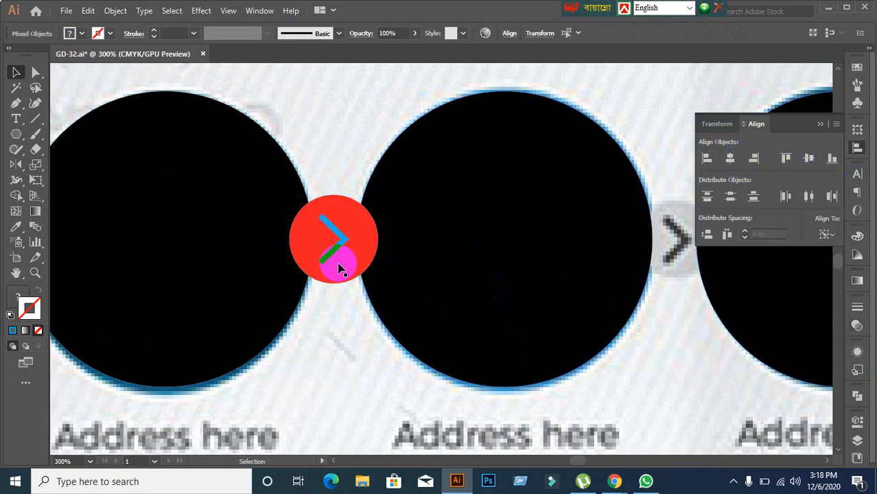
Step: Group the arrow with the red circle into one badge
{"action": "left_click", "coordinate": [366, 248]}
{"action": "left_click", "coordinate": [372, 232], "text": "shift"}
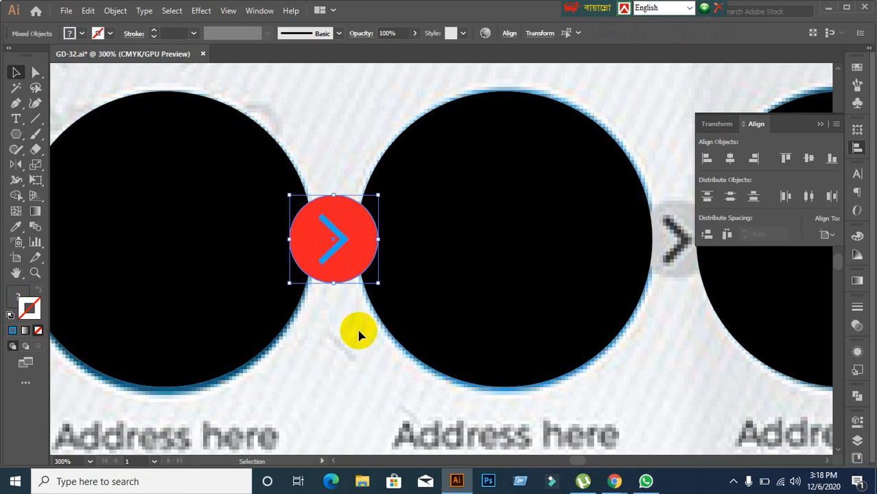
{"action": "key", "text": "ctrl+g"}
{"action": "left_click", "coordinate": [336, 355]}
{"action": "left_click", "coordinate": [343, 260]}
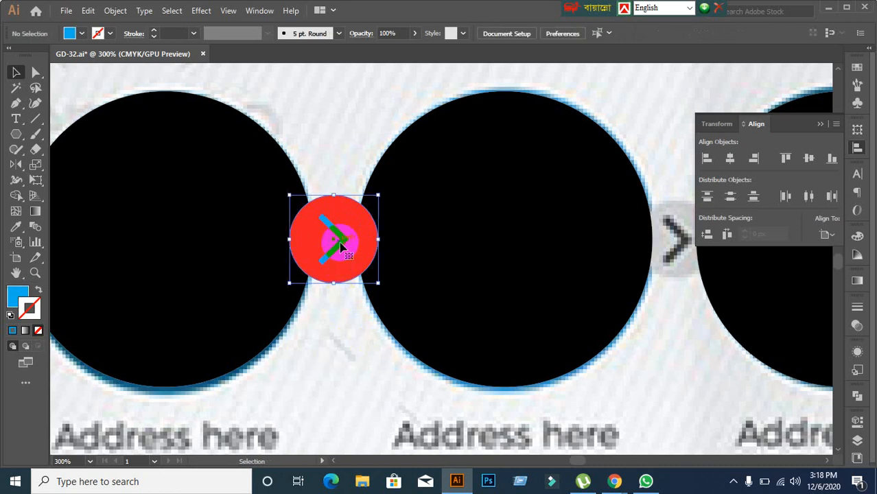
{"action": "left_click", "coordinate": [342, 376]}
Step: Group the first two black circles together
{"action": "scroll", "coordinate": [346, 377], "scroll_direction": "down", "scroll_amount": 1}
{"action": "left_click", "coordinate": [251, 307]}
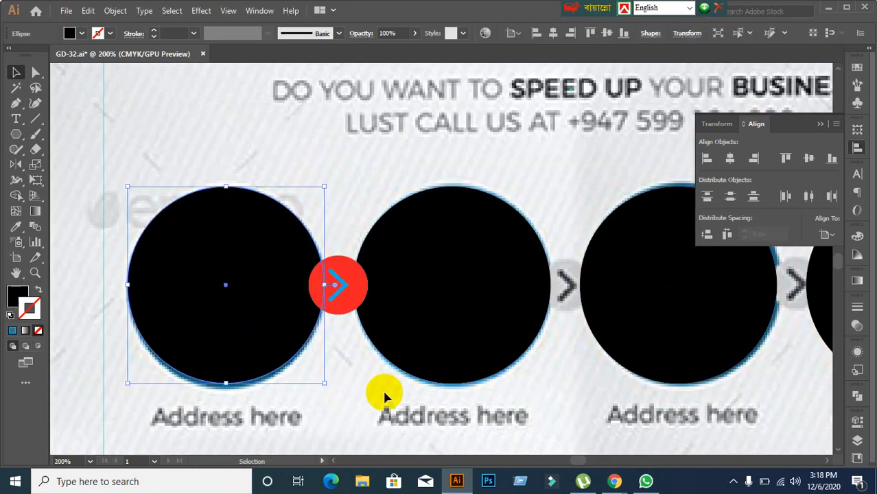
{"action": "left_click", "coordinate": [441, 303]}
{"action": "left_click", "coordinate": [307, 294]}
{"action": "left_click", "coordinate": [333, 407]}
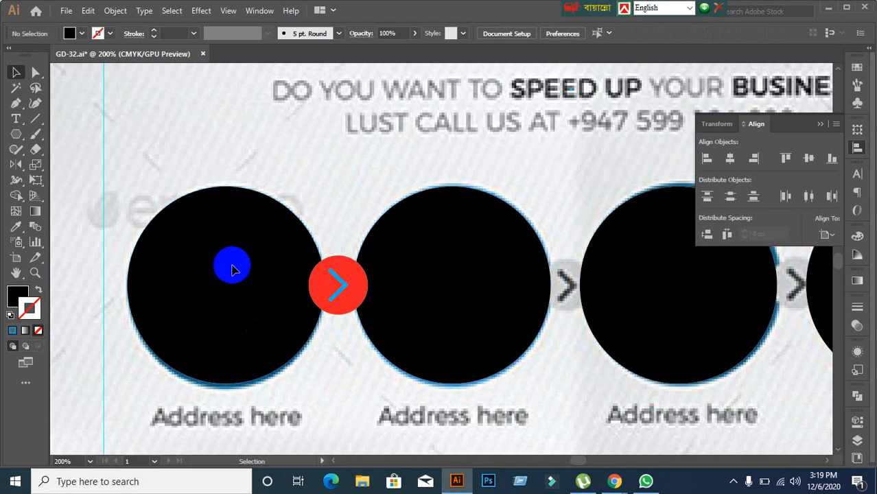
{"action": "left_click", "coordinate": [231, 268]}
{"action": "left_click", "coordinate": [422, 321], "text": "shift"}
{"action": "key", "text": "ctrl+g"}
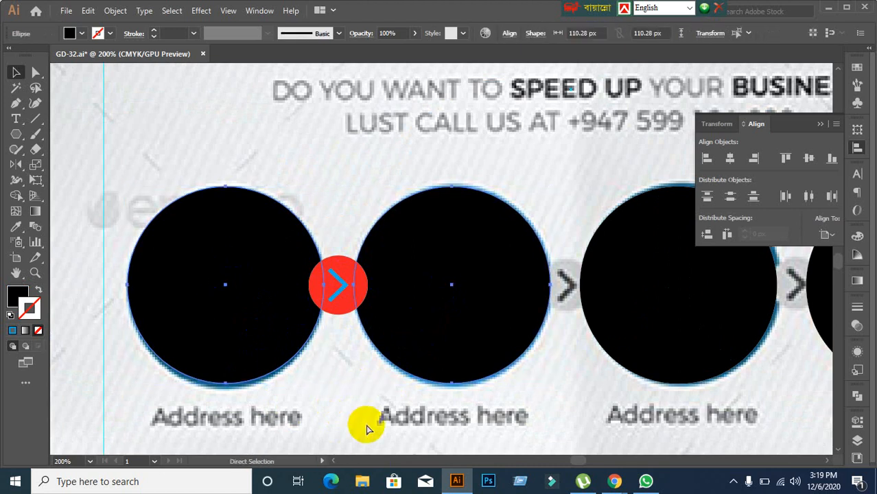
{"action": "left_click", "coordinate": [350, 408]}
{"action": "left_click", "coordinate": [234, 263]}
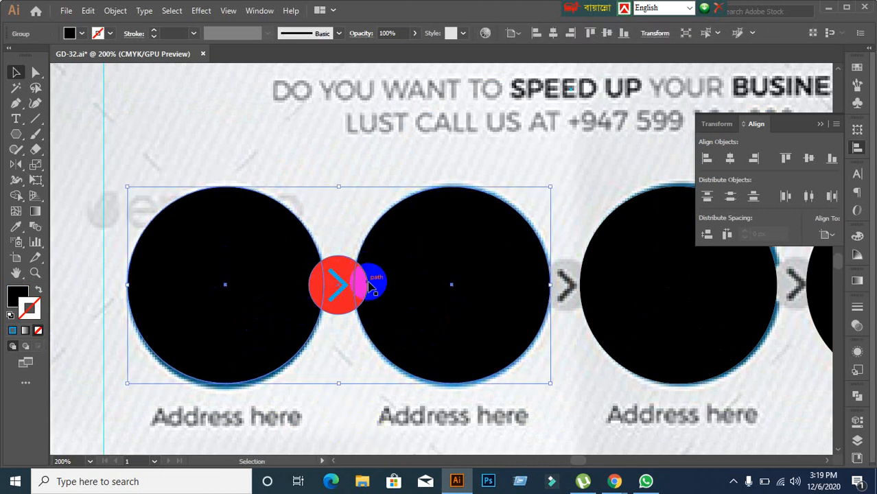
{"action": "left_click", "coordinate": [364, 411]}
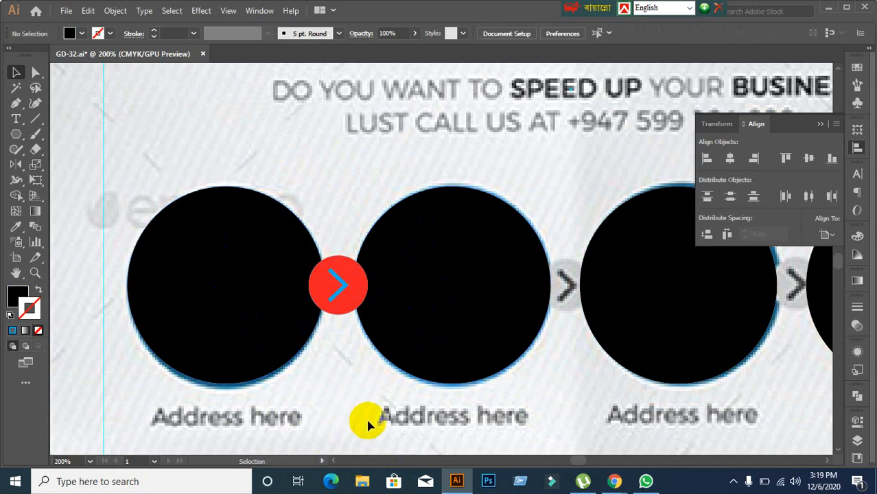
Step: Centre the red badge on the black-circle group, using the circles as key object
{"action": "left_click", "coordinate": [337, 290]}
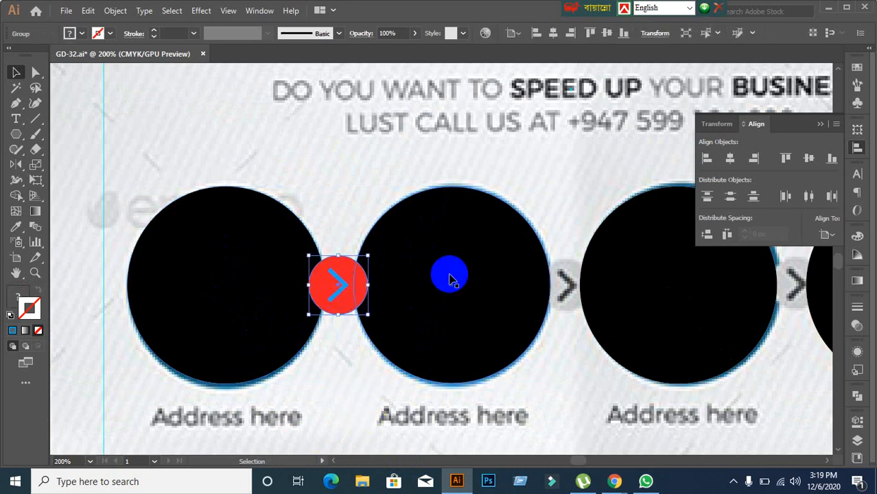
{"action": "left_click", "coordinate": [450, 280], "text": "shift"}
{"action": "left_click", "coordinate": [450, 278]}
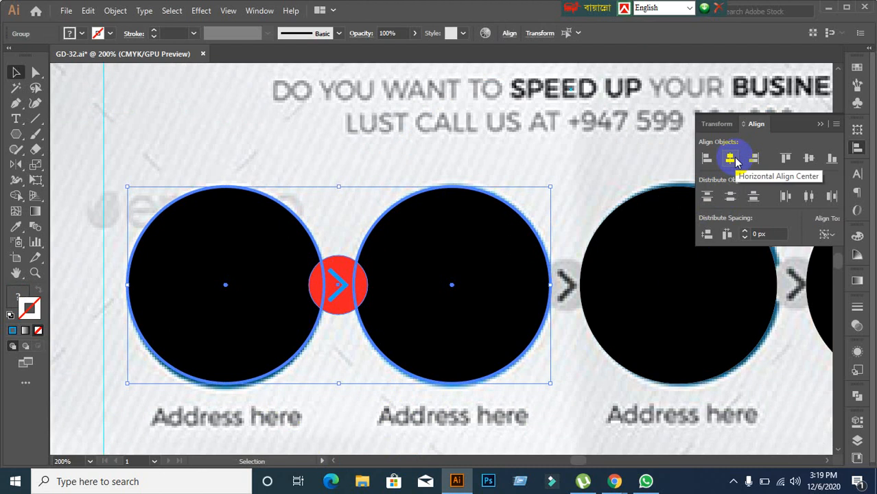
{"action": "left_click", "coordinate": [731, 160]}
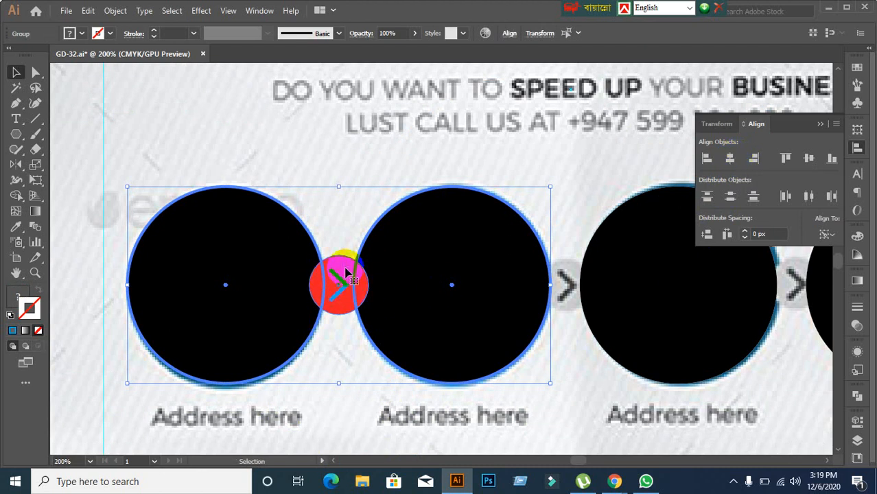
{"action": "left_click", "coordinate": [811, 159]}
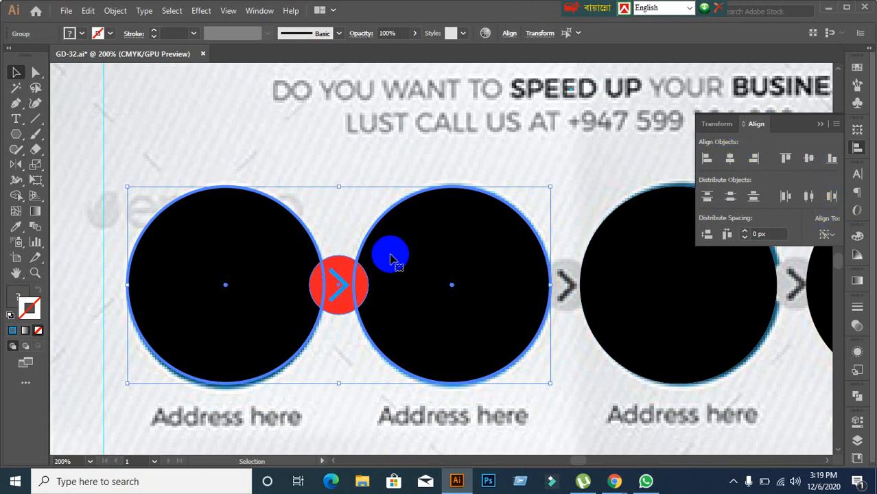
{"action": "left_click", "coordinate": [391, 368]}
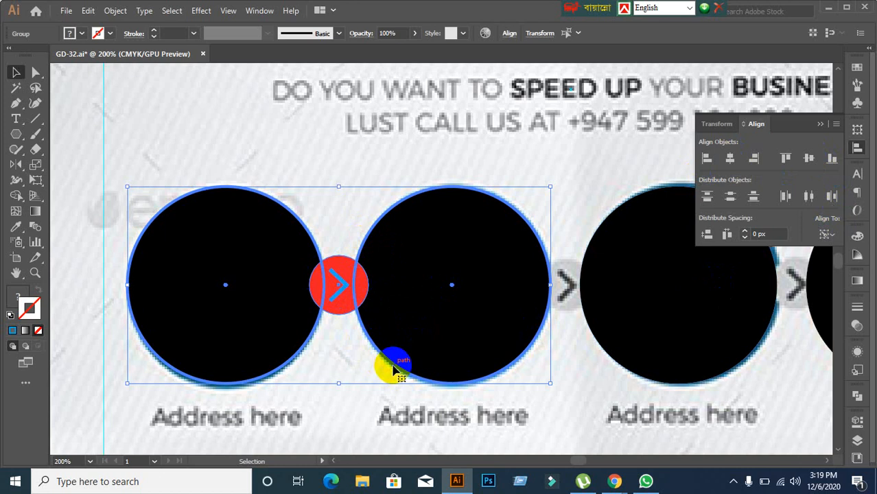
{"action": "left_click", "coordinate": [327, 195]}
{"action": "scroll", "coordinate": [398, 308], "scroll_direction": "down", "scroll_amount": 2}
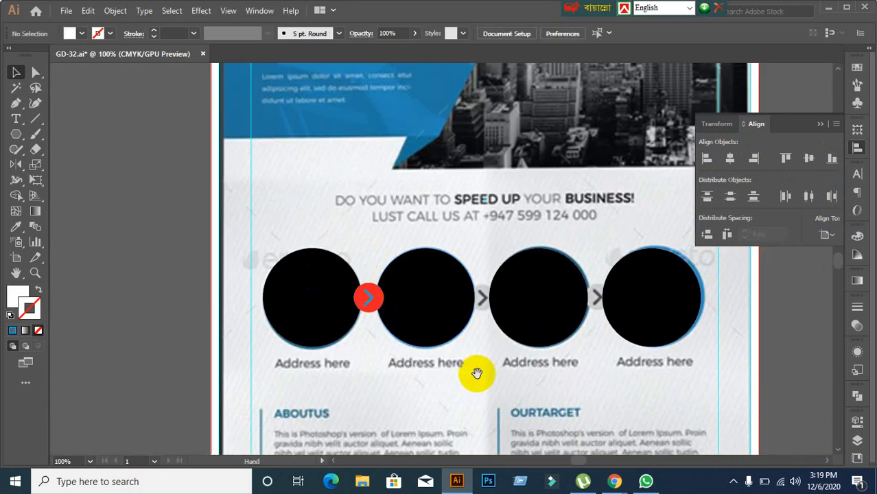
Step: Ungroup the first pair of black circles
{"action": "left_click_drag", "start_coordinate": [477, 372], "coordinate": [381, 373]}
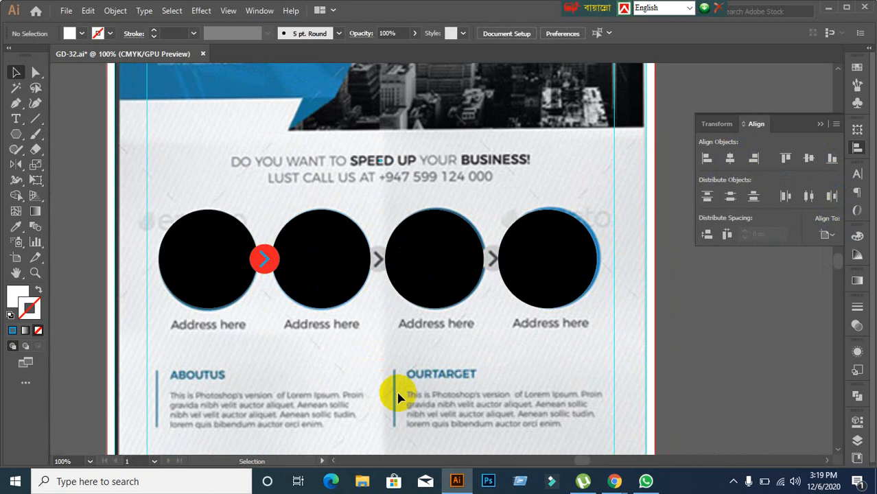
{"action": "left_click", "coordinate": [223, 270]}
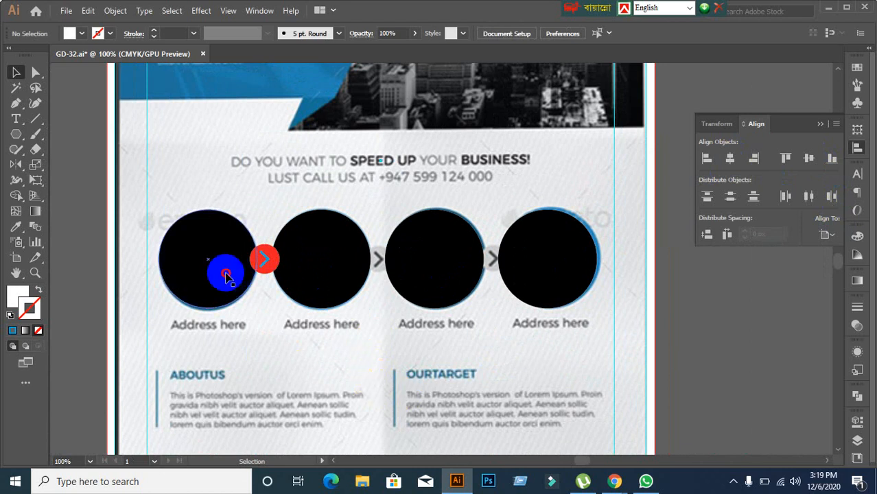
{"action": "right_click", "coordinate": [223, 269]}
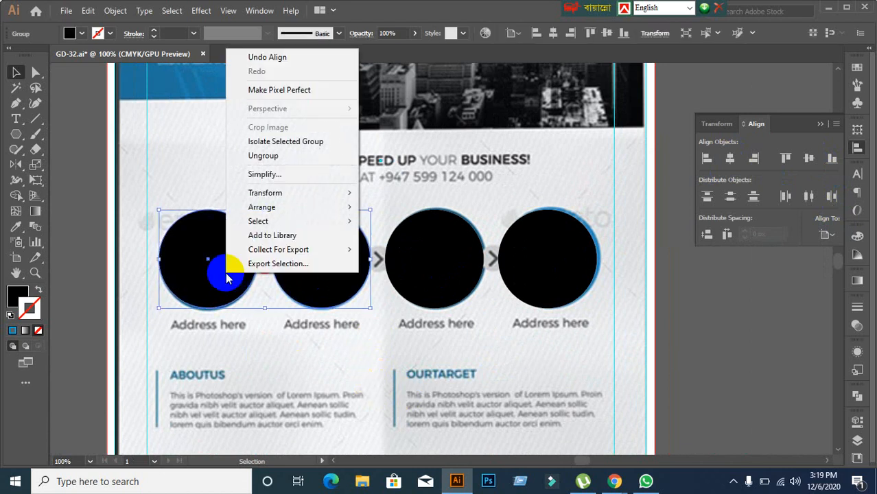
{"action": "left_click", "coordinate": [269, 156]}
Step: Copy the red arrow badge into the gaps between circles 2–3 and circles 3–4
{"action": "left_click", "coordinate": [319, 341]}
{"action": "scroll", "coordinate": [384, 332], "scroll_direction": "up", "scroll_amount": 1}
{"action": "scroll", "coordinate": [329, 332], "scroll_direction": "right", "scroll_amount": 1}
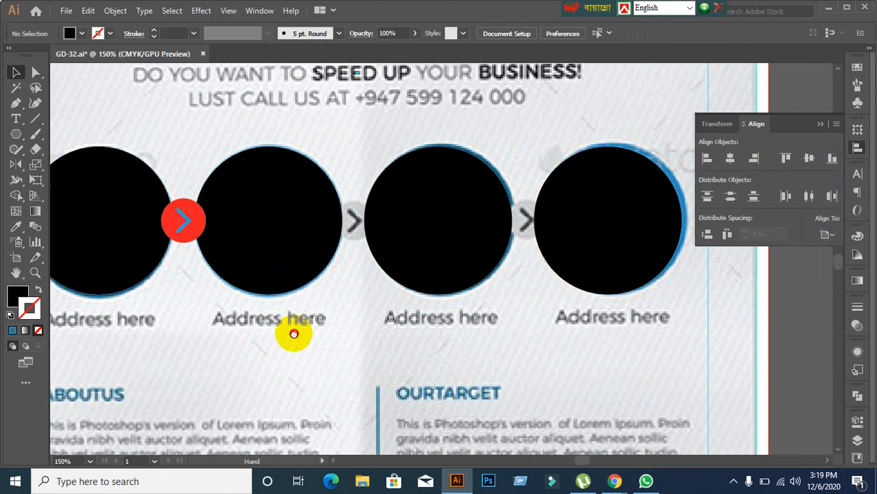
{"action": "left_click", "coordinate": [166, 232]}
{"action": "left_click_drag", "start_coordinate": [167, 232], "coordinate": [337, 222]}
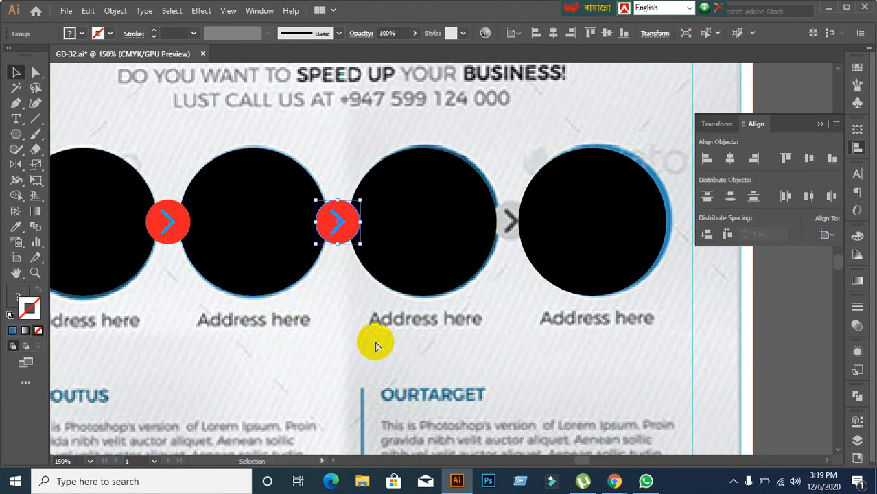
{"action": "key", "text": "ctrl+z"}
{"action": "left_click", "coordinate": [229, 275]}
{"action": "left_click_drag", "start_coordinate": [169, 221], "coordinate": [337, 235]}
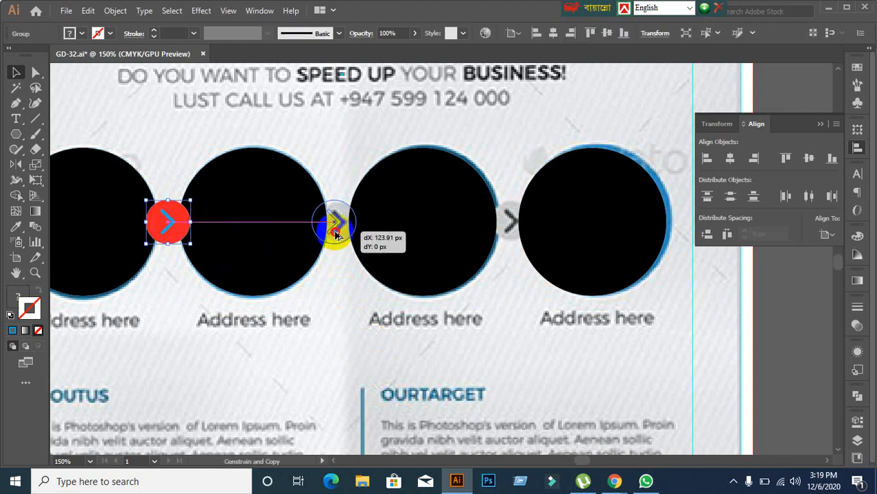
{"action": "left_click_drag", "start_coordinate": [335, 277], "coordinate": [335, 281]}
{"action": "key", "text": "ctrl+d"}
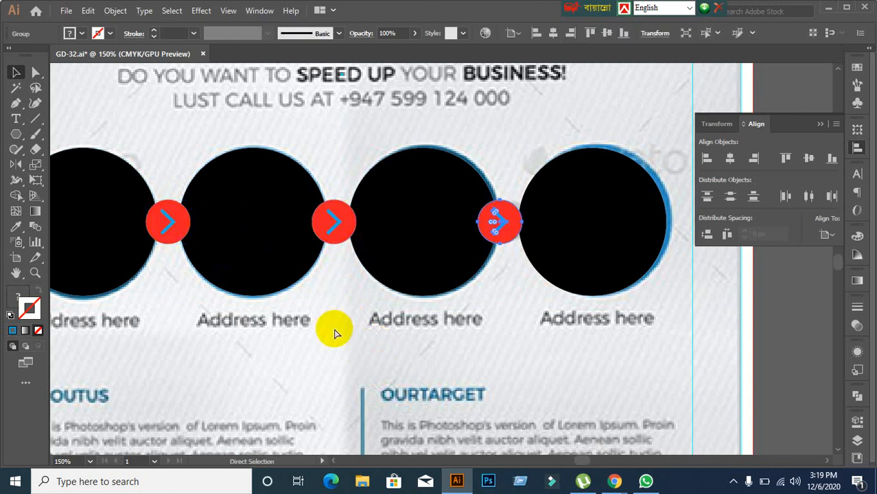
Step: Group the second and third black circles, then select them with the badge between them
{"action": "left_click", "coordinate": [255, 220]}
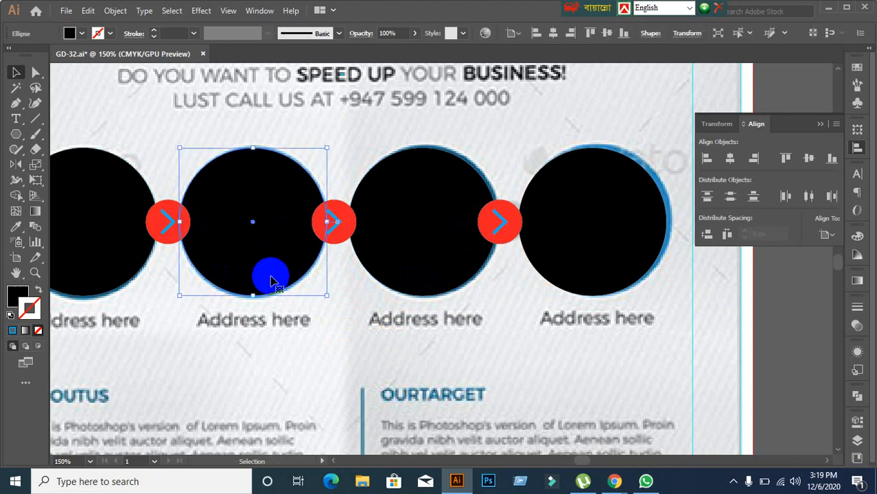
{"action": "left_click", "coordinate": [103, 197]}
{"action": "left_click", "coordinate": [229, 199], "text": "shift"}
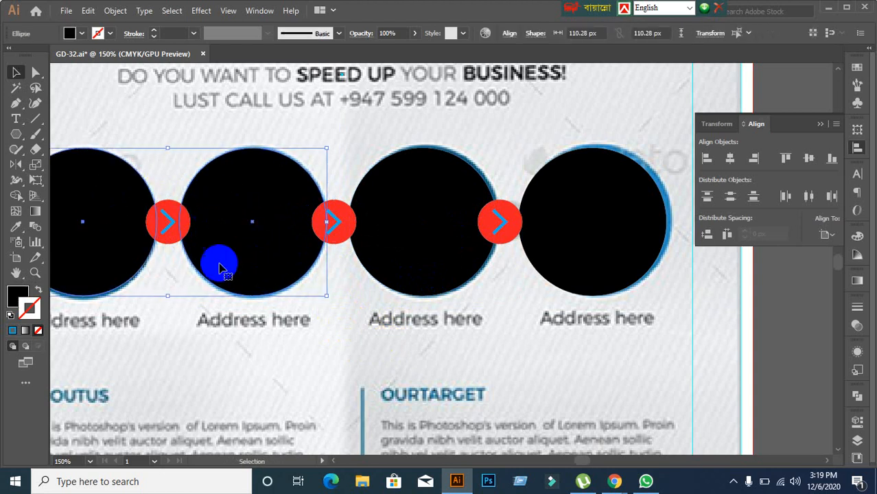
{"action": "left_click", "coordinate": [231, 190]}
{"action": "left_click", "coordinate": [431, 194], "text": "shift"}
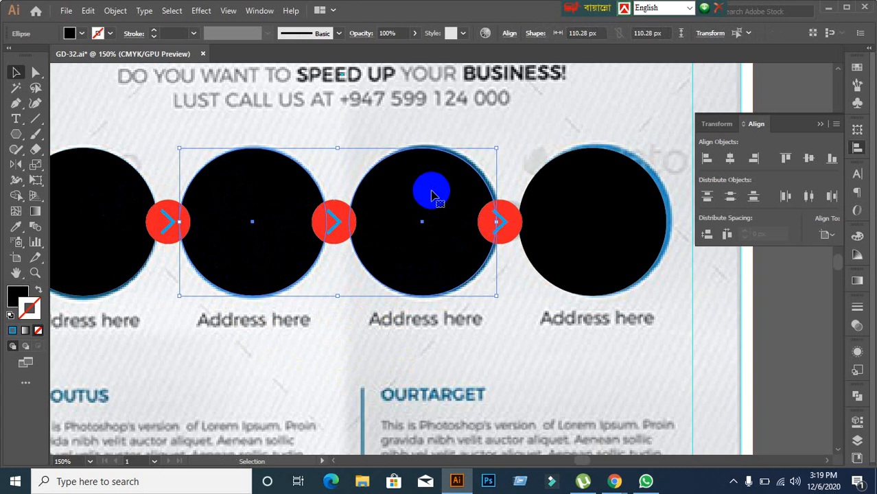
{"action": "right_click", "coordinate": [431, 196]}
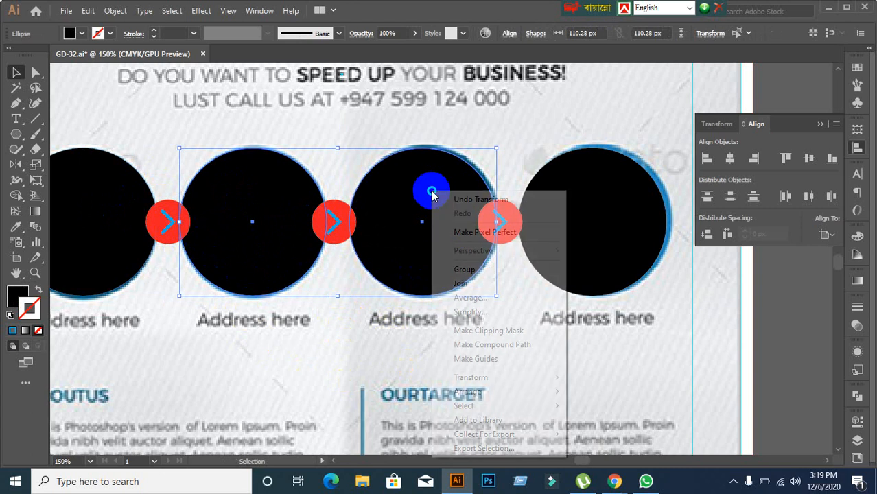
{"action": "left_click", "coordinate": [462, 270]}
{"action": "left_click", "coordinate": [313, 264]}
{"action": "left_click", "coordinate": [332, 220]}
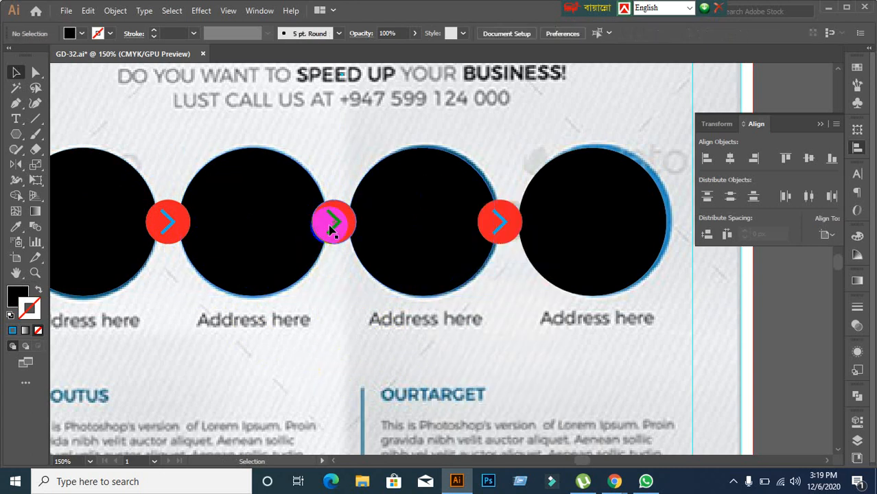
{"action": "left_click", "coordinate": [423, 199]}
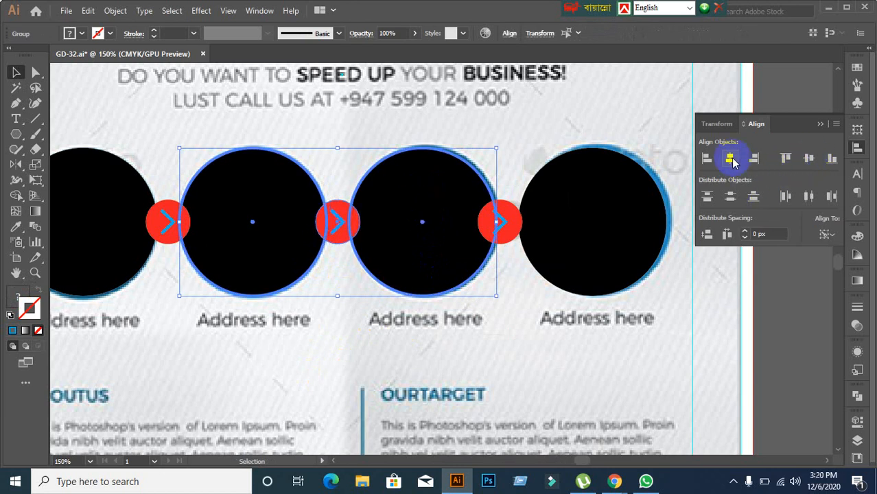
Step: Ungroup the second and third circles again
{"action": "left_click", "coordinate": [282, 389]}
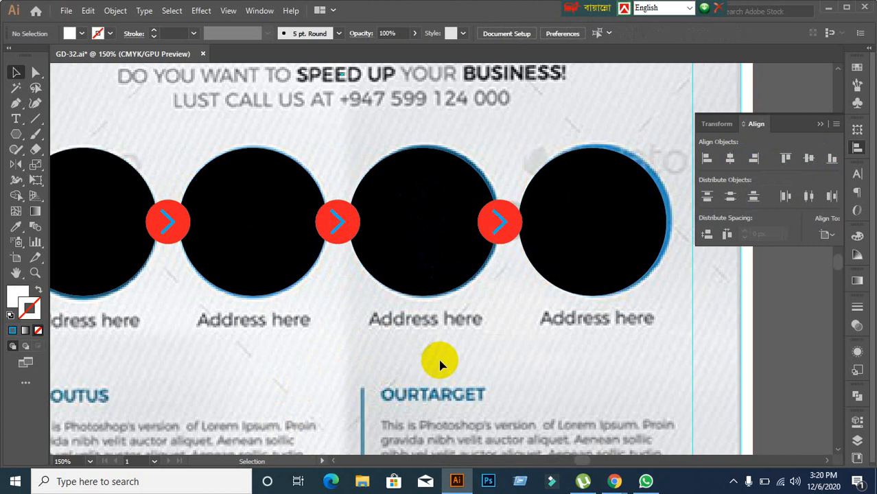
{"action": "left_click_drag", "start_coordinate": [441, 358], "coordinate": [404, 359]}
{"action": "right_click", "coordinate": [280, 240]}
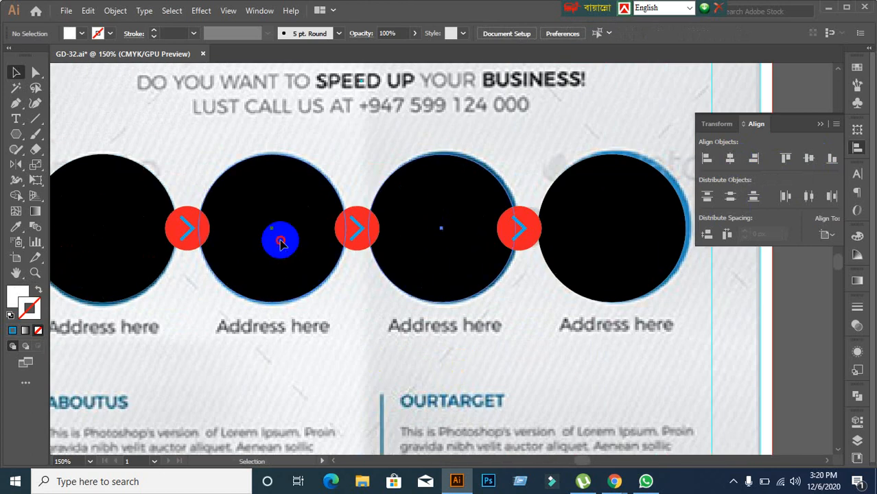
{"action": "left_click", "coordinate": [317, 347]}
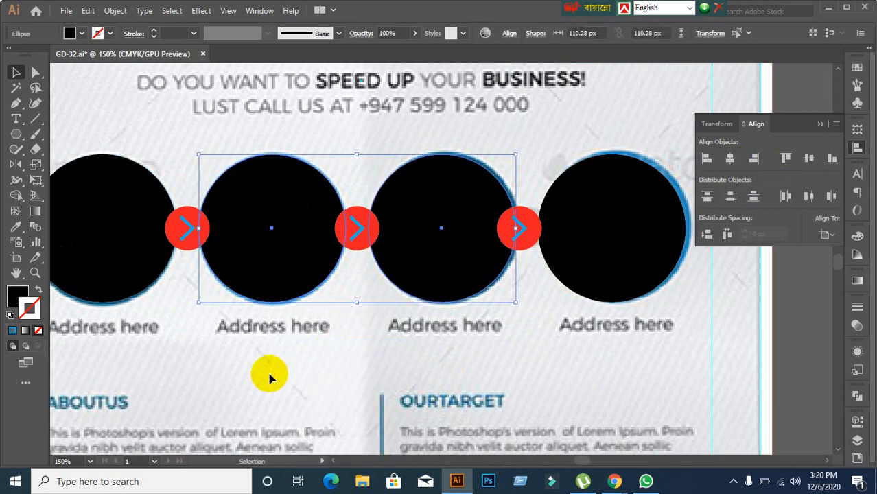
{"action": "left_click", "coordinate": [532, 327]}
Step: Align the centres of the second and third circles in the Align panel
{"action": "left_click_drag", "start_coordinate": [460, 273], "coordinate": [275, 288]}
{"action": "left_click", "coordinate": [275, 288]}
{"action": "left_click", "coordinate": [417, 281], "text": "shift"}
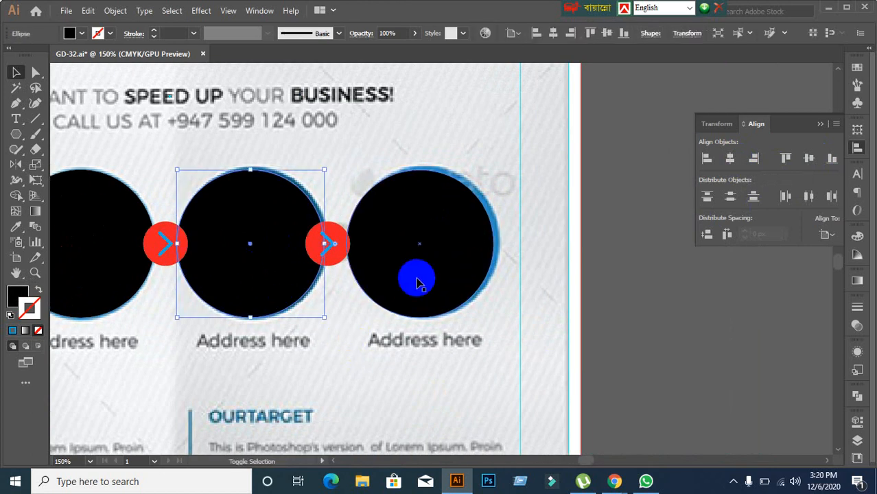
{"action": "left_click", "coordinate": [342, 382]}
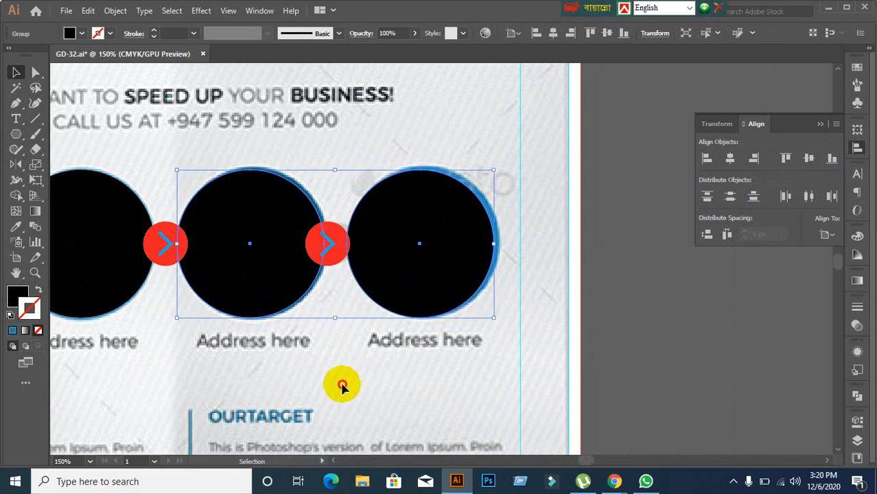
{"action": "left_click", "coordinate": [325, 250]}
{"action": "left_click", "coordinate": [432, 289], "text": "shift"}
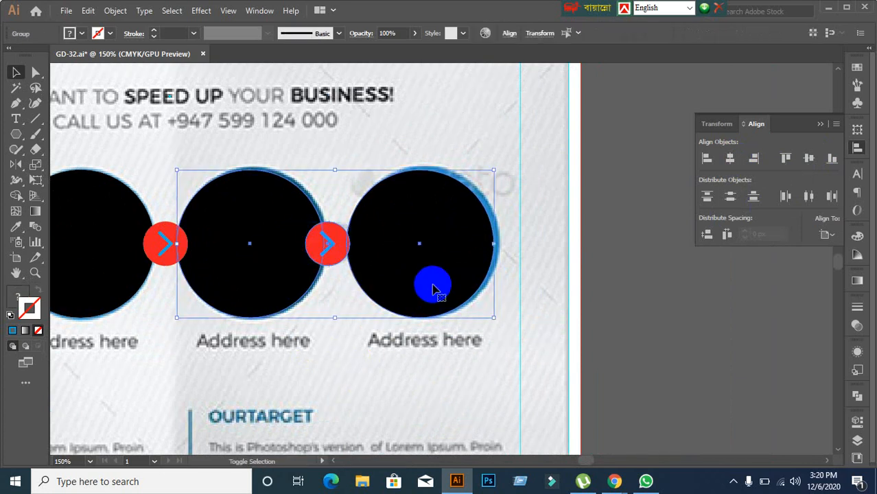
{"action": "left_click", "coordinate": [808, 159]}
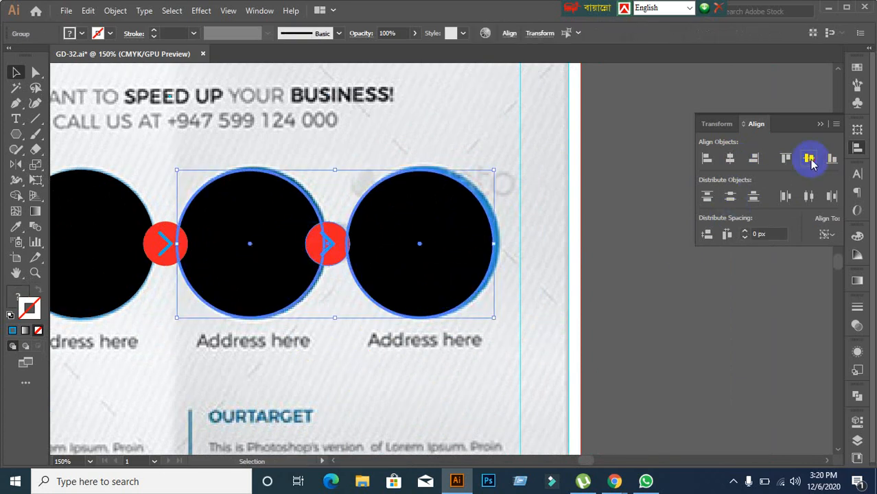
{"action": "left_click", "coordinate": [727, 159]}
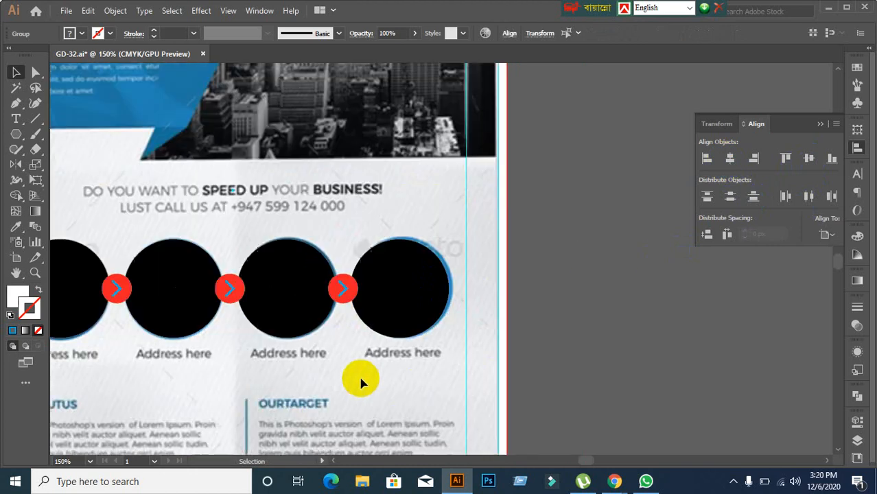
{"action": "left_click", "coordinate": [359, 374]}
Step: Ungroup the two right-hand black circles
{"action": "key", "text": "ctrl+minus"}
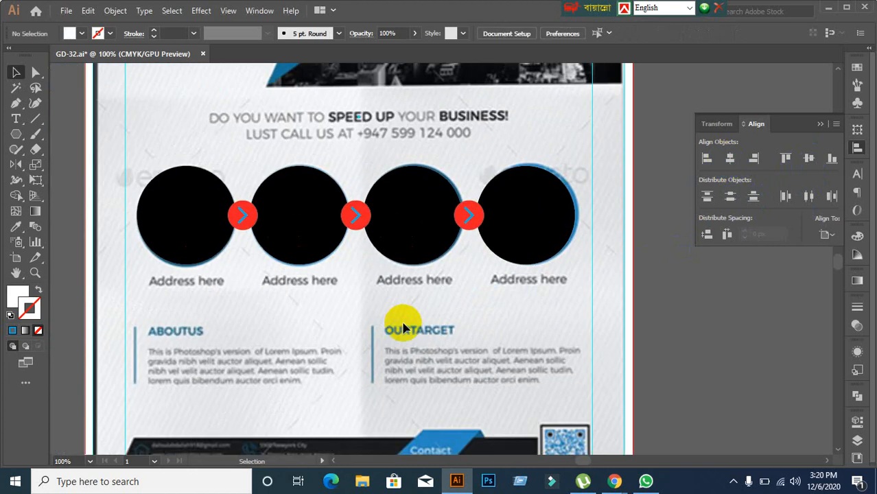
{"action": "left_click", "coordinate": [515, 190]}
{"action": "right_click", "coordinate": [519, 186]}
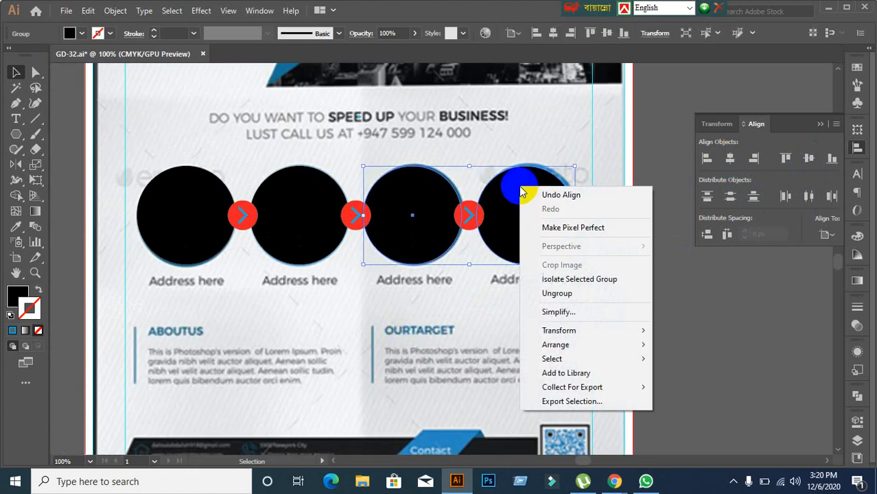
{"action": "left_click", "coordinate": [555, 295]}
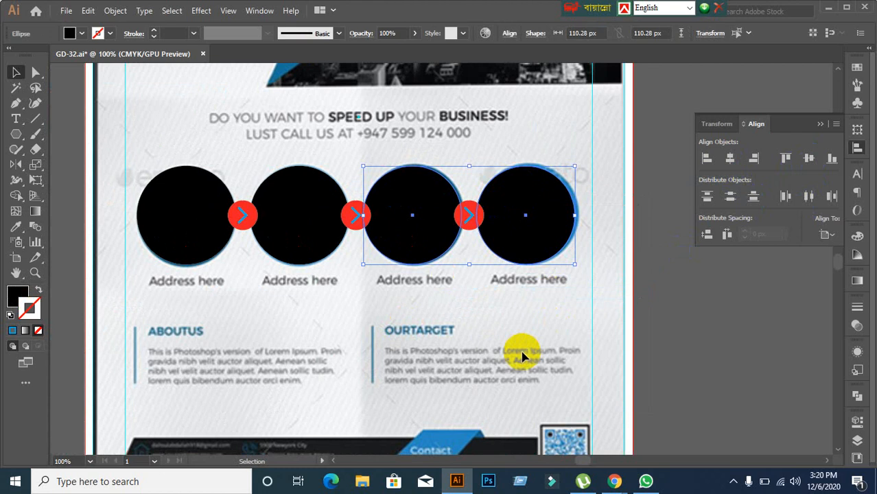
{"action": "left_click", "coordinate": [522, 356]}
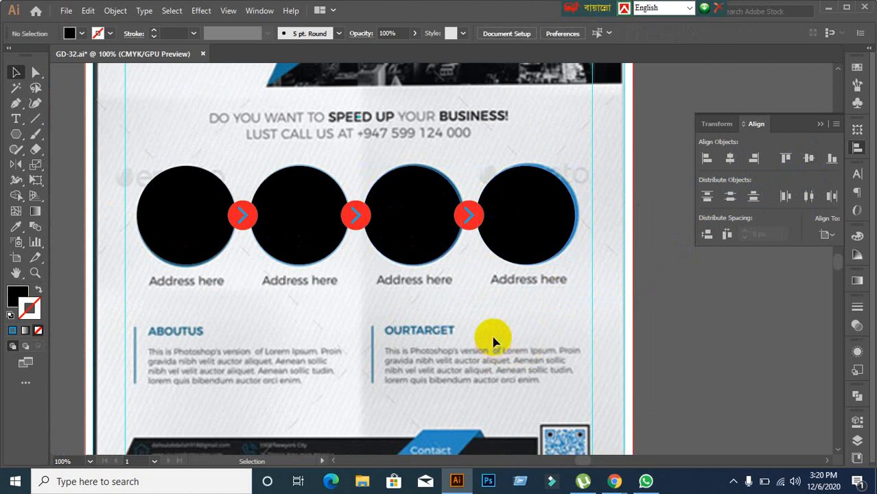
{"action": "scroll", "coordinate": [405, 358], "scroll_direction": "down", "scroll_amount": 1}
{"action": "scroll", "coordinate": [411, 409], "scroll_direction": "up", "scroll_amount": 1}
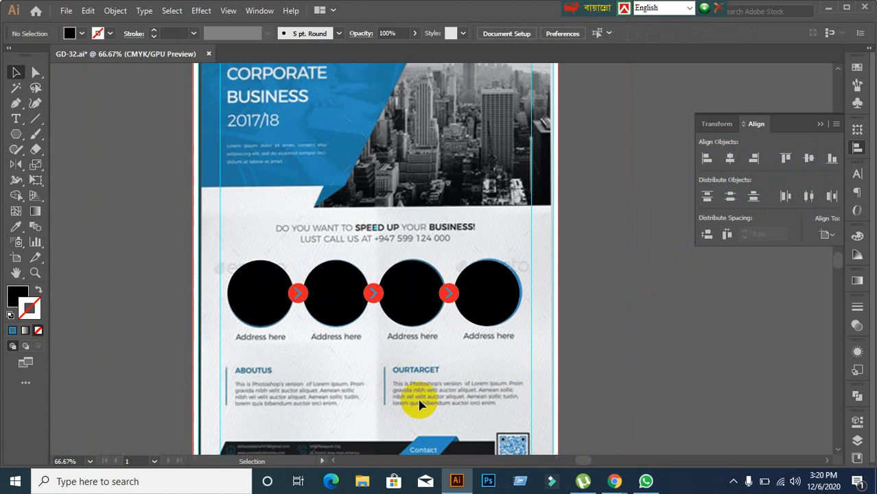
{"action": "scroll", "coordinate": [420, 405], "scroll_direction": "up", "scroll_amount": 2}
{"action": "scroll", "coordinate": [420, 405], "scroll_direction": "down", "scroll_amount": 4}
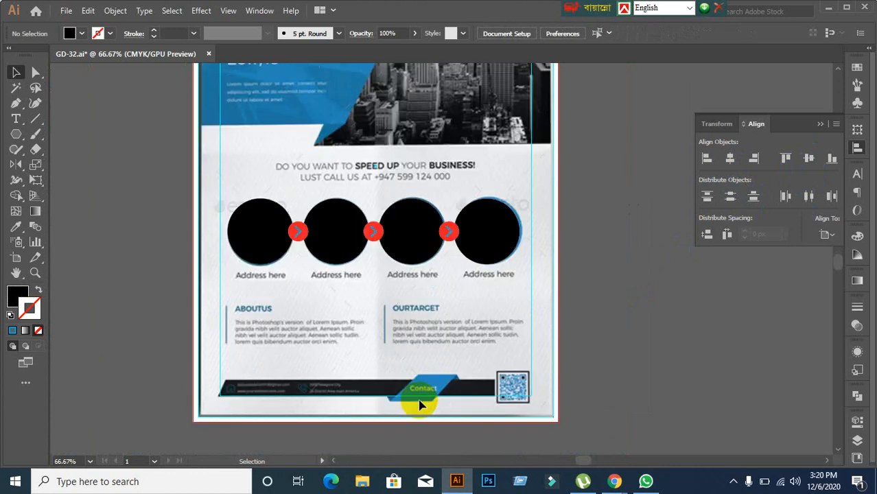
{"action": "scroll", "coordinate": [339, 405], "scroll_direction": "down", "scroll_amount": 1}
{"action": "scroll", "coordinate": [335, 401], "scroll_direction": "up", "scroll_amount": 2}
{"action": "scroll", "coordinate": [331, 398], "scroll_direction": "down", "scroll_amount": 1}
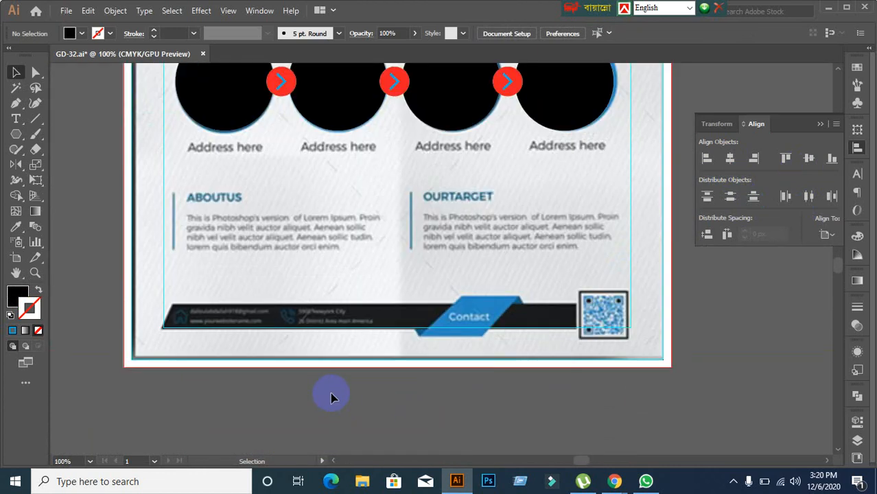
{"action": "scroll", "coordinate": [331, 398], "scroll_direction": "down", "scroll_amount": 1}
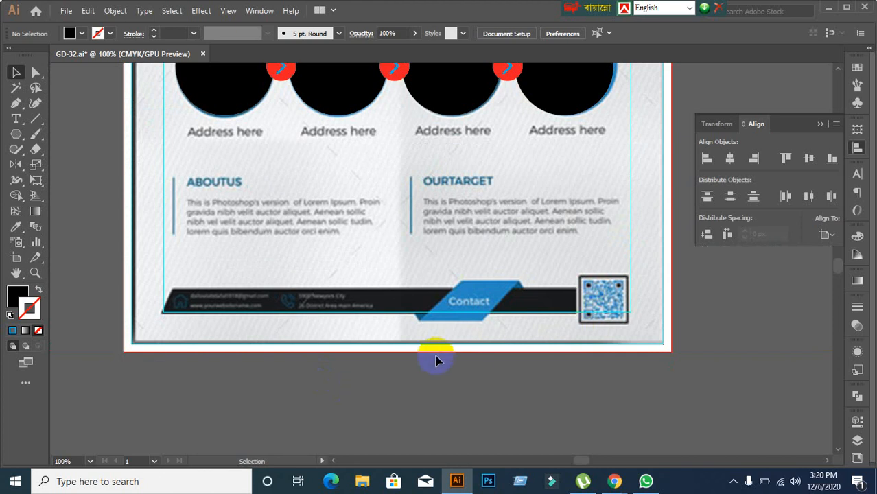
{"action": "scroll", "coordinate": [436, 355], "scroll_direction": "down", "scroll_amount": 1}
{"action": "scroll", "coordinate": [436, 355], "scroll_direction": "up", "scroll_amount": 1}
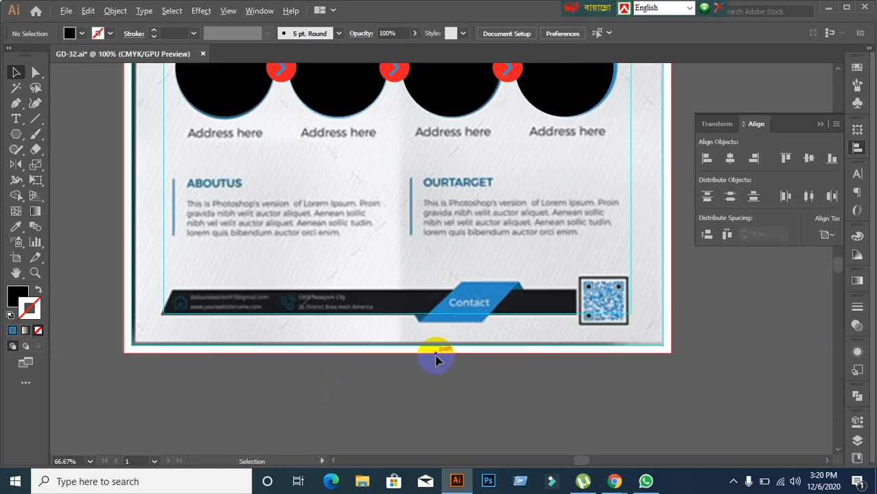
{"action": "scroll", "coordinate": [547, 364], "scroll_direction": "up", "scroll_amount": 1}
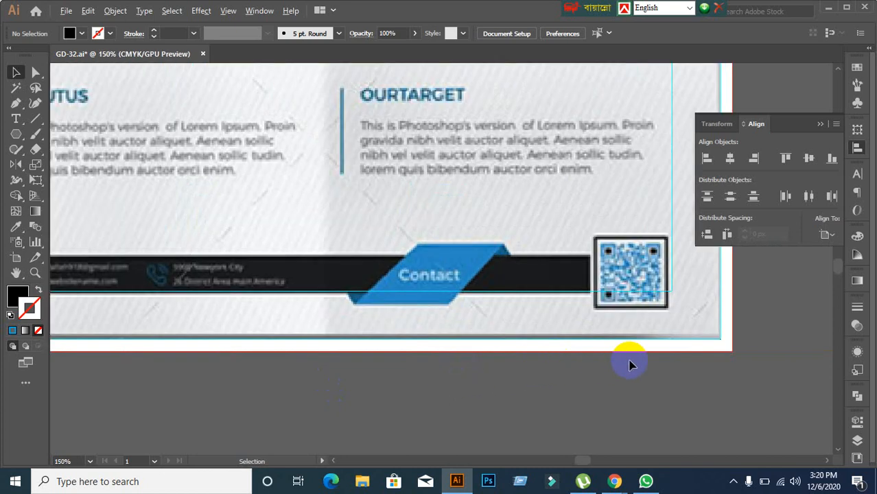
{"action": "scroll", "coordinate": [632, 365], "scroll_direction": "down", "scroll_amount": 1}
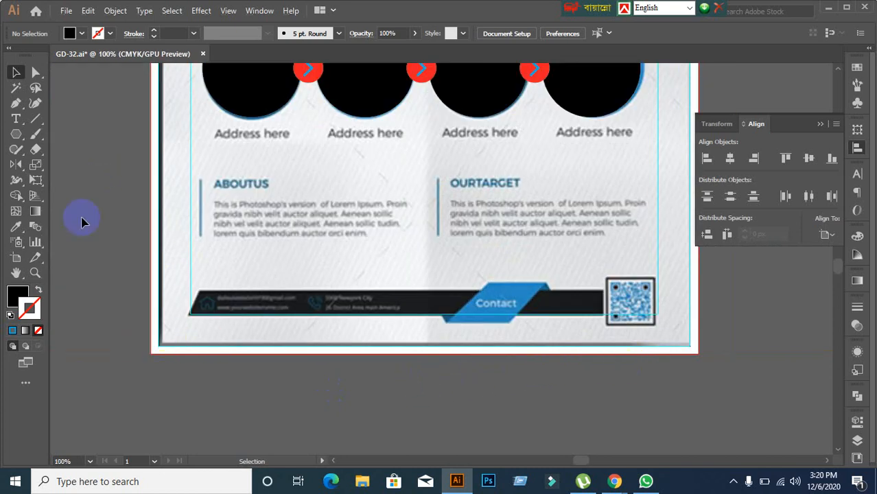
{"action": "right_click", "coordinate": [15, 133]}
Step: Draw a long rectangle over the black contact strip at the flyer's bottom
{"action": "left_click", "coordinate": [74, 137]}
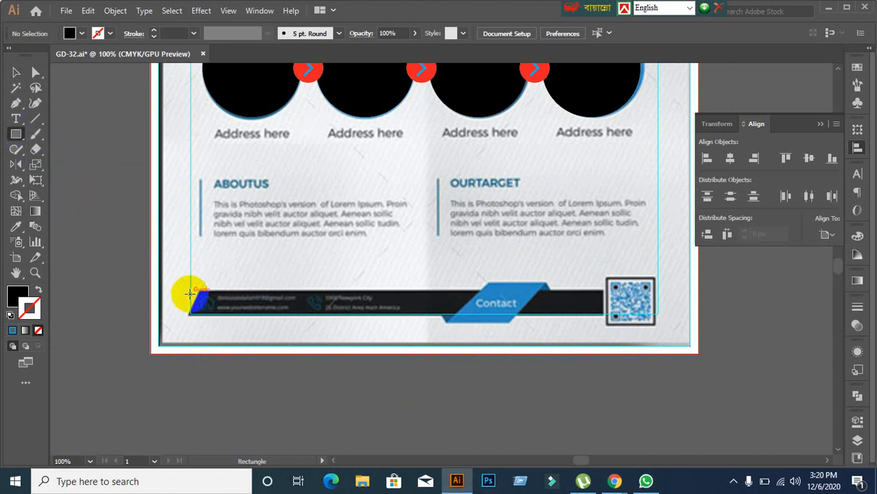
{"action": "left_click_drag", "start_coordinate": [189, 291], "coordinate": [603, 314]}
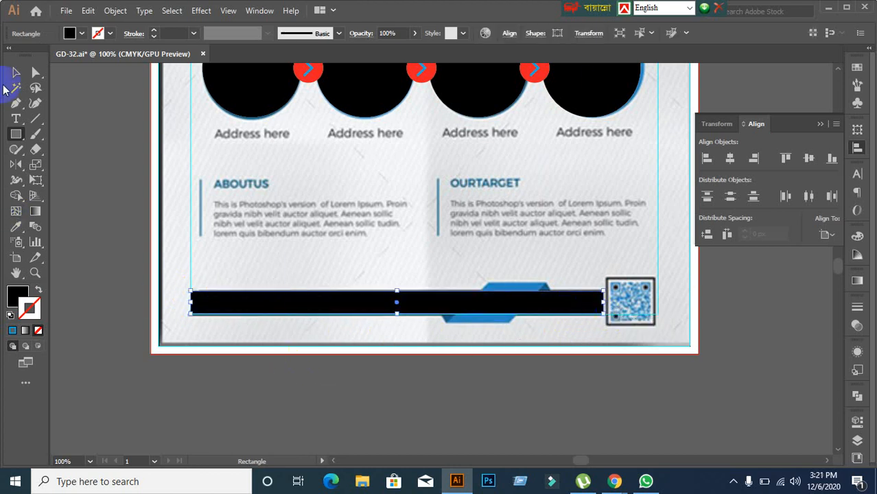
{"action": "left_click", "coordinate": [15, 72]}
{"action": "left_click", "coordinate": [113, 378]}
{"action": "scroll", "coordinate": [174, 320], "scroll_direction": "up", "scroll_amount": 1}
{"action": "left_click", "coordinate": [221, 307]}
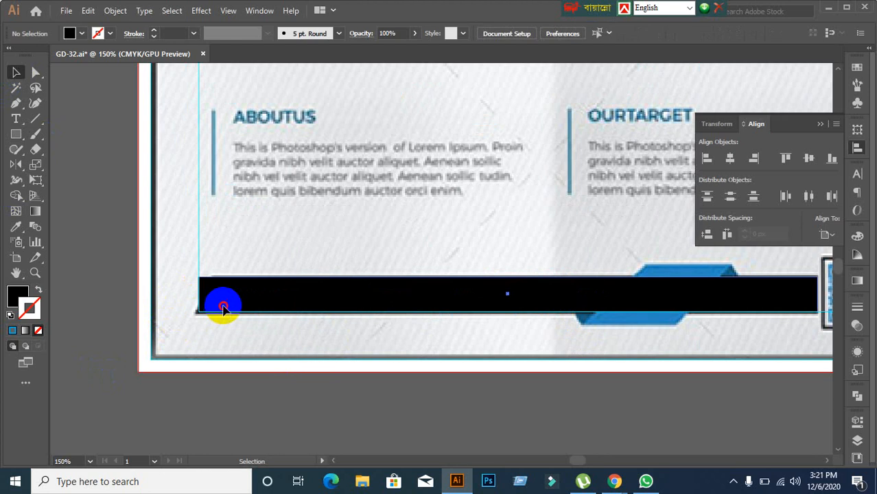
Step: Fill the new bar with red
{"action": "left_click", "coordinate": [72, 34]}
{"action": "left_click", "coordinate": [81, 34]}
{"action": "left_click", "coordinate": [29, 65]}
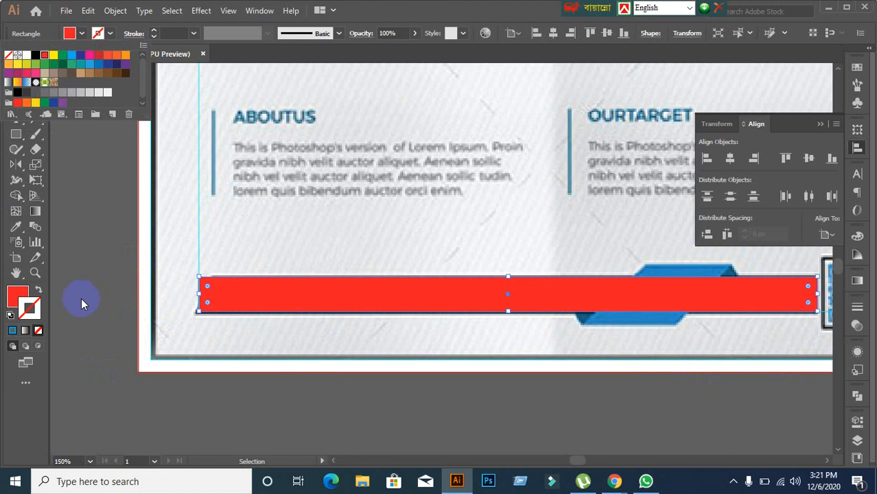
{"action": "left_click", "coordinate": [81, 299]}
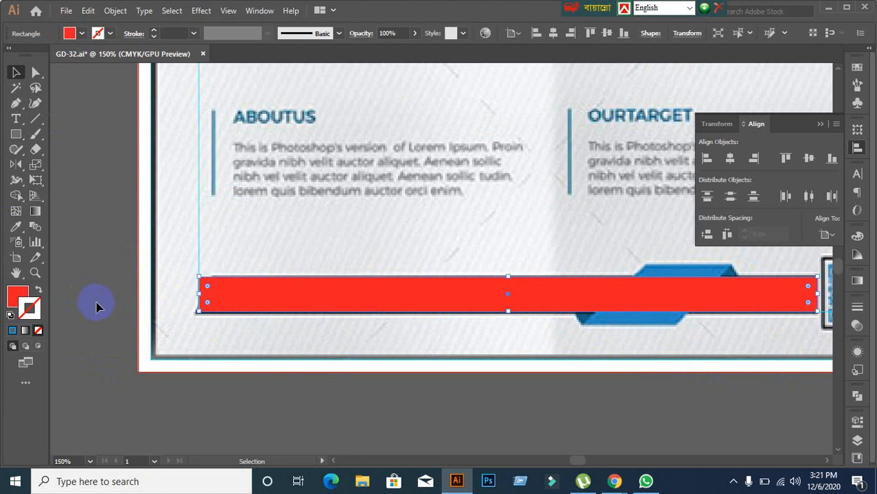
{"action": "left_click", "coordinate": [235, 397]}
Step: Position the red bar precisely over the black strip
{"action": "left_click_drag", "start_coordinate": [241, 304], "coordinate": [205, 291]}
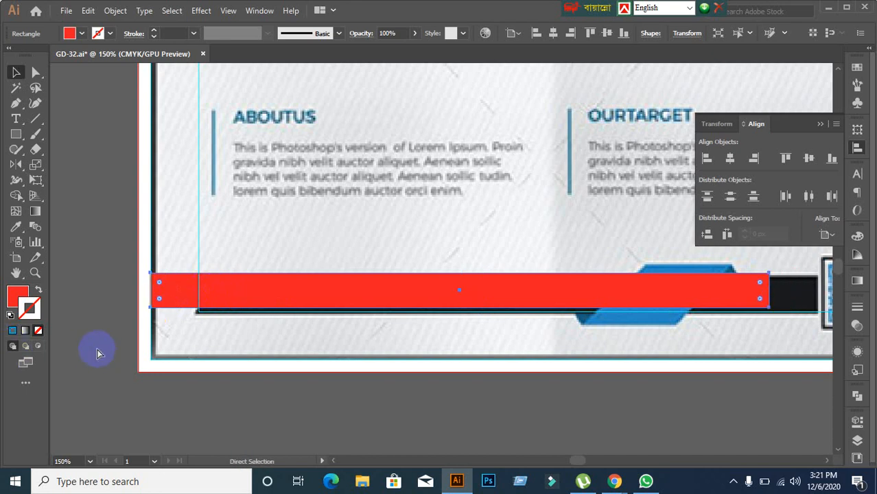
{"action": "key", "text": "ctrl+z"}
{"action": "left_click_drag", "start_coordinate": [272, 309], "coordinate": [260, 290]}
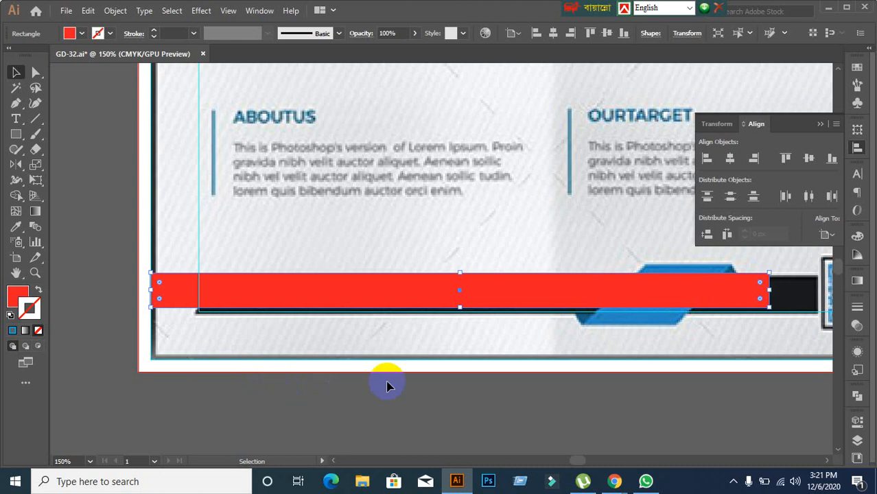
{"action": "left_click", "coordinate": [349, 399]}
{"action": "left_click_drag", "start_coordinate": [247, 302], "coordinate": [267, 297]}
{"action": "left_click", "coordinate": [262, 362]}
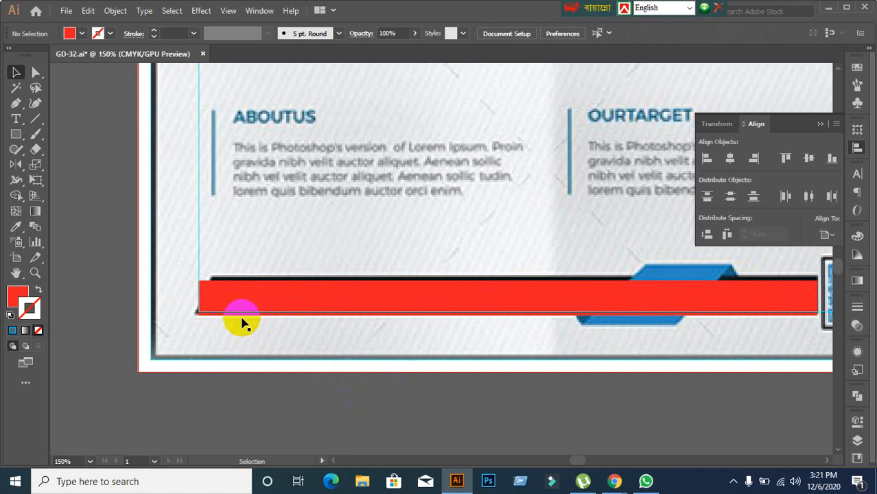
{"action": "left_click", "coordinate": [238, 306]}
{"action": "scroll", "coordinate": [261, 360], "scroll_direction": "up", "scroll_amount": 1}
Step: Move the red bar slightly up over the strip
{"action": "scroll", "coordinate": [261, 359], "scroll_direction": "up", "scroll_amount": 1}
{"action": "mouse_move", "coordinate": [229, 268]}
{"action": "left_mouse_down"}
{"action": "mouse_move", "coordinate": [228, 237]}
{"action": "mouse_move", "coordinate": [269, 256]}
{"action": "mouse_move", "coordinate": [286, 251]}
{"action": "left_mouse_up"}
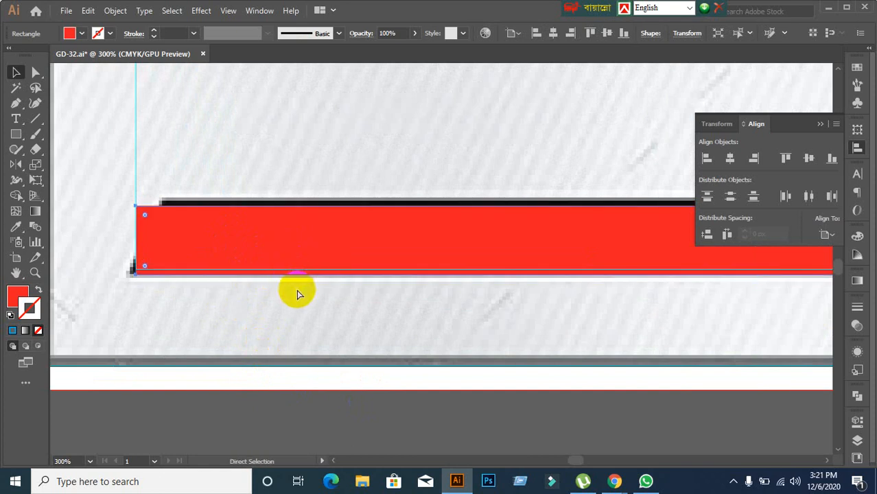
{"action": "left_click", "coordinate": [282, 350]}
{"action": "scroll", "coordinate": [281, 350], "scroll_direction": "down", "scroll_amount": 2}
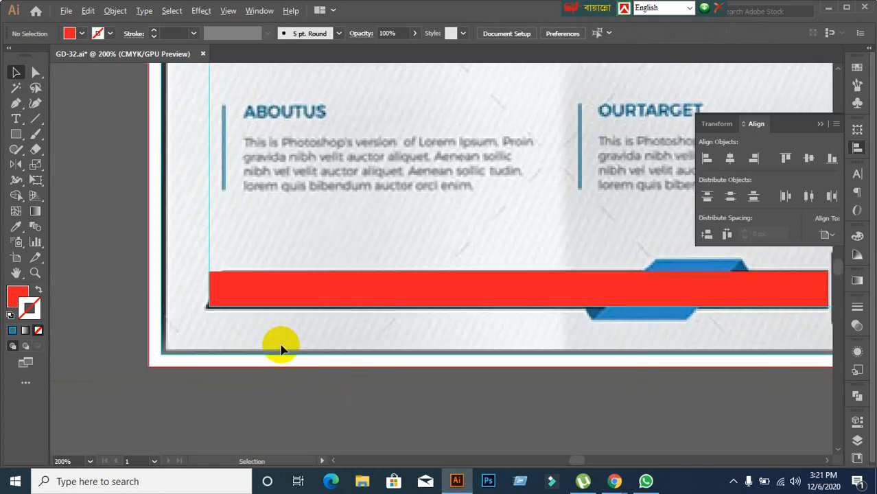
{"action": "left_click", "coordinate": [265, 294]}
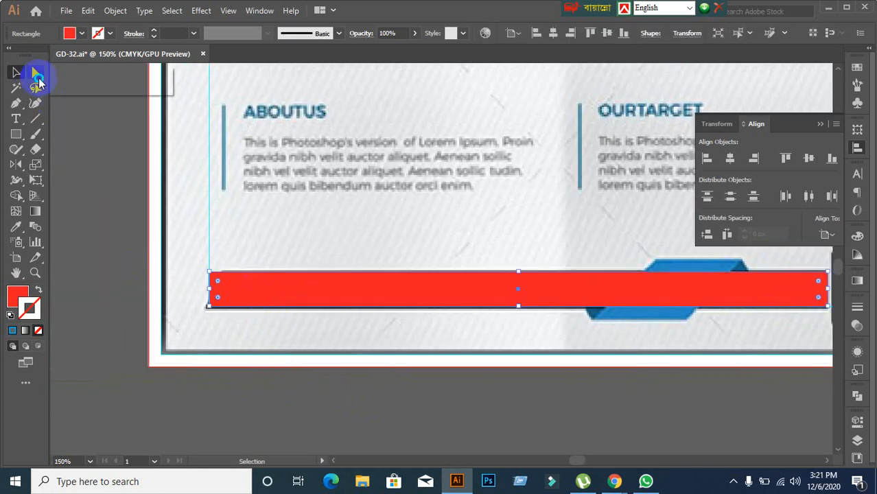
Step: Drag the red bar's top-left anchor right to slant its left end
{"action": "left_click", "coordinate": [65, 76]}
{"action": "left_click", "coordinate": [107, 202]}
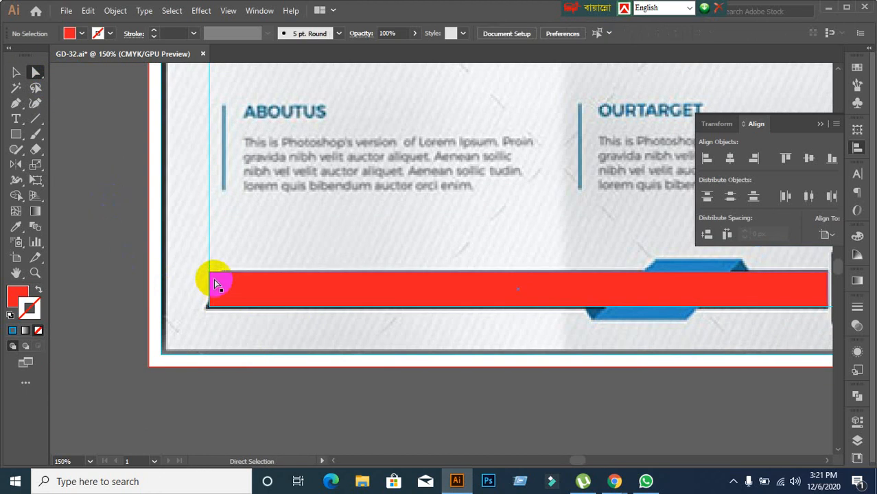
{"action": "left_click", "coordinate": [209, 272]}
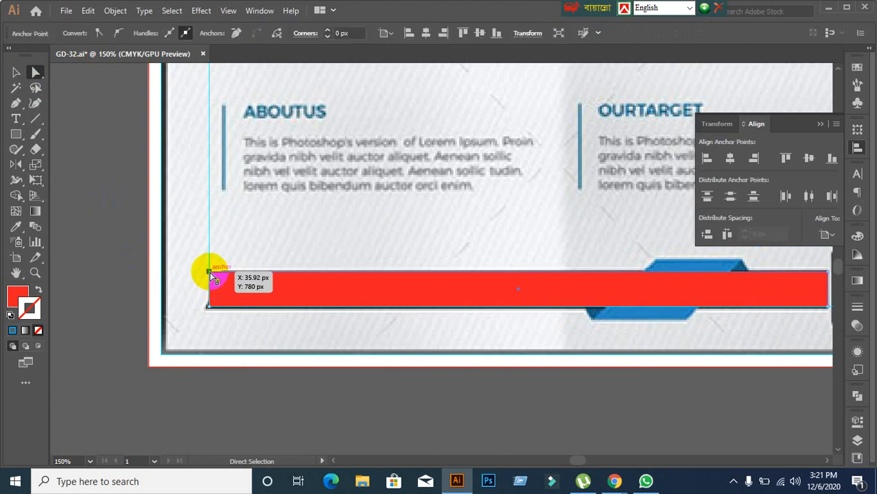
{"action": "left_click_drag", "start_coordinate": [211, 274], "coordinate": [222, 273]}
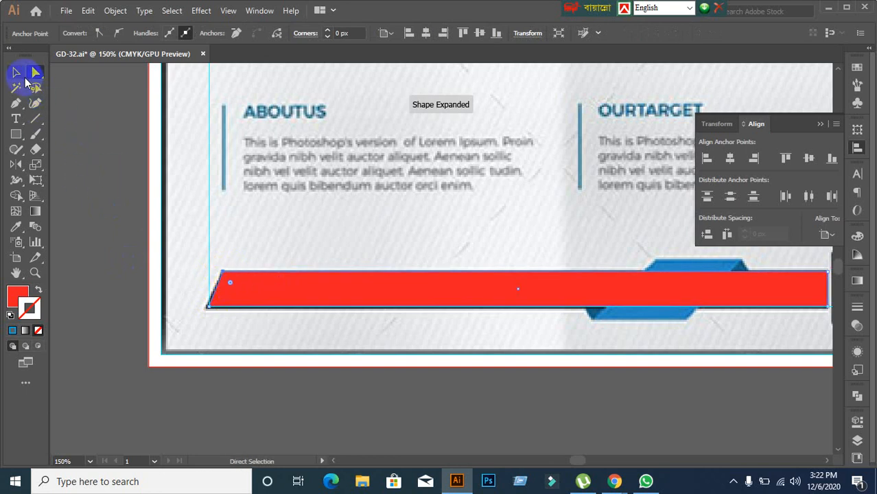
{"action": "left_click", "coordinate": [17, 74]}
{"action": "left_click", "coordinate": [142, 246]}
{"action": "scroll", "coordinate": [143, 247], "scroll_direction": "down", "scroll_amount": 1}
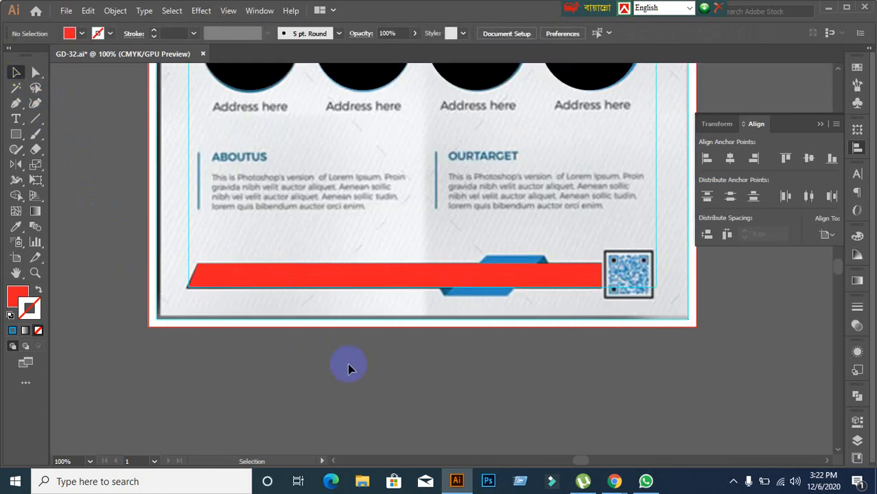
Step: Duplicate the slanted red bar to just below the artboard's bottom edge
{"action": "left_click", "coordinate": [390, 280]}
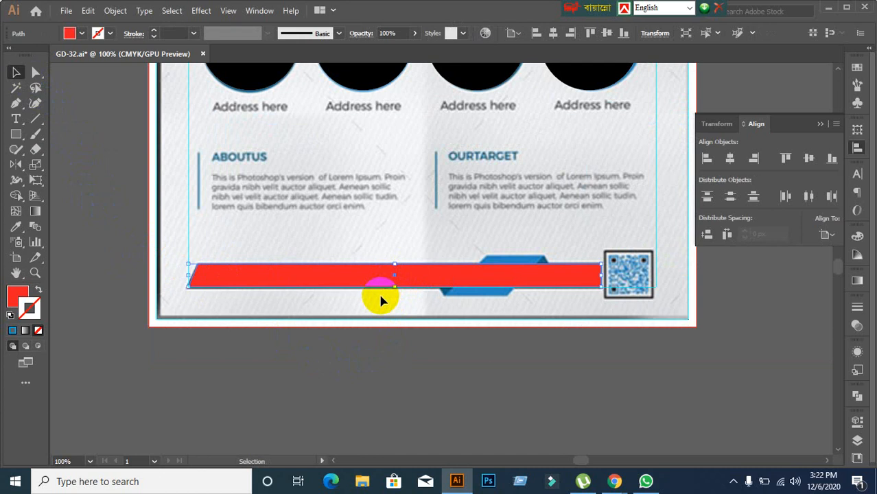
{"action": "scroll", "coordinate": [460, 326], "scroll_direction": "down", "scroll_amount": 1}
{"action": "left_click", "coordinate": [454, 298]}
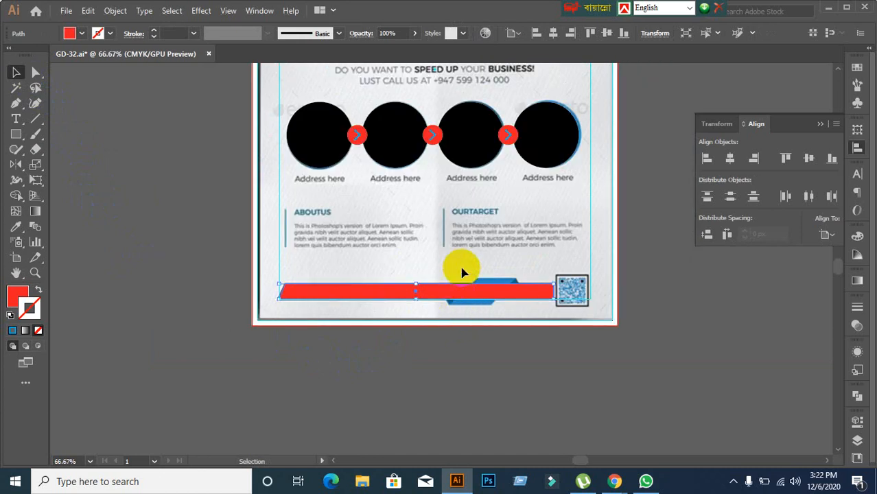
{"action": "scroll", "coordinate": [461, 274], "scroll_direction": "down", "scroll_amount": 1}
{"action": "scroll", "coordinate": [464, 216], "scroll_direction": "down", "scroll_amount": 2}
{"action": "left_click_drag", "start_coordinate": [426, 158], "coordinate": [420, 285]}
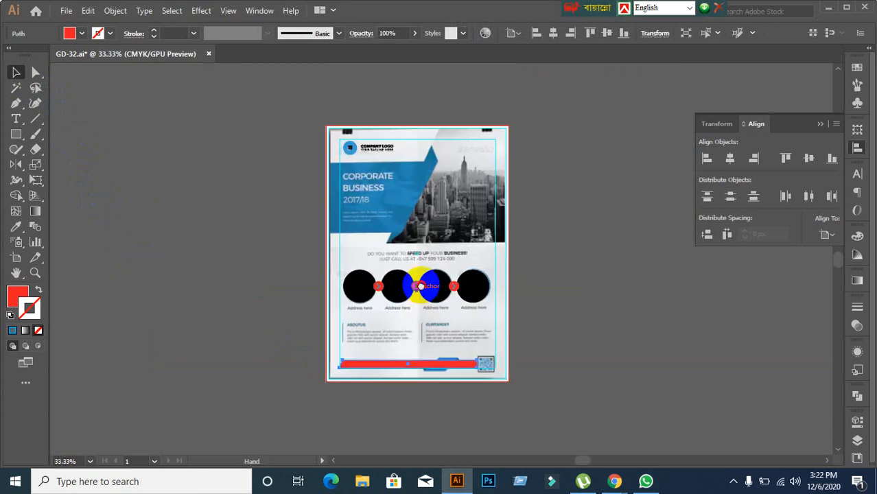
{"action": "scroll", "coordinate": [426, 280], "scroll_direction": "down", "scroll_amount": 3}
{"action": "scroll", "coordinate": [454, 313], "scroll_direction": "up", "scroll_amount": 3}
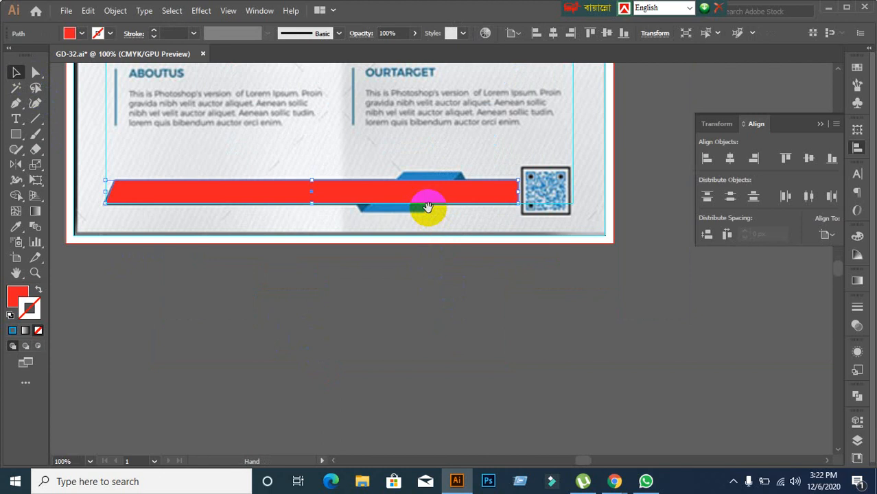
{"action": "left_click_drag", "start_coordinate": [427, 206], "coordinate": [417, 275]}
{"action": "left_click", "coordinate": [370, 402]}
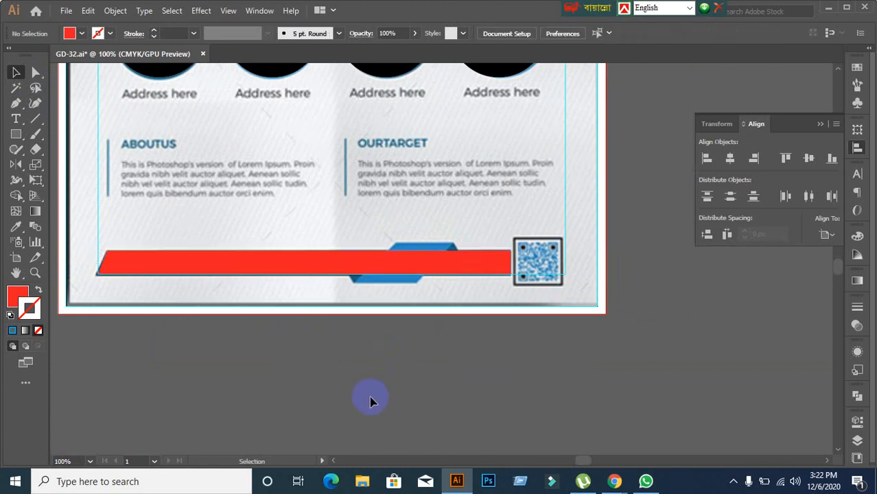
{"action": "left_click_drag", "start_coordinate": [343, 362], "coordinate": [325, 354]}
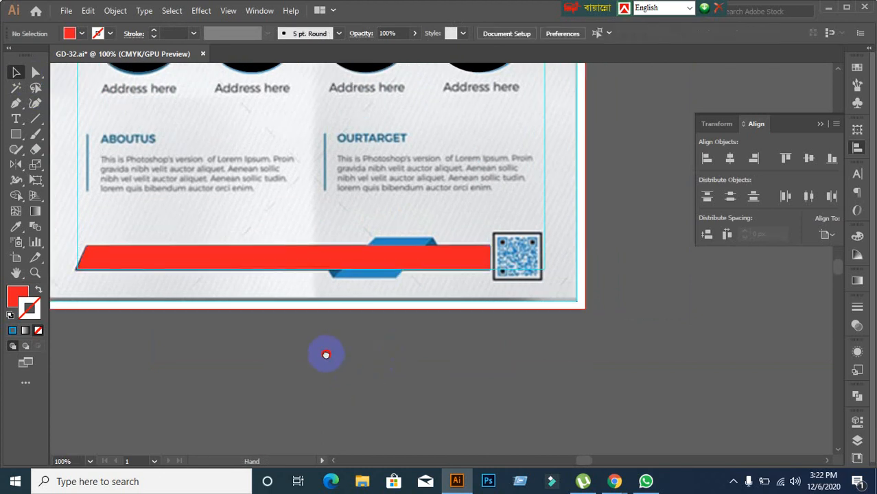
{"action": "left_click", "coordinate": [234, 264]}
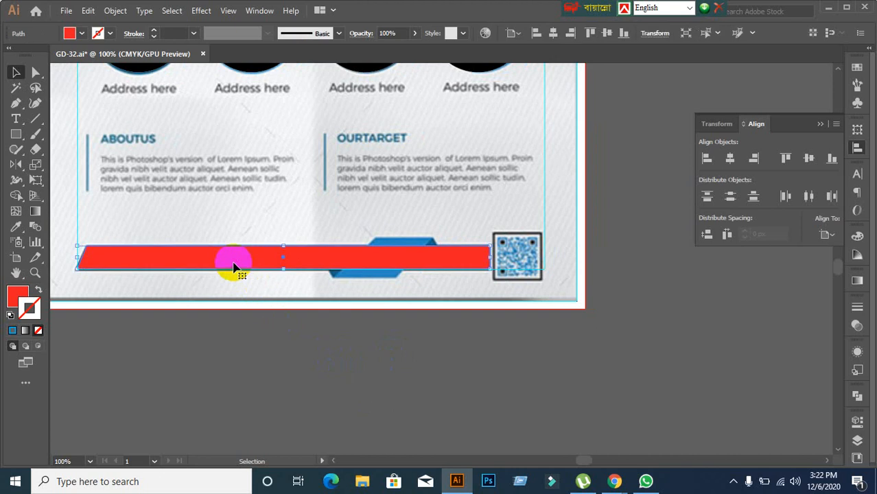
{"action": "left_click_drag", "start_coordinate": [227, 261], "coordinate": [413, 313]}
Step: Fill the bar copy yellow and move it further down and right
{"action": "left_click", "coordinate": [77, 33]}
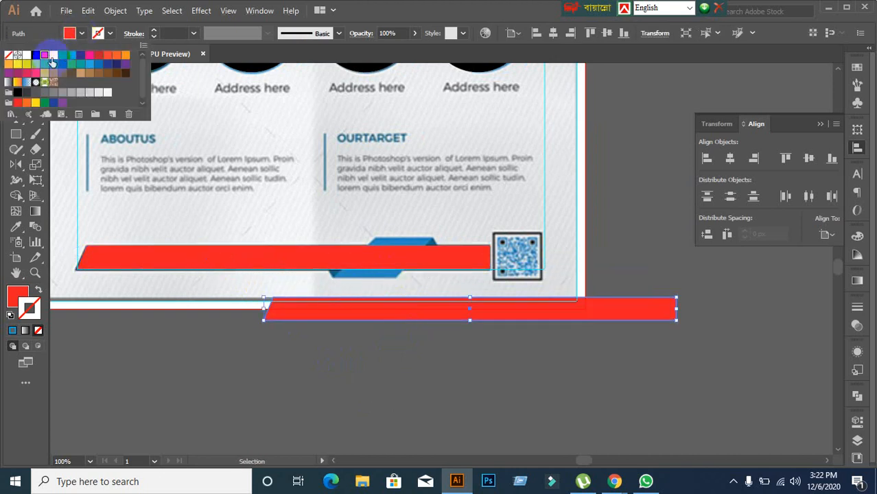
{"action": "left_click", "coordinate": [52, 55]}
{"action": "left_click", "coordinate": [317, 348]}
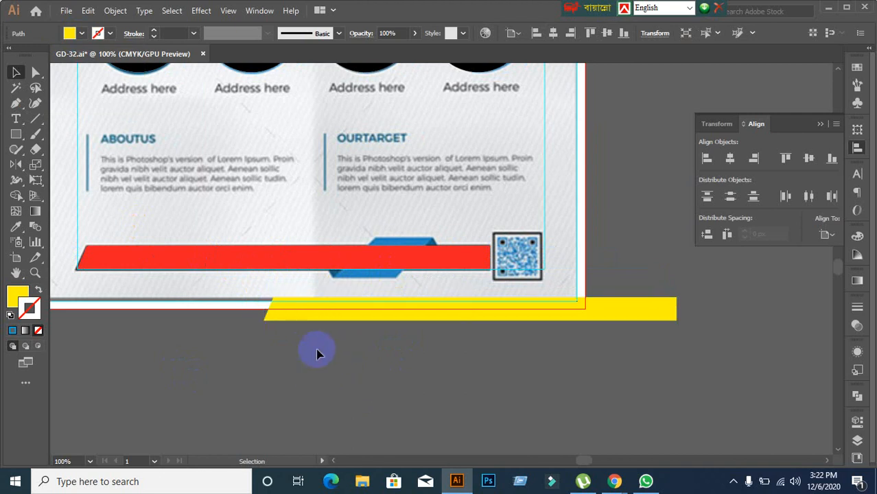
{"action": "left_click_drag", "start_coordinate": [328, 308], "coordinate": [365, 386]}
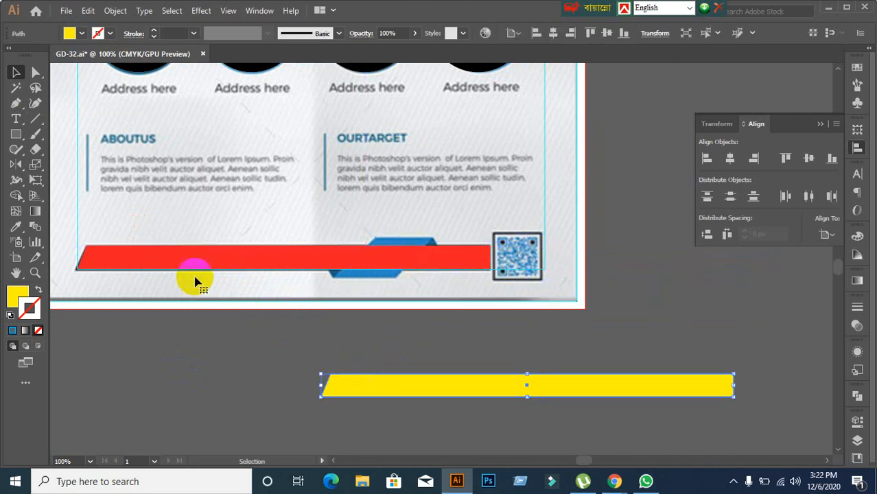
Step: Undo a trial move of the red bar, then delete the yellow copy
{"action": "left_click_drag", "start_coordinate": [195, 282], "coordinate": [195, 404]}
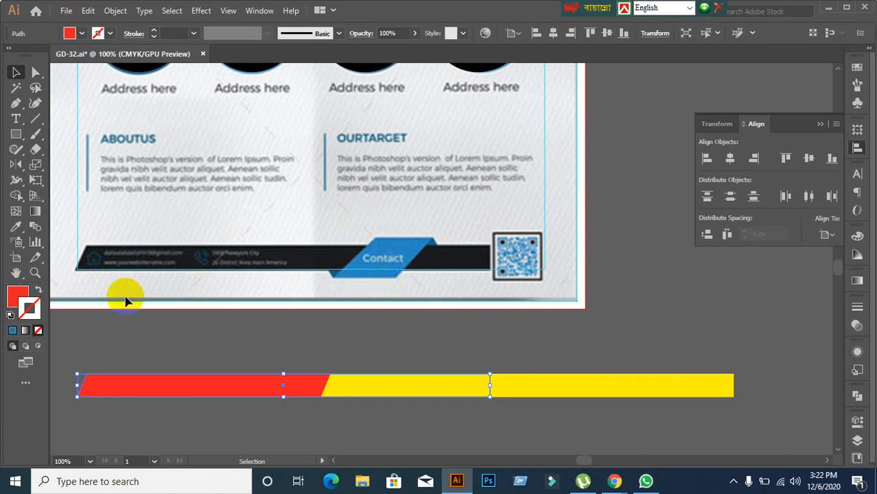
{"action": "left_click", "coordinate": [170, 340]}
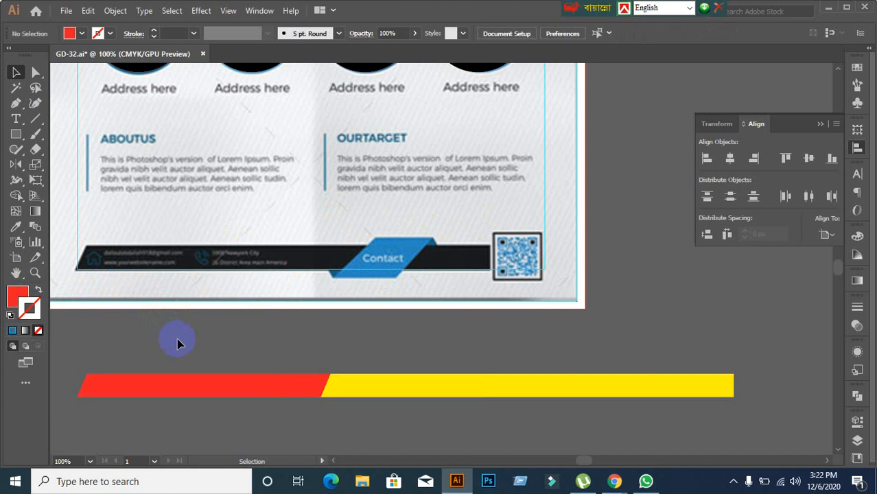
{"action": "key", "text": "ctrl+z"}
{"action": "left_click", "coordinate": [255, 367]}
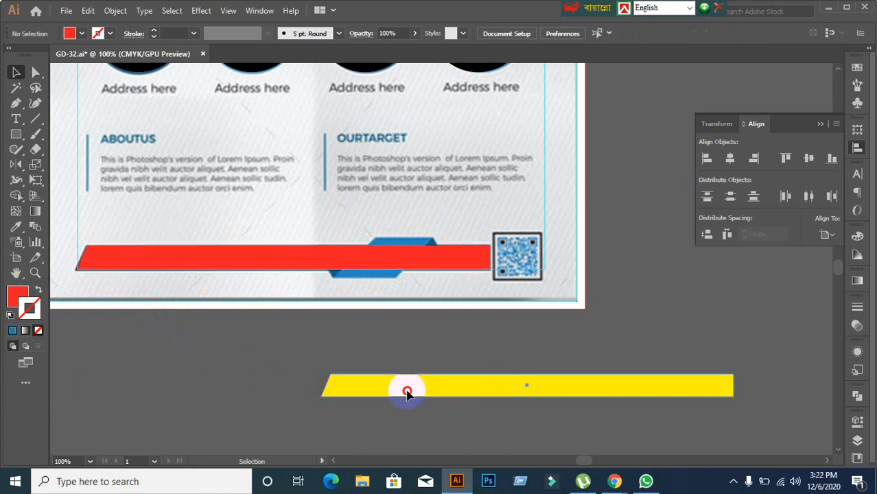
{"action": "left_click", "coordinate": [405, 388]}
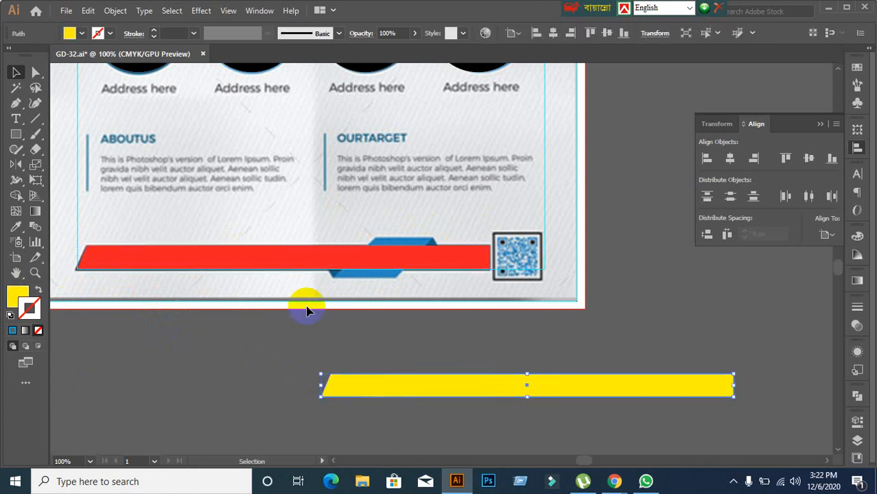
{"action": "key", "text": "Delete"}
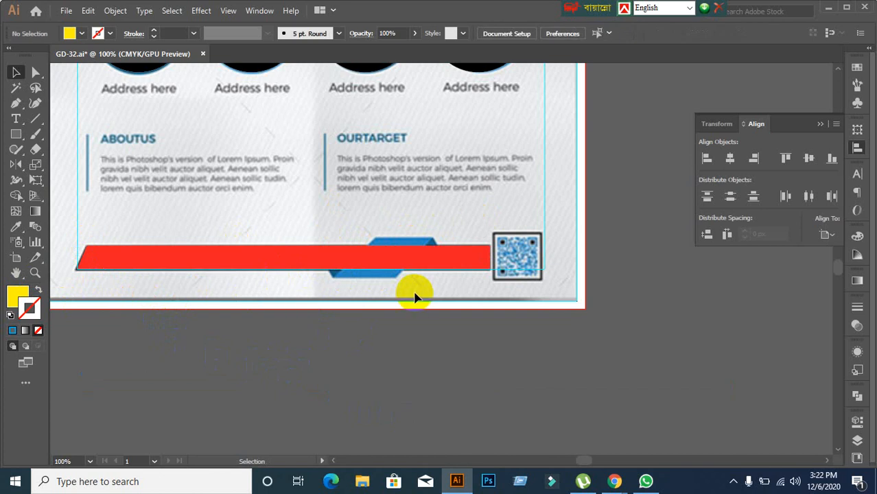
{"action": "scroll", "coordinate": [432, 286], "scroll_direction": "up", "scroll_amount": 1}
{"action": "left_click_drag", "start_coordinate": [377, 275], "coordinate": [421, 293]}
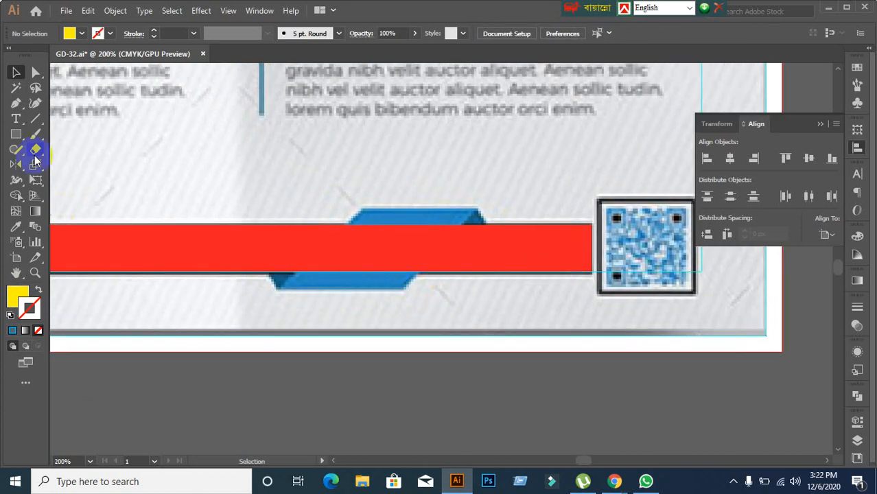
Step: Draw a yellow rectangle over the blue fold, replacing a first discarded attempt
{"action": "left_click", "coordinate": [16, 133]}
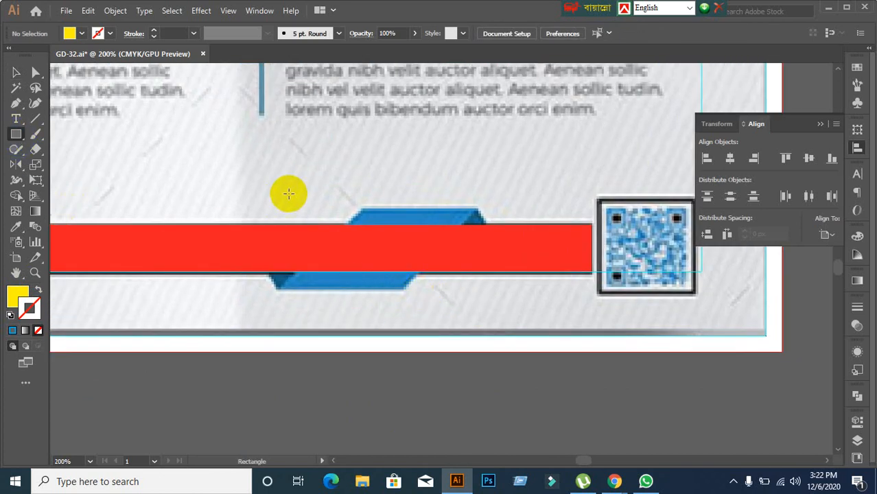
{"action": "mouse_move", "coordinate": [288, 206]}
{"action": "left_mouse_down"}
{"action": "mouse_move", "coordinate": [338, 260]}
{"action": "mouse_move", "coordinate": [392, 293]}
{"action": "mouse_move", "coordinate": [382, 289]}
{"action": "mouse_move", "coordinate": [464, 288]}
{"action": "mouse_move", "coordinate": [487, 297]}
{"action": "mouse_move", "coordinate": [391, 238]}
{"action": "mouse_move", "coordinate": [434, 229]}
{"action": "mouse_move", "coordinate": [478, 272]}
{"action": "mouse_move", "coordinate": [366, 270]}
{"action": "mouse_move", "coordinate": [268, 241]}
{"action": "mouse_move", "coordinate": [354, 234]}
{"action": "left_mouse_up"}
{"action": "key", "text": "Delete"}
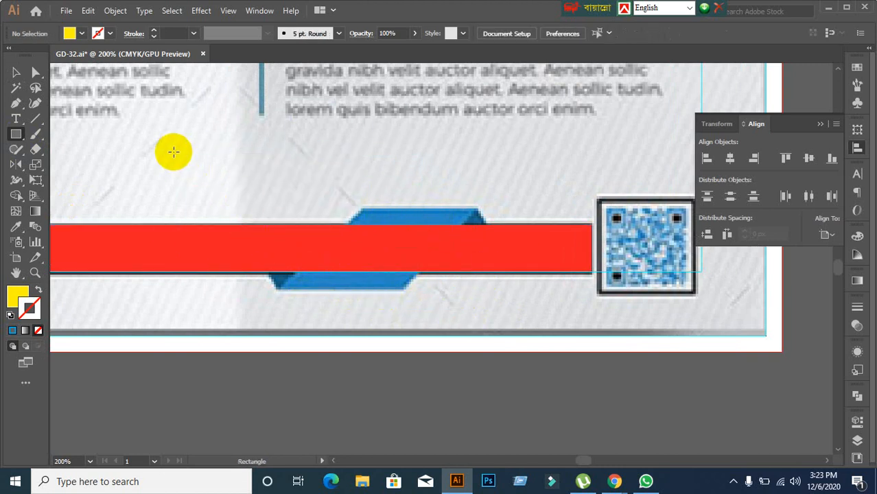
{"action": "mouse_move", "coordinate": [179, 143]}
{"action": "left_mouse_down"}
{"action": "mouse_move", "coordinate": [325, 222]}
{"action": "mouse_move", "coordinate": [399, 194]}
{"action": "mouse_move", "coordinate": [407, 230]}
{"action": "mouse_move", "coordinate": [497, 303]}
{"action": "mouse_move", "coordinate": [511, 290]}
{"action": "mouse_move", "coordinate": [463, 287]}
{"action": "mouse_move", "coordinate": [477, 290]}
{"action": "left_mouse_up"}
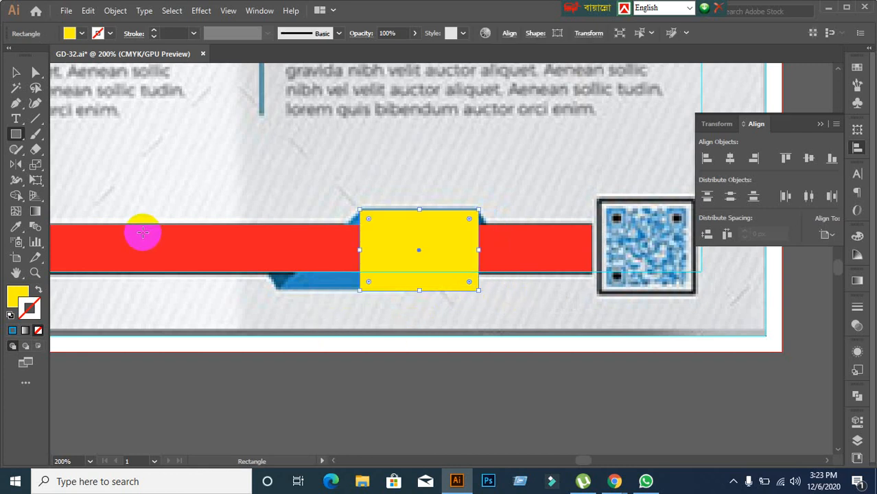
{"action": "left_click", "coordinate": [16, 72]}
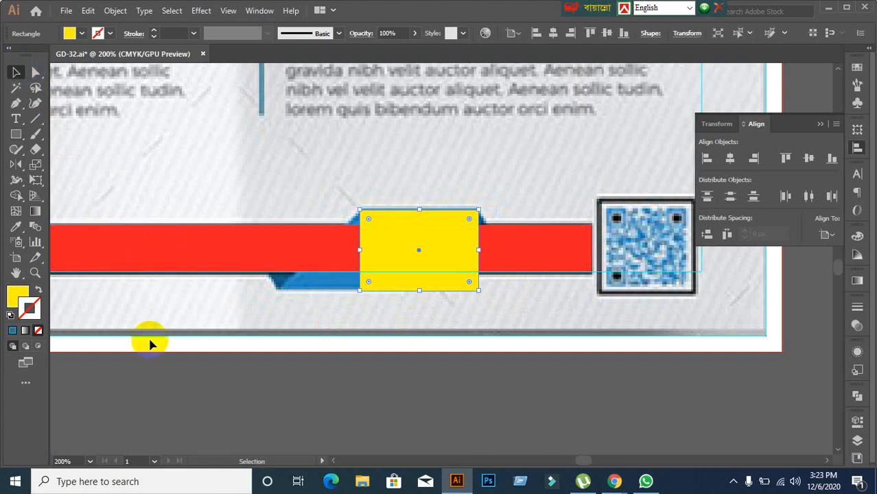
{"action": "left_click", "coordinate": [160, 378]}
{"action": "left_click", "coordinate": [378, 264]}
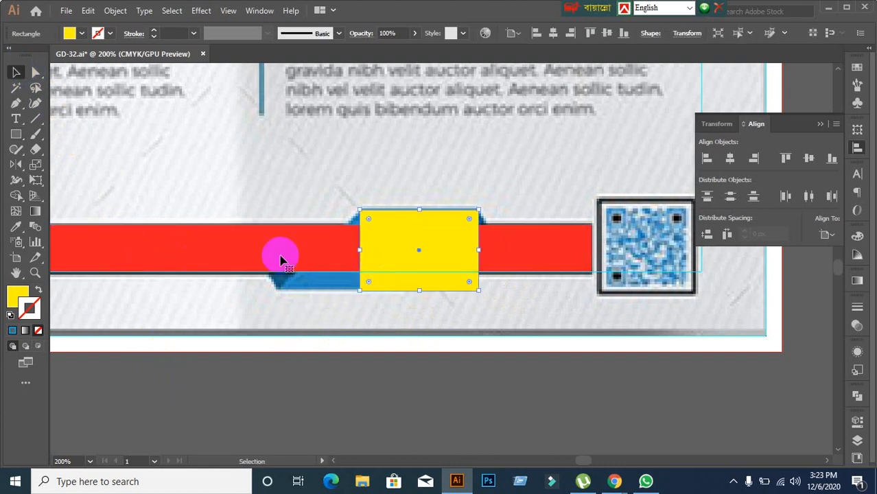
Step: Move the yellow rectangle onto the pasteboard, then back up onto the red bar over the fold
{"action": "left_click_drag", "start_coordinate": [34, 78], "coordinate": [69, 75]}
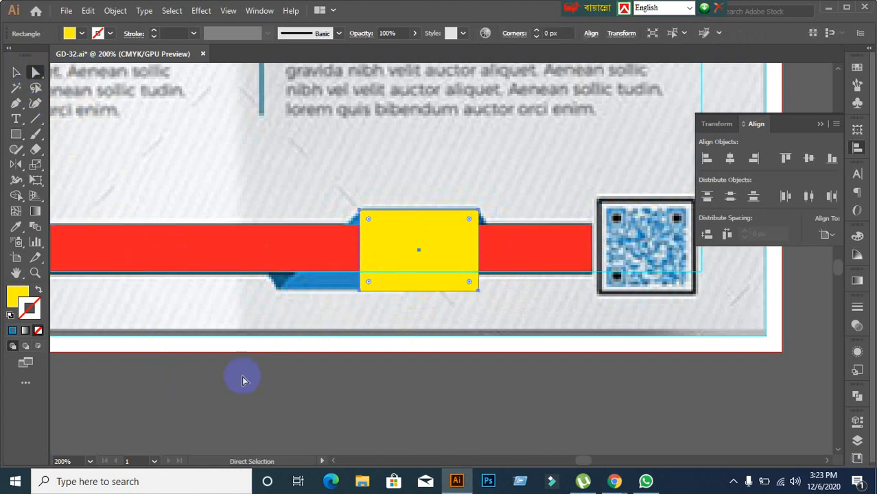
{"action": "left_click", "coordinate": [243, 378]}
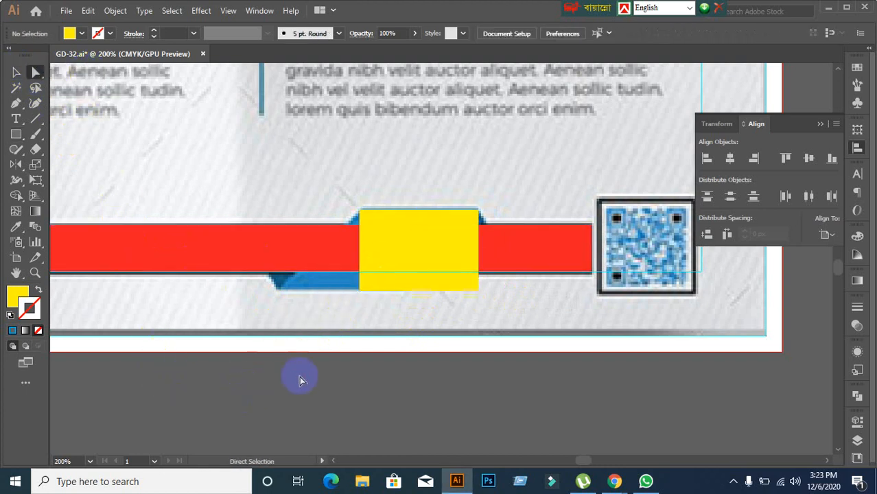
{"action": "left_click", "coordinate": [360, 290]}
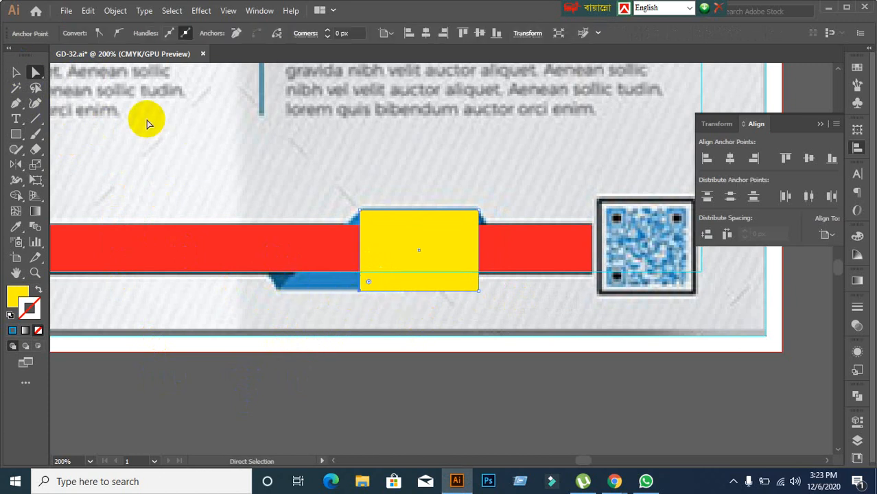
{"action": "left_click", "coordinate": [15, 73]}
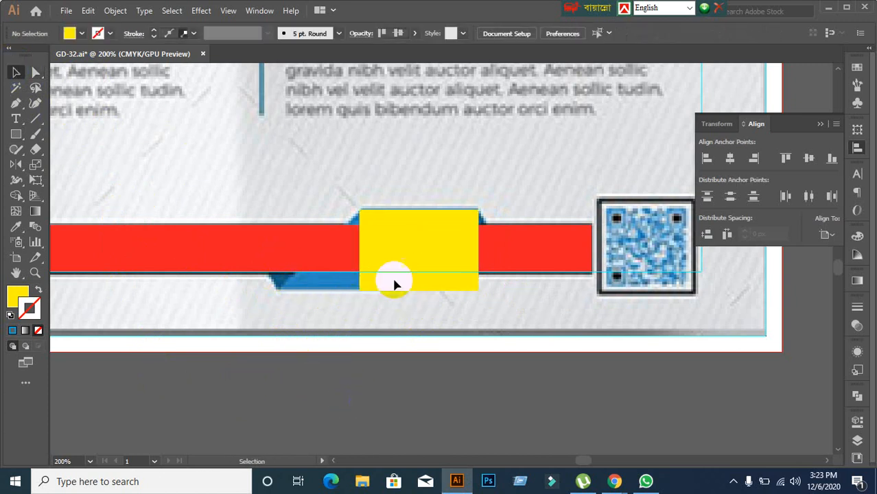
{"action": "left_click_drag", "start_coordinate": [393, 284], "coordinate": [365, 374]}
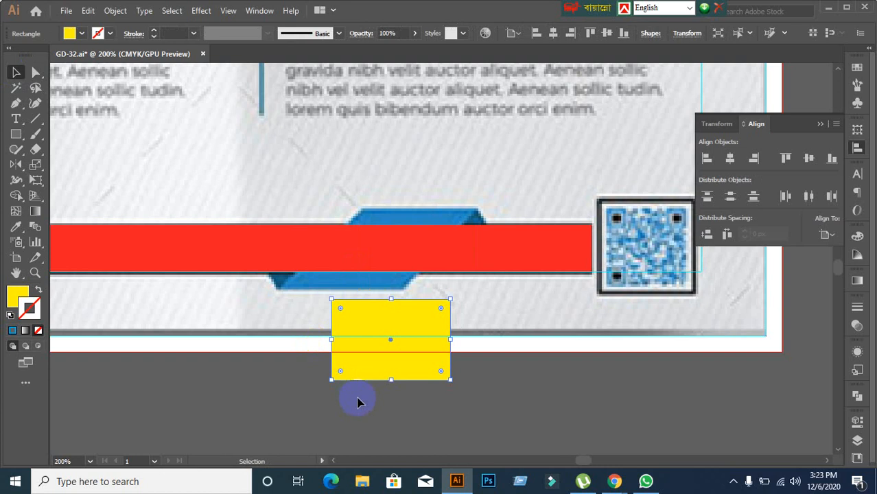
{"action": "scroll", "coordinate": [362, 369], "scroll_direction": "down", "scroll_amount": 3}
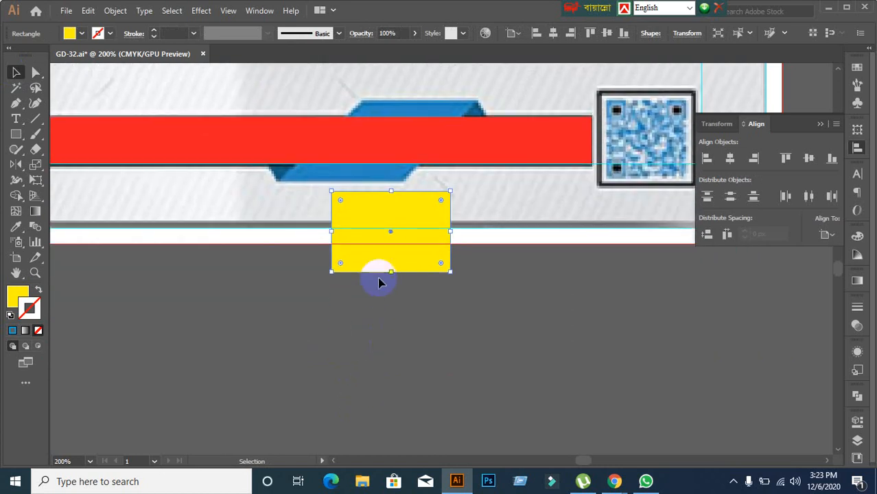
{"action": "left_click_drag", "start_coordinate": [379, 273], "coordinate": [355, 345]}
{"action": "left_click", "coordinate": [519, 356]}
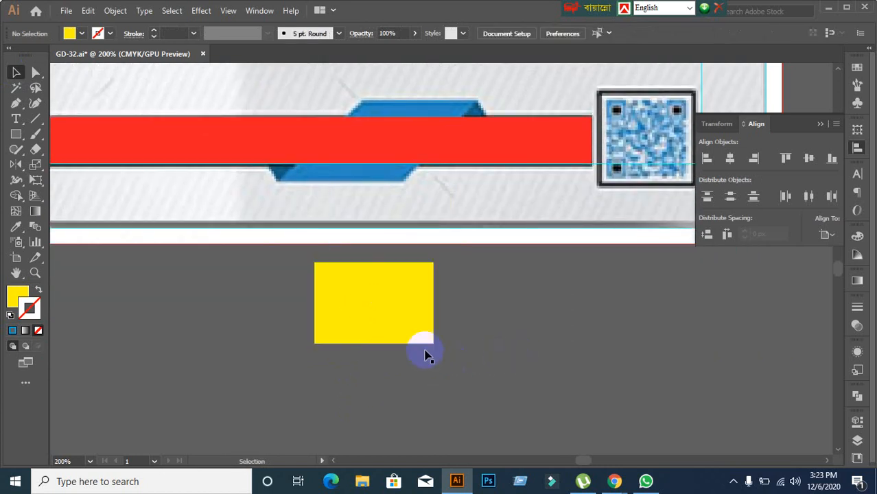
{"action": "left_click_drag", "start_coordinate": [384, 319], "coordinate": [430, 172]}
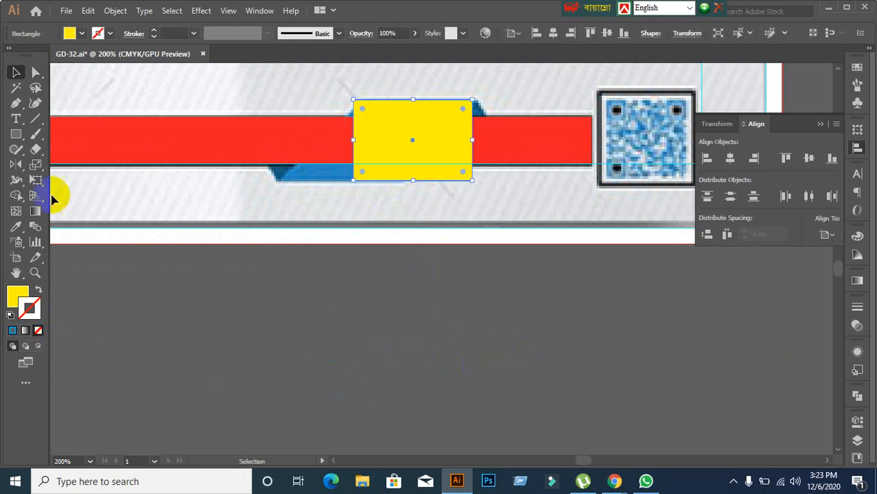
{"action": "left_click", "coordinate": [40, 76]}
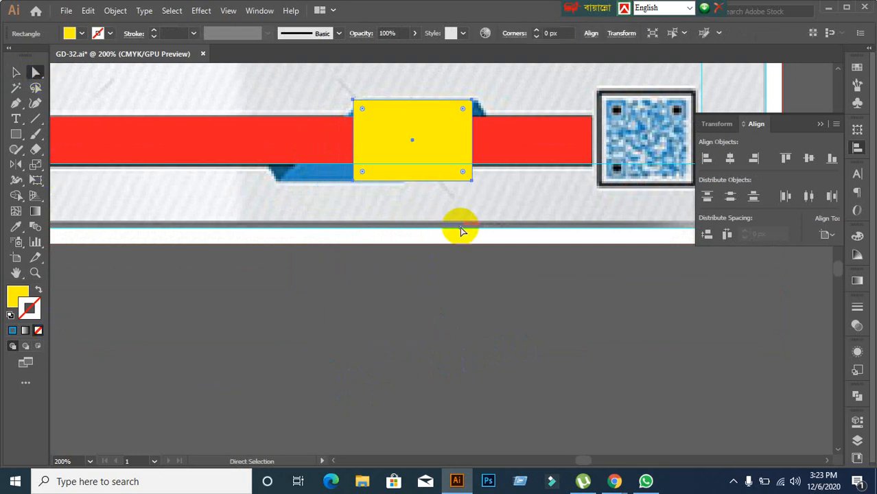
Step: Nudge the yellow rectangle's two bottom anchors left three times to match the fold's slant
{"action": "left_click", "coordinate": [353, 180]}
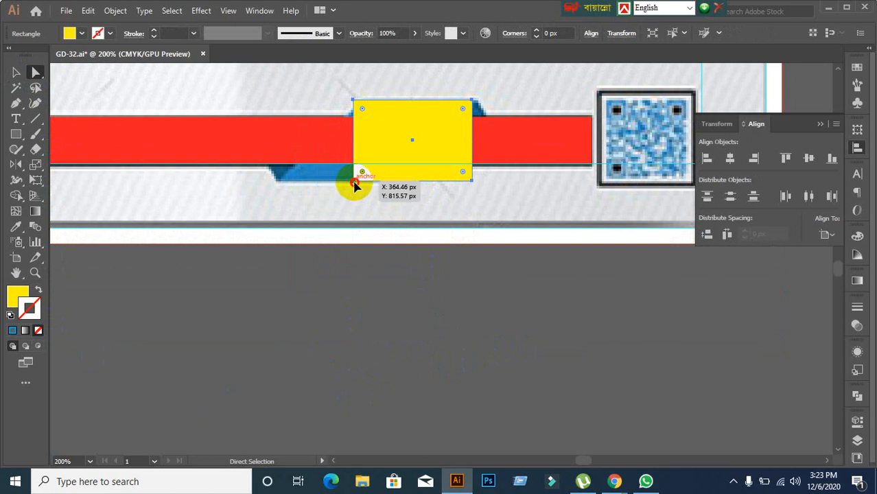
{"action": "left_click", "coordinate": [472, 180], "text": "shift"}
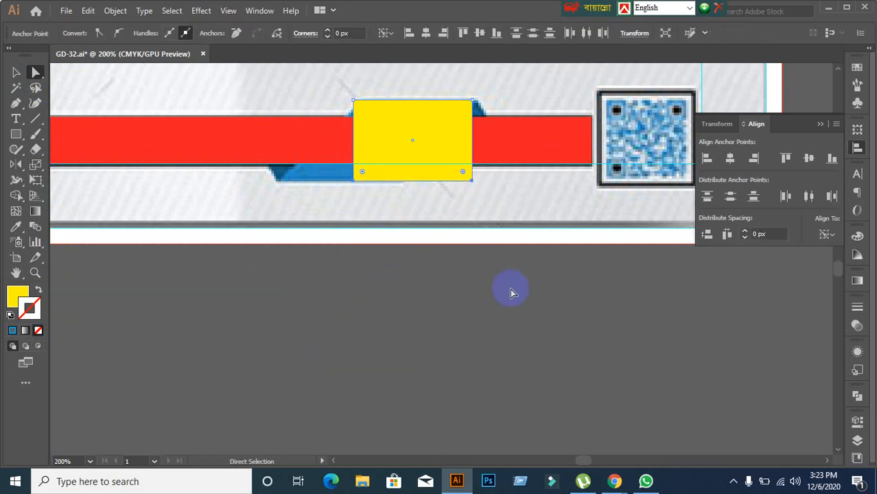
{"action": "key", "text": "Left"}
{"action": "key", "text": "Left"}
{"action": "key", "text": "Left"}
{"action": "key", "text": "Left"}
{"action": "key", "text": "Left"}
{"action": "key", "text": "Left"}
{"action": "key", "text": "Left"}
{"action": "key", "text": "Left"}
{"action": "key", "text": "Left"}
{"action": "key", "text": "Left"}
{"action": "key", "text": "Left"}
{"action": "key", "text": "Left"}
{"action": "key", "text": "Left"}
{"action": "key", "text": "Left"}
{"action": "key", "text": "Left"}
{"action": "key", "text": "Left"}
{"action": "key", "text": "Left"}
{"action": "key", "text": "Left"}
{"action": "key", "text": "Left"}
{"action": "key", "text": "Left"}
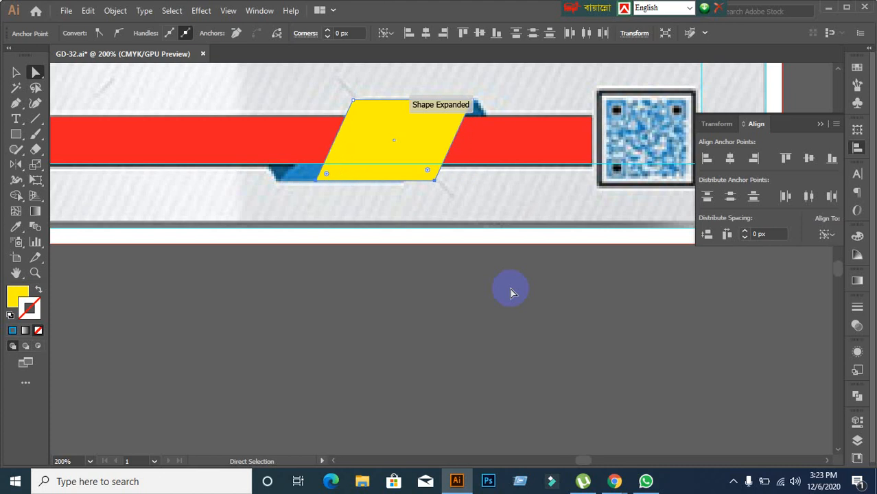
{"action": "key", "text": "Left"}
{"action": "key", "text": "Left"}
{"action": "key", "text": "Left"}
{"action": "key", "text": "Left"}
{"action": "key", "text": "Left"}
{"action": "key", "text": "Left"}
{"action": "key", "text": "Left"}
{"action": "key", "text": "Left"}
{"action": "key", "text": "Left"}
{"action": "key", "text": "Left"}
{"action": "key", "text": "Left"}
{"action": "key", "text": "Left"}
{"action": "key", "text": "Left"}
{"action": "key", "text": "Left"}
{"action": "key", "text": "Left"}
{"action": "key", "text": "Left"}
{"action": "key", "text": "Left"}
{"action": "key", "text": "Left"}
{"action": "key", "text": "Left"}
{"action": "key", "text": "Left"}
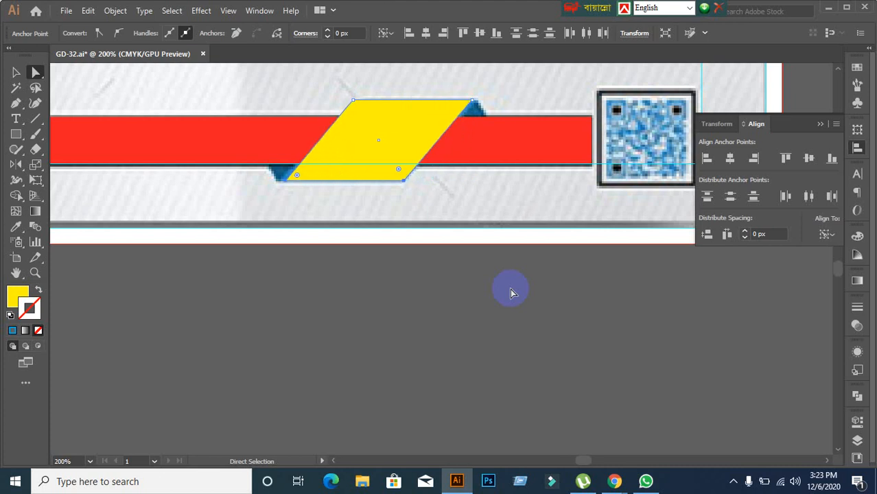
{"action": "key", "text": "Left"}
{"action": "key", "text": "Left"}
{"action": "key", "text": "Left"}
{"action": "key", "text": "Left"}
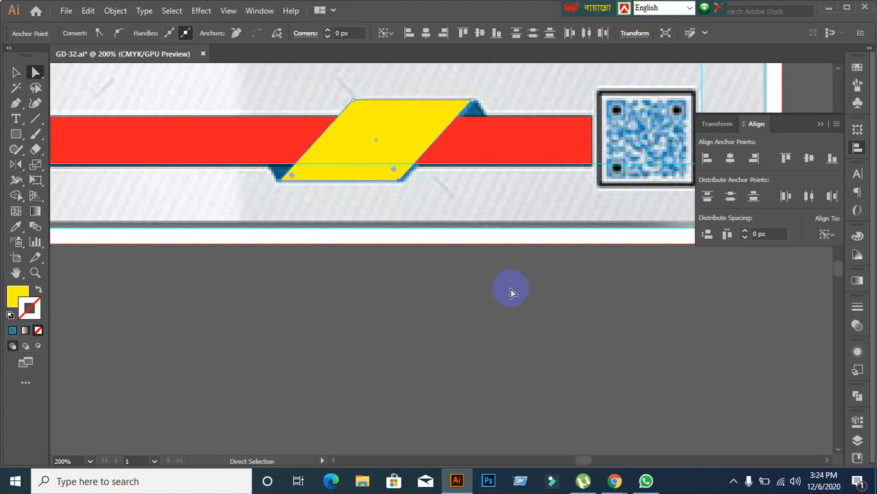
{"action": "left_click", "coordinate": [15, 72]}
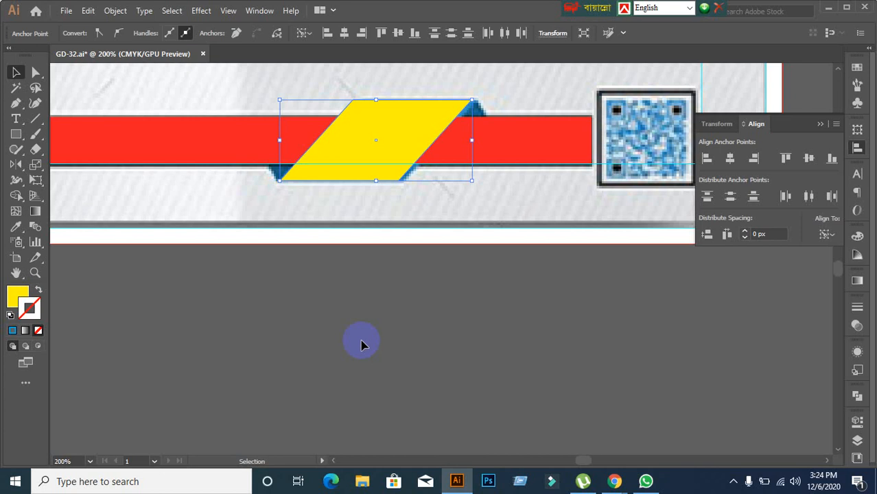
{"action": "left_click", "coordinate": [361, 345]}
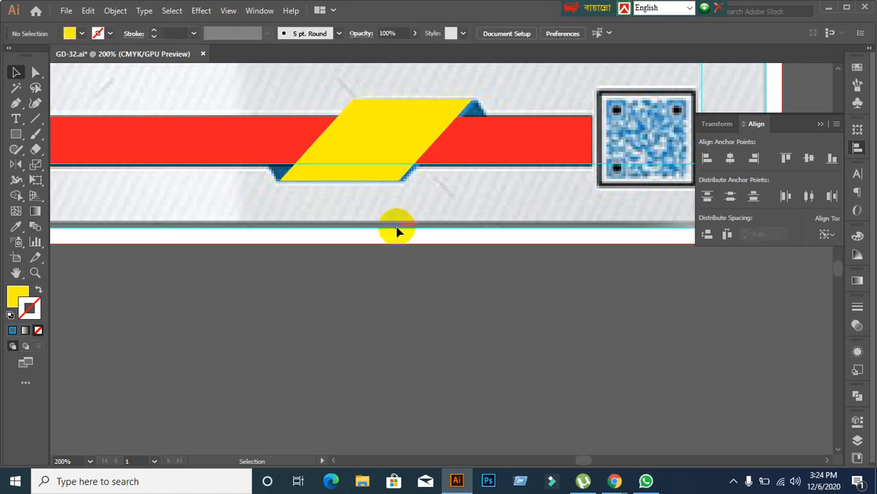
{"action": "left_click", "coordinate": [391, 168]}
{"action": "left_click", "coordinate": [162, 149], "text": "shift"}
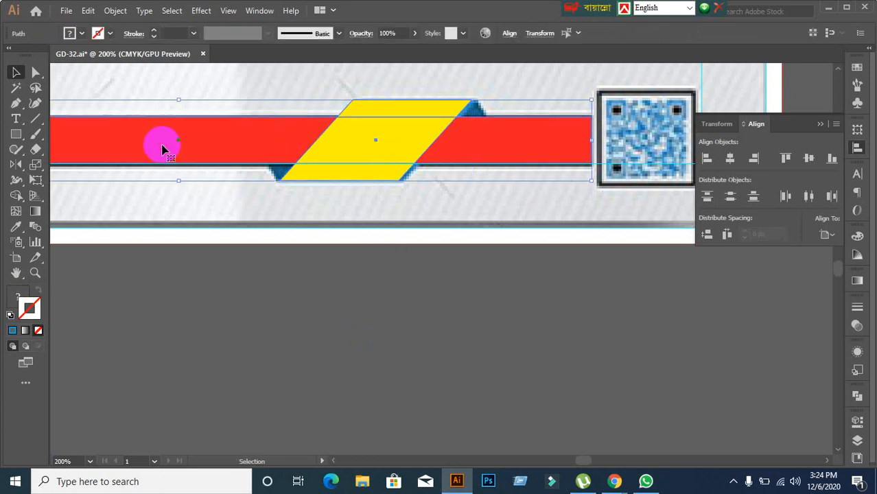
{"action": "left_click", "coordinate": [562, 319]}
{"action": "scroll", "coordinate": [293, 176], "scroll_direction": "up", "scroll_amount": 2}
{"action": "scroll", "coordinate": [315, 265], "scroll_direction": "down", "scroll_amount": 2}
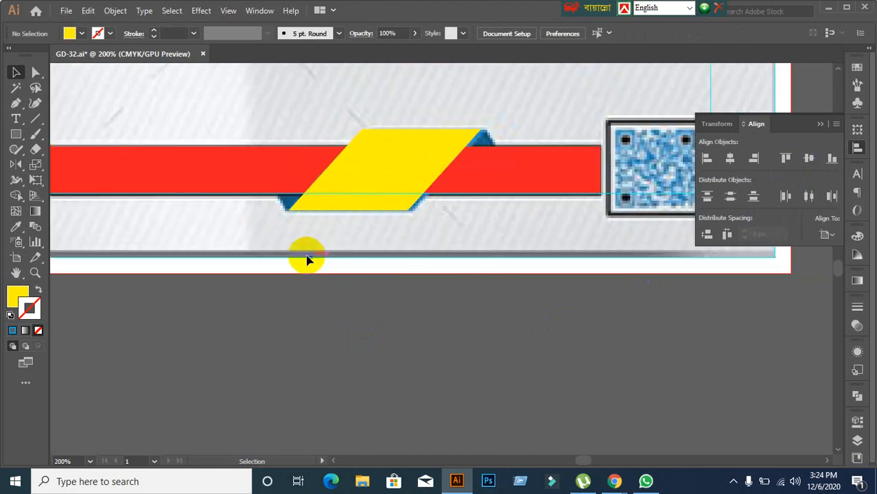
{"action": "left_click_drag", "start_coordinate": [307, 258], "coordinate": [320, 316]}
{"action": "scroll", "coordinate": [319, 290], "scroll_direction": "up", "scroll_amount": 2}
{"action": "left_click", "coordinate": [419, 250]}
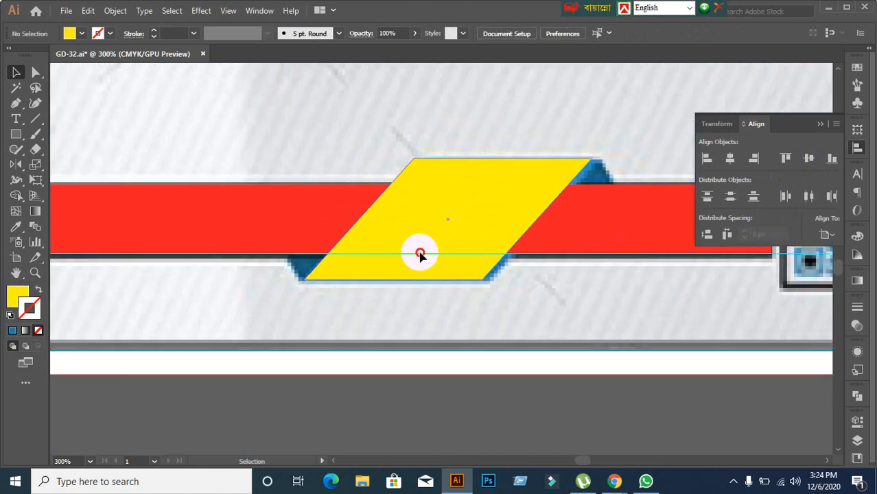
{"action": "right_click", "coordinate": [412, 236]}
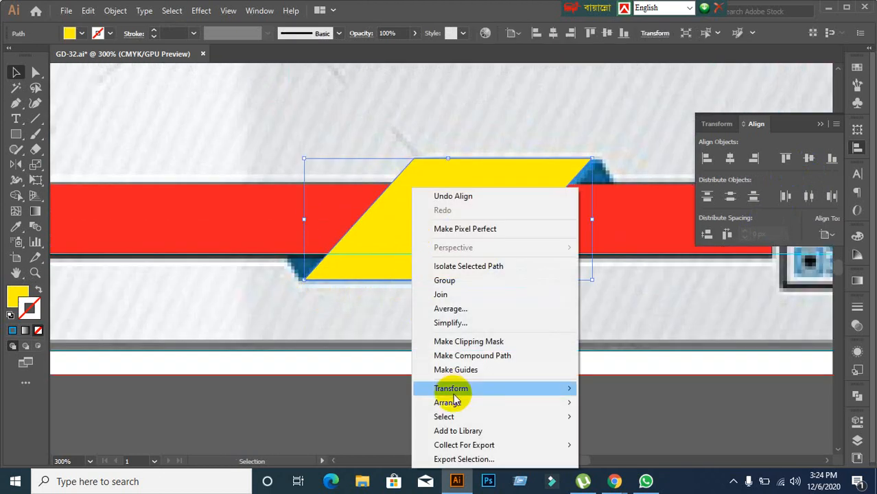
{"action": "mouse_move", "coordinate": [456, 402]}
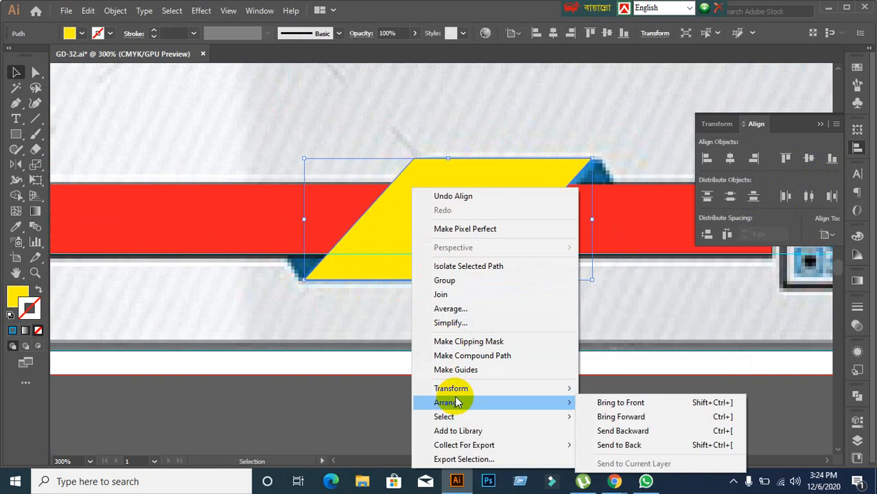
{"action": "left_click", "coordinate": [613, 430]}
{"action": "left_click", "coordinate": [494, 377]}
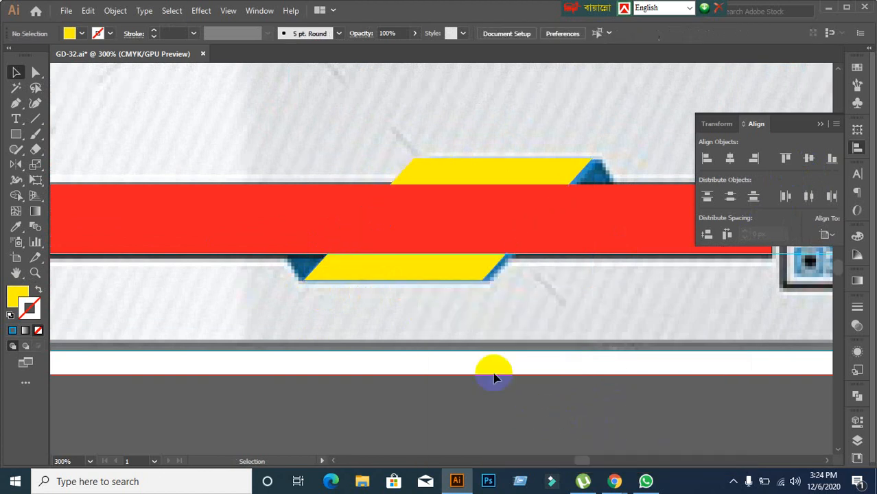
{"action": "left_click", "coordinate": [455, 274]}
{"action": "left_click", "coordinate": [602, 246], "text": "shift"}
{"action": "key", "text": "Delete"}
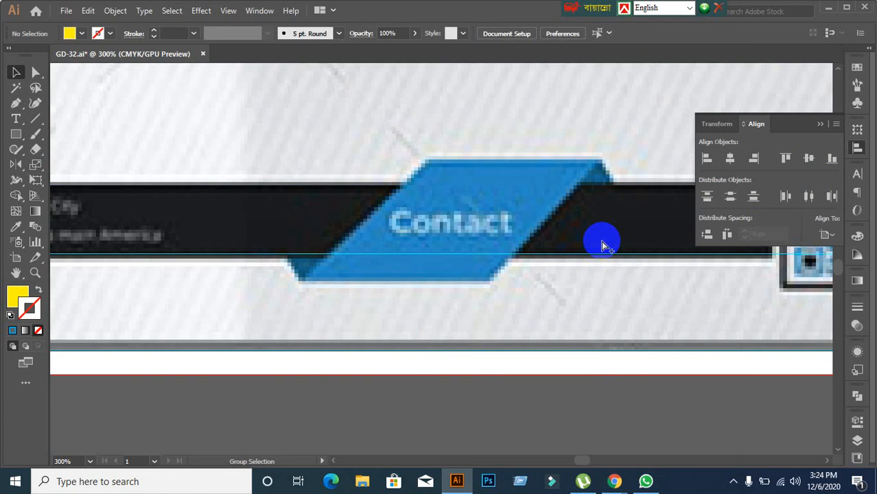
{"action": "key", "text": "ctrl+z"}
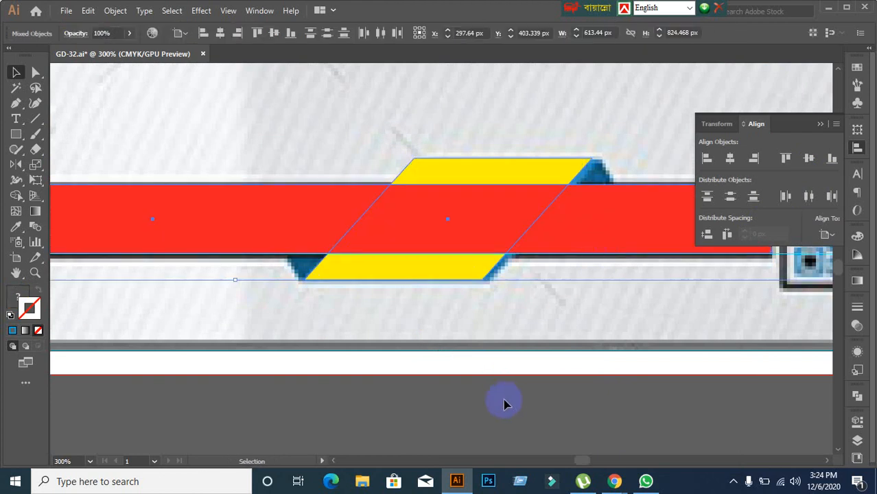
{"action": "left_click", "coordinate": [499, 368]}
{"action": "left_click", "coordinate": [401, 279]}
{"action": "right_click", "coordinate": [401, 280]}
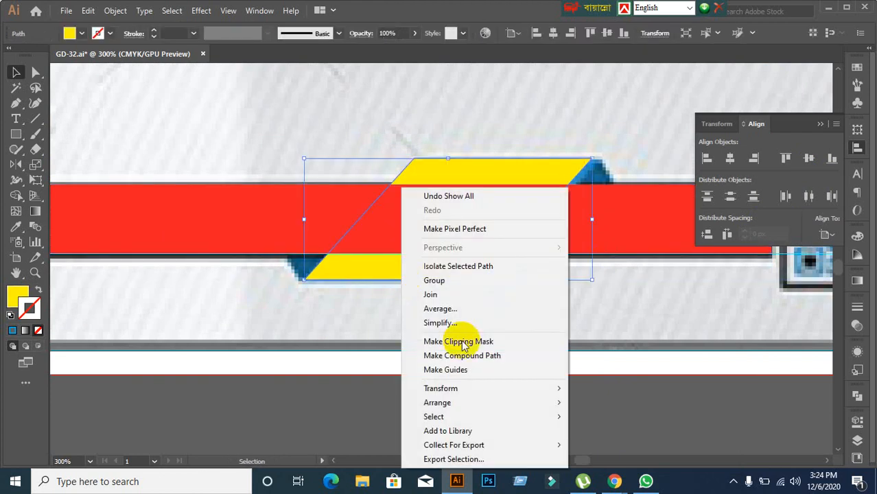
{"action": "mouse_move", "coordinate": [474, 402]}
{"action": "left_click", "coordinate": [603, 402]}
{"action": "left_click", "coordinate": [498, 409]}
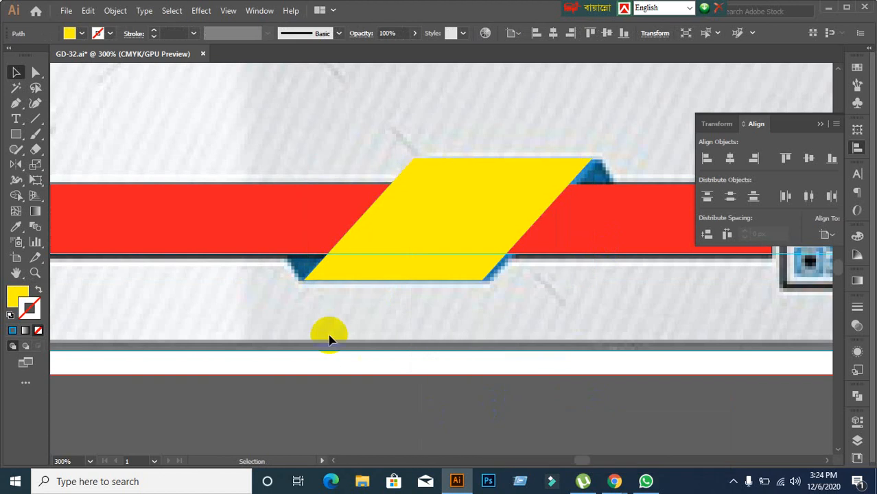
{"action": "left_click_drag", "start_coordinate": [348, 271], "coordinate": [366, 295]}
{"action": "key", "text": "ctrl+z"}
{"action": "left_click", "coordinate": [417, 369]}
{"action": "scroll", "coordinate": [348, 293], "scroll_direction": "up", "scroll_amount": 1}
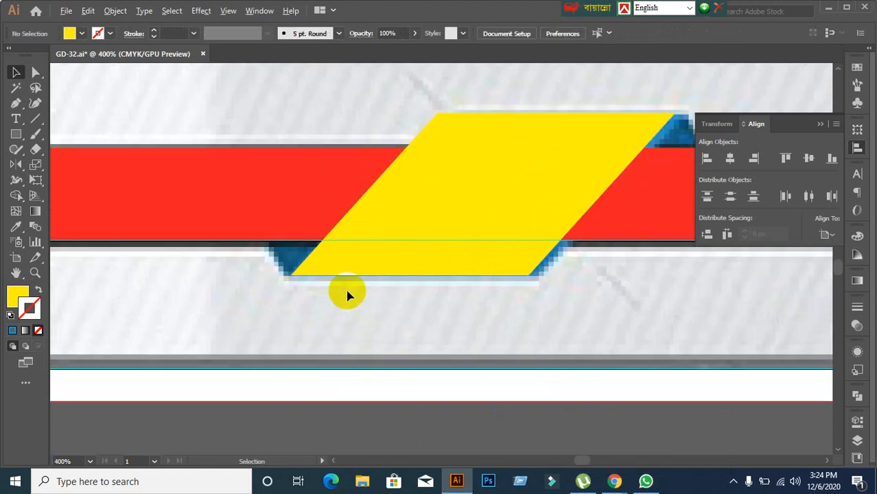
{"action": "left_click", "coordinate": [348, 275]}
{"action": "left_click", "coordinate": [239, 228], "text": "shift"}
{"action": "key", "text": "Delete"}
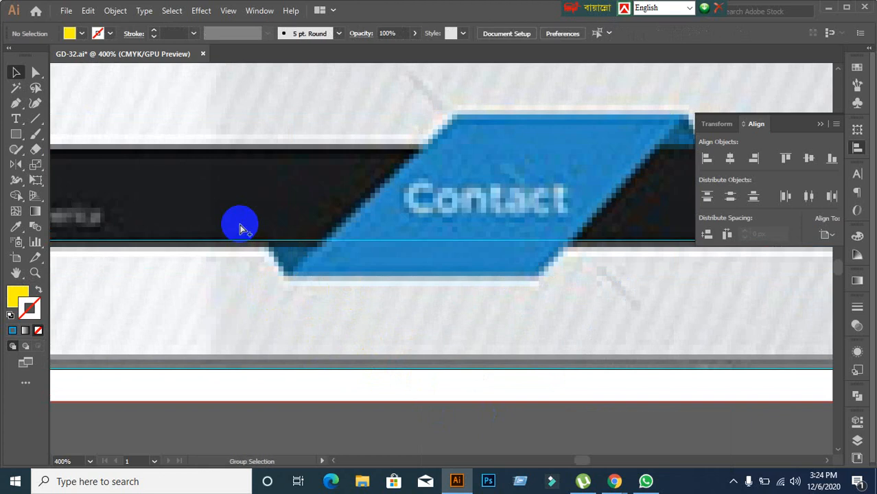
{"action": "key", "text": "ctrl+z"}
{"action": "left_click", "coordinate": [284, 343]}
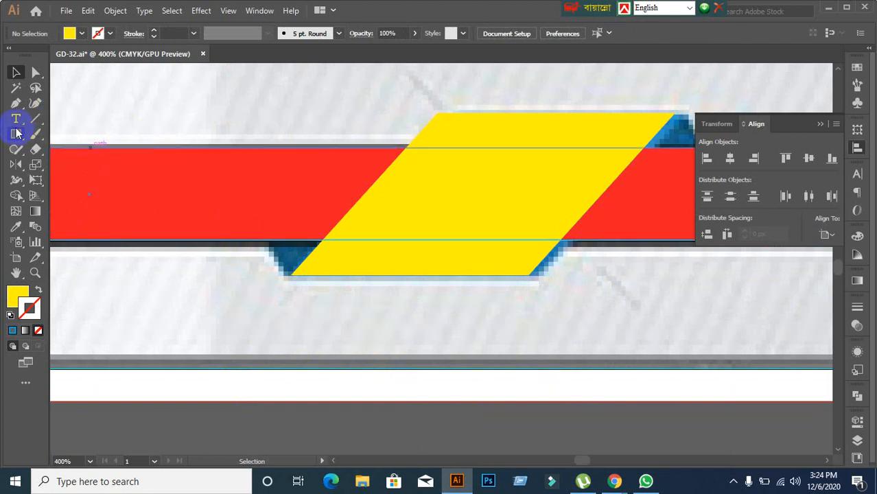
{"action": "left_click_drag", "start_coordinate": [18, 109], "coordinate": [62, 103]}
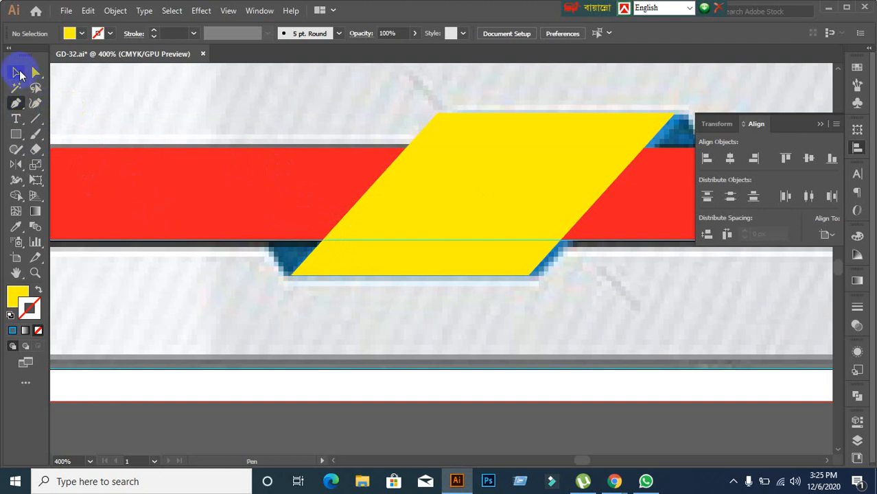
{"action": "left_click", "coordinate": [16, 72]}
{"action": "left_click", "coordinate": [21, 135]}
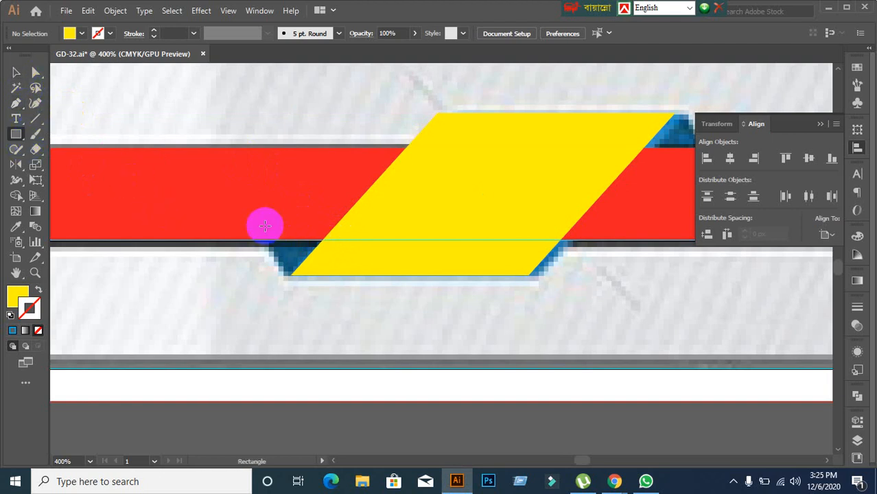
Step: Draw a small blue square at the red bar's lower edge
{"action": "left_click_drag", "start_coordinate": [265, 226], "coordinate": [327, 282]}
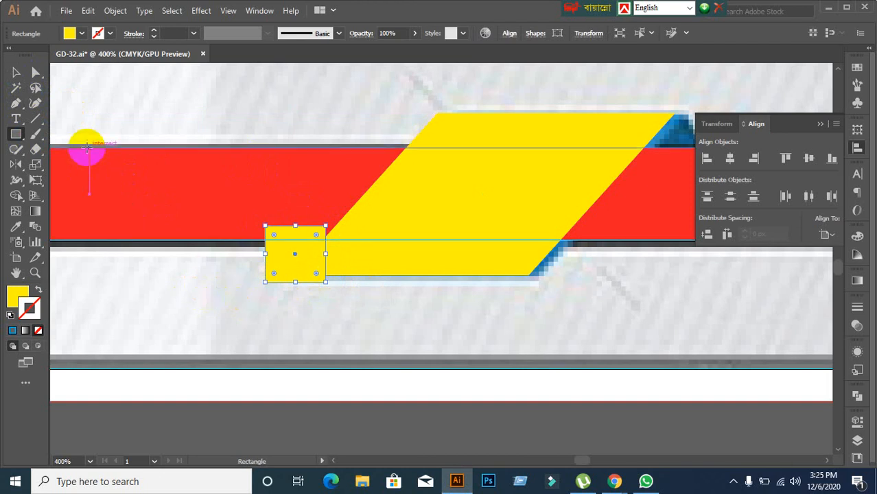
{"action": "left_click", "coordinate": [16, 72]}
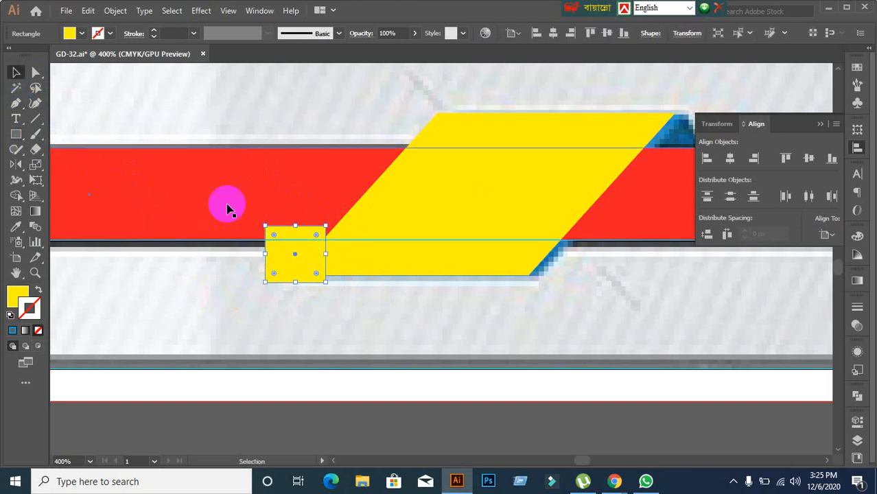
{"action": "left_click", "coordinate": [79, 33]}
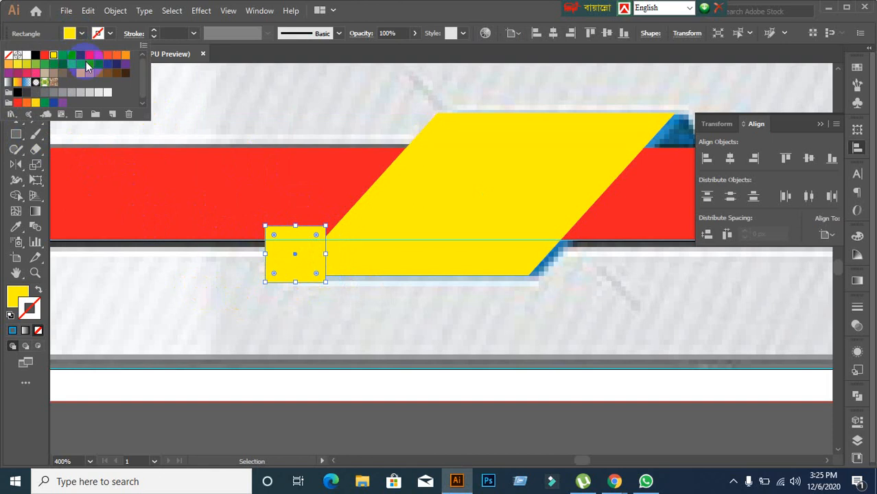
{"action": "left_click", "coordinate": [72, 55]}
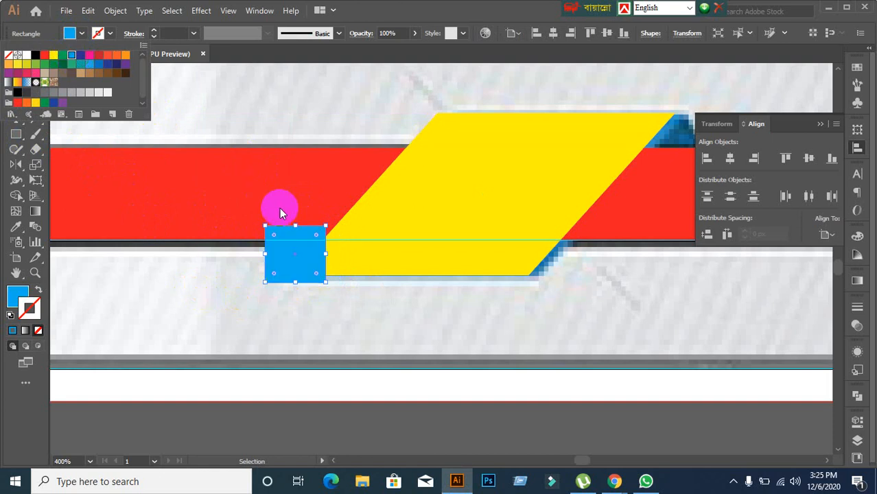
{"action": "left_click", "coordinate": [853, 322]}
Step: Set the blue square's opacity to 50%
{"action": "left_click", "coordinate": [856, 326]}
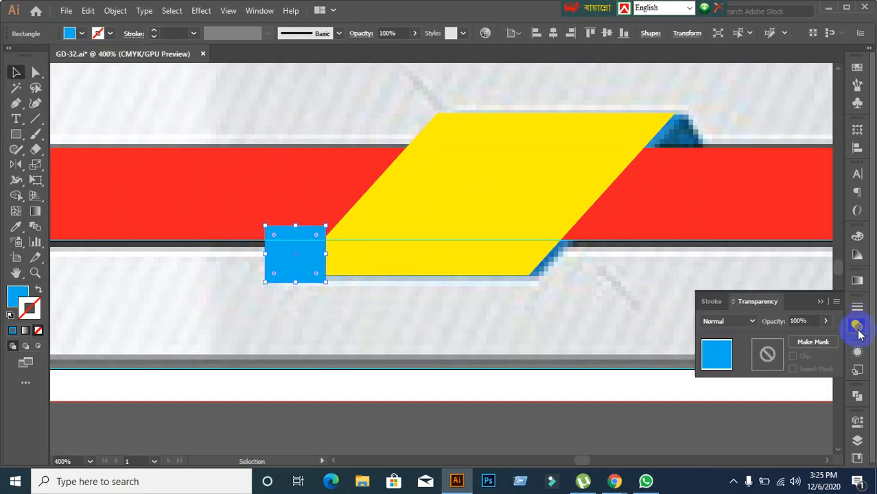
{"action": "left_click", "coordinate": [807, 318]}
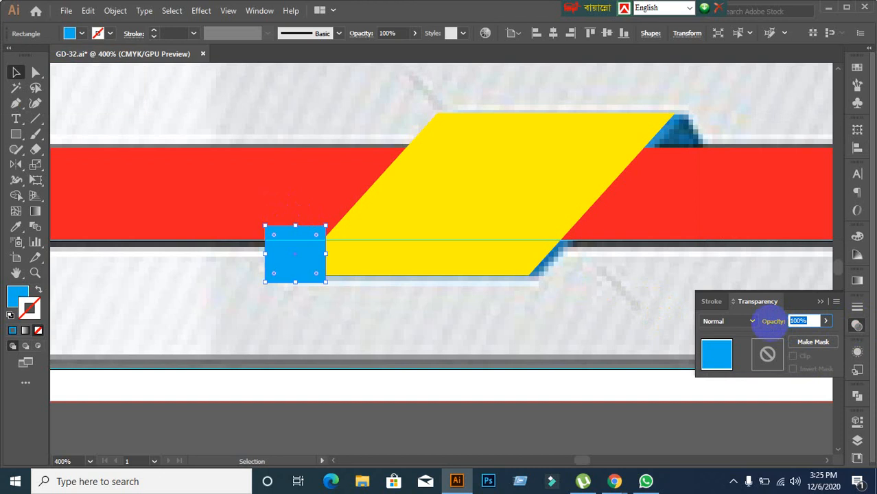
{"action": "key", "text": "Return"}
{"action": "left_click", "coordinate": [402, 372]}
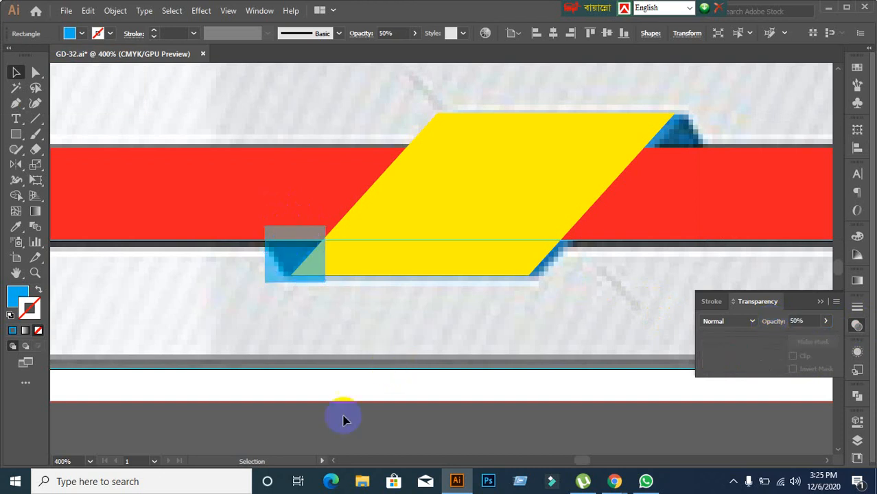
Step: Pull the blue square's bottom-left corner inward
{"action": "left_click", "coordinate": [286, 266]}
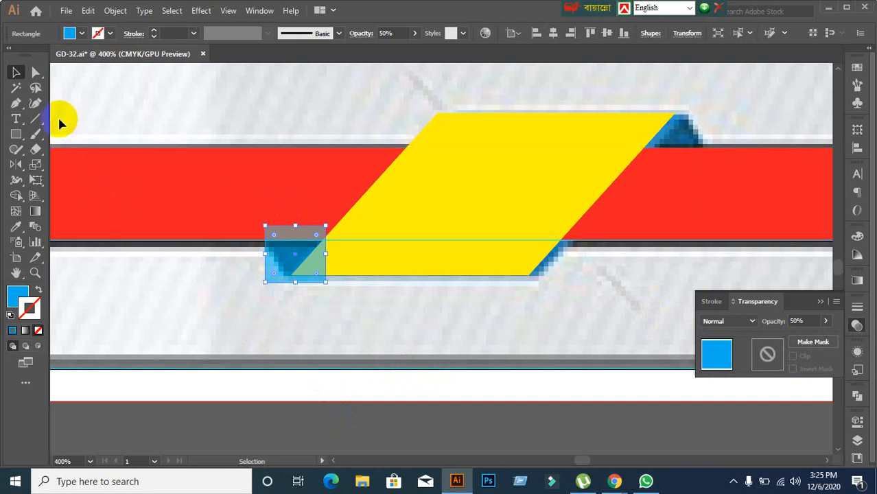
{"action": "left_click_drag", "start_coordinate": [37, 81], "coordinate": [68, 72]}
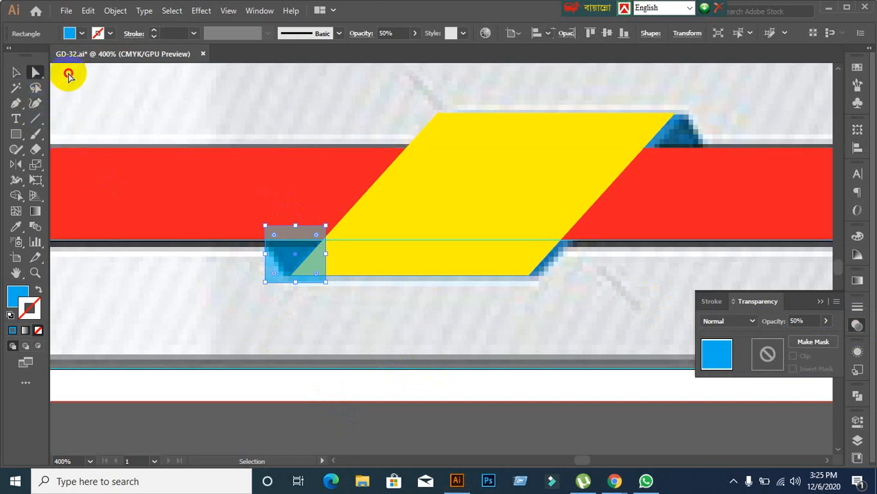
{"action": "left_click_drag", "start_coordinate": [267, 287], "coordinate": [288, 282]}
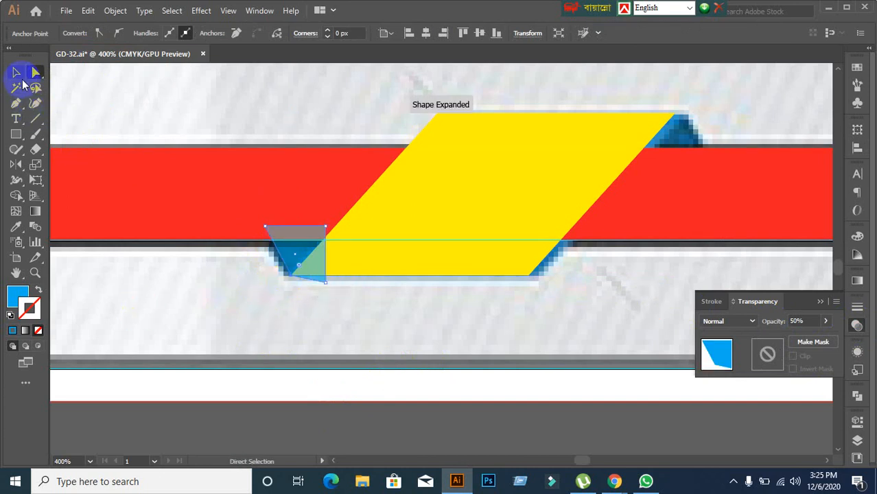
Step: Restore the blue shape's opacity to 100%
{"action": "left_click", "coordinate": [20, 77]}
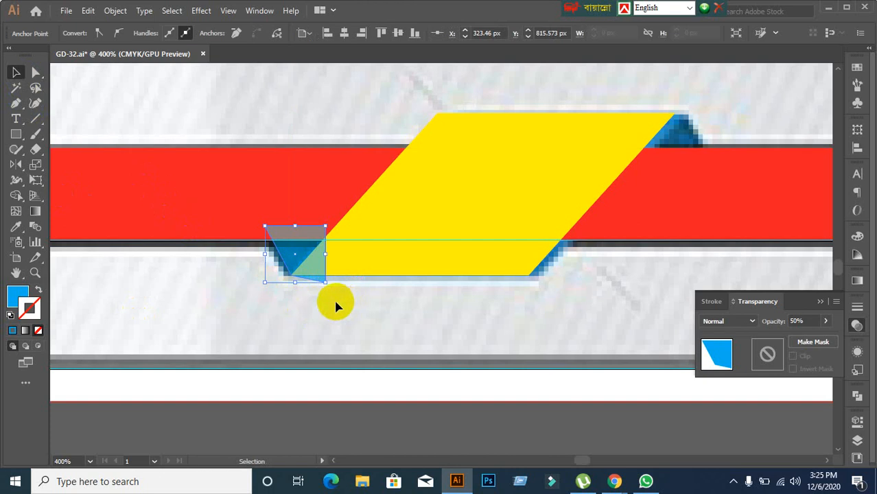
{"action": "left_click", "coordinate": [810, 319]}
{"action": "type", "text": "100"}
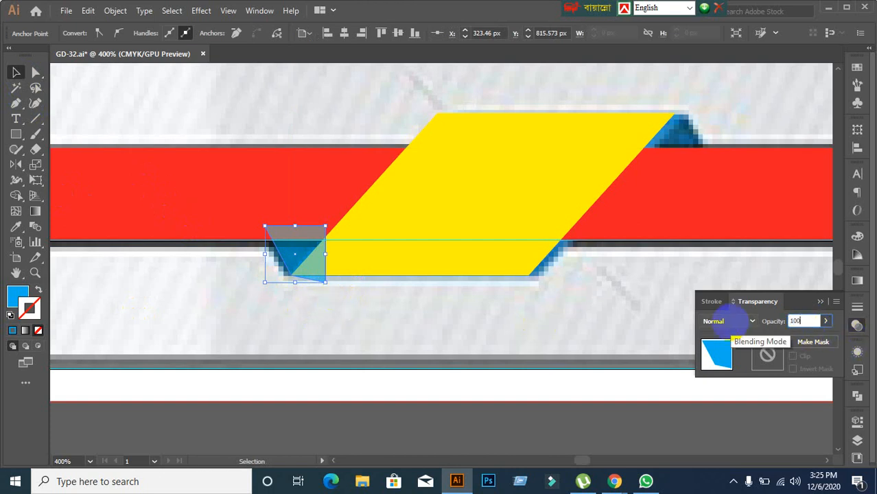
{"action": "key", "text": "Return"}
{"action": "left_click", "coordinate": [314, 270]}
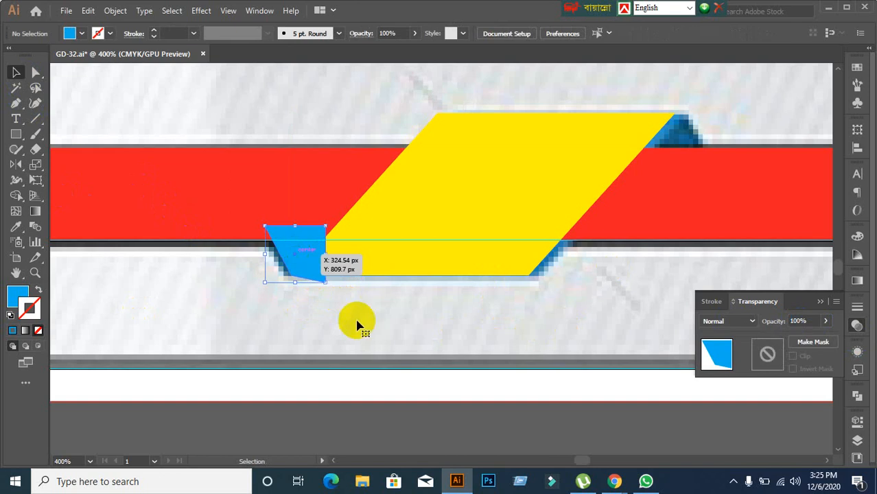
Step: Slant the blue shape by dragging its lower-right anchor up and to the right
{"action": "left_click", "coordinate": [424, 266]}
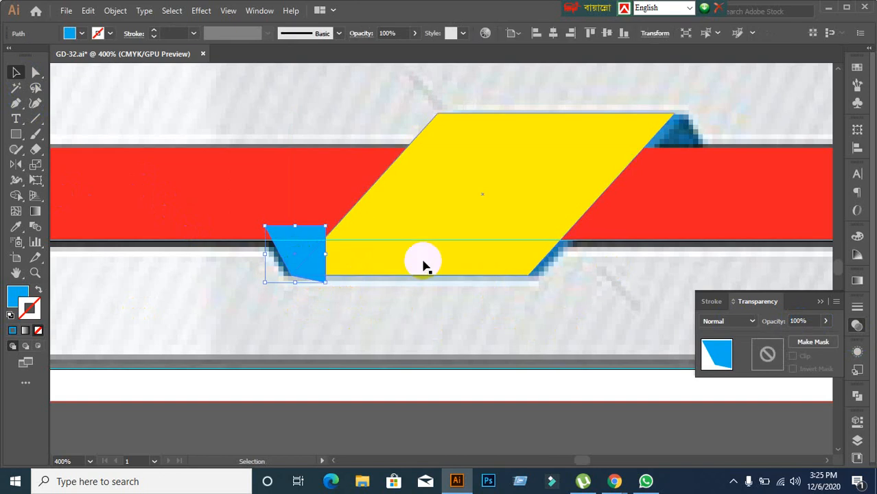
{"action": "left_click", "coordinate": [309, 280]}
{"action": "left_click", "coordinate": [348, 332]}
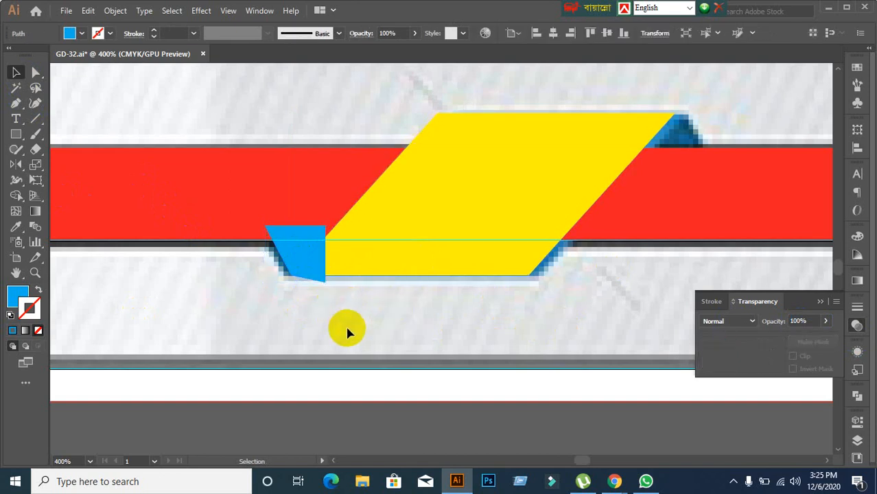
{"action": "left_click", "coordinate": [87, 114]}
{"action": "left_click", "coordinate": [36, 73]}
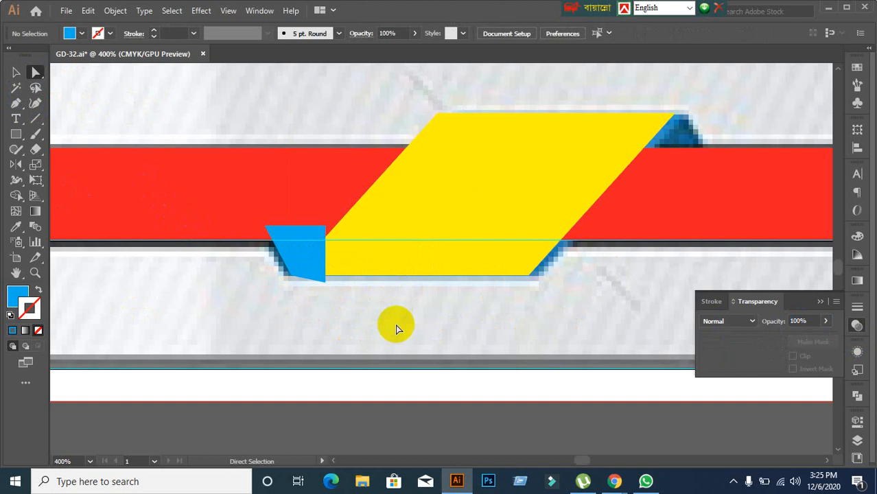
{"action": "left_click", "coordinate": [320, 279]}
{"action": "left_click_drag", "start_coordinate": [328, 286], "coordinate": [349, 265]}
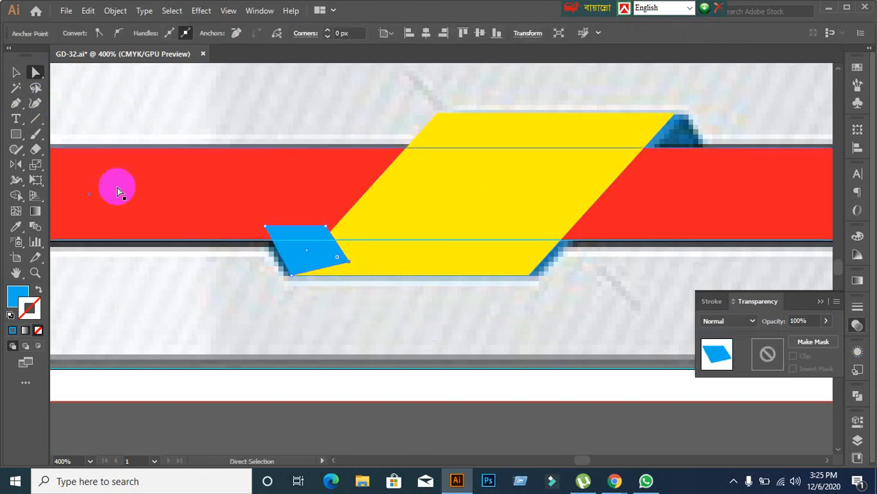
Step: Send the blue shape backward twice so it tucks behind the yellow parallelogram
{"action": "left_click", "coordinate": [16, 72]}
{"action": "right_click", "coordinate": [310, 259]}
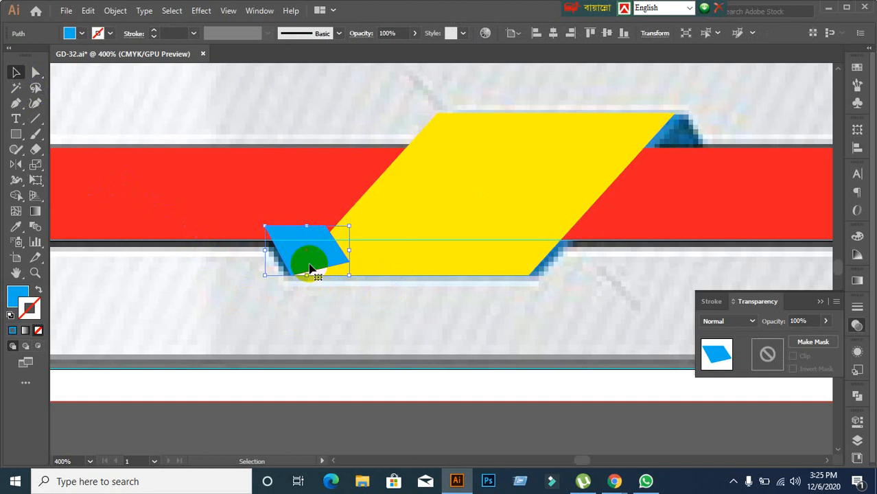
{"action": "mouse_move", "coordinate": [381, 404]}
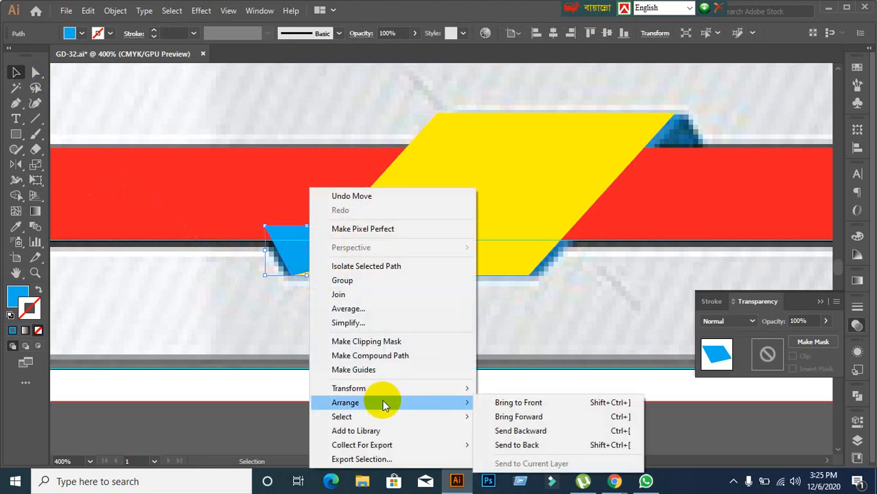
{"action": "left_click", "coordinate": [513, 431]}
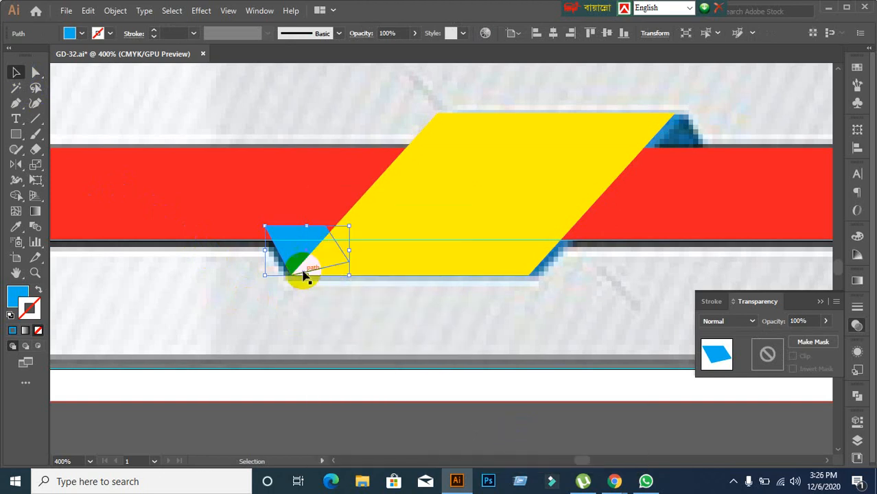
{"action": "right_click", "coordinate": [297, 264]}
{"action": "mouse_move", "coordinate": [346, 390]}
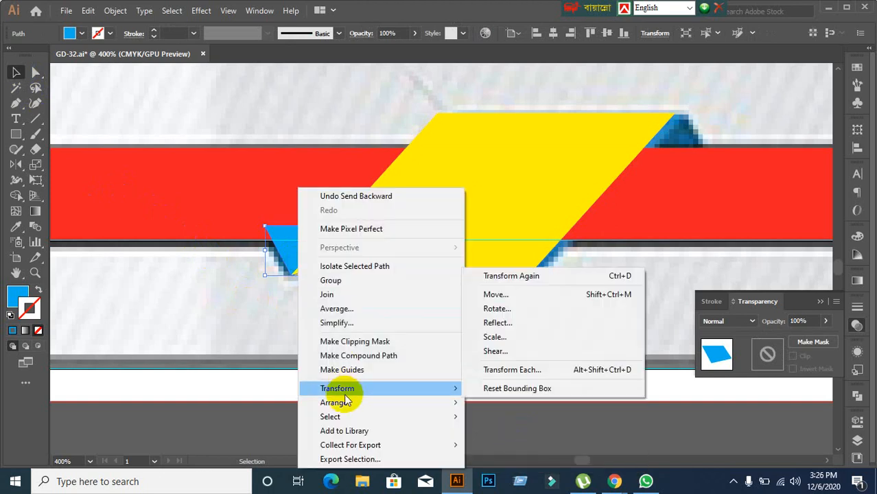
{"action": "left_click", "coordinate": [509, 431]}
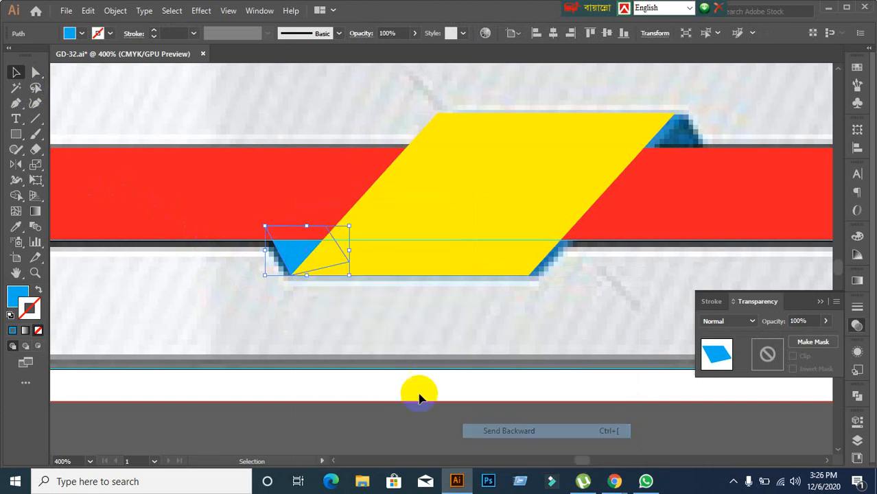
{"action": "left_click", "coordinate": [353, 373]}
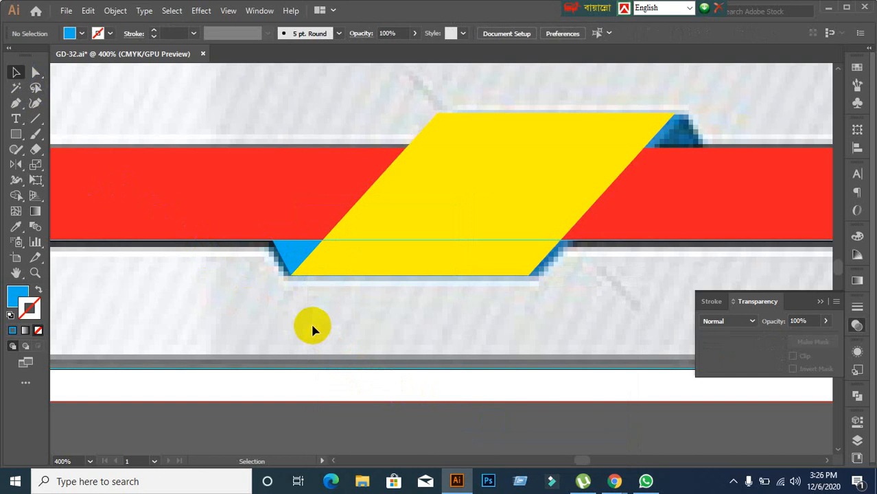
Step: Place a copy of the blue fold above the yellow badge's upper-right end
{"action": "left_click", "coordinate": [289, 248]}
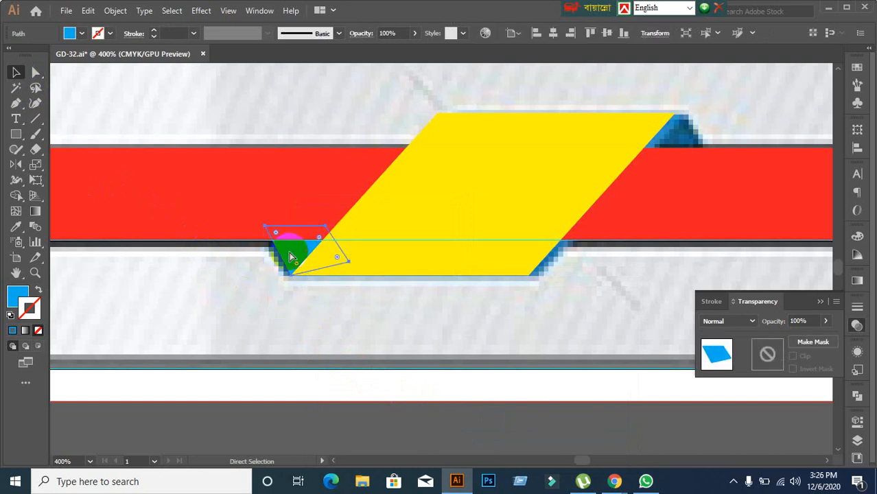
{"action": "key", "text": "ctrl+shift+a"}
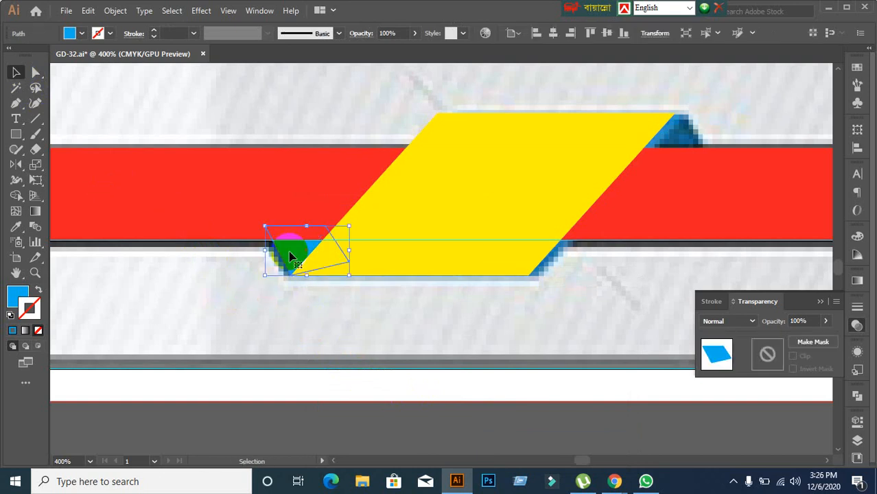
{"action": "left_click", "coordinate": [280, 357]}
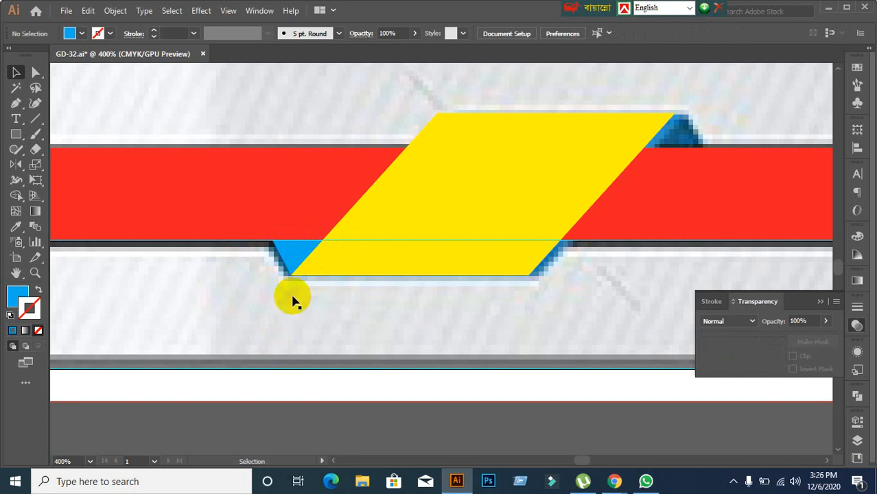
{"action": "left_click", "coordinate": [297, 258]}
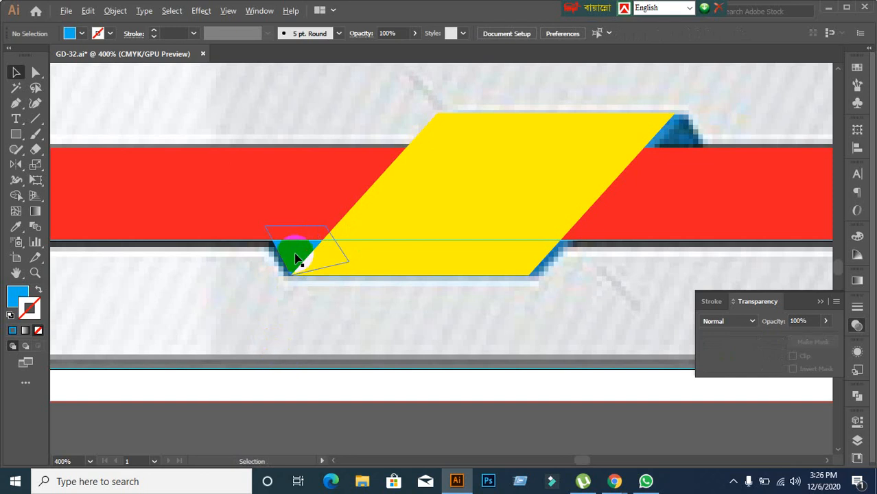
{"action": "left_click_drag", "start_coordinate": [297, 258], "coordinate": [686, 128]}
{"action": "right_click", "coordinate": [686, 129]}
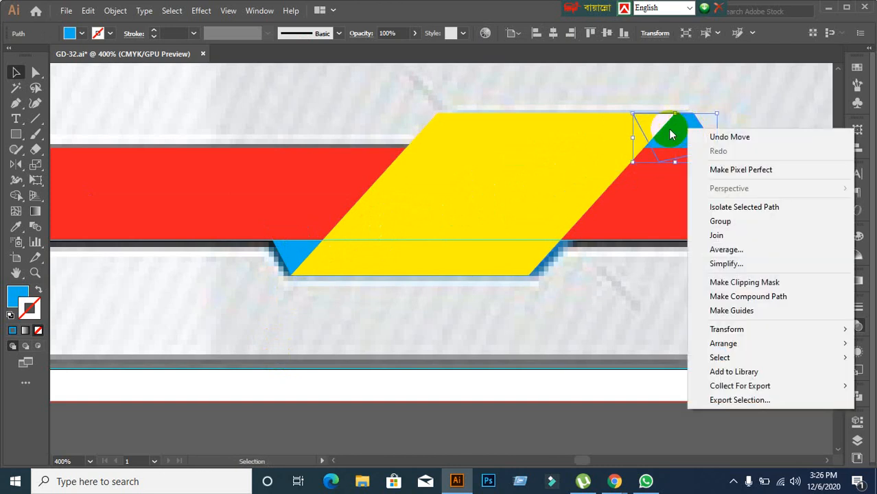
{"action": "left_click", "coordinate": [503, 225]}
{"action": "left_click_drag", "start_coordinate": [680, 128], "coordinate": [638, 81]}
{"action": "scroll", "coordinate": [630, 186], "scroll_direction": "up", "scroll_amount": 2}
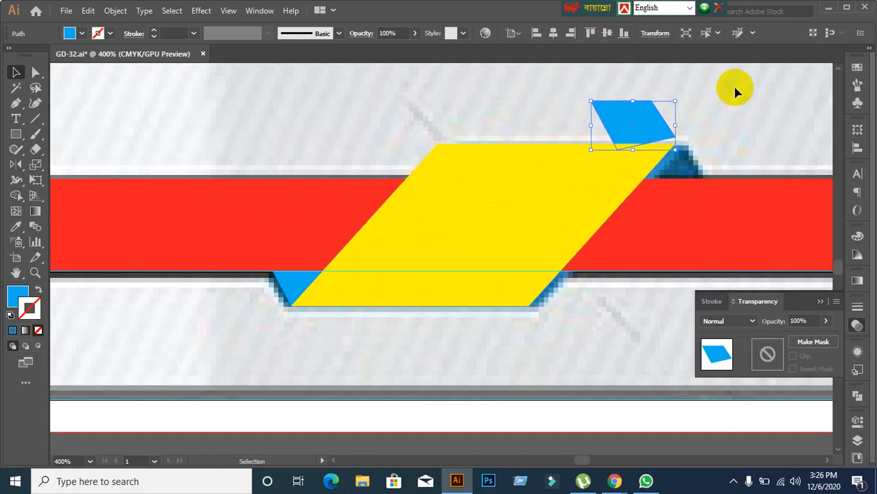
{"action": "left_click_drag", "start_coordinate": [640, 121], "coordinate": [606, 104]}
{"action": "left_click", "coordinate": [512, 127]}
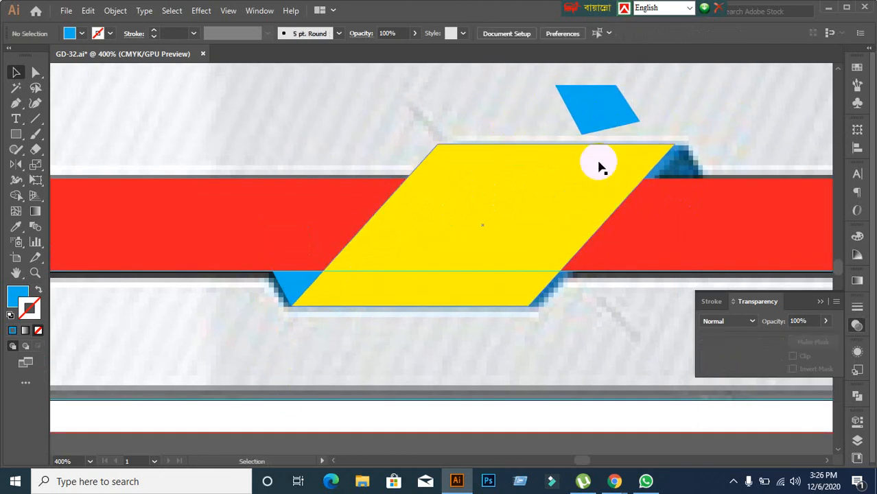
{"action": "left_click", "coordinate": [587, 111]}
Step: Reflect the upper blue piece horizontally using Transform > Reflect
{"action": "right_click", "coordinate": [583, 107]}
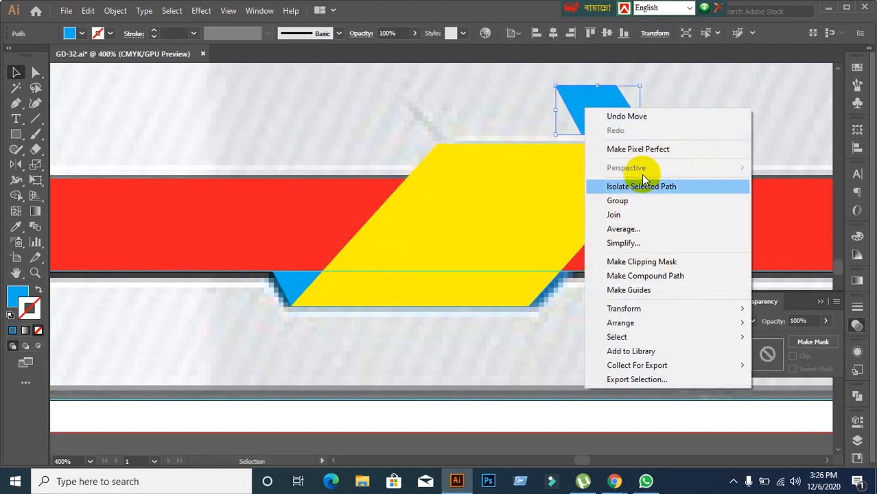
{"action": "mouse_move", "coordinate": [620, 309]}
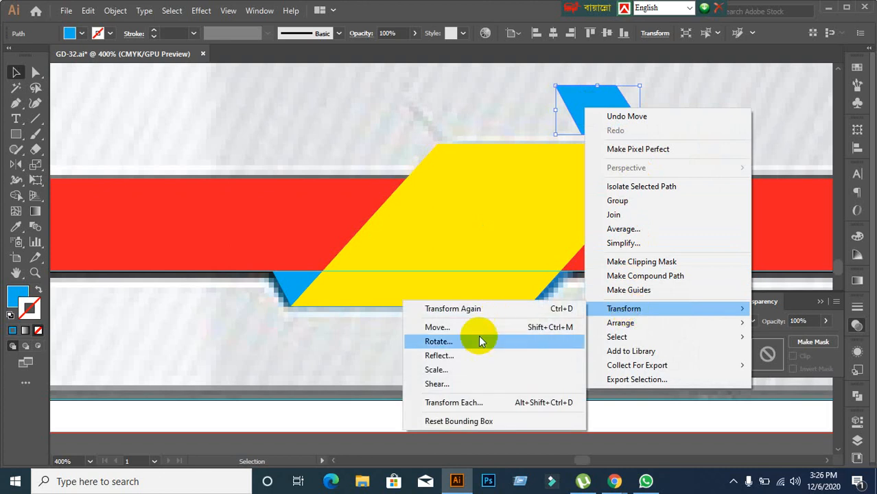
{"action": "left_click", "coordinate": [470, 356]}
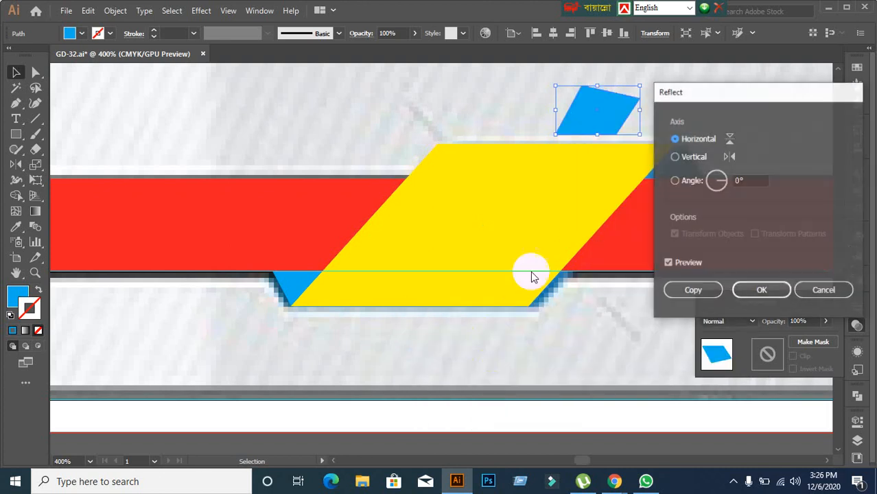
{"action": "left_click", "coordinate": [827, 291]}
{"action": "right_click", "coordinate": [592, 120]}
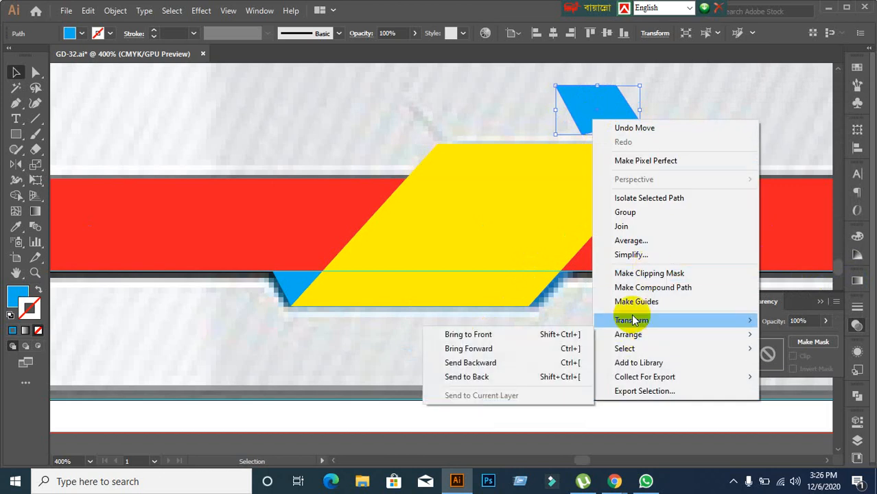
{"action": "mouse_move", "coordinate": [604, 320]}
{"action": "left_click", "coordinate": [463, 365]}
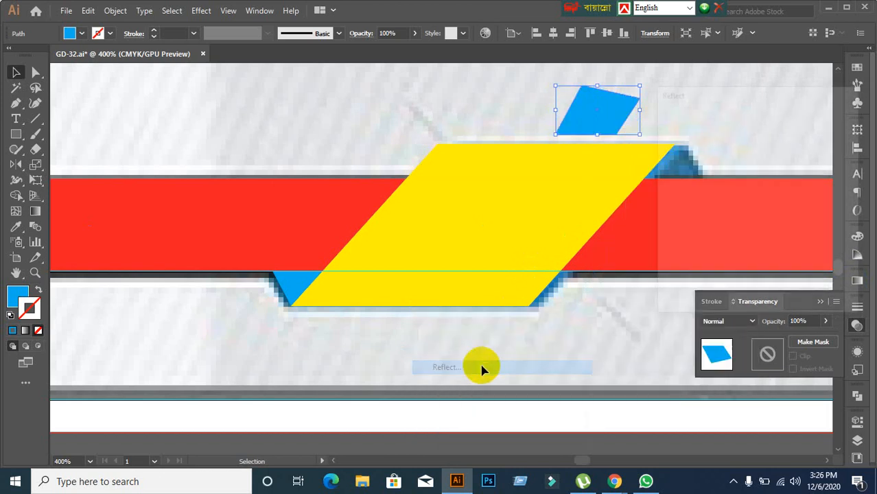
{"action": "left_click", "coordinate": [749, 293]}
Step: Reflect the piece across the vertical axis and move it to the badge's top-right corner
{"action": "right_click", "coordinate": [578, 124]}
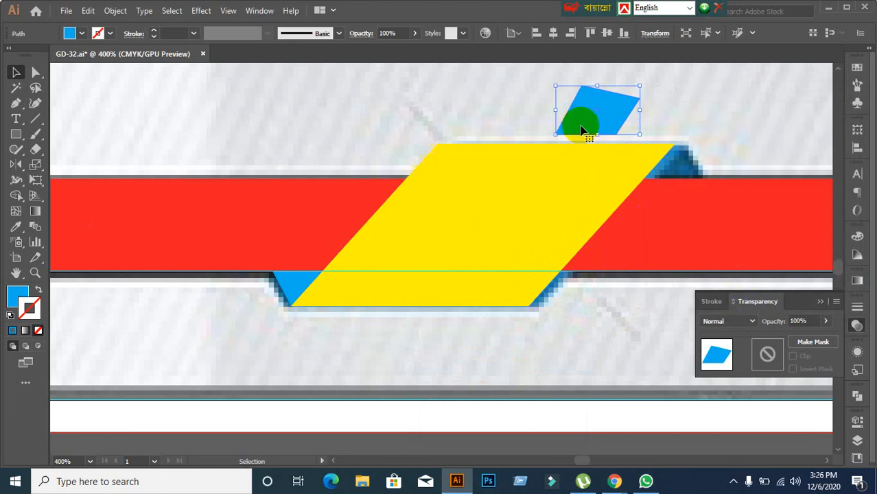
{"action": "mouse_move", "coordinate": [617, 333]}
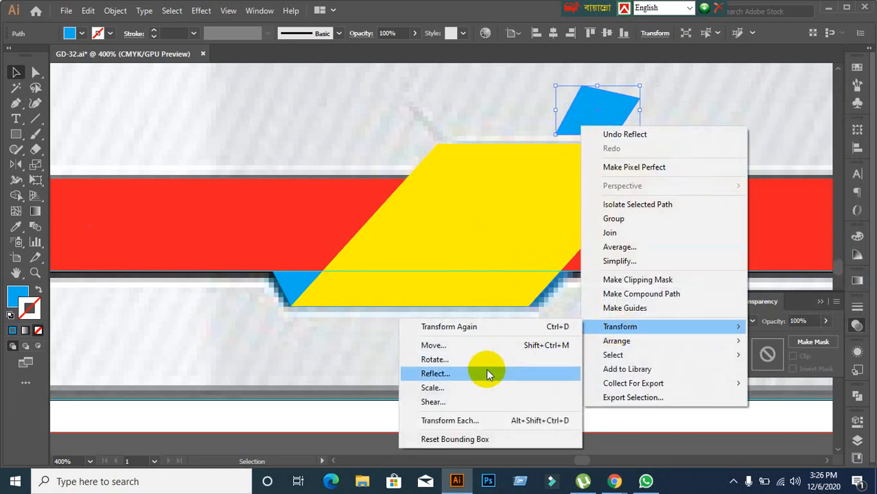
{"action": "left_click", "coordinate": [486, 371]}
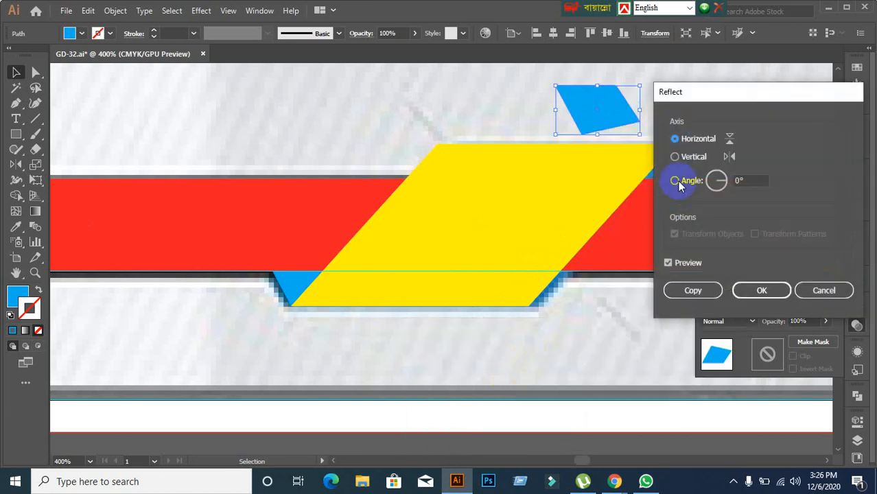
{"action": "left_click", "coordinate": [676, 156]}
{"action": "left_click", "coordinate": [761, 290]}
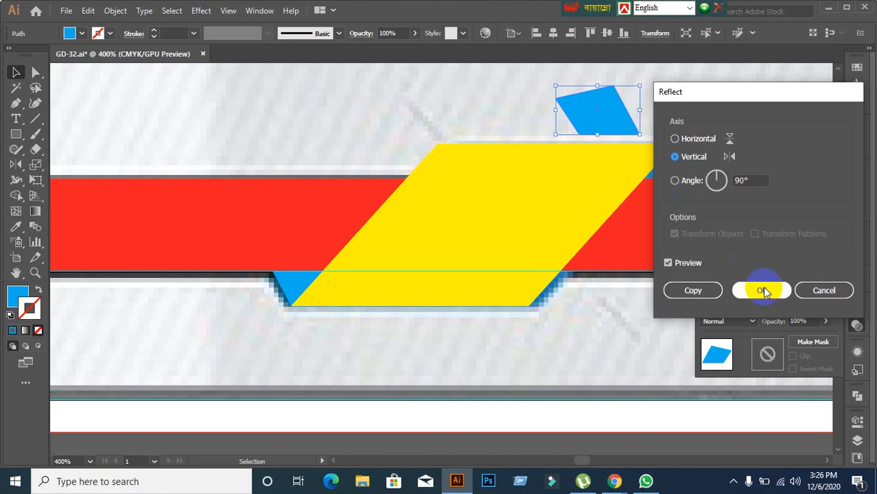
{"action": "left_click_drag", "start_coordinate": [601, 100], "coordinate": [663, 162]}
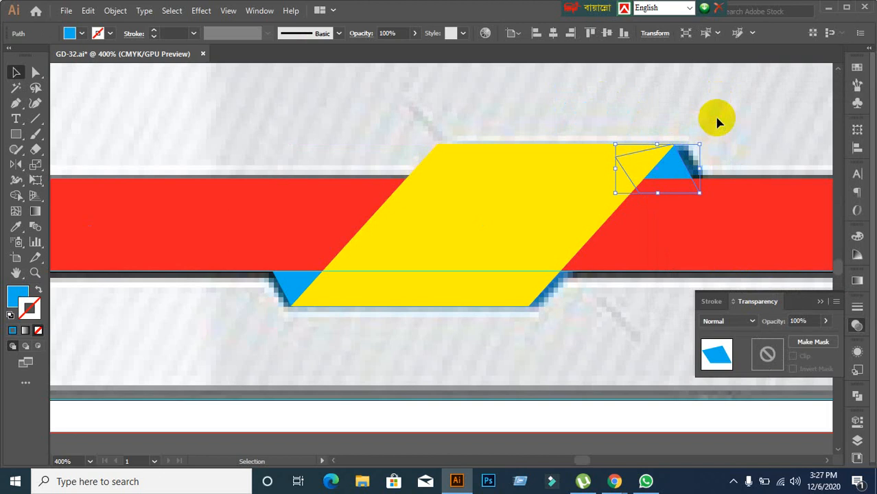
{"action": "left_click", "coordinate": [693, 177]}
Step: Zoom in on the upper blue fold and nudge its apex toward the yellow corner
{"action": "left_click", "coordinate": [675, 202], "text": "ctrl"}
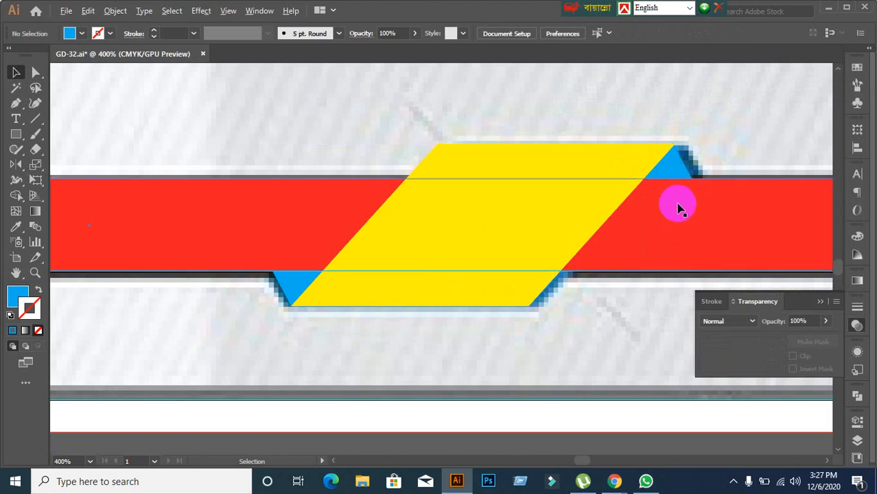
{"action": "left_click", "coordinate": [736, 81], "text": "ctrl"}
{"action": "left_click_drag", "start_coordinate": [737, 81], "coordinate": [620, 194]}
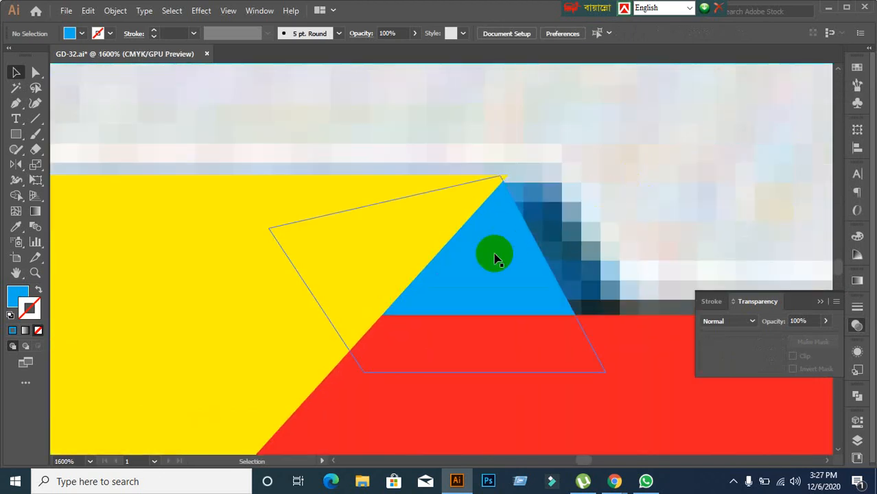
{"action": "left_click_drag", "start_coordinate": [495, 256], "coordinate": [501, 253]}
{"action": "left_click", "coordinate": [505, 170]}
{"action": "scroll", "coordinate": [505, 186], "scroll_direction": "up", "scroll_amount": 3}
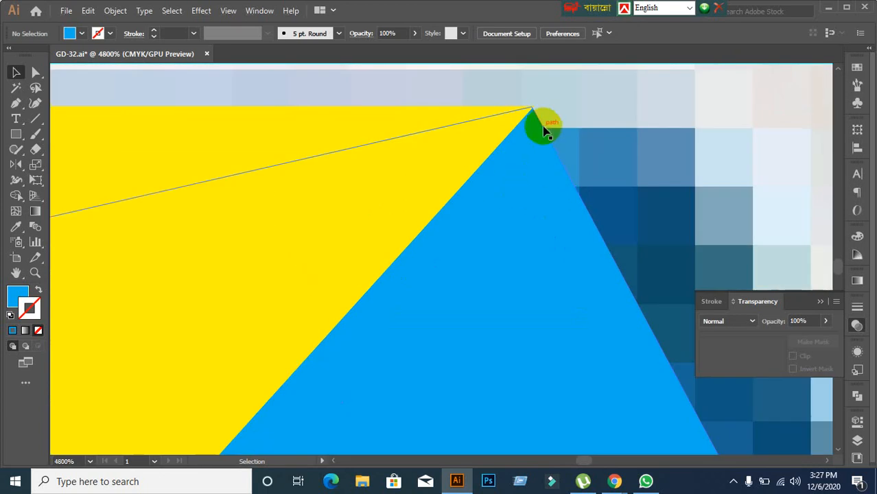
{"action": "left_click_drag", "start_coordinate": [534, 125], "coordinate": [535, 127]}
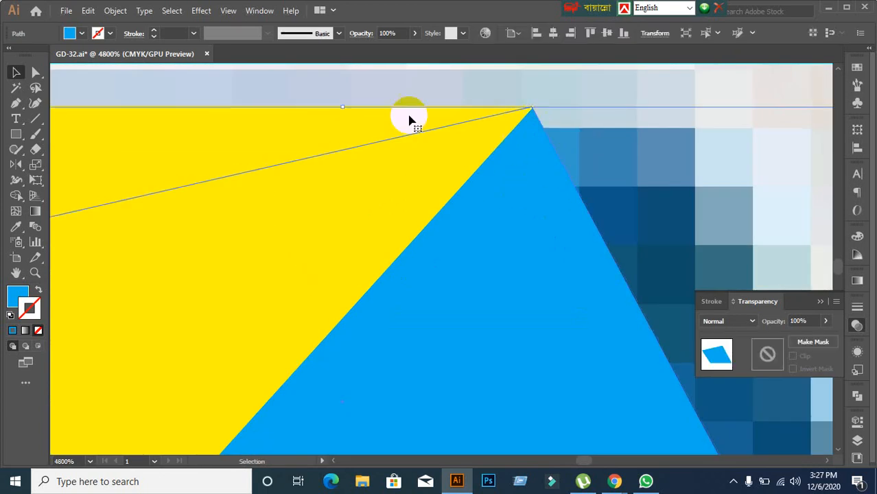
Step: Turn on Snap to Point, snap the apex onto the corner, and fit the flyer in the window
{"action": "left_click", "coordinate": [227, 10]}
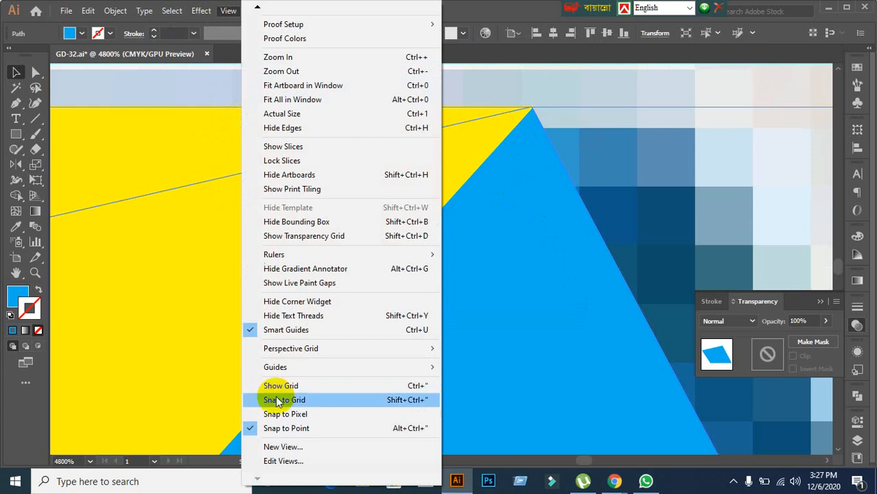
{"action": "left_click", "coordinate": [253, 428]}
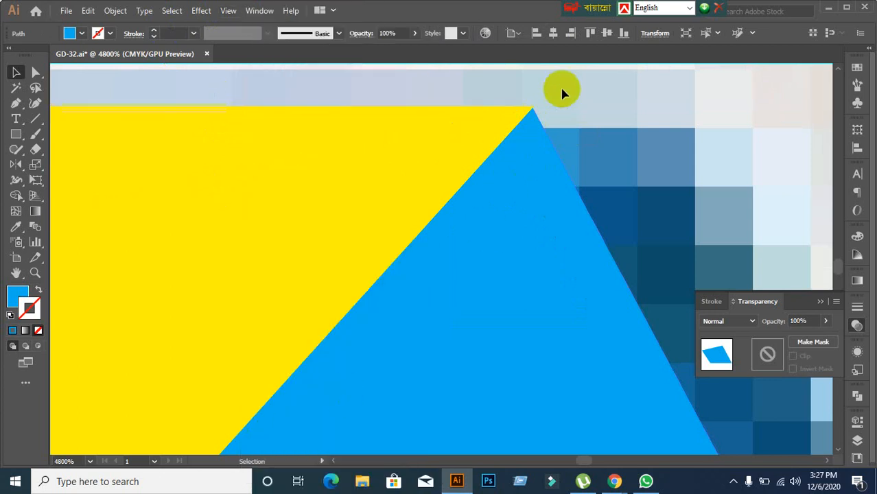
{"action": "left_click_drag", "start_coordinate": [526, 141], "coordinate": [530, 146]}
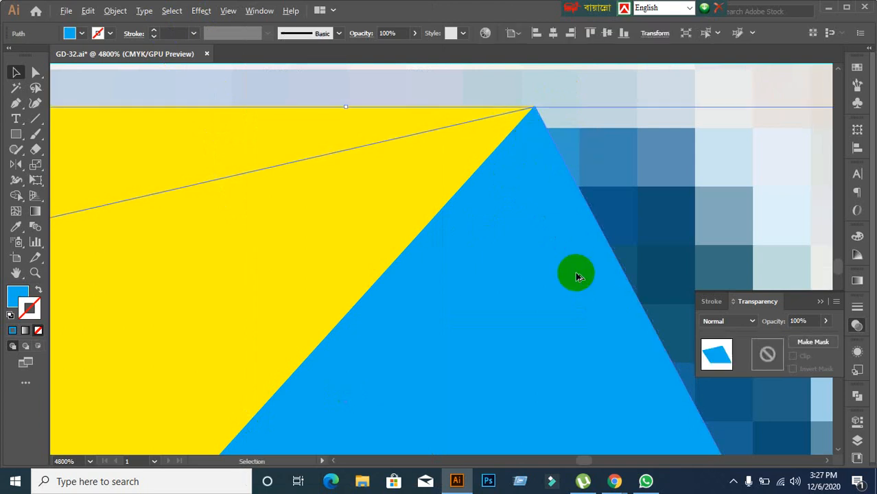
{"action": "scroll", "coordinate": [573, 266], "scroll_direction": "down", "scroll_amount": 3}
{"action": "key", "text": "ctrl+1"}
{"action": "scroll", "coordinate": [504, 368], "scroll_direction": "down", "scroll_amount": 5}
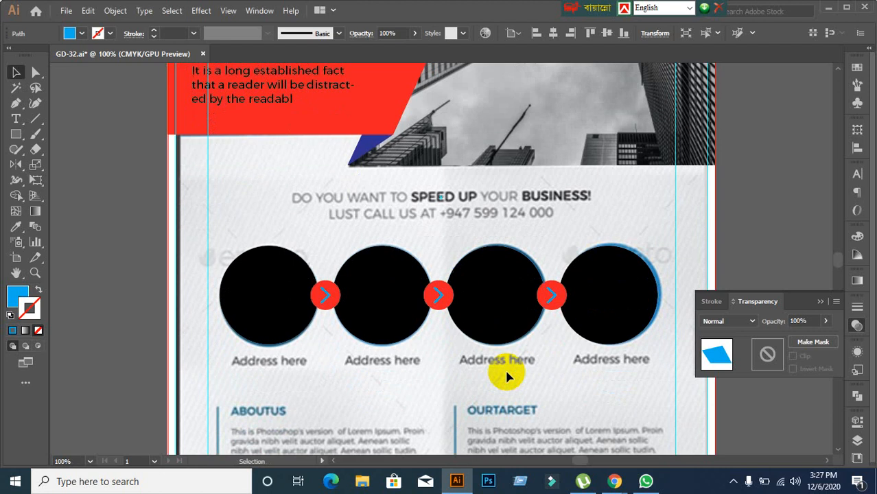
{"action": "scroll", "coordinate": [499, 371], "scroll_direction": "down", "scroll_amount": 3}
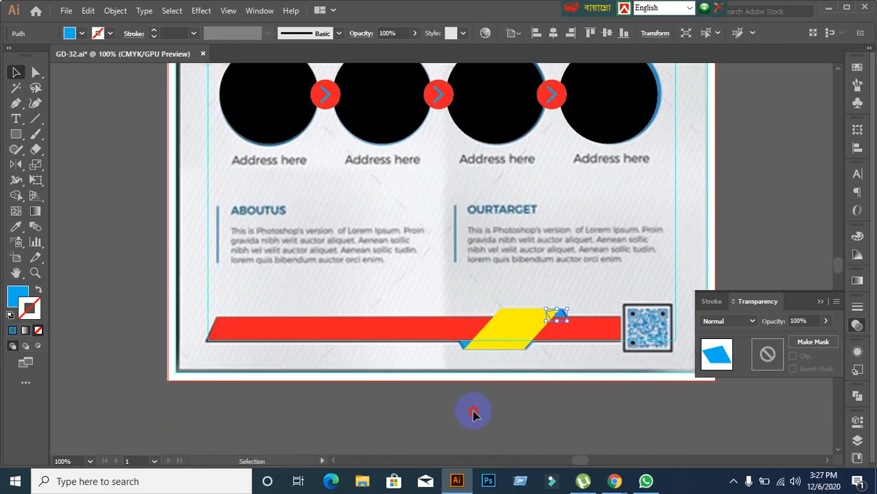
{"action": "left_click", "coordinate": [474, 409]}
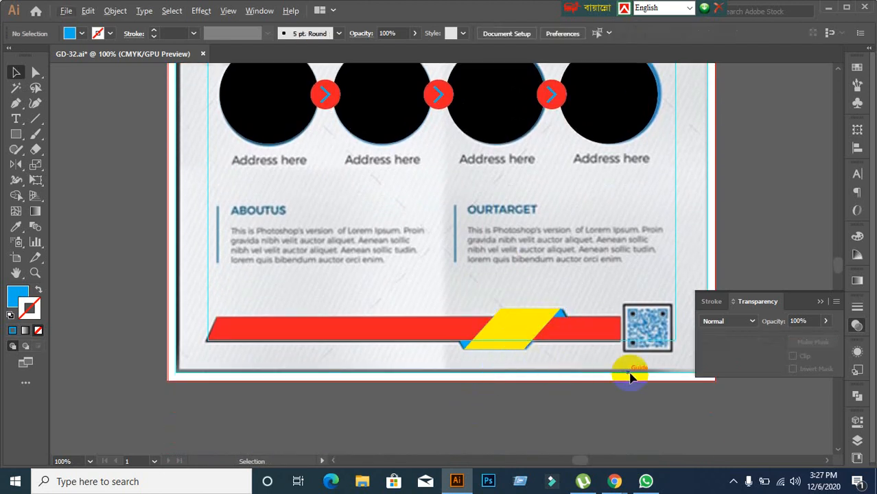
{"action": "scroll", "coordinate": [658, 376], "scroll_direction": "up", "scroll_amount": 2}
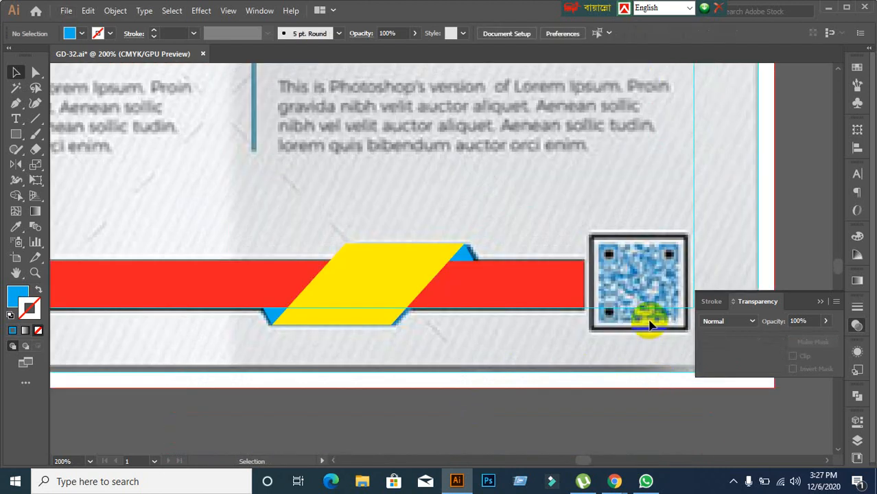
{"action": "scroll", "coordinate": [650, 324], "scroll_direction": "down", "scroll_amount": 1}
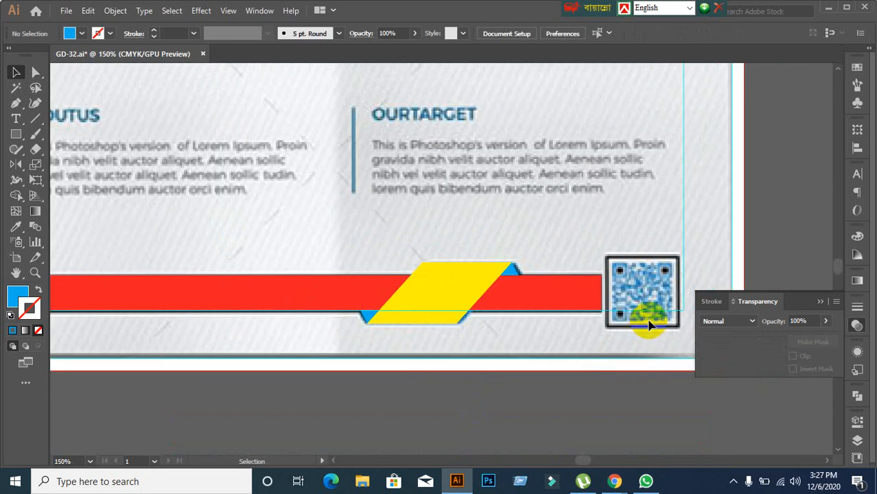
{"action": "scroll", "coordinate": [640, 327], "scroll_direction": "down", "scroll_amount": 3}
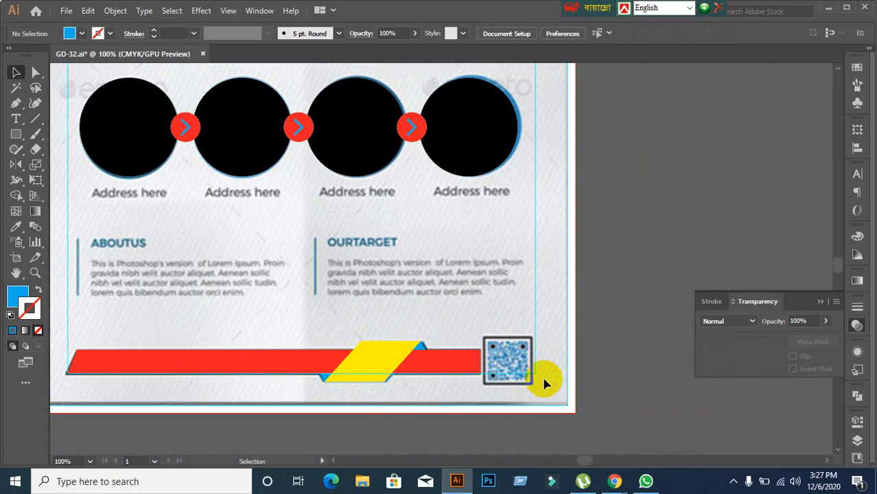
{"action": "left_click", "coordinate": [613, 482]}
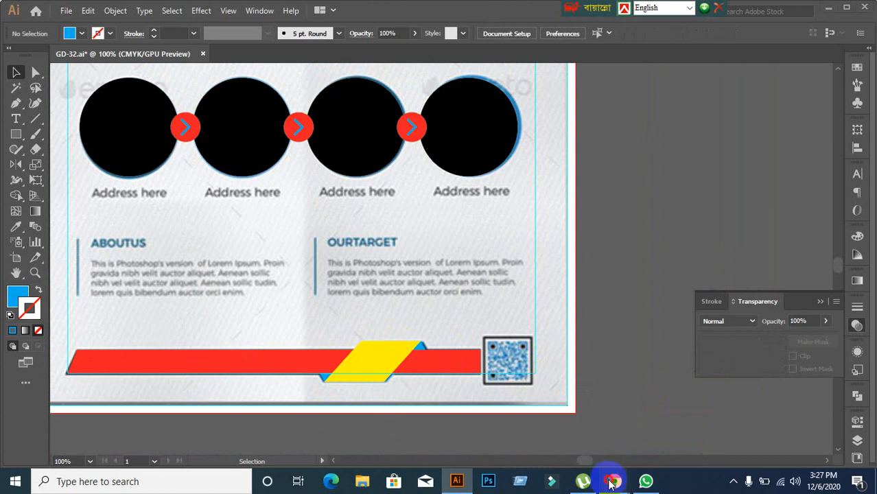
Step: Open a new Chrome tab and search Google for goqr.me
{"action": "left_click", "coordinate": [503, 426]}
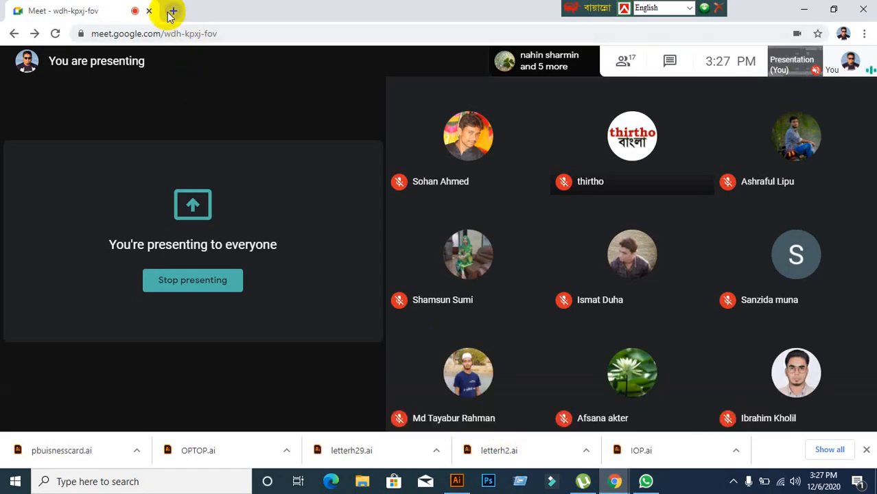
{"action": "left_click", "coordinate": [172, 11]}
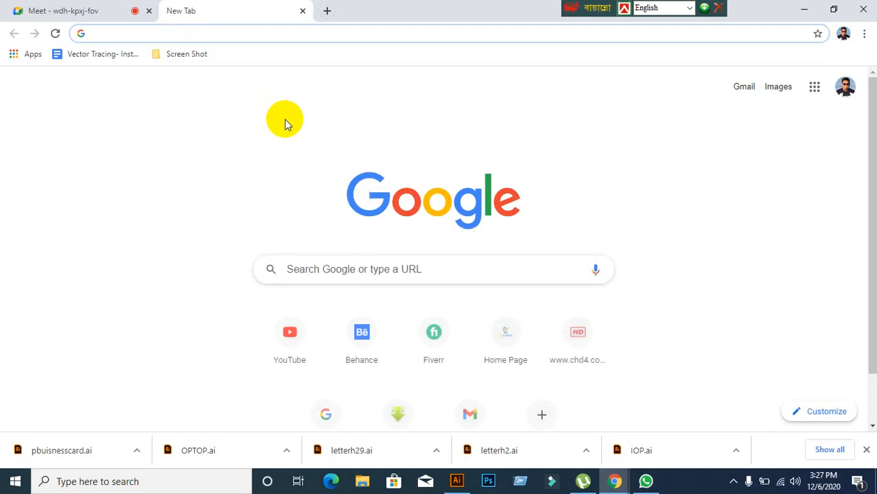
{"action": "type", "text": "go"}
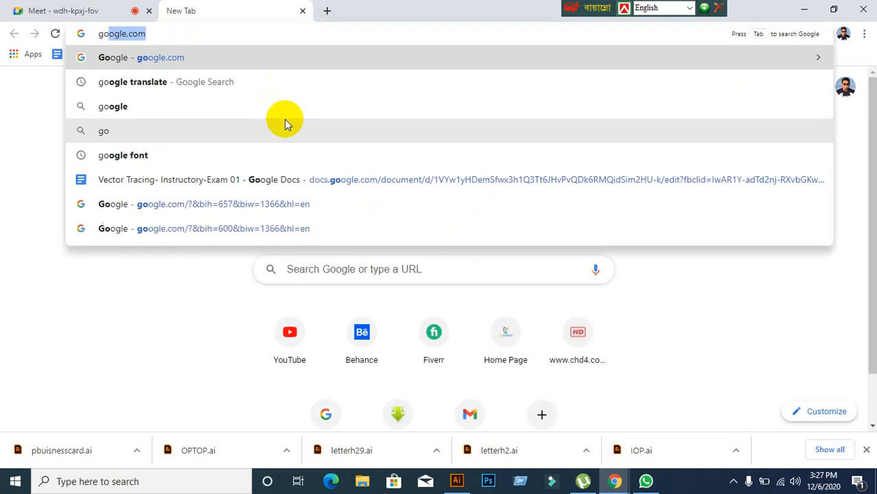
{"action": "type", "text": "qr"}
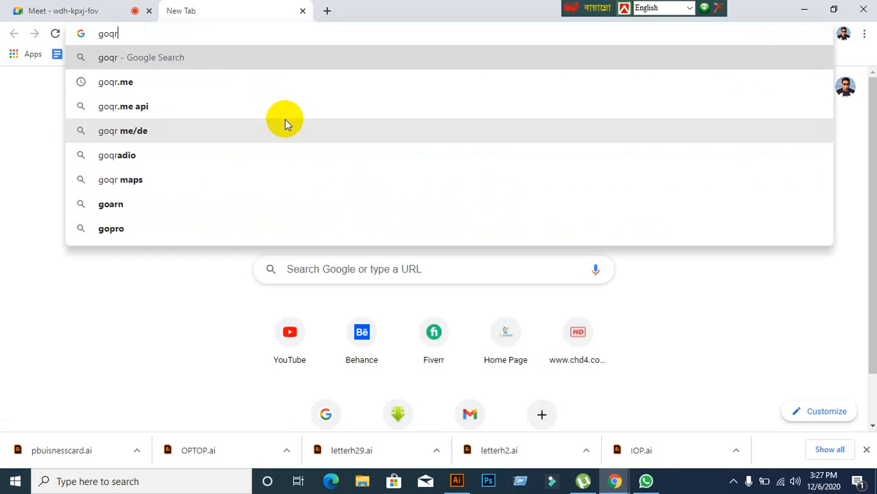
{"action": "left_click", "coordinate": [115, 83]}
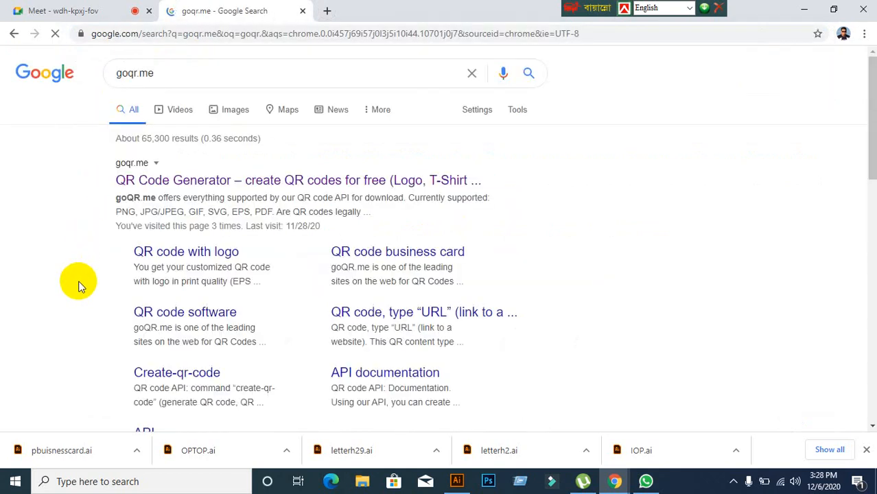
{"action": "left_click", "coordinate": [186, 181]}
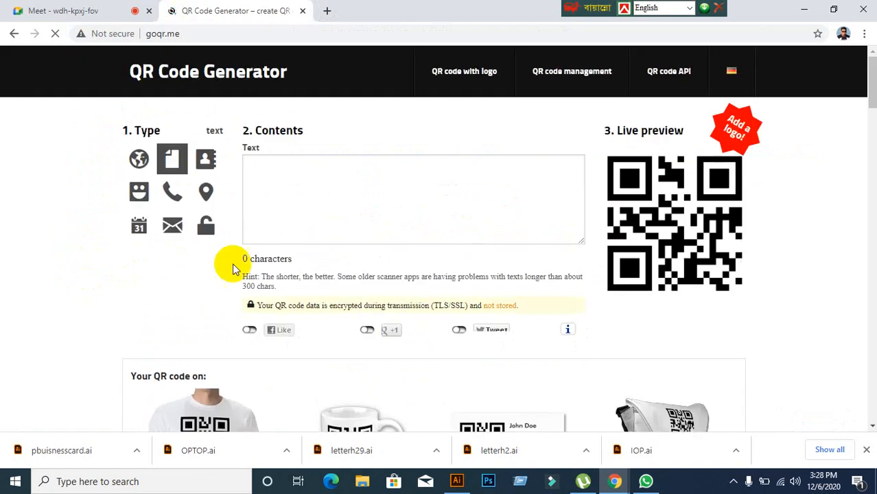
{"action": "scroll", "coordinate": [239, 257], "scroll_direction": "down", "scroll_amount": 12}
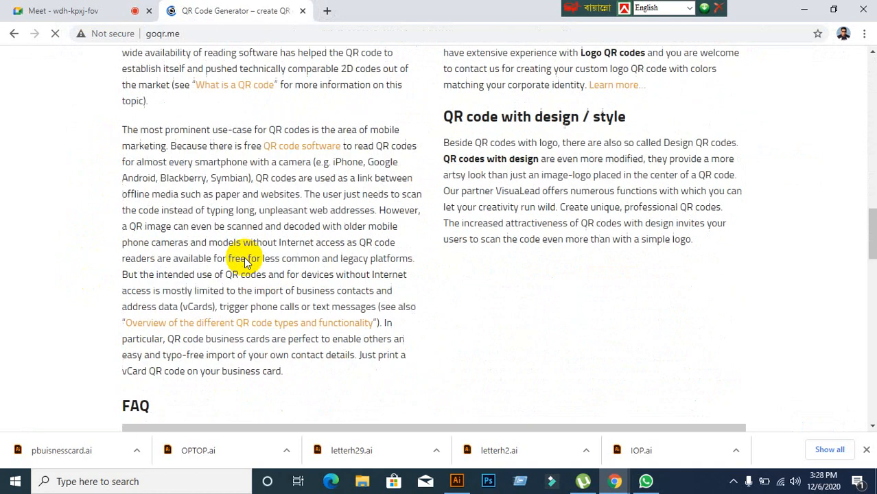
{"action": "scroll", "coordinate": [245, 263], "scroll_direction": "down", "scroll_amount": 2}
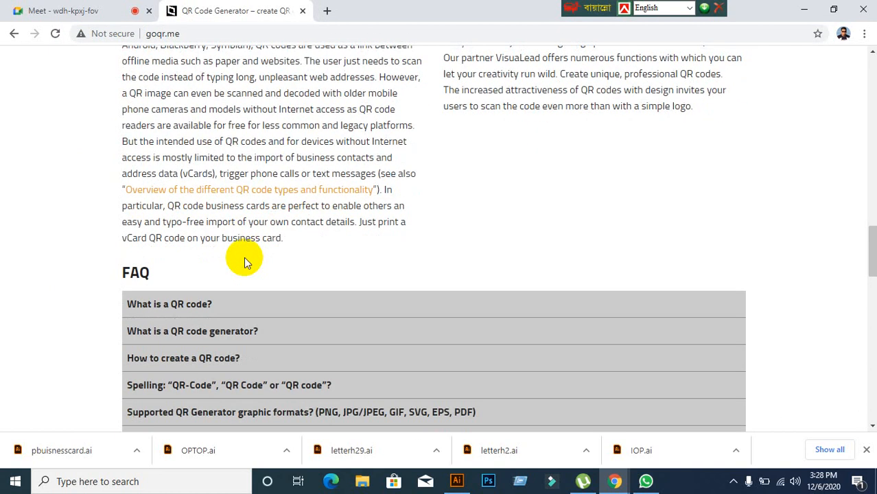
{"action": "scroll", "coordinate": [245, 261], "scroll_direction": "up", "scroll_amount": 7}
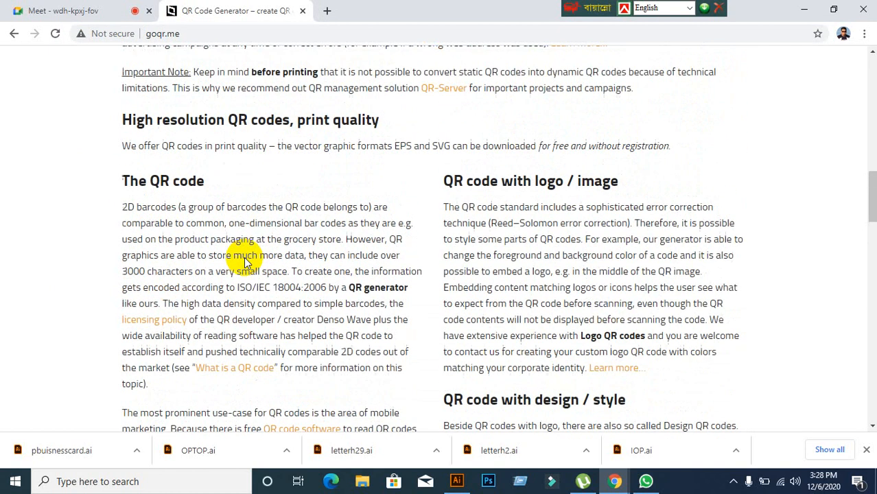
{"action": "left_click_drag", "start_coordinate": [871, 190], "coordinate": [867, 35]}
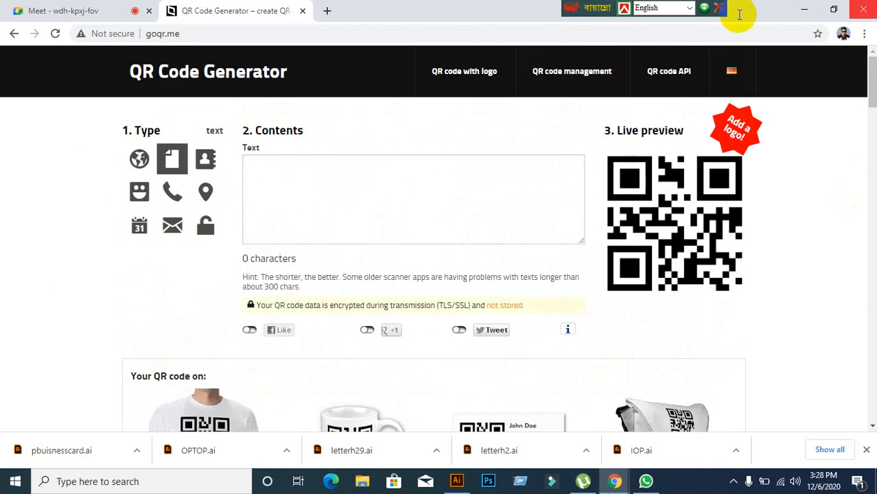
Step: Return to the Google home page and search for 'qr code monkey'
{"action": "left_click", "coordinate": [13, 33]}
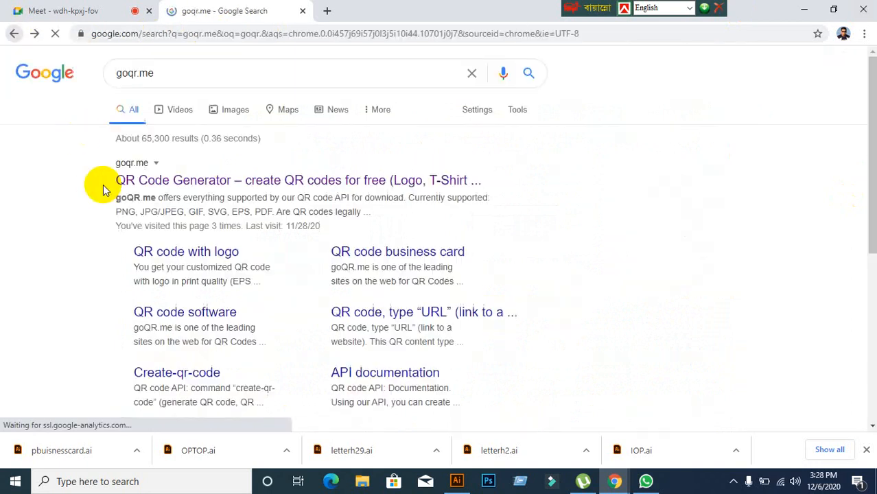
{"action": "left_click", "coordinate": [43, 73]}
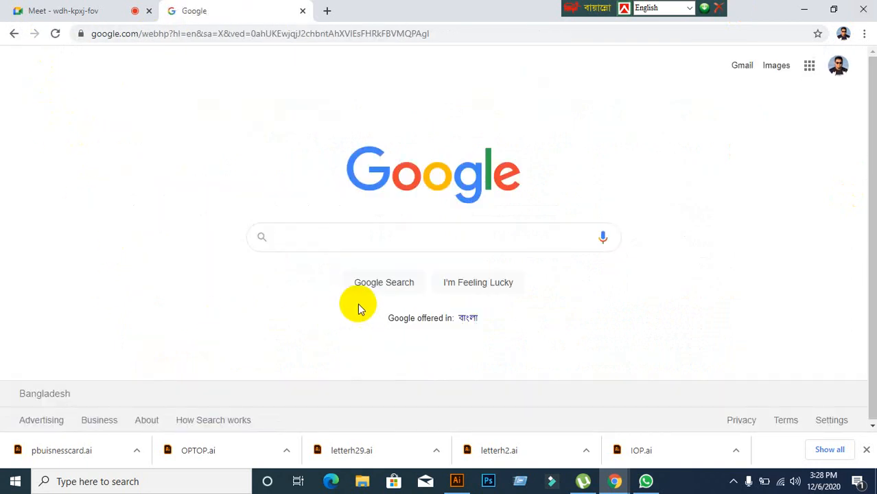
{"action": "type", "text": "qr code"}
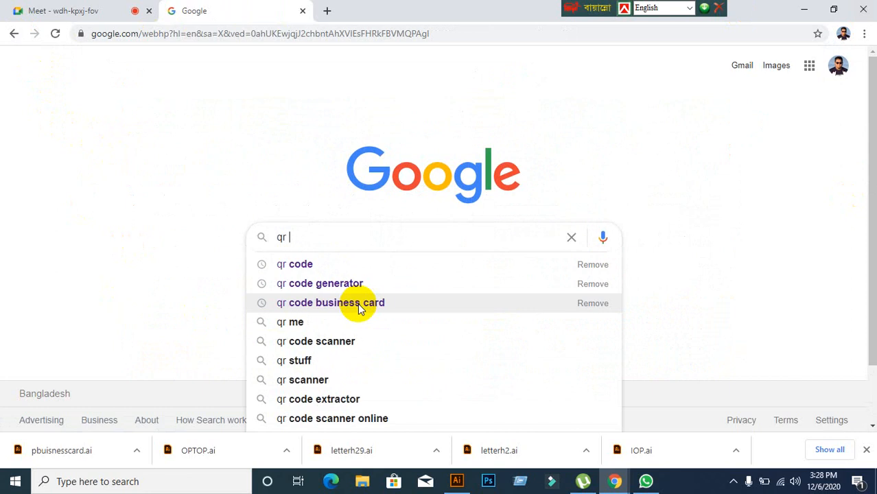
{"action": "type", "text": " m"}
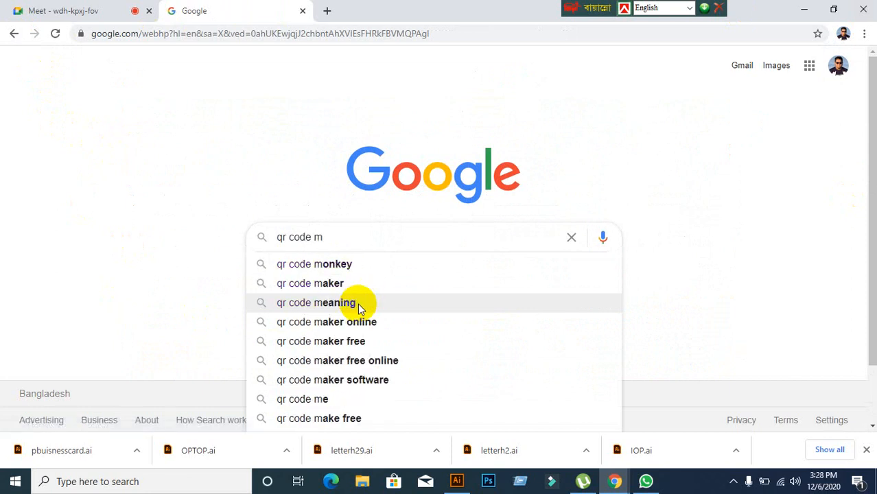
{"action": "left_click", "coordinate": [304, 264]}
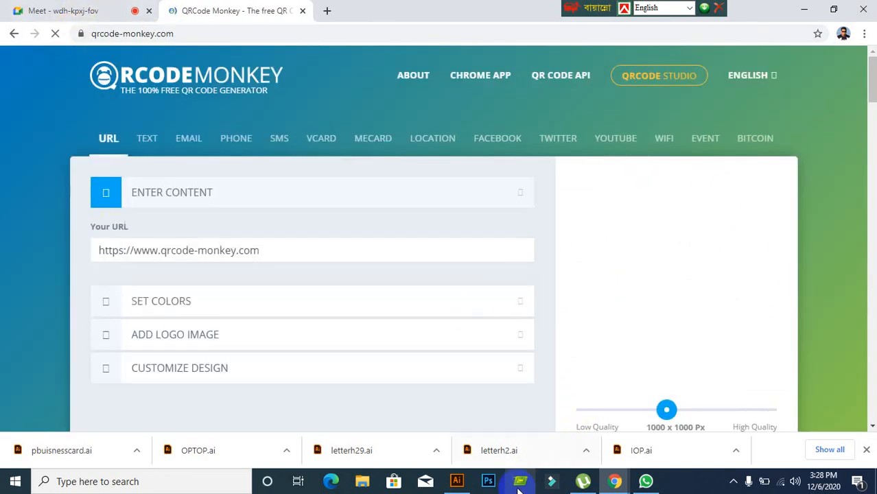
{"action": "left_click", "coordinate": [460, 484]}
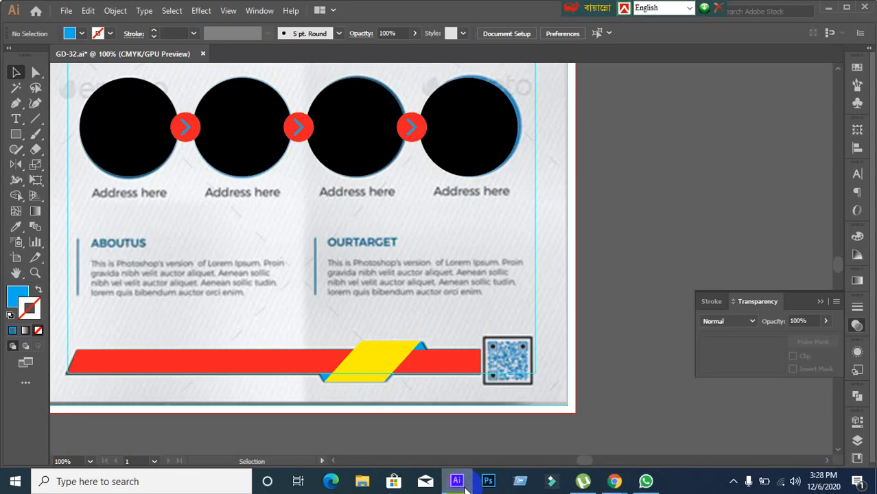
{"action": "left_click", "coordinate": [465, 486]}
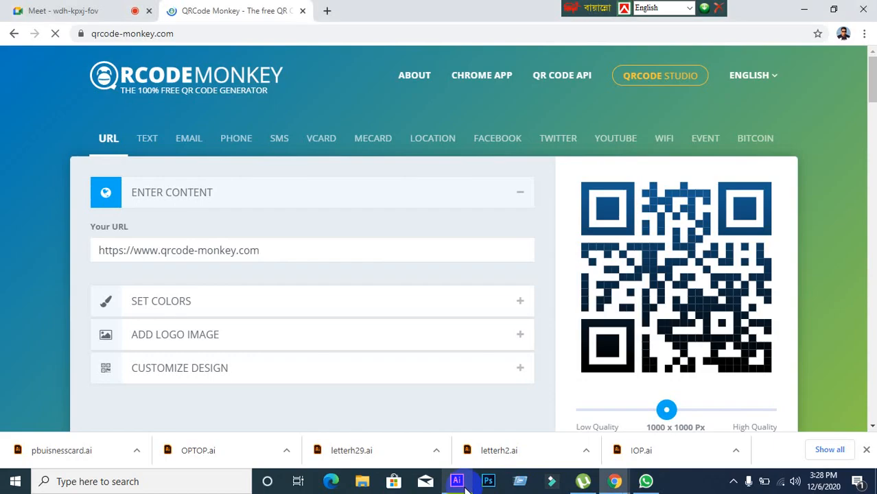
{"action": "left_click", "coordinate": [465, 486]}
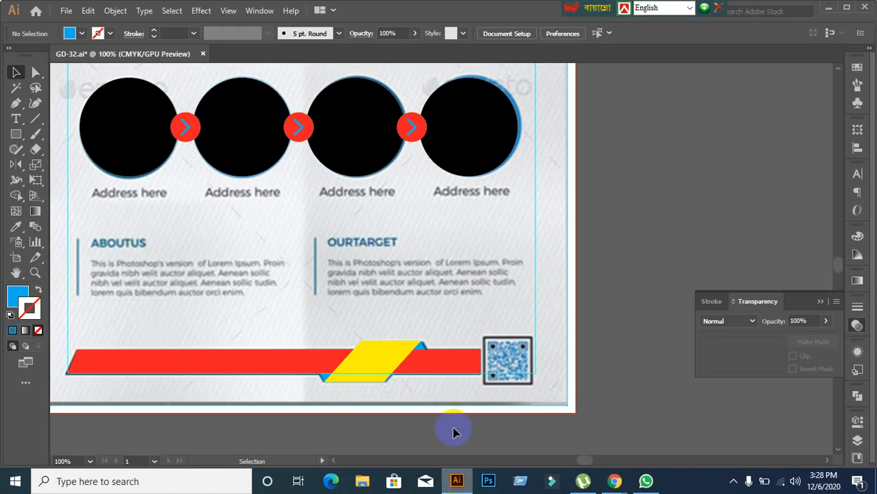
{"action": "scroll", "coordinate": [441, 365], "scroll_direction": "up", "scroll_amount": 1}
{"action": "scroll", "coordinate": [408, 365], "scroll_direction": "down", "scroll_amount": 2}
{"action": "scroll", "coordinate": [295, 439], "scroll_direction": "up", "scroll_amount": 4}
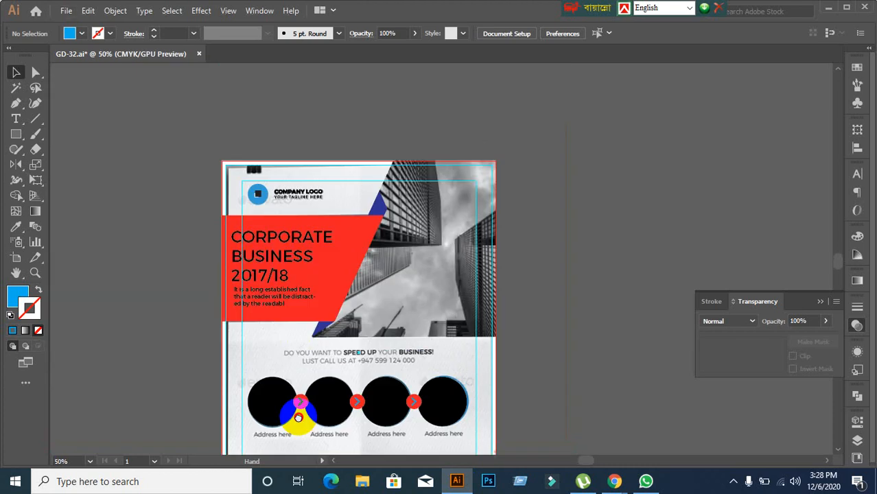
{"action": "left_click", "coordinate": [266, 221]}
{"action": "left_click", "coordinate": [137, 284]}
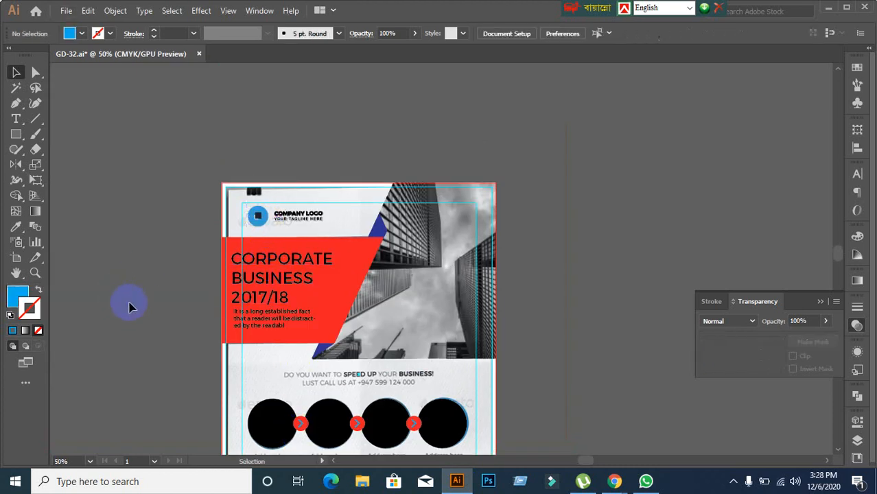
{"action": "scroll", "coordinate": [293, 326], "scroll_direction": "up", "scroll_amount": 2}
{"action": "left_click_drag", "start_coordinate": [281, 170], "coordinate": [267, 271]}
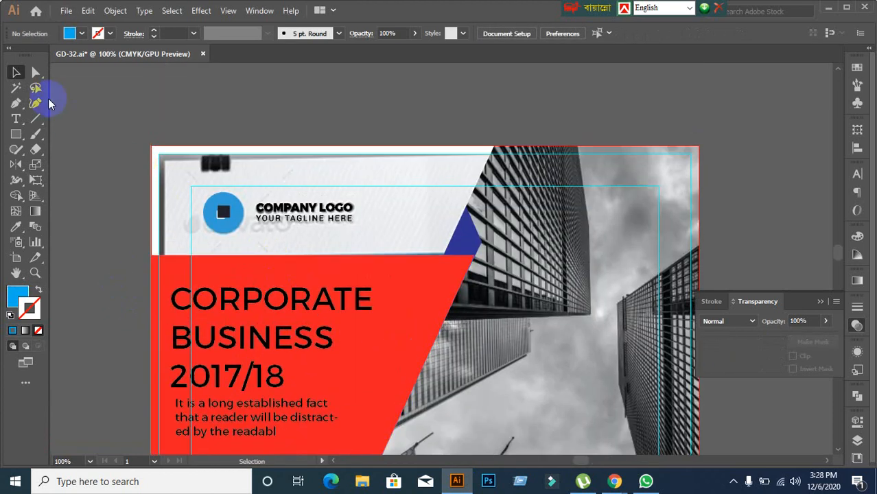
{"action": "left_click", "coordinate": [36, 72]}
{"action": "left_click", "coordinate": [67, 87]}
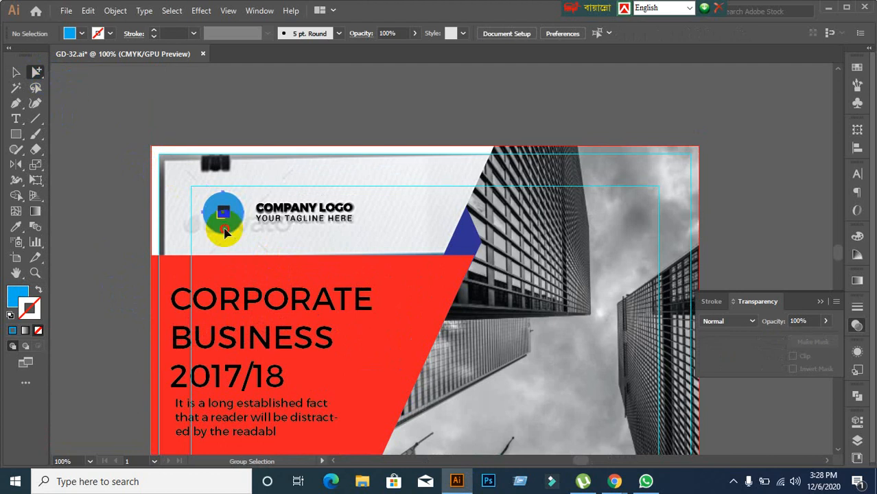
{"action": "left_click", "coordinate": [223, 229]}
{"action": "left_click", "coordinate": [15, 72]}
{"action": "double_click", "coordinate": [18, 295]}
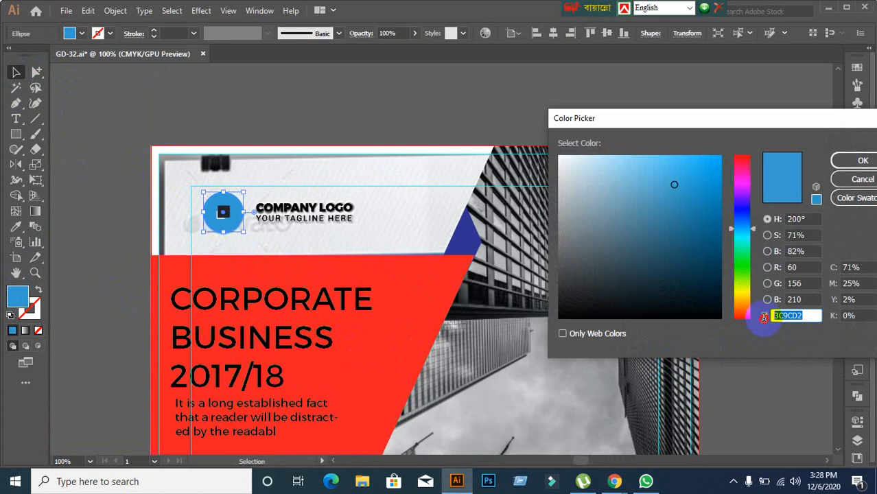
{"action": "left_click", "coordinate": [856, 182]}
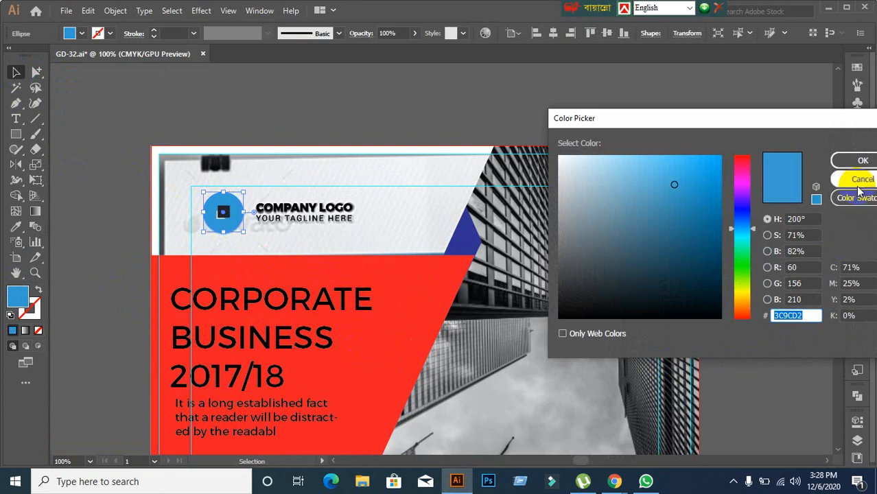
{"action": "scroll", "coordinate": [126, 345], "scroll_direction": "down", "scroll_amount": 1}
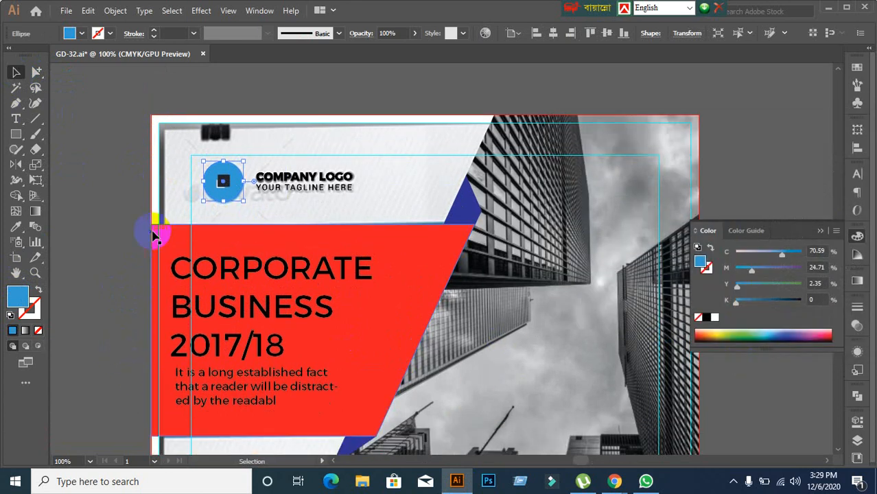
{"action": "left_click", "coordinate": [146, 277]}
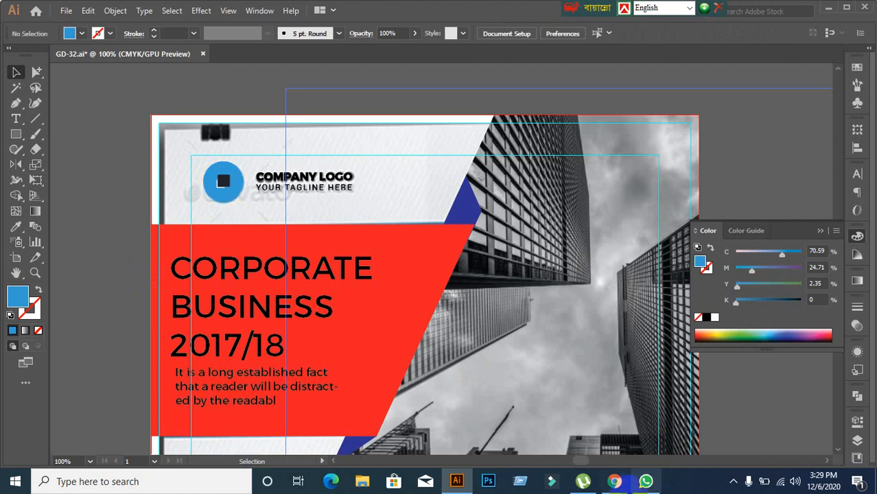
{"action": "left_click", "coordinate": [612, 482]}
{"action": "scroll", "coordinate": [526, 382], "scroll_direction": "down", "scroll_amount": 3}
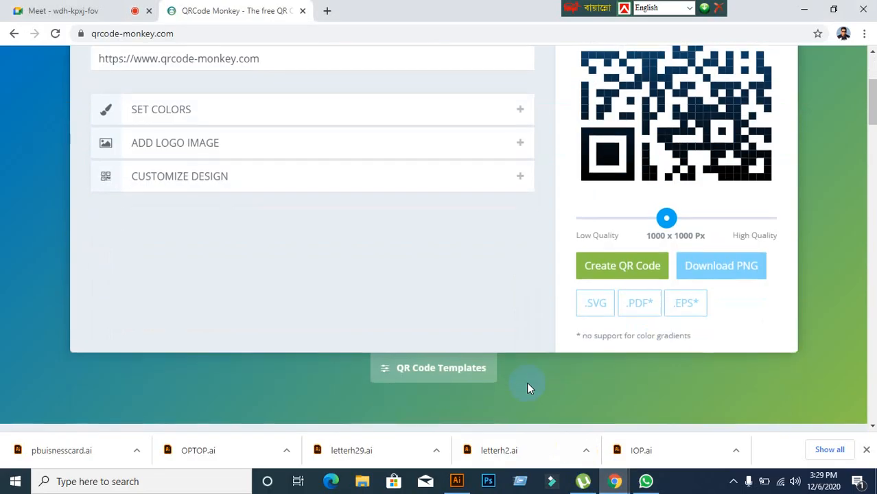
Step: Switch QRCode Monkey to the TEXT type and place the cursor in the Your Text box
{"action": "scroll", "coordinate": [525, 382], "scroll_direction": "up", "scroll_amount": 3}
{"action": "scroll", "coordinate": [524, 383], "scroll_direction": "up", "scroll_amount": 1}
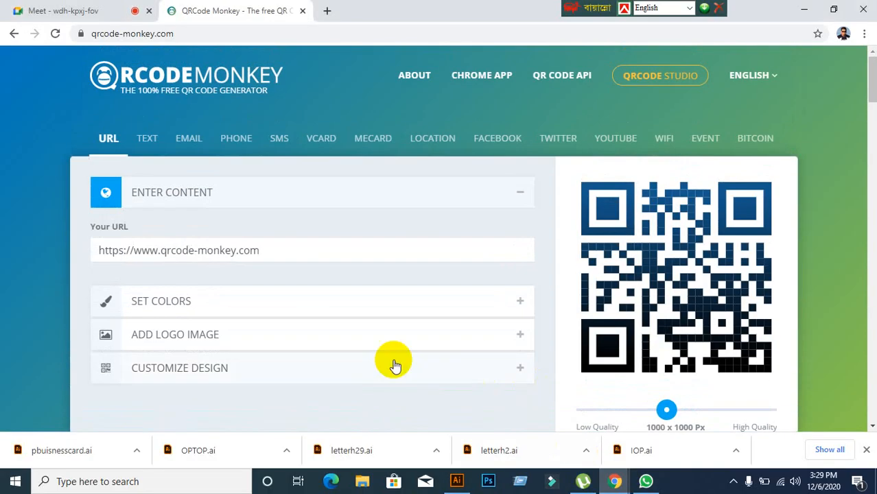
{"action": "left_click", "coordinate": [147, 138]}
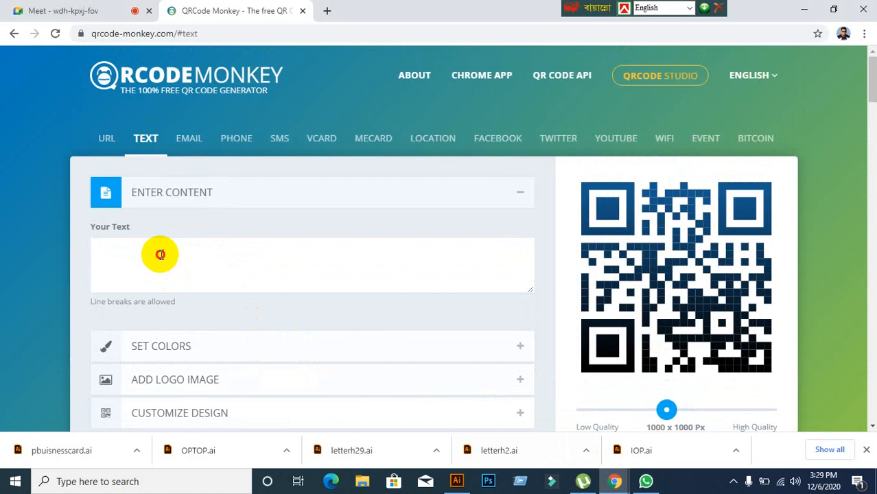
{"action": "left_click", "coordinate": [160, 253]}
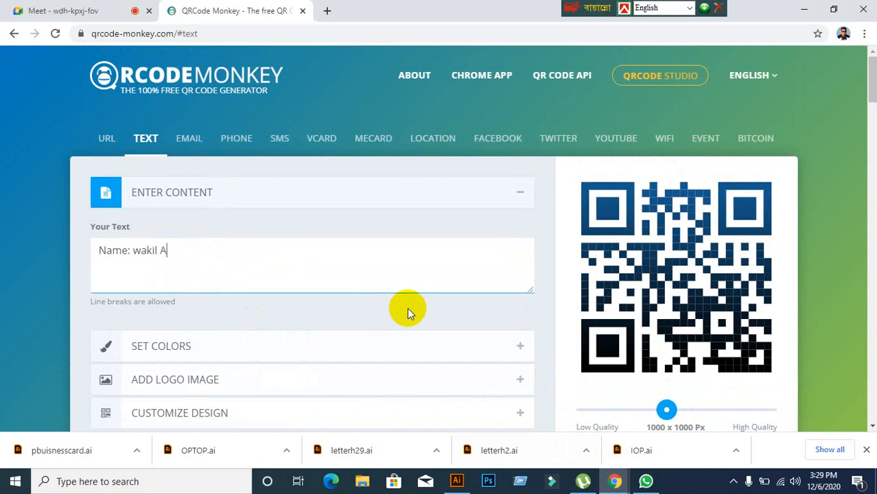
{"action": "scroll", "coordinate": [407, 307], "scroll_direction": "down", "scroll_amount": 2}
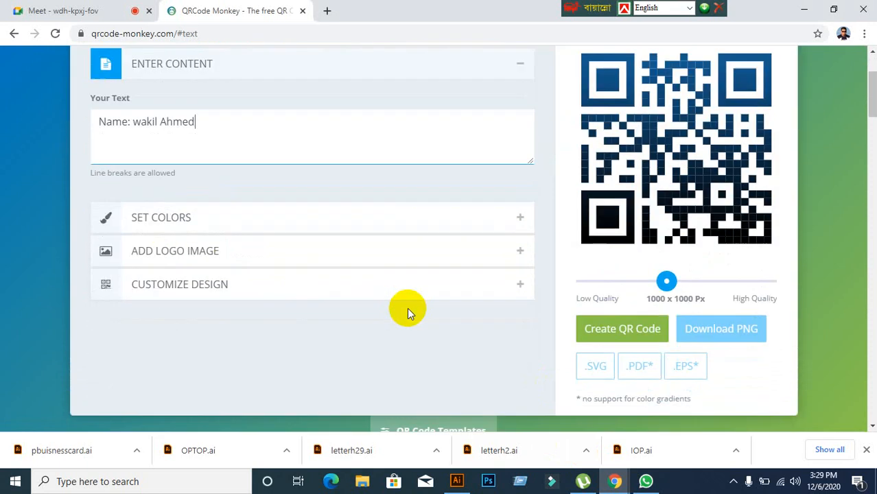
{"action": "scroll", "coordinate": [407, 308], "scroll_direction": "up", "scroll_amount": 1}
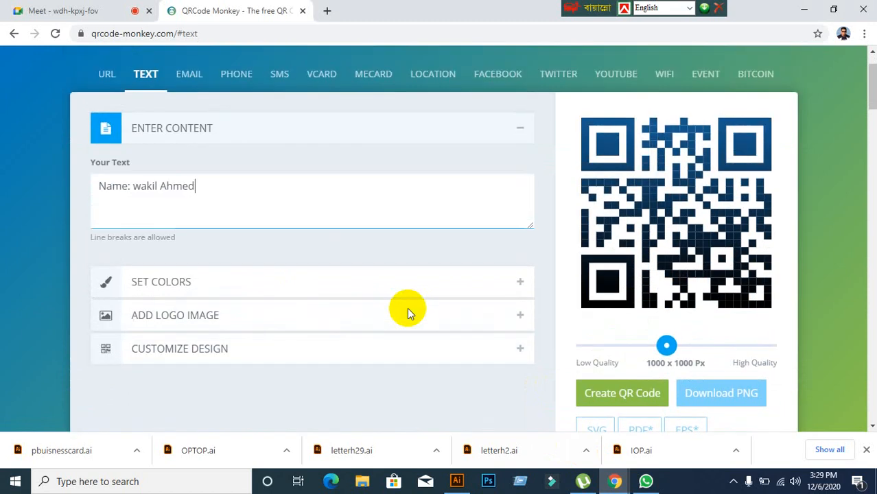
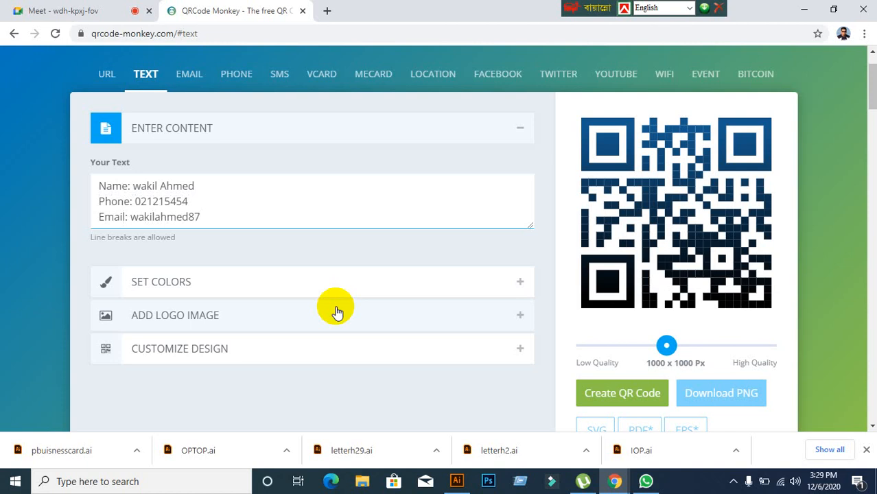
Step: Generate a fresh QR code from the multi-line contact text (name, phone, e-mail)
{"action": "scroll", "coordinate": [335, 309], "scroll_direction": "down", "scroll_amount": 6}
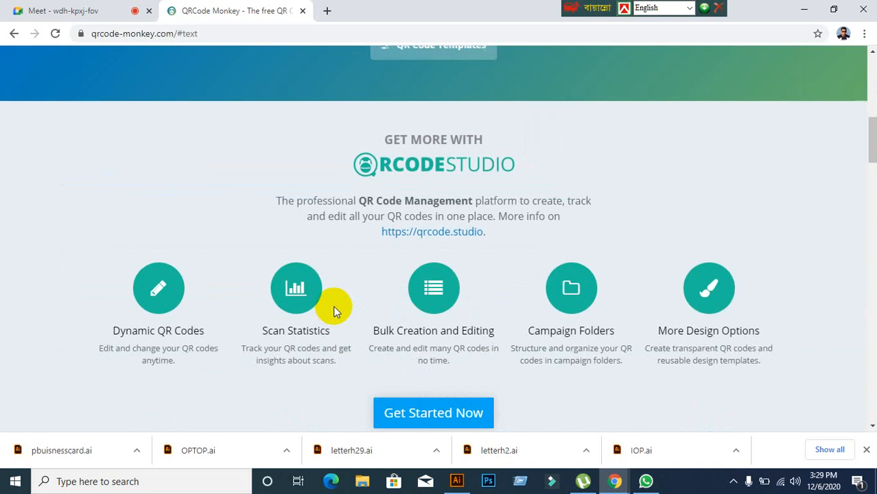
{"action": "scroll", "coordinate": [252, 273], "scroll_direction": "up", "scroll_amount": 4}
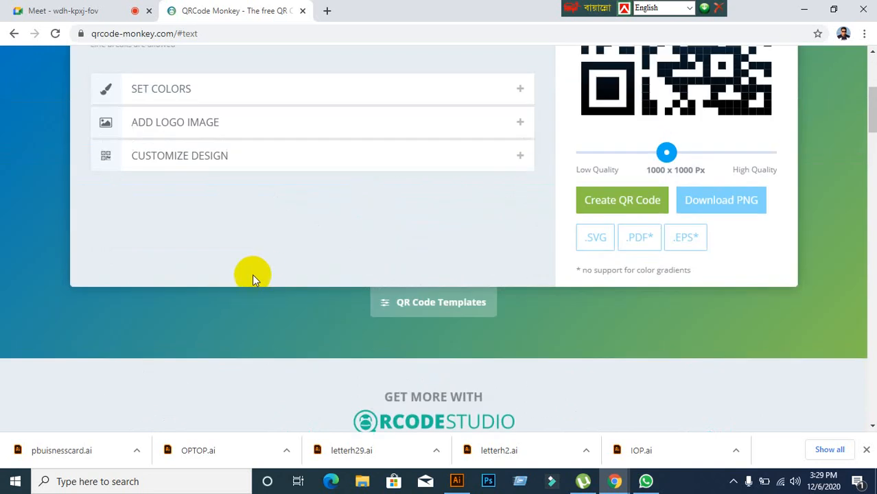
{"action": "left_click", "coordinate": [603, 203]}
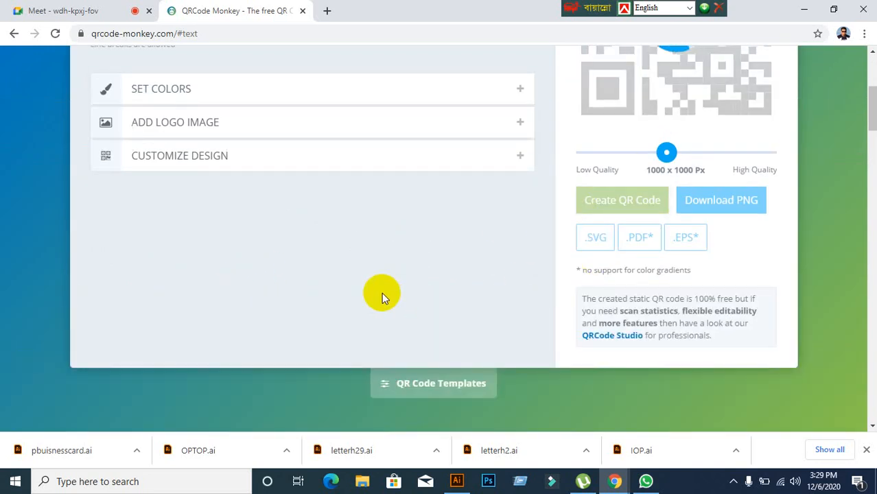
{"action": "scroll", "coordinate": [381, 292], "scroll_direction": "up", "scroll_amount": 2}
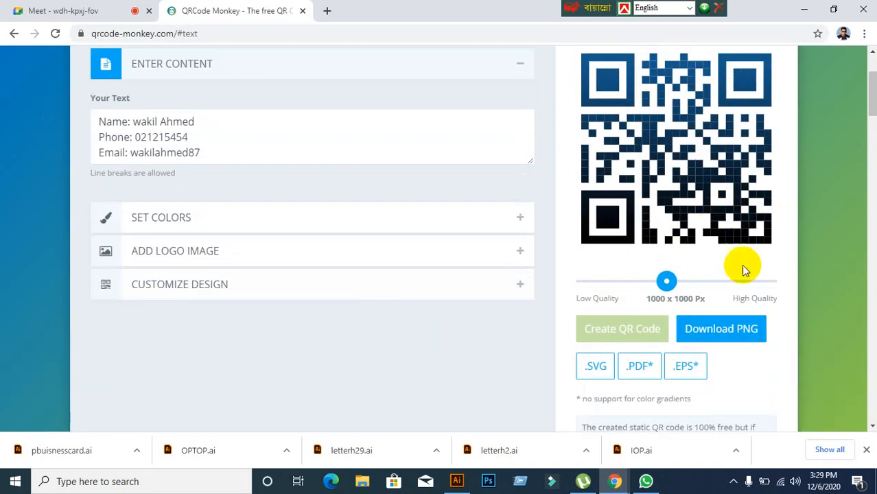
{"action": "scroll", "coordinate": [431, 295], "scroll_direction": "down", "scroll_amount": 7}
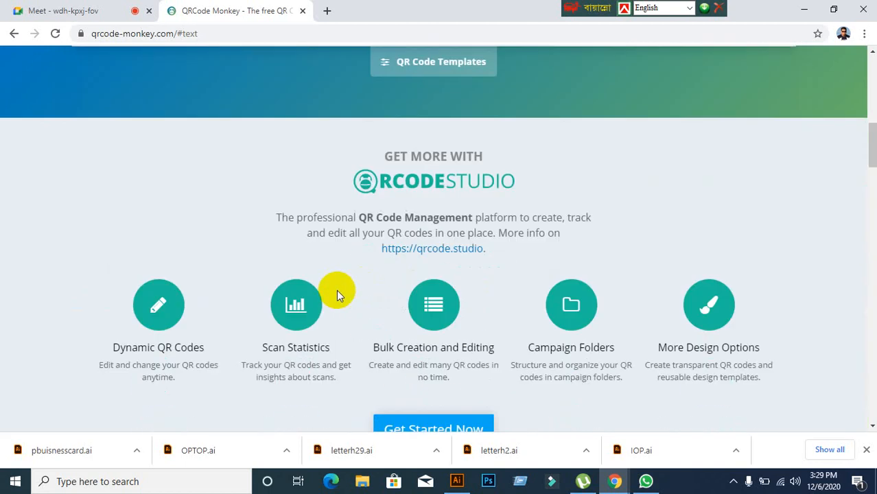
{"action": "scroll", "coordinate": [337, 290], "scroll_direction": "down", "scroll_amount": 3}
{"action": "scroll", "coordinate": [336, 290], "scroll_direction": "up", "scroll_amount": 4}
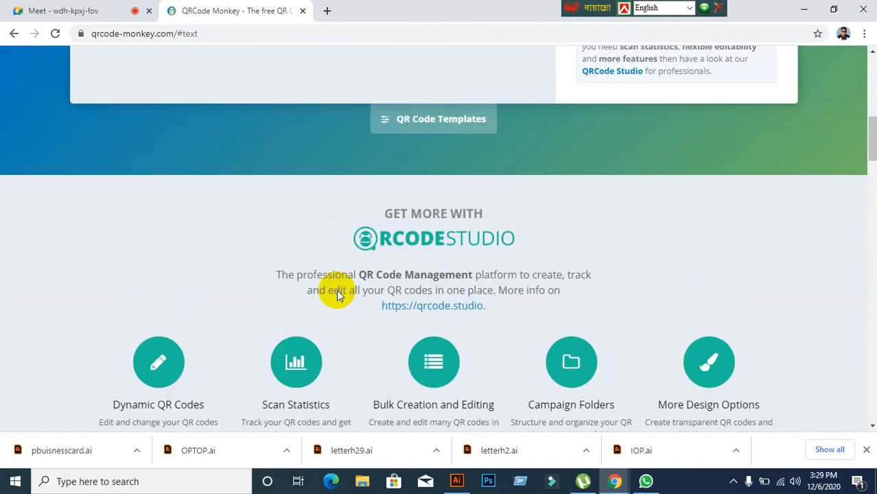
{"action": "scroll", "coordinate": [337, 293], "scroll_direction": "up", "scroll_amount": 6}
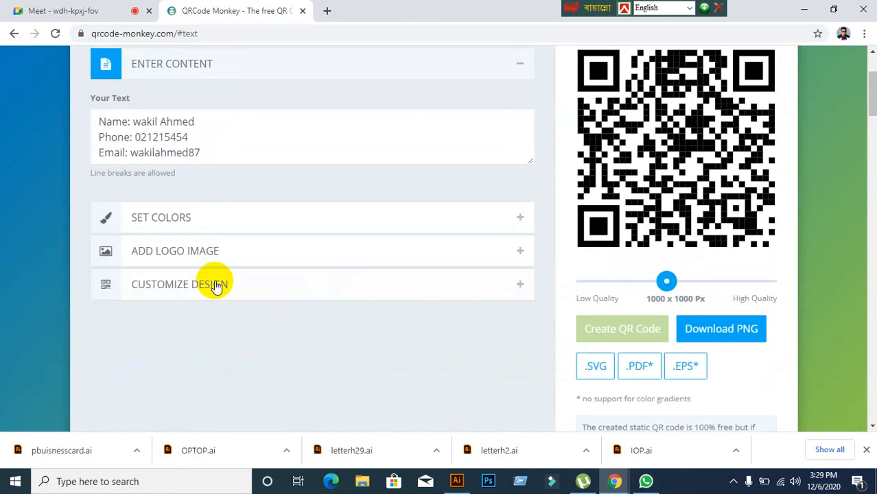
Step: Change the QR foreground colour from #000000 to 3C9CD2, regenerate the code, and switch to the flyer
{"action": "left_click", "coordinate": [176, 218]}
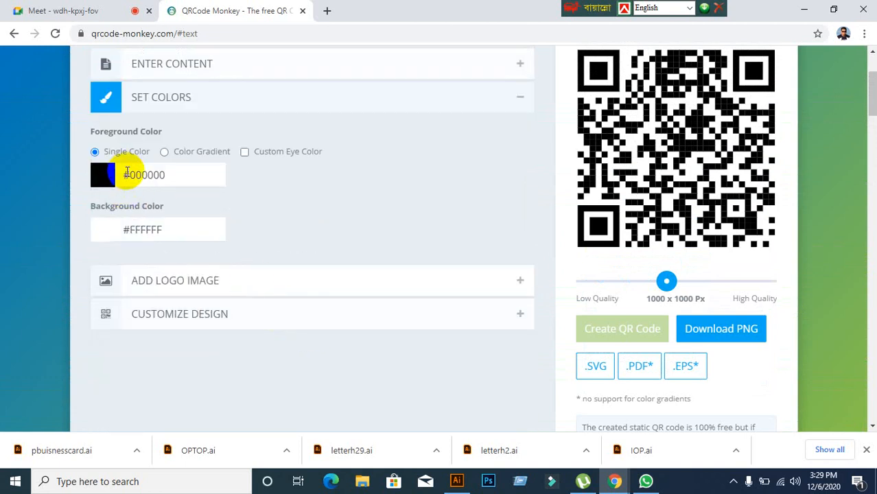
{"action": "left_click", "coordinate": [102, 182]}
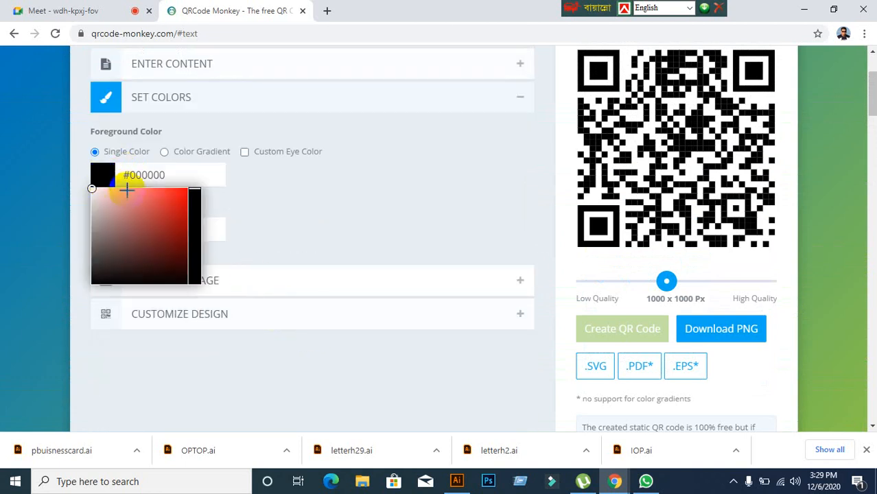
{"action": "left_click", "coordinate": [171, 175]}
{"action": "left_click_drag", "start_coordinate": [172, 175], "coordinate": [124, 175]}
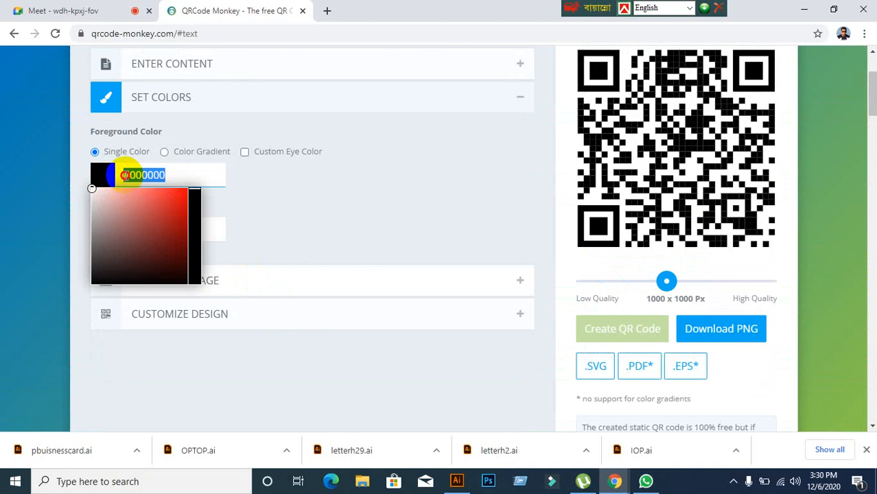
{"action": "type", "text": "3C9CD2"}
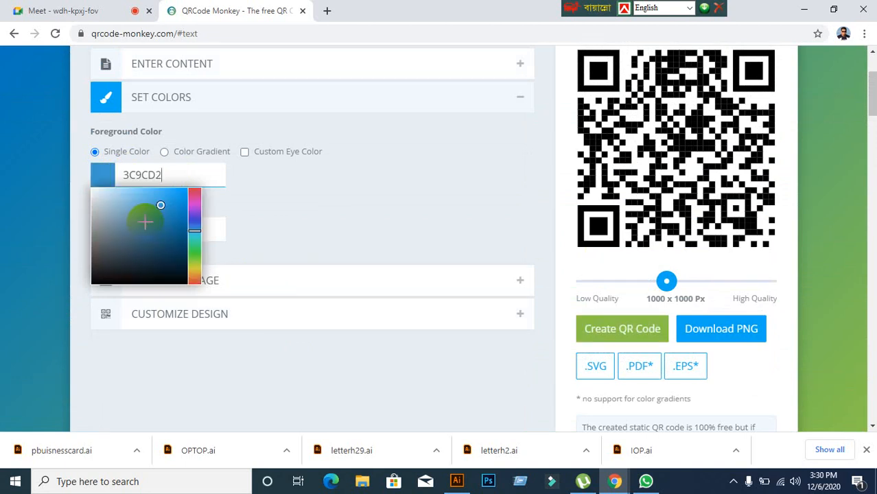
{"action": "left_click", "coordinate": [619, 334]}
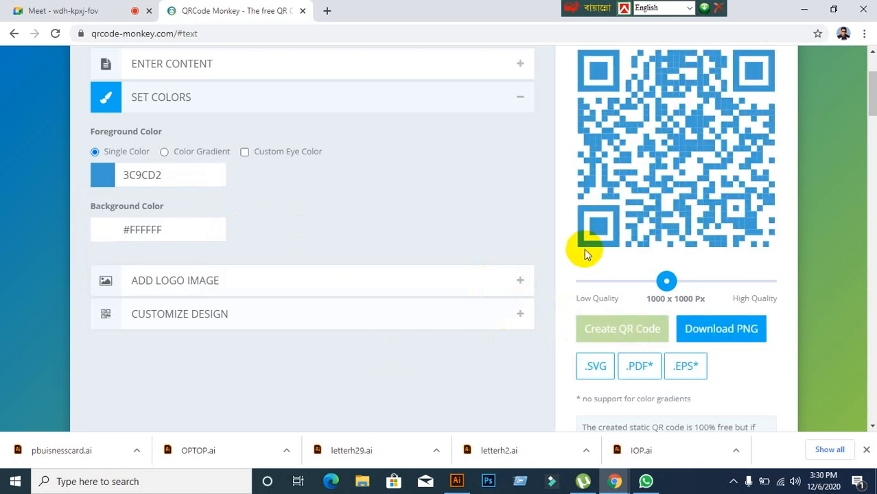
{"action": "left_click", "coordinate": [456, 480]}
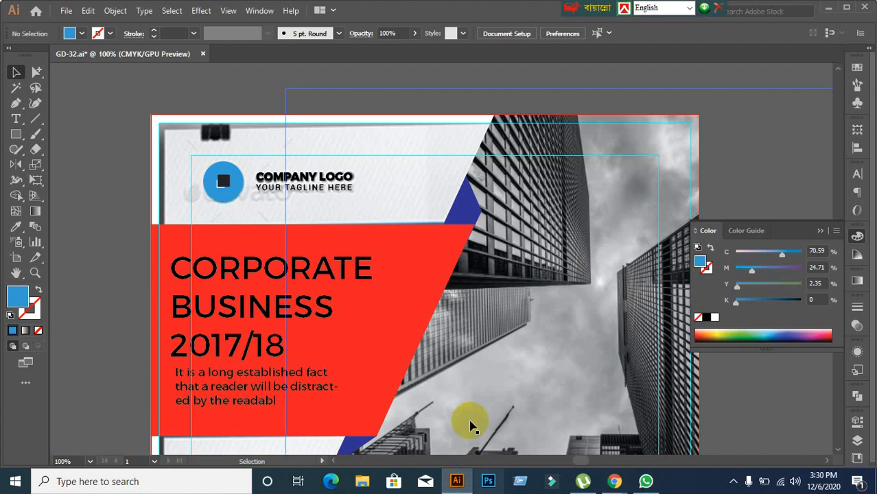
Step: Inspect the flyer's QR placeholder area, then return to QRCode Monkey's blue 1000 x 1000 Px code
{"action": "scroll", "coordinate": [443, 354], "scroll_direction": "down", "scroll_amount": 2}
{"action": "scroll", "coordinate": [480, 378], "scroll_direction": "down", "scroll_amount": 3}
{"action": "scroll", "coordinate": [471, 313], "scroll_direction": "up", "scroll_amount": 5}
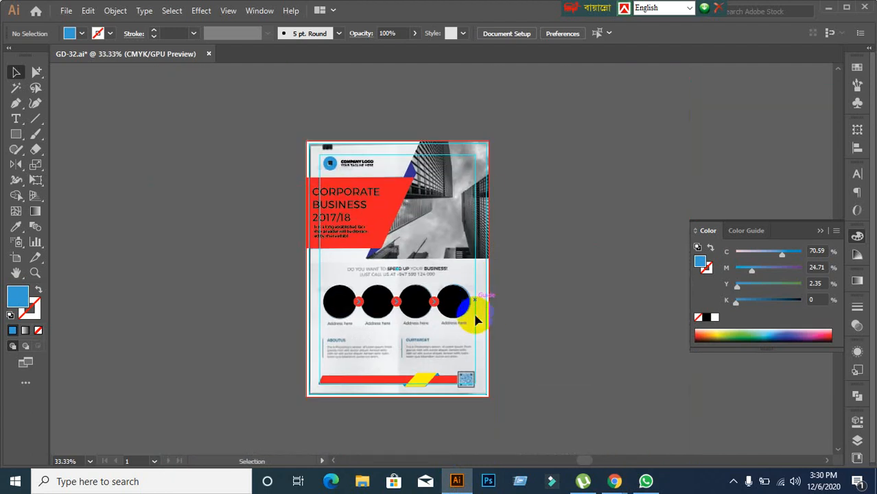
{"action": "scroll", "coordinate": [479, 375], "scroll_direction": "down", "scroll_amount": 3}
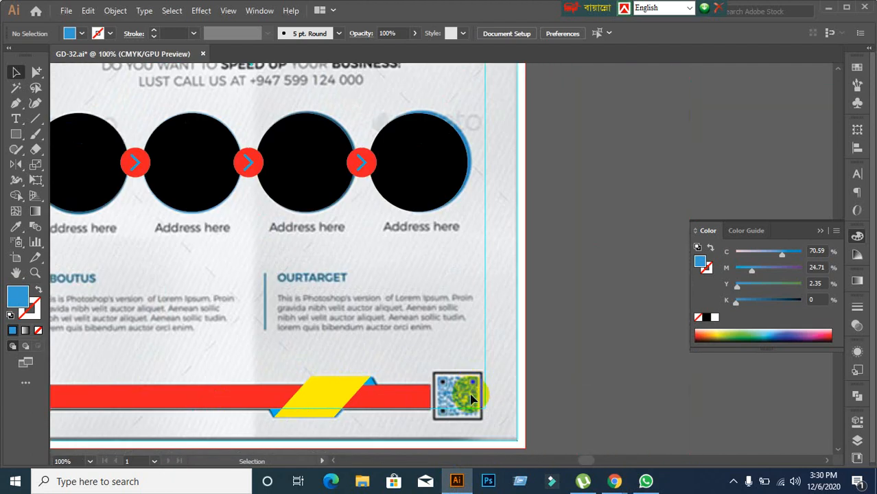
{"action": "mouse_move", "coordinate": [614, 481]}
{"action": "left_click", "coordinate": [559, 457]}
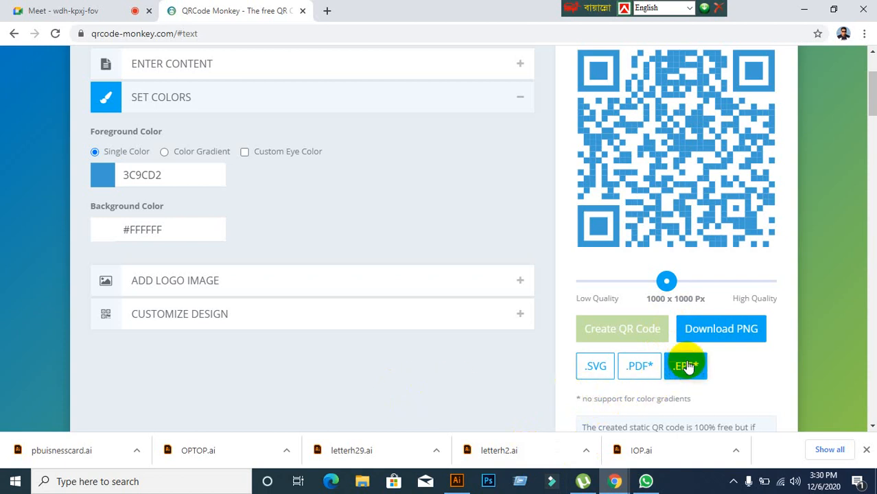
Step: Download the QR code as qr-code.eps and place it into the GD-32.ai flyer
{"action": "scroll", "coordinate": [630, 382], "scroll_direction": "down", "scroll_amount": 2}
{"action": "scroll", "coordinate": [649, 376], "scroll_direction": "up", "scroll_amount": 1}
{"action": "scroll", "coordinate": [649, 376], "scroll_direction": "up", "scroll_amount": 3}
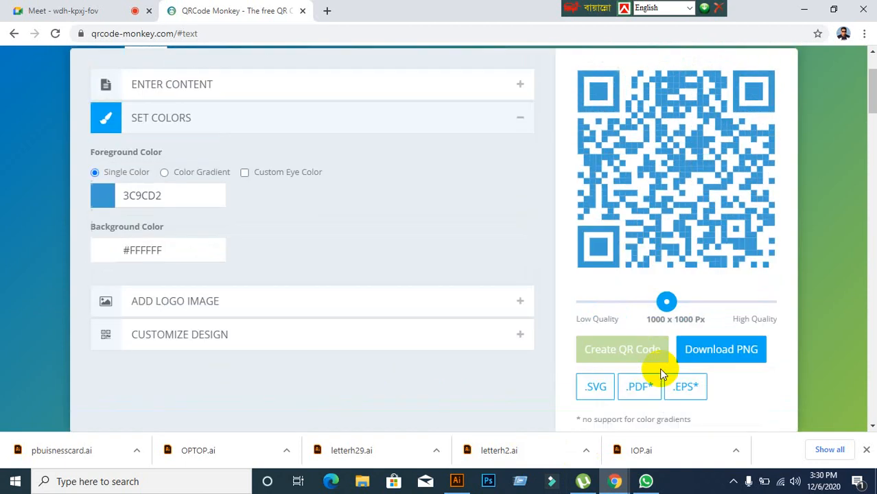
{"action": "scroll", "coordinate": [666, 346], "scroll_direction": "down", "scroll_amount": 2}
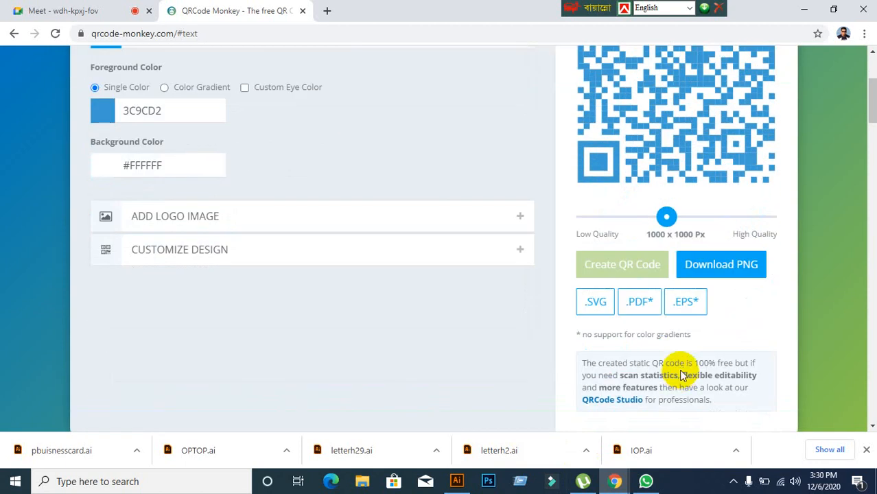
{"action": "left_click", "coordinate": [685, 303]}
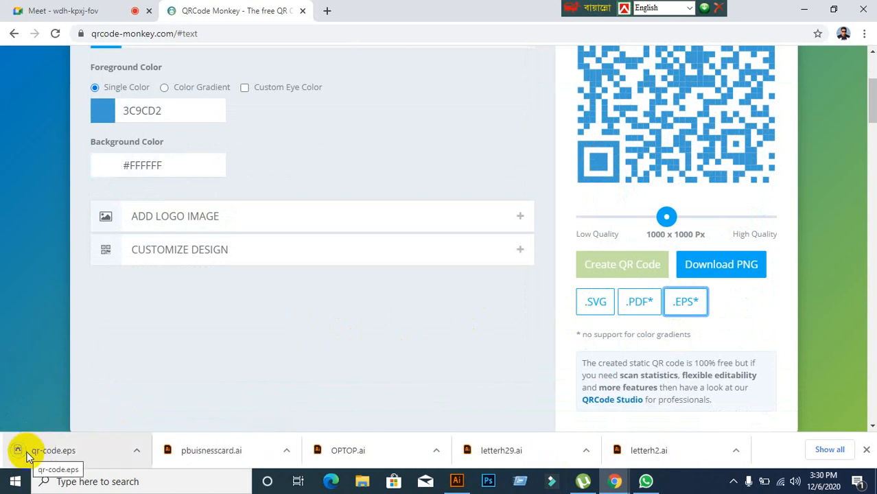
{"action": "left_click_drag", "start_coordinate": [28, 455], "coordinate": [359, 239]}
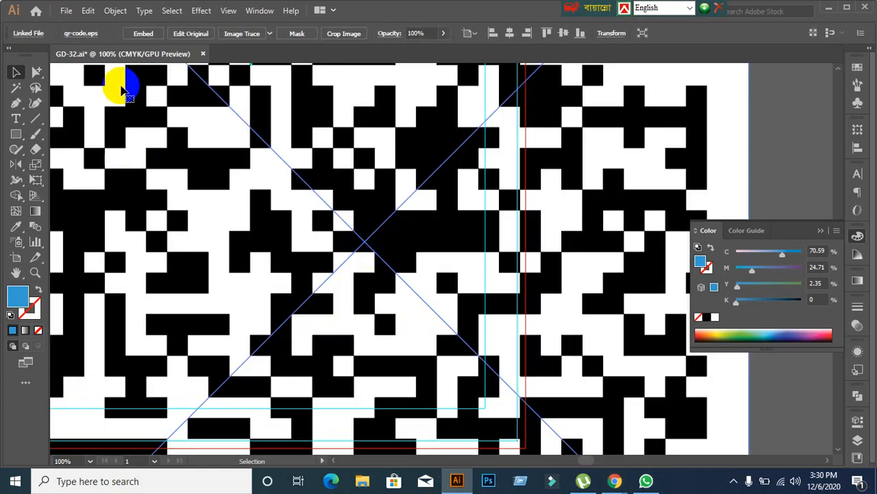
Step: Embed the placed QR code and scale it down to a small square
{"action": "left_click", "coordinate": [144, 35]}
{"action": "scroll", "coordinate": [369, 262], "scroll_direction": "down", "scroll_amount": 3}
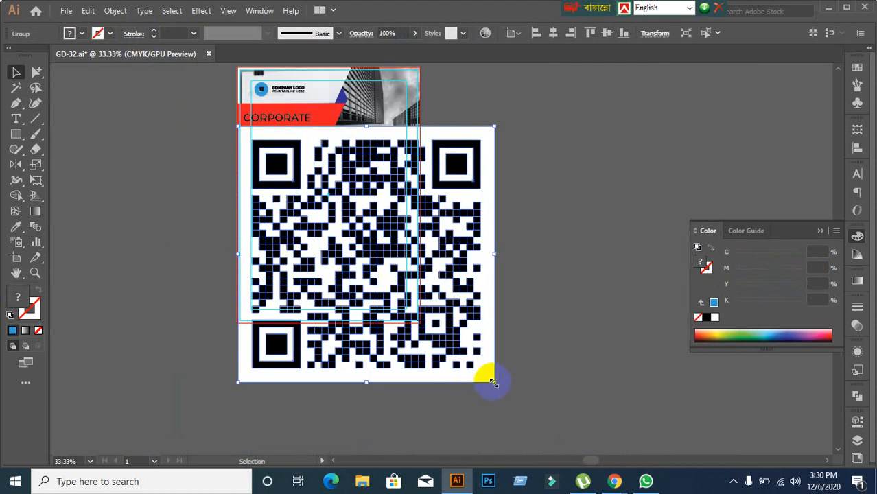
{"action": "left_click_drag", "start_coordinate": [492, 382], "coordinate": [286, 169]}
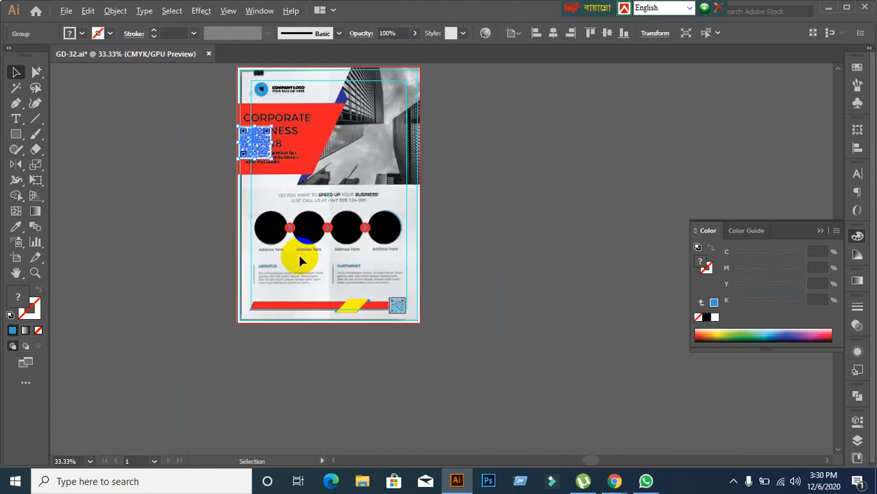
Step: Move the small QR code off the artboard beside the flyer
{"action": "scroll", "coordinate": [300, 261], "scroll_direction": "up", "scroll_amount": 1}
{"action": "scroll", "coordinate": [199, 216], "scroll_direction": "up", "scroll_amount": 1}
{"action": "scroll", "coordinate": [230, 219], "scroll_direction": "up", "scroll_amount": 1}
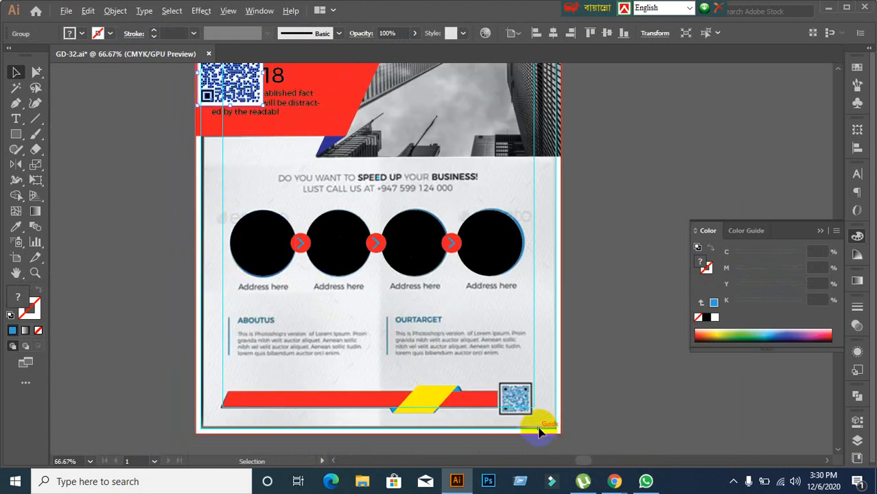
{"action": "scroll", "coordinate": [534, 427], "scroll_direction": "up", "scroll_amount": 2}
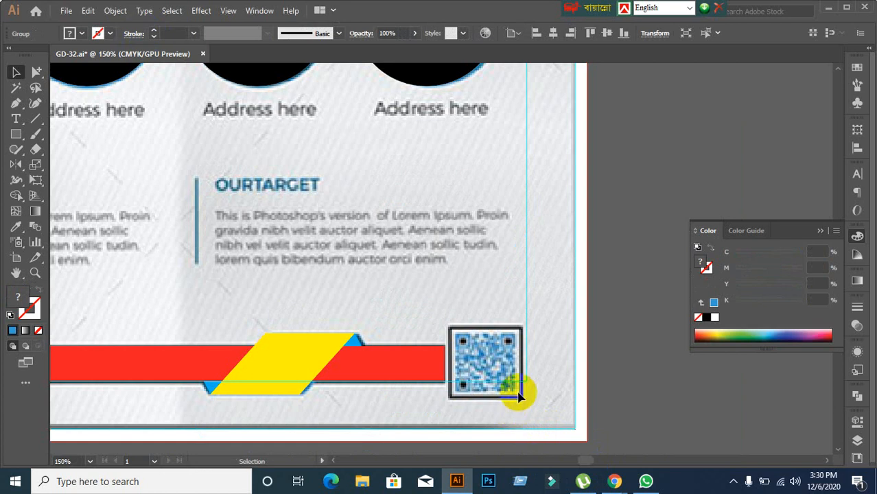
{"action": "scroll", "coordinate": [525, 342], "scroll_direction": "up", "scroll_amount": 1}
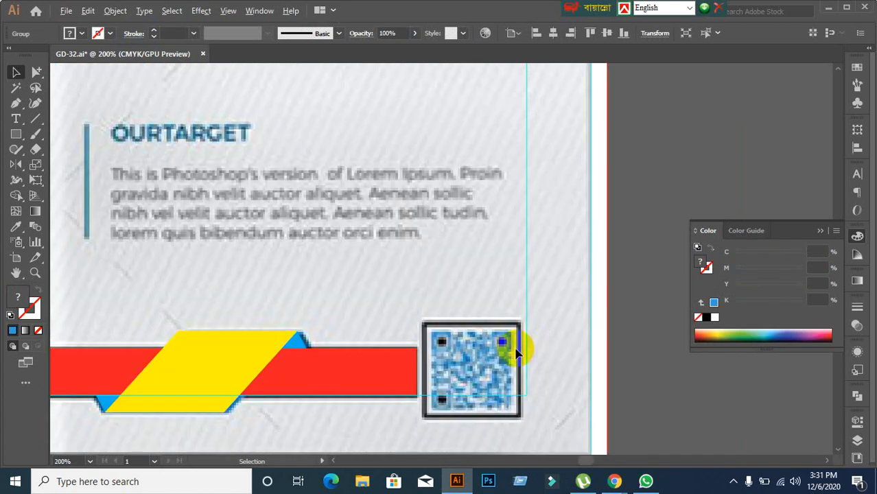
{"action": "scroll", "coordinate": [441, 342], "scroll_direction": "up", "scroll_amount": 1}
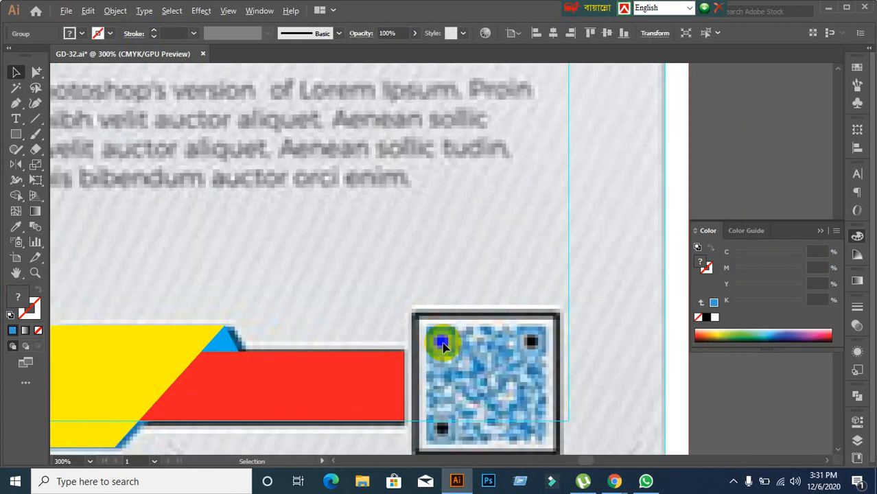
{"action": "scroll", "coordinate": [443, 347], "scroll_direction": "down", "scroll_amount": 4}
{"action": "scroll", "coordinate": [447, 349], "scroll_direction": "down", "scroll_amount": 2}
{"action": "scroll", "coordinate": [482, 345], "scroll_direction": "up", "scroll_amount": 1}
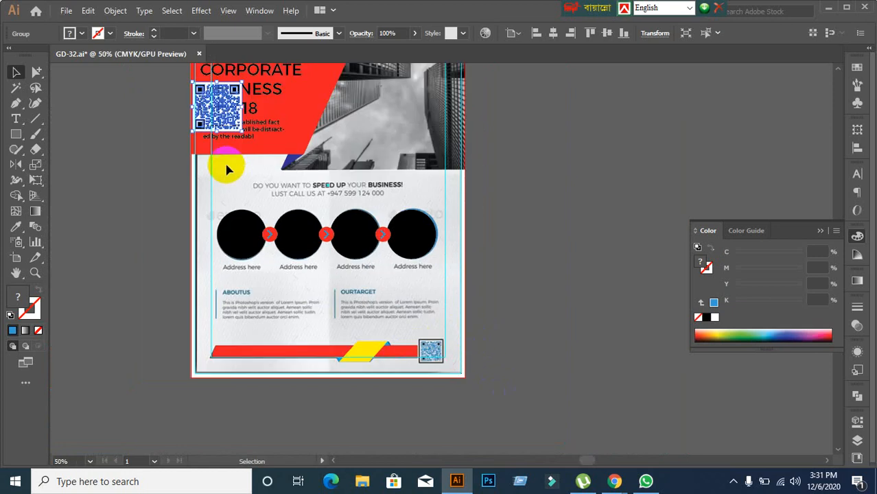
{"action": "left_click_drag", "start_coordinate": [237, 109], "coordinate": [553, 276]}
Step: Select the QR code beside the page and glance at the QRCode Monkey page
{"action": "left_click", "coordinate": [461, 396]}
{"action": "left_click", "coordinate": [563, 330]}
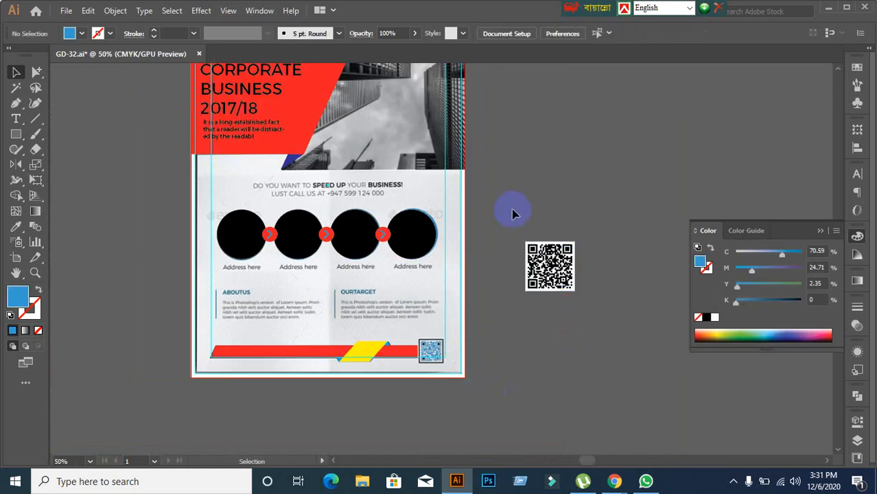
{"action": "left_click", "coordinate": [563, 282]}
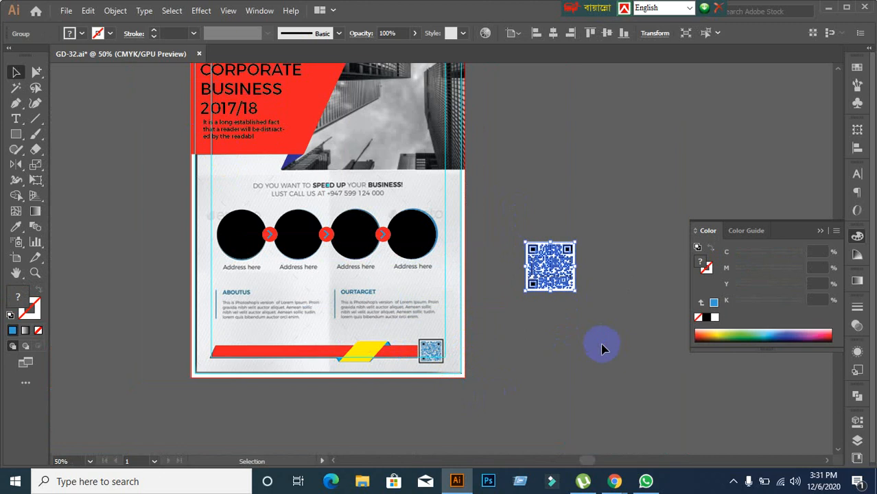
{"action": "mouse_move", "coordinate": [614, 481]}
{"action": "left_click", "coordinate": [553, 424]}
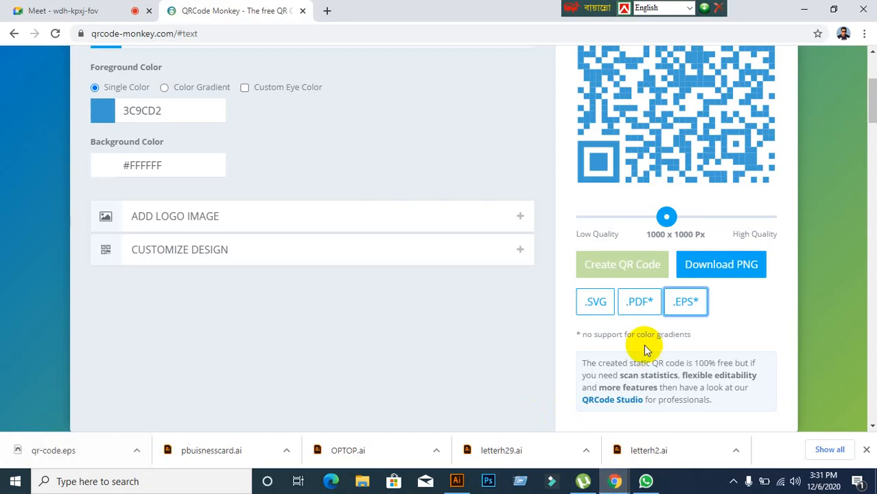
Step: Back in Illustrator, select the QR code beside the flyer and delete it
{"action": "left_click", "coordinate": [793, 10]}
{"action": "left_click", "coordinate": [522, 200]}
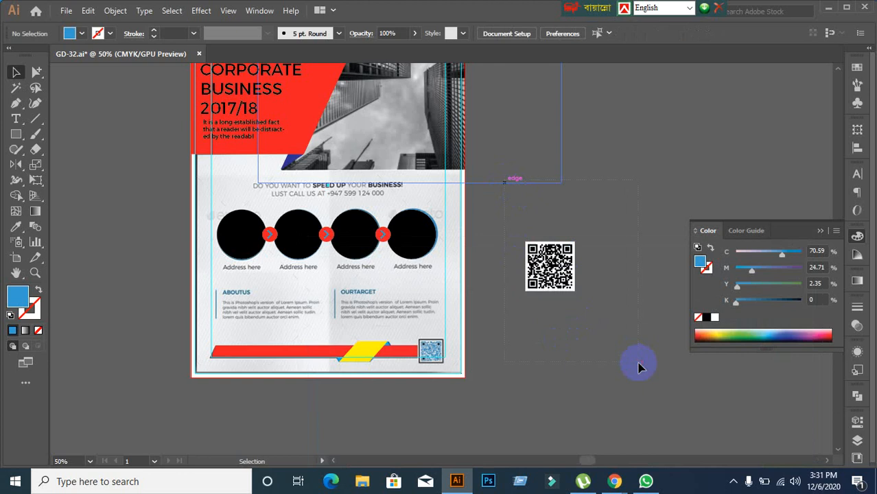
{"action": "left_click_drag", "start_coordinate": [638, 362], "coordinate": [637, 368]}
{"action": "left_click", "coordinate": [578, 389]}
{"action": "left_click", "coordinate": [538, 268]}
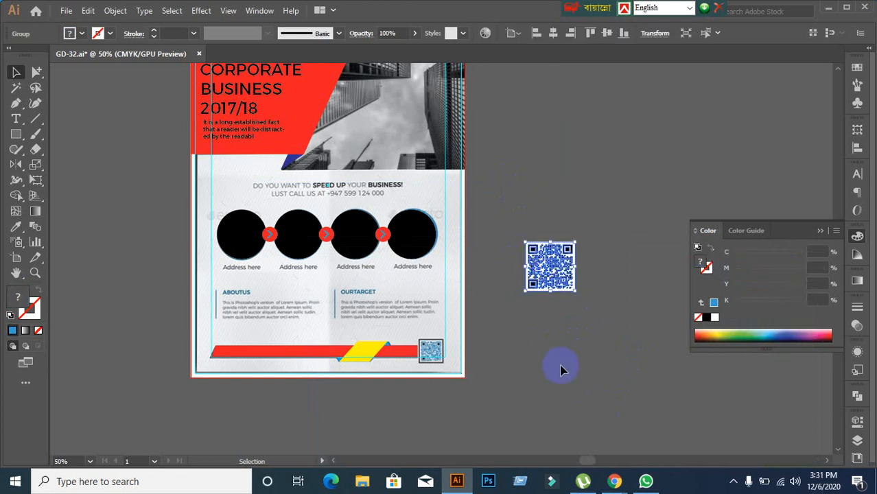
{"action": "key", "text": "Delete"}
Step: Paste the QR code beside the flyer and ungroup it into separate parts
{"action": "mouse_move", "coordinate": [613, 481]}
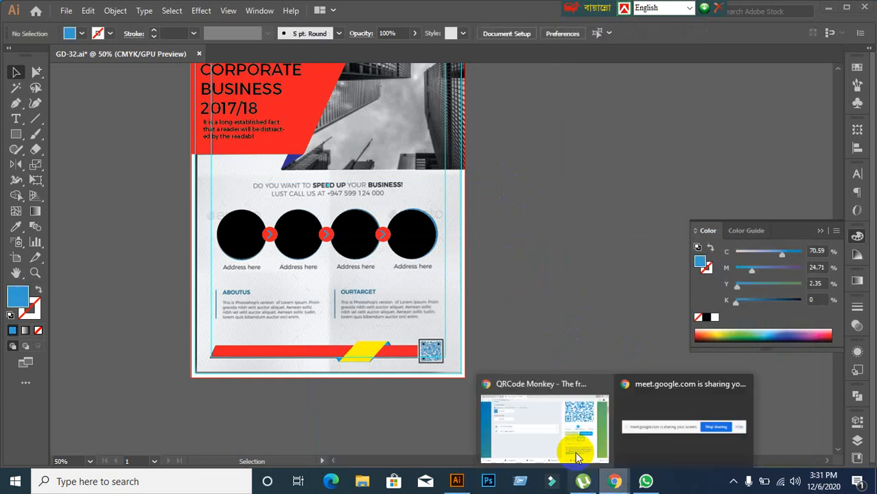
{"action": "left_click", "coordinate": [576, 456]}
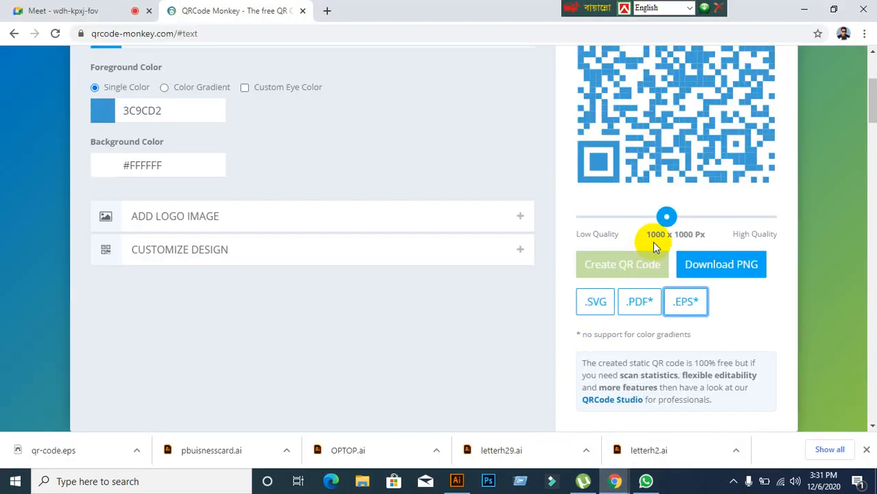
{"action": "left_click", "coordinate": [468, 474]}
{"action": "key", "text": "ctrl+v"}
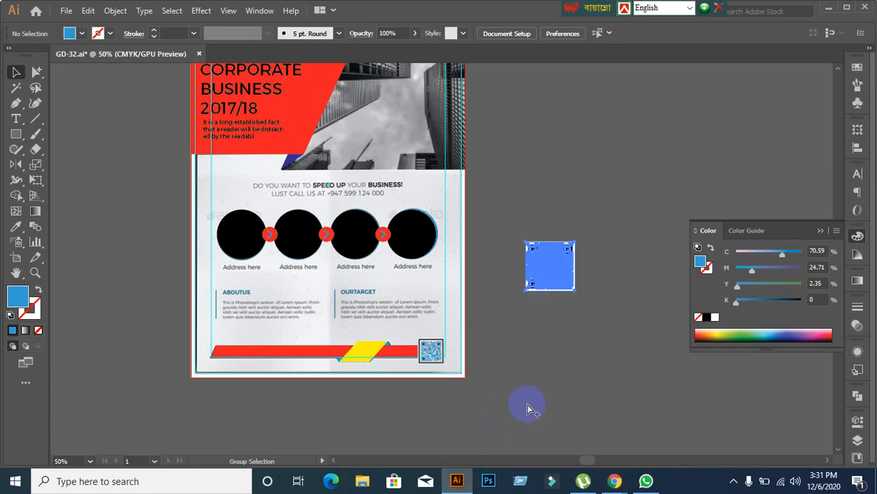
{"action": "scroll", "coordinate": [568, 284], "scroll_direction": "up", "scroll_amount": 3}
{"action": "left_click", "coordinate": [499, 213]}
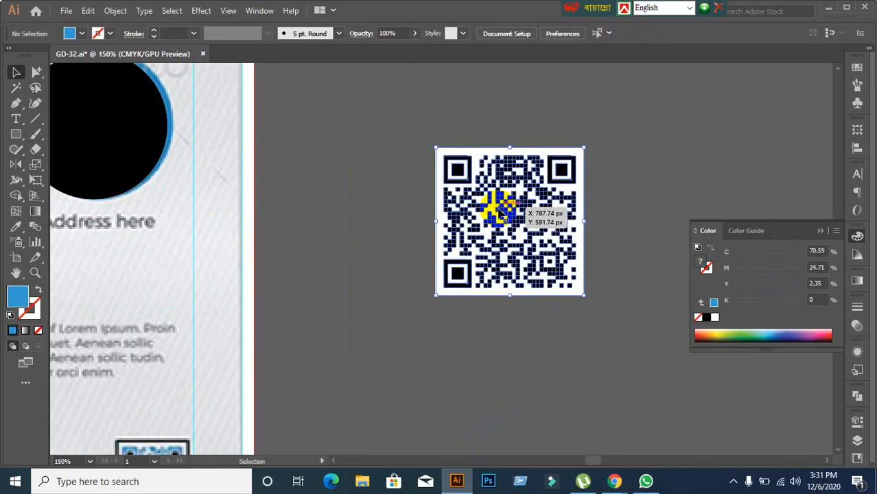
{"action": "right_click", "coordinate": [498, 209]}
{"action": "left_click", "coordinate": [536, 317]}
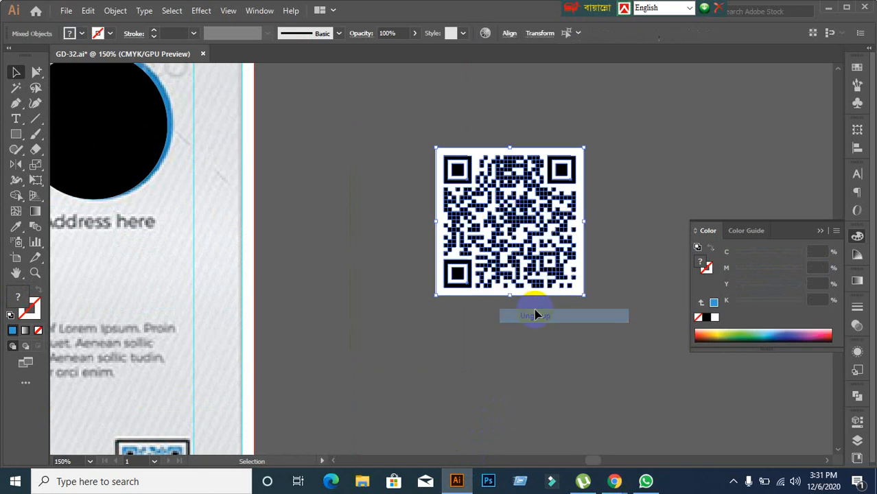
Step: Check a single black square of the ungrouped code, then return to QRCode Monkey
{"action": "left_click", "coordinate": [482, 357]}
{"action": "scroll", "coordinate": [562, 329], "scroll_direction": "up", "scroll_amount": 2}
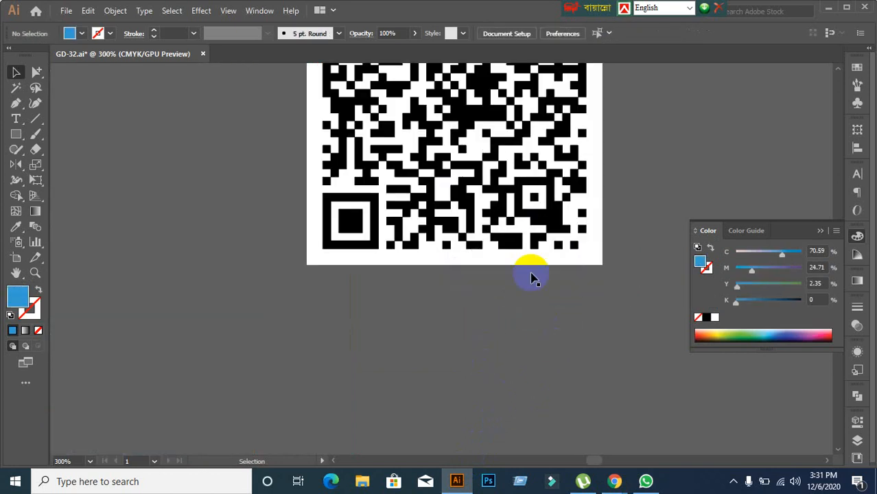
{"action": "left_click", "coordinate": [489, 194]}
{"action": "left_click", "coordinate": [498, 322]}
{"action": "scroll", "coordinate": [499, 335], "scroll_direction": "down", "scroll_amount": 2}
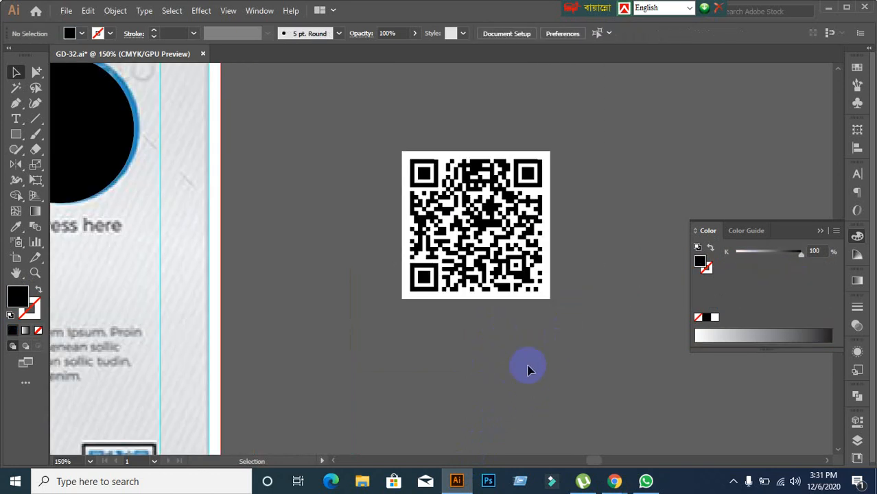
{"action": "scroll", "coordinate": [526, 371], "scroll_direction": "down", "scroll_amount": 1}
{"action": "mouse_move", "coordinate": [611, 483]}
{"action": "left_click", "coordinate": [537, 433]}
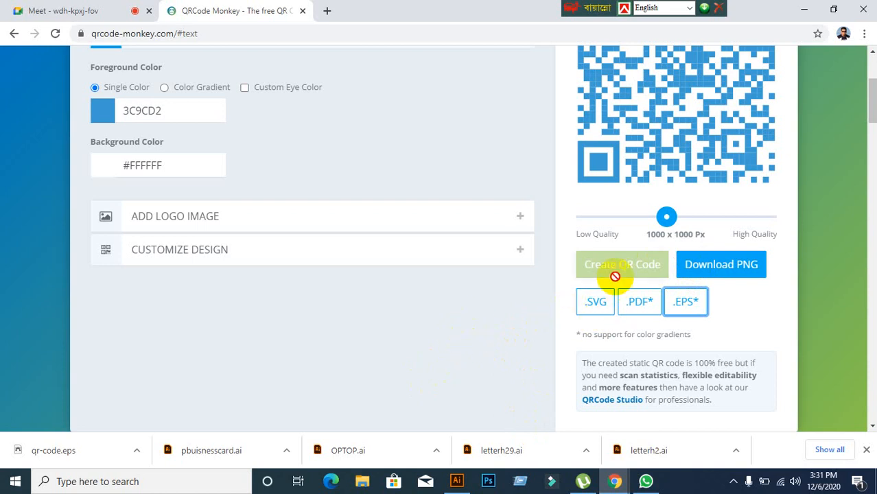
Step: Set the QR foreground colour to 3C9CD2 and regenerate the code
{"action": "scroll", "coordinate": [643, 240], "scroll_direction": "up", "scroll_amount": 1}
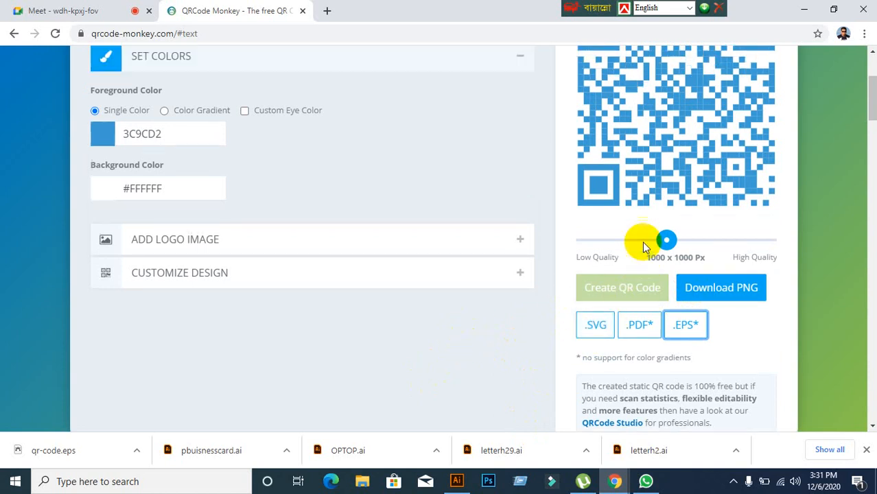
{"action": "scroll", "coordinate": [637, 285], "scroll_direction": "up", "scroll_amount": 1}
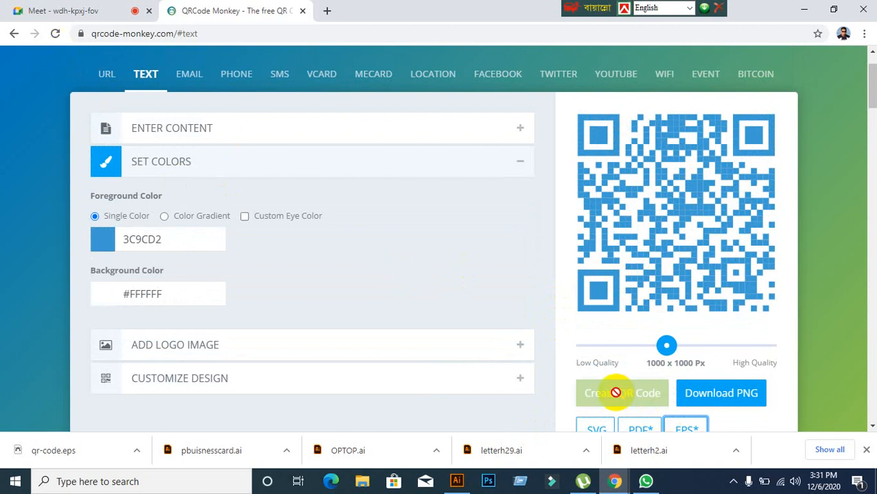
{"action": "scroll", "coordinate": [342, 352], "scroll_direction": "down", "scroll_amount": 7}
{"action": "scroll", "coordinate": [287, 339], "scroll_direction": "up", "scroll_amount": 4}
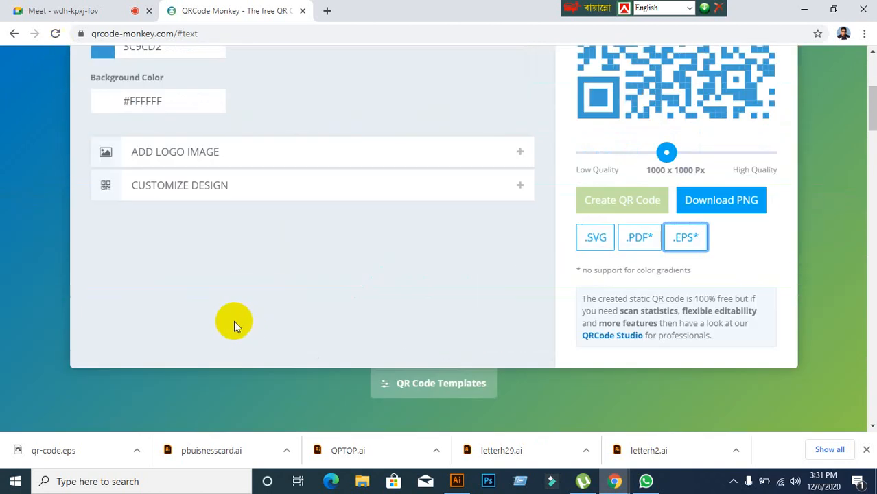
{"action": "scroll", "coordinate": [179, 190], "scroll_direction": "up", "scroll_amount": 2}
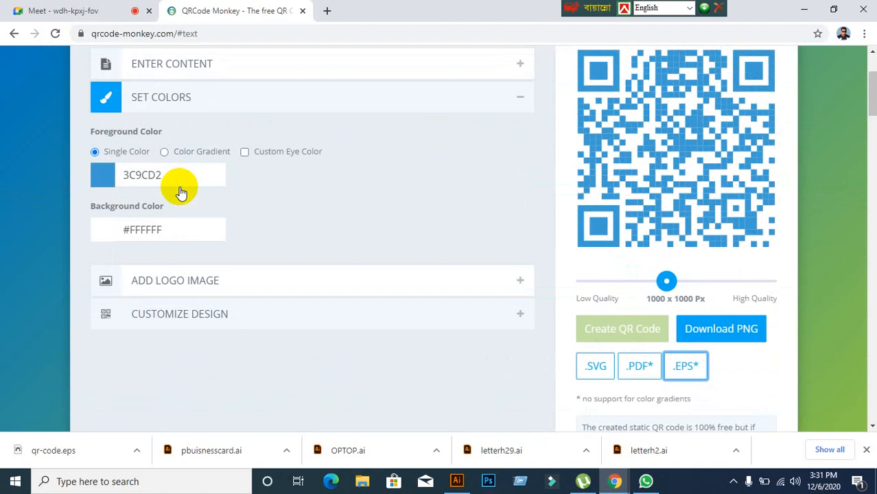
{"action": "left_click", "coordinate": [151, 171]}
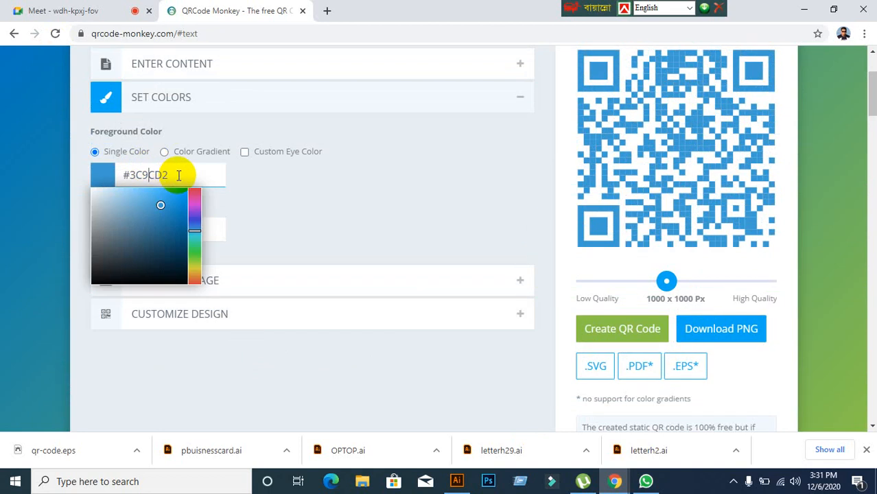
{"action": "left_click_drag", "start_coordinate": [181, 174], "coordinate": [102, 173]}
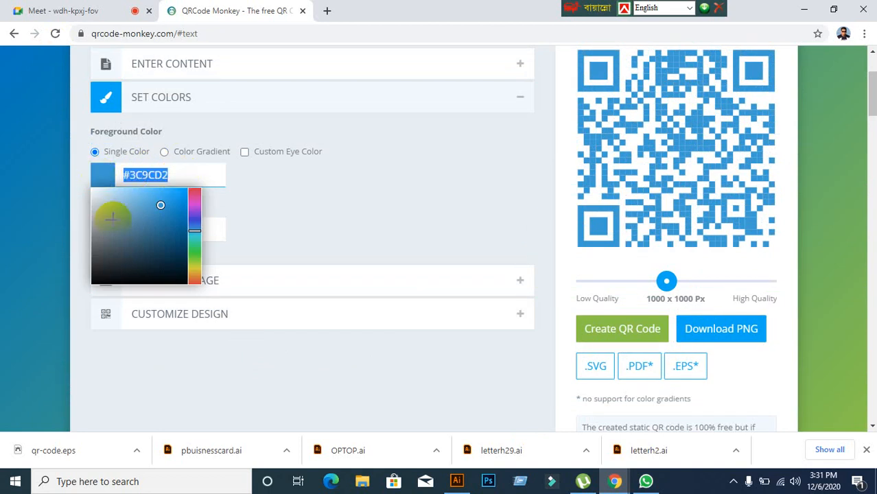
{"action": "type", "text": "3C9CD2"}
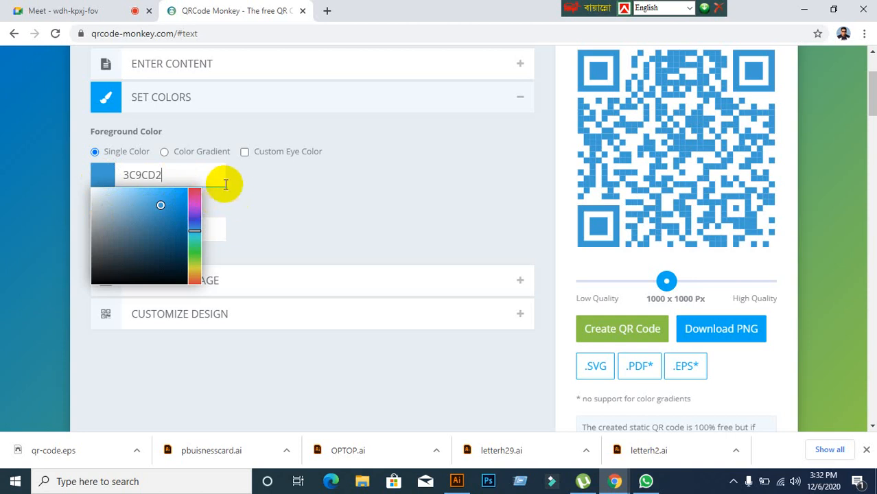
{"action": "left_click", "coordinate": [317, 236]}
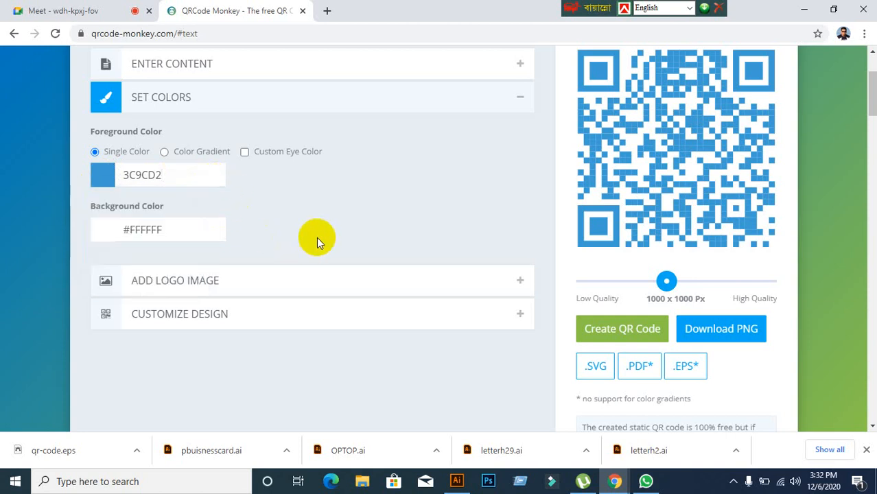
{"action": "left_click", "coordinate": [623, 331]}
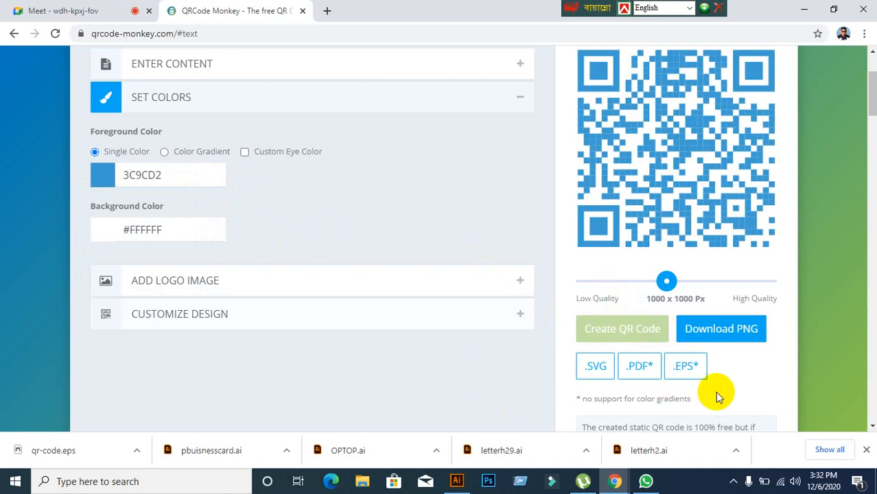
Step: Download the blue QR code as qr-code.png
{"action": "scroll", "coordinate": [715, 391], "scroll_direction": "down", "scroll_amount": 1}
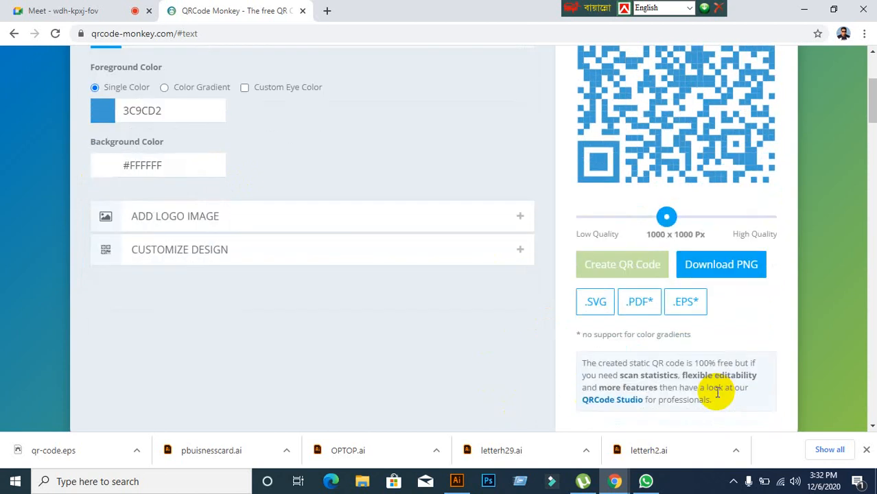
{"action": "scroll", "coordinate": [717, 392], "scroll_direction": "up", "scroll_amount": 1}
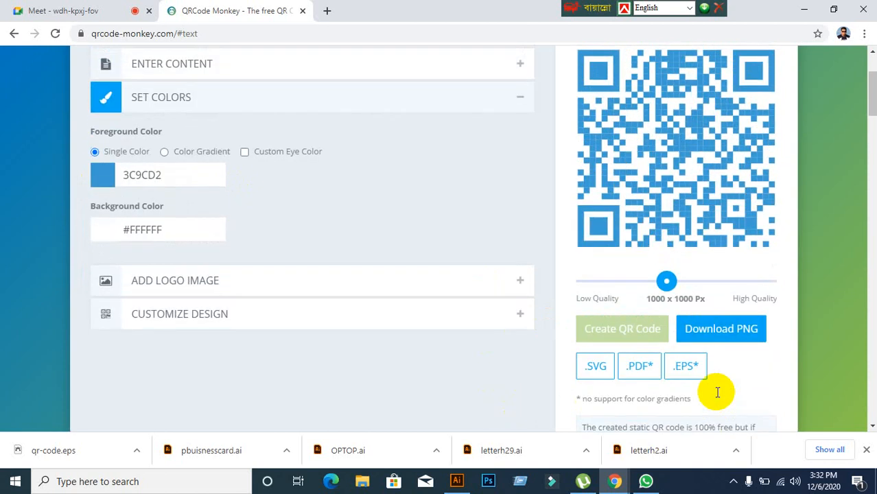
{"action": "left_click", "coordinate": [721, 331]}
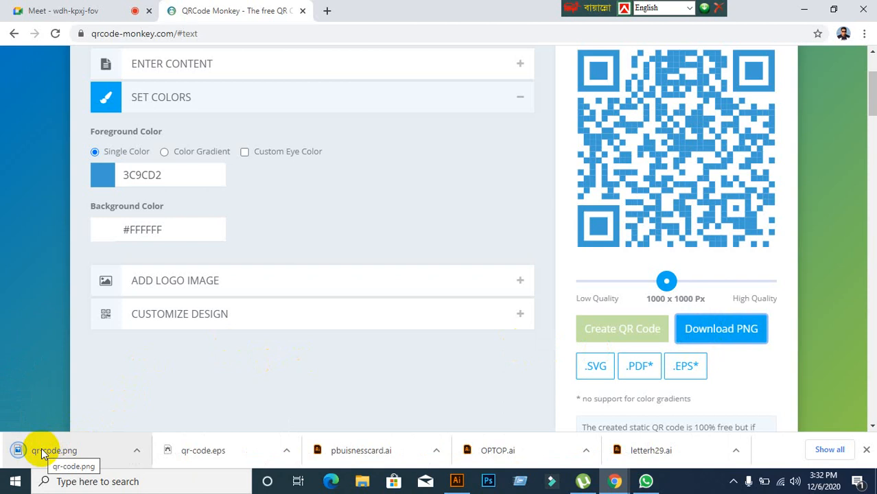
Step: Place qr-code.png on the Illustrator canvas, shrink it and move it beneath the black QR code
{"action": "left_click_drag", "start_coordinate": [42, 453], "coordinate": [414, 341]}
{"action": "left_click_drag", "start_coordinate": [414, 195], "coordinate": [426, 233]}
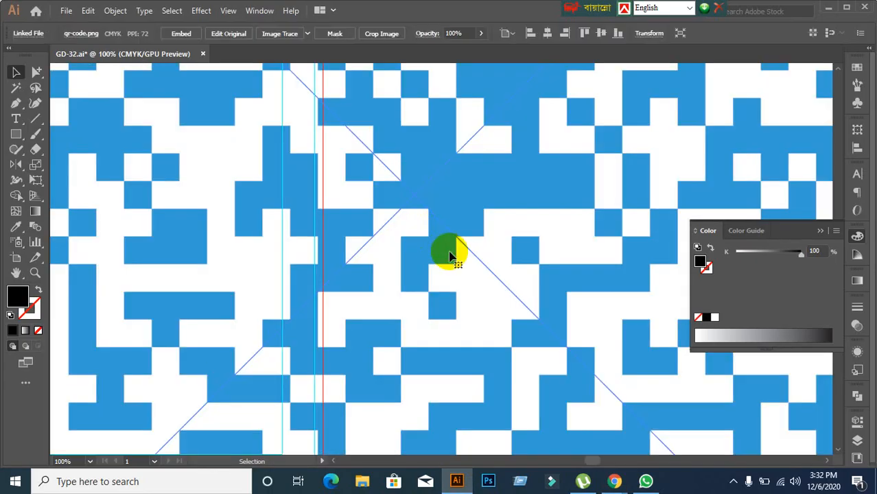
{"action": "key", "text": "ctrl+minus"}
{"action": "key", "text": "ctrl+minus"}
{"action": "key", "text": "ctrl+minus"}
{"action": "left_click_drag", "start_coordinate": [313, 111], "coordinate": [489, 285]}
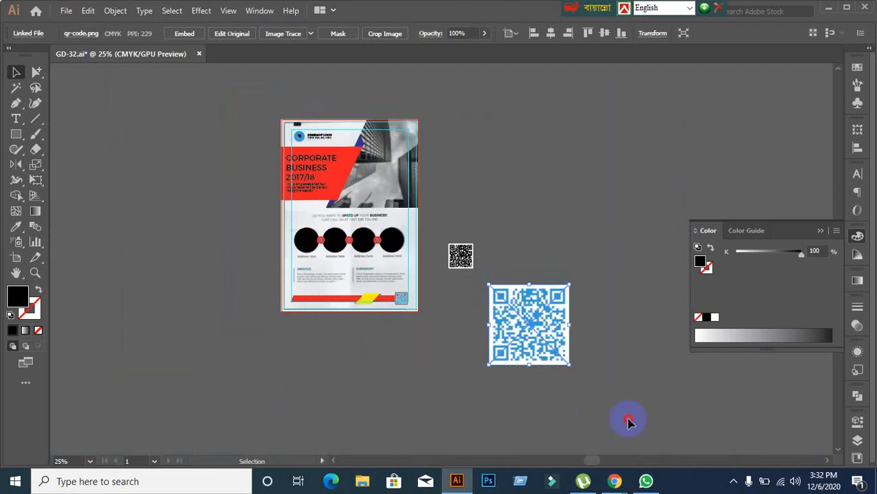
{"action": "left_click", "coordinate": [603, 382]}
{"action": "scroll", "coordinate": [603, 382], "scroll_direction": "up", "scroll_amount": 2}
{"action": "left_click_drag", "start_coordinate": [428, 303], "coordinate": [391, 285]}
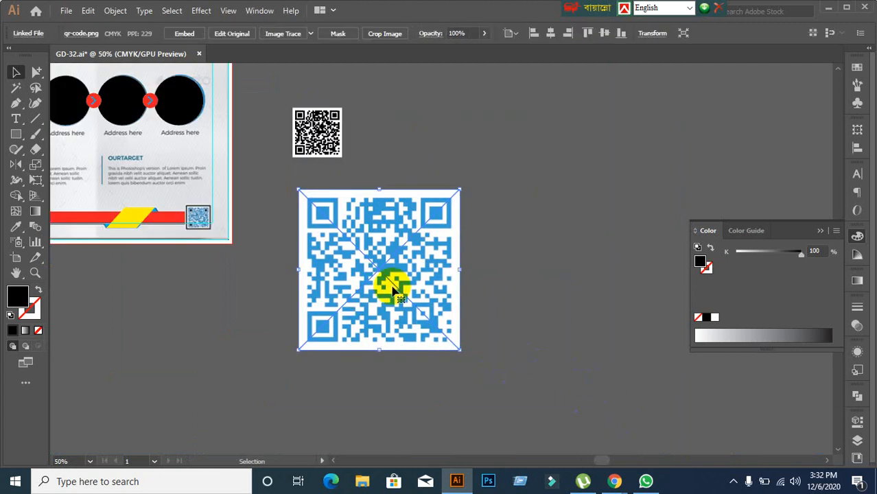
Step: Embed the blue QR image, scale it down further and reposition it below the black one
{"action": "left_click", "coordinate": [184, 35]}
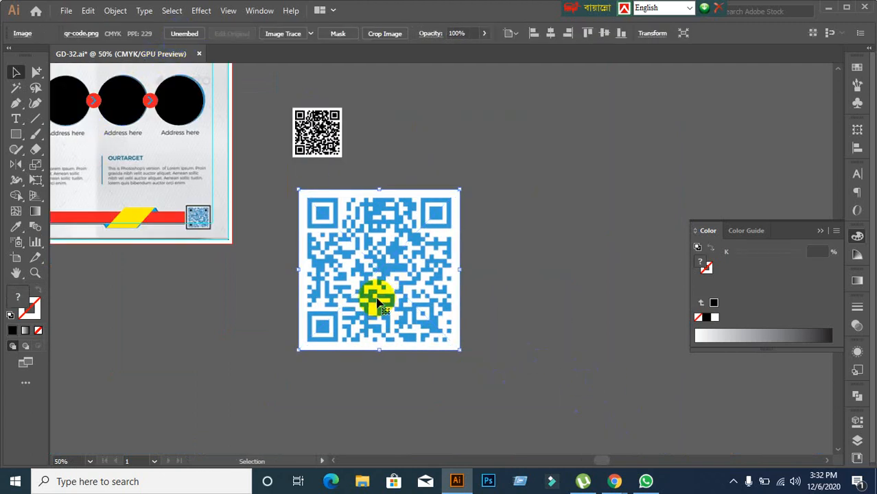
{"action": "left_click_drag", "start_coordinate": [459, 350], "coordinate": [354, 246]}
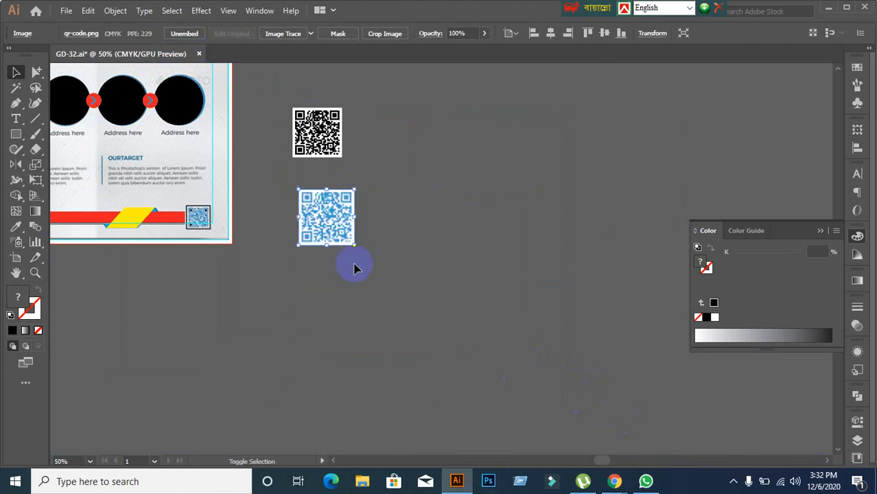
{"action": "left_click", "coordinate": [278, 264]}
{"action": "scroll", "coordinate": [278, 264], "scroll_direction": "up", "scroll_amount": 2}
{"action": "left_click_drag", "start_coordinate": [276, 257], "coordinate": [405, 315]}
{"action": "left_click_drag", "start_coordinate": [513, 274], "coordinate": [461, 316]}
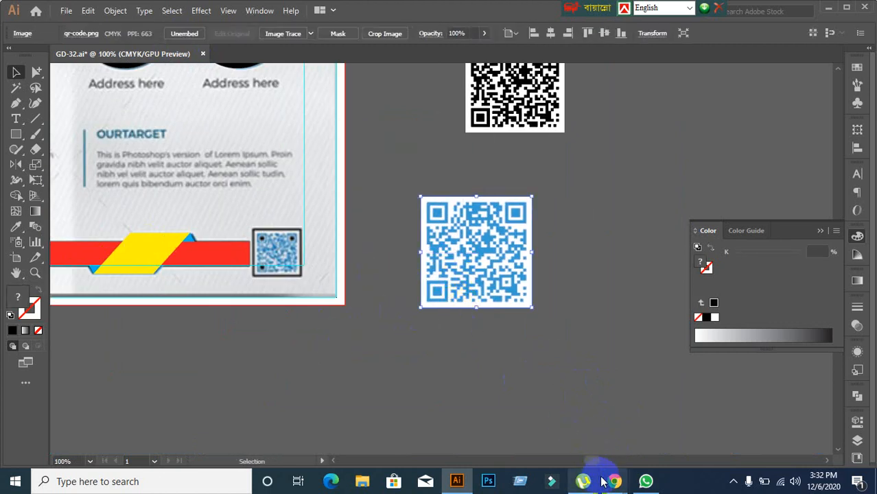
{"action": "mouse_move", "coordinate": [612, 483]}
{"action": "left_click", "coordinate": [558, 427]}
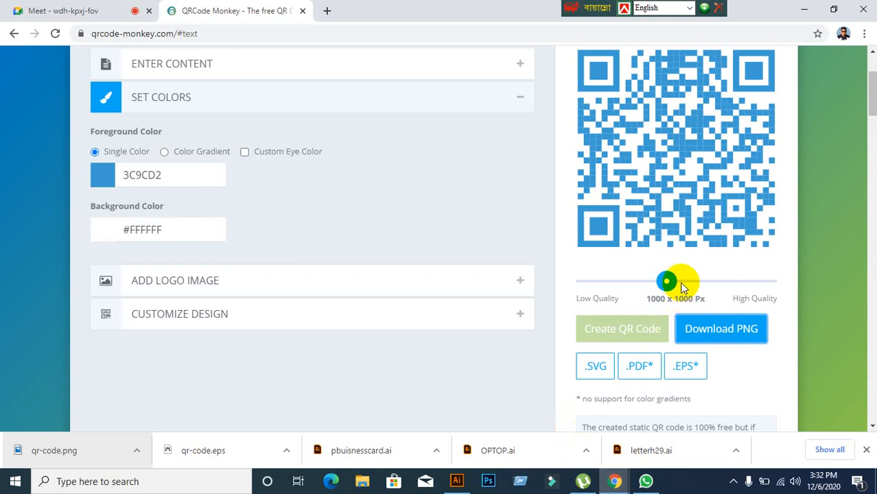
Step: Raise the QR size to 1450 x 1450 Px and download the blue code as EPS twice
{"action": "left_click_drag", "start_coordinate": [676, 285], "coordinate": [720, 291]}
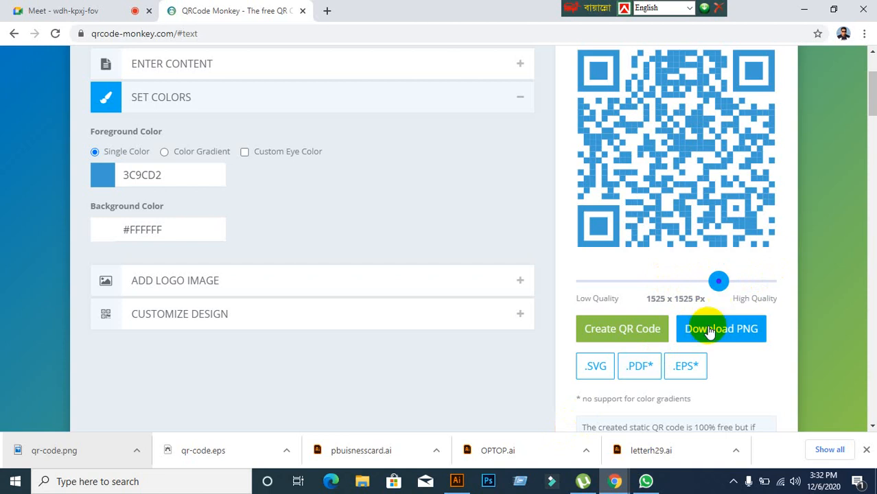
{"action": "left_click", "coordinate": [689, 366]}
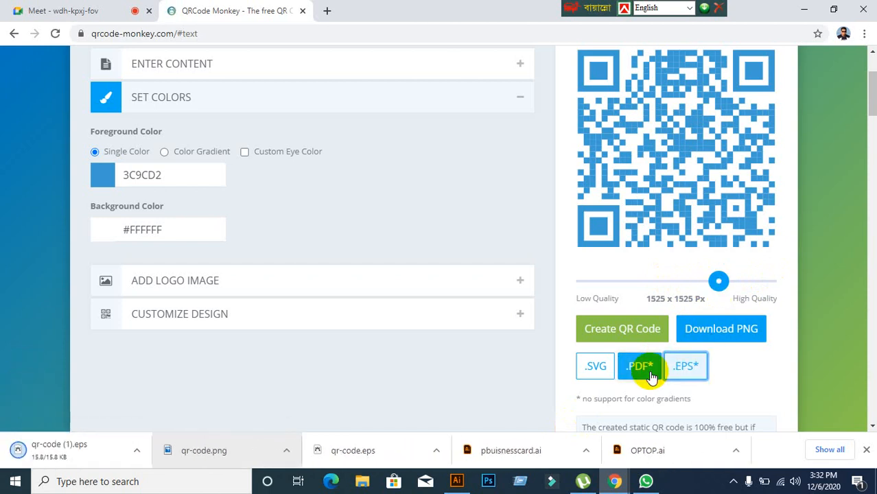
{"action": "left_click", "coordinate": [635, 328]}
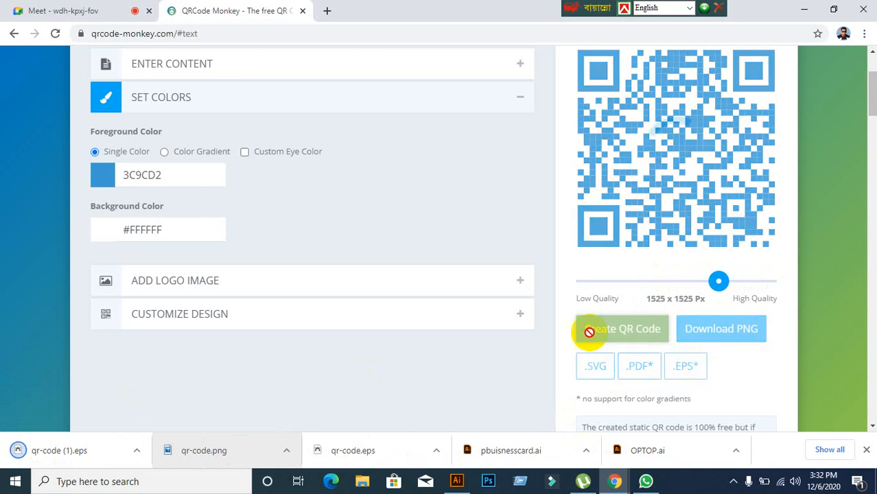
{"action": "left_click", "coordinate": [688, 376]}
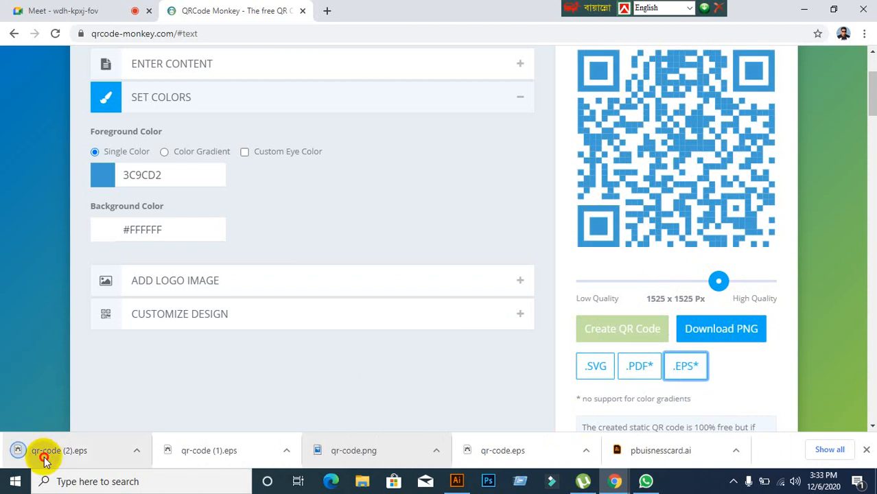
{"action": "left_click", "coordinate": [456, 480]}
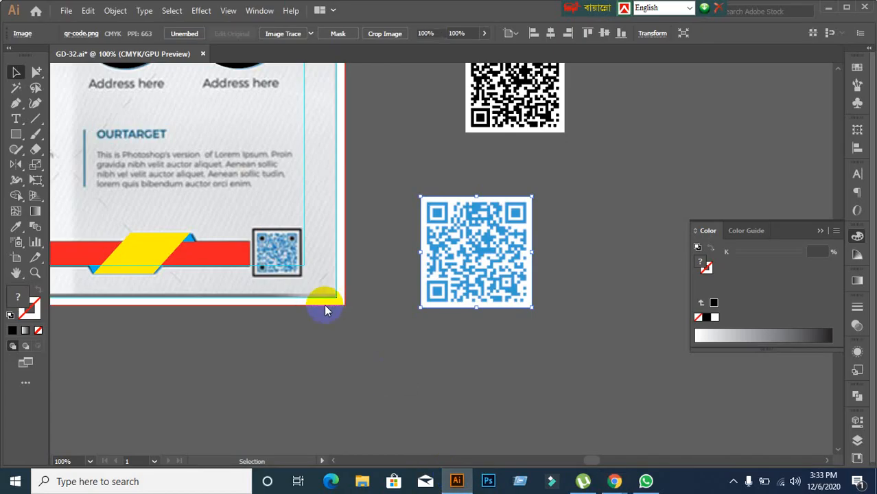
Step: Place qr-code (2).eps to the right of the flyer and embed it
{"action": "left_click_drag", "start_coordinate": [326, 311], "coordinate": [323, 303]}
{"action": "scroll", "coordinate": [324, 303], "scroll_direction": "down", "scroll_amount": 5}
{"action": "left_click_drag", "start_coordinate": [301, 335], "coordinate": [519, 286]}
{"action": "right_click", "coordinate": [525, 247]}
{"action": "mouse_move", "coordinate": [554, 338]}
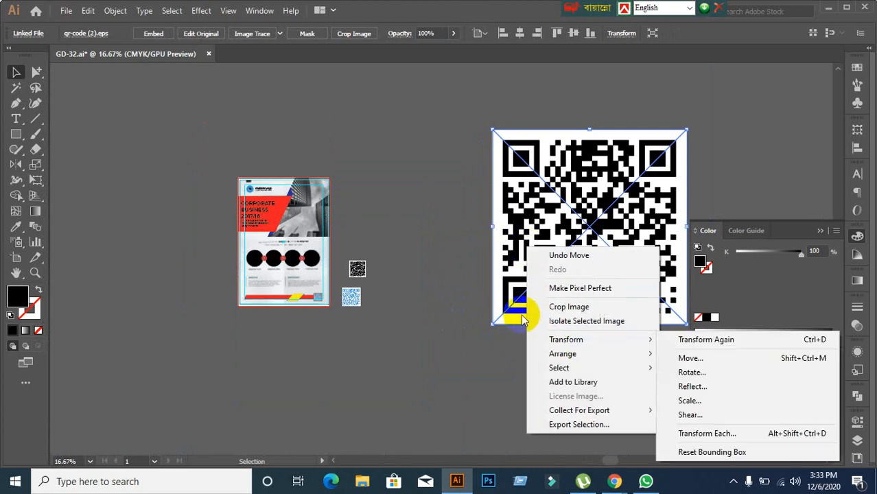
{"action": "left_click", "coordinate": [497, 337]}
{"action": "left_click", "coordinate": [523, 282]}
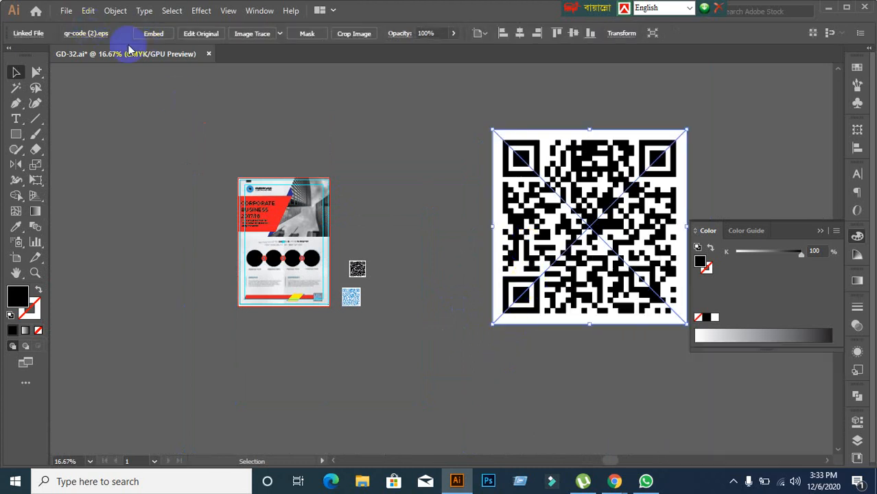
{"action": "left_click", "coordinate": [152, 35]}
Step: Ungroup the embedded QR code and check its finder square and white background pieces
{"action": "left_click", "coordinate": [184, 127]}
{"action": "left_click", "coordinate": [520, 183]}
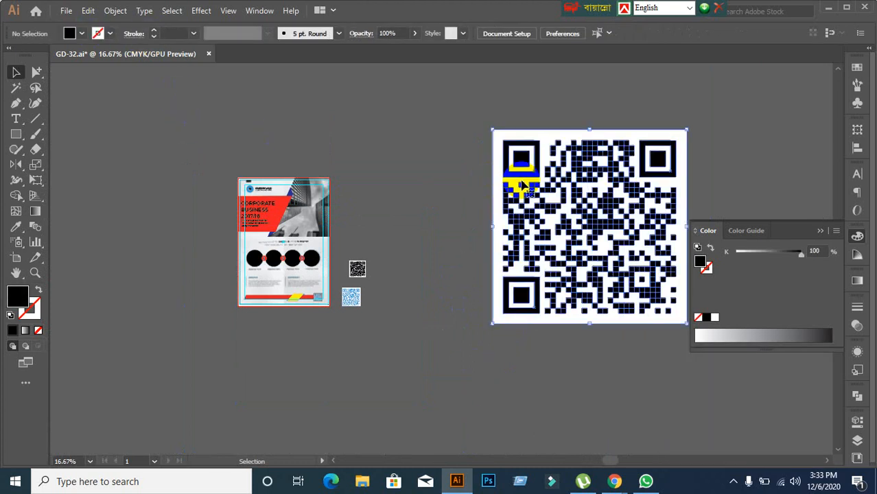
{"action": "right_click", "coordinate": [522, 184]}
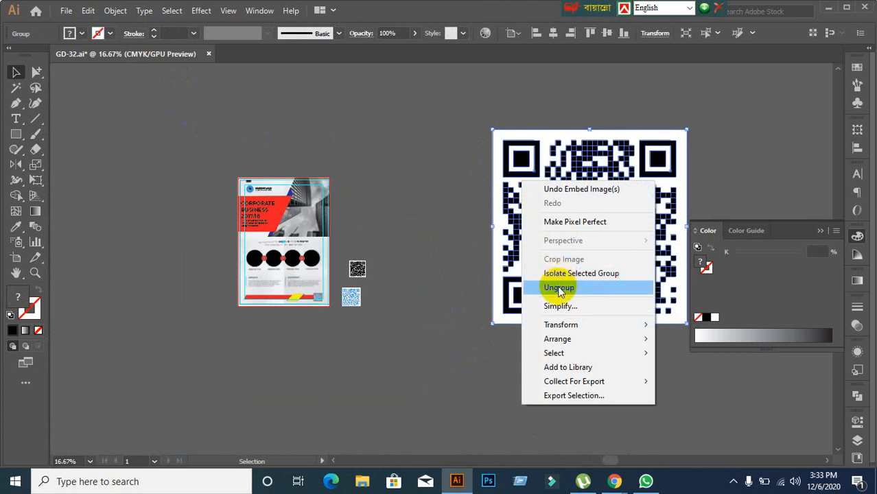
{"action": "left_click", "coordinate": [558, 287]}
{"action": "left_click", "coordinate": [520, 157]}
{"action": "mouse_move", "coordinate": [520, 157]}
{"action": "left_mouse_down"}
{"action": "mouse_move", "coordinate": [580, 196]}
{"action": "mouse_move", "coordinate": [520, 159]}
{"action": "left_mouse_up"}
{"action": "left_click", "coordinate": [464, 151]}
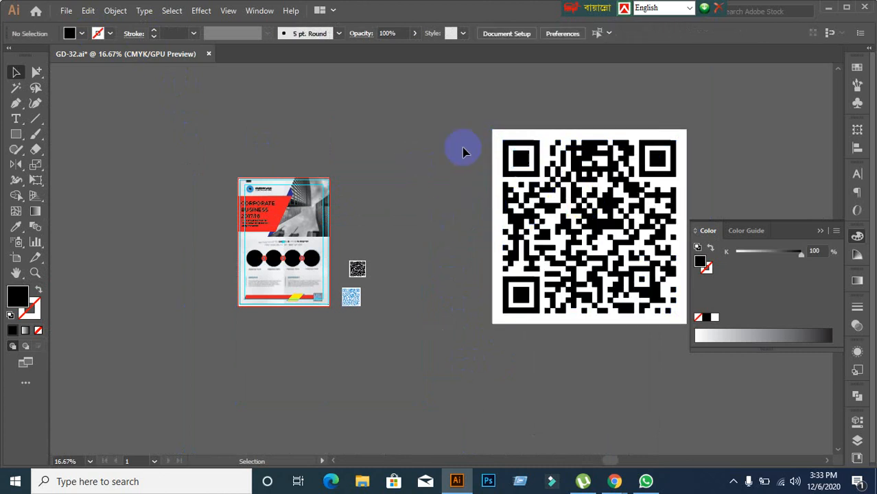
{"action": "left_click", "coordinate": [501, 141]}
{"action": "left_click", "coordinate": [432, 180]}
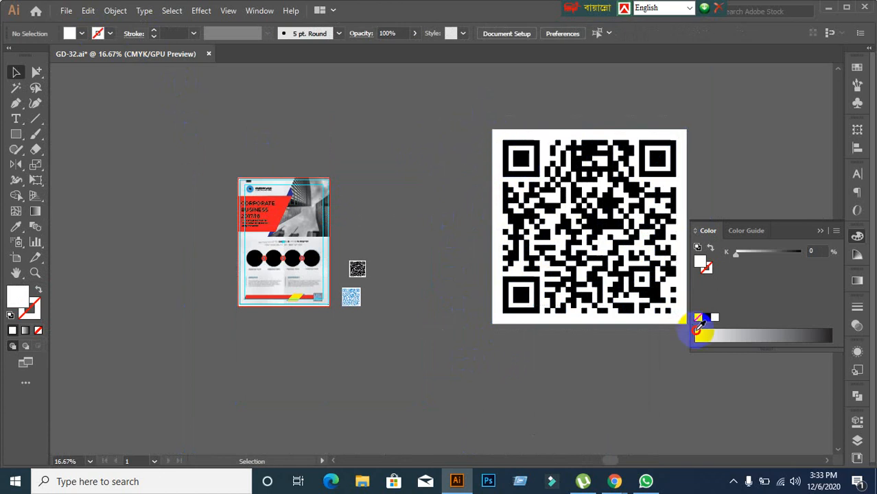
Step: Recolour the black QR modules to the logo's blue (C 70.59 M 24.71 Y 2.35) with the Eyedropper
{"action": "left_click_drag", "start_coordinate": [696, 331], "coordinate": [695, 333]}
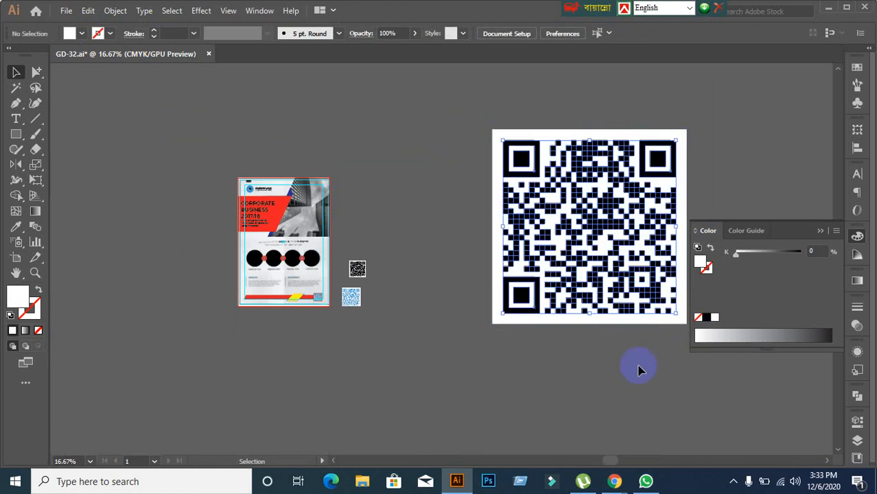
{"action": "left_click", "coordinate": [17, 229]}
{"action": "scroll", "coordinate": [254, 230], "scroll_direction": "up", "scroll_amount": 3}
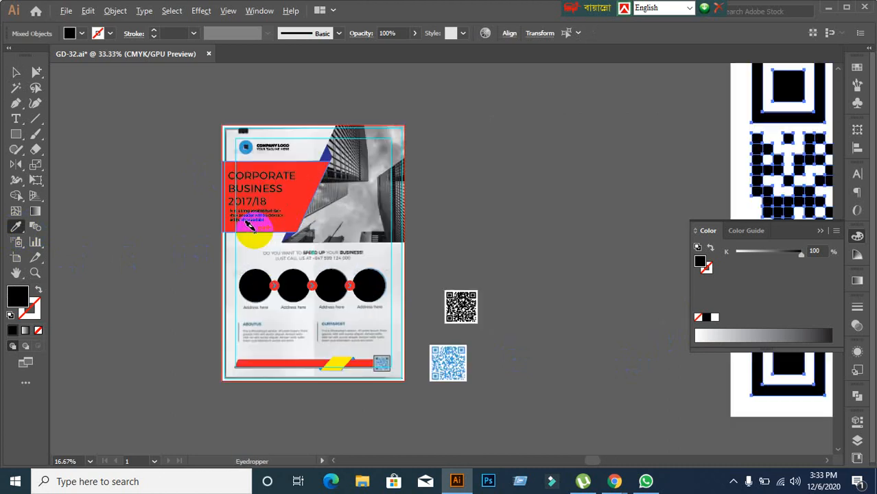
{"action": "left_click", "coordinate": [251, 102]}
{"action": "scroll", "coordinate": [391, 245], "scroll_direction": "down", "scroll_amount": 3}
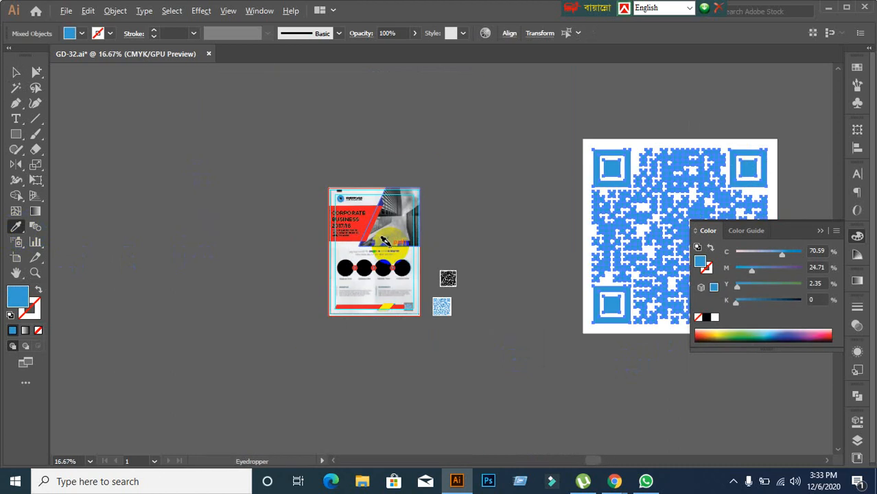
{"action": "left_click", "coordinate": [16, 73]}
{"action": "left_click", "coordinate": [175, 199]}
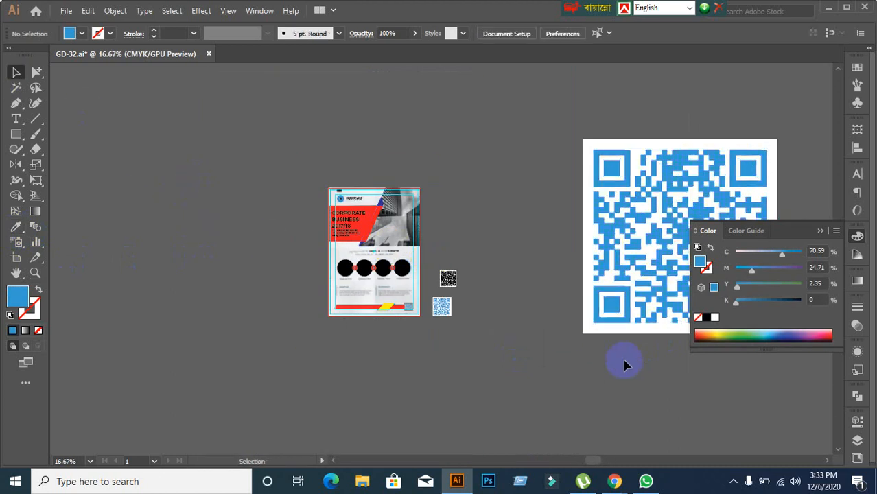
Step: Delete the small qr-code.png image from the canvas
{"action": "scroll", "coordinate": [624, 365], "scroll_direction": "down", "scroll_amount": 1}
{"action": "left_click_drag", "start_coordinate": [627, 360], "coordinate": [512, 324]}
{"action": "left_click_drag", "start_coordinate": [371, 287], "coordinate": [387, 340]}
{"action": "scroll", "coordinate": [431, 411], "scroll_direction": "up", "scroll_amount": 3}
{"action": "scroll", "coordinate": [351, 321], "scroll_direction": "up", "scroll_amount": 2}
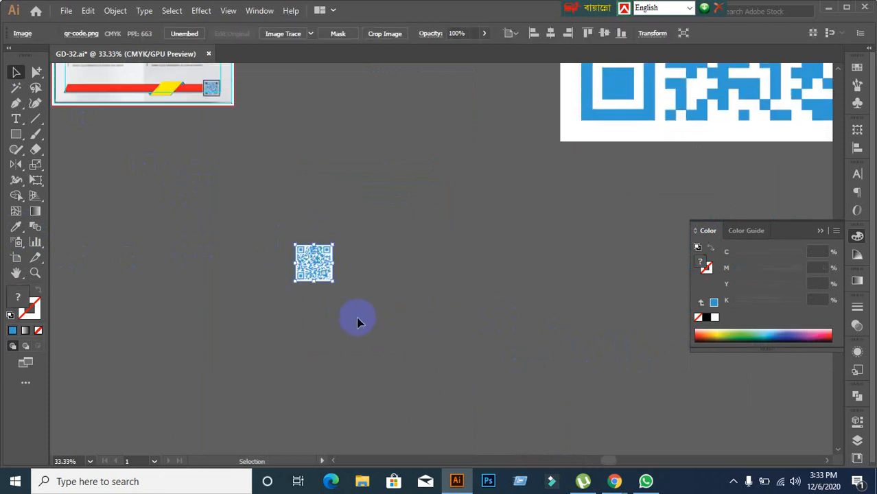
{"action": "left_click", "coordinate": [485, 352]}
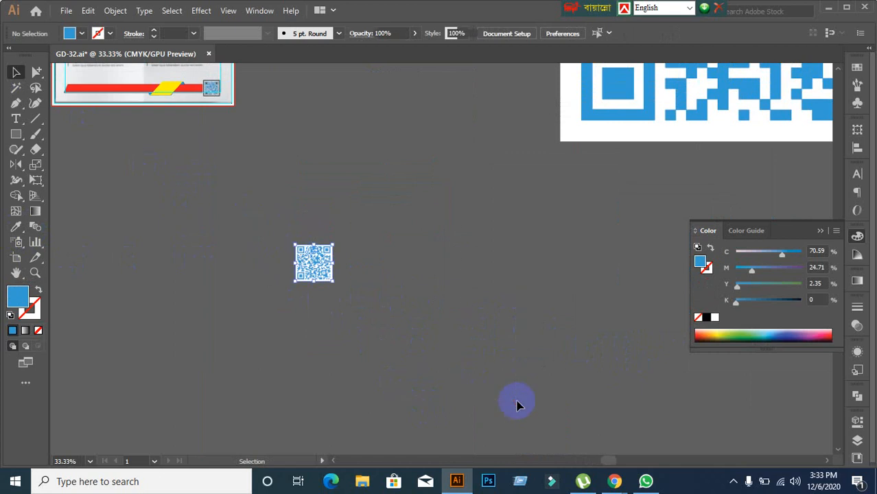
{"action": "key", "text": "Delete"}
Step: Put the stray blue module back into the vector QR code
{"action": "scroll", "coordinate": [547, 301], "scroll_direction": "down", "scroll_amount": 2}
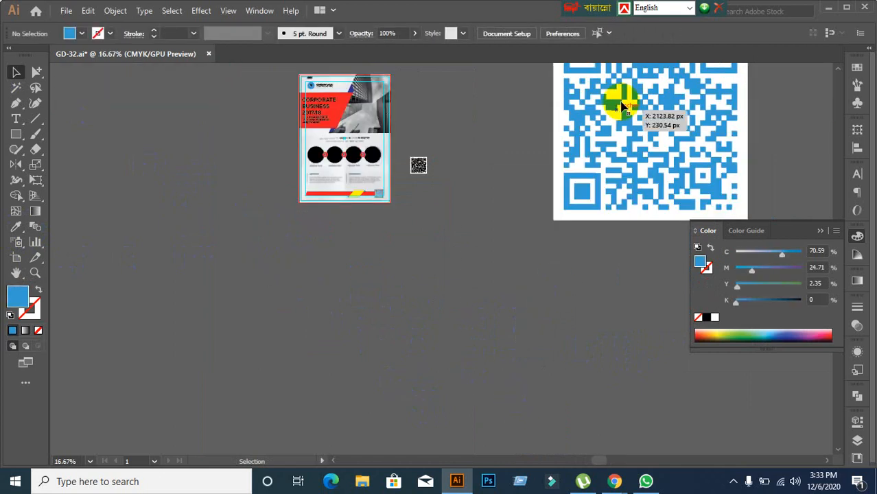
{"action": "left_click_drag", "start_coordinate": [621, 102], "coordinate": [533, 187]}
{"action": "left_click", "coordinate": [560, 288]}
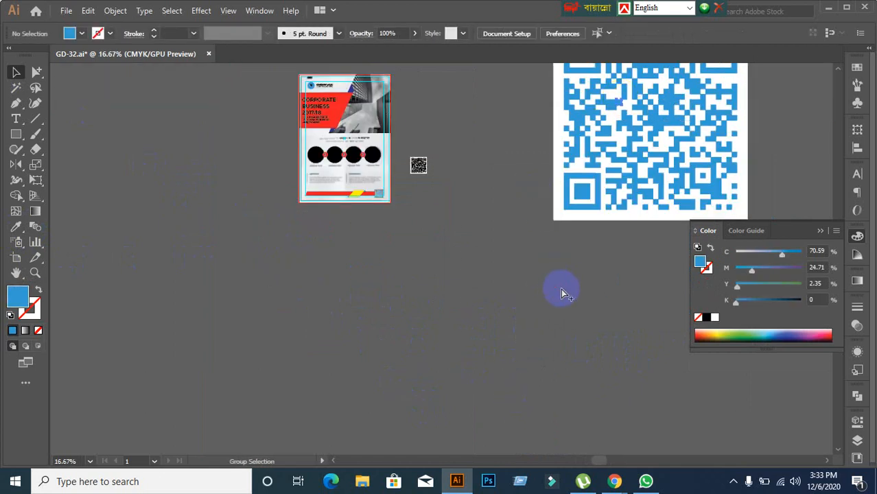
{"action": "left_click", "coordinate": [562, 289]}
{"action": "left_click_drag", "start_coordinate": [619, 103], "coordinate": [605, 131]}
{"action": "left_click", "coordinate": [533, 211]}
Step: Marquee-select all the blue QR pieces and group them with Ctrl+G
{"action": "scroll", "coordinate": [537, 220], "scroll_direction": "down", "scroll_amount": 1}
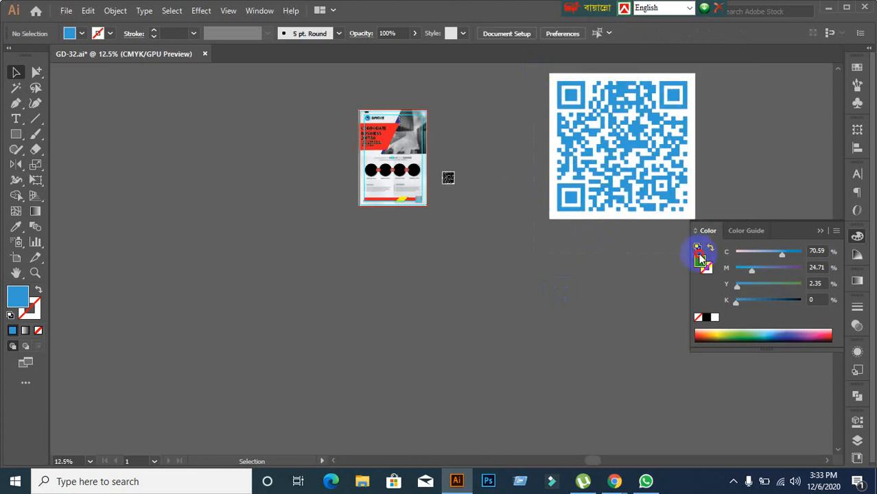
{"action": "key", "text": "ctrl+a"}
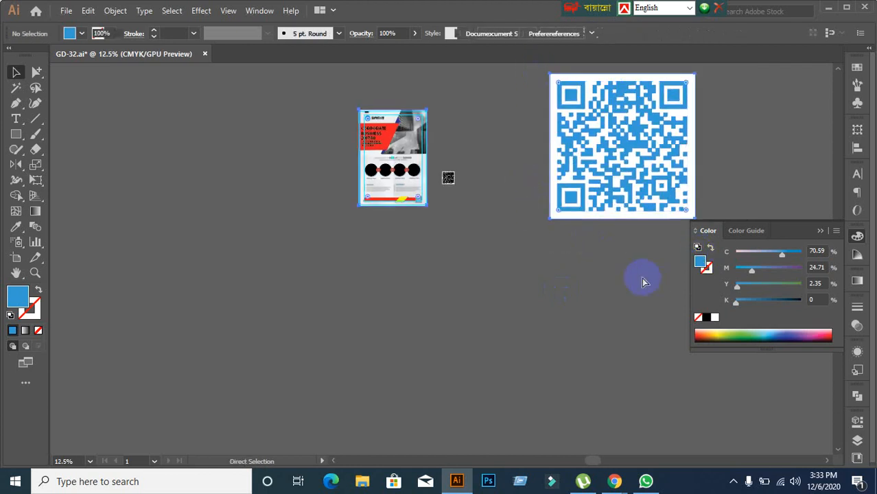
{"action": "left_click", "coordinate": [643, 278]}
{"action": "left_click_drag", "start_coordinate": [539, 68], "coordinate": [724, 239]}
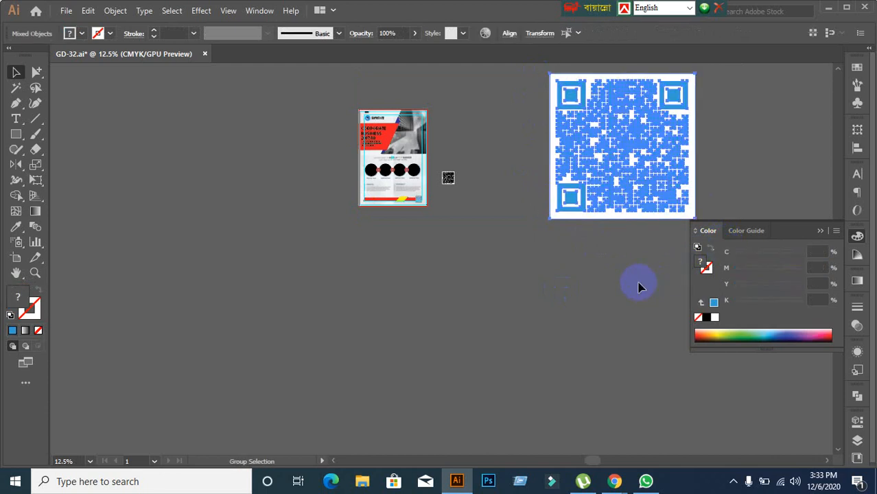
{"action": "key", "text": "ctrl+g"}
Step: Scale the QR group down and place it beside the flyer's lower corner
{"action": "left_click_drag", "start_coordinate": [611, 171], "coordinate": [490, 260]}
{"action": "scroll", "coordinate": [395, 313], "scroll_direction": "up", "scroll_amount": 1}
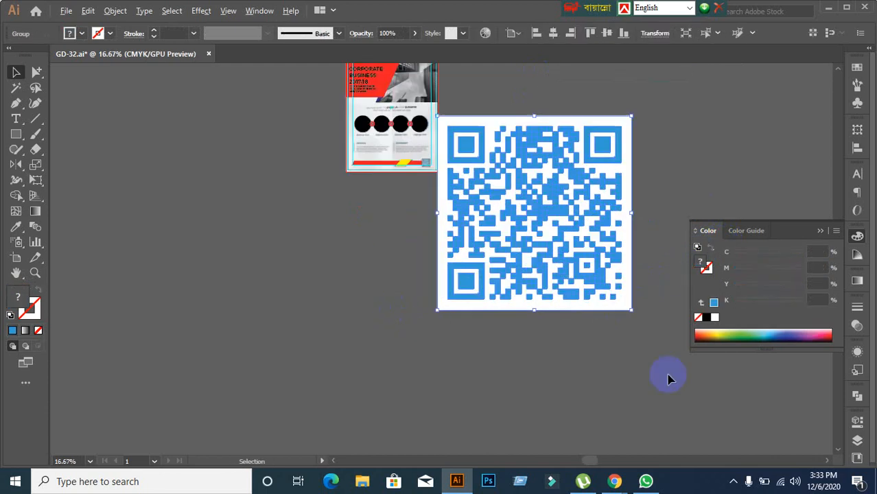
{"action": "left_click_drag", "start_coordinate": [630, 309], "coordinate": [477, 206]}
{"action": "scroll", "coordinate": [461, 223], "scroll_direction": "up", "scroll_amount": 3}
{"action": "scroll", "coordinate": [401, 267], "scroll_direction": "up", "scroll_amount": 3}
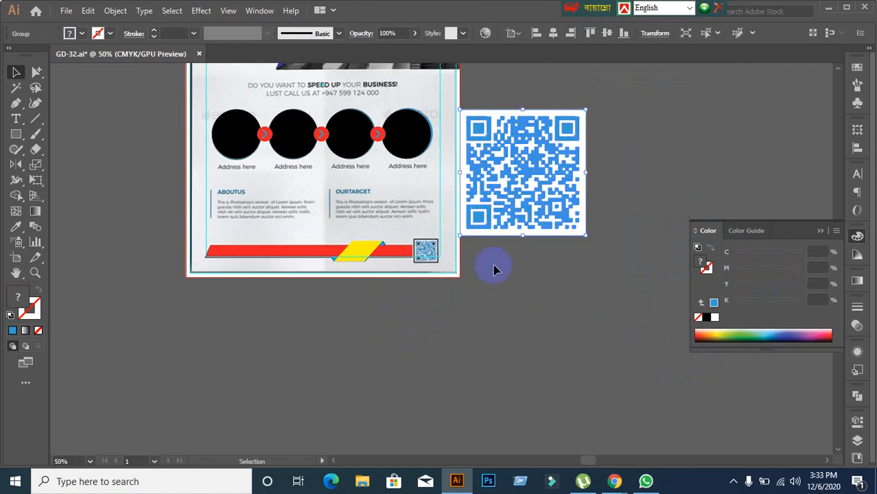
{"action": "scroll", "coordinate": [489, 264], "scroll_direction": "up", "scroll_amount": 1}
{"action": "scroll", "coordinate": [426, 272], "scroll_direction": "up", "scroll_amount": 1}
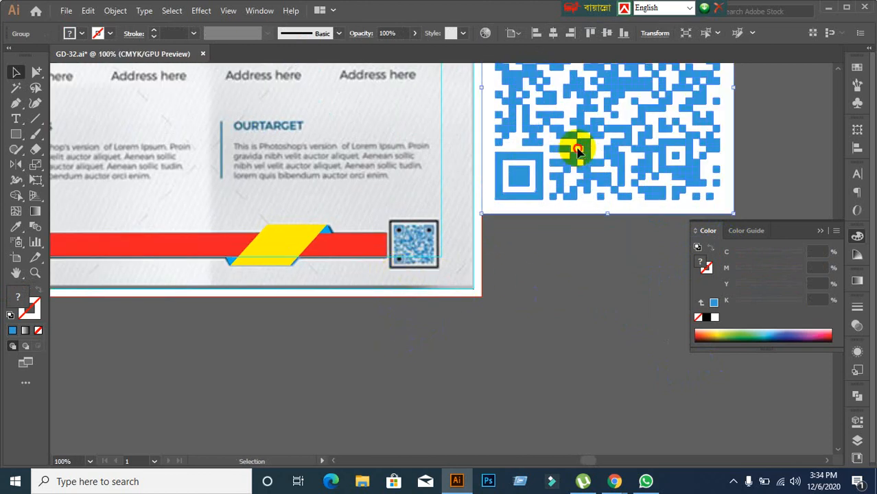
{"action": "left_click_drag", "start_coordinate": [578, 147], "coordinate": [615, 221]}
{"action": "scroll", "coordinate": [402, 254], "scroll_direction": "up", "scroll_amount": 2}
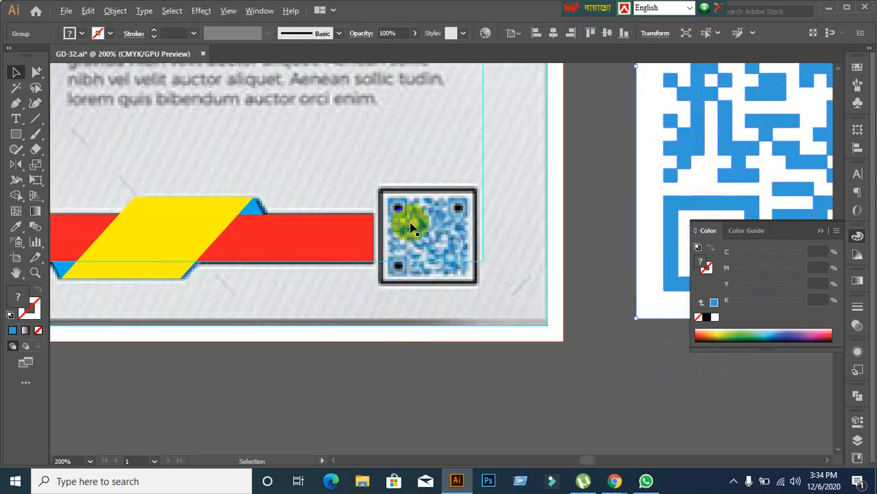
{"action": "scroll", "coordinate": [407, 220], "scroll_direction": "down", "scroll_amount": 2}
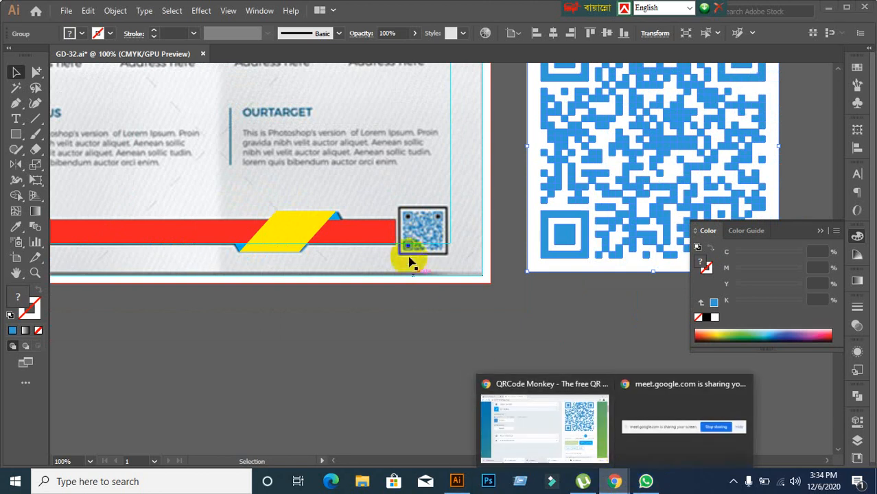
Step: In QRCode Monkey, apply the rounded eye frame shape and regenerate the code
{"action": "left_click", "coordinate": [542, 425]}
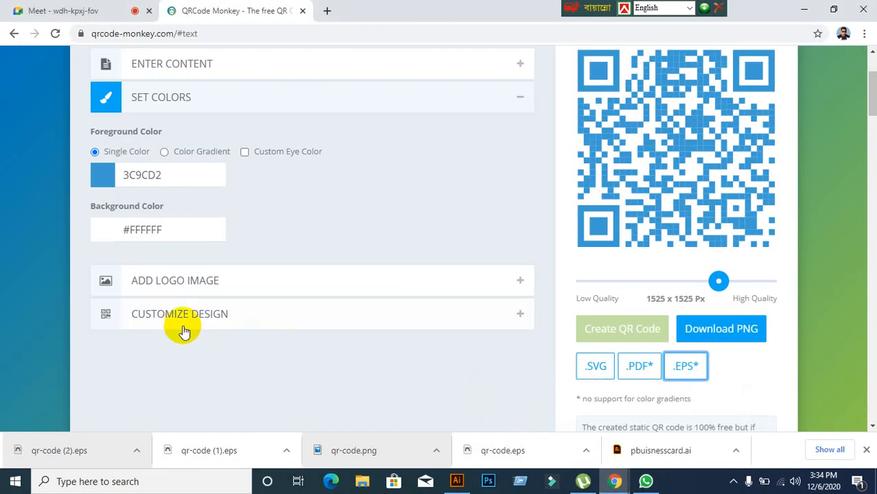
{"action": "left_click", "coordinate": [181, 319]}
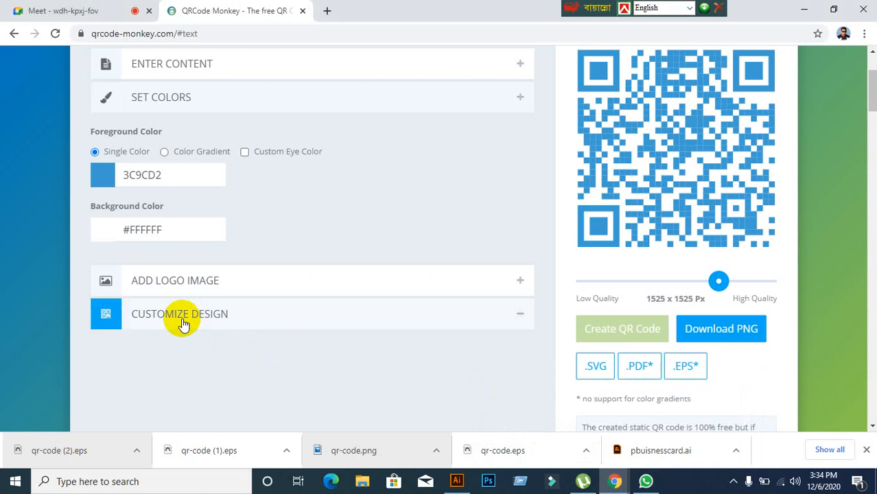
{"action": "scroll", "coordinate": [269, 350], "scroll_direction": "down", "scroll_amount": 1}
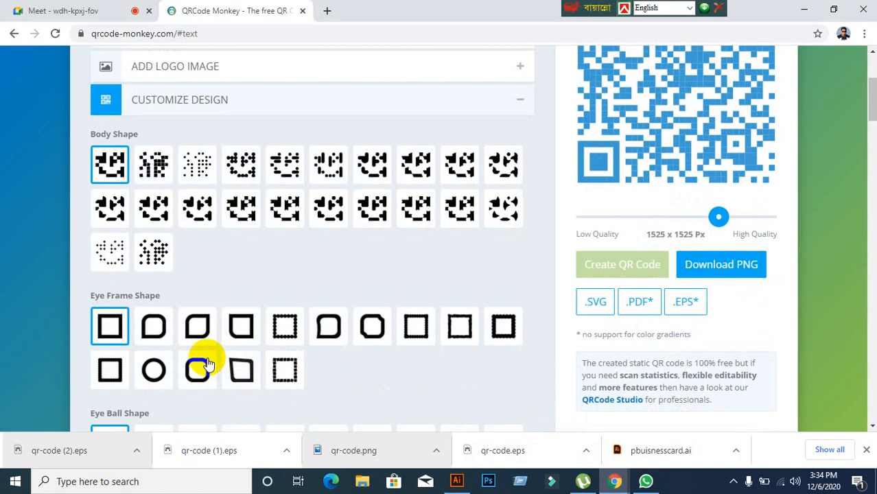
{"action": "left_click", "coordinate": [155, 336]}
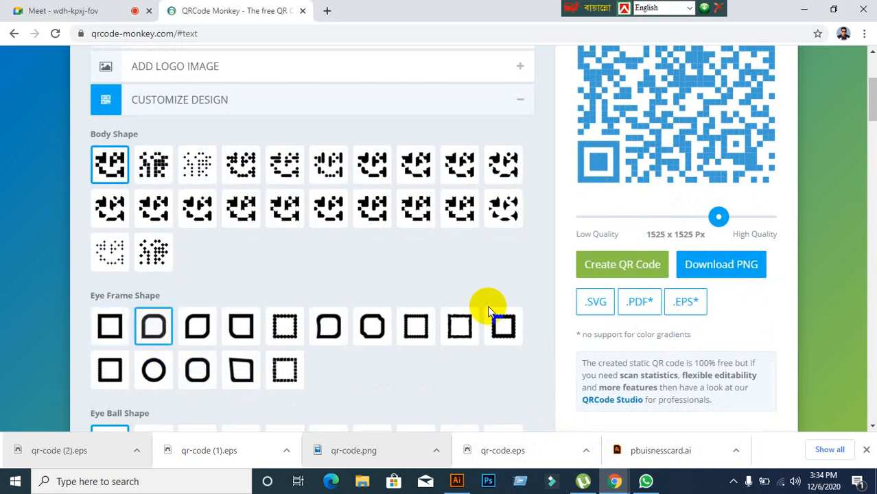
{"action": "left_click", "coordinate": [595, 266]}
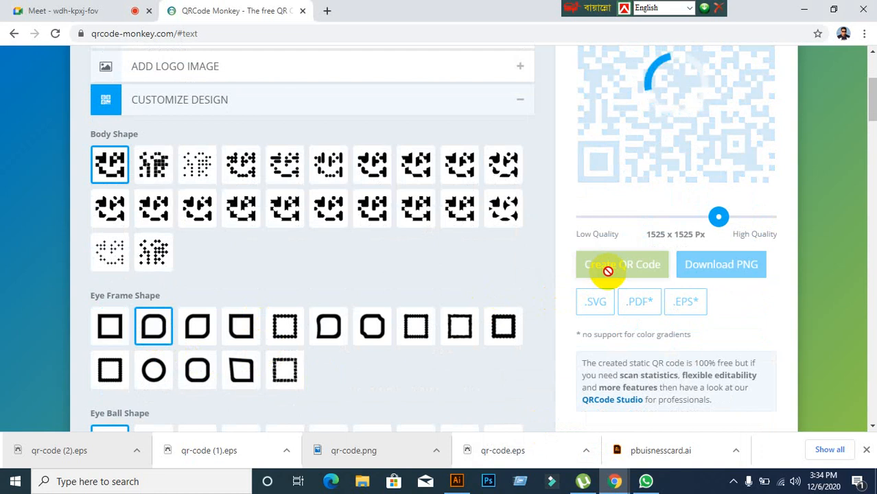
Step: Switch the eye ball shape to circles and regenerate the QR code
{"action": "scroll", "coordinate": [608, 217], "scroll_direction": "up", "scroll_amount": 1}
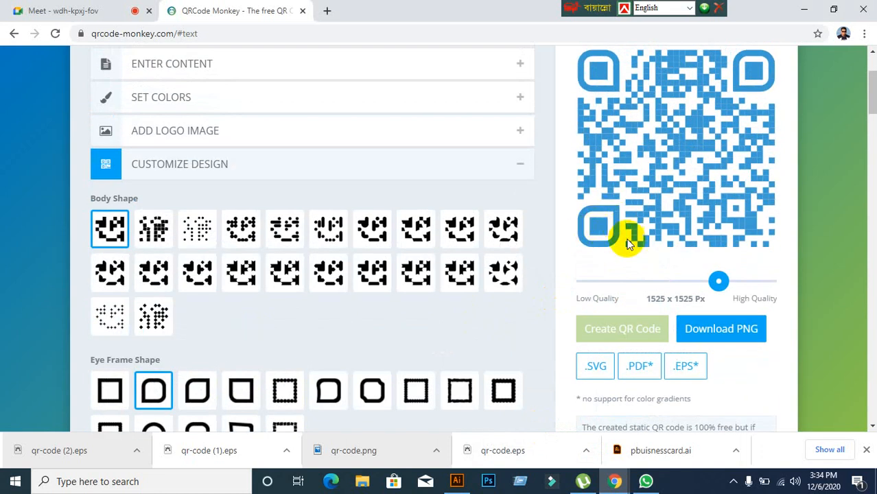
{"action": "scroll", "coordinate": [621, 229], "scroll_direction": "down", "scroll_amount": 2}
{"action": "scroll", "coordinate": [533, 278], "scroll_direction": "down", "scroll_amount": 2}
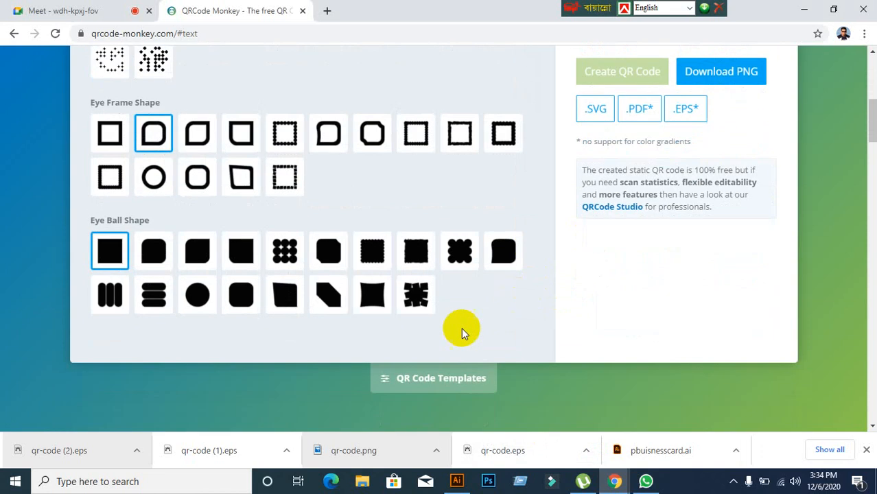
{"action": "left_click", "coordinate": [197, 299]}
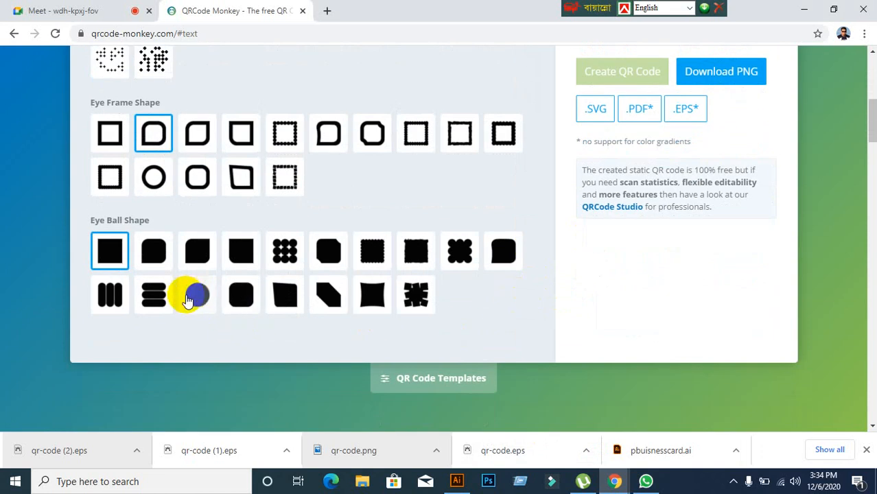
{"action": "scroll", "coordinate": [675, 232], "scroll_direction": "up", "scroll_amount": 3}
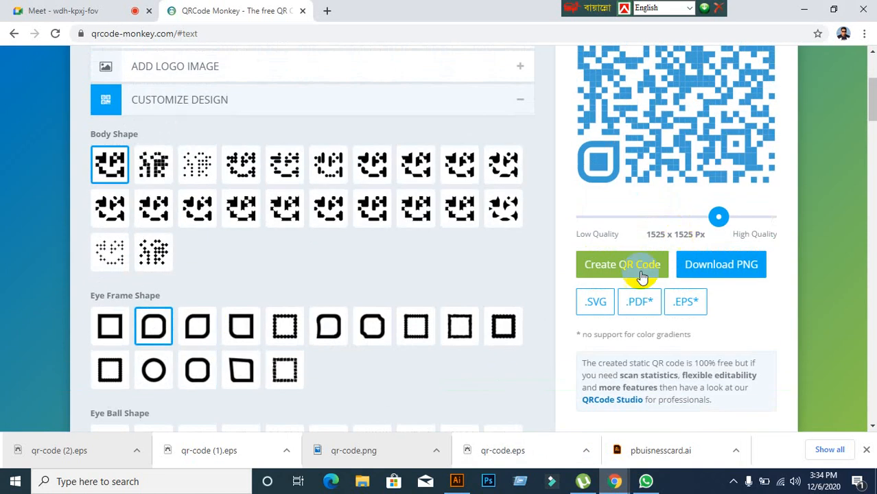
{"action": "left_click", "coordinate": [620, 265]}
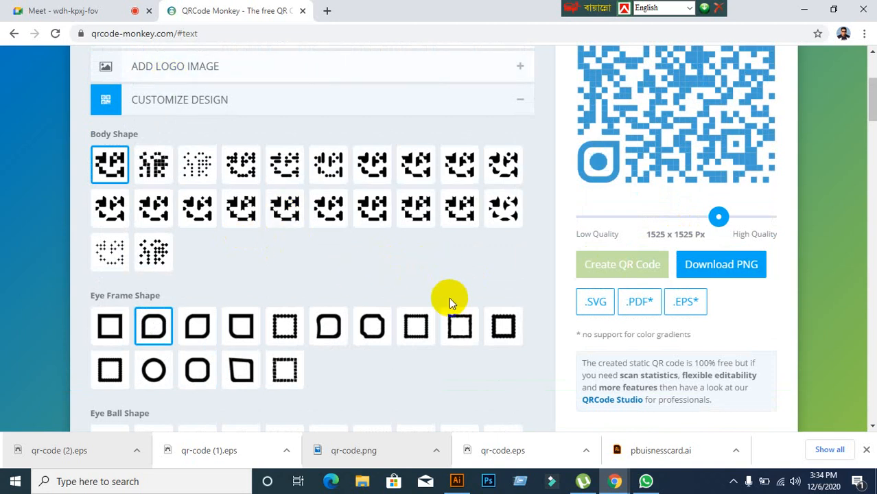
{"action": "scroll", "coordinate": [446, 300], "scroll_direction": "down", "scroll_amount": 4}
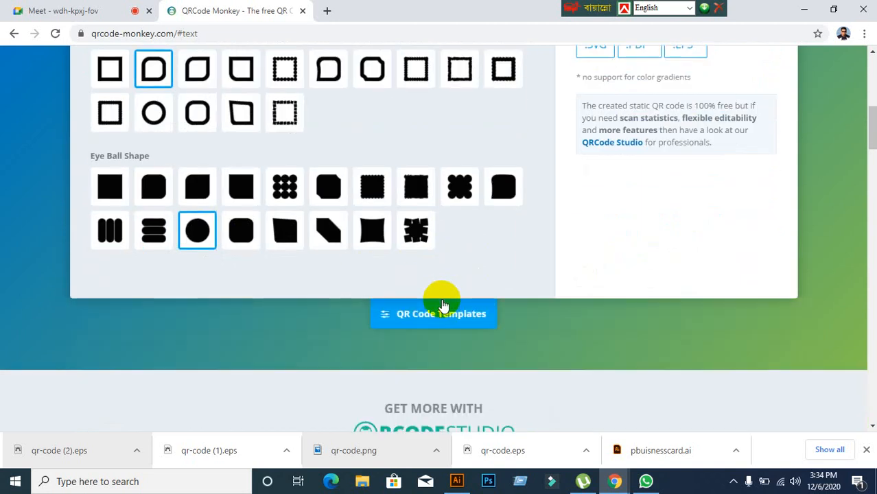
{"action": "scroll", "coordinate": [443, 302], "scroll_direction": "up", "scroll_amount": 3}
{"action": "scroll", "coordinate": [442, 300], "scroll_direction": "up", "scroll_amount": 3}
{"action": "scroll", "coordinate": [441, 295], "scroll_direction": "down", "scroll_amount": 1}
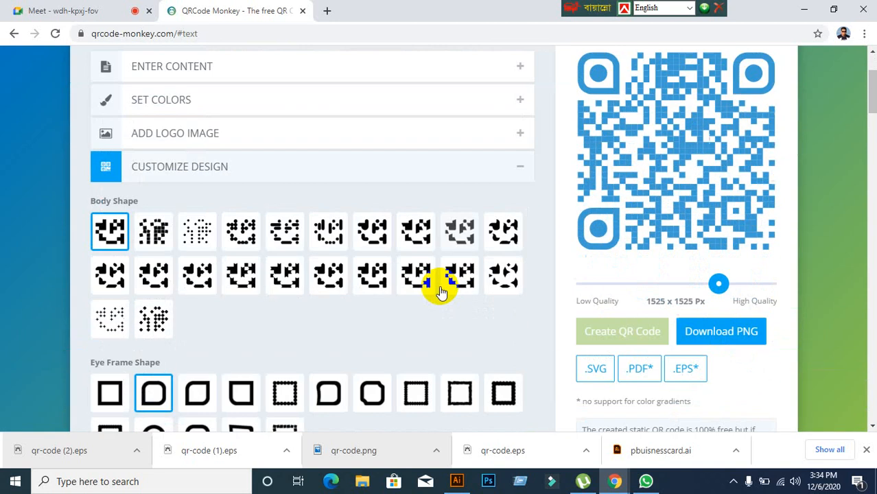
{"action": "scroll", "coordinate": [442, 292], "scroll_direction": "up", "scroll_amount": 2}
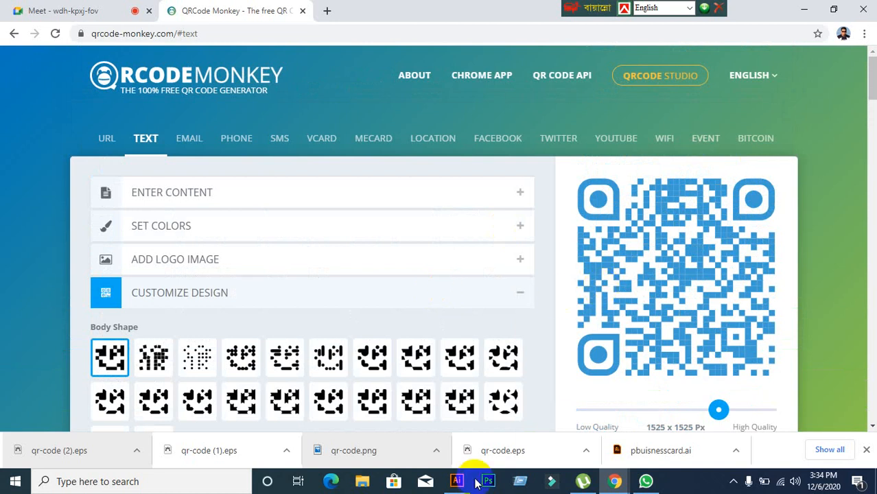
Step: Return to Illustrator and shrink the new QR code to about 137 px
{"action": "mouse_move", "coordinate": [458, 481]}
{"action": "left_click", "coordinate": [450, 371]}
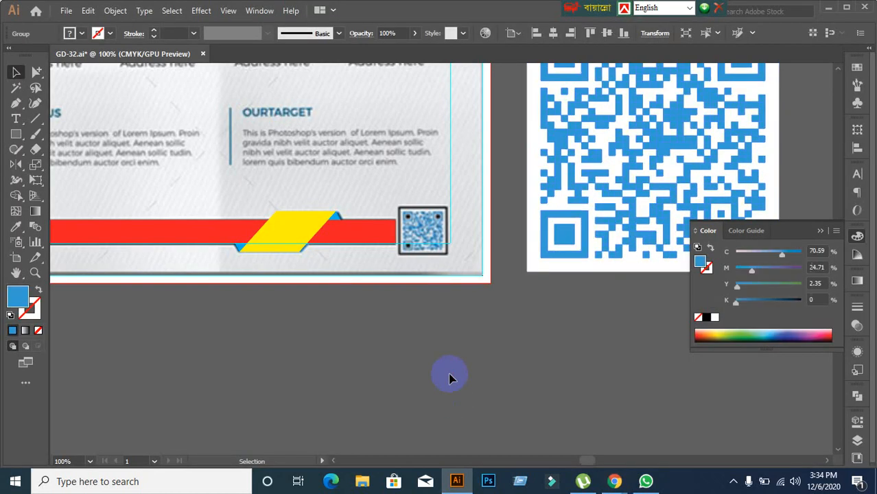
{"action": "left_click_drag", "start_coordinate": [552, 250], "coordinate": [462, 328]}
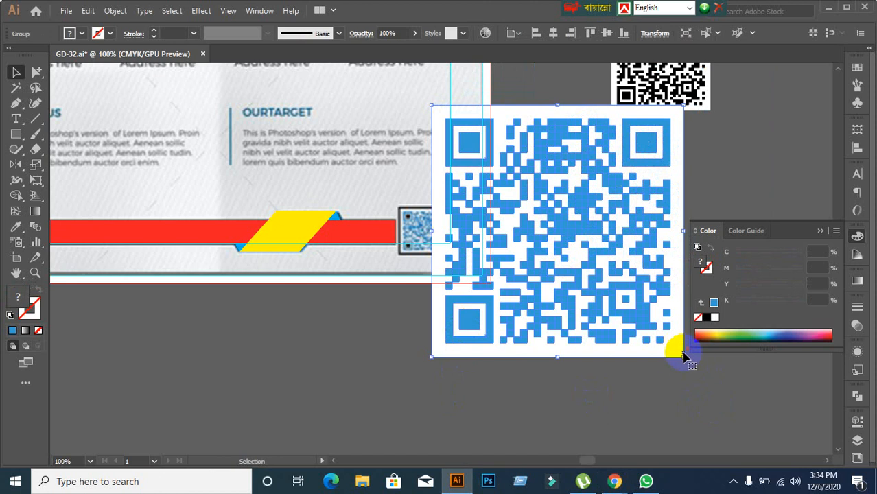
{"action": "left_click_drag", "start_coordinate": [684, 358], "coordinate": [525, 198]}
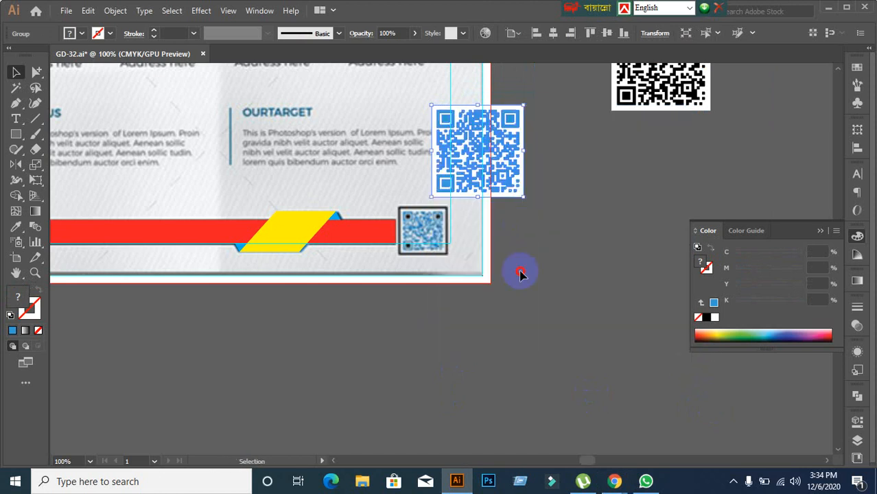
{"action": "scroll", "coordinate": [521, 230], "scroll_direction": "up", "scroll_amount": 2}
{"action": "left_click", "coordinate": [522, 230]}
Step: Rescale the QR code to about 140 px and park it on the pasteboard beside the flyer
{"action": "left_click_drag", "start_coordinate": [459, 161], "coordinate": [577, 297]}
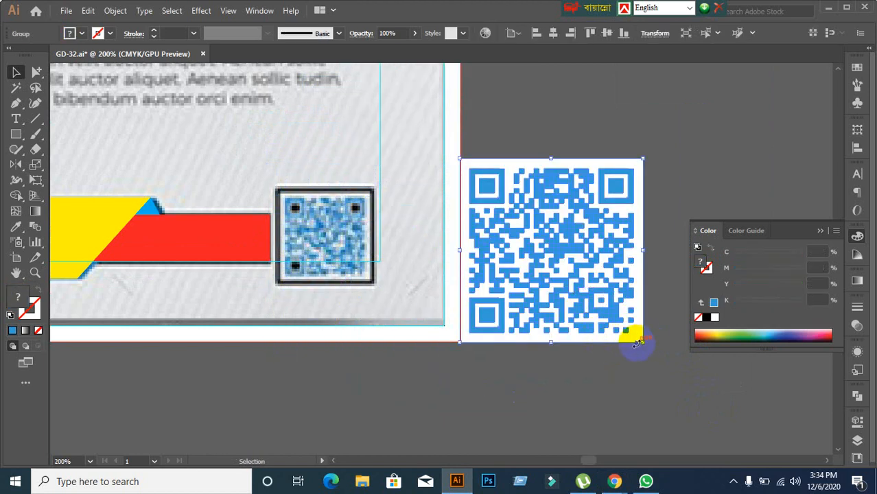
{"action": "left_click_drag", "start_coordinate": [643, 341], "coordinate": [561, 278]}
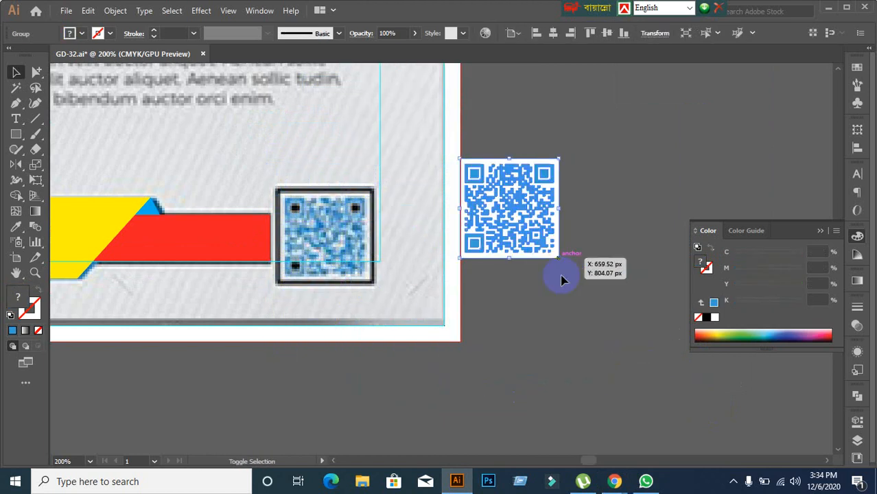
{"action": "left_click_drag", "start_coordinate": [511, 237], "coordinate": [328, 262]}
{"action": "left_click", "coordinate": [337, 376]}
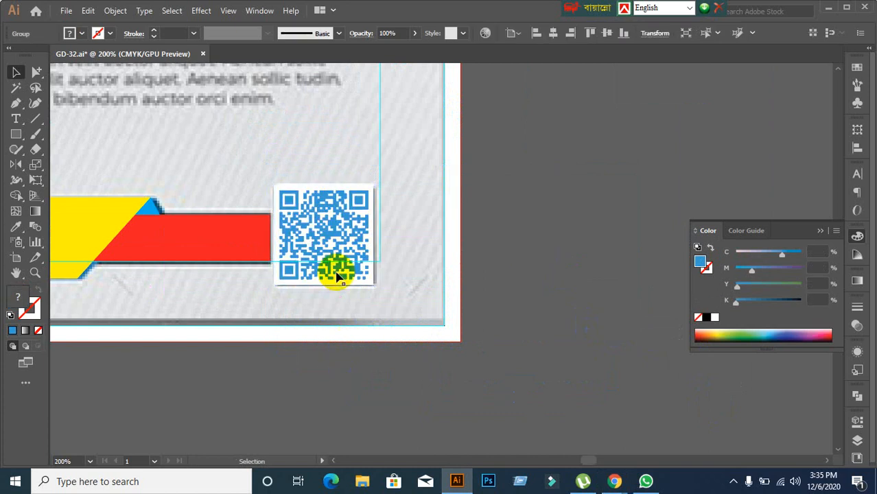
{"action": "left_click", "coordinate": [348, 251]}
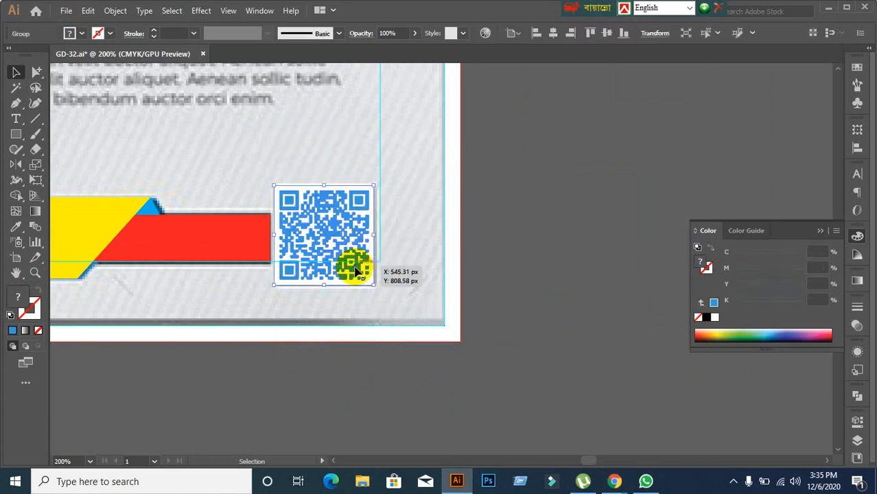
{"action": "left_click_drag", "start_coordinate": [354, 270], "coordinate": [571, 234]}
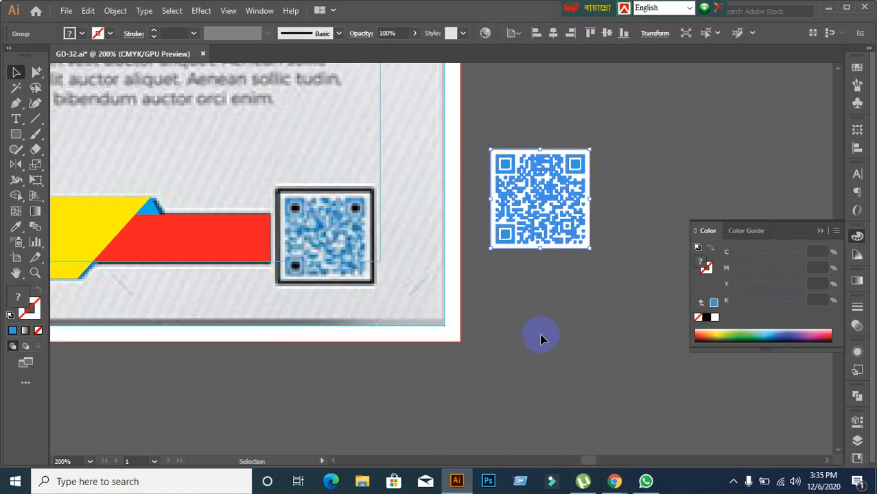
{"action": "left_click", "coordinate": [540, 340]}
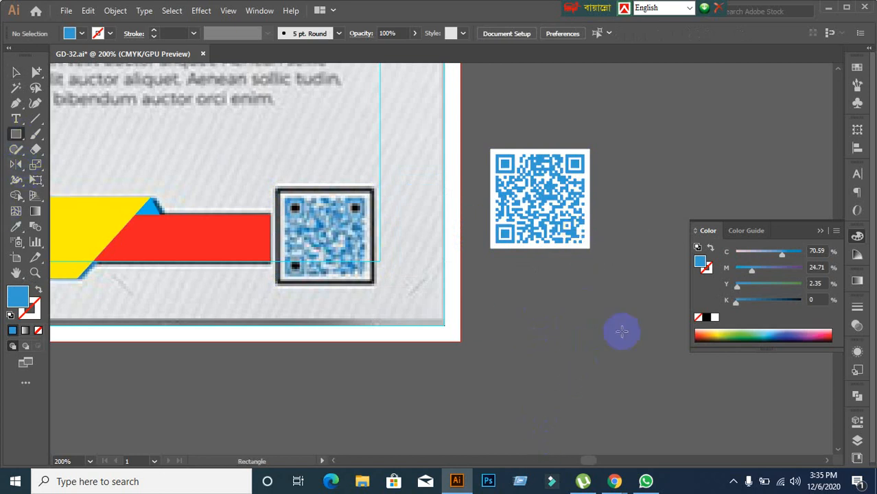
Step: Draw a dark grey square over the QR code and send it behind the code
{"action": "left_click_drag", "start_coordinate": [492, 149], "coordinate": [590, 248]}
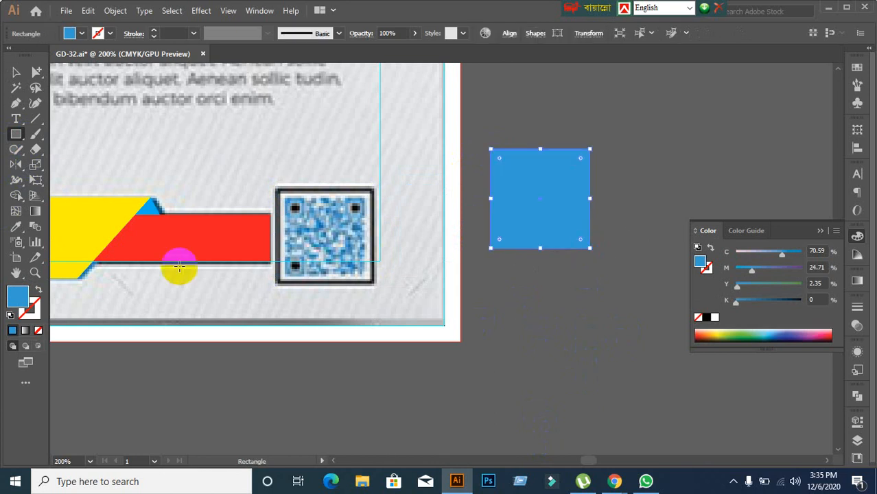
{"action": "double_click", "coordinate": [18, 296]}
{"action": "left_click_drag", "start_coordinate": [605, 296], "coordinate": [552, 292]}
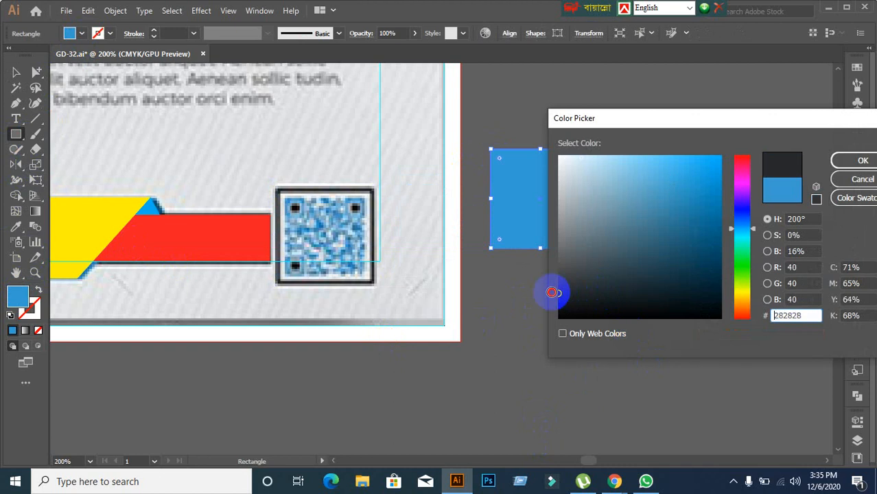
{"action": "left_click", "coordinate": [859, 160]}
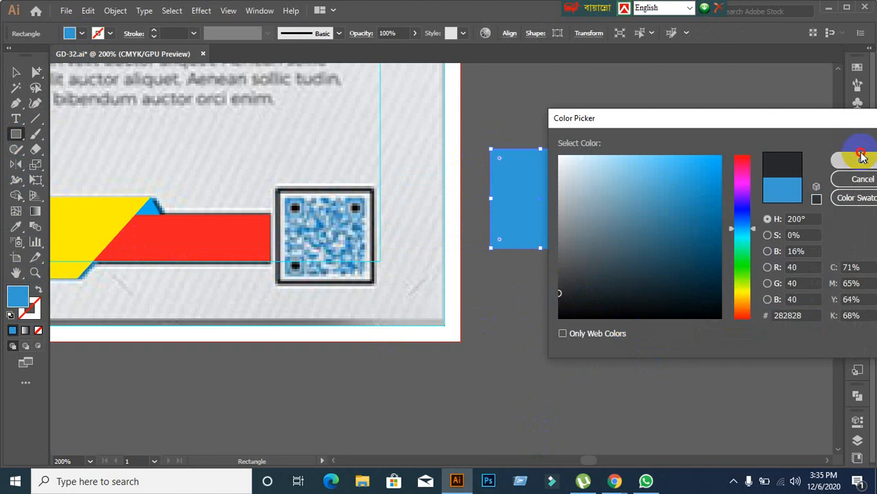
{"action": "left_click", "coordinate": [15, 73]}
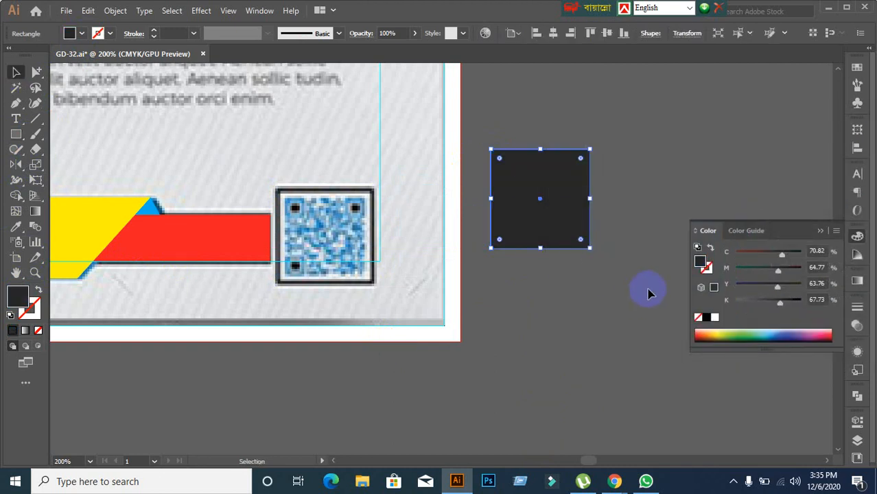
{"action": "left_click", "coordinate": [551, 225]}
{"action": "right_click", "coordinate": [546, 235]}
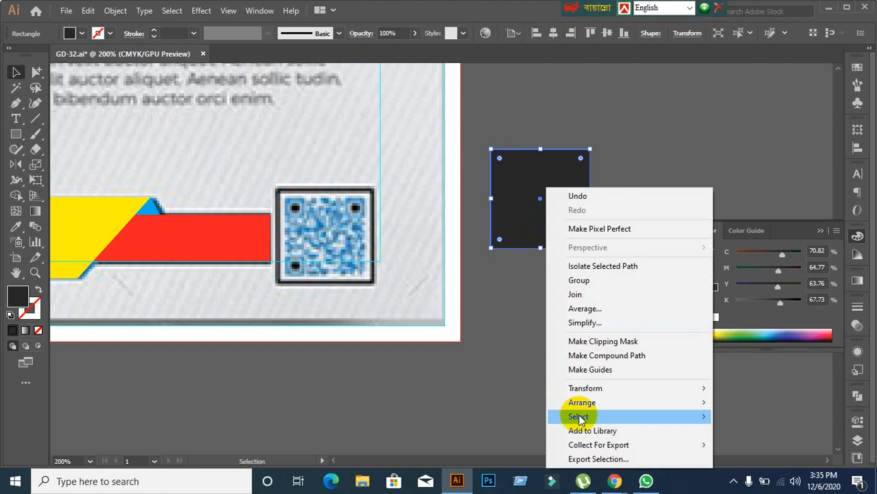
{"action": "mouse_move", "coordinate": [580, 409]}
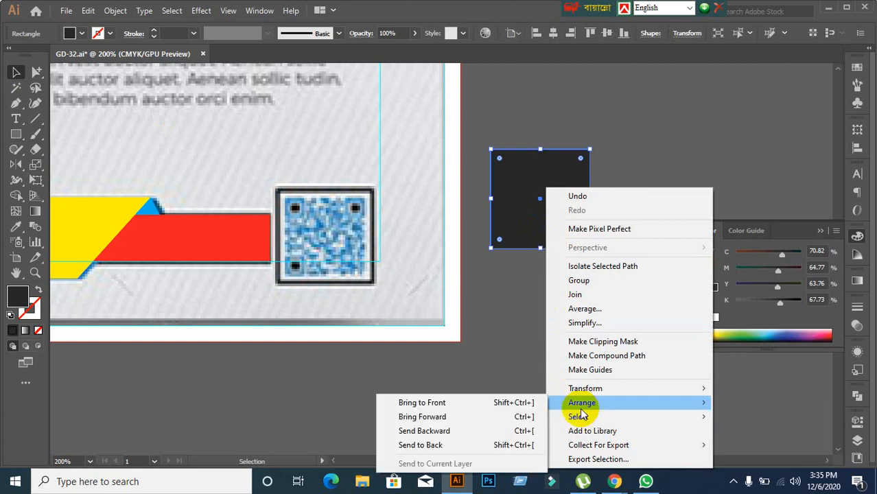
{"action": "left_click", "coordinate": [435, 445]}
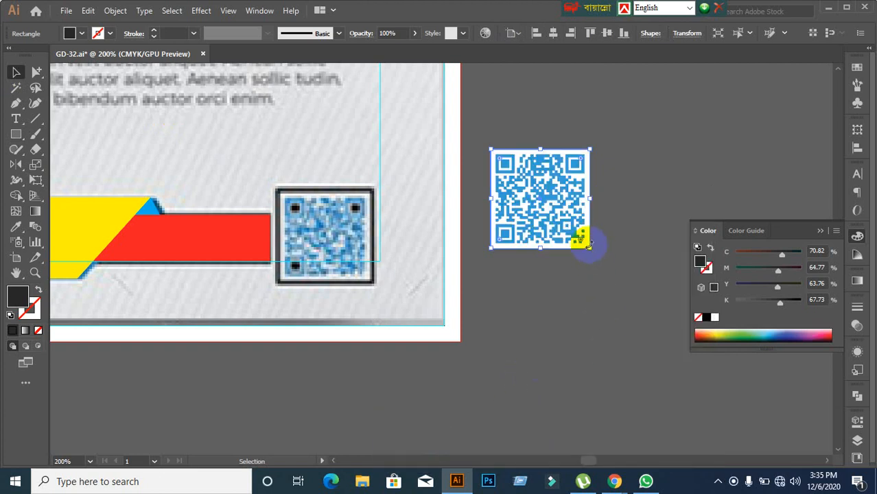
Step: Fit the dark frame around the QR, shrink it to about 59 px, and place it in the flyer's QR box
{"action": "left_click_drag", "start_coordinate": [590, 251], "coordinate": [594, 256]}
{"action": "left_click", "coordinate": [595, 313]}
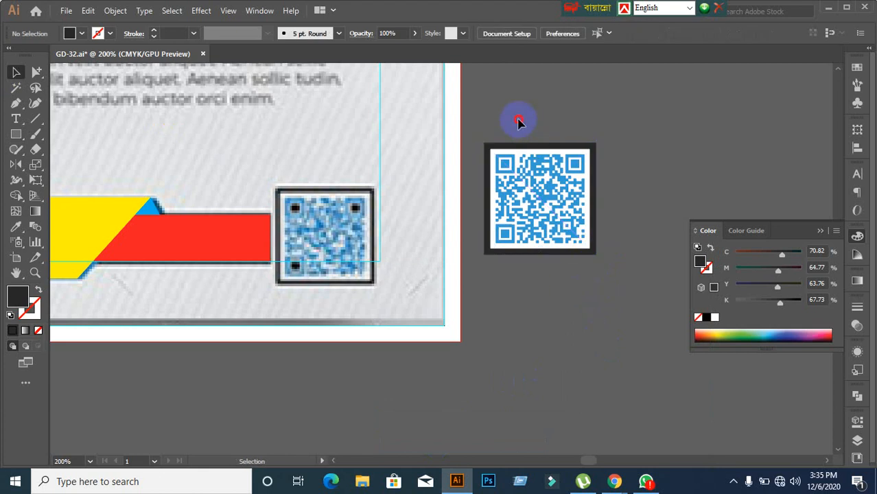
{"action": "left_click_drag", "start_coordinate": [517, 121], "coordinate": [580, 244]}
{"action": "left_click", "coordinate": [616, 382]}
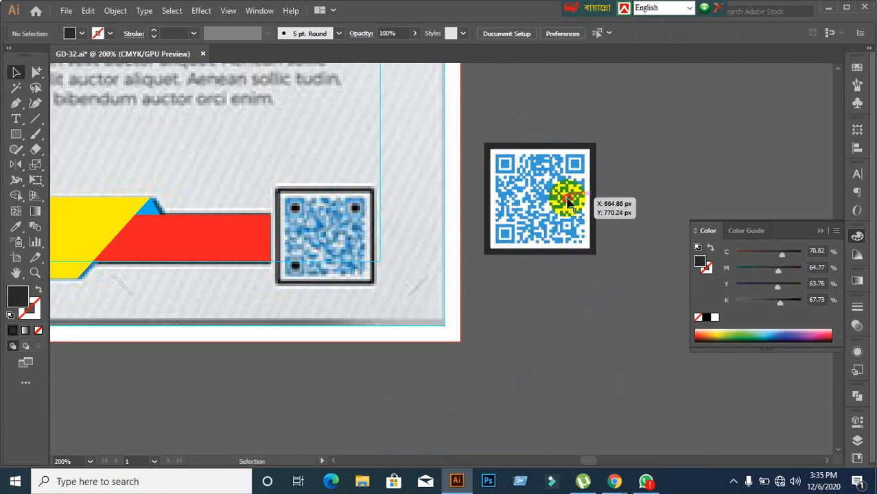
{"action": "left_click", "coordinate": [552, 260]}
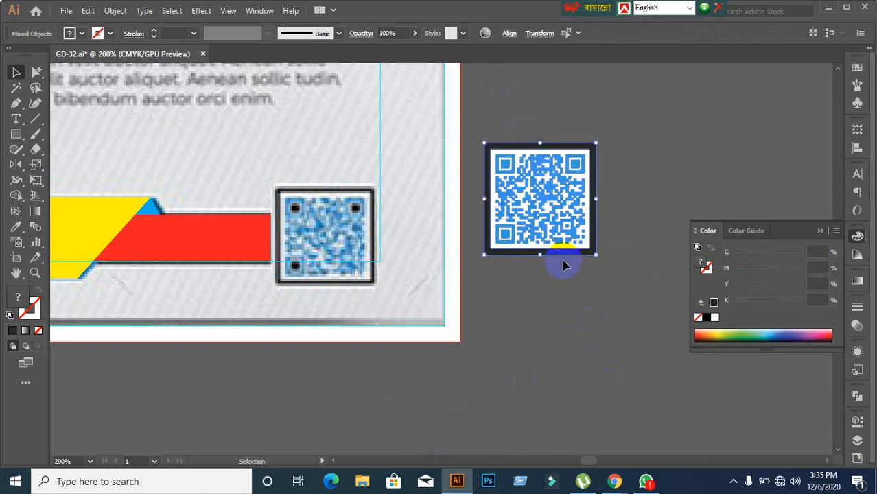
{"action": "left_click", "coordinate": [552, 196]}
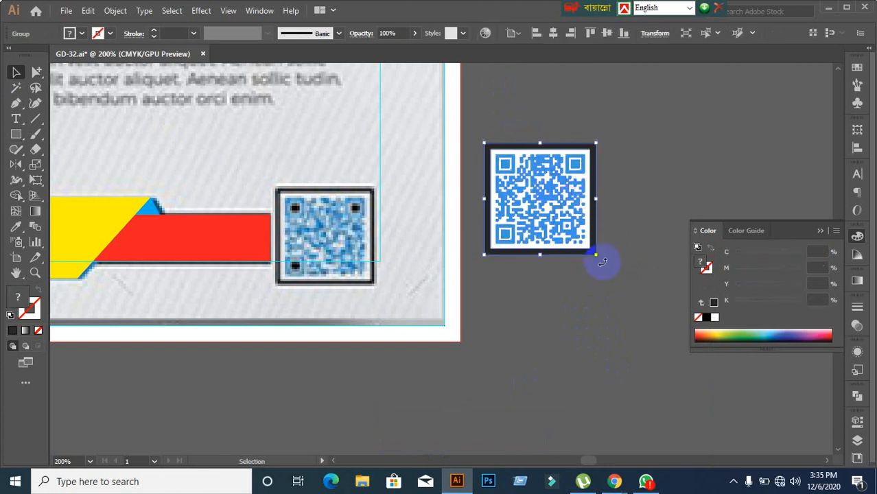
{"action": "left_click_drag", "start_coordinate": [596, 255], "coordinate": [573, 232]}
{"action": "left_click_drag", "start_coordinate": [525, 191], "coordinate": [379, 288]}
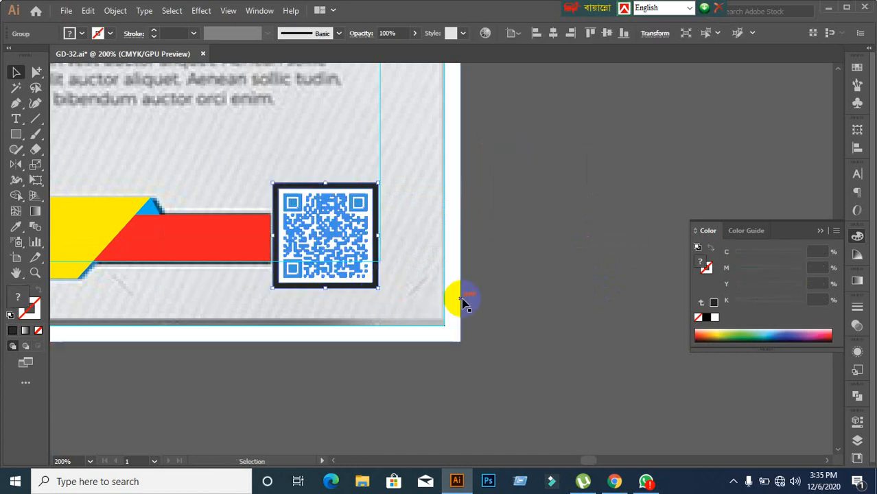
{"action": "left_click", "coordinate": [594, 313]}
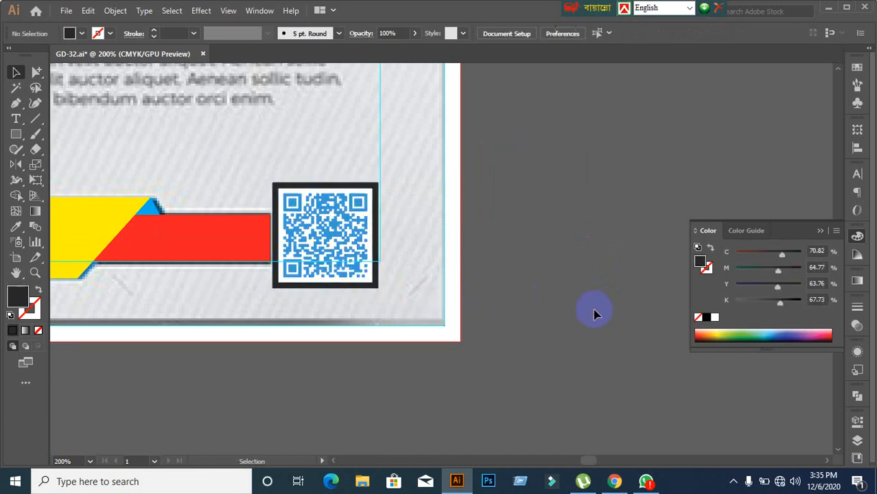
Step: Connect the computer to the secured Wi-Fi network
{"action": "left_click", "coordinate": [779, 480]}
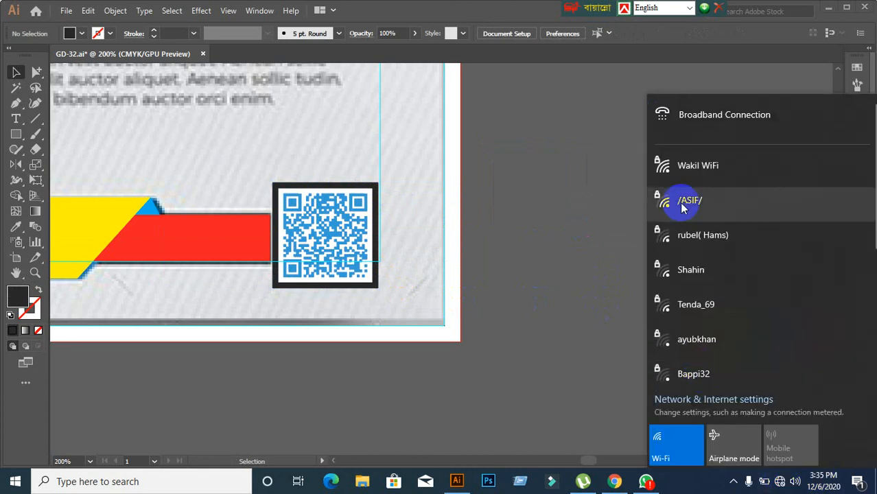
{"action": "left_click", "coordinate": [695, 169]}
{"action": "left_click", "coordinate": [821, 227]}
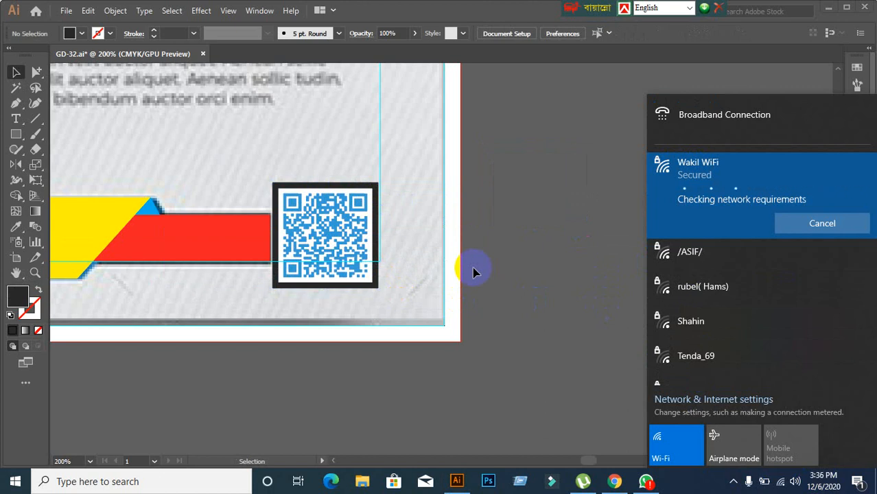
Step: Check the video meeting in Chrome, then return to the Illustrator flyer
{"action": "left_click", "coordinate": [614, 483]}
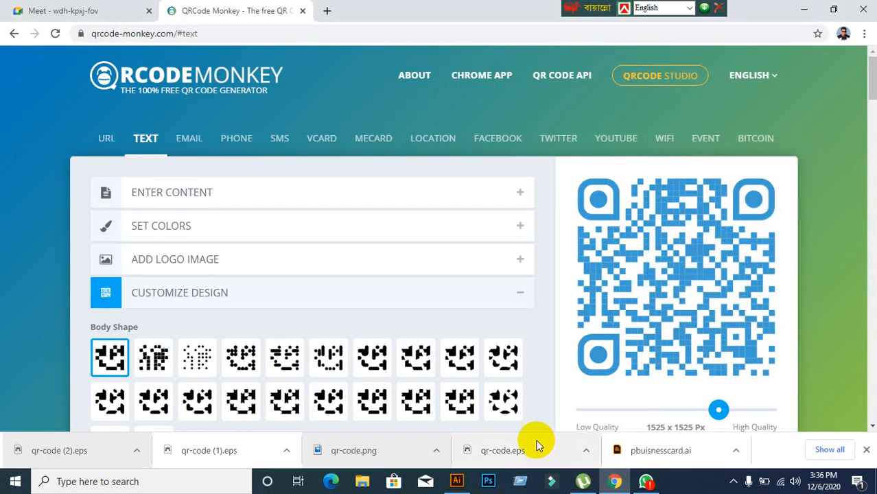
{"action": "left_click", "coordinate": [73, 11]}
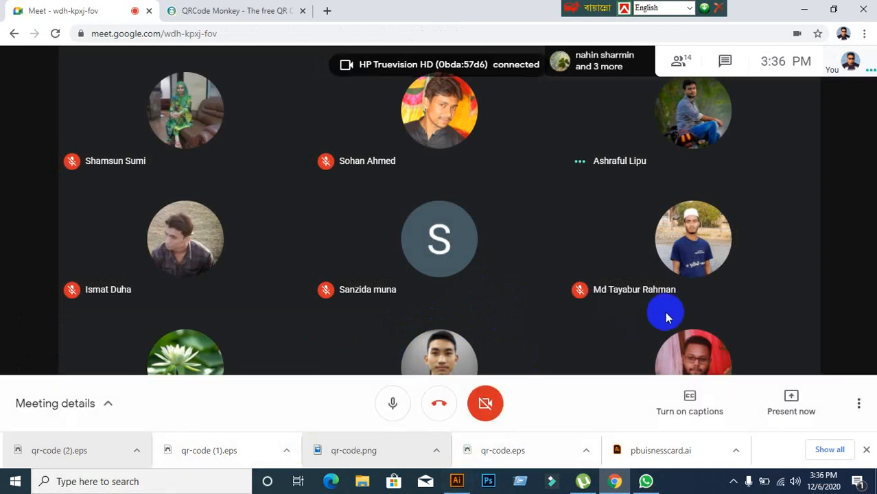
{"action": "left_click", "coordinate": [458, 480]}
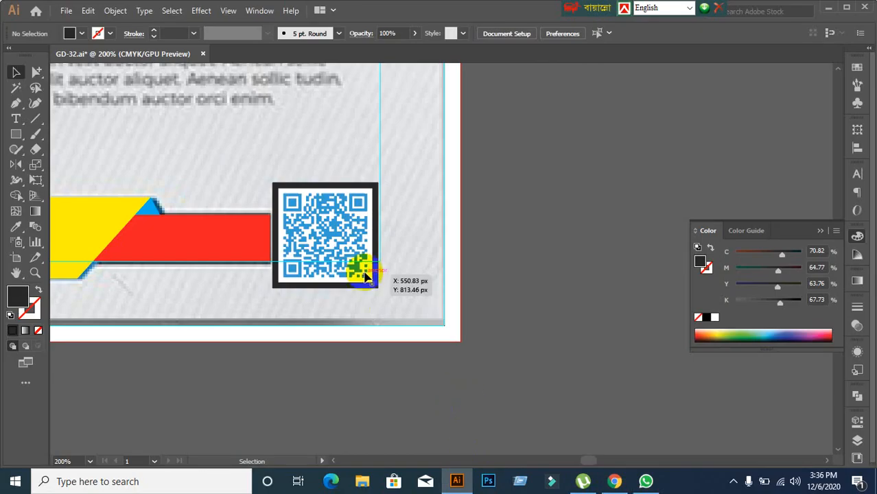
Step: Move the framed QR code onto the pasteboard and ungroup it from its backing square
{"action": "left_click_drag", "start_coordinate": [367, 275], "coordinate": [582, 345]}
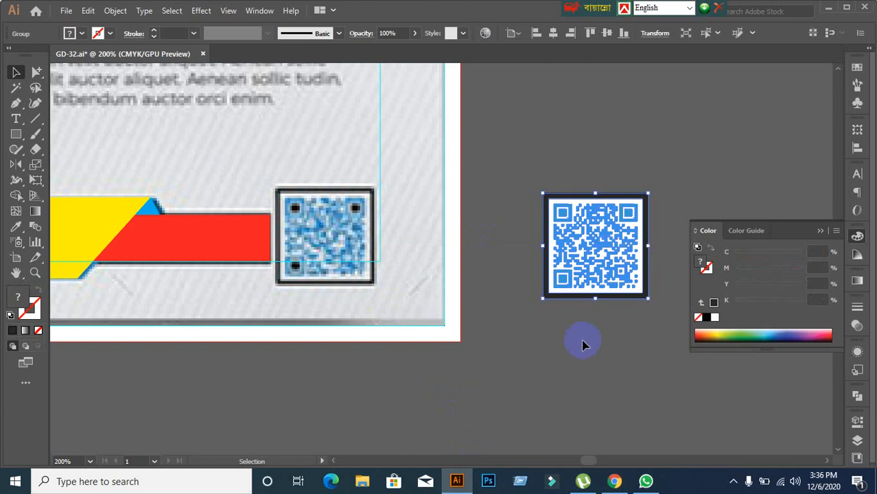
{"action": "left_click", "coordinate": [582, 345]}
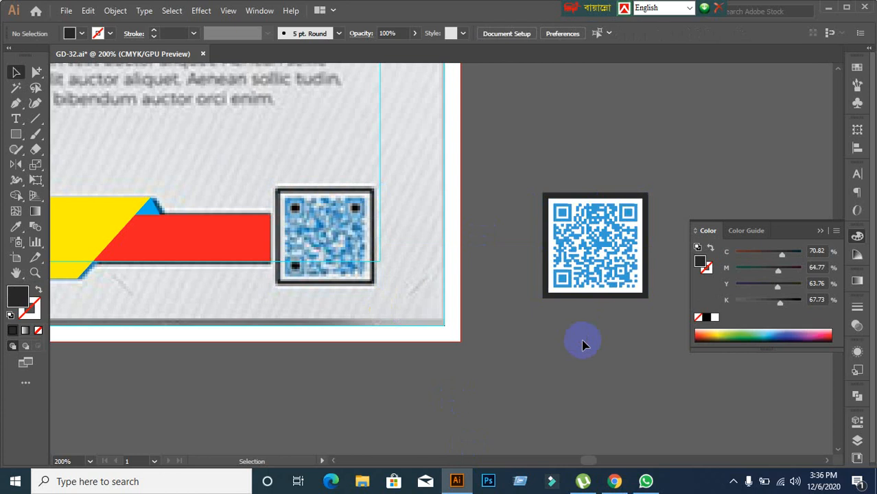
{"action": "left_click", "coordinate": [598, 261]}
{"action": "left_click", "coordinate": [603, 389]}
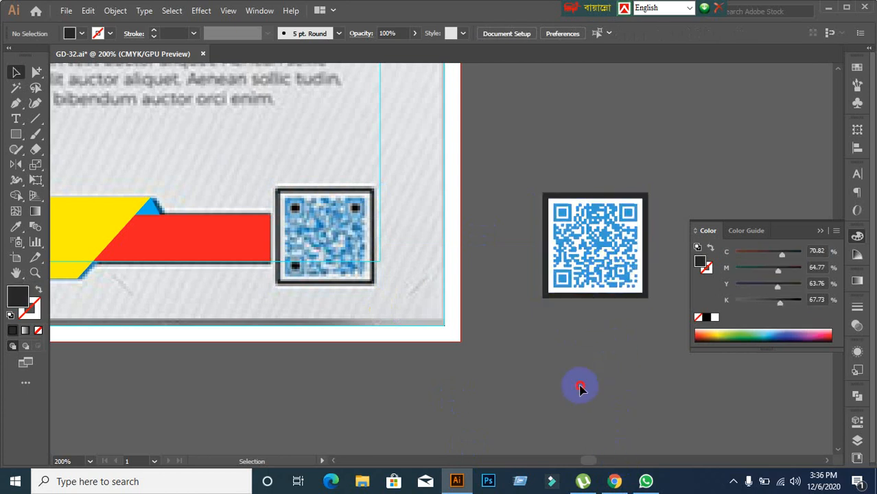
{"action": "left_click", "coordinate": [579, 246]}
{"action": "right_click", "coordinate": [580, 247]}
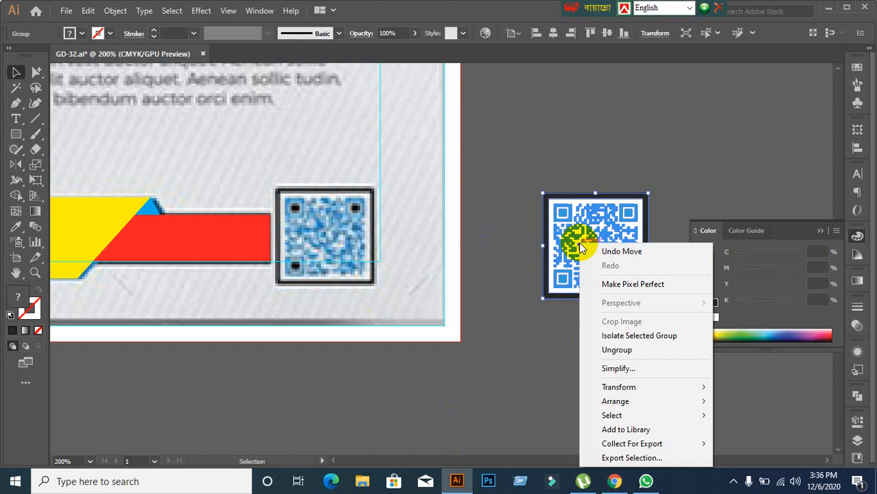
{"action": "left_click", "coordinate": [614, 350]}
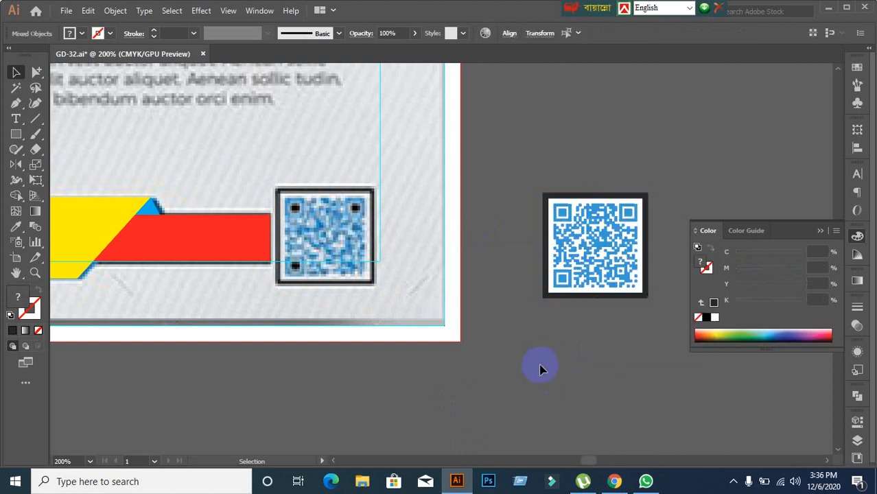
{"action": "left_click", "coordinate": [540, 364]}
Step: Delete the dark backing square and move the blue QR code back into place
{"action": "left_click", "coordinate": [582, 270]}
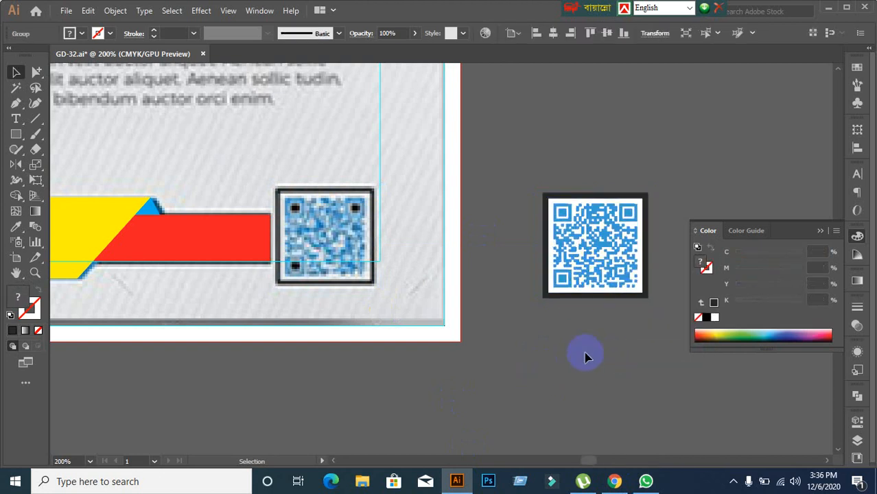
{"action": "left_click_drag", "start_coordinate": [587, 268], "coordinate": [636, 376]}
{"action": "left_click", "coordinate": [561, 233]}
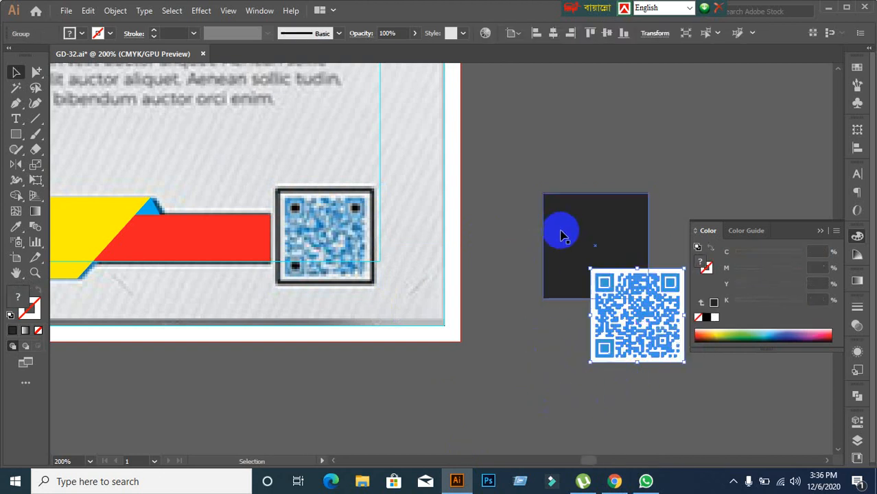
{"action": "key", "text": "Delete"}
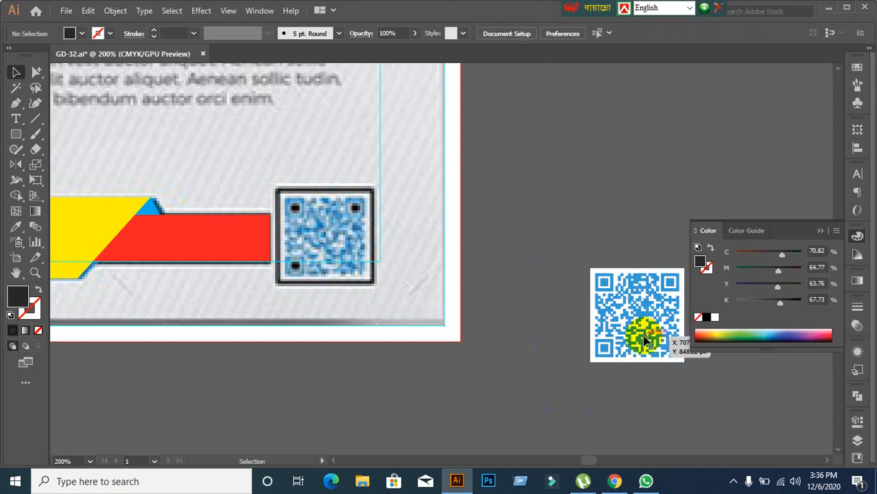
{"action": "left_click_drag", "start_coordinate": [646, 333], "coordinate": [562, 250]}
{"action": "left_click", "coordinate": [548, 307]}
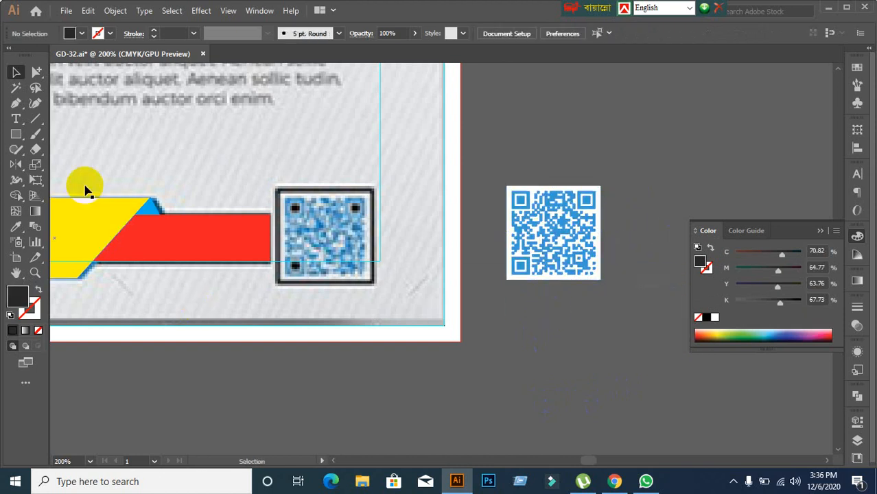
{"action": "left_click", "coordinate": [12, 138]}
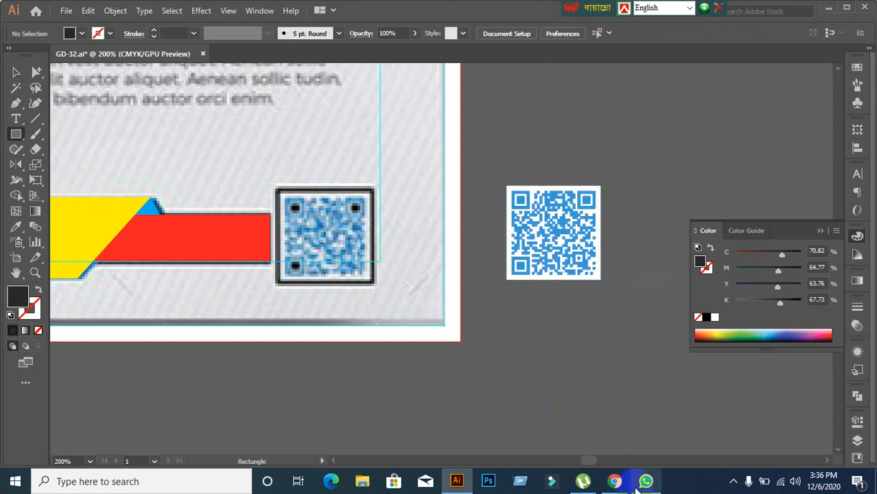
Step: Present your entire screen in Google Meet, dismiss the notice, and admit the waiting participant
{"action": "left_click", "coordinate": [614, 481]}
{"action": "left_click", "coordinate": [777, 406]}
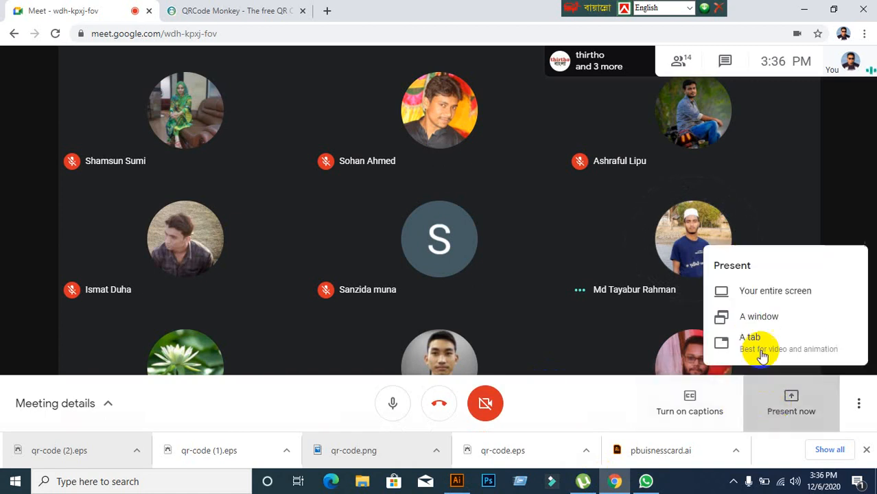
{"action": "left_click", "coordinate": [762, 294]}
{"action": "left_click", "coordinate": [387, 199]}
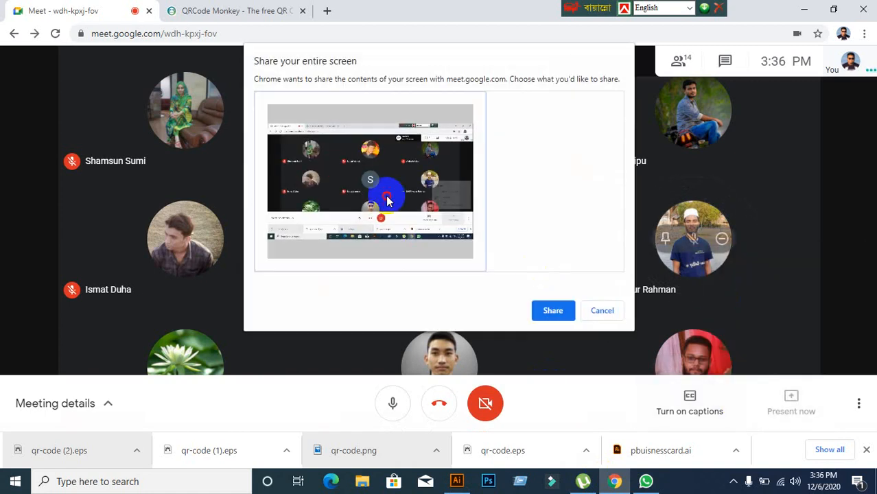
{"action": "left_click", "coordinate": [556, 310]}
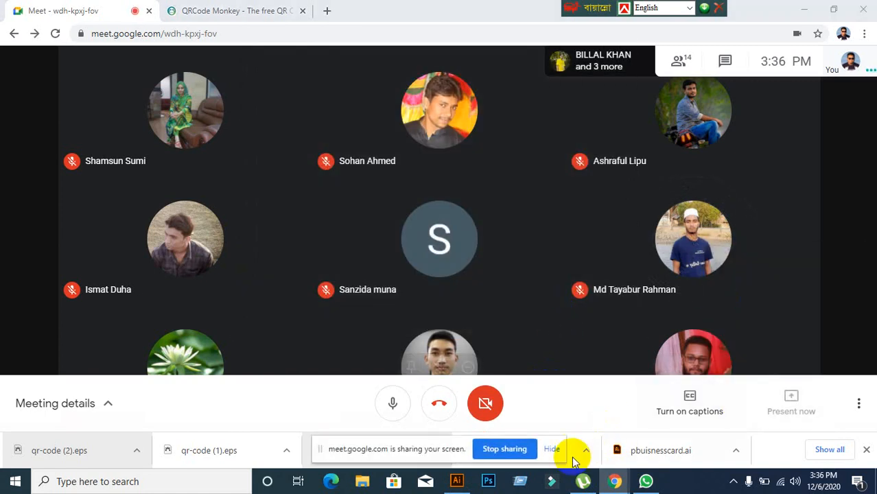
{"action": "left_click", "coordinate": [552, 447]}
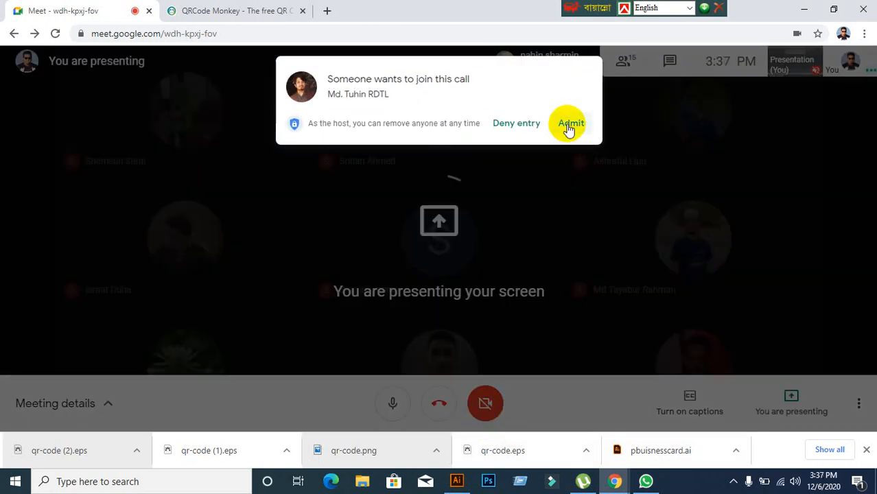
{"action": "left_click", "coordinate": [570, 124]}
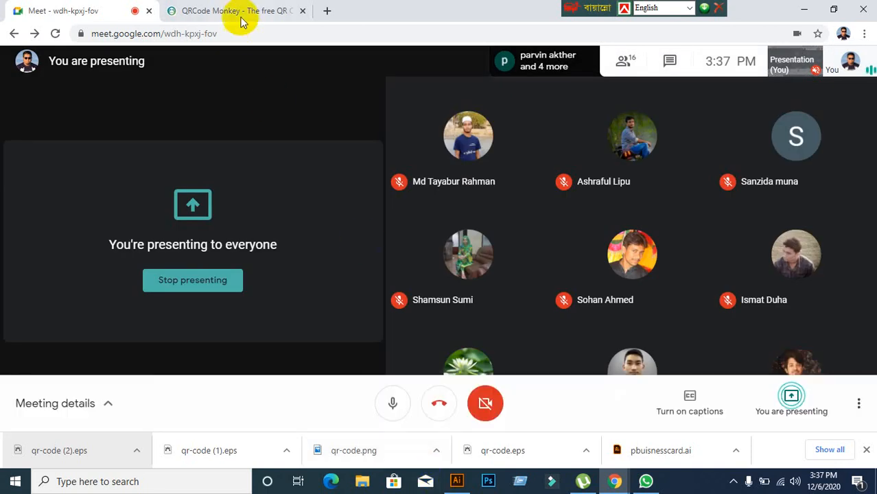
{"action": "left_click", "coordinate": [240, 11]}
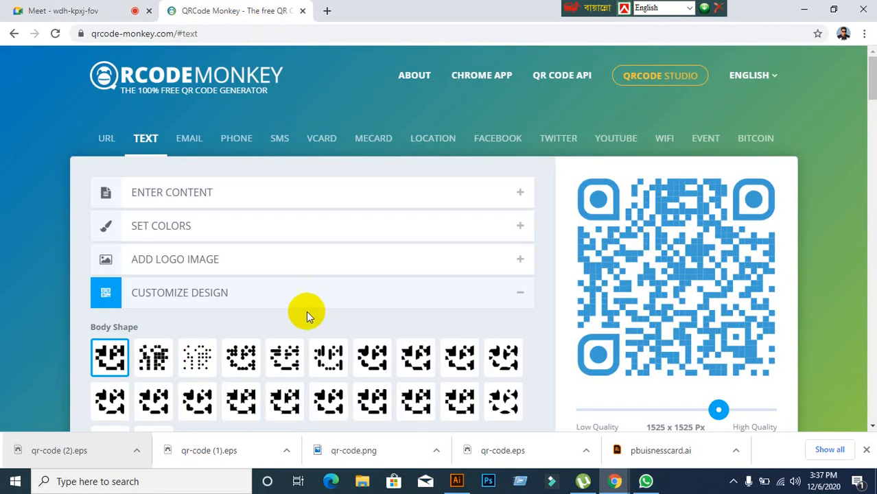
{"action": "scroll", "coordinate": [292, 314], "scroll_direction": "down", "scroll_amount": 6}
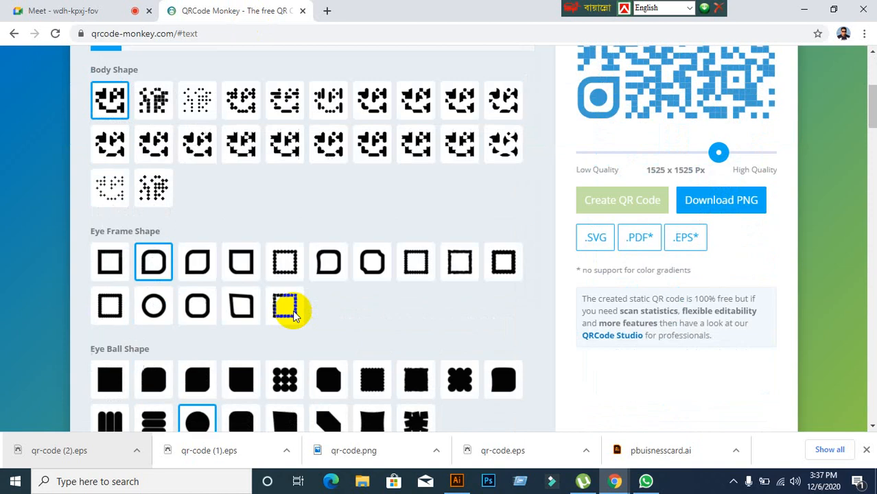
{"action": "scroll", "coordinate": [293, 316], "scroll_direction": "up", "scroll_amount": 3}
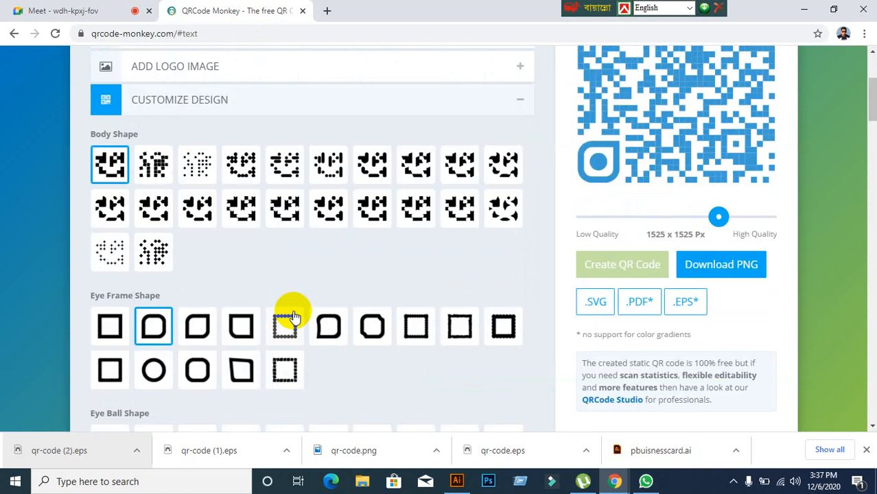
{"action": "scroll", "coordinate": [292, 312], "scroll_direction": "up", "scroll_amount": 2}
{"action": "scroll", "coordinate": [240, 326], "scroll_direction": "down", "scroll_amount": 3}
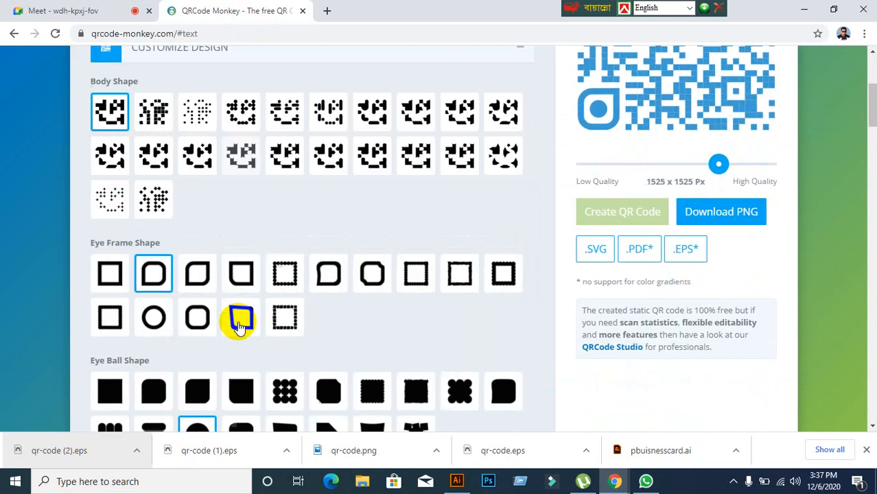
{"action": "scroll", "coordinate": [239, 326], "scroll_direction": "down", "scroll_amount": 2}
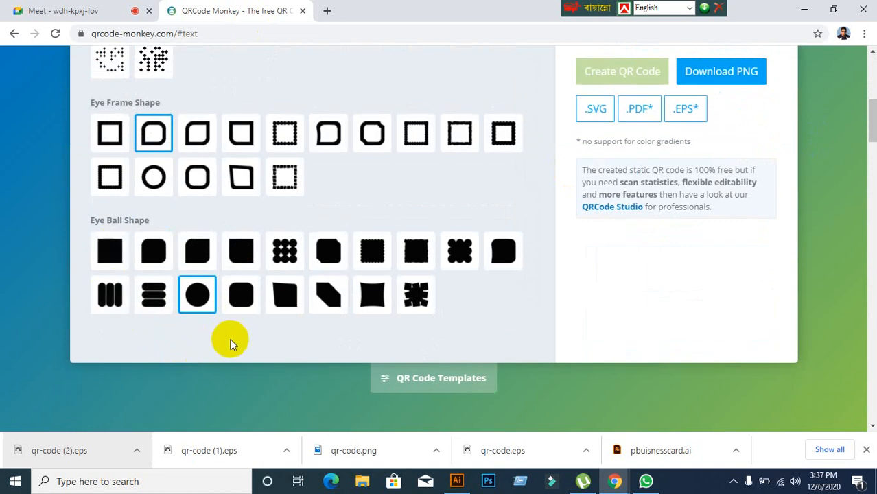
{"action": "scroll", "coordinate": [230, 340], "scroll_direction": "up", "scroll_amount": 6}
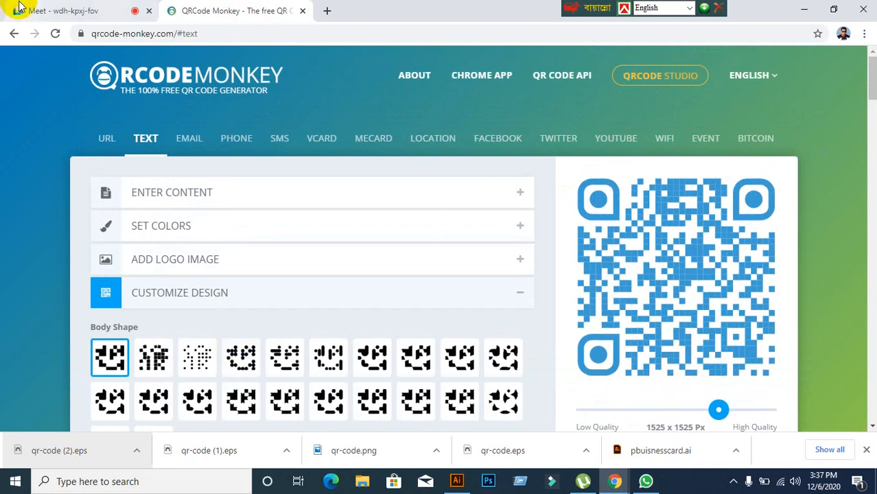
{"action": "left_click", "coordinate": [110, 11]}
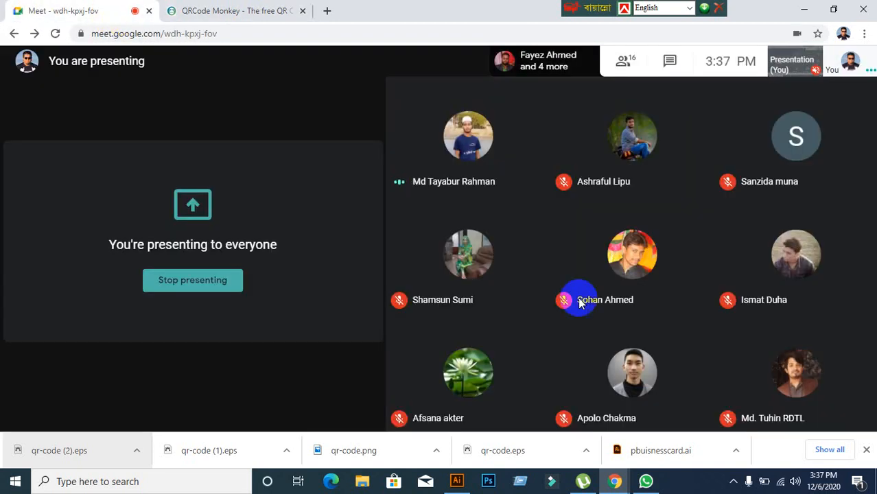
Step: Back in Illustrator, draw a dark square over the QR code and send it behind the code
{"action": "left_click", "coordinate": [470, 489]}
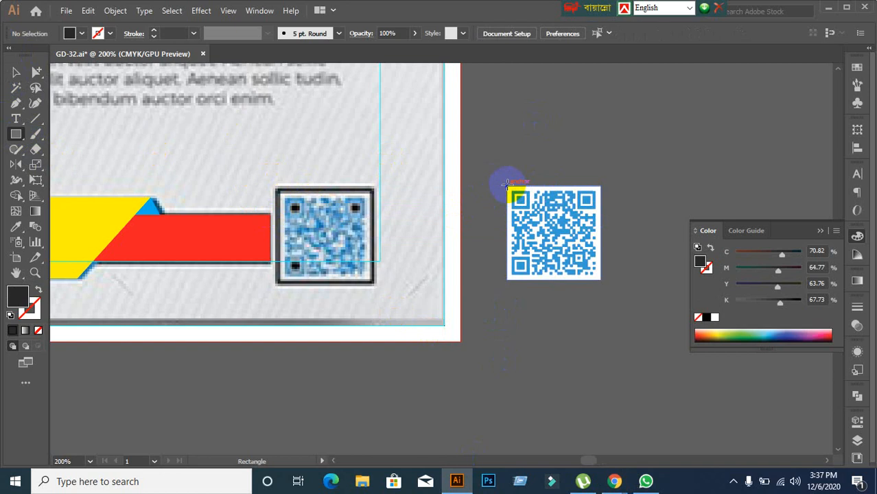
{"action": "left_click_drag", "start_coordinate": [506, 182], "coordinate": [599, 278]}
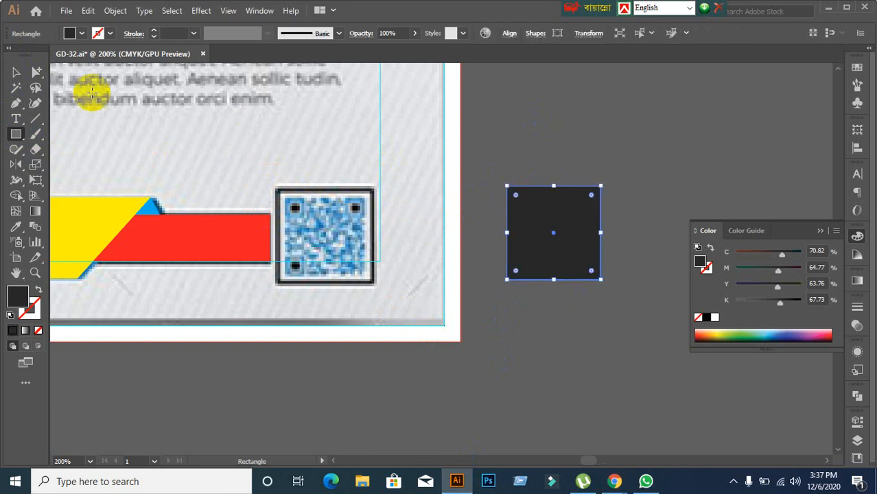
{"action": "left_click", "coordinate": [16, 72]}
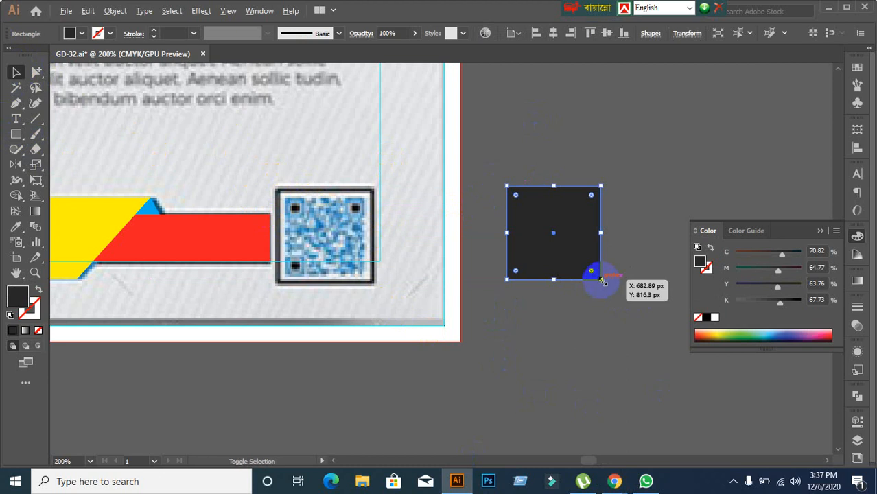
{"action": "left_click_drag", "start_coordinate": [601, 280], "coordinate": [605, 283]}
{"action": "right_click", "coordinate": [575, 268]}
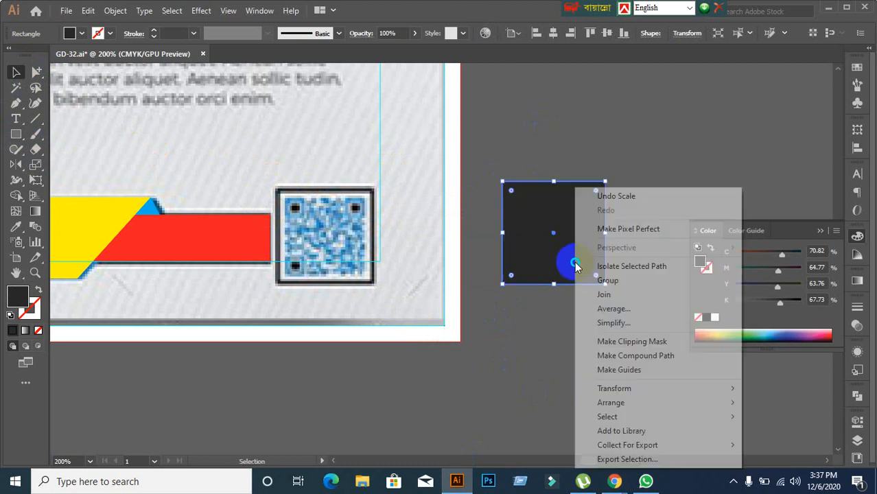
{"action": "mouse_move", "coordinate": [613, 404]}
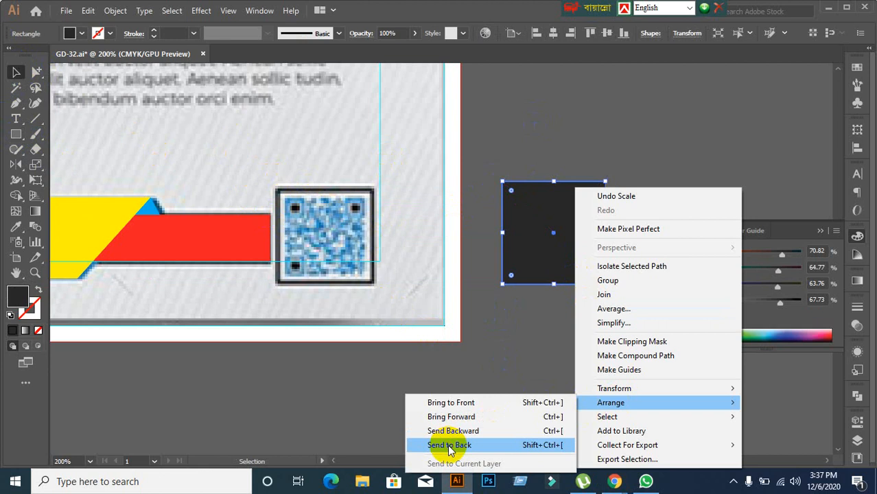
{"action": "left_click", "coordinate": [450, 446]}
Step: Move the QR code into the flyer's bottom-right frame and resize it to about 55 px
{"action": "left_click", "coordinate": [573, 346]}
{"action": "key", "text": "ctrl+a"}
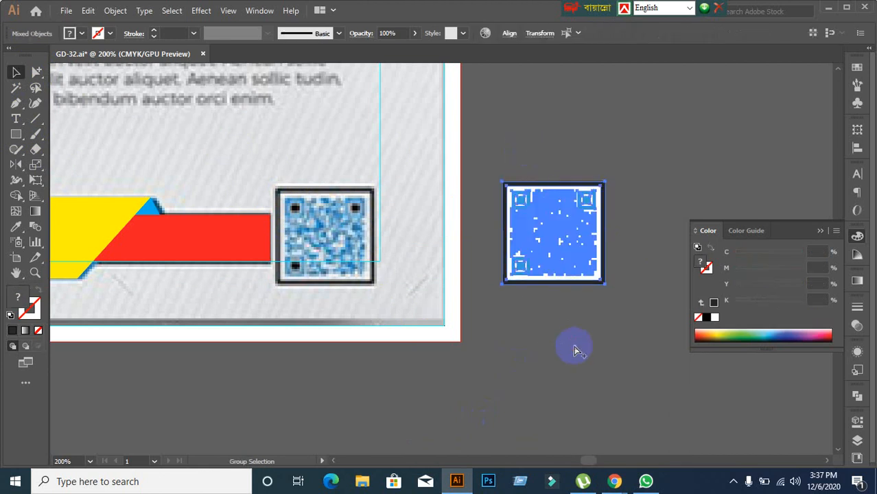
{"action": "left_click", "coordinate": [574, 348]}
{"action": "left_click", "coordinate": [554, 267]}
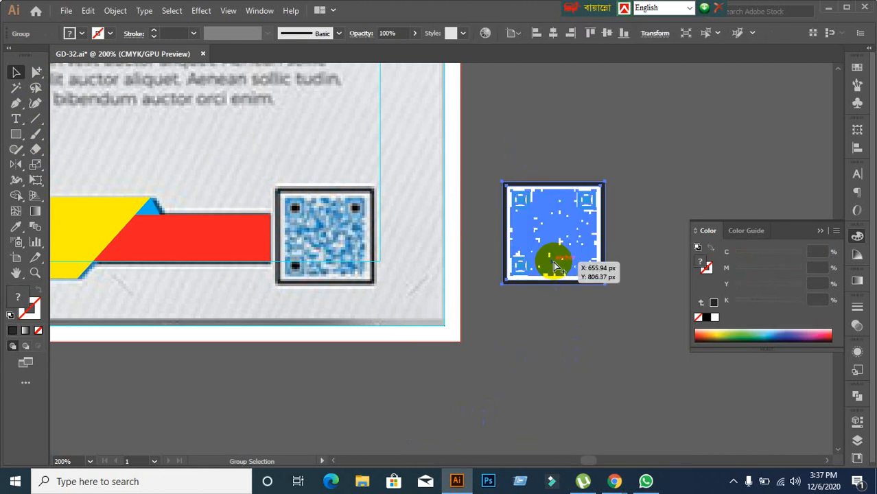
{"action": "left_click", "coordinate": [554, 267], "text": "shift"}
{"action": "left_click_drag", "start_coordinate": [553, 266], "coordinate": [326, 273]}
{"action": "left_click_drag", "start_coordinate": [377, 290], "coordinate": [373, 281]}
{"action": "left_click", "coordinate": [375, 293]}
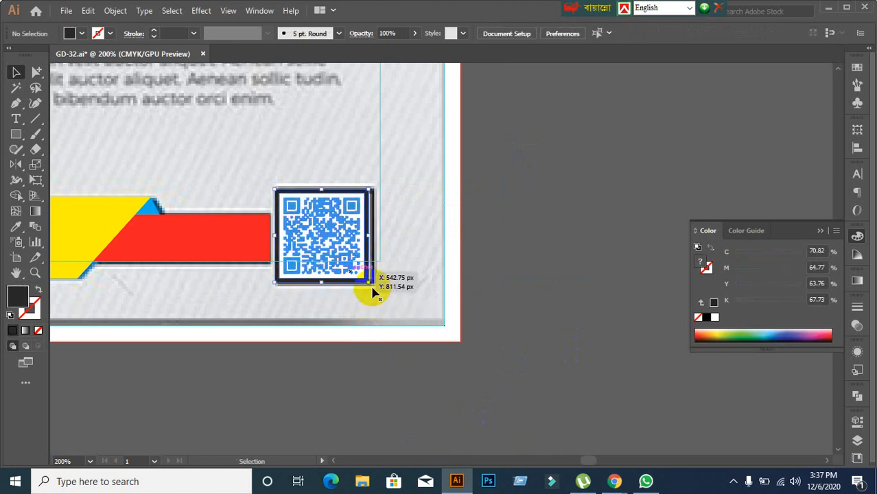
{"action": "left_click_drag", "start_coordinate": [373, 287], "coordinate": [374, 289]}
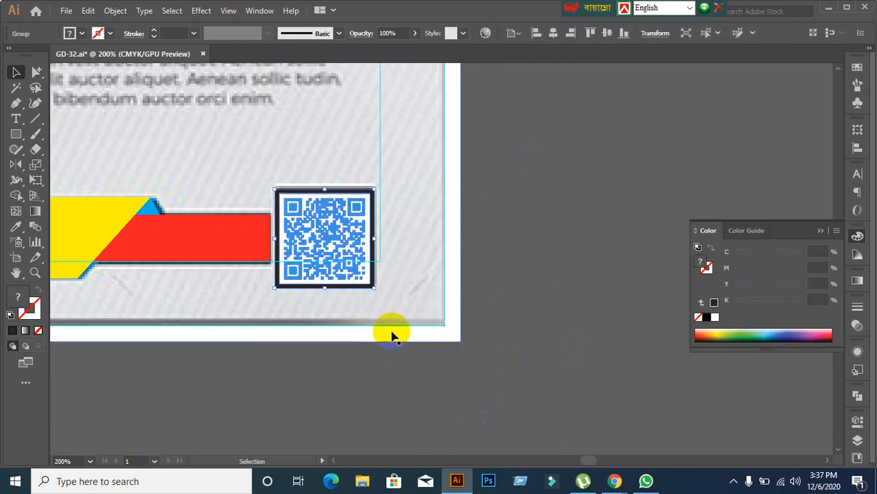
{"action": "left_click", "coordinate": [392, 340]}
Step: Pull a few modules out of the black QR code, then undo the stray moves
{"action": "scroll", "coordinate": [392, 341], "scroll_direction": "down", "scroll_amount": 2}
{"action": "scroll", "coordinate": [379, 335], "scroll_direction": "down", "scroll_amount": 1}
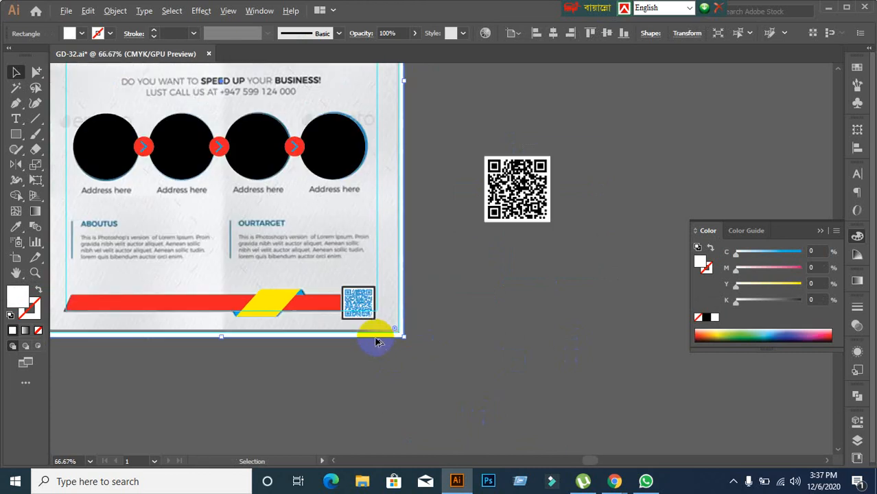
{"action": "left_click_drag", "start_coordinate": [265, 358], "coordinate": [438, 390]}
{"action": "scroll", "coordinate": [493, 328], "scroll_direction": "up", "scroll_amount": 1}
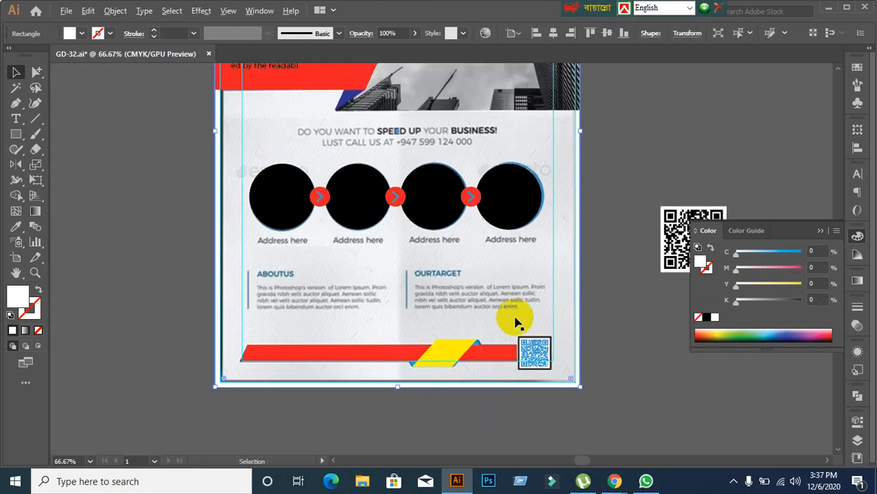
{"action": "scroll", "coordinate": [514, 319], "scroll_direction": "down", "scroll_amount": 1}
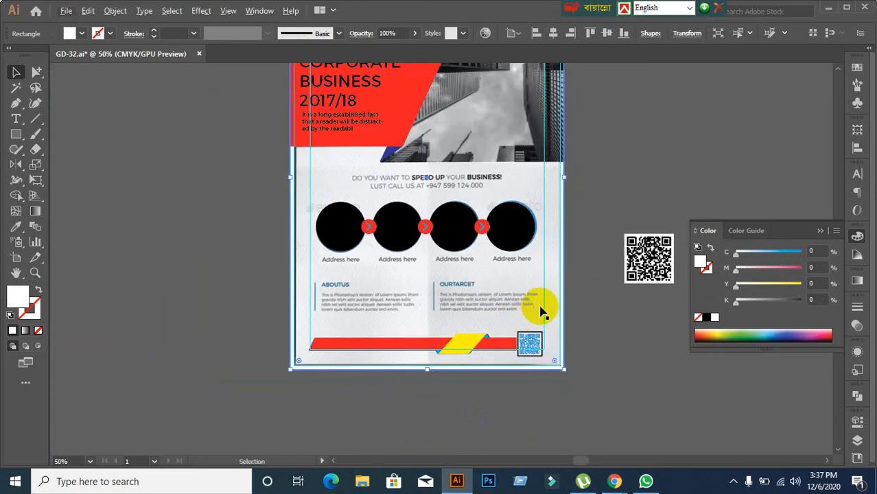
{"action": "scroll", "coordinate": [540, 307], "scroll_direction": "up", "scroll_amount": 2}
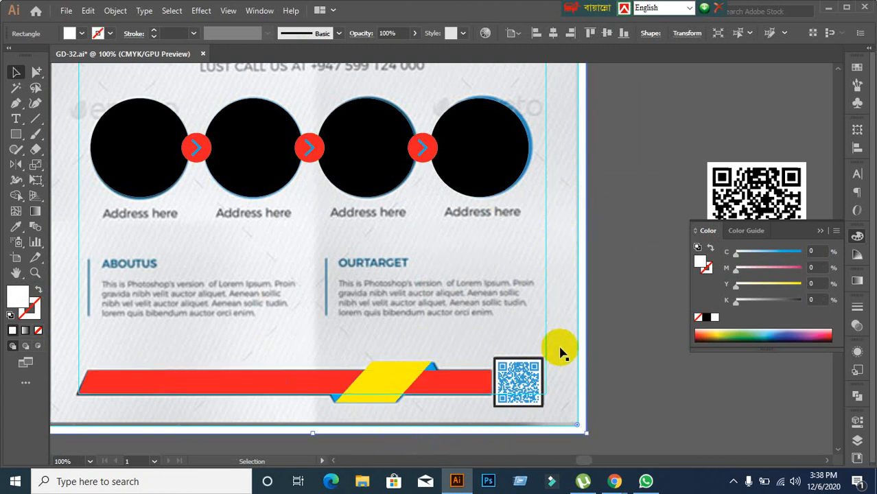
{"action": "scroll", "coordinate": [579, 350], "scroll_direction": "down", "scroll_amount": 2}
{"action": "left_click_drag", "start_coordinate": [580, 348], "coordinate": [509, 362]}
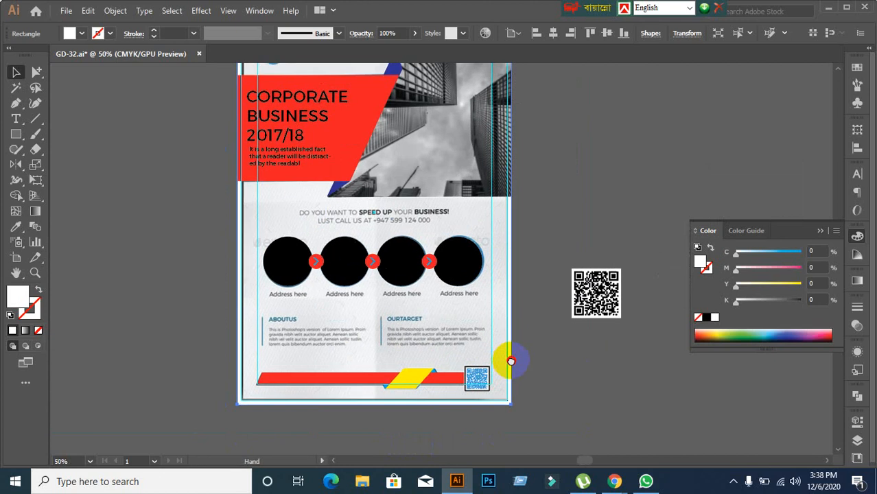
{"action": "left_click_drag", "start_coordinate": [590, 313], "coordinate": [653, 229]}
{"action": "left_click", "coordinate": [618, 358]}
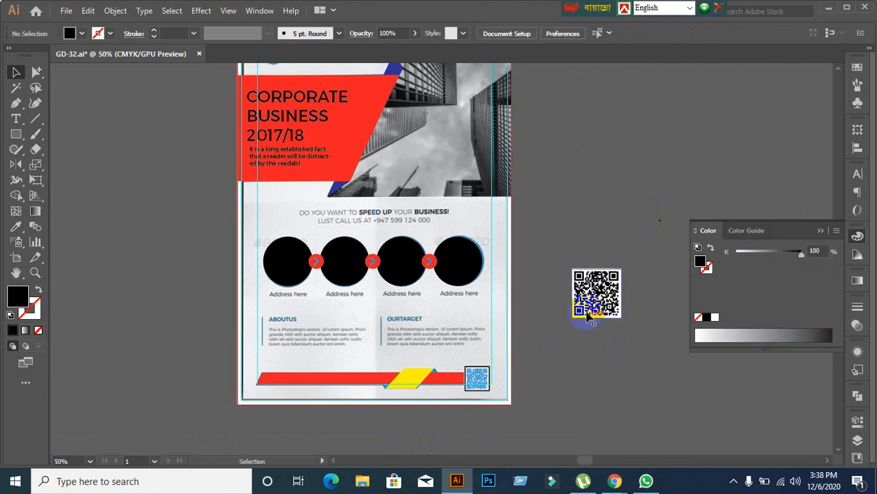
{"action": "left_click_drag", "start_coordinate": [587, 315], "coordinate": [626, 222]}
{"action": "left_click", "coordinate": [596, 332]}
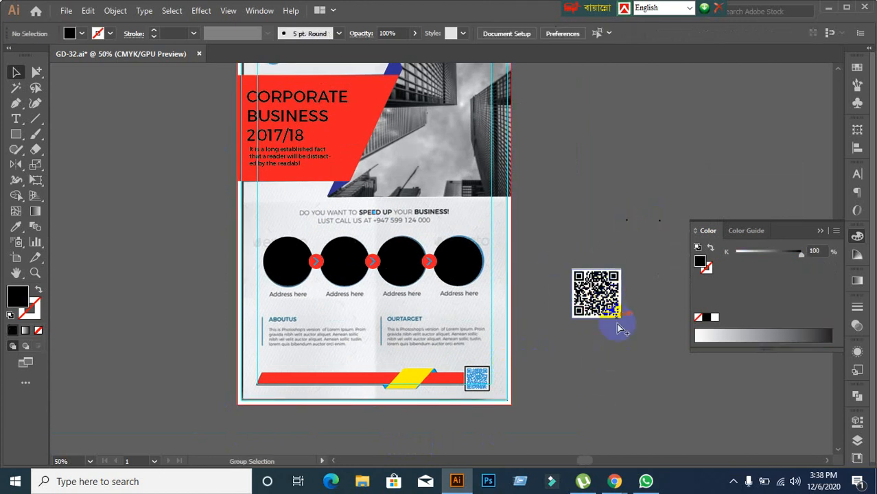
{"action": "key", "text": "ctrl+z"}
{"action": "key", "text": "ctrl+z"}
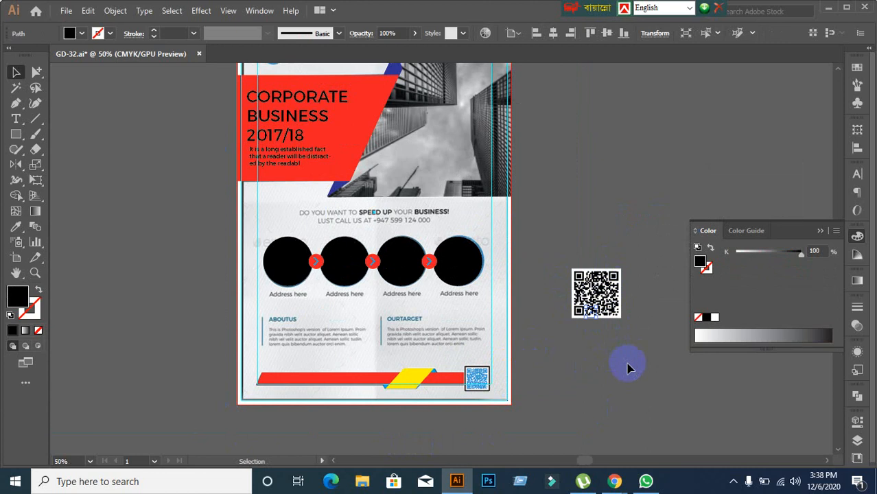
Step: Marquee-select the spare black QR code beside the flyer and delete it
{"action": "left_click", "coordinate": [627, 364]}
{"action": "left_click_drag", "start_coordinate": [567, 226], "coordinate": [671, 384]}
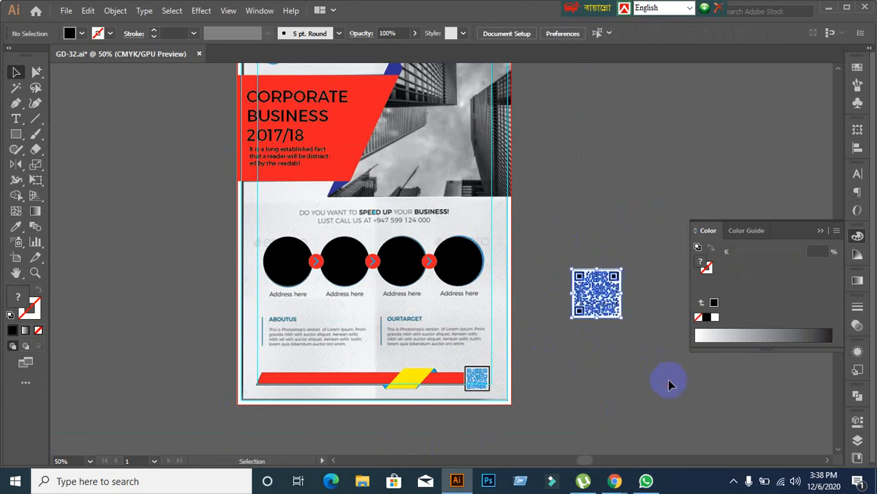
{"action": "key", "text": "Delete"}
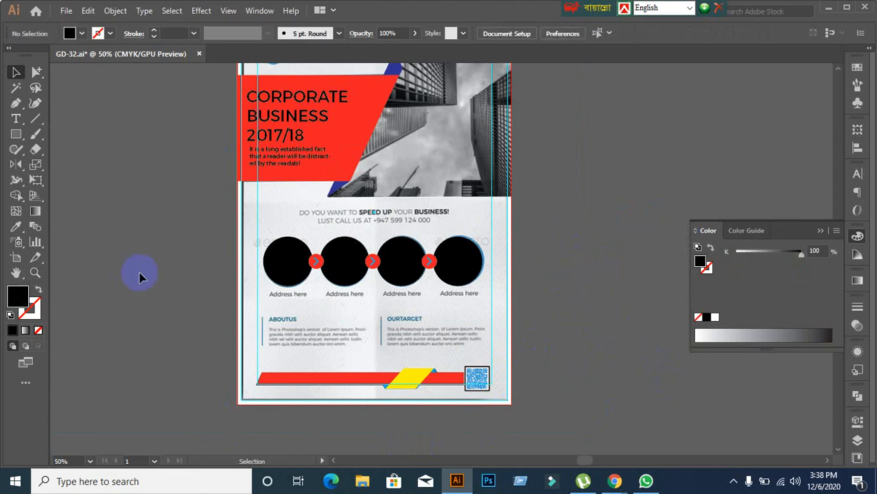
Step: Try shifting the flyer's background image, undo it, and recentre the view on the flyer
{"action": "scroll", "coordinate": [168, 277], "scroll_direction": "up", "scroll_amount": 1}
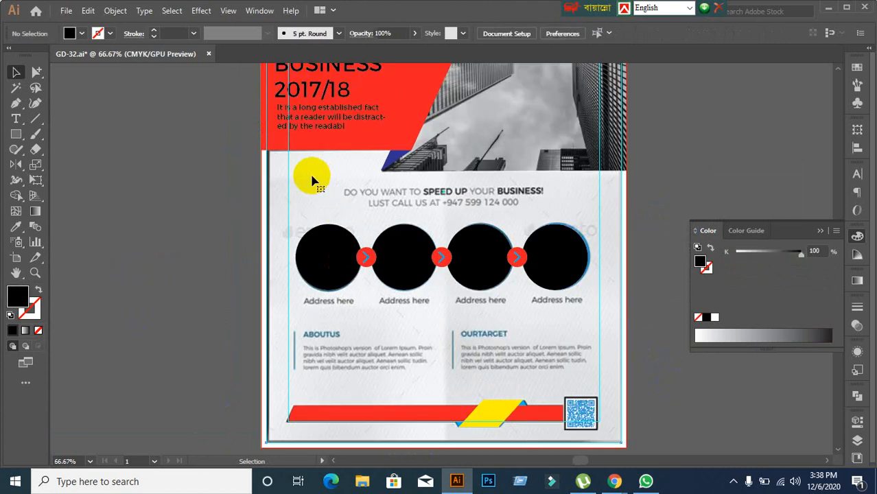
{"action": "left_click", "coordinate": [271, 232]}
{"action": "left_click", "coordinate": [261, 227]}
{"action": "left_click_drag", "start_coordinate": [303, 198], "coordinate": [134, 261]}
{"action": "key", "text": "ctrl+z"}
{"action": "left_click", "coordinate": [148, 285]}
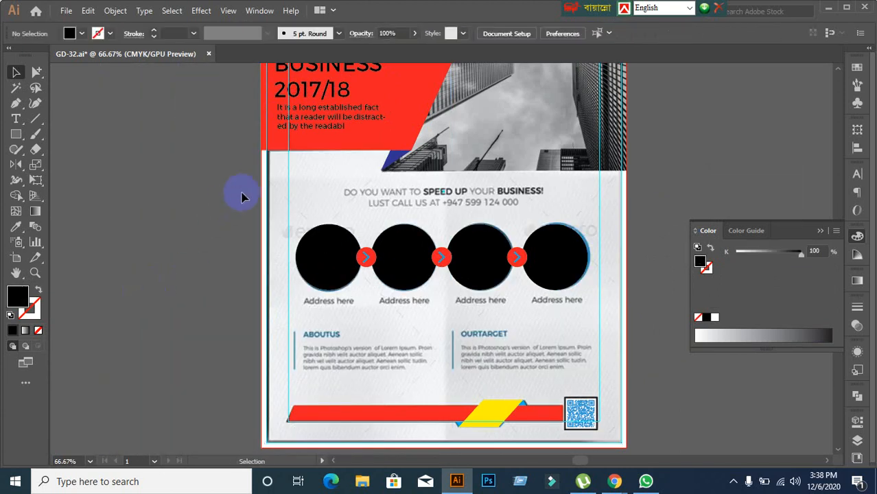
{"action": "scroll", "coordinate": [249, 194], "scroll_direction": "down", "scroll_amount": 2}
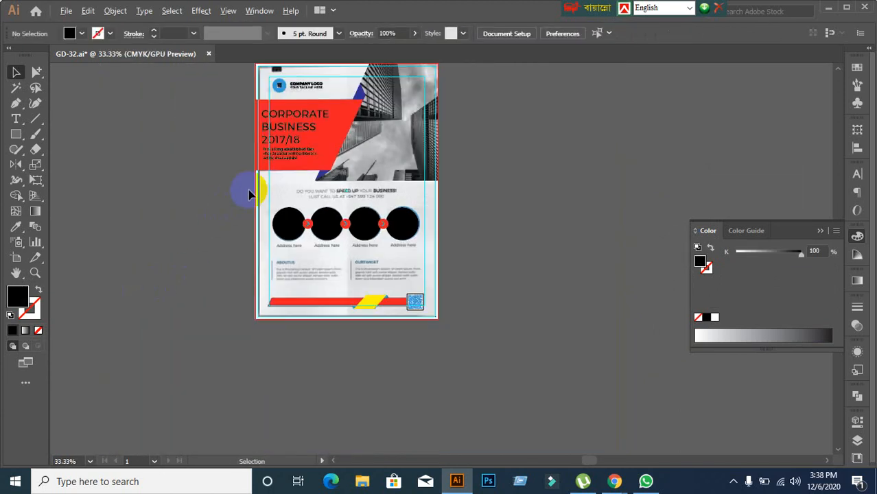
{"action": "scroll", "coordinate": [249, 195], "scroll_direction": "down", "scroll_amount": 4}
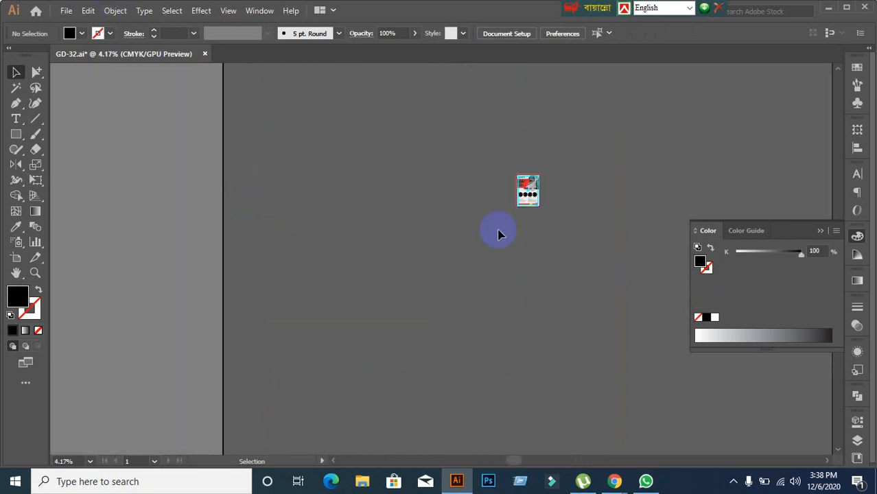
{"action": "scroll", "coordinate": [603, 211], "scroll_direction": "up", "scroll_amount": 2}
{"action": "left_click_drag", "start_coordinate": [499, 206], "coordinate": [365, 271]}
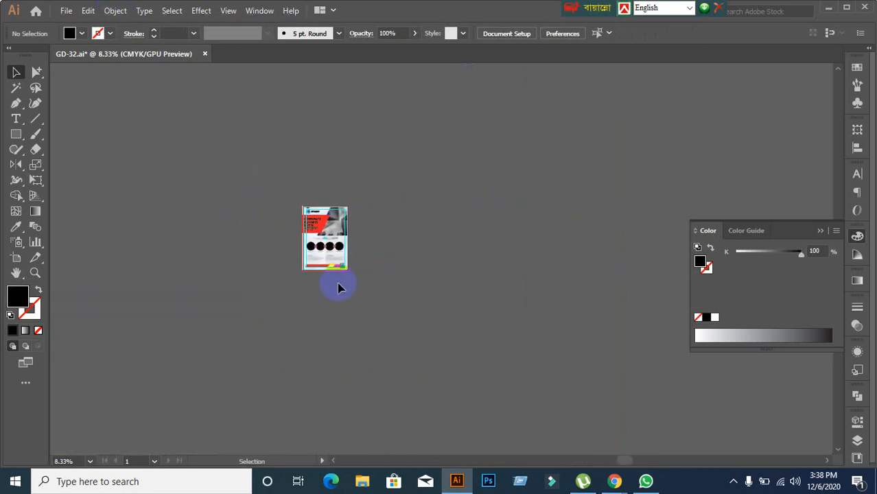
Step: Draw a diagonal line about 200 px long beside the flyer with the Line Segment tool
{"action": "left_click", "coordinate": [36, 118]}
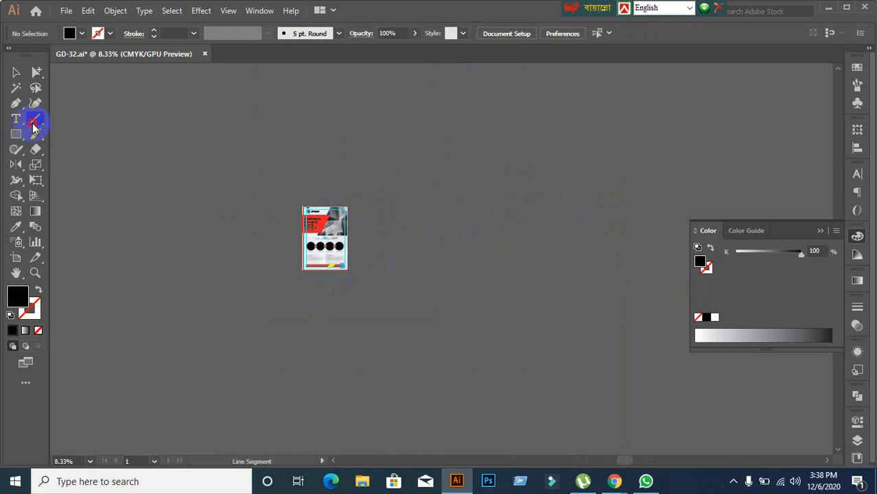
{"action": "mouse_move", "coordinate": [306, 271]}
{"action": "left_mouse_down"}
{"action": "mouse_move", "coordinate": [306, 303]}
{"action": "mouse_move", "coordinate": [331, 296]}
{"action": "left_mouse_up"}
{"action": "scroll", "coordinate": [332, 283], "scroll_direction": "up", "scroll_amount": 7}
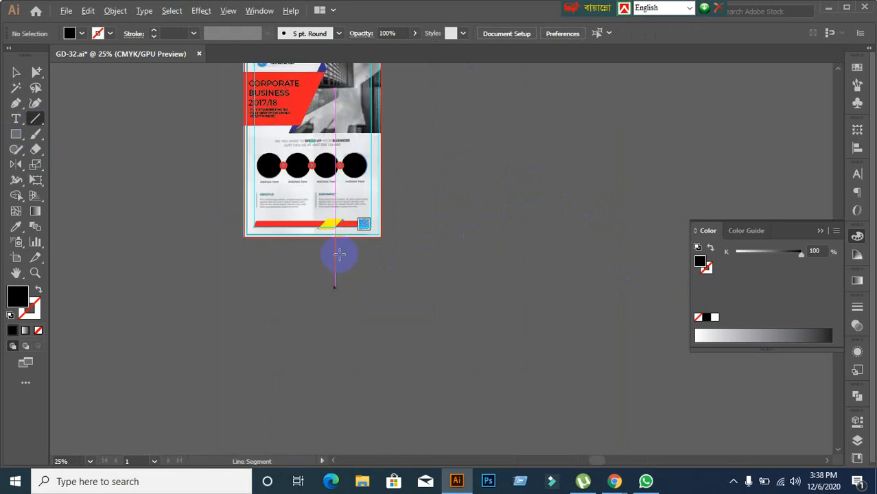
{"action": "key", "text": "space"}
{"action": "left_click_drag", "start_coordinate": [362, 187], "coordinate": [349, 267]}
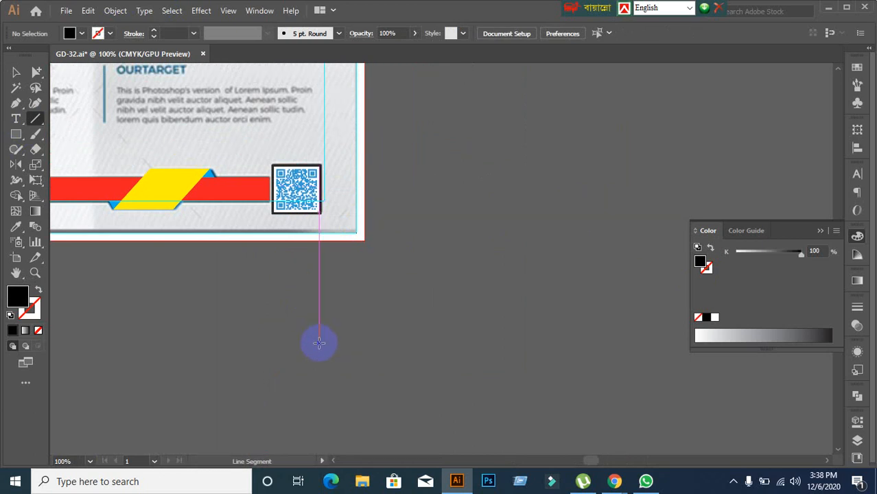
{"action": "left_click_drag", "start_coordinate": [320, 316], "coordinate": [442, 185]}
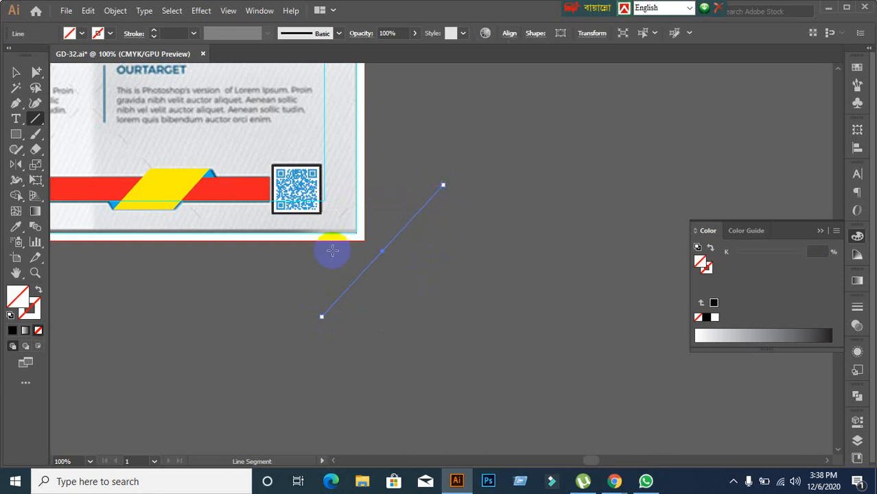
Step: Swap fill and stroke so the line has no fill and a black 1 pt stroke
{"action": "left_click", "coordinate": [13, 330]}
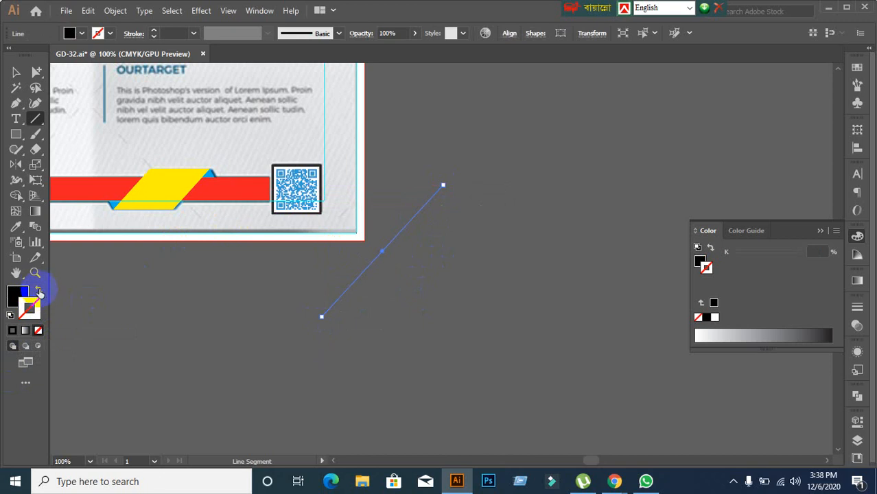
{"action": "left_click", "coordinate": [38, 292]}
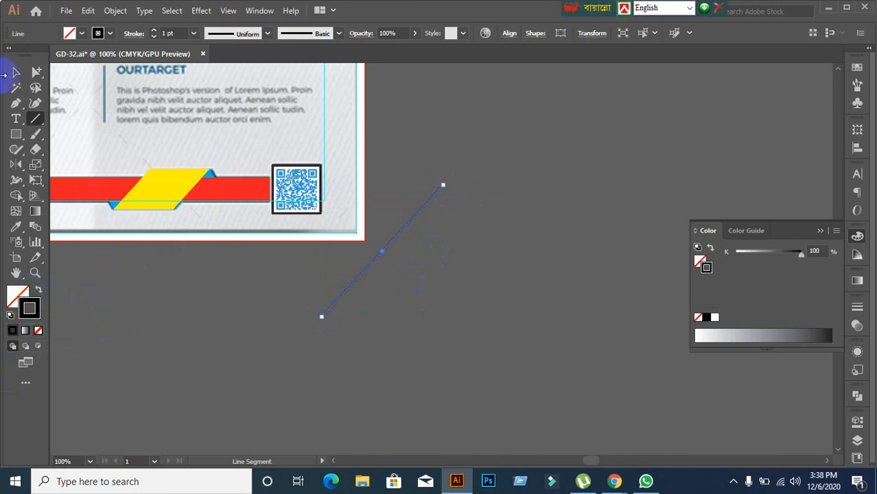
{"action": "left_click", "coordinate": [14, 74]}
{"action": "scroll", "coordinate": [474, 292], "scroll_direction": "down", "scroll_amount": 4}
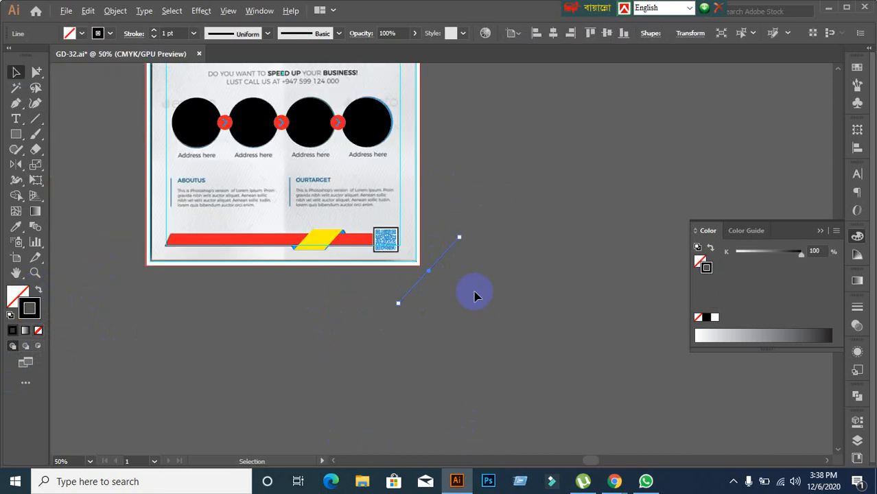
{"action": "left_click", "coordinate": [520, 296]}
Step: Stretch the diagonal line's anchor toward 45 degrees with Direct Selection, then undo the edits
{"action": "left_click_drag", "start_coordinate": [519, 294], "coordinate": [391, 306]}
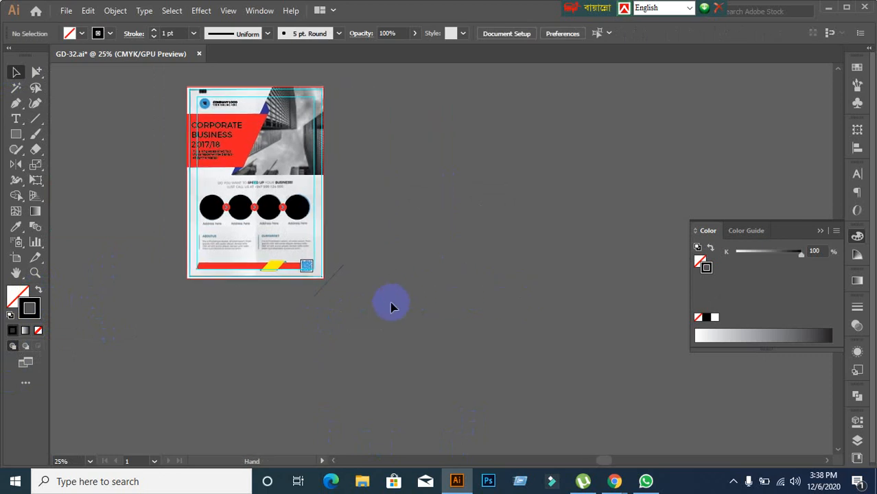
{"action": "left_click", "coordinate": [36, 72]}
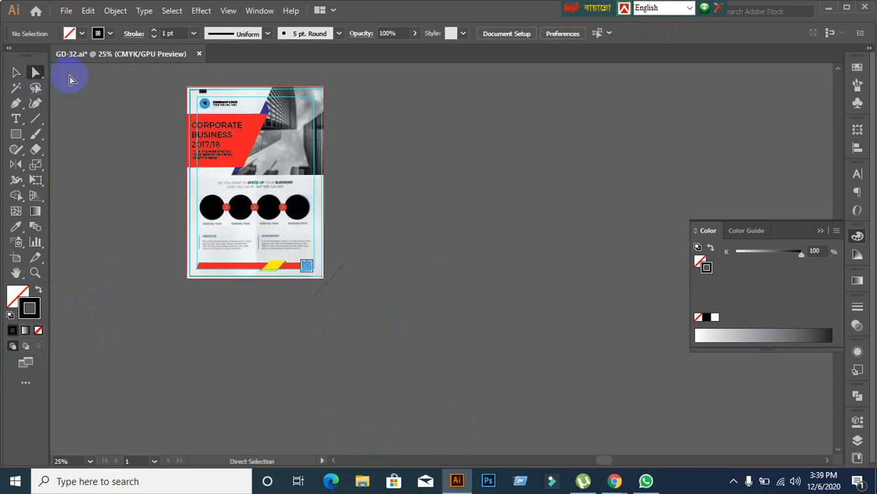
{"action": "scroll", "coordinate": [409, 302], "scroll_direction": "up", "scroll_amount": 1}
{"action": "left_click_drag", "start_coordinate": [370, 275], "coordinate": [371, 330]}
{"action": "left_click", "coordinate": [320, 317]}
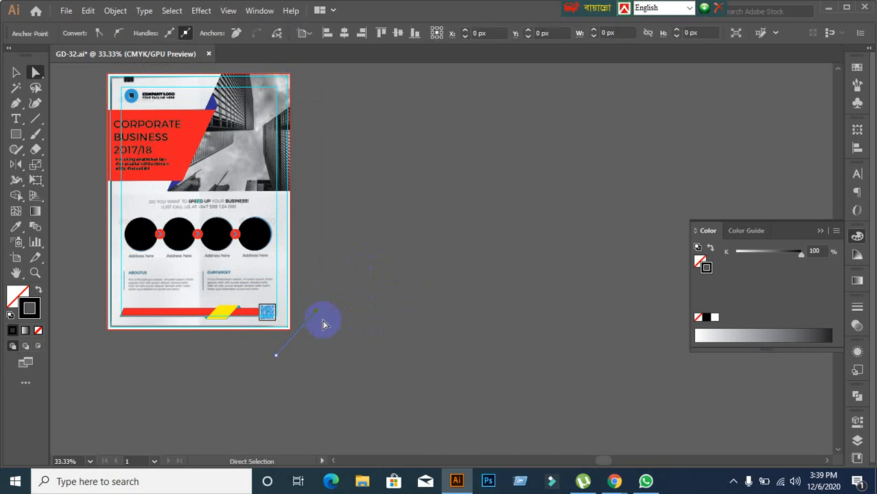
{"action": "left_click_drag", "start_coordinate": [319, 314], "coordinate": [546, 176]}
{"action": "key", "text": "shift"}
{"action": "scroll", "coordinate": [552, 189], "scroll_direction": "down", "scroll_amount": 3}
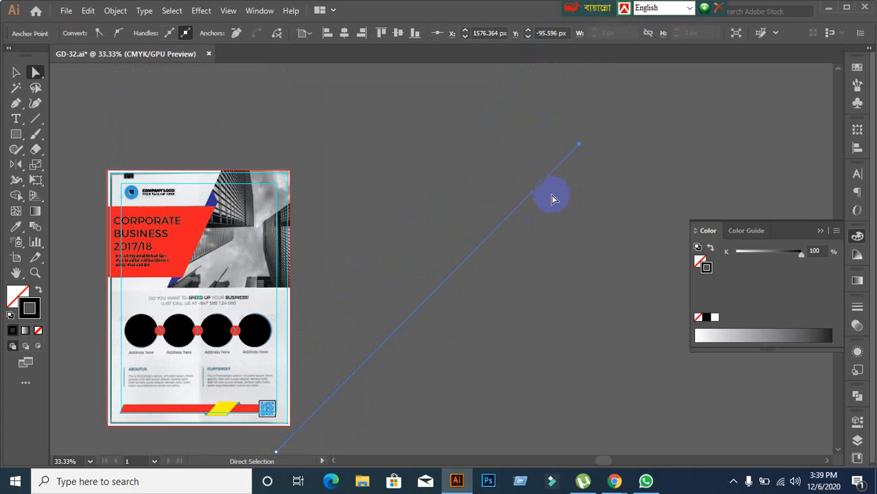
{"action": "scroll", "coordinate": [381, 376], "scroll_direction": "down", "scroll_amount": 1}
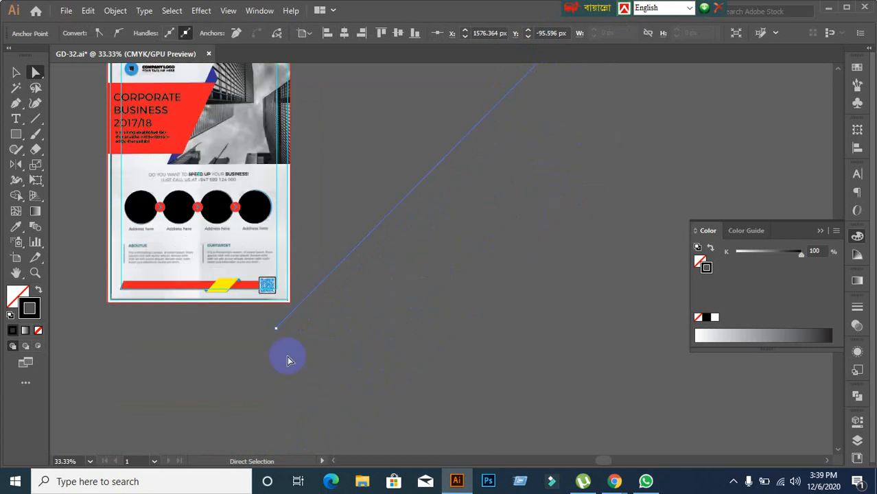
{"action": "left_click_drag", "start_coordinate": [276, 328], "coordinate": [68, 415]}
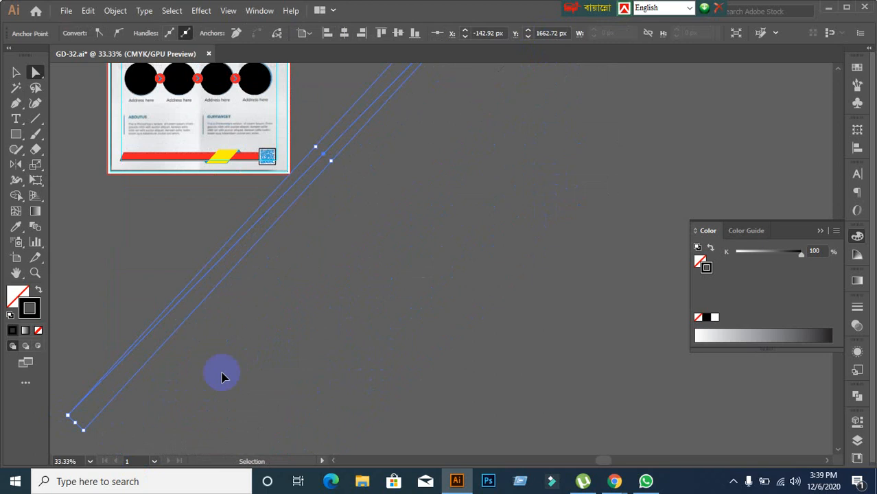
{"action": "key", "text": "ctrl+z"}
{"action": "key", "text": "ctrl+z"}
{"action": "key", "text": "ctrl+z"}
{"action": "key", "text": "ctrl+z"}
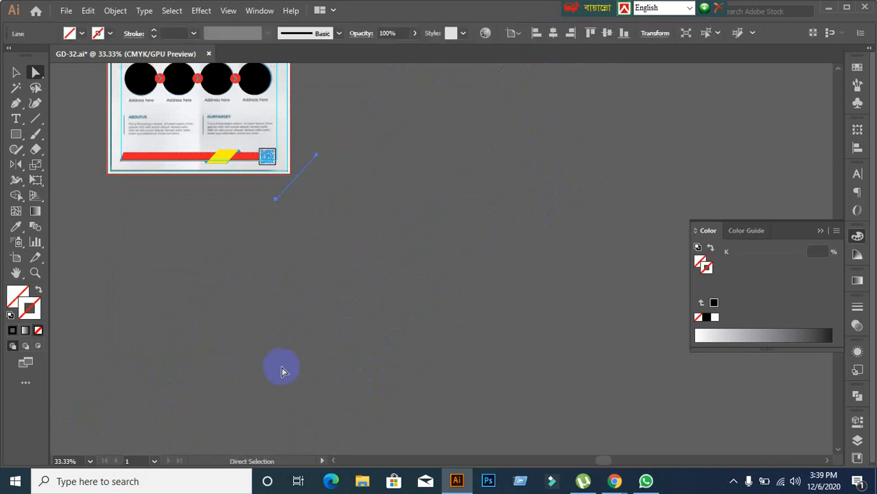
Step: Select the short stray diagonal line and delete it
{"action": "left_click", "coordinate": [16, 72]}
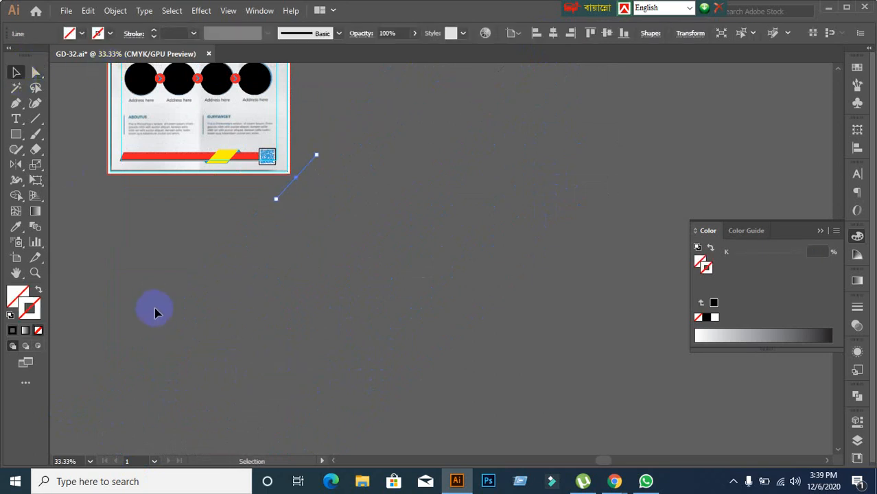
{"action": "left_click", "coordinate": [155, 310]}
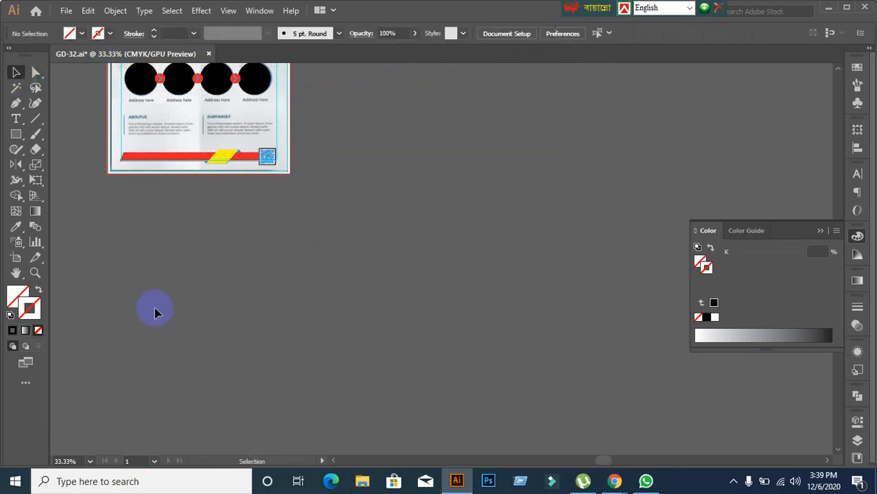
{"action": "left_click", "coordinate": [36, 120]}
{"action": "scroll", "coordinate": [377, 295], "scroll_direction": "down", "scroll_amount": 2}
{"action": "scroll", "coordinate": [378, 295], "scroll_direction": "left", "scroll_amount": 2}
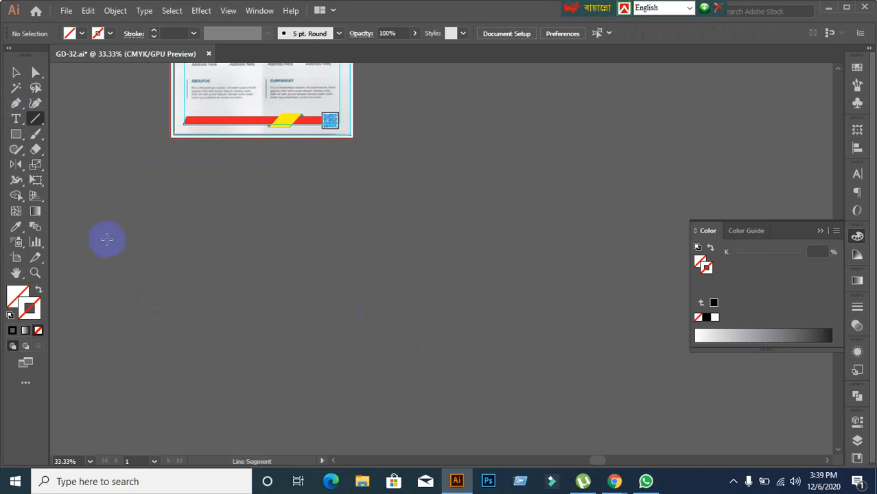
Step: Draw a long horizontal line and give it a solid black stroke
{"action": "left_click_drag", "start_coordinate": [76, 242], "coordinate": [763, 246]}
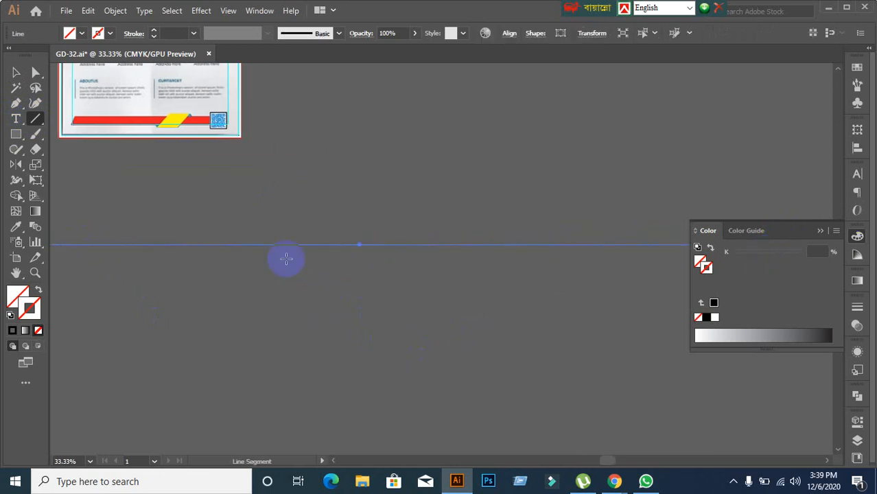
{"action": "scroll", "coordinate": [284, 298], "scroll_direction": "down", "scroll_amount": 1}
{"action": "left_click", "coordinate": [25, 330]}
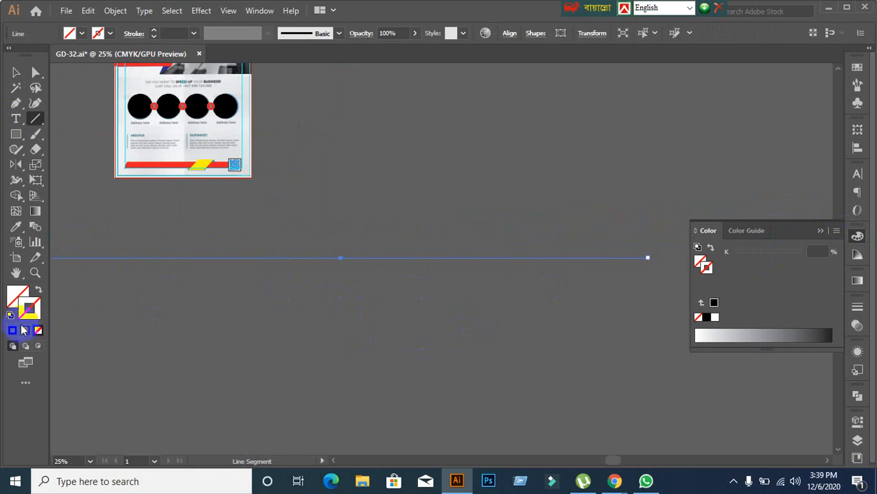
{"action": "left_click", "coordinate": [12, 330]}
{"action": "left_click", "coordinate": [16, 72]}
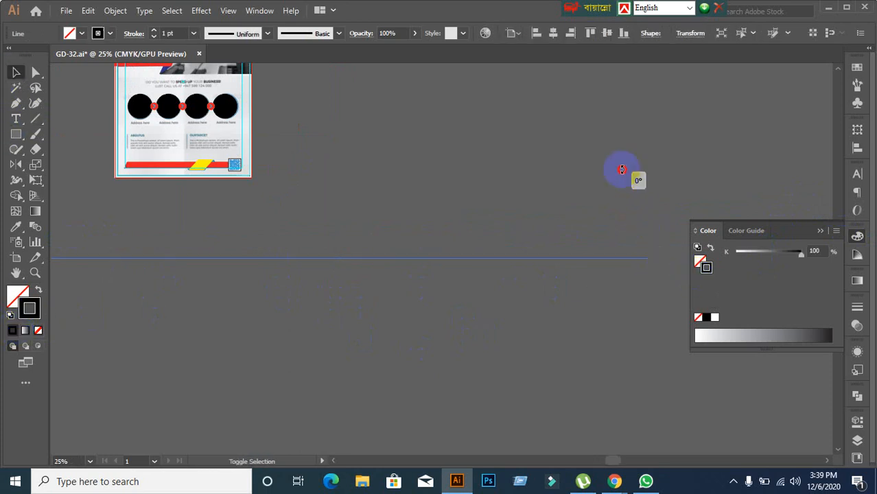
Step: Rotate the line into a diagonal and move it onto the pasteboard right of the flyer
{"action": "left_click_drag", "start_coordinate": [622, 169], "coordinate": [567, 122]}
{"action": "scroll", "coordinate": [389, 337], "scroll_direction": "up", "scroll_amount": 1}
{"action": "scroll", "coordinate": [388, 337], "scroll_direction": "down", "scroll_amount": 2}
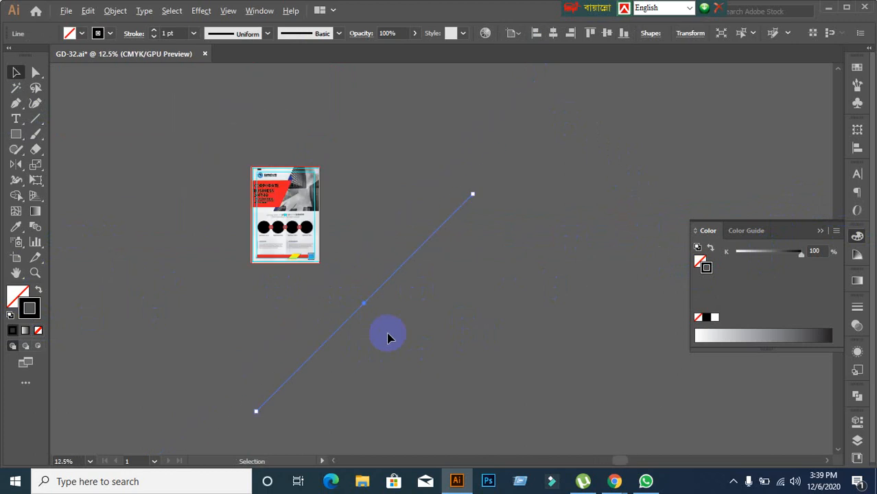
{"action": "scroll", "coordinate": [386, 335], "scroll_direction": "up", "scroll_amount": 1}
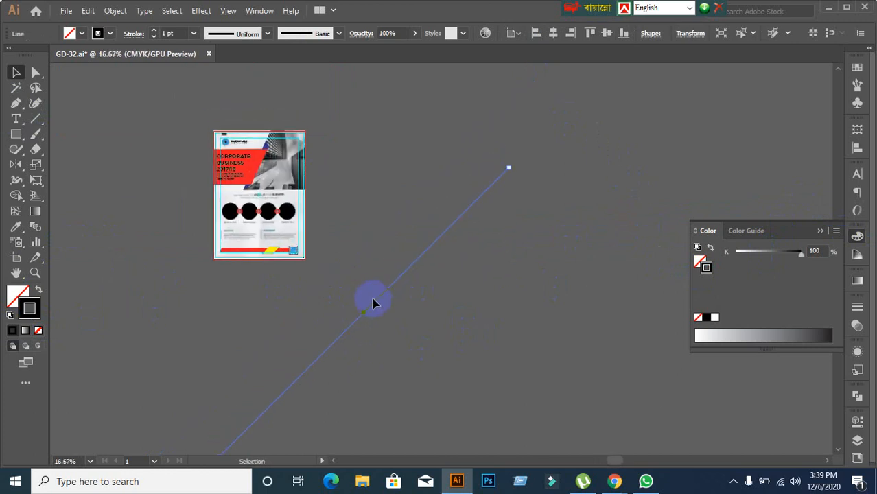
{"action": "left_click_drag", "start_coordinate": [374, 307], "coordinate": [330, 253]}
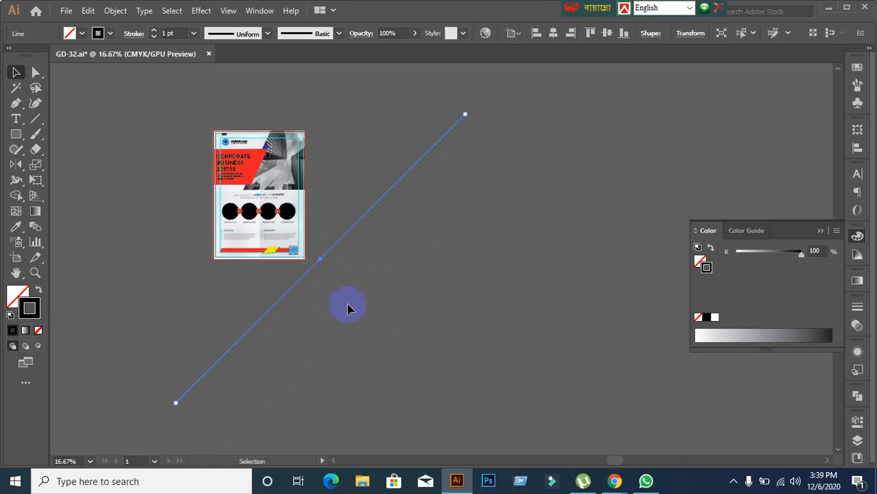
{"action": "left_click_drag", "start_coordinate": [349, 235], "coordinate": [620, 331]}
Step: Alt-drag a copy of the white background rectangle beside the flyer and draw a long diagonal past it
{"action": "left_click", "coordinate": [333, 249]}
{"action": "scroll", "coordinate": [333, 248], "scroll_direction": "up", "scroll_amount": 3}
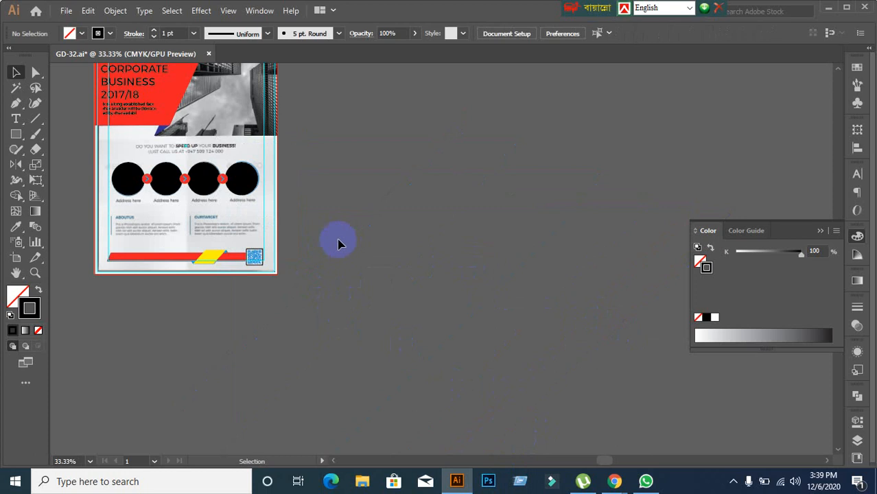
{"action": "left_click", "coordinate": [252, 217]}
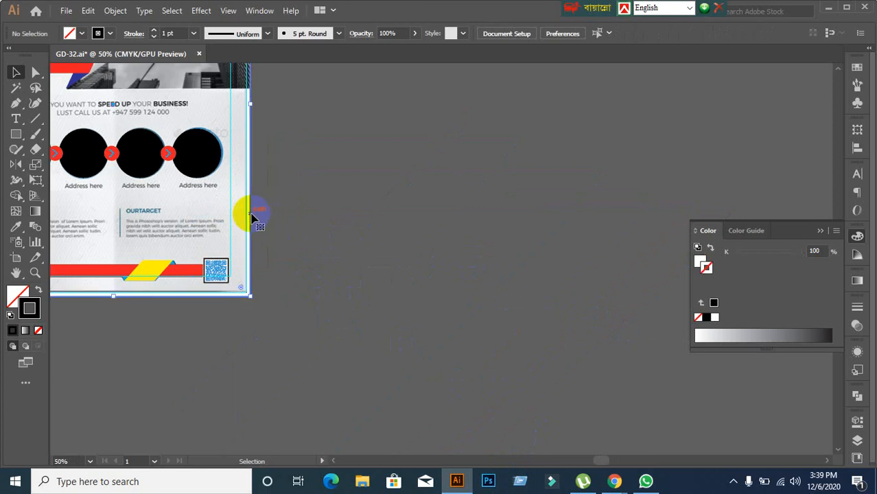
{"action": "left_click_drag", "start_coordinate": [252, 217], "coordinate": [801, 219]}
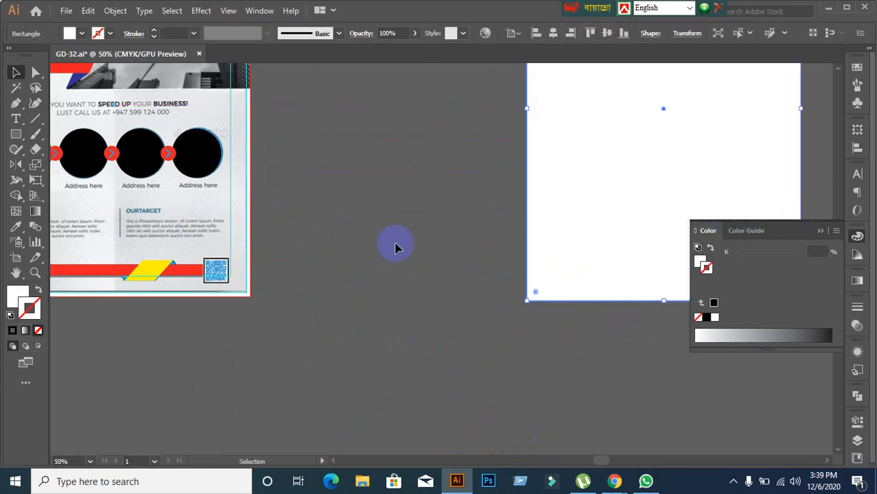
{"action": "left_click_drag", "start_coordinate": [423, 240], "coordinate": [225, 237]}
{"action": "scroll", "coordinate": [463, 312], "scroll_direction": "down", "scroll_amount": 2}
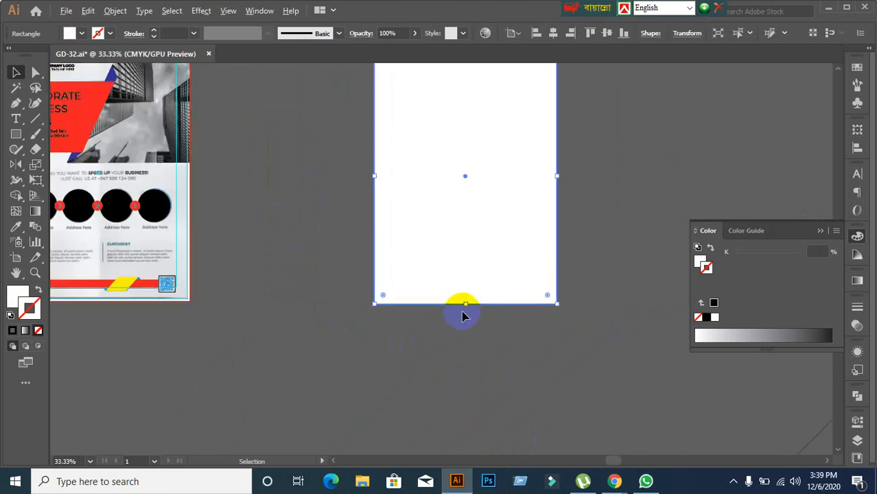
{"action": "left_click_drag", "start_coordinate": [615, 382], "coordinate": [501, 359]}
{"action": "left_click_drag", "start_coordinate": [365, 225], "coordinate": [502, 194]}
{"action": "mouse_move", "coordinate": [604, 374]}
{"action": "left_mouse_down"}
{"action": "mouse_move", "coordinate": [567, 290]}
{"action": "mouse_move", "coordinate": [563, 341]}
{"action": "left_mouse_up"}
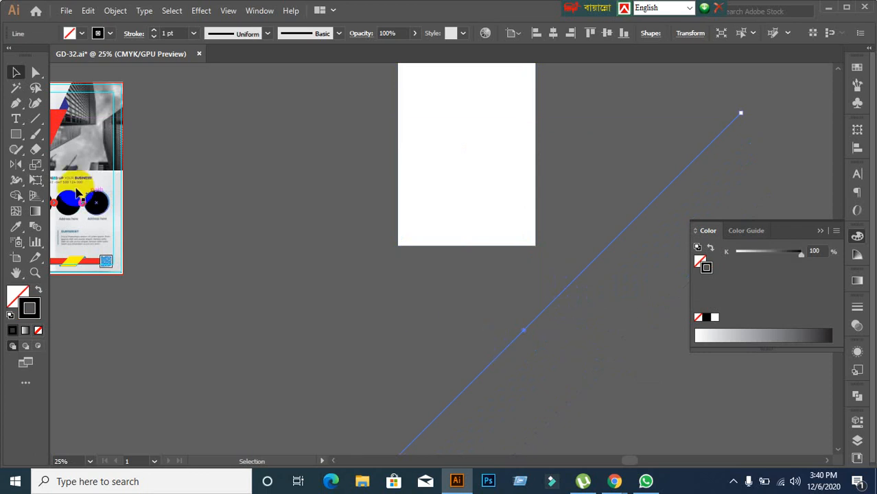
Step: Set the diagonal line's stroke weight to 0.25 pt and move it up and right
{"action": "left_click", "coordinate": [177, 35]}
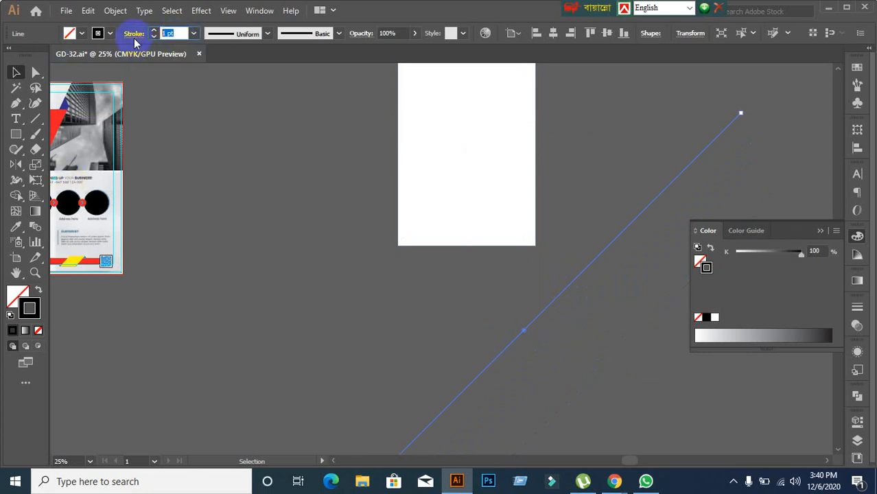
{"action": "type", "text": "0.25"}
{"action": "key", "text": "Return"}
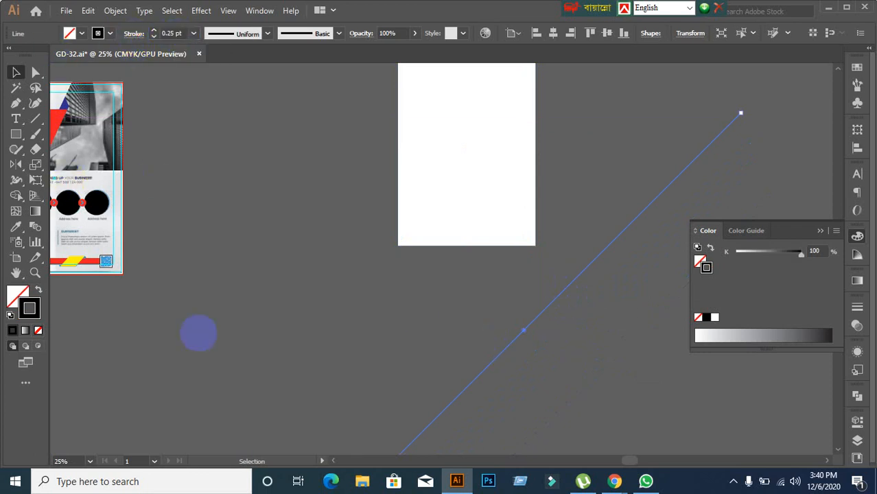
{"action": "left_click", "coordinate": [188, 331]}
{"action": "left_click_drag", "start_coordinate": [321, 288], "coordinate": [553, 406]}
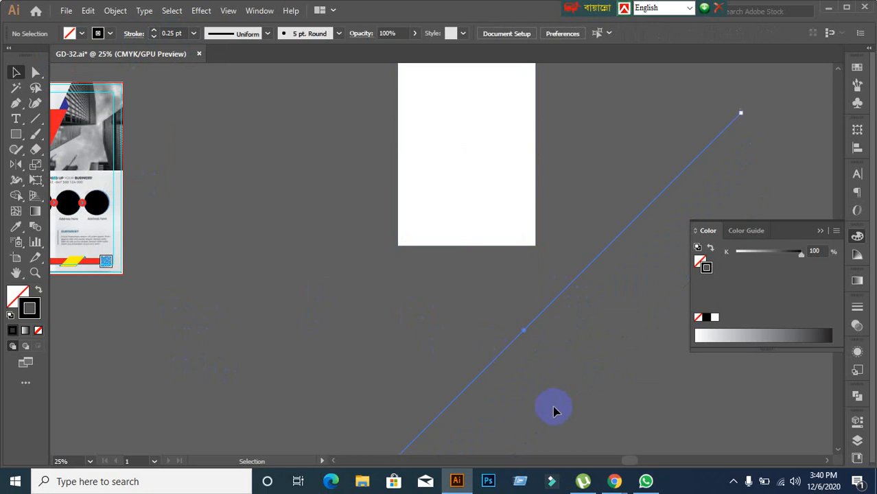
{"action": "left_click", "coordinate": [498, 338]}
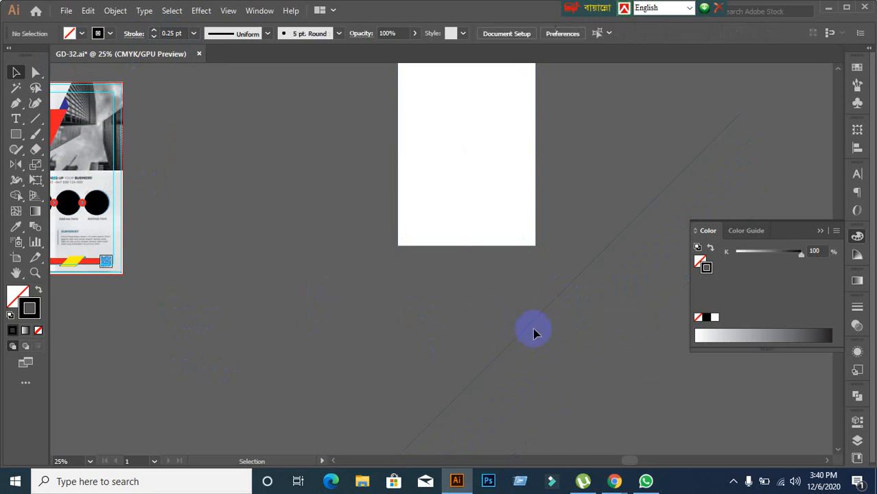
{"action": "left_click_drag", "start_coordinate": [535, 333], "coordinate": [553, 253]}
Step: Alt-drag a slightly offset copy of the line and repeat it with Ctrl+D to build hatch lines
{"action": "scroll", "coordinate": [567, 299], "scroll_direction": "down", "scroll_amount": 1}
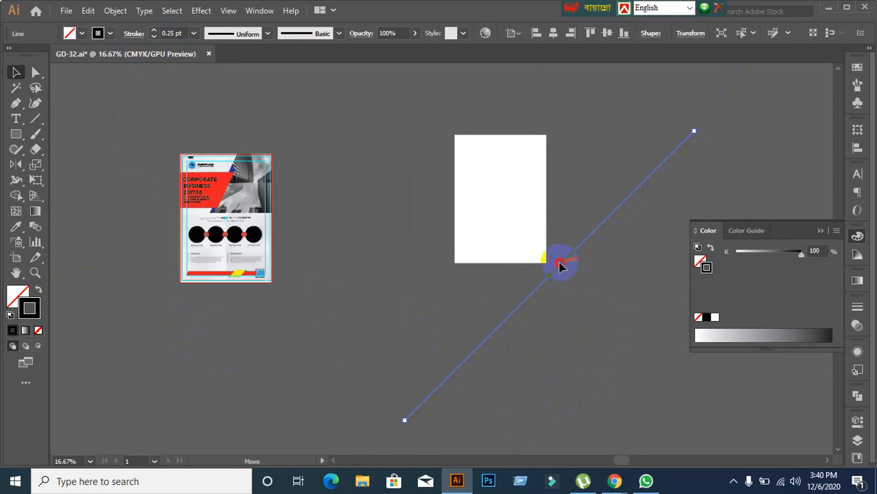
{"action": "left_click_drag", "start_coordinate": [560, 266], "coordinate": [558, 265]}
{"action": "key", "text": "ctrl+d"}
{"action": "key", "text": "ctrl+d"}
{"action": "key", "text": "ctrl+d"}
{"action": "key", "text": "ctrl+d"}
{"action": "key", "text": "ctrl+d"}
{"action": "key", "text": "ctrl+d"}
{"action": "key", "text": "ctrl+d"}
{"action": "key", "text": "ctrl+d"}
{"action": "key", "text": "ctrl+d"}
{"action": "key", "text": "ctrl+d"}
{"action": "key", "text": "ctrl+d"}
{"action": "key", "text": "ctrl+d"}
{"action": "key", "text": "ctrl+d"}
{"action": "key", "text": "ctrl+d"}
{"action": "key", "text": "ctrl+d"}
{"action": "key", "text": "ctrl+d"}
{"action": "key", "text": "ctrl+d"}
{"action": "key", "text": "ctrl+d"}
{"action": "key", "text": "ctrl+d"}
{"action": "key", "text": "ctrl+d"}
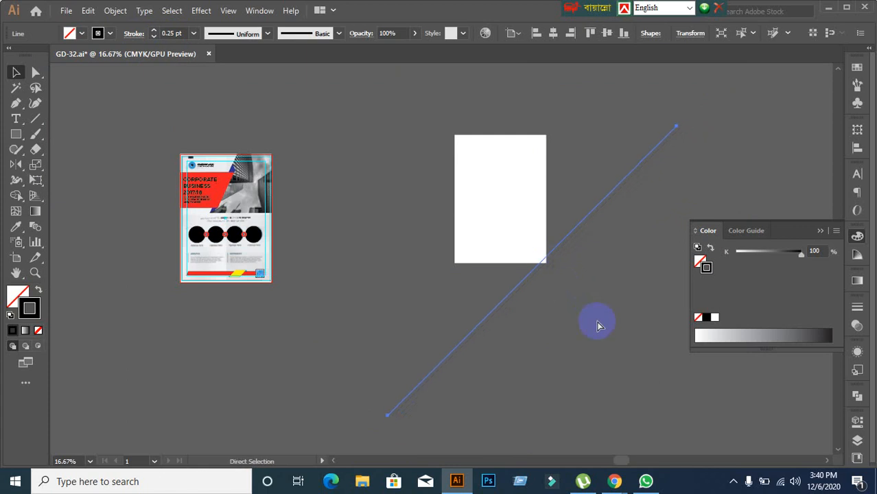
{"action": "key", "text": "ctrl+d"}
{"action": "key", "text": "ctrl+d"}
{"action": "key", "text": "ctrl+d"}
{"action": "key", "text": "ctrl+d"}
{"action": "key", "text": "ctrl+d"}
{"action": "key", "text": "ctrl+d"}
{"action": "key", "text": "ctrl+d"}
{"action": "key", "text": "ctrl+d"}
{"action": "key", "text": "ctrl+d"}
{"action": "key", "text": "ctrl+d"}
{"action": "key", "text": "ctrl+d"}
{"action": "key", "text": "ctrl+d"}
{"action": "key", "text": "ctrl+d"}
{"action": "key", "text": "ctrl+d"}
{"action": "key", "text": "ctrl+d"}
{"action": "key", "text": "ctrl+d"}
{"action": "key", "text": "ctrl+d"}
{"action": "key", "text": "ctrl+d"}
{"action": "key", "text": "ctrl+d"}
{"action": "key", "text": "ctrl+d"}
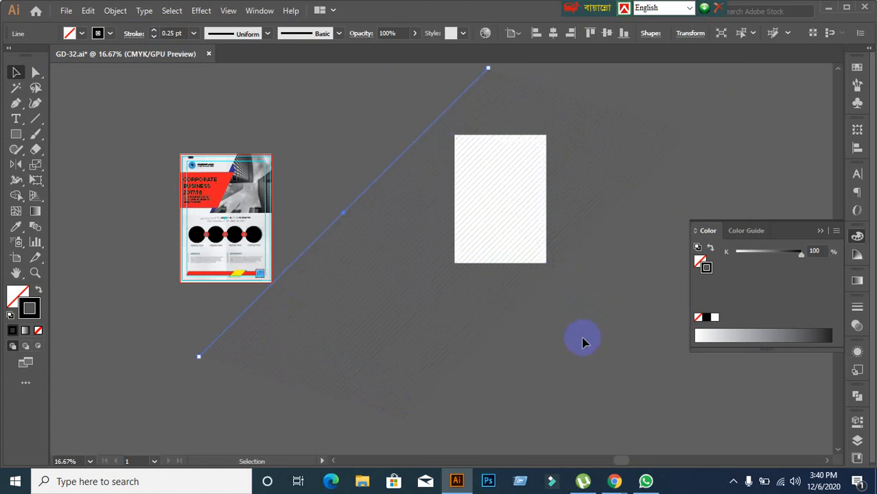
{"action": "left_click", "coordinate": [582, 341]}
{"action": "scroll", "coordinate": [580, 357], "scroll_direction": "down", "scroll_amount": 3}
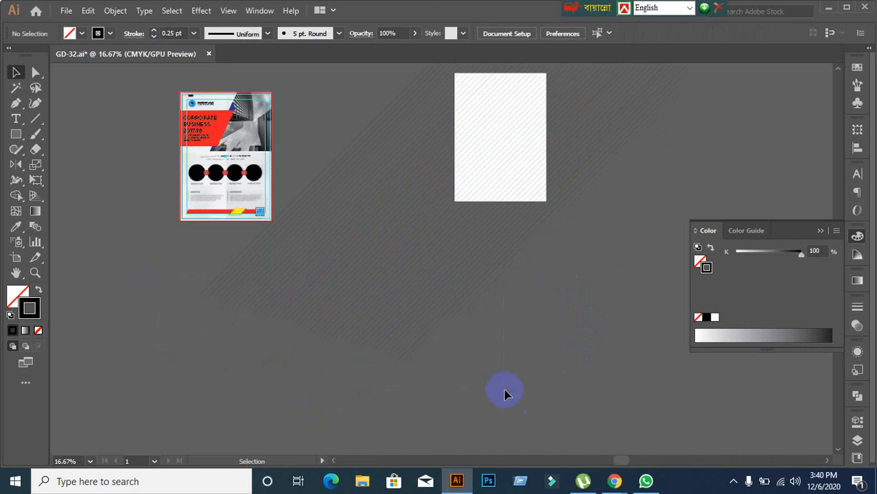
Step: Group the hatch lines and send the group to the back
{"action": "left_click_drag", "start_coordinate": [505, 389], "coordinate": [516, 396]}
{"action": "key", "text": "ctrl+g"}
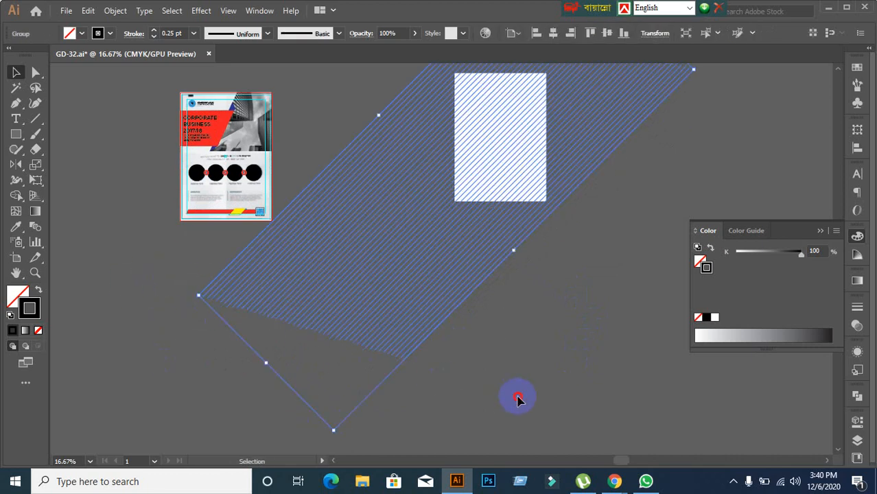
{"action": "left_click", "coordinate": [519, 398]}
{"action": "left_click", "coordinate": [373, 301]}
{"action": "right_click", "coordinate": [365, 280]}
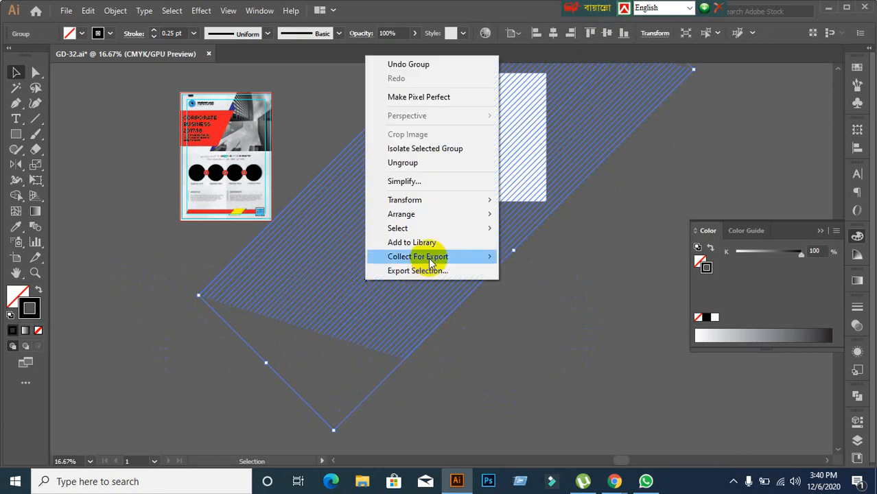
{"action": "mouse_move", "coordinate": [436, 215]}
{"action": "left_click", "coordinate": [535, 256]}
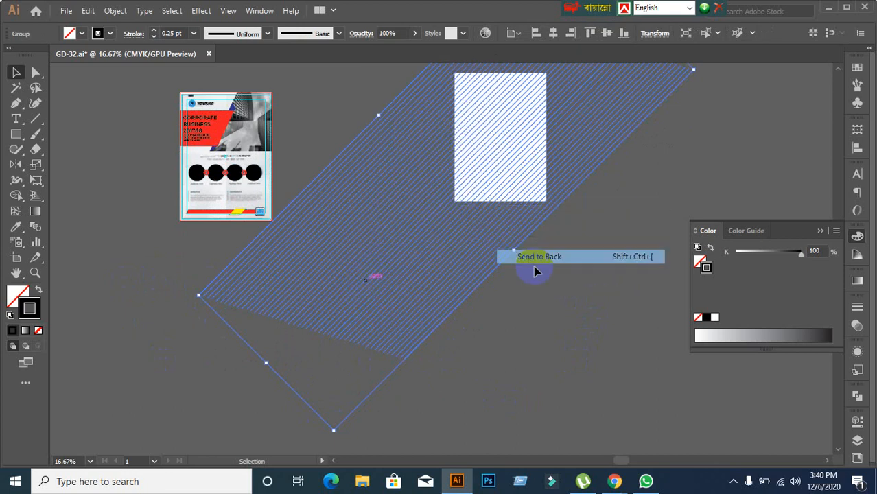
{"action": "left_click", "coordinate": [556, 286]}
Step: Select the white rectangle with the hatch group and make a clipping mask
{"action": "left_click", "coordinate": [492, 155]}
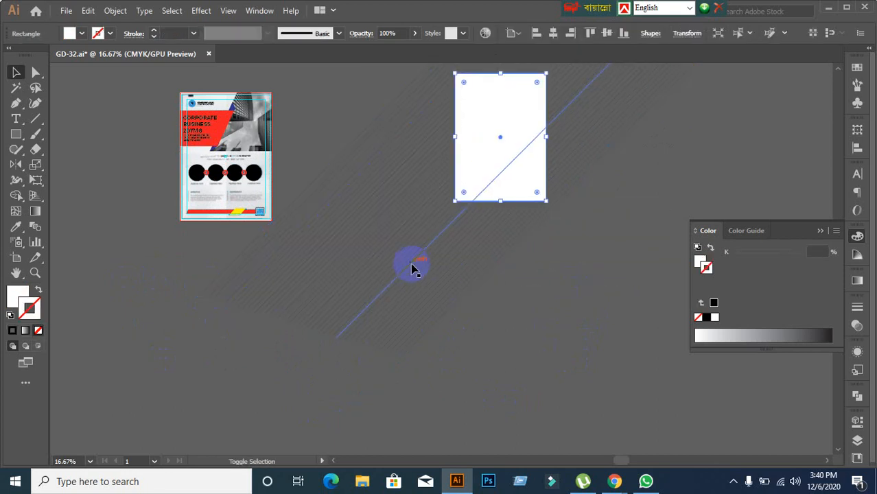
{"action": "left_click", "coordinate": [414, 268], "text": "shift"}
{"action": "right_click", "coordinate": [426, 267]}
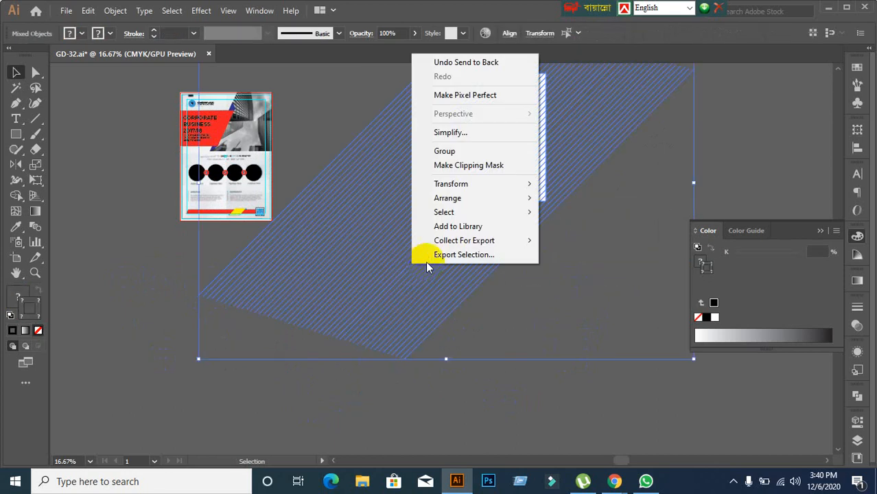
{"action": "left_click", "coordinate": [469, 166]}
{"action": "left_click", "coordinate": [477, 282]}
Step: Move the clipped hatch onto the flyer's lower part, then drag it back up and right
{"action": "mouse_move", "coordinate": [503, 130]}
{"action": "left_mouse_down"}
{"action": "mouse_move", "coordinate": [271, 186]}
{"action": "mouse_move", "coordinate": [257, 177]}
{"action": "left_mouse_up"}
{"action": "scroll", "coordinate": [293, 222], "scroll_direction": "up", "scroll_amount": 2}
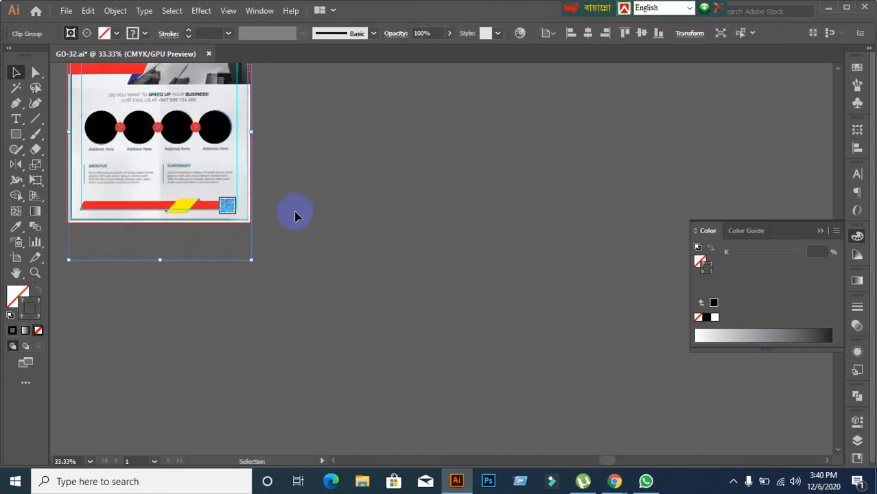
{"action": "left_click_drag", "start_coordinate": [335, 149], "coordinate": [489, 273]}
{"action": "scroll", "coordinate": [411, 357], "scroll_direction": "up", "scroll_amount": 2}
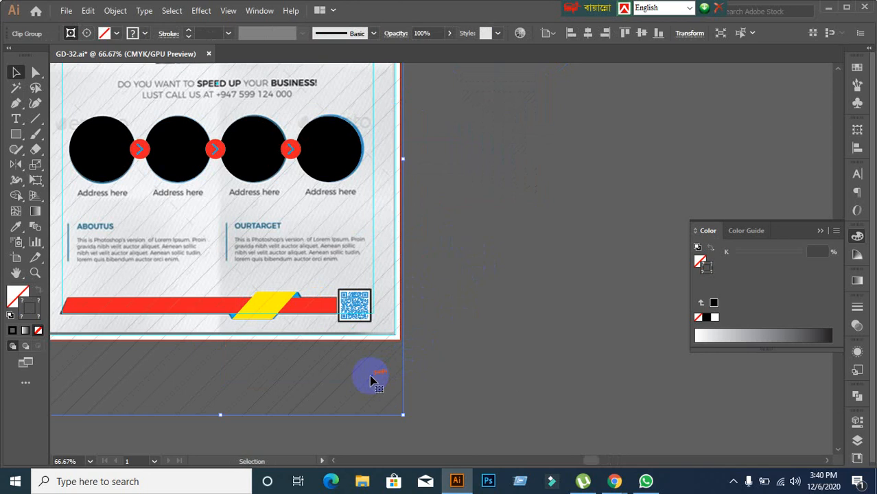
{"action": "scroll", "coordinate": [376, 375], "scroll_direction": "down", "scroll_amount": 1}
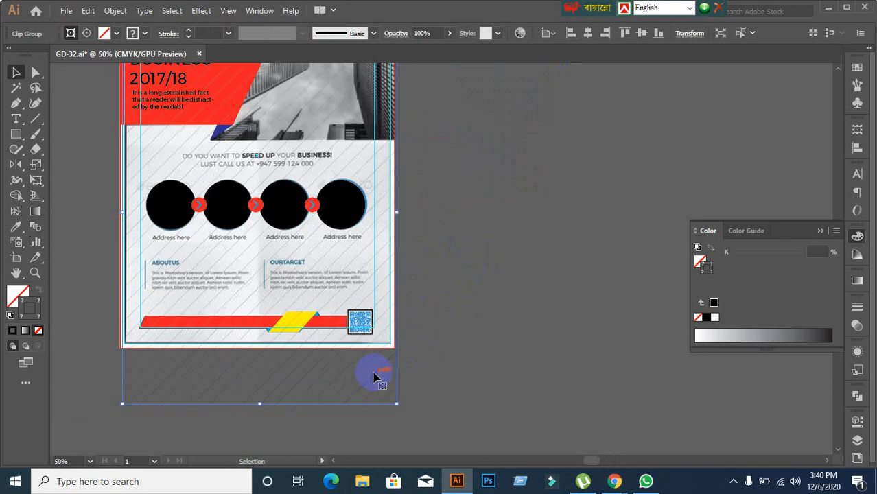
{"action": "mouse_move", "coordinate": [374, 373]}
{"action": "left_mouse_down"}
{"action": "mouse_move", "coordinate": [577, 313]}
{"action": "mouse_move", "coordinate": [653, 267]}
{"action": "left_mouse_up"}
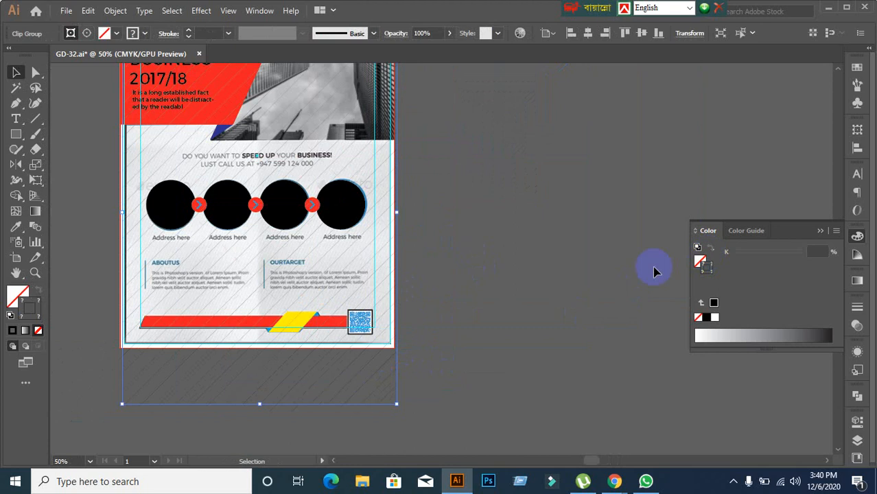
{"action": "left_click", "coordinate": [448, 398], "text": "shift"}
{"action": "scroll", "coordinate": [439, 396], "scroll_direction": "down", "scroll_amount": 3}
{"action": "left_click_drag", "start_coordinate": [436, 391], "coordinate": [312, 245]}
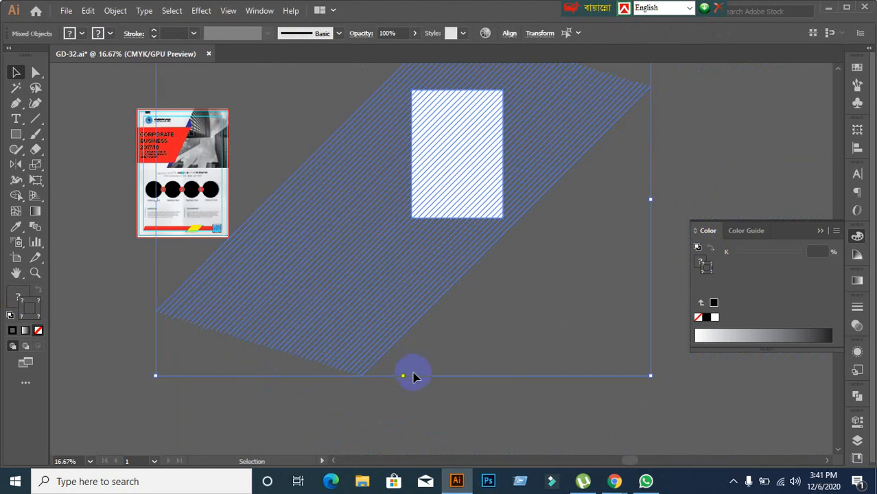
Step: Undo the clipping, then nudge the lone 0.25 pt diagonal line slightly up and right
{"action": "key", "text": "ctrl+z"}
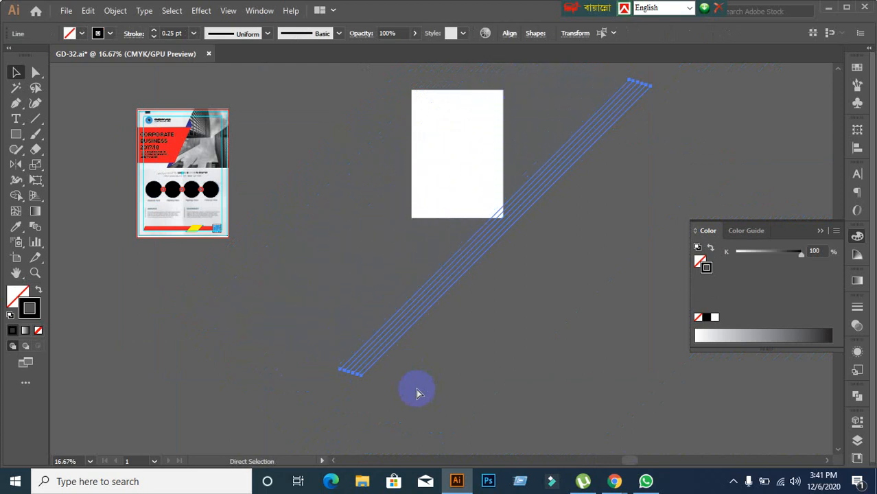
{"action": "left_click", "coordinate": [344, 348]}
{"action": "left_click_drag", "start_coordinate": [331, 332], "coordinate": [394, 401]}
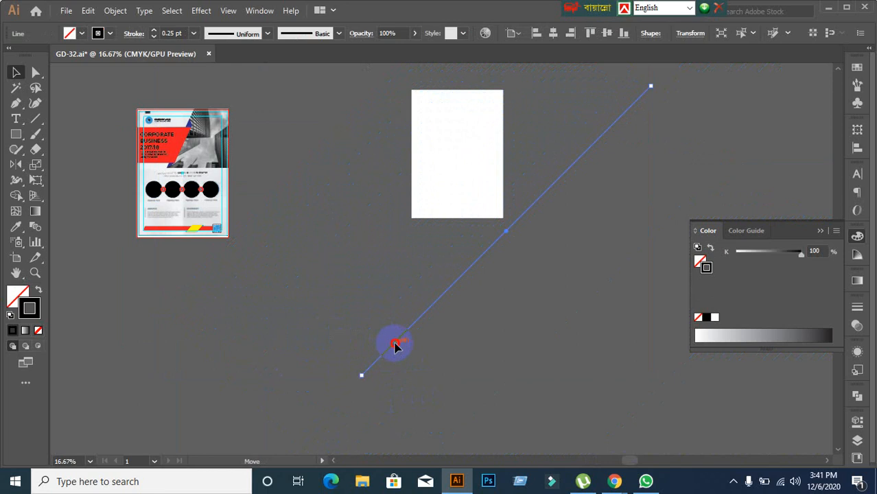
{"action": "left_click_drag", "start_coordinate": [394, 346], "coordinate": [412, 335]}
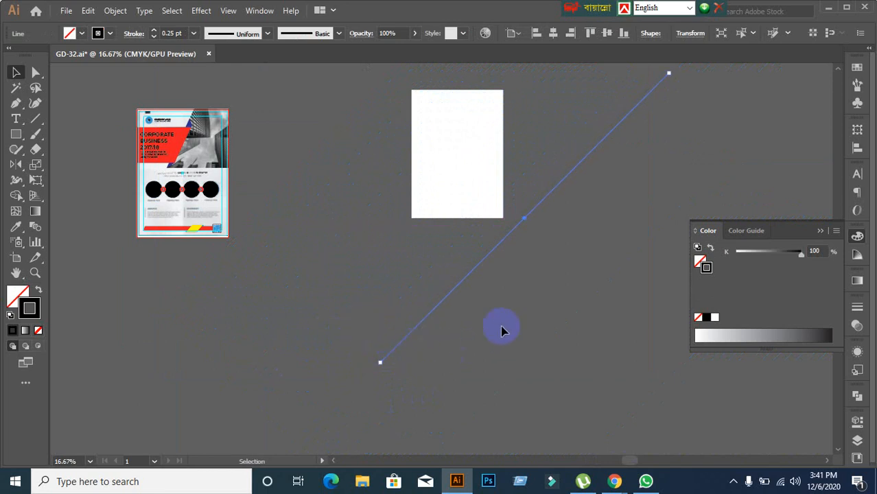
{"action": "left_click", "coordinate": [420, 286]}
{"action": "left_click", "coordinate": [477, 276]}
{"action": "left_click", "coordinate": [466, 341]}
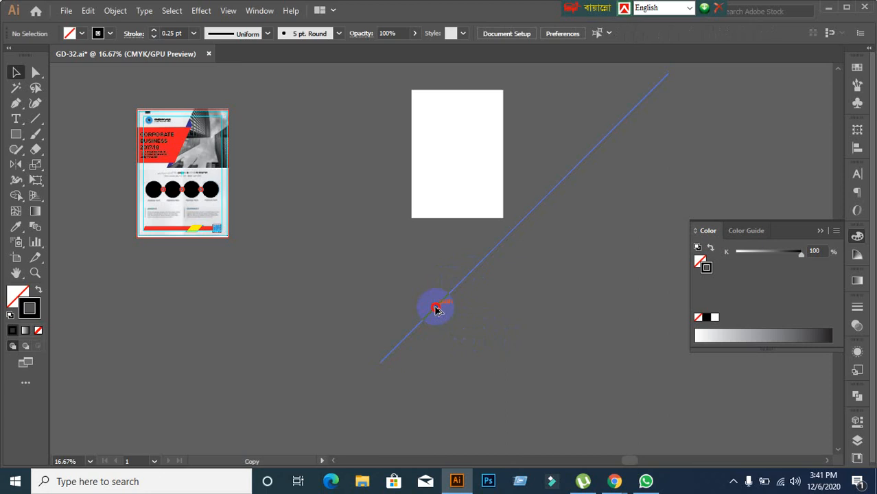
{"action": "scroll", "coordinate": [542, 215], "scroll_direction": "up", "scroll_amount": 2}
{"action": "scroll", "coordinate": [446, 221], "scroll_direction": "up", "scroll_amount": 3}
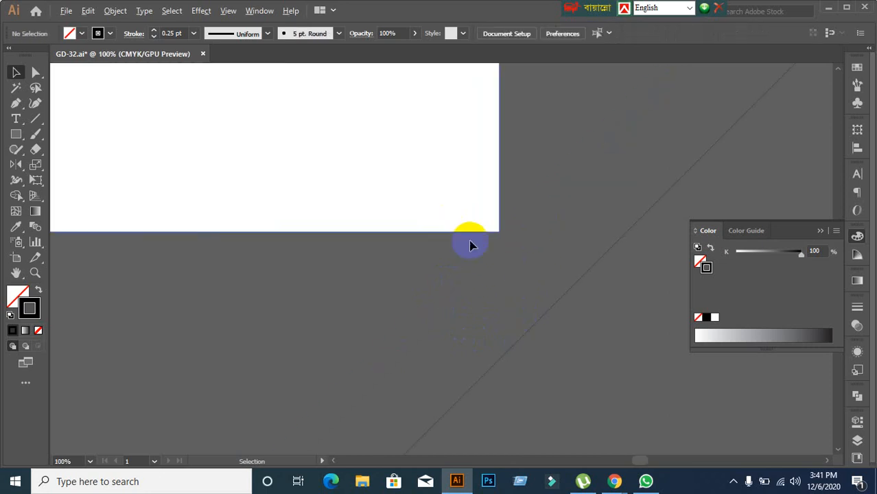
Step: Alt-drag a copy of the line a few pixels over, then repeat Ctrl+D eleven times to stripe the rectangle
{"action": "left_click_drag", "start_coordinate": [549, 312], "coordinate": [548, 310]}
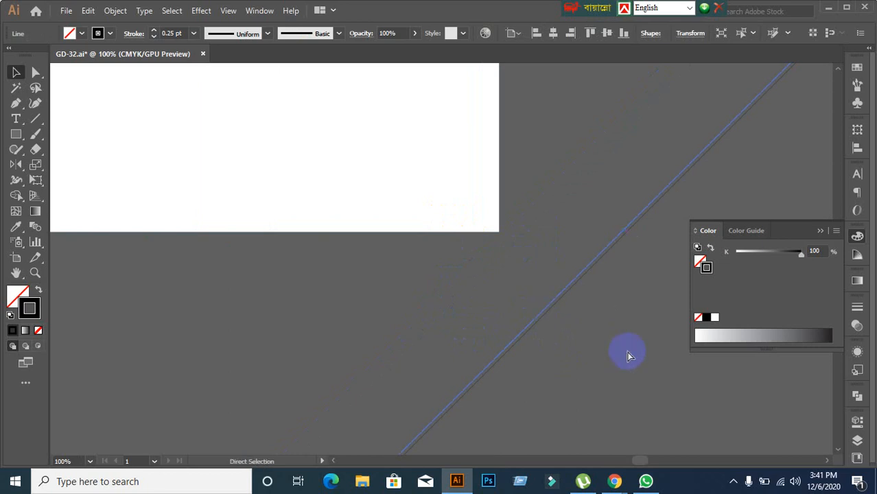
{"action": "key", "text": "ctrl+d"}
{"action": "key", "text": "ctrl+d"}
{"action": "key", "text": "ctrl+d"}
{"action": "key", "text": "ctrl+d"}
{"action": "key", "text": "ctrl+d"}
{"action": "key", "text": "ctrl+d"}
{"action": "key", "text": "ctrl+d"}
{"action": "key", "text": "ctrl+d"}
{"action": "key", "text": "ctrl+d"}
{"action": "key", "text": "ctrl+d"}
{"action": "key", "text": "ctrl+d"}
{"action": "key", "text": "ctrl+d"}
{"action": "key", "text": "ctrl+d"}
{"action": "key", "text": "ctrl+d"}
{"action": "key", "text": "ctrl+d"}
{"action": "key", "text": "ctrl+d"}
{"action": "key", "text": "ctrl+d"}
{"action": "key", "text": "ctrl+d"}
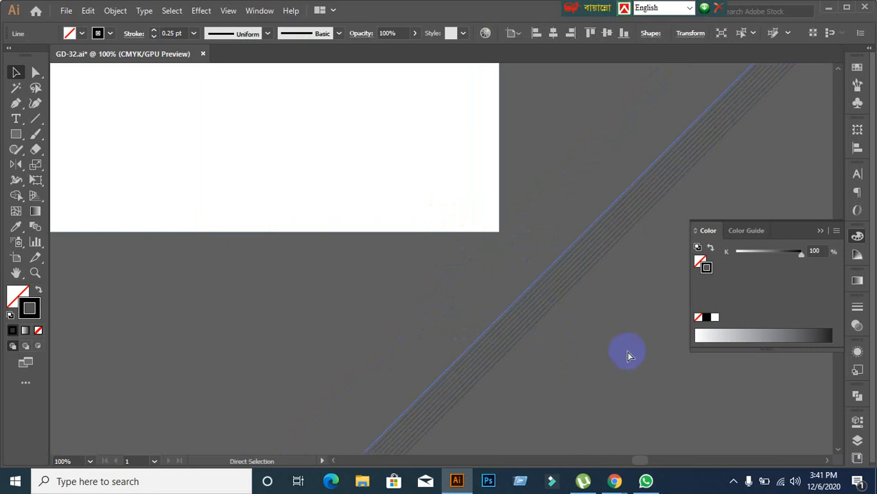
{"action": "key", "text": "ctrl+d"}
{"action": "key", "text": "ctrl+d"}
{"action": "key", "text": "ctrl+d"}
{"action": "key", "text": "ctrl+d"}
{"action": "key", "text": "ctrl+d"}
{"action": "key", "text": "ctrl+d"}
{"action": "key", "text": "ctrl+d"}
{"action": "key", "text": "ctrl+d"}
{"action": "key", "text": "ctrl+d"}
{"action": "key", "text": "ctrl+d"}
{"action": "key", "text": "ctrl+d"}
{"action": "key", "text": "ctrl+d"}
{"action": "key", "text": "ctrl+d"}
{"action": "key", "text": "ctrl+d"}
{"action": "key", "text": "ctrl+d"}
{"action": "key", "text": "ctrl+d"}
{"action": "key", "text": "ctrl+d"}
{"action": "key", "text": "ctrl+d"}
{"action": "key", "text": "ctrl+d"}
{"action": "key", "text": "ctrl+d"}
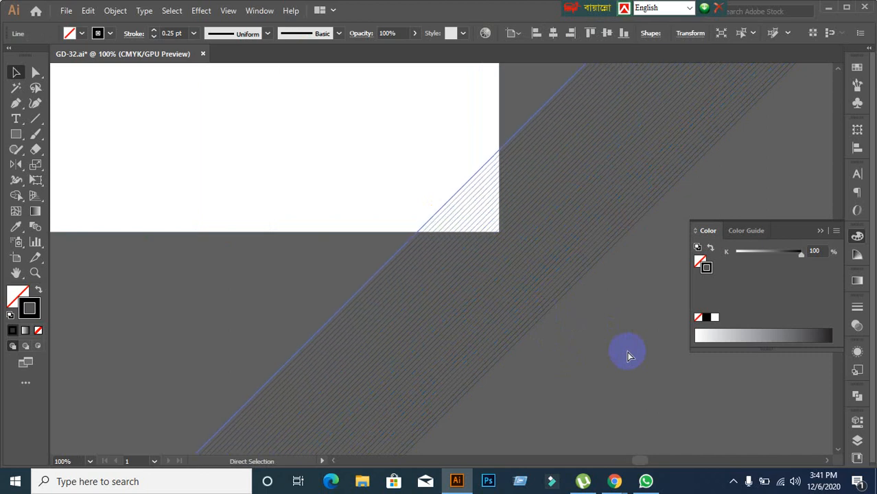
{"action": "key", "text": "ctrl+d"}
{"action": "key", "text": "ctrl+d"}
{"action": "key", "text": "ctrl+d"}
{"action": "key", "text": "ctrl+d"}
{"action": "key", "text": "ctrl+d"}
{"action": "key", "text": "ctrl+d"}
{"action": "key", "text": "ctrl+d"}
{"action": "key", "text": "ctrl+d"}
{"action": "key", "text": "ctrl+d"}
{"action": "key", "text": "ctrl+d"}
{"action": "key", "text": "ctrl+d"}
{"action": "key", "text": "ctrl+d"}
{"action": "key", "text": "ctrl+d"}
{"action": "key", "text": "ctrl+d"}
{"action": "key", "text": "ctrl+d"}
{"action": "key", "text": "ctrl+d"}
{"action": "key", "text": "ctrl+d"}
{"action": "key", "text": "ctrl+d"}
{"action": "key", "text": "ctrl+d"}
{"action": "key", "text": "ctrl+d"}
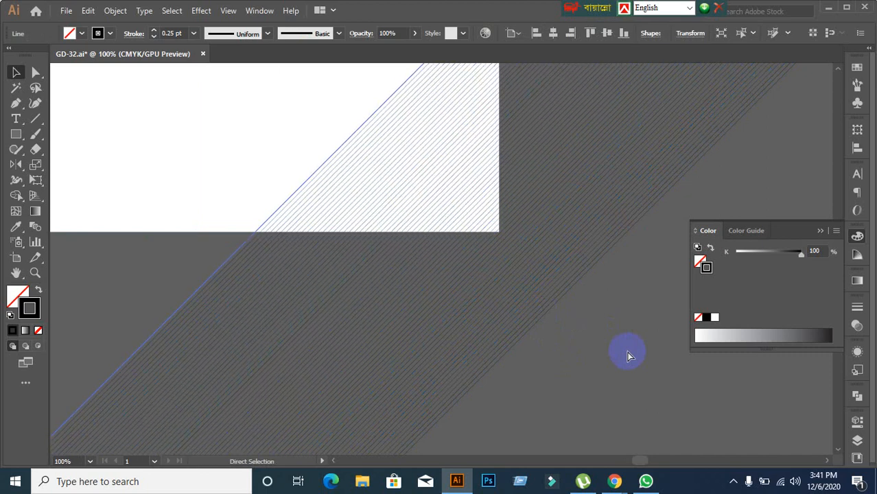
{"action": "scroll", "coordinate": [626, 354], "scroll_direction": "down", "scroll_amount": 5}
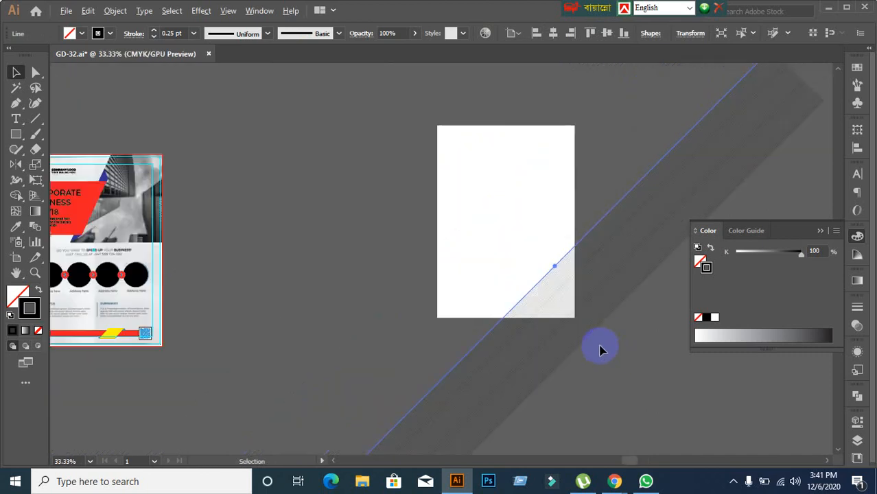
{"action": "key", "text": "ctrl+d"}
{"action": "key", "text": "ctrl+d"}
{"action": "key", "text": "ctrl+d"}
{"action": "key", "text": "ctrl+d"}
{"action": "key", "text": "ctrl+d"}
{"action": "key", "text": "ctrl+d"}
{"action": "key", "text": "ctrl+d"}
{"action": "key", "text": "ctrl+d"}
{"action": "key", "text": "ctrl+d"}
{"action": "key", "text": "ctrl+d"}
{"action": "key", "text": "ctrl+d"}
{"action": "key", "text": "ctrl+d"}
{"action": "key", "text": "ctrl+d"}
{"action": "key", "text": "ctrl+d"}
{"action": "key", "text": "ctrl+d"}
{"action": "key", "text": "ctrl+d"}
{"action": "key", "text": "ctrl+d"}
{"action": "key", "text": "ctrl+d"}
{"action": "key", "text": "ctrl+d"}
{"action": "key", "text": "ctrl+d"}
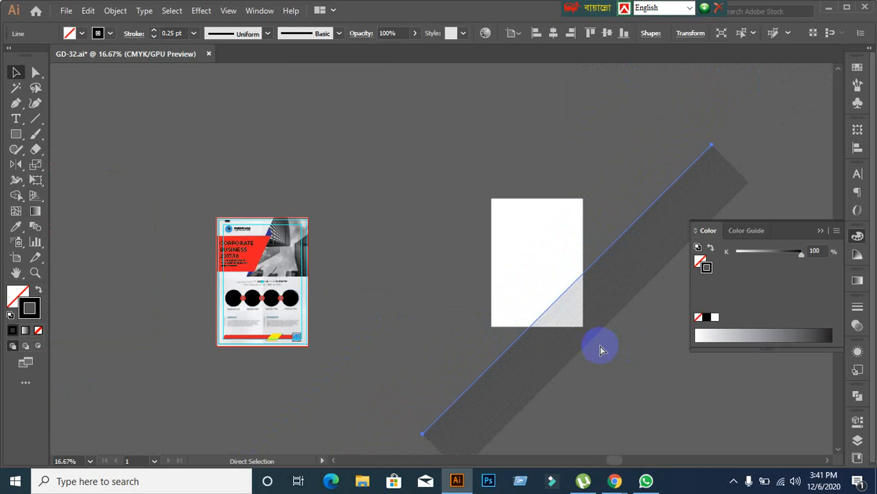
{"action": "key", "text": "ctrl+d"}
{"action": "key", "text": "ctrl+d"}
{"action": "key", "text": "ctrl+d"}
{"action": "key", "text": "ctrl+d"}
{"action": "key", "text": "ctrl+d"}
{"action": "key", "text": "ctrl+d"}
{"action": "key", "text": "ctrl+d"}
{"action": "key", "text": "ctrl+d"}
{"action": "key", "text": "ctrl+d"}
{"action": "key", "text": "ctrl+d"}
{"action": "key", "text": "ctrl+d"}
{"action": "key", "text": "ctrl+d"}
{"action": "key", "text": "ctrl+d"}
{"action": "key", "text": "ctrl+d"}
{"action": "key", "text": "ctrl+d"}
{"action": "key", "text": "ctrl+d"}
{"action": "key", "text": "ctrl+d"}
{"action": "key", "text": "ctrl+d"}
{"action": "key", "text": "ctrl+d"}
{"action": "key", "text": "ctrl+d"}
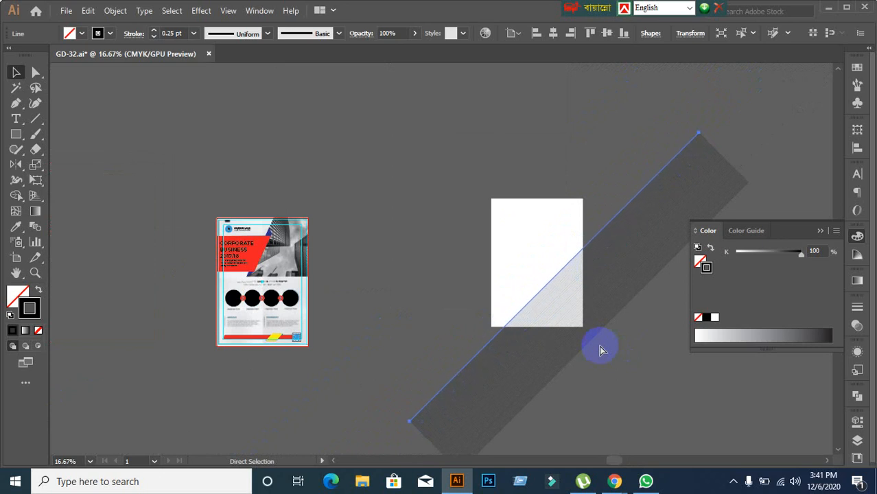
{"action": "key", "text": "ctrl+d"}
{"action": "key", "text": "ctrl+d"}
{"action": "key", "text": "ctrl+d"}
{"action": "key", "text": "ctrl+d"}
{"action": "key", "text": "ctrl+d"}
{"action": "key", "text": "ctrl+d"}
{"action": "key", "text": "ctrl+d"}
{"action": "key", "text": "ctrl+d"}
{"action": "key", "text": "ctrl+d"}
{"action": "key", "text": "ctrl+d"}
{"action": "key", "text": "ctrl+d"}
{"action": "key", "text": "ctrl+d"}
{"action": "key", "text": "ctrl+d"}
{"action": "key", "text": "ctrl+d"}
{"action": "key", "text": "ctrl+d"}
{"action": "key", "text": "ctrl+d"}
{"action": "key", "text": "ctrl+d"}
{"action": "key", "text": "ctrl+d"}
{"action": "key", "text": "ctrl+d"}
{"action": "key", "text": "ctrl+d"}
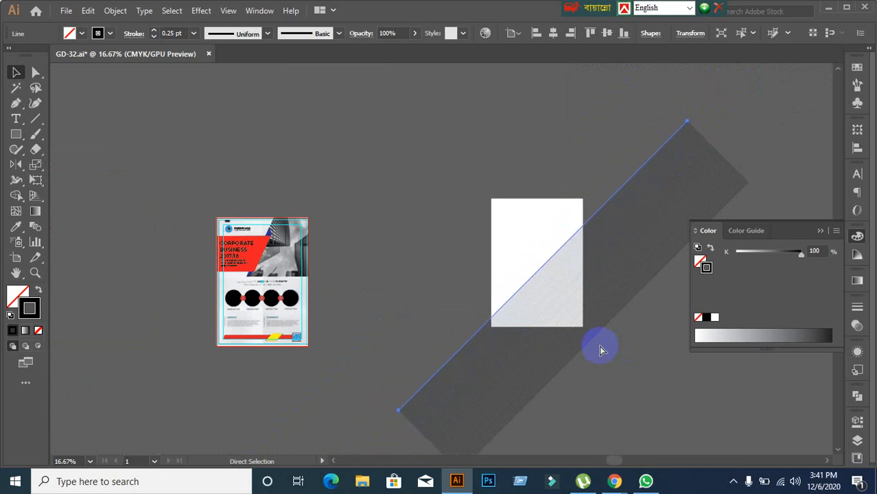
{"action": "key", "text": "ctrl+d"}
{"action": "key", "text": "ctrl+d"}
{"action": "key", "text": "ctrl+d"}
{"action": "key", "text": "ctrl+d"}
{"action": "key", "text": "ctrl+d"}
{"action": "key", "text": "ctrl+d"}
{"action": "key", "text": "ctrl+d"}
{"action": "key", "text": "ctrl+d"}
{"action": "key", "text": "ctrl+d"}
{"action": "key", "text": "ctrl+d"}
{"action": "key", "text": "ctrl+d"}
{"action": "key", "text": "ctrl+d"}
{"action": "key", "text": "ctrl+d"}
{"action": "key", "text": "ctrl+d"}
{"action": "key", "text": "ctrl+d"}
{"action": "key", "text": "ctrl+d"}
{"action": "key", "text": "ctrl+d"}
{"action": "key", "text": "ctrl+d"}
{"action": "key", "text": "ctrl+d"}
{"action": "key", "text": "ctrl+d"}
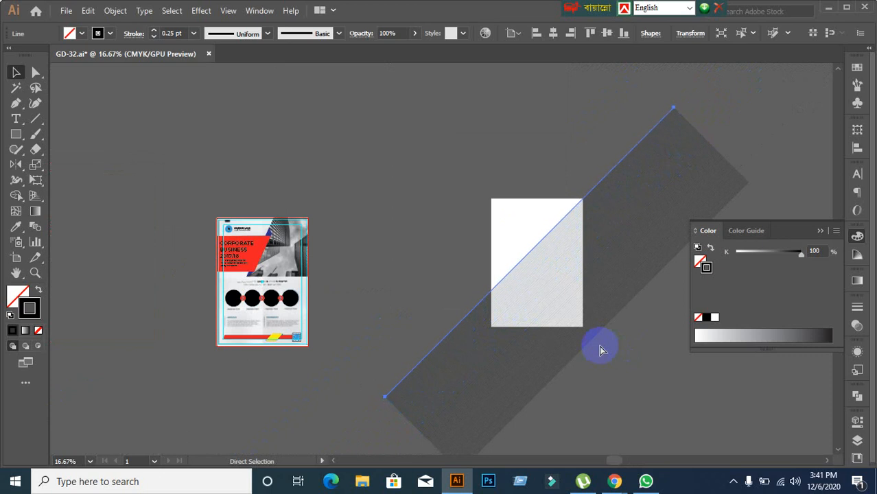
{"action": "key", "text": "ctrl+d"}
{"action": "key", "text": "ctrl+d"}
{"action": "key", "text": "ctrl+d"}
{"action": "key", "text": "ctrl+d"}
{"action": "key", "text": "ctrl+d"}
{"action": "key", "text": "ctrl+d"}
{"action": "key", "text": "ctrl+d"}
{"action": "key", "text": "ctrl+d"}
{"action": "key", "text": "ctrl+d"}
{"action": "key", "text": "ctrl+d"}
{"action": "key", "text": "ctrl+d"}
{"action": "key", "text": "ctrl+d"}
{"action": "key", "text": "ctrl+d"}
{"action": "key", "text": "ctrl+d"}
{"action": "key", "text": "ctrl+d"}
{"action": "key", "text": "ctrl+d"}
{"action": "key", "text": "ctrl+d"}
{"action": "key", "text": "ctrl+d"}
{"action": "key", "text": "ctrl+d"}
{"action": "key", "text": "ctrl+d"}
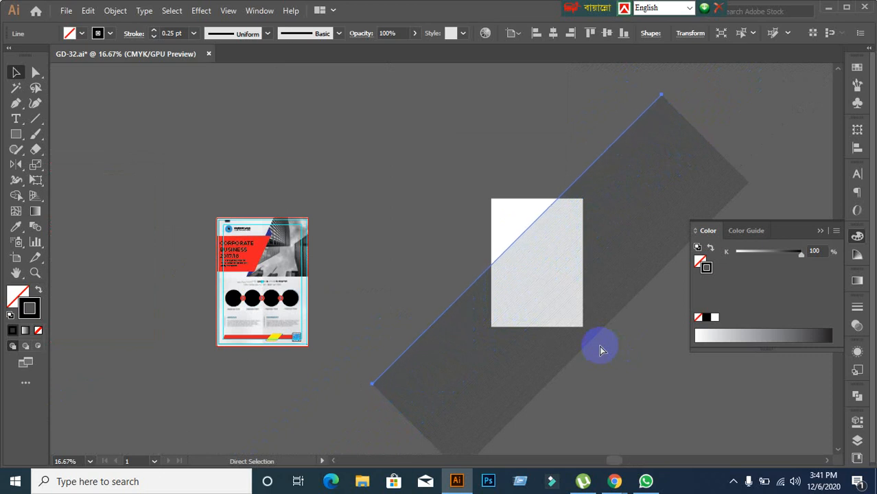
{"action": "key", "text": "ctrl+d"}
{"action": "key", "text": "ctrl+d"}
{"action": "key", "text": "ctrl+d"}
{"action": "key", "text": "ctrl+d"}
{"action": "key", "text": "ctrl+d"}
{"action": "key", "text": "ctrl+d"}
{"action": "key", "text": "ctrl+d"}
{"action": "key", "text": "ctrl+d"}
{"action": "key", "text": "ctrl+d"}
{"action": "key", "text": "ctrl+d"}
{"action": "key", "text": "ctrl+d"}
{"action": "key", "text": "ctrl+d"}
{"action": "key", "text": "ctrl+d"}
{"action": "key", "text": "ctrl+d"}
{"action": "key", "text": "ctrl+d"}
{"action": "key", "text": "ctrl+d"}
{"action": "key", "text": "ctrl+d"}
{"action": "key", "text": "ctrl+d"}
{"action": "key", "text": "ctrl+d"}
{"action": "key", "text": "ctrl+d"}
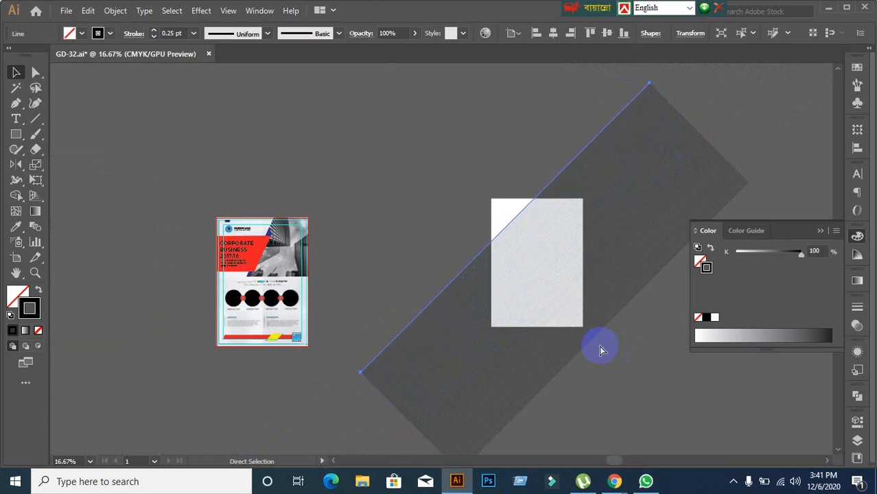
{"action": "key", "text": "ctrl+d"}
{"action": "key", "text": "ctrl+d"}
{"action": "key", "text": "ctrl+d"}
{"action": "key", "text": "ctrl+d"}
{"action": "key", "text": "ctrl+d"}
{"action": "key", "text": "ctrl+d"}
{"action": "key", "text": "ctrl+d"}
{"action": "key", "text": "ctrl+d"}
{"action": "key", "text": "ctrl+d"}
{"action": "key", "text": "ctrl+d"}
{"action": "key", "text": "ctrl+d"}
{"action": "key", "text": "ctrl+d"}
{"action": "key", "text": "ctrl+d"}
{"action": "key", "text": "ctrl+d"}
{"action": "key", "text": "ctrl+d"}
{"action": "key", "text": "ctrl+d"}
{"action": "key", "text": "ctrl+d"}
{"action": "key", "text": "ctrl+d"}
{"action": "key", "text": "ctrl+d"}
{"action": "key", "text": "ctrl+d"}
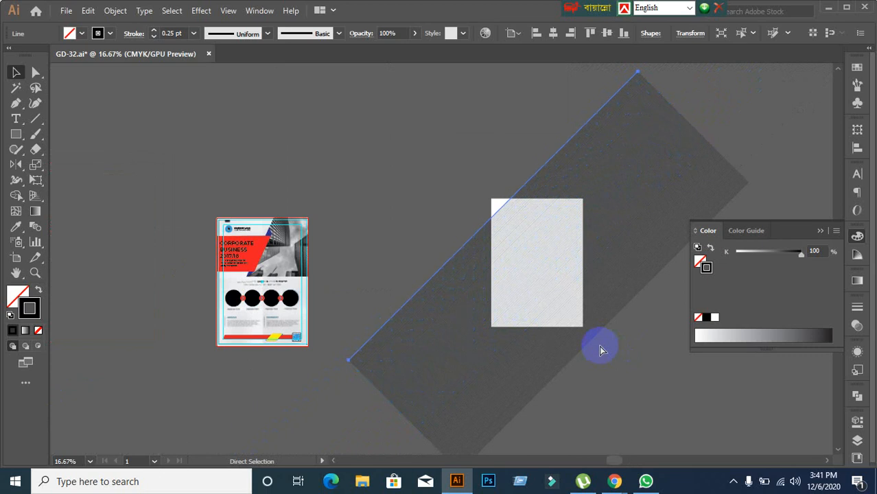
{"action": "key", "text": "ctrl+d"}
{"action": "key", "text": "ctrl+d"}
{"action": "key", "text": "ctrl+d"}
{"action": "key", "text": "ctrl+d"}
{"action": "key", "text": "ctrl+d"}
{"action": "key", "text": "ctrl+d"}
{"action": "key", "text": "ctrl+d"}
{"action": "key", "text": "ctrl+d"}
{"action": "key", "text": "ctrl+d"}
{"action": "key", "text": "ctrl+d"}
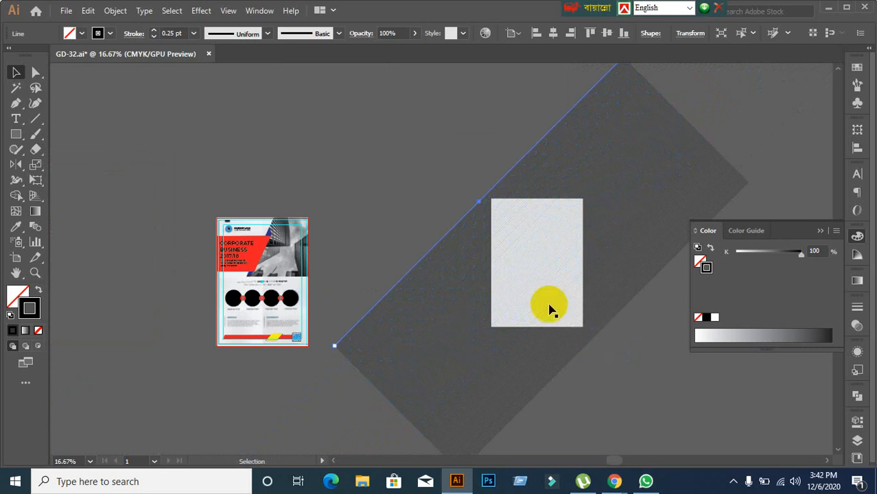
{"action": "scroll", "coordinate": [551, 308], "scroll_direction": "down", "scroll_amount": 3}
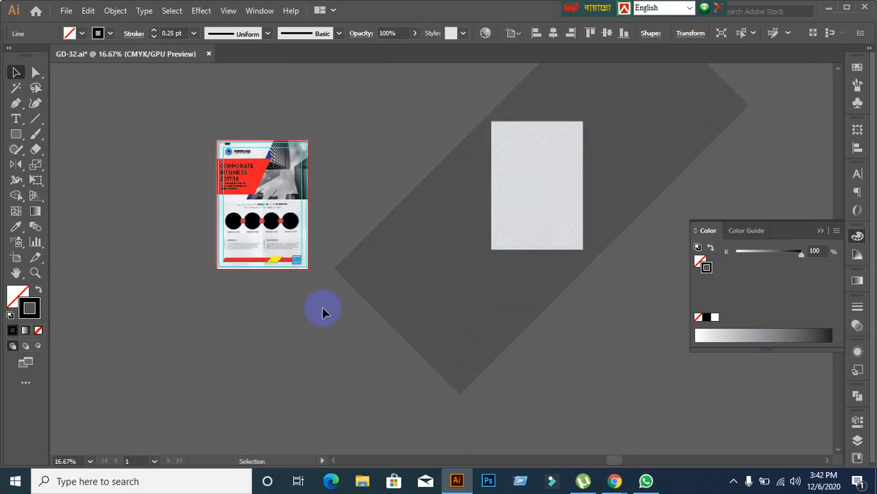
Step: Group the diagonal texture lines and send the diamond group behind the rectangle
{"action": "left_click", "coordinate": [322, 312]}
{"action": "key", "text": "ctrl+a"}
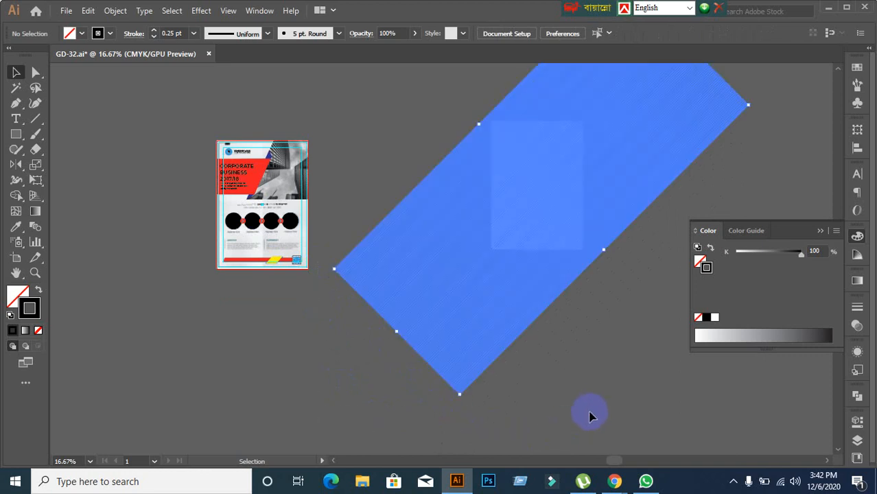
{"action": "key", "text": "ctrl+g"}
{"action": "left_click", "coordinate": [576, 394]}
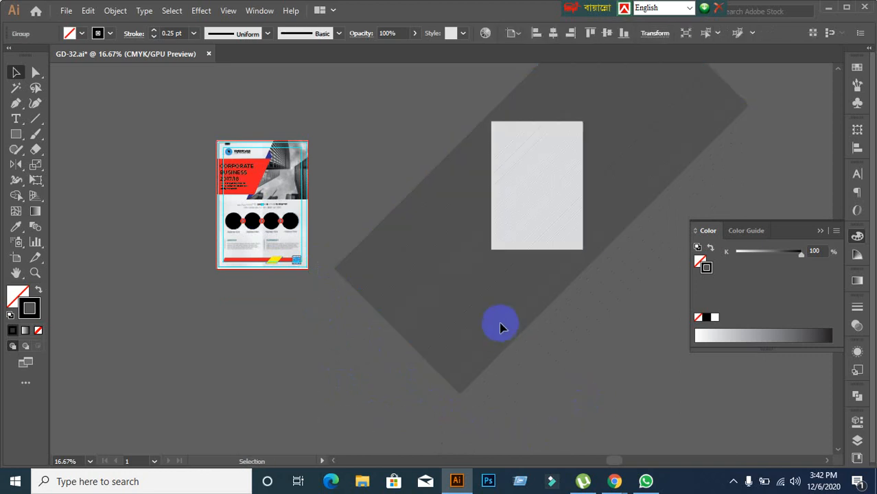
{"action": "left_click", "coordinate": [500, 322]}
{"action": "right_click", "coordinate": [469, 324]}
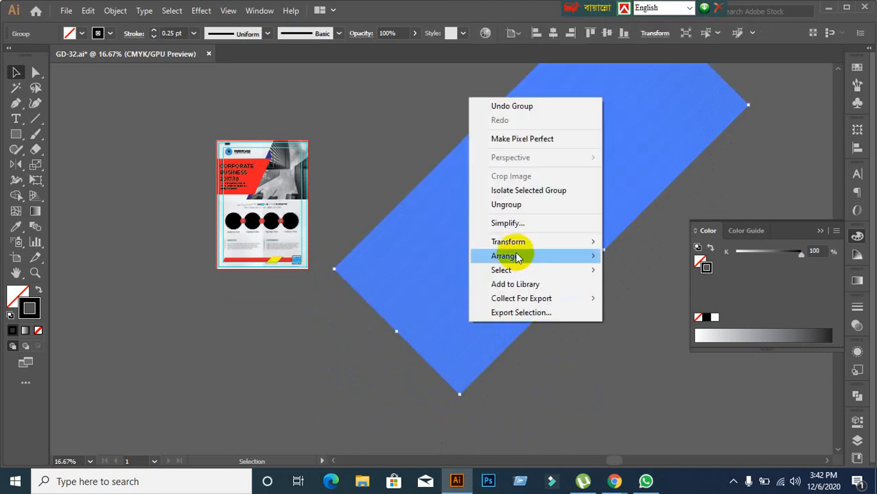
{"action": "mouse_move", "coordinate": [518, 257]}
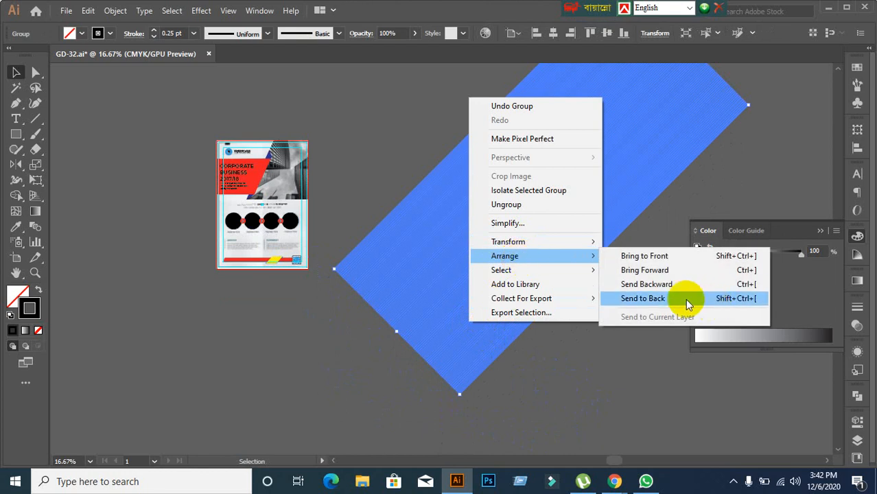
{"action": "left_click", "coordinate": [652, 298]}
Step: Give the rectangle a light grey fill sampled with the Eyedropper
{"action": "left_click", "coordinate": [547, 216]}
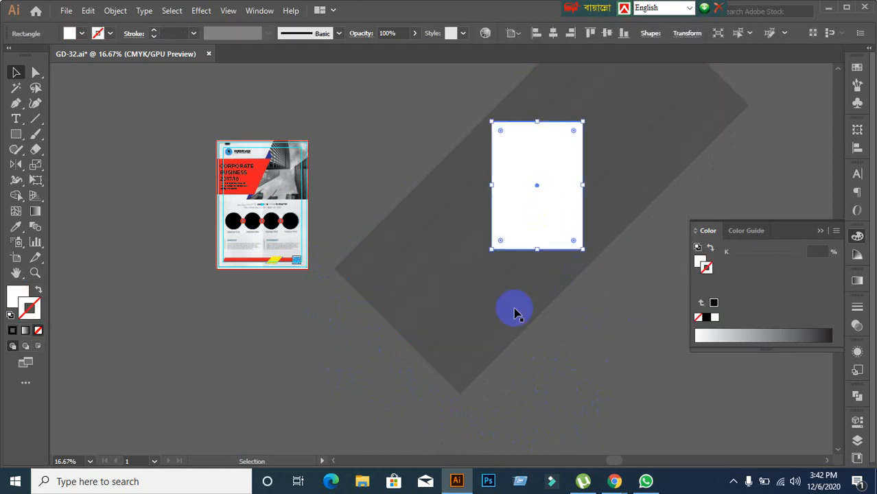
{"action": "scroll", "coordinate": [431, 240], "scroll_direction": "up", "scroll_amount": 1}
{"action": "scroll", "coordinate": [266, 235], "scroll_direction": "up", "scroll_amount": 1}
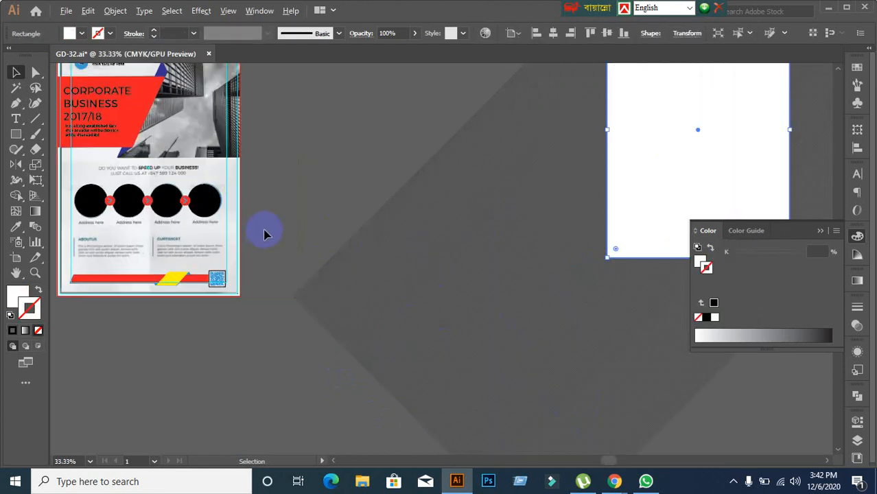
{"action": "left_click", "coordinate": [16, 227]}
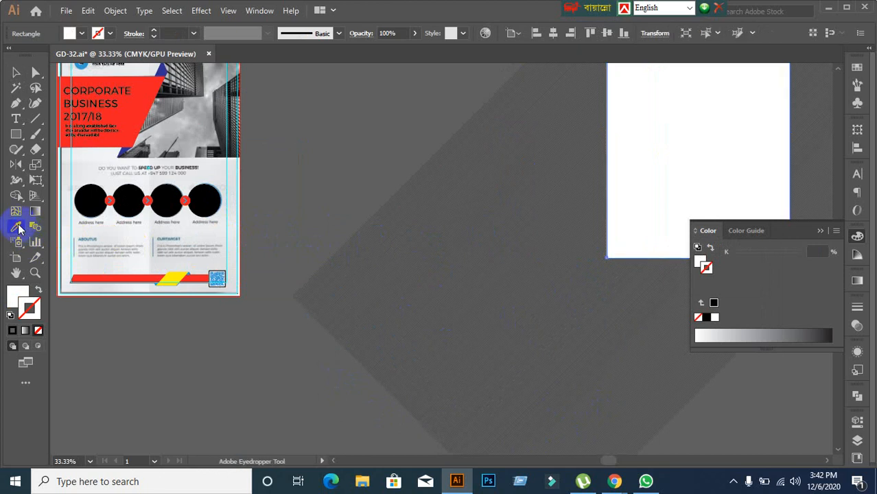
{"action": "left_click", "coordinate": [92, 161]}
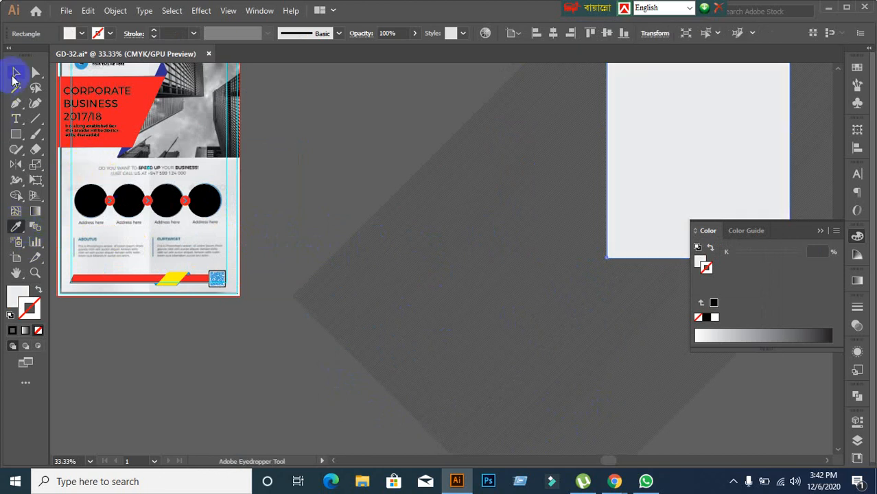
{"action": "left_click", "coordinate": [14, 73]}
Step: Select both the texture diamond and the grey rectangle together
{"action": "left_click", "coordinate": [368, 141]}
{"action": "scroll", "coordinate": [368, 141], "scroll_direction": "down", "scroll_amount": 2}
{"action": "left_click", "coordinate": [431, 220]}
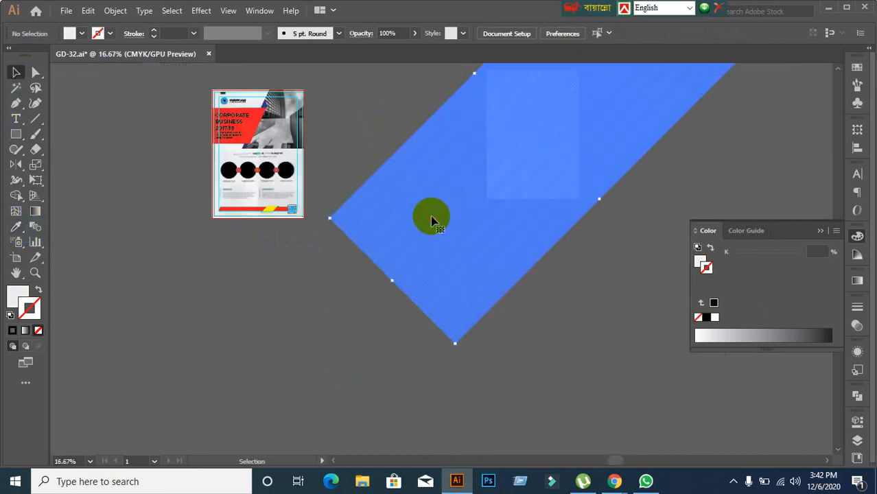
{"action": "left_click", "coordinate": [384, 129]}
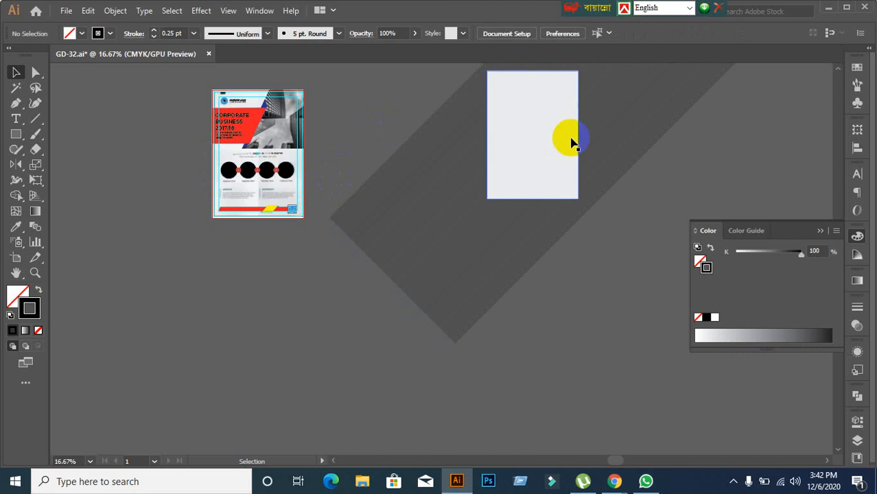
{"action": "left_click", "coordinate": [501, 172]}
{"action": "left_click_drag", "start_coordinate": [405, 93], "coordinate": [533, 153]}
{"action": "right_click", "coordinate": [534, 160]}
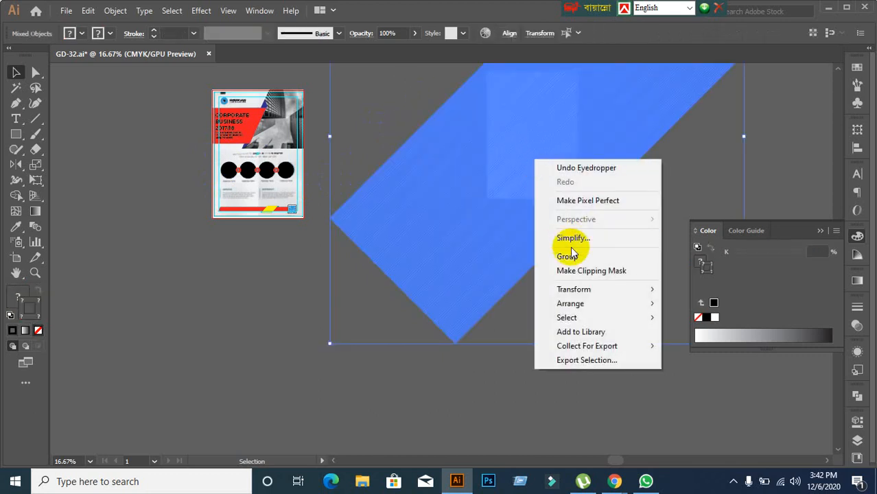
Step: Clip the diamond texture to the rectangle with Make Clipping Mask
{"action": "left_click", "coordinate": [579, 270]}
{"action": "left_click", "coordinate": [342, 349]}
{"action": "left_click_drag", "start_coordinate": [516, 161], "coordinate": [426, 236]}
{"action": "left_click", "coordinate": [220, 313]}
Step: Move the clipped texture panel to sit right of the flyer
{"action": "scroll", "coordinate": [208, 246], "scroll_direction": "up", "scroll_amount": 1}
{"action": "left_click_drag", "start_coordinate": [199, 229], "coordinate": [211, 303]}
{"action": "left_click", "coordinate": [556, 317]}
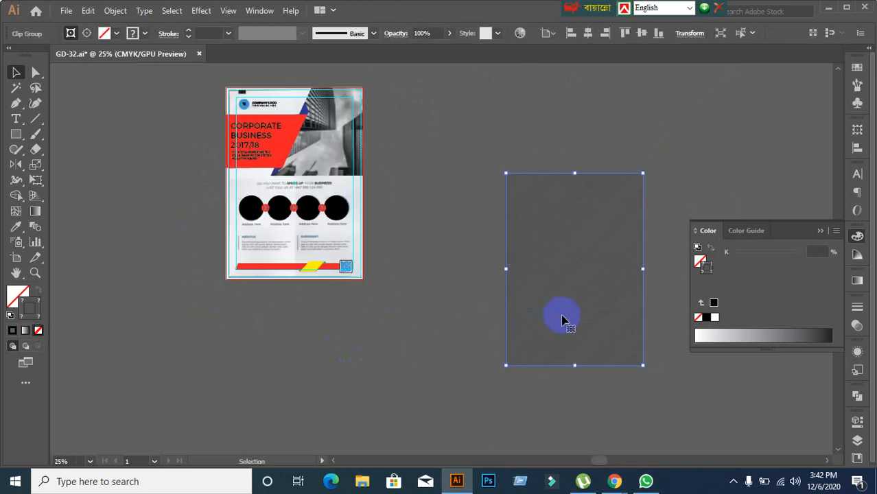
{"action": "scroll", "coordinate": [562, 319], "scroll_direction": "up", "scroll_amount": 1}
{"action": "left_click_drag", "start_coordinate": [562, 319], "coordinate": [185, 284]}
{"action": "scroll", "coordinate": [411, 287], "scroll_direction": "down", "scroll_amount": 1}
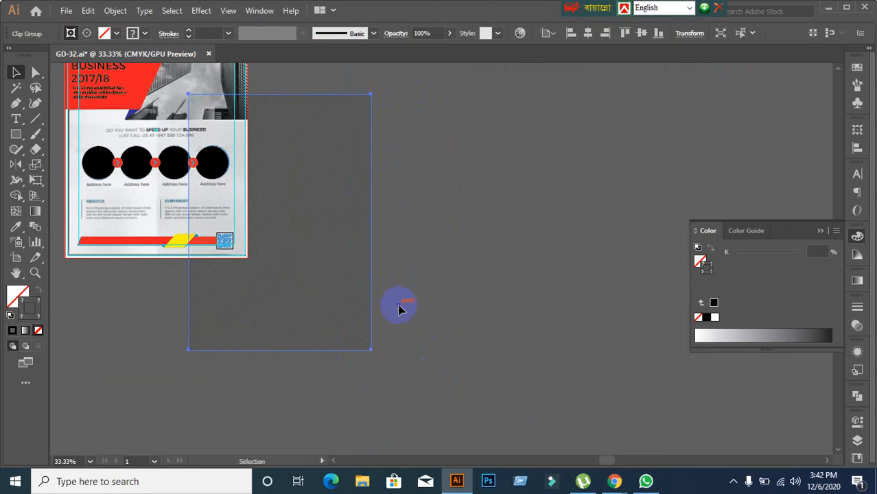
{"action": "left_click", "coordinate": [412, 293]}
{"action": "left_click_drag", "start_coordinate": [369, 283], "coordinate": [460, 276]}
Step: Pan up to the top of the flyer, then bring the Google Meet call forward
{"action": "left_click_drag", "start_coordinate": [211, 318], "coordinate": [386, 346]}
{"action": "scroll", "coordinate": [335, 296], "scroll_direction": "up", "scroll_amount": 1}
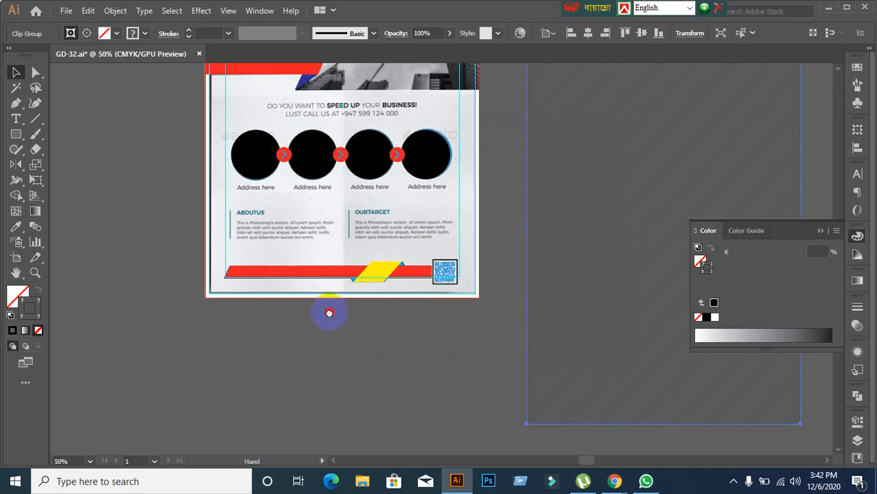
{"action": "left_click_drag", "start_coordinate": [329, 313], "coordinate": [337, 401]}
{"action": "left_click_drag", "start_coordinate": [381, 257], "coordinate": [391, 317]}
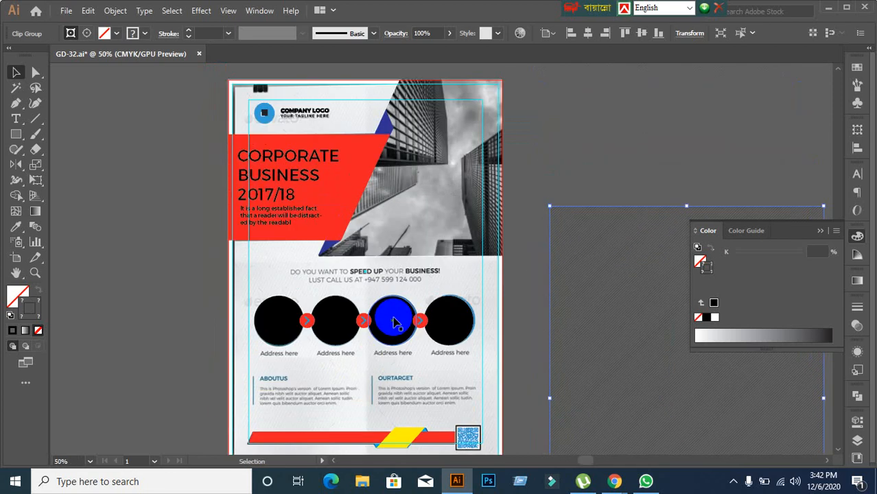
{"action": "mouse_move", "coordinate": [613, 479]}
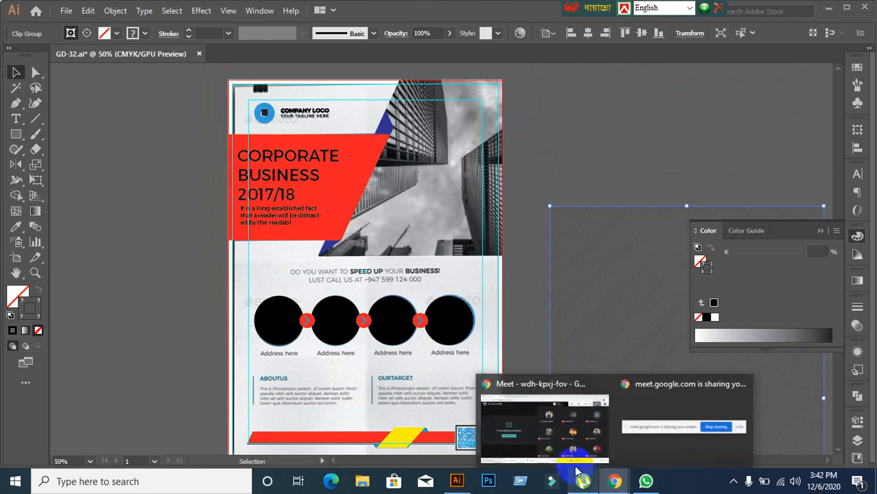
{"action": "left_click", "coordinate": [564, 456]}
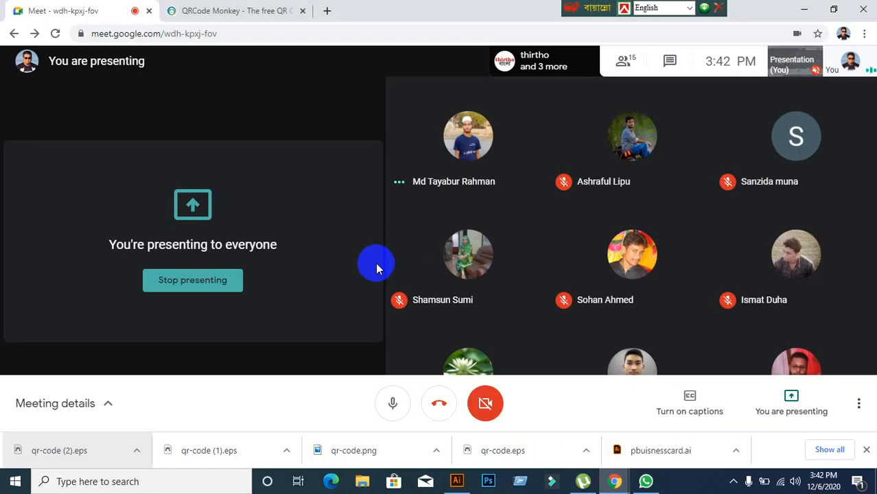
Step: Unmute the microphone in Google Meet and return to the Illustrator flyer
{"action": "left_click", "coordinate": [804, 9]}
{"action": "left_click", "coordinate": [846, 6]}
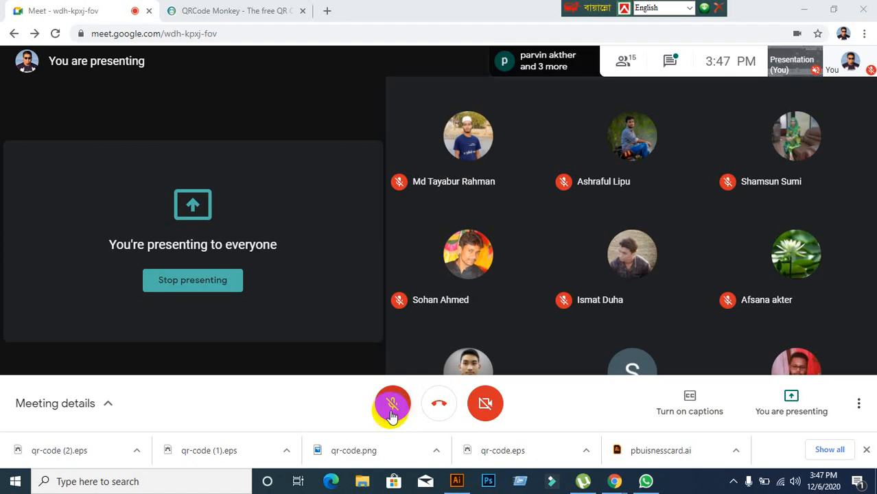
{"action": "left_click", "coordinate": [392, 408]}
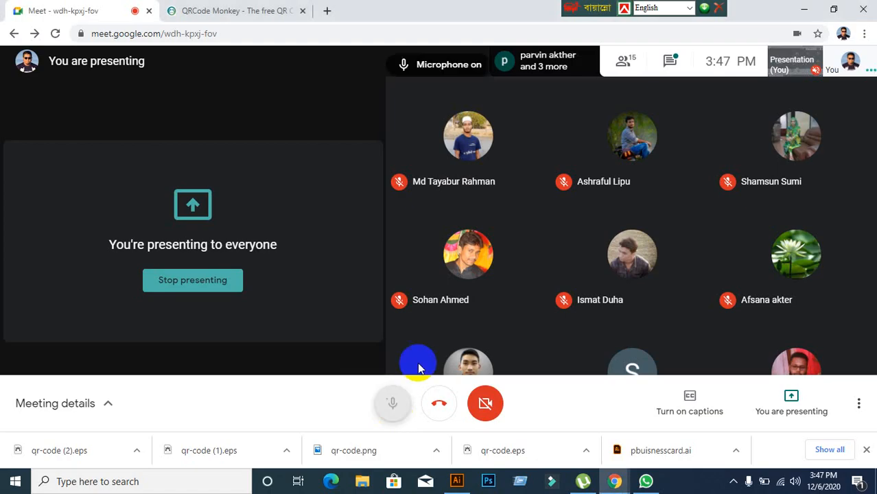
{"action": "left_click", "coordinate": [456, 481]}
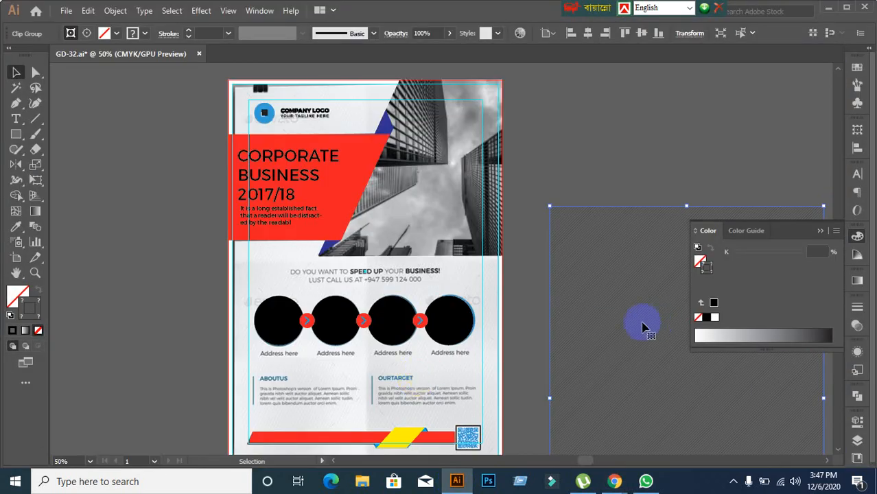
{"action": "left_click", "coordinate": [607, 165]}
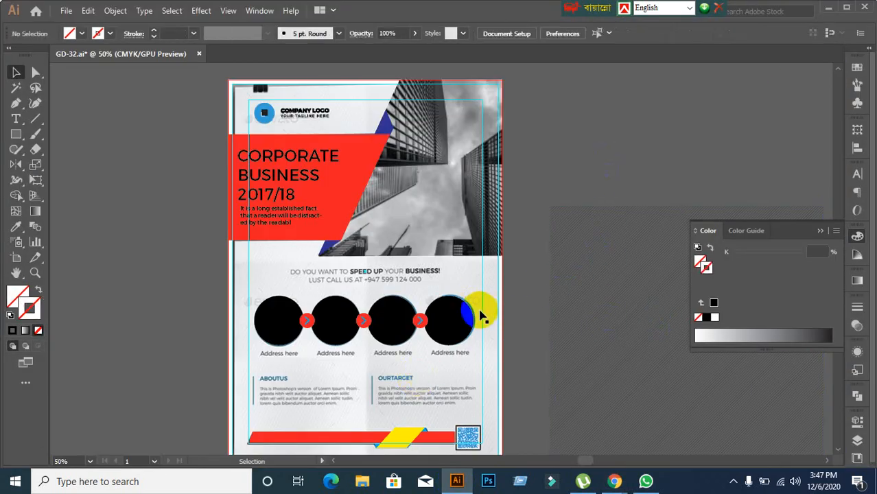
Step: Place the texture panel over the flyer's lower section around the four circles
{"action": "scroll", "coordinate": [484, 311], "scroll_direction": "down", "scroll_amount": 1}
{"action": "left_click_drag", "start_coordinate": [584, 357], "coordinate": [539, 246]}
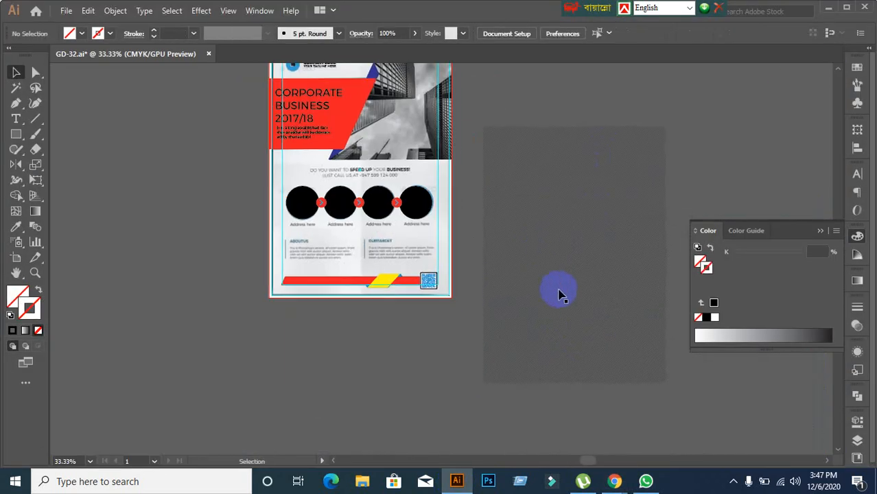
{"action": "scroll", "coordinate": [558, 292], "scroll_direction": "up", "scroll_amount": 1}
{"action": "left_click_drag", "start_coordinate": [403, 272], "coordinate": [434, 297]}
{"action": "left_click_drag", "start_coordinate": [590, 282], "coordinate": [278, 163]}
{"action": "left_click_drag", "start_coordinate": [323, 251], "coordinate": [344, 326]}
{"action": "key", "text": "ctrl+z"}
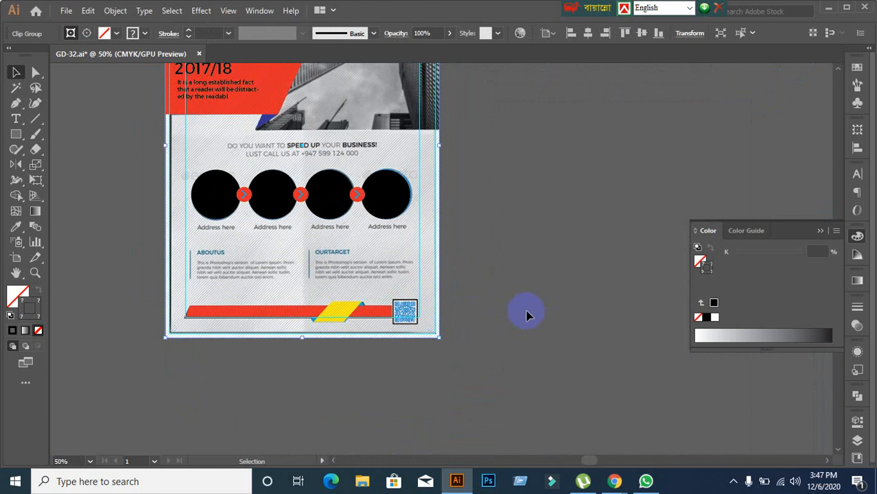
{"action": "left_click", "coordinate": [490, 277]}
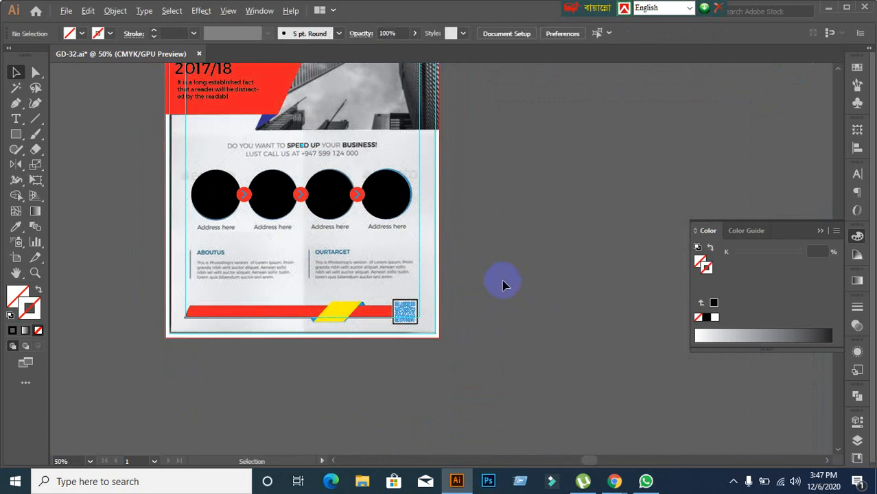
Step: Pan and zoom to 100% on the row of circles
{"action": "scroll", "coordinate": [503, 281], "scroll_direction": "down", "scroll_amount": 1}
{"action": "key", "text": "space"}
{"action": "left_click_drag", "start_coordinate": [414, 231], "coordinate": [408, 194]}
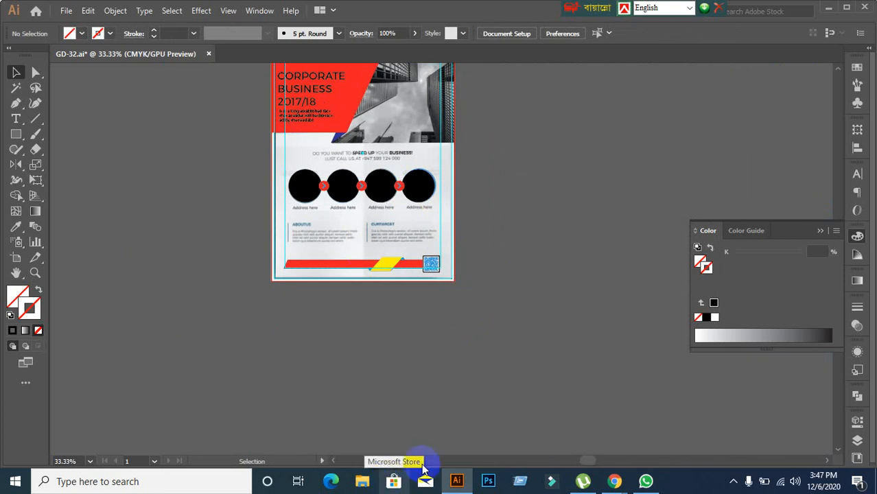
{"action": "scroll", "coordinate": [358, 165], "scroll_direction": "up", "scroll_amount": 2}
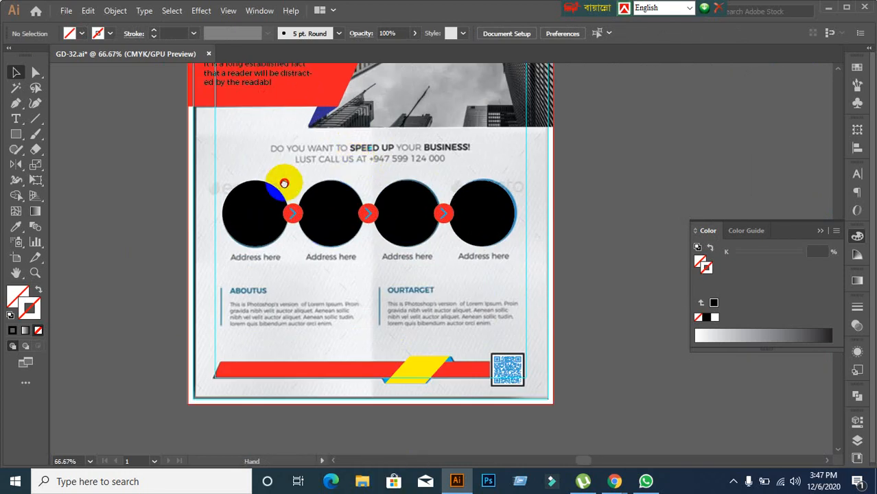
{"action": "key", "text": "space"}
{"action": "left_click_drag", "start_coordinate": [284, 183], "coordinate": [284, 215]}
{"action": "scroll", "coordinate": [361, 184], "scroll_direction": "up", "scroll_amount": 1}
{"action": "scroll", "coordinate": [302, 212], "scroll_direction": "up", "scroll_amount": 2}
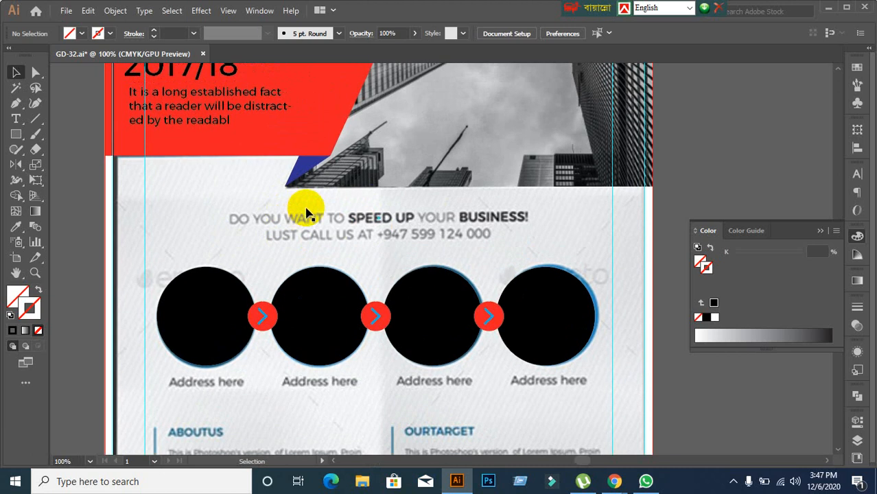
{"action": "scroll", "coordinate": [307, 218], "scroll_direction": "down", "scroll_amount": 1}
Step: Lock the flyer's background image in place with Ctrl+2
{"action": "left_click", "coordinate": [209, 296]}
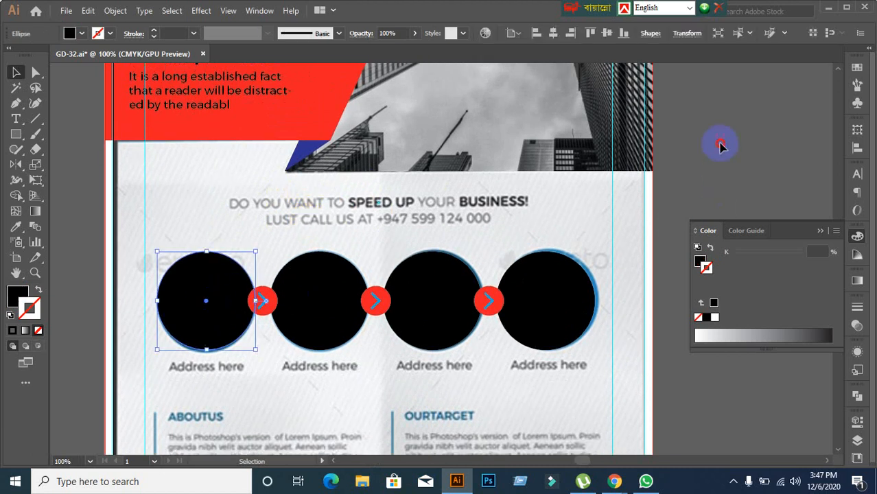
{"action": "left_click", "coordinate": [220, 298]}
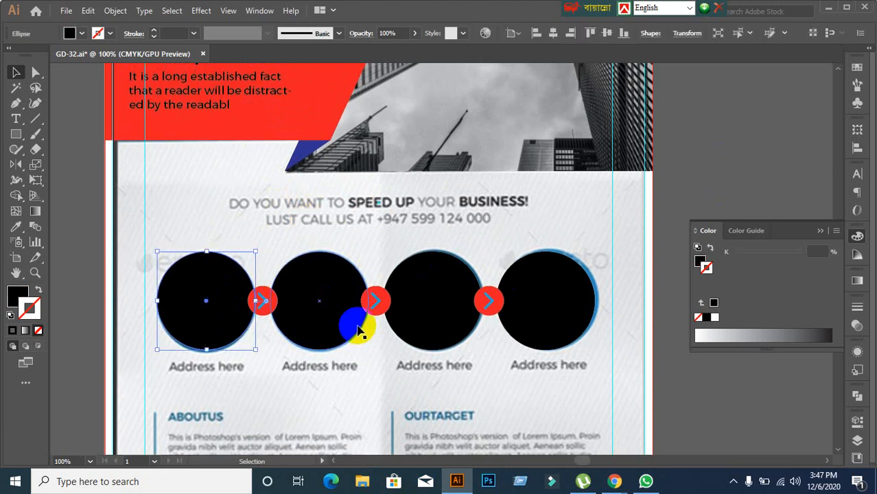
{"action": "left_click", "coordinate": [325, 360]}
{"action": "left_click_drag", "start_coordinate": [151, 252], "coordinate": [424, 306]}
{"action": "key", "text": "ctrl+z"}
{"action": "left_click", "coordinate": [766, 197]}
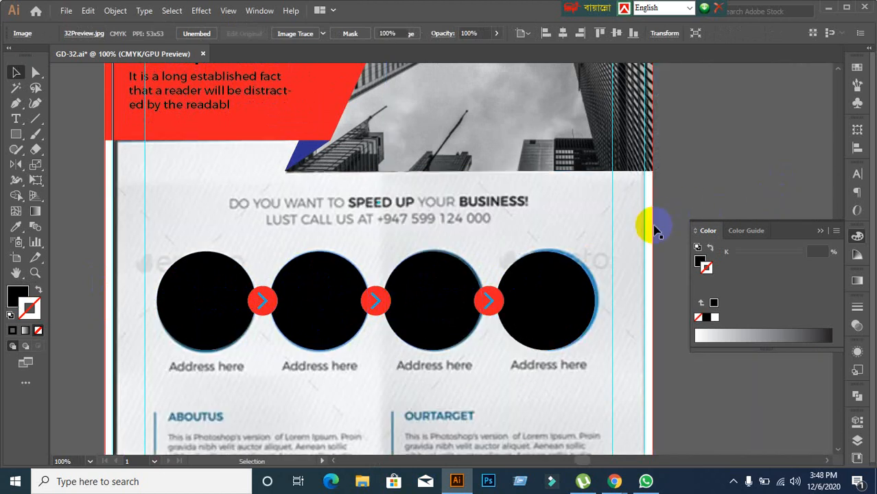
{"action": "left_click", "coordinate": [631, 223]}
{"action": "key", "text": "ctrl+2"}
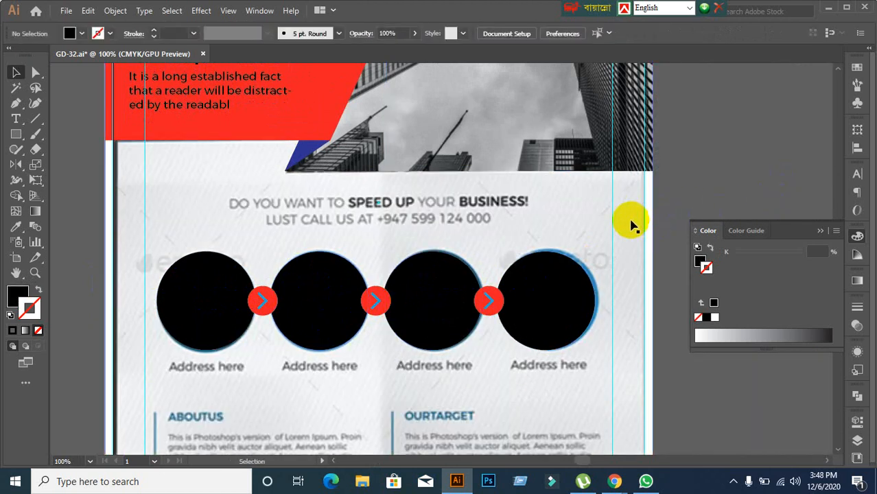
Step: Lock the large background rectangle, then remove the black circles and red arrow discs
{"action": "left_click_drag", "start_coordinate": [161, 248], "coordinate": [474, 301]}
{"action": "right_click", "coordinate": [603, 235]}
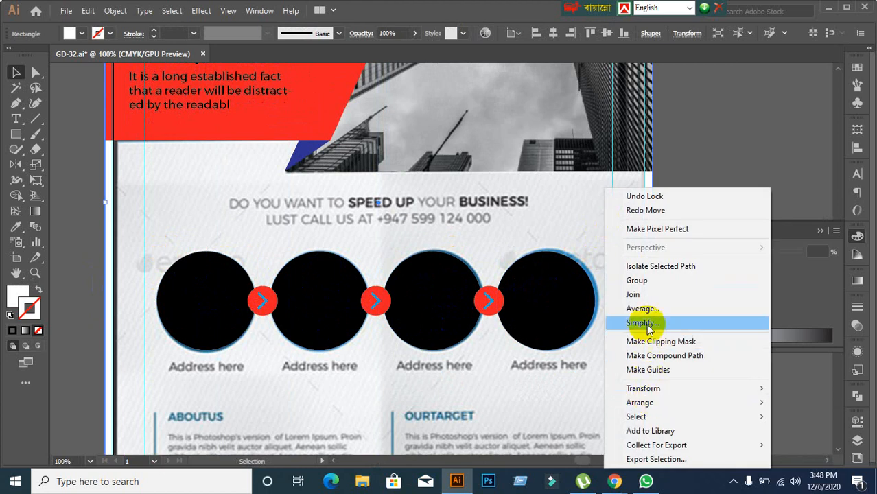
{"action": "left_click", "coordinate": [764, 109]}
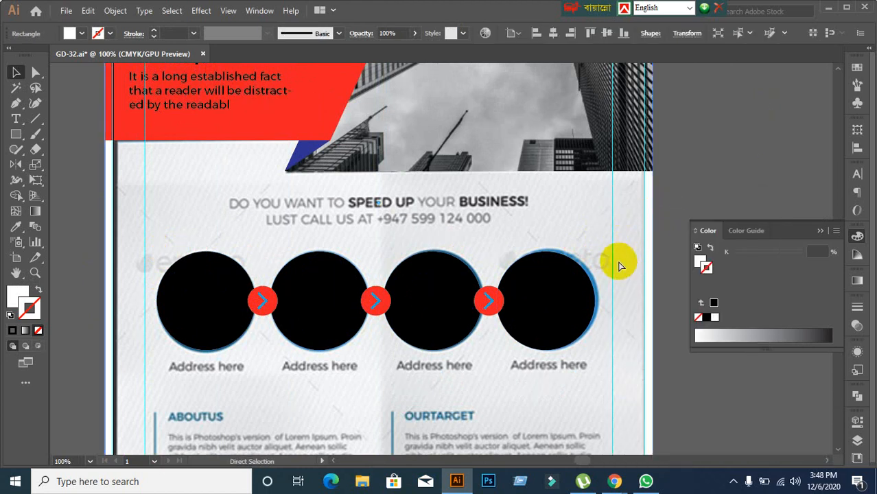
{"action": "key", "text": "ctrl+2"}
{"action": "left_click_drag", "start_coordinate": [177, 261], "coordinate": [604, 328]}
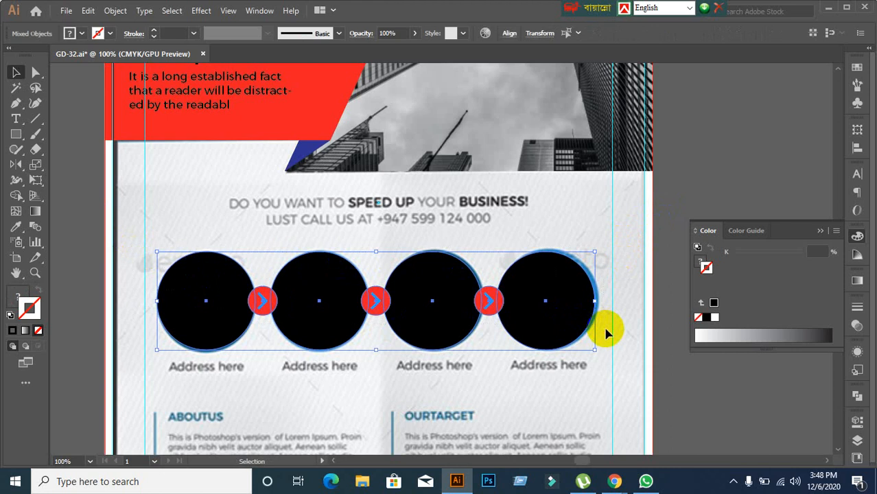
{"action": "key", "text": "ctrl+3"}
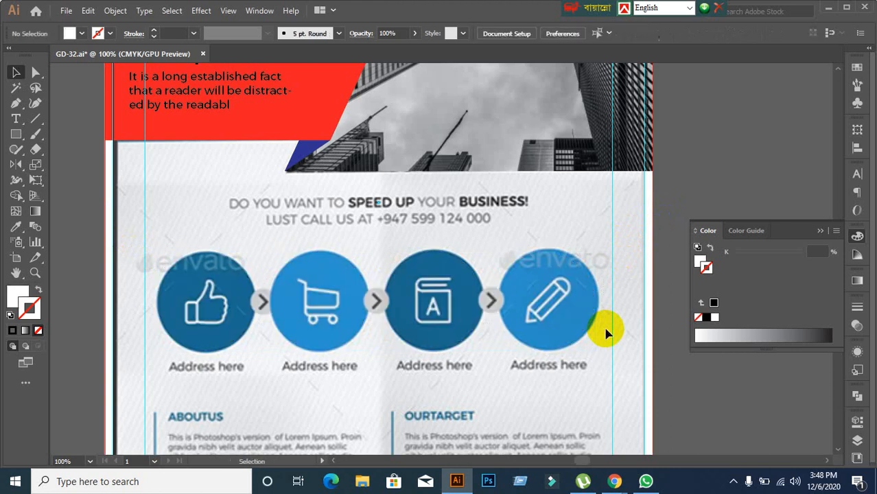
{"action": "scroll", "coordinate": [384, 295], "scroll_direction": "down", "scroll_amount": 2}
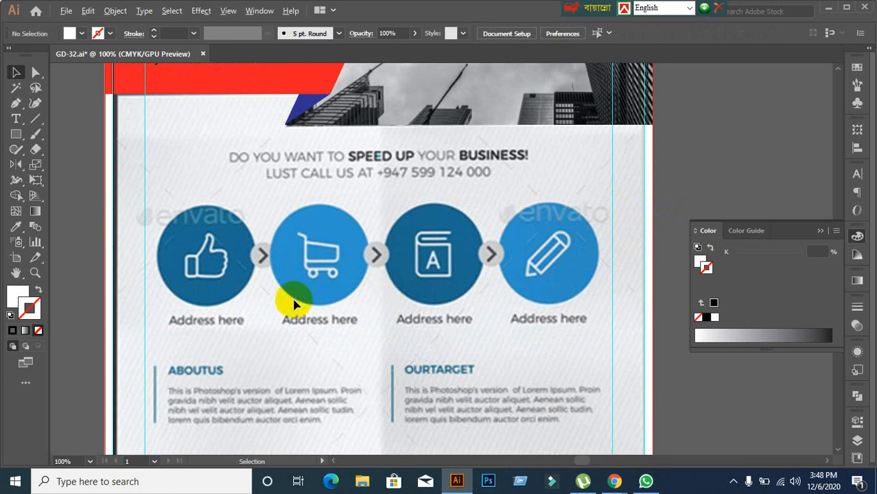
{"action": "scroll", "coordinate": [290, 302], "scroll_direction": "down", "scroll_amount": 1}
{"action": "scroll", "coordinate": [224, 294], "scroll_direction": "up", "scroll_amount": 2}
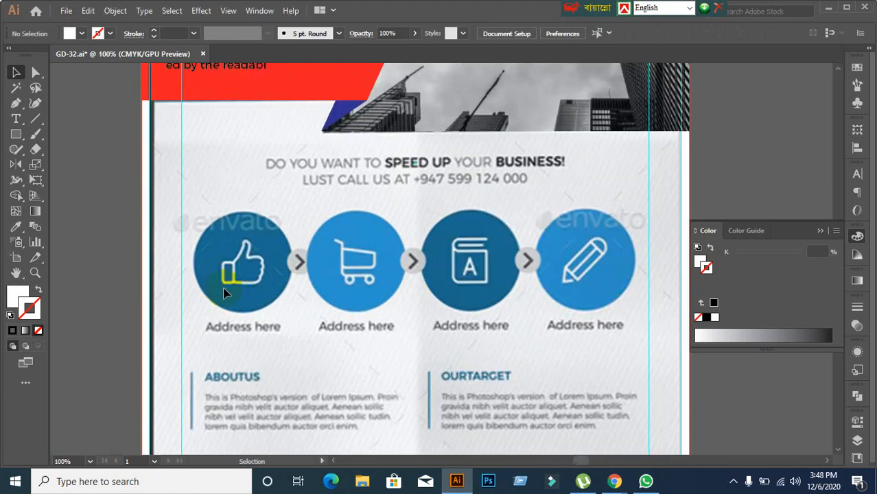
{"action": "scroll", "coordinate": [226, 291], "scroll_direction": "down", "scroll_amount": 1}
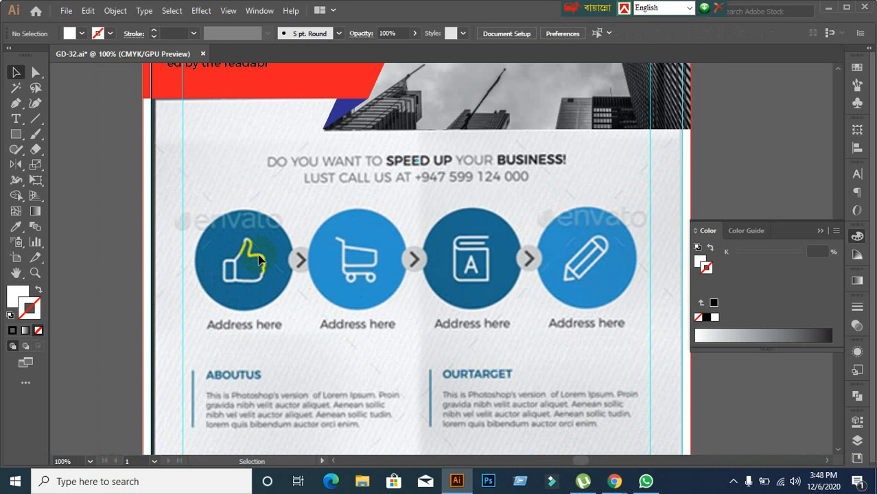
{"action": "scroll", "coordinate": [217, 305], "scroll_direction": "down", "scroll_amount": 1}
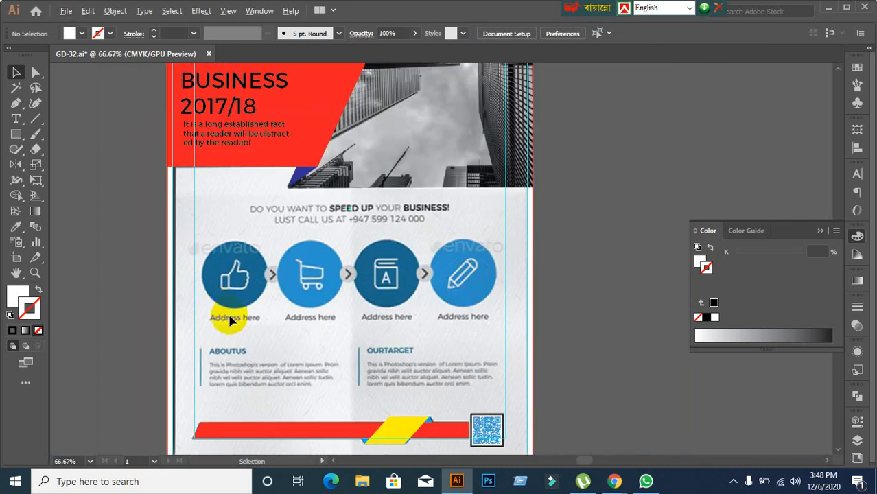
{"action": "scroll", "coordinate": [230, 320], "scroll_direction": "up", "scroll_amount": 1}
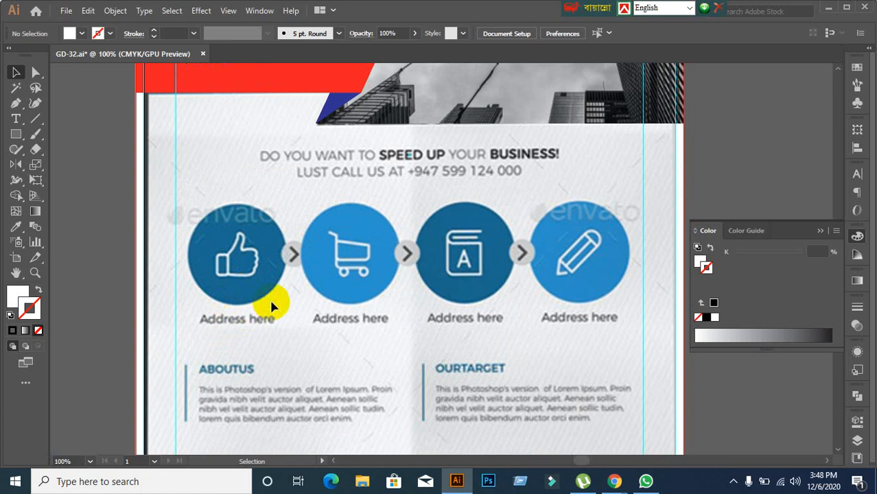
{"action": "scroll", "coordinate": [271, 304], "scroll_direction": "down", "scroll_amount": 1}
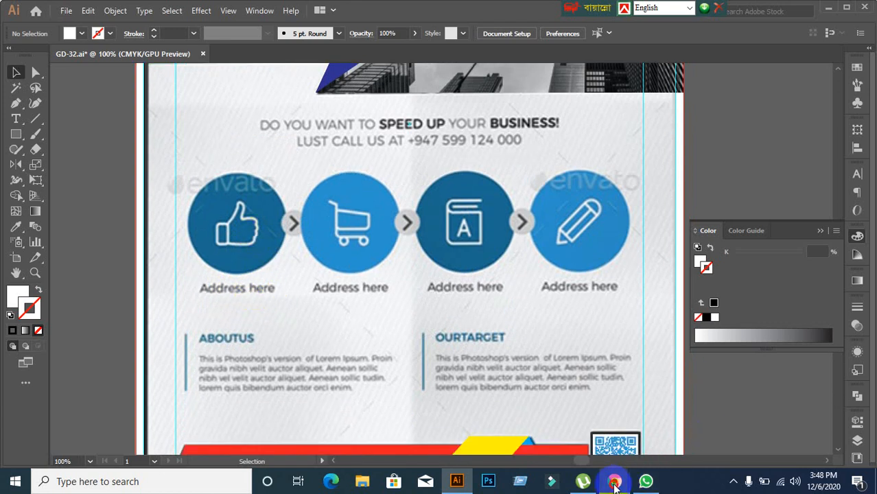
Step: Close the QRCode Monkey tab and open a blank New Tab in Chrome
{"action": "mouse_move", "coordinate": [614, 481]}
{"action": "left_click", "coordinate": [549, 415]}
{"action": "left_click", "coordinate": [296, 9]}
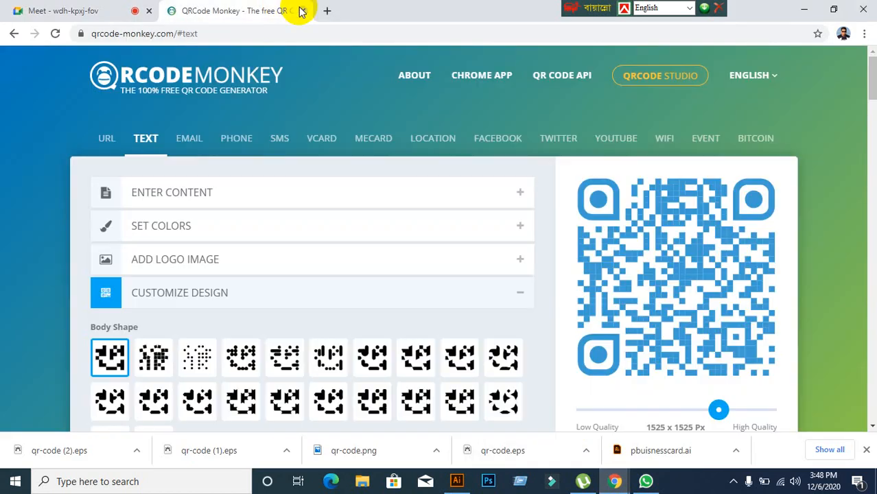
{"action": "left_click", "coordinate": [302, 12]}
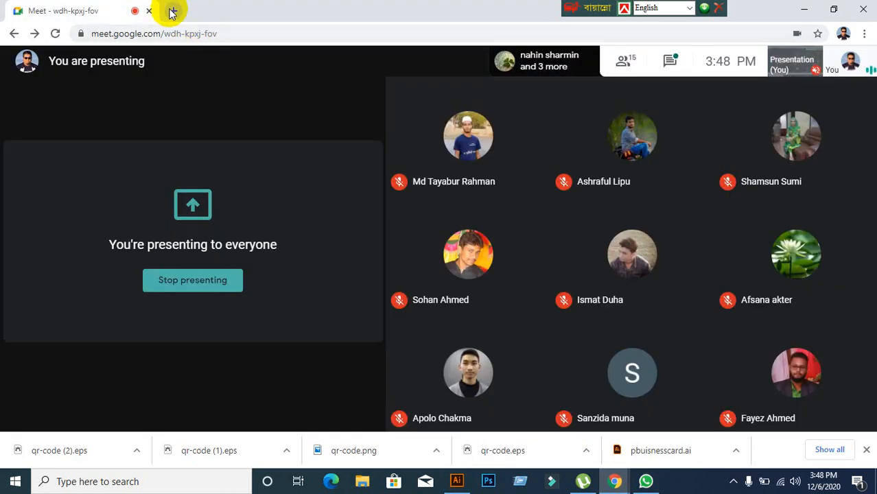
{"action": "left_click", "coordinate": [172, 12]}
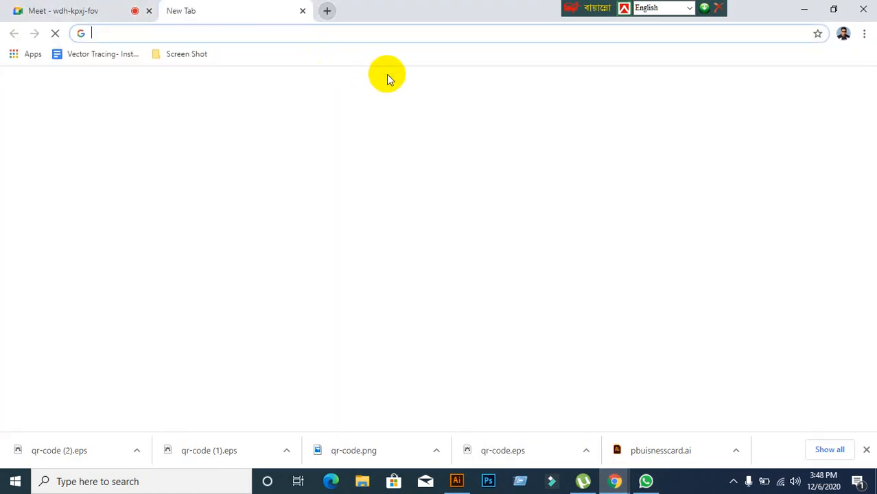
{"action": "left_click", "coordinate": [457, 481]}
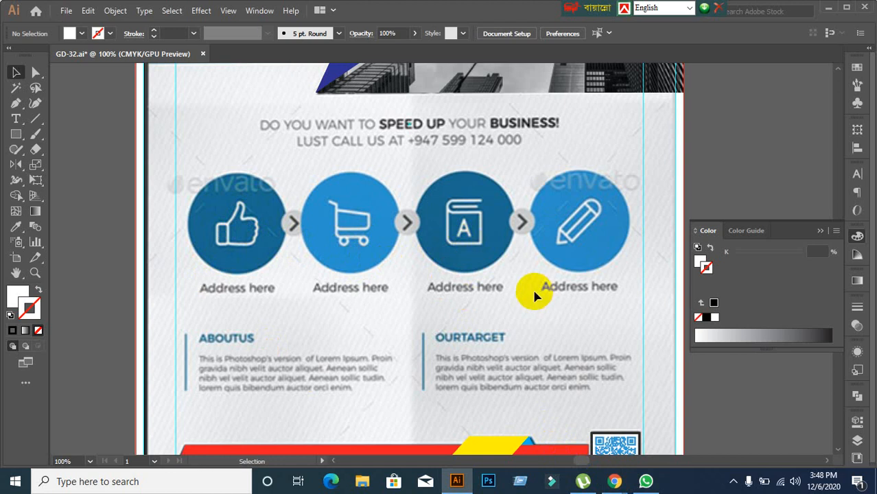
{"action": "mouse_move", "coordinate": [619, 488]}
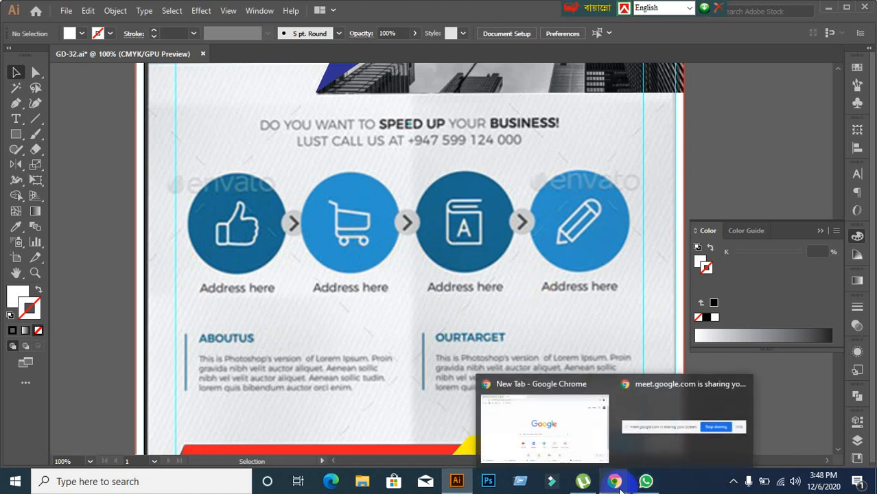
{"action": "left_click", "coordinate": [525, 418]}
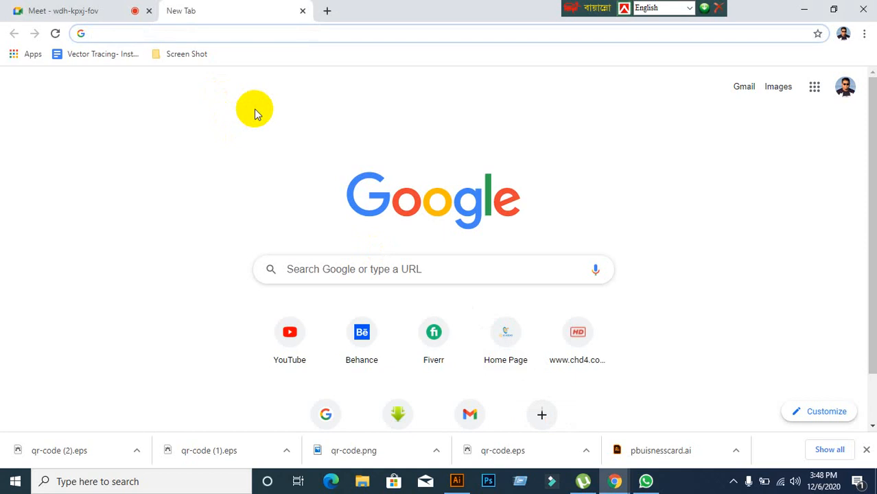
{"action": "type", "text": "www.flaticon.com"}
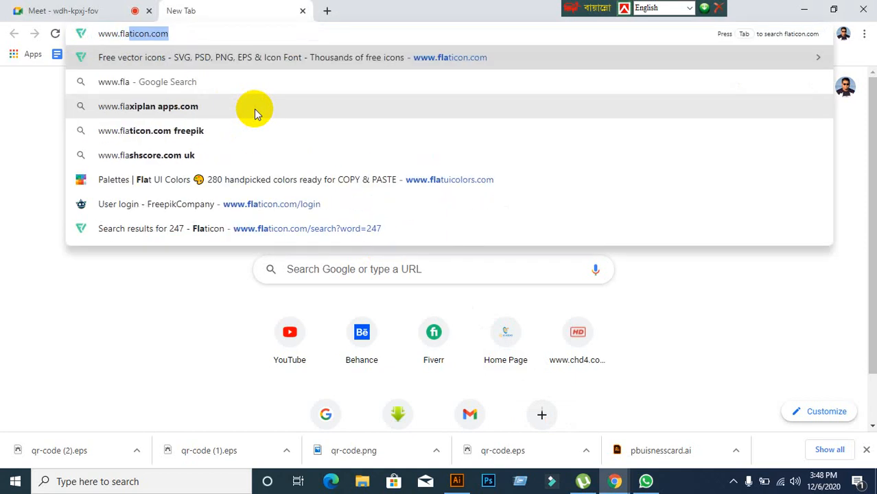
{"action": "key", "text": "Return"}
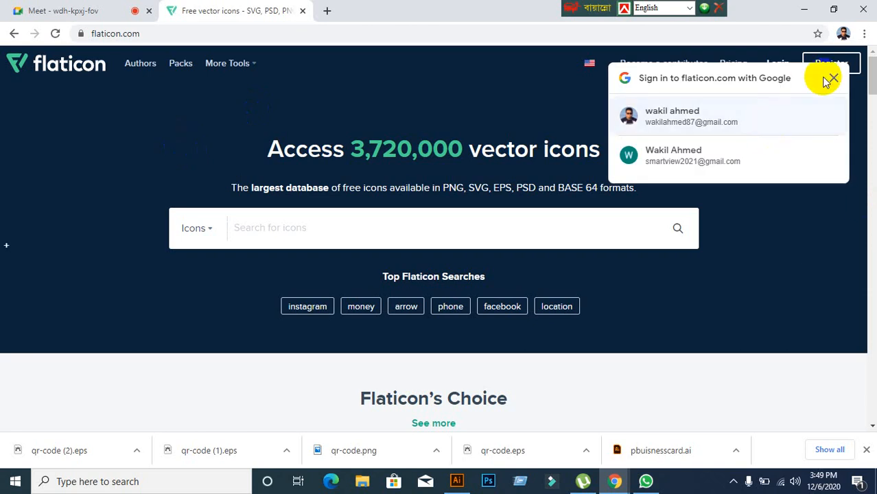
{"action": "left_click", "coordinate": [831, 78]}
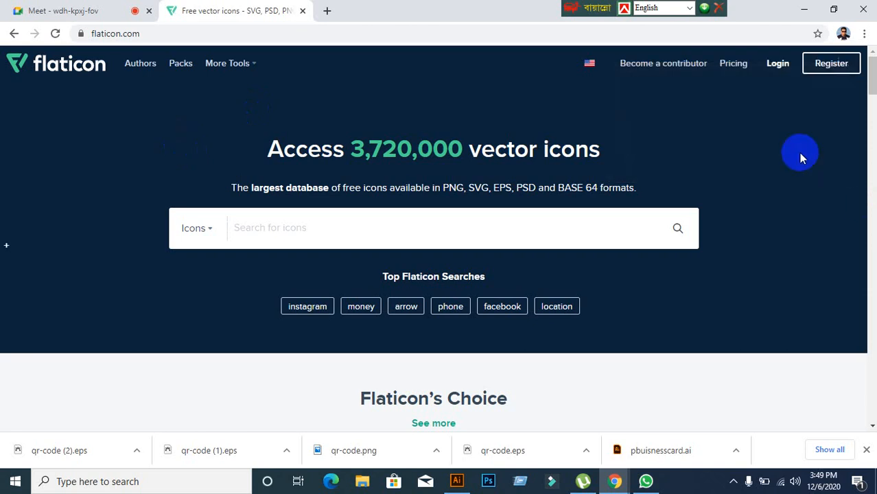
{"action": "left_click", "coordinate": [782, 69]}
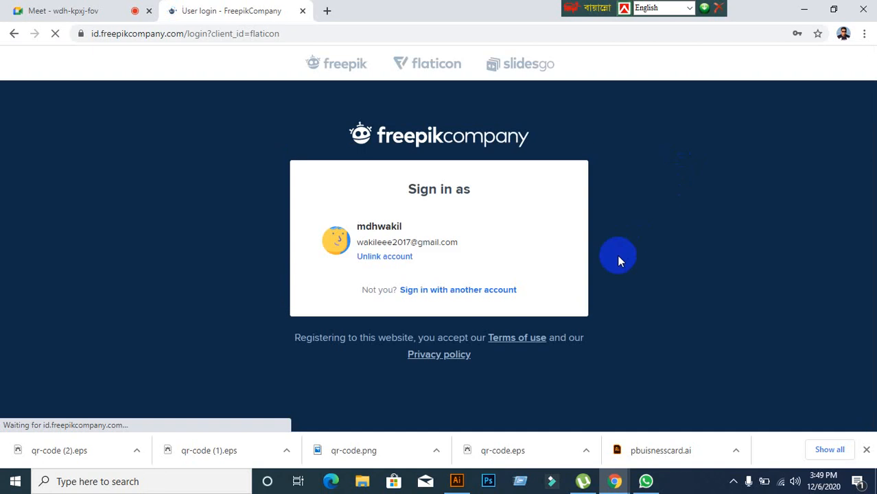
{"action": "left_click", "coordinate": [486, 293]}
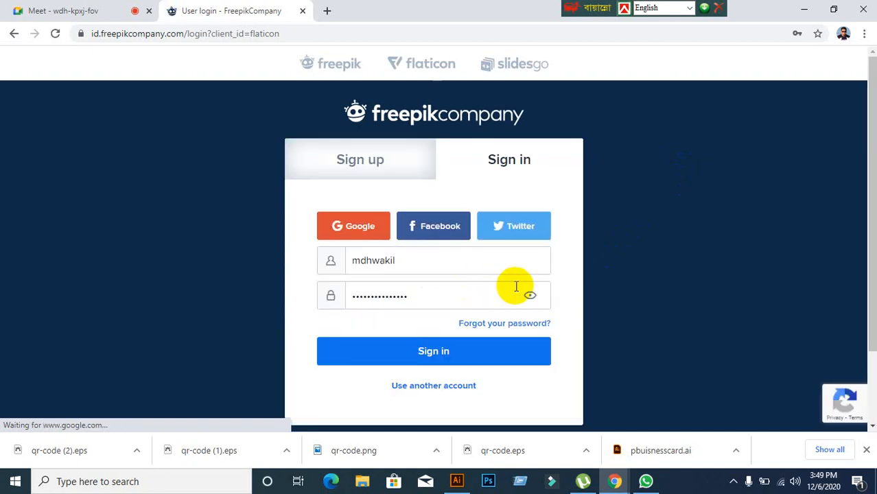
{"action": "left_click", "coordinate": [431, 349]}
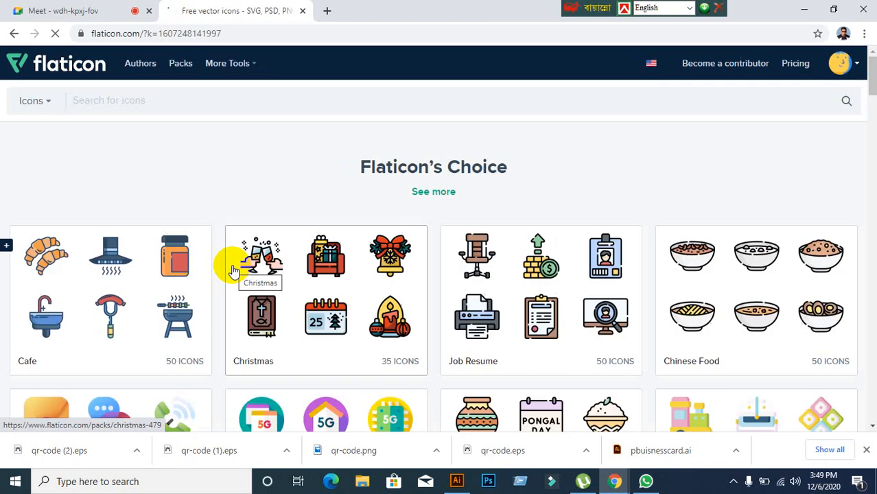
Step: Search Flaticon for 'Like' icons
{"action": "scroll", "coordinate": [276, 299], "scroll_direction": "down", "scroll_amount": 1}
{"action": "scroll", "coordinate": [195, 303], "scroll_direction": "down", "scroll_amount": 2}
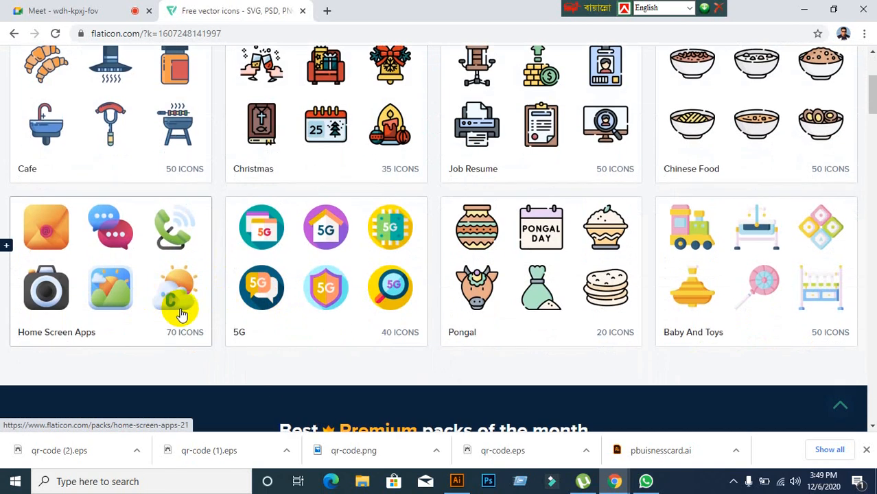
{"action": "scroll", "coordinate": [180, 308], "scroll_direction": "up", "scroll_amount": 2}
{"action": "scroll", "coordinate": [180, 313], "scroll_direction": "down", "scroll_amount": 1}
{"action": "scroll", "coordinate": [221, 112], "scroll_direction": "up", "scroll_amount": 2}
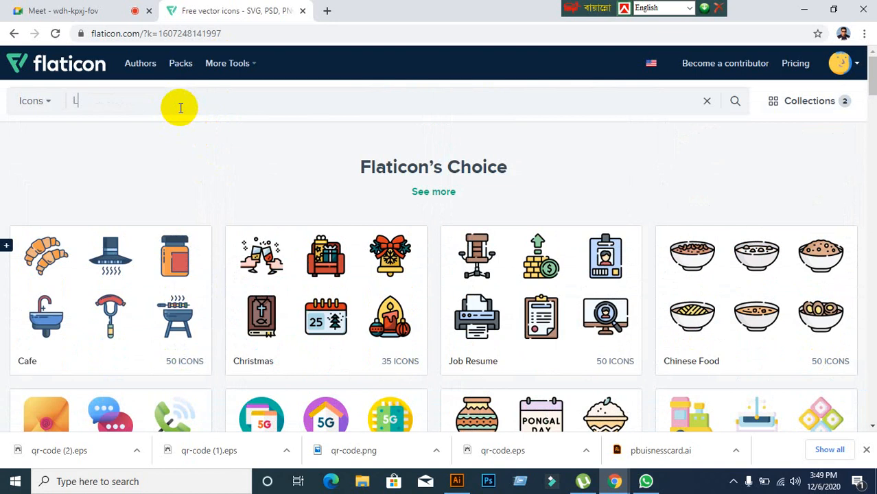
{"action": "type", "text": "e"}
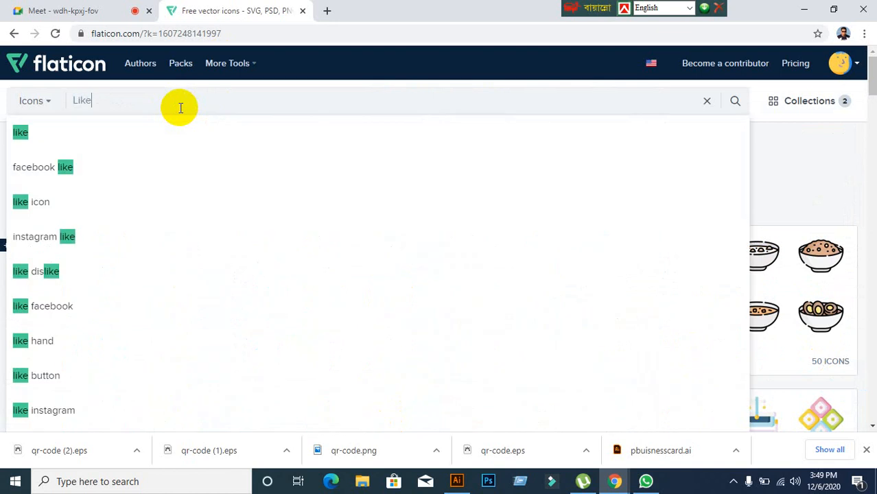
{"action": "key", "text": "Return"}
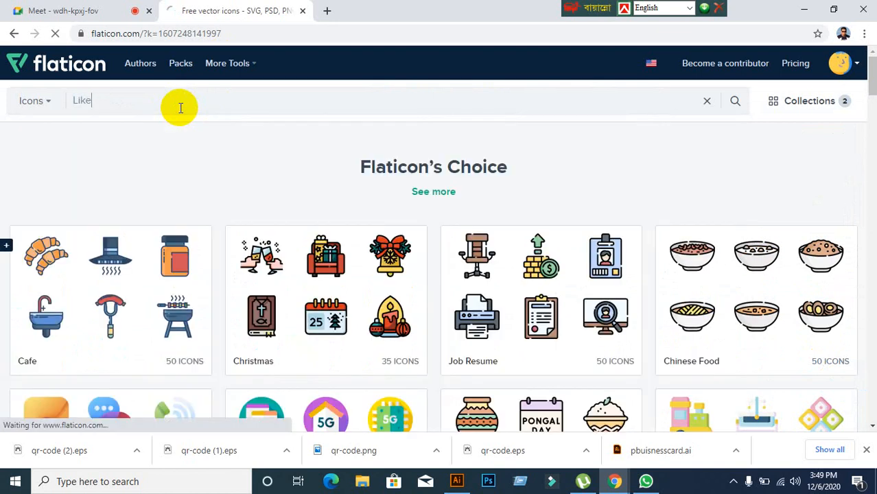
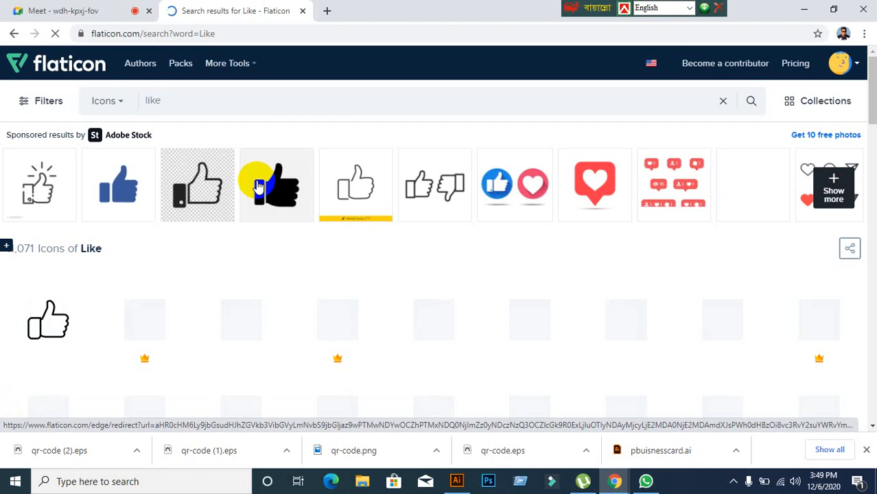
Step: Download the outline thumbs-up Like icon as like.eps and close the attribution reminder
{"action": "left_click", "coordinate": [469, 482]}
{"action": "left_click", "coordinate": [470, 482]}
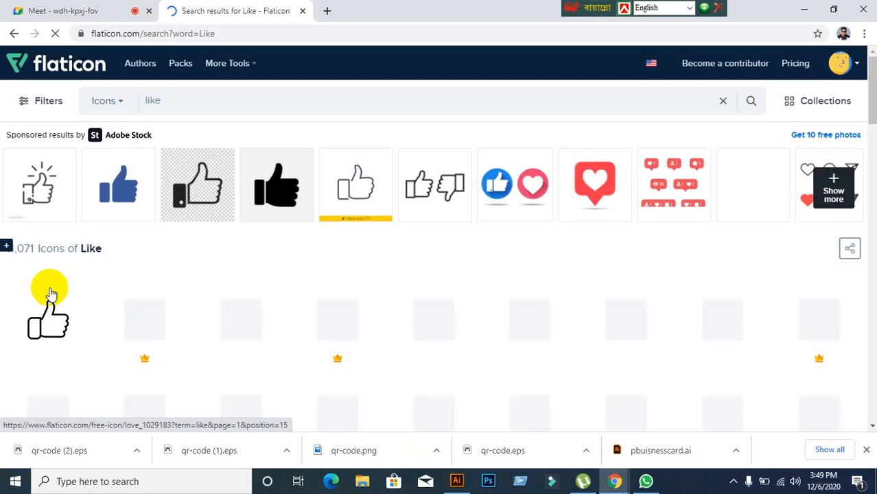
{"action": "left_click", "coordinate": [45, 327]}
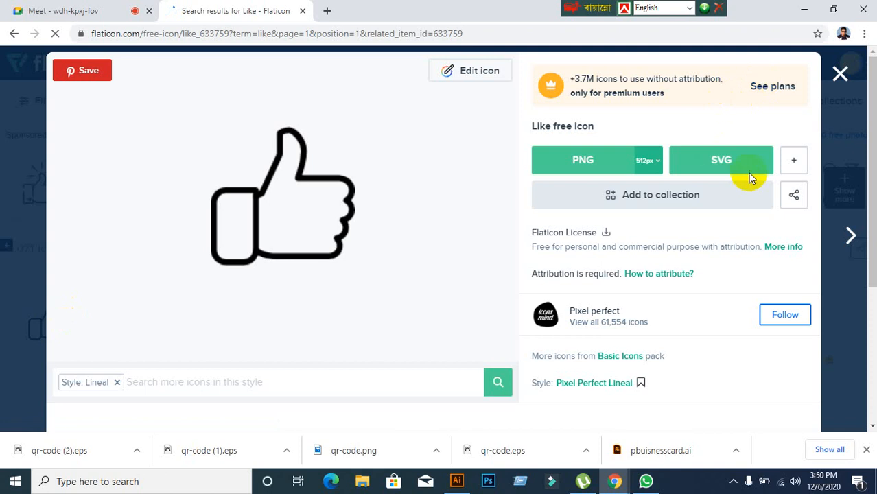
{"action": "left_click", "coordinate": [796, 163]}
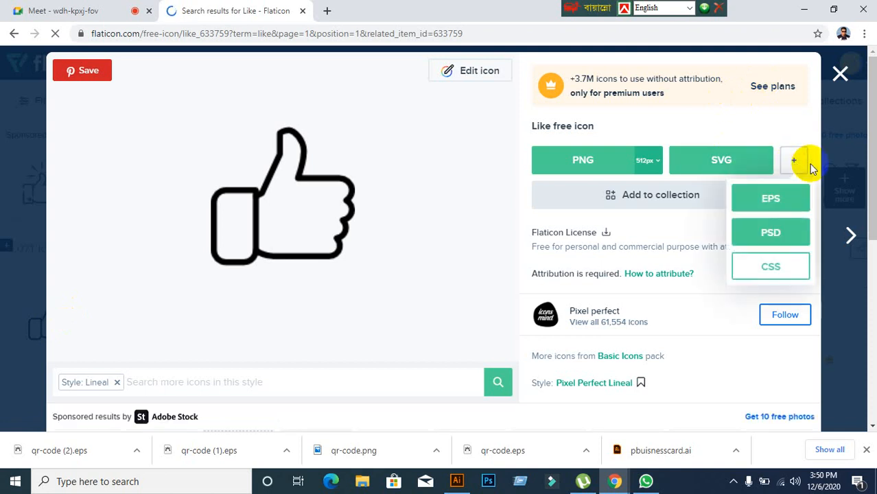
{"action": "left_click", "coordinate": [769, 200]}
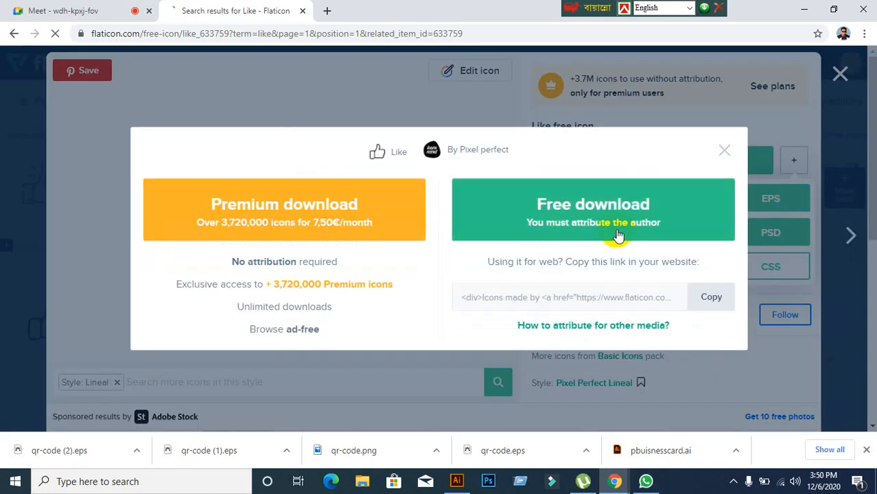
{"action": "left_click", "coordinate": [561, 204]}
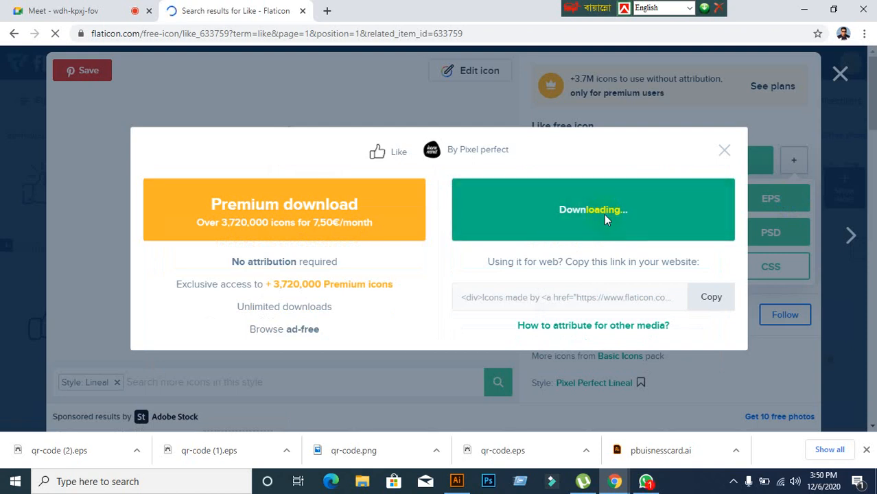
{"action": "left_click", "coordinate": [604, 214]}
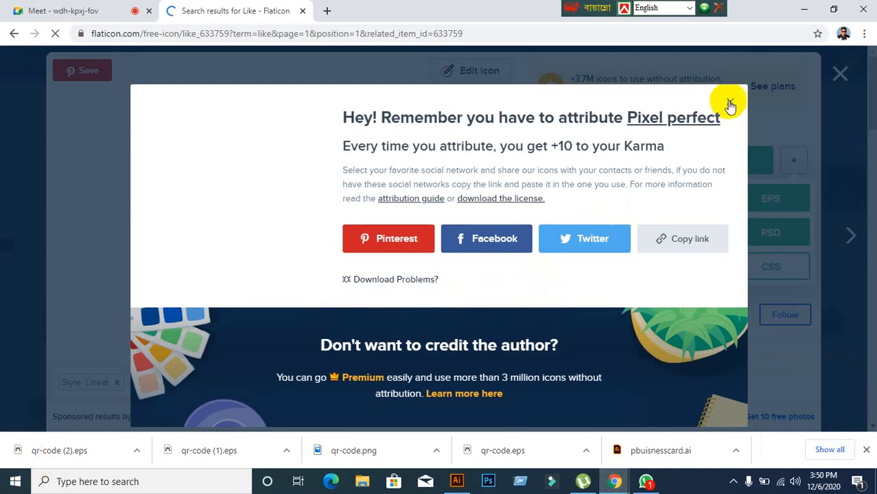
{"action": "left_click", "coordinate": [730, 105]}
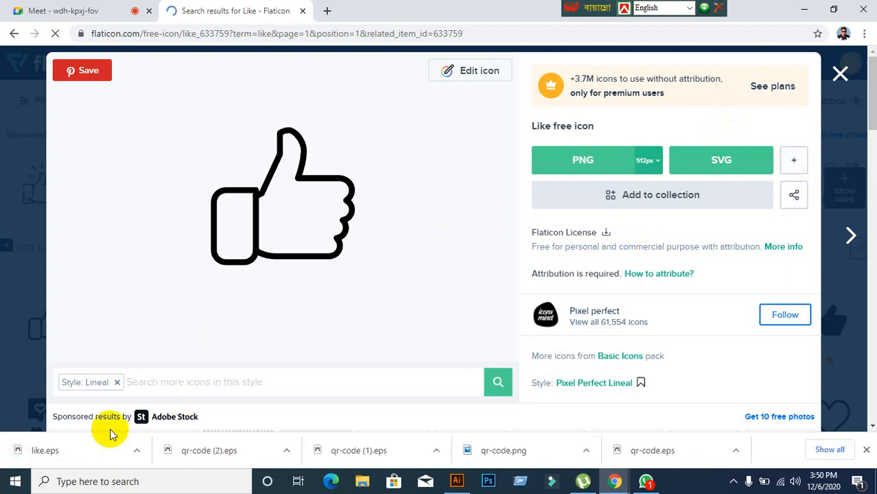
Step: Move like.eps from Downloads onto the desktop, then return to the GD-32.ai flyer
{"action": "right_click", "coordinate": [42, 462]}
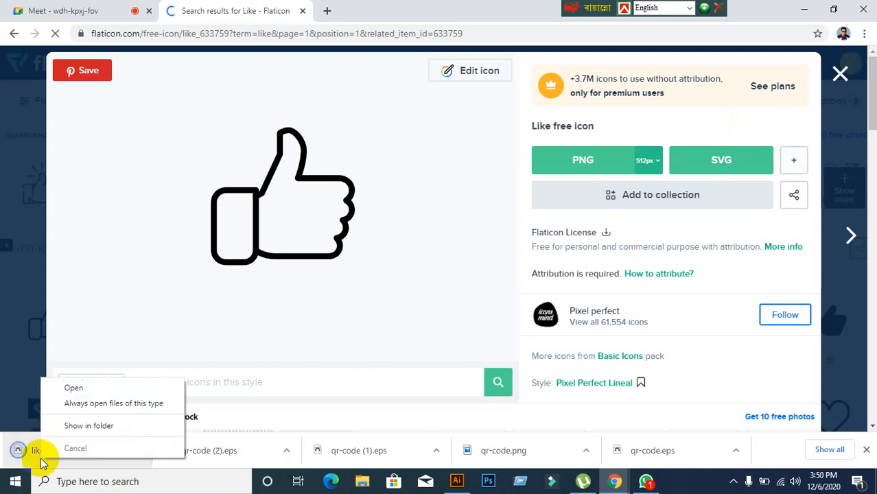
{"action": "left_click", "coordinate": [81, 423]}
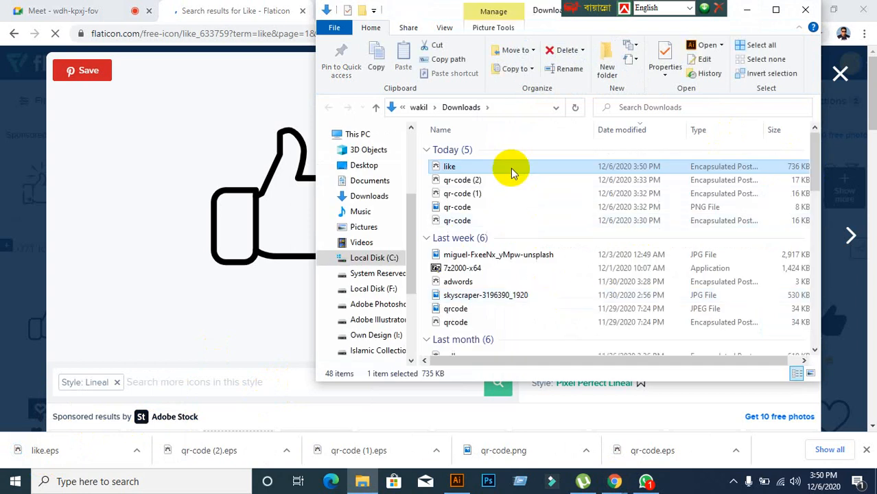
{"action": "right_click", "coordinate": [511, 172]}
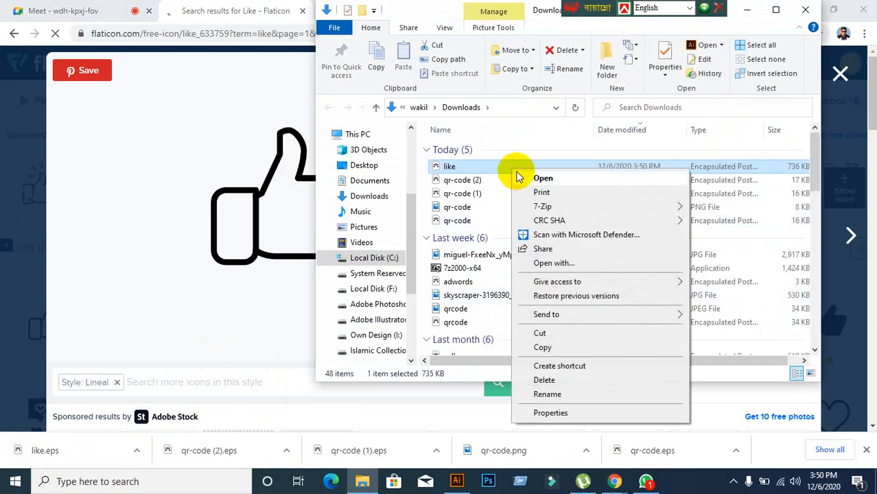
{"action": "left_click", "coordinate": [542, 336]}
{"action": "left_click", "coordinate": [805, 9]}
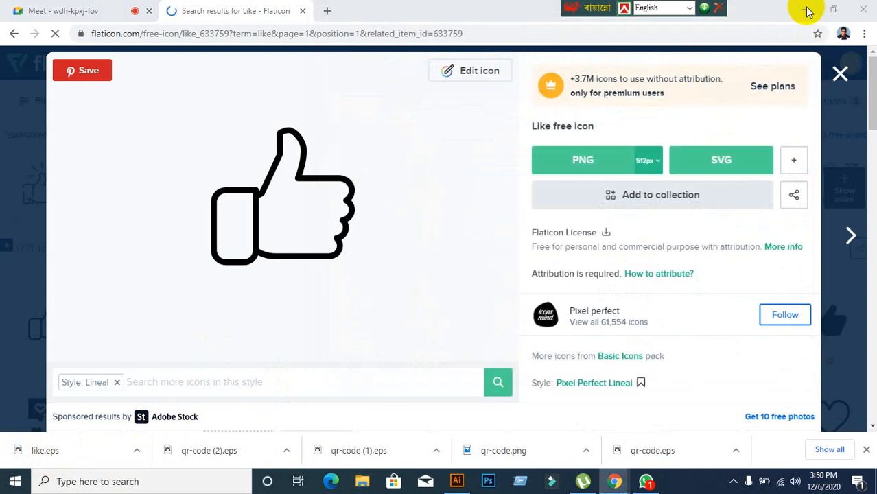
{"action": "left_click", "coordinate": [808, 12]}
{"action": "right_click", "coordinate": [450, 41]}
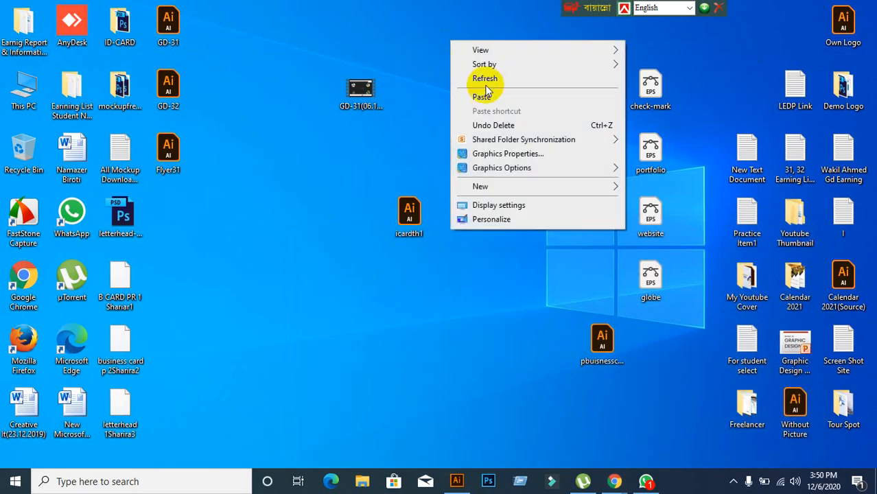
{"action": "left_click", "coordinate": [482, 96]}
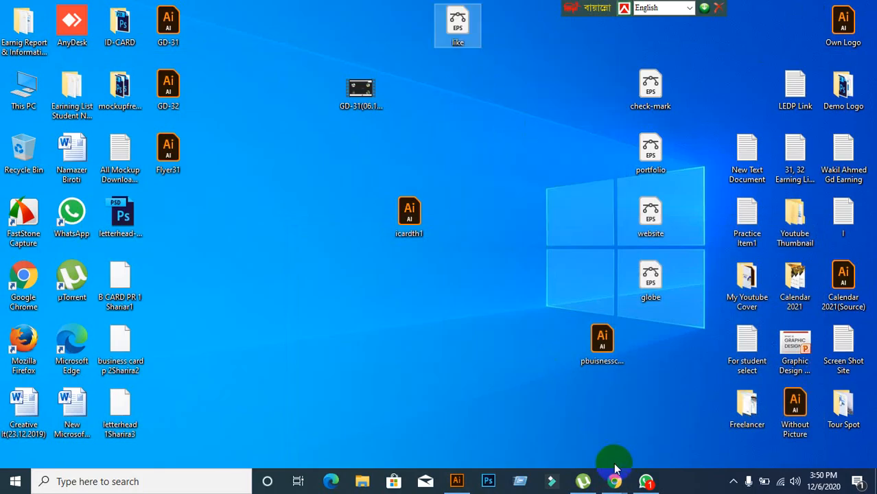
{"action": "left_click", "coordinate": [457, 480]}
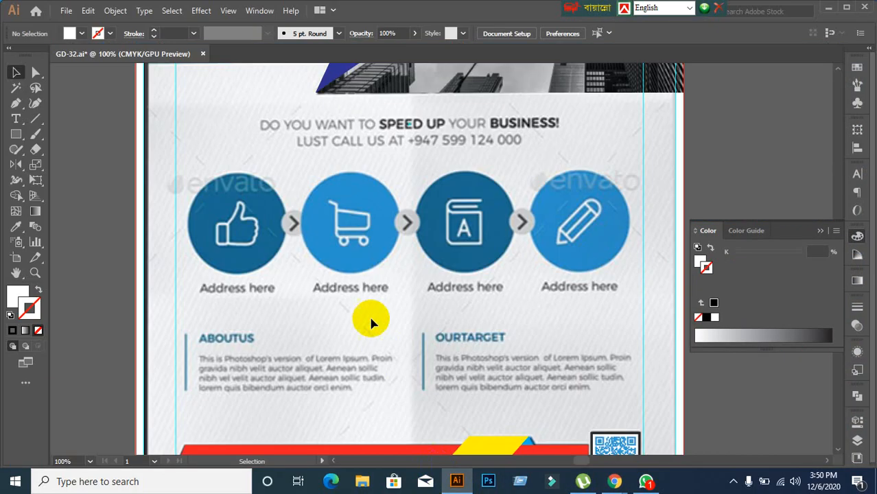
Step: Review the flyer's four blue icon circles, then go back to the Flaticon Like results
{"action": "left_click", "coordinate": [353, 221]}
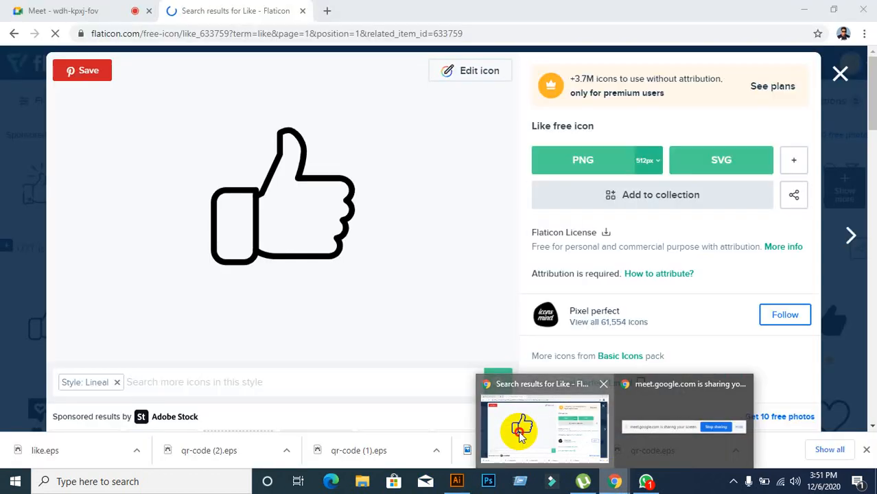
{"action": "left_click", "coordinate": [520, 437]}
Step: Search Flaticon for 'supermarket' and open the outline Shopping Cart icon
{"action": "left_click", "coordinate": [841, 75]}
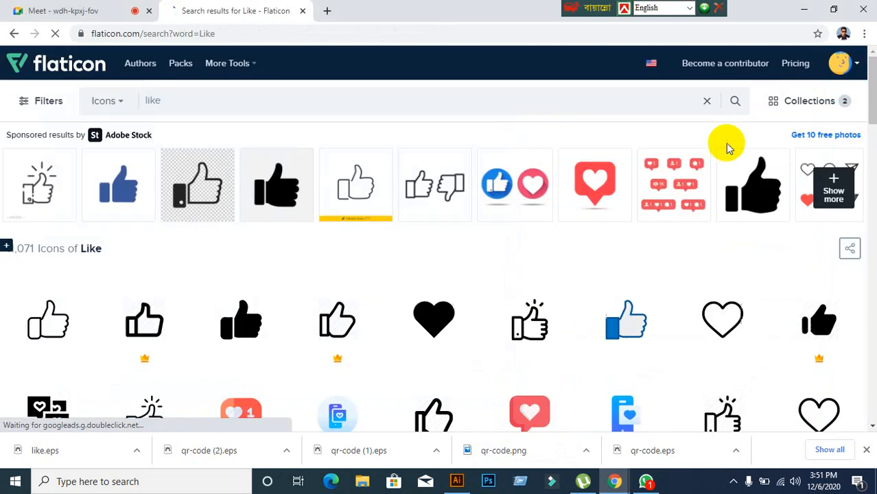
{"action": "left_click", "coordinate": [171, 96]}
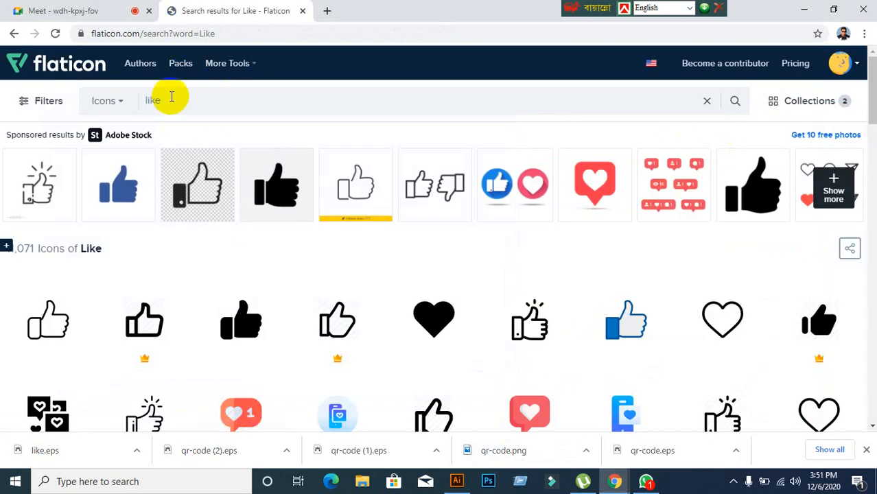
{"action": "key", "text": "BackSpace"}
{"action": "key", "text": "BackSpace"}
{"action": "key", "text": "BackSpace"}
{"action": "type", "text": "super"}
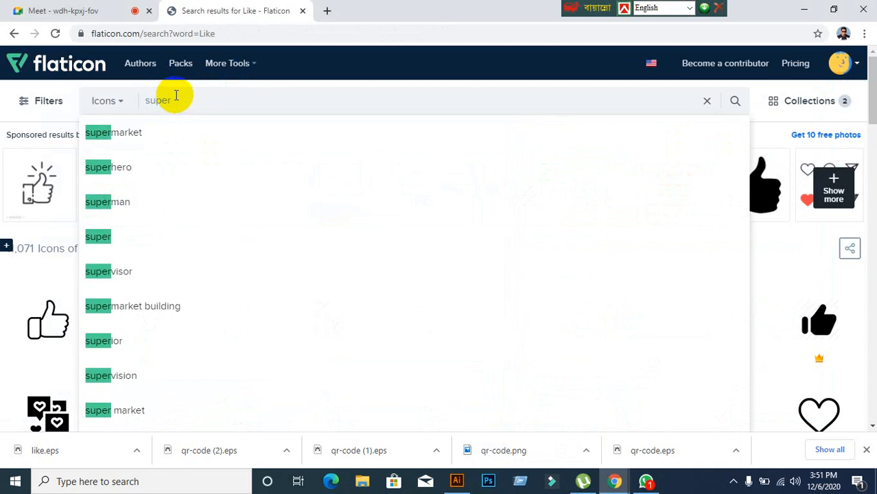
{"action": "left_click", "coordinate": [121, 132]}
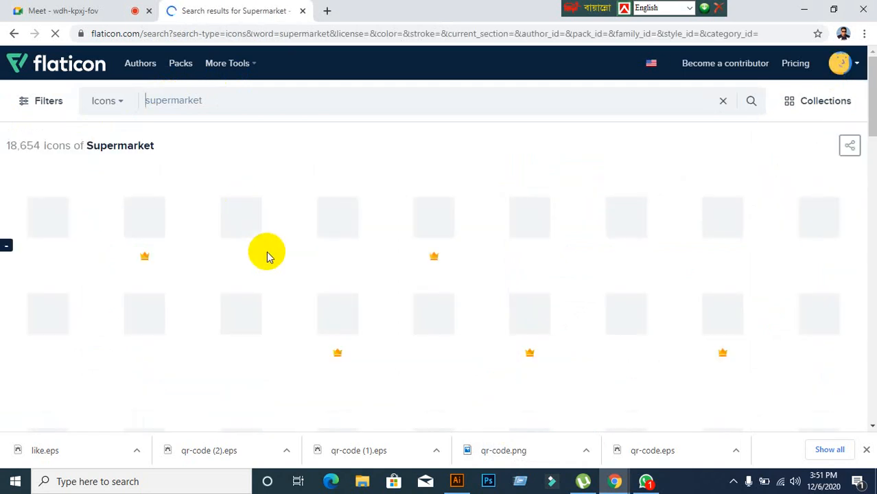
{"action": "mouse_move", "coordinate": [267, 255]}
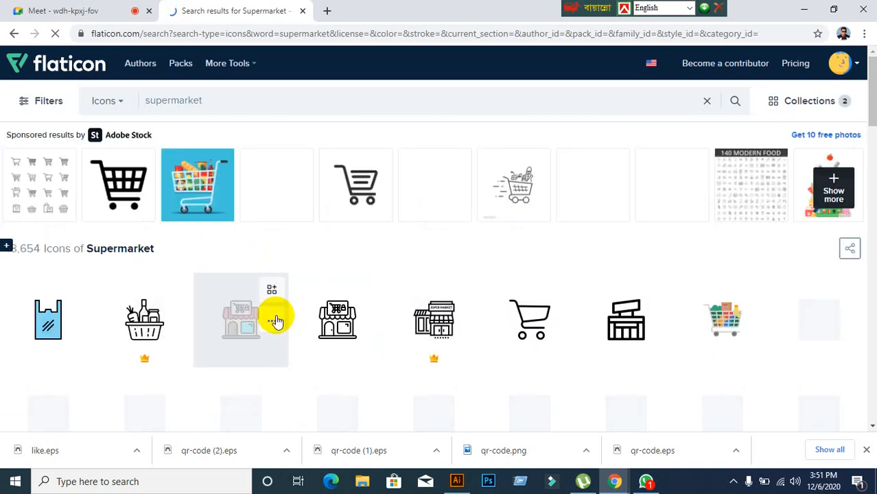
{"action": "scroll", "coordinate": [274, 321], "scroll_direction": "down", "scroll_amount": 1}
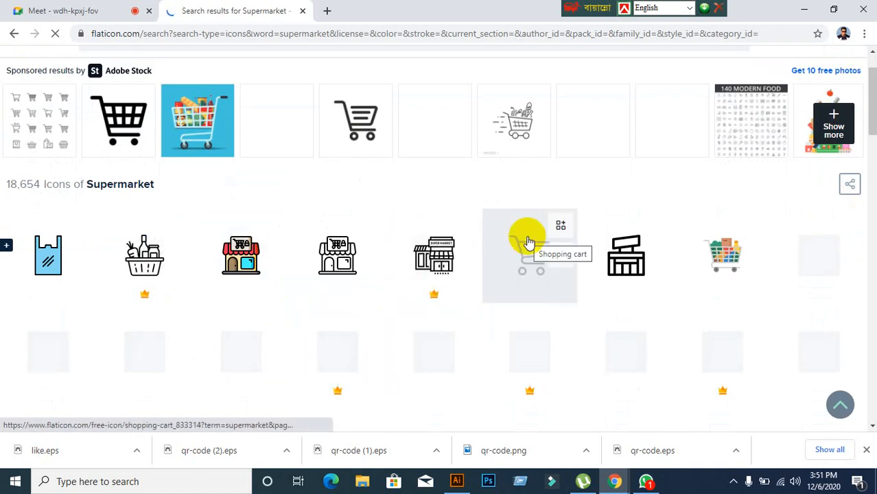
{"action": "scroll", "coordinate": [434, 276], "scroll_direction": "down", "scroll_amount": 1}
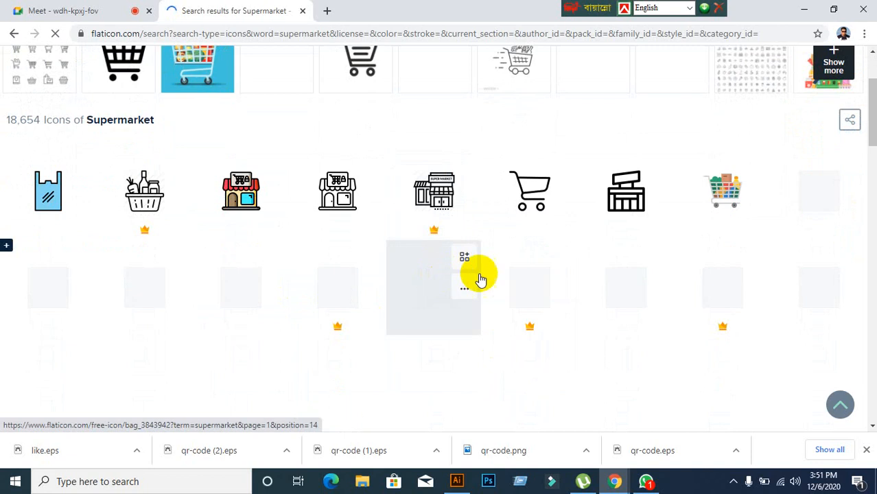
{"action": "scroll", "coordinate": [450, 280], "scroll_direction": "up", "scroll_amount": 1}
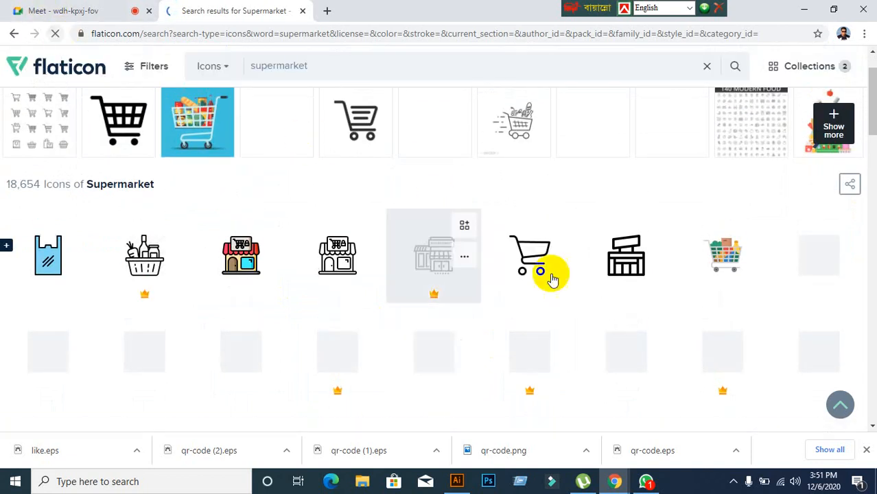
{"action": "left_click", "coordinate": [527, 295]}
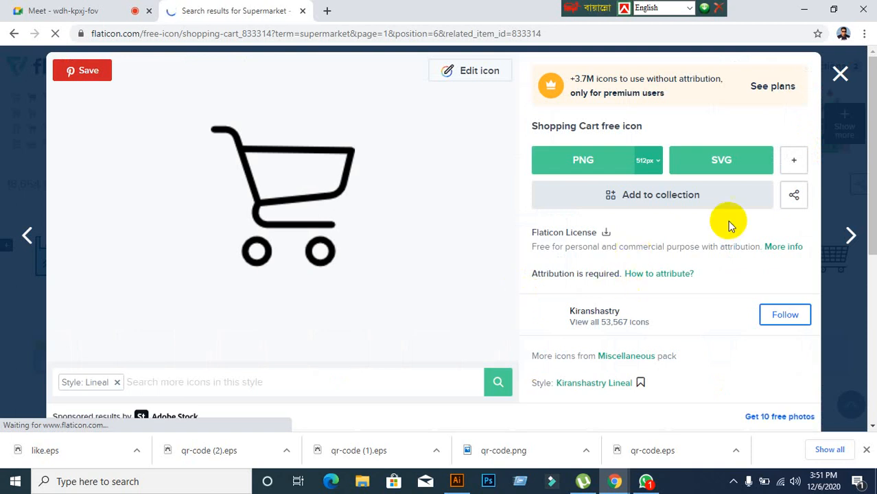
Step: Download the Shopping Cart icon in EPS format as shopping-cart.eps
{"action": "left_click", "coordinate": [794, 165]}
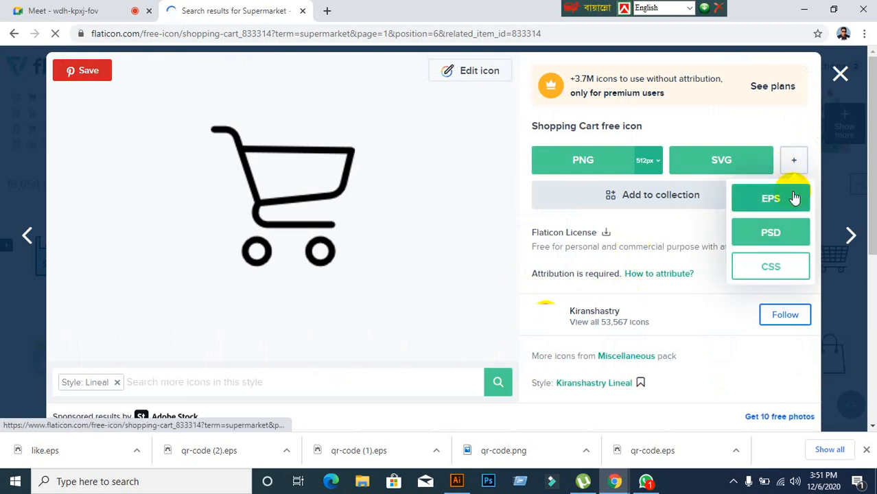
{"action": "left_click", "coordinate": [792, 198]}
{"action": "left_click", "coordinate": [577, 227]}
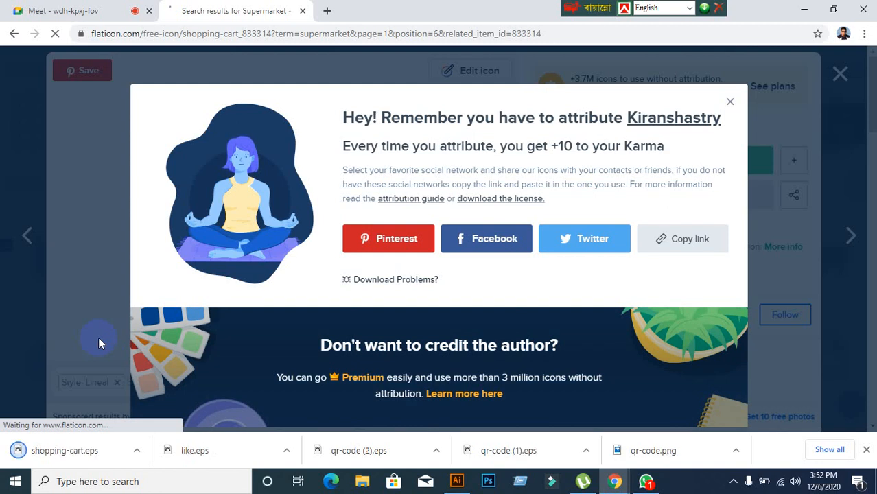
{"action": "left_click", "coordinate": [60, 452]}
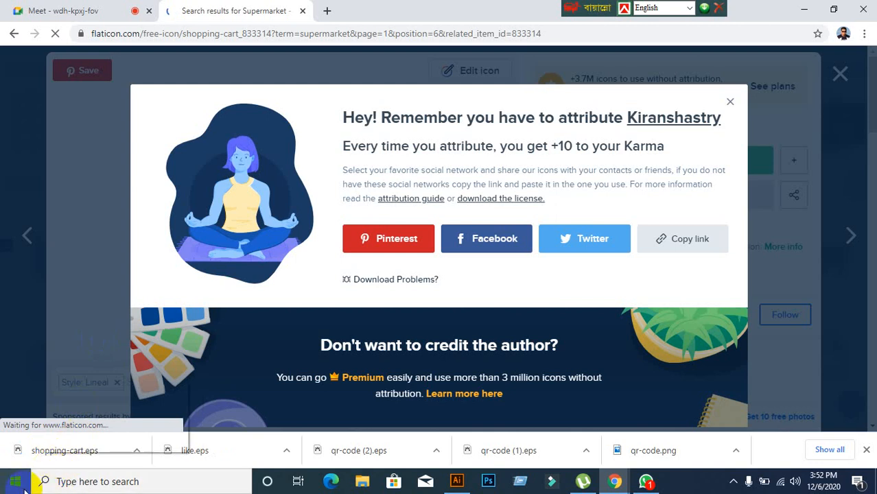
{"action": "left_click", "coordinate": [95, 482]}
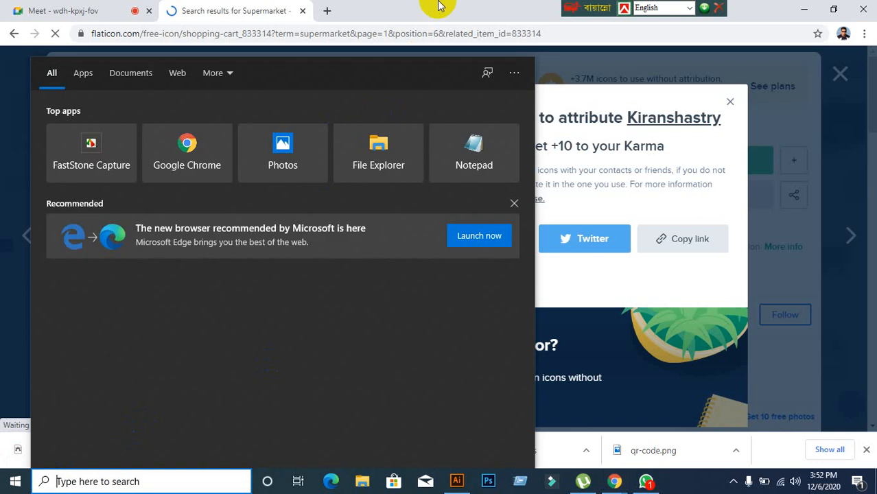
{"action": "left_click", "coordinate": [42, 477]}
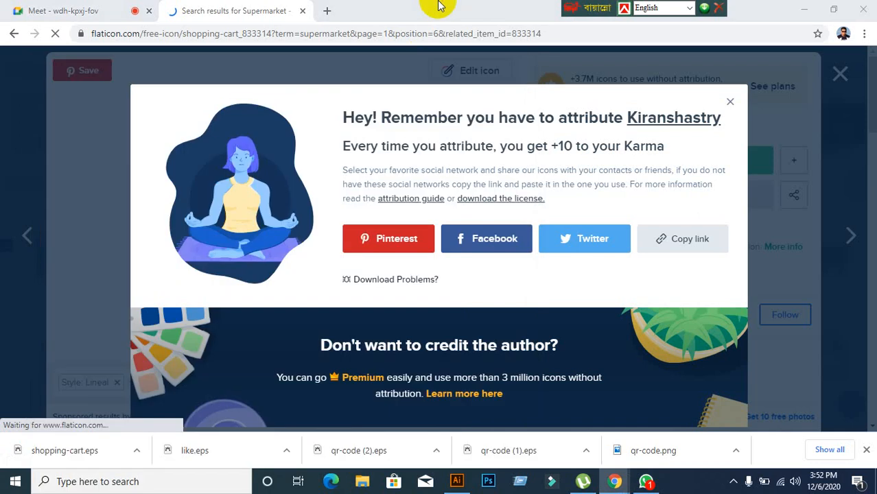
{"action": "right_click", "coordinate": [53, 455]}
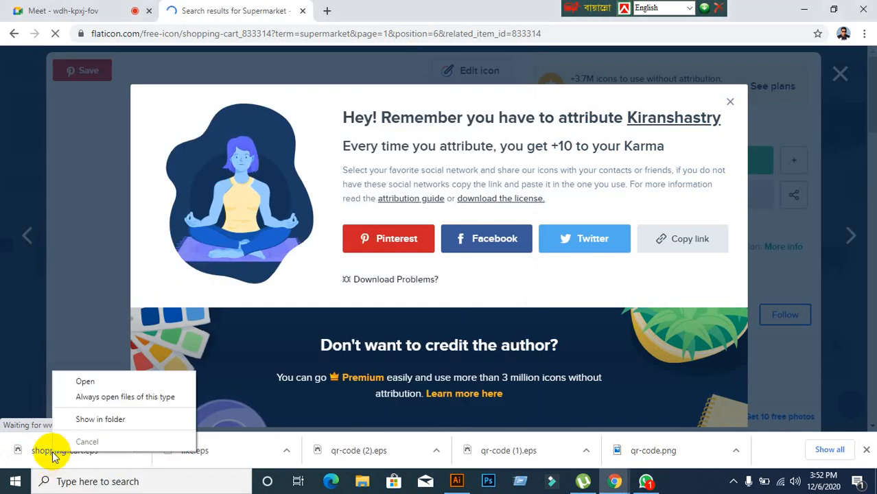
Step: Cut shopping-cart.eps from the Downloads folder and minimize all windows to reach the desktop
{"action": "left_click", "coordinate": [91, 421]}
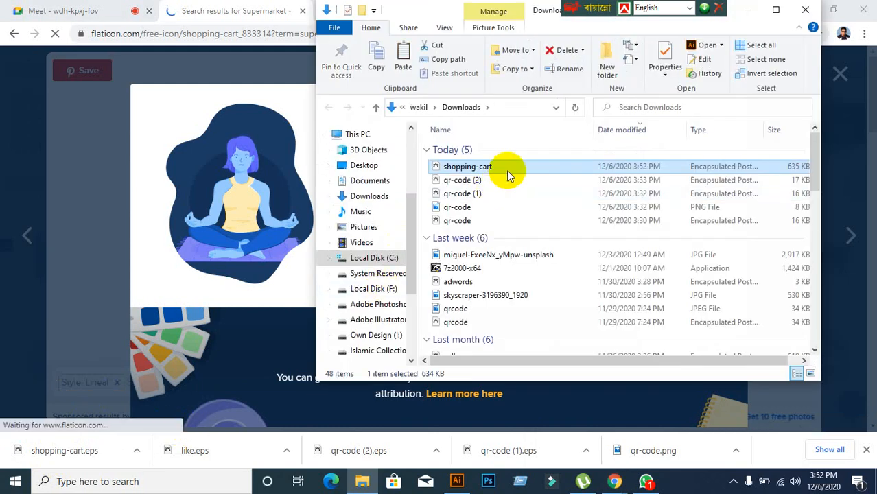
{"action": "right_click", "coordinate": [506, 170]}
{"action": "left_click", "coordinate": [535, 336]}
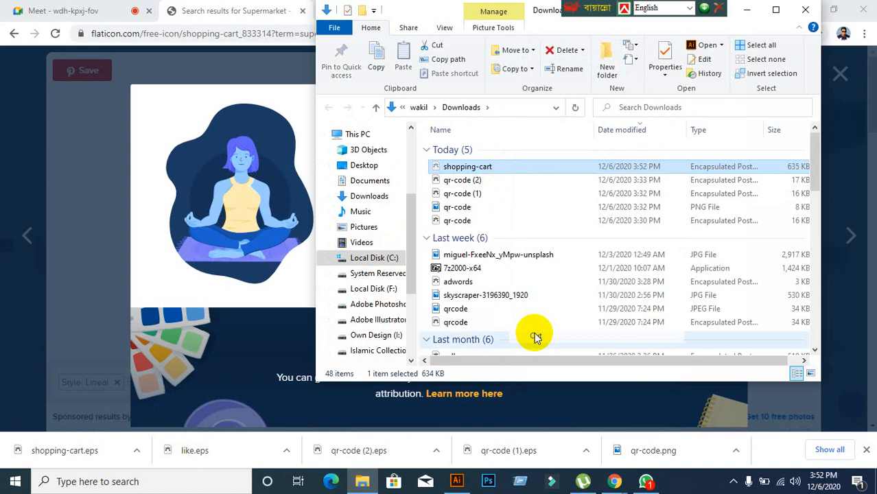
{"action": "left_click", "coordinate": [805, 10]}
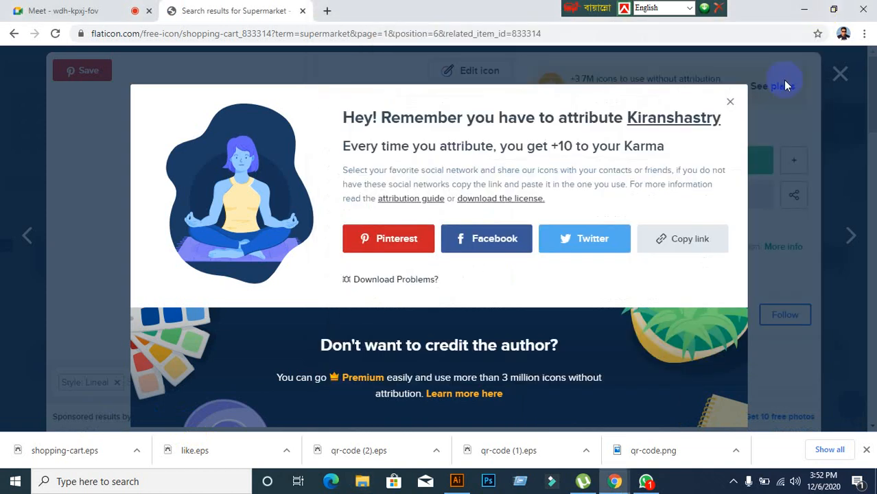
{"action": "left_click", "coordinate": [805, 10]}
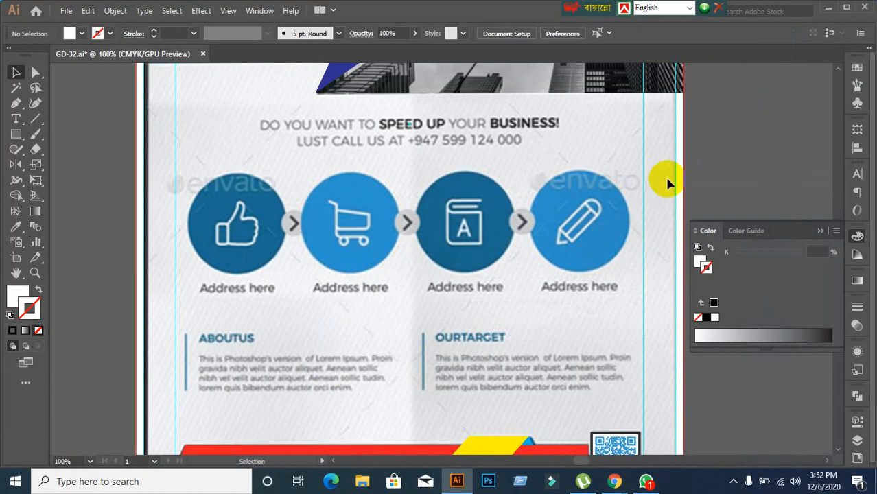
{"action": "left_click", "coordinate": [829, 10]}
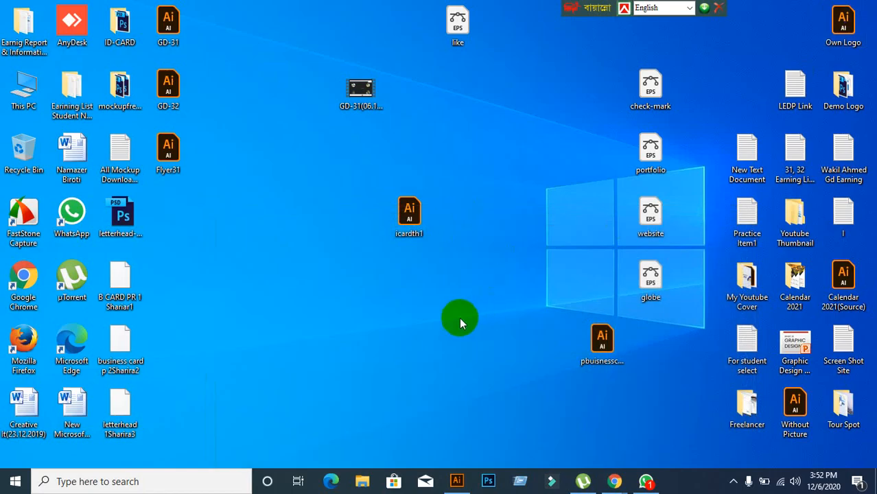
Step: Paste shopping-cart.eps onto the desktop beside the like icon
{"action": "right_click", "coordinate": [465, 110]}
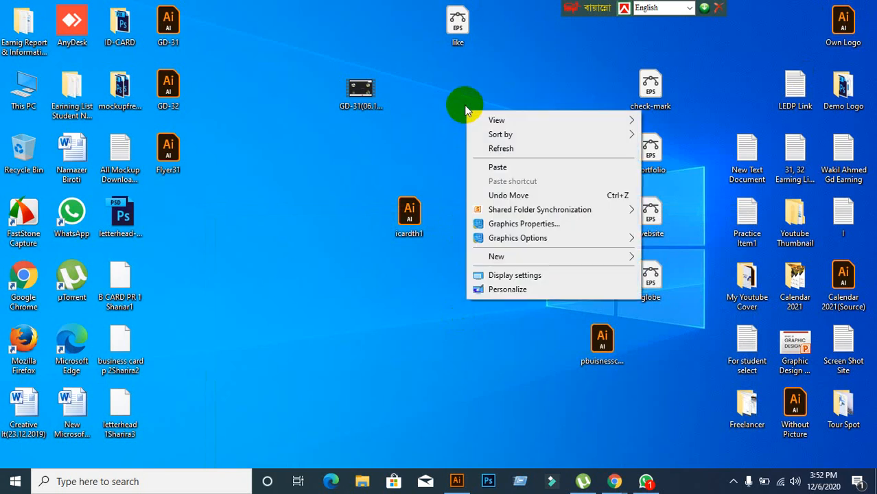
{"action": "left_click", "coordinate": [525, 168]}
{"action": "left_click", "coordinate": [529, 233]}
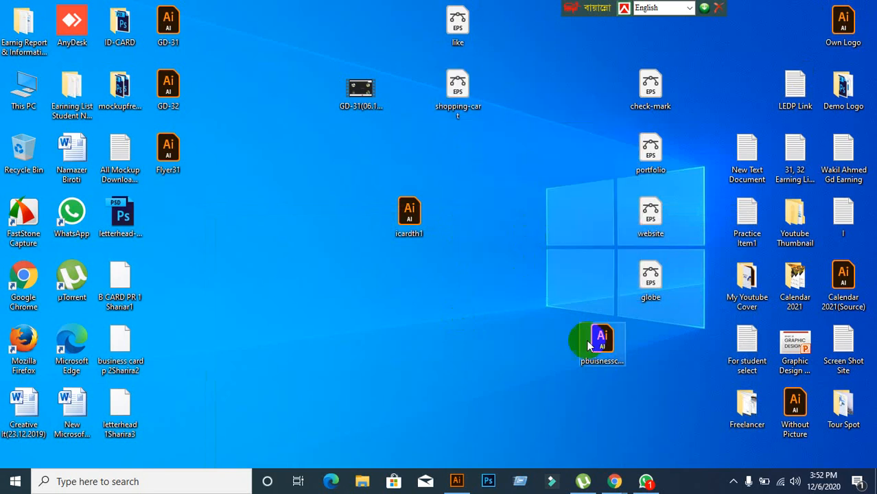
Step: Return Chrome to the supermarket search results, then switch to the Illustrator flyer
{"action": "mouse_move", "coordinate": [610, 480]}
{"action": "left_click", "coordinate": [566, 465]}
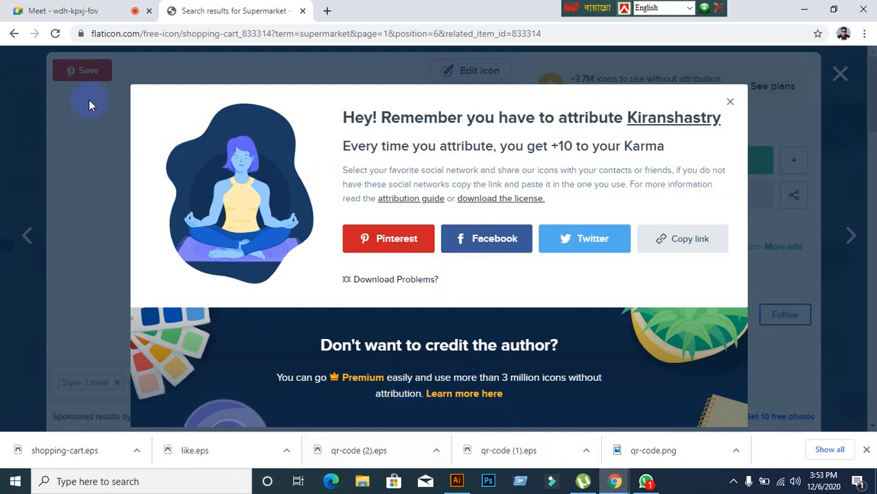
{"action": "left_click", "coordinate": [14, 33]}
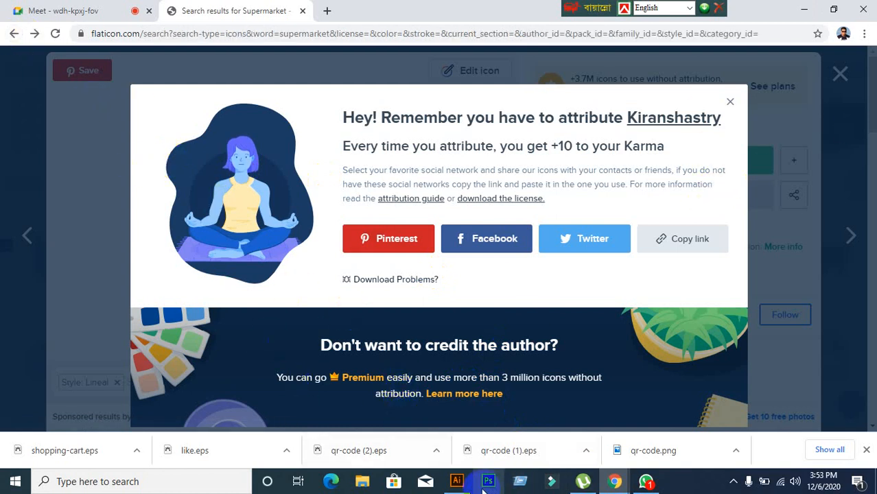
{"action": "left_click", "coordinate": [403, 412]}
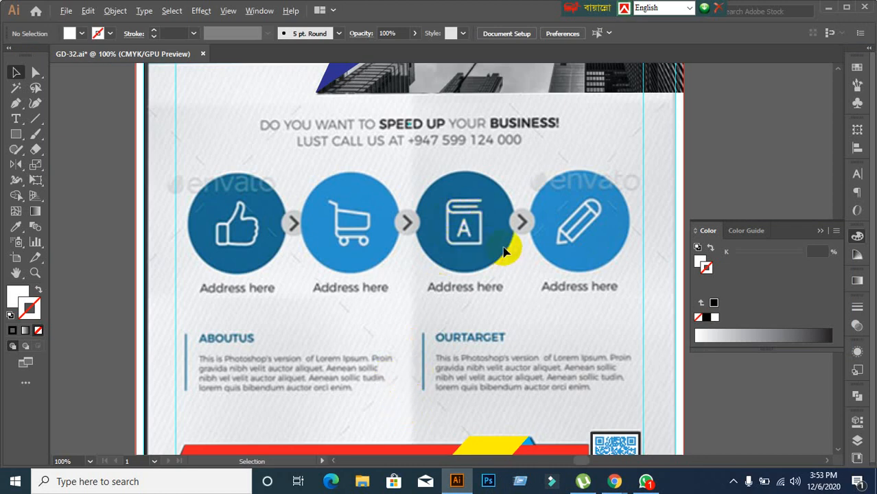
Step: Zoom in on the flyer's book icon circle and back out, then return to Flaticon
{"action": "scroll", "coordinate": [474, 233], "scroll_direction": "up", "scroll_amount": 1}
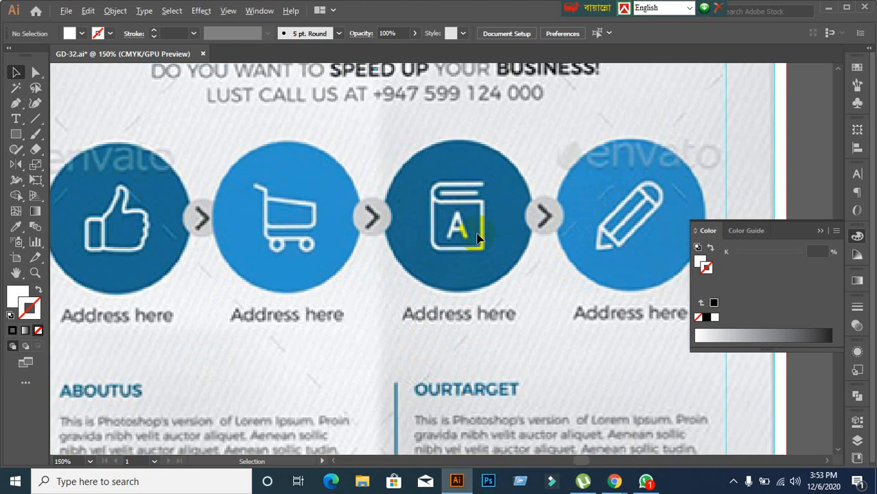
{"action": "scroll", "coordinate": [475, 229], "scroll_direction": "down", "scroll_amount": 1}
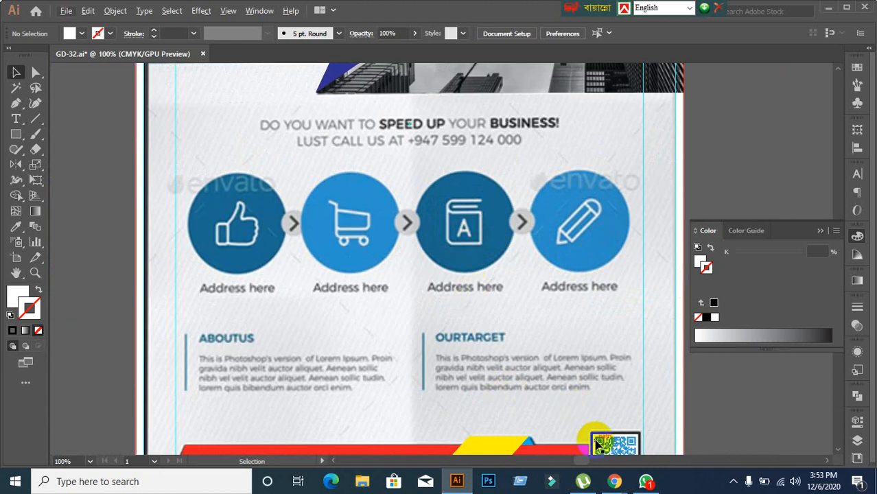
{"action": "mouse_move", "coordinate": [615, 482]}
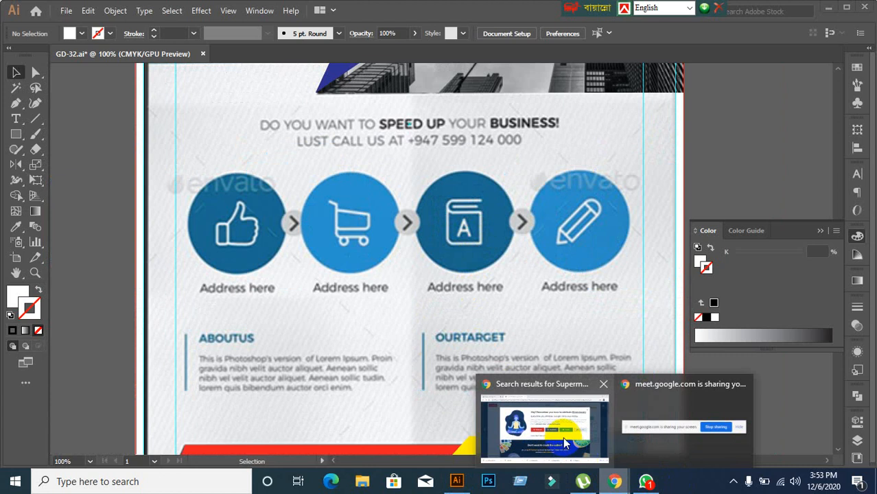
{"action": "left_click", "coordinate": [563, 441]}
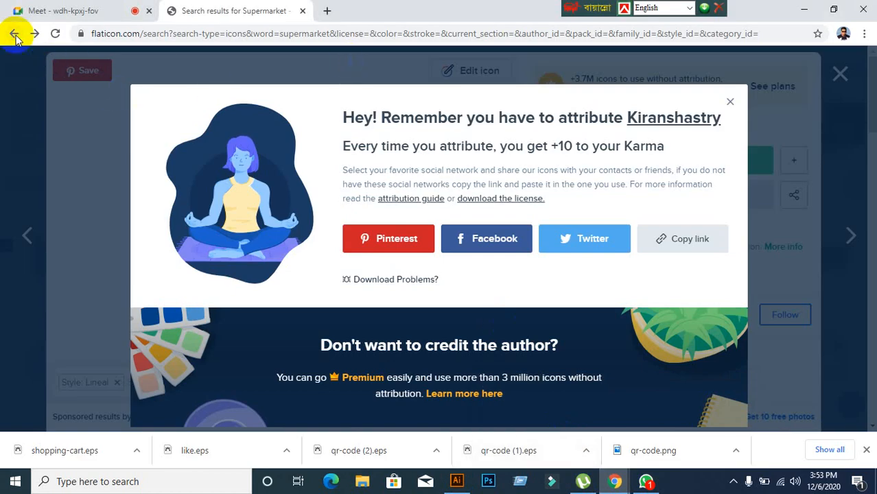
Step: Search Flaticon for 'book' and scroll through the book icon results
{"action": "left_click", "coordinate": [14, 33]}
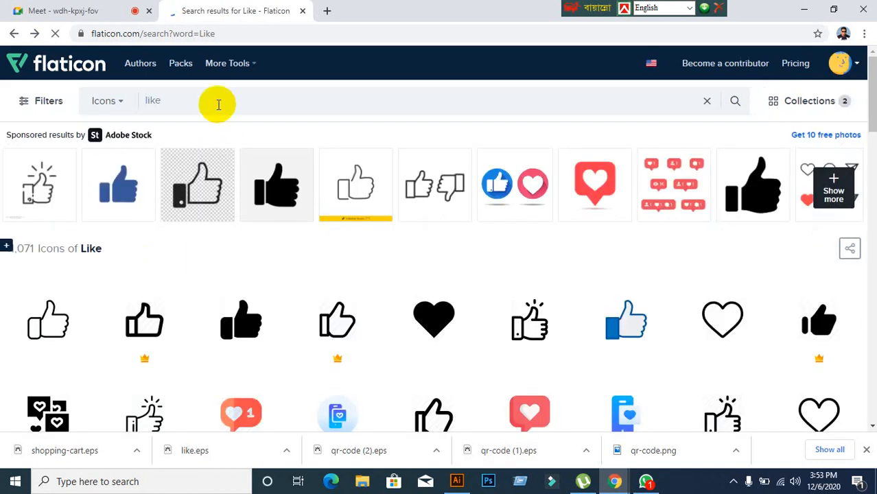
{"action": "key", "text": "BackSpace"}
{"action": "key", "text": "BackSpace"}
{"action": "type", "text": "book"}
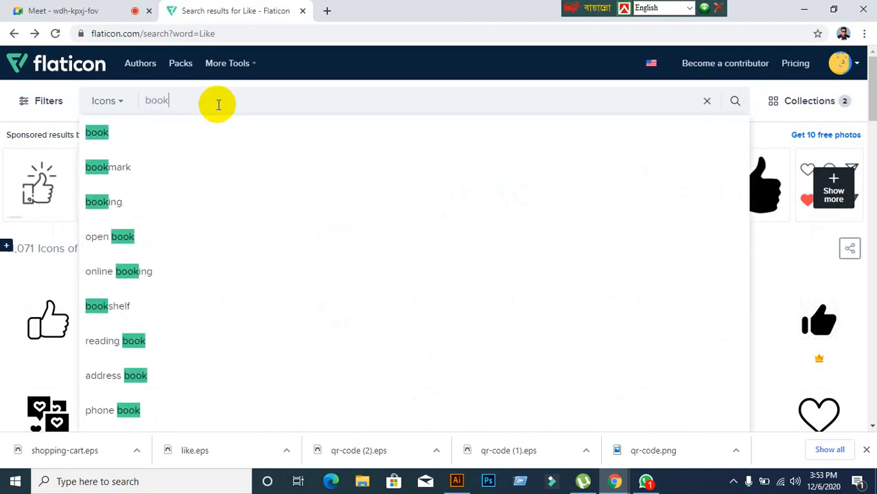
{"action": "left_click", "coordinate": [97, 132]}
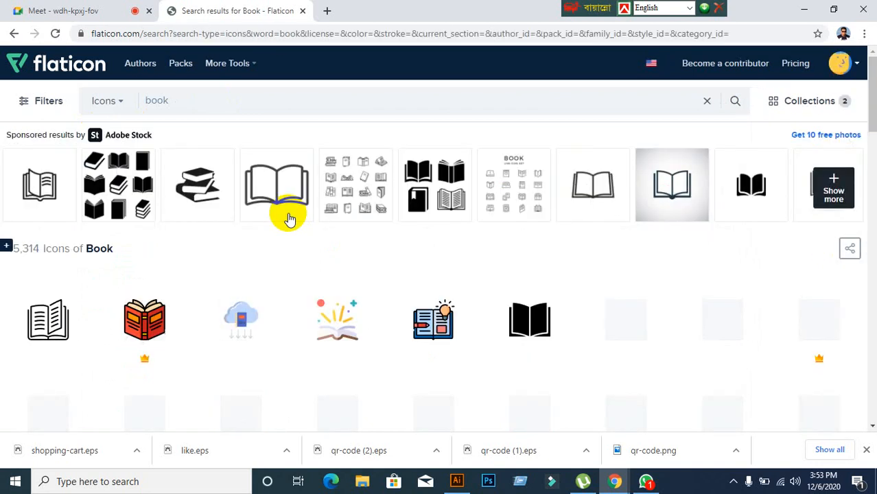
{"action": "scroll", "coordinate": [295, 248], "scroll_direction": "down", "scroll_amount": 2}
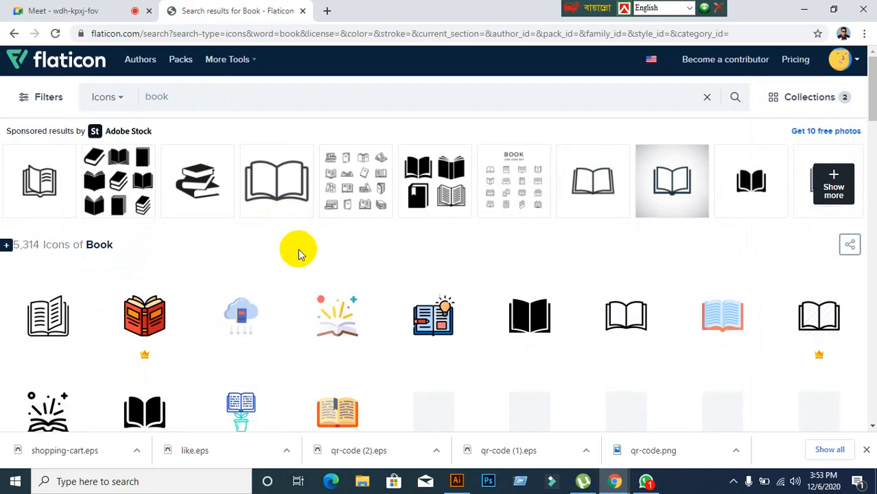
{"action": "scroll", "coordinate": [297, 251], "scroll_direction": "down", "scroll_amount": 3}
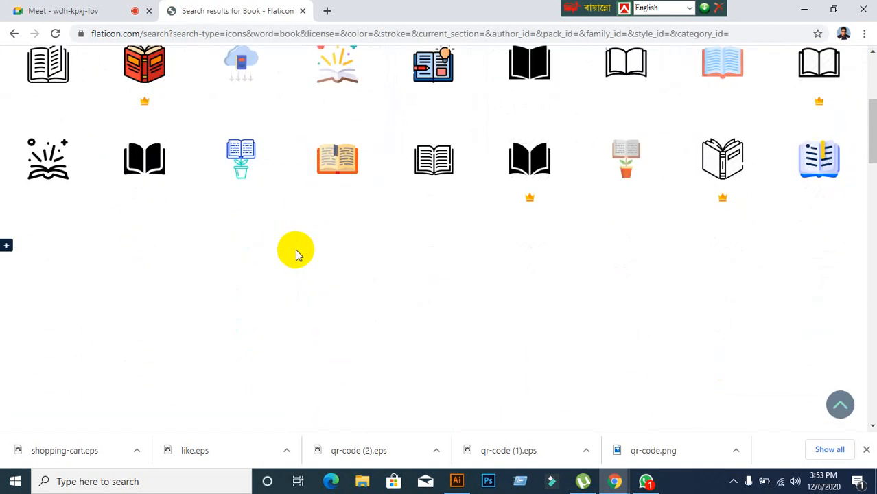
{"action": "scroll", "coordinate": [297, 255], "scroll_direction": "down", "scroll_amount": 4}
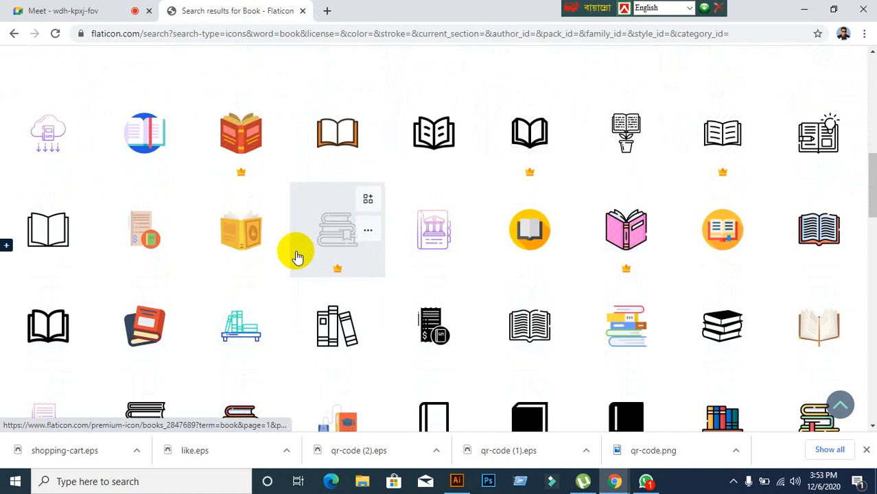
{"action": "scroll", "coordinate": [296, 255], "scroll_direction": "down", "scroll_amount": 3}
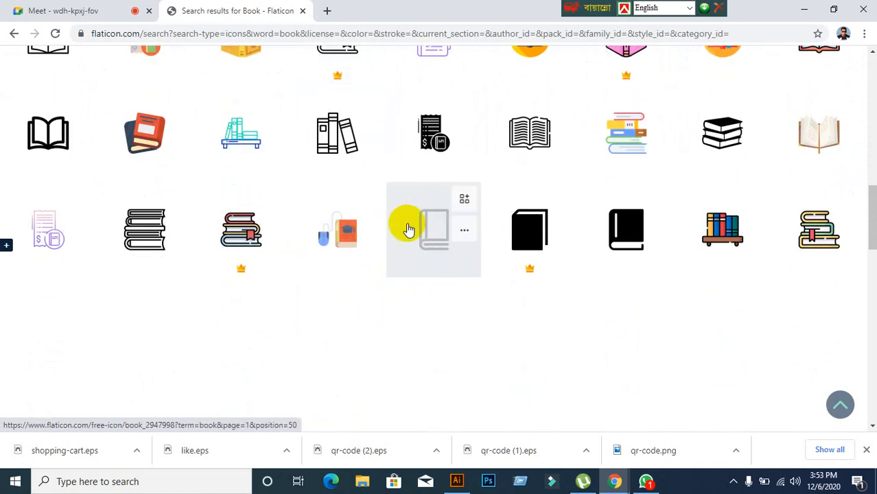
Step: Compare the book results against the flyer's icon style, locating the outlined lineal book icon
{"action": "left_click", "coordinate": [456, 481]}
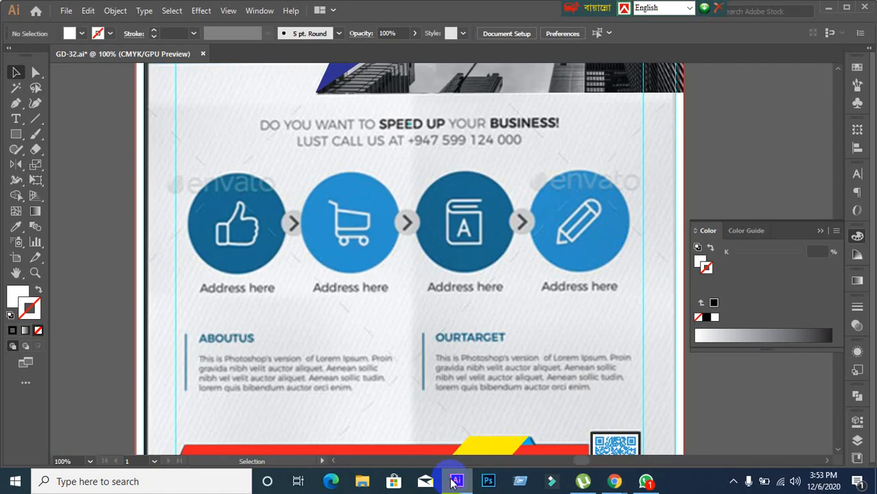
{"action": "left_click", "coordinate": [452, 482]}
{"action": "left_click", "coordinate": [452, 482]}
{"action": "left_click", "coordinate": [452, 482]}
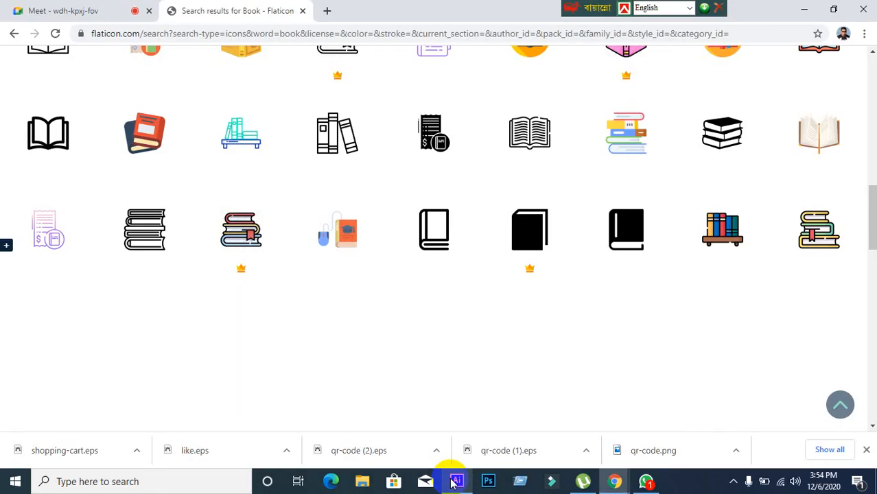
{"action": "left_click", "coordinate": [452, 482]}
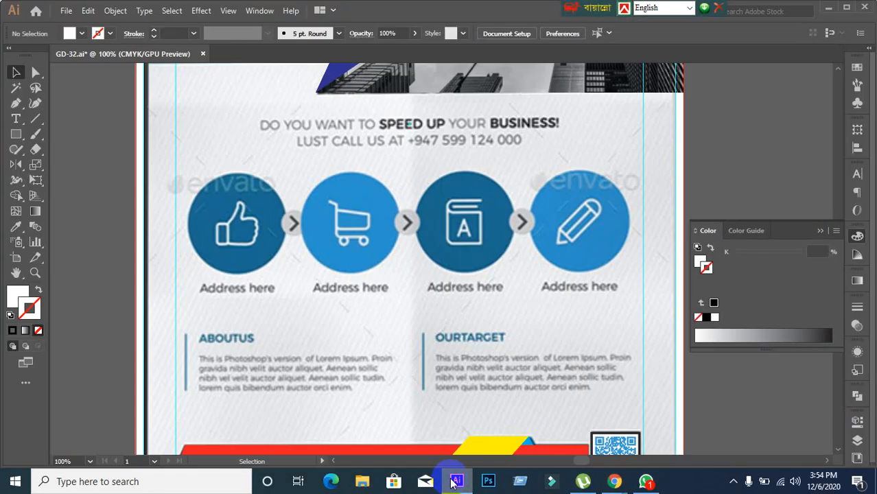
{"action": "left_click", "coordinate": [452, 482]}
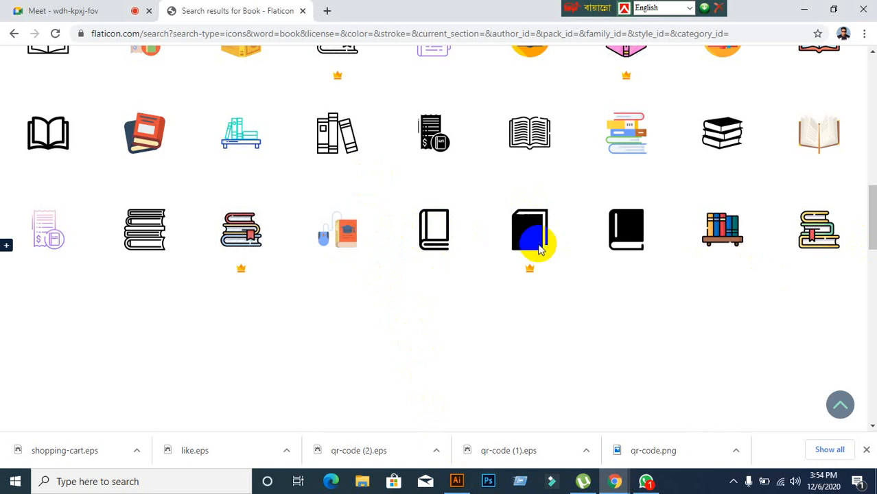
{"action": "scroll", "coordinate": [346, 198], "scroll_direction": "down", "scroll_amount": 1}
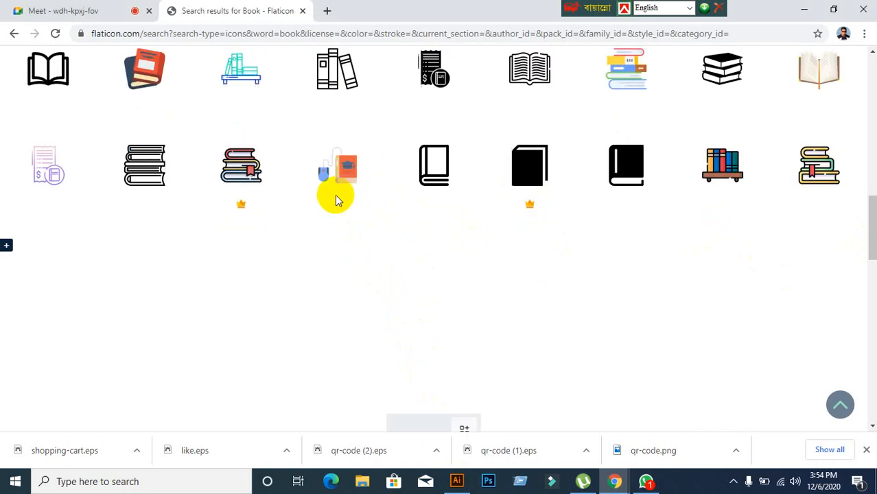
{"action": "scroll", "coordinate": [348, 202], "scroll_direction": "up", "scroll_amount": 1}
{"action": "scroll", "coordinate": [374, 221], "scroll_direction": "up", "scroll_amount": 3}
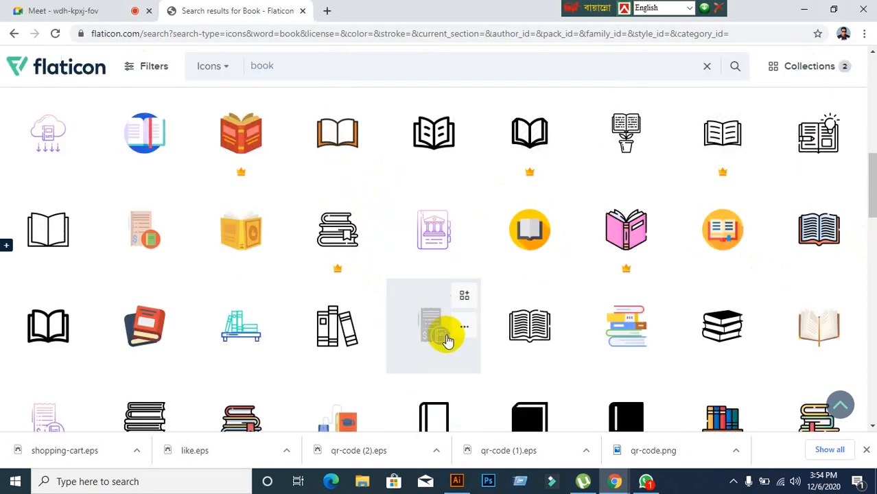
{"action": "scroll", "coordinate": [453, 353], "scroll_direction": "up", "scroll_amount": 3}
{"action": "scroll", "coordinate": [453, 355], "scroll_direction": "down", "scroll_amount": 2}
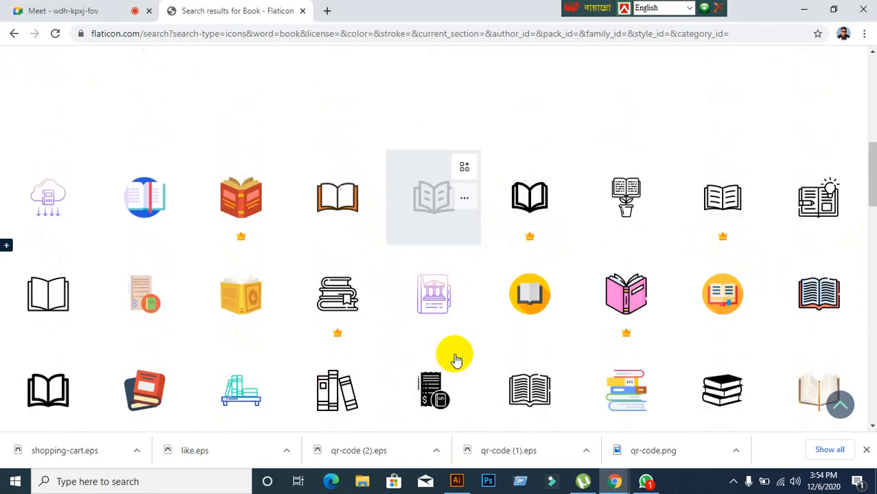
{"action": "scroll", "coordinate": [453, 364], "scroll_direction": "down", "scroll_amount": 2}
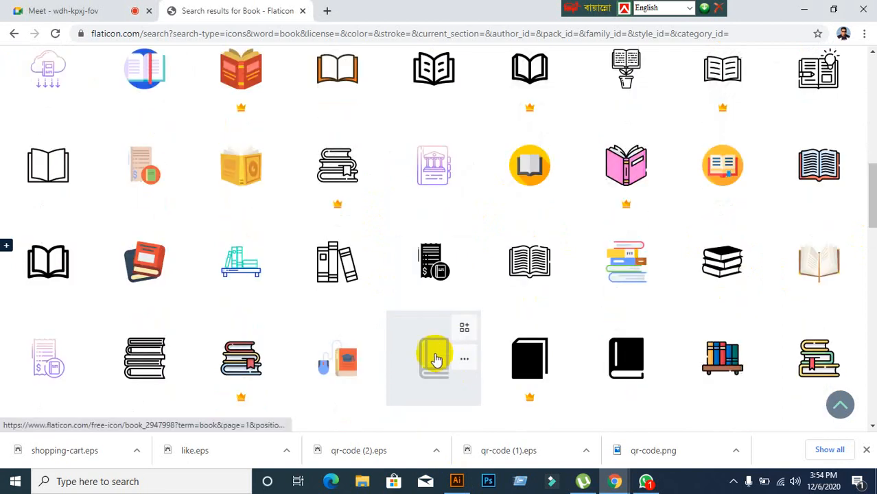
Step: Download the outlined lineal Book icon as book.eps and show it in Downloads
{"action": "left_click", "coordinate": [435, 358]}
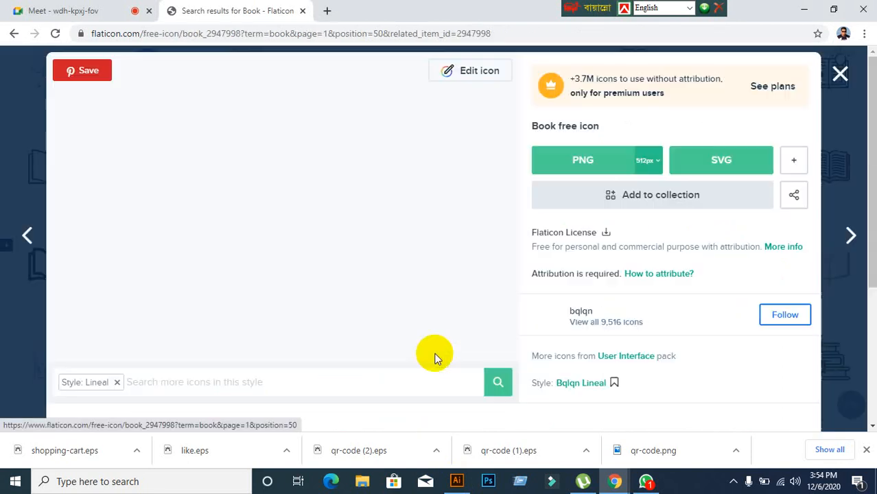
{"action": "left_click", "coordinate": [794, 162]}
{"action": "left_click", "coordinate": [803, 201]}
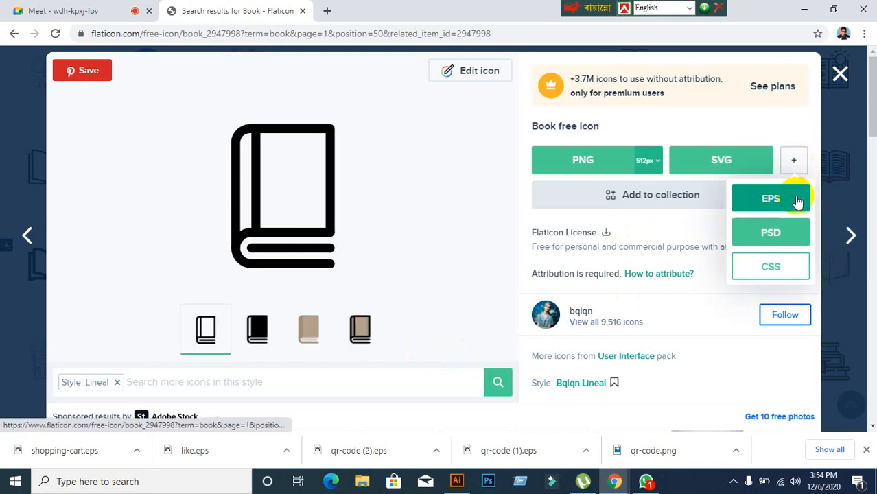
{"action": "left_click", "coordinate": [619, 209]}
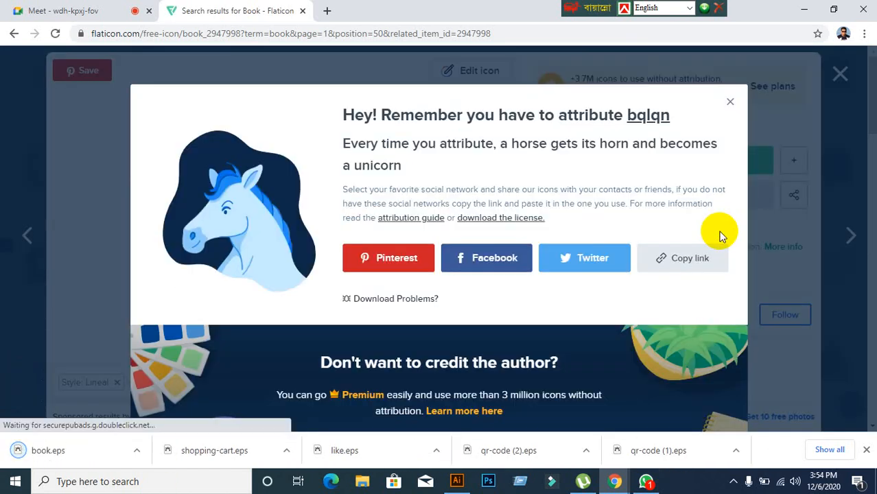
{"action": "right_click", "coordinate": [79, 458]}
{"action": "left_click", "coordinate": [114, 419]}
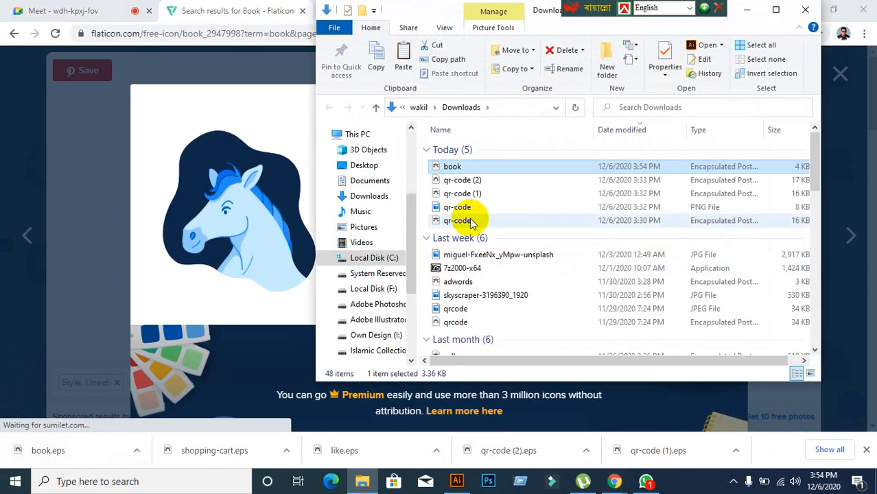
Step: Copy the book EPS file from Downloads, then close Explorer and minimize Chrome to show the desktop
{"action": "right_click", "coordinate": [473, 166]}
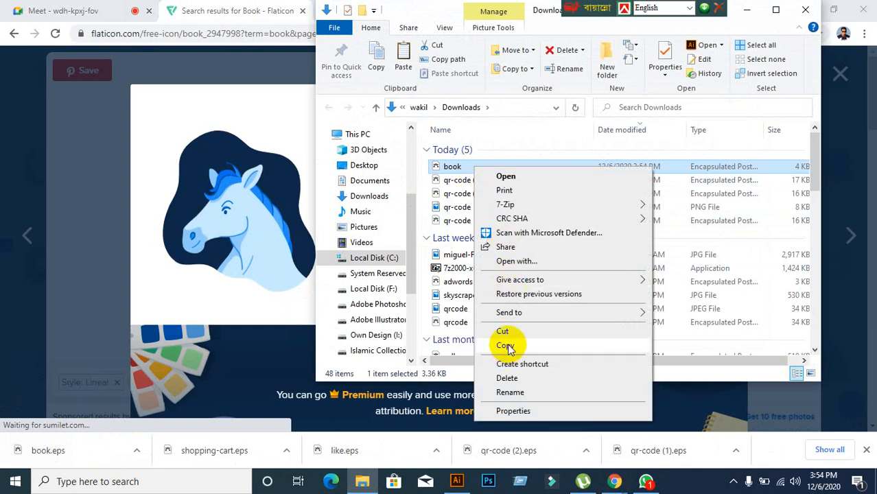
{"action": "left_click", "coordinate": [506, 346]}
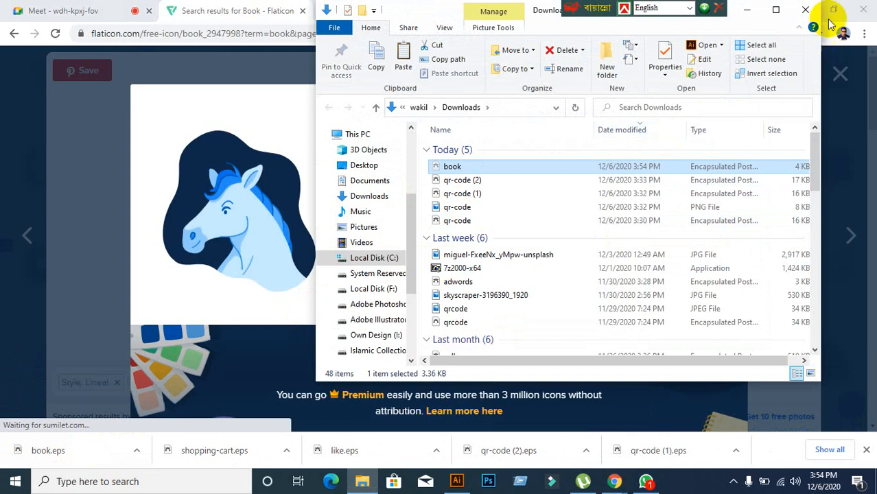
{"action": "left_click", "coordinate": [805, 10]}
{"action": "left_click", "coordinate": [805, 14]}
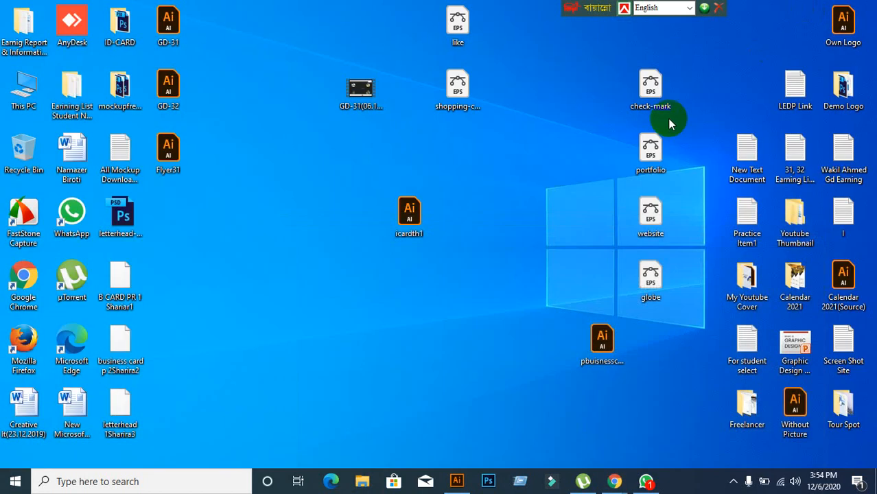
Step: Paste the book EPS onto the desktop and place it under the shopping-cart file
{"action": "right_click", "coordinate": [481, 141]}
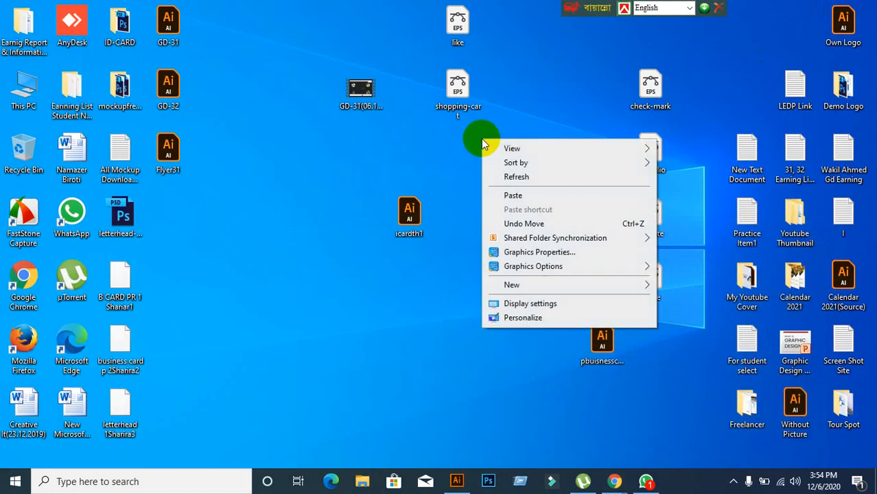
{"action": "left_click", "coordinate": [515, 195]}
{"action": "left_click_drag", "start_coordinate": [514, 88], "coordinate": [459, 154]}
Step: Restore Chrome and go back to Flaticon's book search results
{"action": "left_click", "coordinate": [615, 480]}
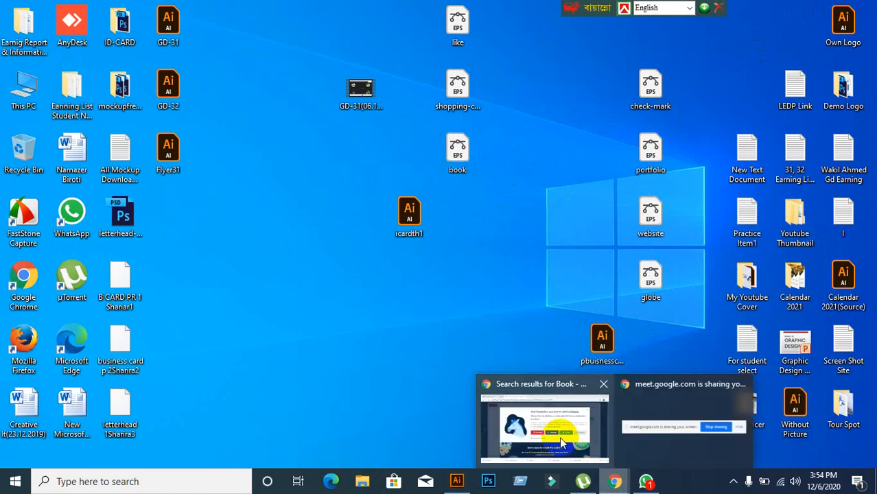
{"action": "left_click", "coordinate": [559, 437]}
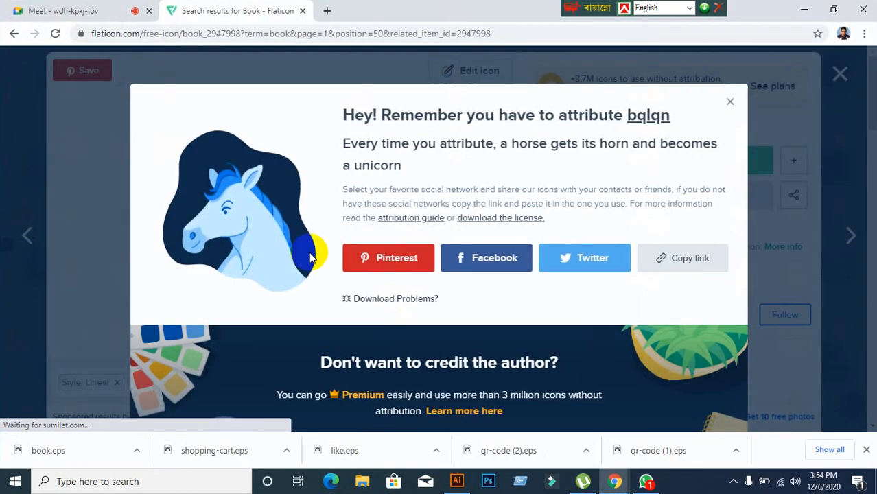
{"action": "left_click", "coordinate": [13, 33]}
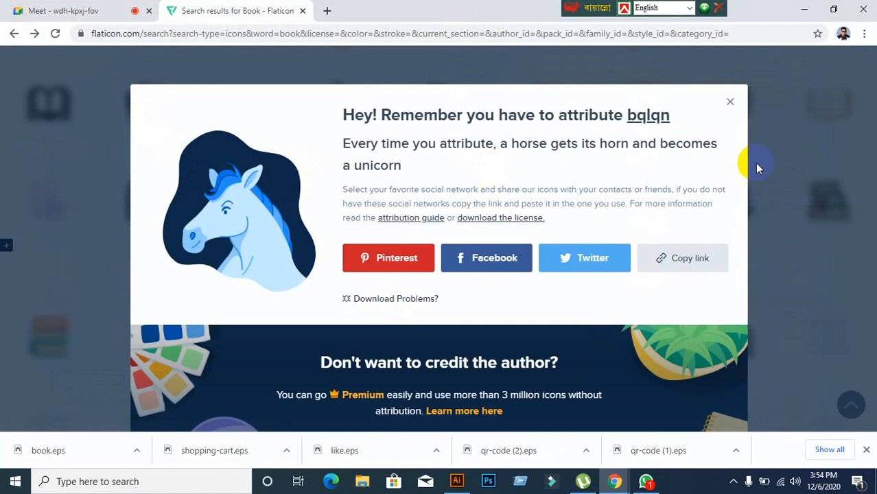
Step: Dismiss the Flaticon attribution popup and glance at the flyer in Illustrator
{"action": "left_click", "coordinate": [730, 102]}
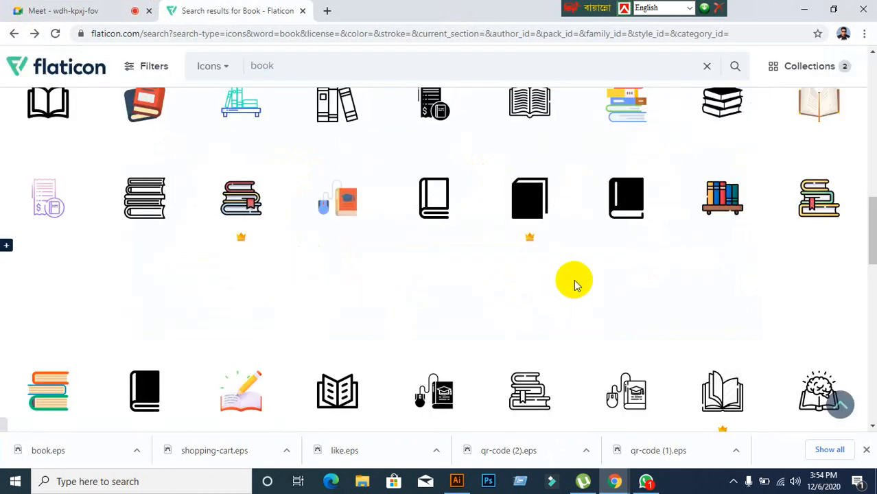
{"action": "scroll", "coordinate": [575, 284], "scroll_direction": "up", "scroll_amount": 1}
{"action": "left_click", "coordinate": [456, 481]}
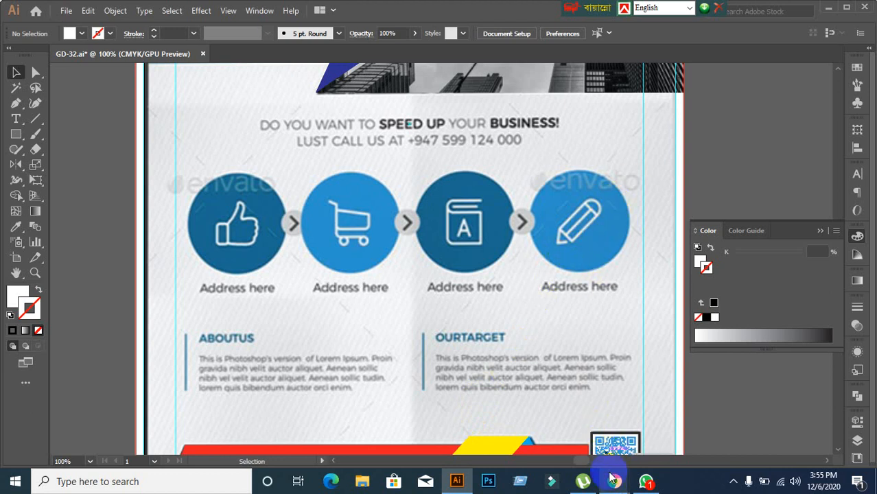
{"action": "left_click", "coordinate": [570, 436]}
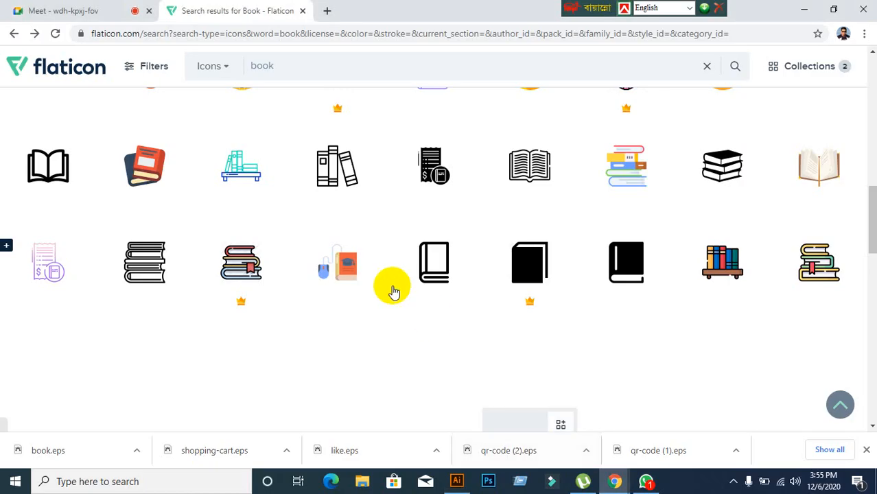
{"action": "scroll", "coordinate": [282, 61], "scroll_direction": "up", "scroll_amount": 1}
Step: Replace the book search term with 'pencil' and submit the Flaticon search
{"action": "left_click", "coordinate": [271, 67]}
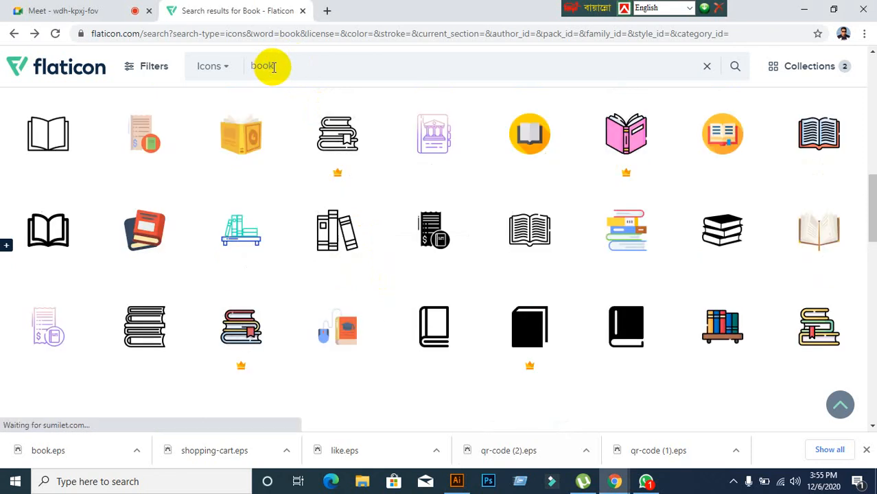
{"action": "key", "text": "BackSpace"}
{"action": "key", "text": "BackSpace"}
{"action": "key", "text": "BackSpace"}
{"action": "key", "text": "BackSpace"}
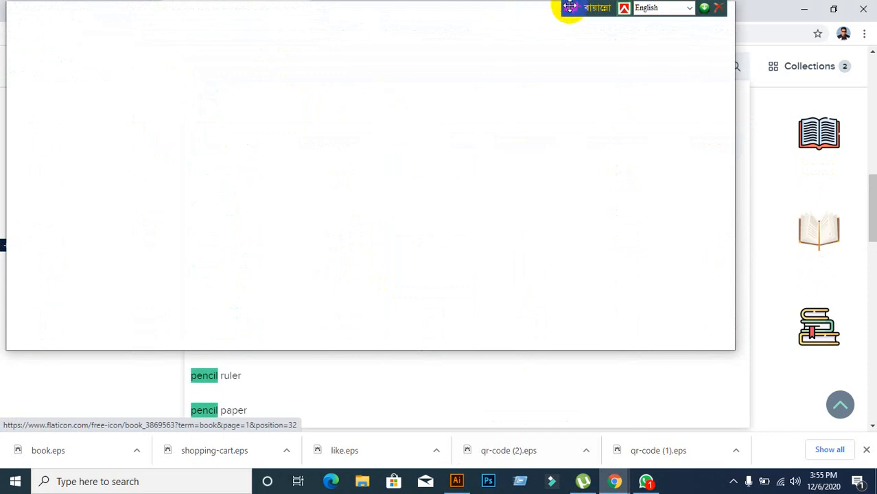
{"action": "left_click_drag", "start_coordinate": [569, 6], "coordinate": [819, 6]}
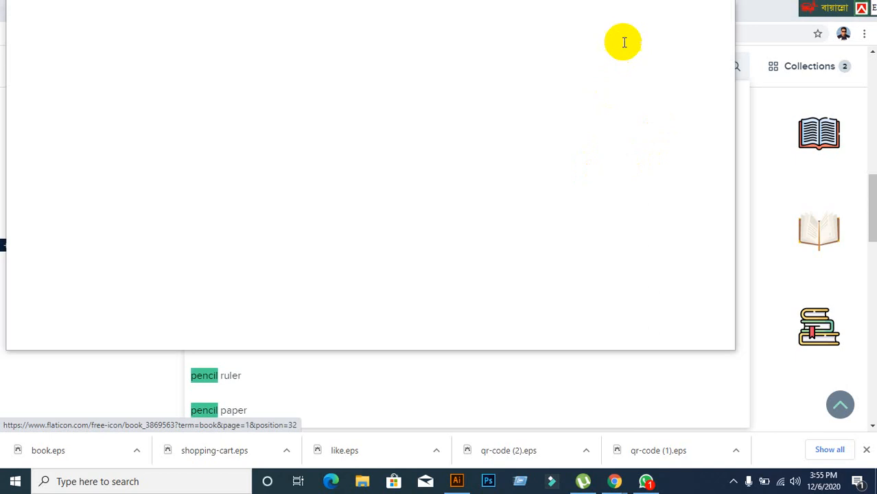
{"action": "left_click", "coordinate": [132, 388]}
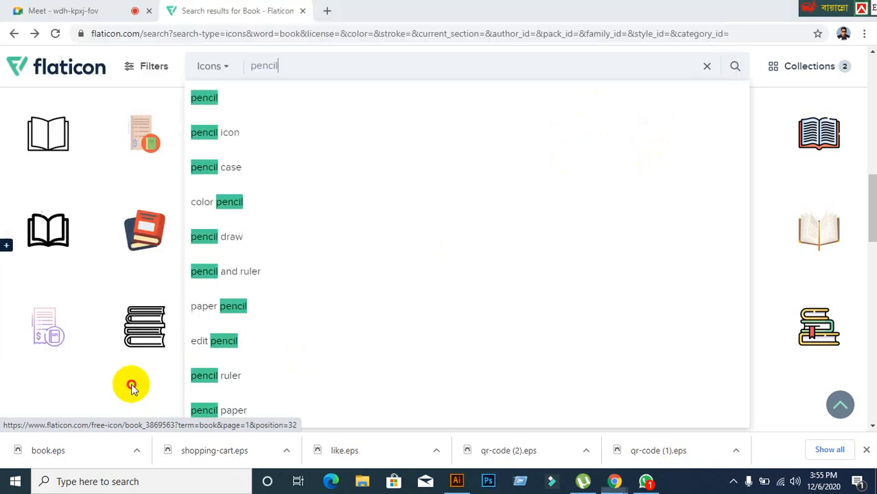
{"action": "left_click", "coordinate": [737, 70]}
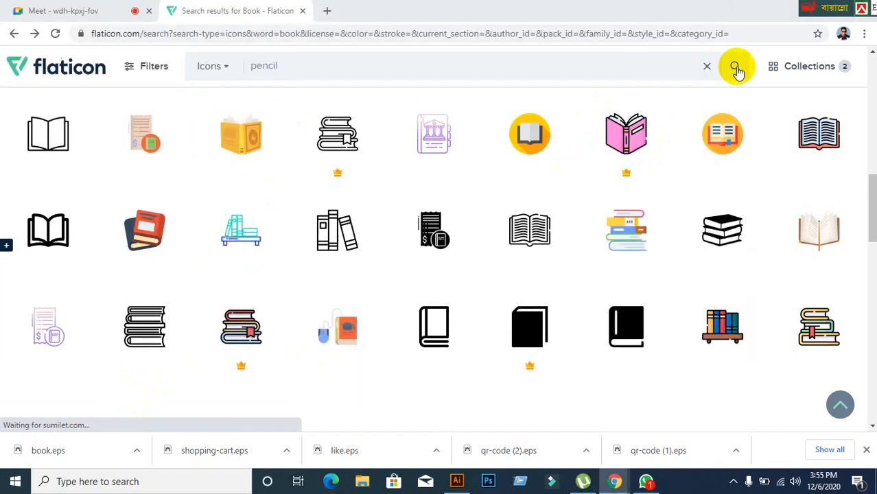
{"action": "left_click", "coordinate": [732, 68]}
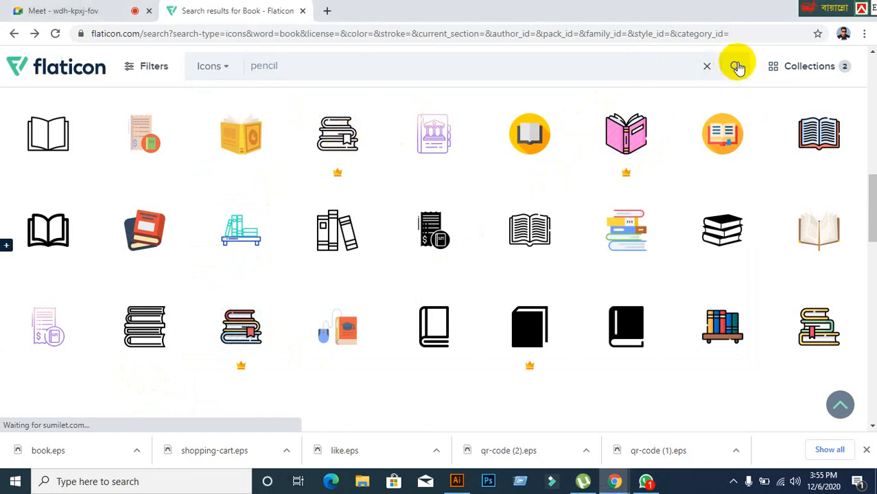
Step: Compare pencil results against the flyer's icons and open the first outlined free Pencil icon
{"action": "left_click", "coordinate": [734, 67]}
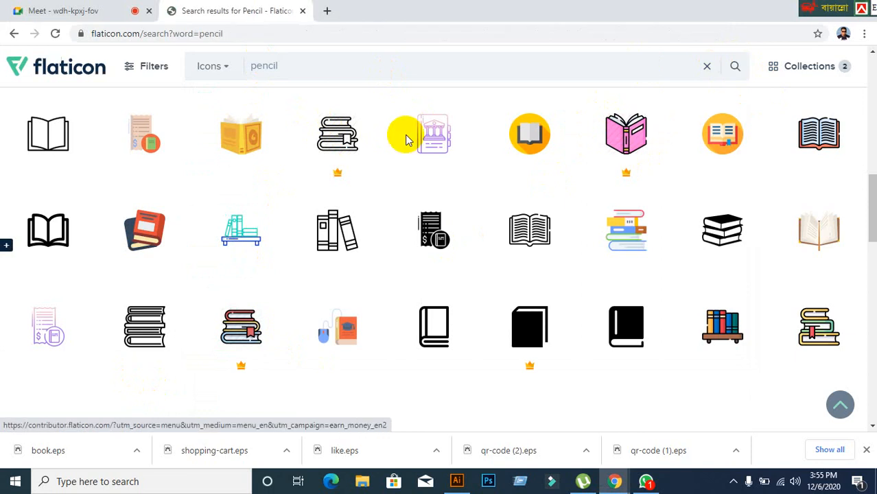
{"action": "mouse_move", "coordinate": [382, 186]}
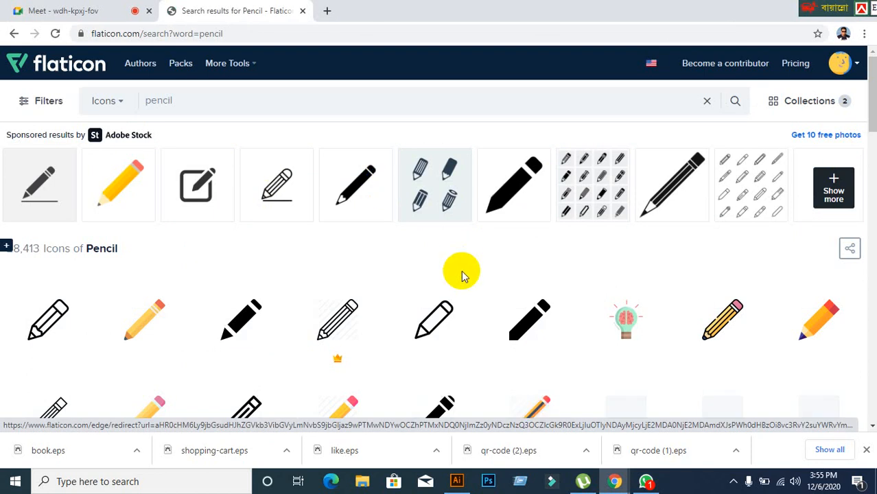
{"action": "left_click", "coordinate": [454, 482]}
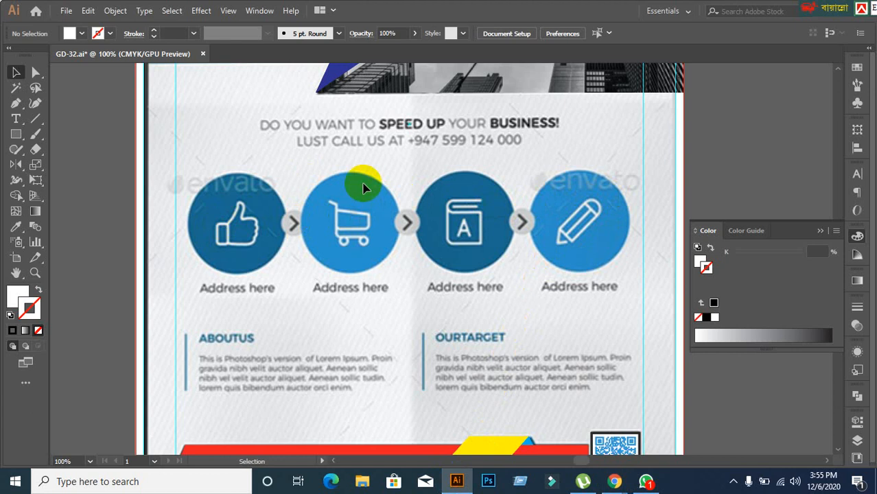
{"action": "left_click", "coordinate": [457, 487]}
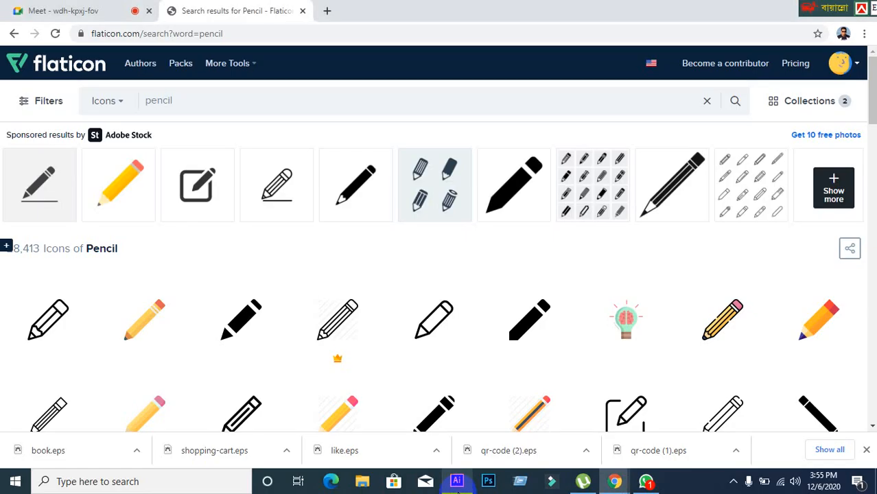
{"action": "scroll", "coordinate": [374, 352], "scroll_direction": "down", "scroll_amount": 2}
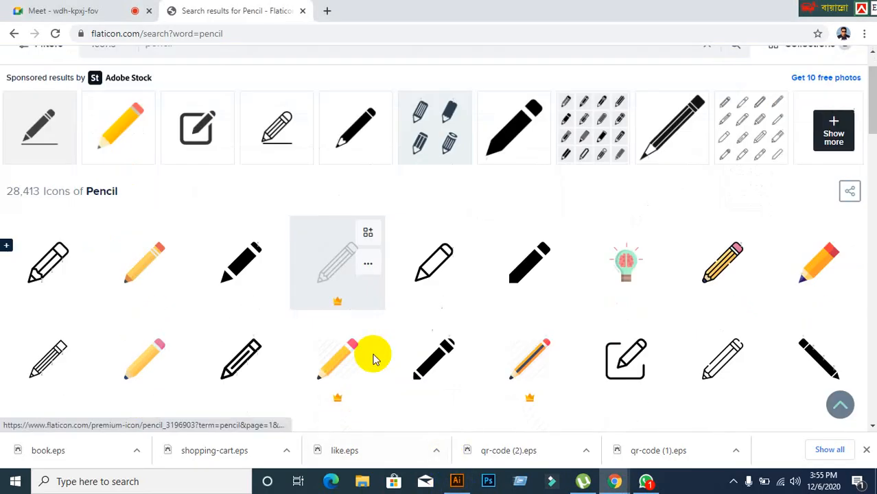
{"action": "left_click", "coordinate": [455, 481]}
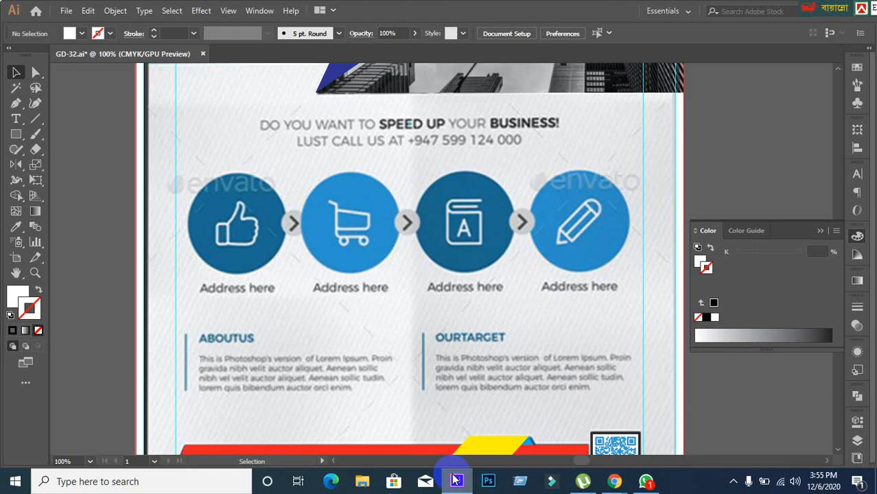
{"action": "left_click", "coordinate": [456, 480]}
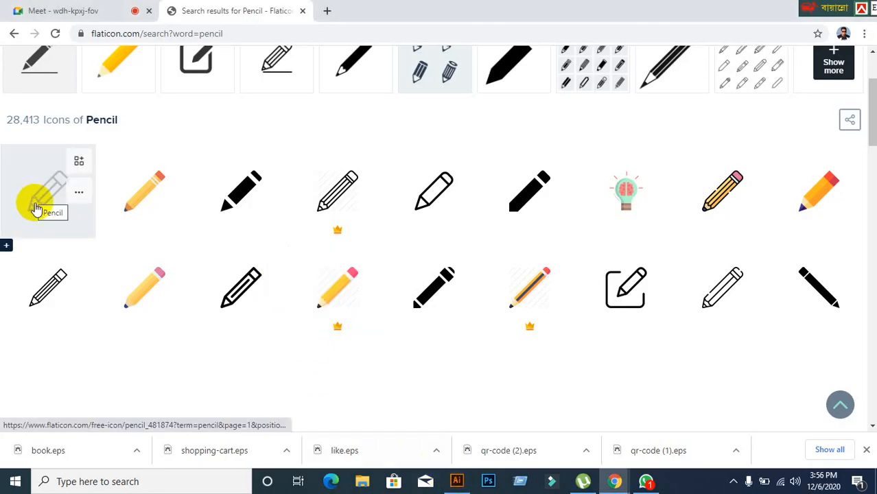
{"action": "left_click_drag", "start_coordinate": [38, 196], "coordinate": [138, 271]}
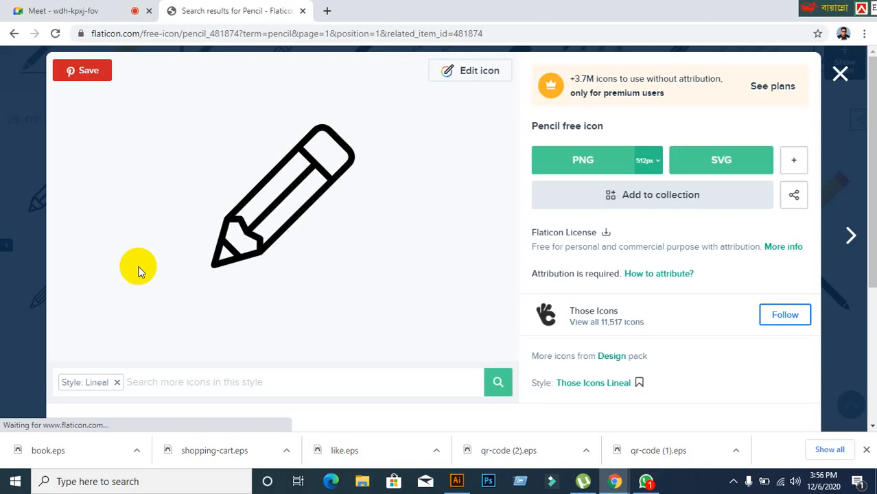
Step: Download the Pencil icon for free in EPS format as pencil.eps
{"action": "left_click", "coordinate": [796, 163]}
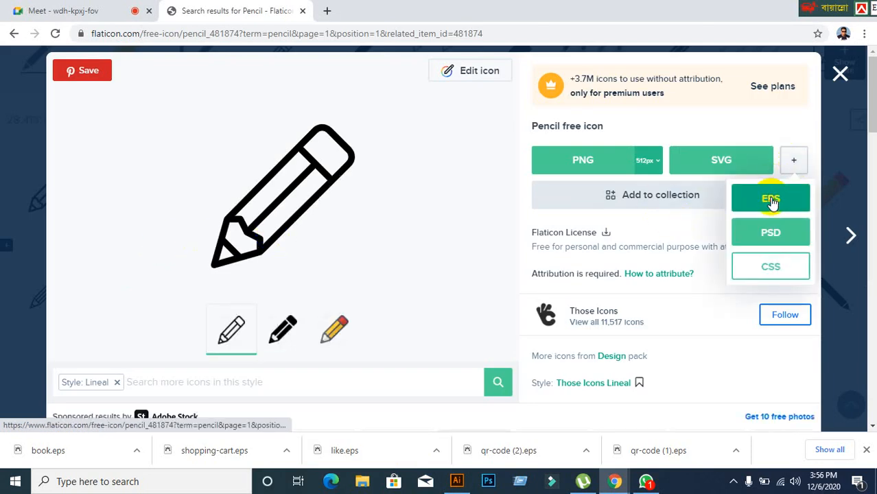
{"action": "left_click", "coordinate": [797, 206]}
{"action": "left_click", "coordinate": [544, 202]}
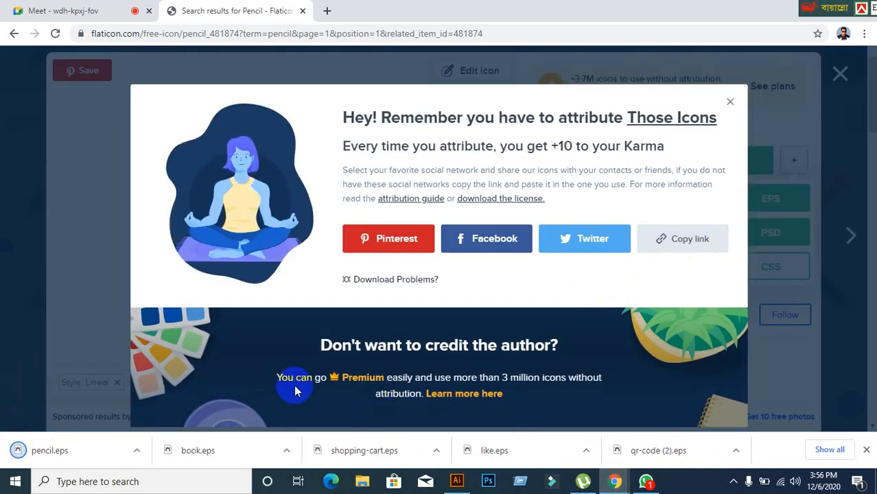
Step: Cut pencil.eps from the Downloads folder, close Explorer, and switch to the Google Meet tab
{"action": "right_click", "coordinate": [38, 449]}
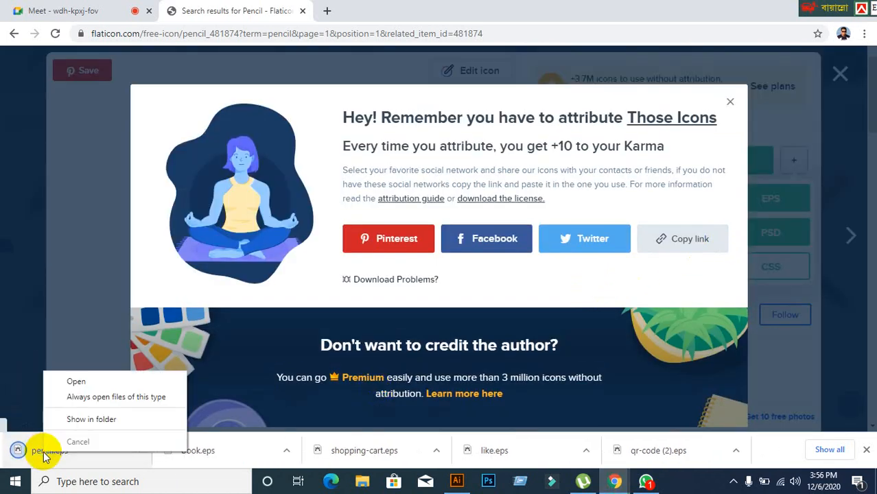
{"action": "left_click", "coordinate": [81, 417]}
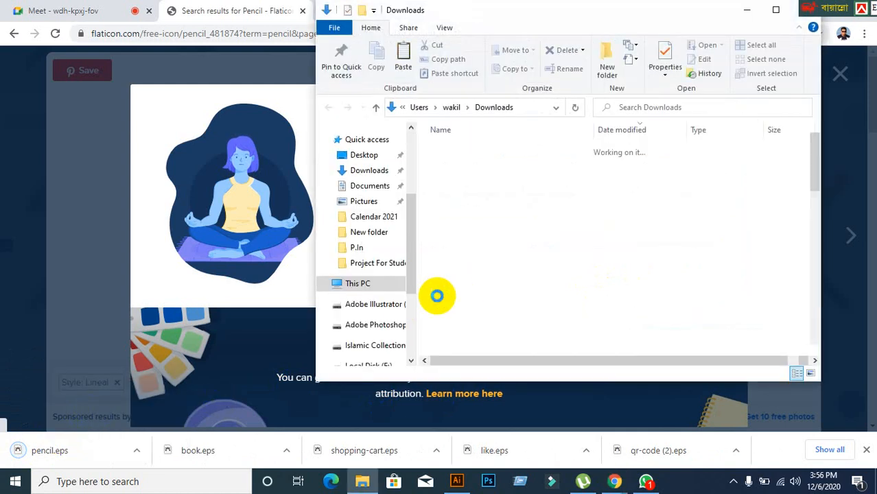
{"action": "right_click", "coordinate": [502, 165]}
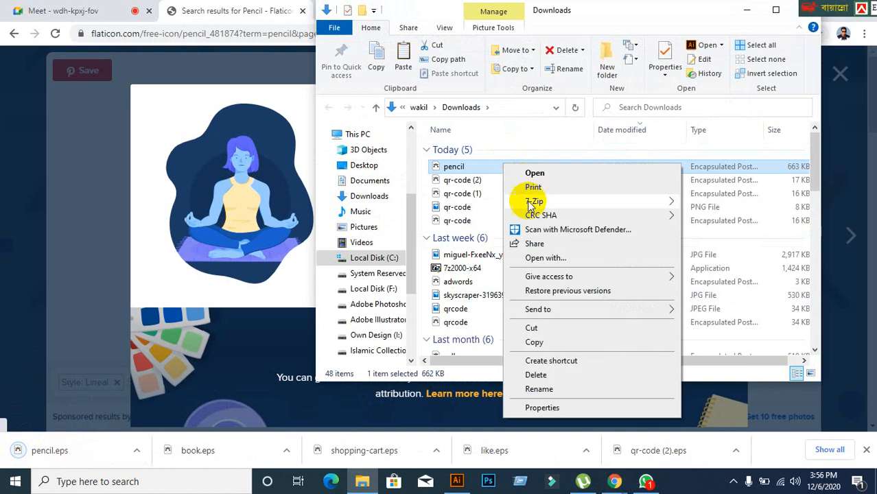
{"action": "left_click", "coordinate": [531, 329]}
{"action": "left_click_drag", "start_coordinate": [666, 17], "coordinate": [557, 57]}
{"action": "left_click", "coordinate": [696, 47]}
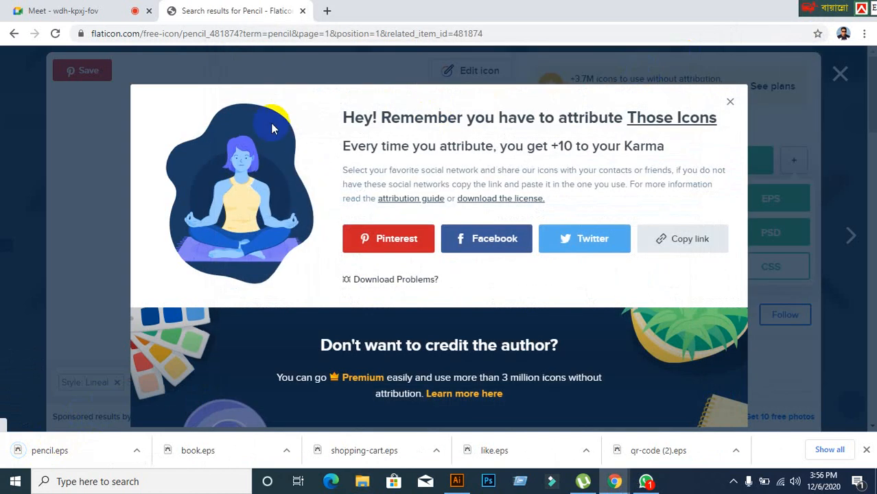
{"action": "left_click", "coordinate": [107, 12]}
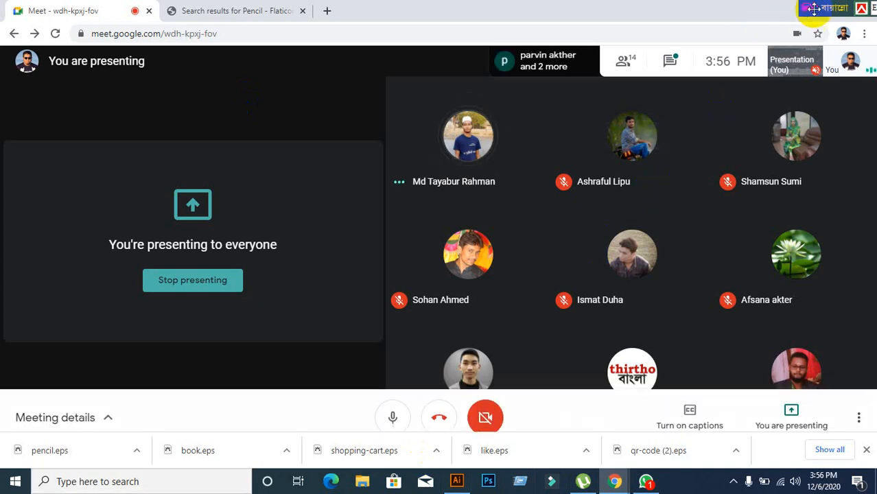
Step: Move the language bar aside and hide the browser windows to reach the desktop
{"action": "left_click_drag", "start_coordinate": [810, 8], "coordinate": [425, 6]}
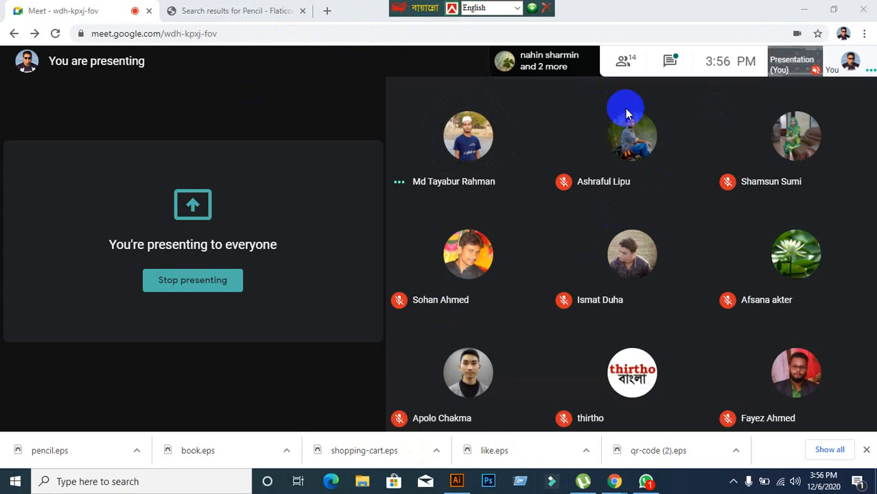
{"action": "left_click", "coordinate": [805, 11]}
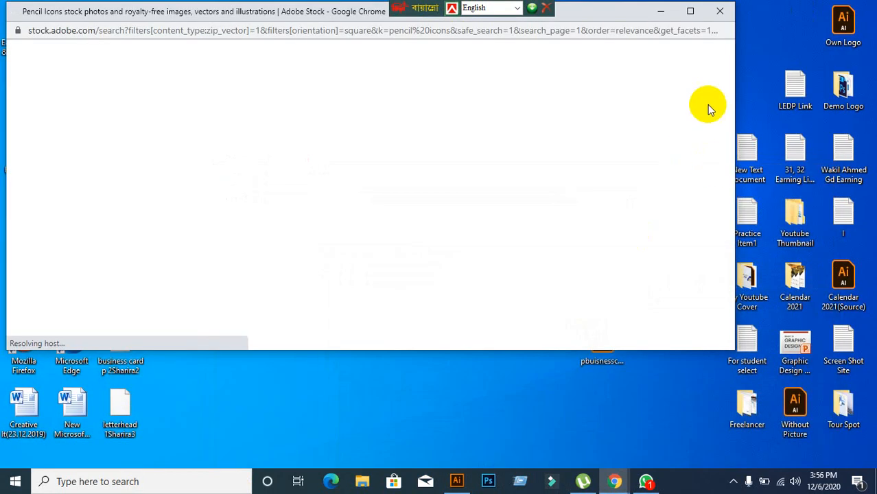
{"action": "left_click", "coordinate": [728, 13]}
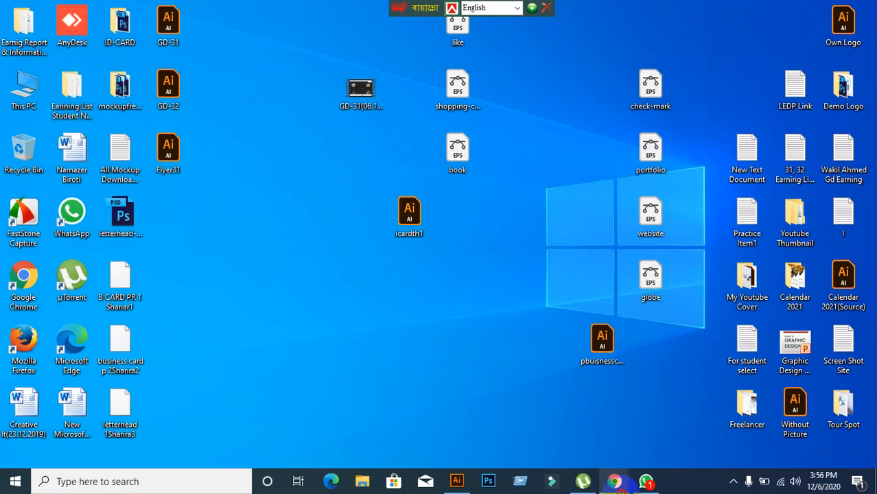
{"action": "mouse_move", "coordinate": [614, 481]}
{"action": "left_click", "coordinate": [613, 395]}
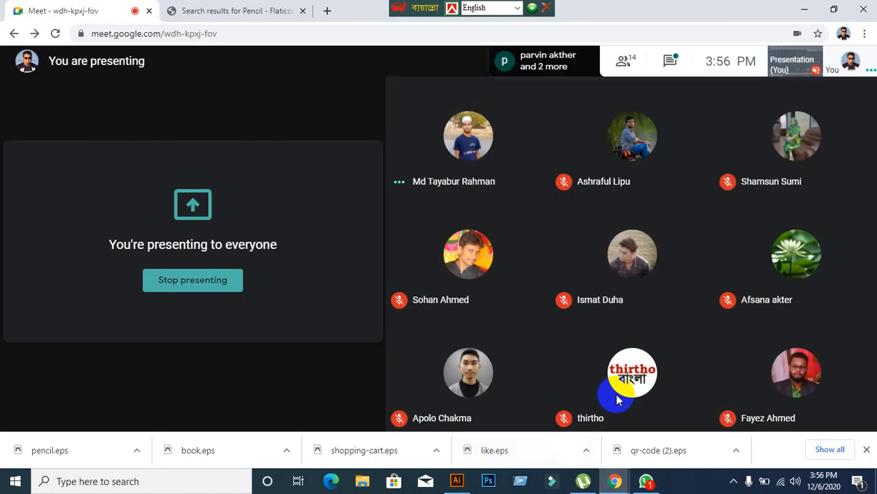
{"action": "left_click", "coordinate": [799, 9]}
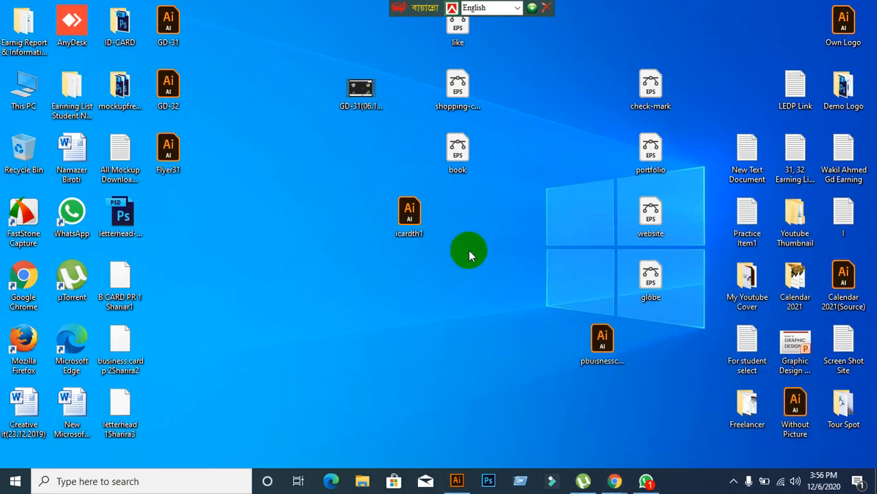
Step: Paste pencil.eps beneath the book file, shift icardth1 left, and restore the Meet window
{"action": "right_click", "coordinate": [468, 250]}
{"action": "left_click", "coordinate": [484, 308]}
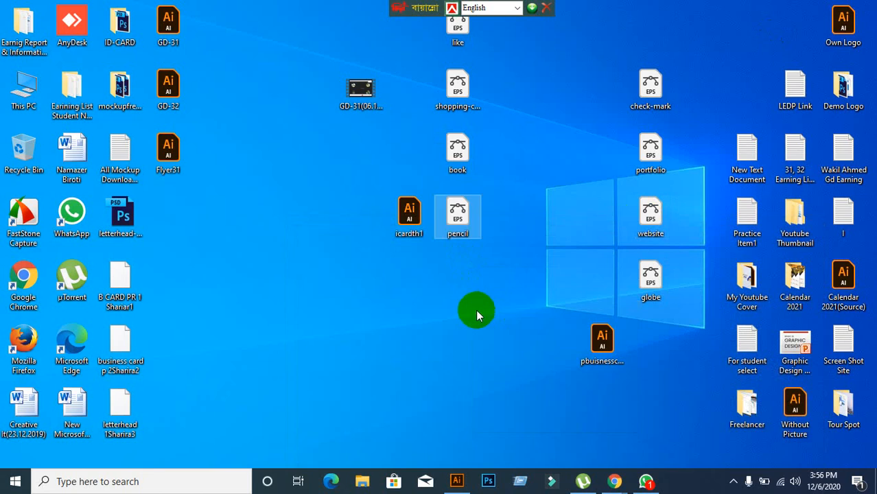
{"action": "left_click_drag", "start_coordinate": [422, 232], "coordinate": [326, 226]}
{"action": "left_click", "coordinate": [426, 308]}
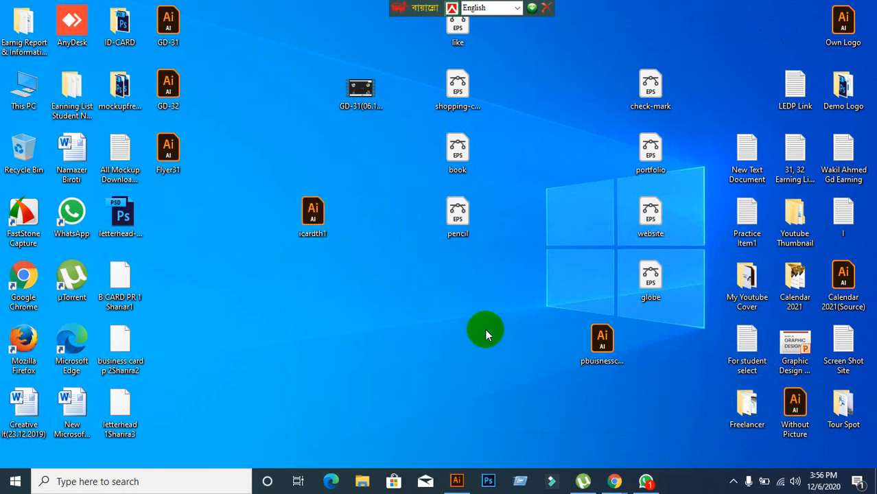
{"action": "mouse_move", "coordinate": [614, 481]}
{"action": "left_click", "coordinate": [505, 421]}
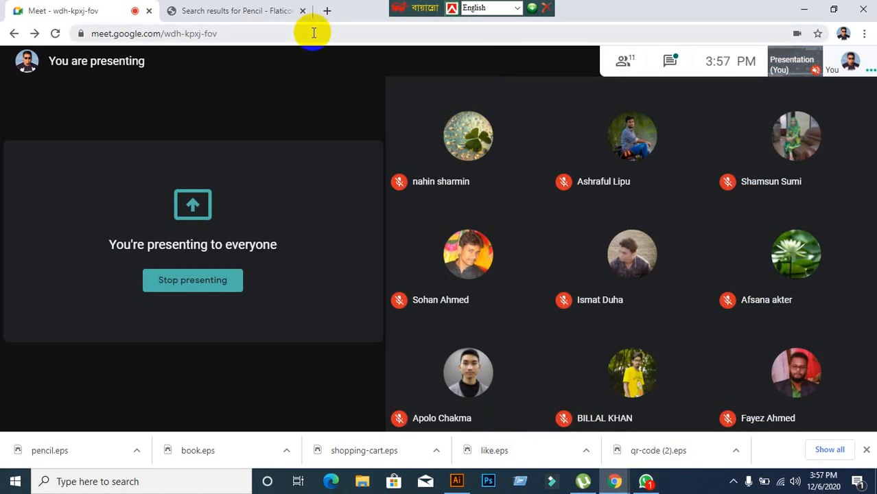